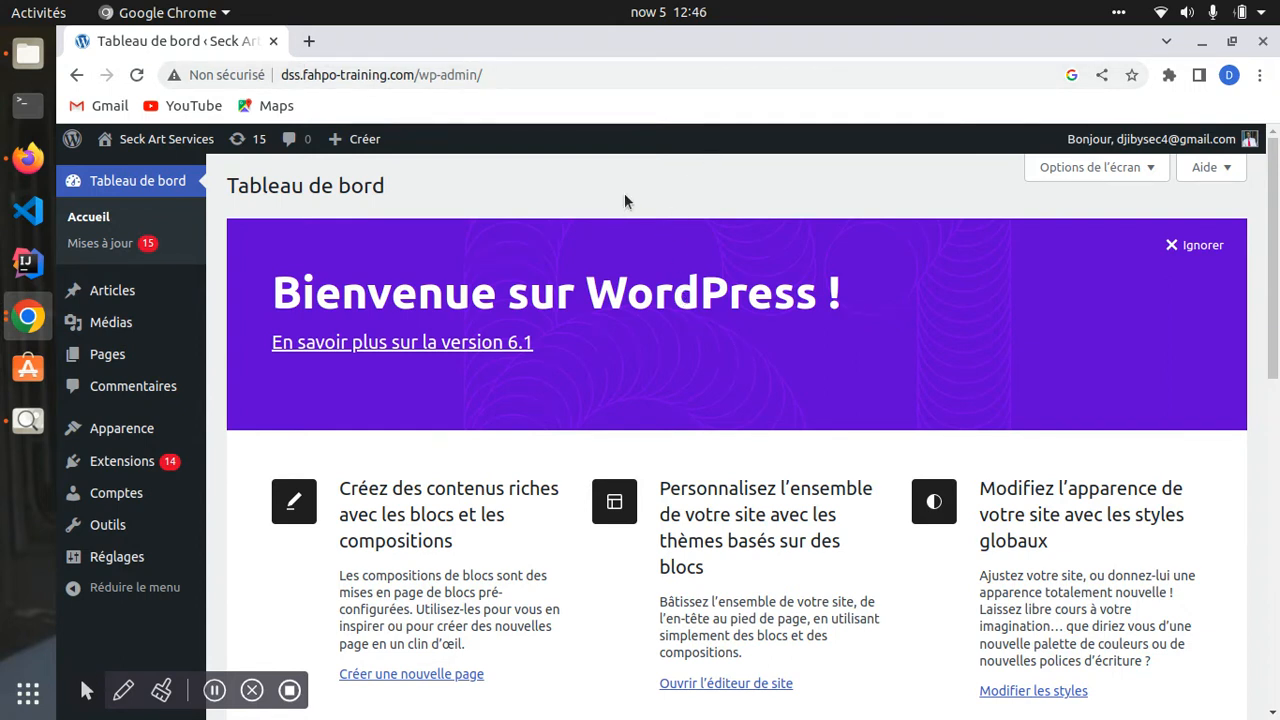
- Check the dashboard address in the address bar and scroll the dashboard
click(281, 78)
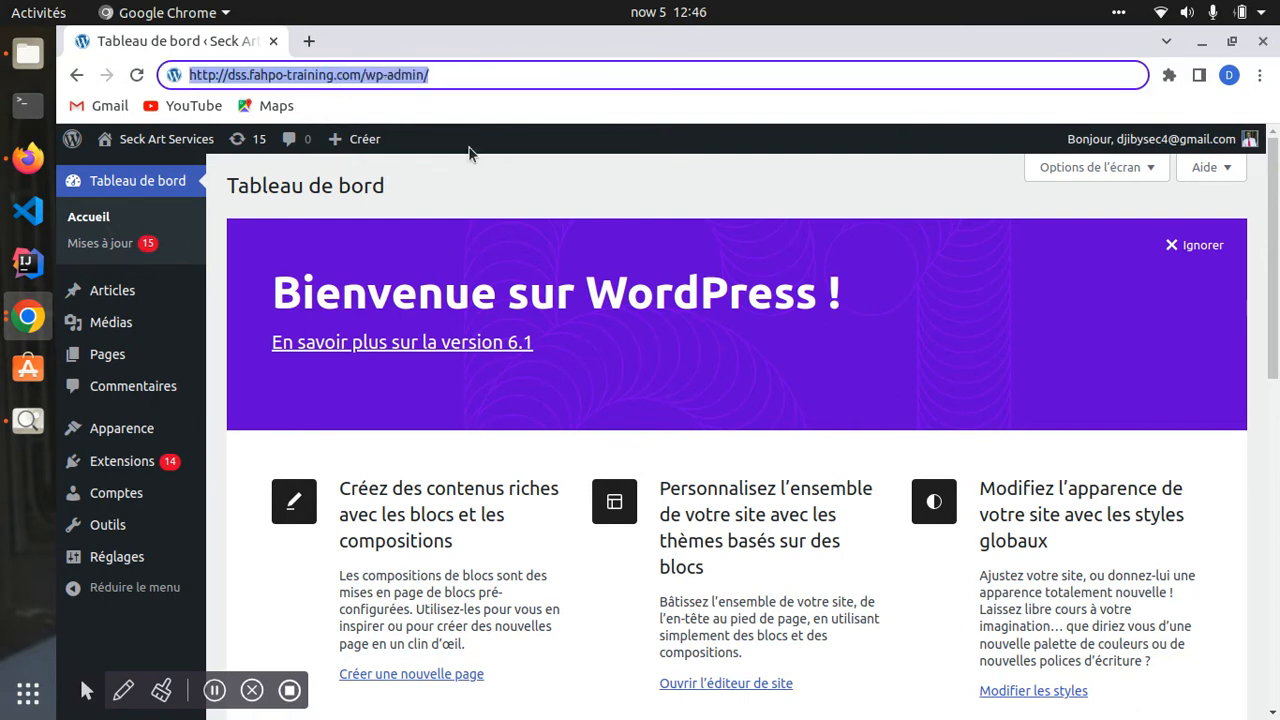
click(492, 200)
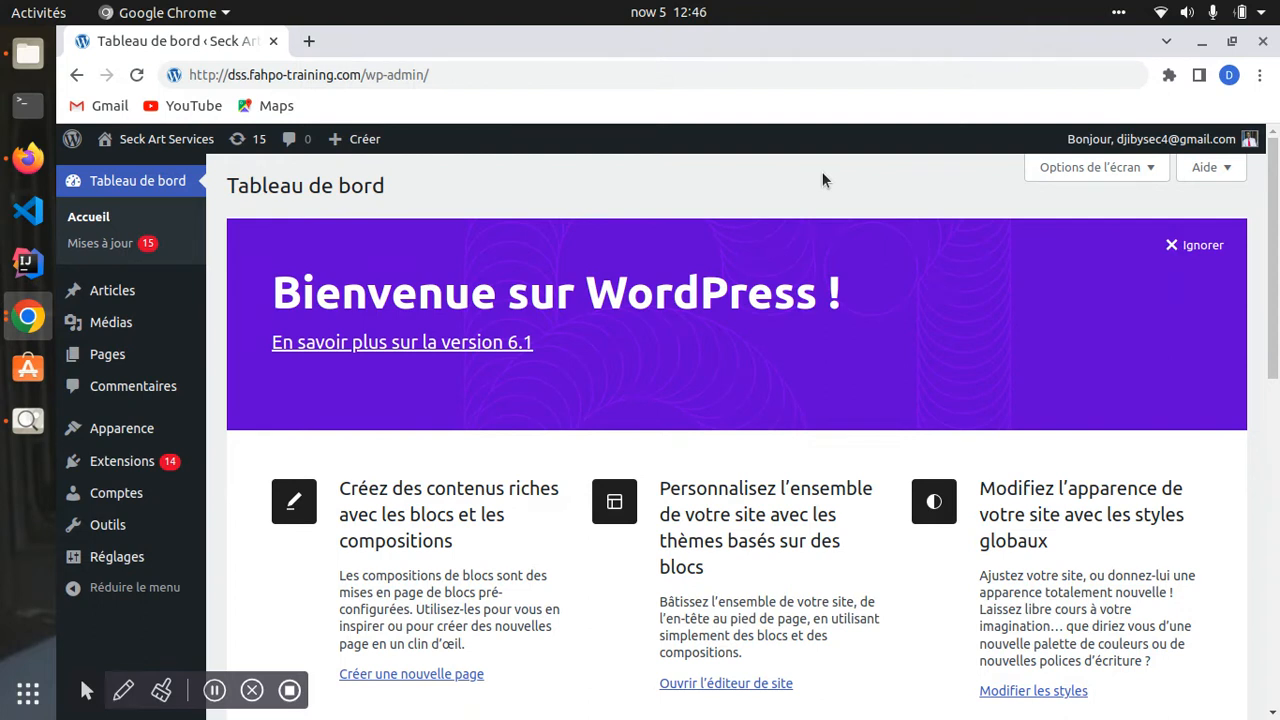
scroll(280, 426, down, 5)
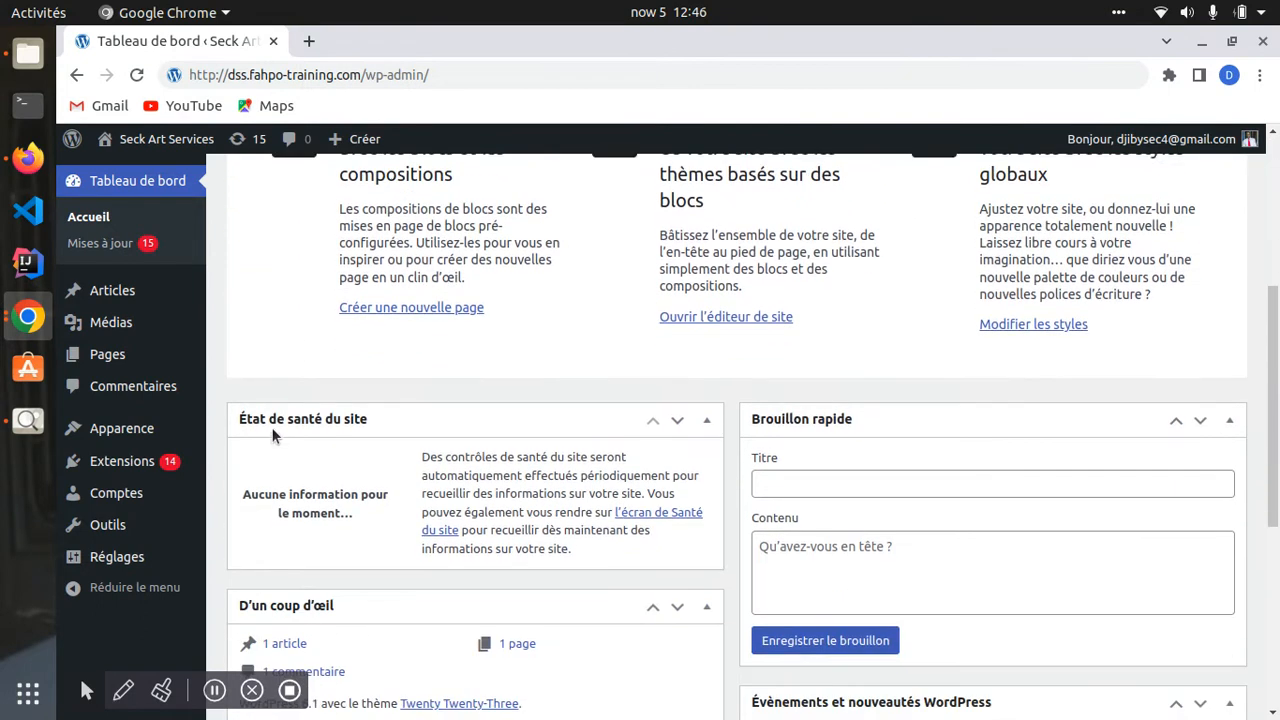
scroll(255, 429, down, 2)
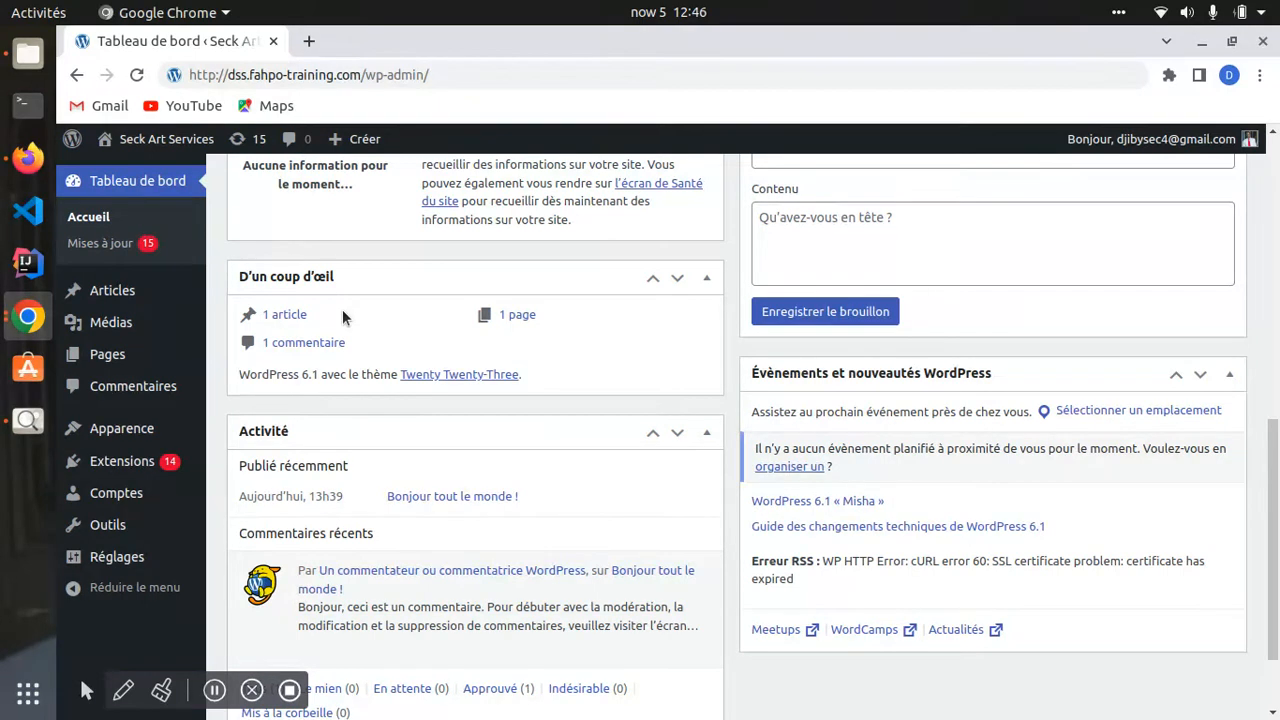
- Search Google for 'jumia' in a new tab and open the Jumia Senegal official site
click(310, 42)
click(343, 78)
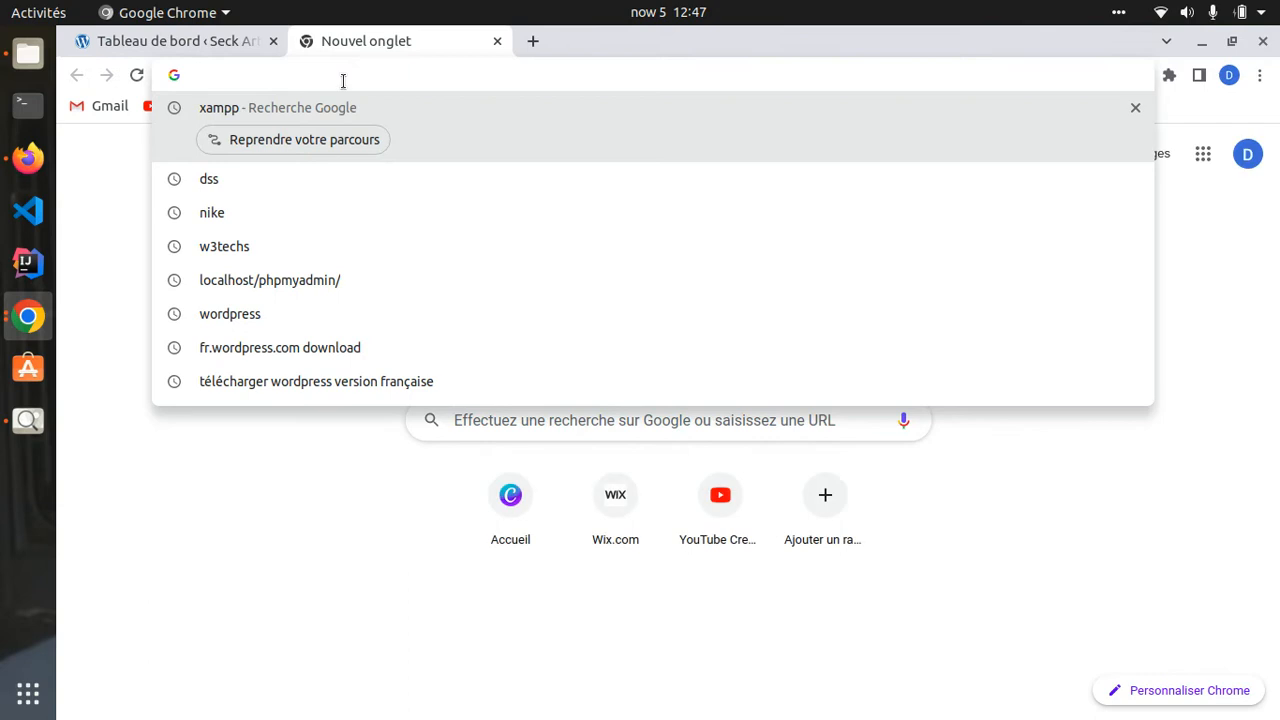
text(lumo)
key(BackSpace)
key(BackSpace)
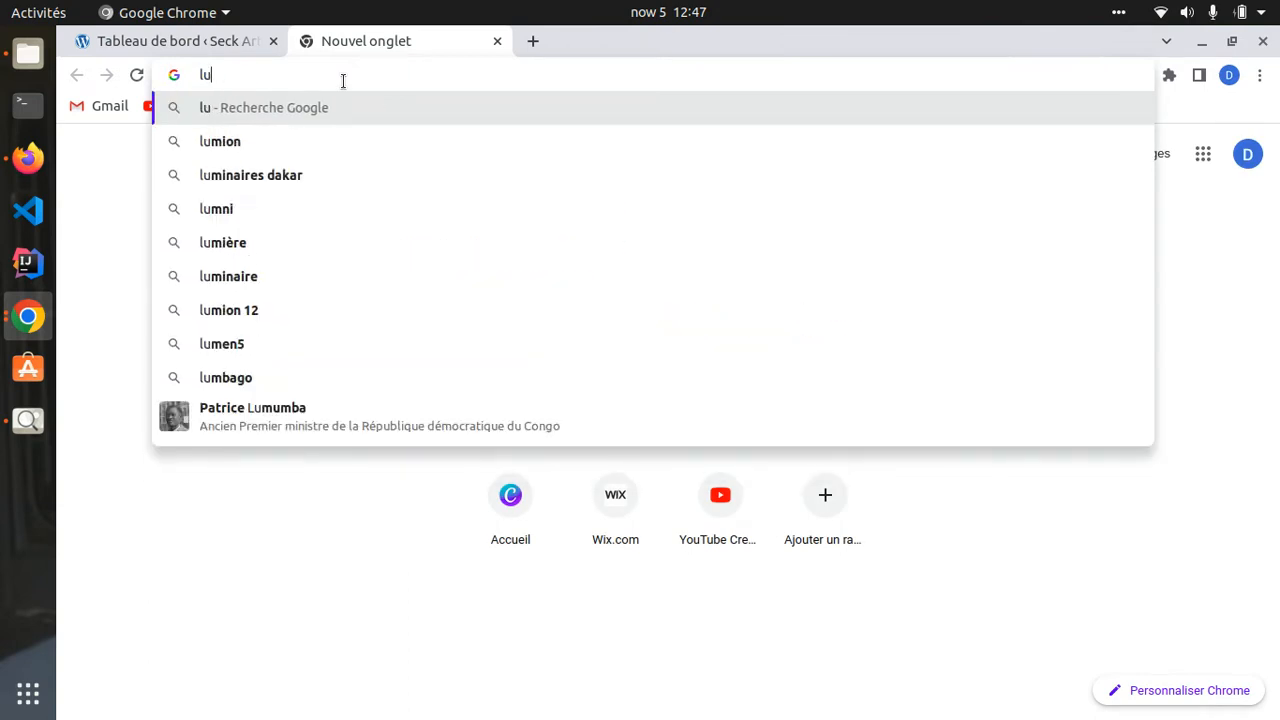
key(BackSpace)
key(BackSpace)
text(juli)
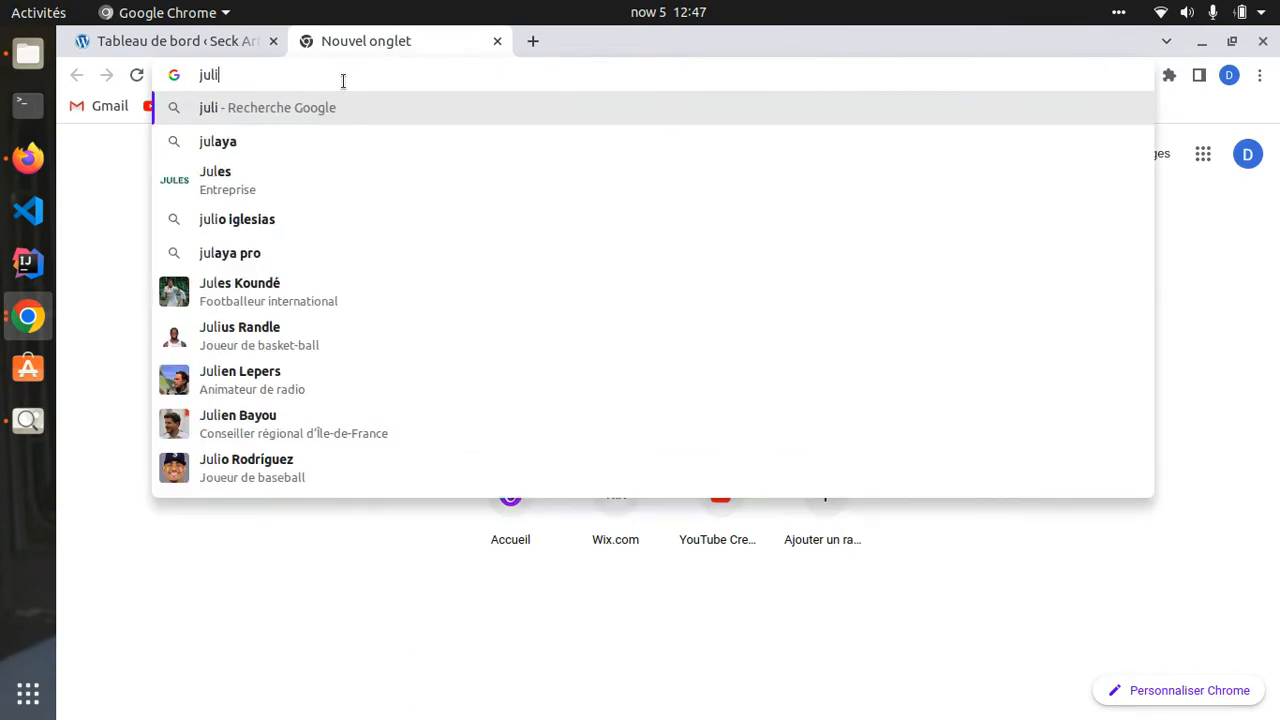
text(a)
key(BackSpace)
key(BackSpace)
key(BackSpace)
text(m)
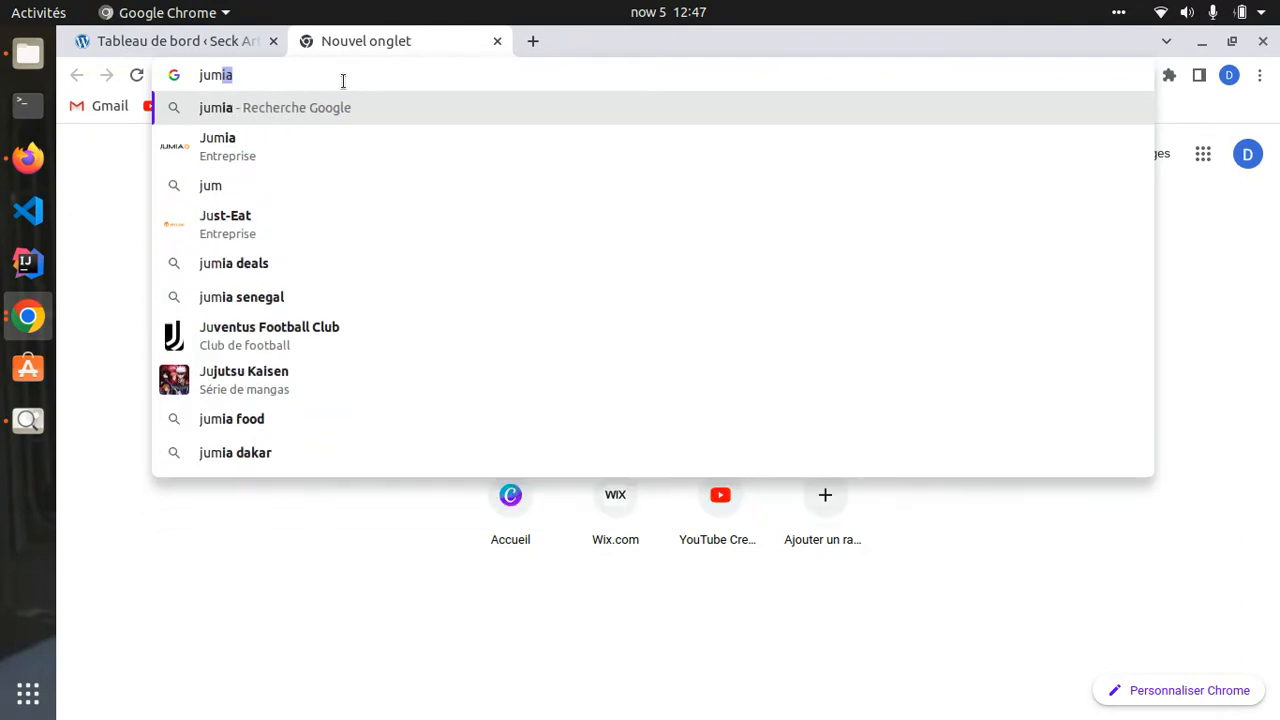
text(i)
key(Return)
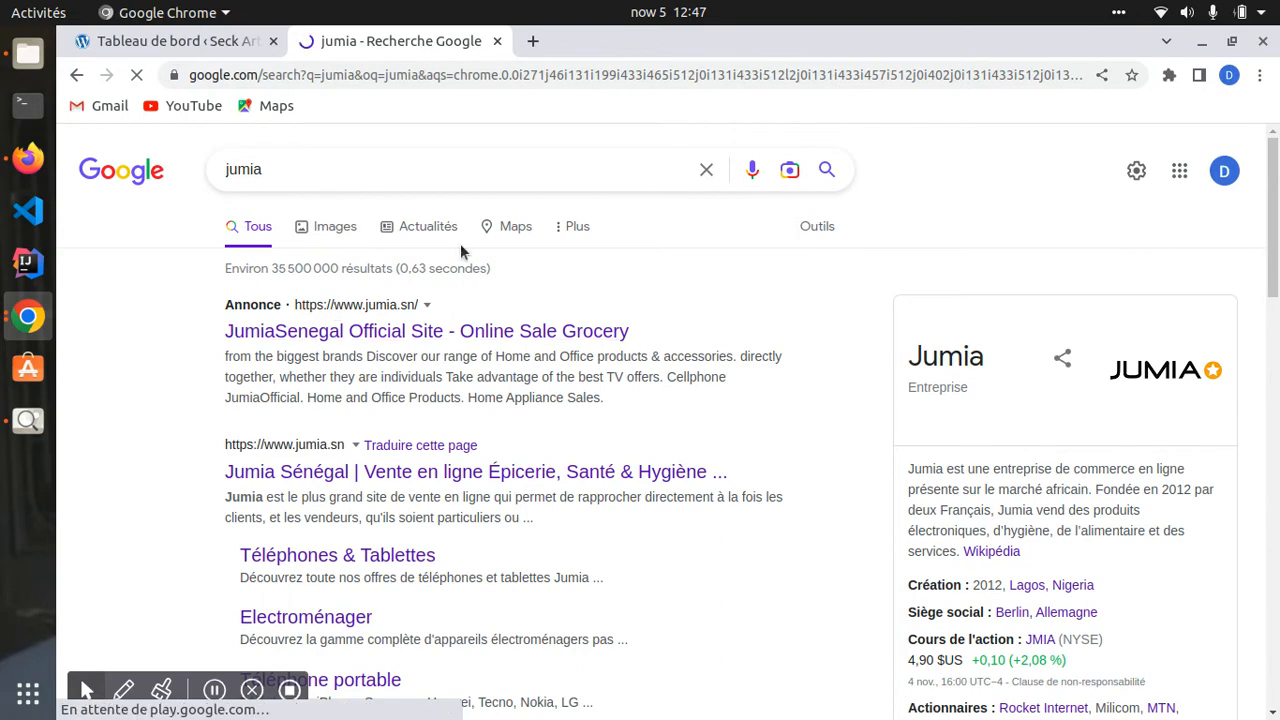
click(459, 331)
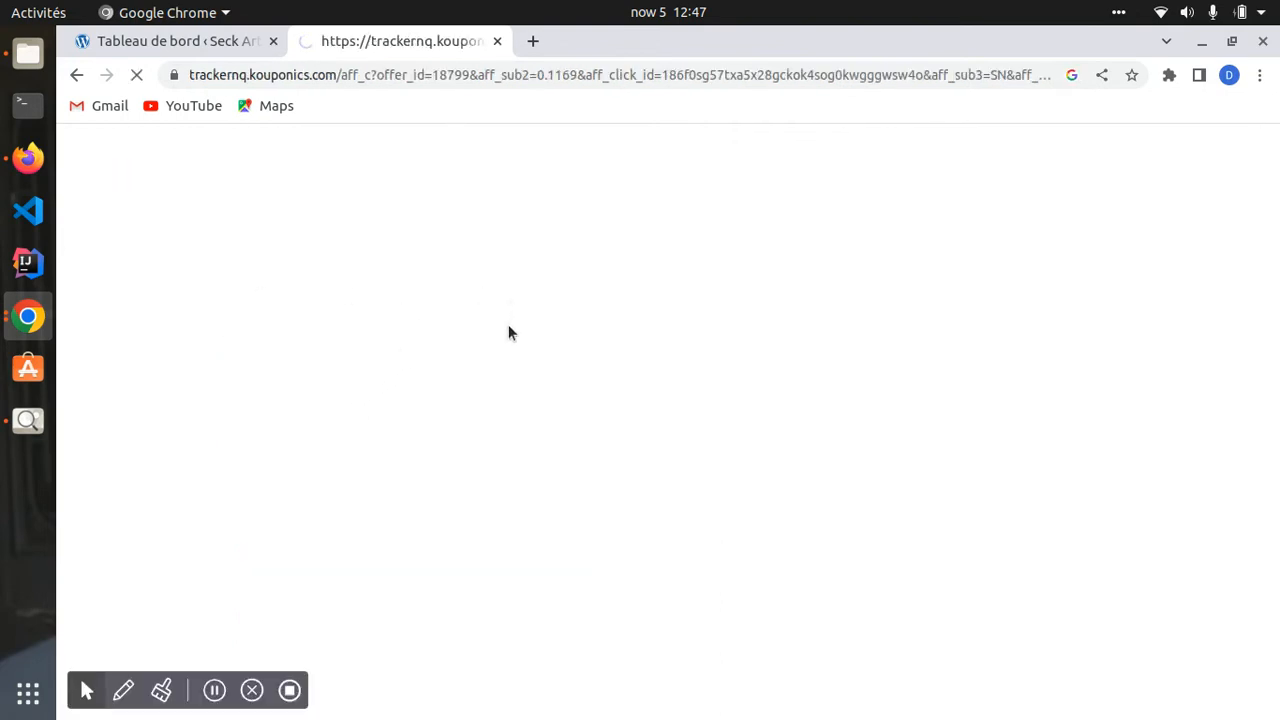
- Scroll through the Jumia Sénégal offers, then return to the Seck Art Services dashboard tab
scroll(489, 394, down, 5)
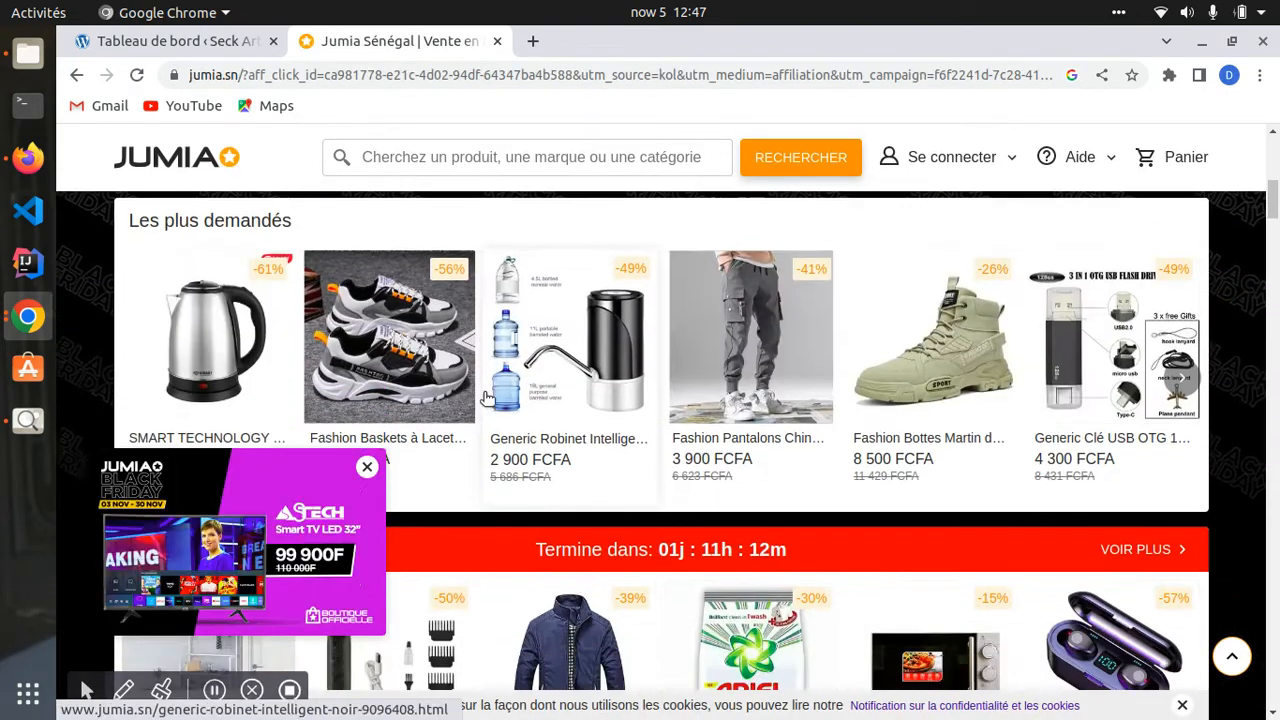
scroll(487, 398, down, 5)
click(186, 42)
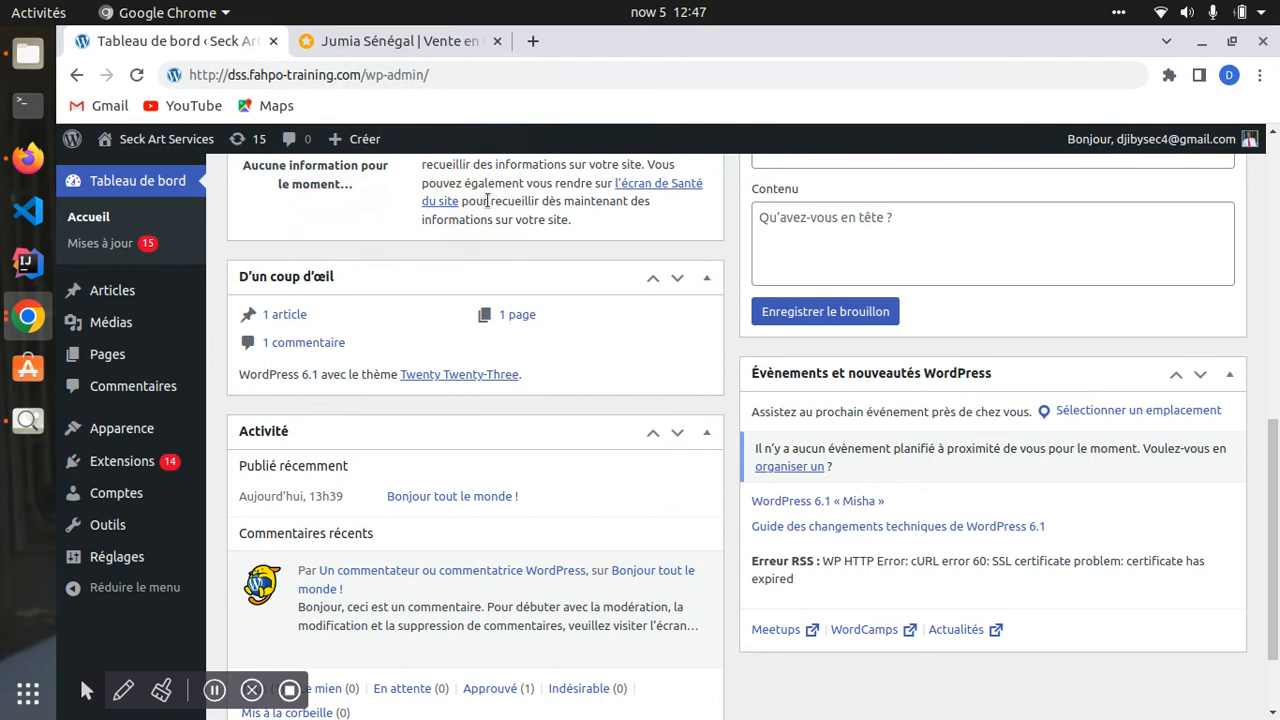
click(399, 47)
scroll(439, 349, down, 6)
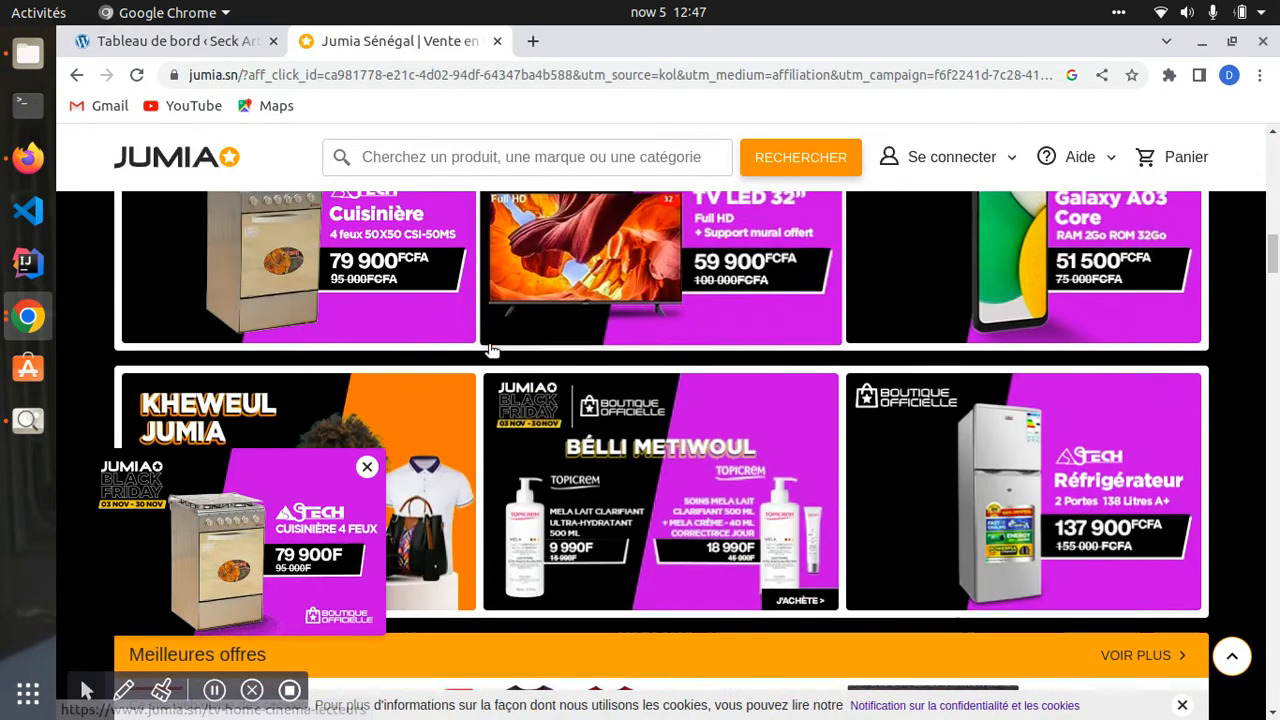
scroll(603, 471, down, 4)
scroll(598, 503, up, 6)
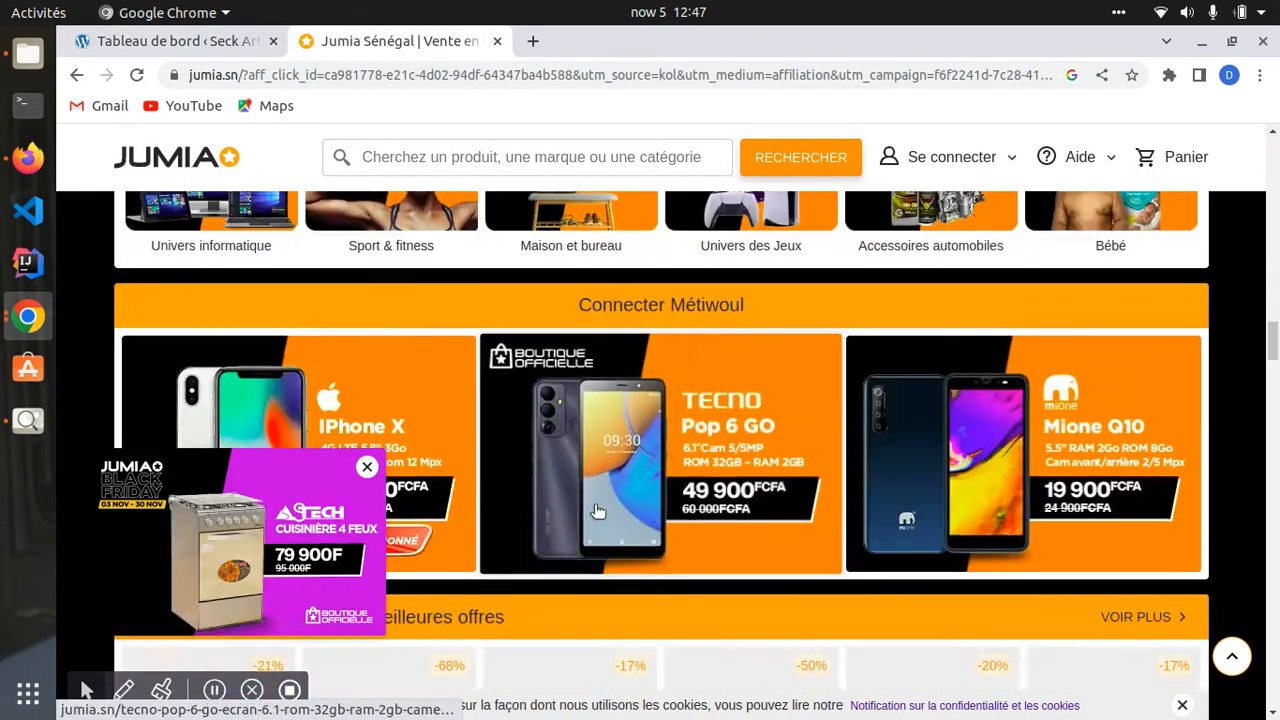
click(166, 41)
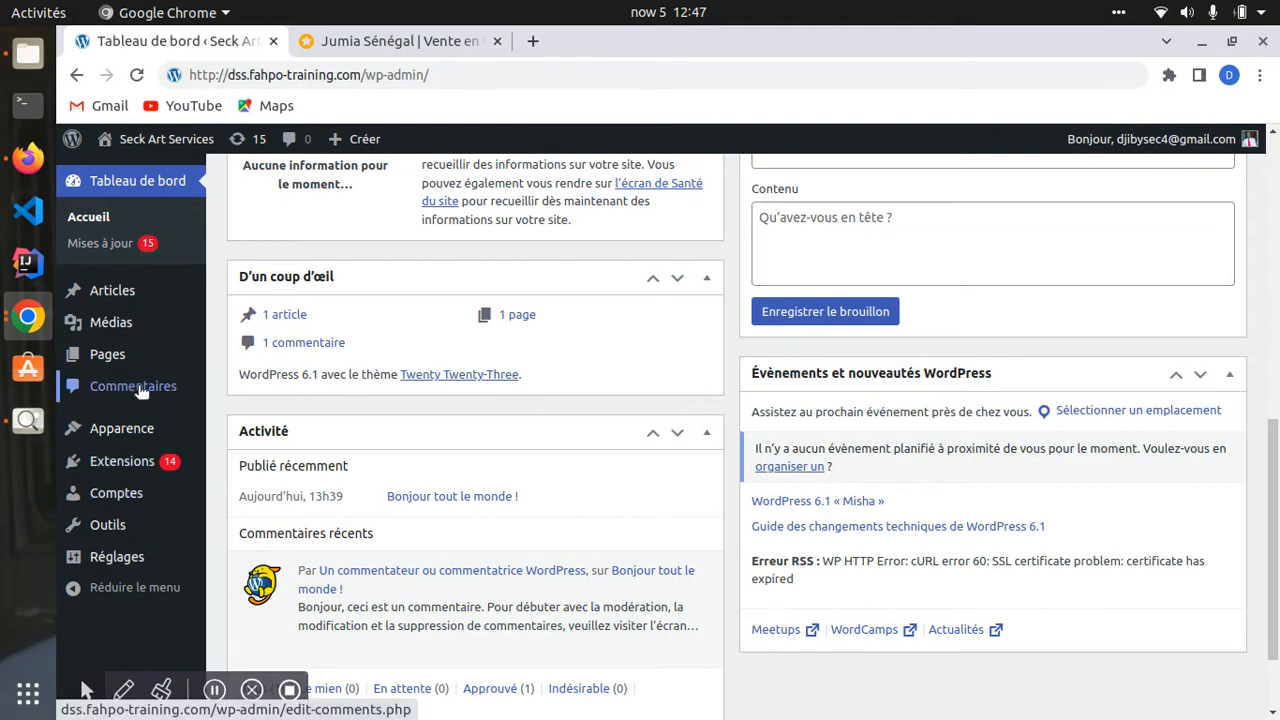
- Collapse the D'un coup d'œil and Activité boxes on the dashboard
click(706, 277)
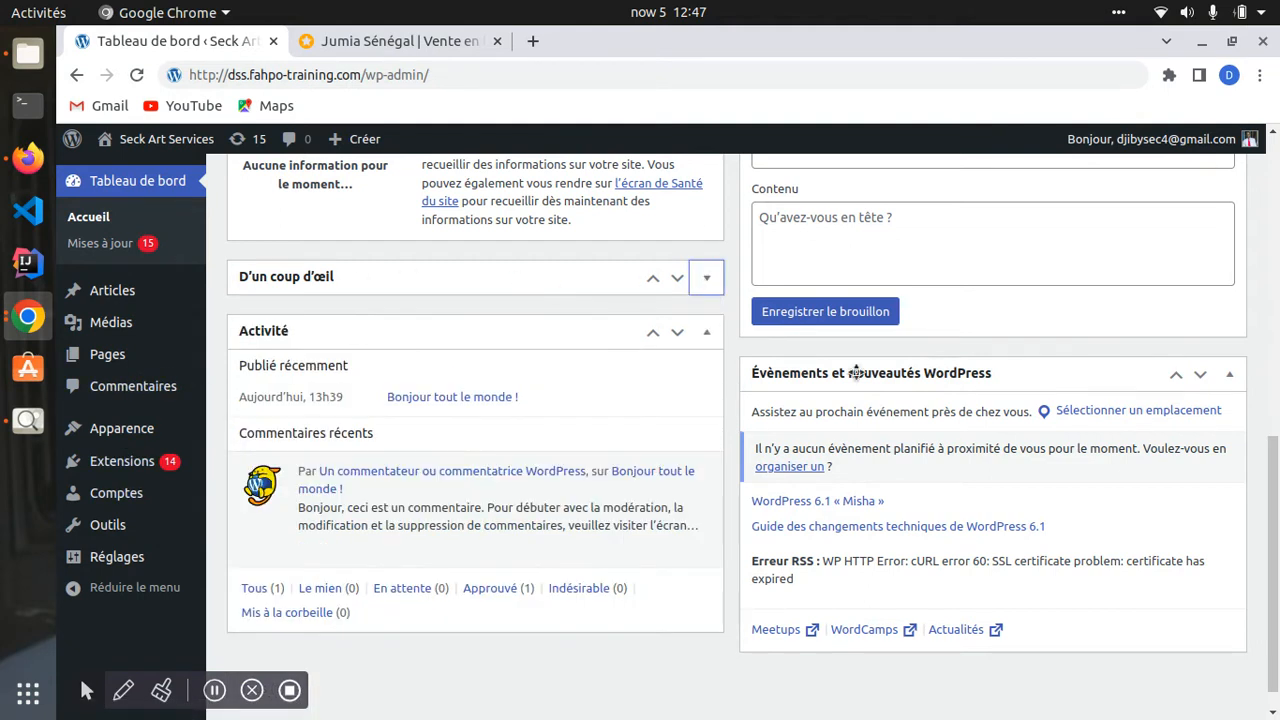
click(708, 332)
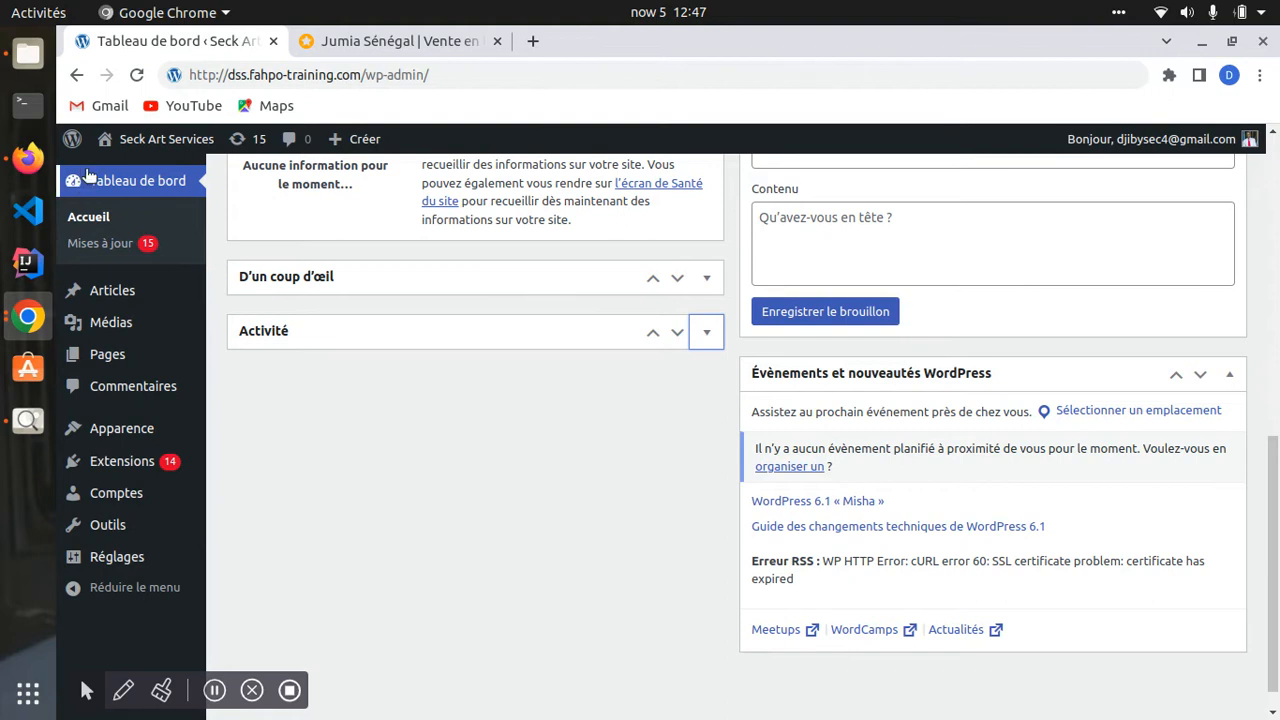
click(135, 142)
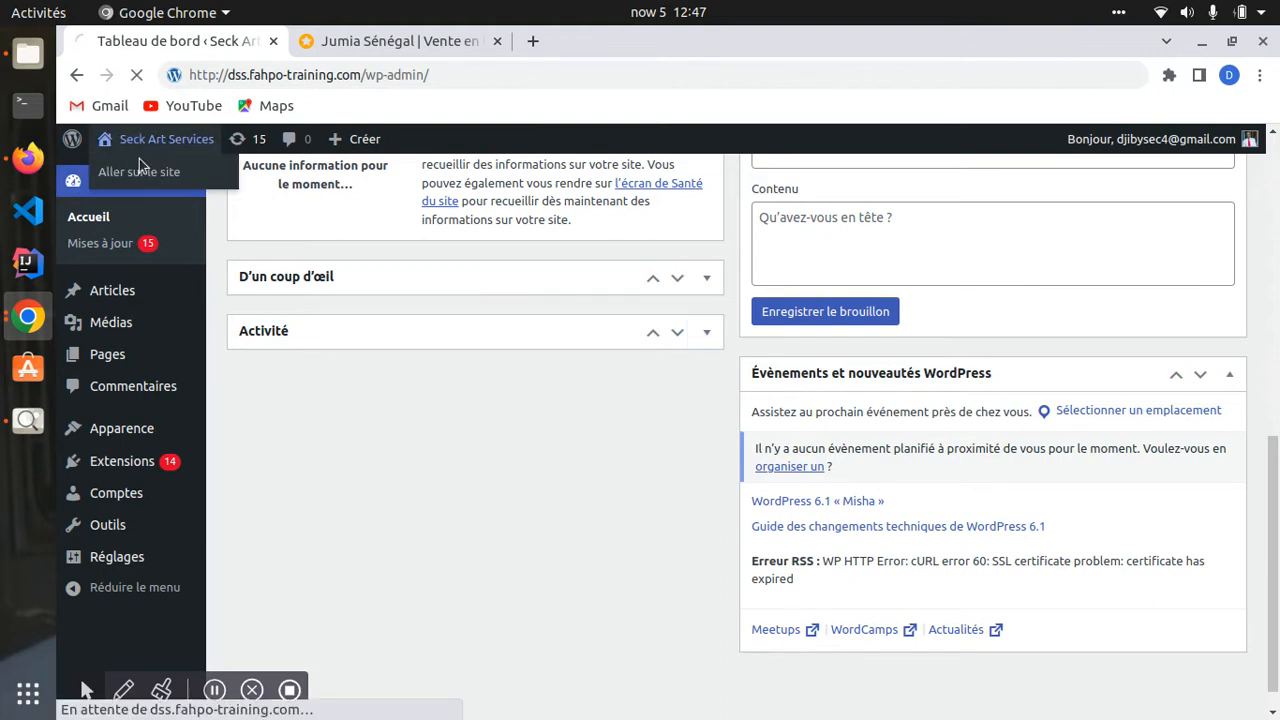
click(130, 145)
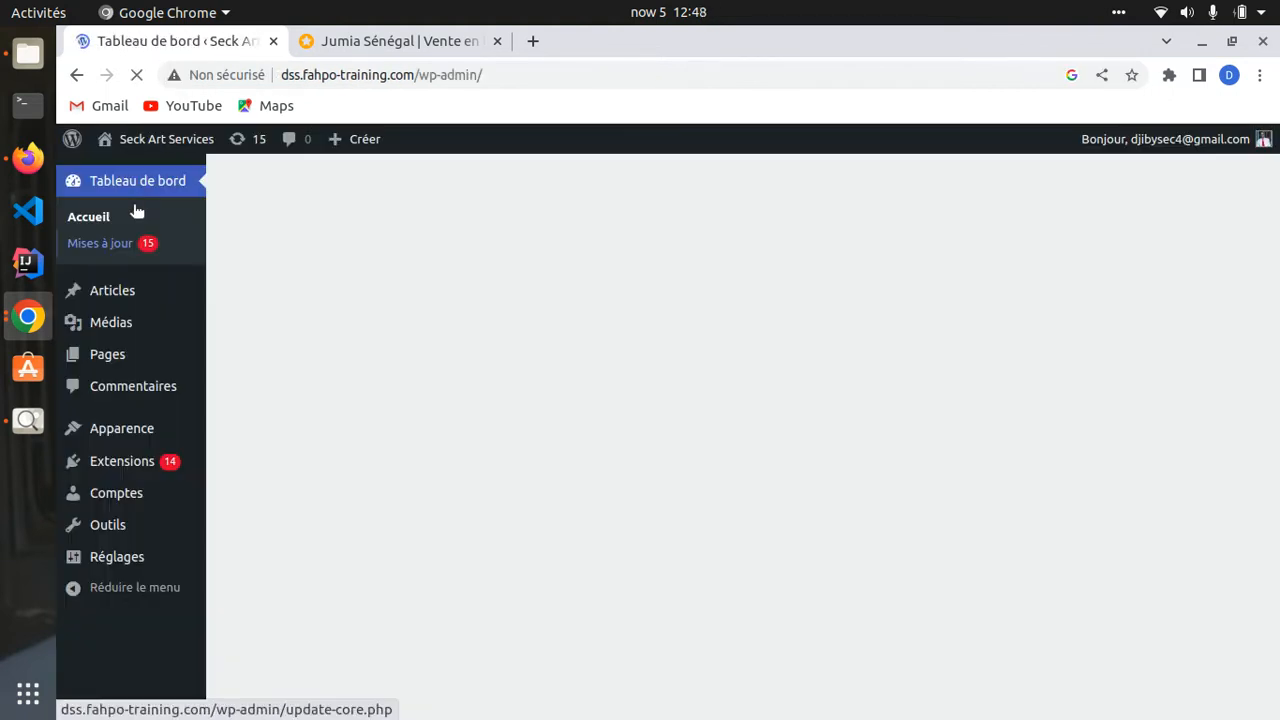
- View the public Seck Art Services homepage with its 'Mindblown' blog theme, scrolling through it
mouse_move(186, 288)
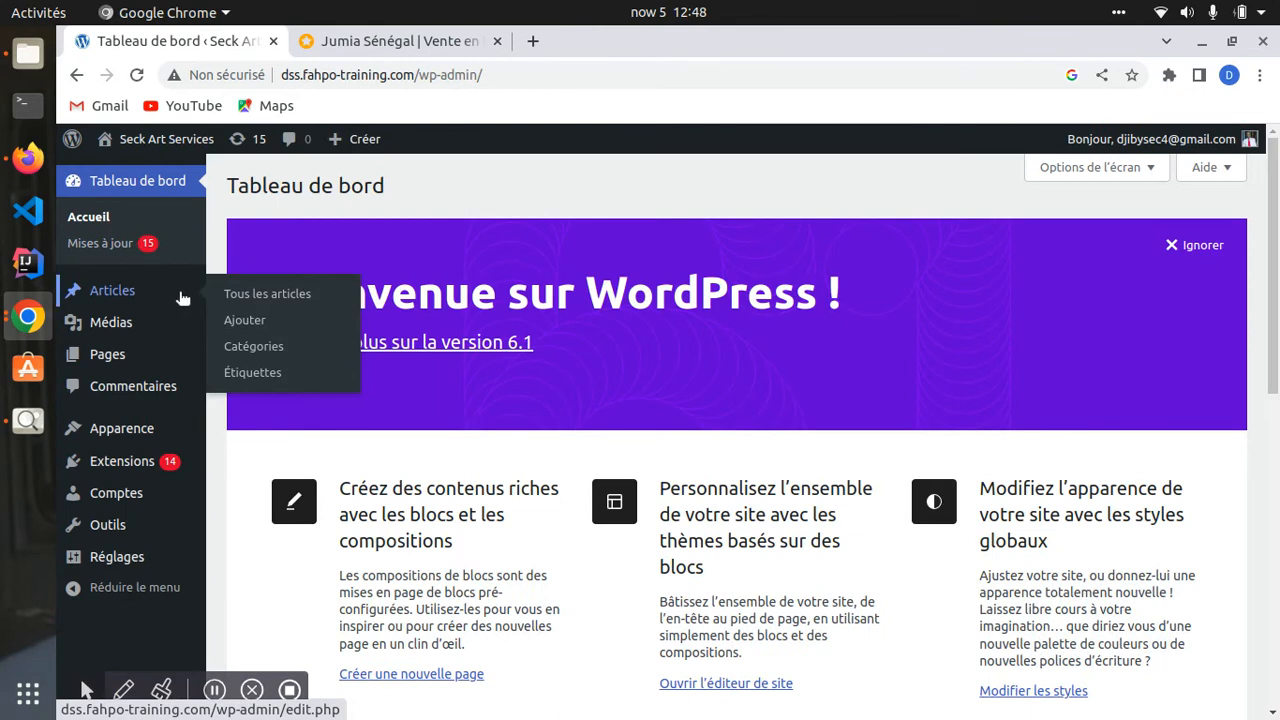
mouse_move(140, 147)
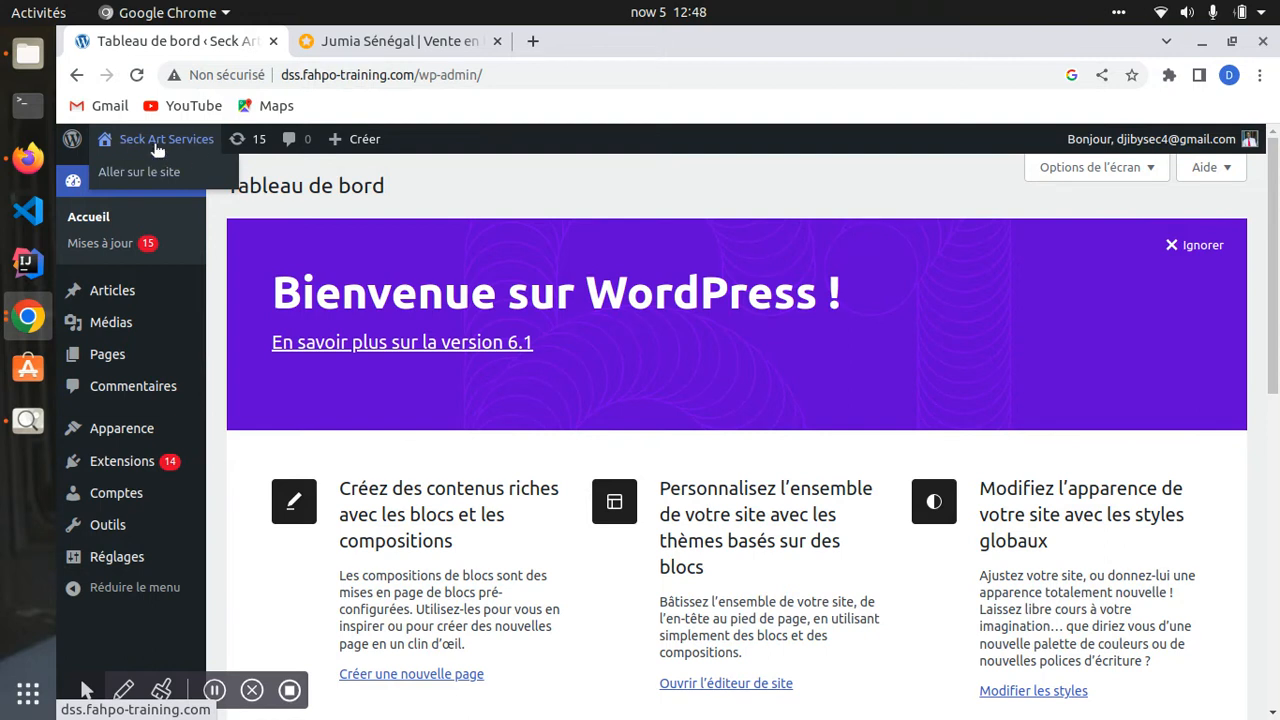
click(150, 142)
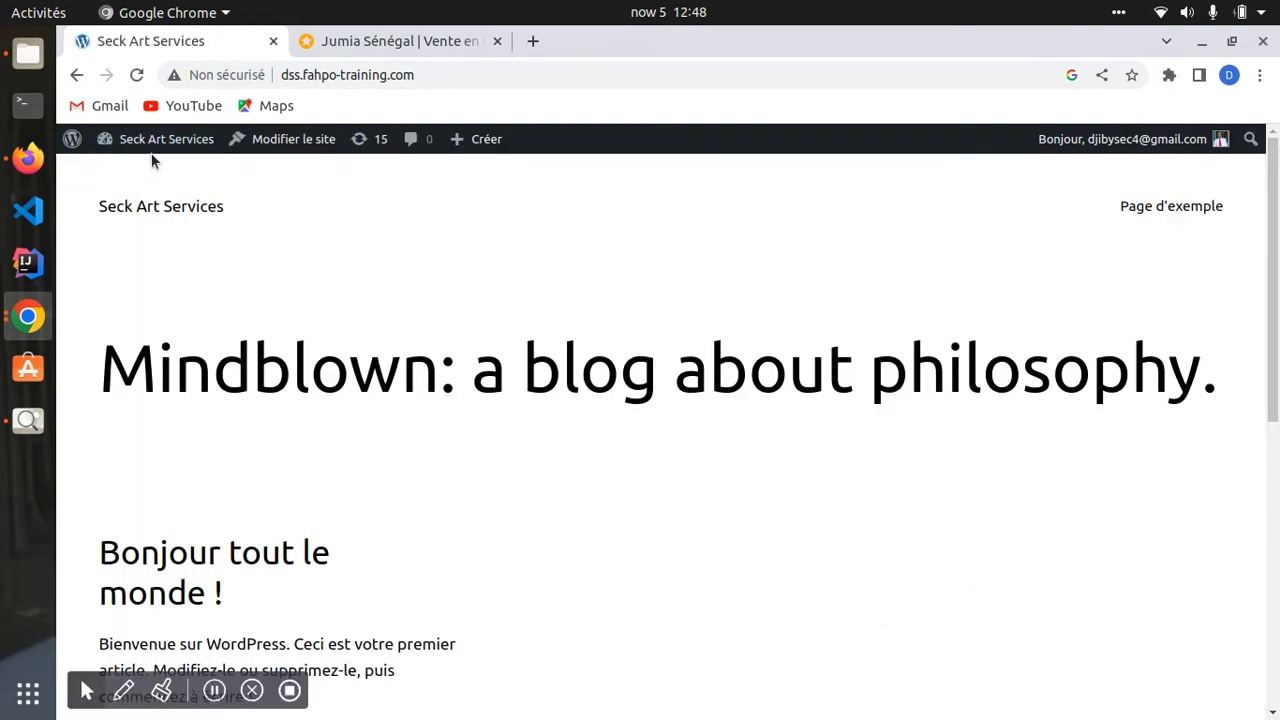
click(161, 141)
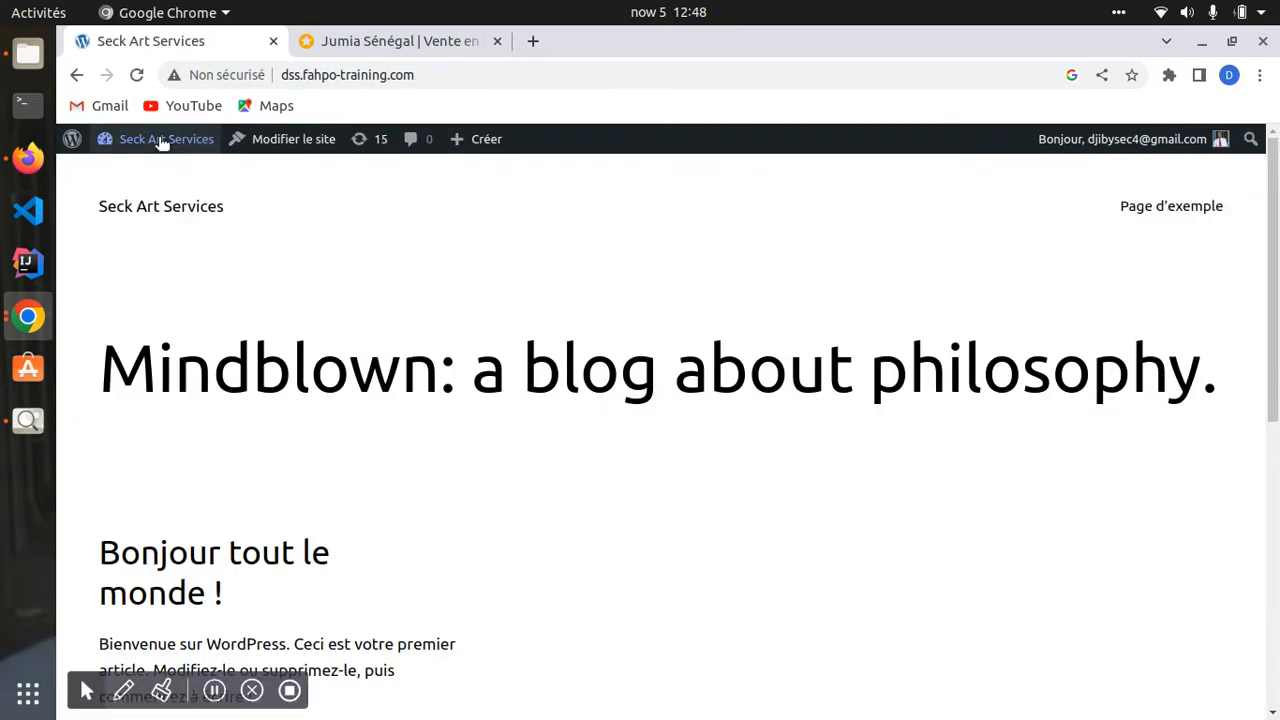
click(160, 143)
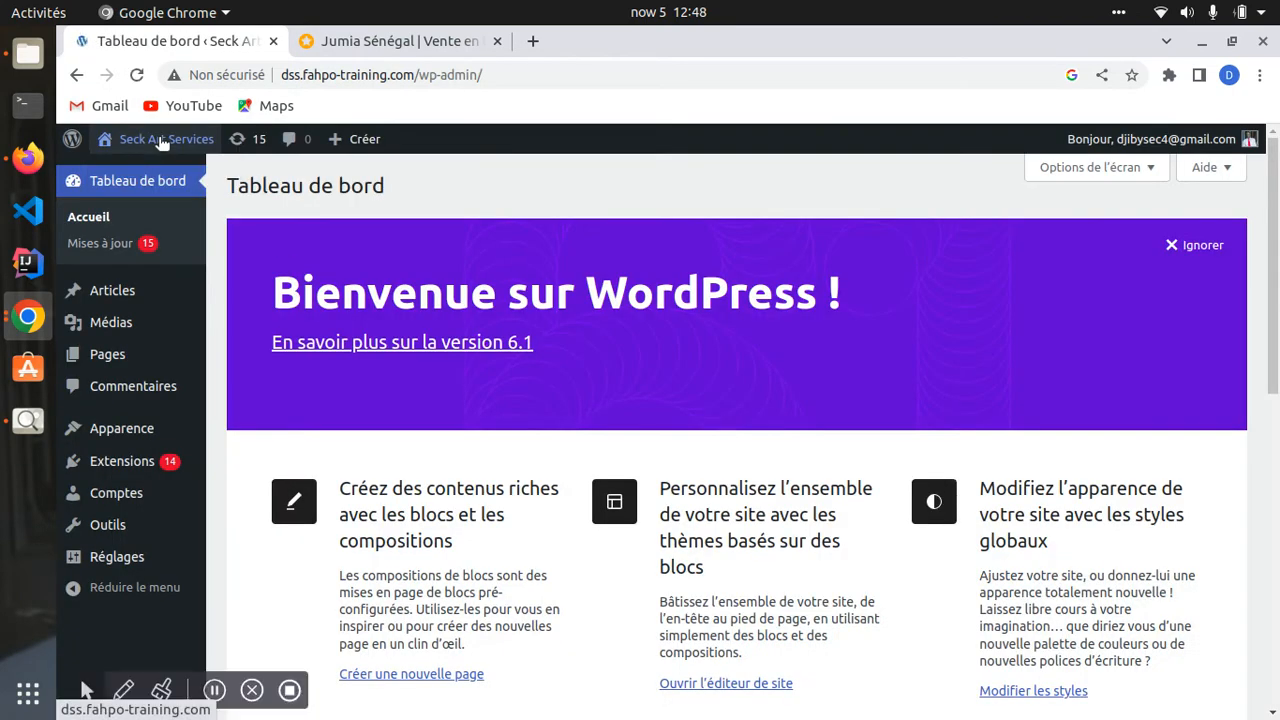
click(160, 143)
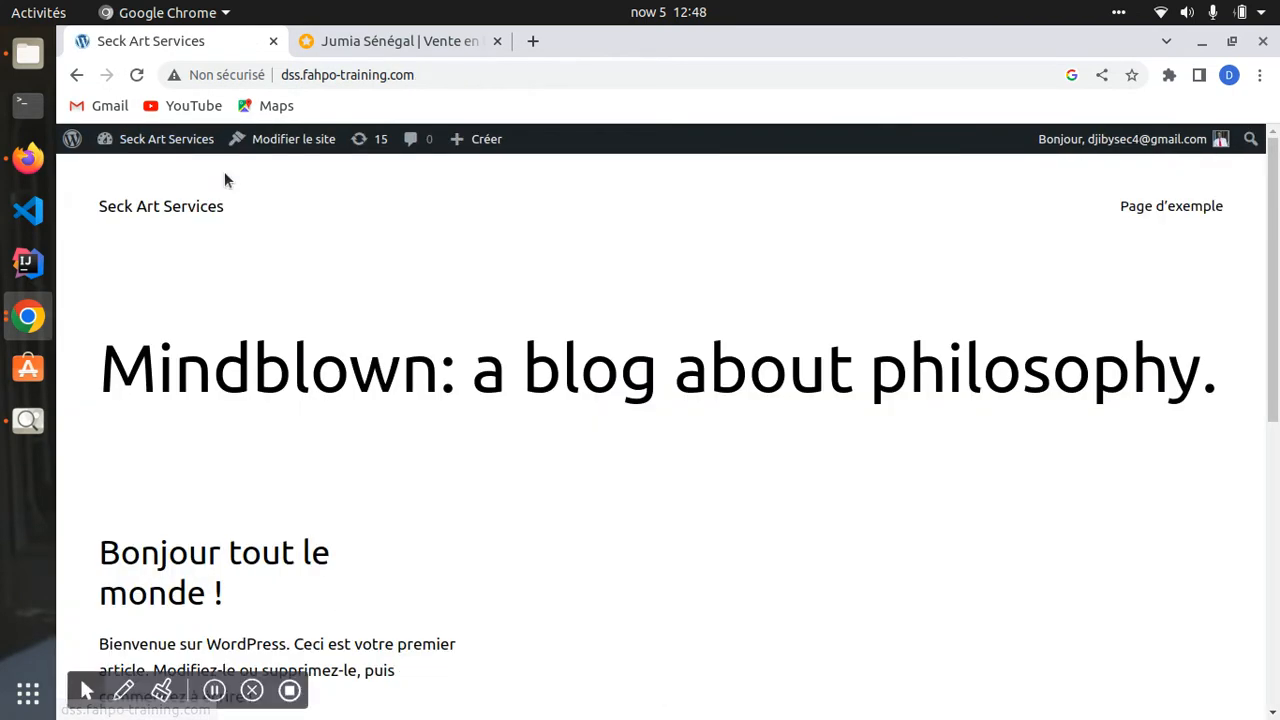
scroll(437, 410, down, 3)
scroll(447, 400, up, 3)
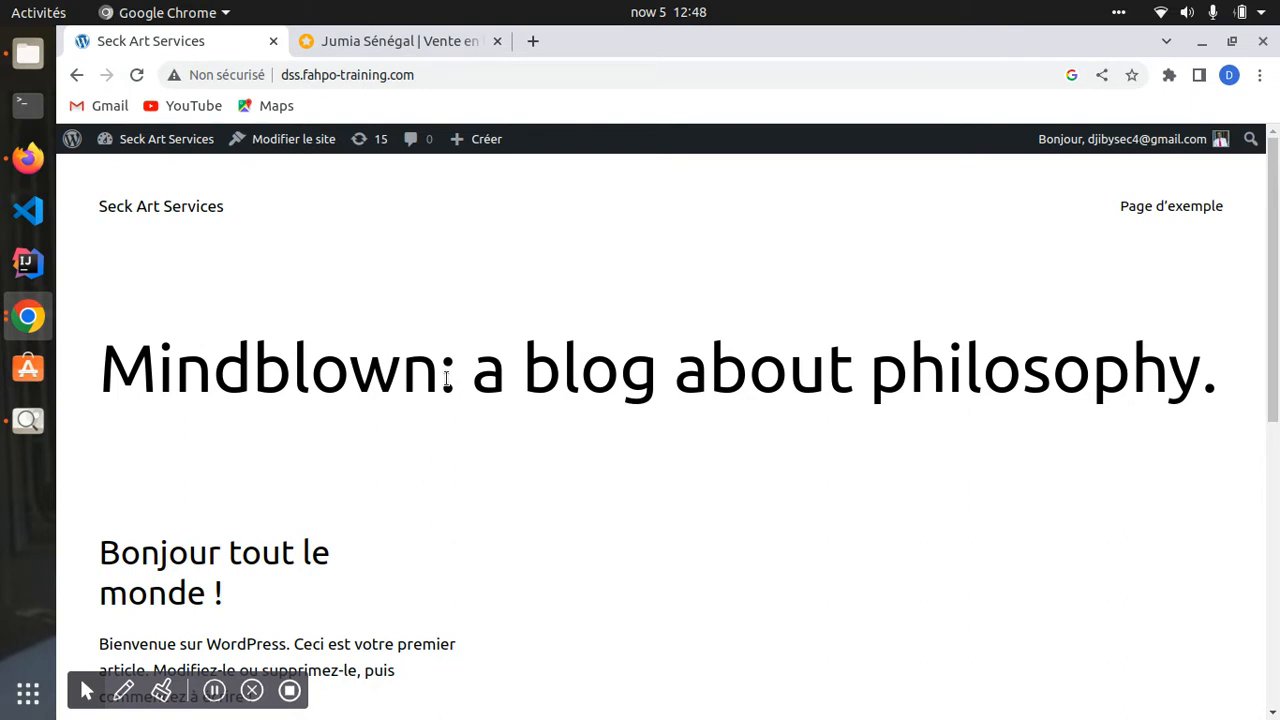
scroll(452, 372, down, 5)
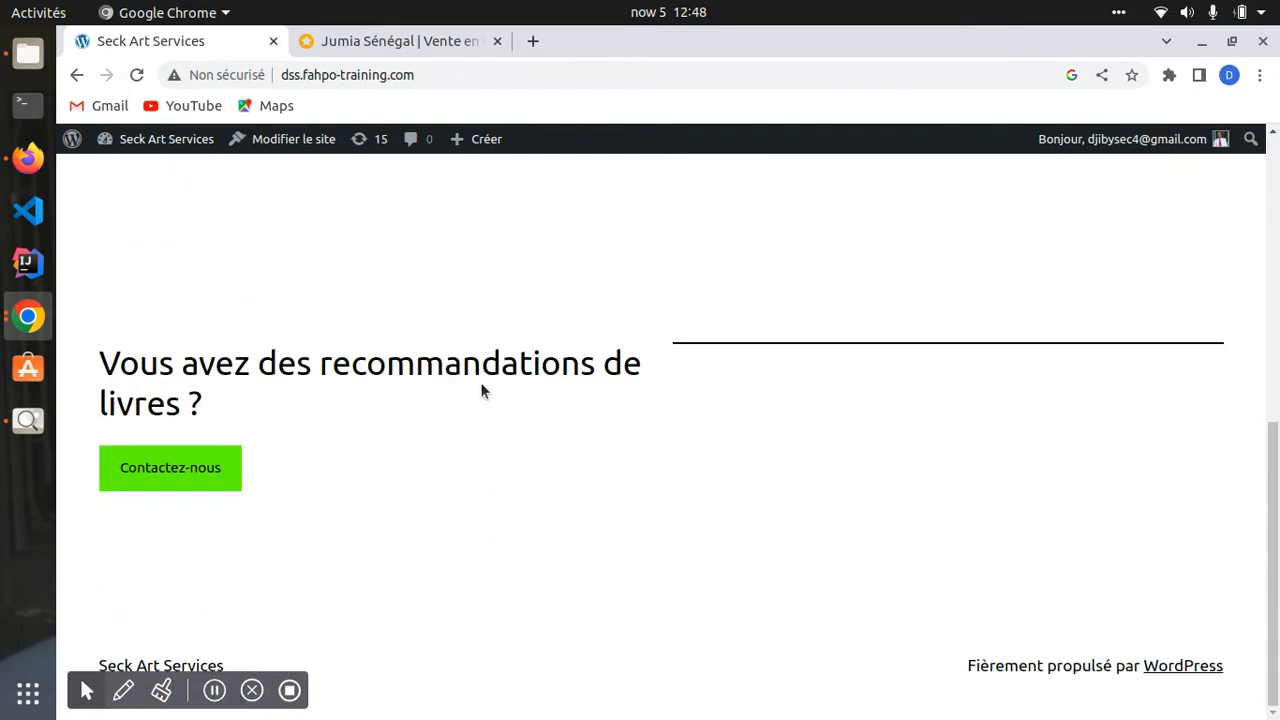
scroll(477, 363, up, 10)
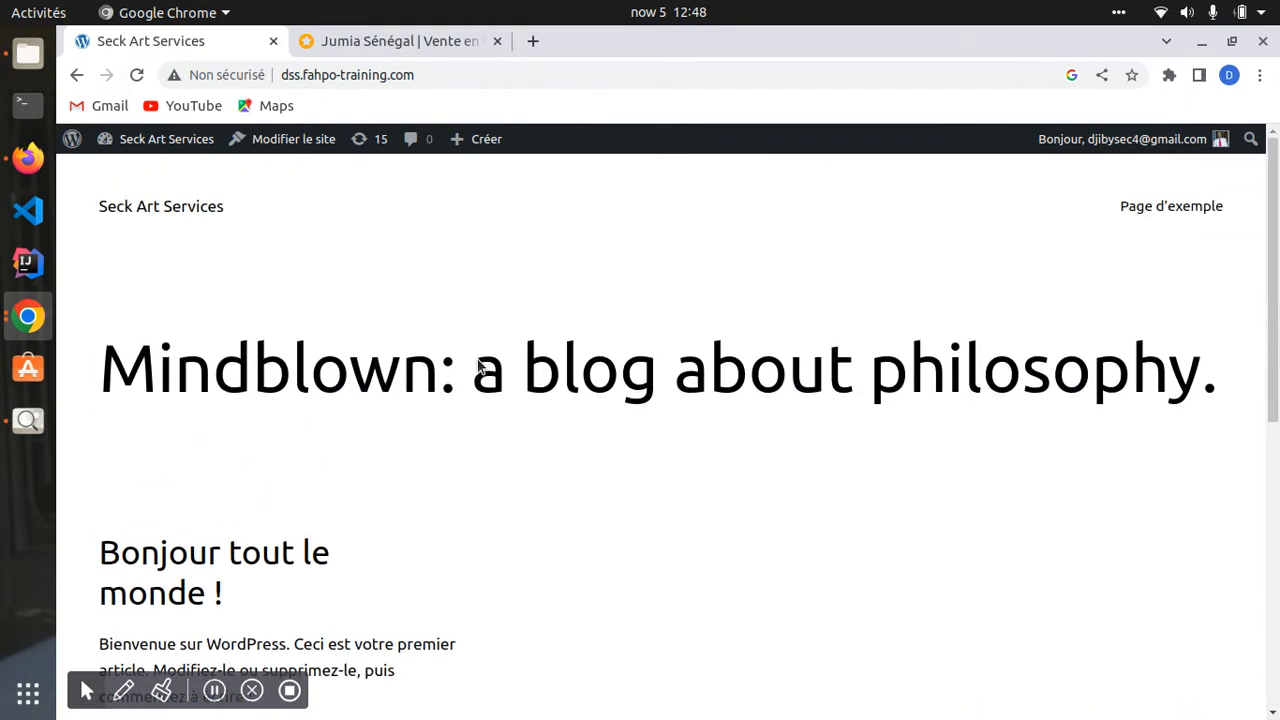
scroll(477, 367, down, 3)
scroll(477, 365, up, 4)
scroll(486, 351, down, 10)
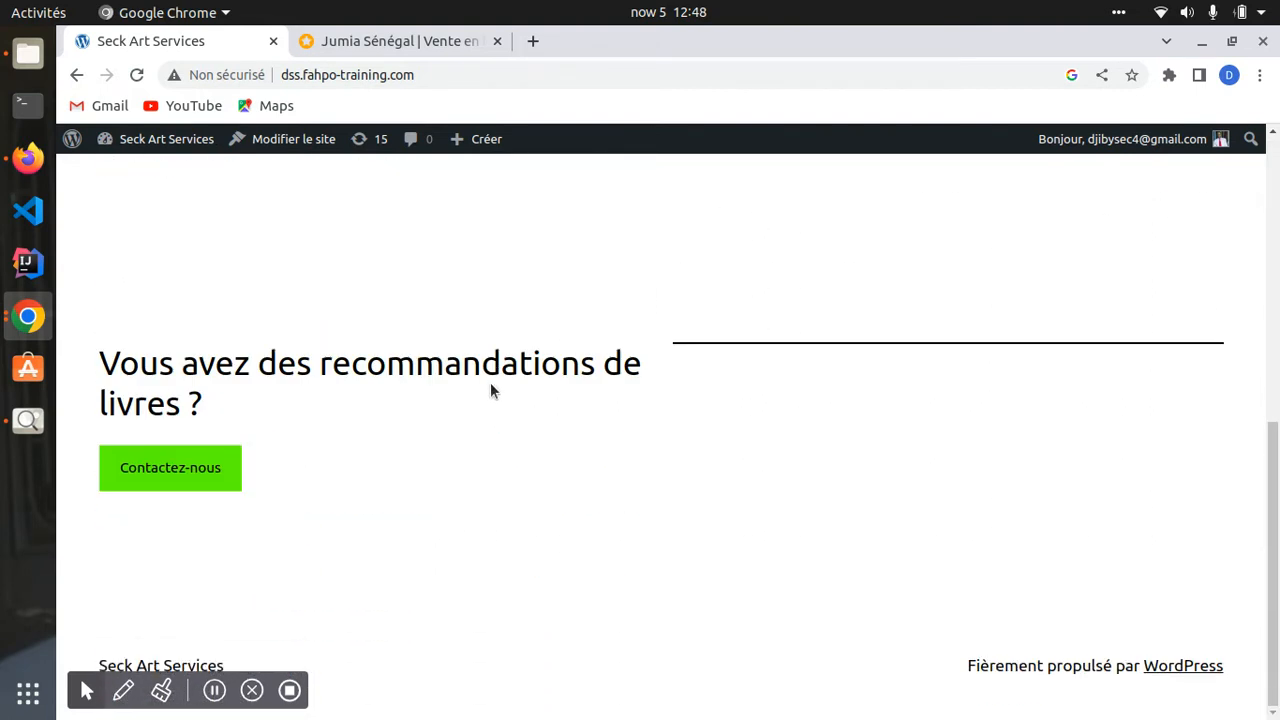
scroll(490, 391, up, 4)
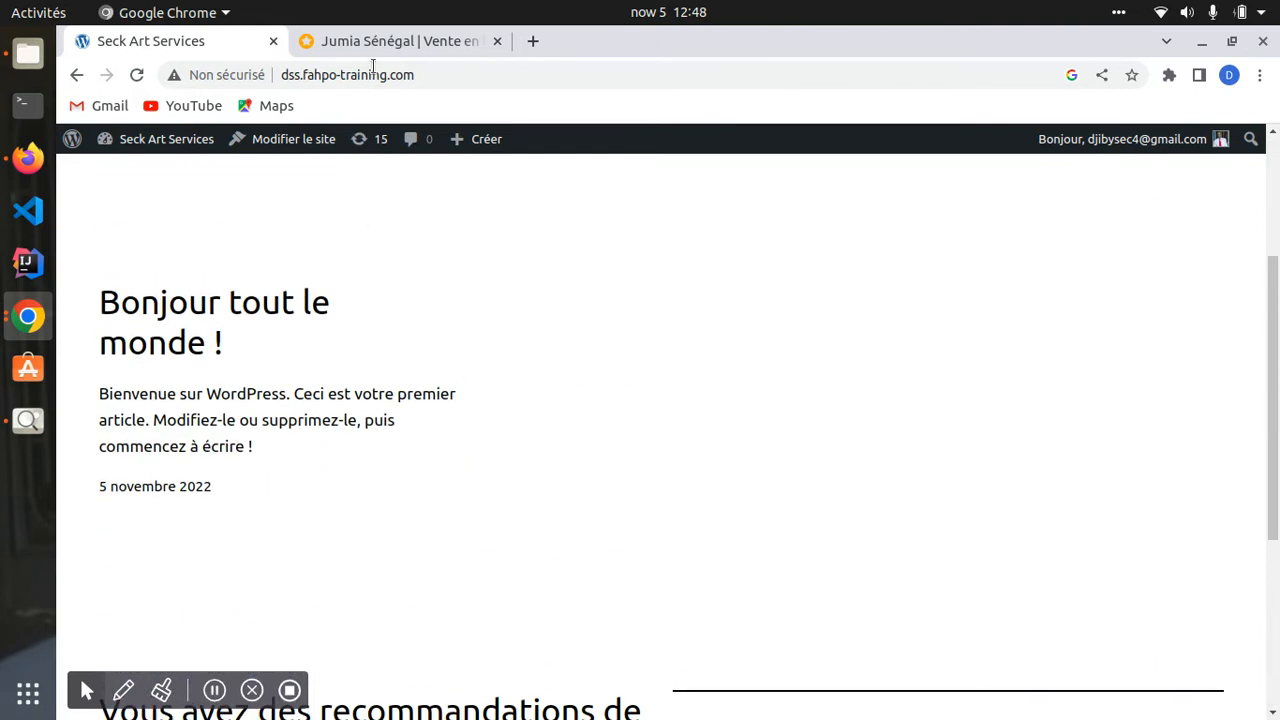
- View the Generic Pack de 12 Voile Habiba en Coton product on Jumia, then close that tab
click(390, 41)
scroll(530, 368, down, 10)
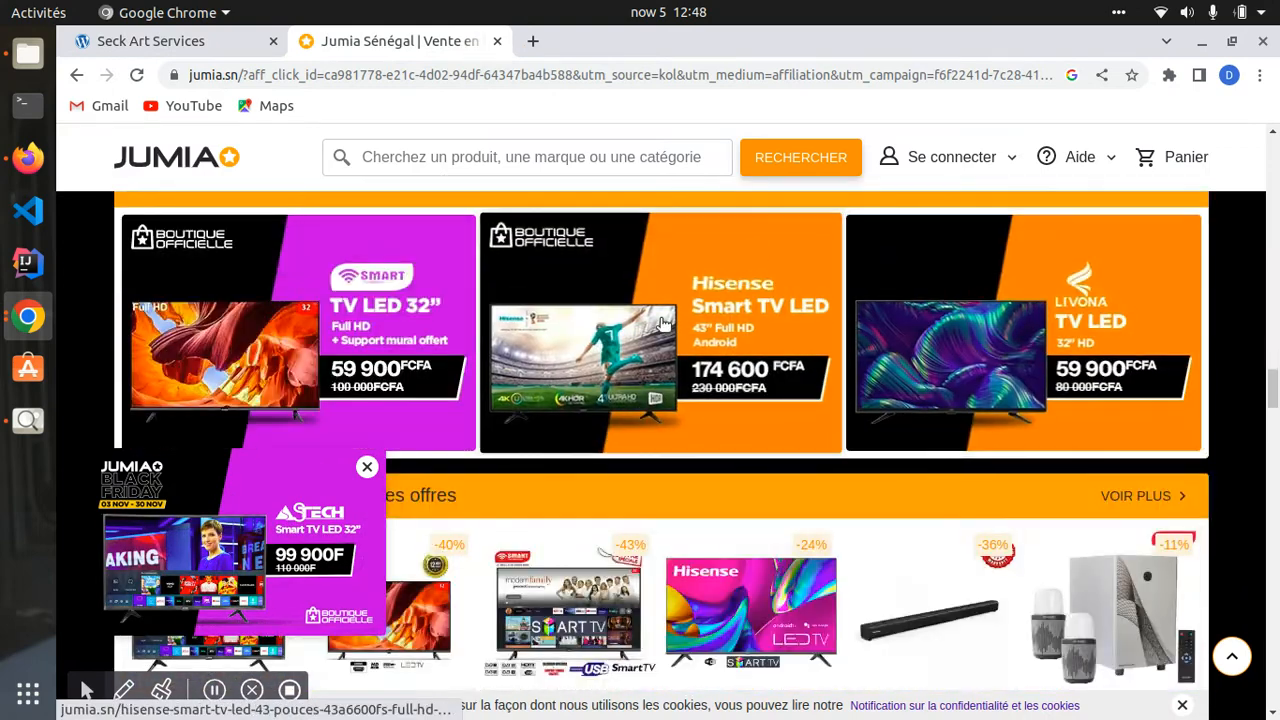
scroll(684, 414, up, 1)
scroll(680, 405, down, 8)
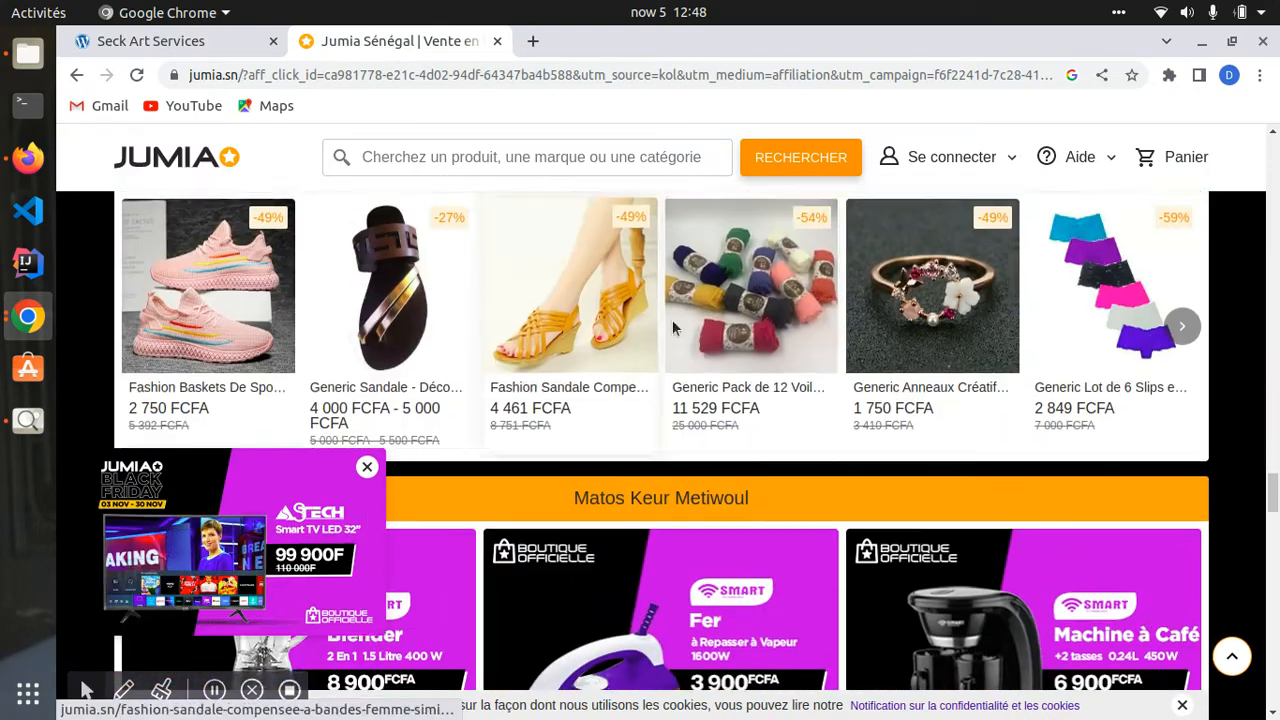
click(673, 322)
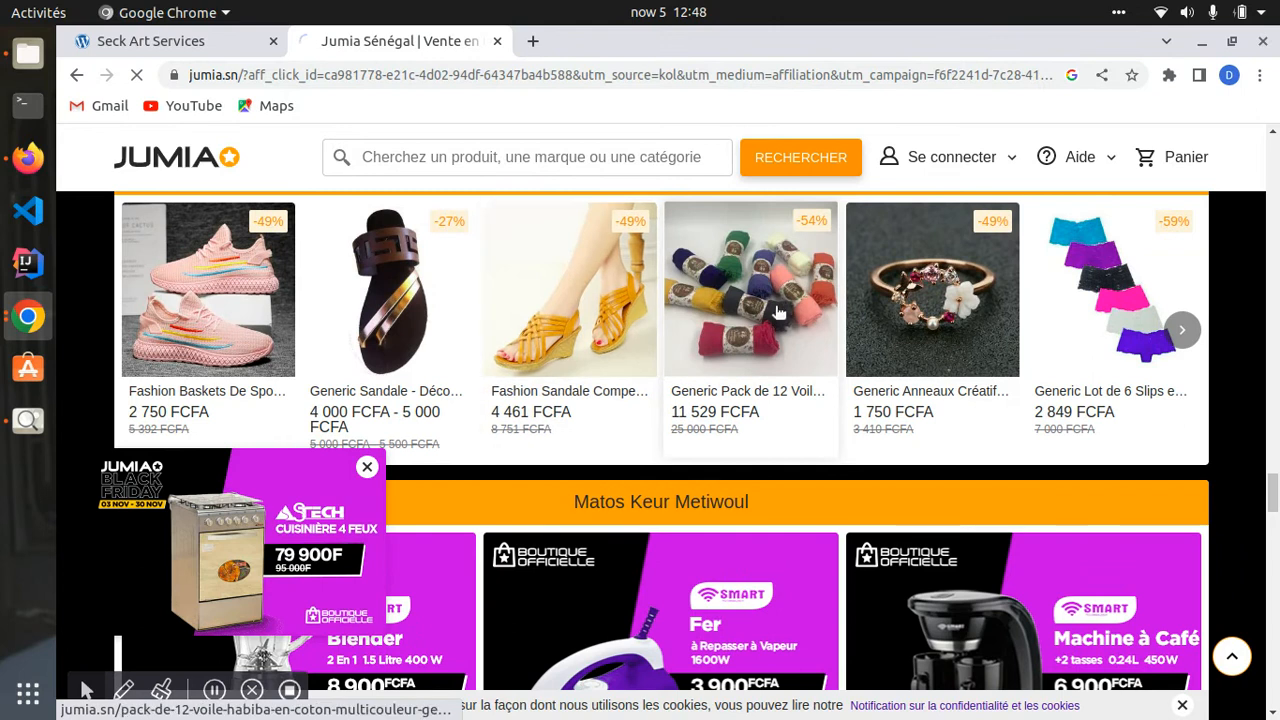
scroll(598, 454, down, 4)
scroll(500, 415, up, 4)
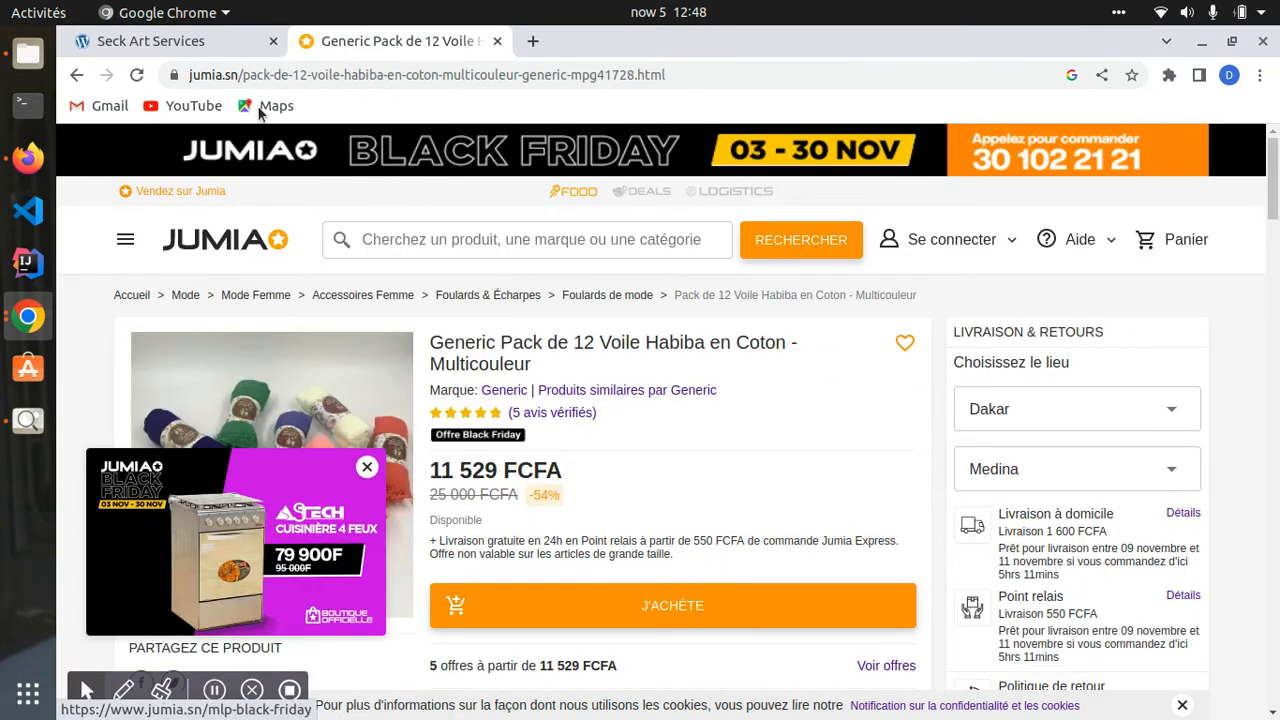
click(497, 41)
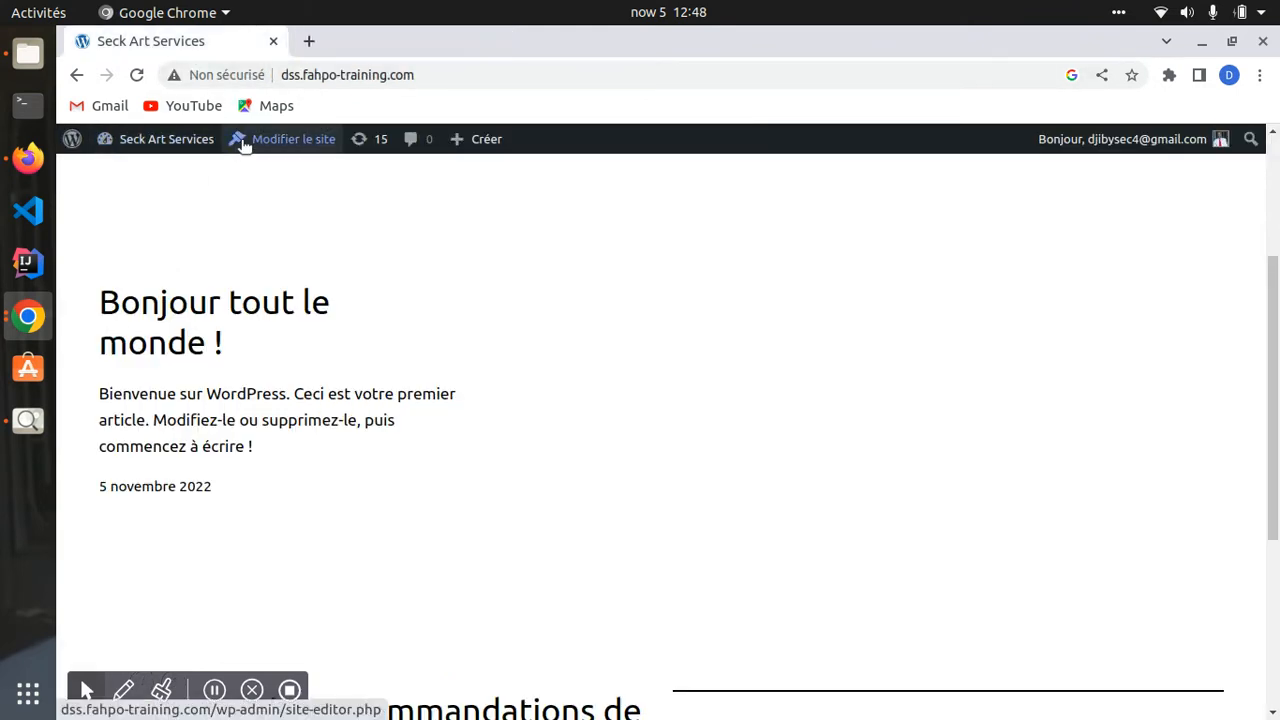
- Go to the Seck Art Services admin dashboard and dismiss the welcome panel with Ignorer
click(158, 140)
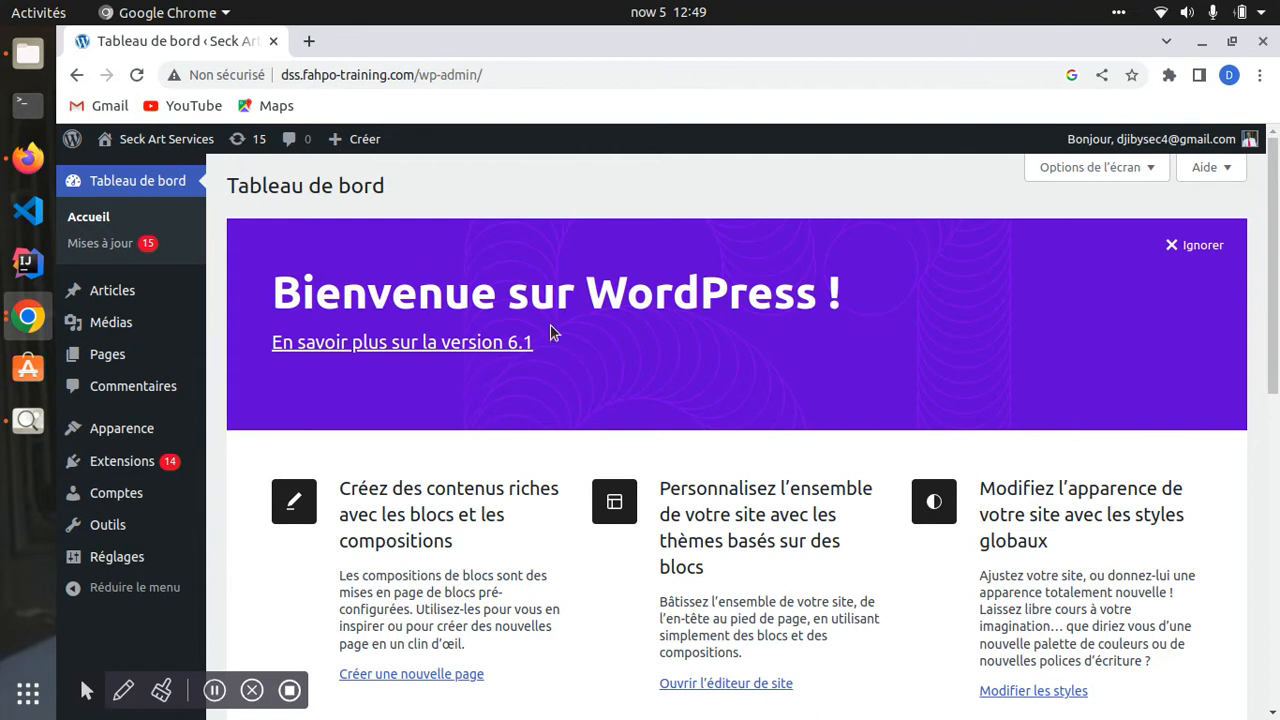
scroll(298, 410, down, 6)
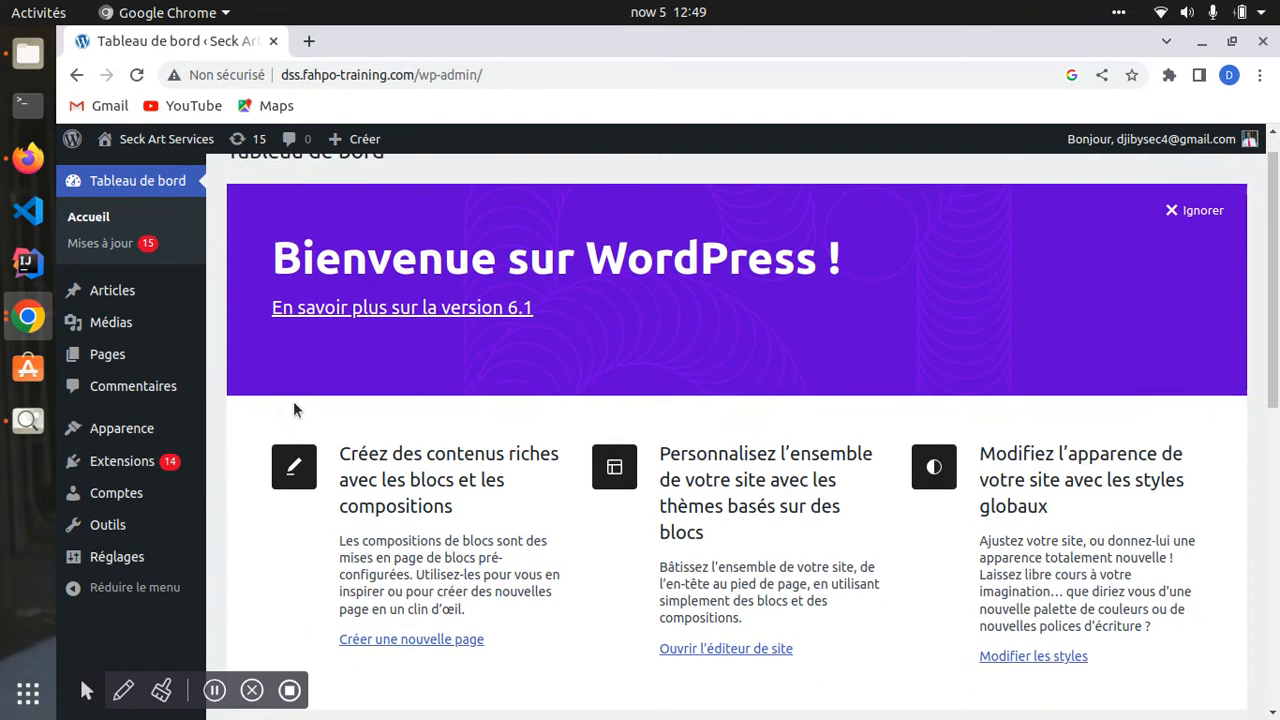
scroll(300, 378, up, 6)
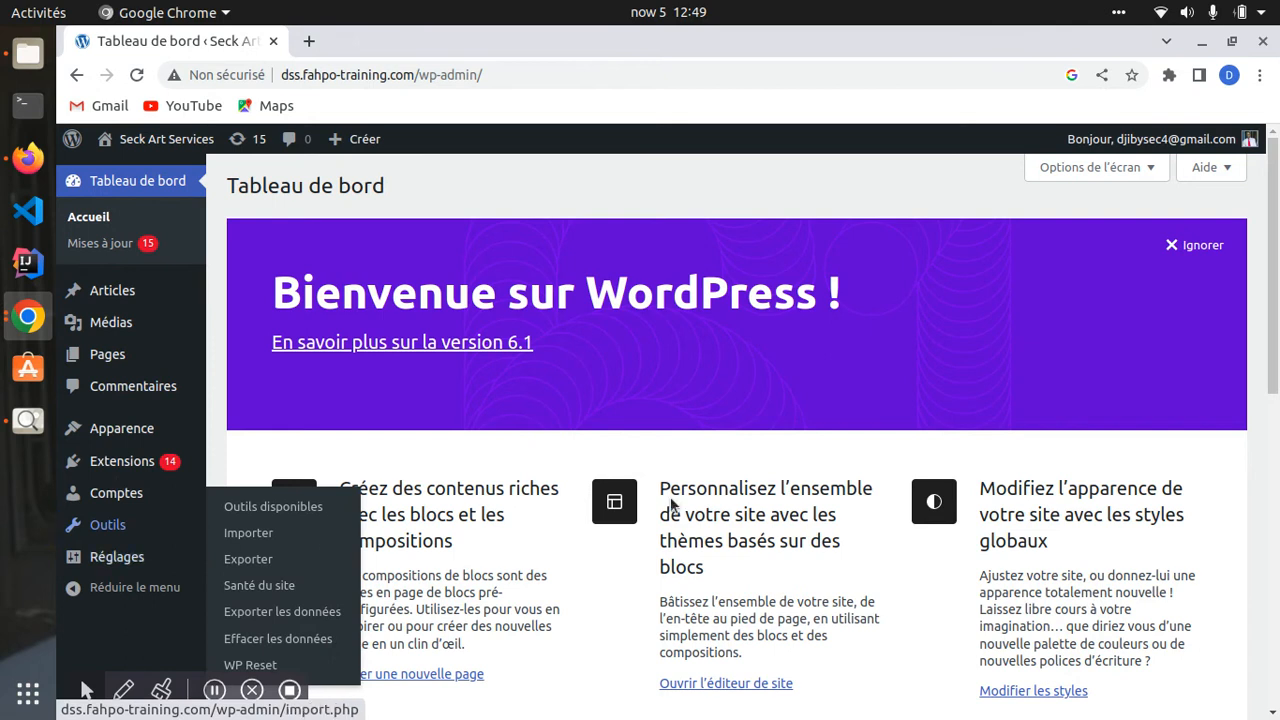
scroll(575, 491, down, 2)
scroll(571, 491, up, 2)
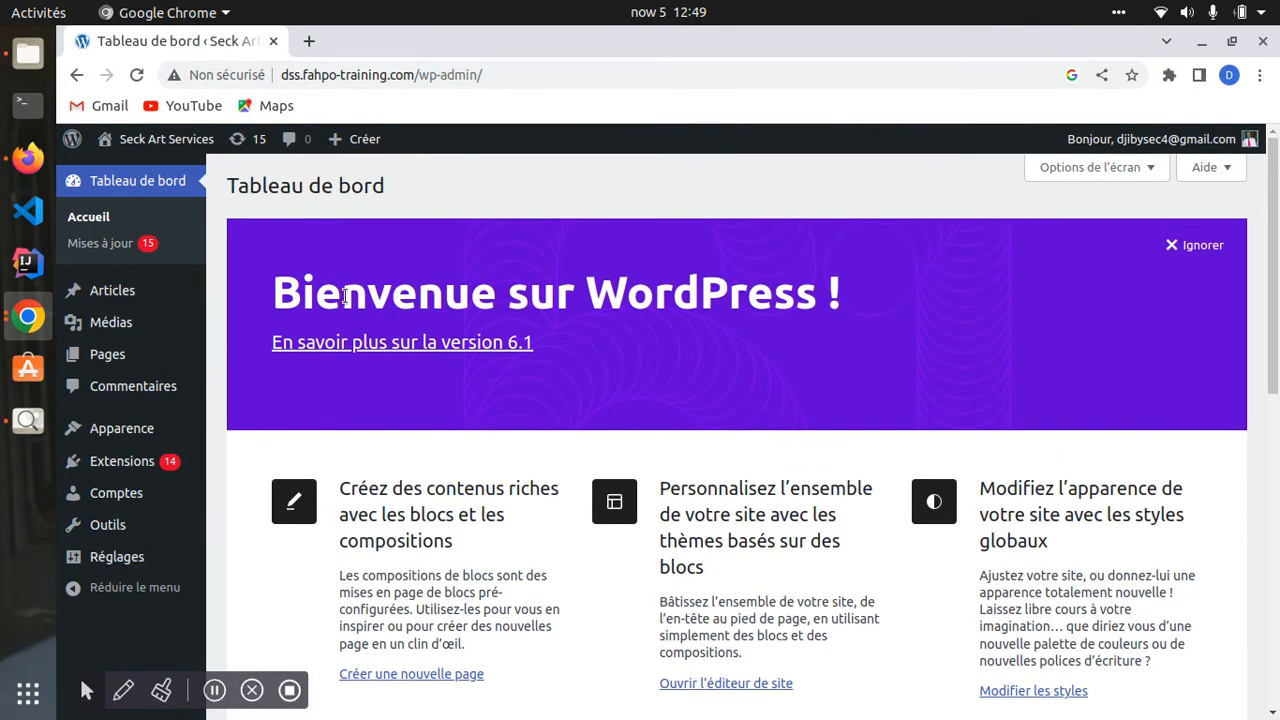
scroll(610, 334, down, 3)
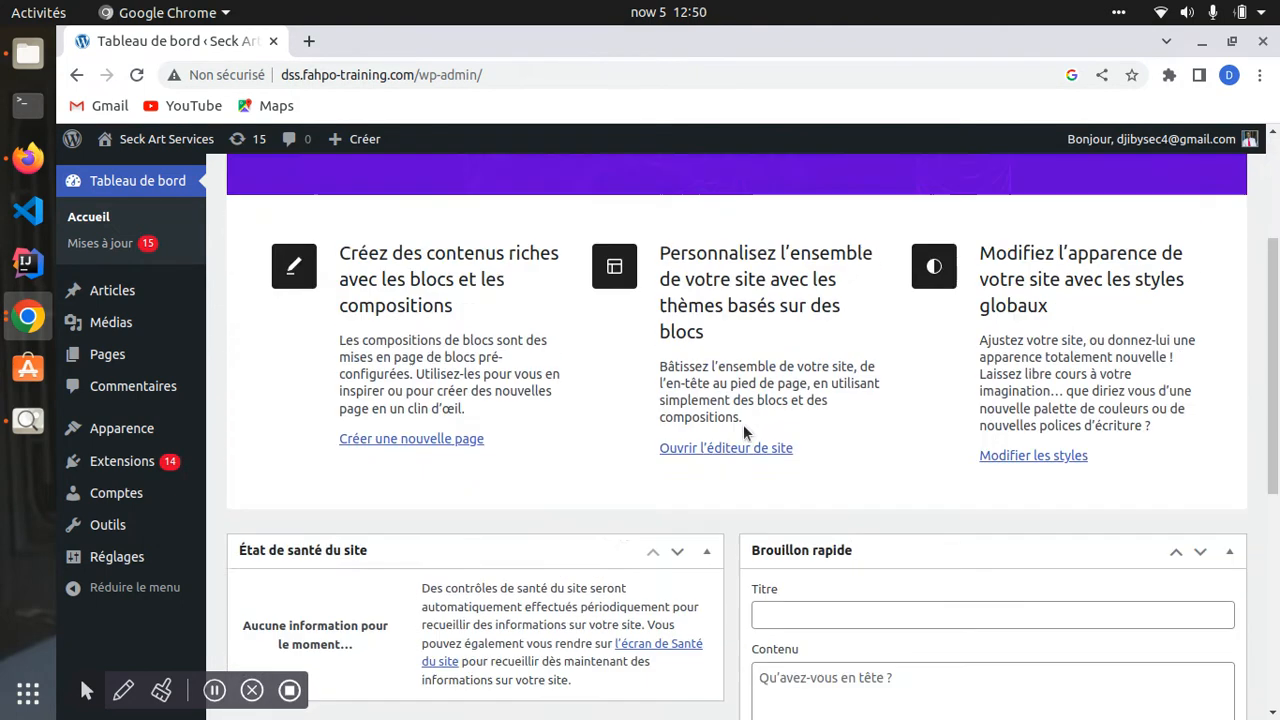
scroll(746, 434, up, 3)
click(1201, 249)
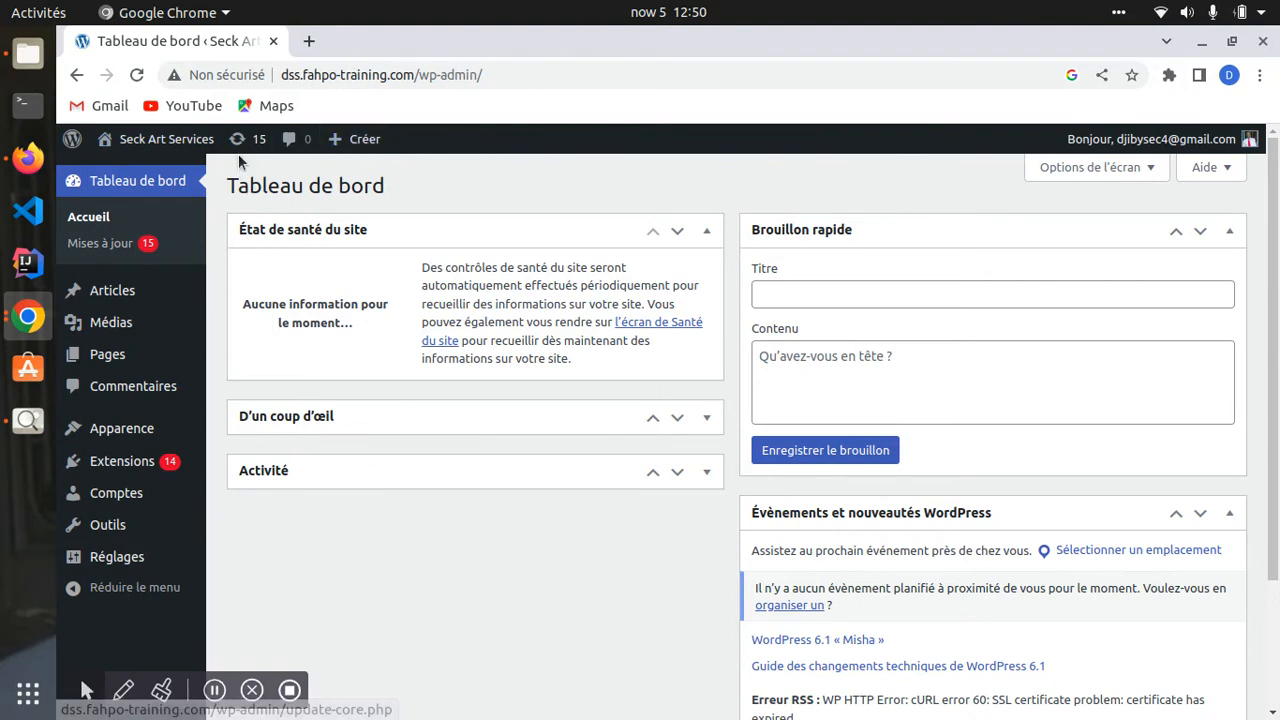
mouse_move(75, 142)
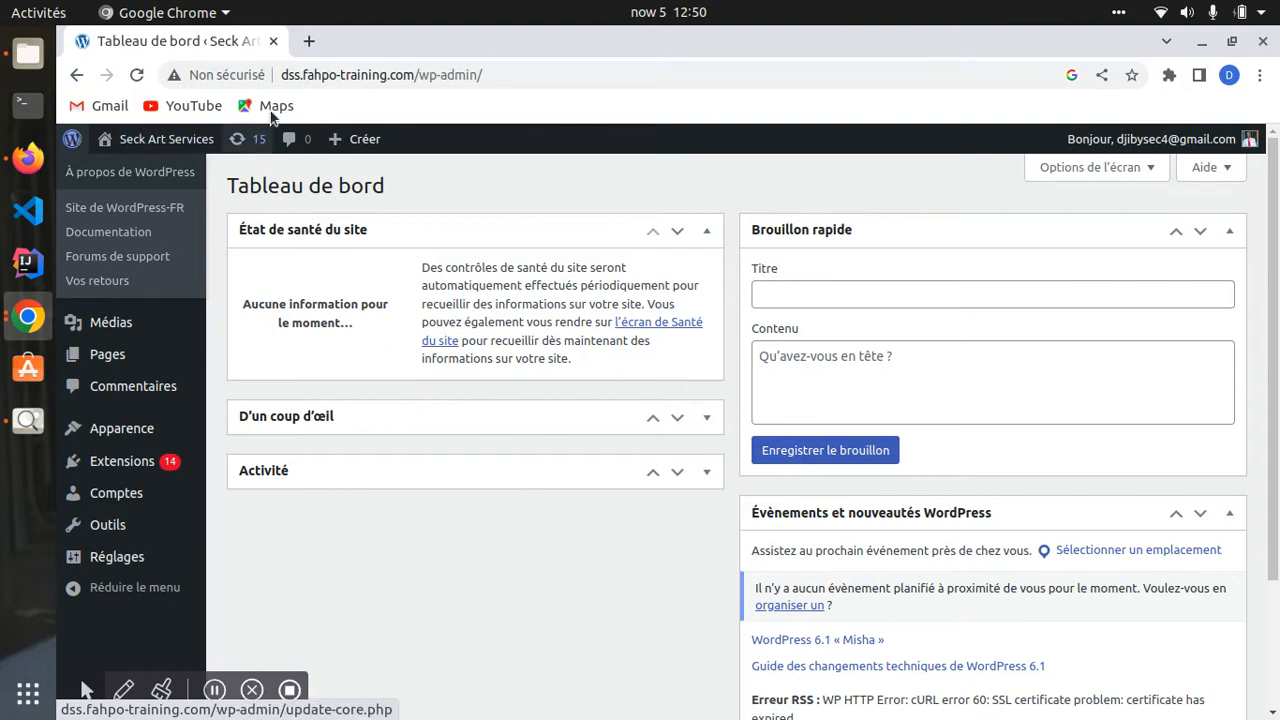
click(309, 41)
click(310, 80)
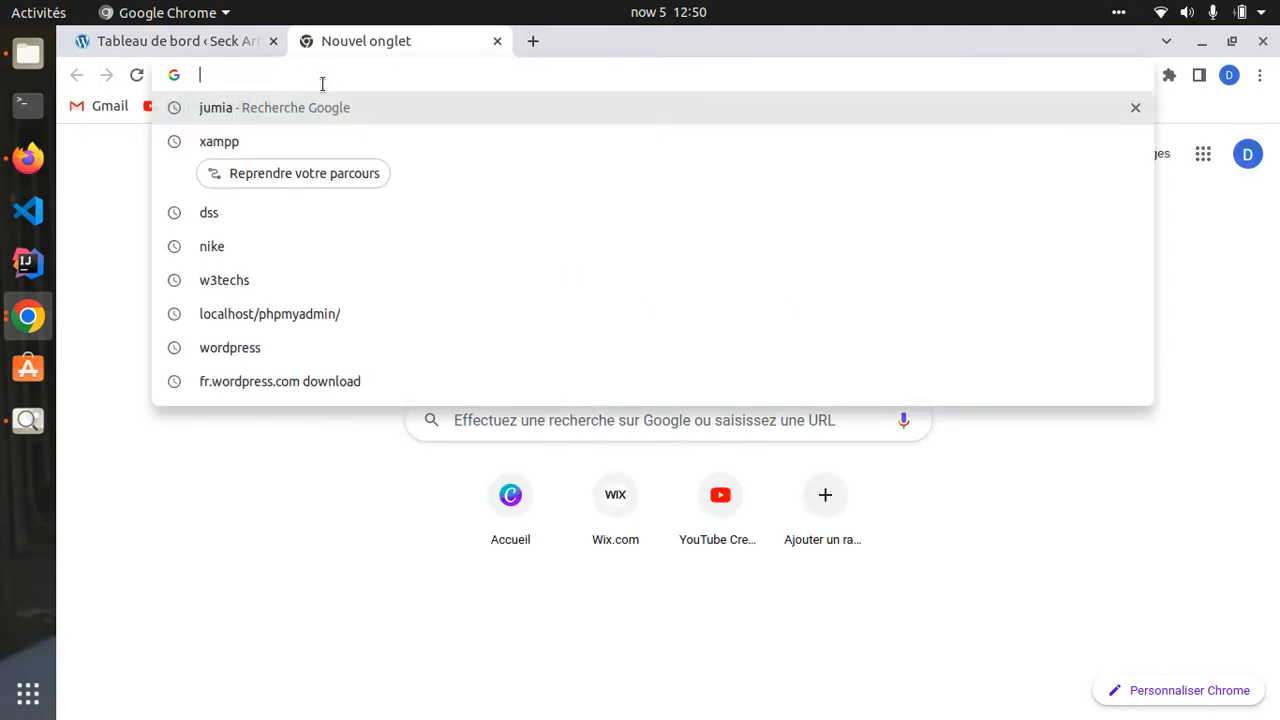
text(wordpress.co)
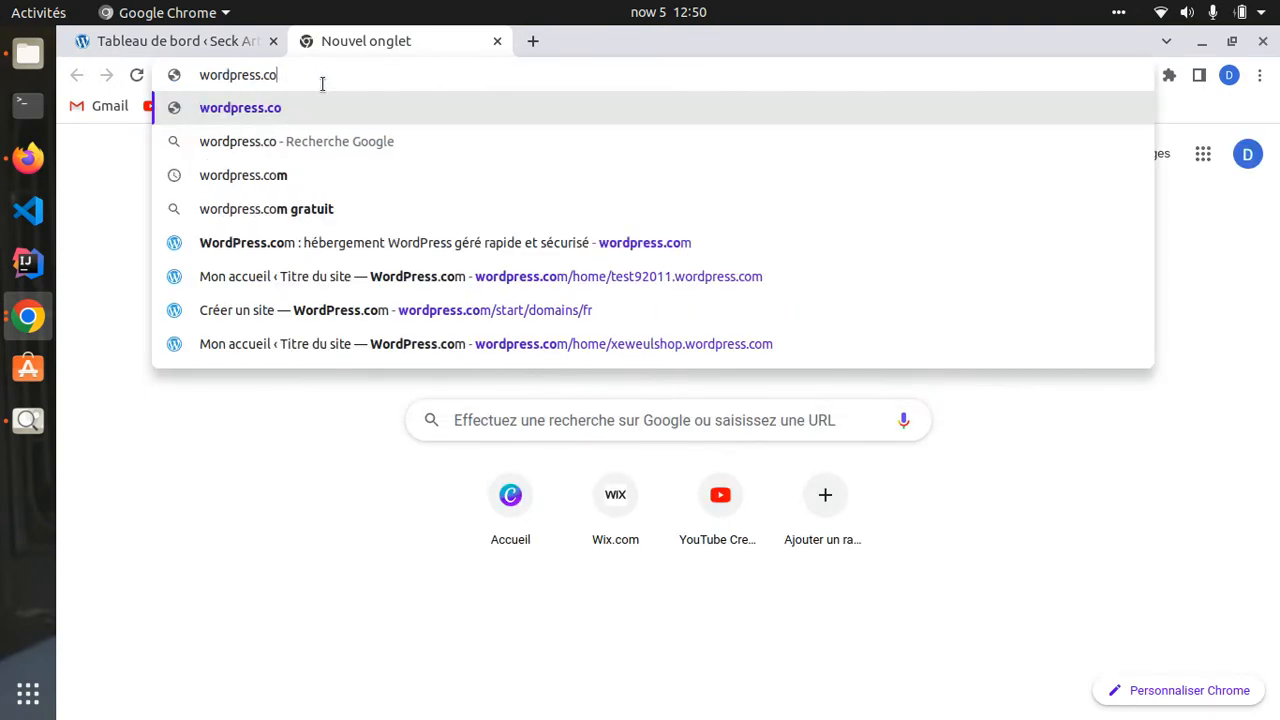
key(BackSpace)
key(BackSpace)
text(or)
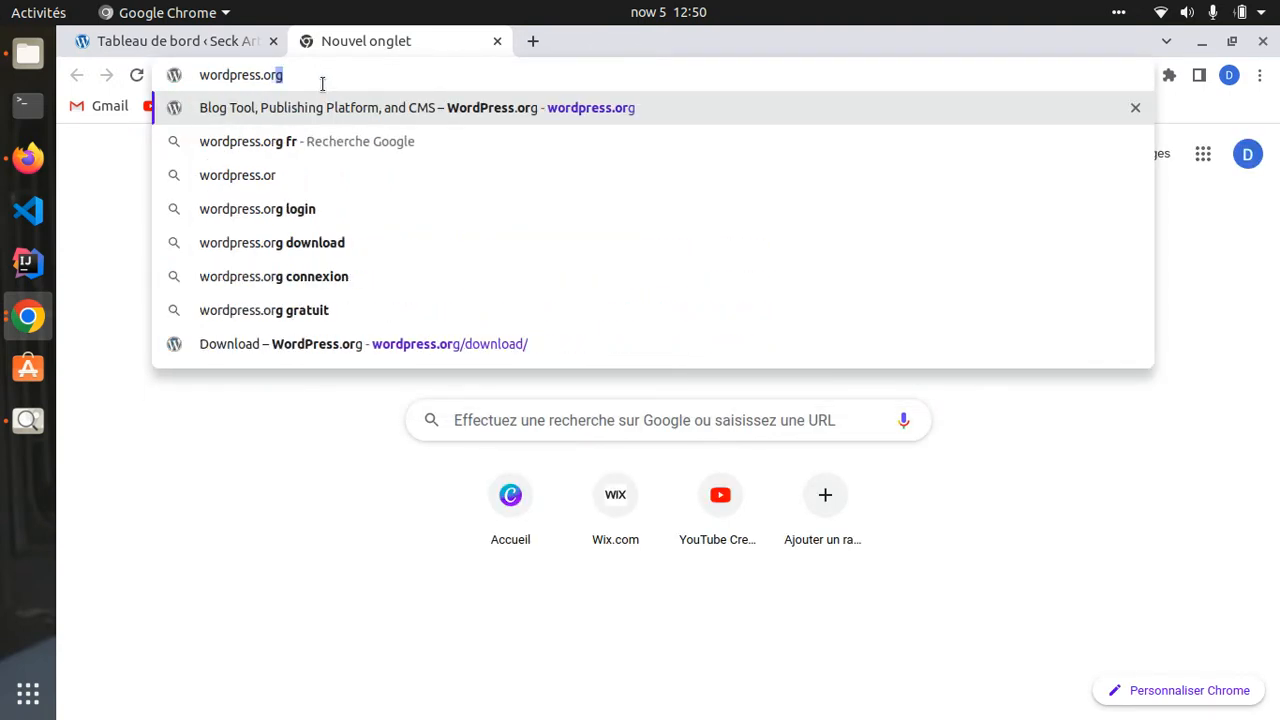
text(g)
key(Return)
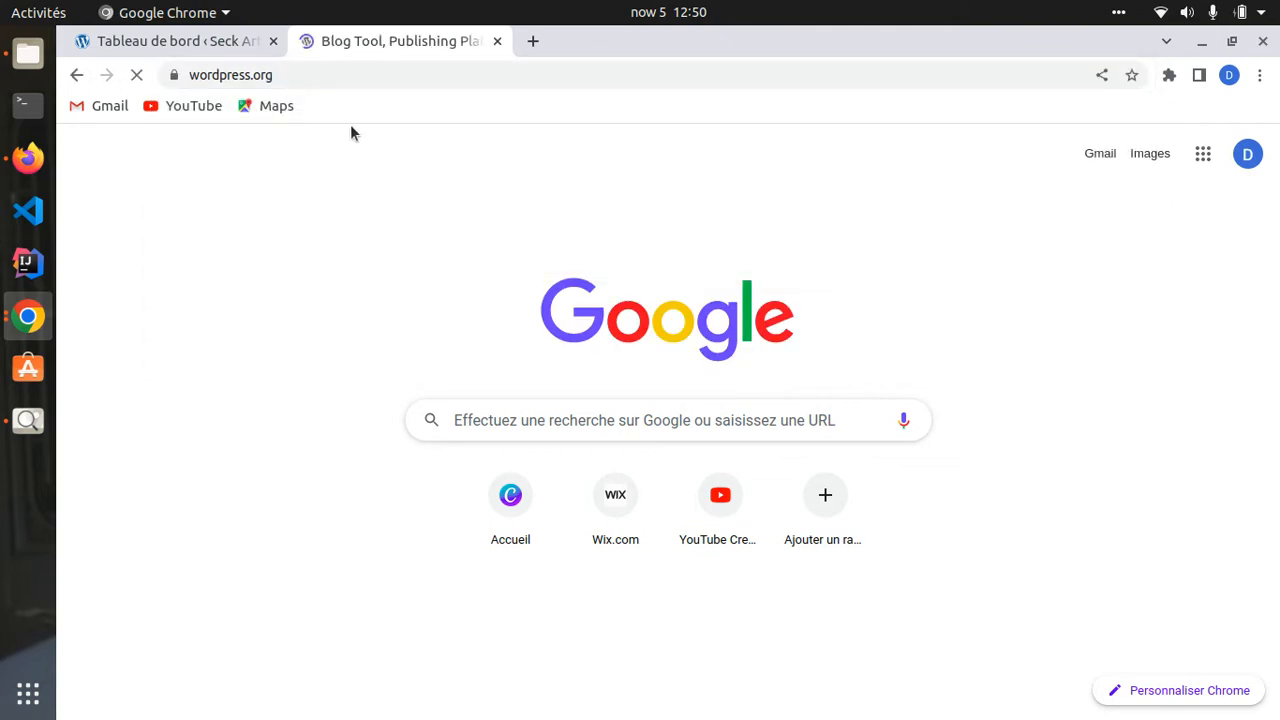
click(497, 41)
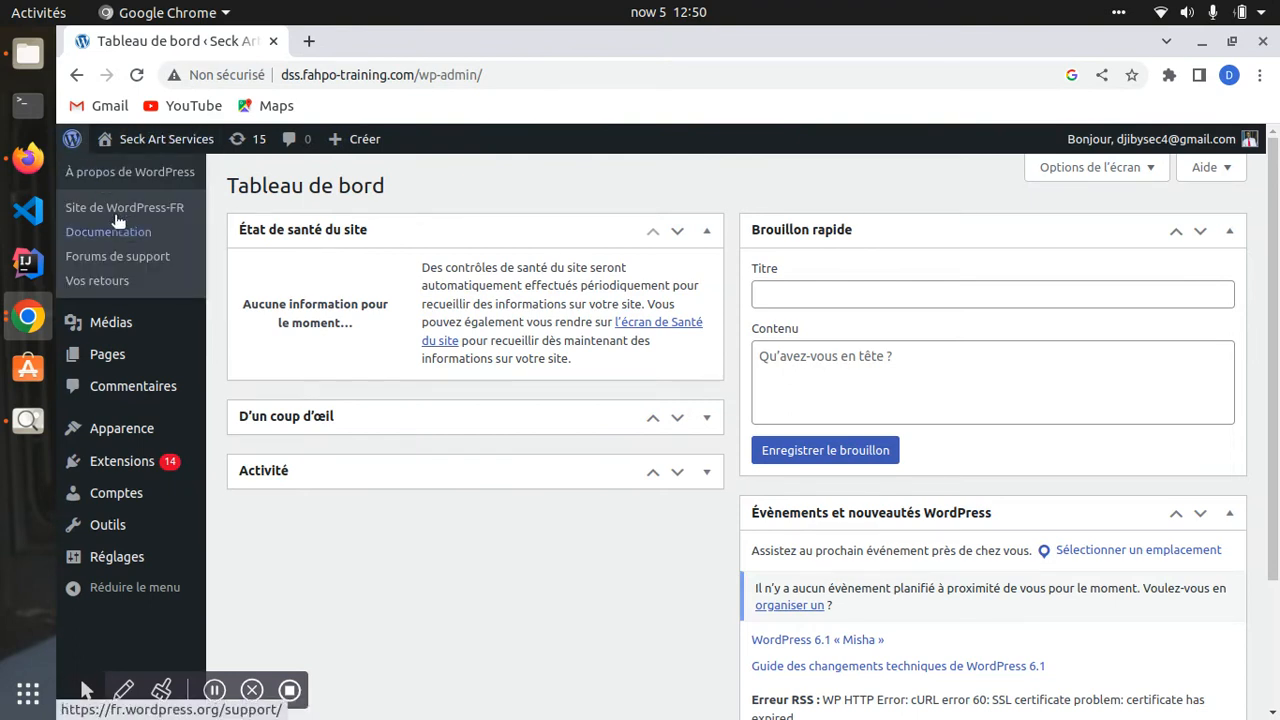
- Read through the WordPress 6.1 About page, then go to the Site de WordPress-FR
click(74, 144)
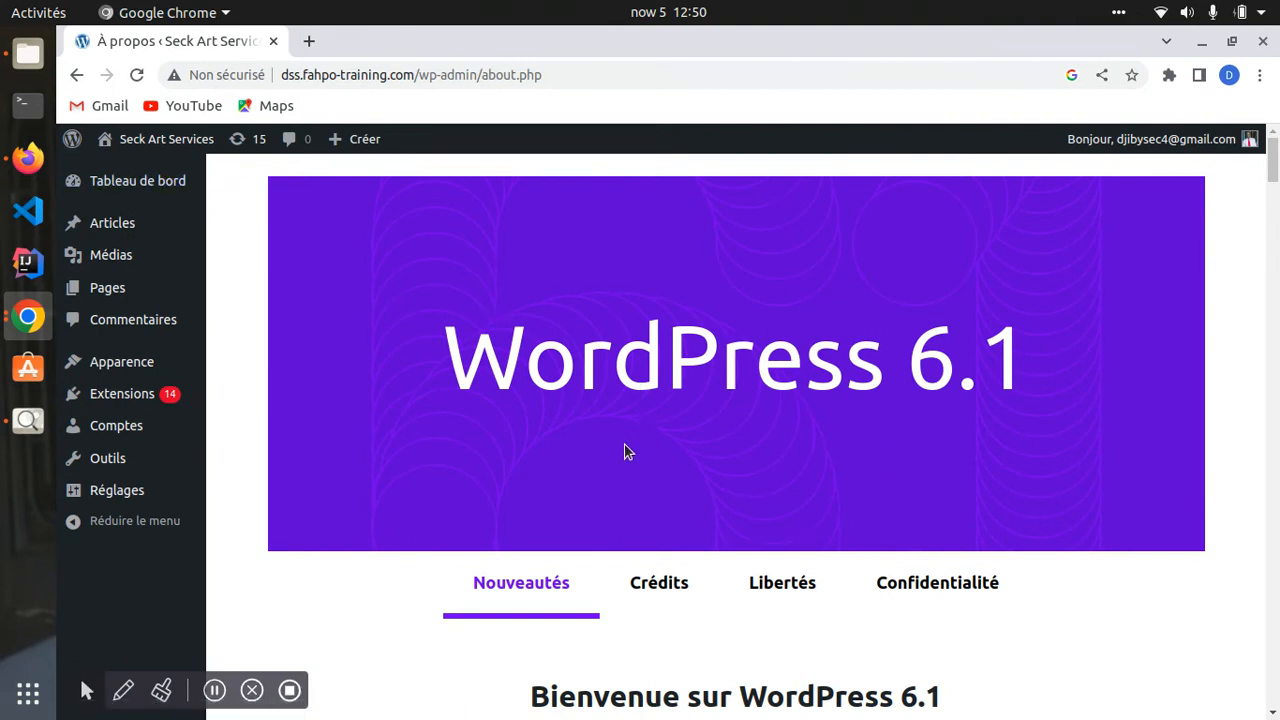
mouse_move(72, 142)
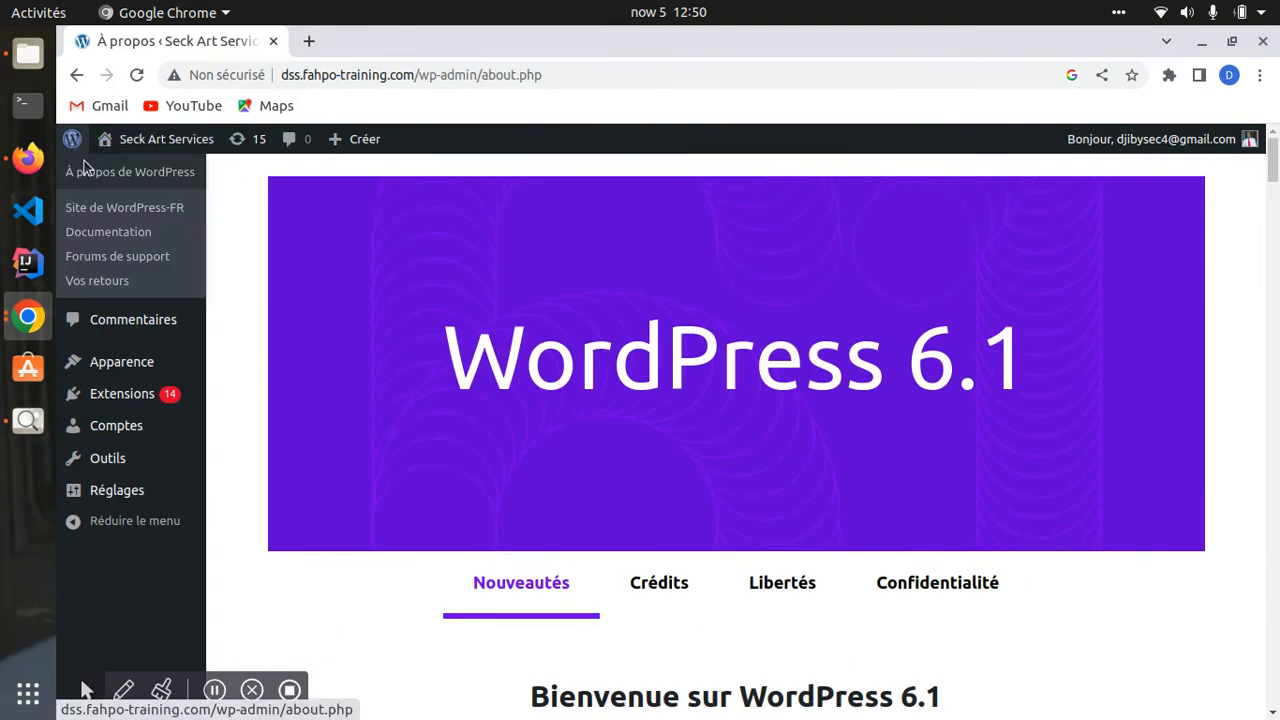
scroll(590, 480, down, 5)
scroll(590, 450, down, 15)
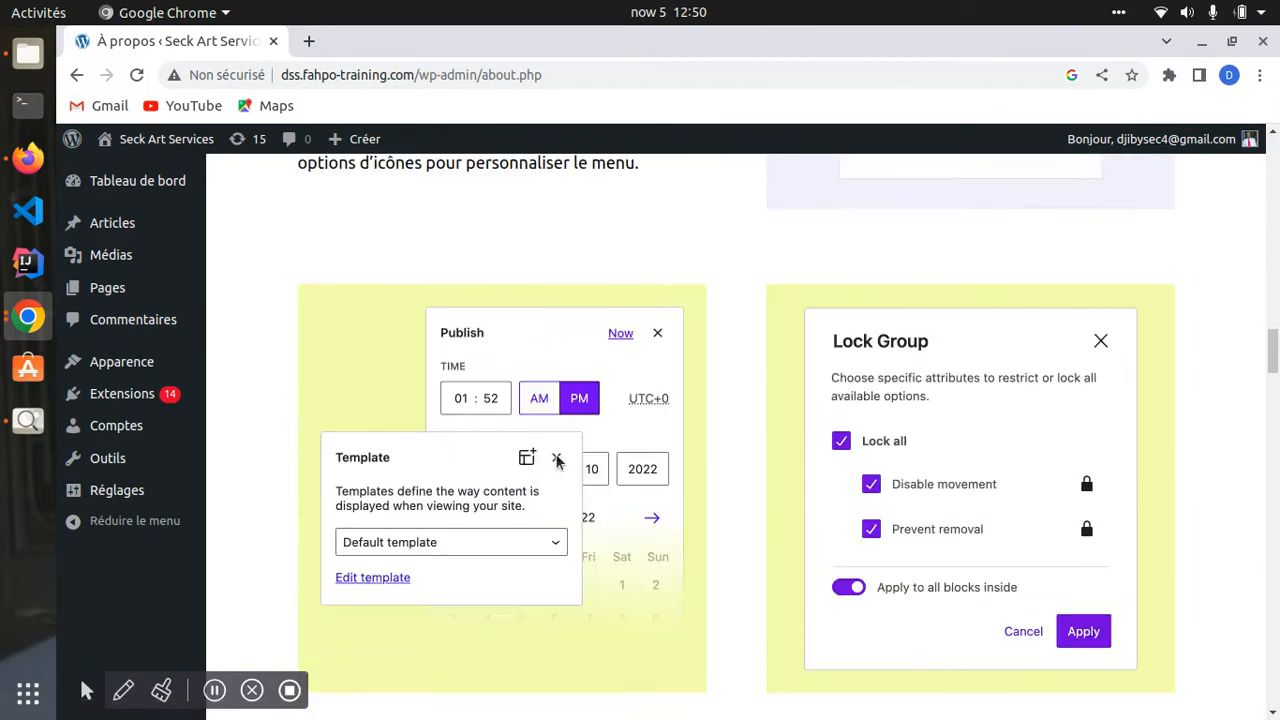
scroll(560, 463, down, 15)
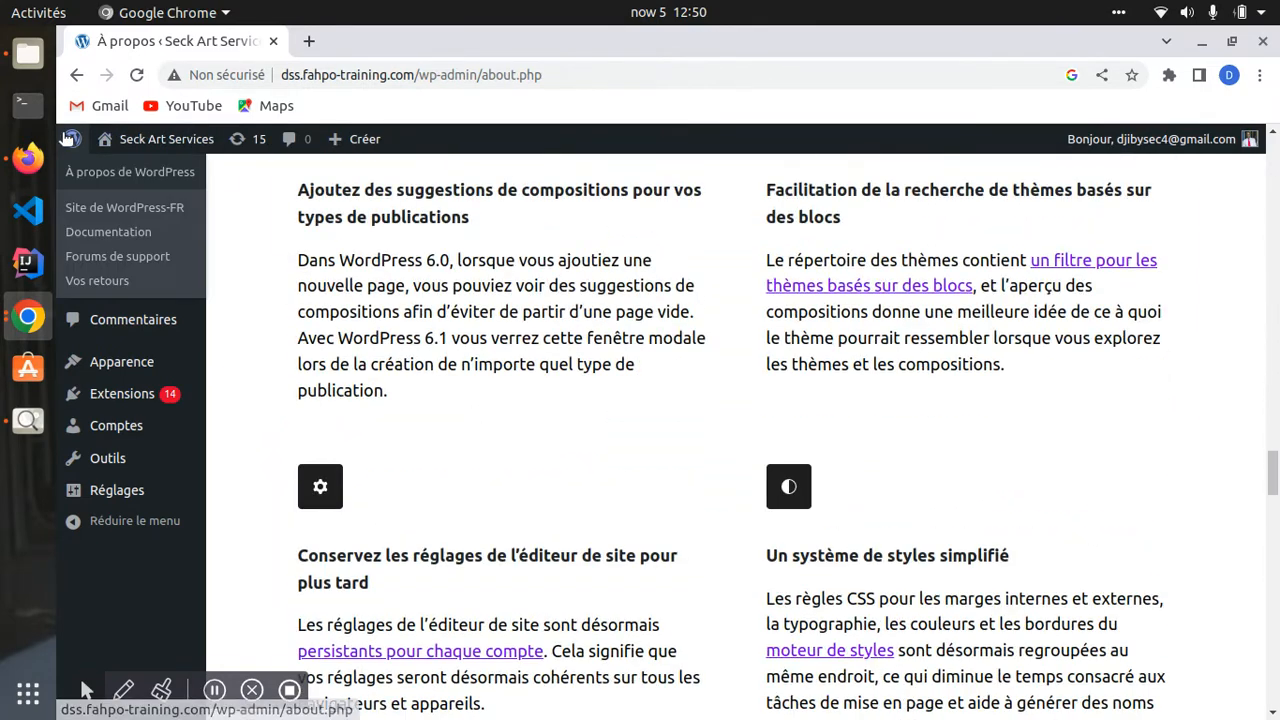
click(130, 210)
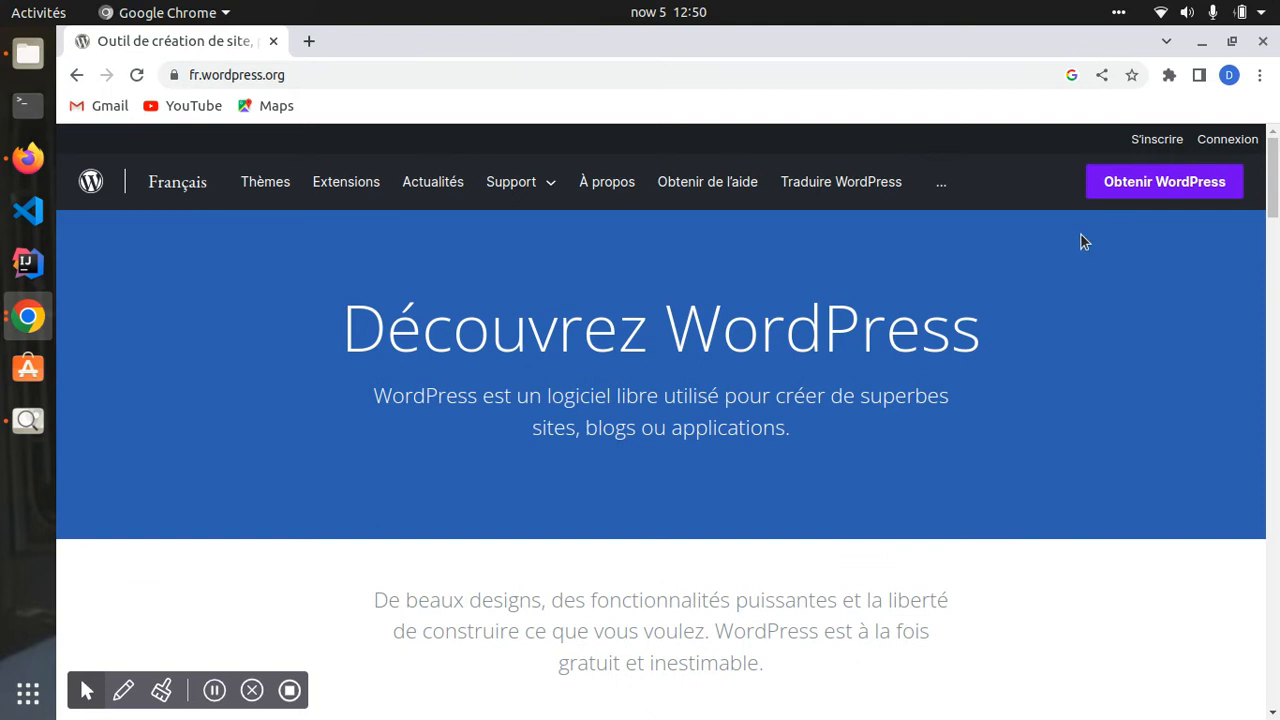
- Browse the fr.wordpress.org home page and open a blank new Chrome tab
scroll(1080, 234, down, 10)
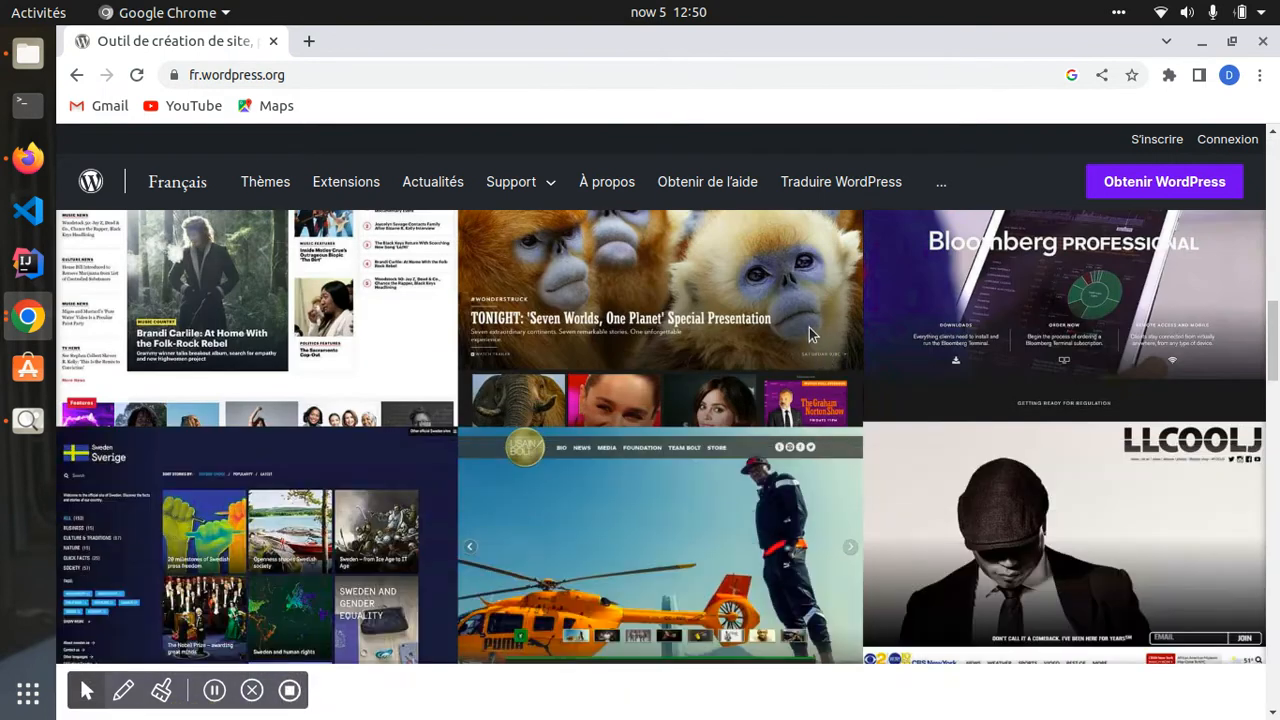
scroll(809, 327, up, 10)
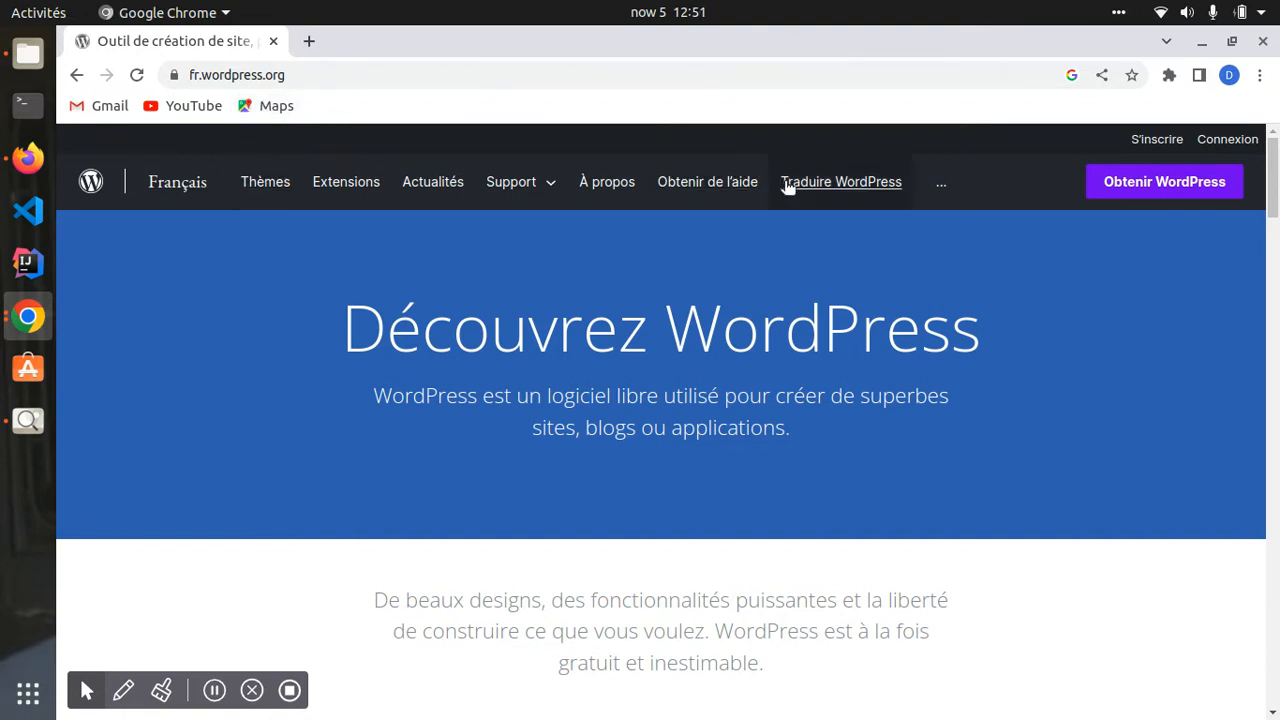
double_click(197, 74)
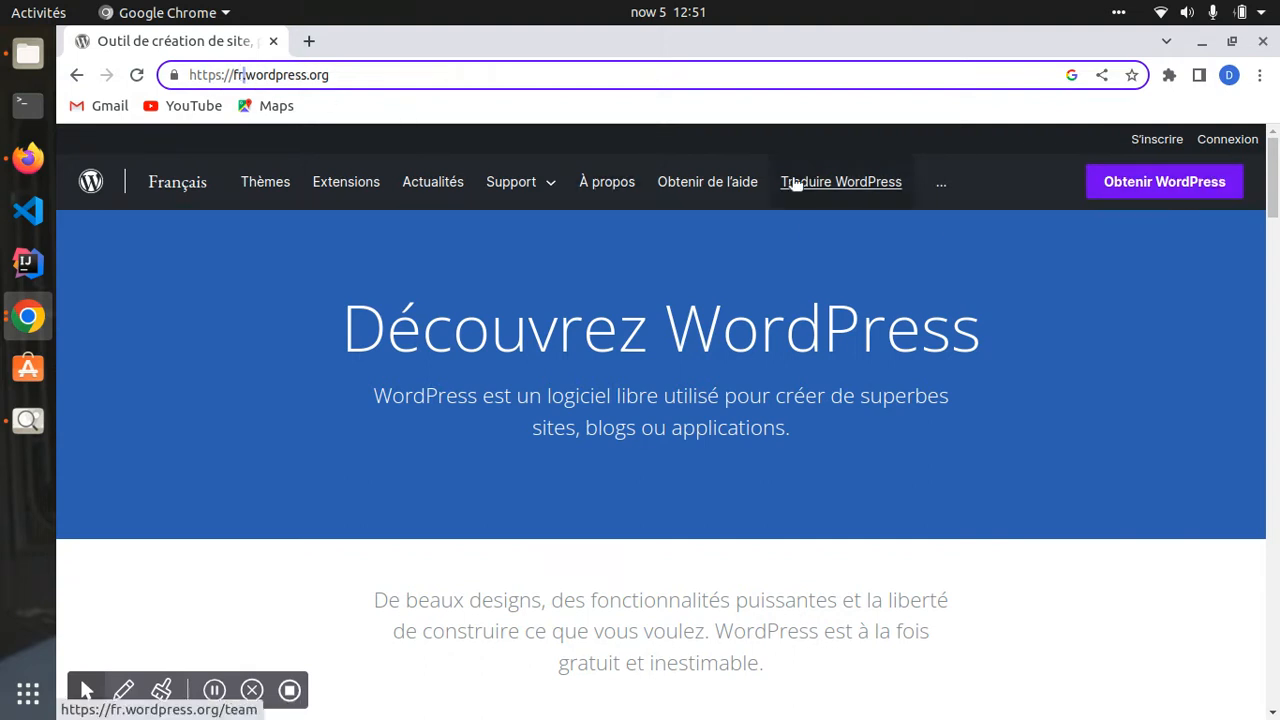
click(309, 41)
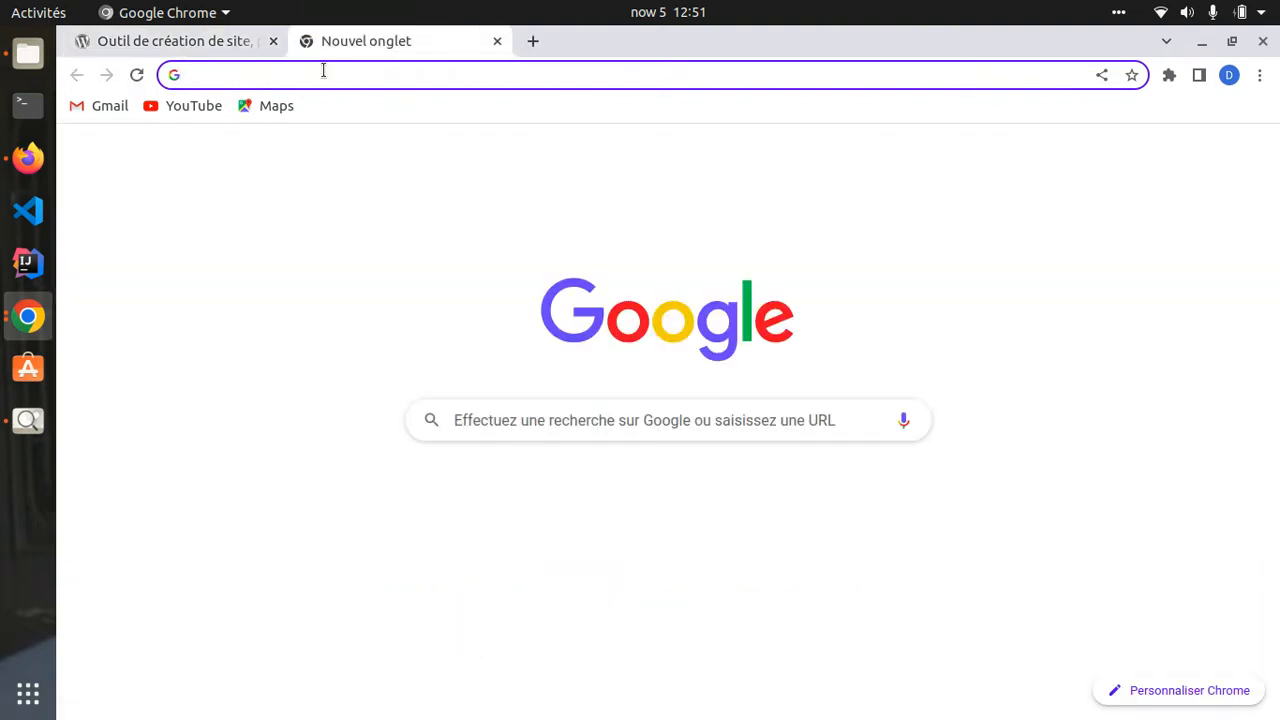
- Load wordpress.org in the new tab, then take the first tab back to the WordPress 6.1 About page
click(323, 72)
text(word)
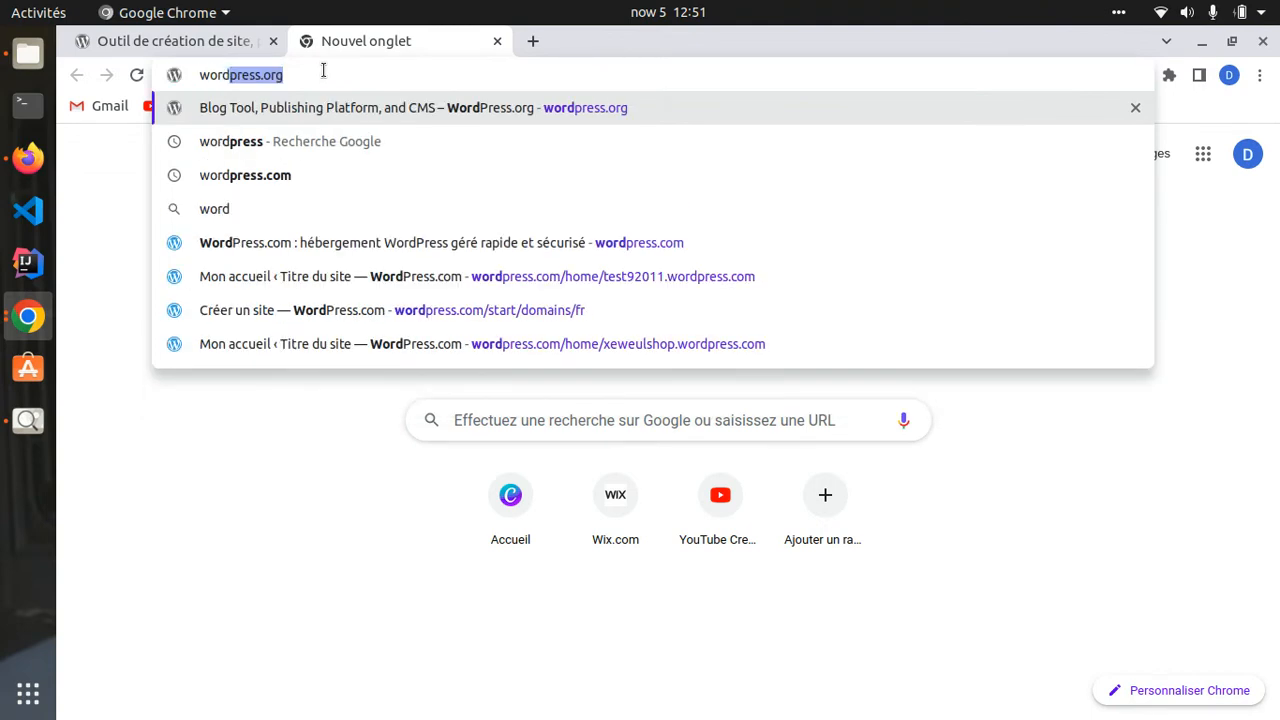
key(Return)
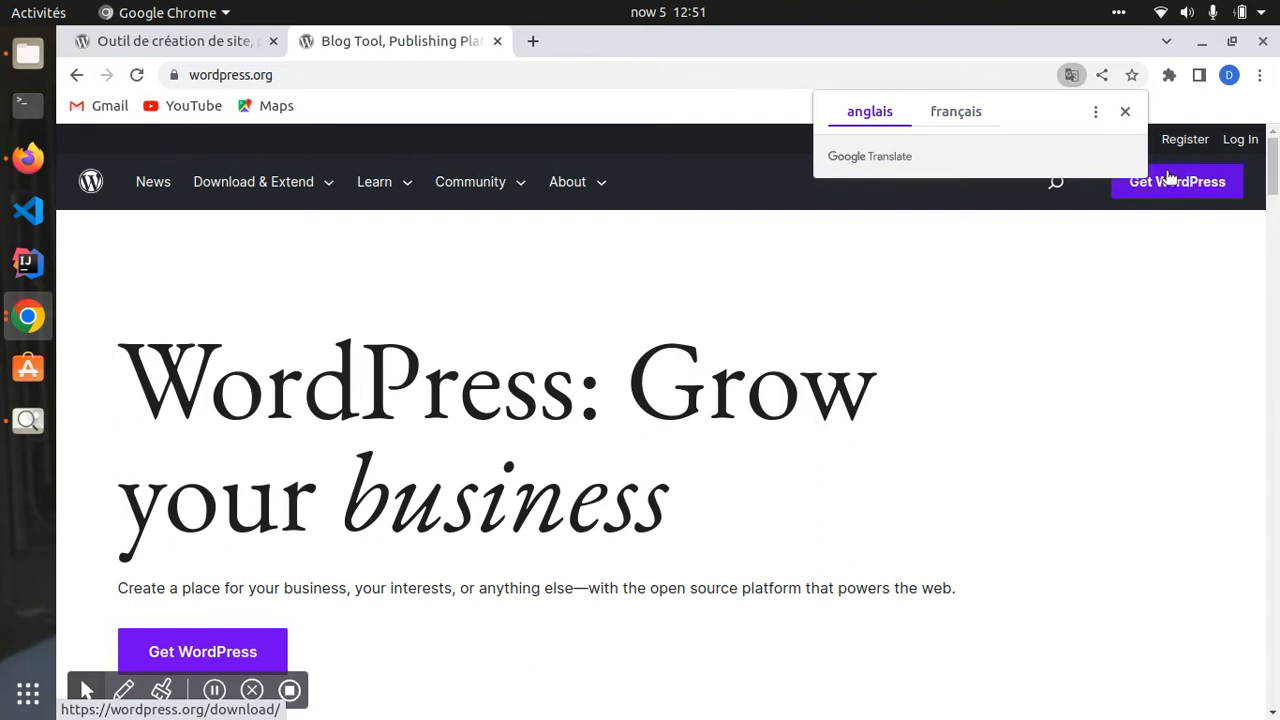
scroll(68, 515, down, 3)
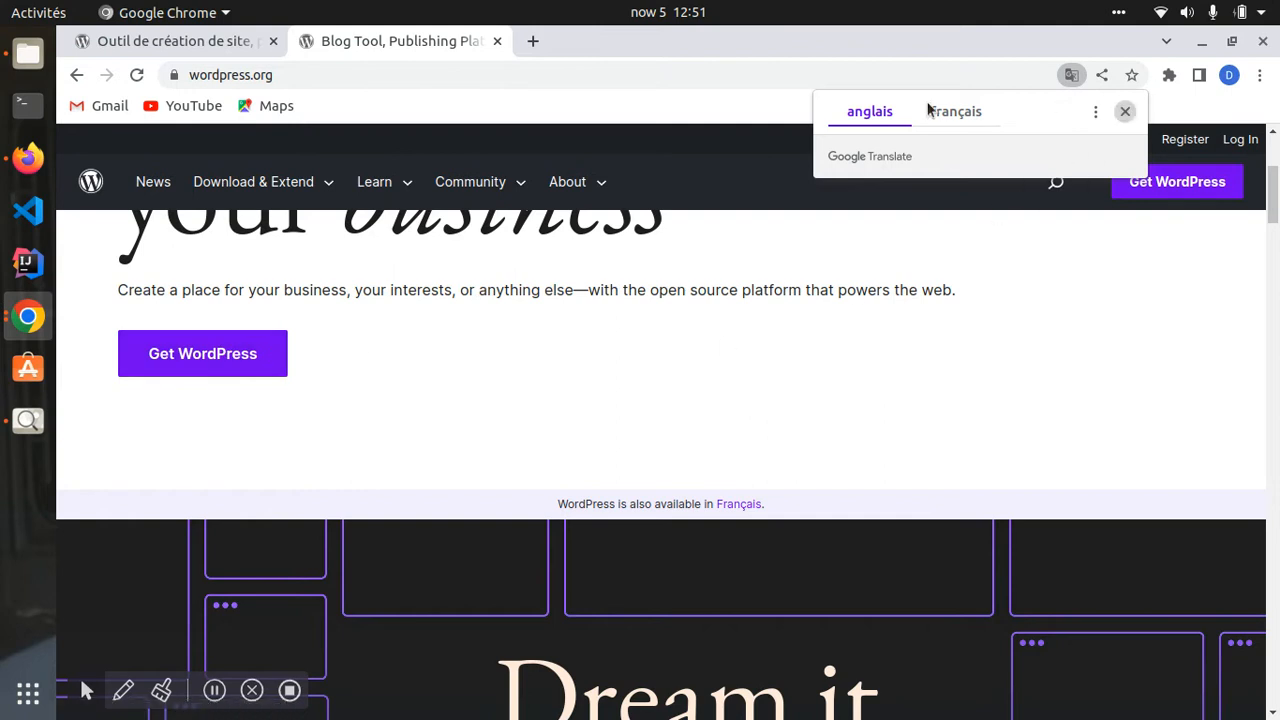
click(160, 41)
click(76, 75)
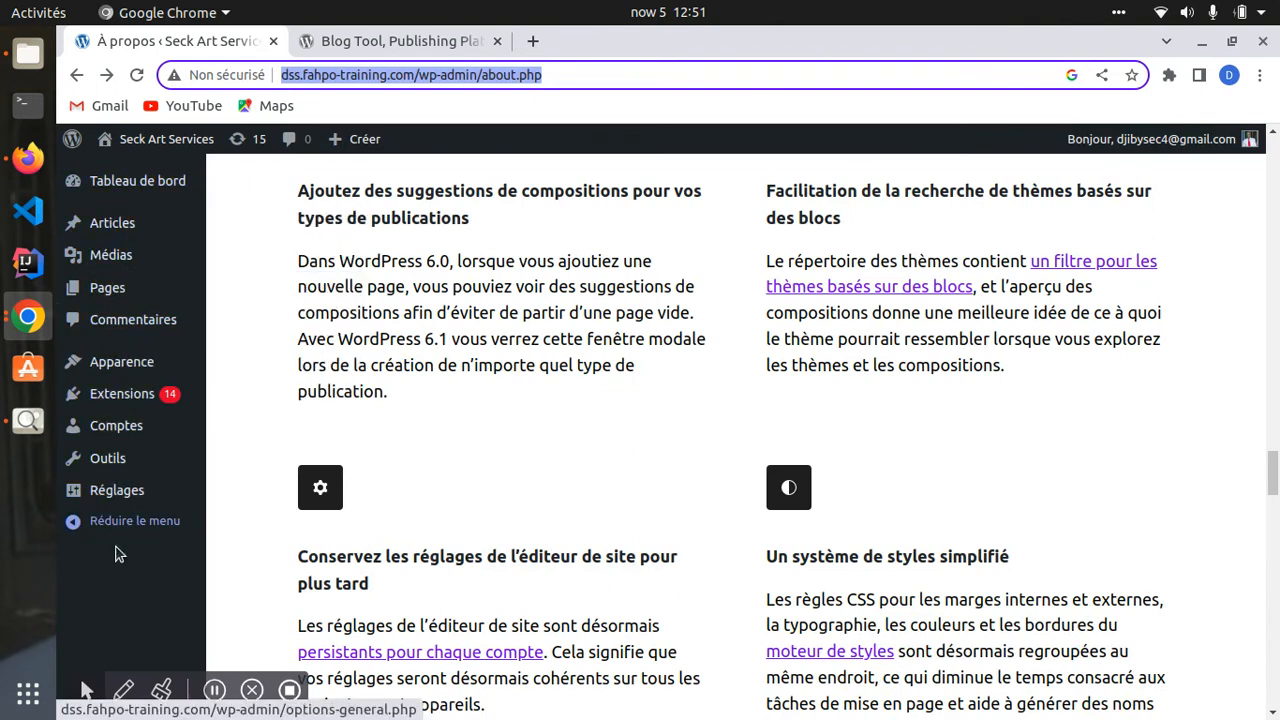
- Change the second tab's address to fr.wordpress.org, browse its showcase, then return to the About page tab
click(330, 41)
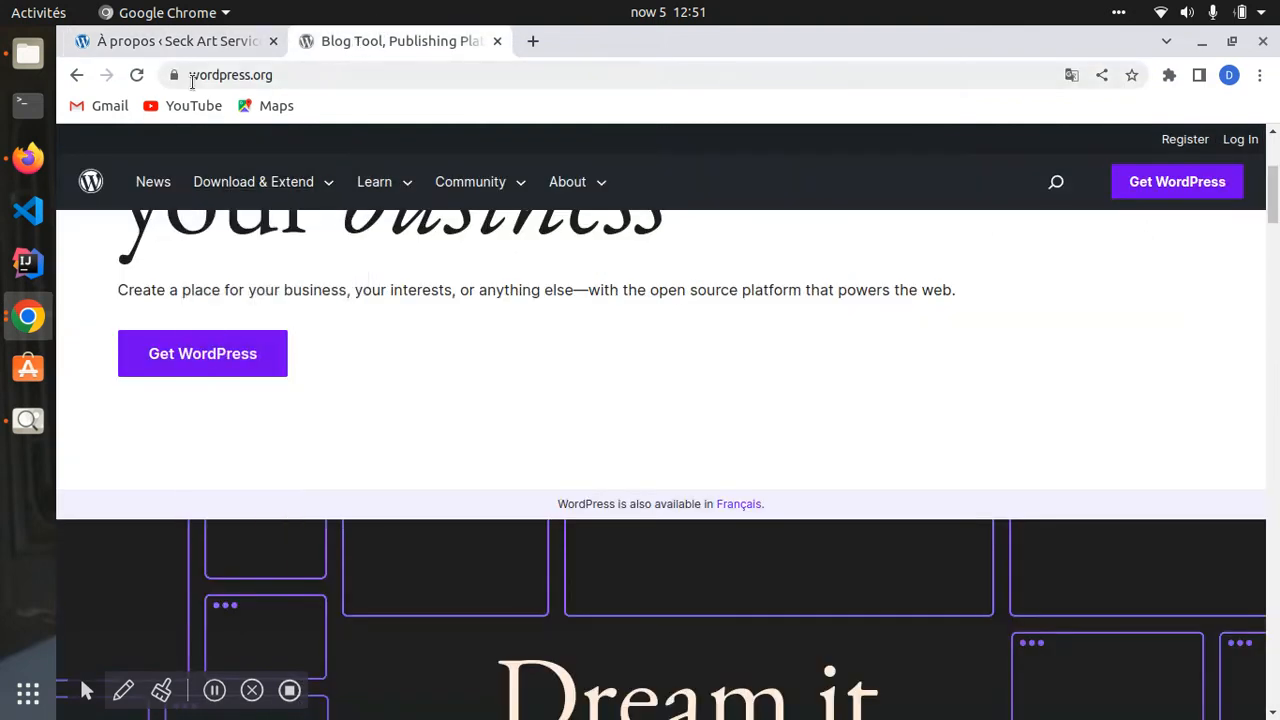
click(300, 75)
mouse_move(287, 229)
key(Left)
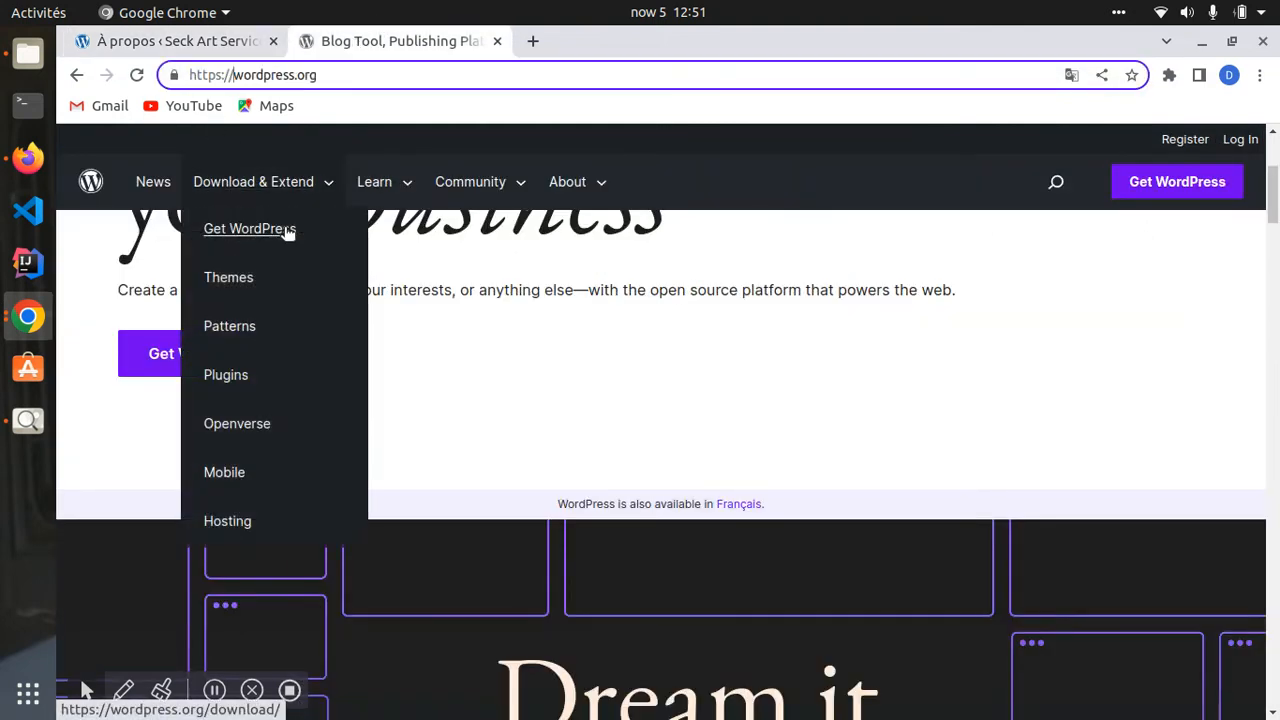
text(fr)
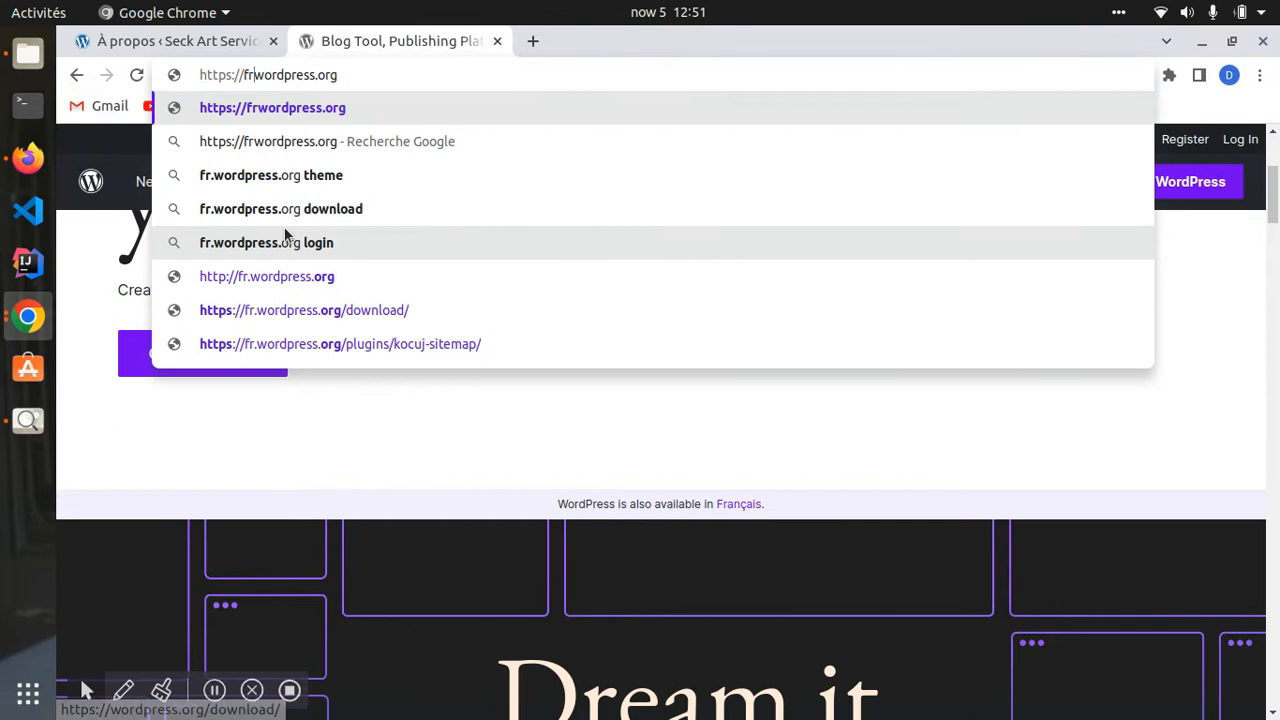
text(.)
key(Return)
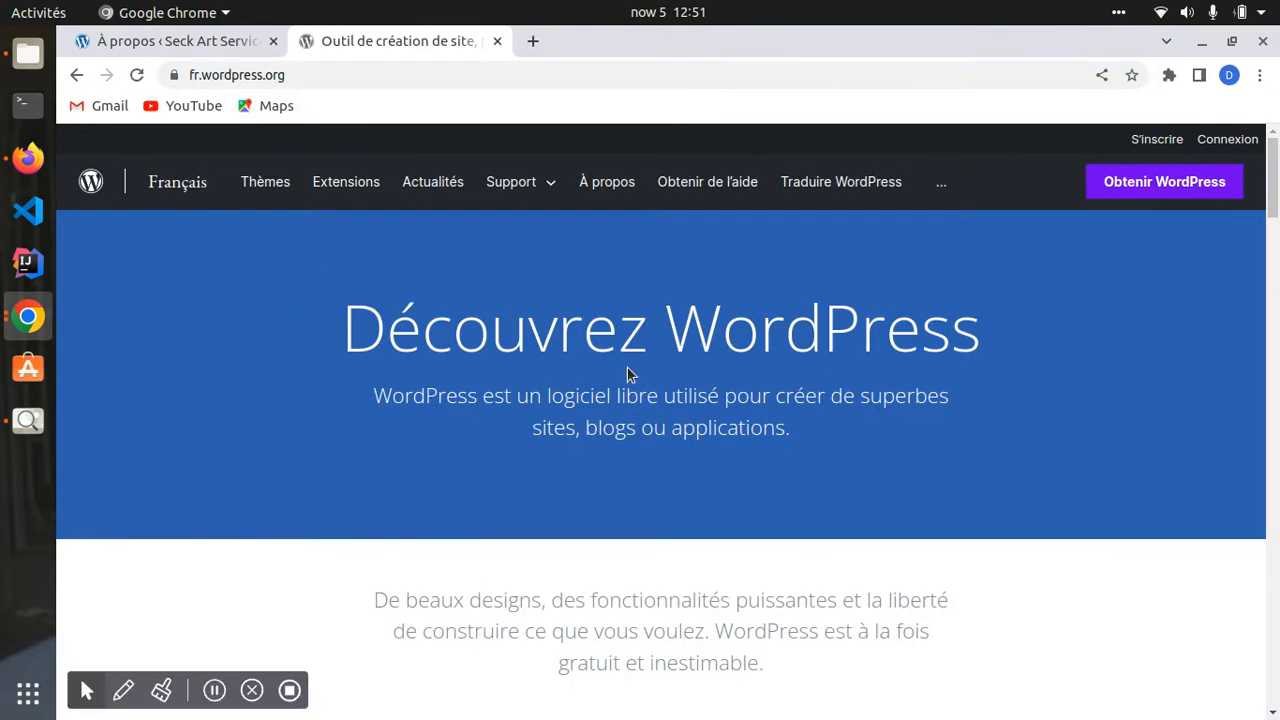
scroll(754, 391, down, 10)
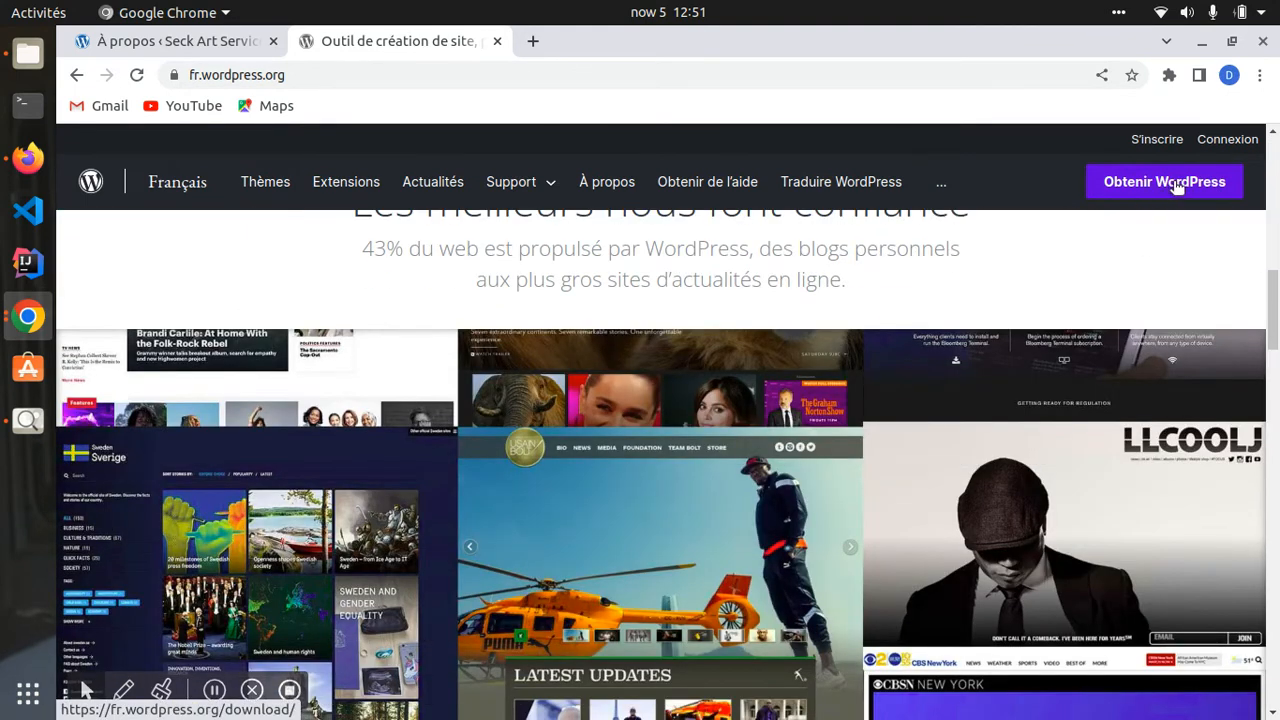
scroll(229, 510, down, 10)
scroll(254, 451, up, 10)
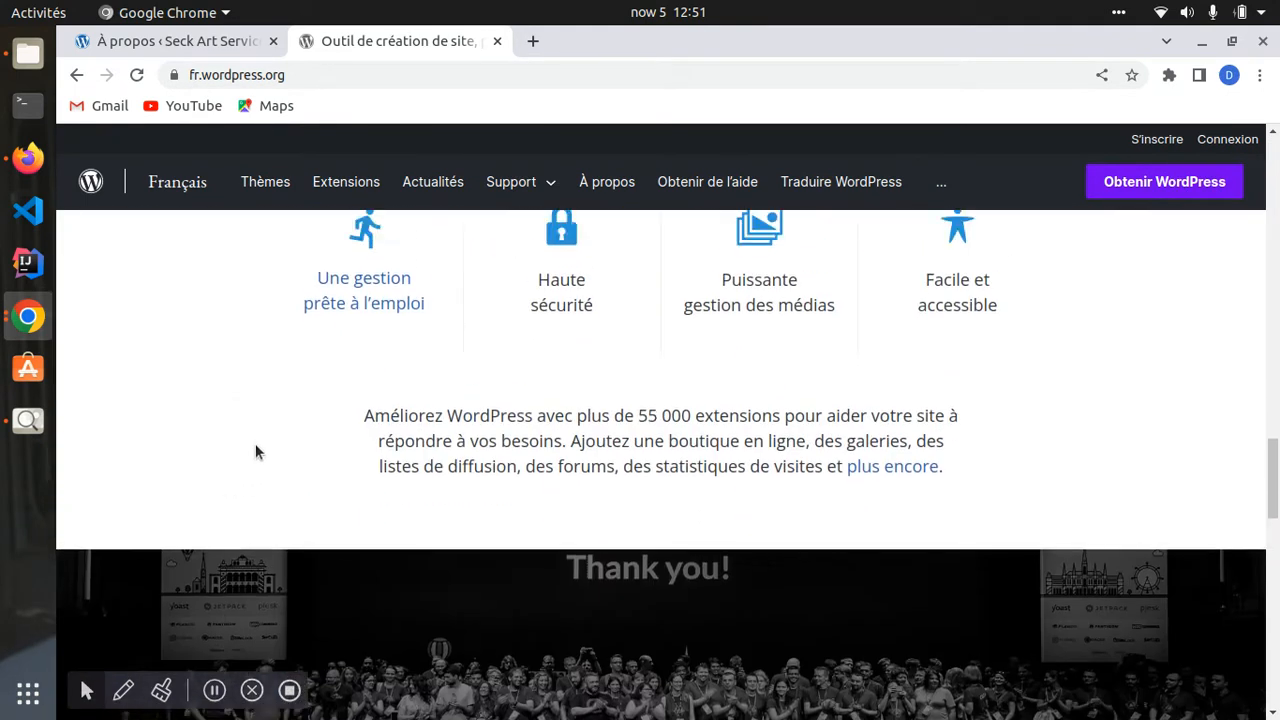
scroll(314, 181, up, 2)
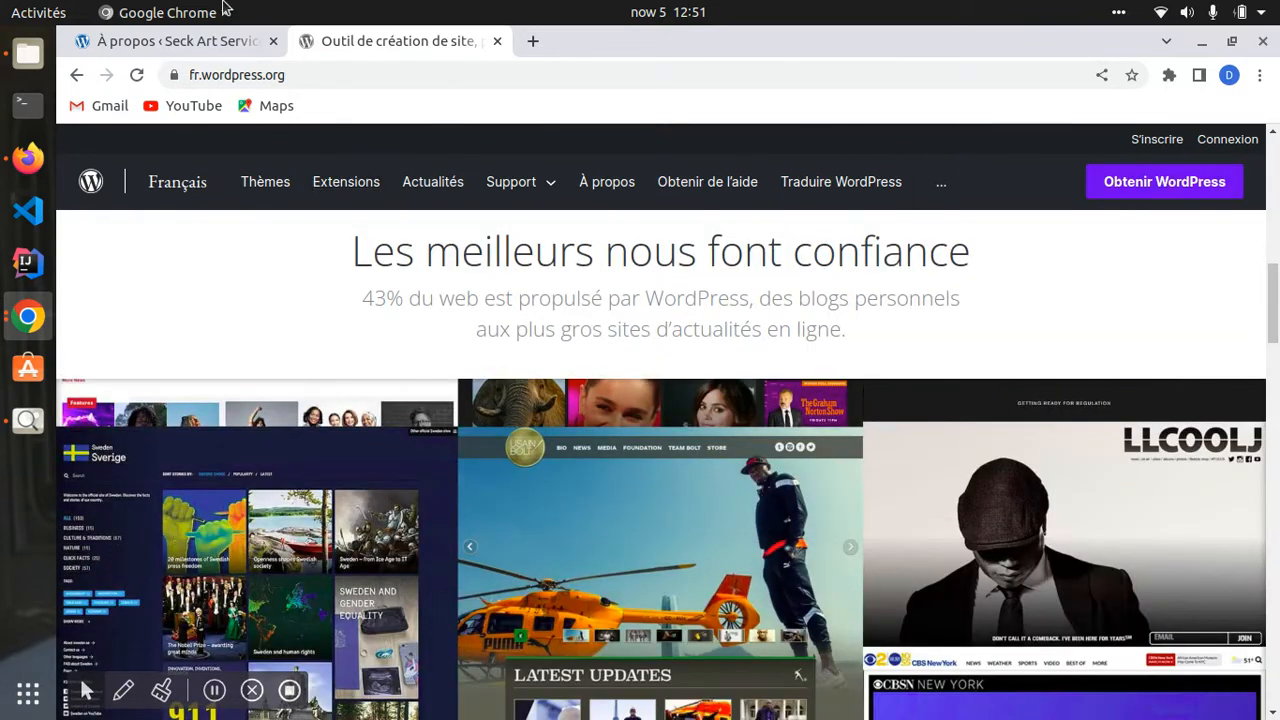
click(193, 45)
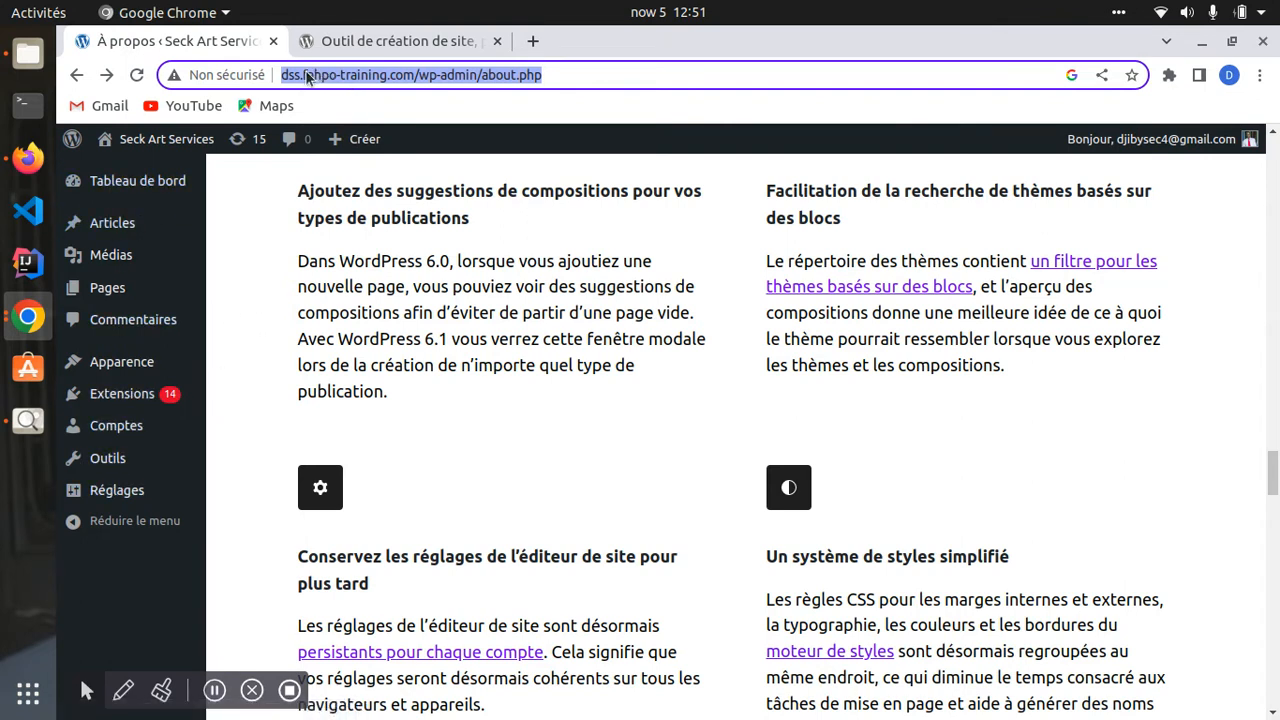
drag(298, 78, 582, 82)
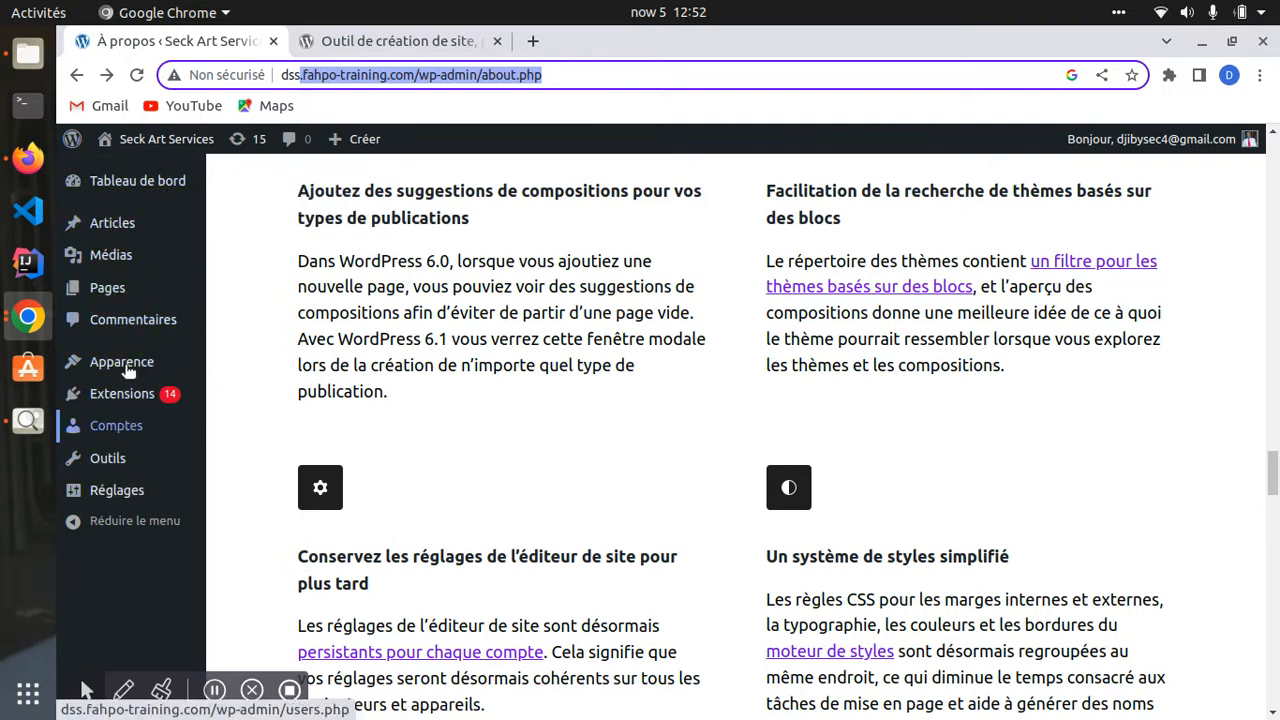
click(591, 75)
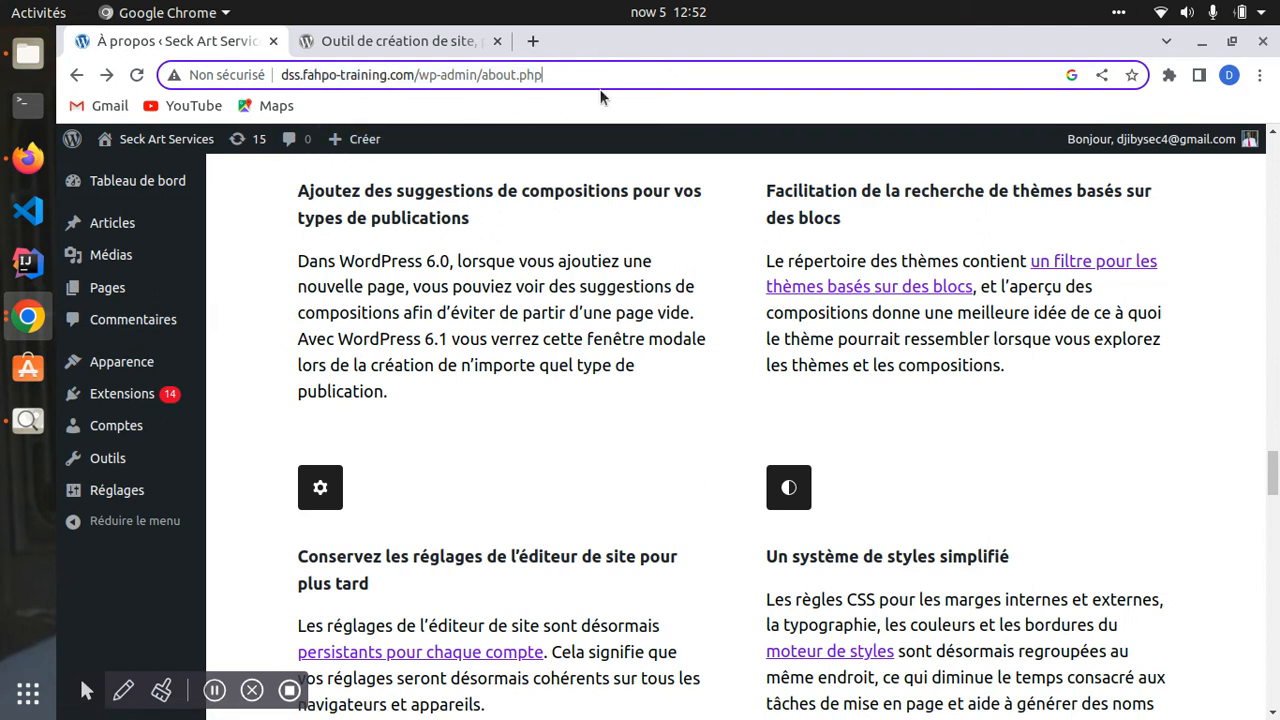
click(380, 41)
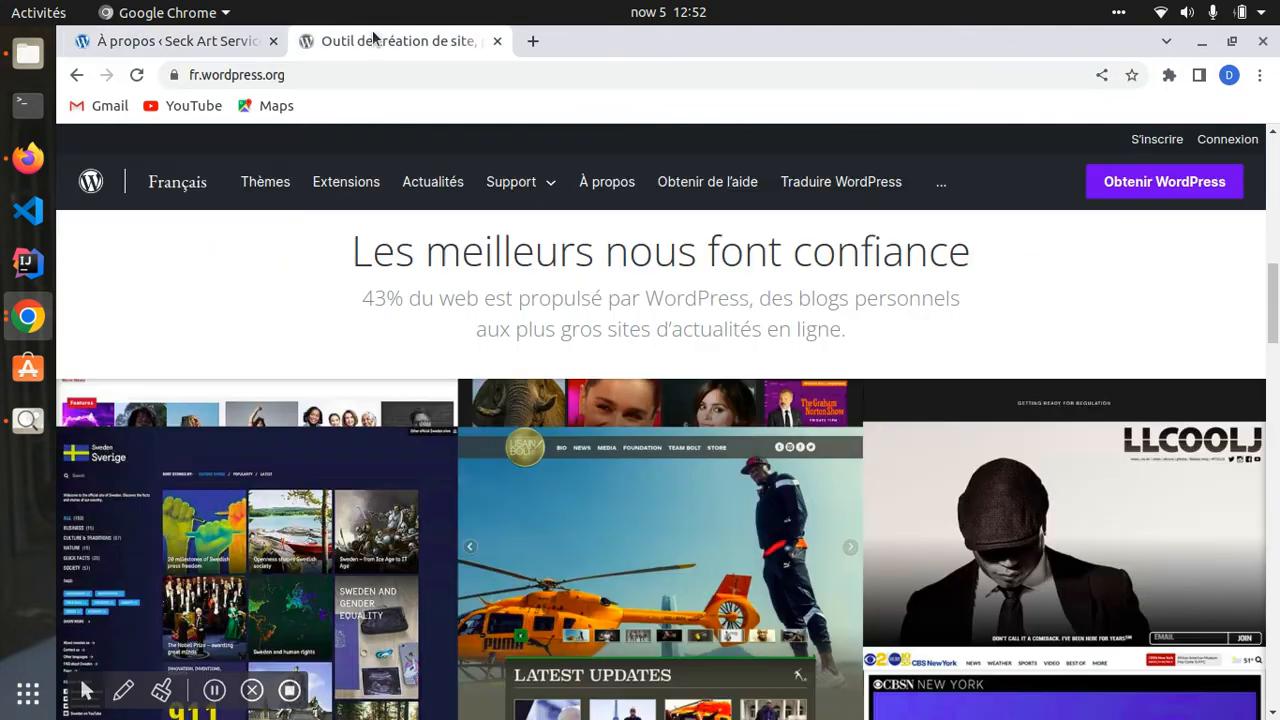
- Reopen the About WordPress 6.1 page from the WordPress logo menu and scroll through it
click(200, 40)
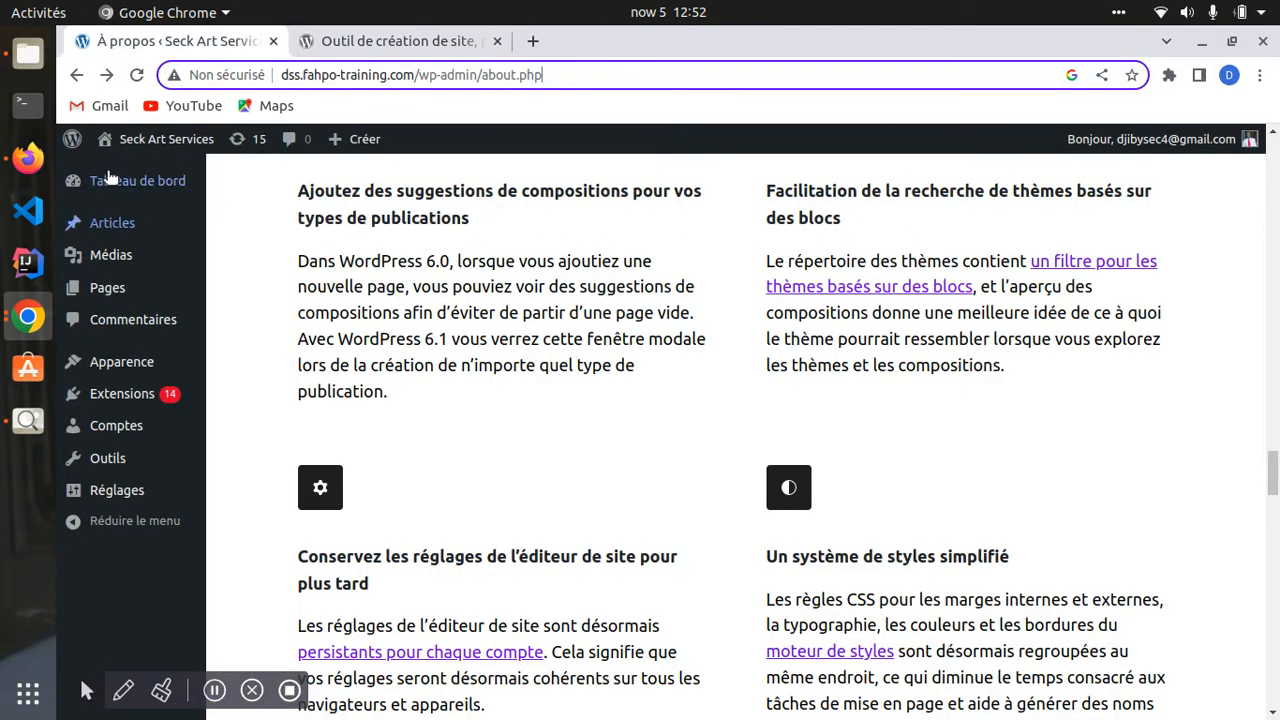
mouse_move(75, 138)
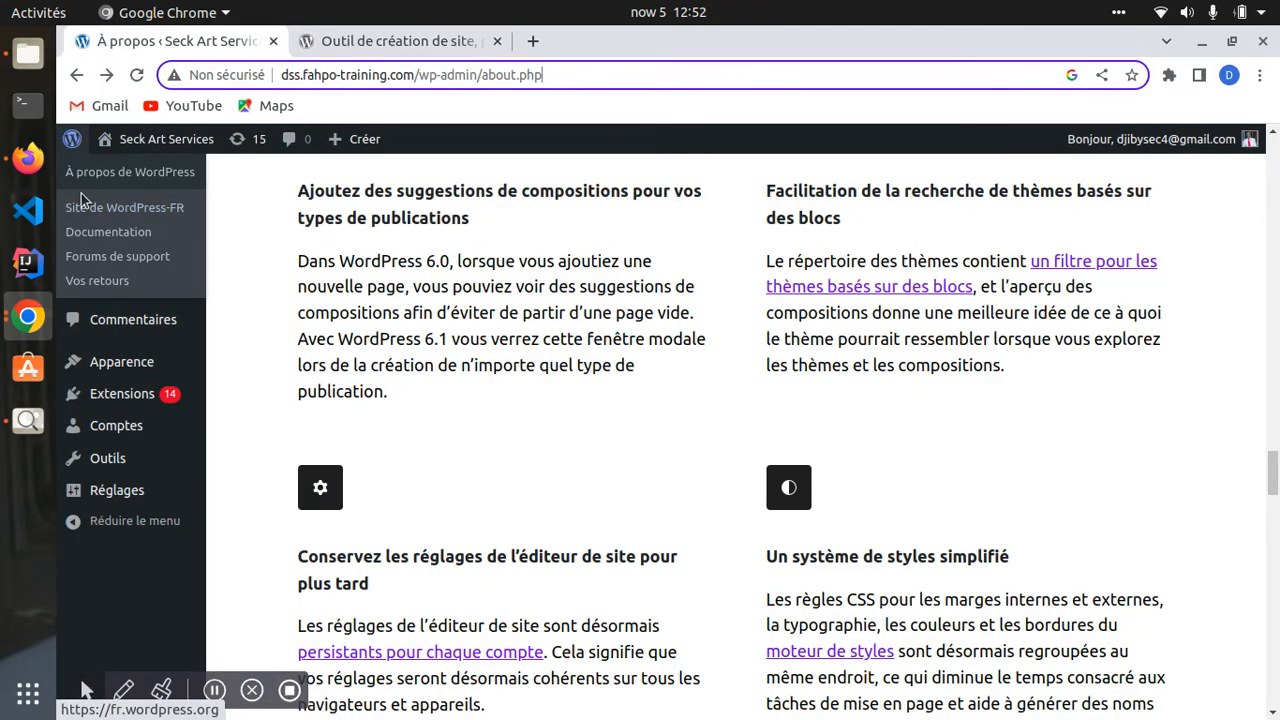
click(111, 174)
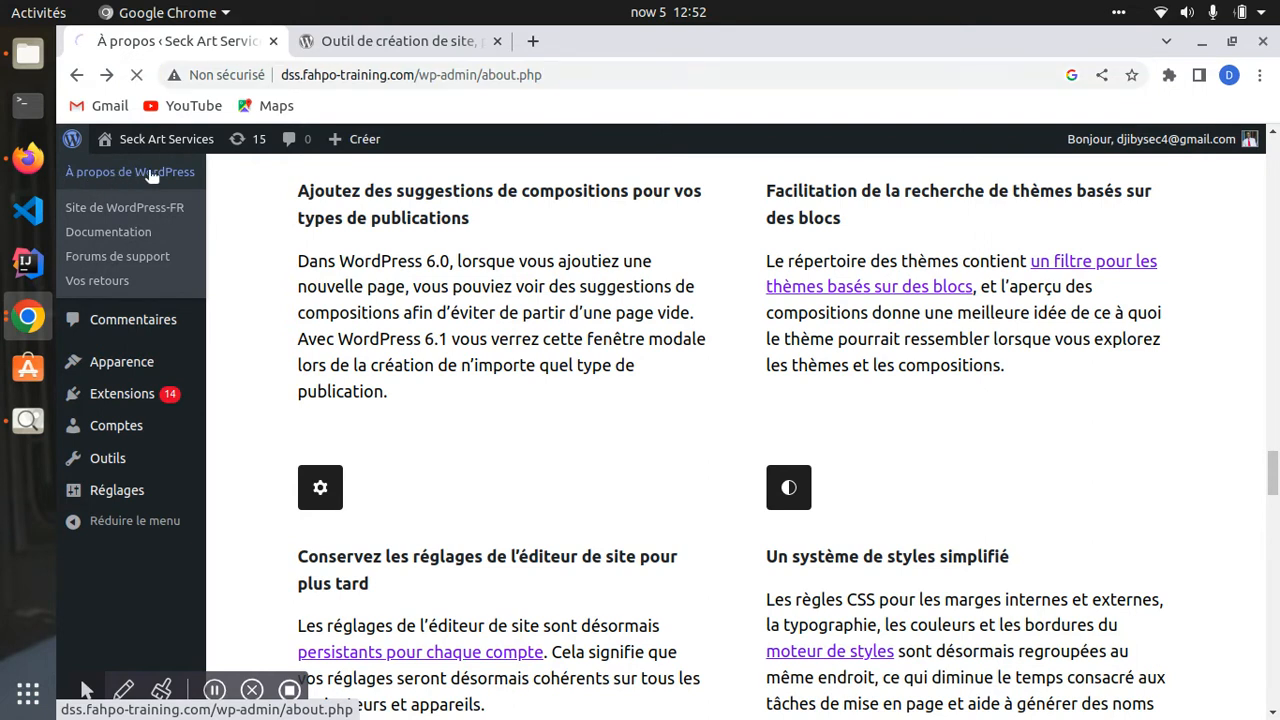
scroll(624, 445, down, 4)
scroll(897, 344, up, 4)
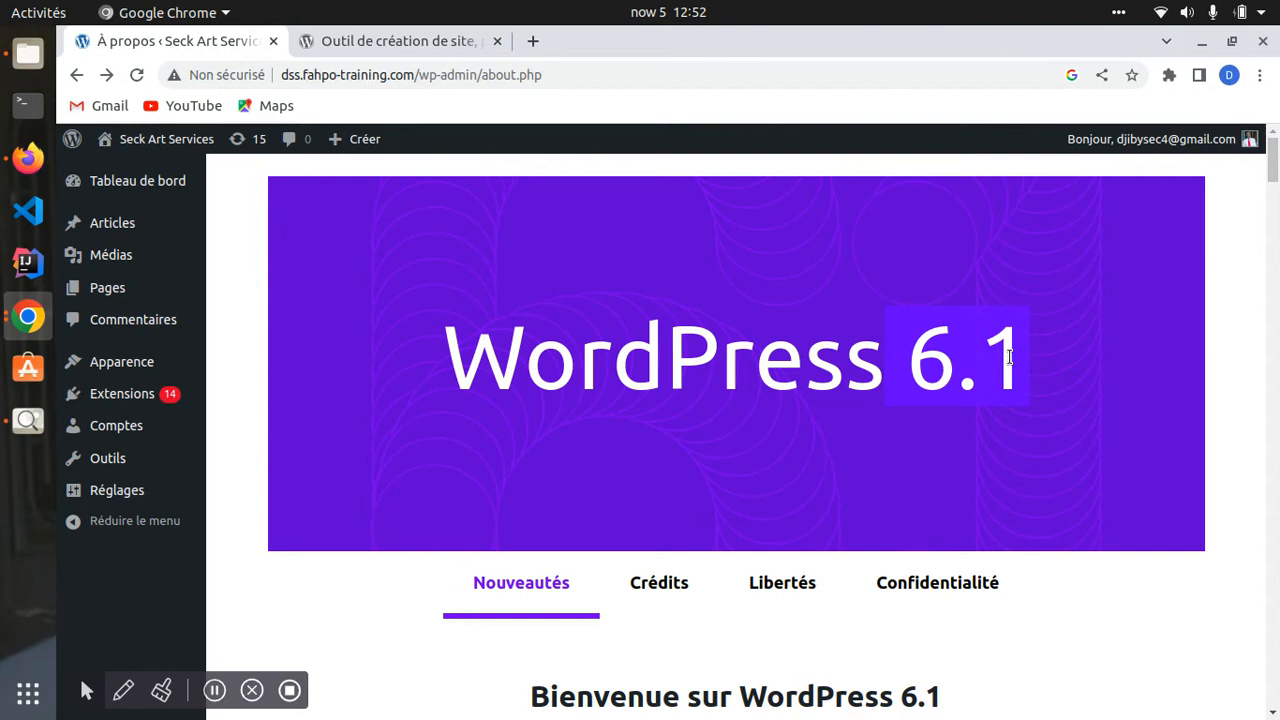
scroll(758, 440, down, 6)
scroll(720, 449, up, 6)
scroll(811, 397, down, 10)
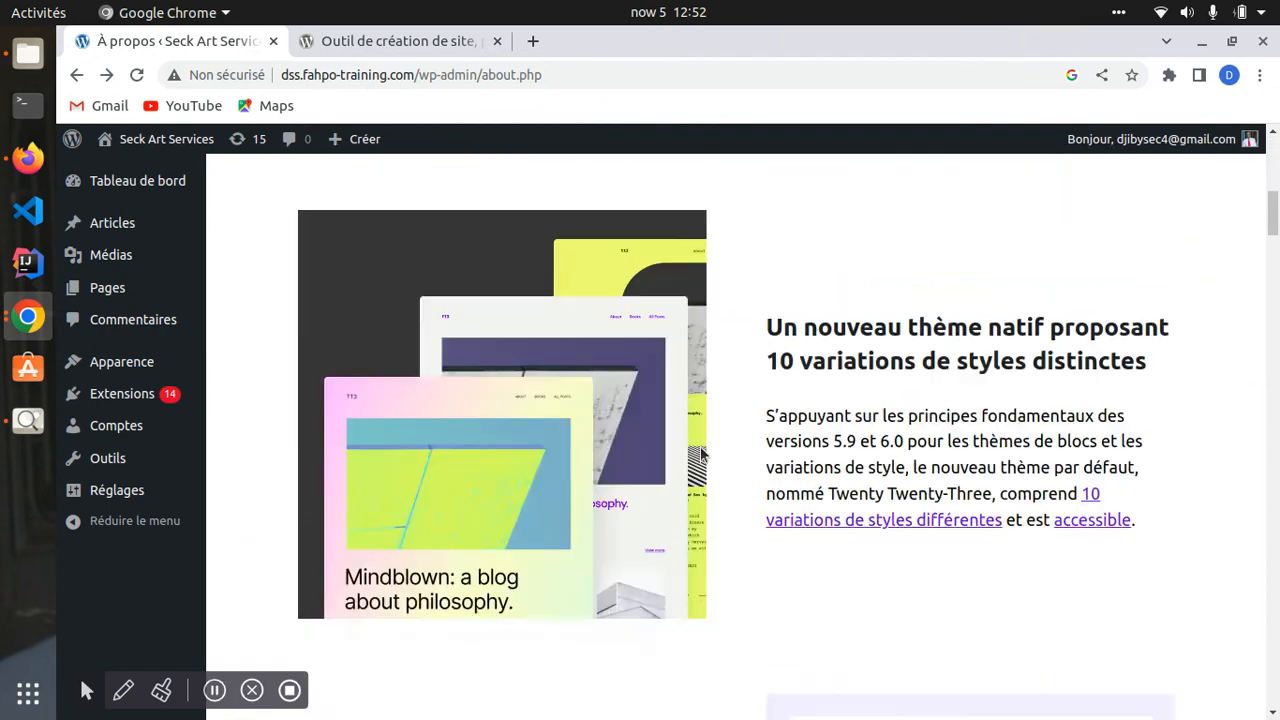
scroll(675, 397, down, 15)
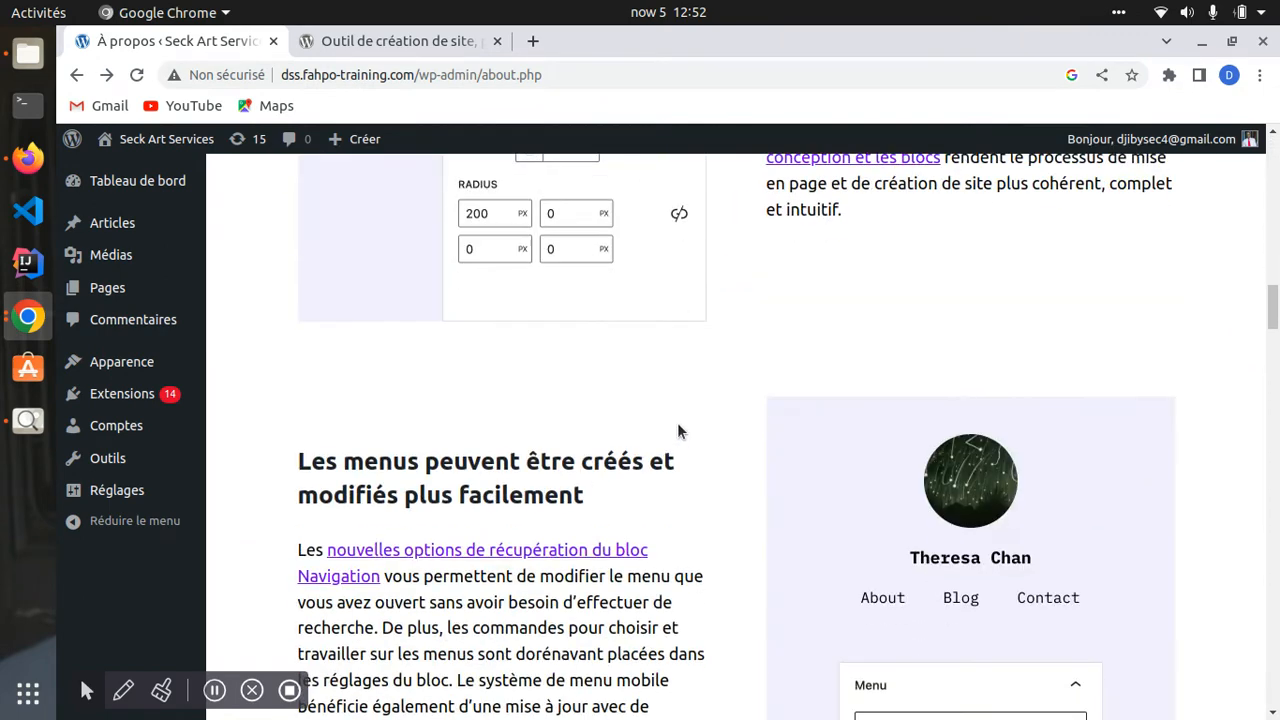
scroll(634, 423, up, 6)
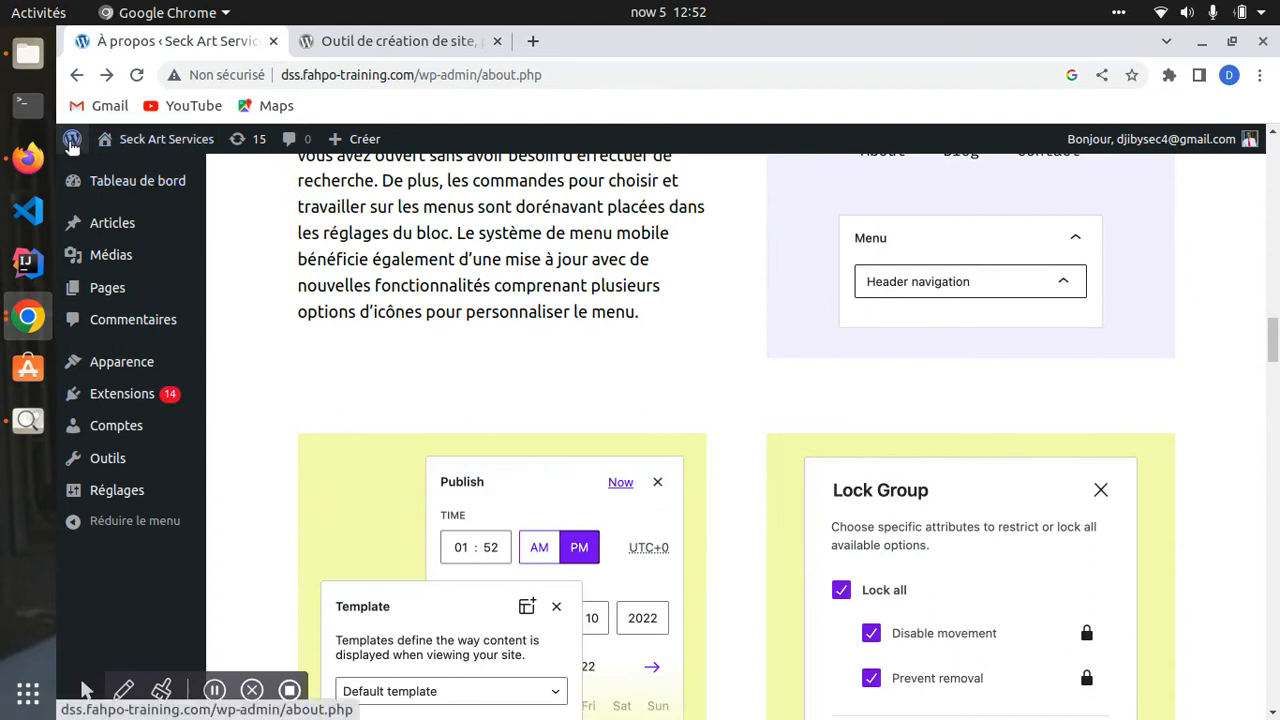
- Visit the Site de WordPress-FR, go back, then open the French WordPress Documentation
mouse_move(70, 138)
click(90, 210)
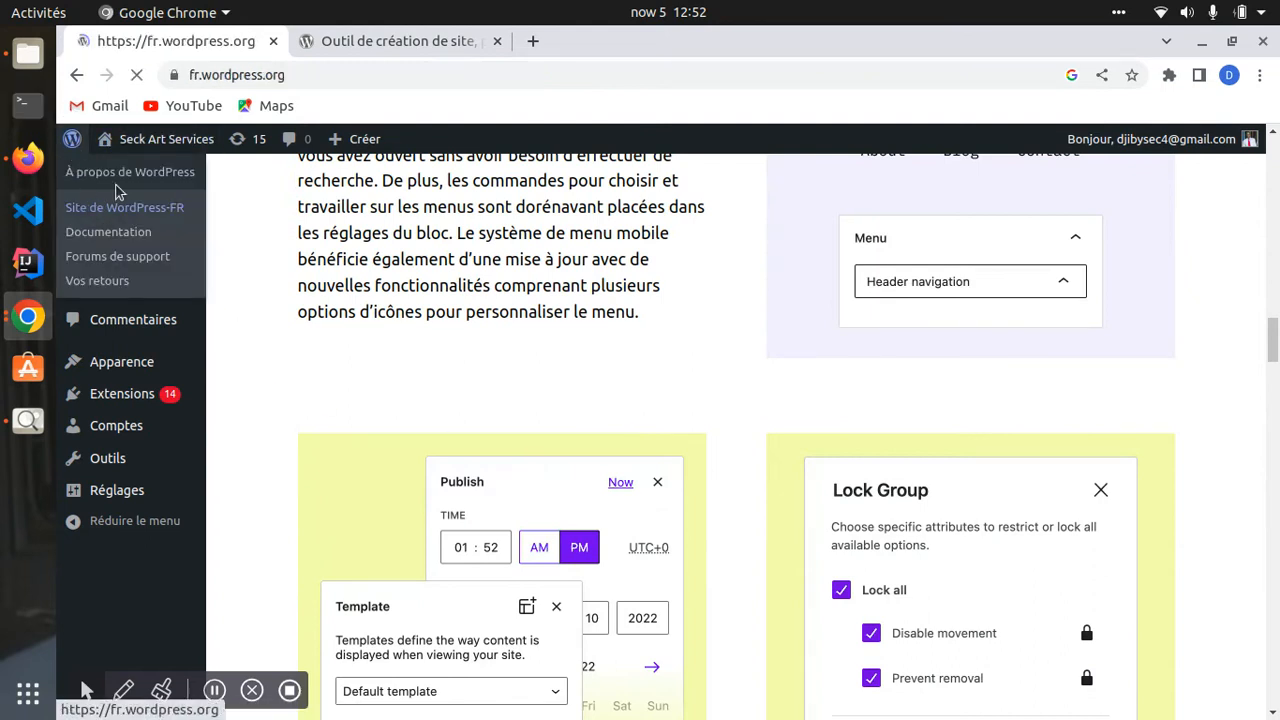
click(76, 75)
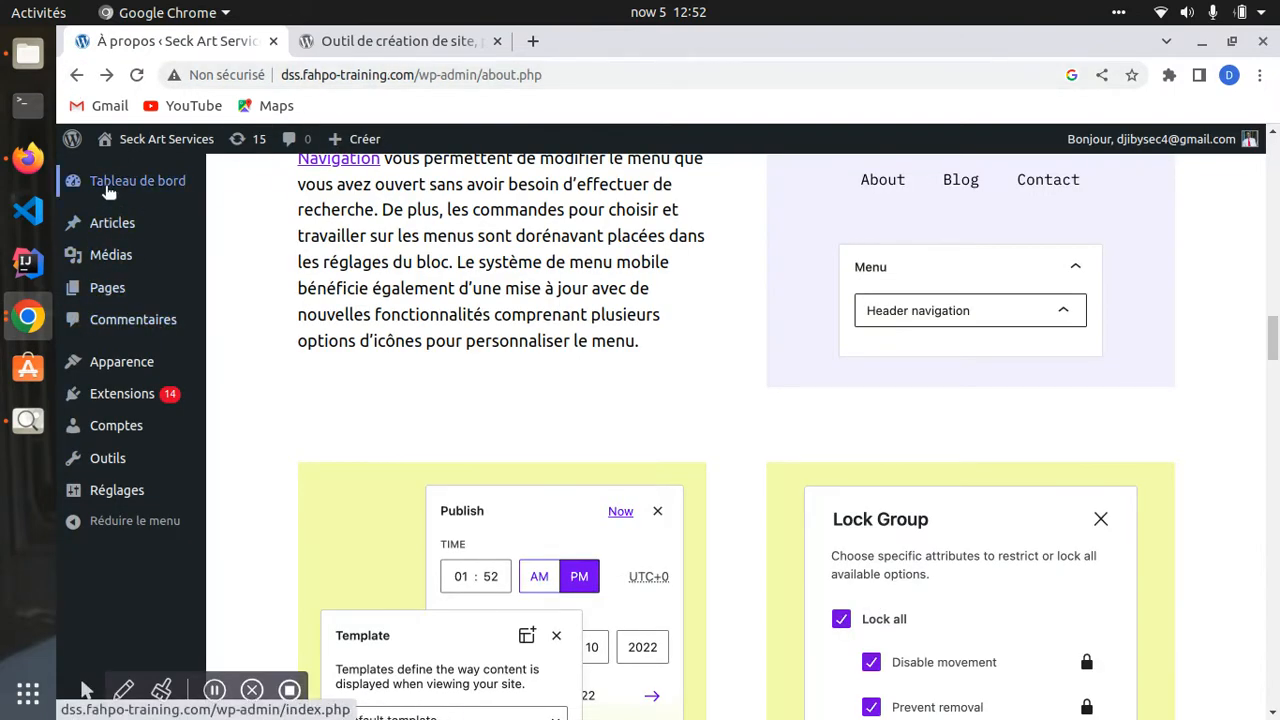
mouse_move(78, 144)
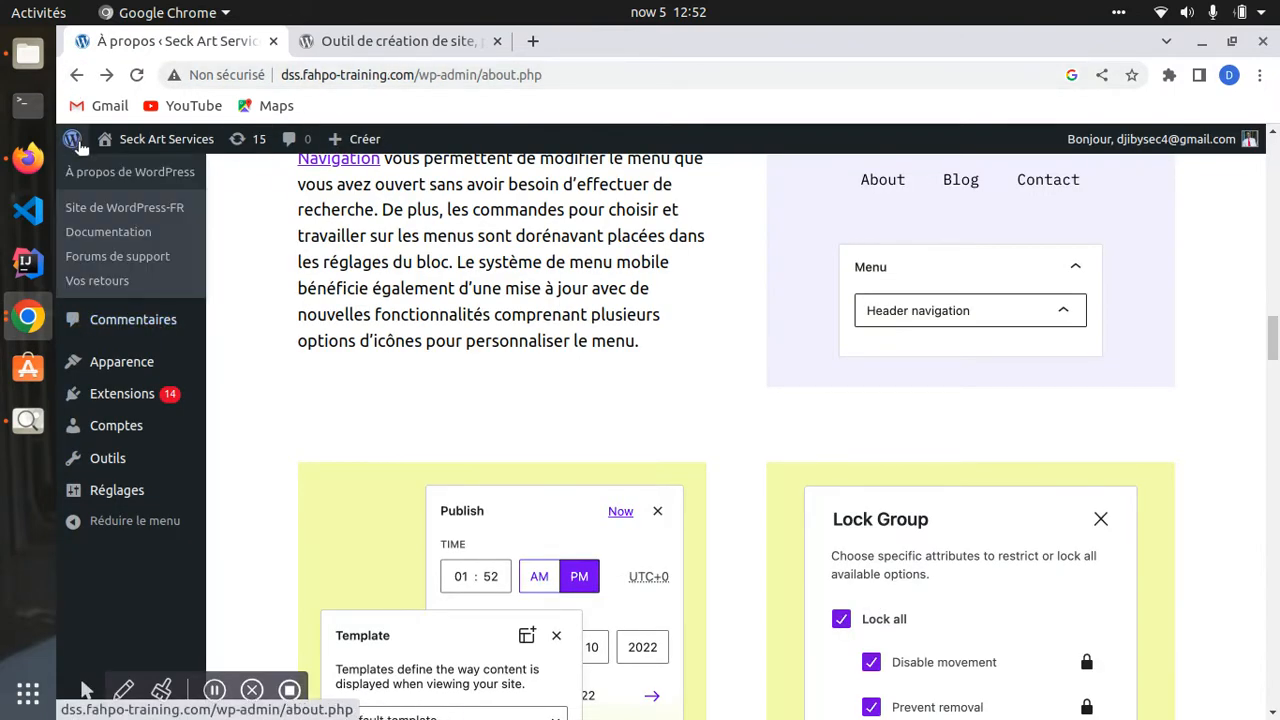
click(106, 234)
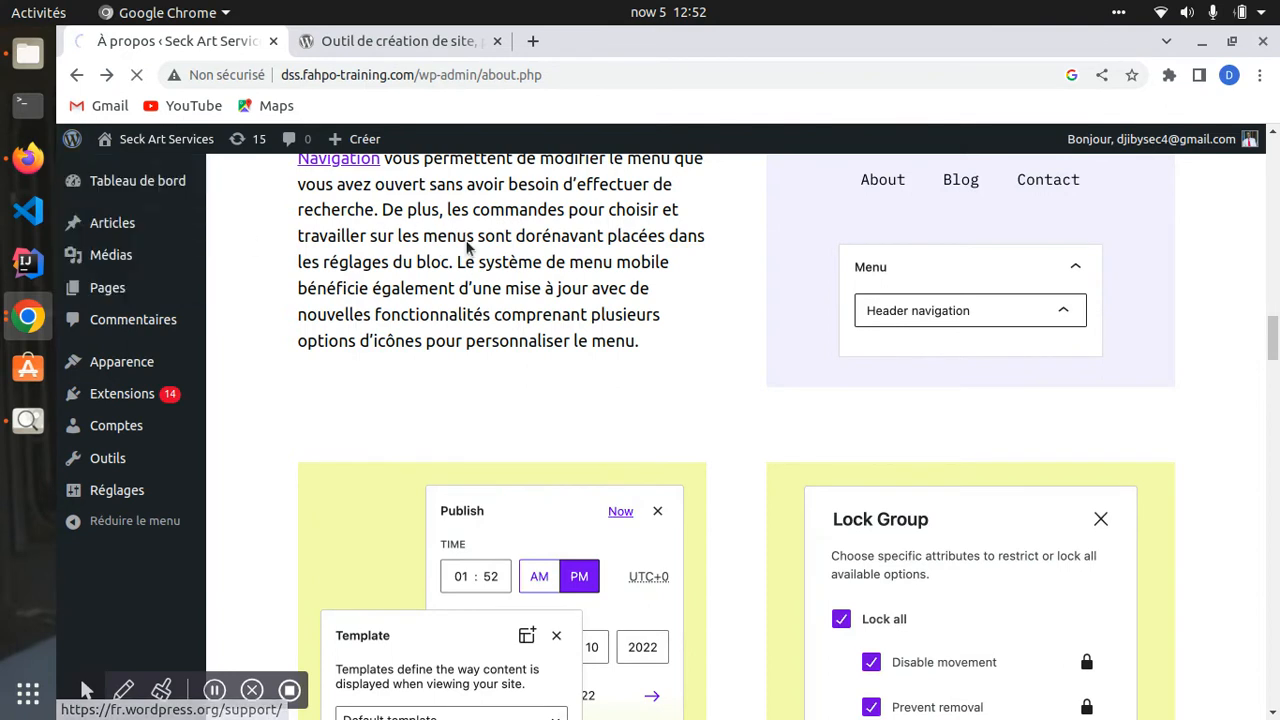
- Scroll through WordPress.org's French documentation page and select its address
scroll(606, 297, down, 3)
scroll(600, 280, up, 3)
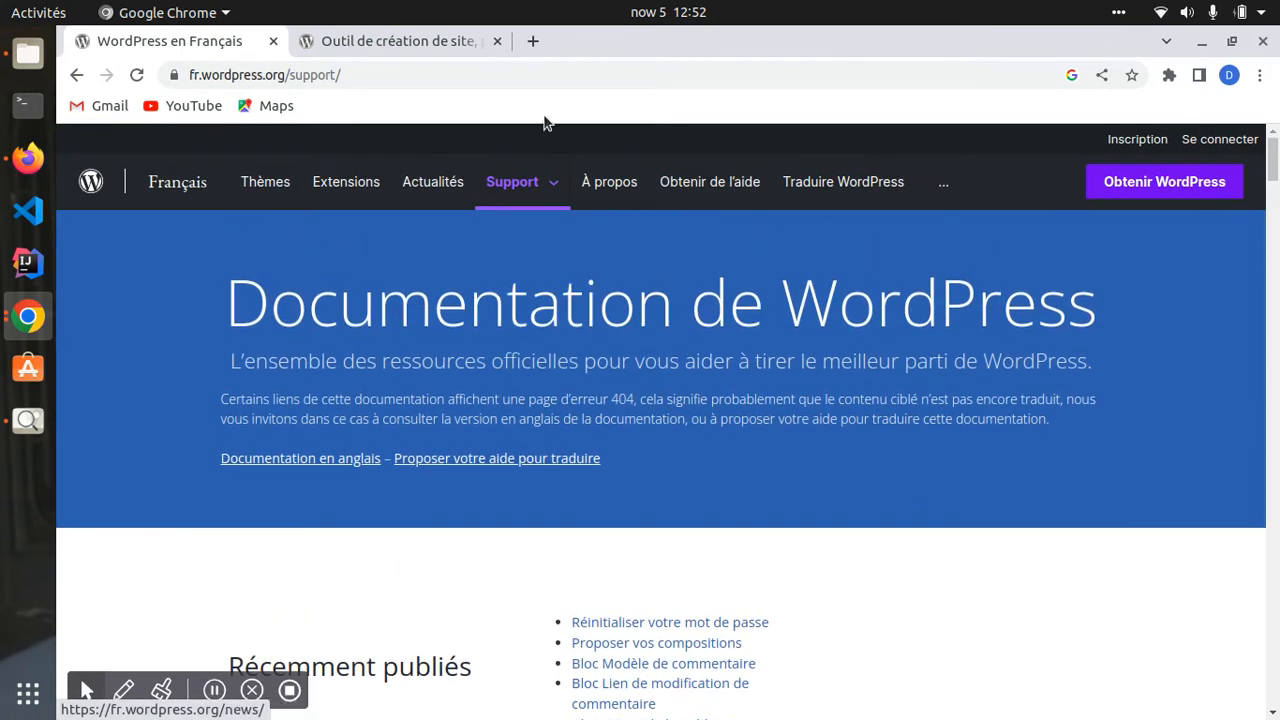
click(205, 75)
drag(205, 75, 371, 286)
scroll(365, 295, down, 5)
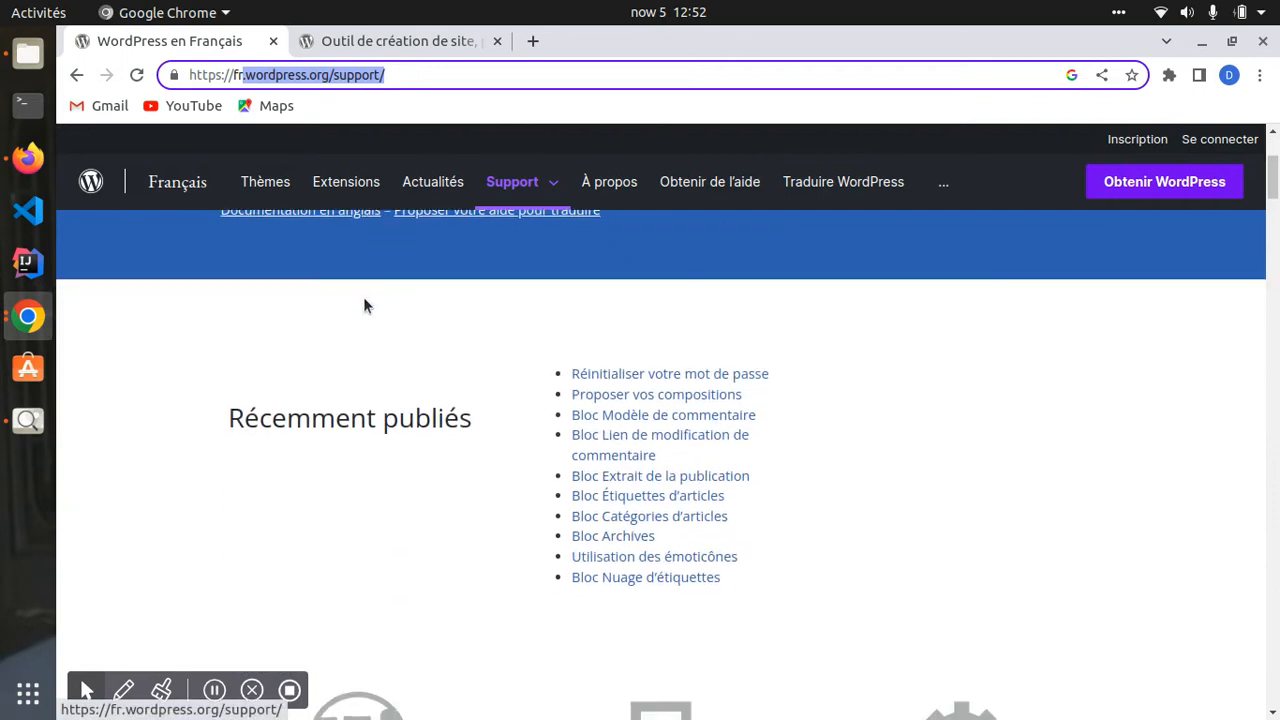
scroll(380, 373, up, 3)
scroll(375, 376, up, 3)
scroll(357, 371, down, 10)
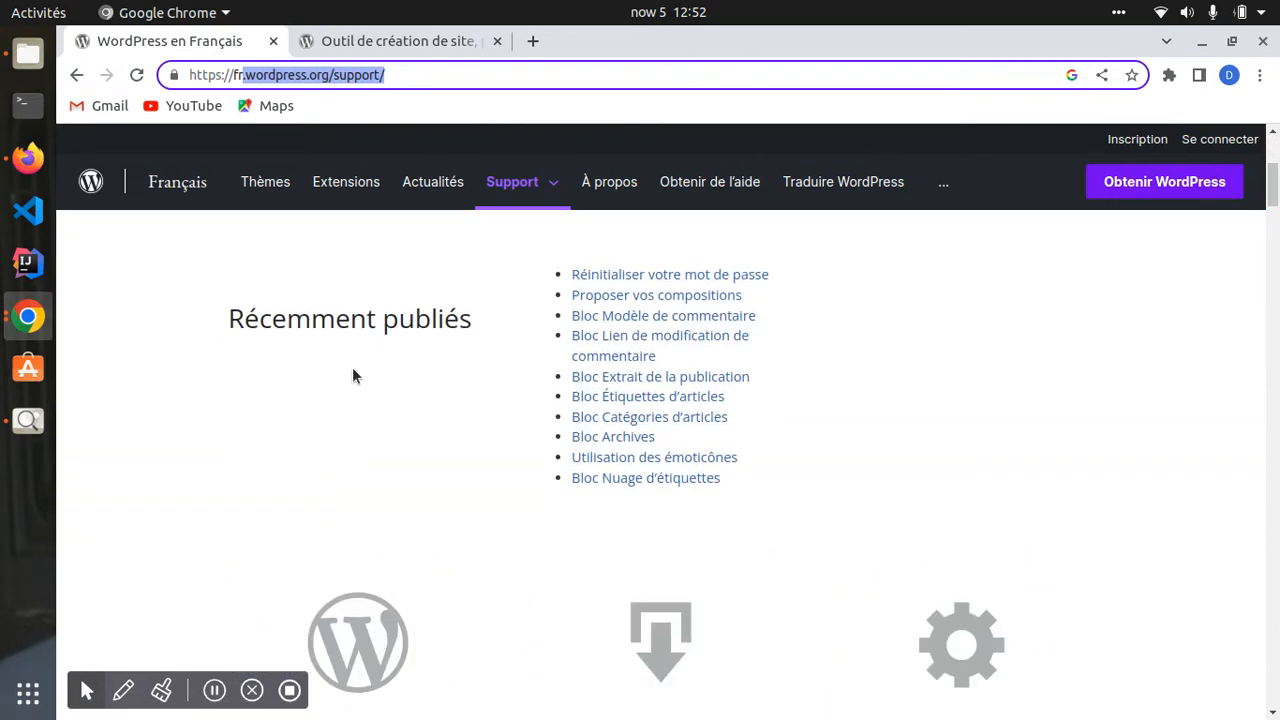
scroll(250, 300, down, 5)
scroll(145, 150, up, 3)
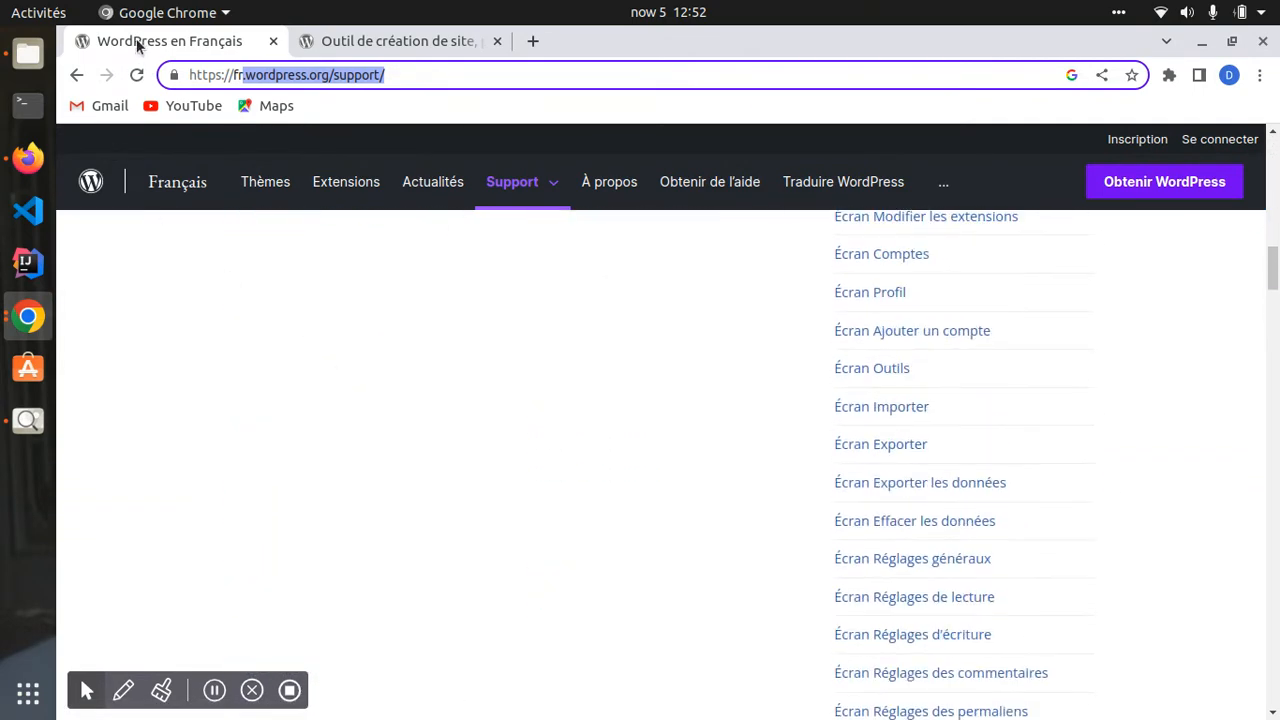
- Return to the admin About page and open 'Forums de support' from the WordPress logo menu
click(76, 75)
mouse_move(76, 138)
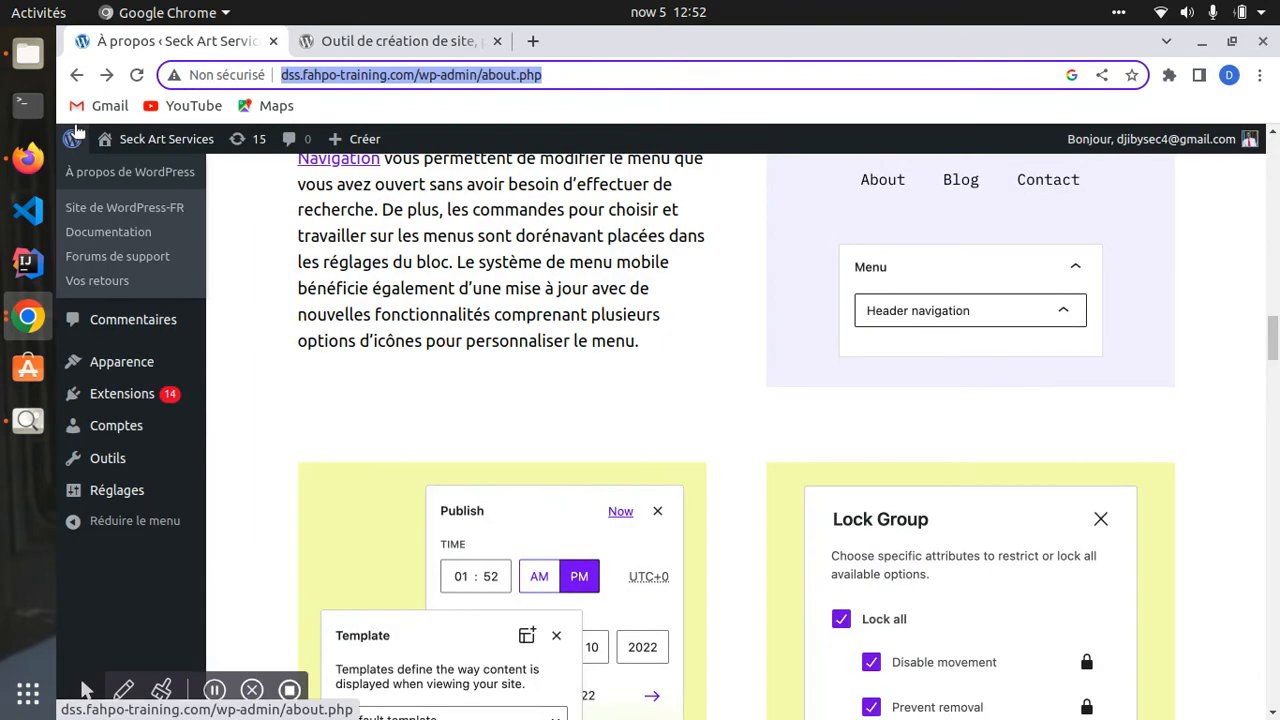
click(106, 262)
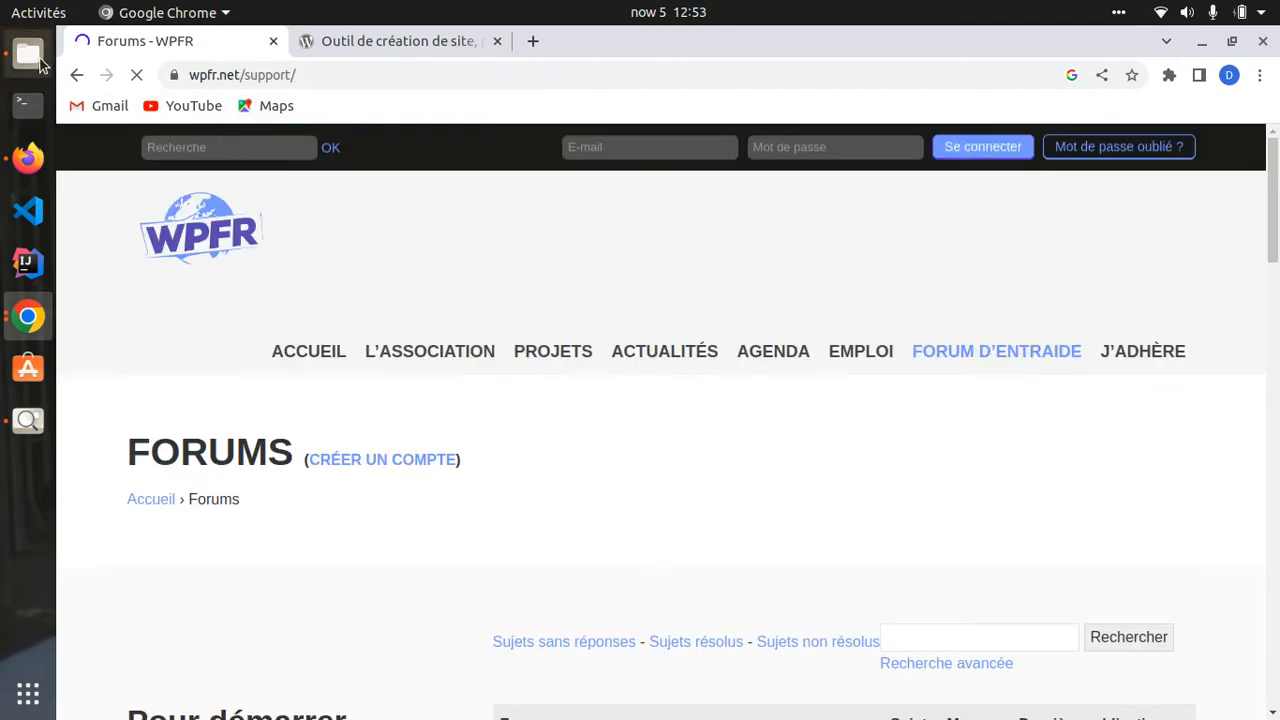
- Go back from the WPFR forums to the About page and visit the Seck Art Services home page
click(76, 75)
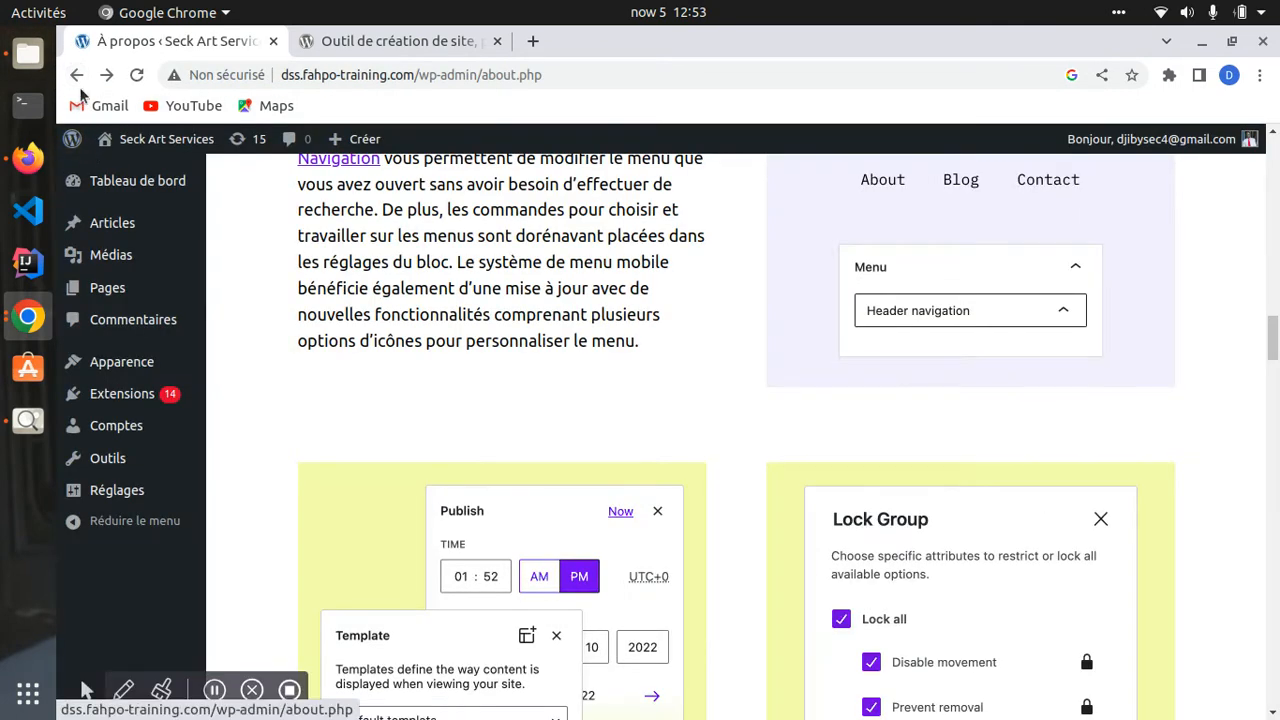
mouse_move(78, 142)
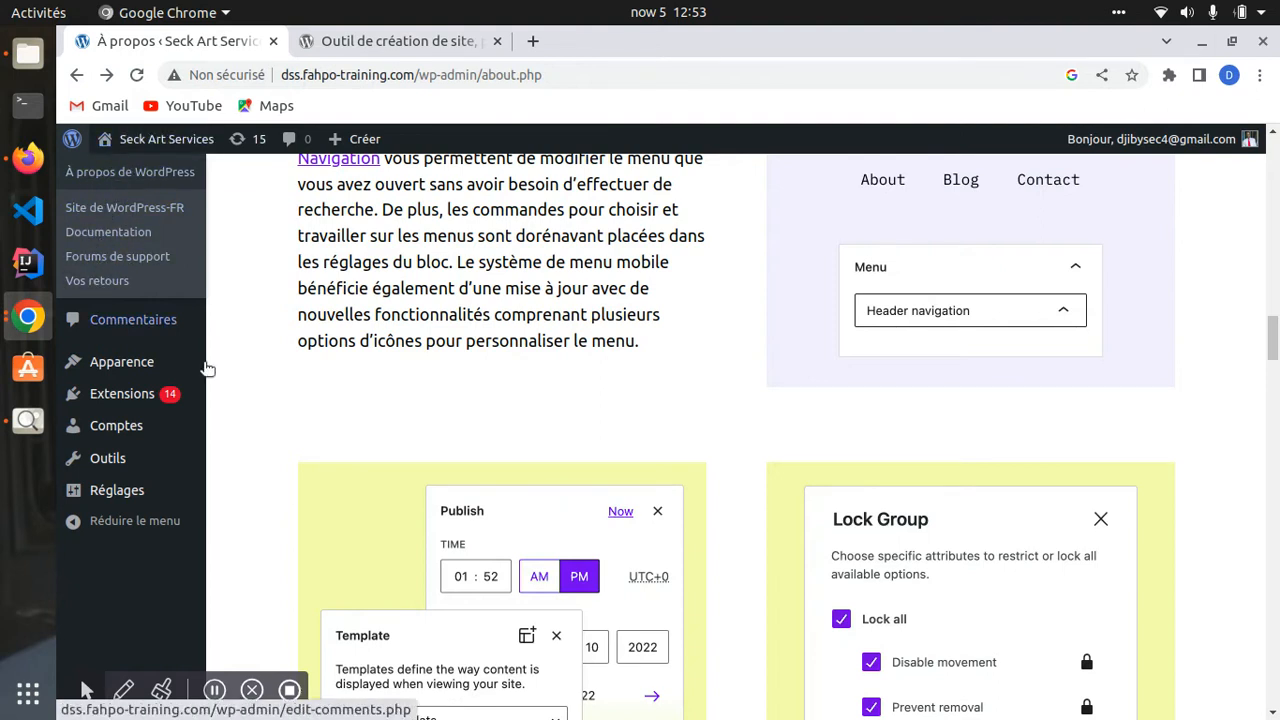
mouse_move(171, 150)
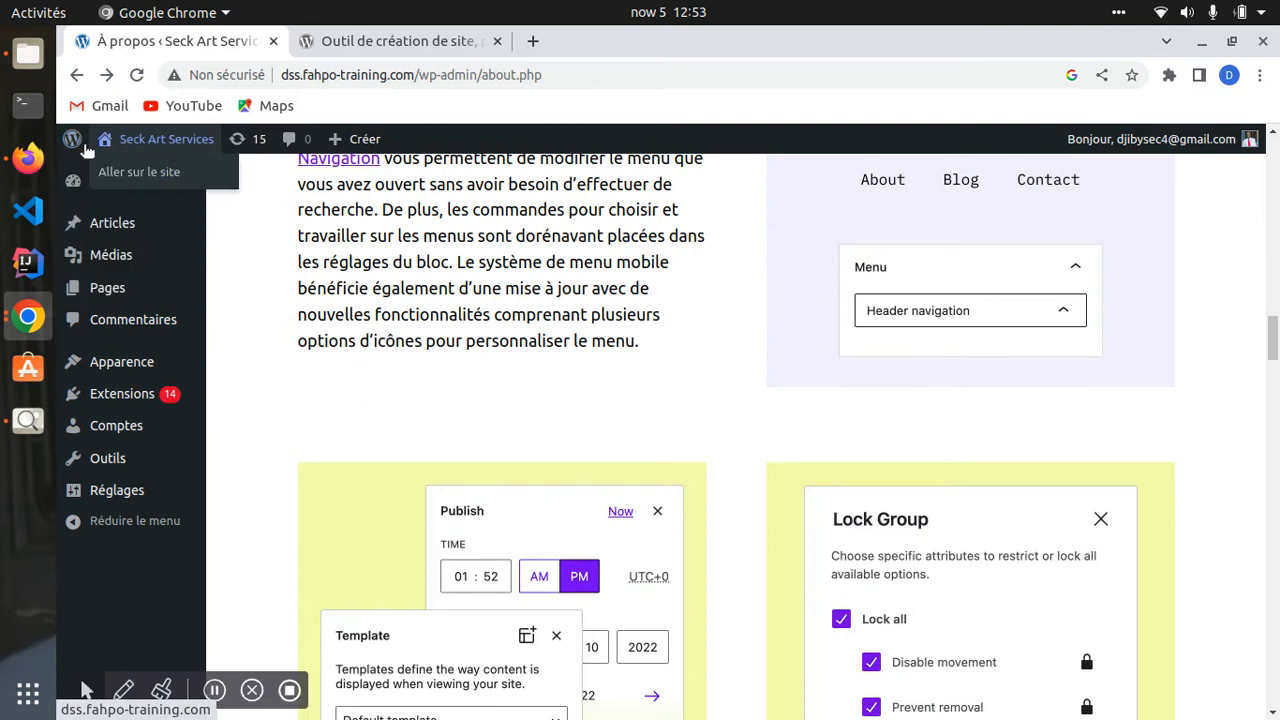
click(141, 141)
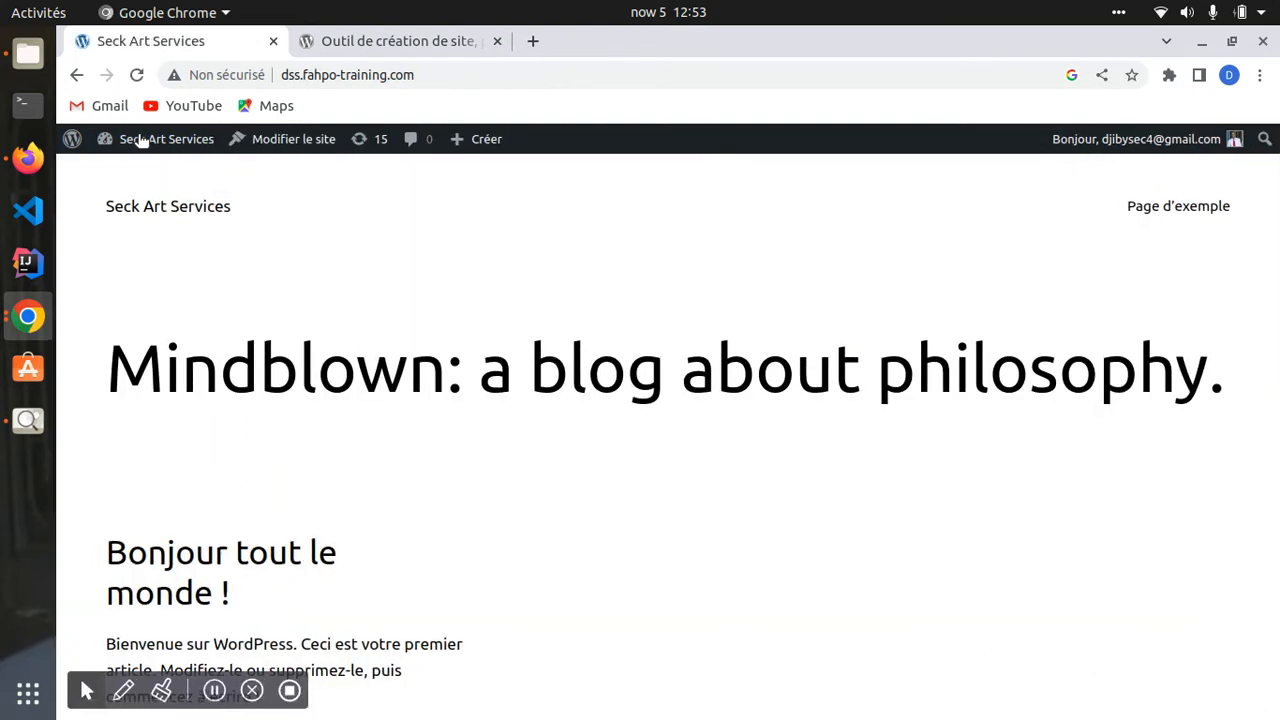
- Switch between the public home page and the Tableau de bord via 'Seck Art Services' in the admin bar
click(141, 141)
click(141, 141)
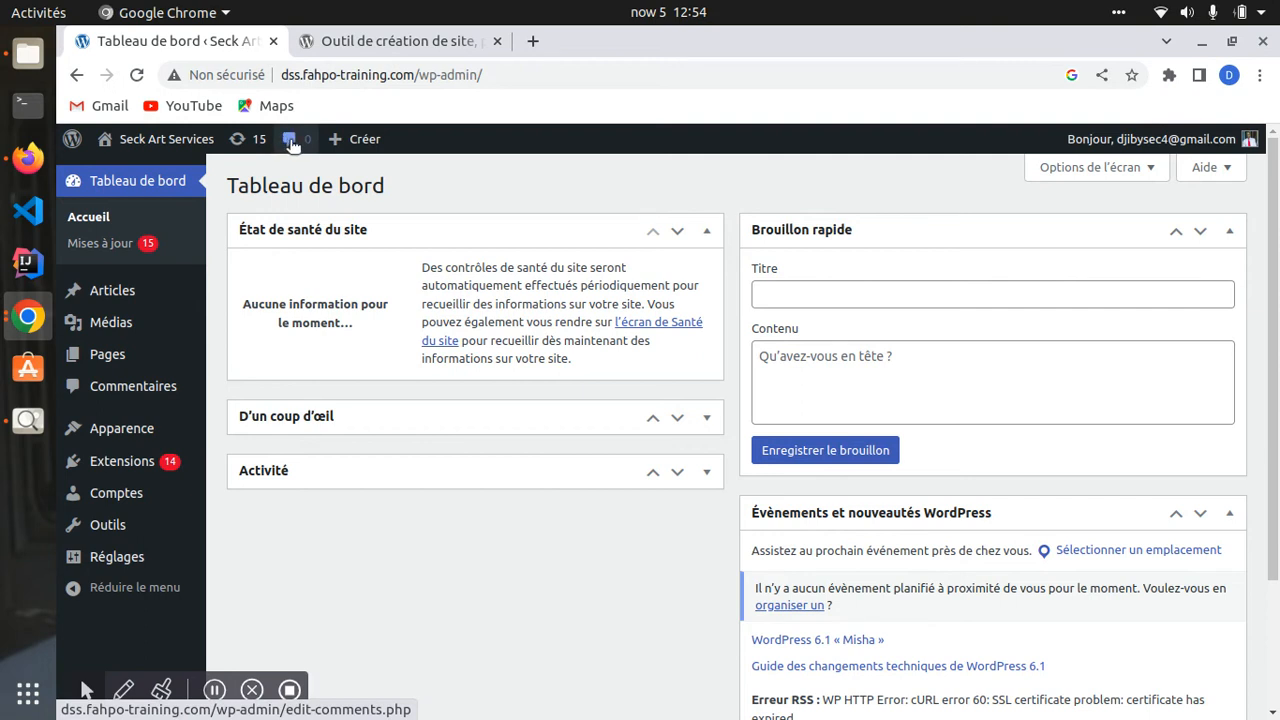
mouse_move(337, 143)
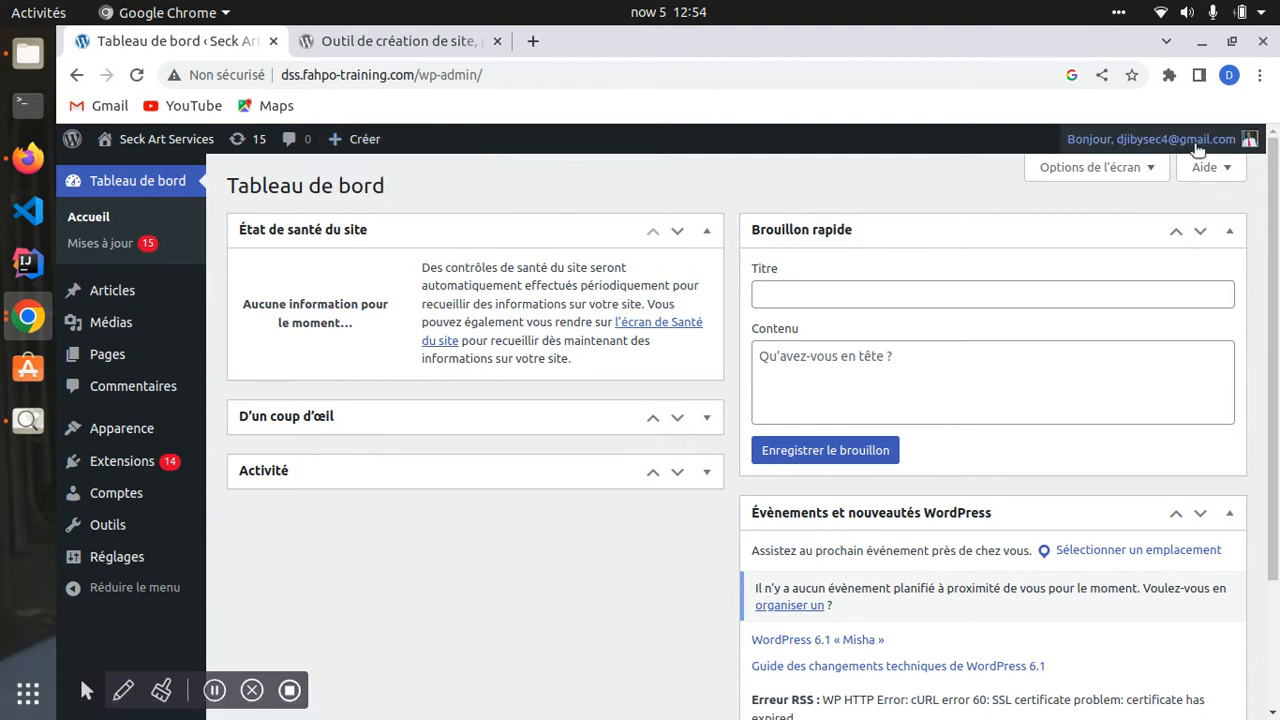
mouse_move(1190, 140)
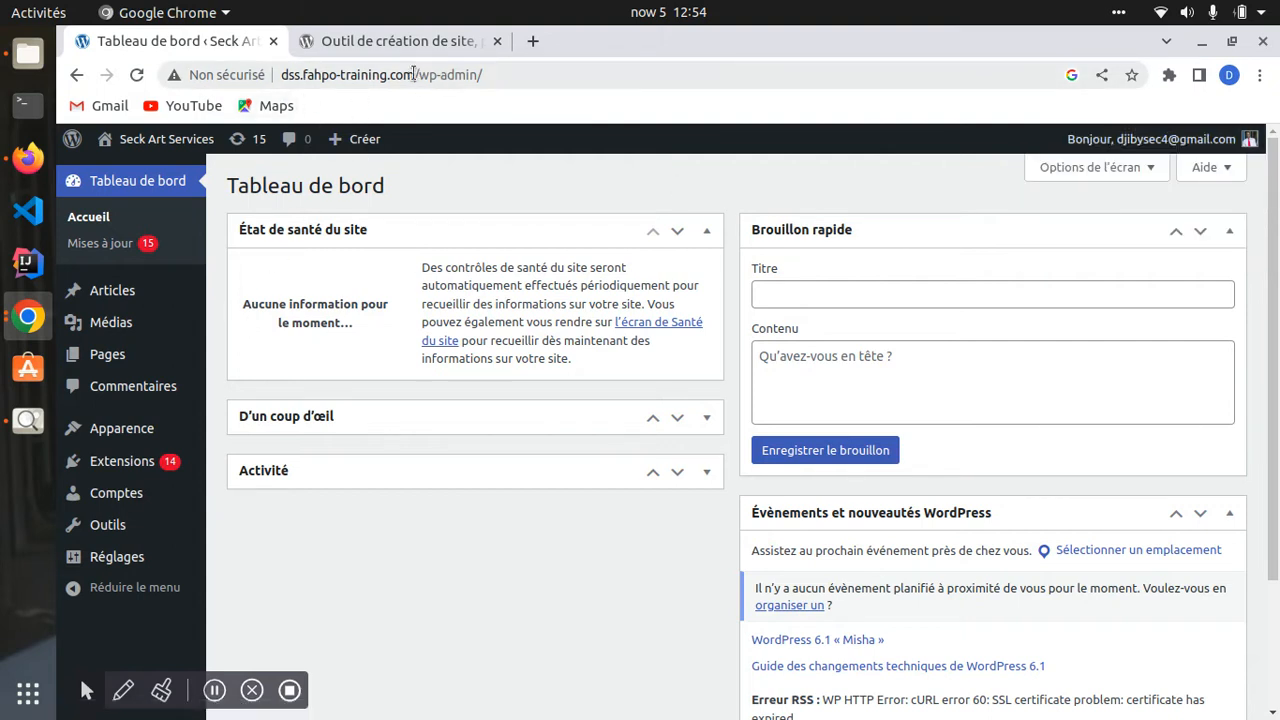
- Remove the admin path from the site address to load the public home page
drag(417, 75, 520, 87)
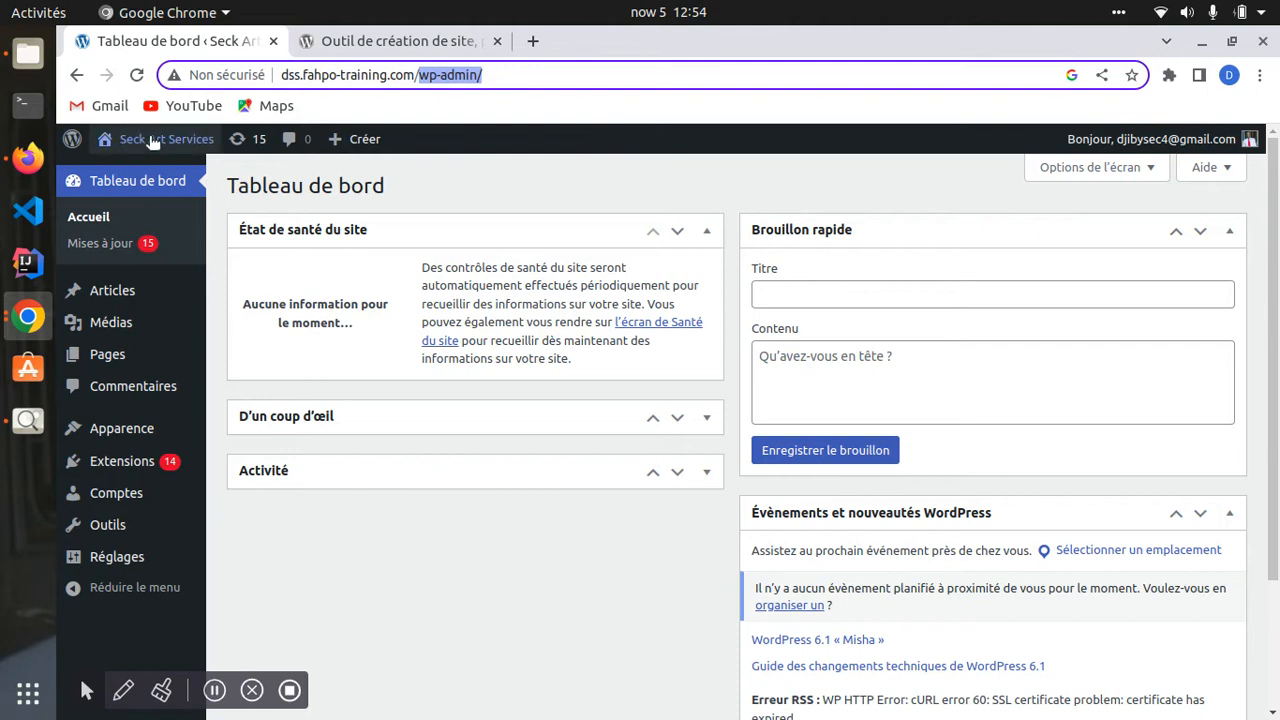
click(499, 73)
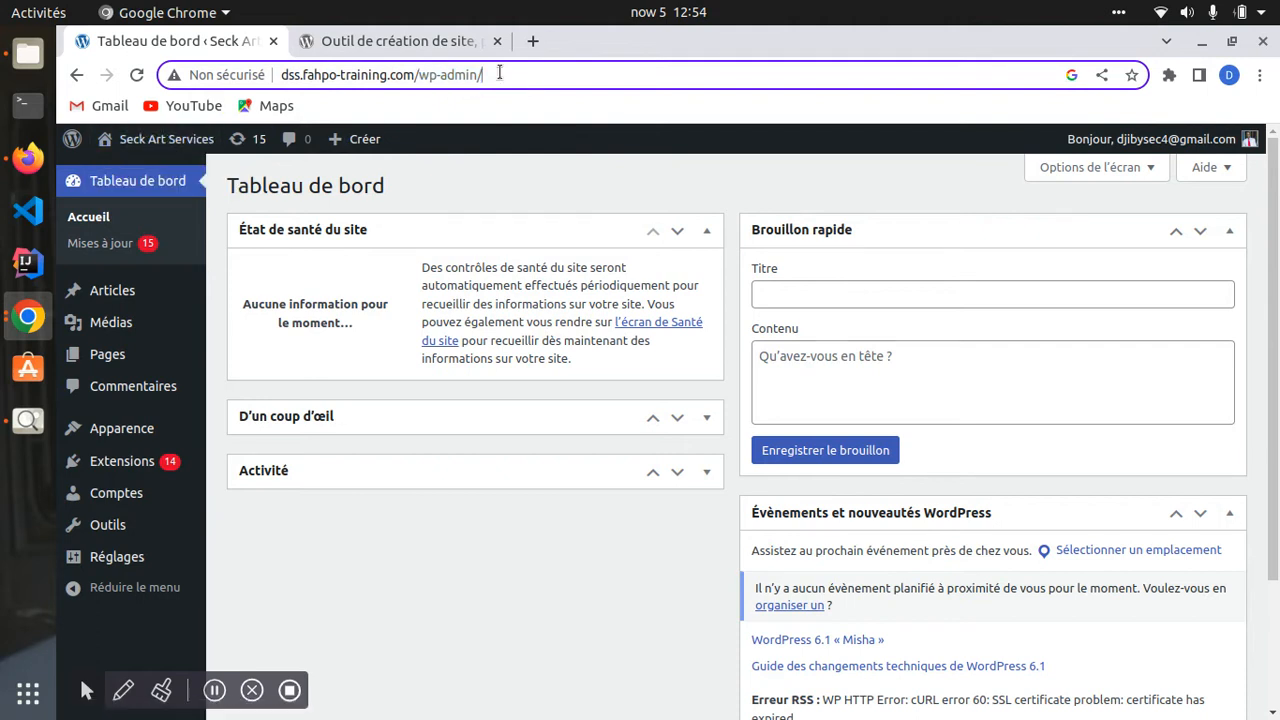
drag(417, 78, 508, 73)
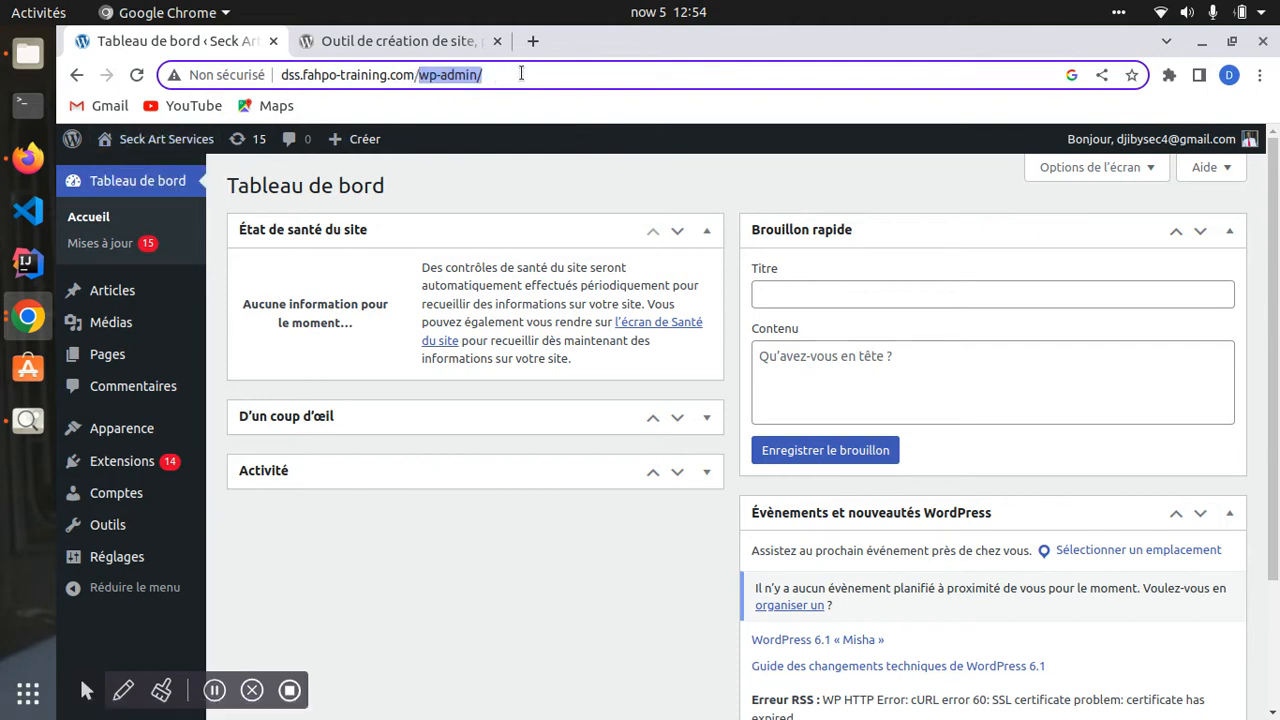
key(BackSpace)
key(Return)
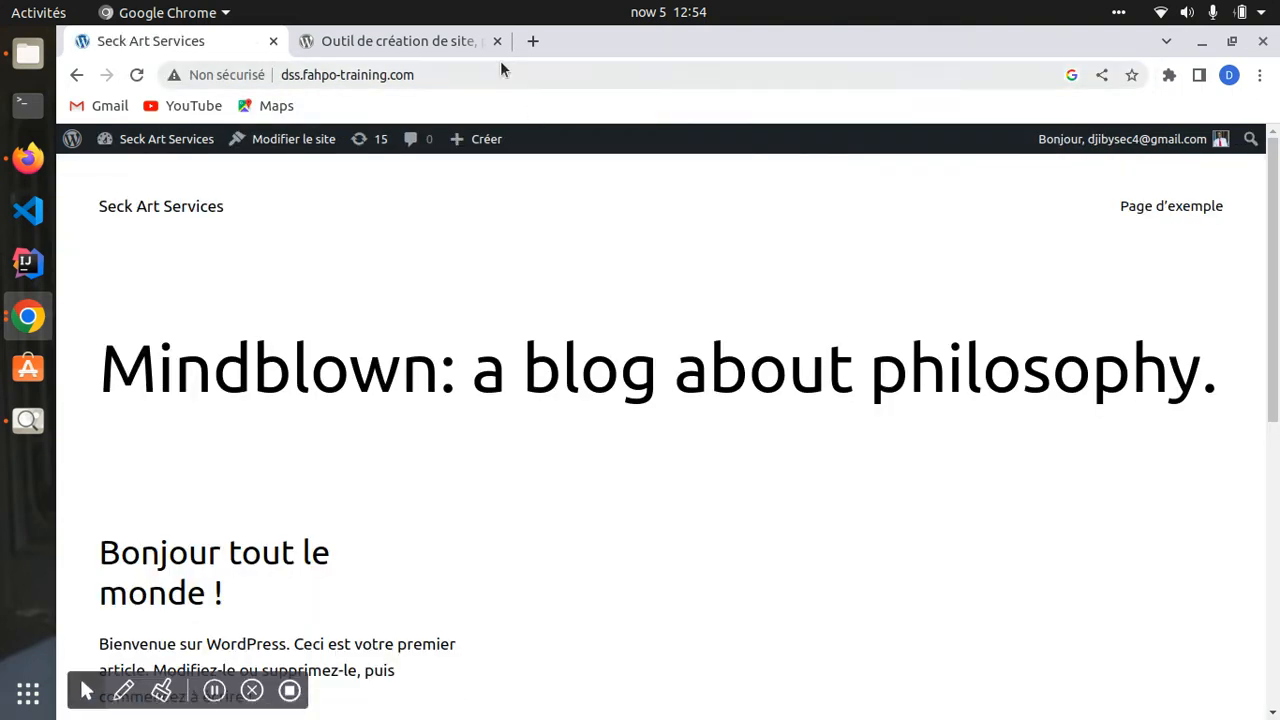
- Return to the dashboard at /wp-admin and log out with Se déconnecter
click(499, 77)
click(499, 77)
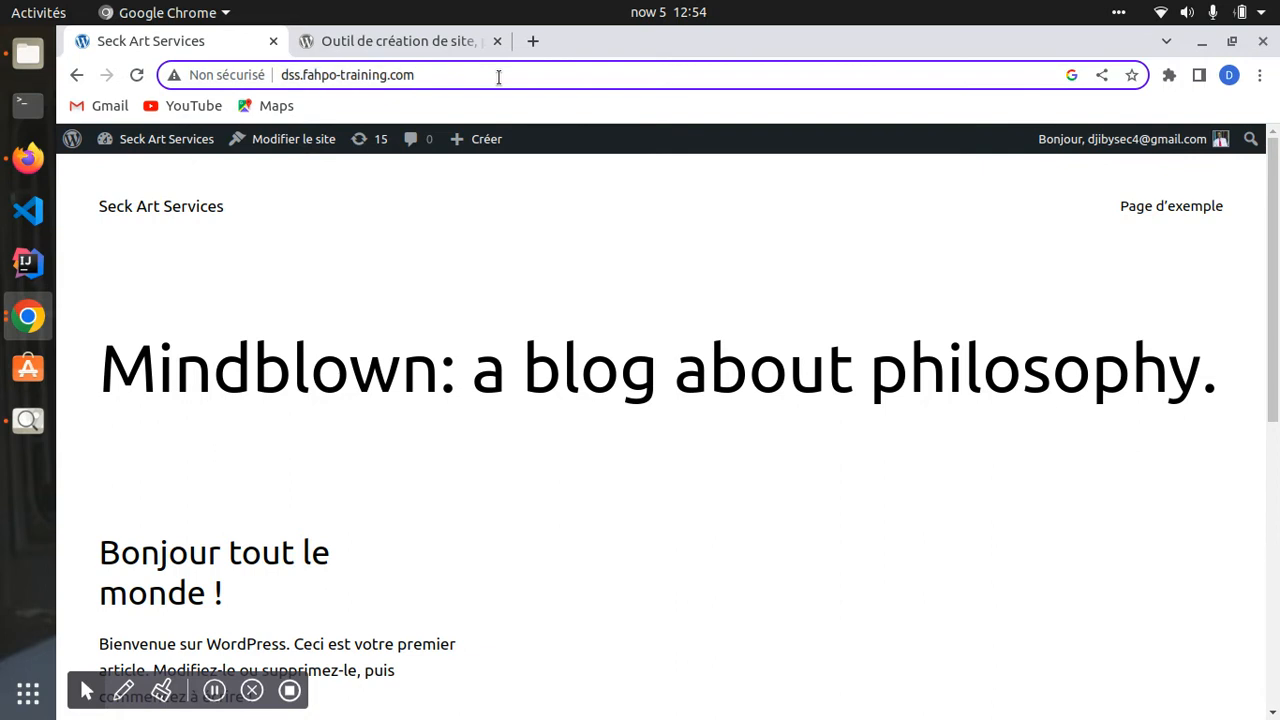
text(/wp)
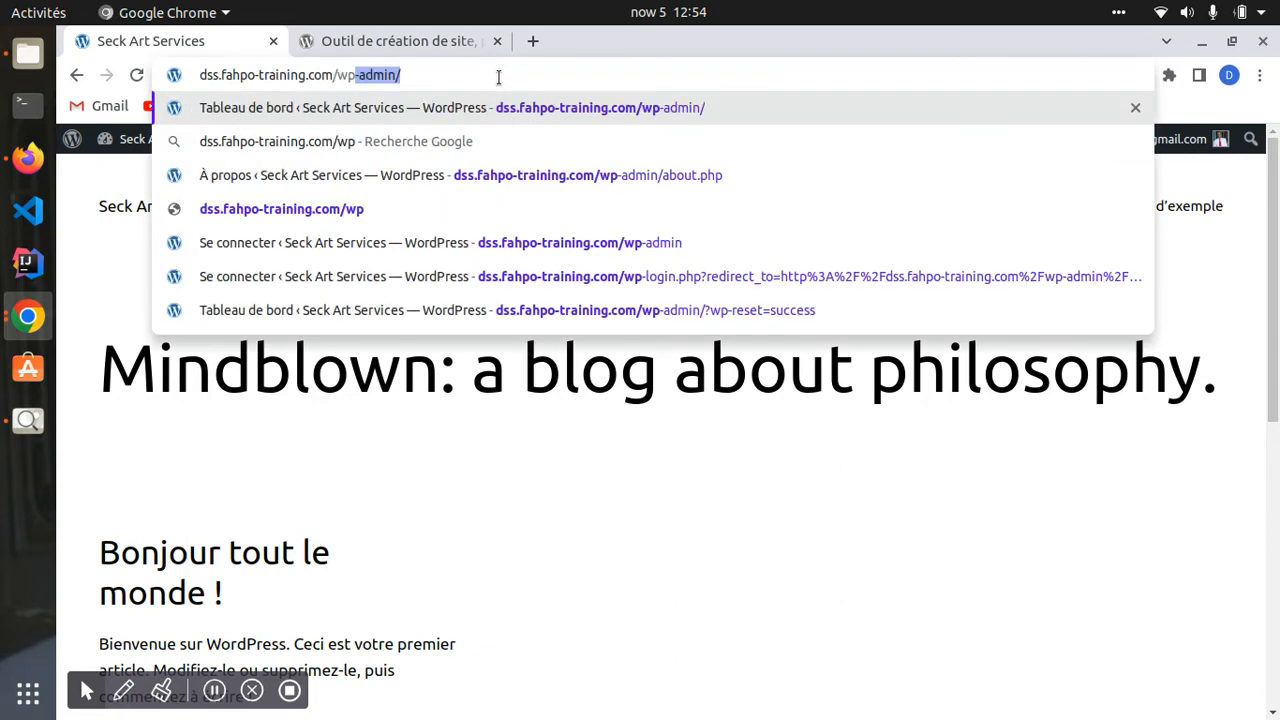
key(Return)
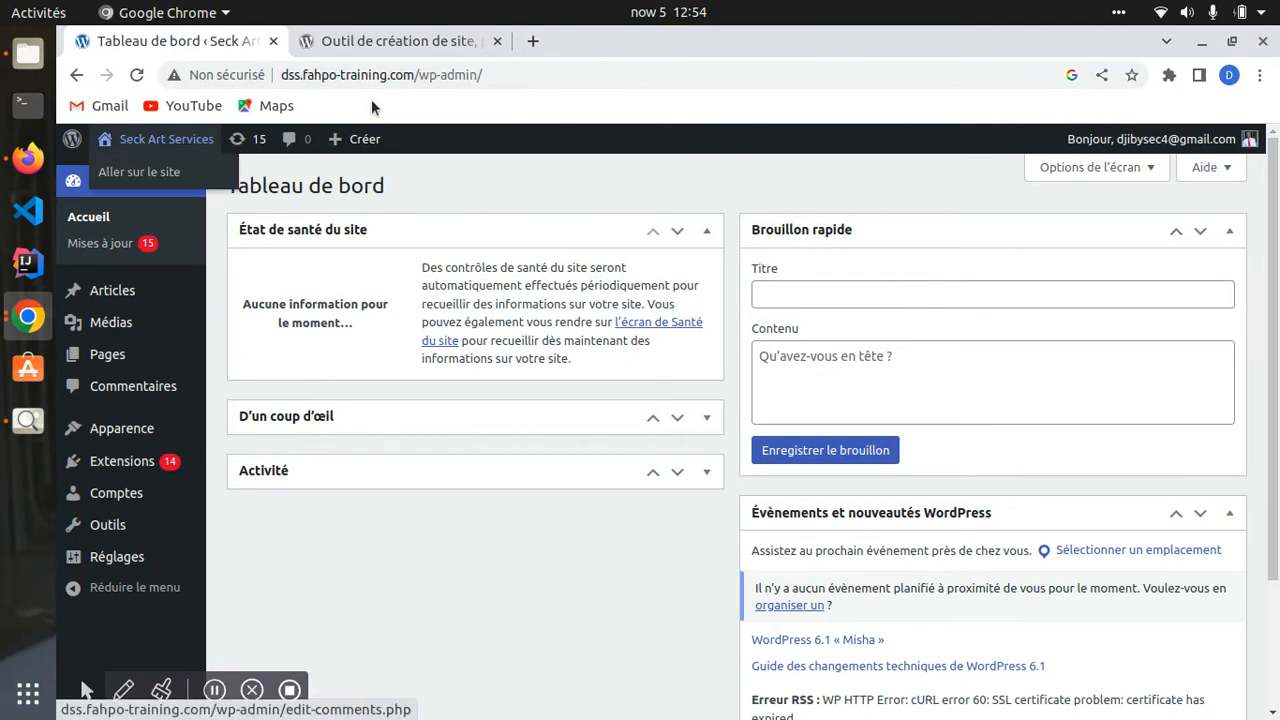
drag(420, 75, 520, 75)
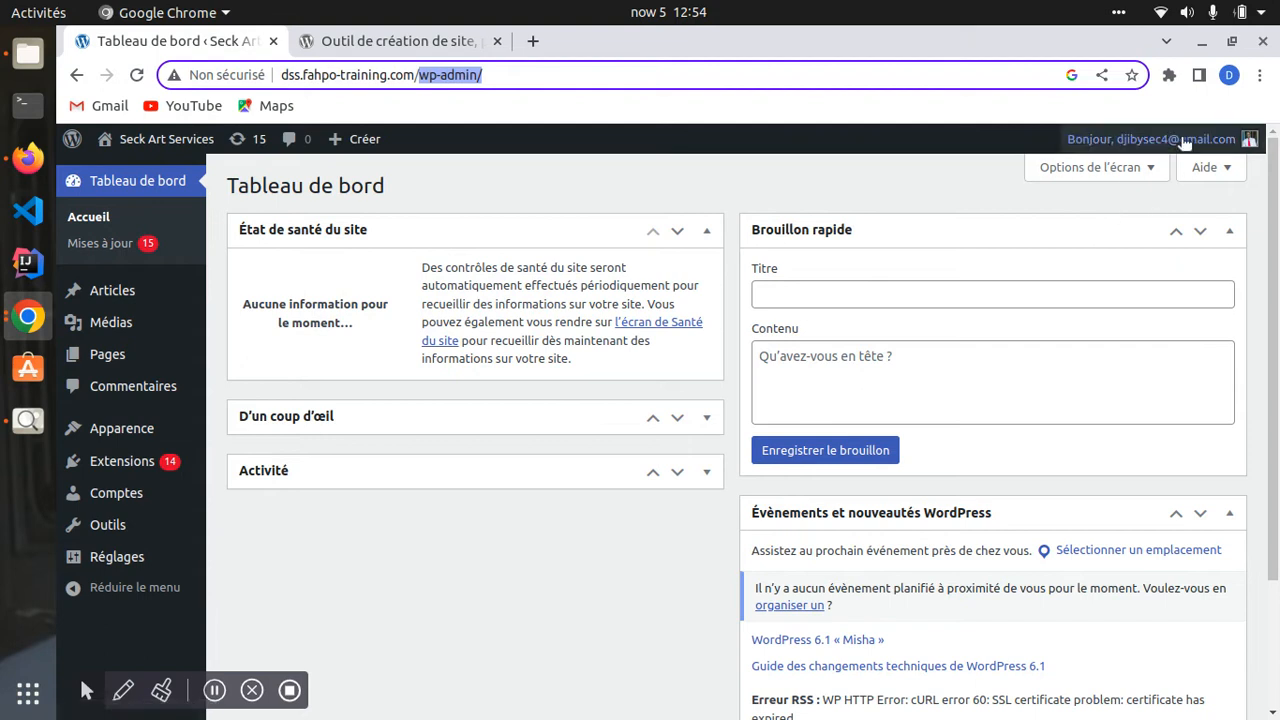
click(1085, 227)
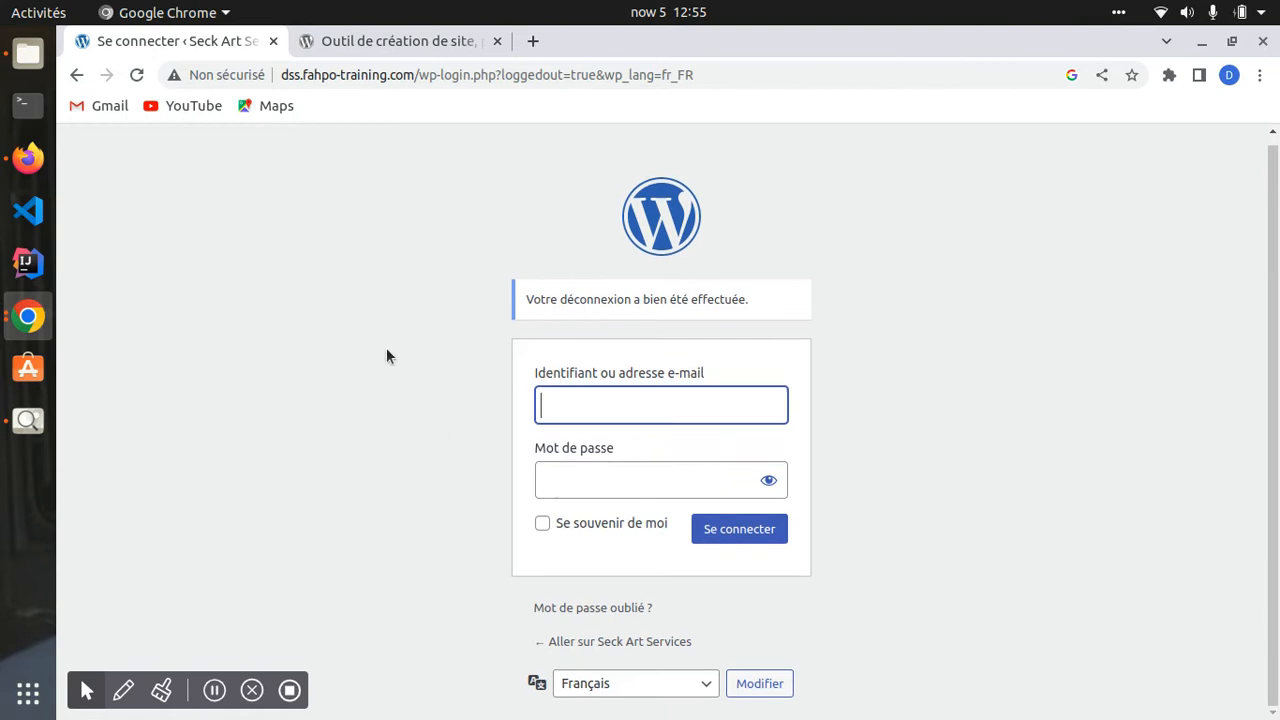
- Clear the logged-out page path from the address to load the site's home page
drag(420, 75, 813, 106)
key(BackSpace)
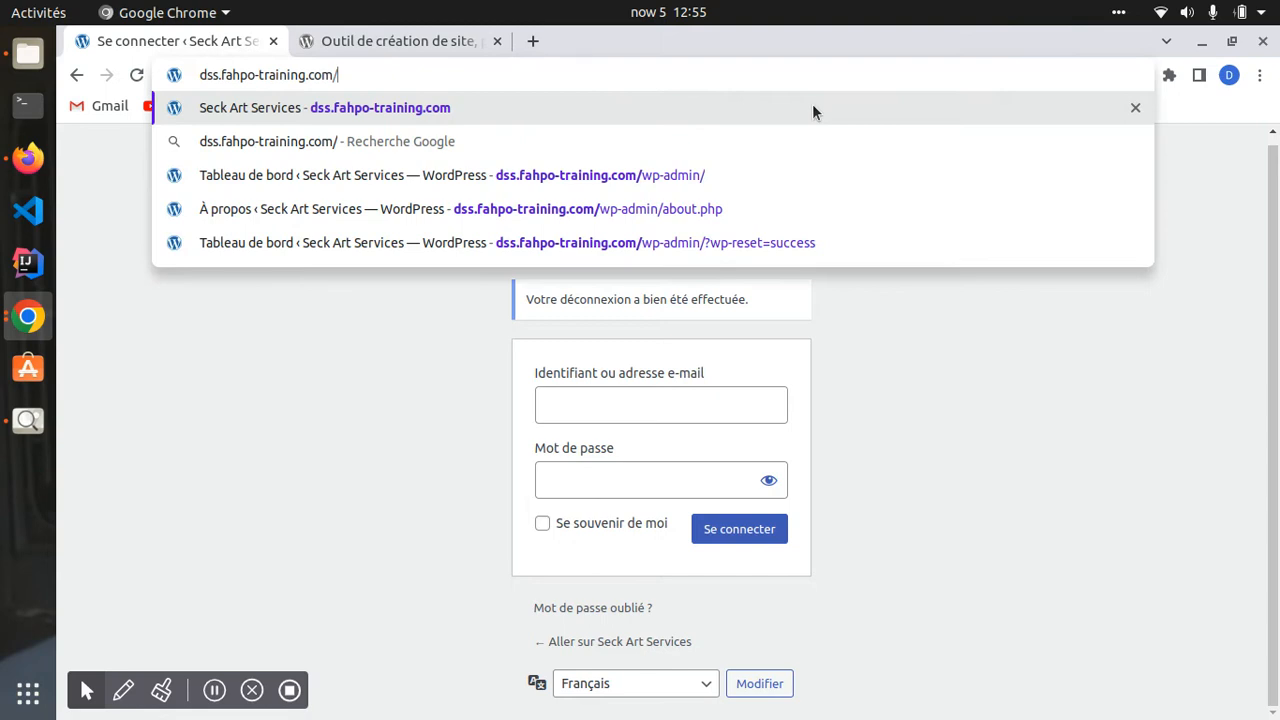
key(Return)
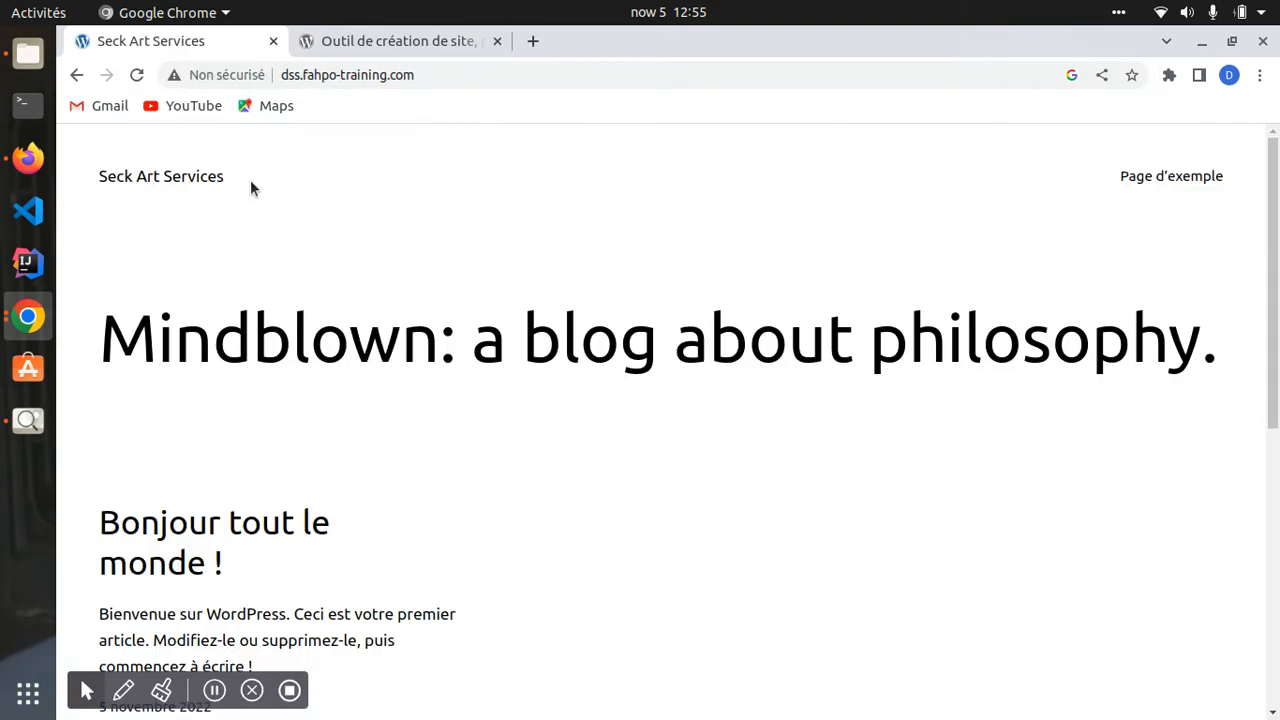
scroll(207, 260, down, 5)
scroll(215, 272, up, 5)
- Request the admin area by appending /wp, completed to wp-admin, to the site address
click(454, 86)
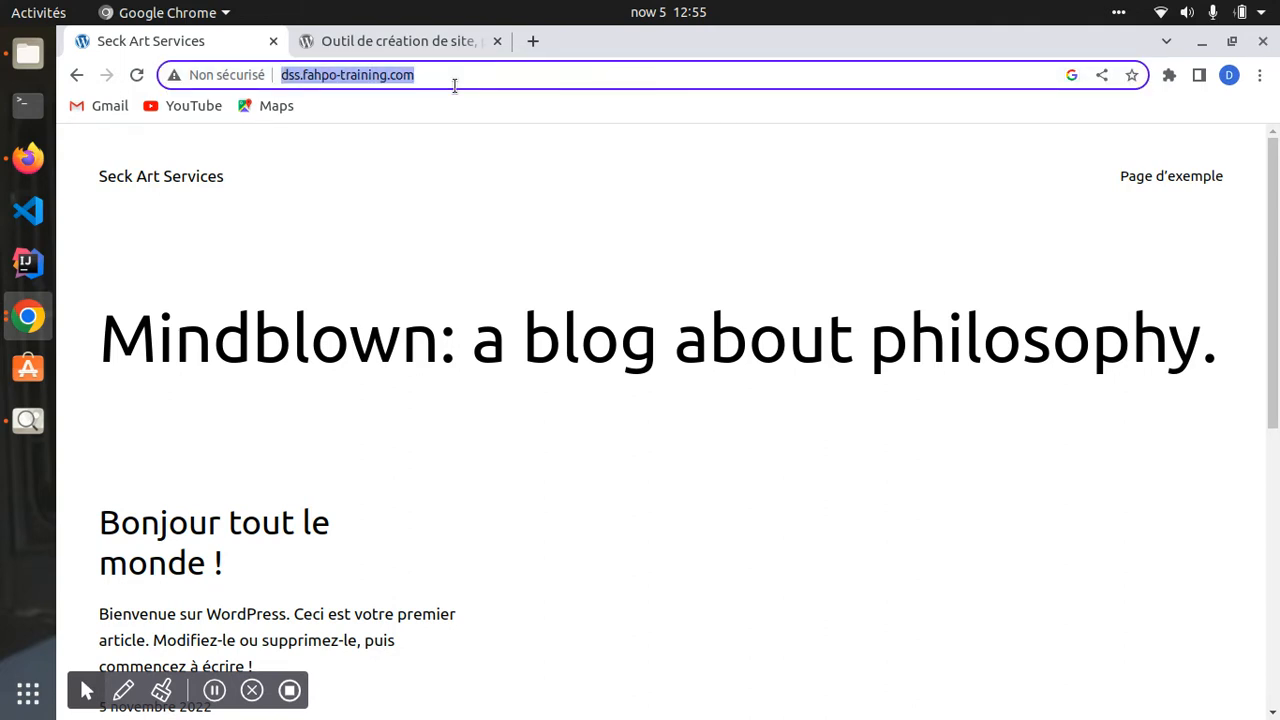
click(454, 86)
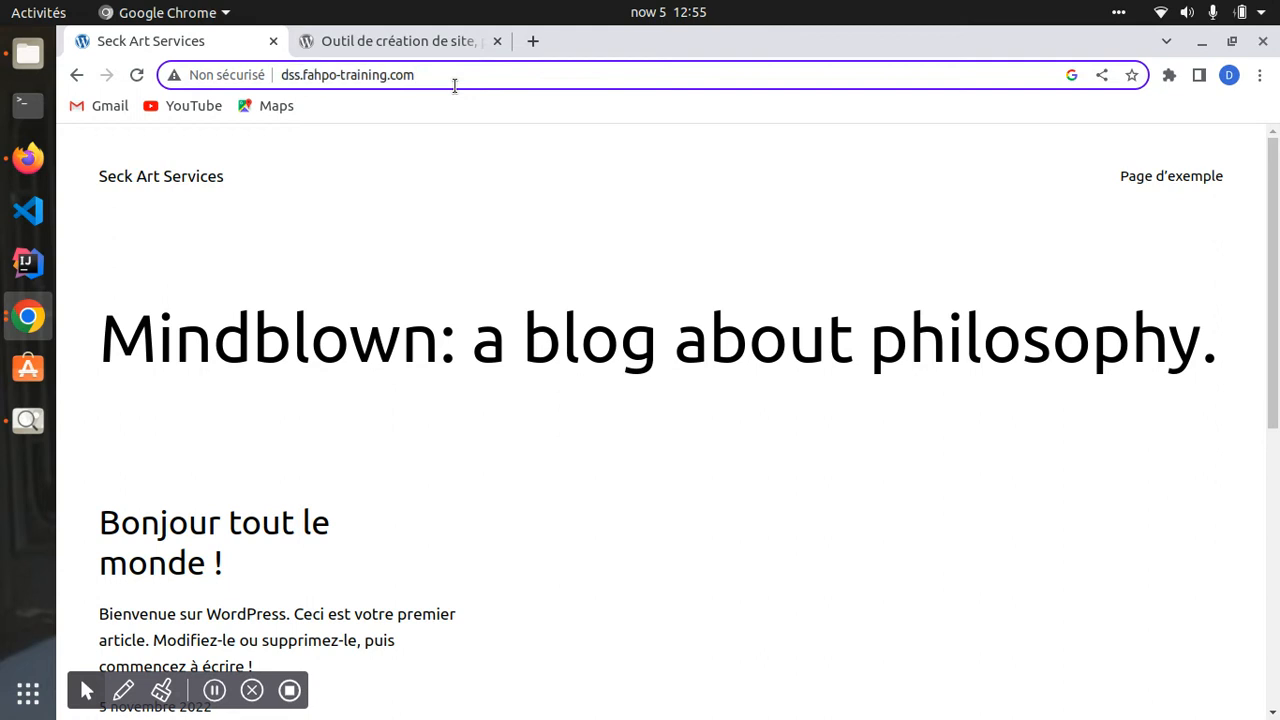
text(/)
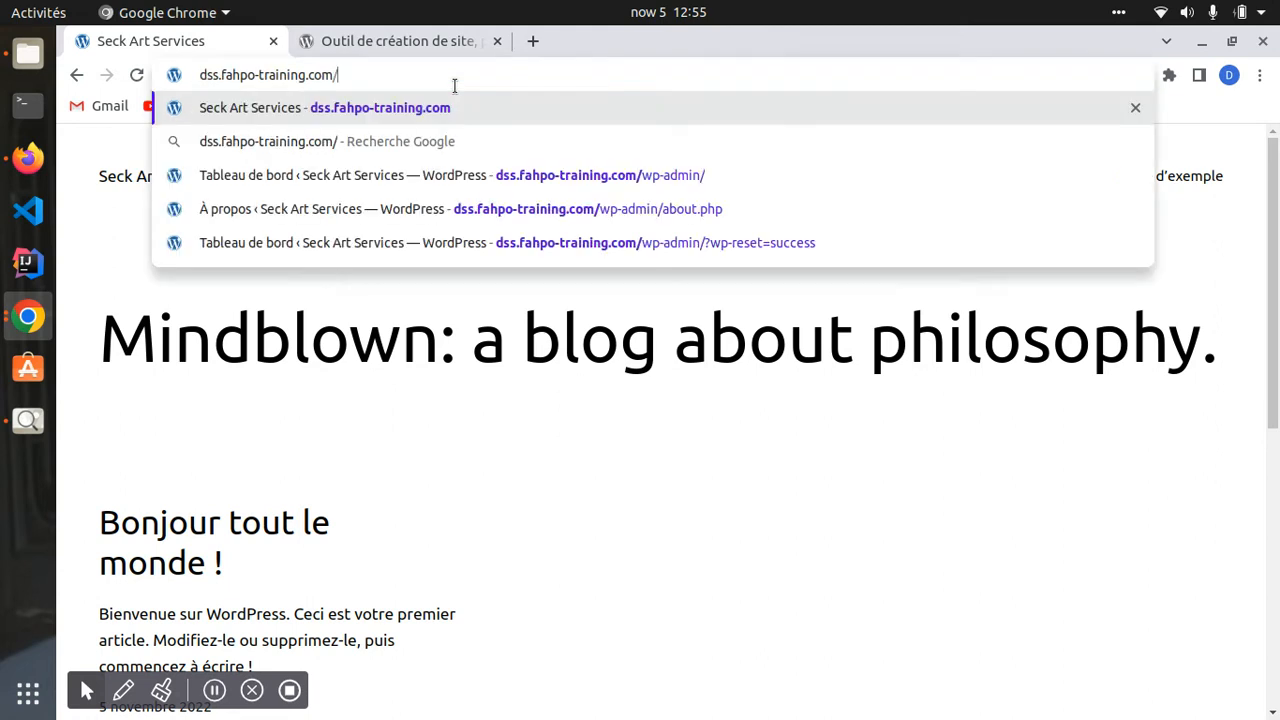
text(wp)
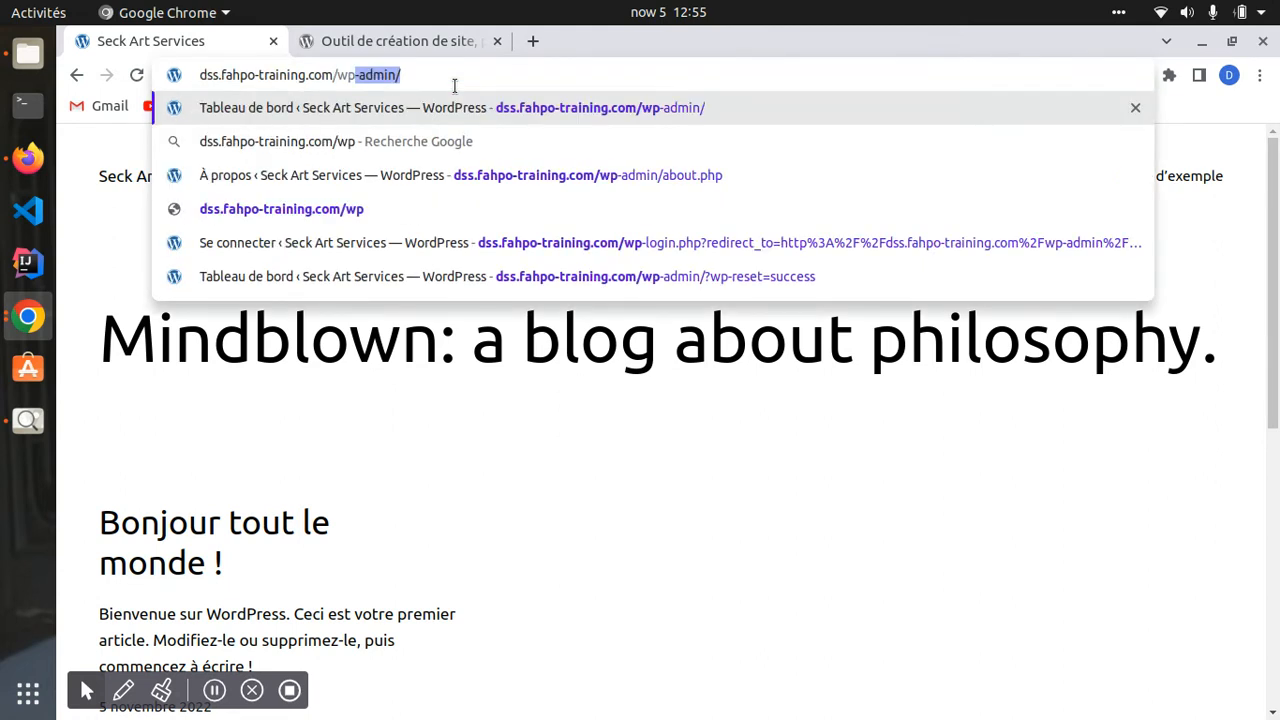
key(Return)
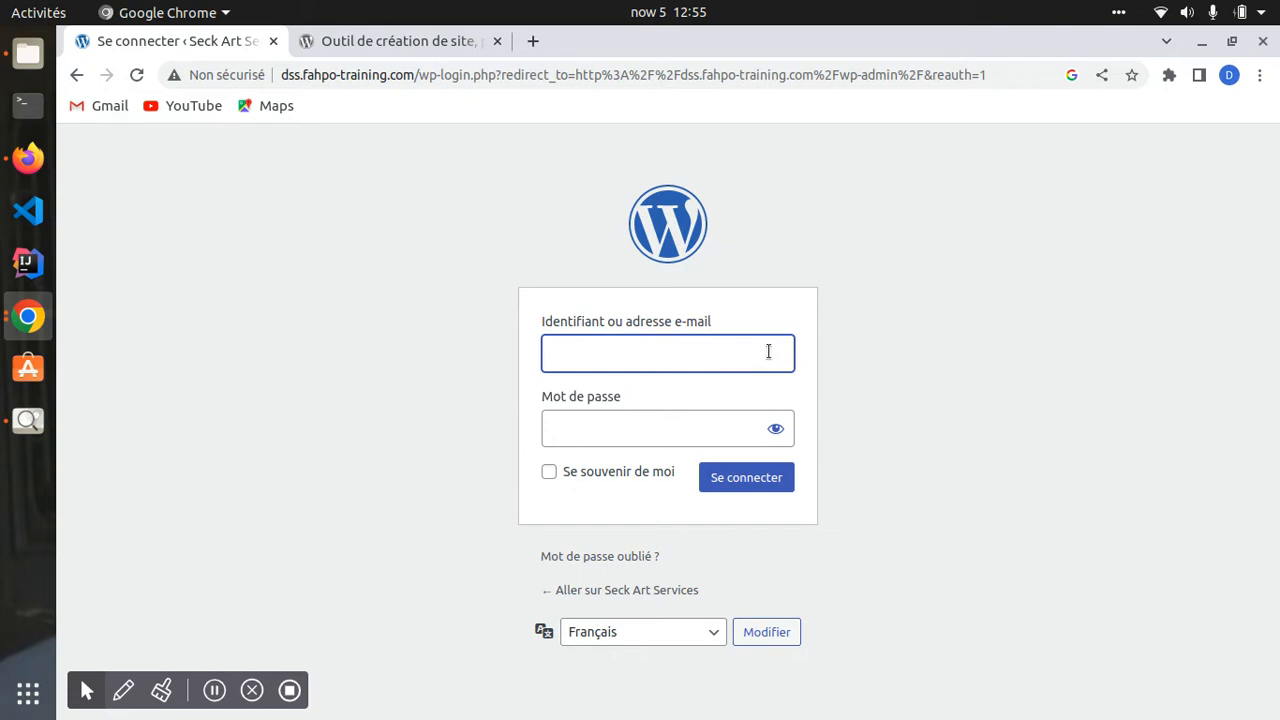
click(588, 424)
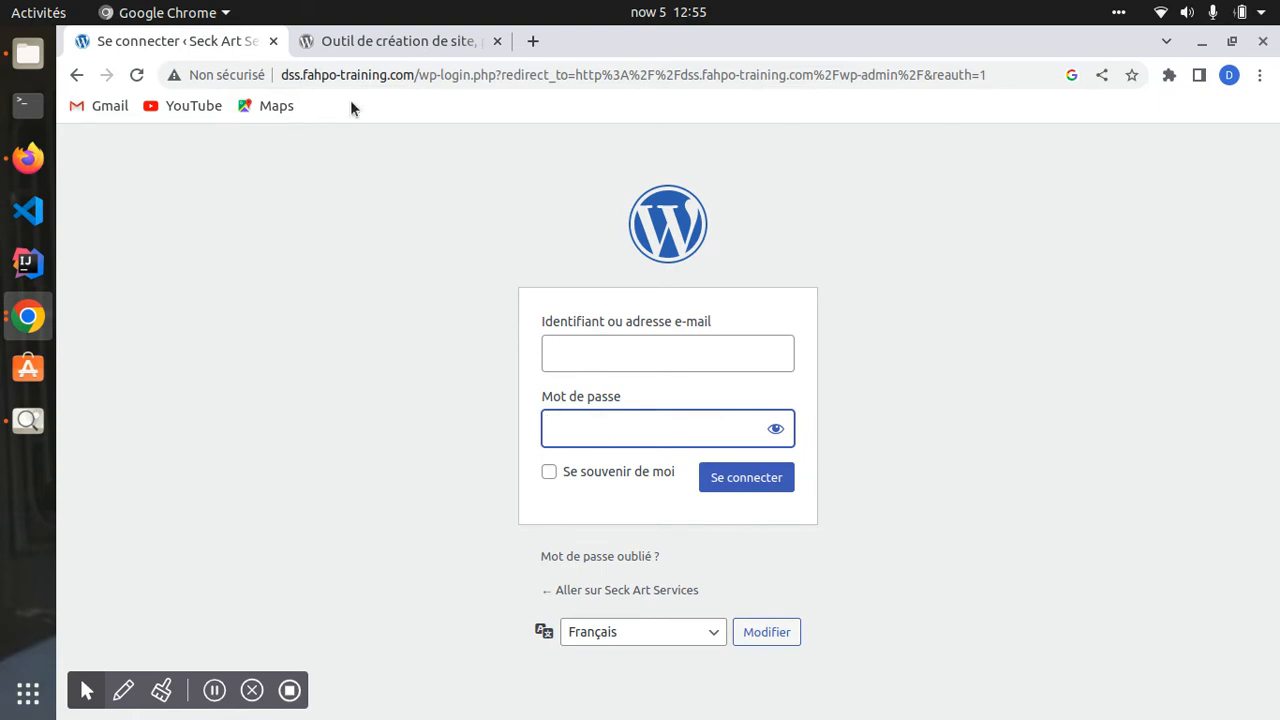
drag(418, 74, 1206, 77)
key(BackSpace)
key(Return)
click(462, 74)
click(462, 74)
text(/w)
key(Return)
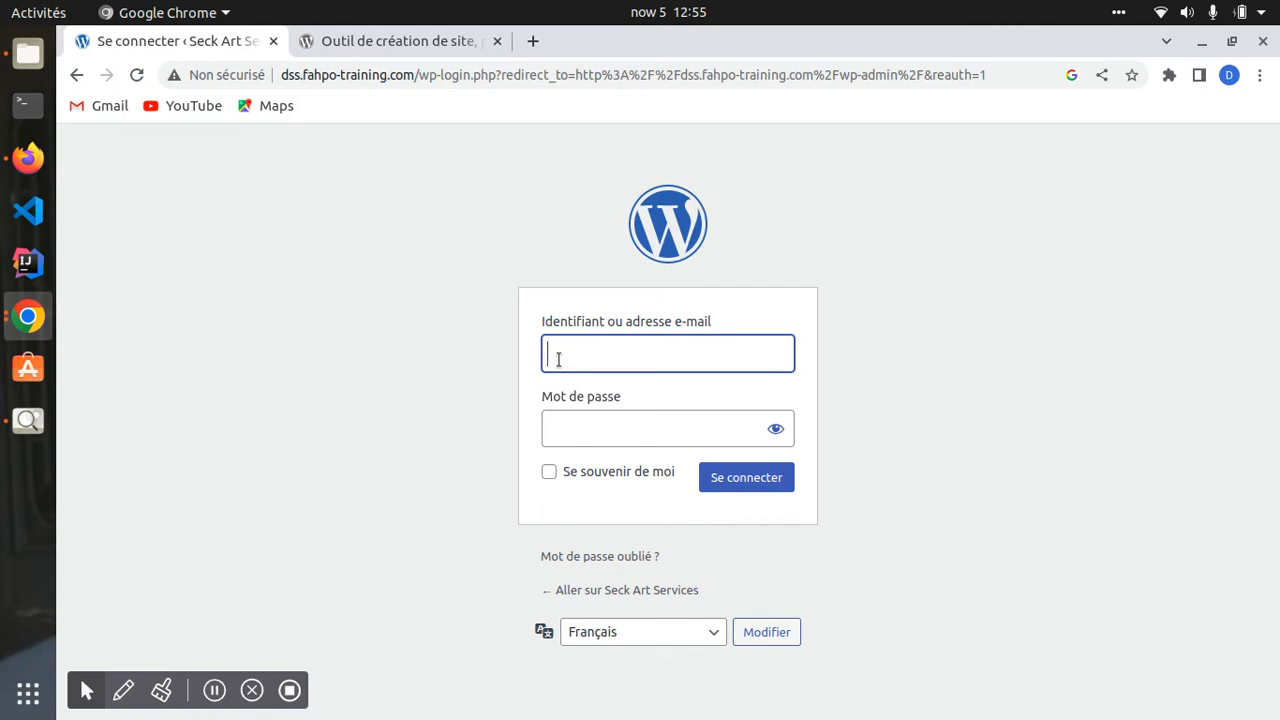
drag(419, 75, 1126, 53)
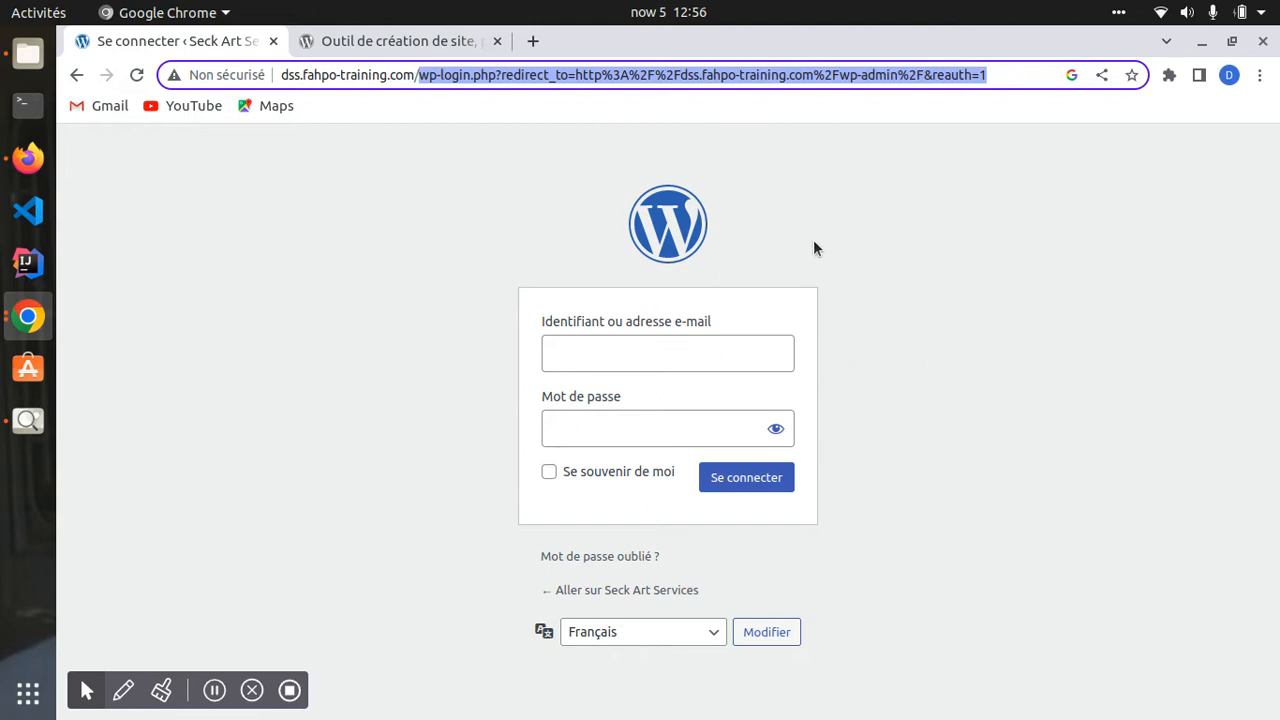
key(BackSpace)
text(wp)
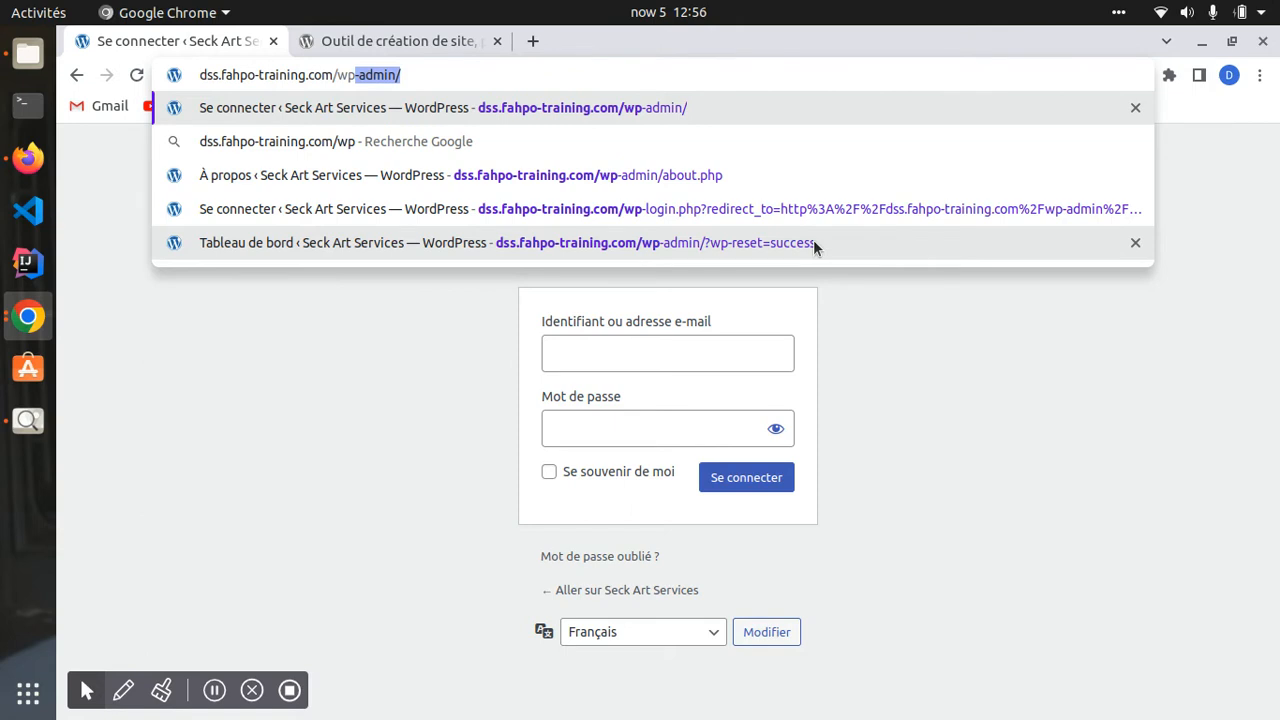
key(Return)
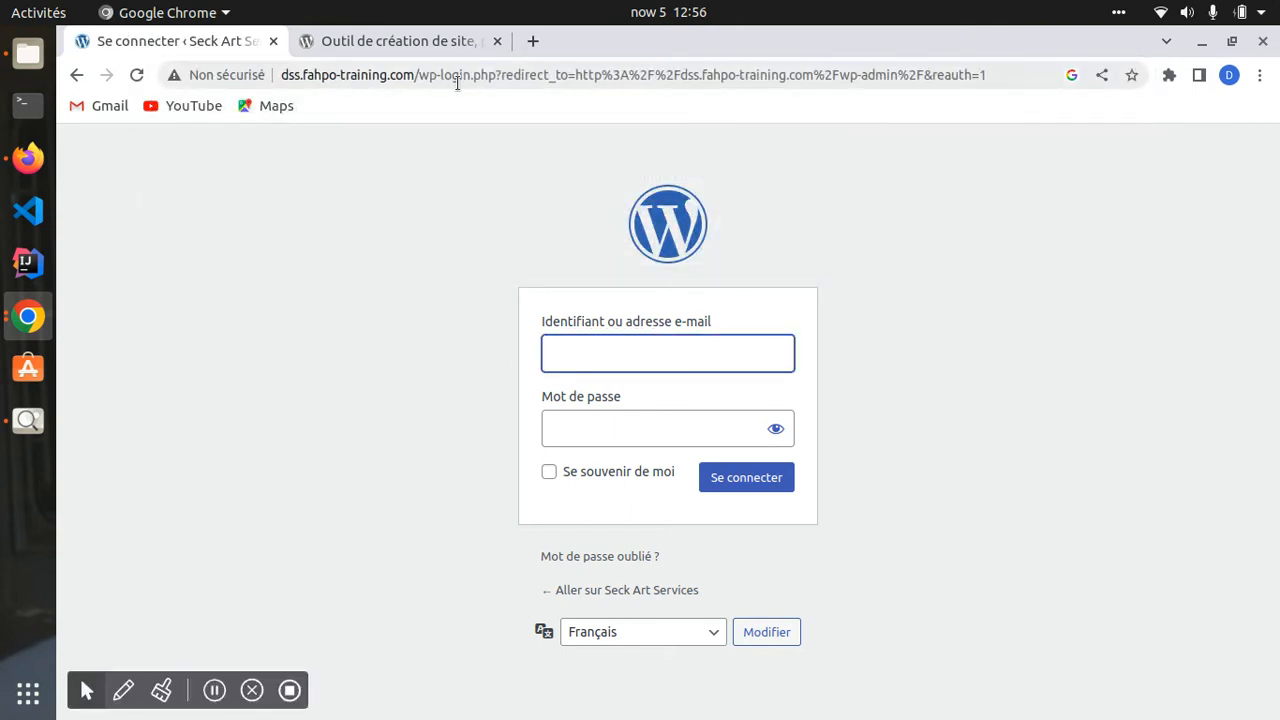
drag(420, 78, 1018, 85)
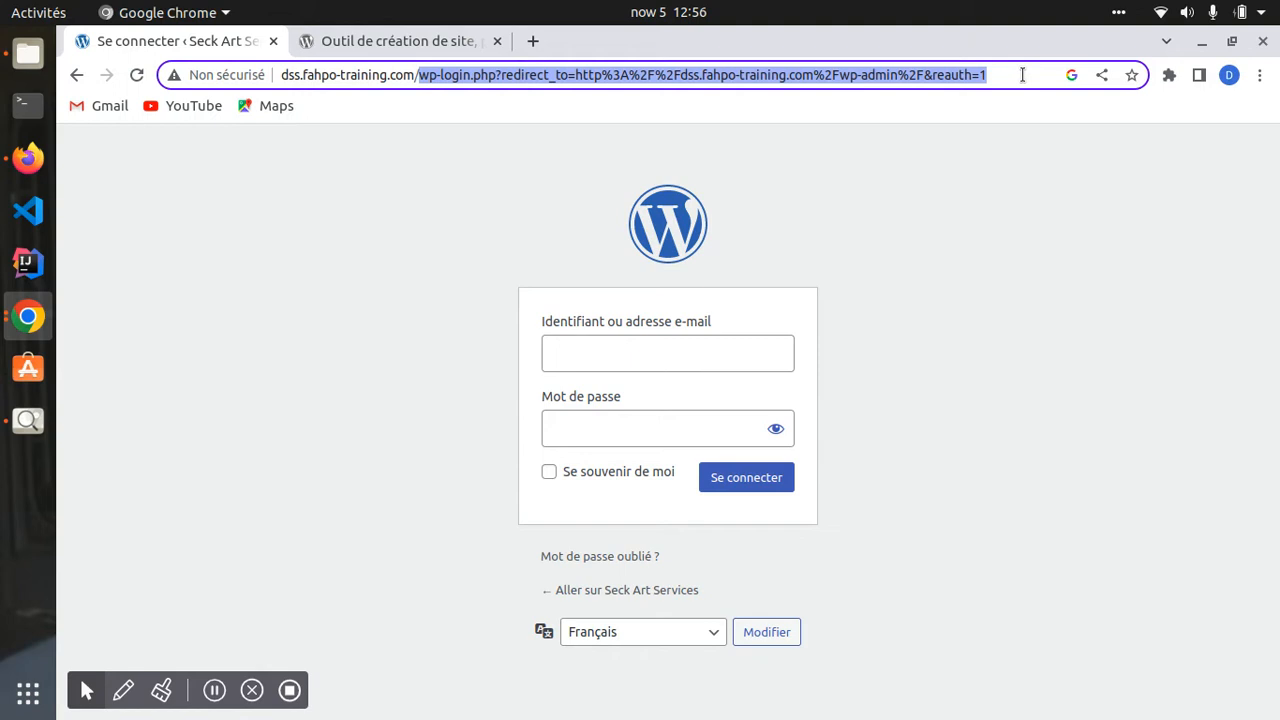
click(660, 347)
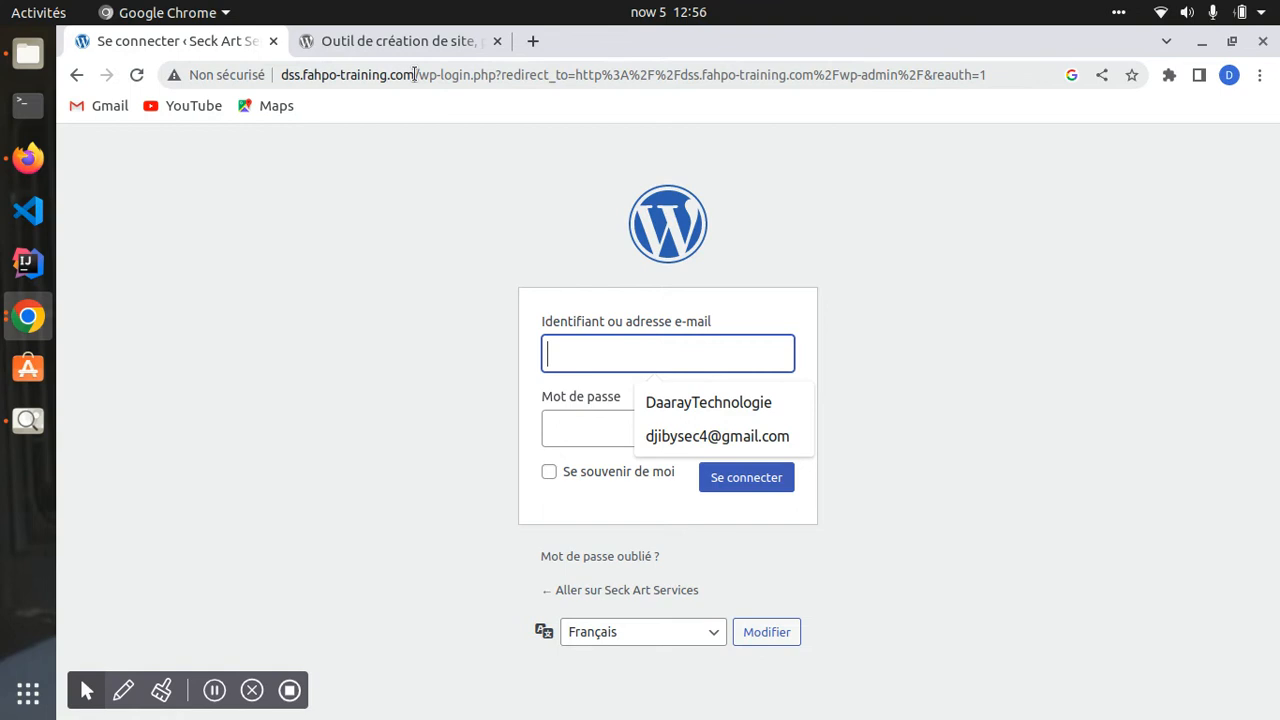
drag(415, 75, 1134, 80)
key(BackSpace)
text(/w)
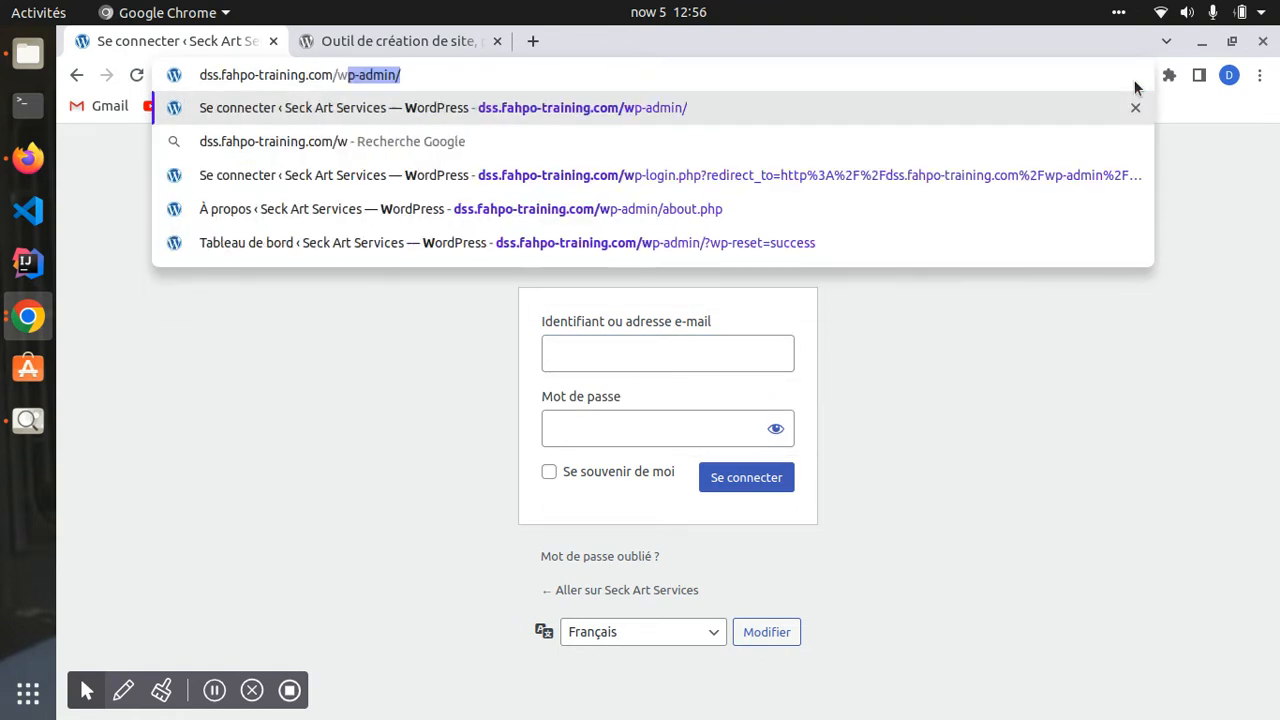
text(p-login)
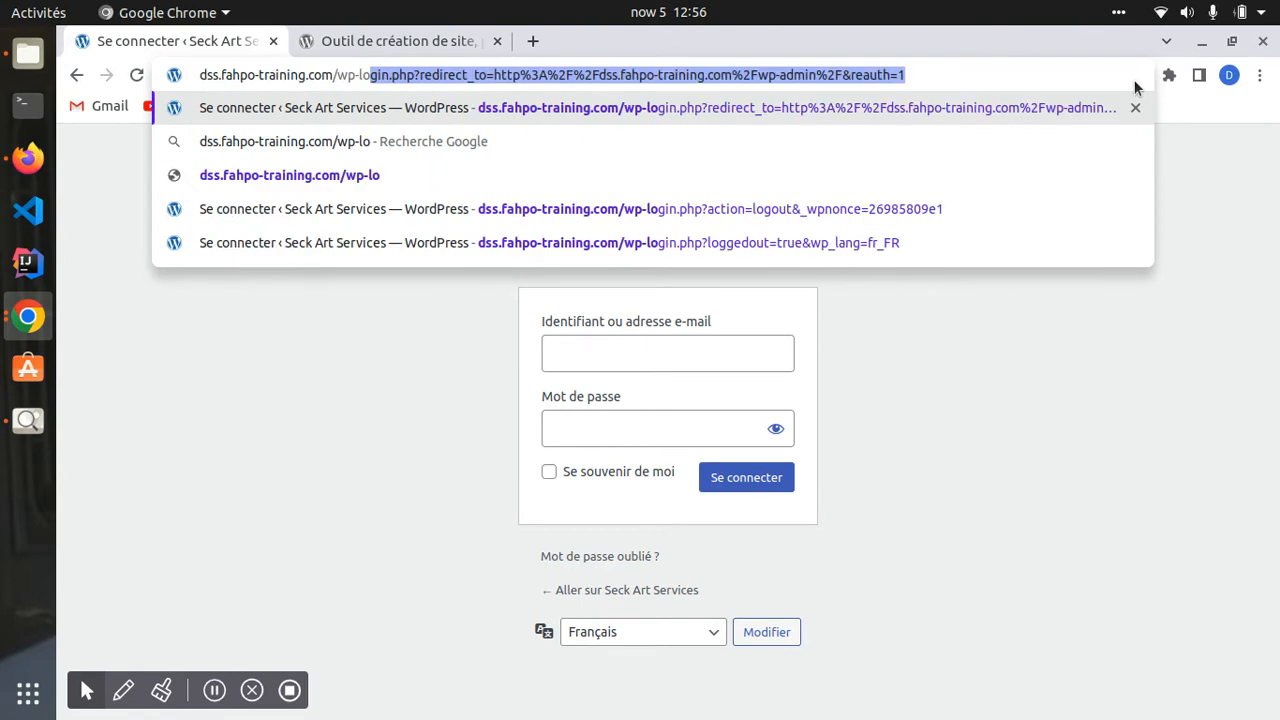
- Try loading the shorter /wp-login address, retyping its ending and reloading it
key(Delete)
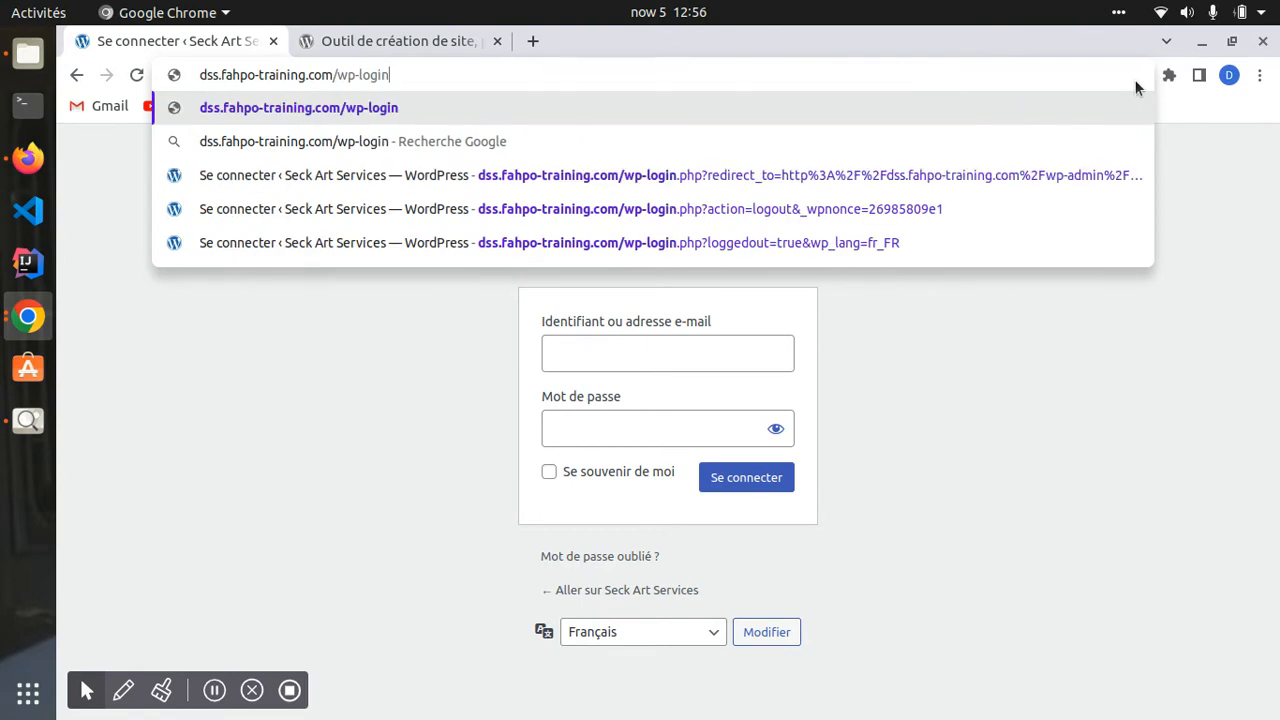
key(Return)
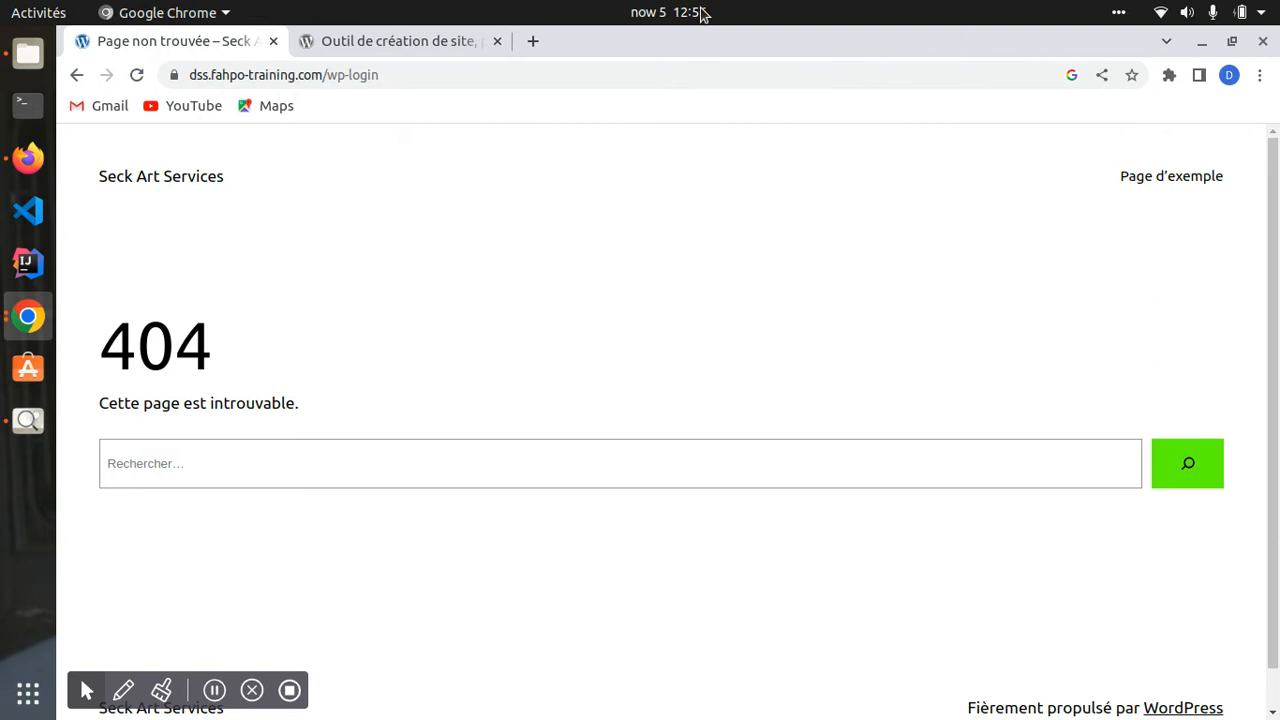
click(491, 71)
click(492, 72)
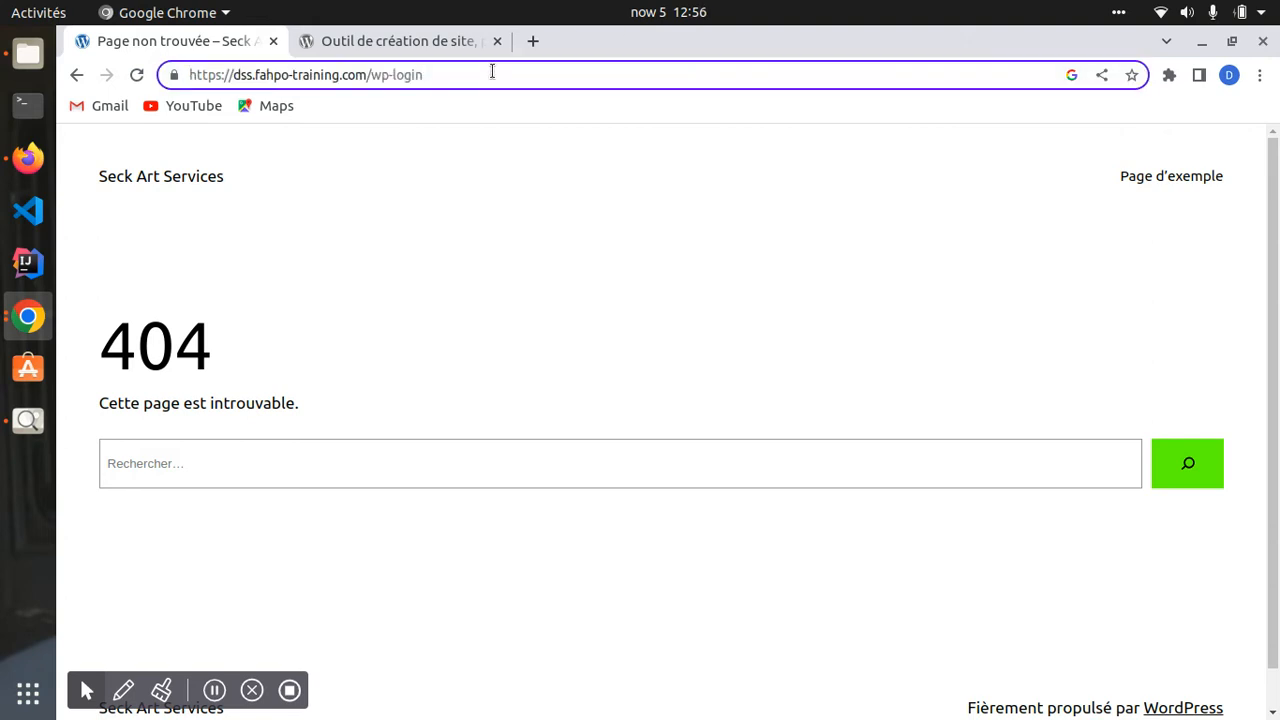
key(BackSpace)
text(n)
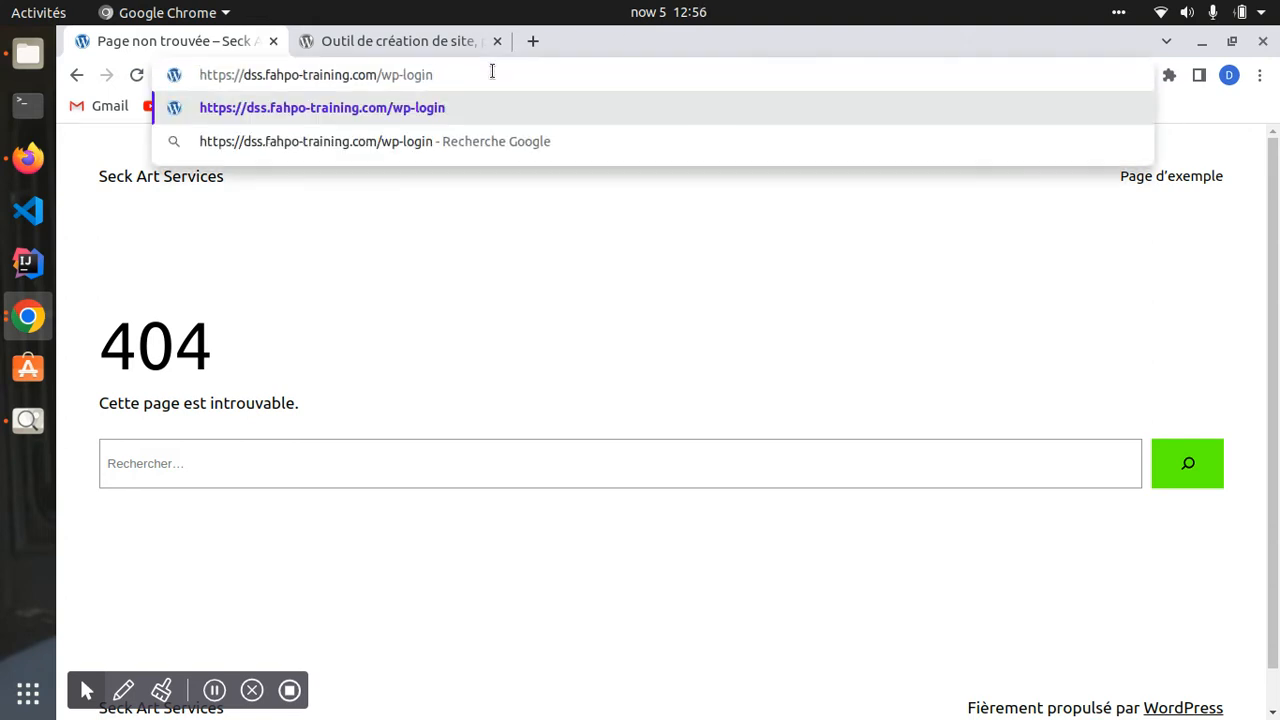
key(BackSpace)
key(BackSpace)
key(BackSpace)
key(BackSpace)
text(ogin)
key(Return)
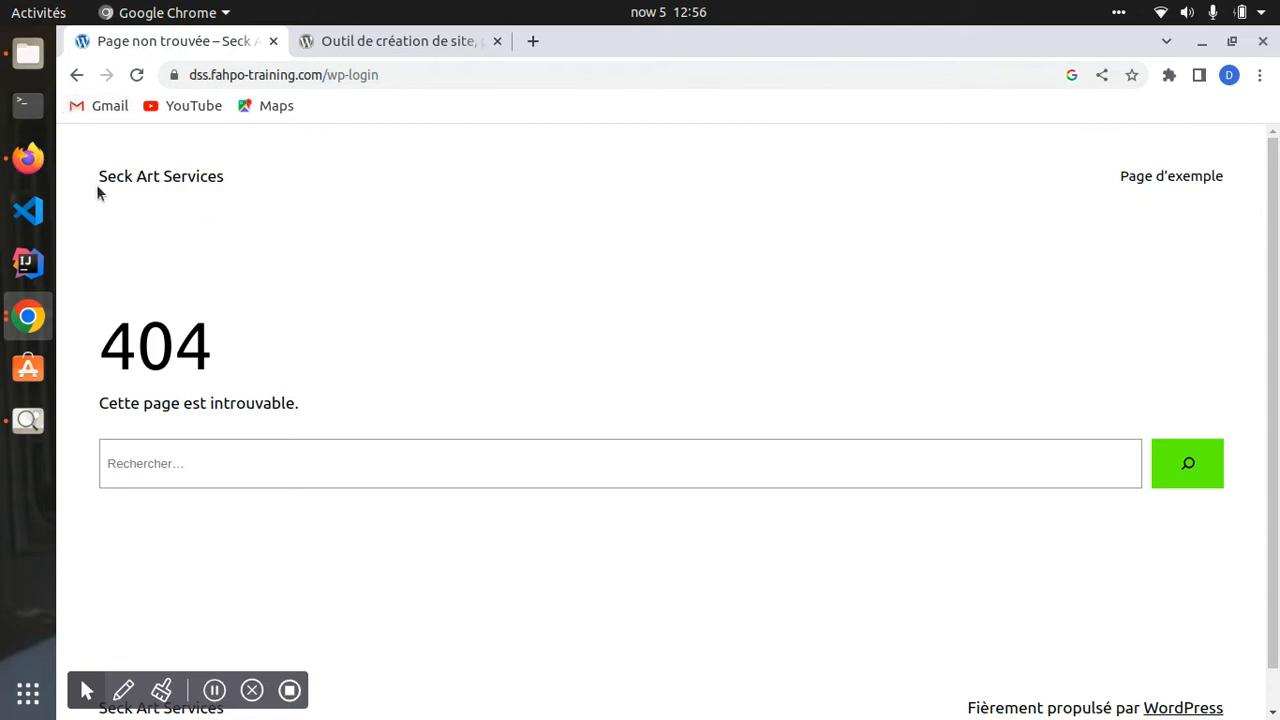
- Return to the login page and strip the redirect query to load plain wp-login.php
click(77, 75)
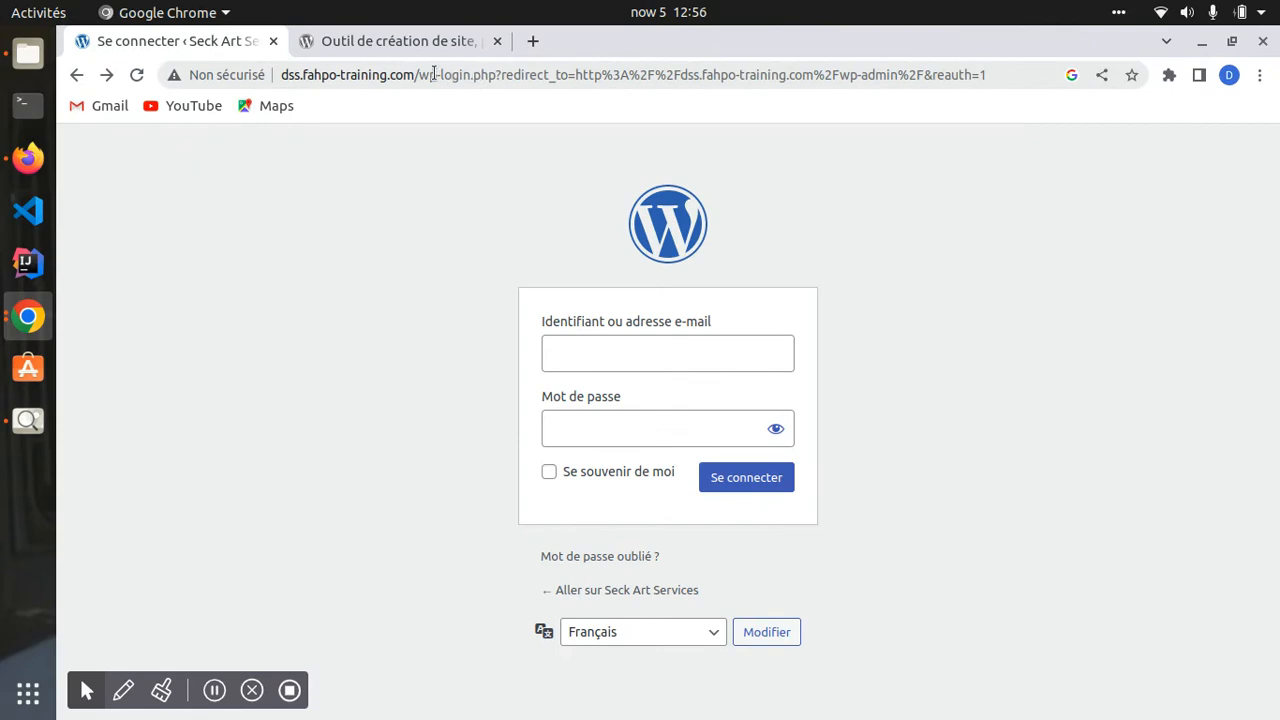
click(997, 70)
key(Return)
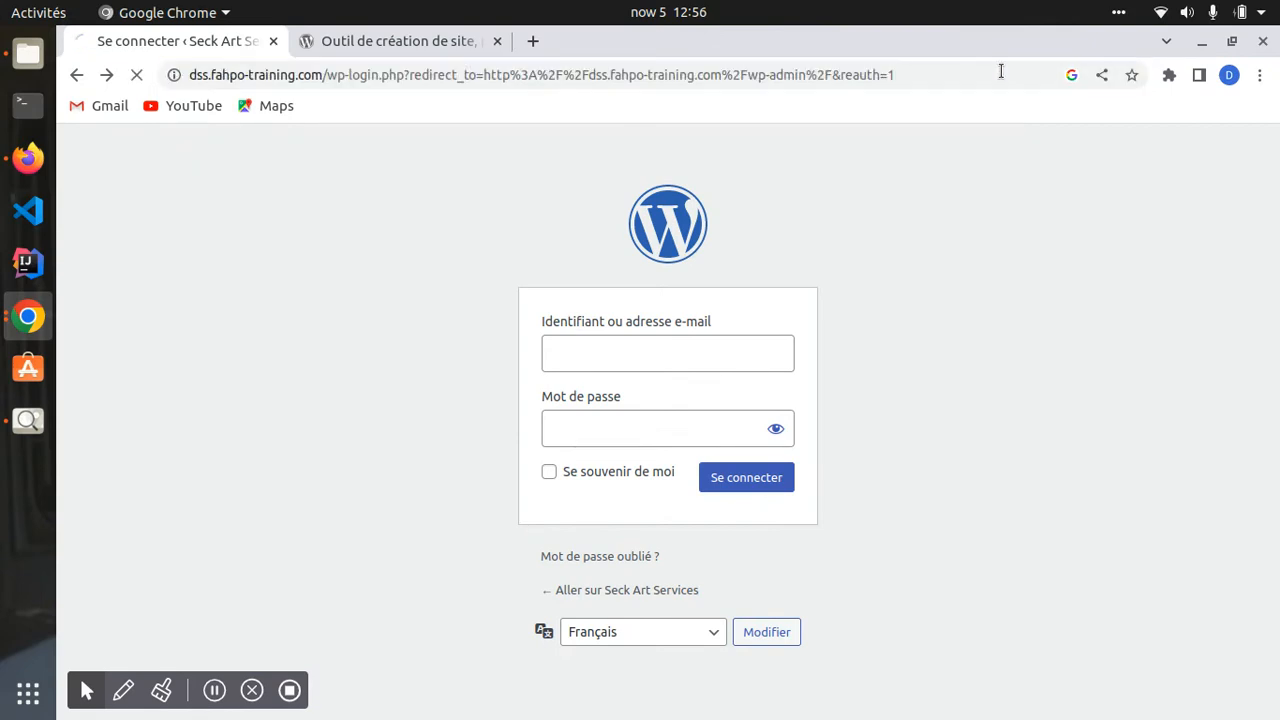
drag(560, 75, 1060, 49)
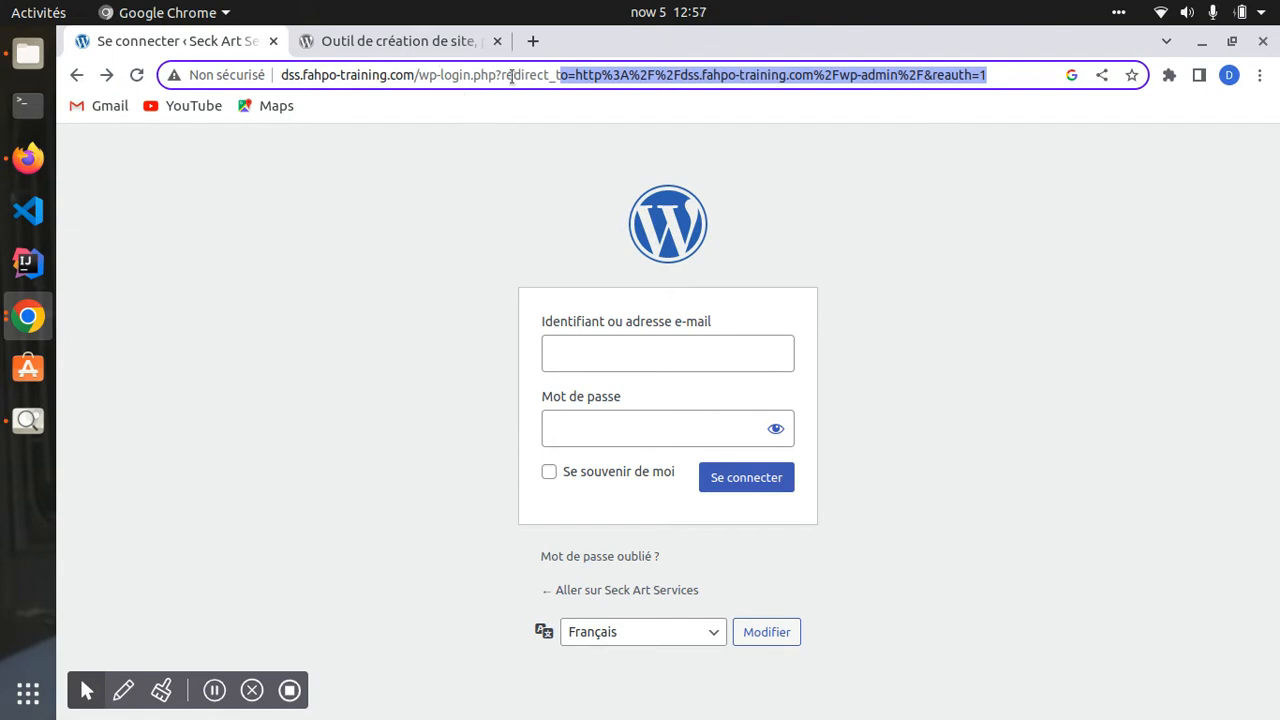
drag(500, 75, 1000, 94)
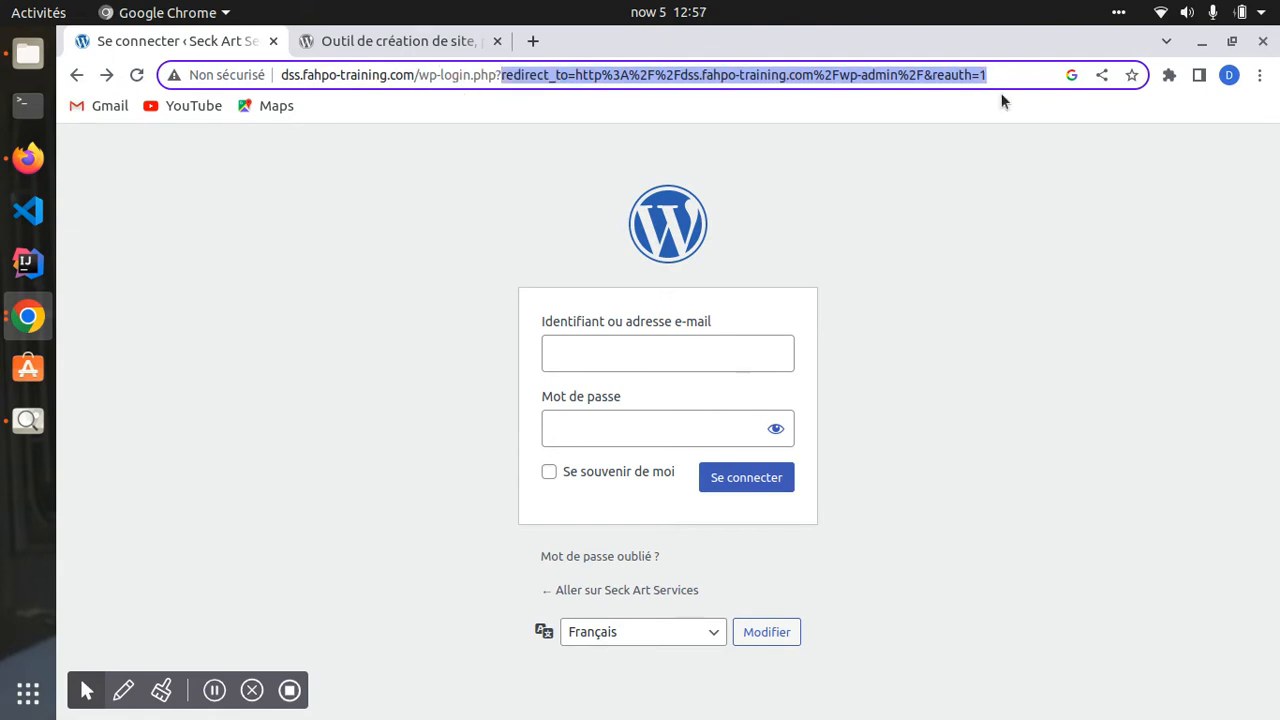
key(BackSpace)
key(BackSpace)
key(BackSpace)
key(BackSpace)
key(BackSpace)
key(BackSpace)
text(.php)
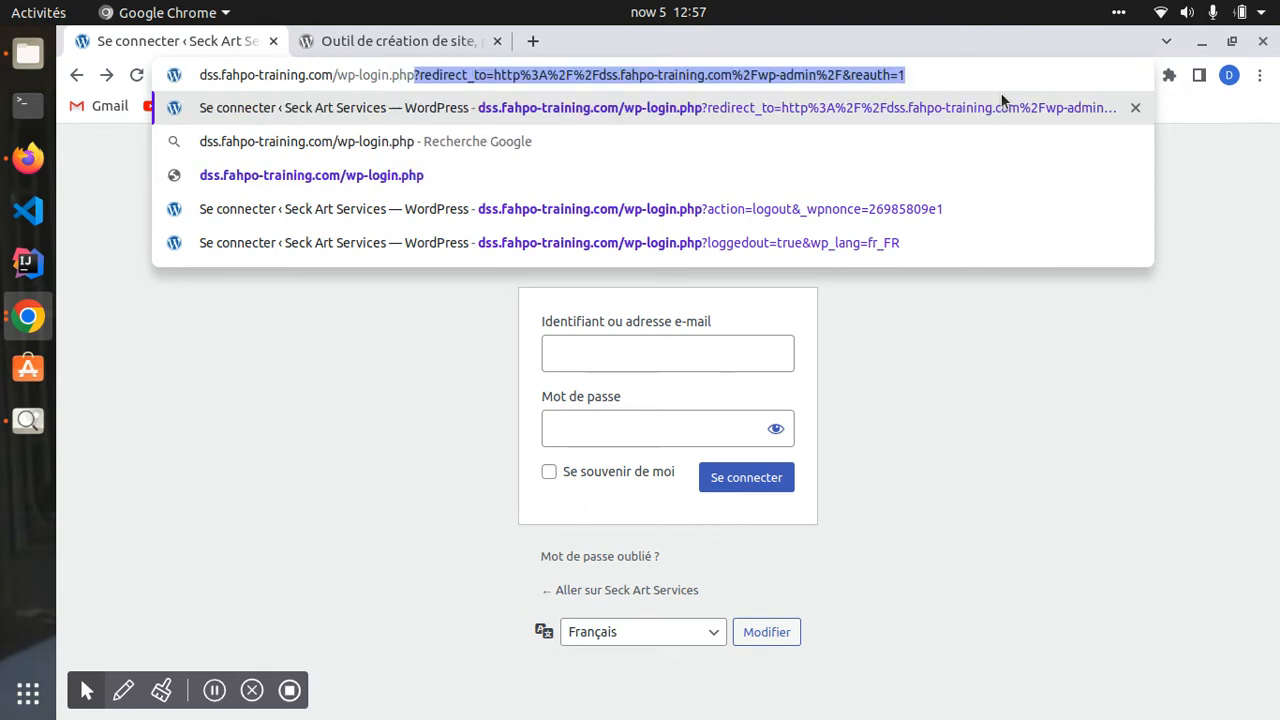
key(BackSpace)
key(Return)
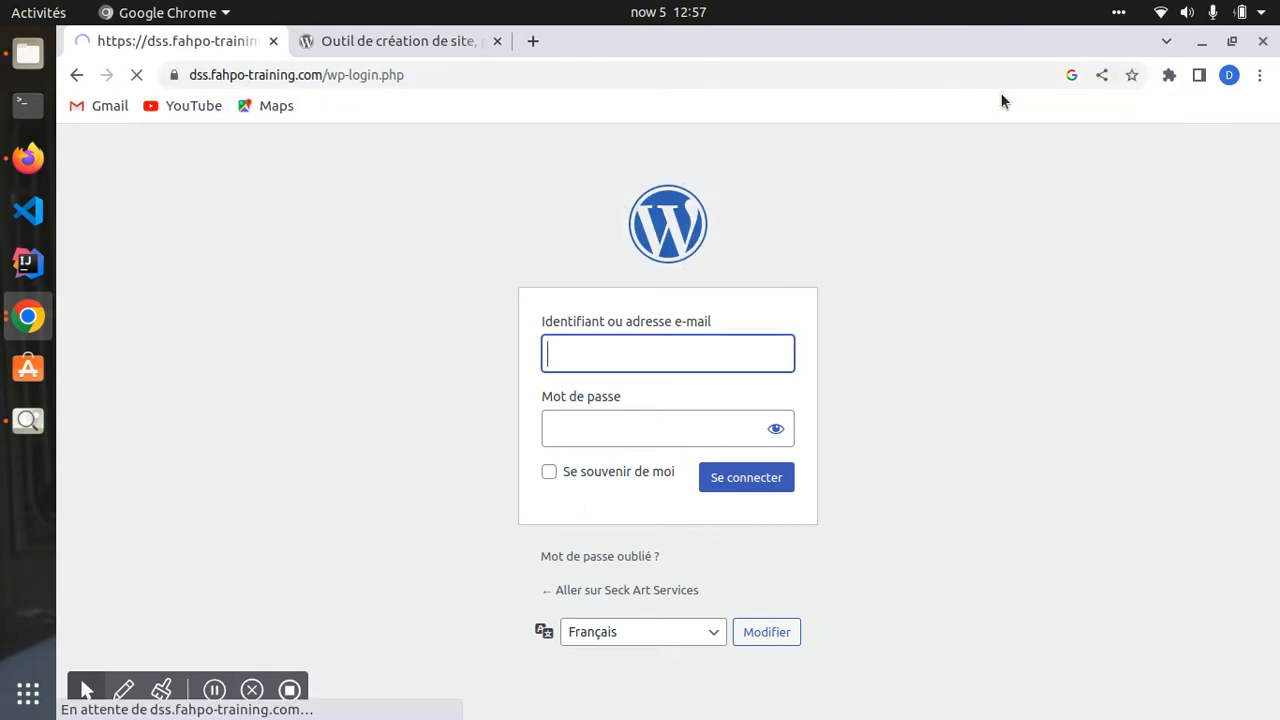
- Test the address without .php, then reopen dss.fahpo-training.com/wp-login.php
drag(376, 74, 563, 61)
key(BackSpace)
key(Return)
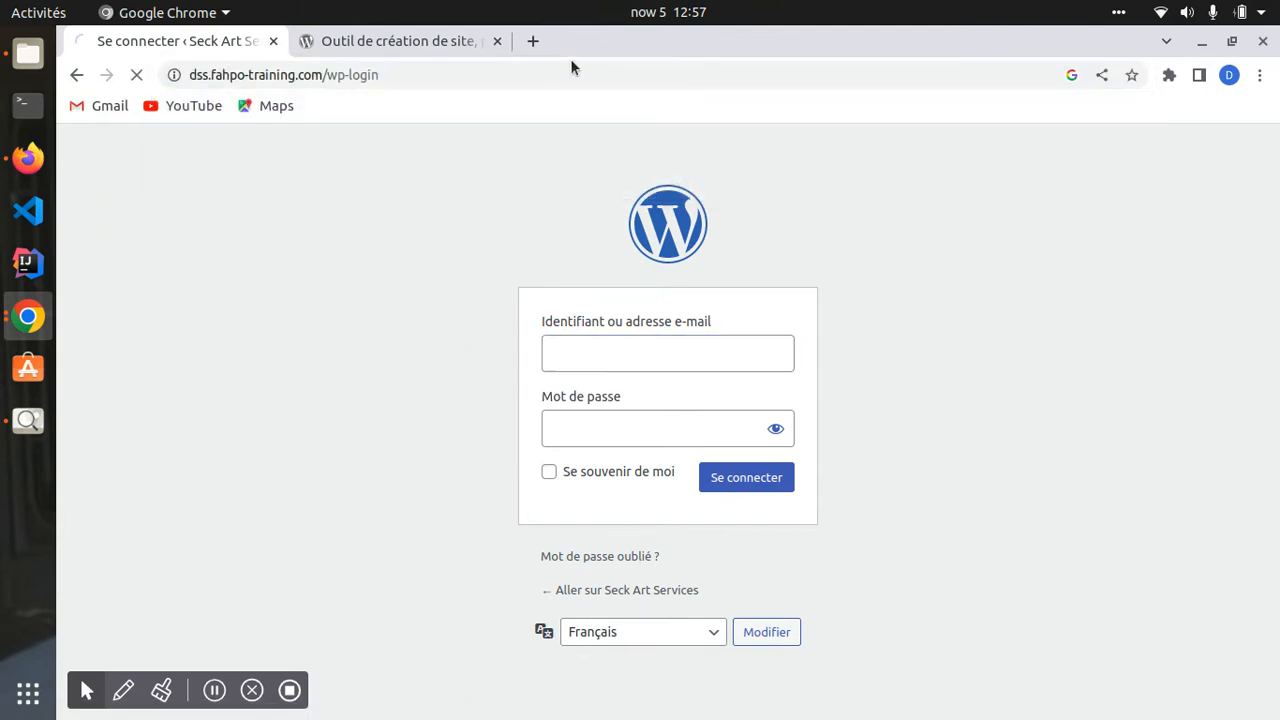
click(463, 67)
click(463, 67)
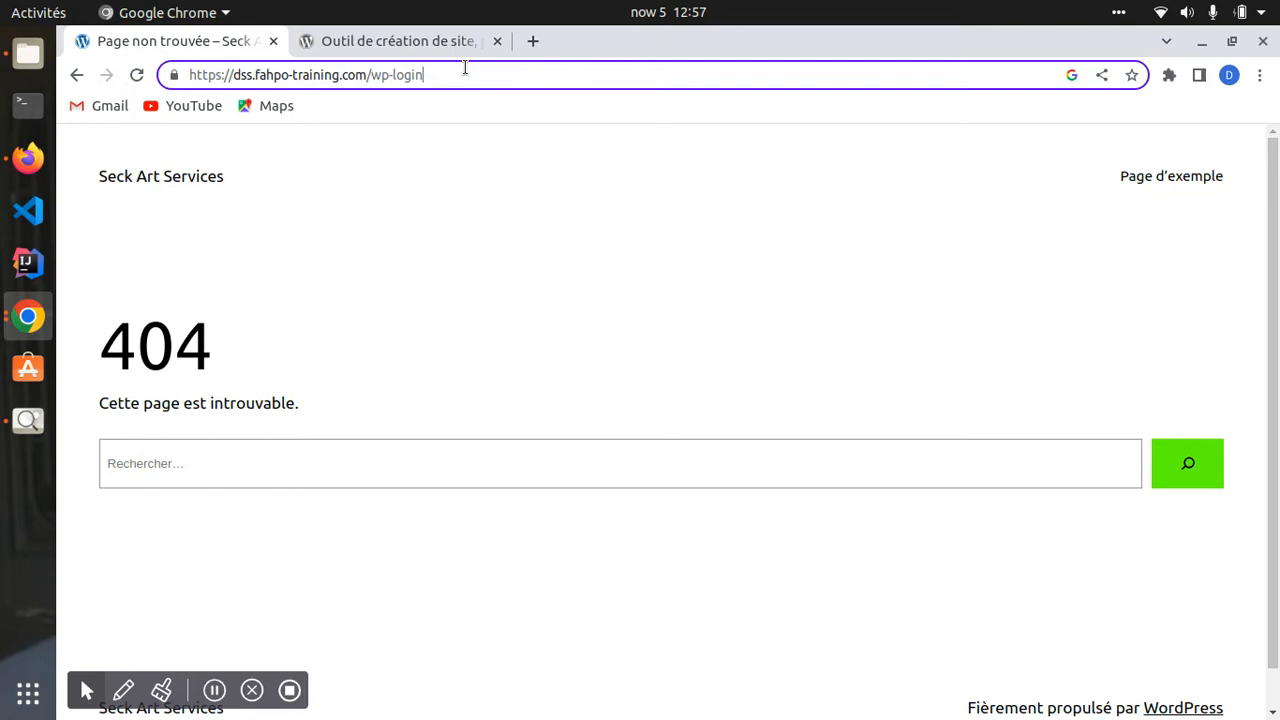
text(.ph)
text(p)
key(Return)
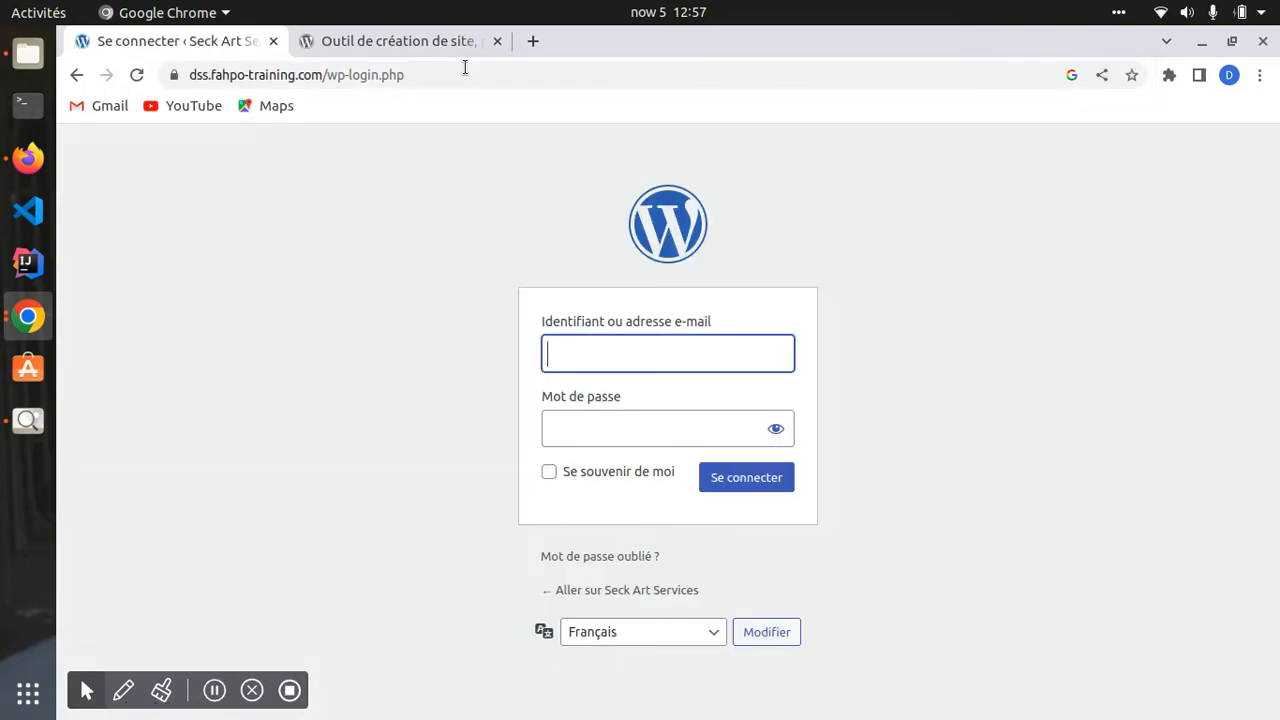
- Fill the login field with the saved username and type the account password
click(631, 350)
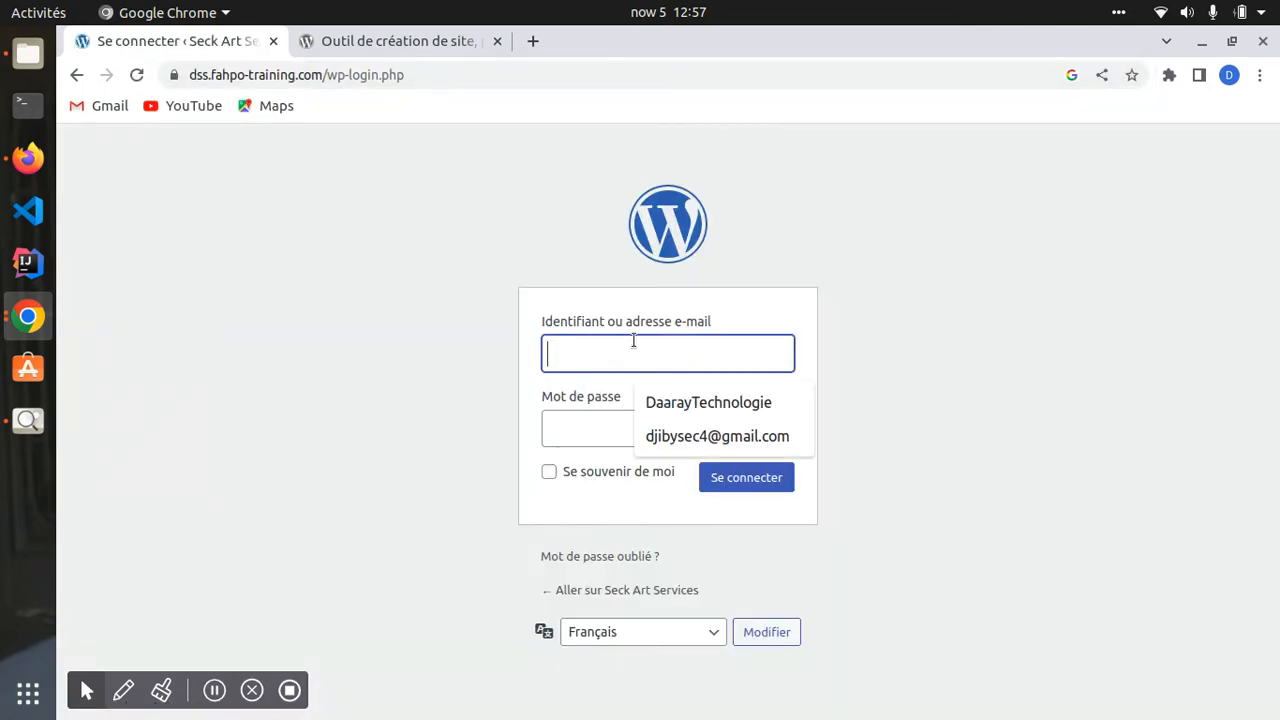
click(690, 402)
click(622, 424)
text(••)
key(BackSpace)
key(BackSpace)
text(••••••)
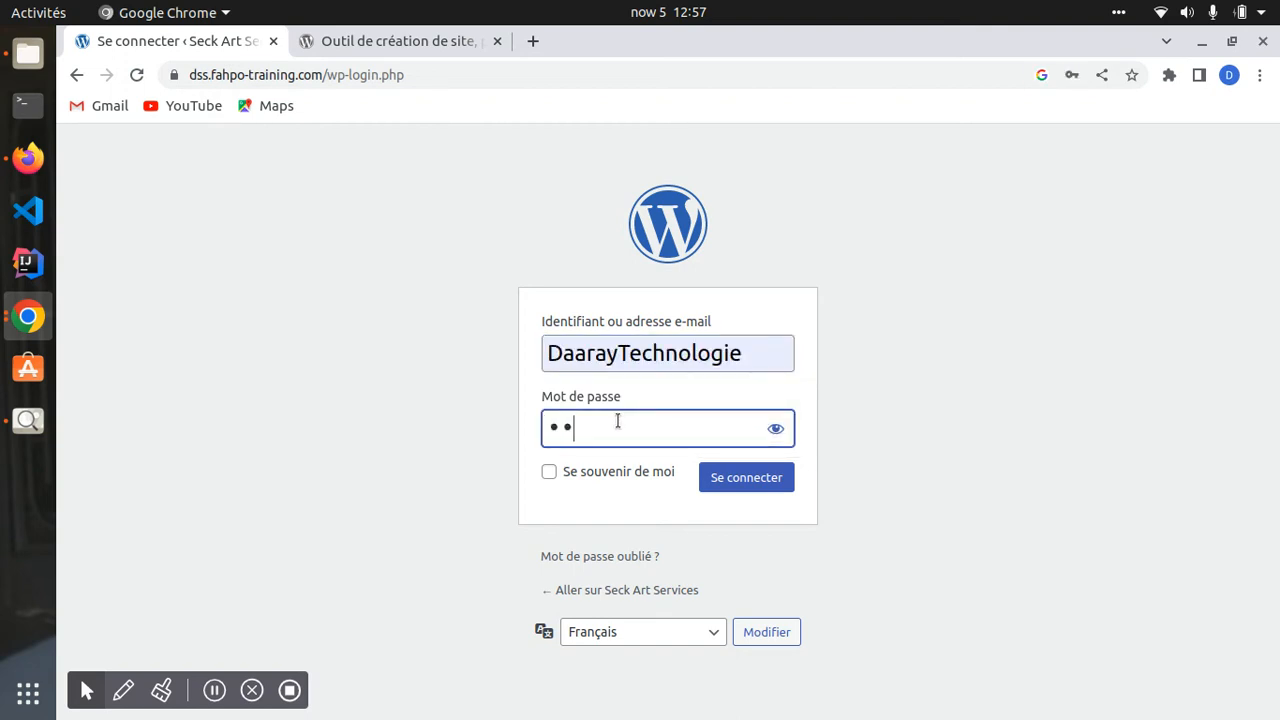
text(•••••••)
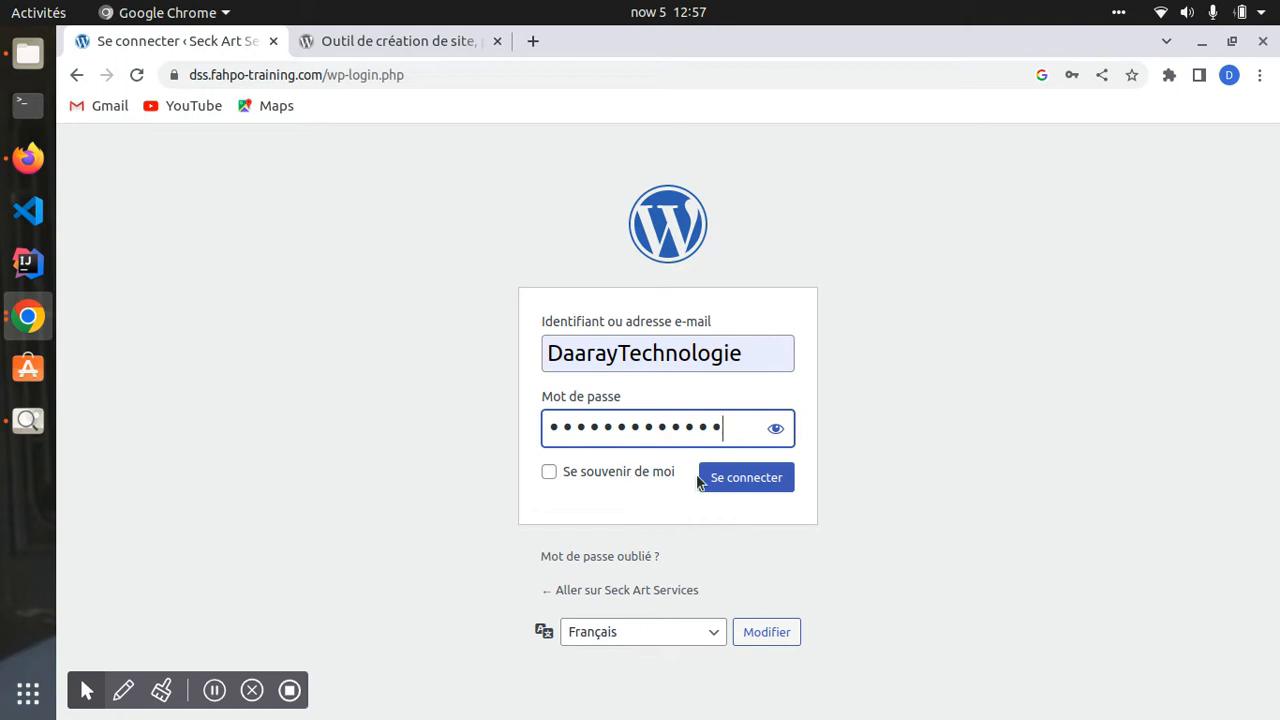
- Tick Se souvenir de moi, untick it, then tick it again
click(558, 476)
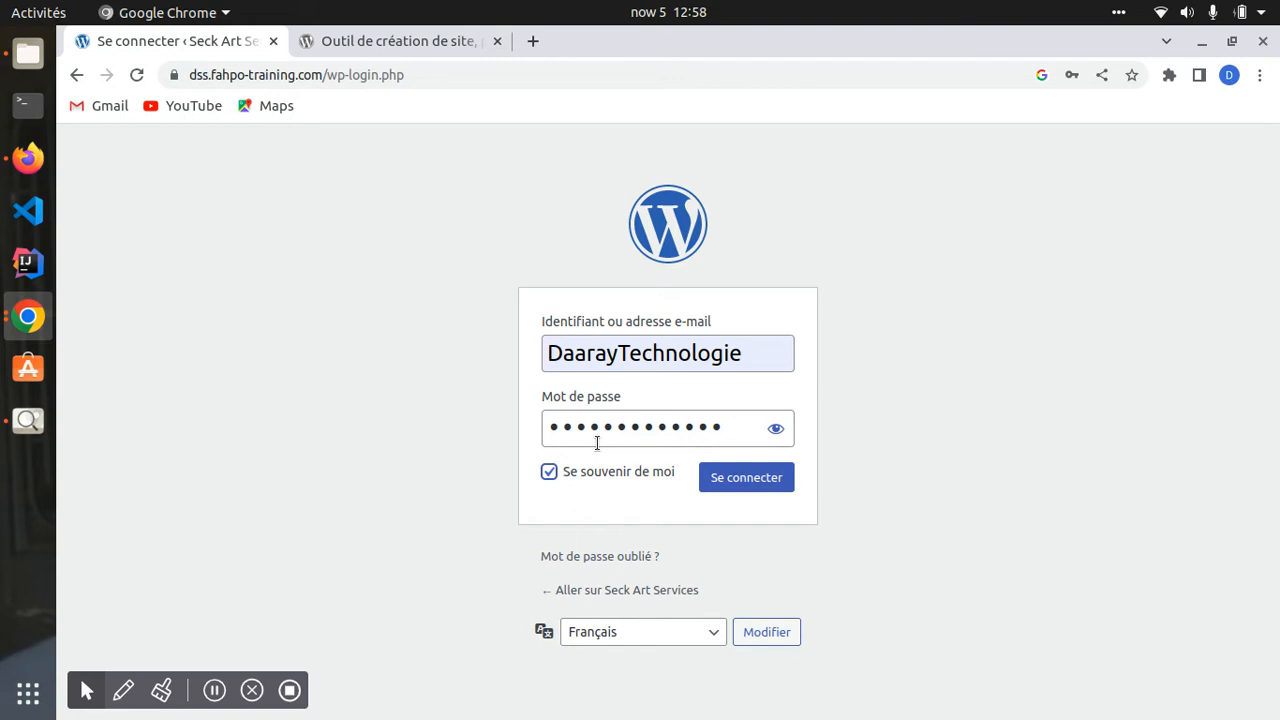
click(552, 472)
click(550, 474)
- Submit the username login, then pick the saved e-mail address after it is rejected
click(748, 484)
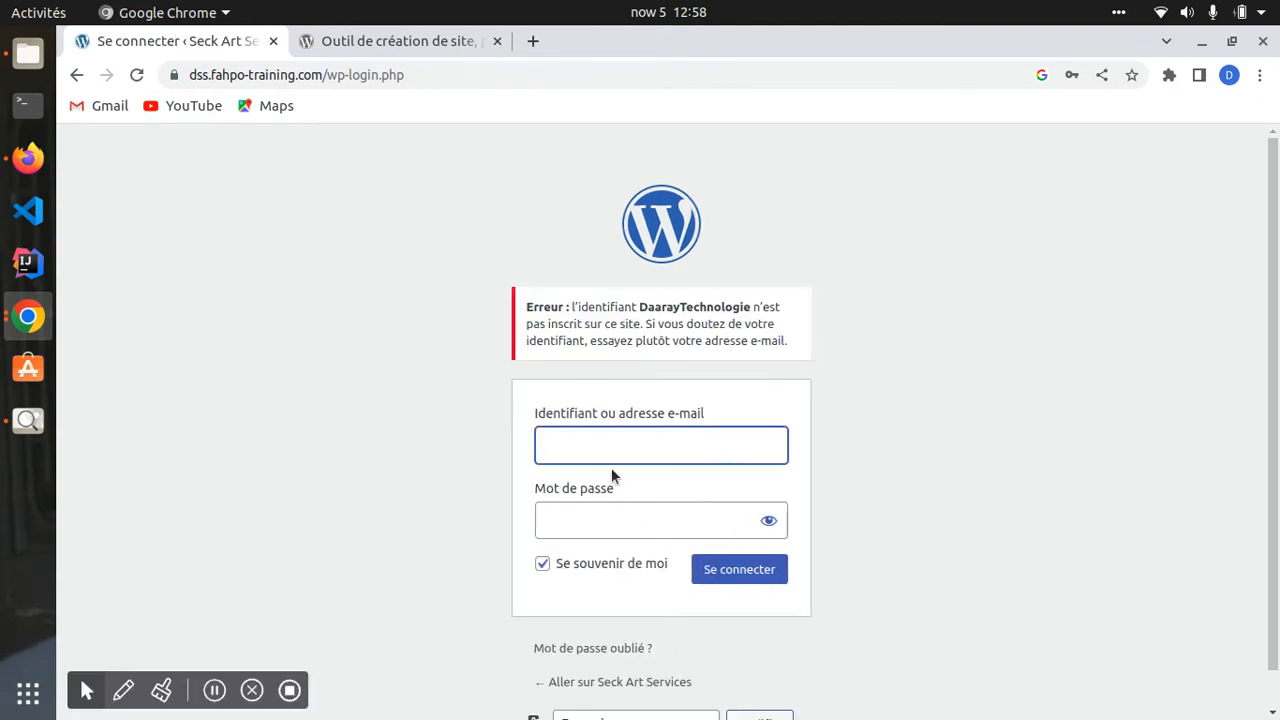
click(639, 448)
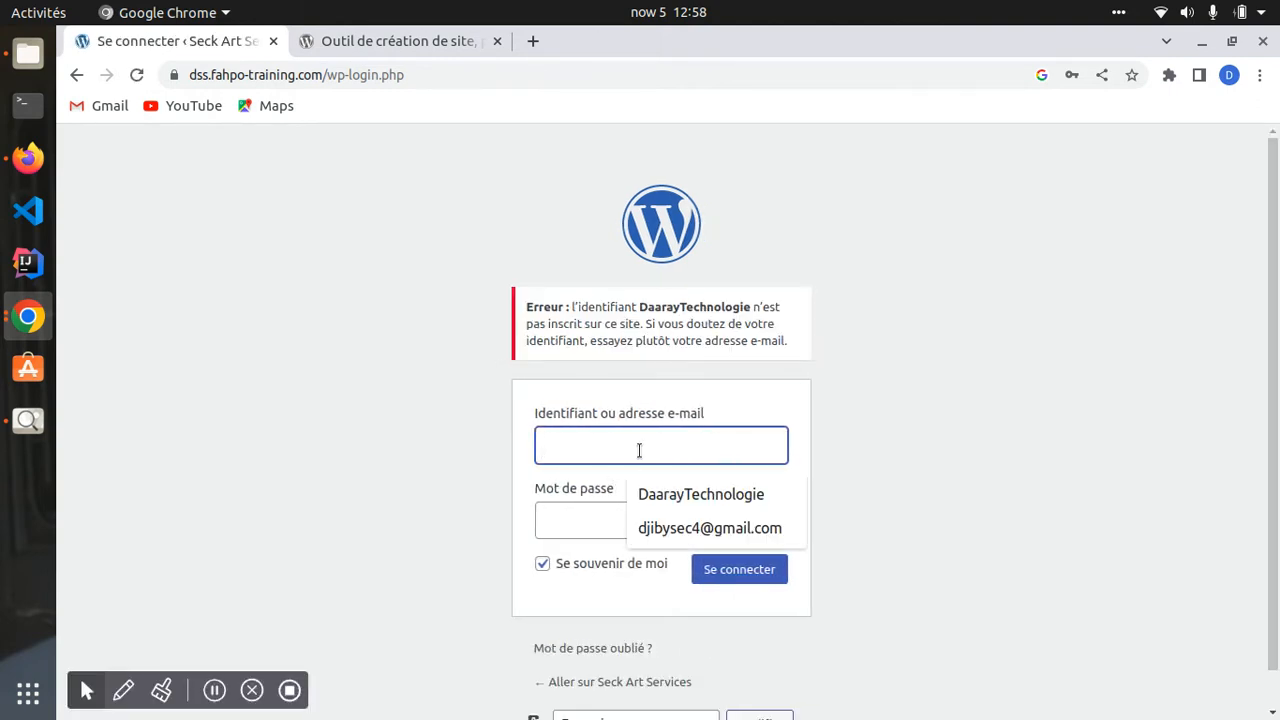
click(682, 528)
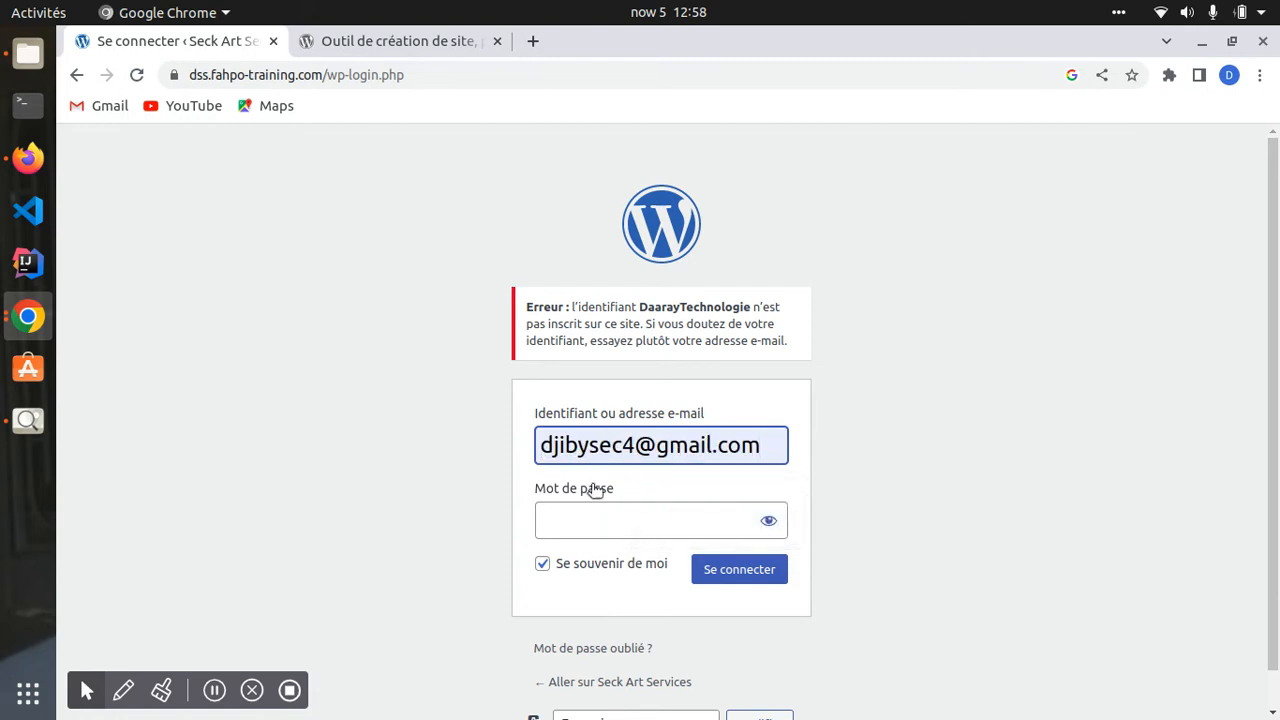
- Retype the account password and submit the form to reach the dashboard
click(603, 520)
text(••••••)
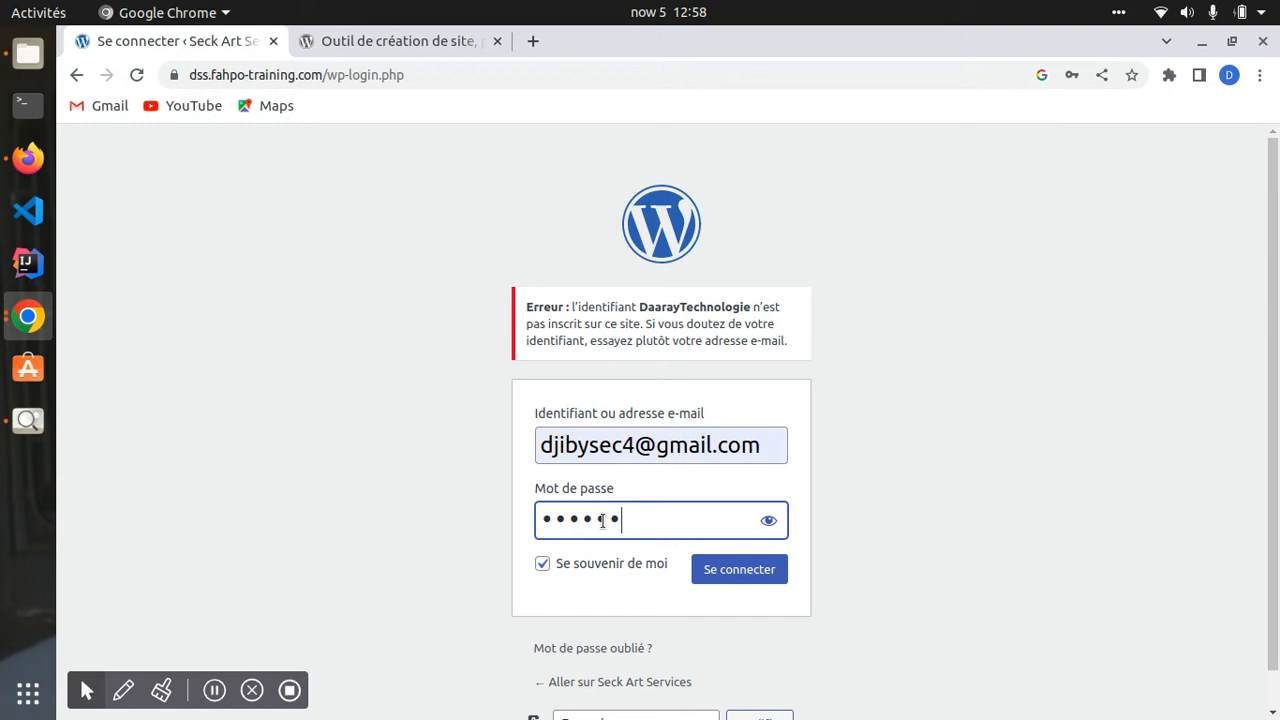
key(BackSpace)
key(BackSpace)
key(BackSpace)
key(BackSpace)
key(BackSpace)
key(BackSpace)
text(•••••)
key(BackSpace)
key(BackSpace)
key(BackSpace)
key(BackSpace)
key(BackSpace)
text(•••••••••••••)
key(Return)
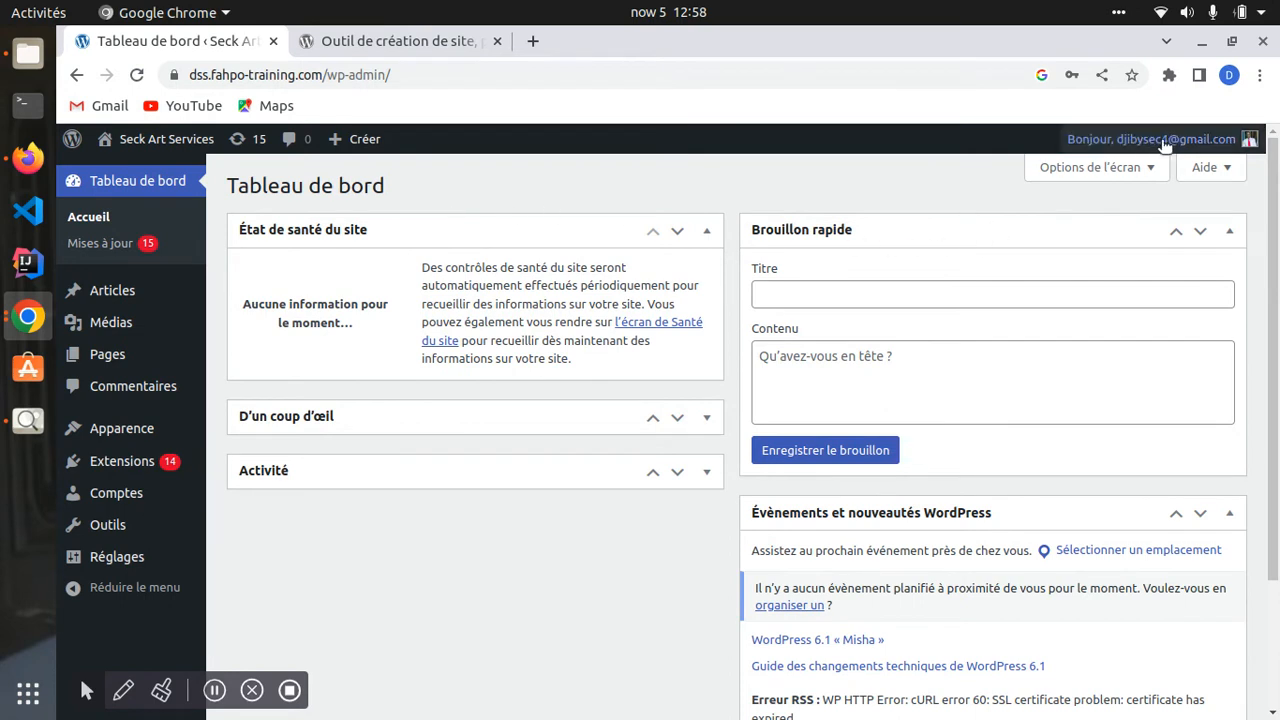
- Fold État de santé du site, Brouillon rapide and Évènements et nouveautés WordPress down to their title bars
mouse_move(1180, 140)
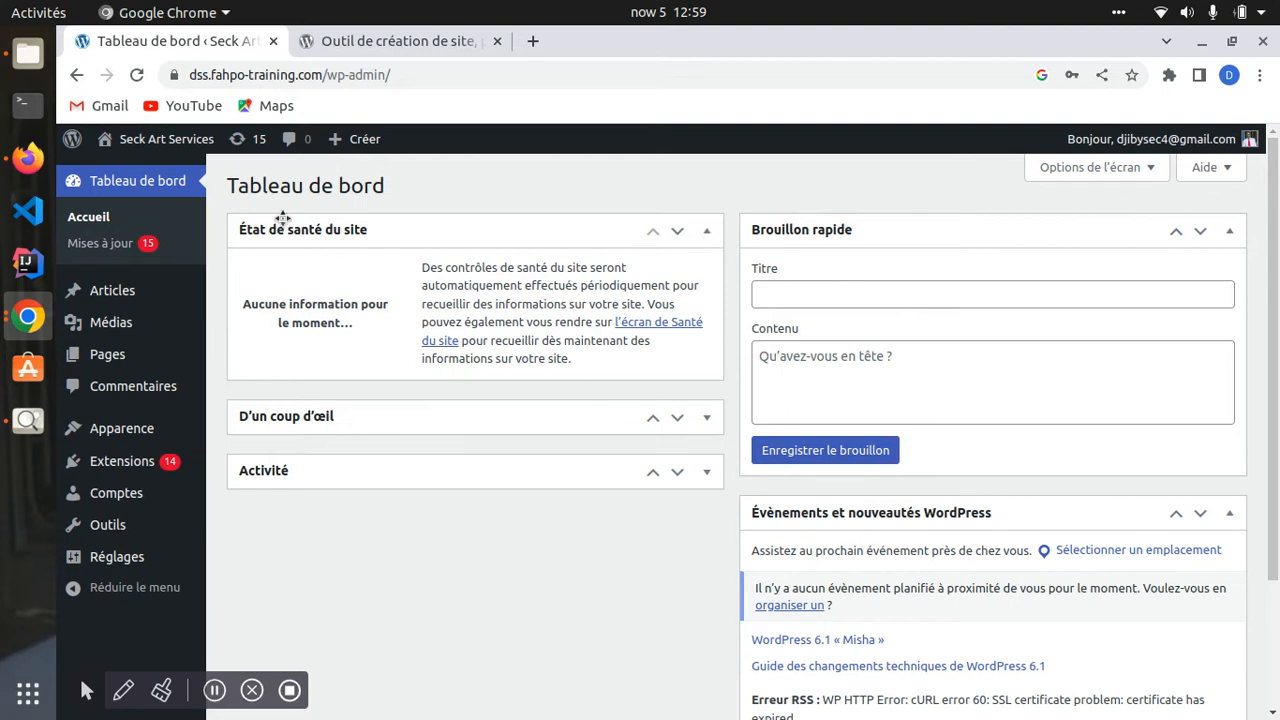
scroll(839, 550, down, 3)
scroll(463, 520, up, 3)
click(709, 232)
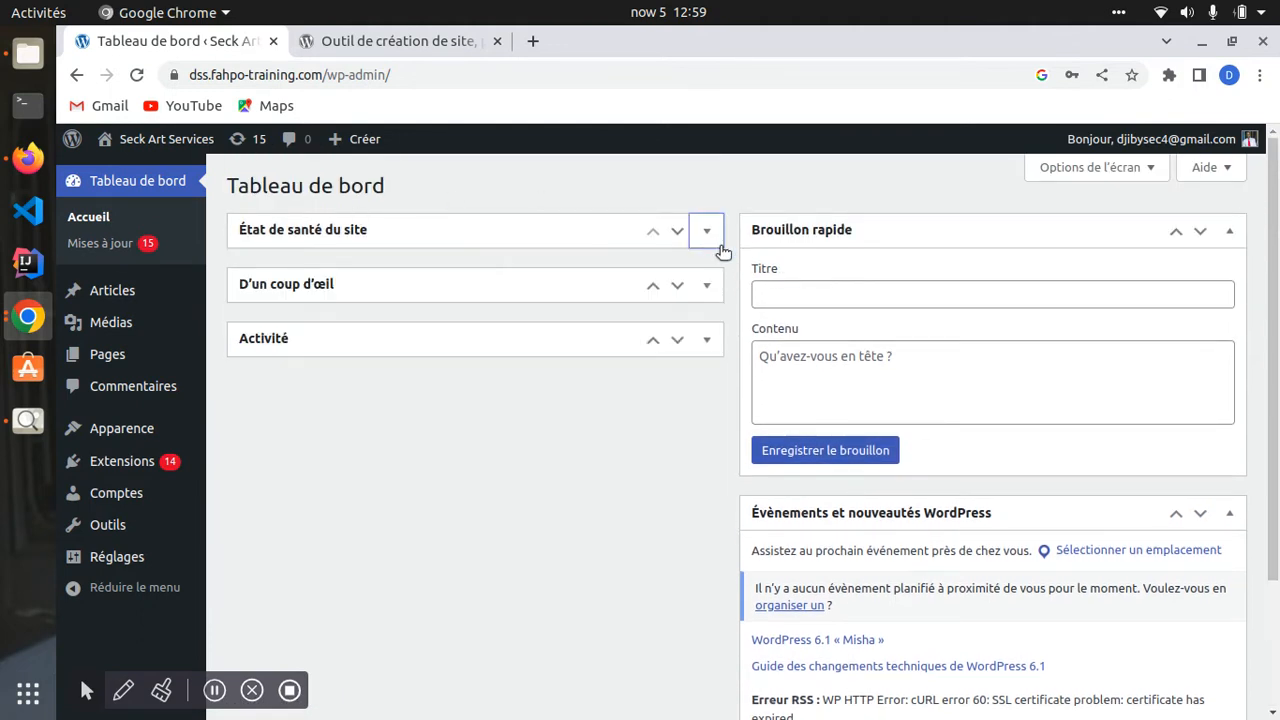
click(1231, 234)
click(1244, 288)
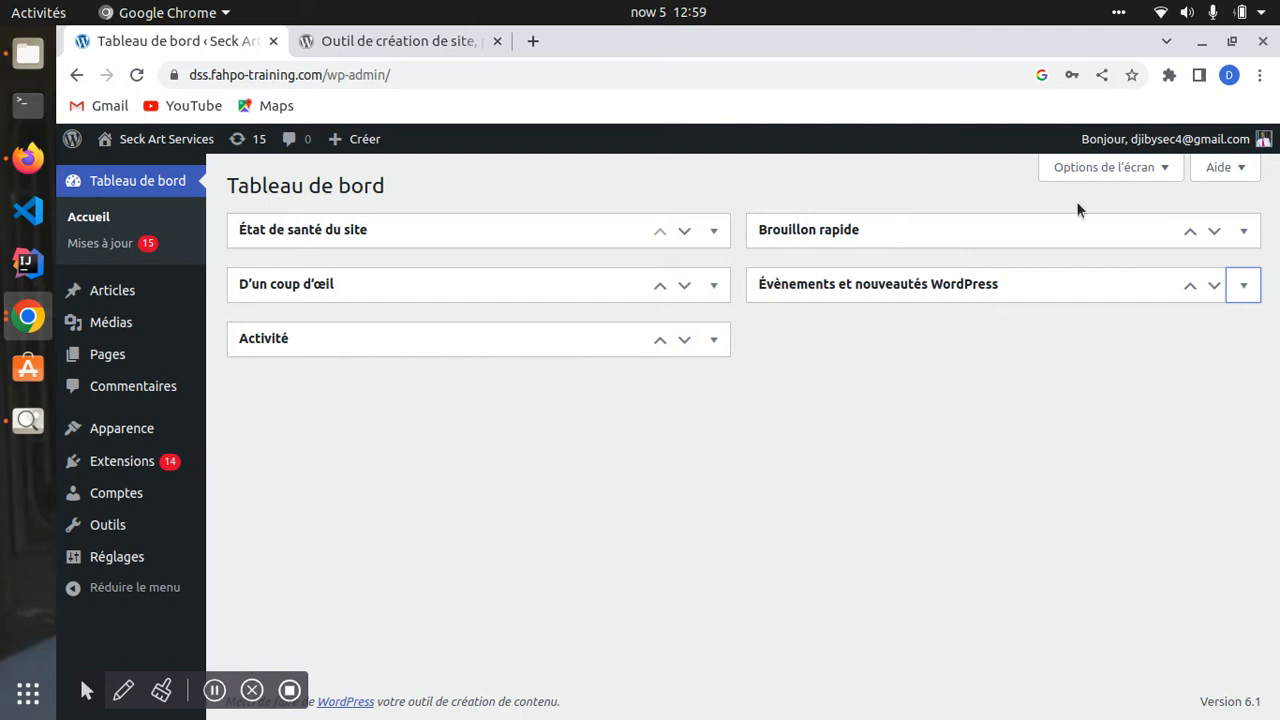
- In Options de l'écran, uncheck D'un coup d'œil, Activité, Brouillon rapide and Évènements et nouveautés WordPress
click(1135, 167)
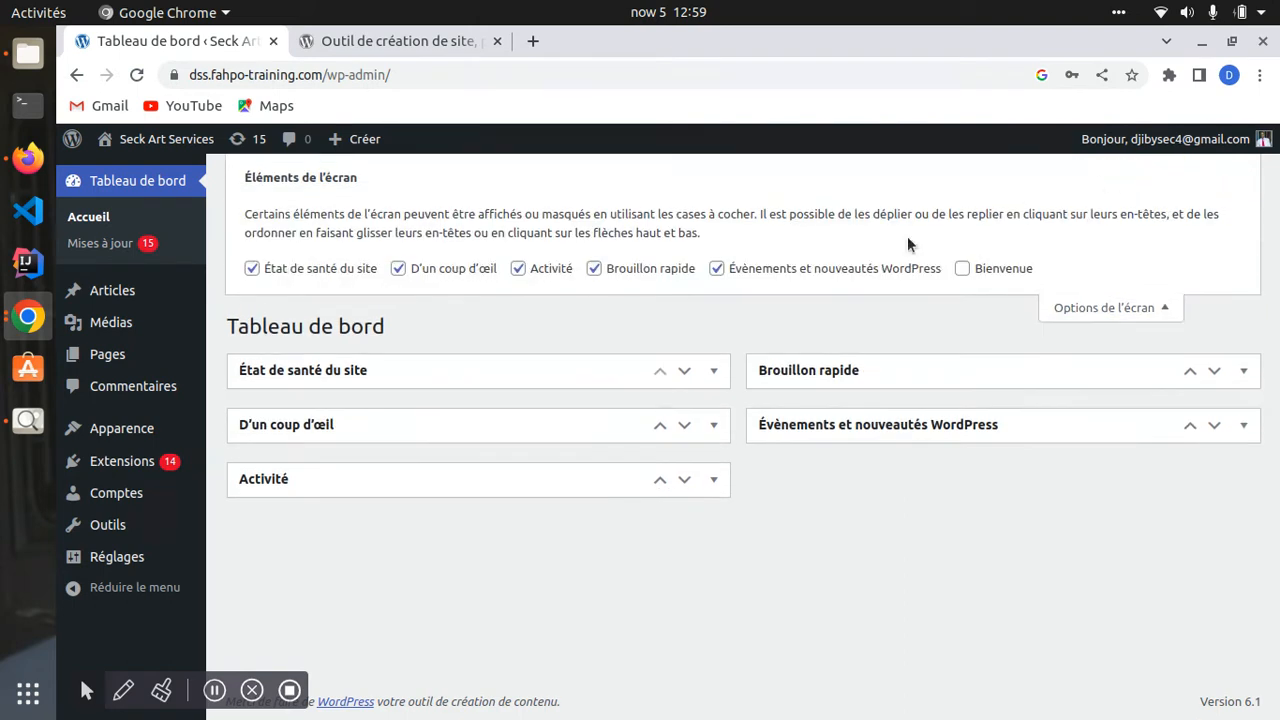
click(398, 269)
click(518, 269)
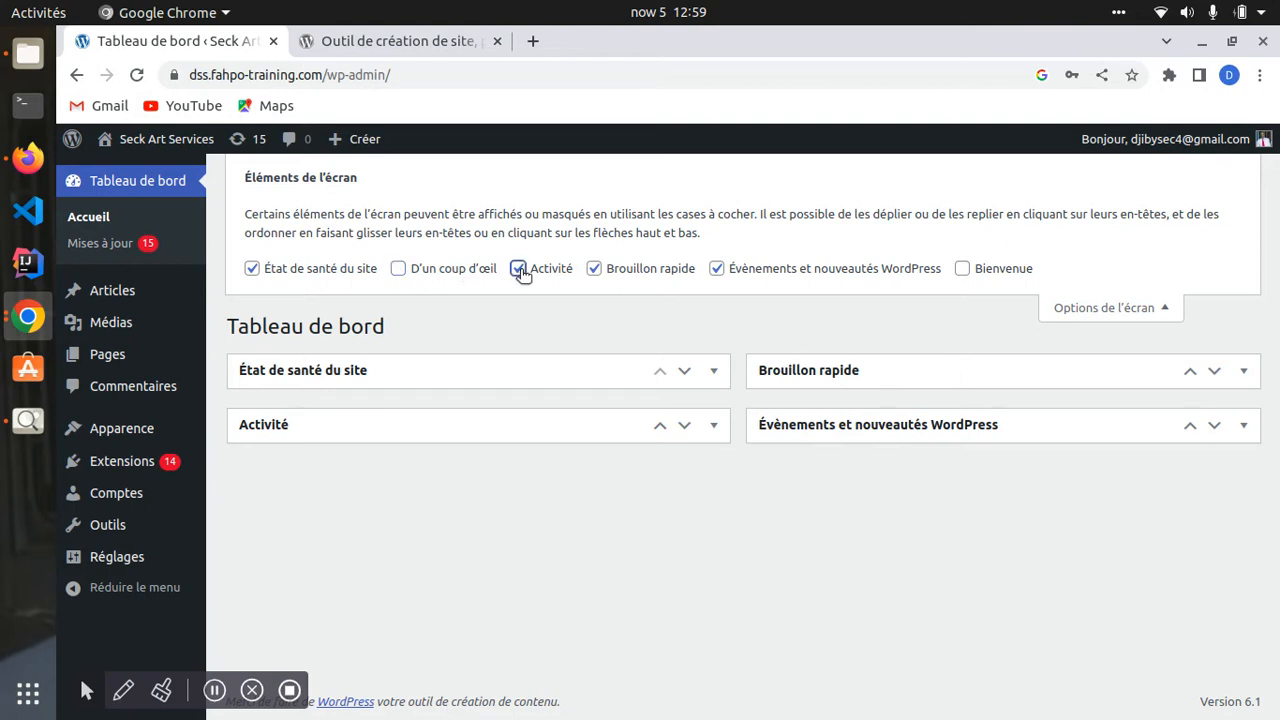
click(594, 269)
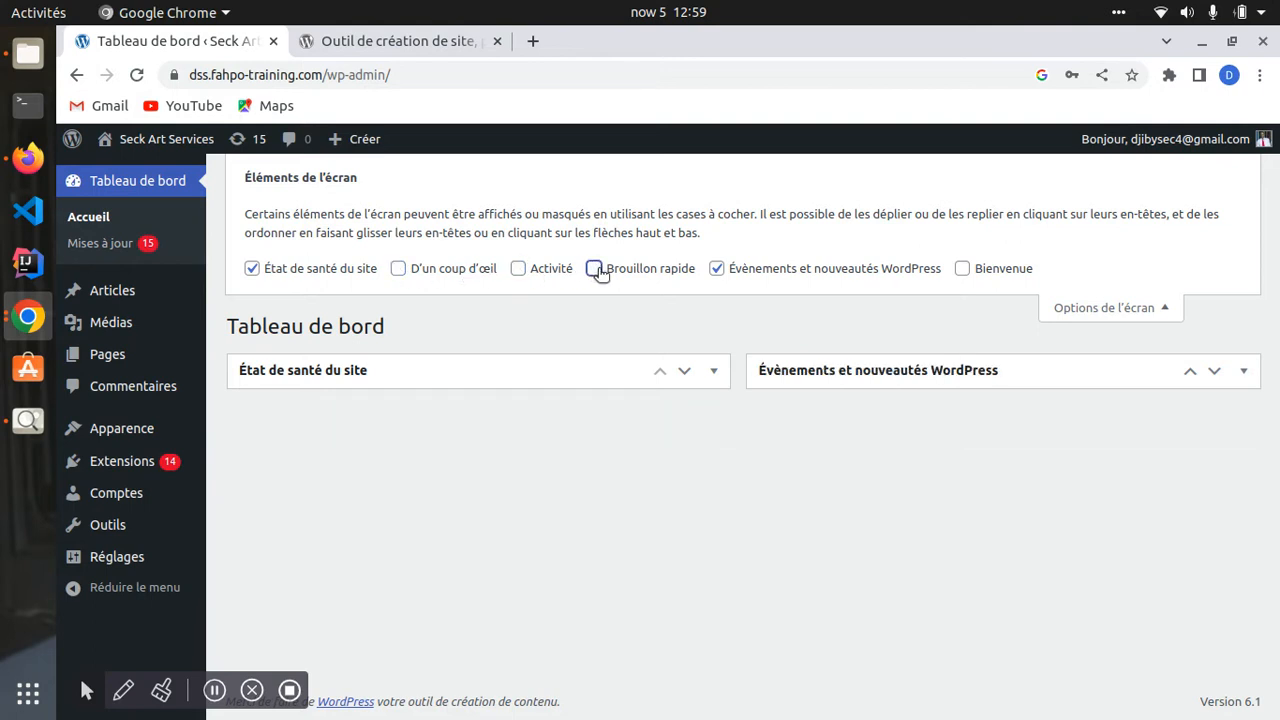
click(716, 269)
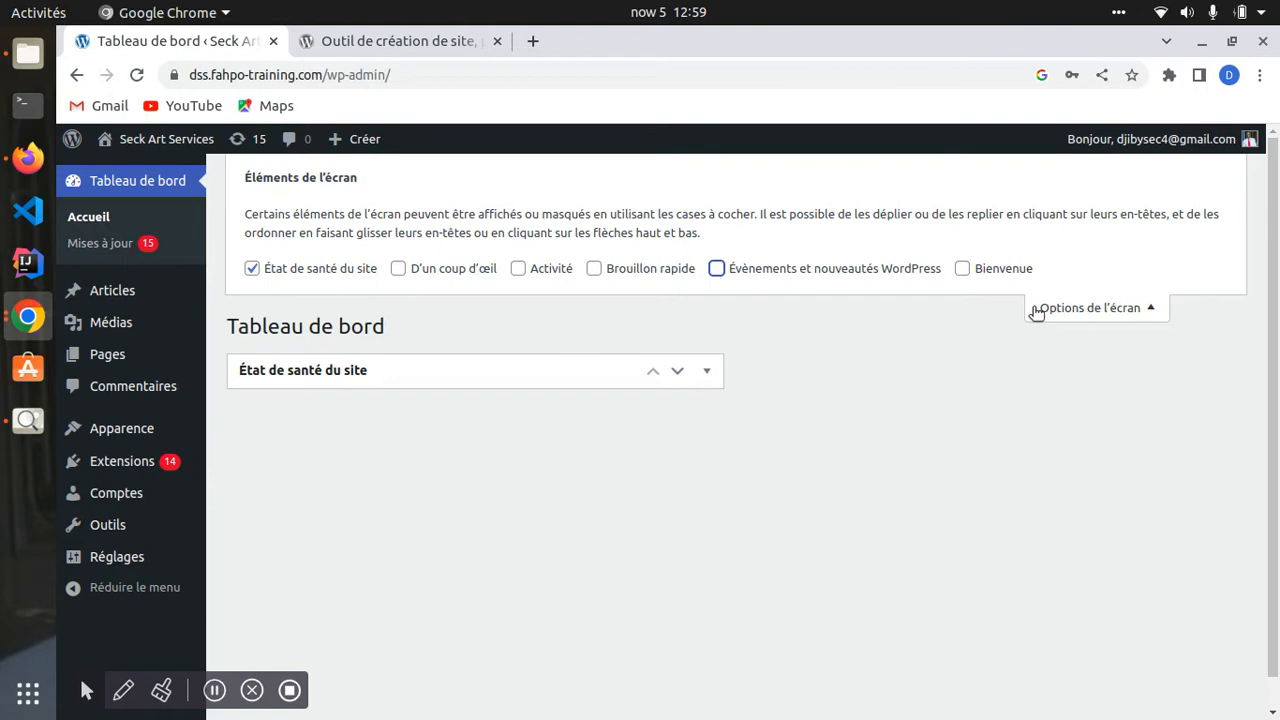
click(1071, 318)
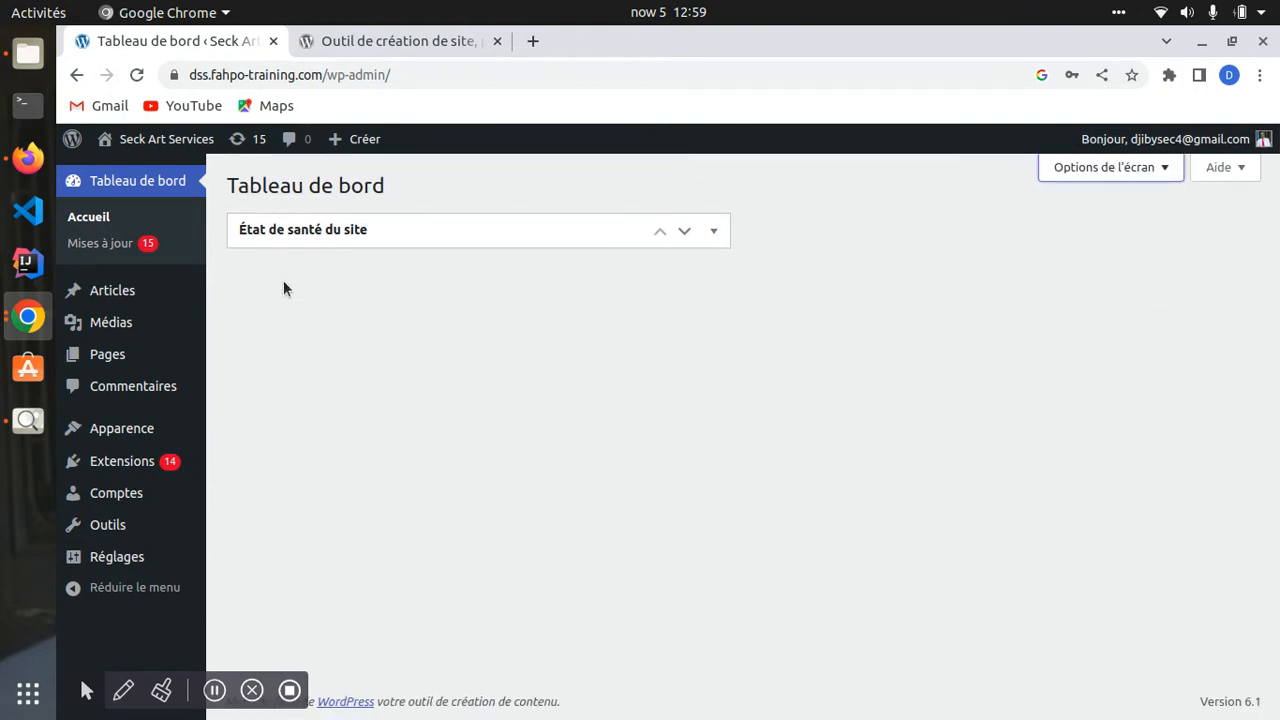
- Expand État de santé du site, select its explanation text, then leave the box collapsed
click(713, 232)
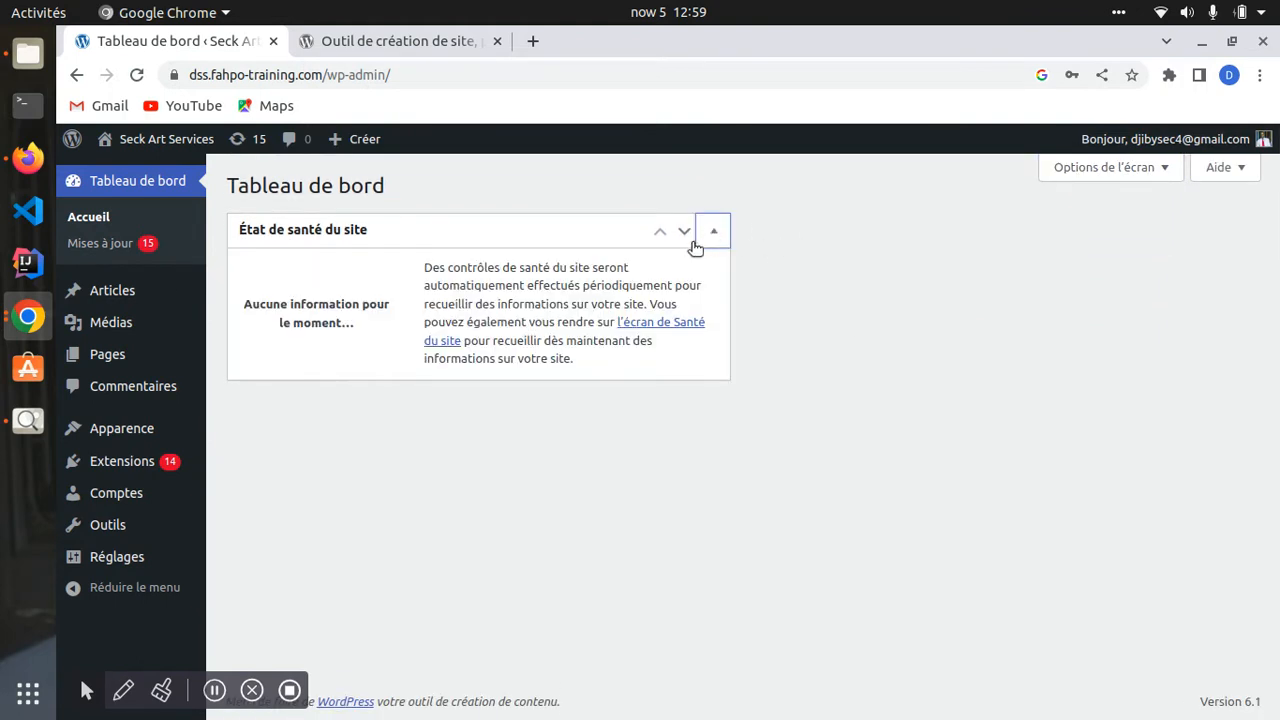
drag(406, 262, 581, 361)
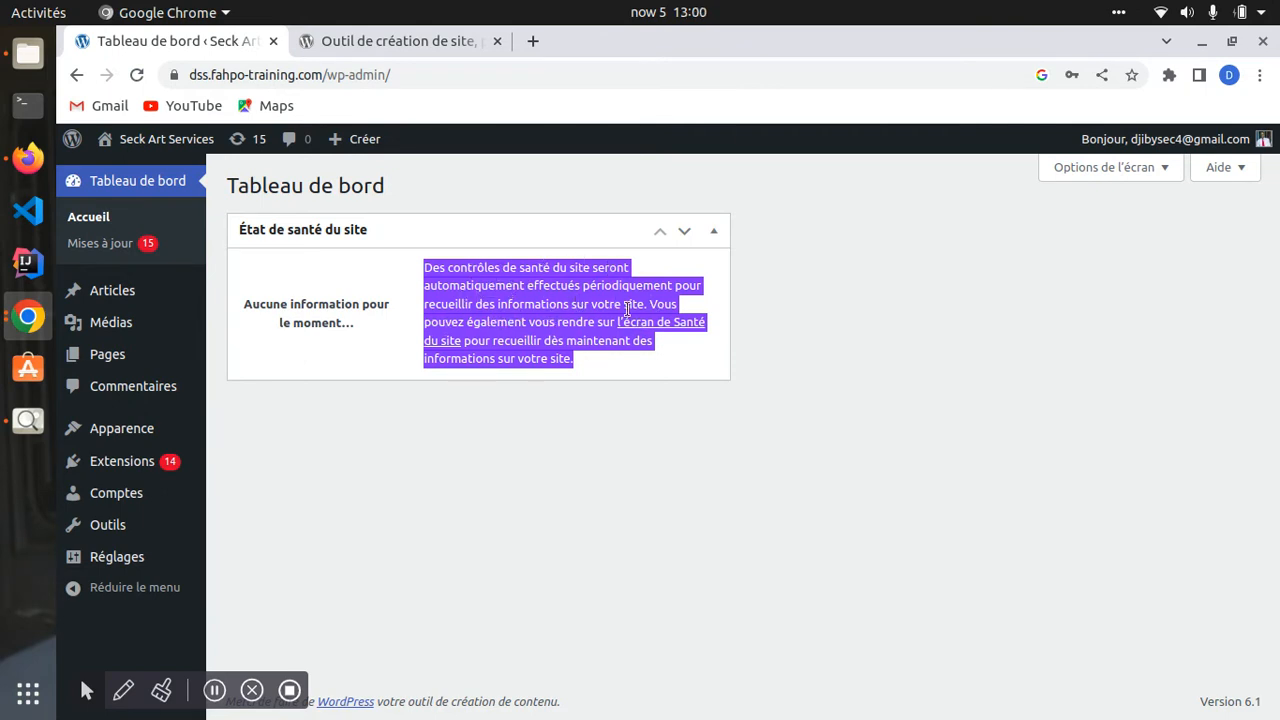
drag(611, 358, 508, 356)
click(710, 236)
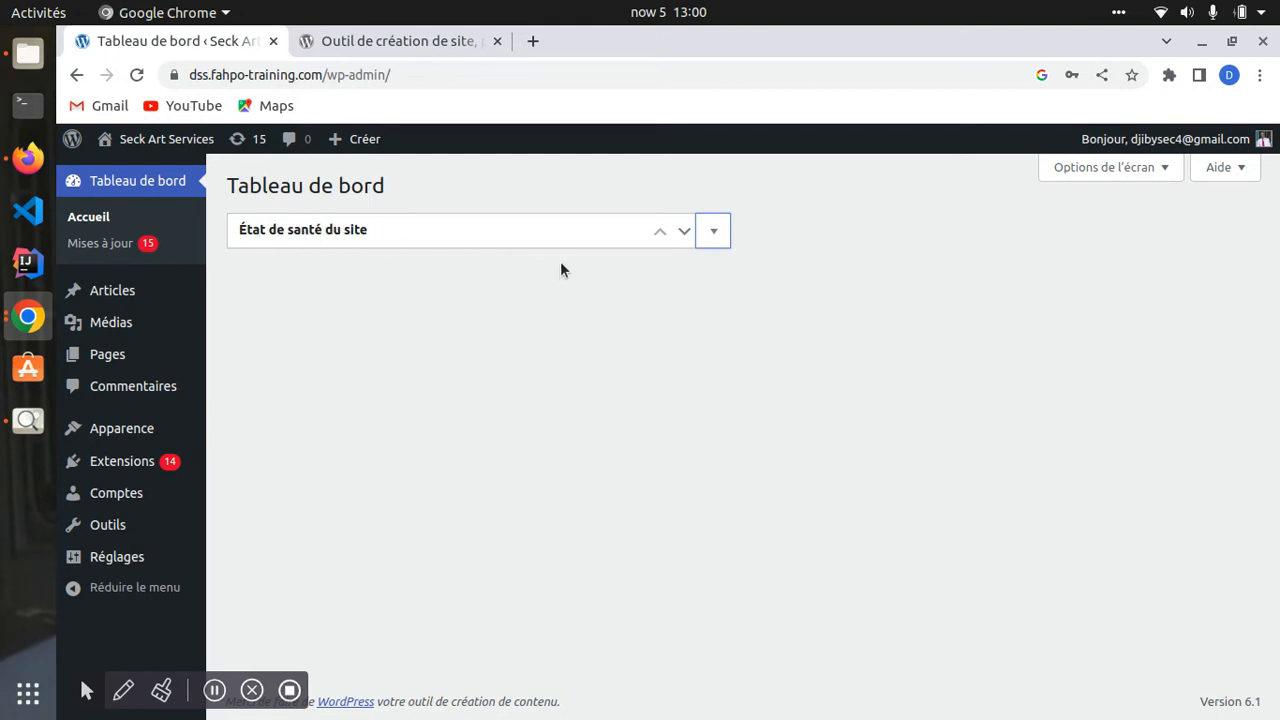
click(706, 236)
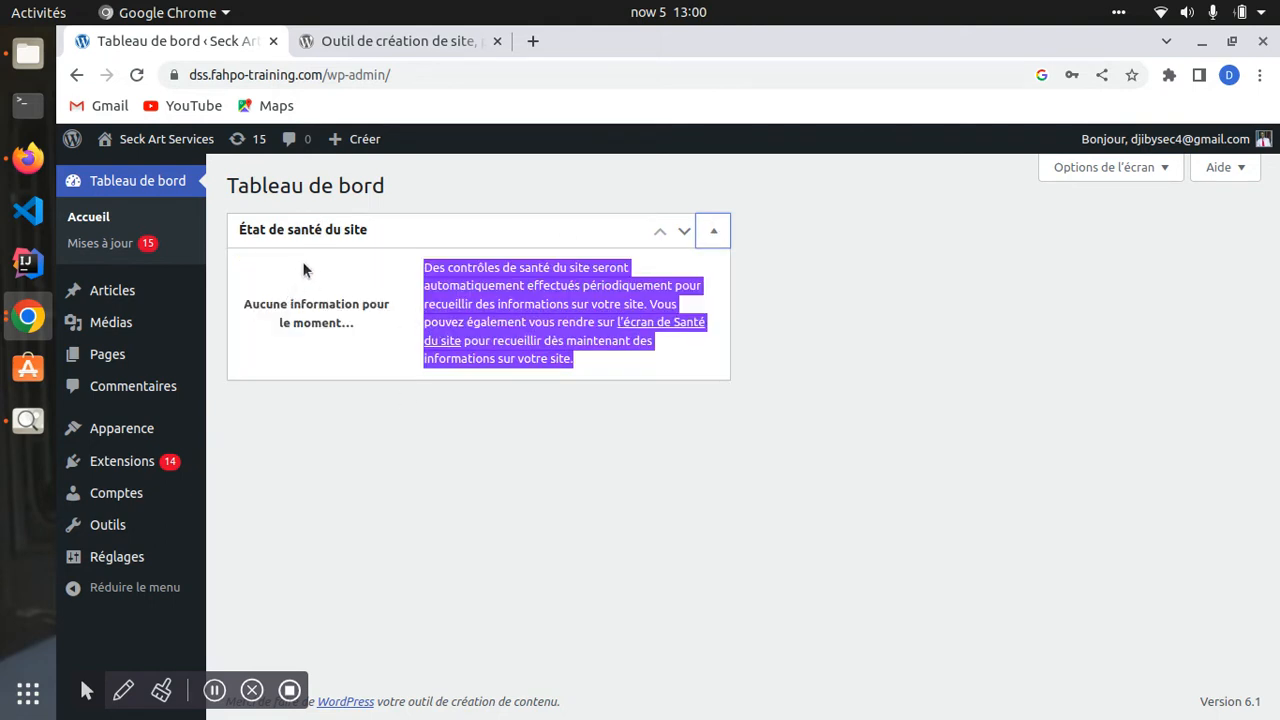
click(720, 234)
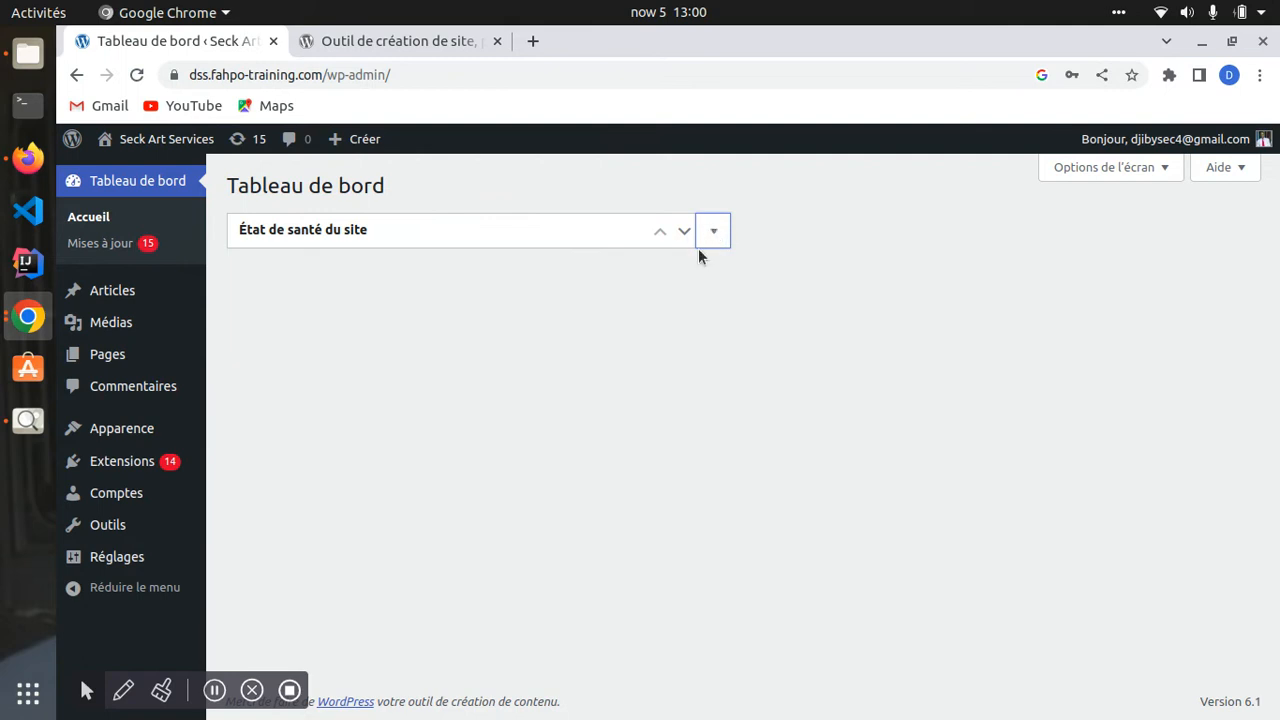
click(1236, 167)
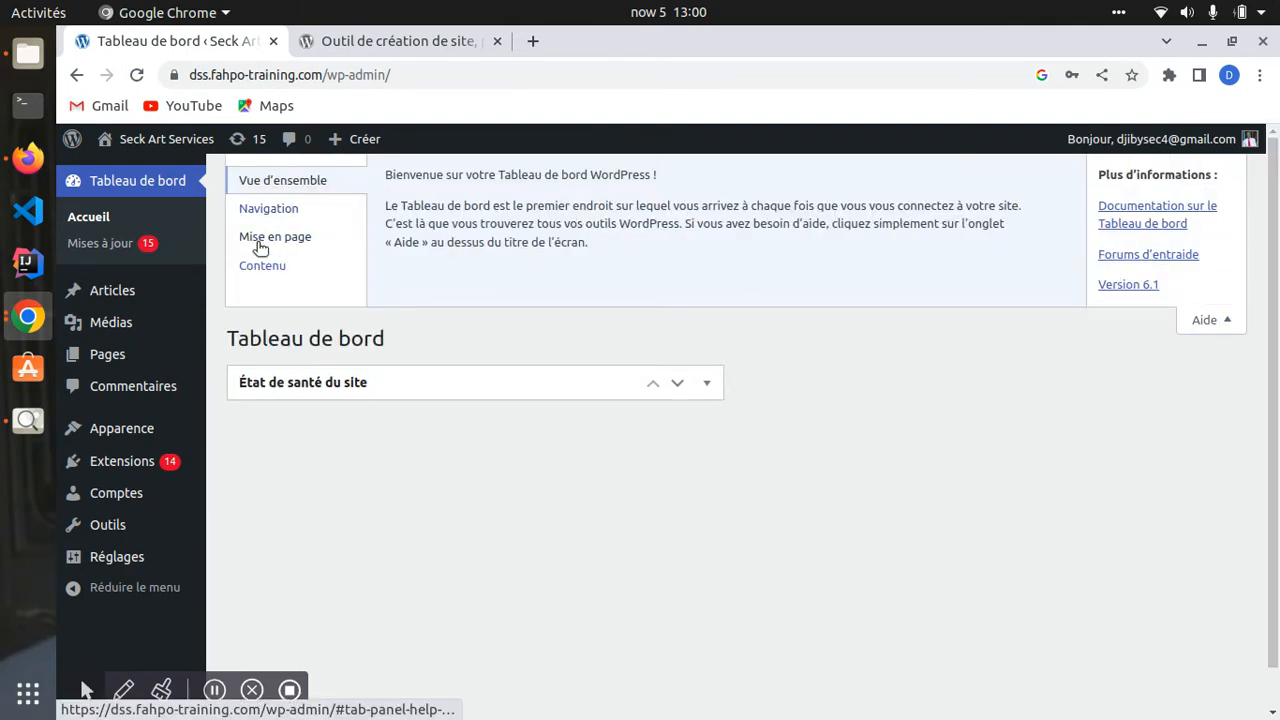
click(1228, 320)
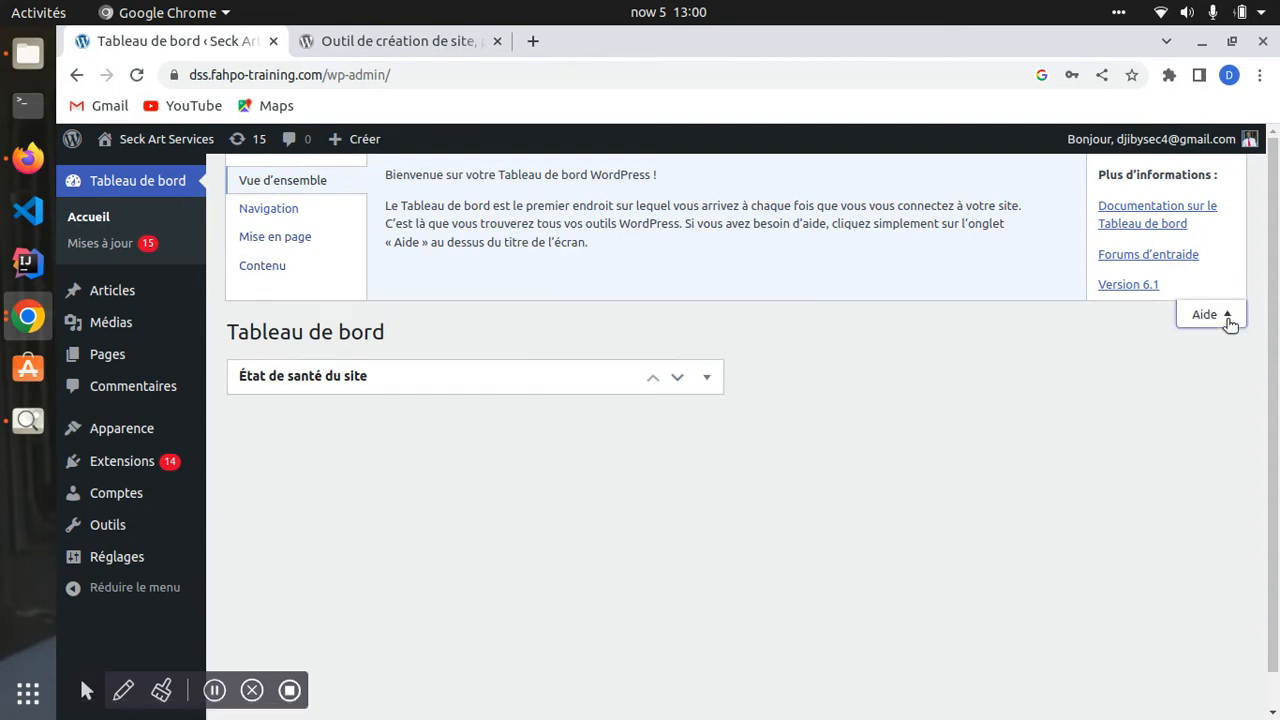
click(1207, 167)
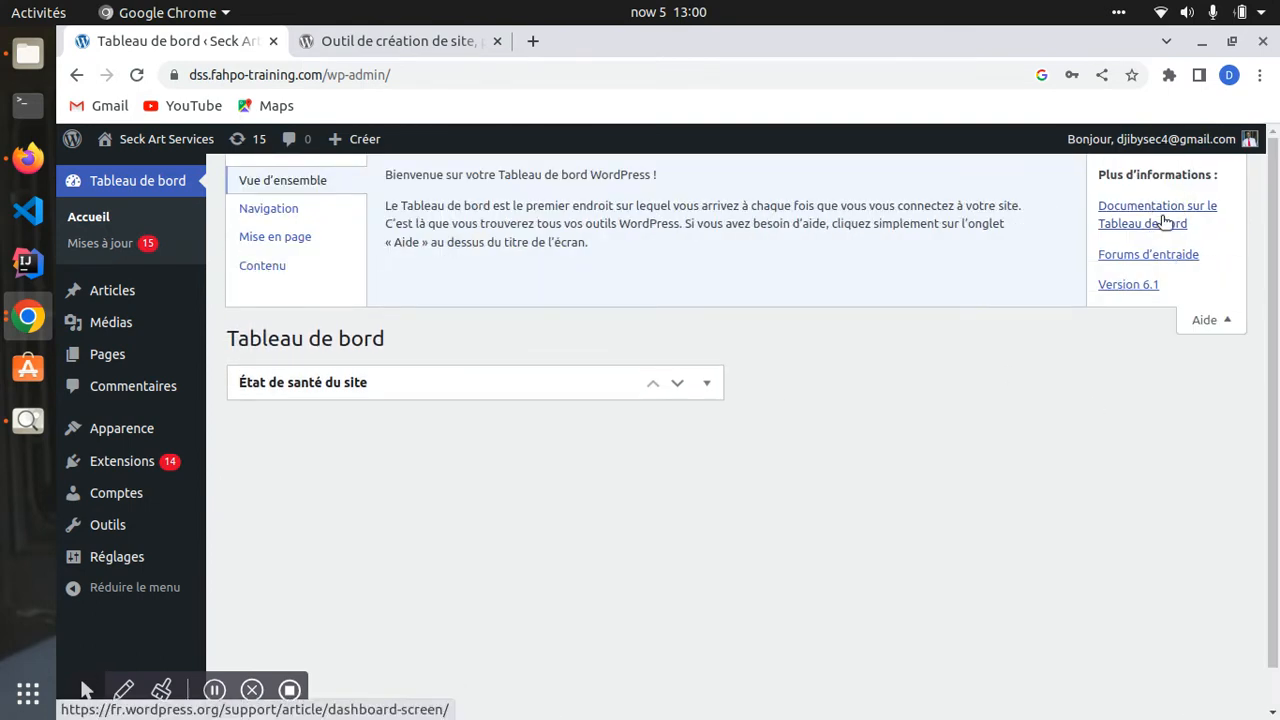
click(1218, 319)
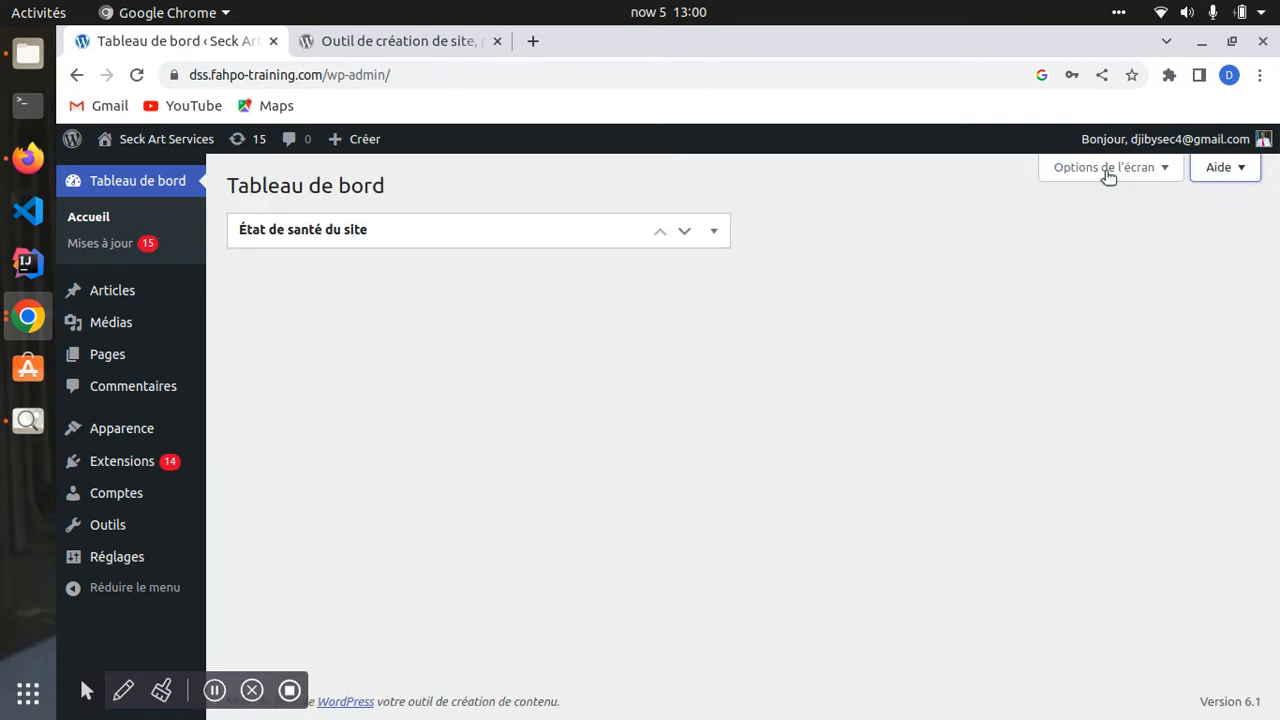
click(1220, 172)
drag(494, 205, 632, 265)
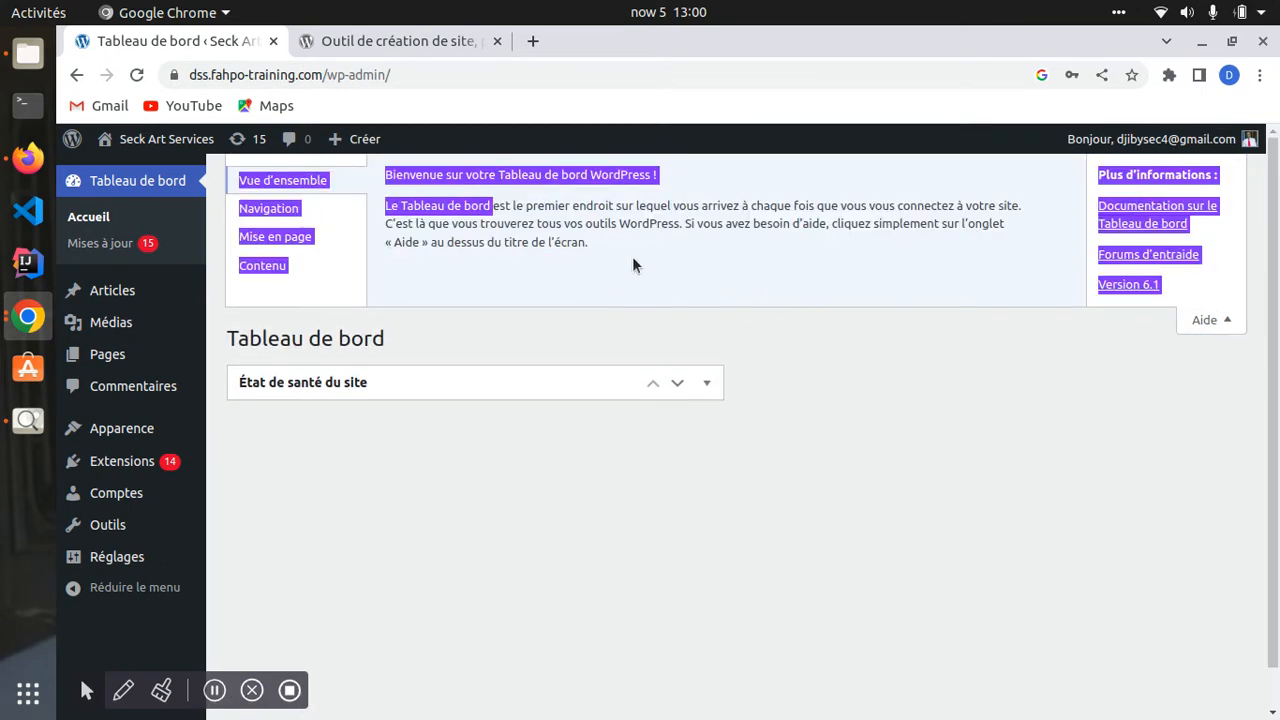
click(1220, 319)
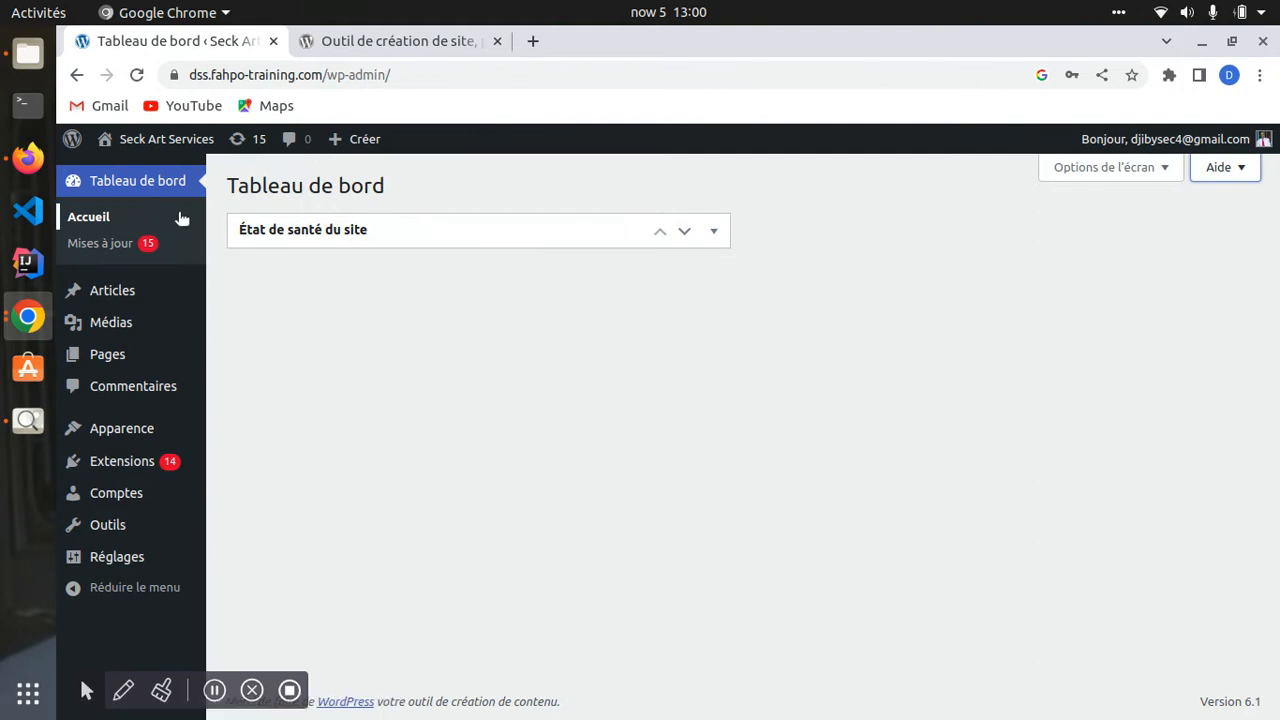
click(90, 227)
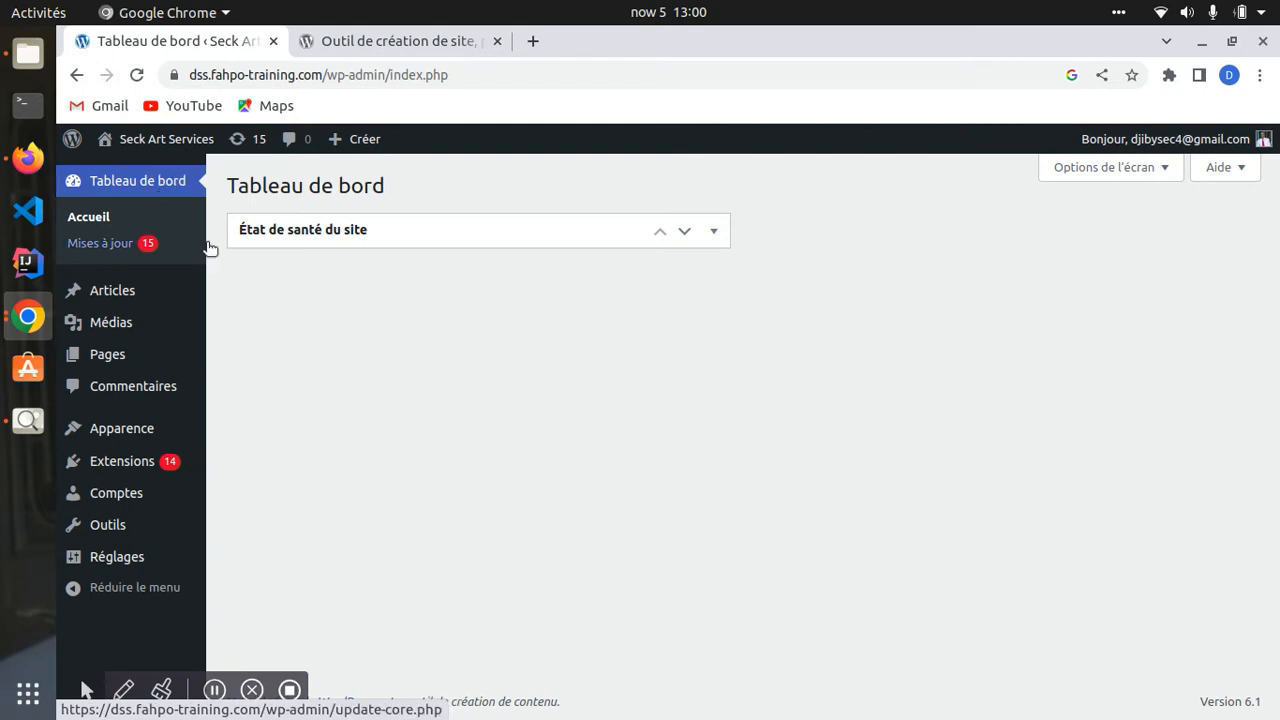
click(74, 220)
click(135, 186)
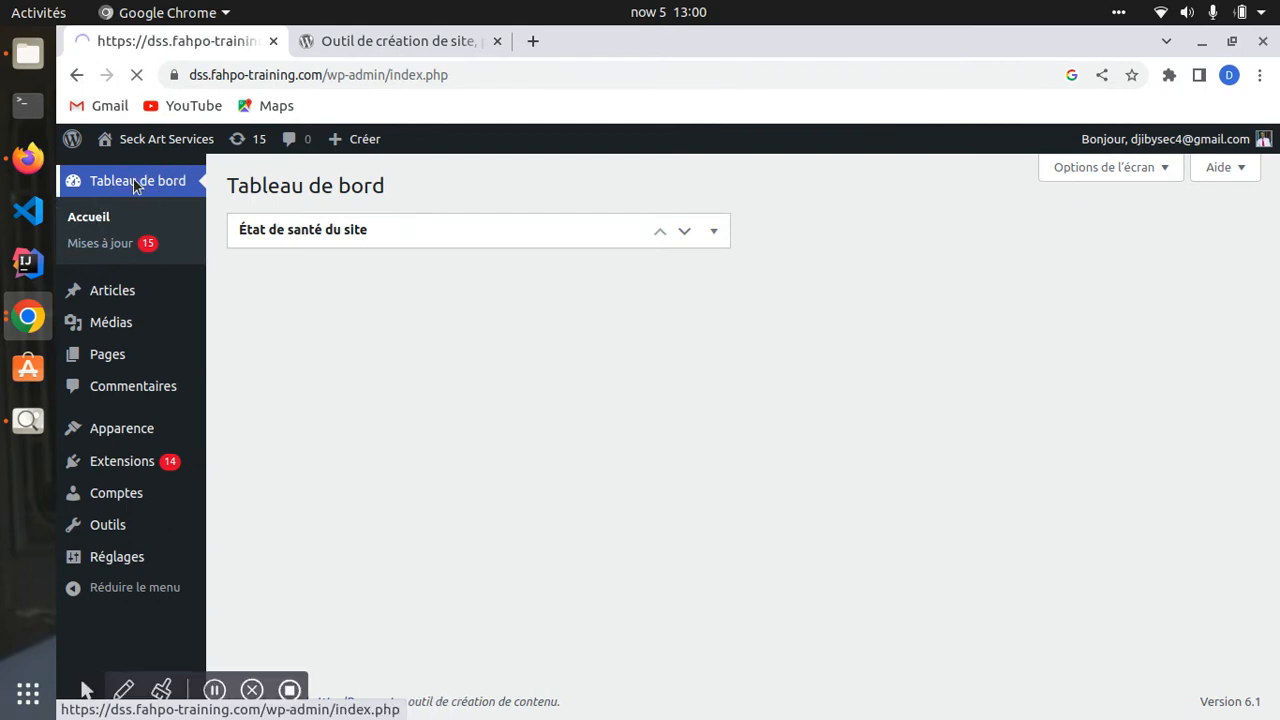
click(100, 219)
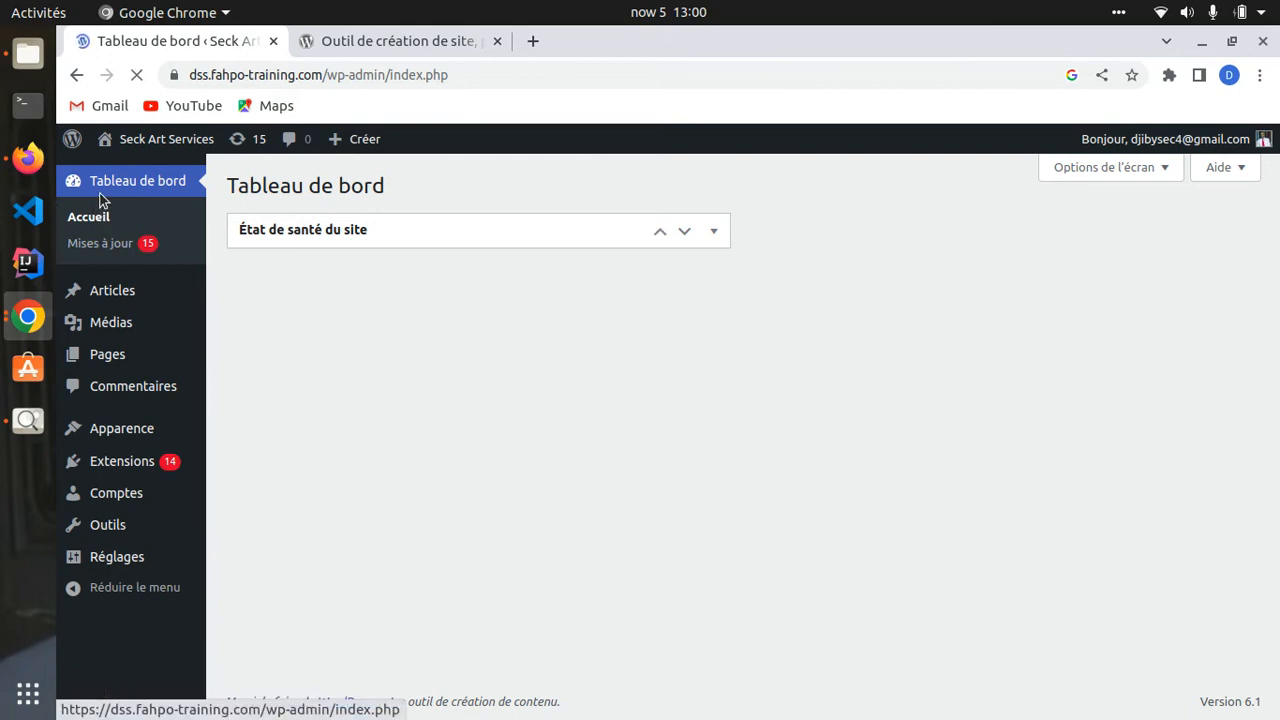
mouse_move(135, 155)
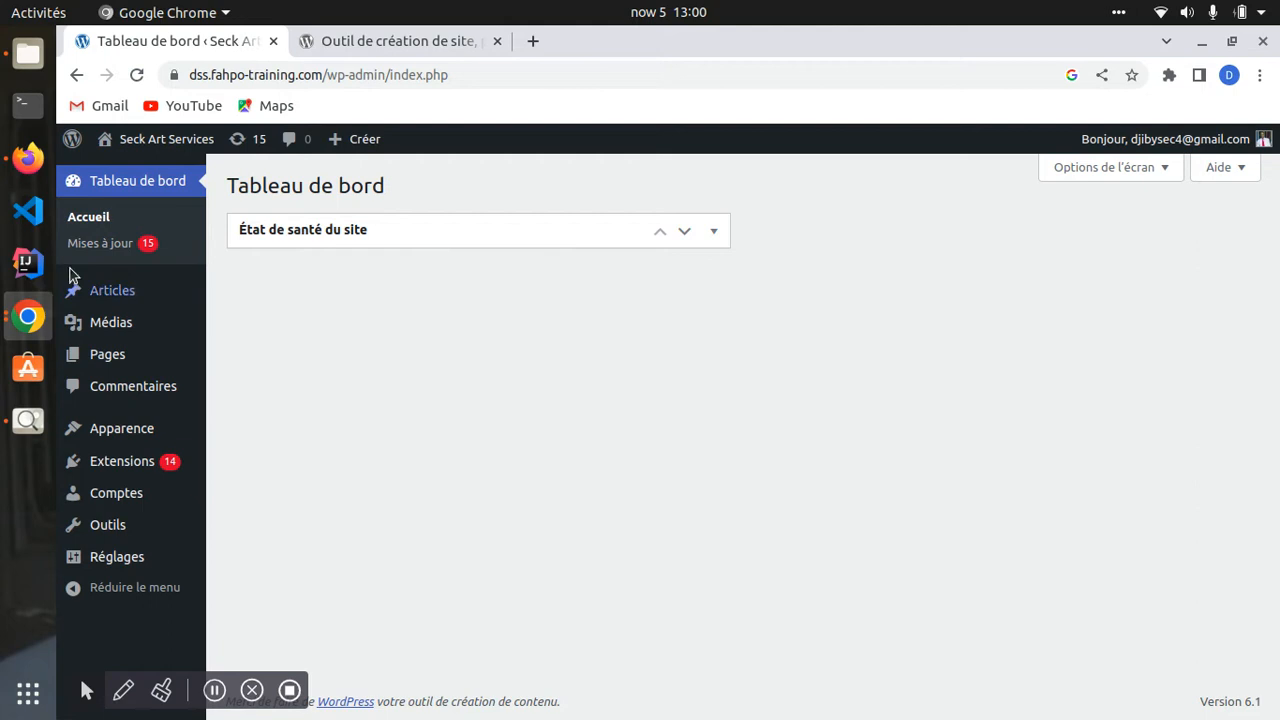
drag(389, 74, 471, 80)
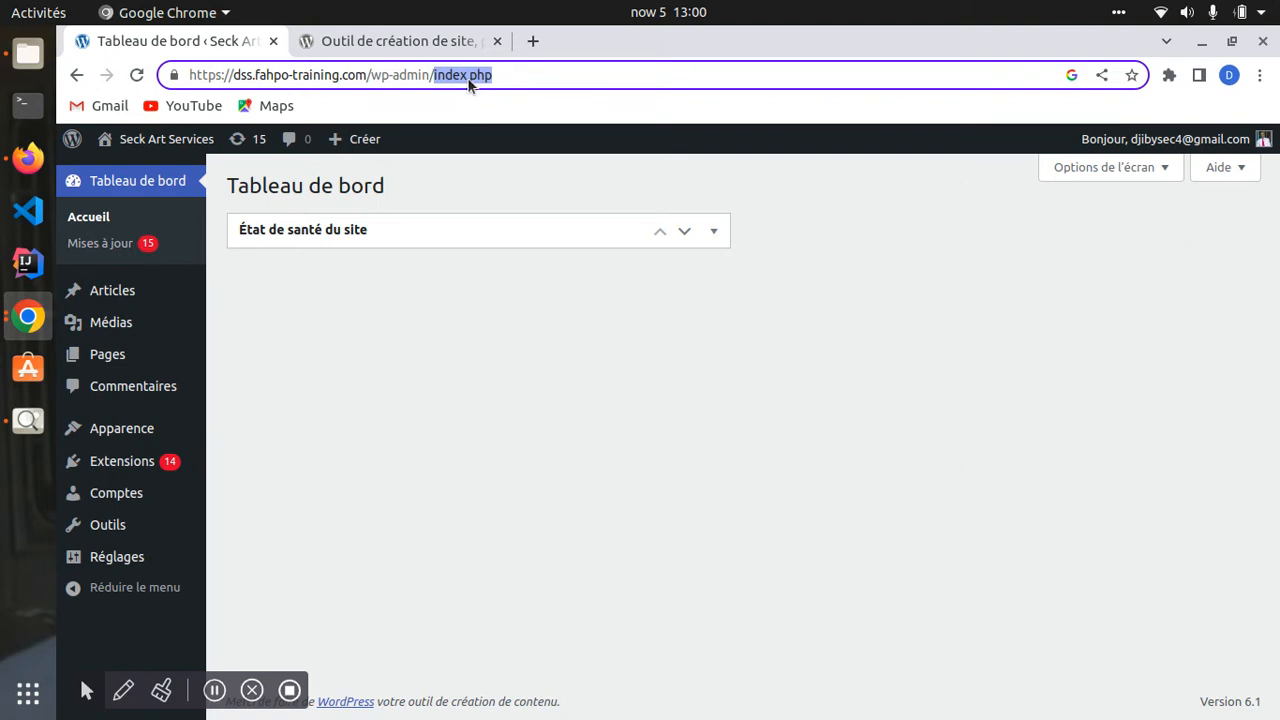
drag(466, 74, 518, 72)
- On the Mises à jour page, note current version 6.1 and the Extensions (14) and Thèmes (1) headings
click(110, 243)
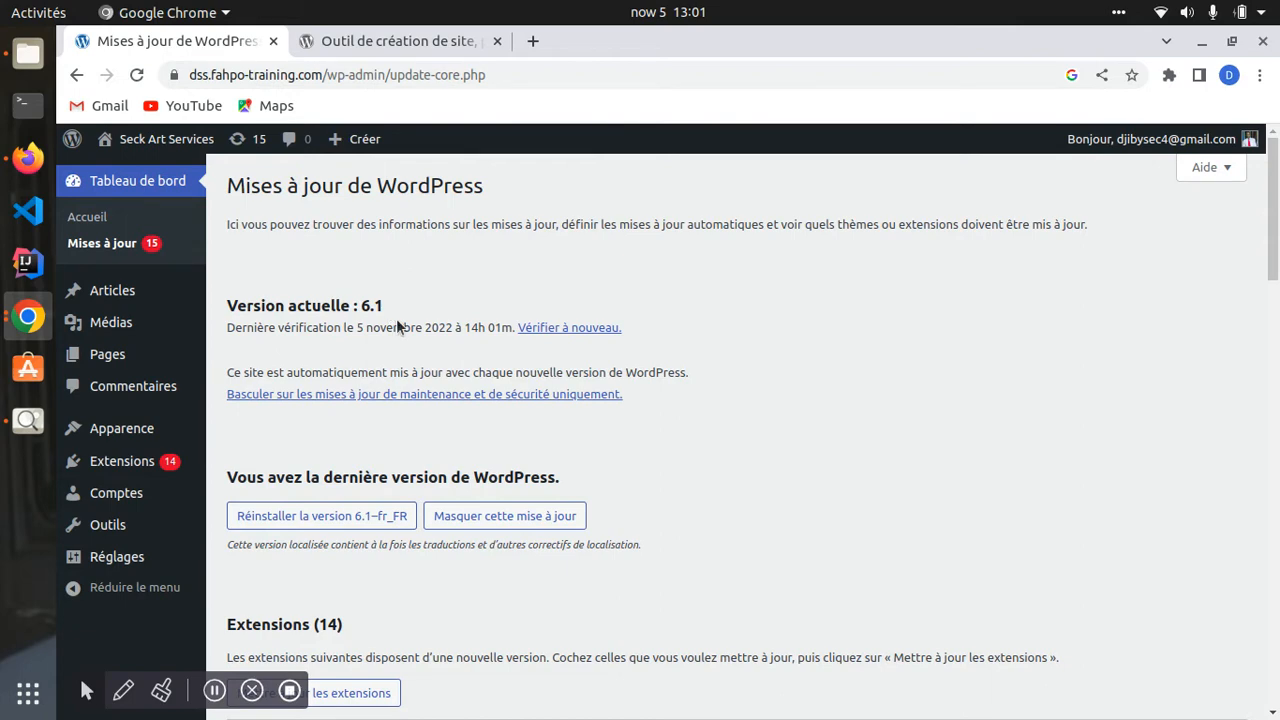
scroll(410, 328, down, 5)
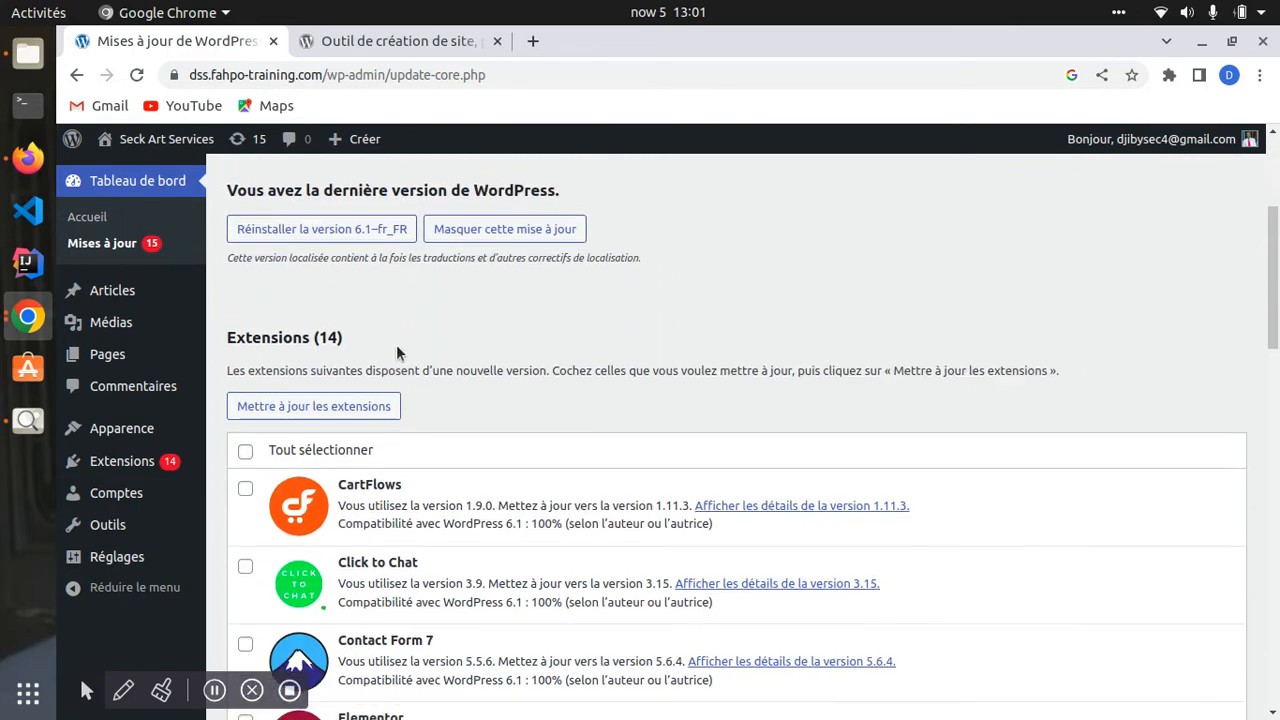
scroll(315, 345, down, 10)
scroll(315, 350, up, 12)
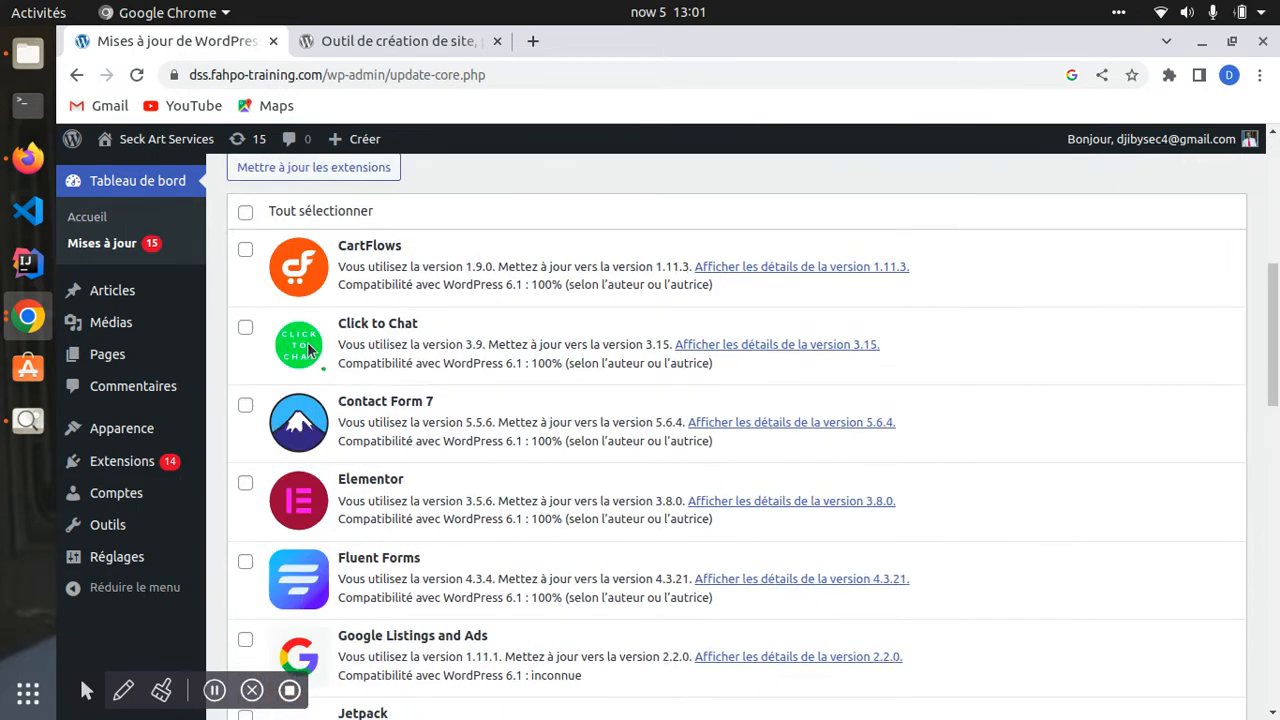
scroll(310, 356, up, 1)
drag(239, 474, 391, 480)
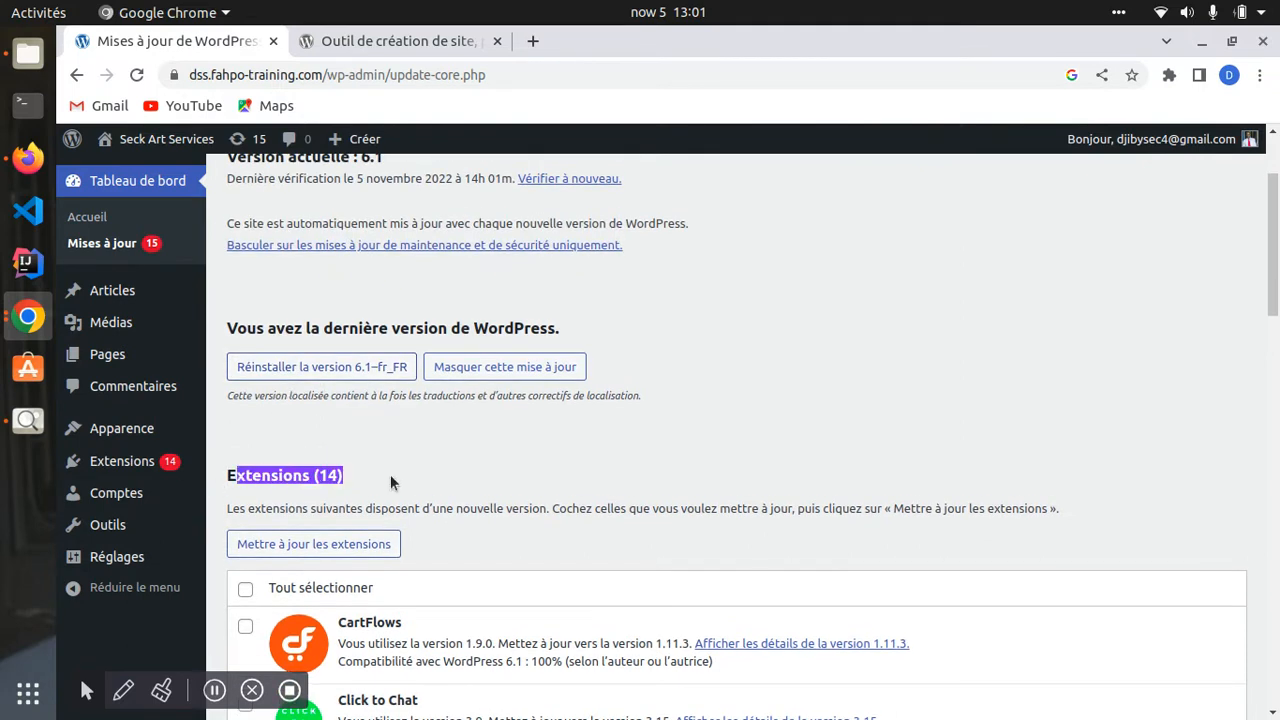
scroll(391, 480, down, 12)
scroll(338, 428, down, 15)
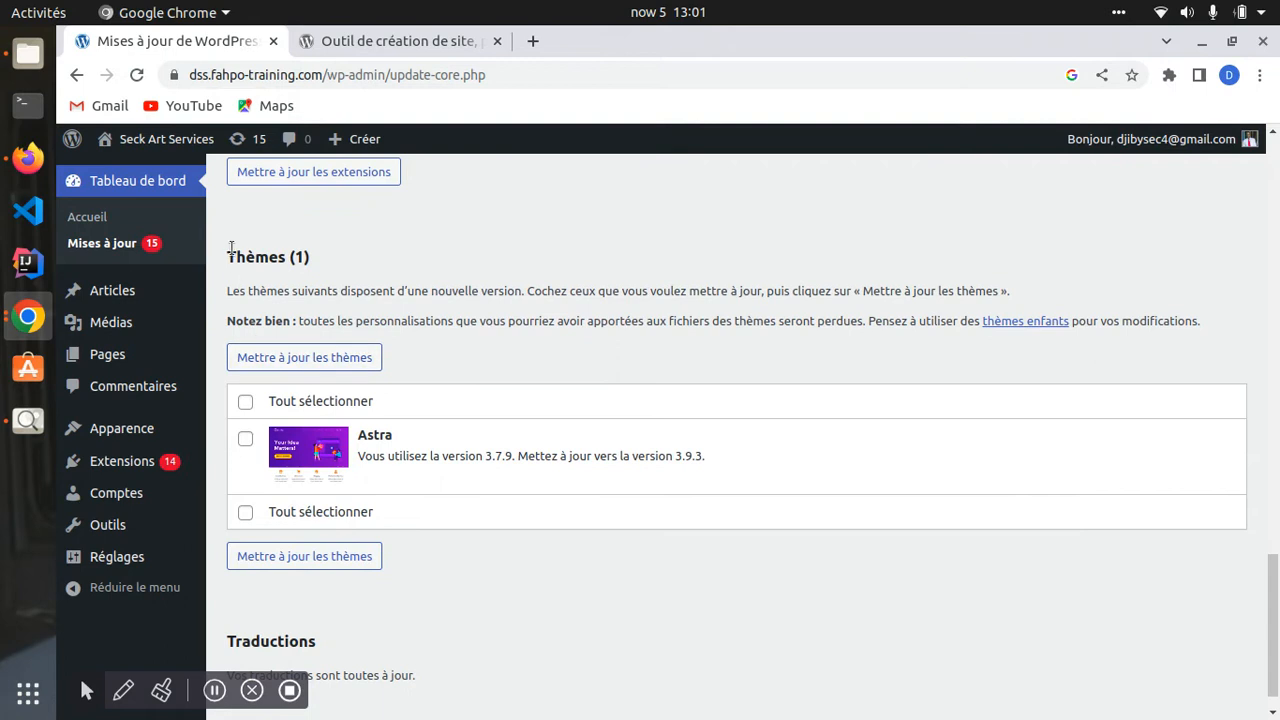
drag(231, 248, 322, 258)
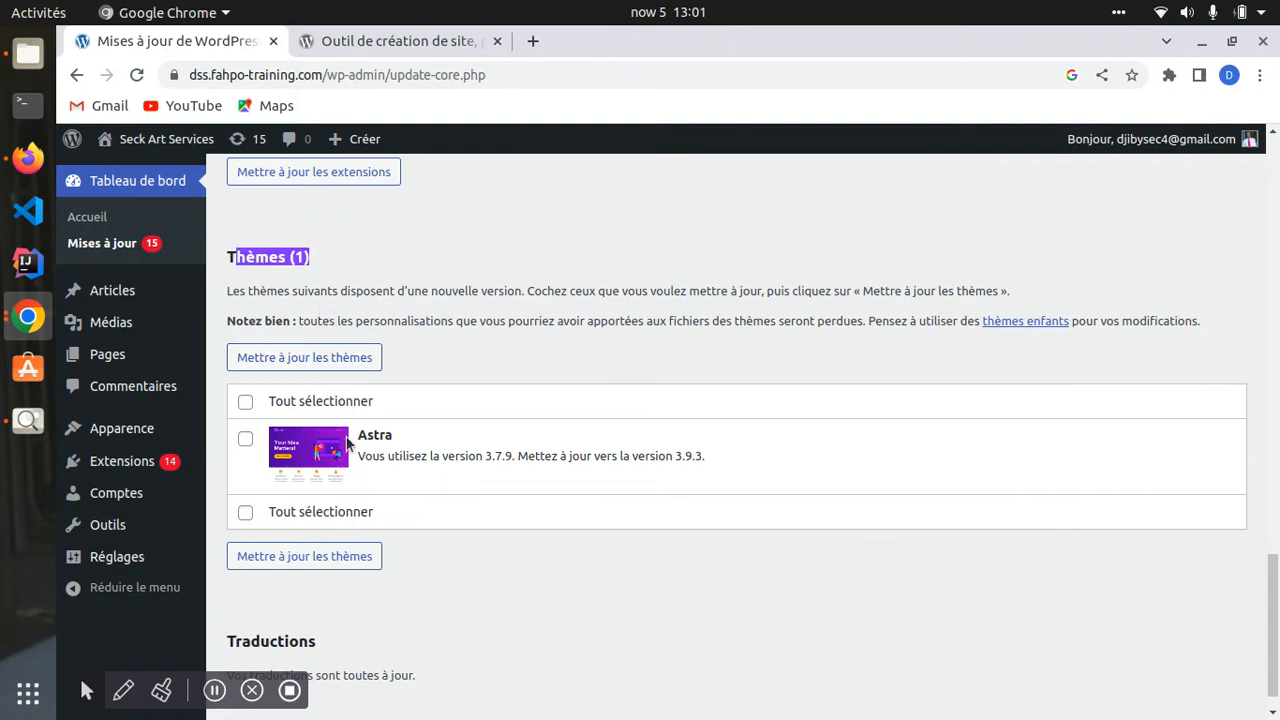
scroll(374, 457, up, 20)
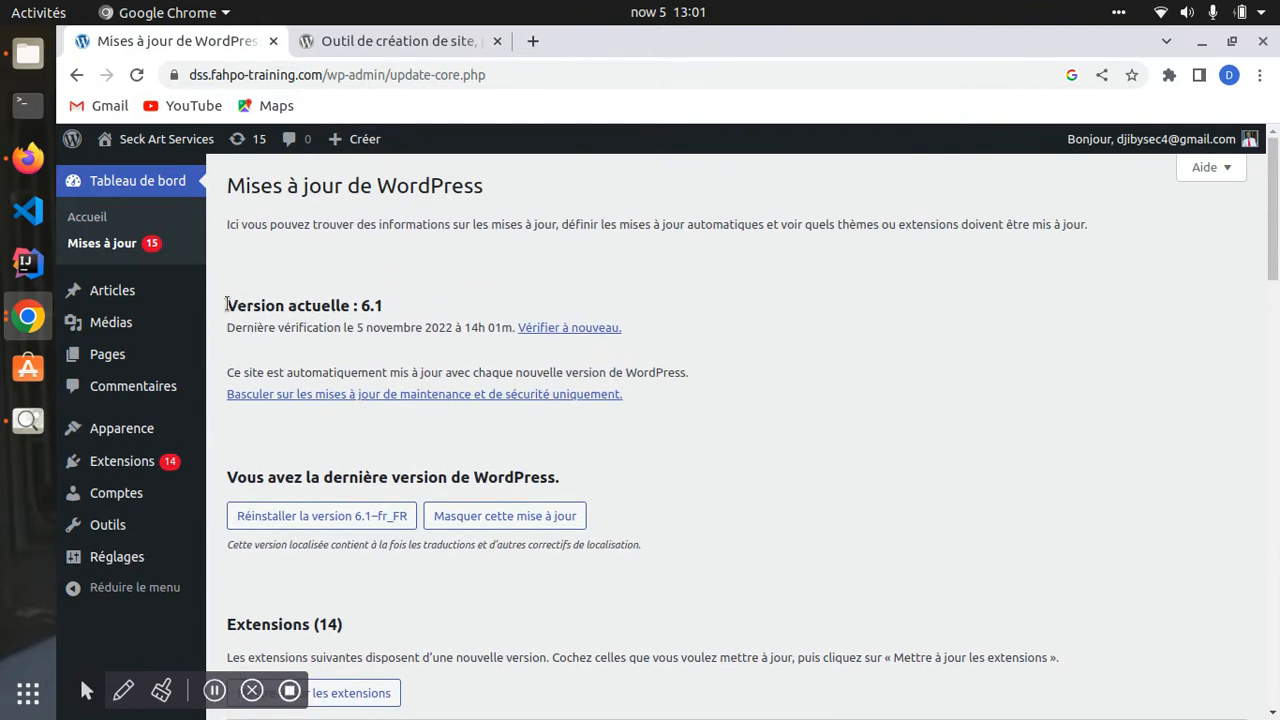
drag(227, 304, 399, 311)
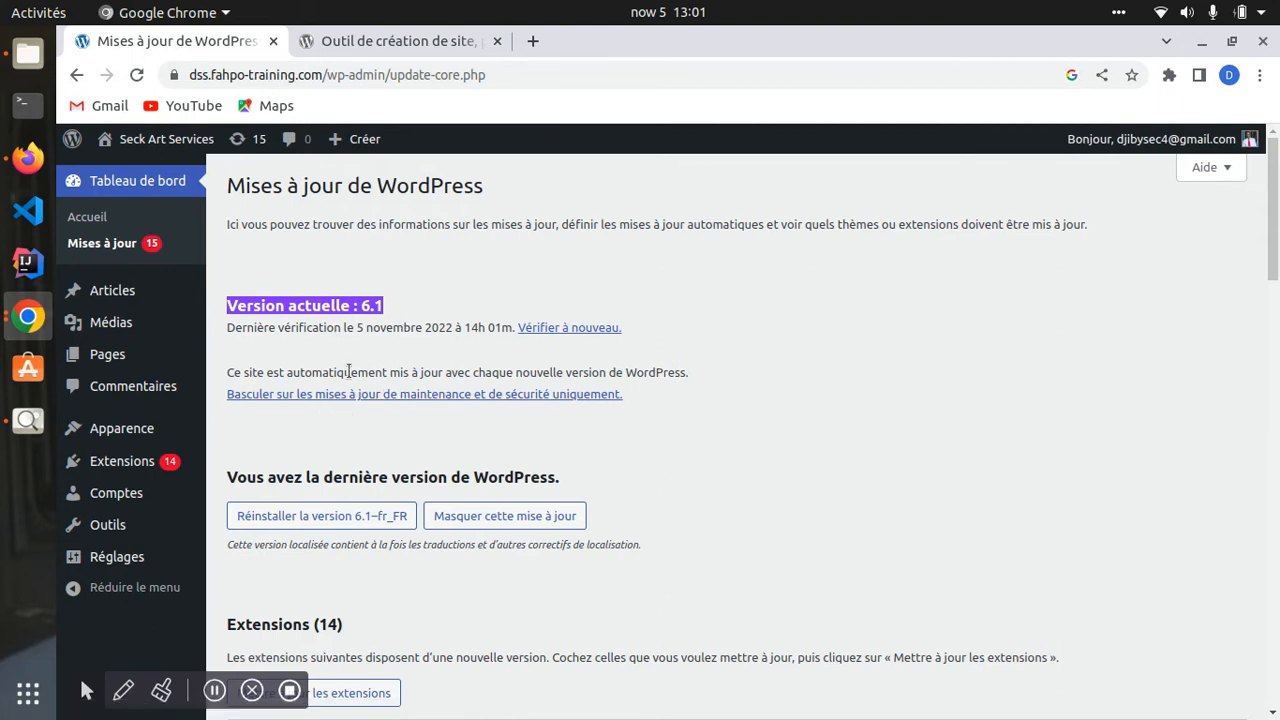
click(243, 311)
drag(229, 313, 432, 313)
click(432, 313)
triple_click(458, 307)
scroll(357, 395, down, 5)
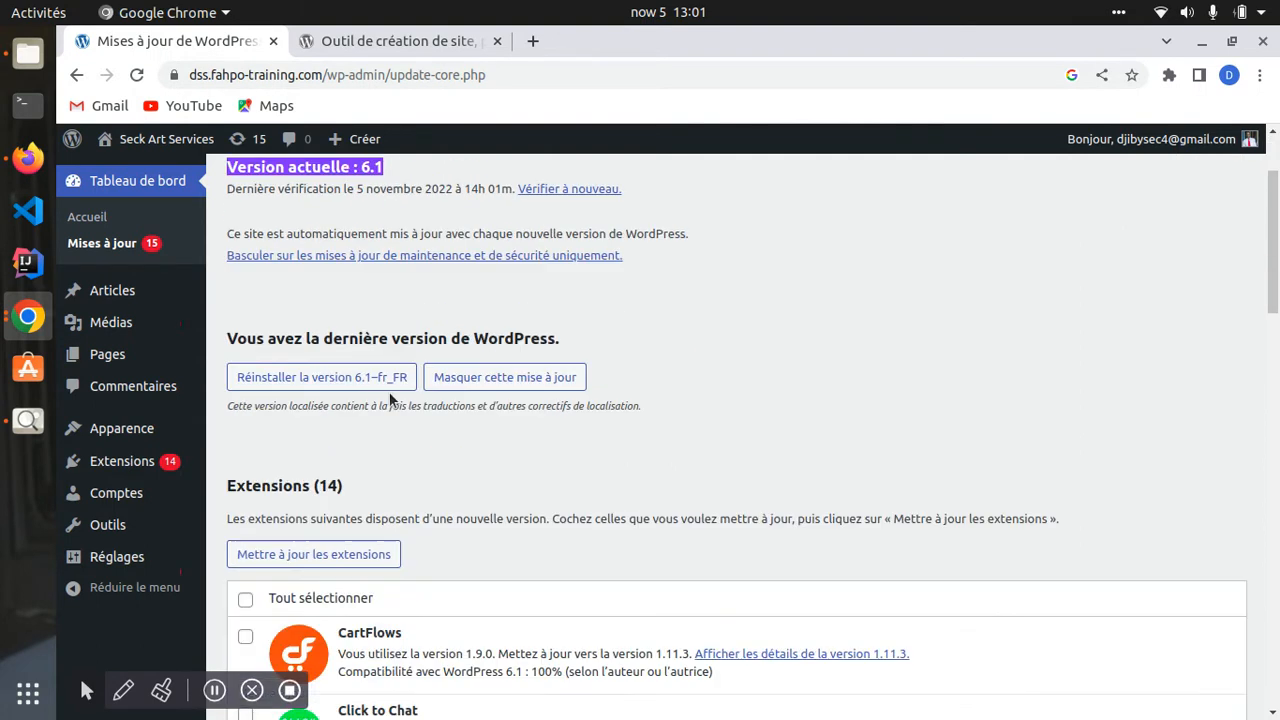
- Review the 14 plugin updates, Elementor through WPForms Lite, and Astra's 3.7.9 to 3.9.3 update
drag(227, 374, 384, 376)
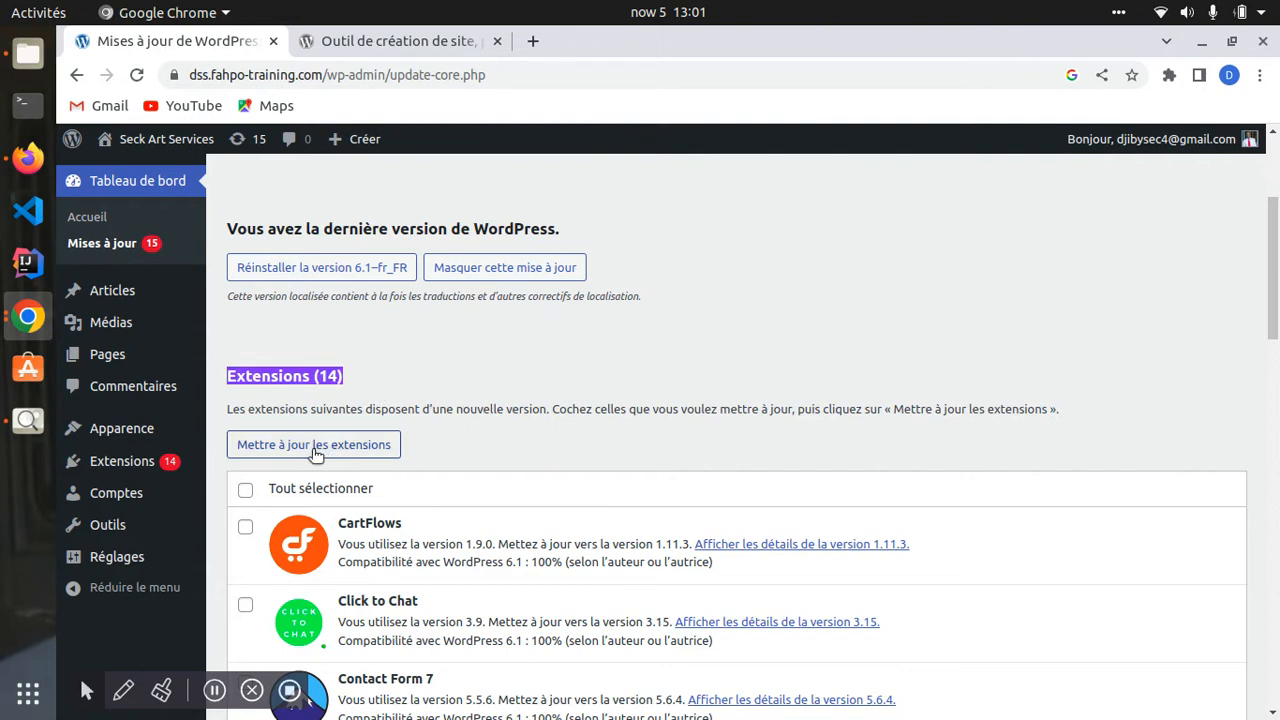
scroll(348, 446, down, 5)
scroll(370, 437, down, 9)
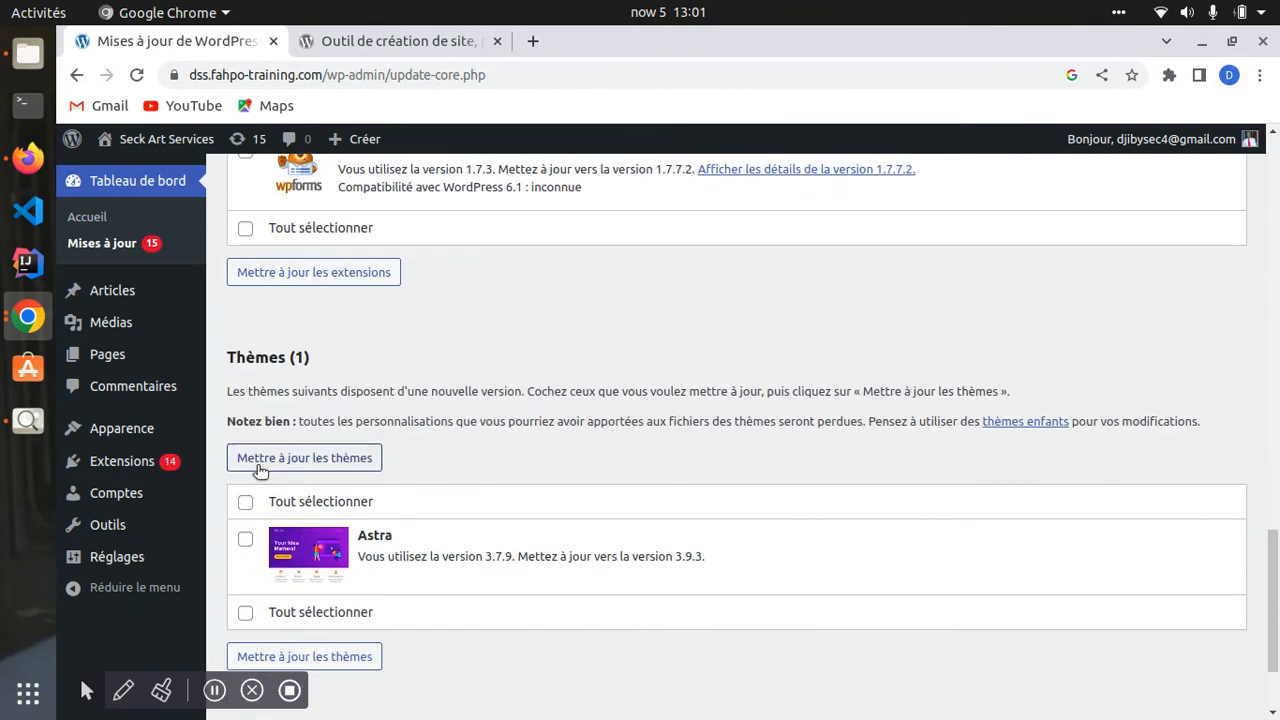
drag(224, 360, 340, 358)
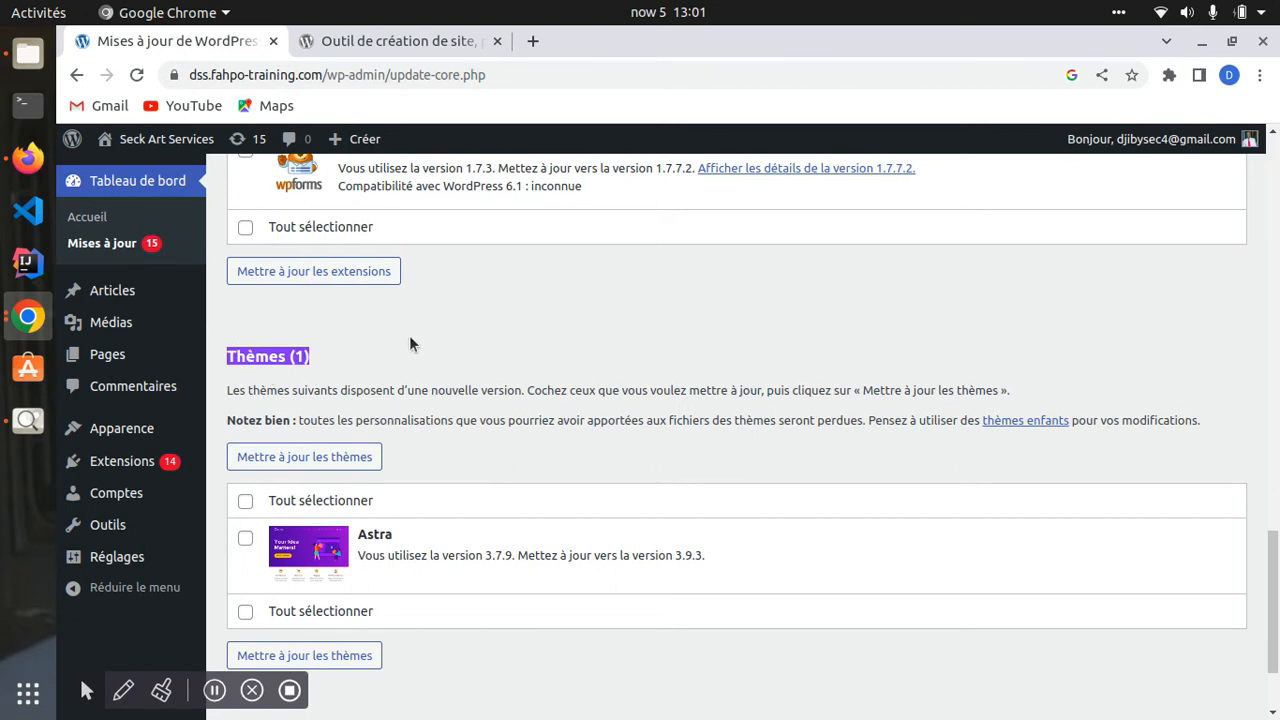
scroll(409, 344, up, 3)
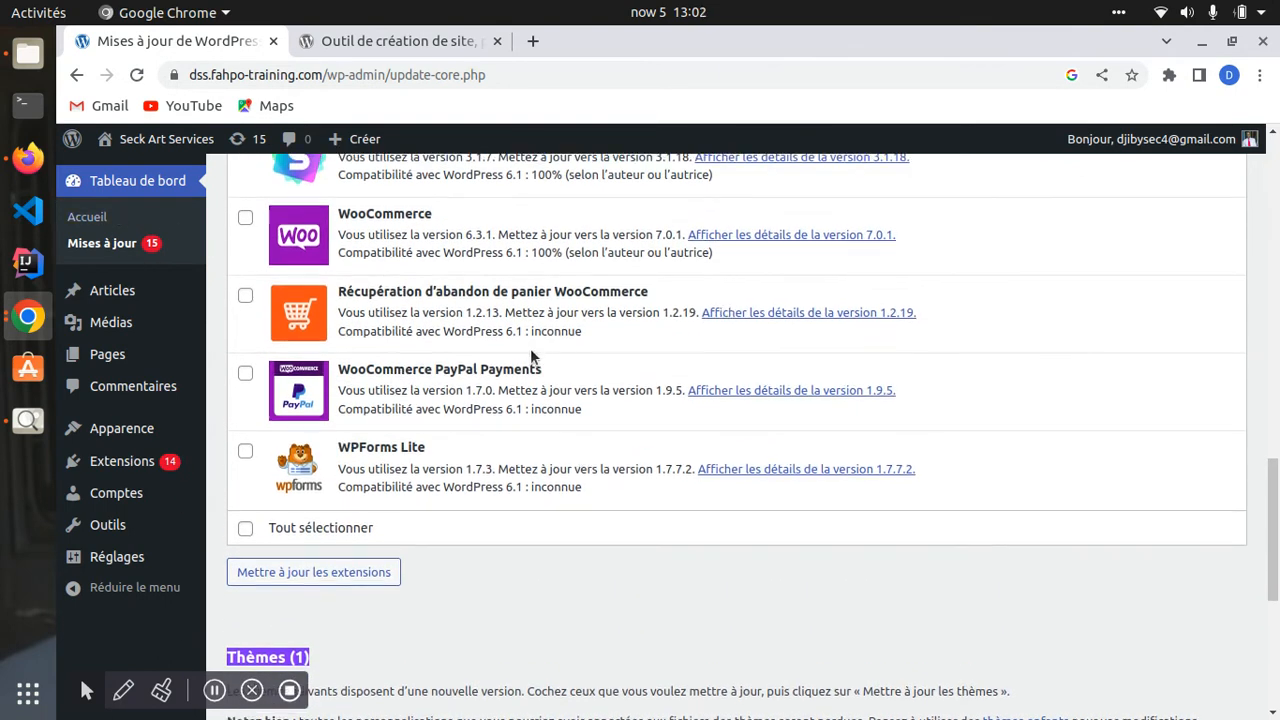
scroll(480, 358, up, 13)
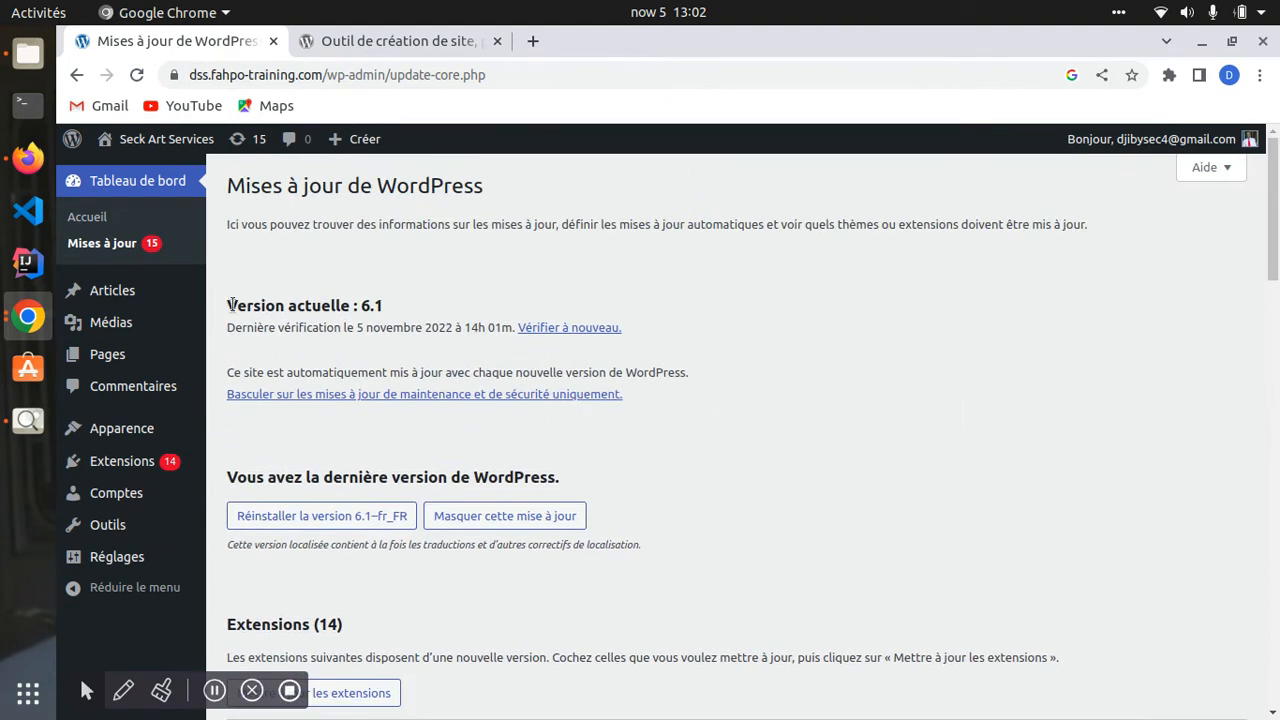
drag(230, 305, 408, 306)
scroll(318, 376, down, 6)
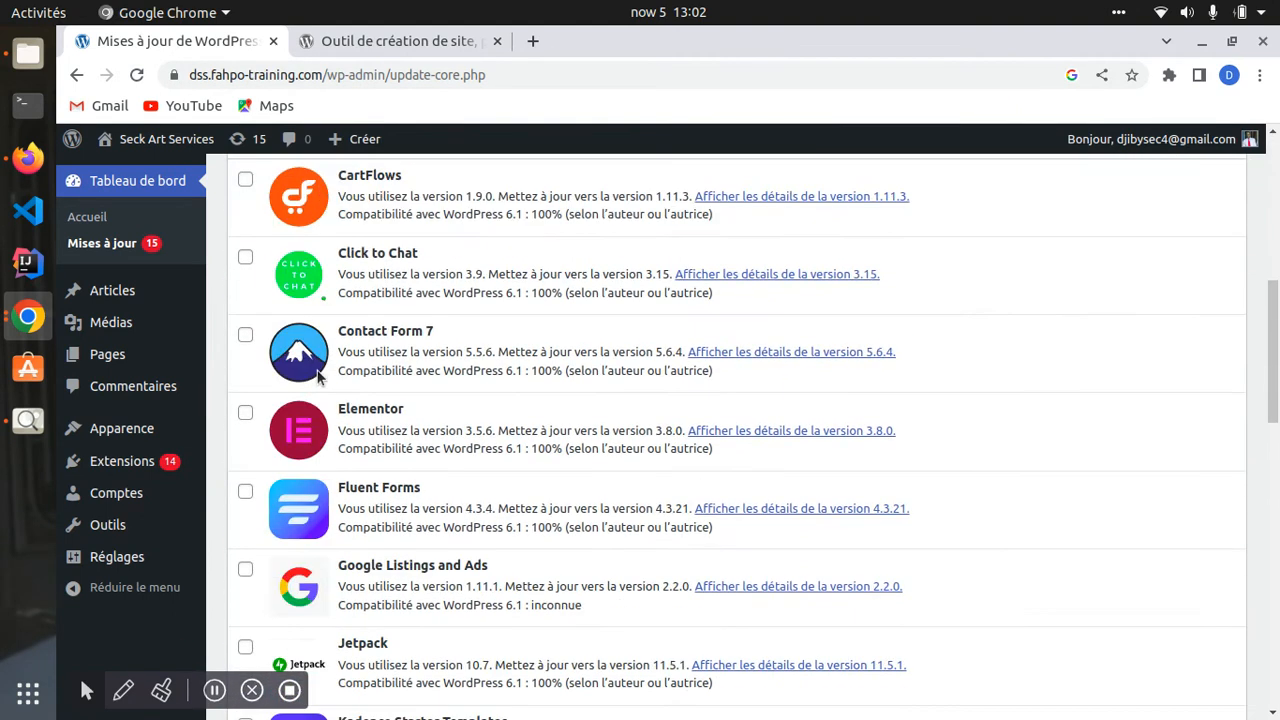
scroll(318, 376, up, 3)
drag(231, 327, 361, 322)
scroll(276, 420, down, 10)
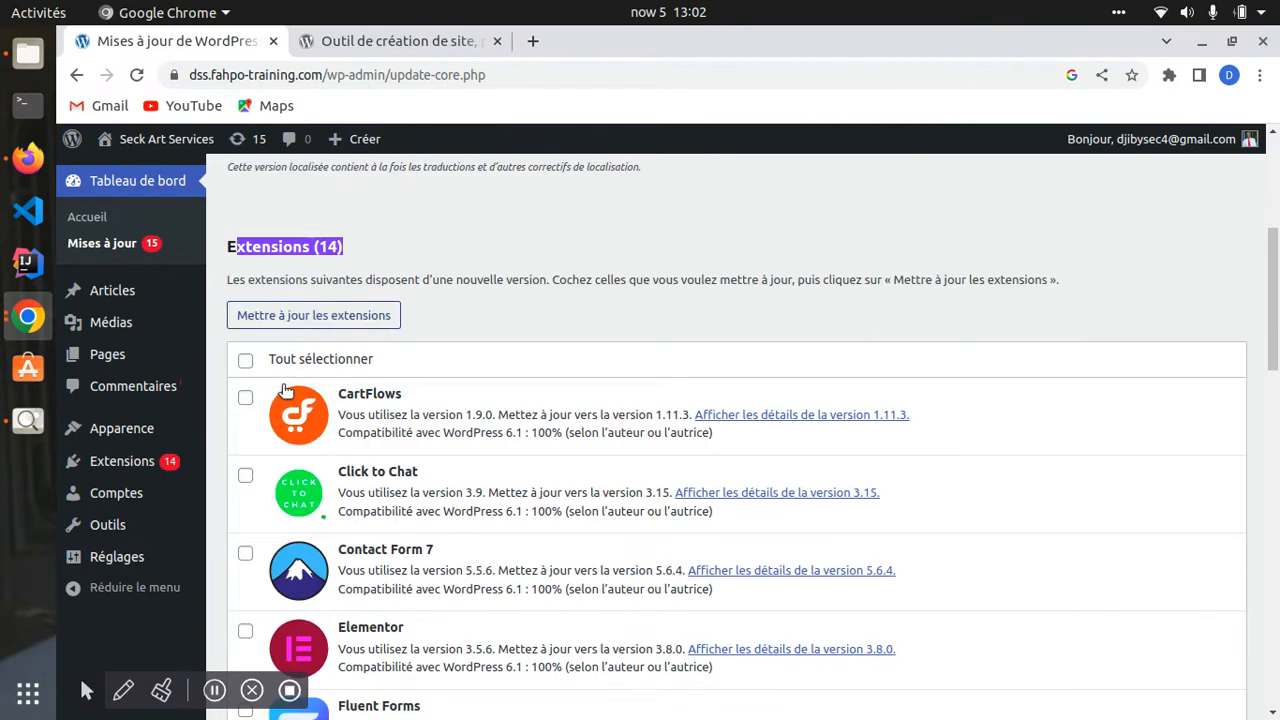
scroll(258, 460, down, 3)
drag(246, 403, 310, 403)
scroll(325, 430, down, 2)
scroll(333, 460, up, 3)
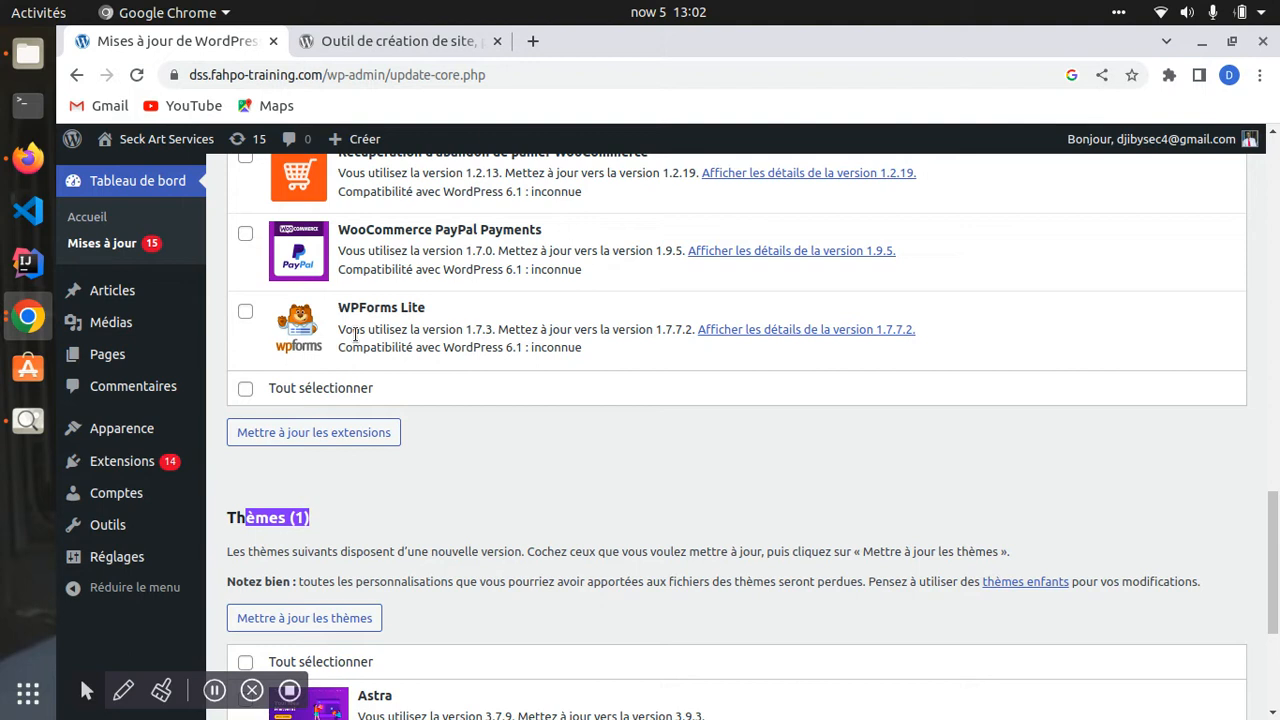
scroll(350, 290, up, 12)
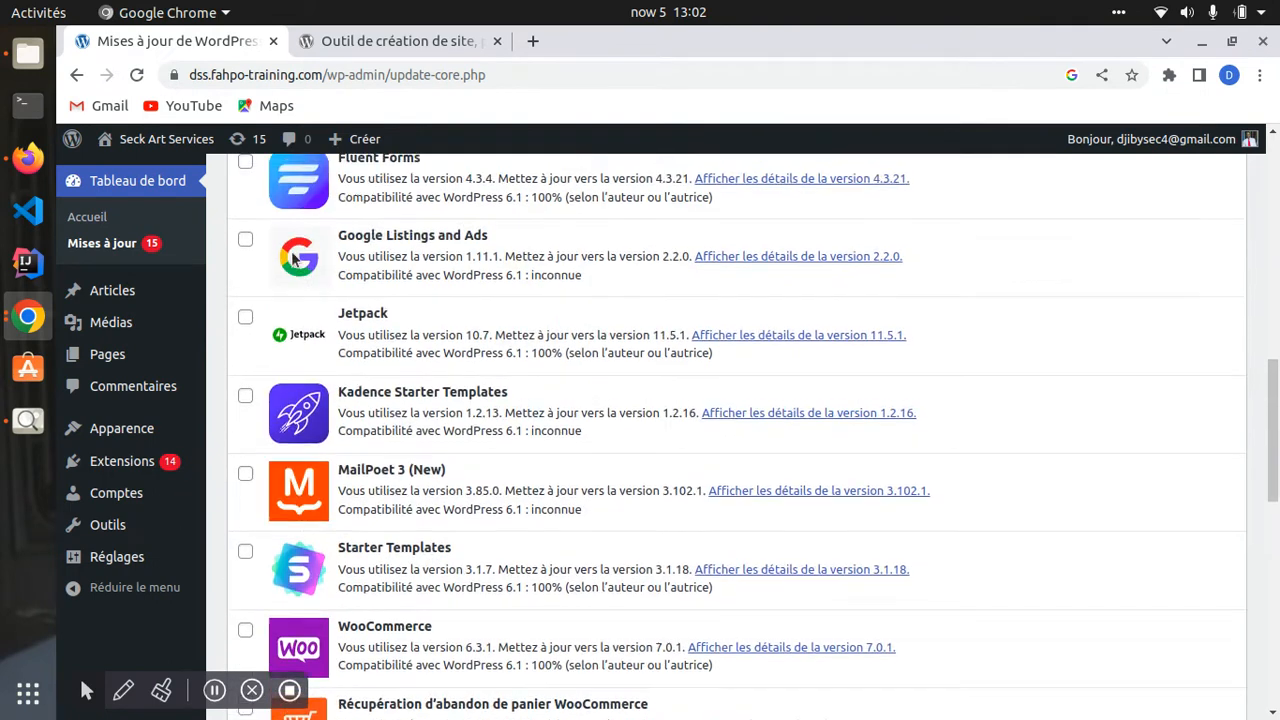
scroll(350, 230, up, 6)
scroll(320, 420, down, 2)
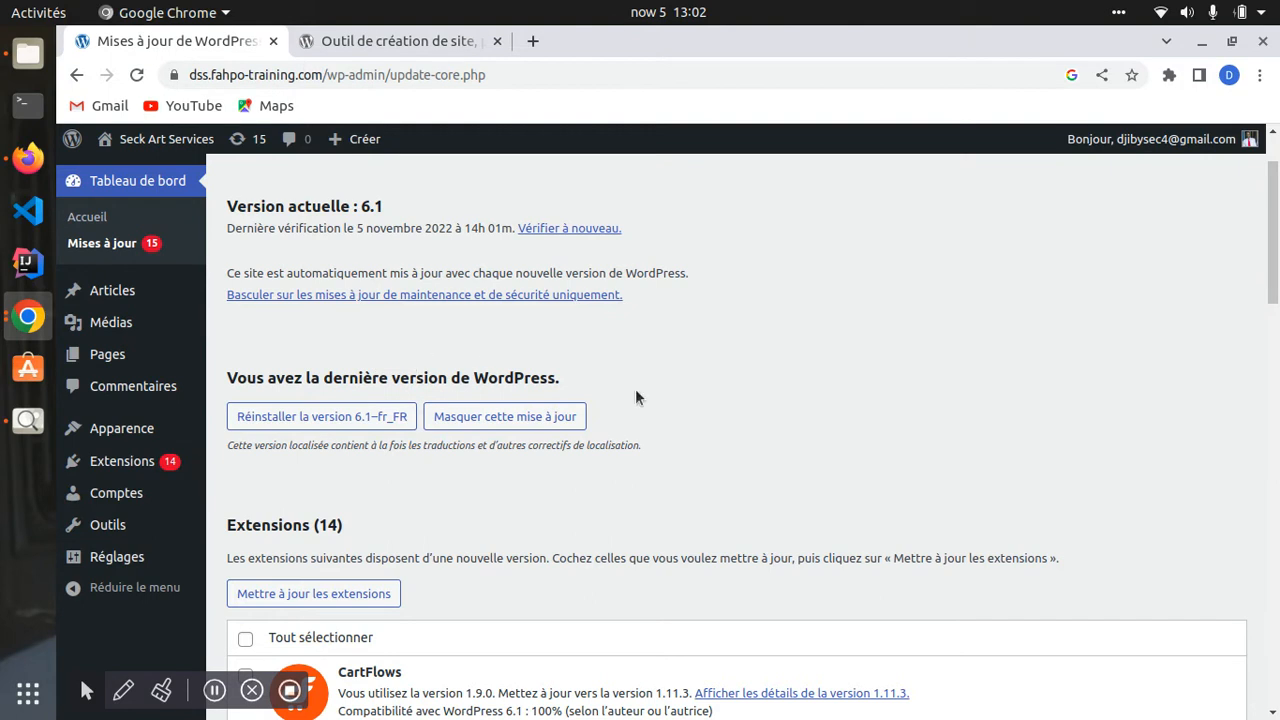
scroll(523, 418, down, 5)
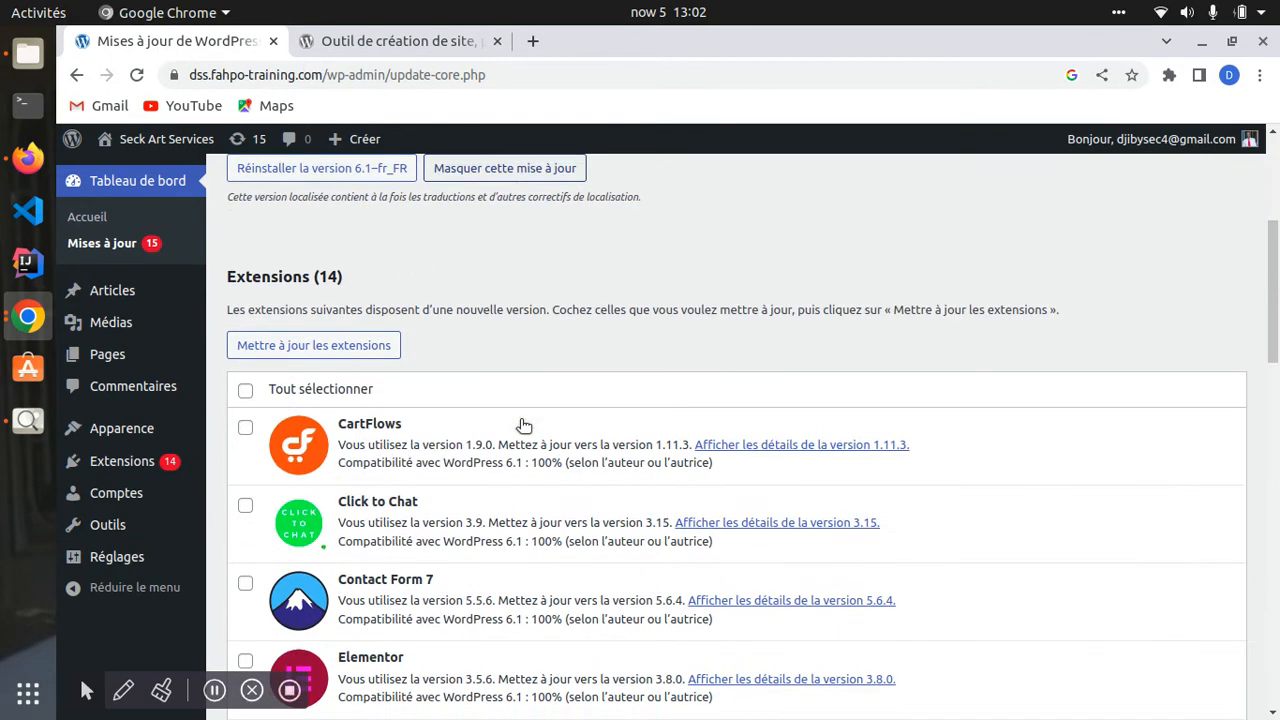
scroll(536, 416, up, 4)
scroll(506, 420, up, 1)
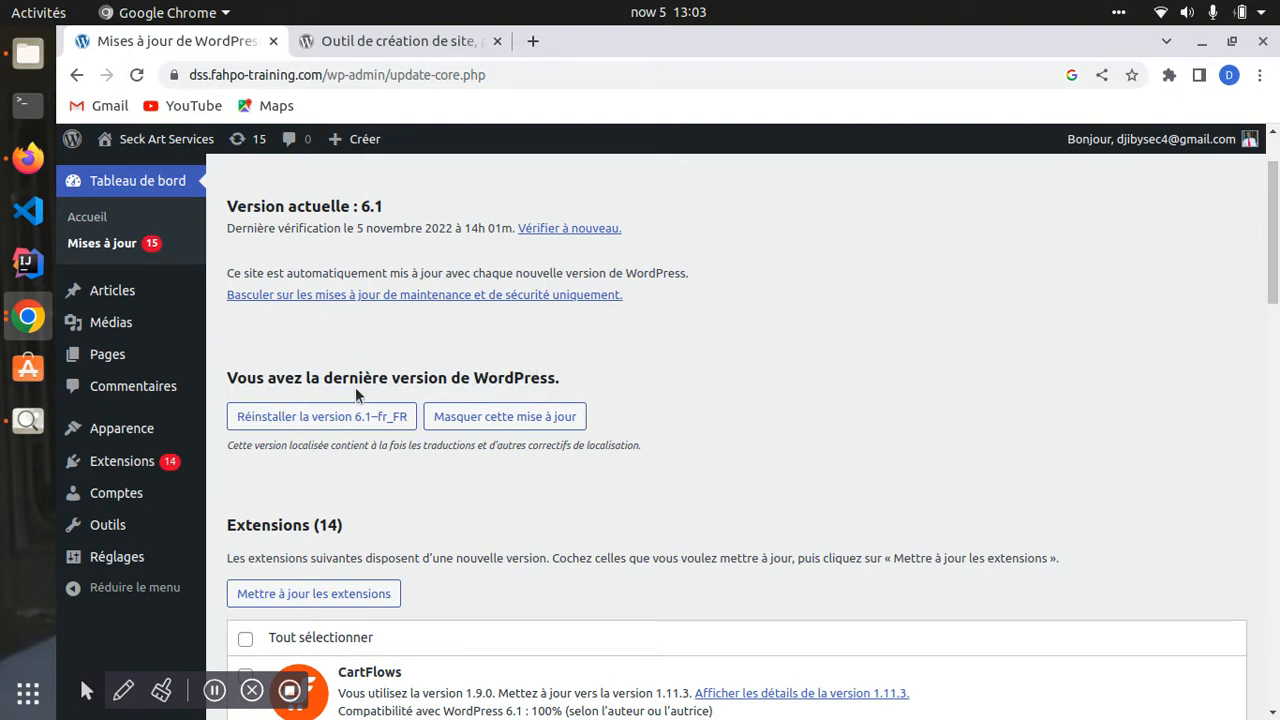
scroll(356, 393, down, 5)
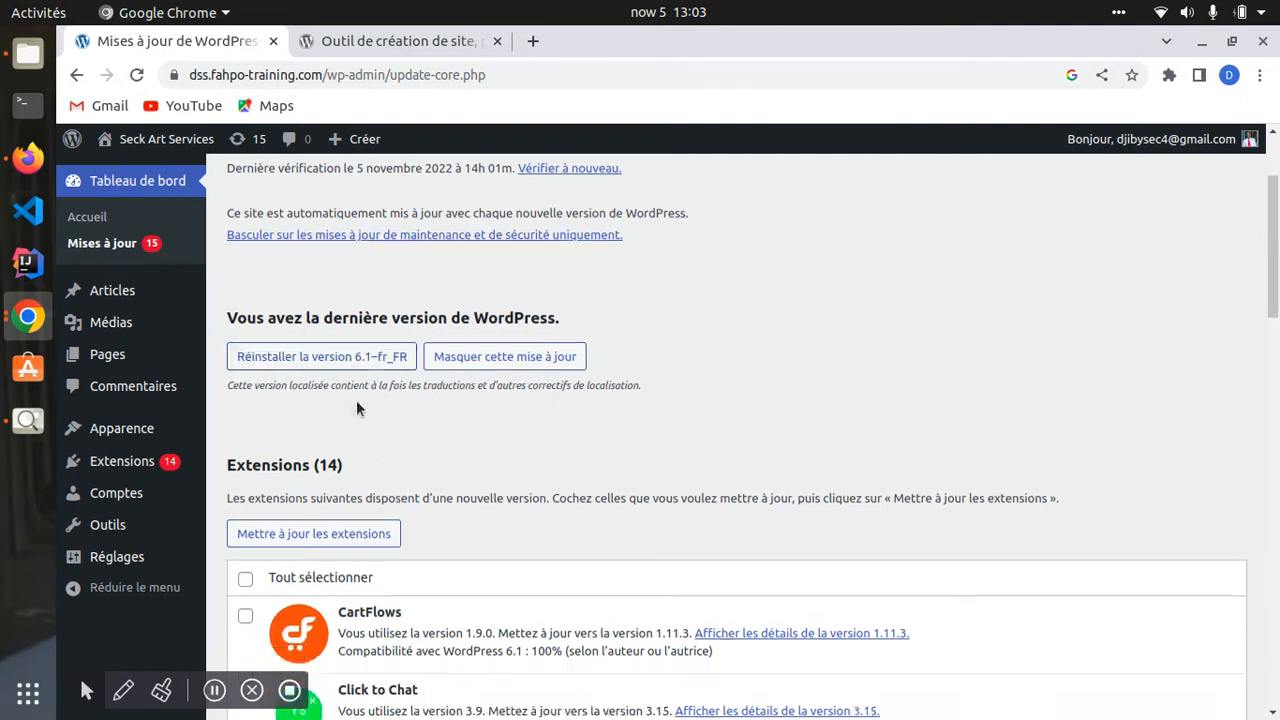
scroll(338, 397, up, 2)
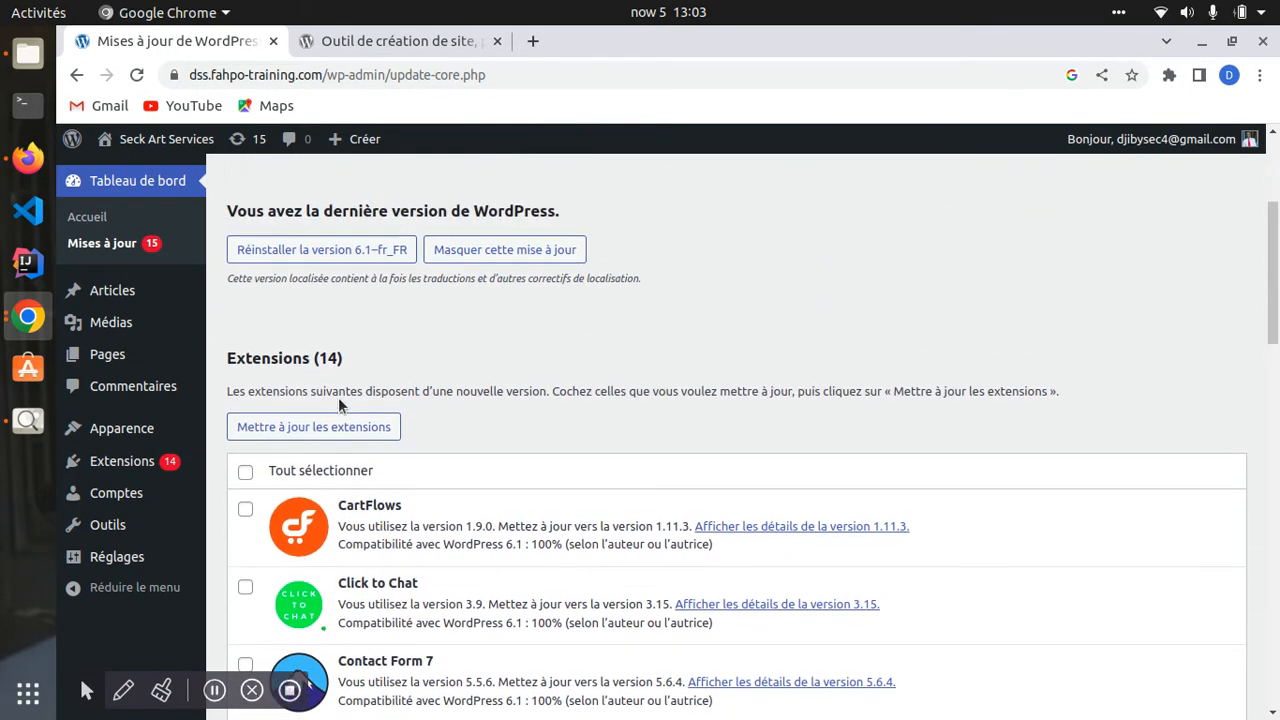
scroll(335, 426, down, 5)
scroll(331, 457, down, 20)
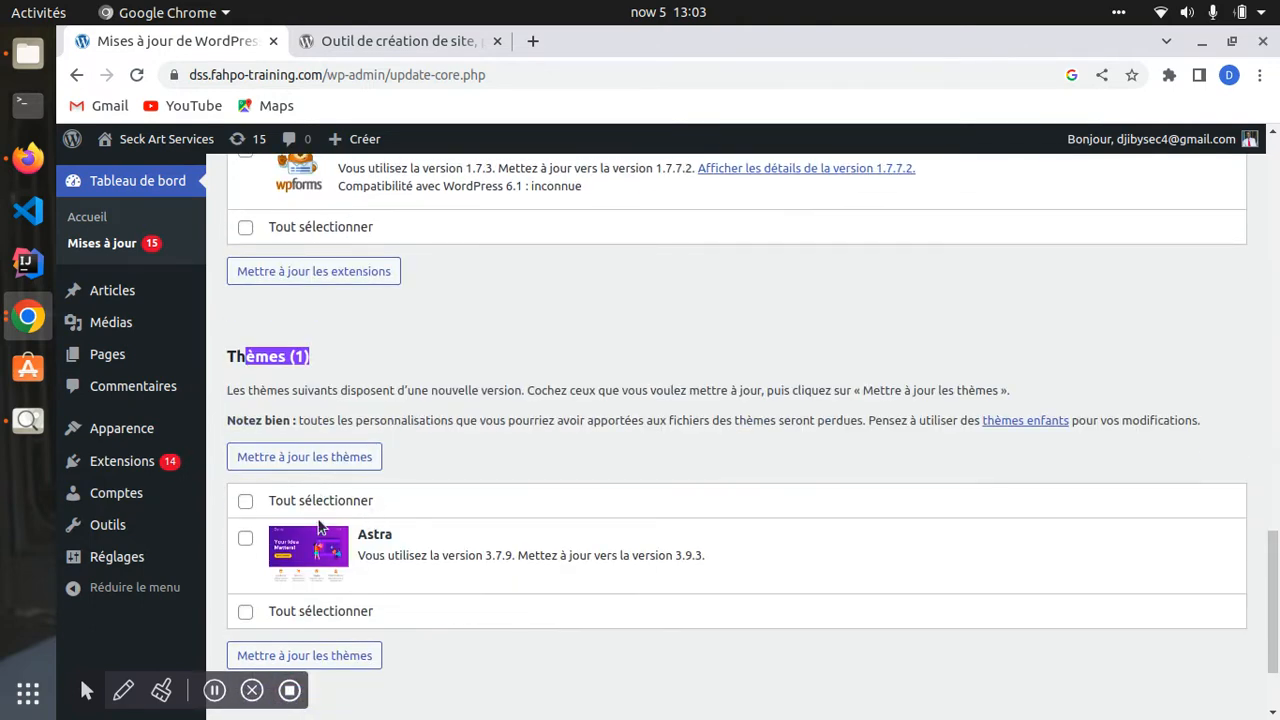
scroll(322, 305, up, 7)
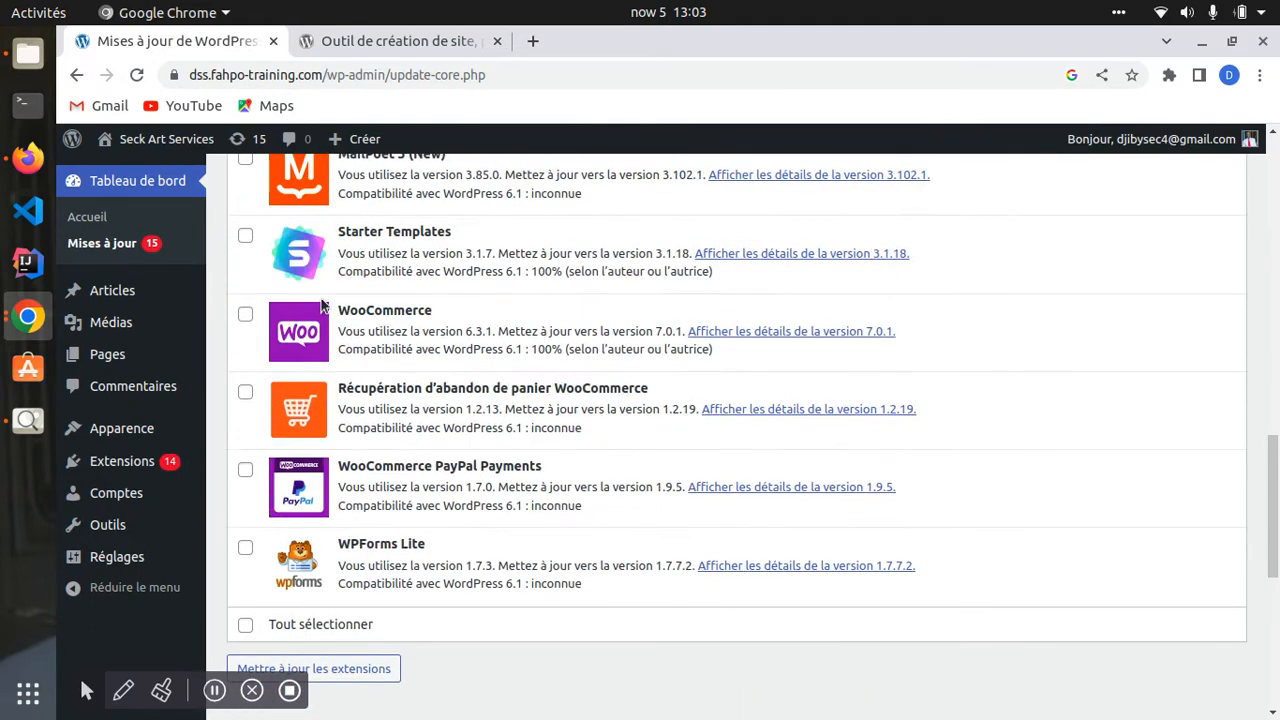
scroll(322, 305, up, 7)
mouse_move(124, 303)
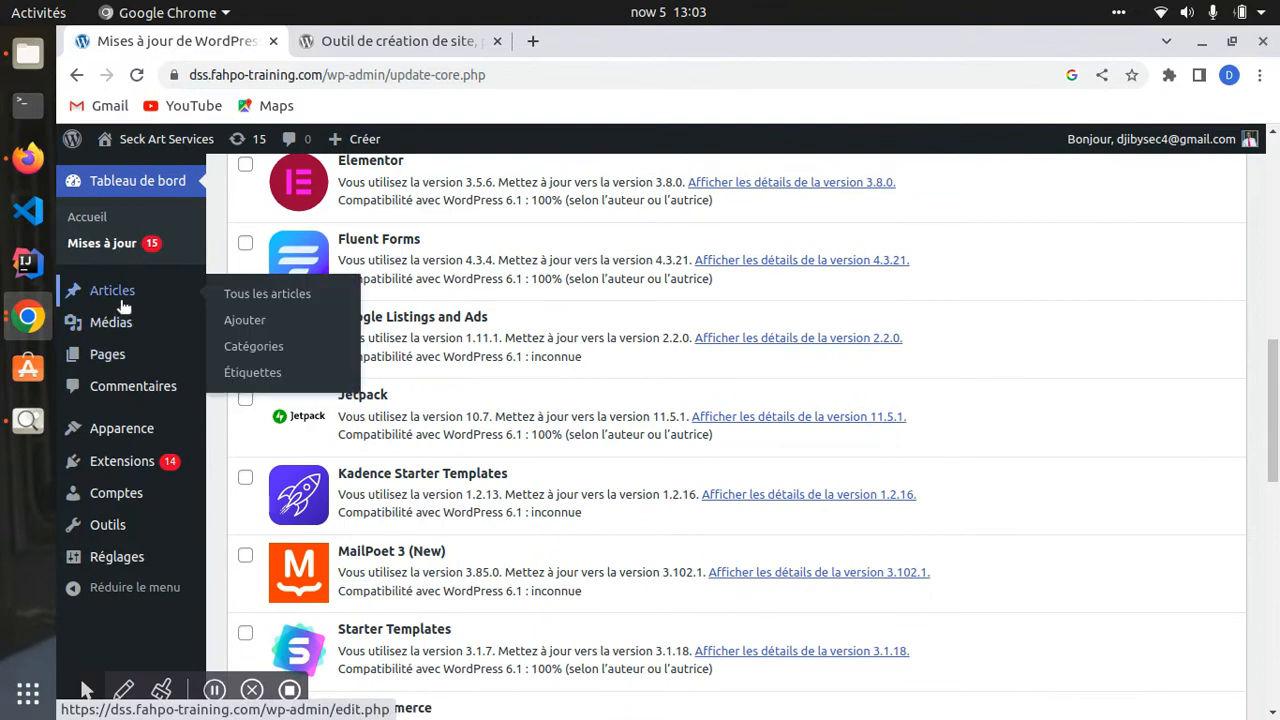
- Show all posts: the single published 'Bonjour tout le monde !' dated 05/11/2022 in Non classé
click(111, 293)
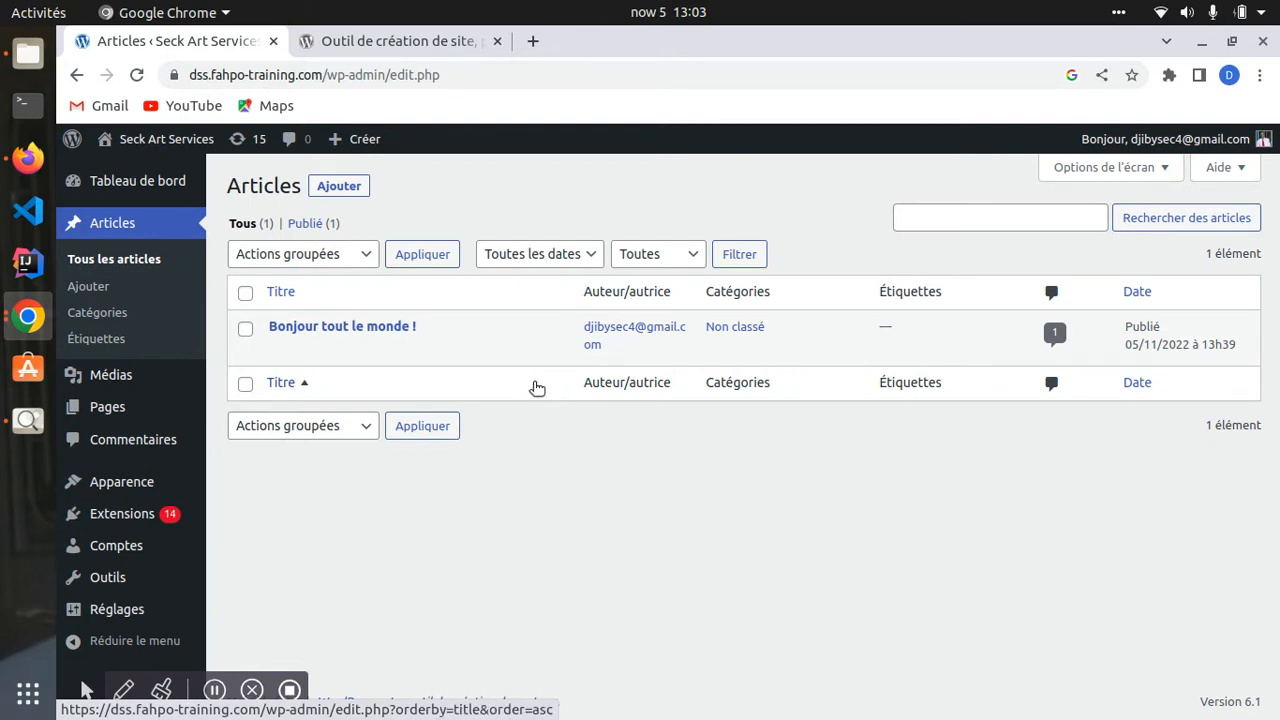
mouse_move(124, 386)
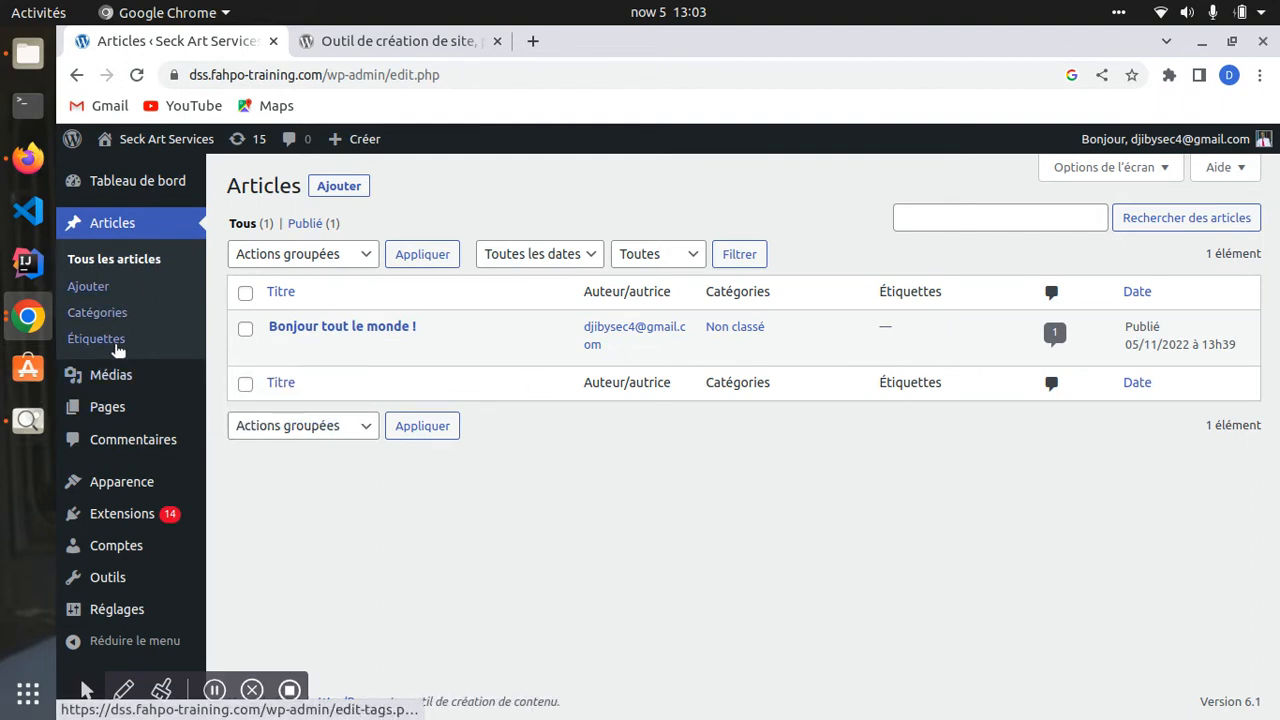
mouse_move(100, 409)
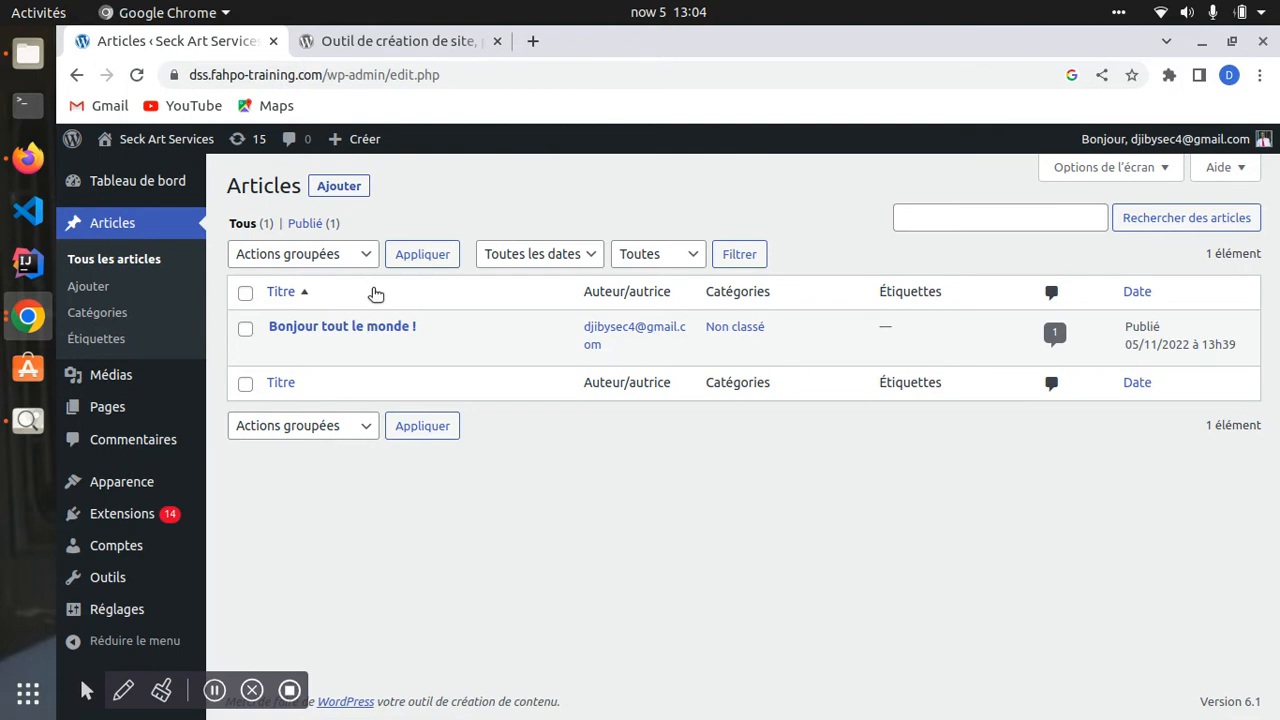
mouse_move(370, 331)
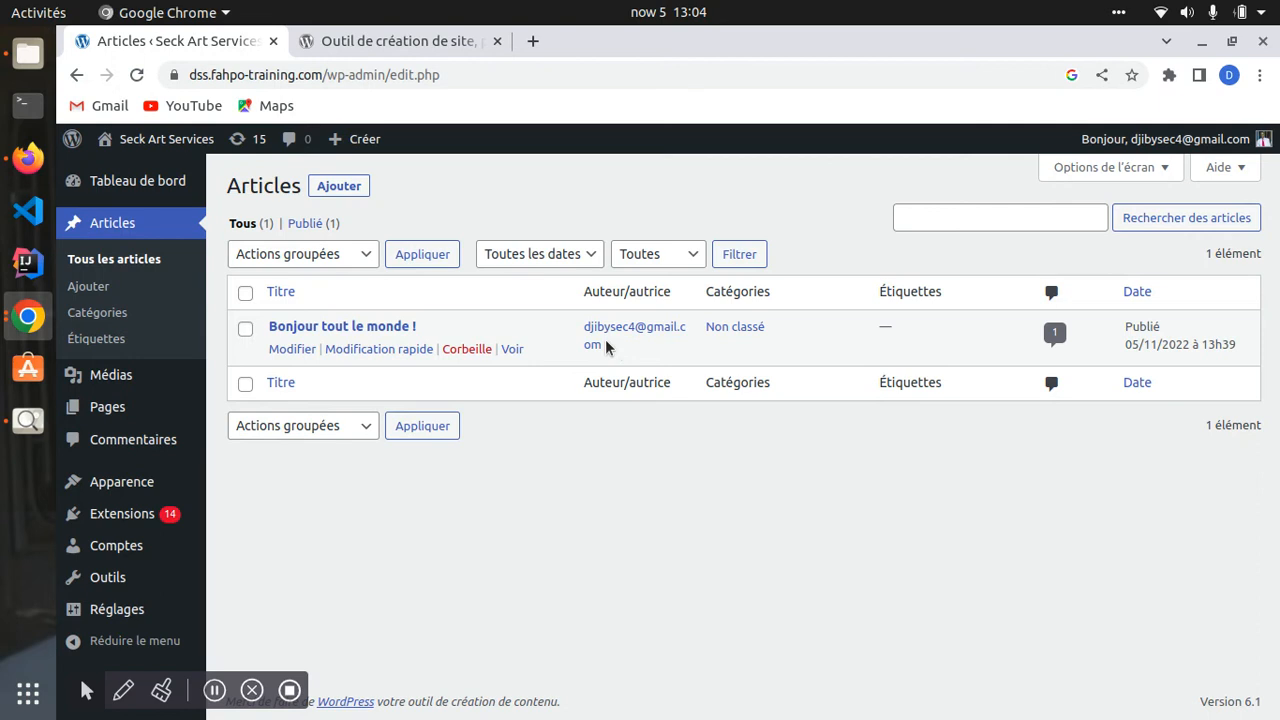
- Visit the Seck Art Services public site and look over the first post's text and date
click(155, 140)
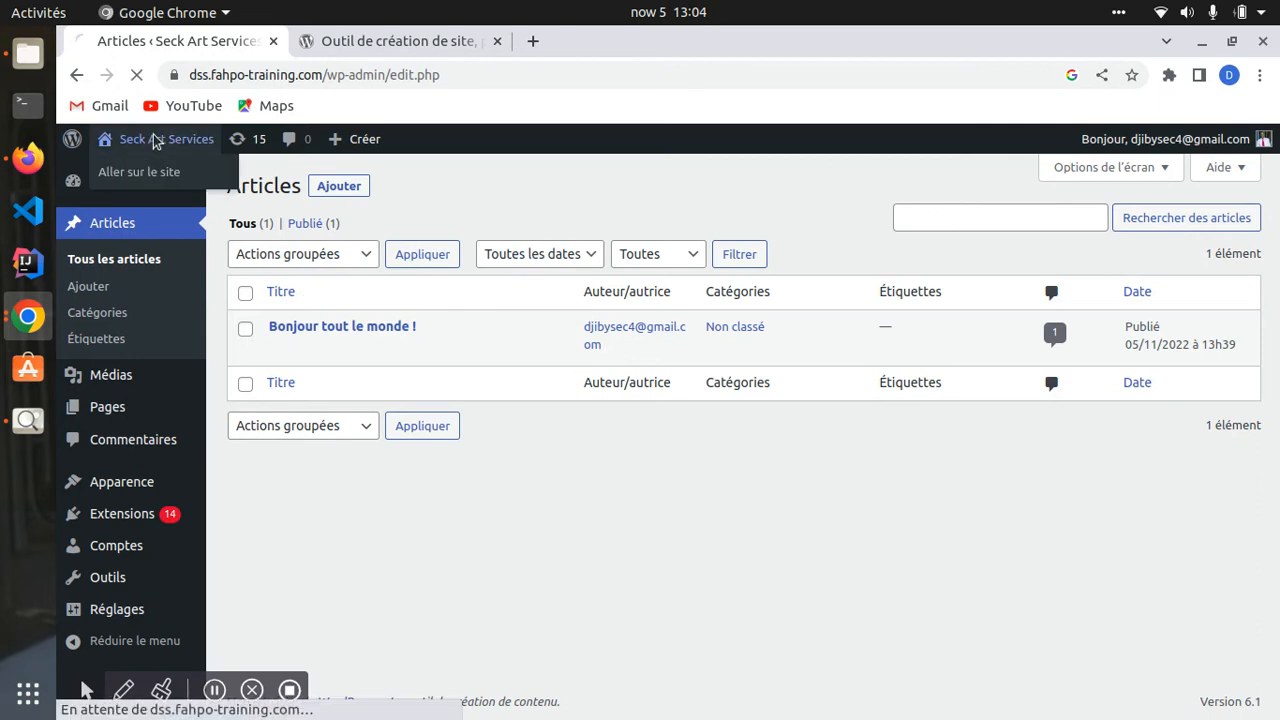
scroll(329, 357, down, 3)
scroll(334, 342, up, 3)
scroll(330, 360, down, 2)
scroll(189, 300, up, 2)
scroll(330, 380, down, 3)
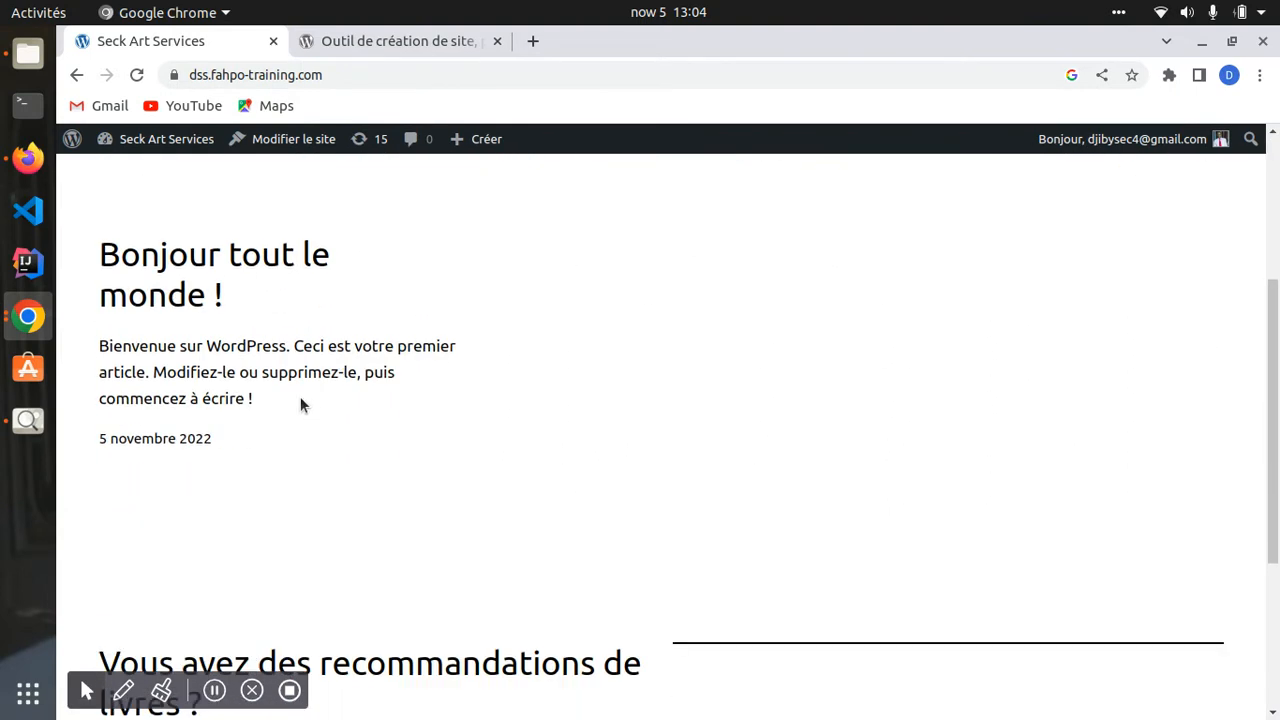
drag(171, 423, 98, 256)
scroll(390, 340, up, 3)
scroll(404, 370, down, 5)
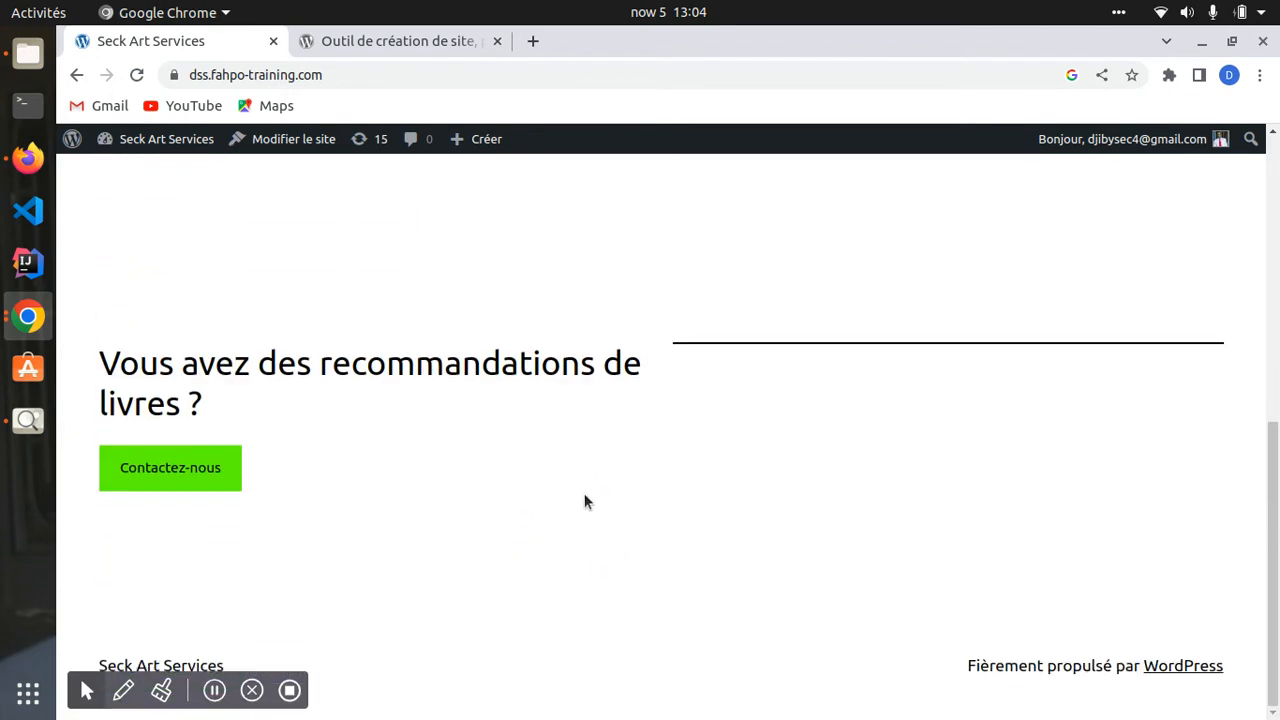
scroll(584, 501, up, 5)
scroll(574, 417, down, 5)
scroll(757, 611, up, 5)
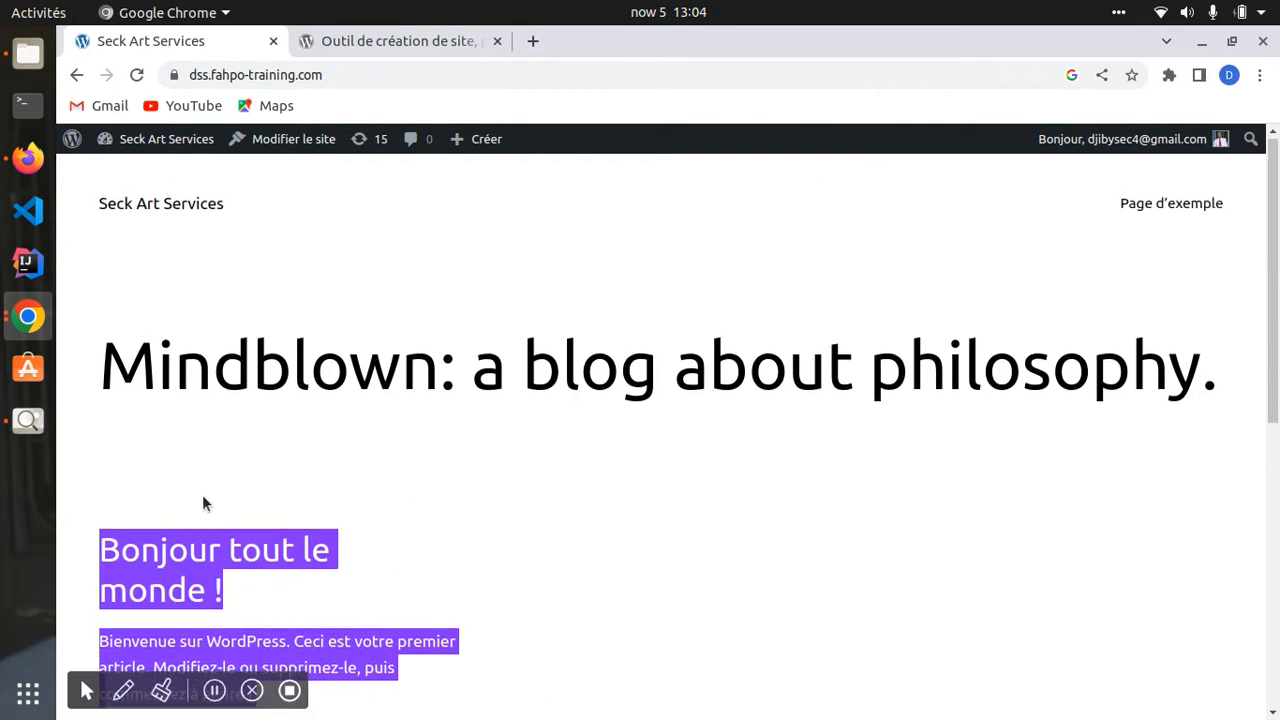
scroll(203, 503, down, 2)
- Post the comment 'test comment' on the 'Bonjour tout le monde !' post
click(163, 375)
scroll(420, 418, down, 4)
scroll(420, 427, down, 6)
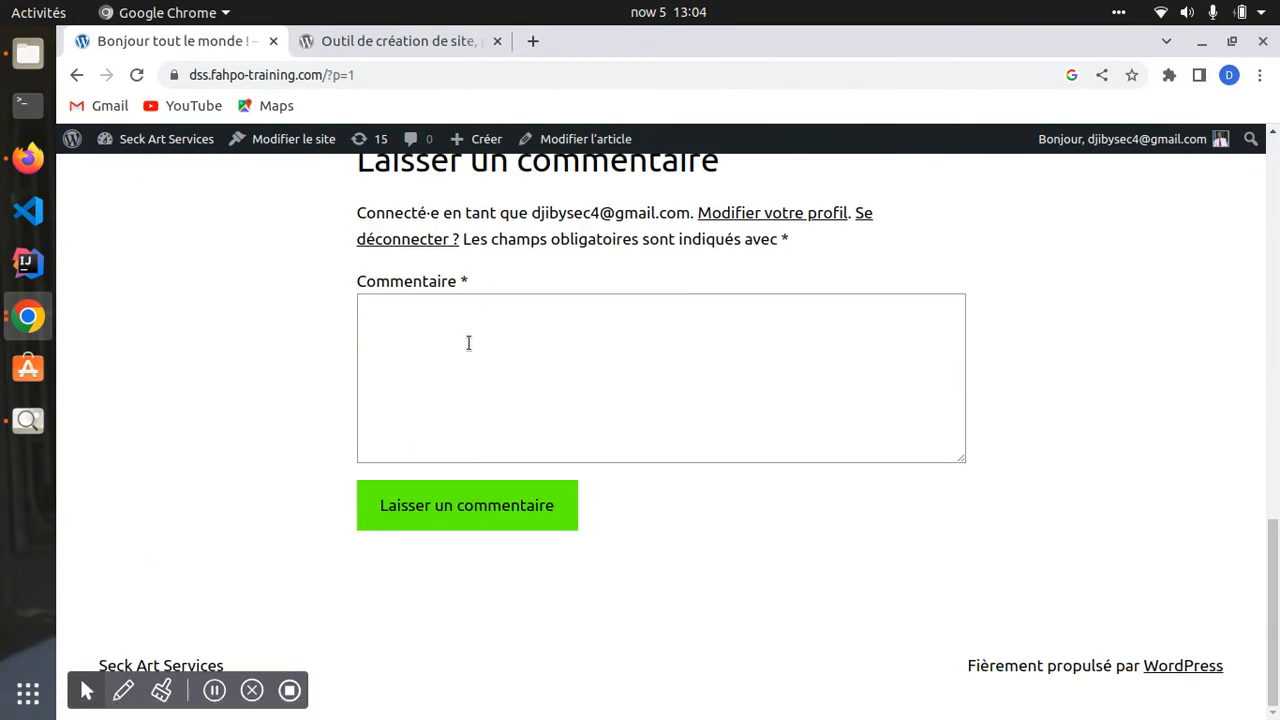
click(462, 355)
scroll(462, 355, up, 3)
scroll(423, 443, down, 3)
text(test comment)
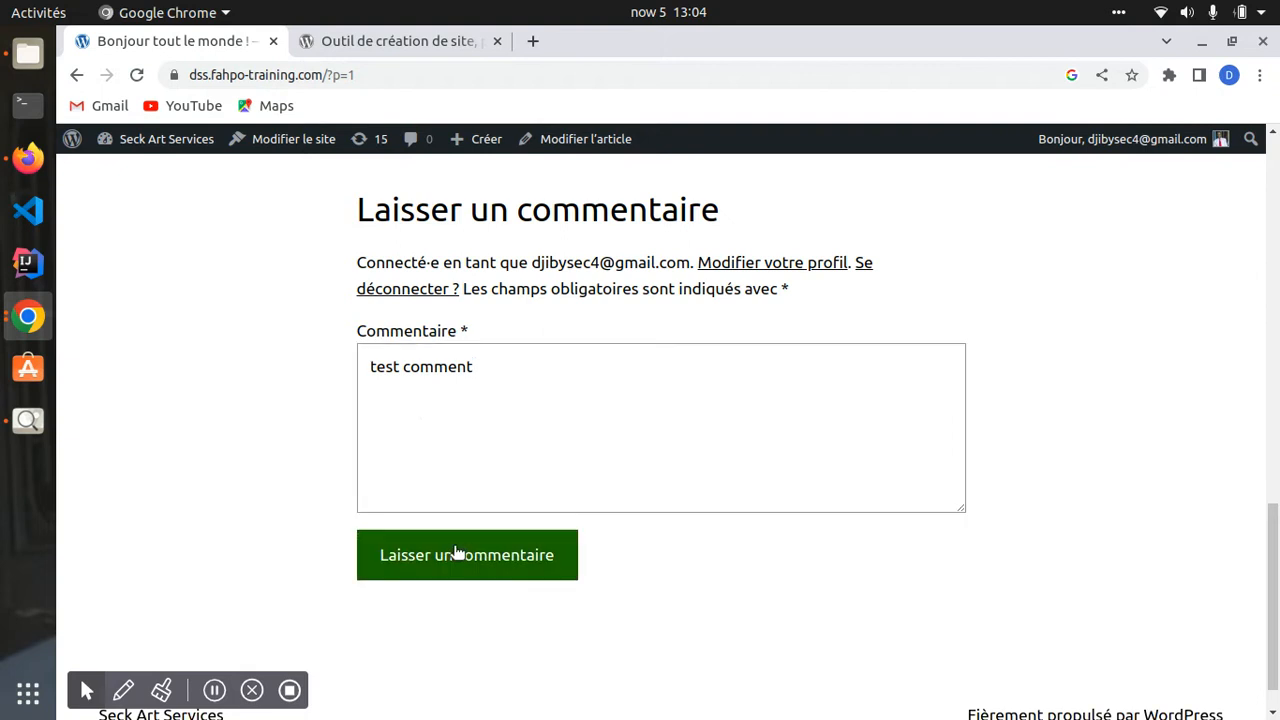
click(534, 552)
scroll(480, 480, down, 1)
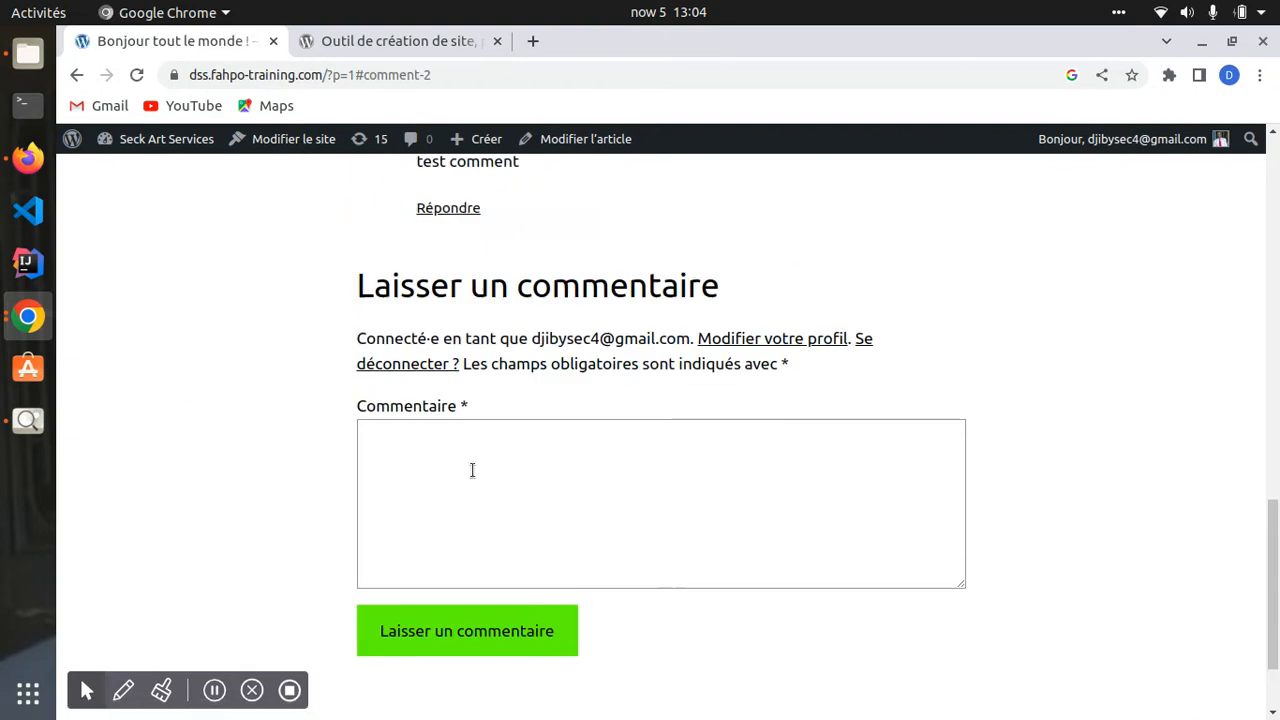
scroll(420, 400, up, 3)
drag(471, 292, 199, 240)
scroll(190, 200, up, 4)
- Check the approved 'test comment' in Commentaires from the dashboard, then return to Articles
click(175, 143)
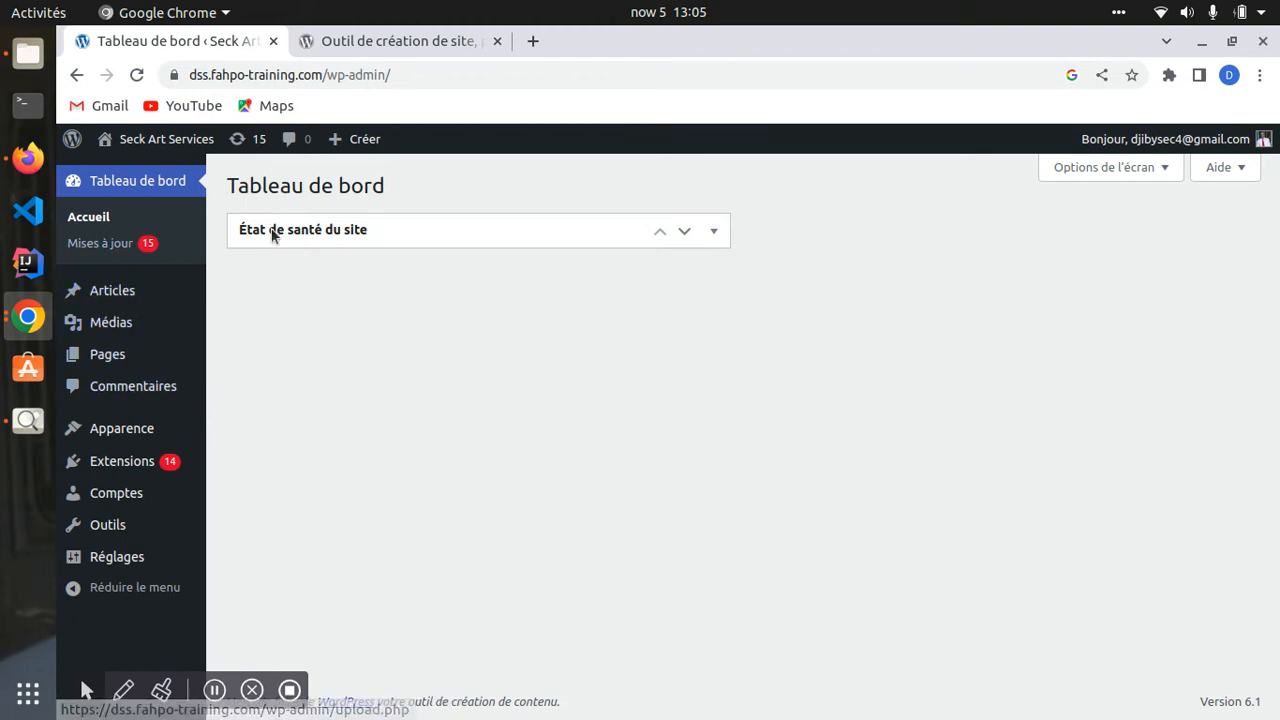
click(143, 388)
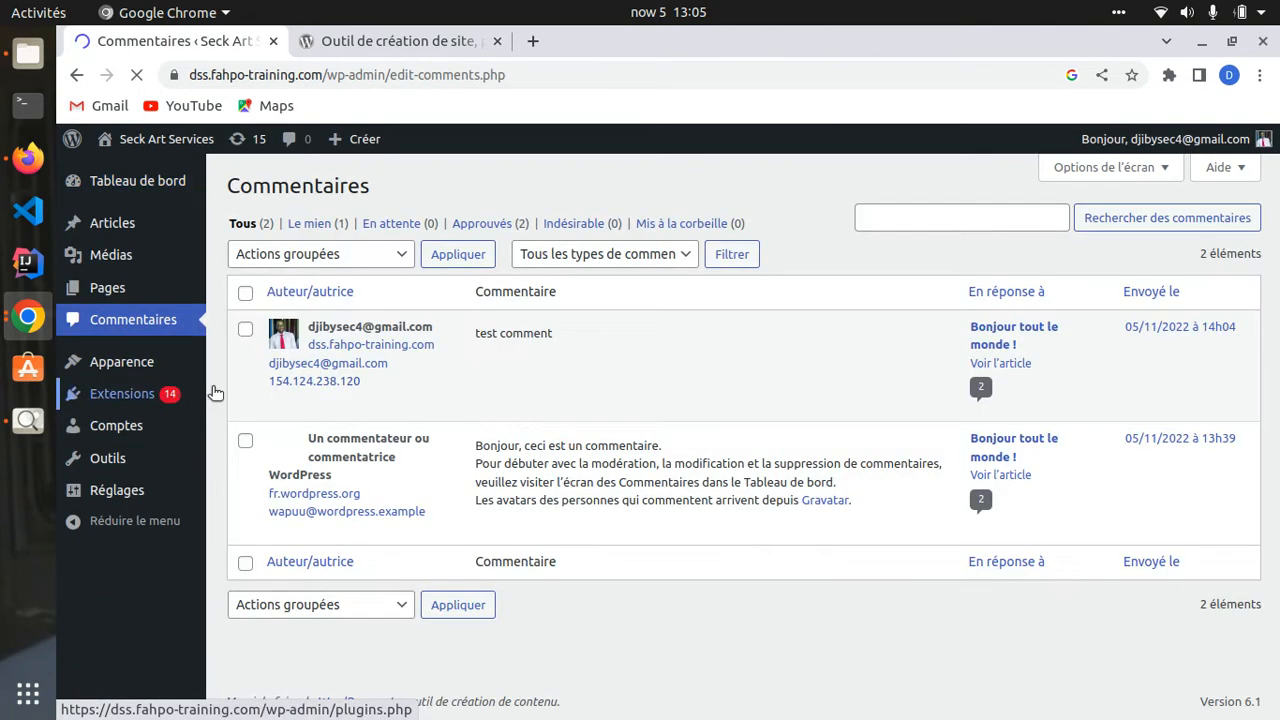
mouse_move(312, 366)
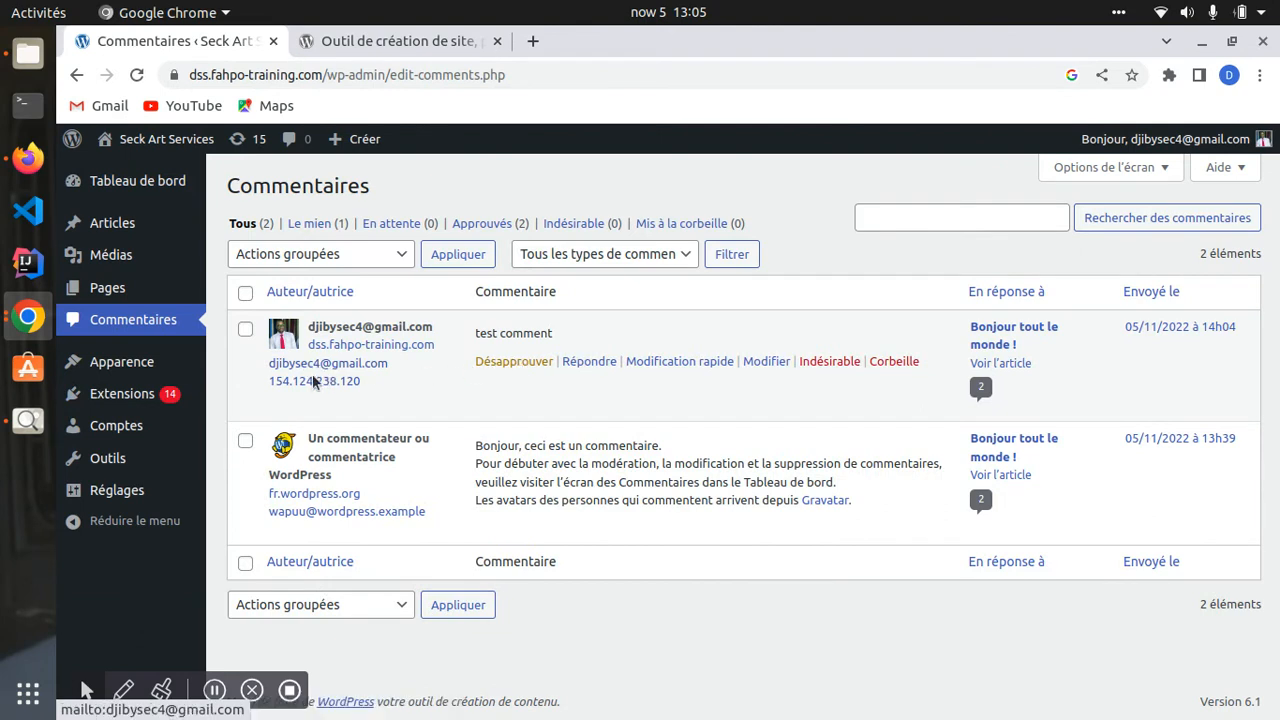
mouse_move(350, 482)
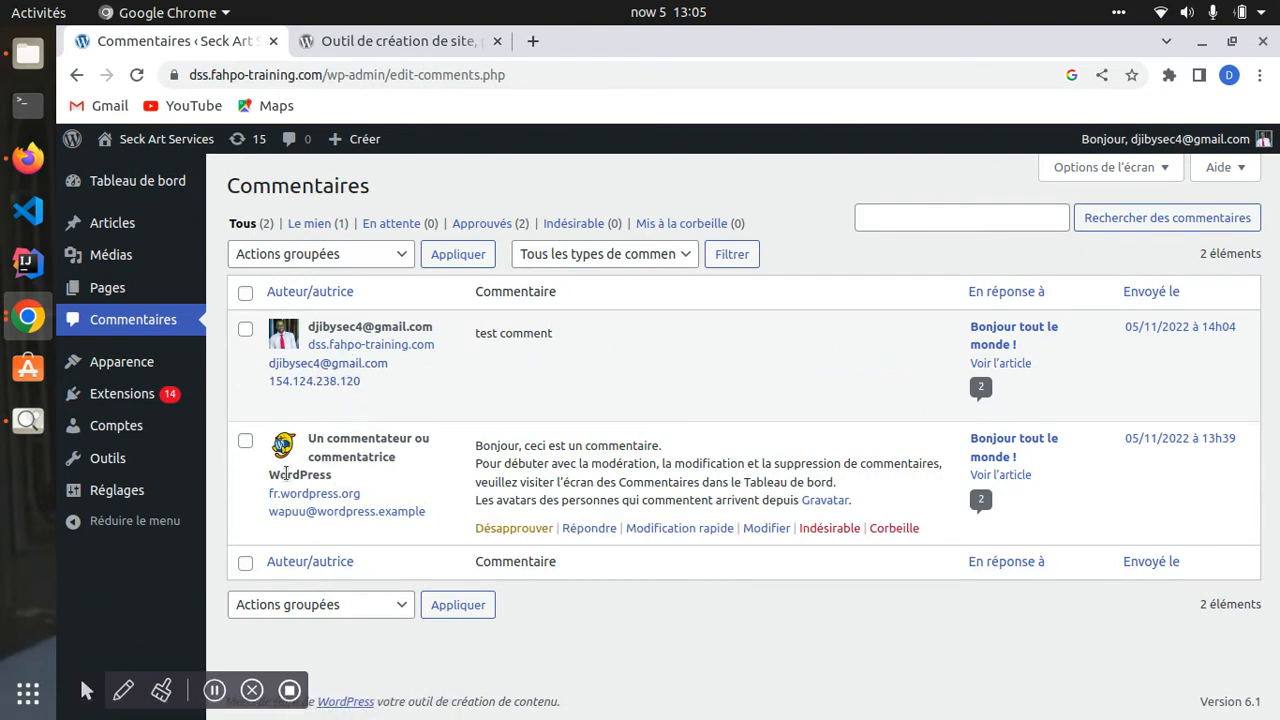
mouse_move(306, 392)
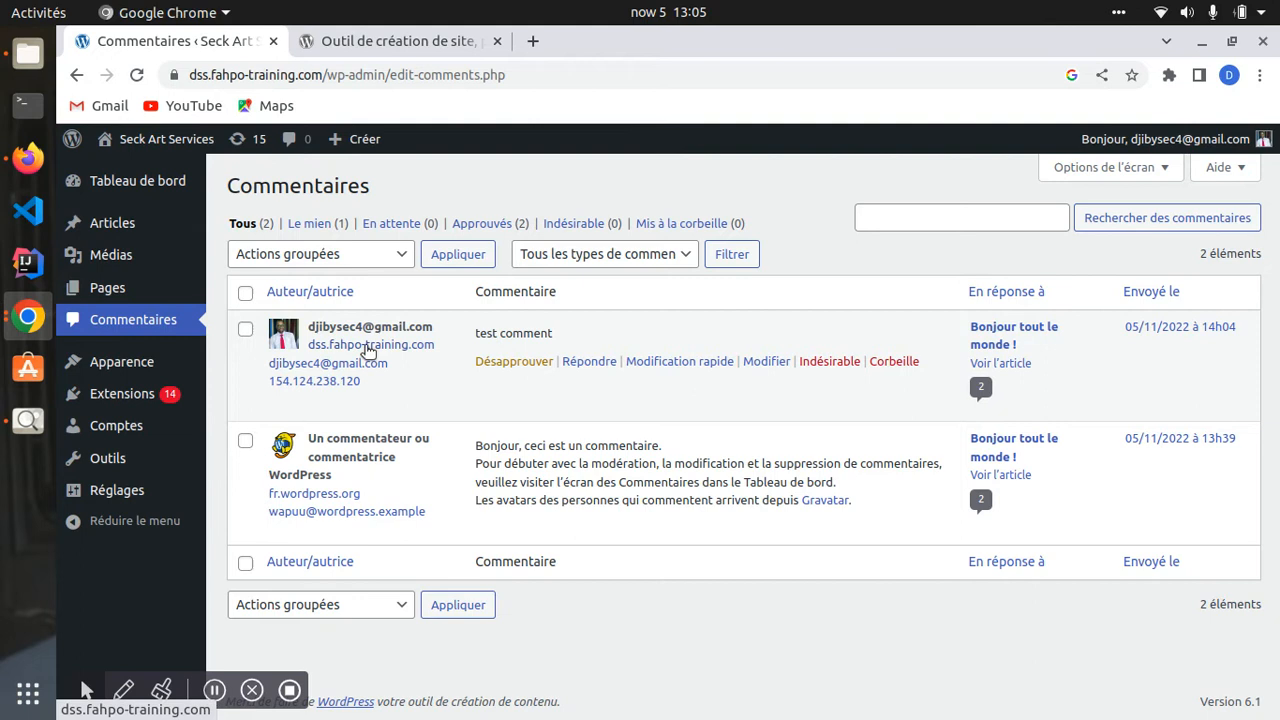
drag(471, 337, 572, 337)
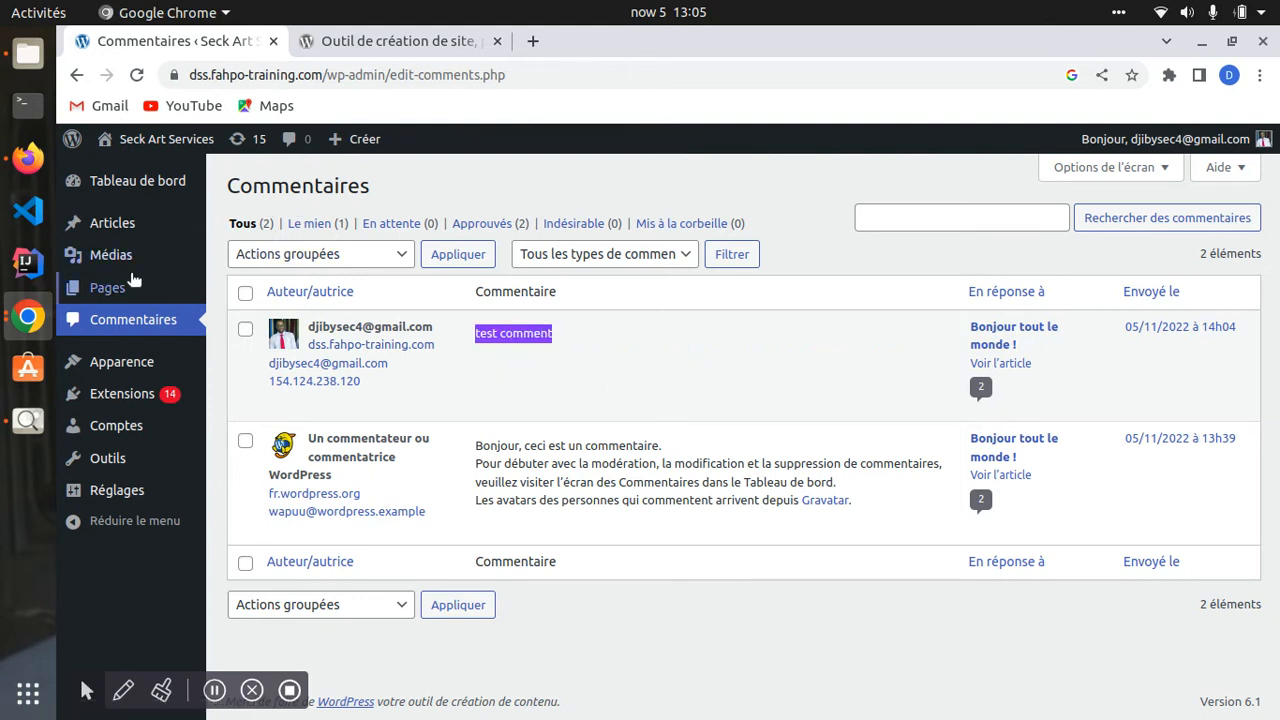
click(112, 224)
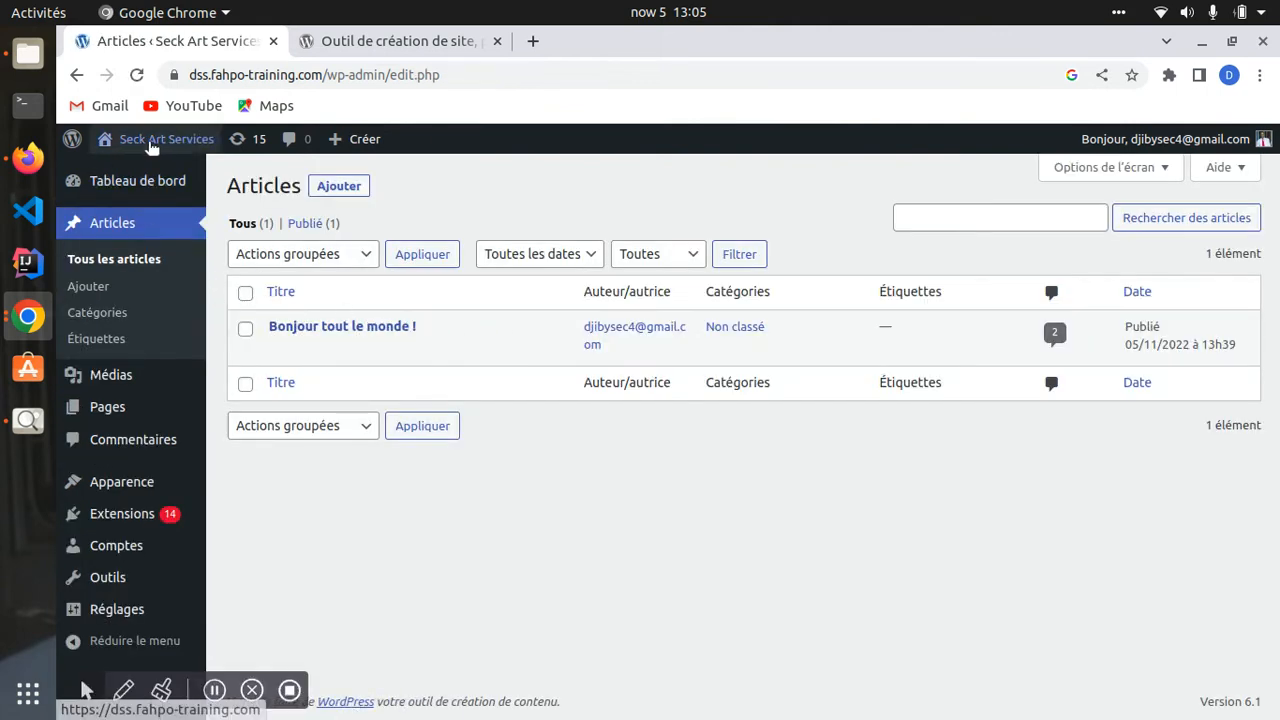
mouse_move(158, 145)
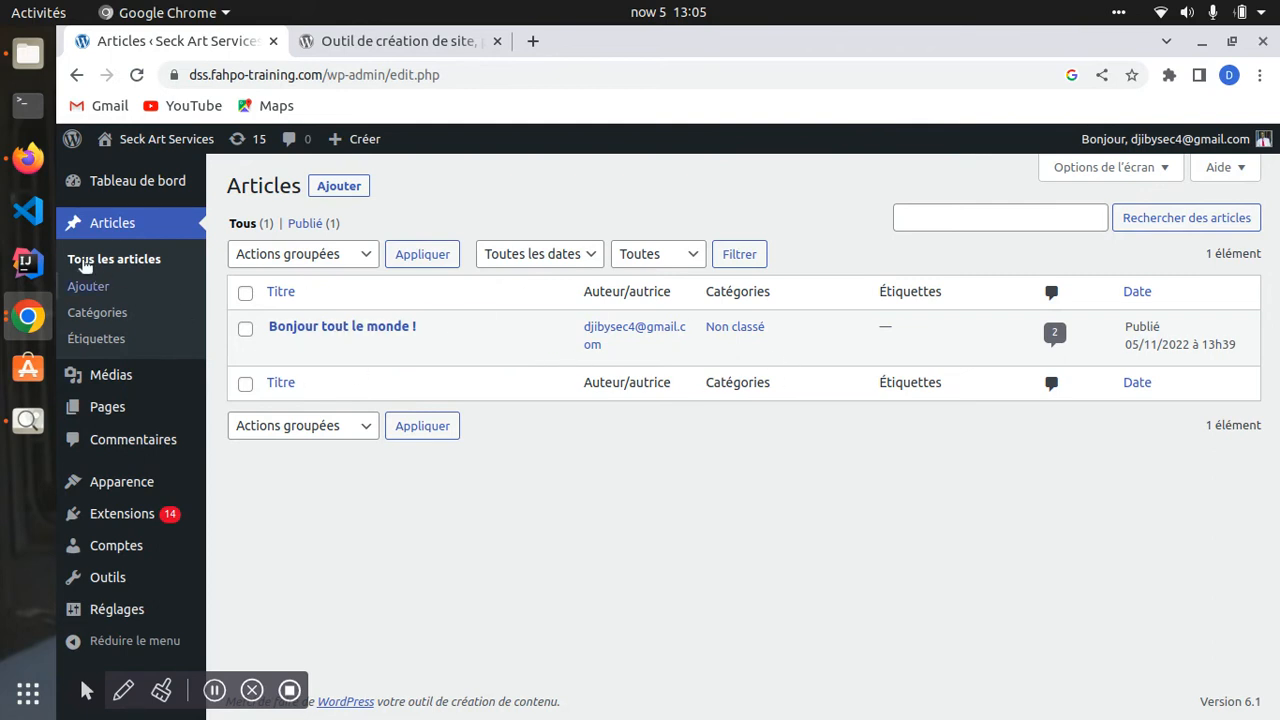
click(115, 183)
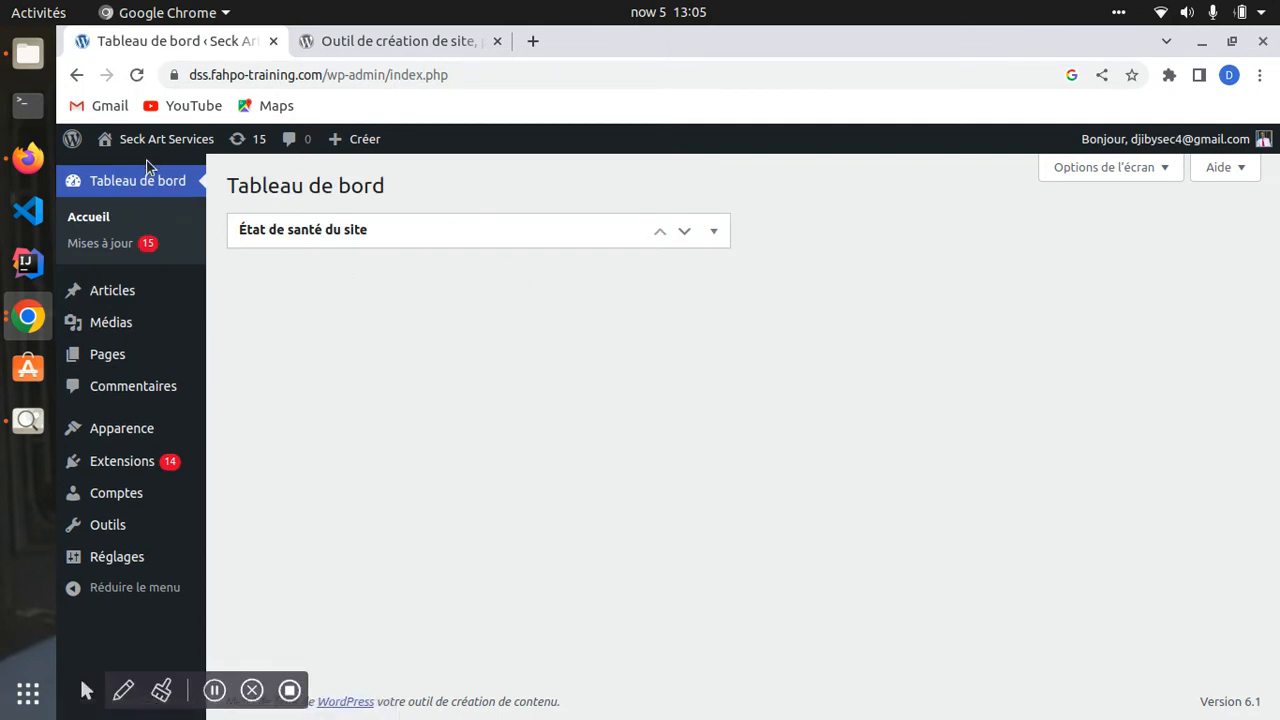
click(149, 138)
scroll(430, 447, down, 5)
scroll(72, 203, up, 5)
scroll(220, 423, down, 6)
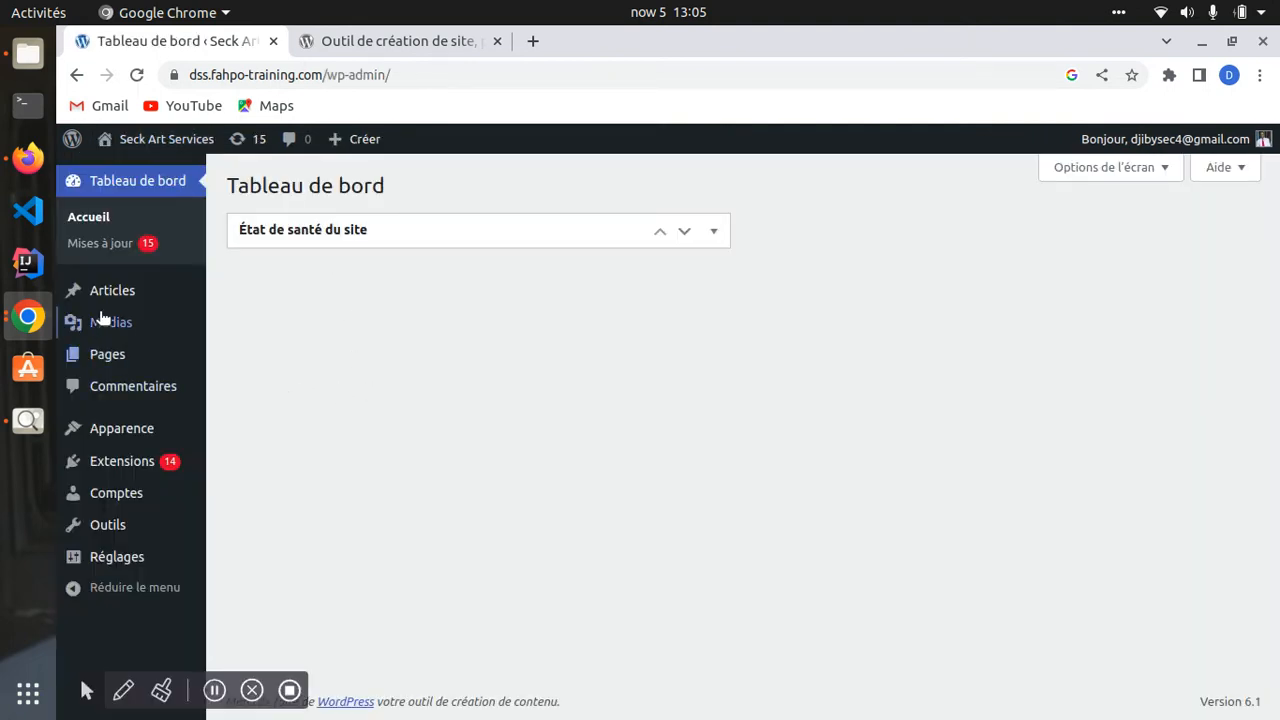
mouse_move(74, 278)
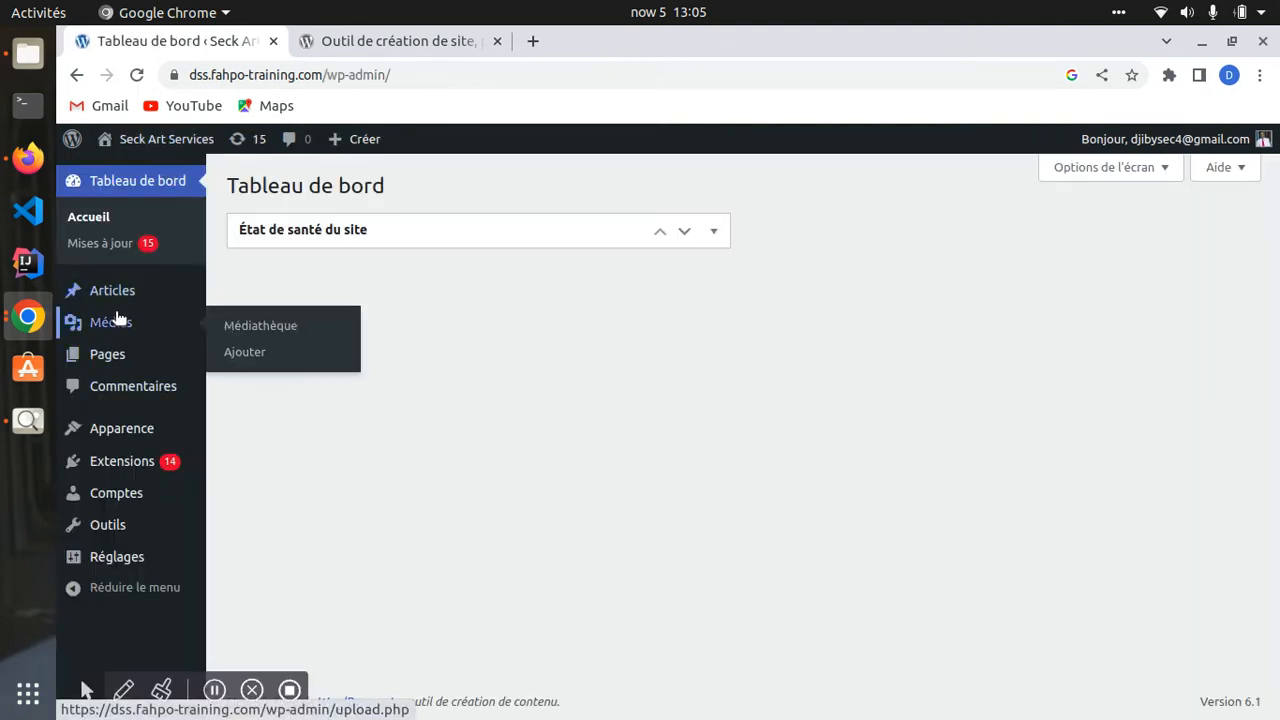
click(119, 300)
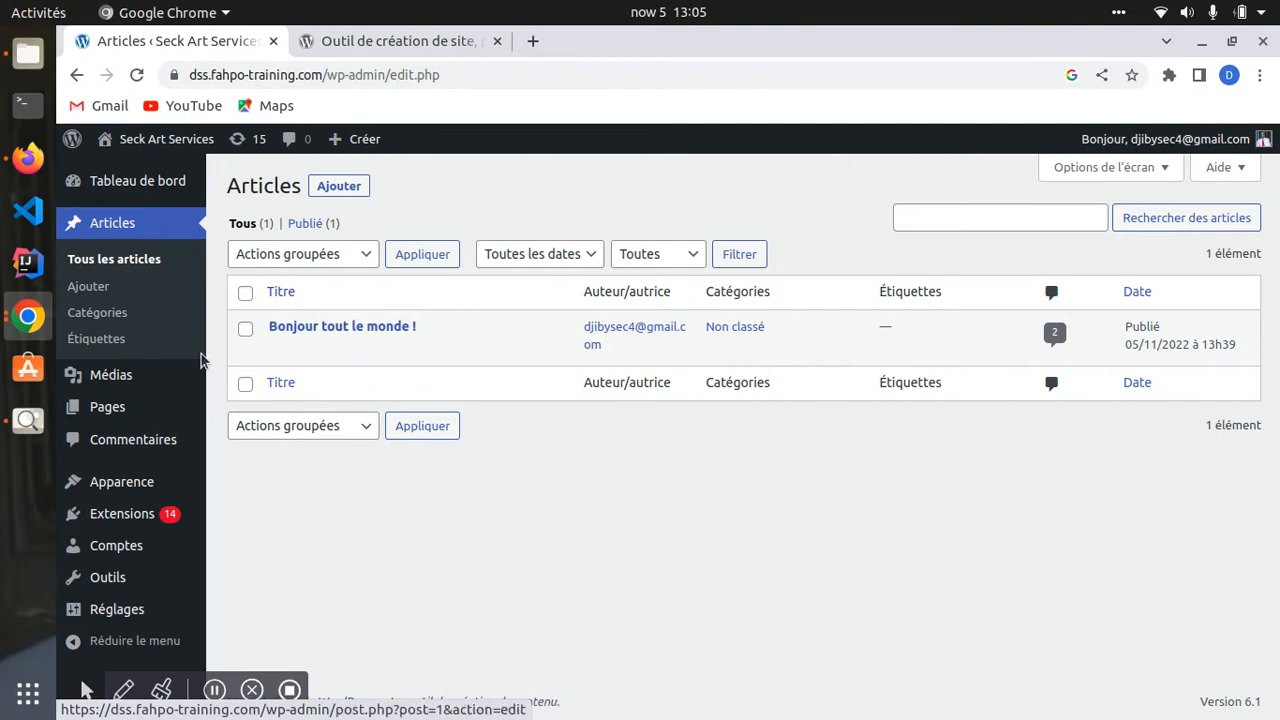
mouse_move(100, 418)
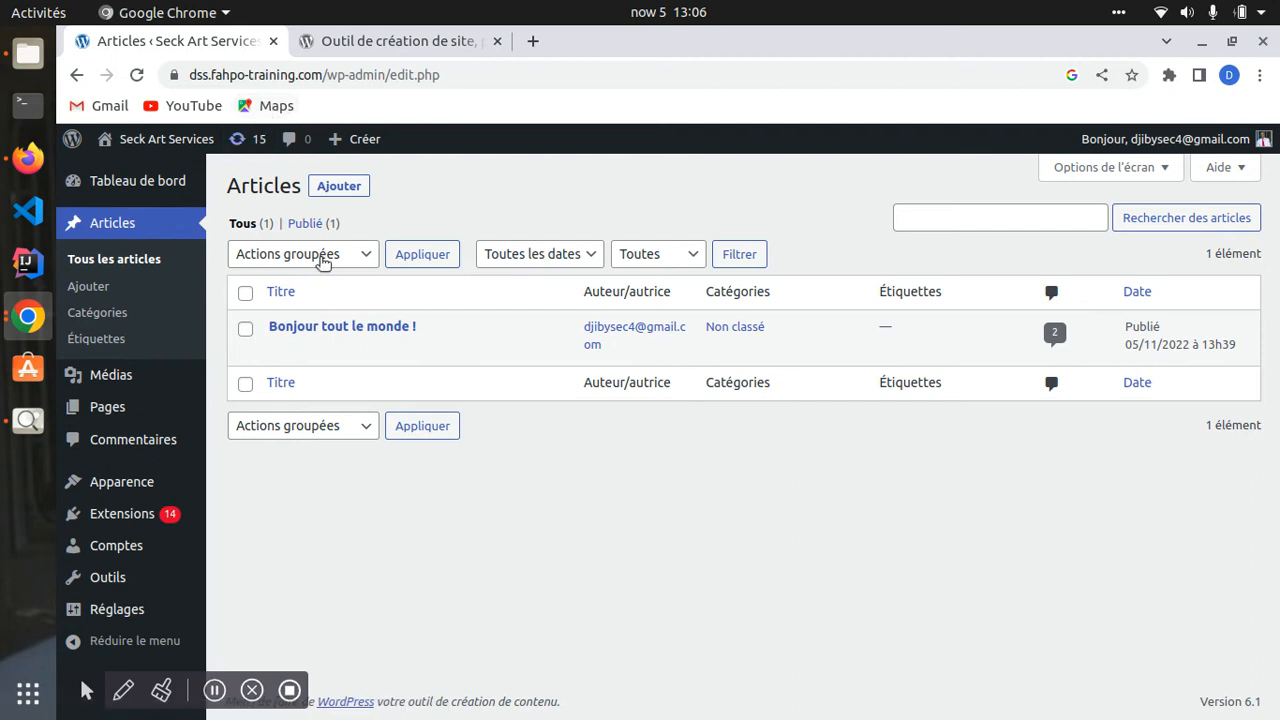
mouse_move(411, 357)
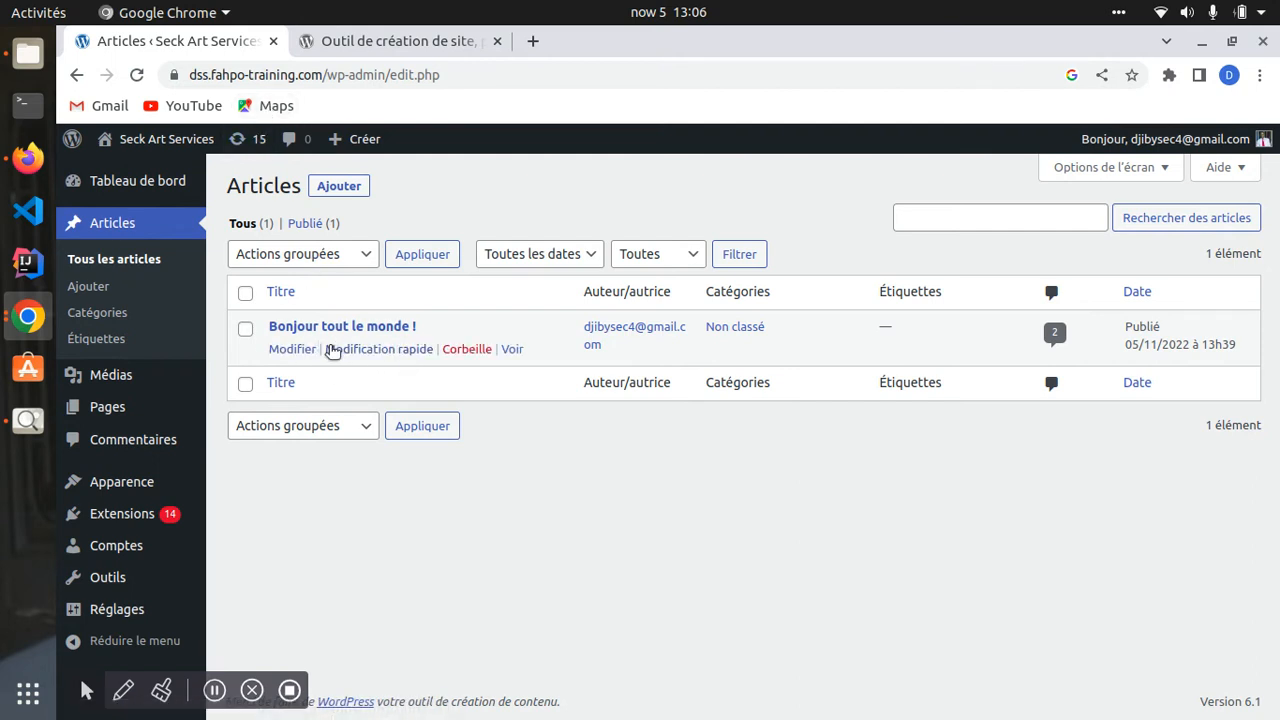
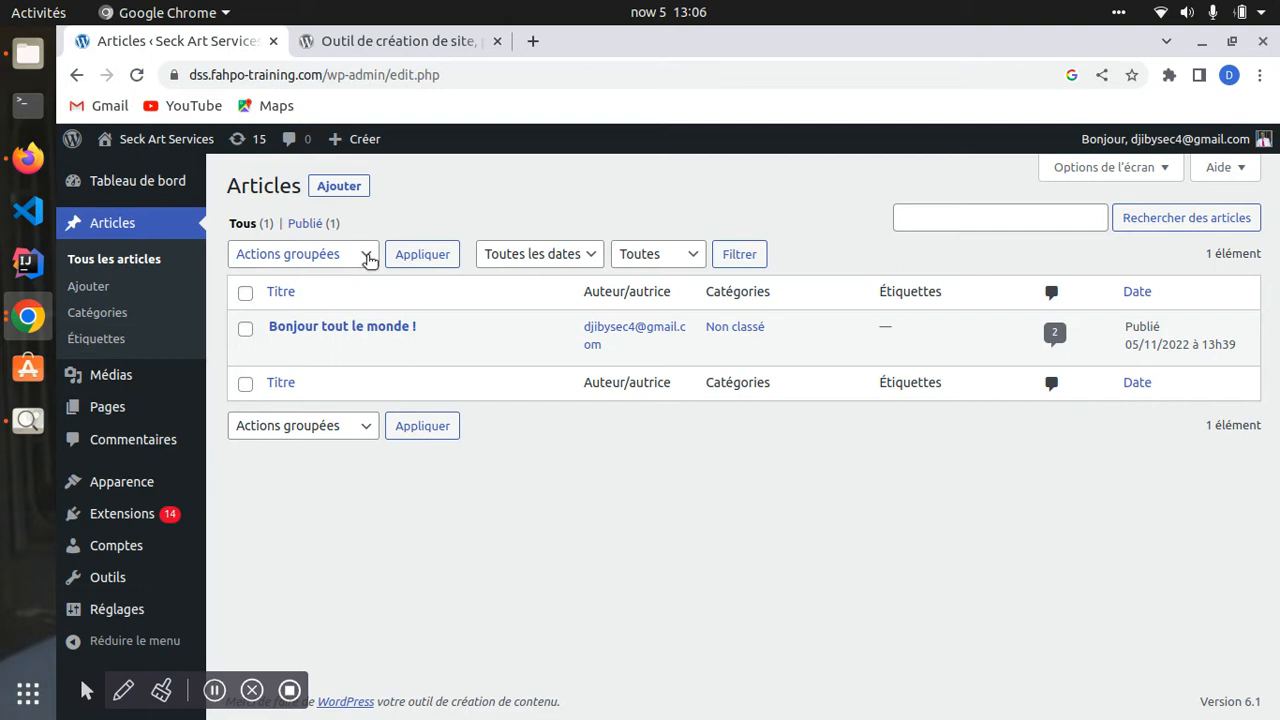
- Explore the Actions groupées list, trying Déplacer dans la Corbeille, then reset it to nothing
click(368, 255)
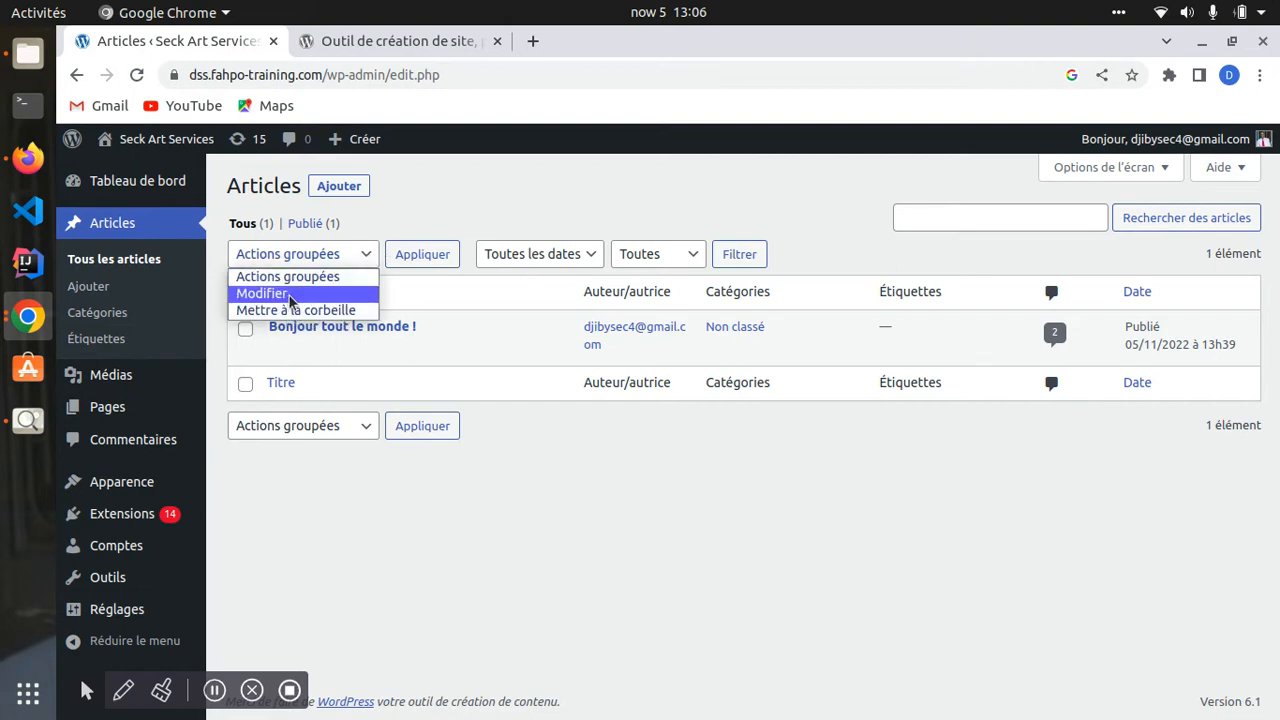
click(416, 232)
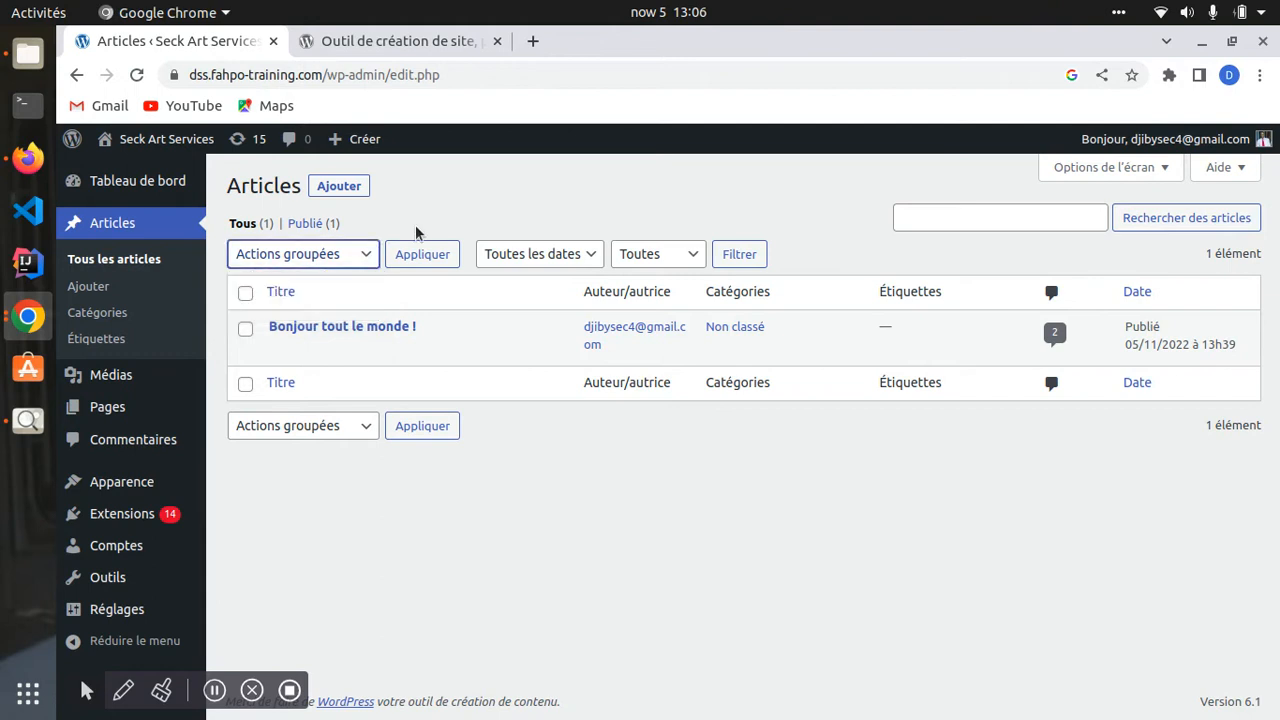
click(352, 264)
click(272, 310)
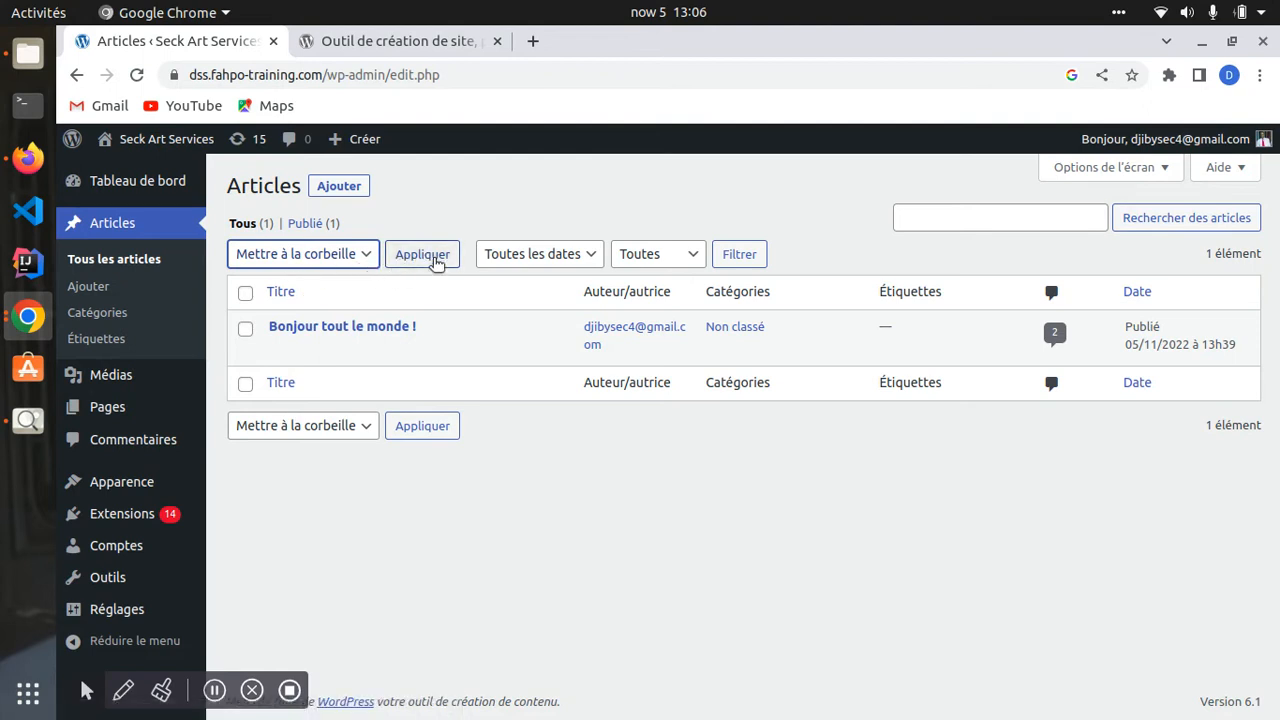
click(343, 254)
click(272, 276)
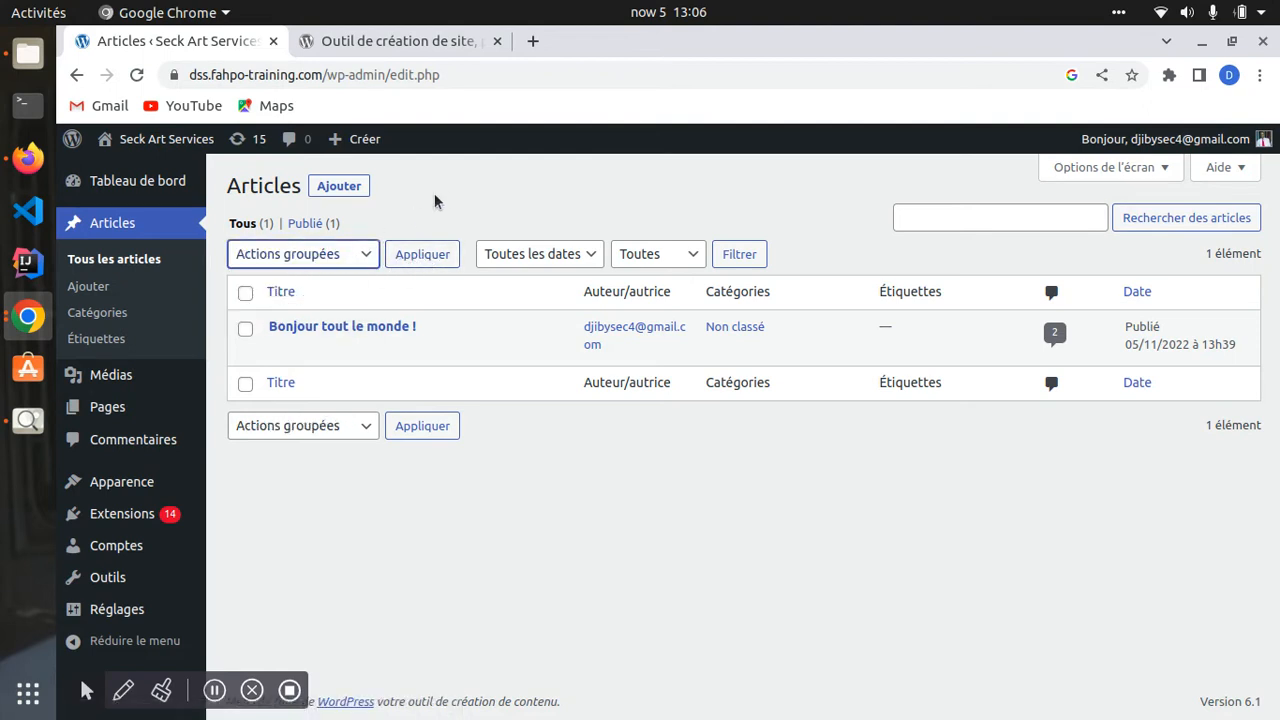
- Select the Bonjour tout le monde article and browse the bulk action, month and category filters
click(247, 330)
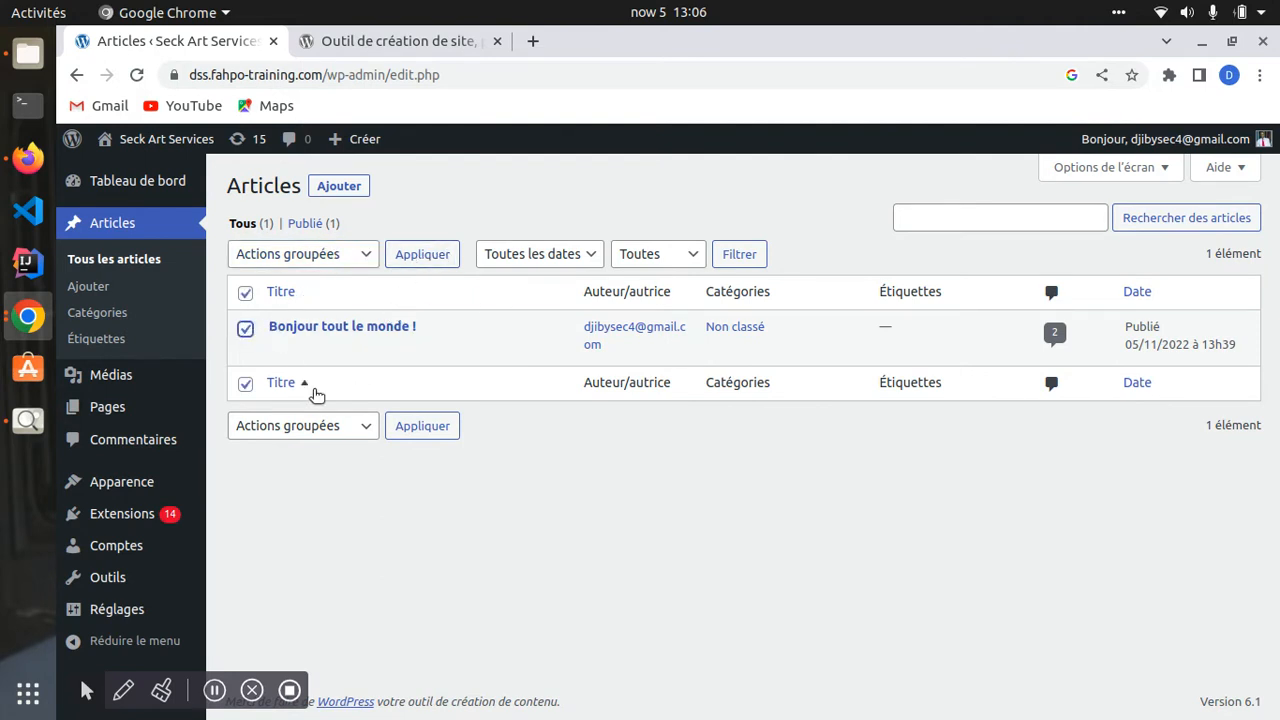
click(345, 253)
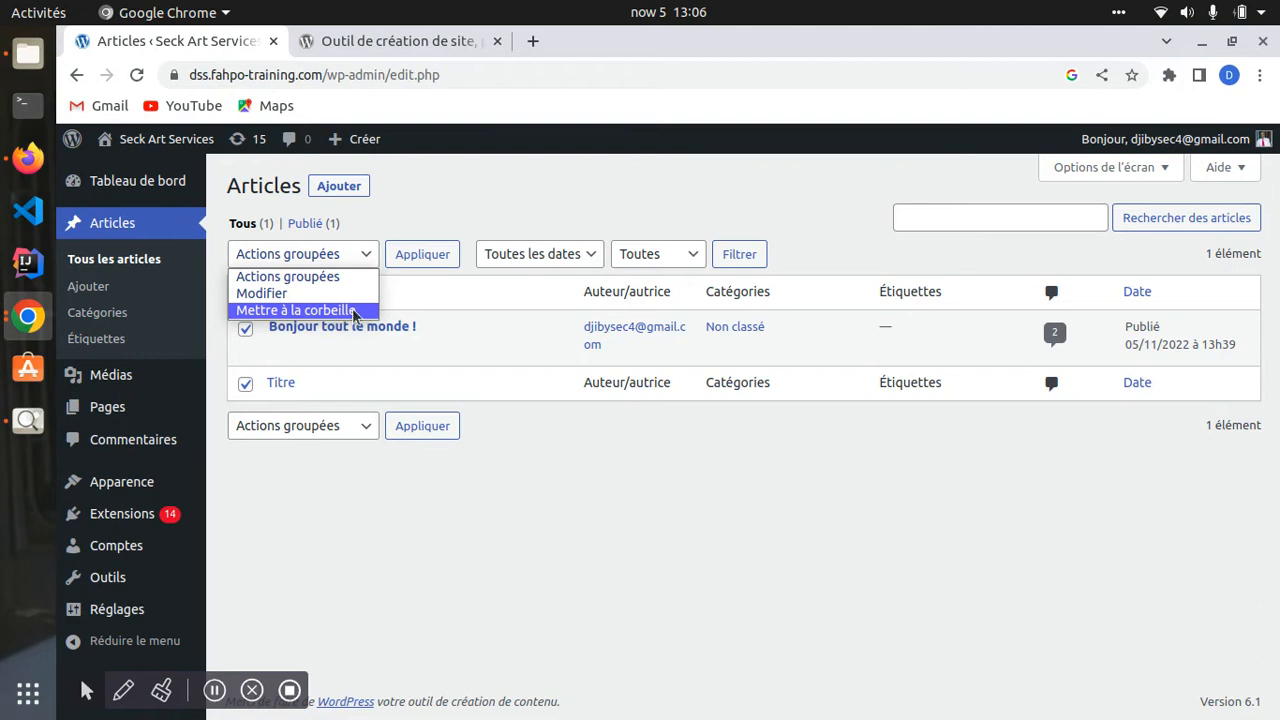
click(484, 207)
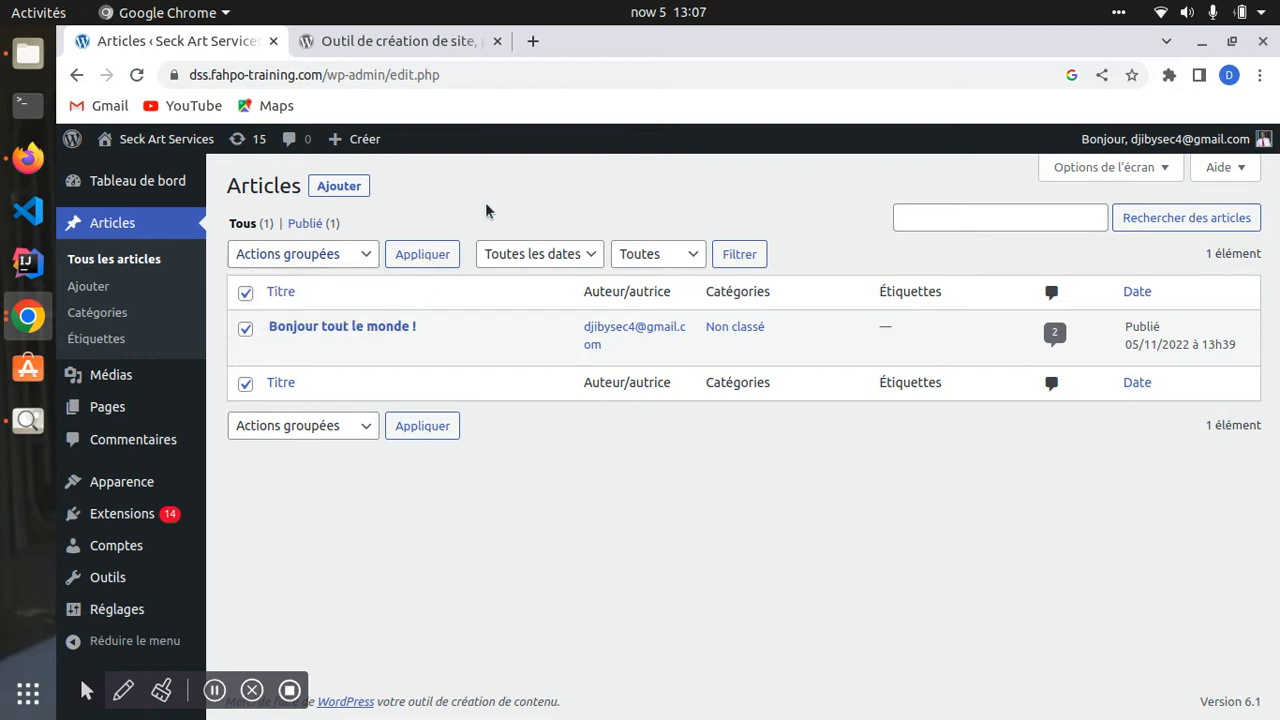
click(577, 257)
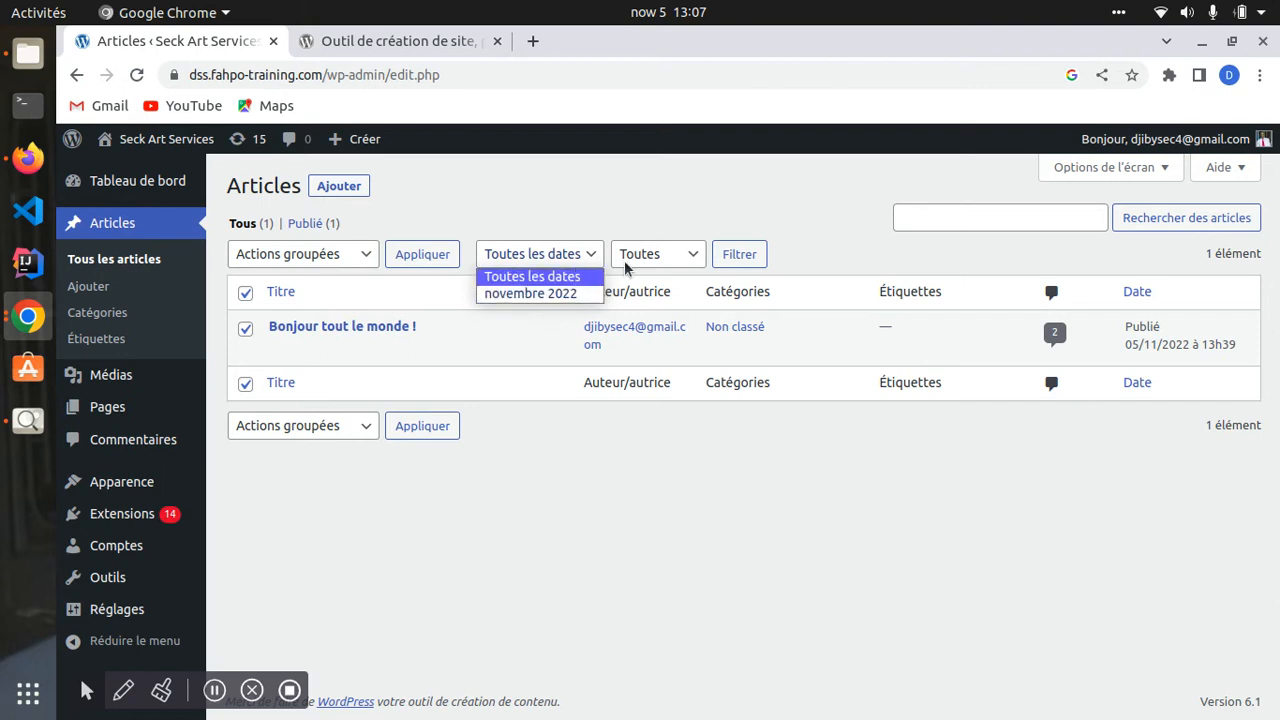
click(681, 255)
click(683, 257)
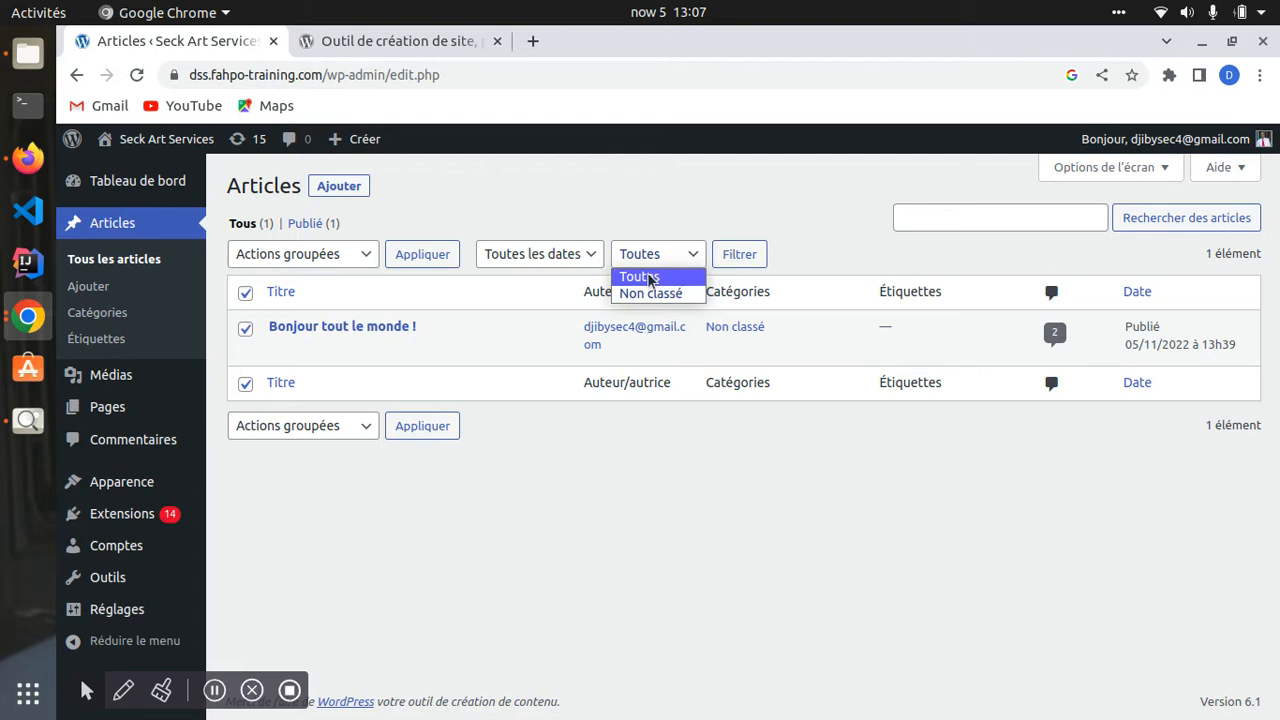
click(782, 241)
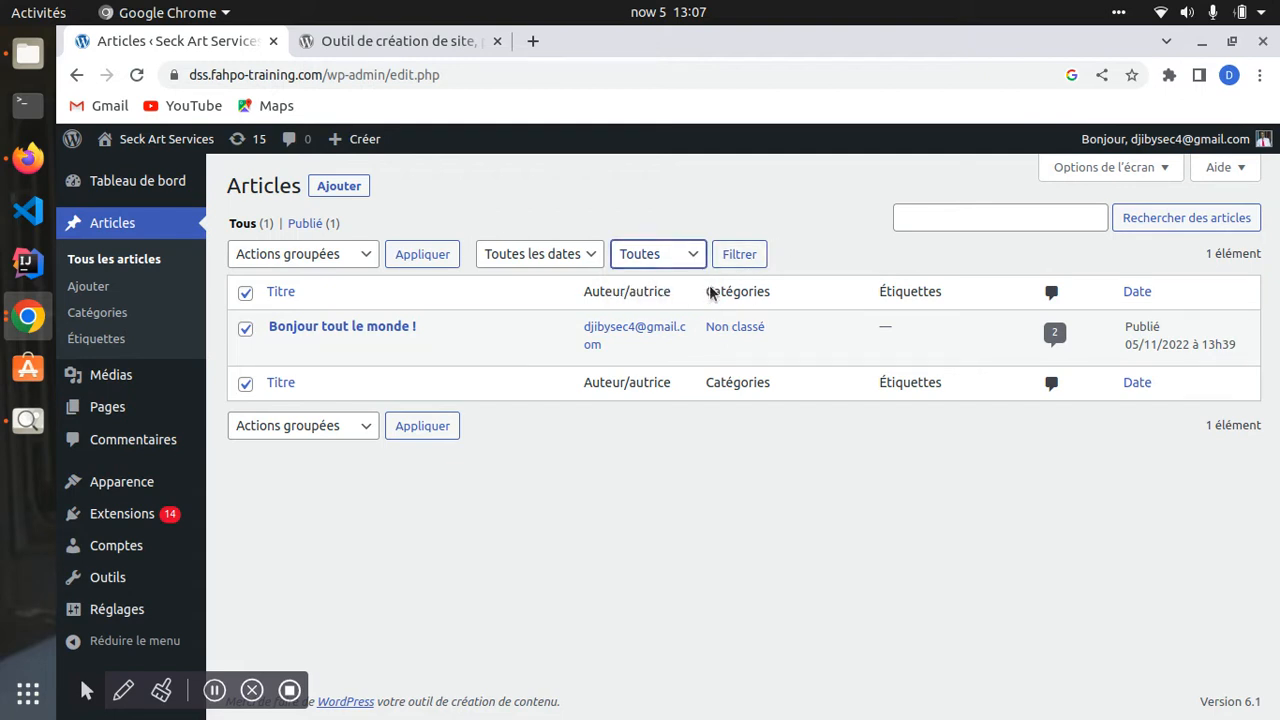
click(246, 300)
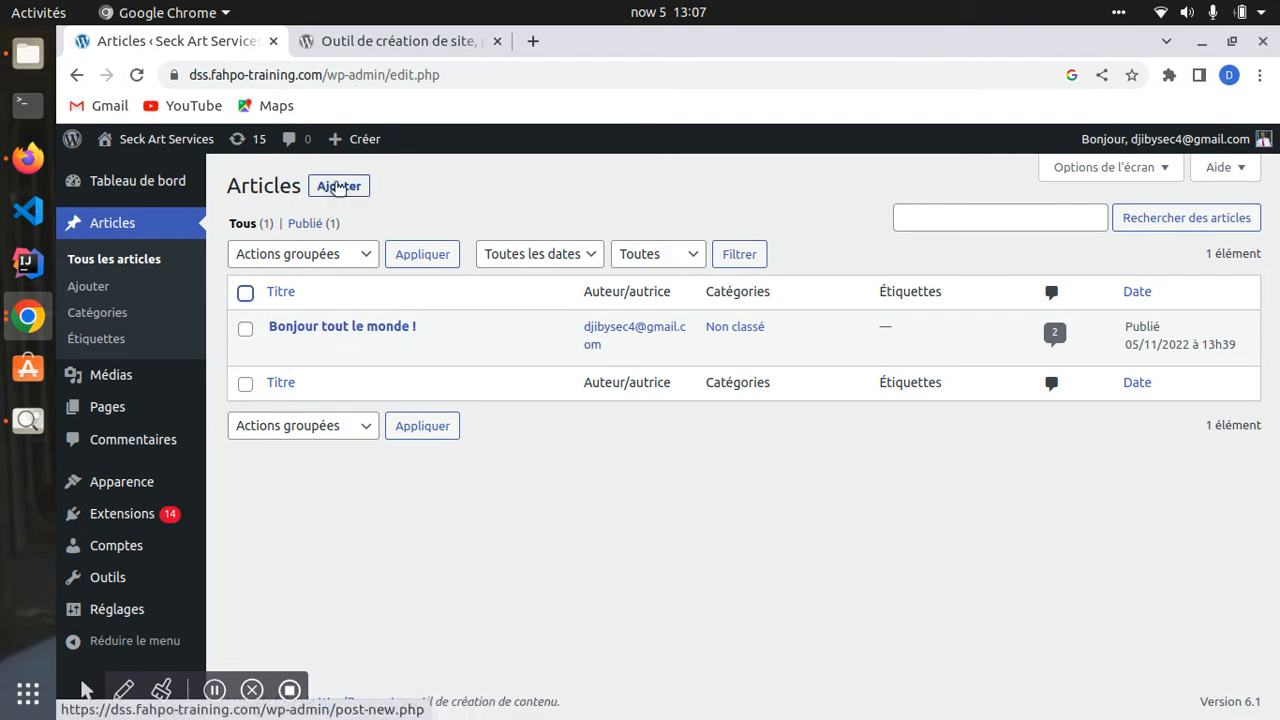
- Peek at a new article and the Bonjour tout le monde editor, returning to the list each time
click(338, 187)
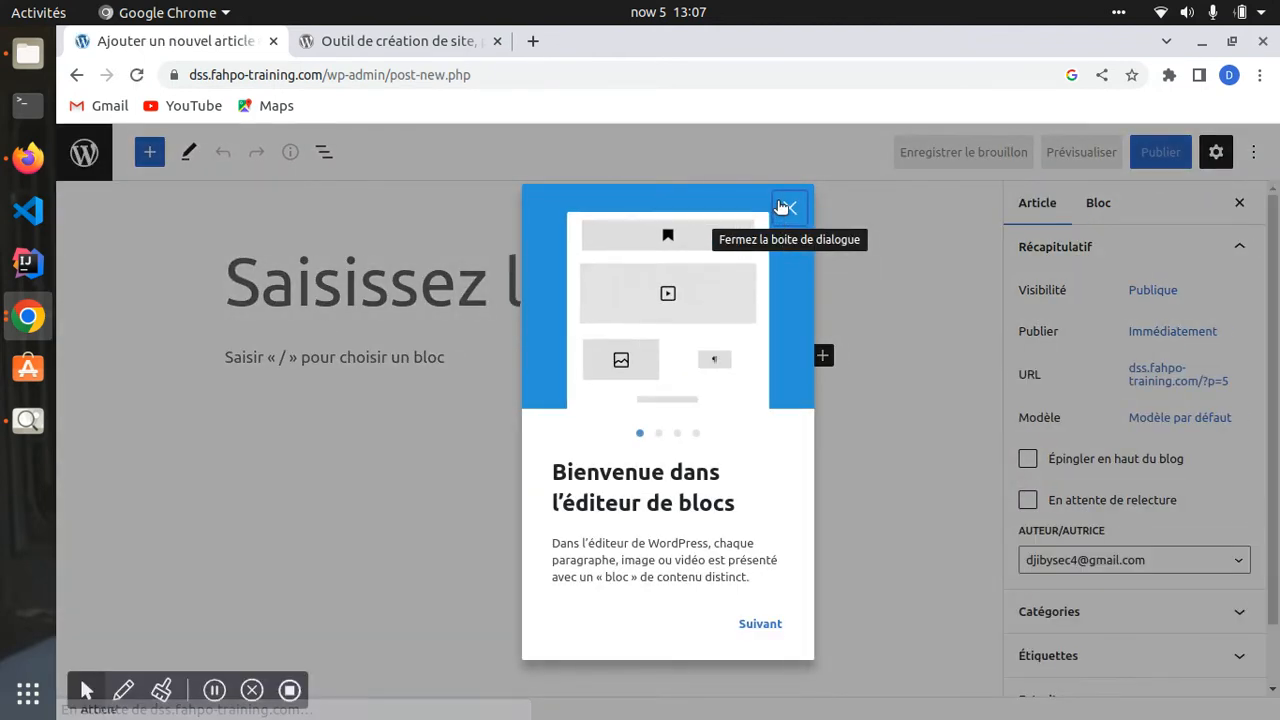
click(785, 207)
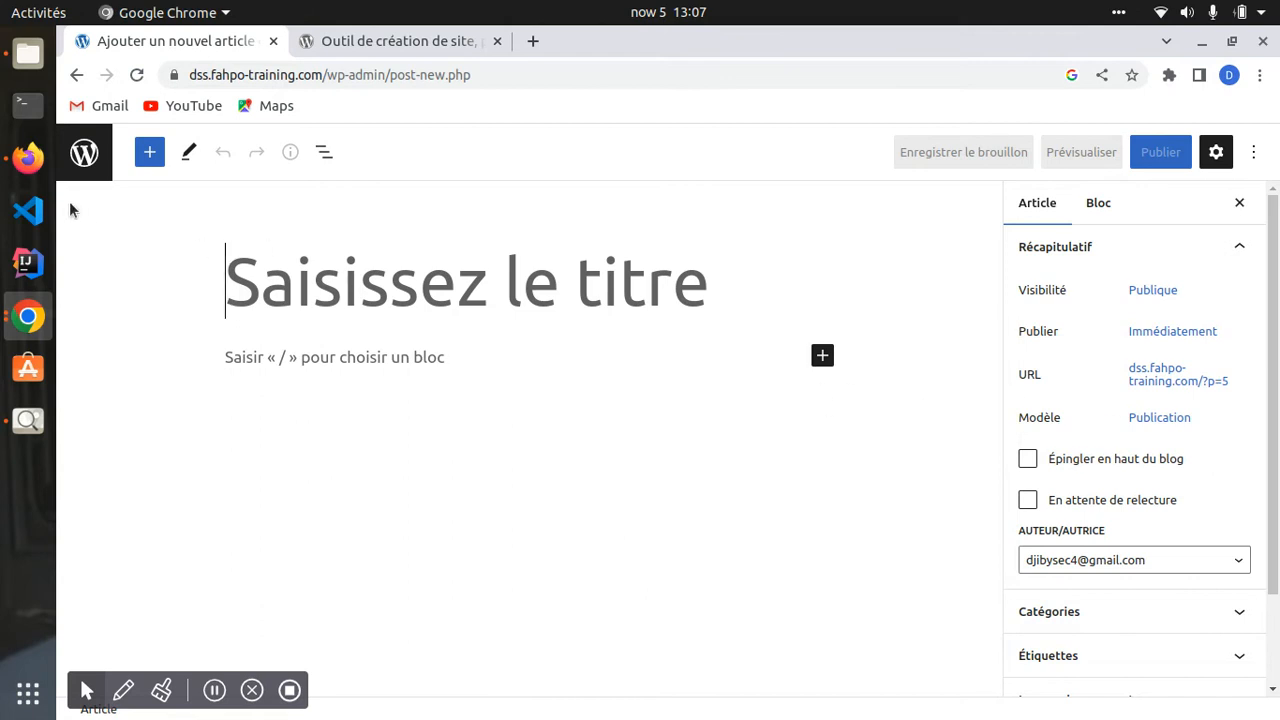
click(76, 75)
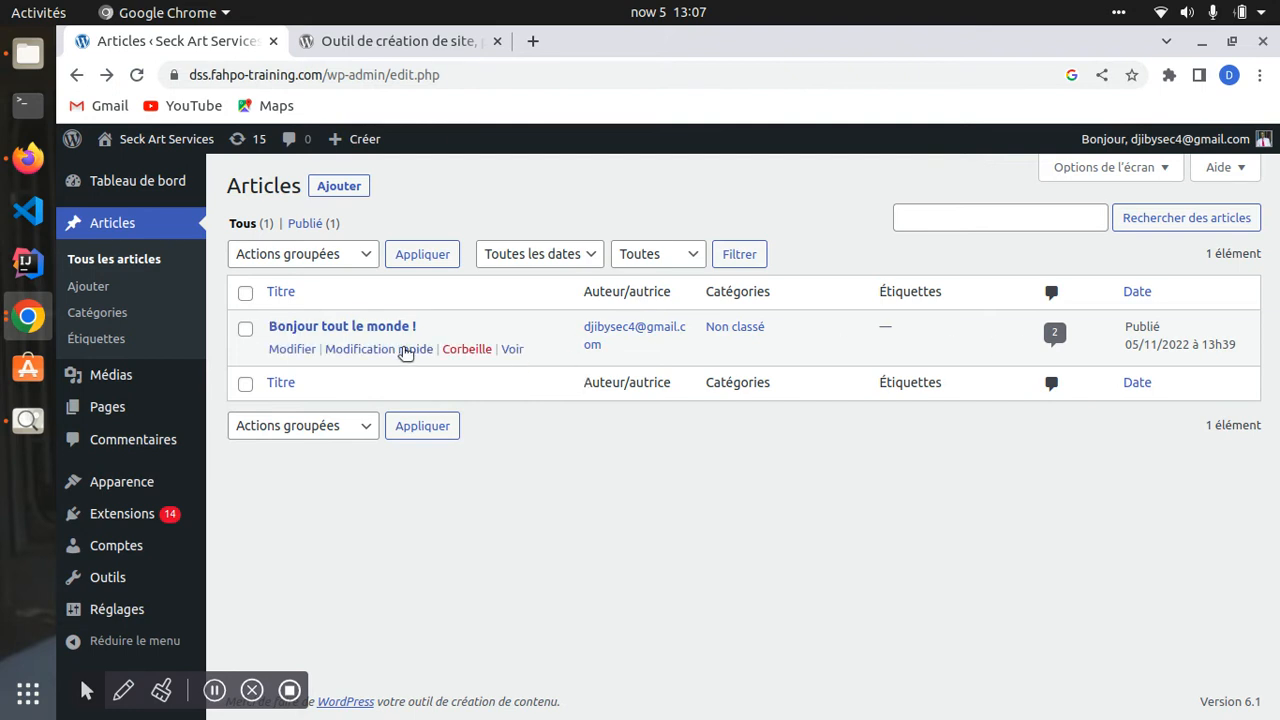
click(293, 349)
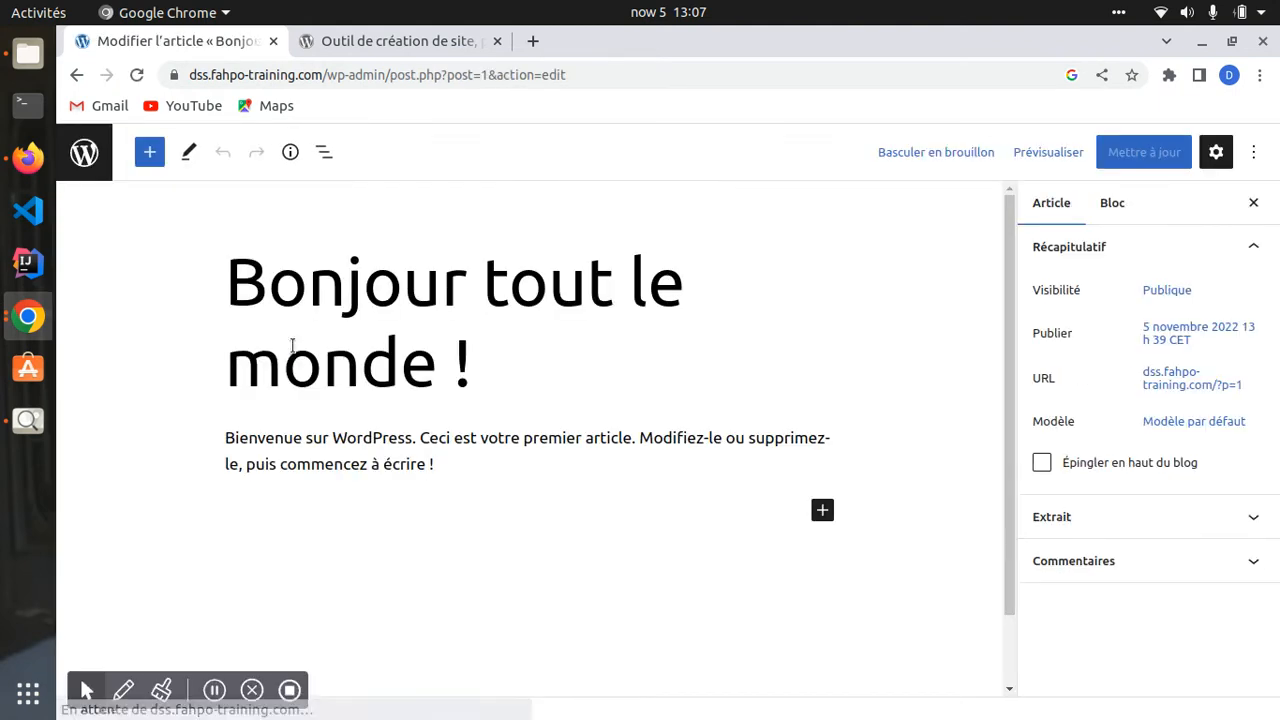
click(77, 74)
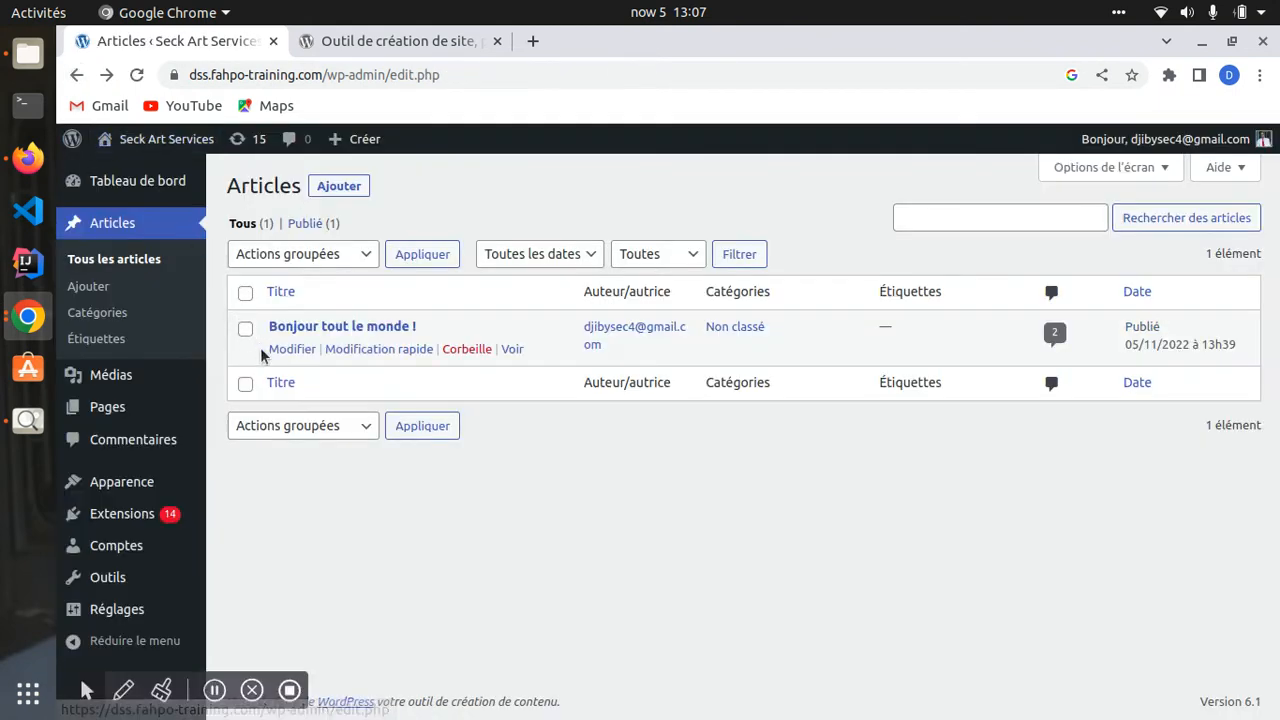
- In Modification rapide, delete the trailing exclamation mark from the title
click(369, 349)
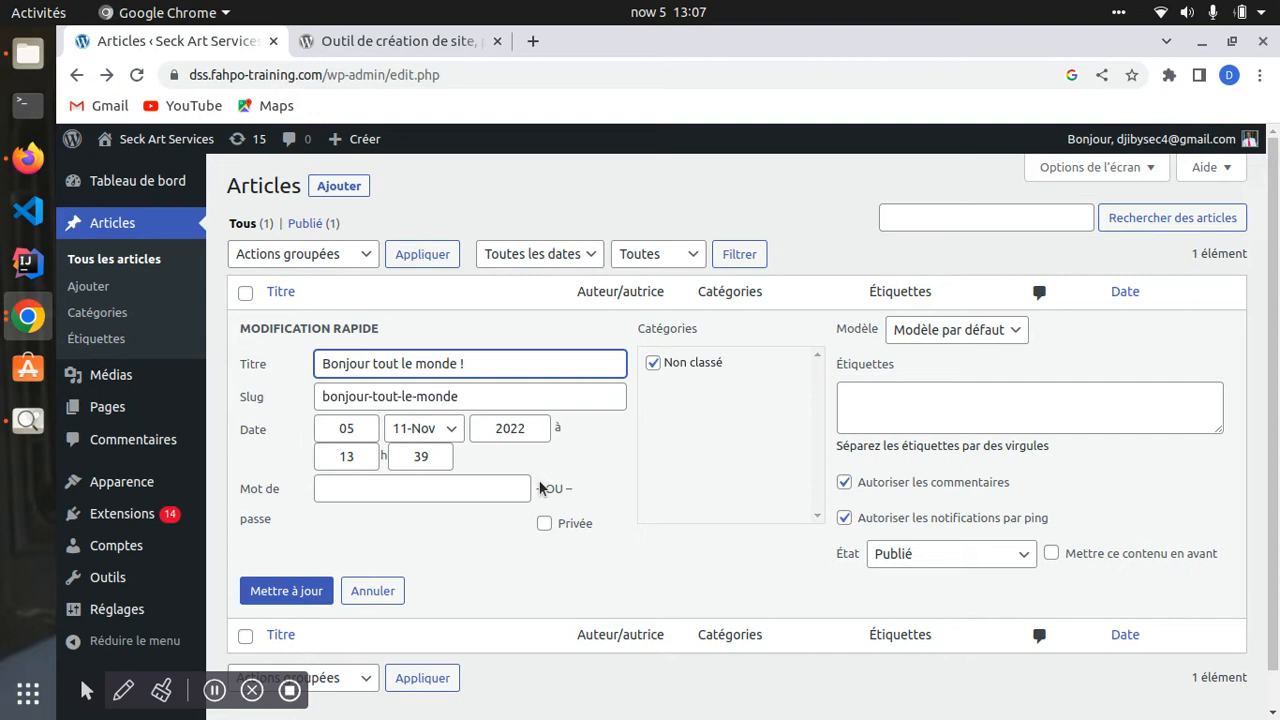
scroll(506, 518, down, 1)
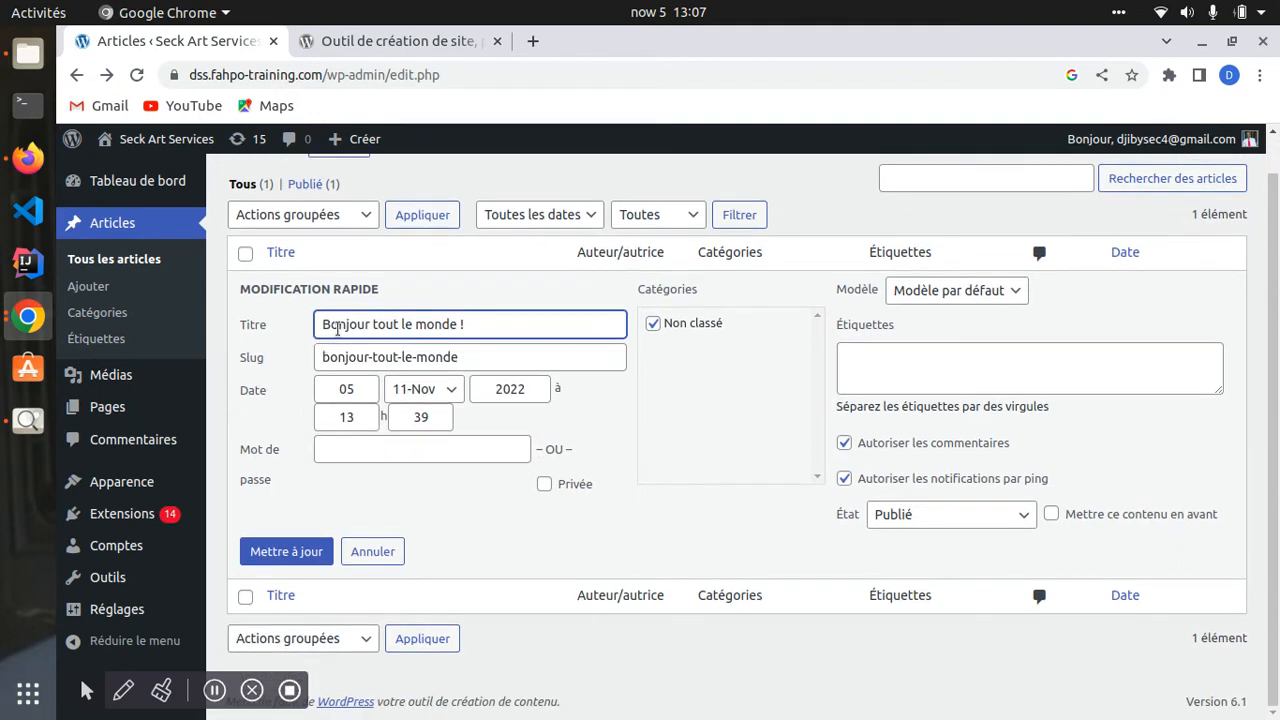
drag(337, 325, 487, 327)
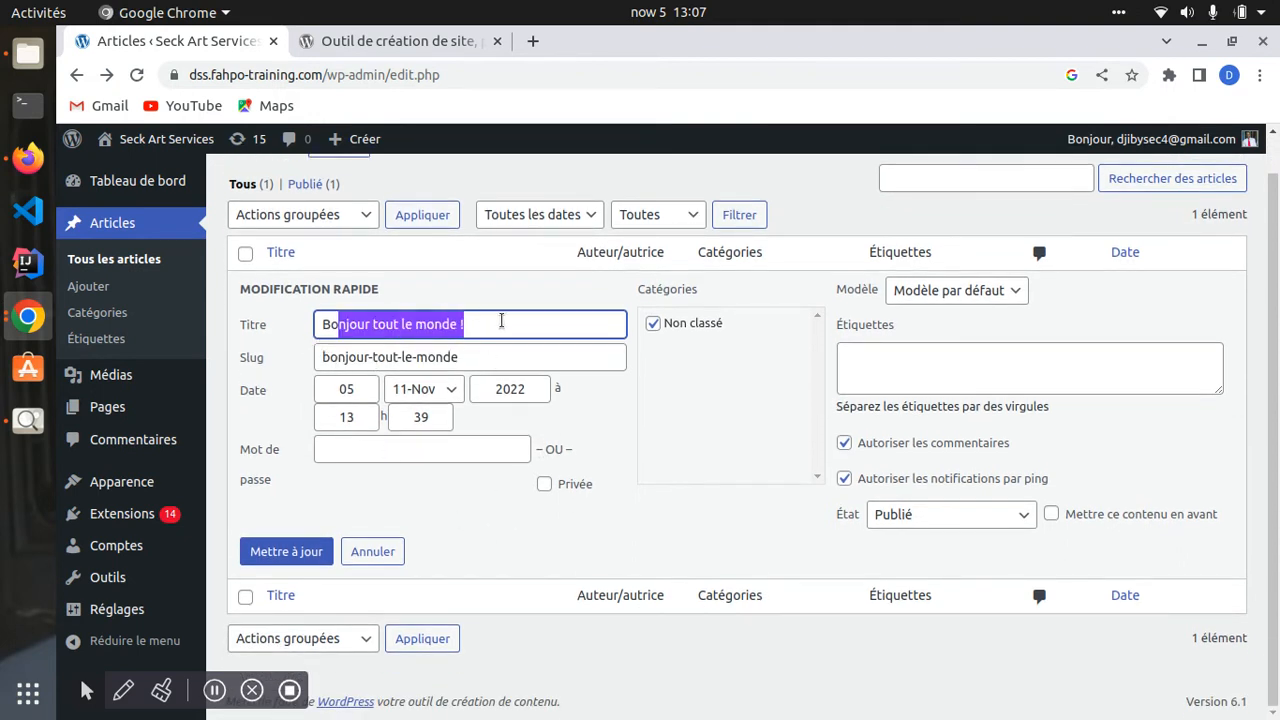
click(497, 324)
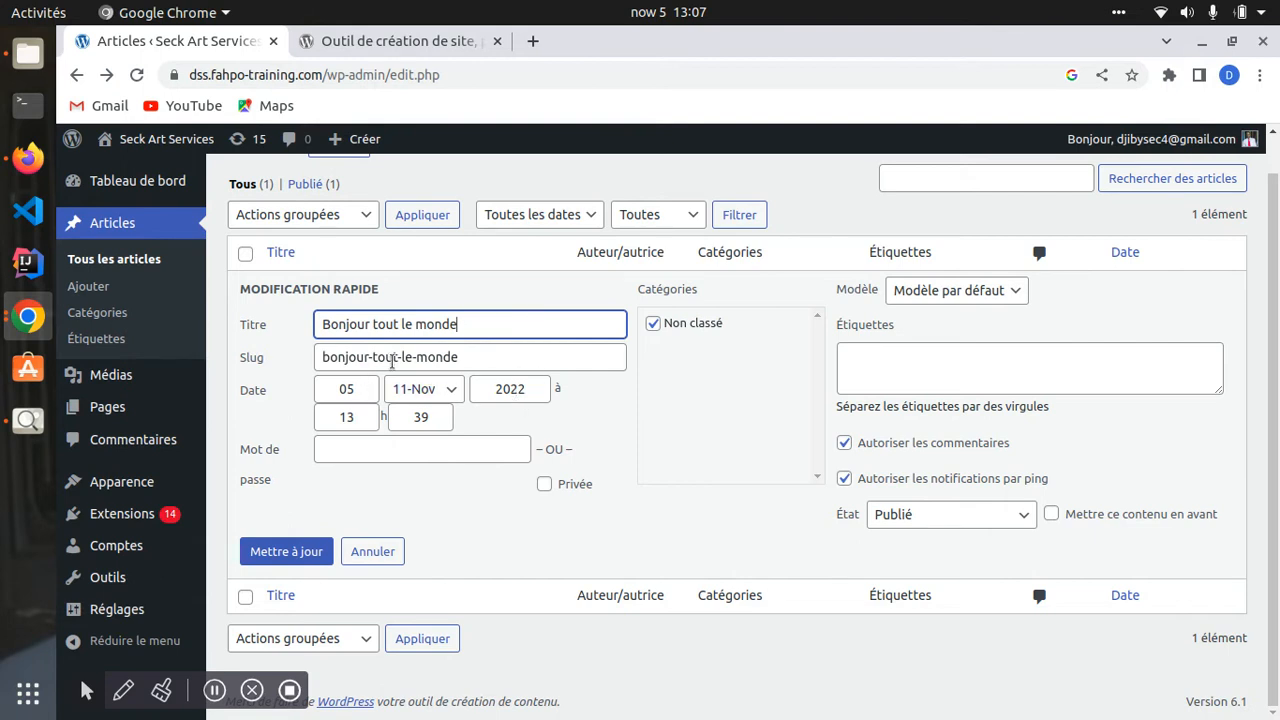
- Examine the slug bonjour-tout-le-monde and the page name in the web address
drag(321, 357, 466, 359)
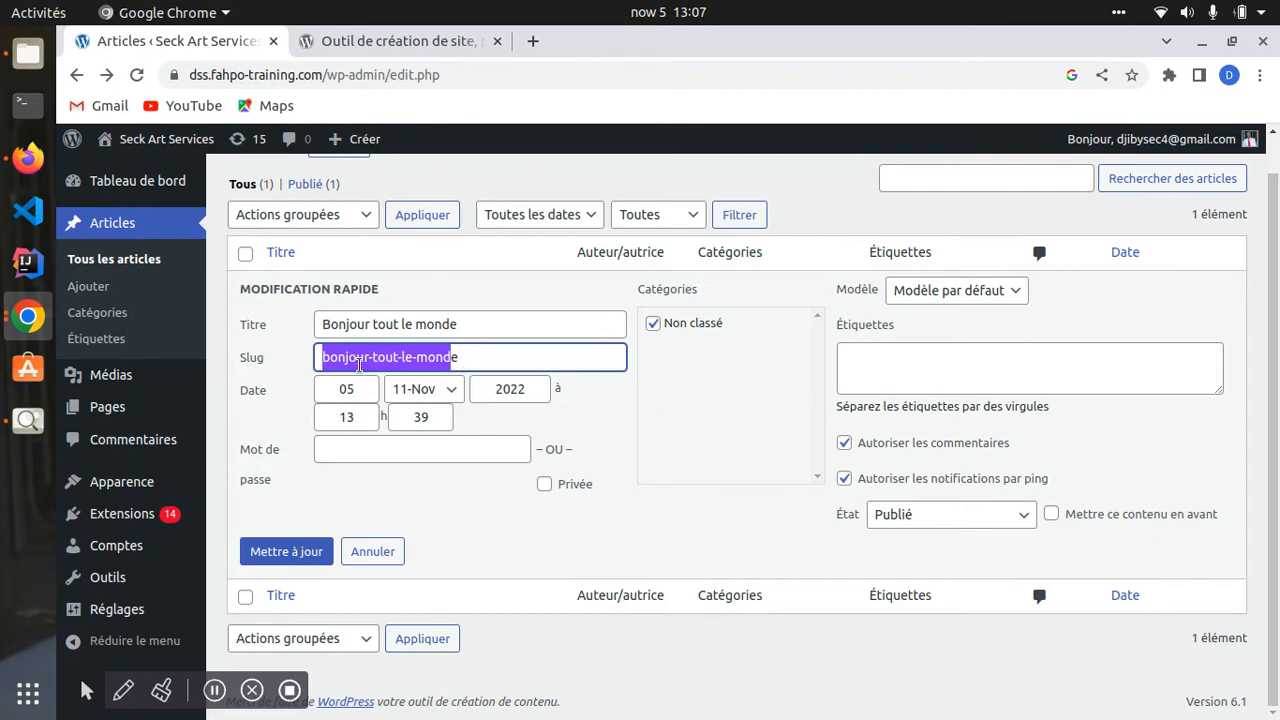
drag(477, 362, 290, 360)
drag(386, 74, 530, 70)
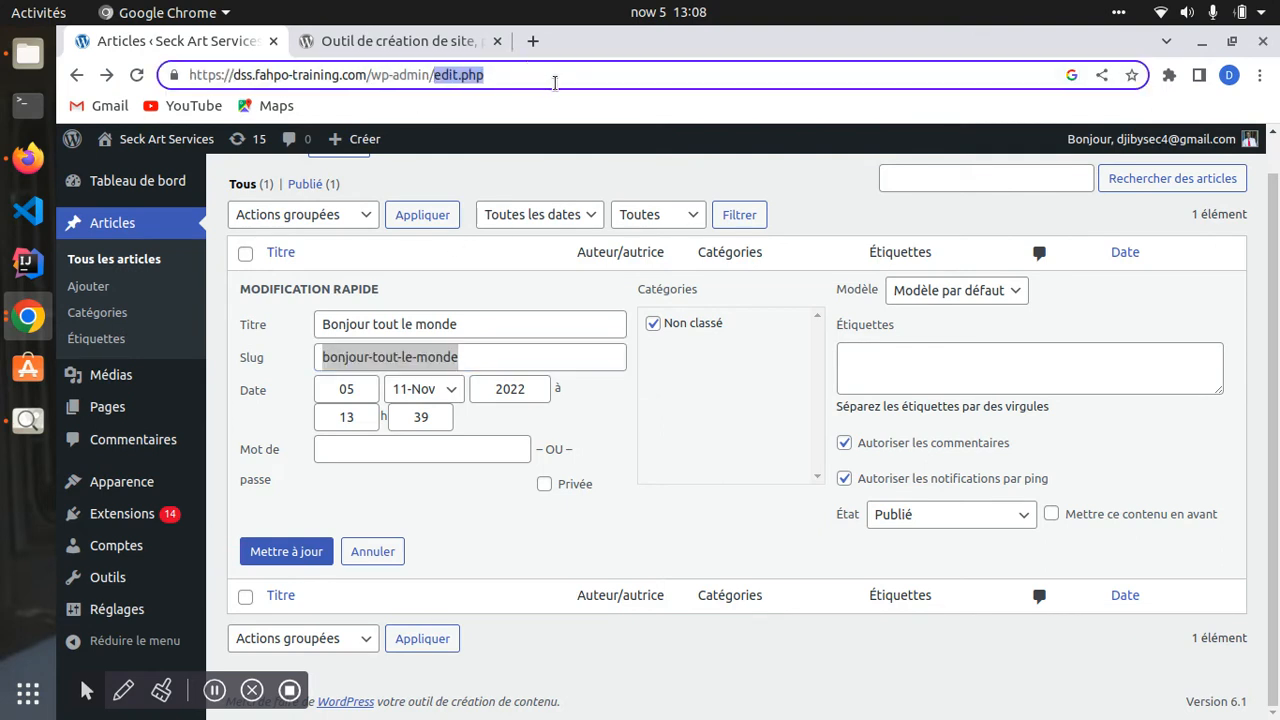
click(504, 74)
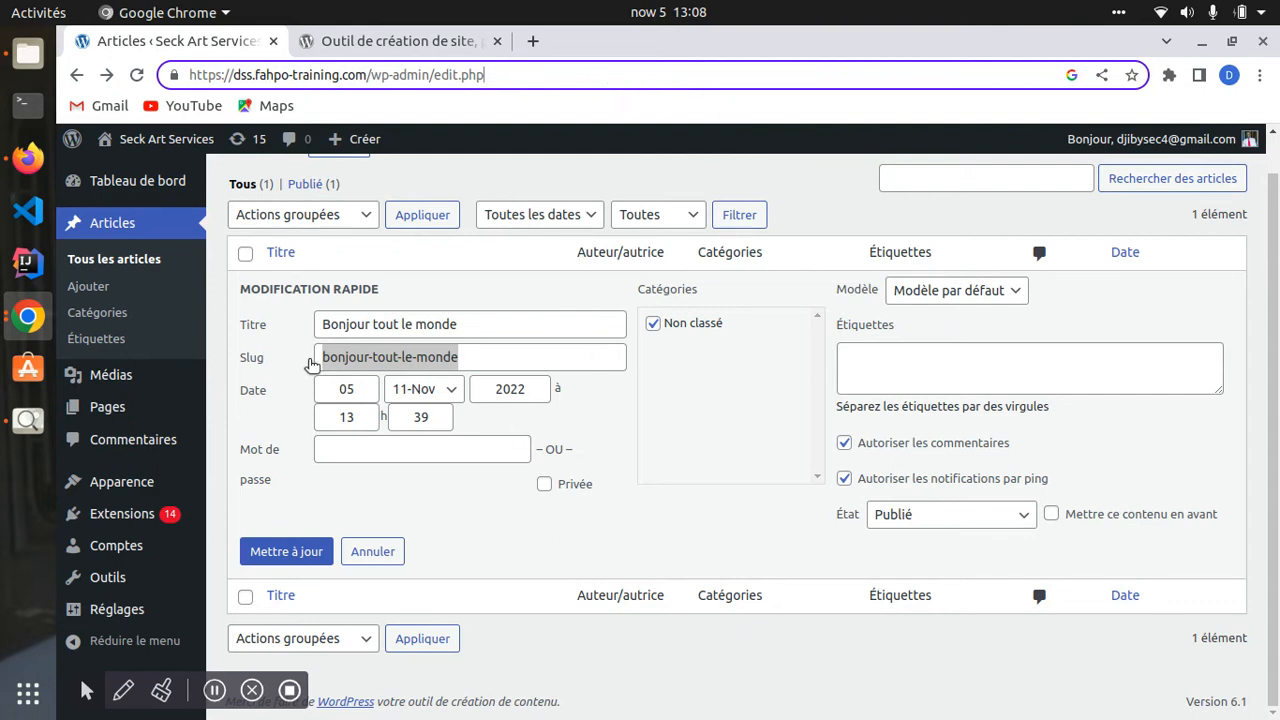
drag(465, 362, 357, 357)
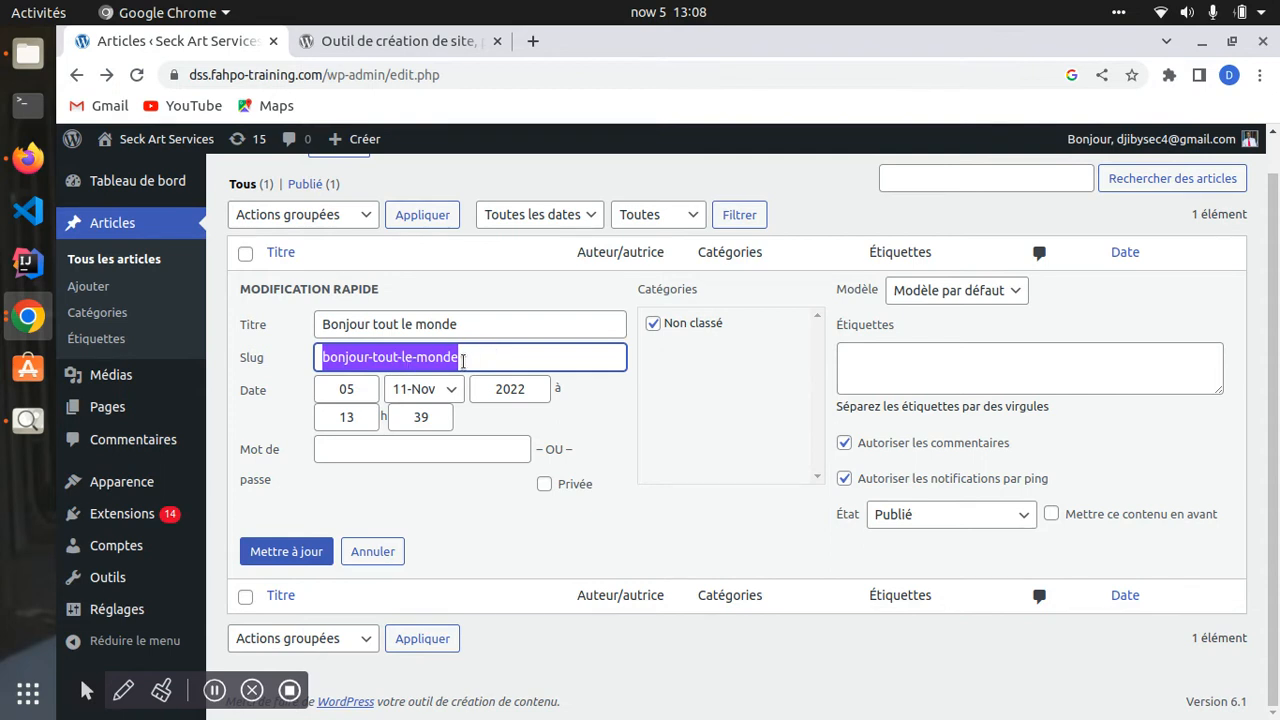
click(463, 361)
drag(463, 361, 312, 362)
click(458, 361)
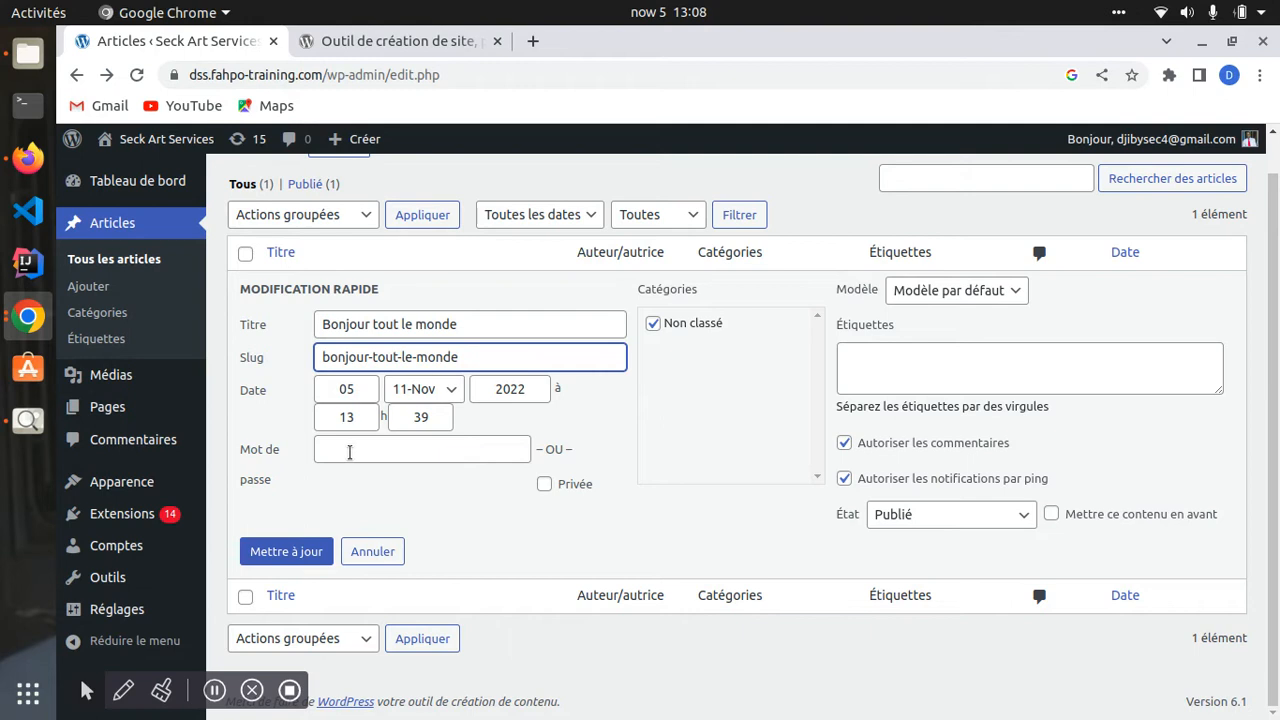
- Review password, tags, comments and Publié status, then save the title 'Bonjour tout le monde'
click(338, 457)
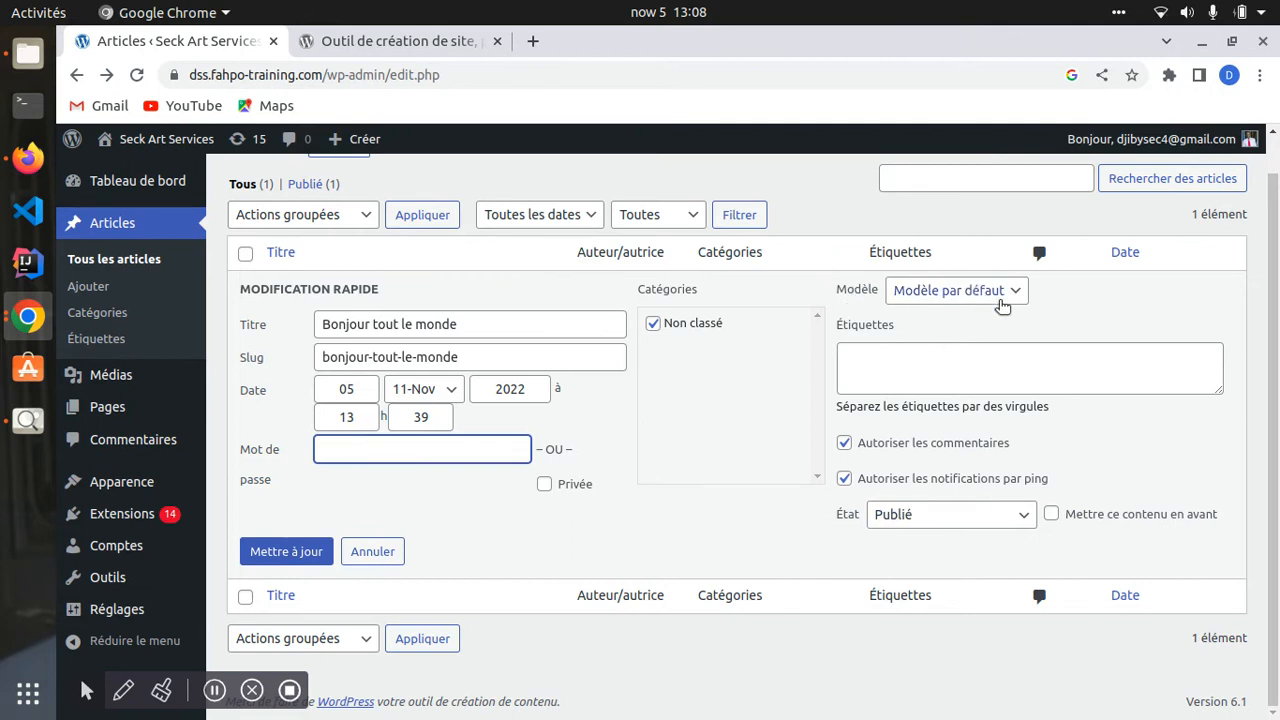
click(897, 376)
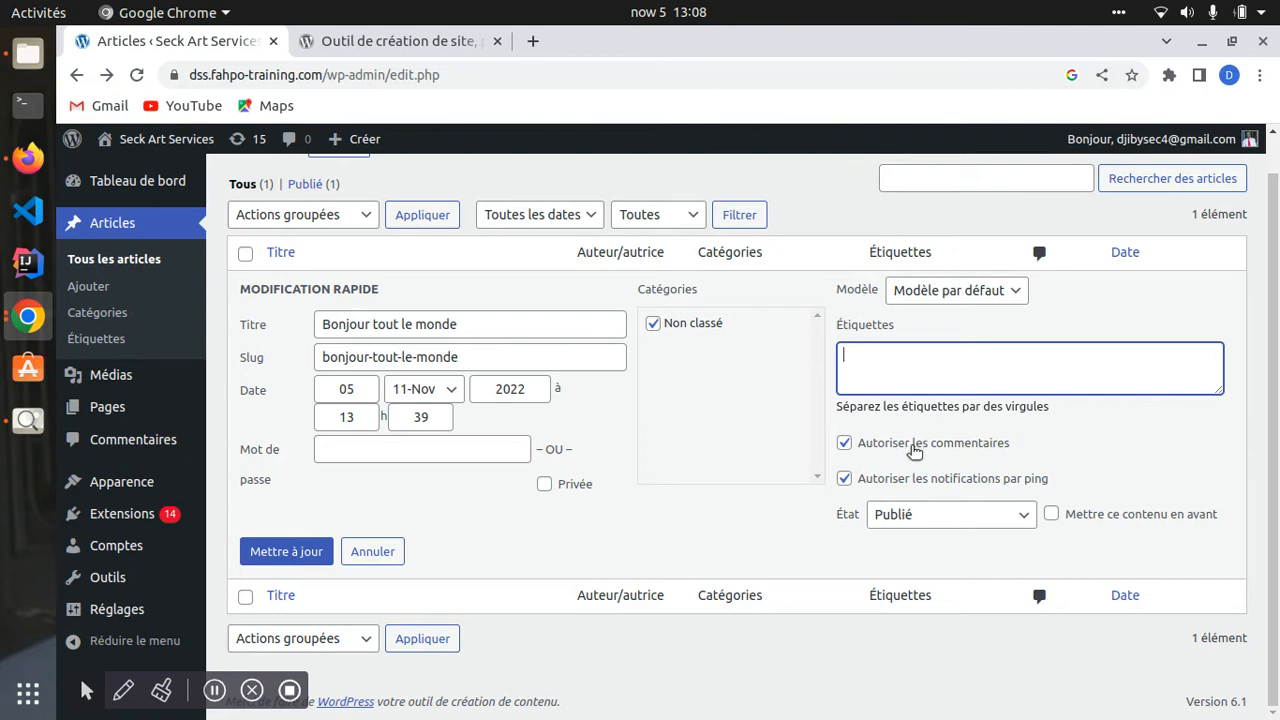
click(844, 444)
click(844, 444)
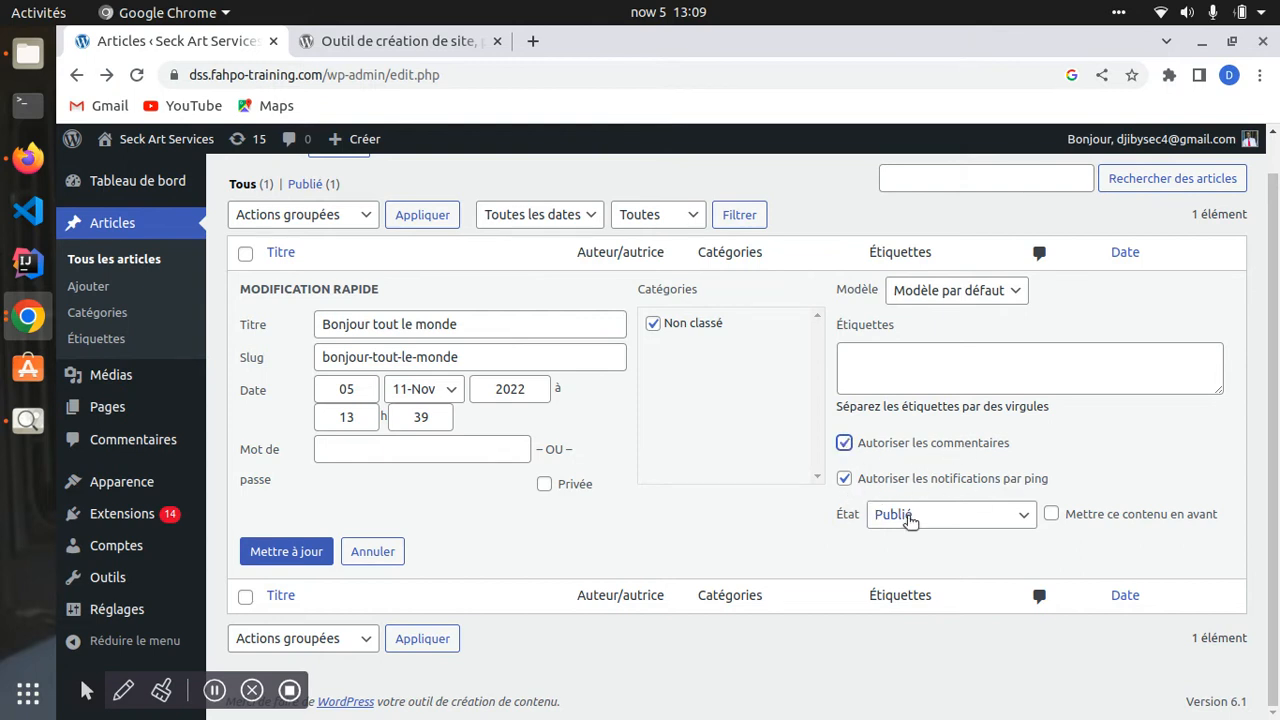
click(990, 514)
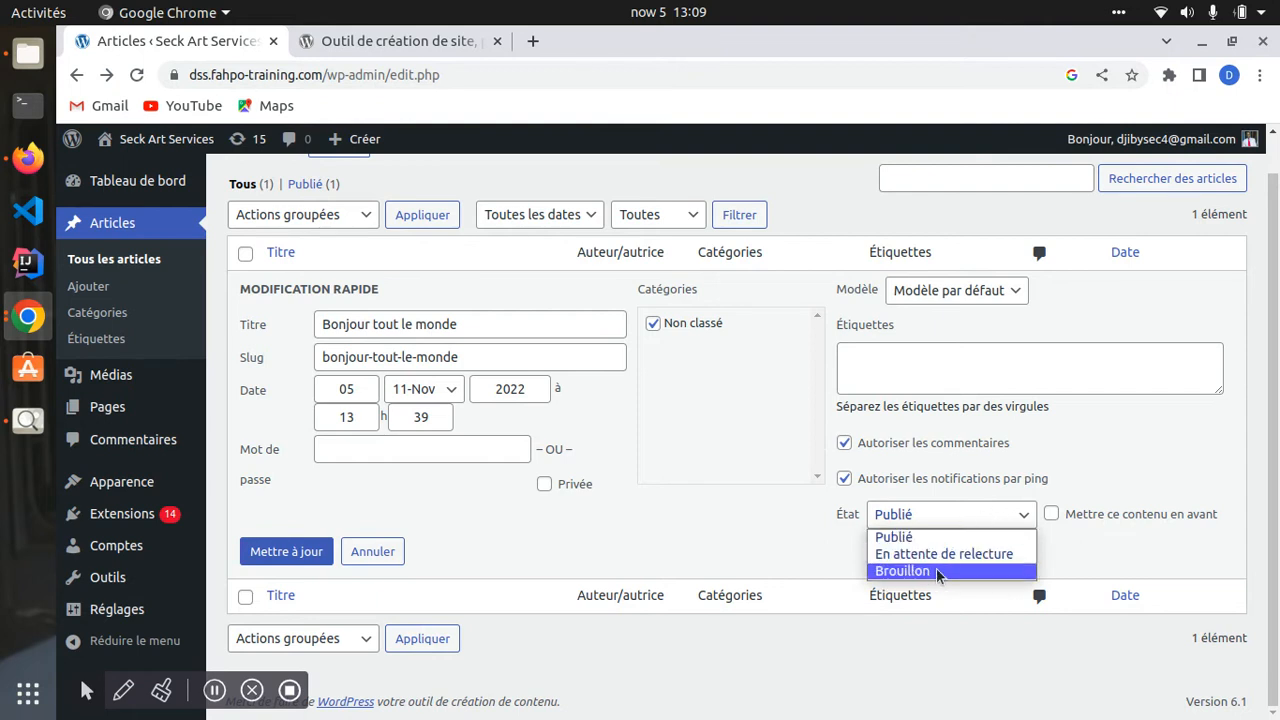
click(1069, 479)
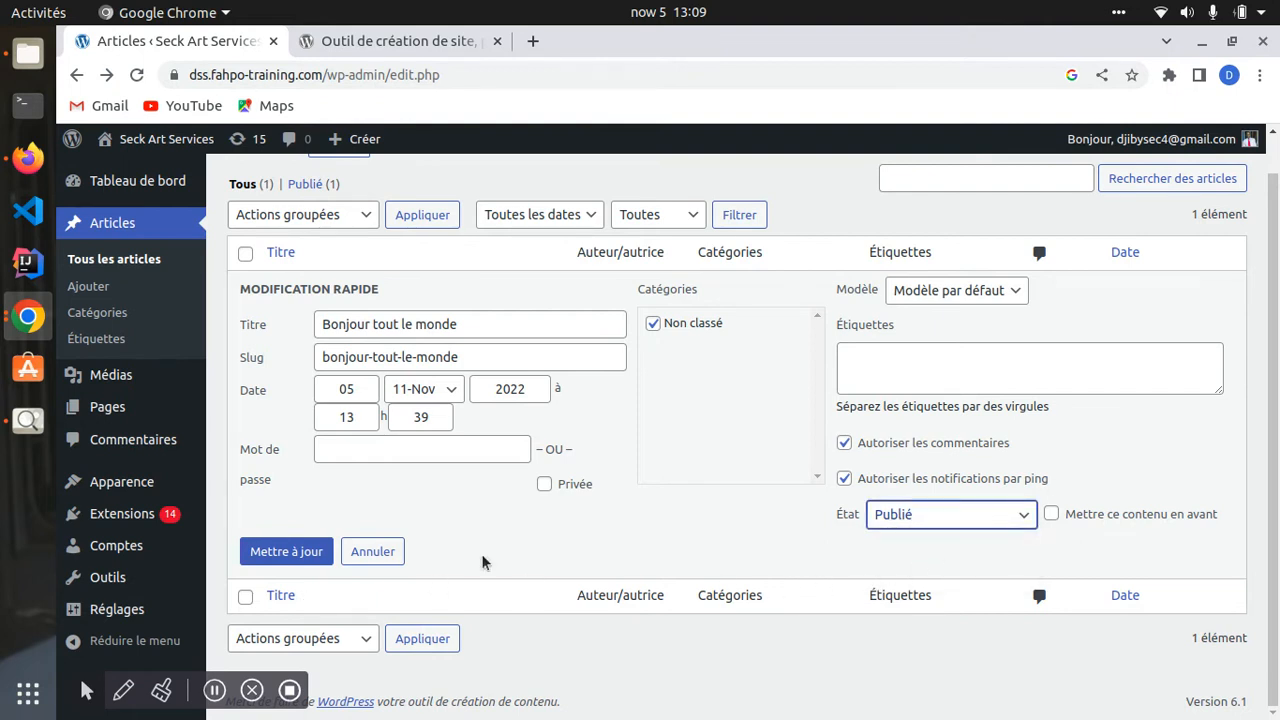
click(266, 556)
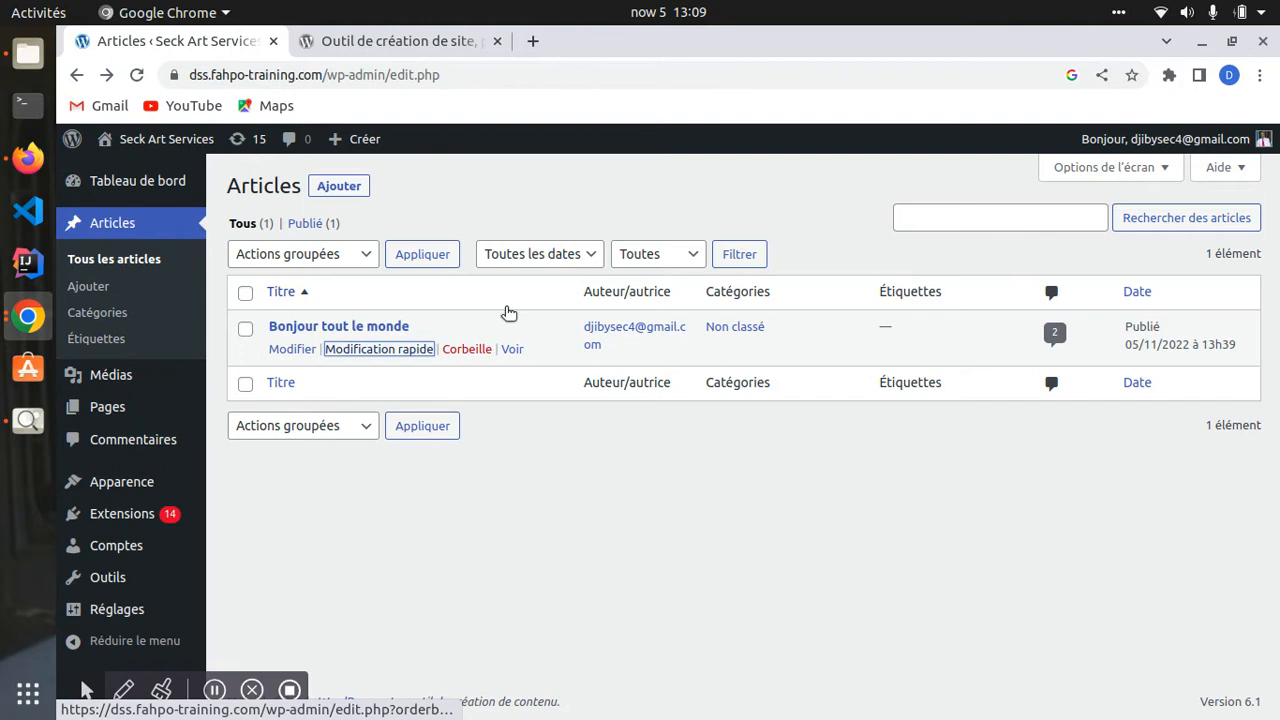
- Highlight the Articles heading, the Auteur/autrice column and the post's Non classé category
drag(216, 192, 279, 188)
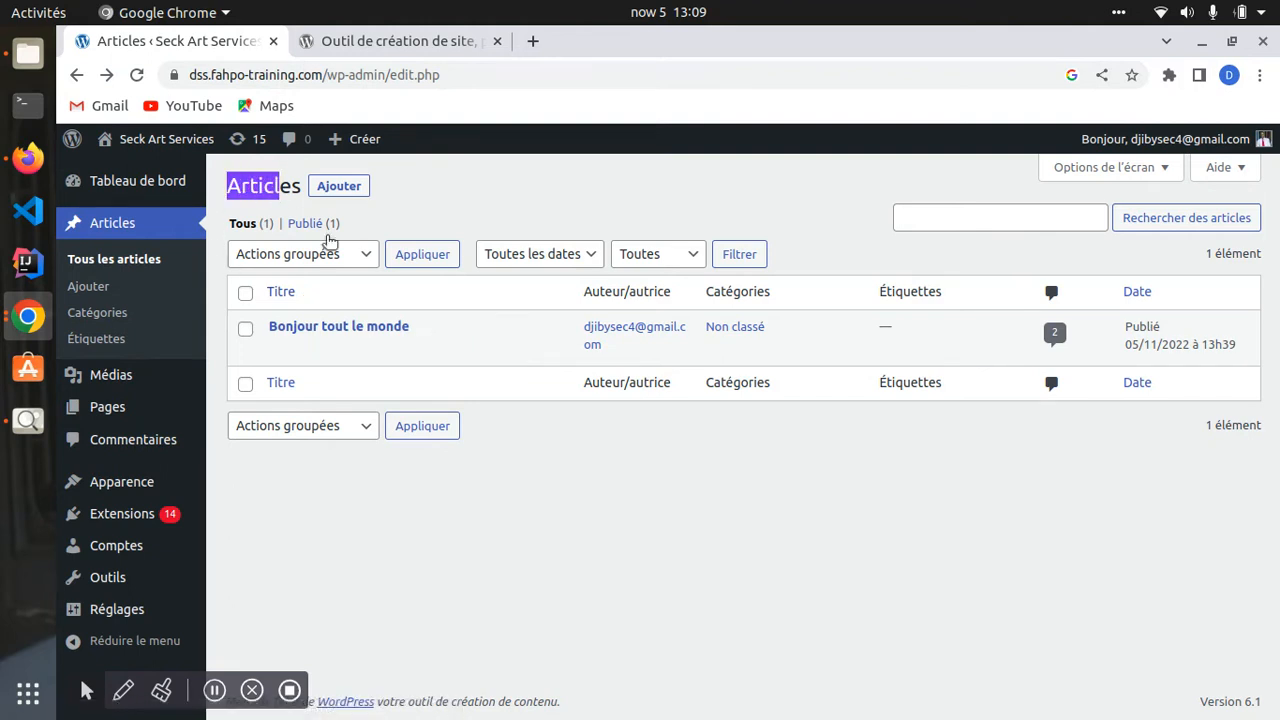
click(266, 292)
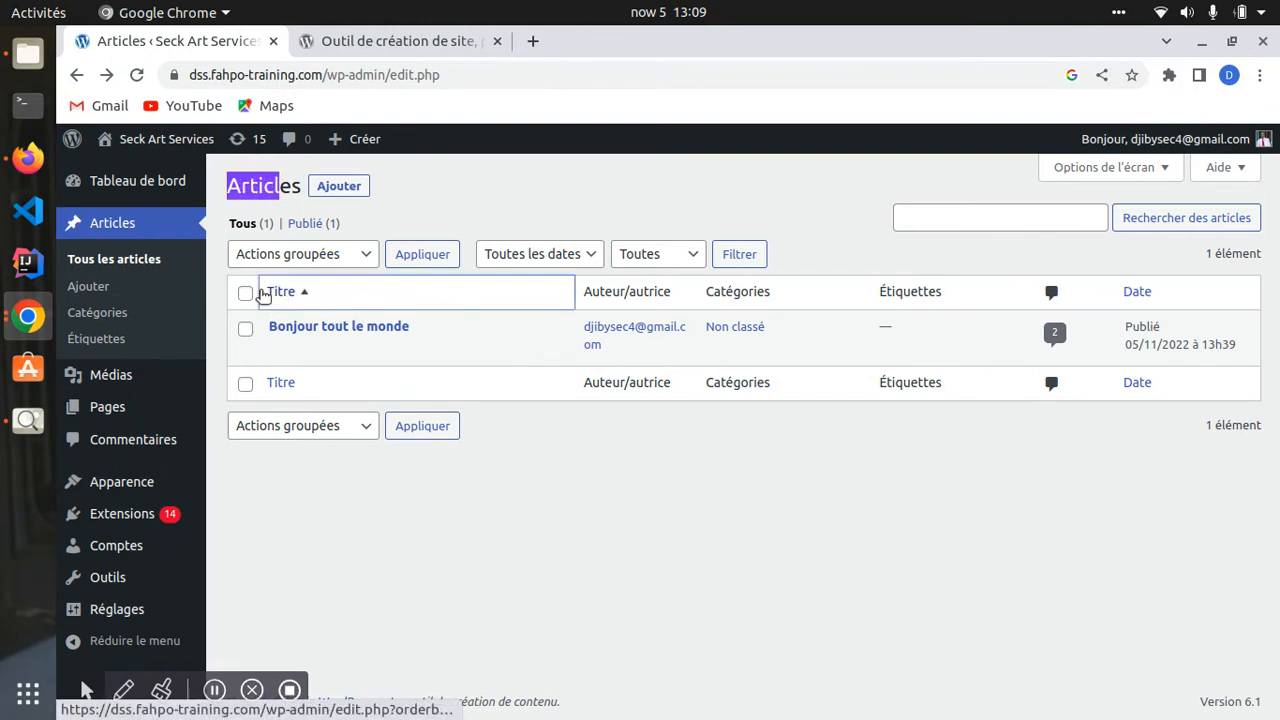
drag(582, 291, 963, 283)
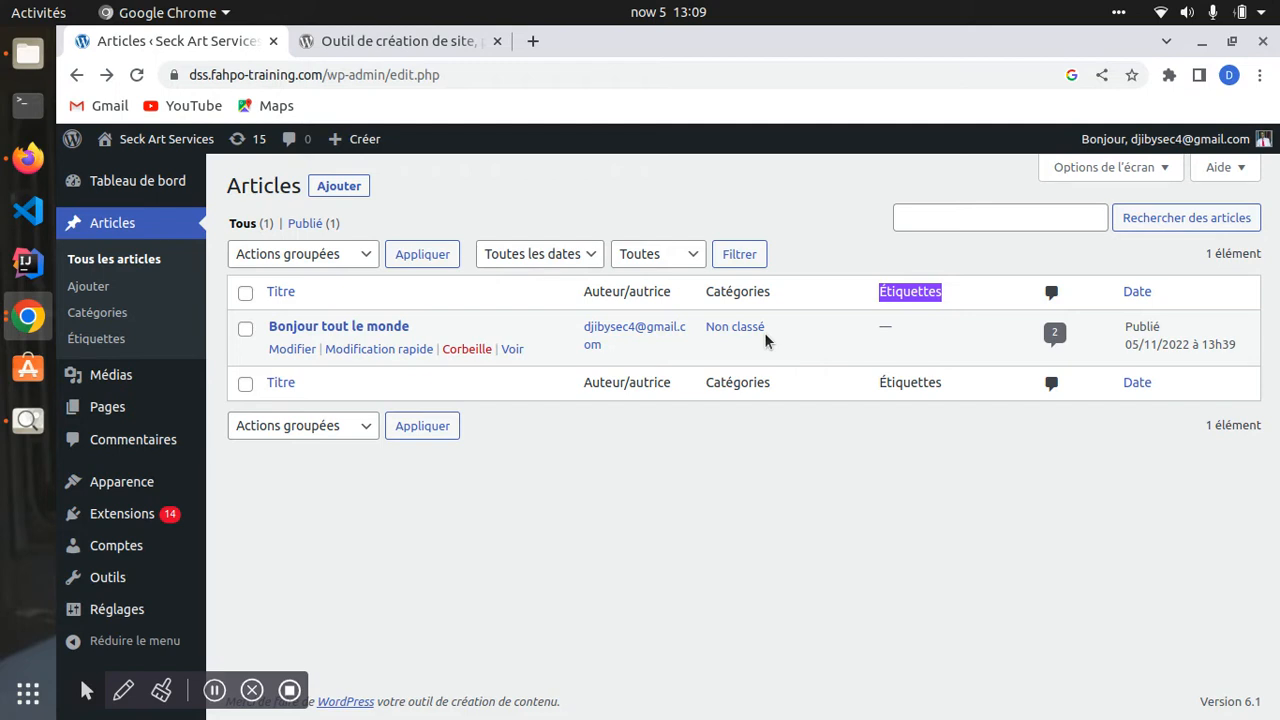
click(698, 320)
drag(700, 326, 766, 337)
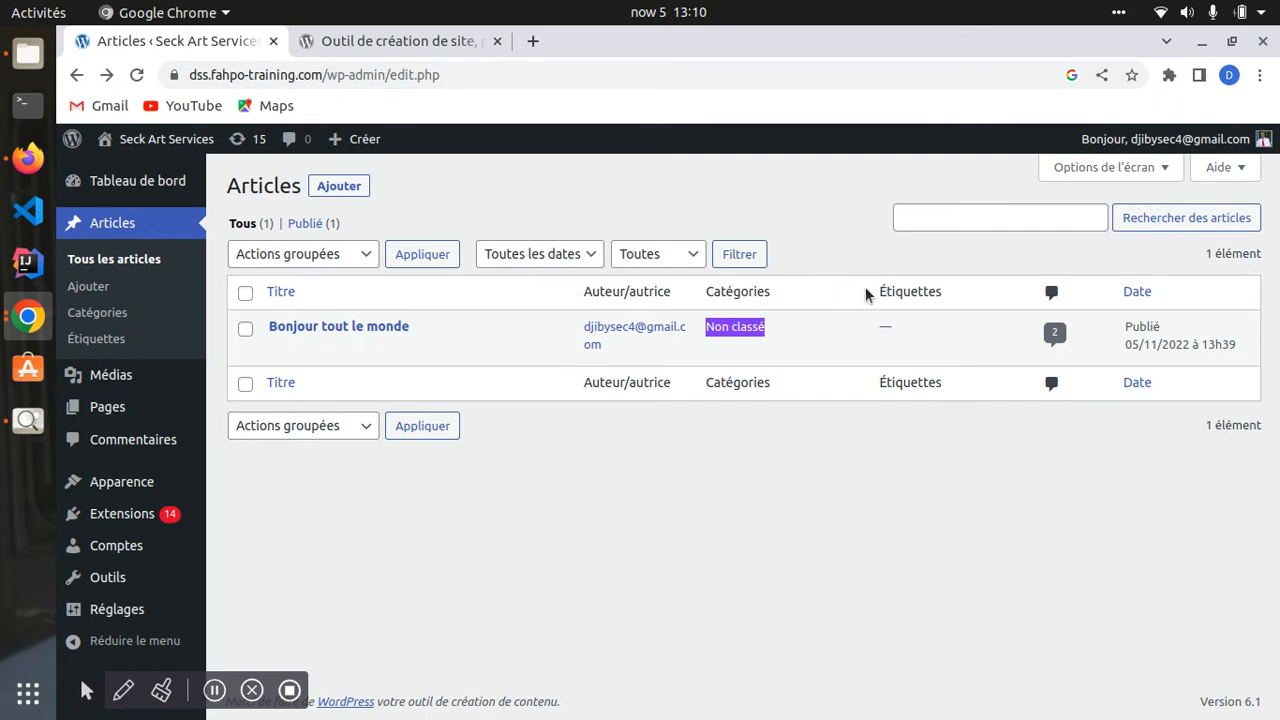
- Point out the Étiquettes column, sort by date, and trash Bonjour tout le monde
drag(865, 286, 954, 295)
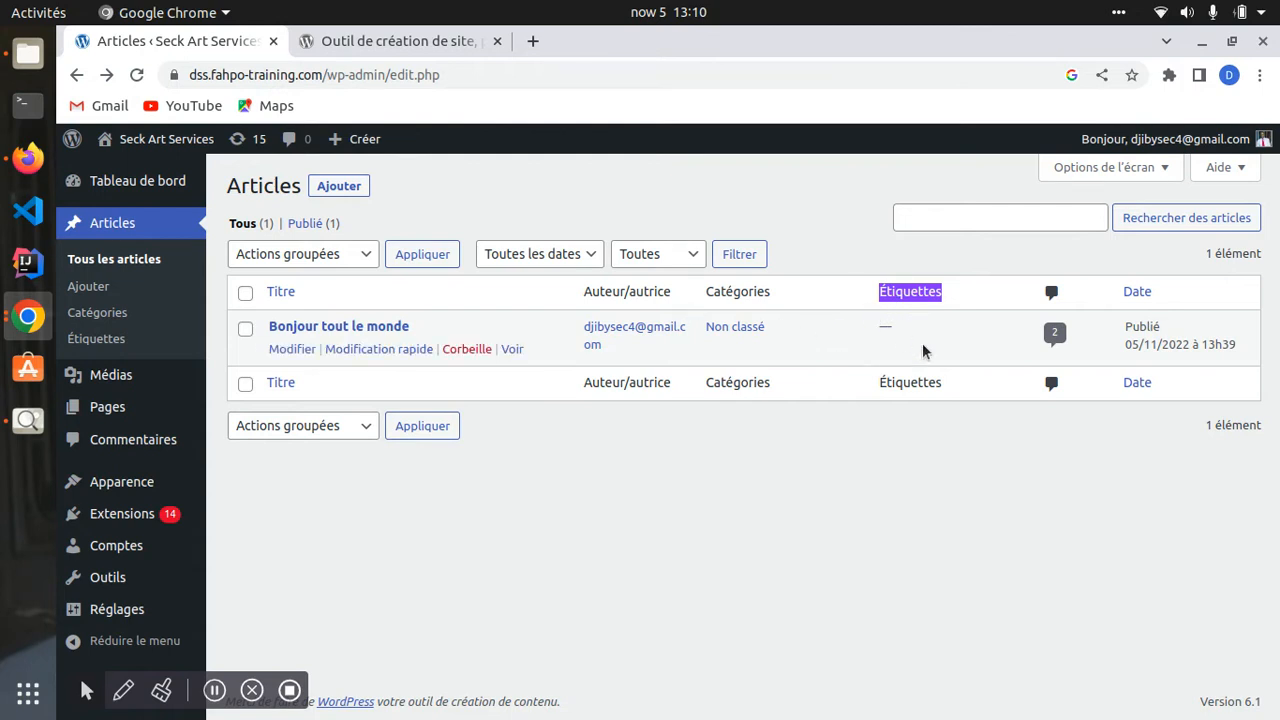
click(1120, 293)
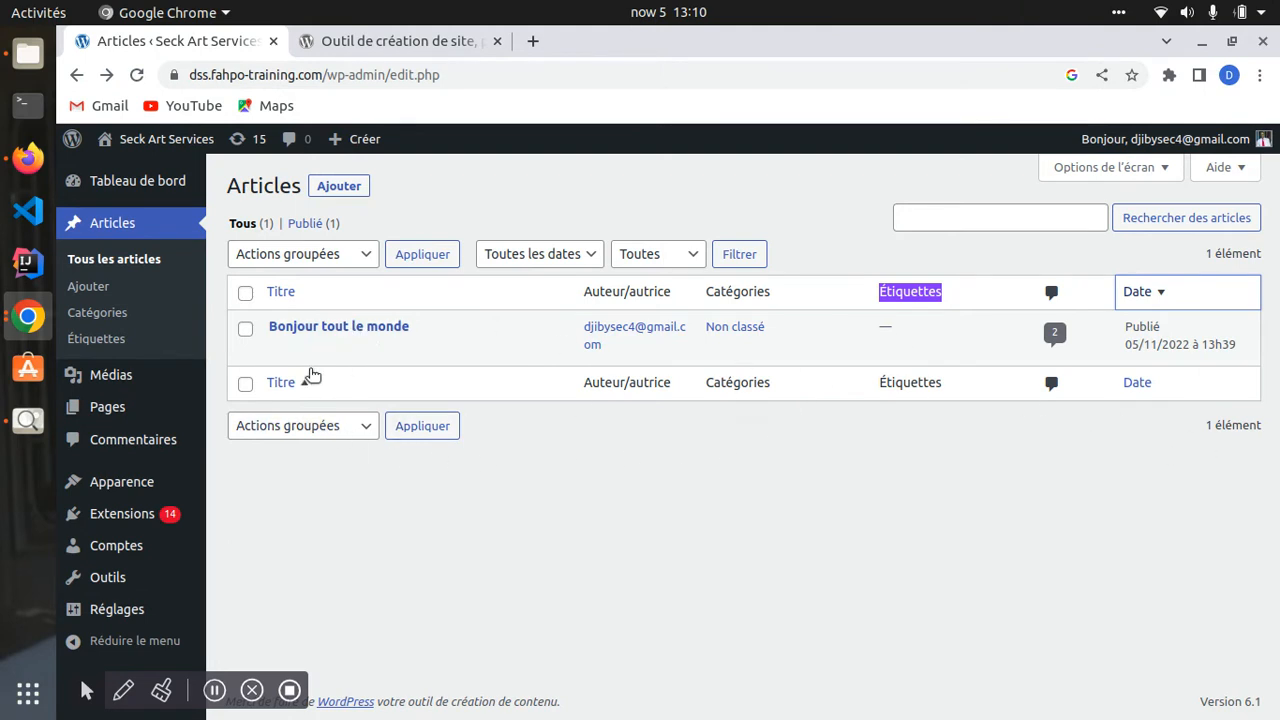
click(467, 350)
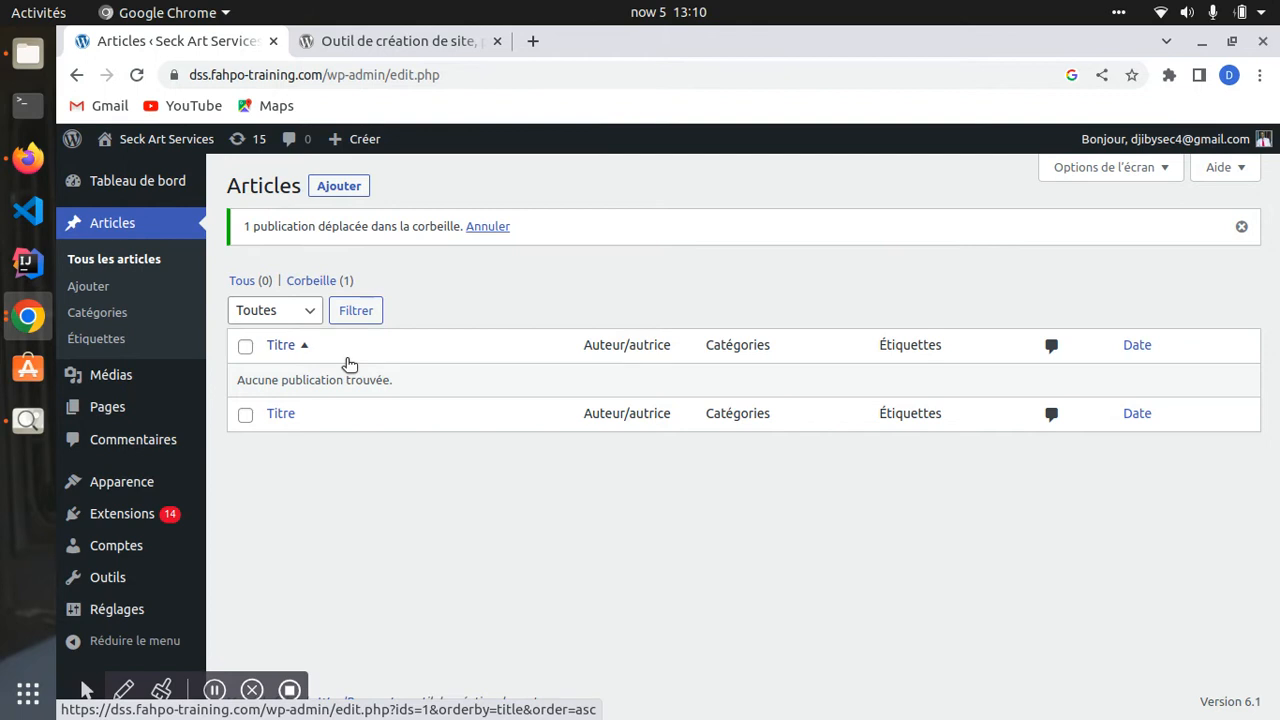
- In Corbeille, try selecting the trashed post and all posts while browsing the bulk actions
click(313, 283)
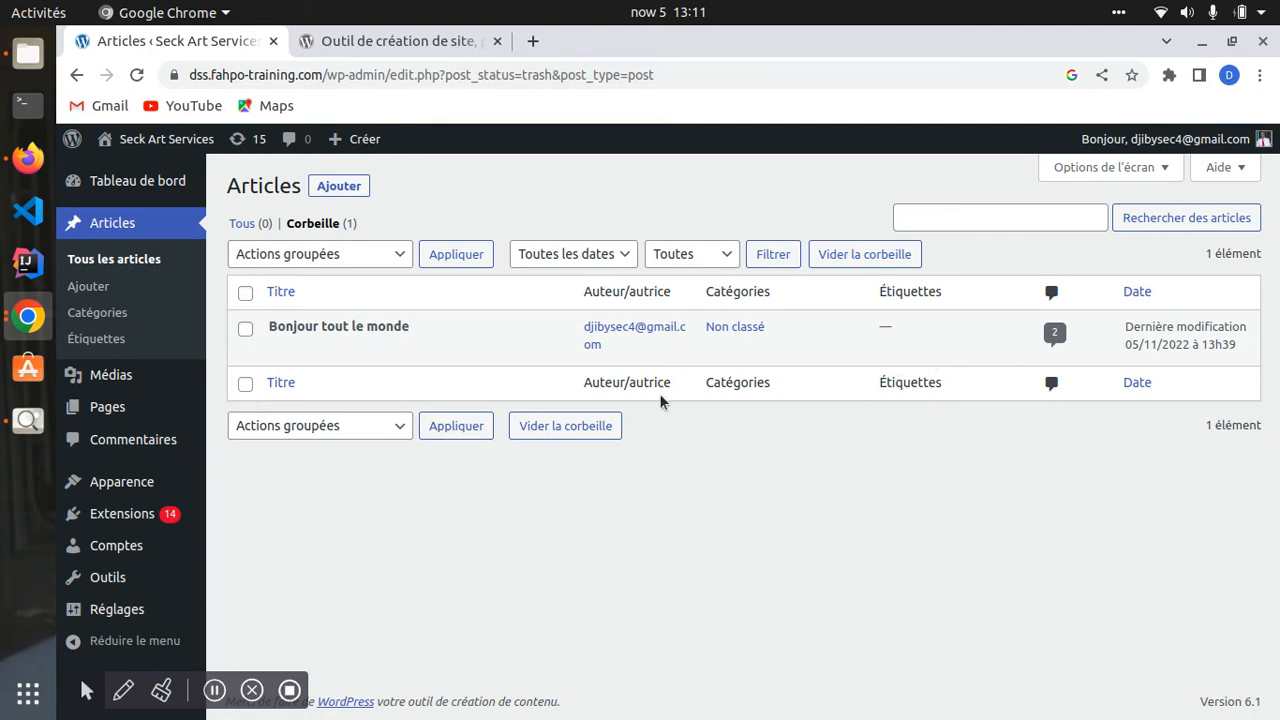
click(246, 330)
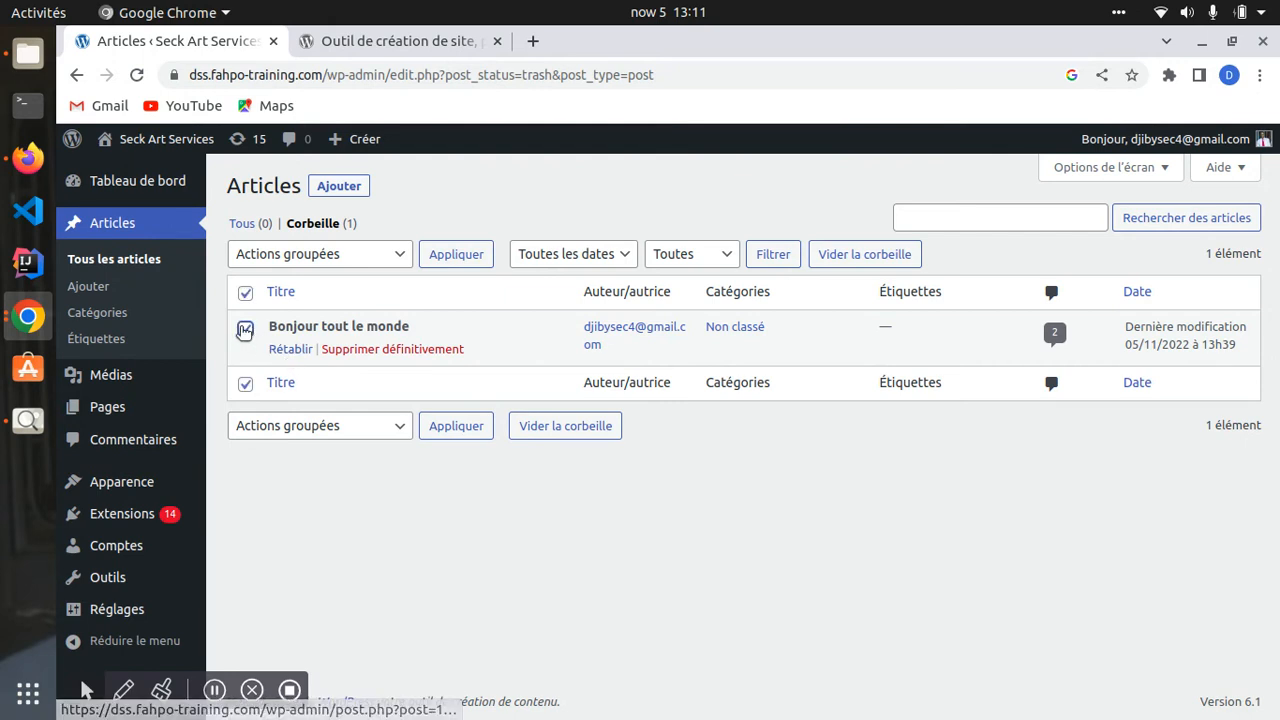
click(244, 330)
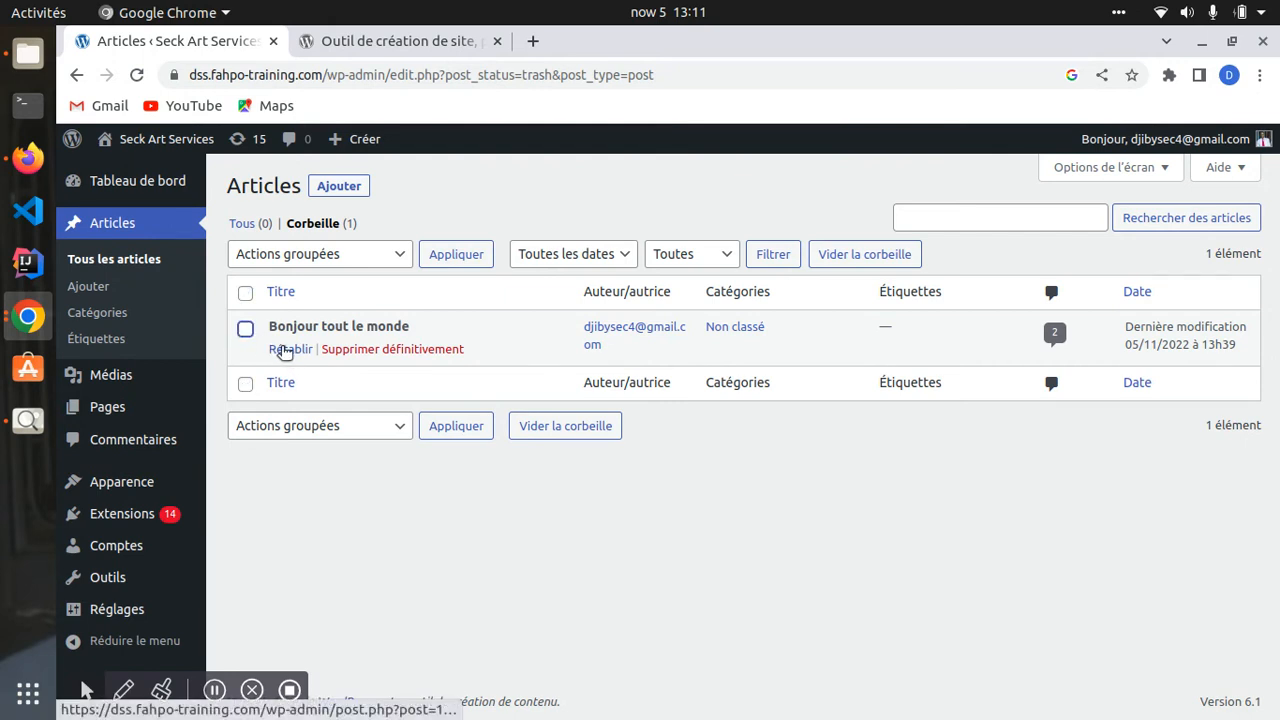
click(245, 328)
click(373, 255)
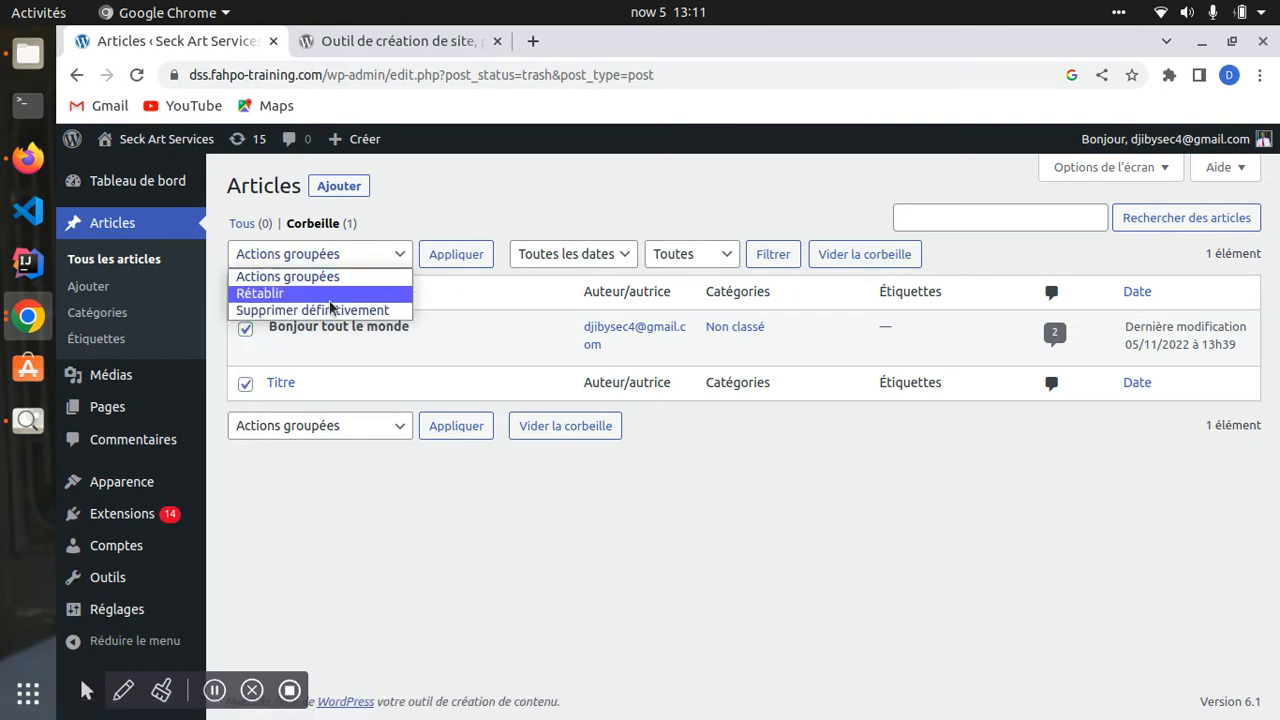
click(250, 330)
click(248, 331)
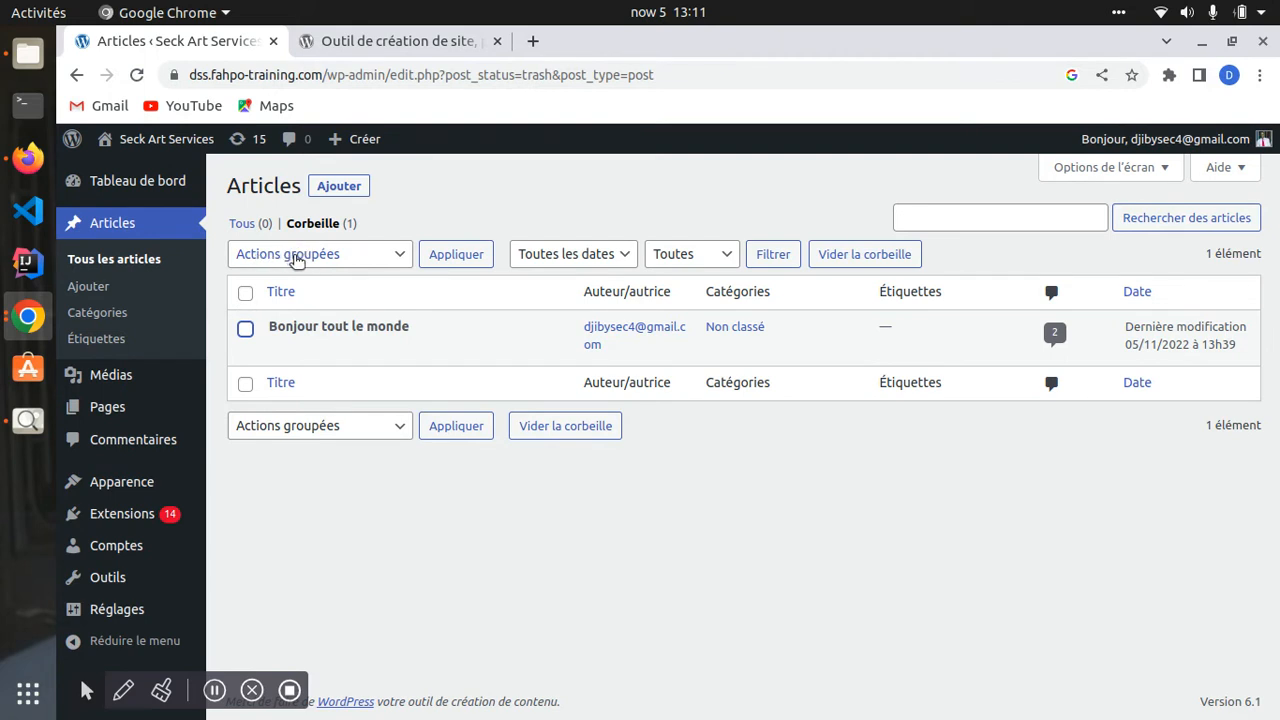
click(245, 293)
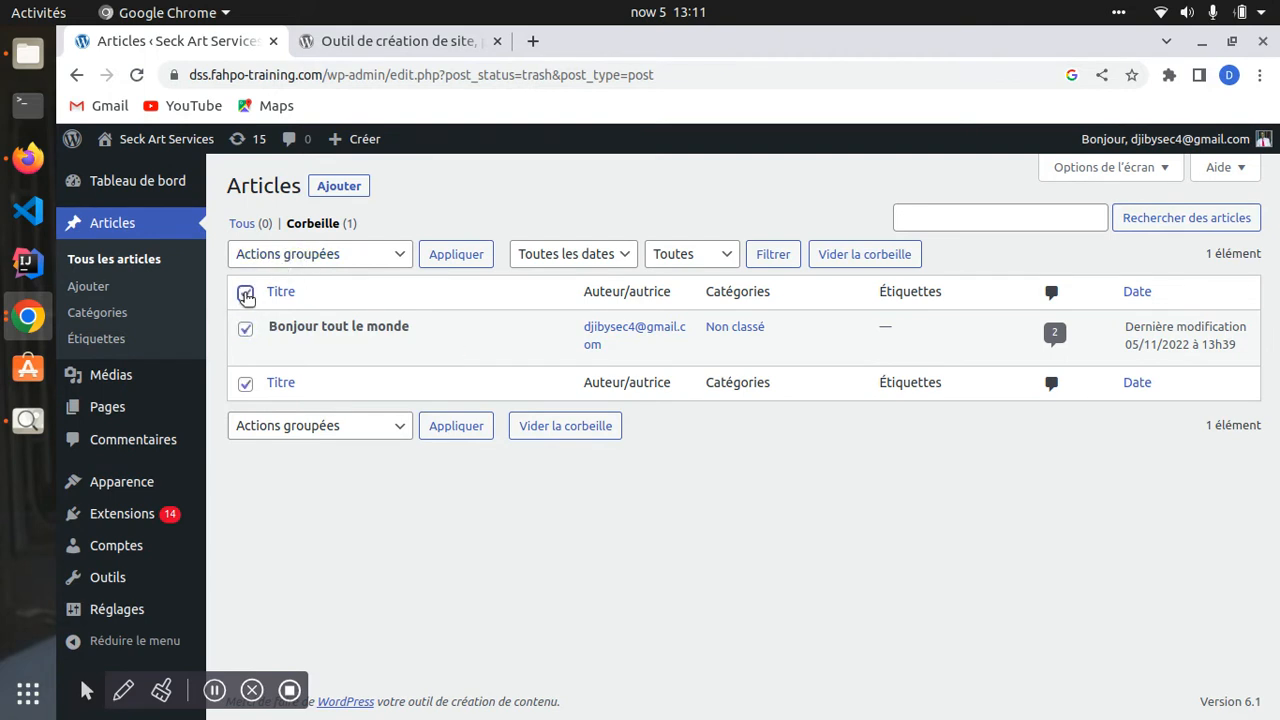
click(340, 253)
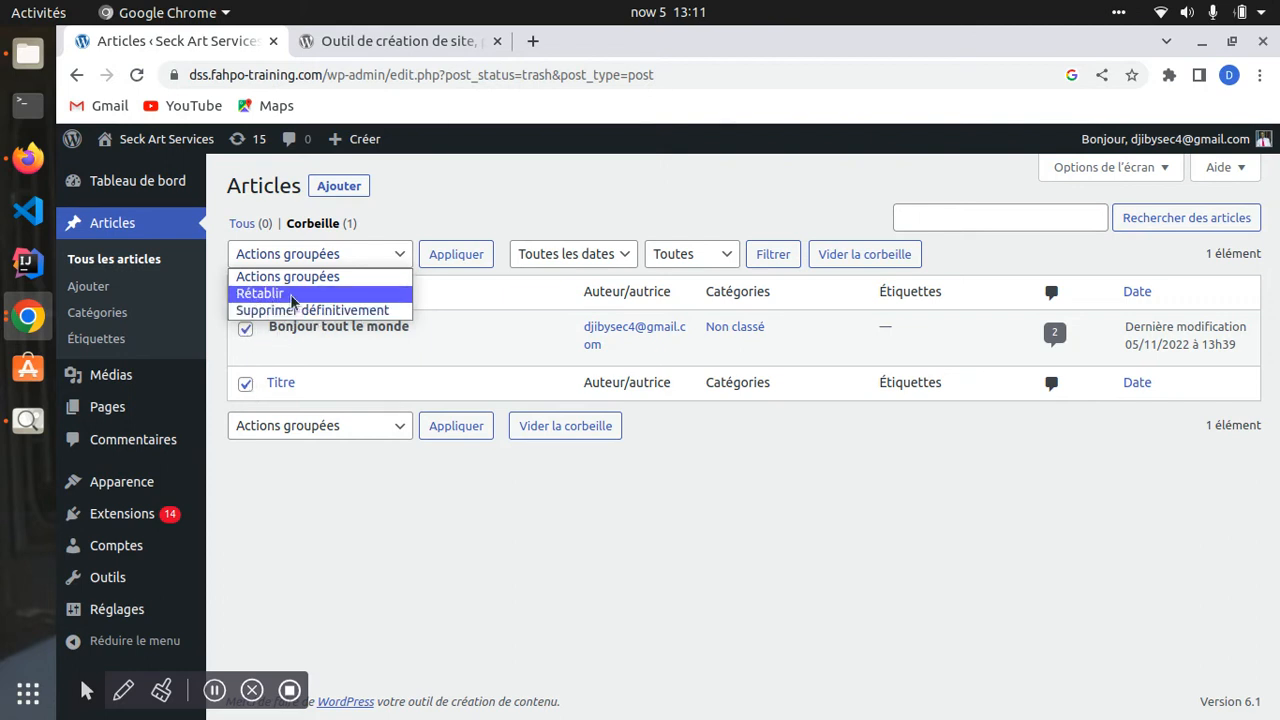
click(446, 295)
click(245, 292)
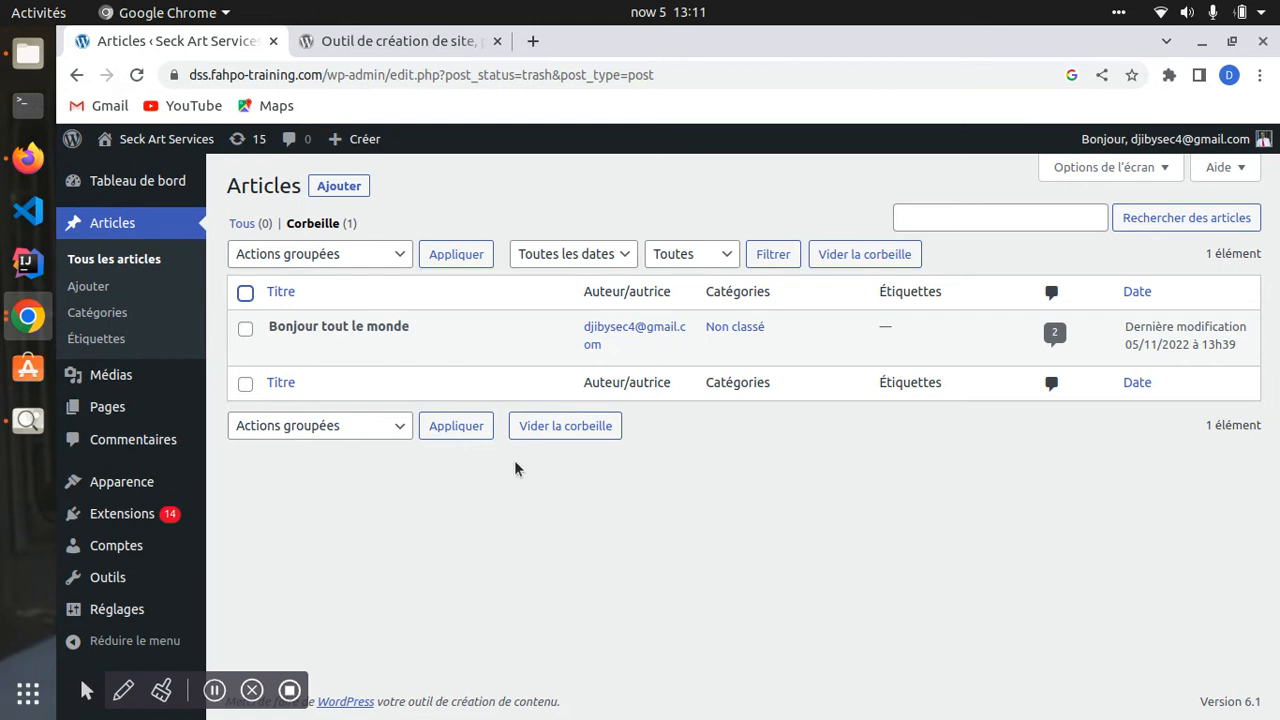
- Restore the post with Rétablir in Actions groupées and go back to all posts
mouse_move(288, 363)
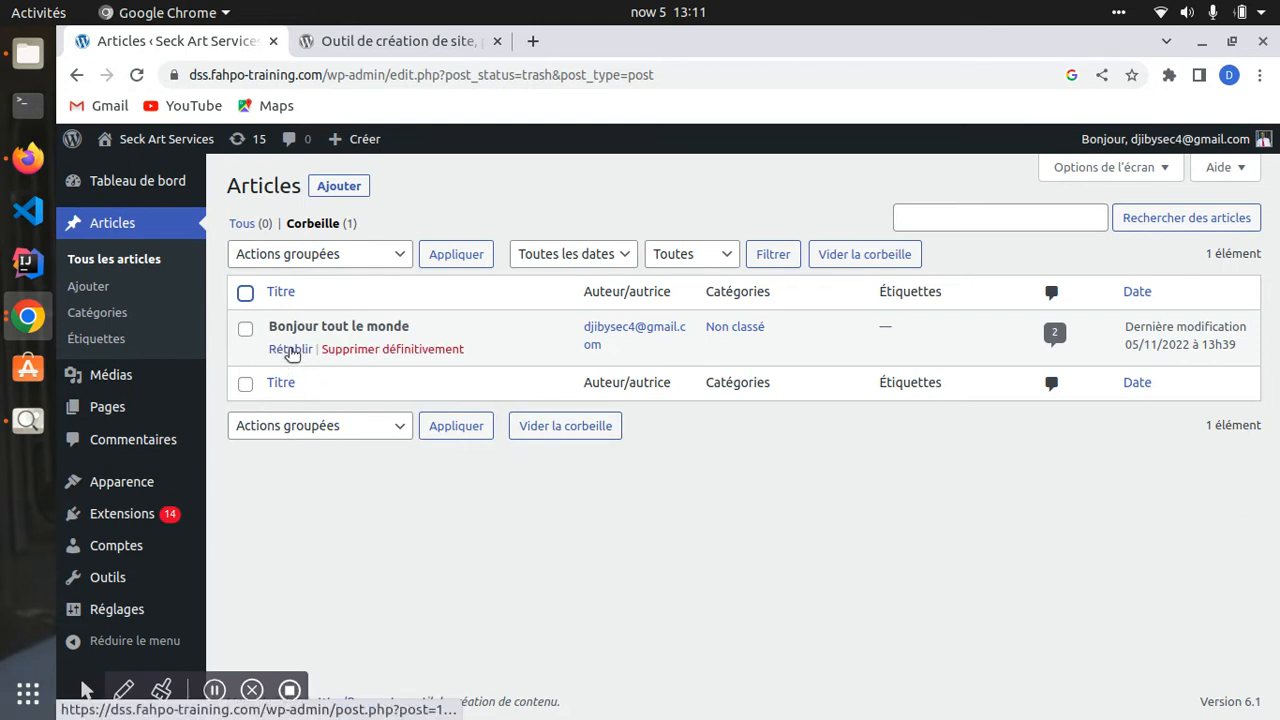
click(245, 328)
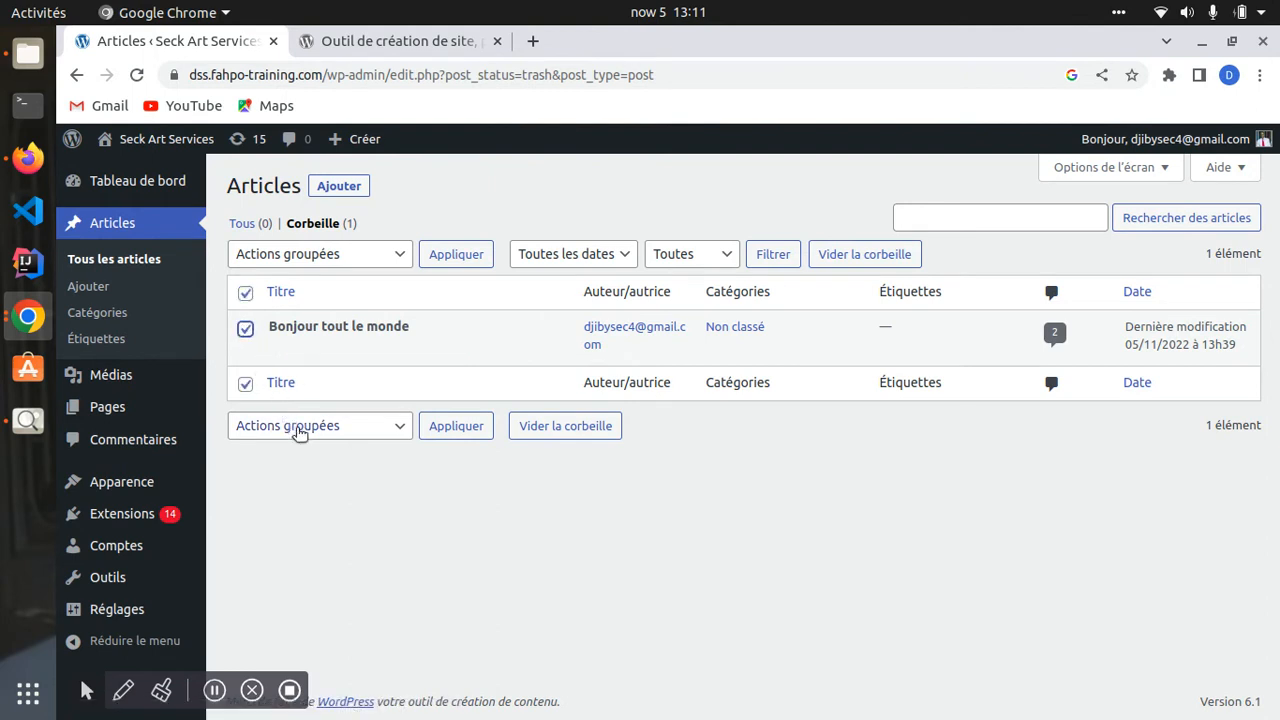
click(298, 428)
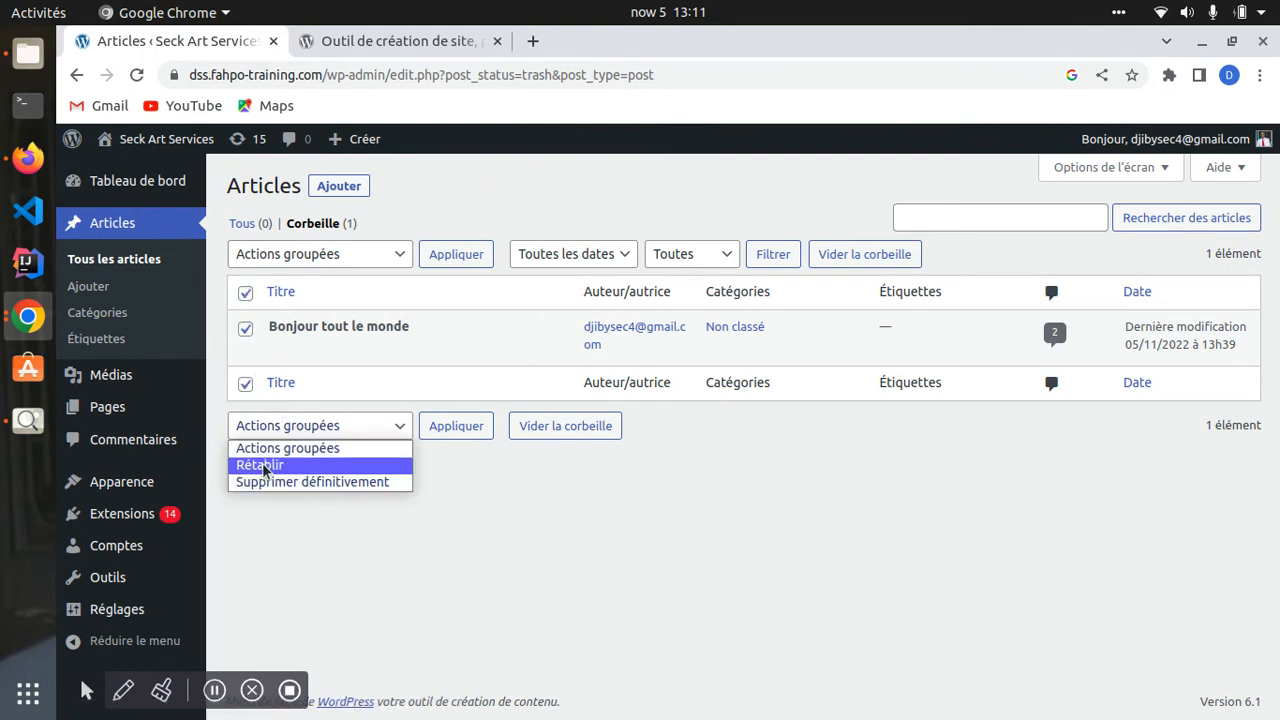
click(262, 466)
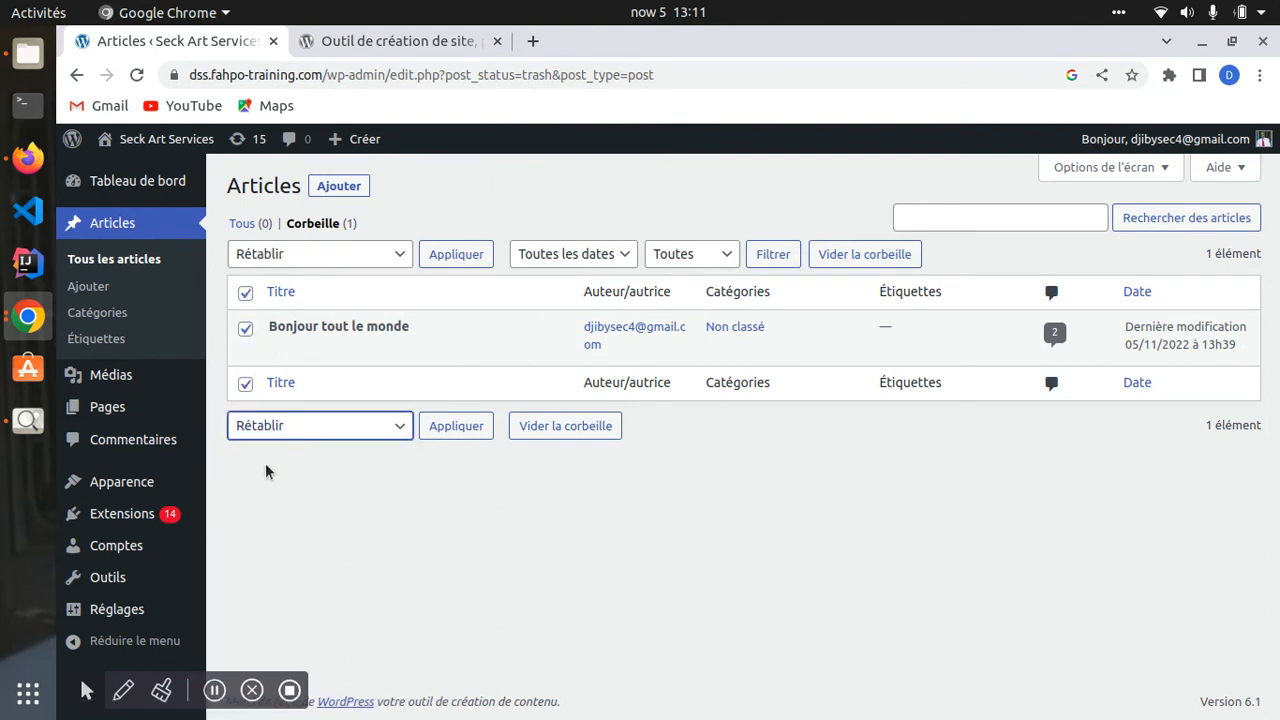
click(451, 428)
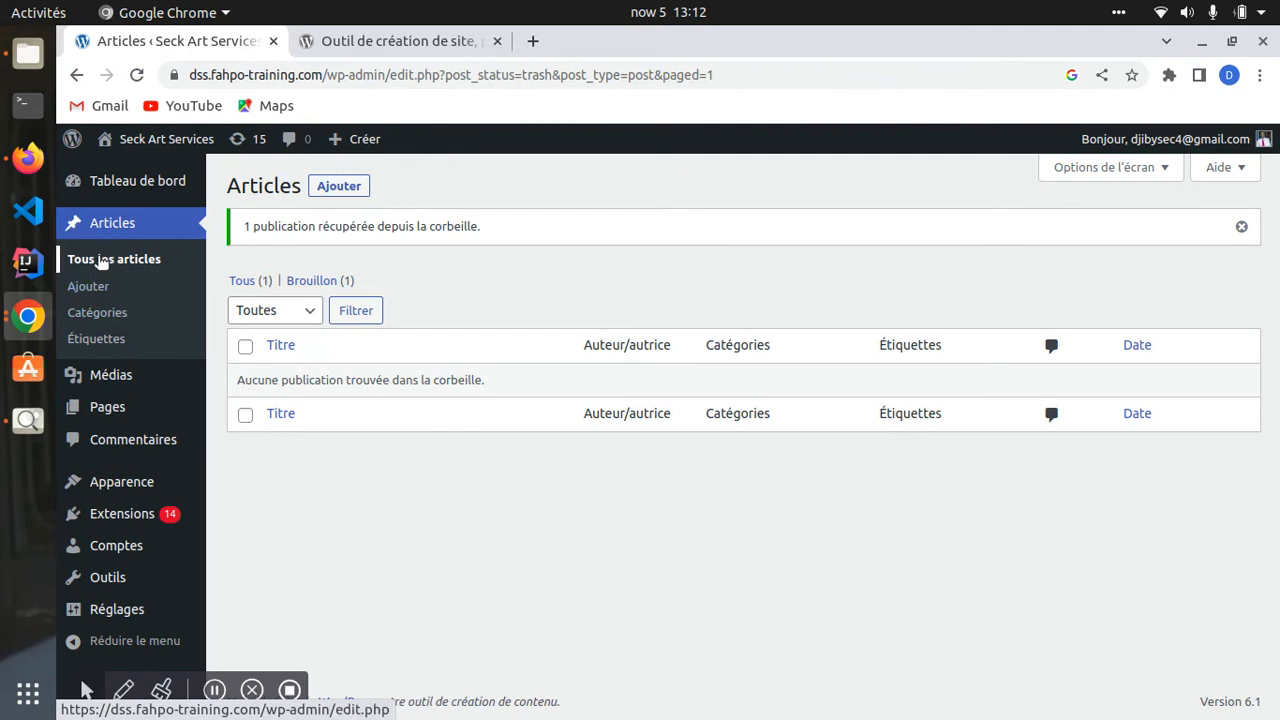
click(98, 262)
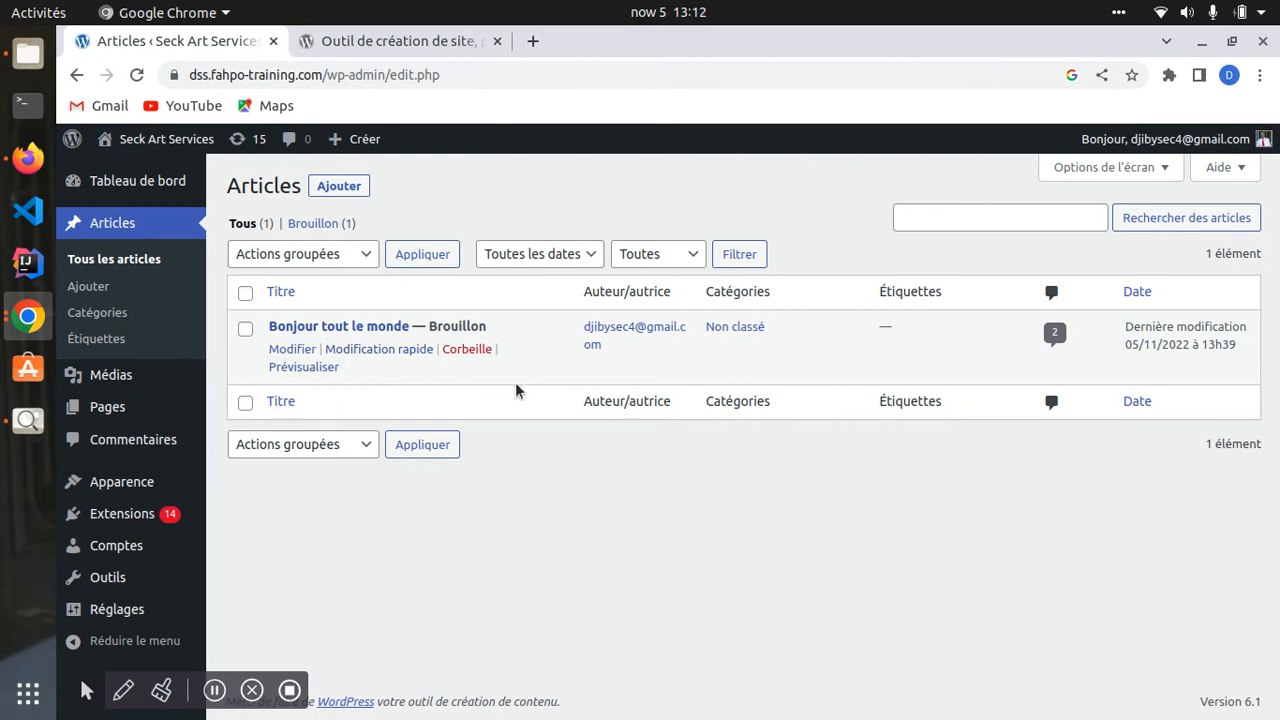
- Preview the Bonjour tout le monde draft briefly and go back to the list
click(301, 367)
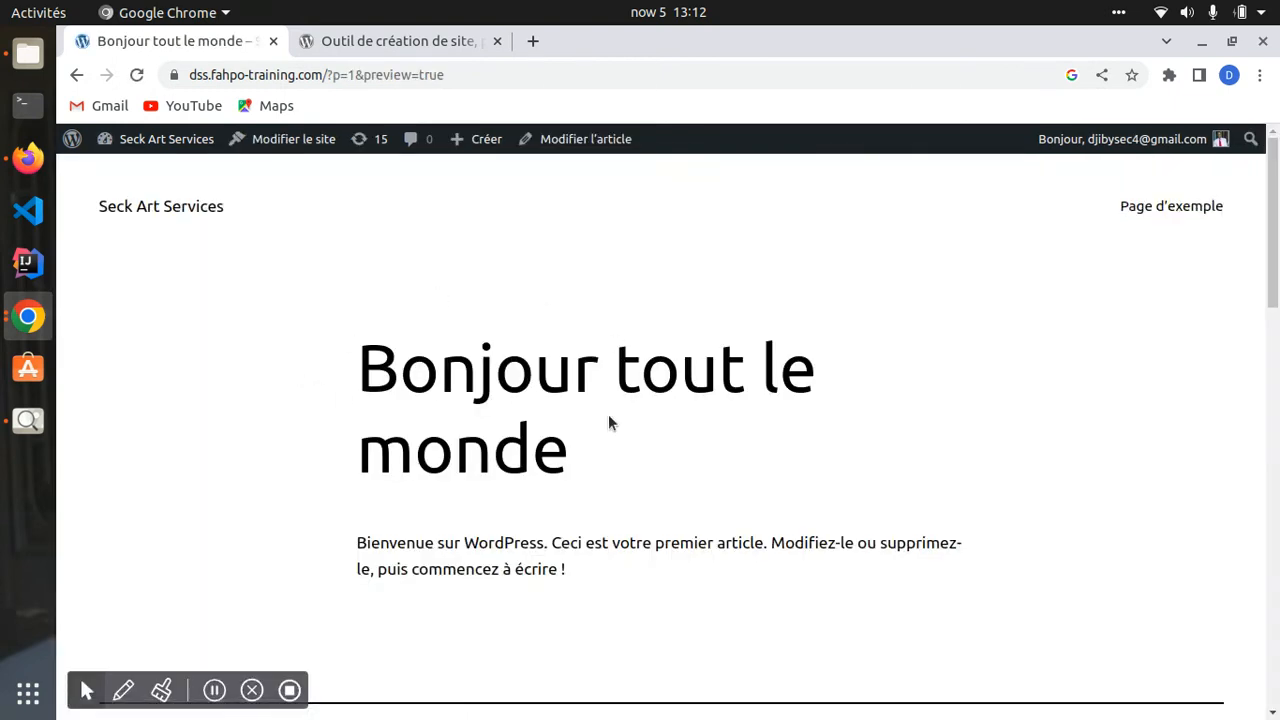
scroll(608, 414, down, 4)
scroll(571, 506, up, 4)
click(78, 75)
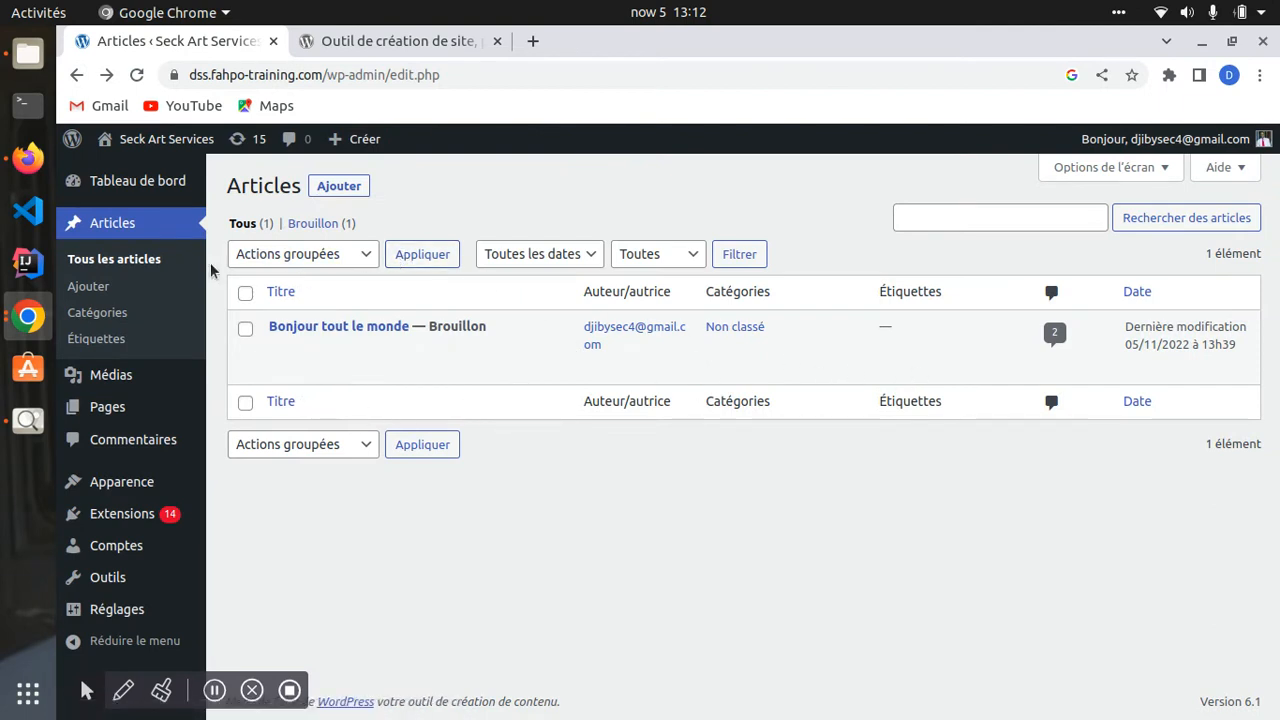
- Preview the draft again, scrolling down to its comment field, then return to Articles
click(297, 368)
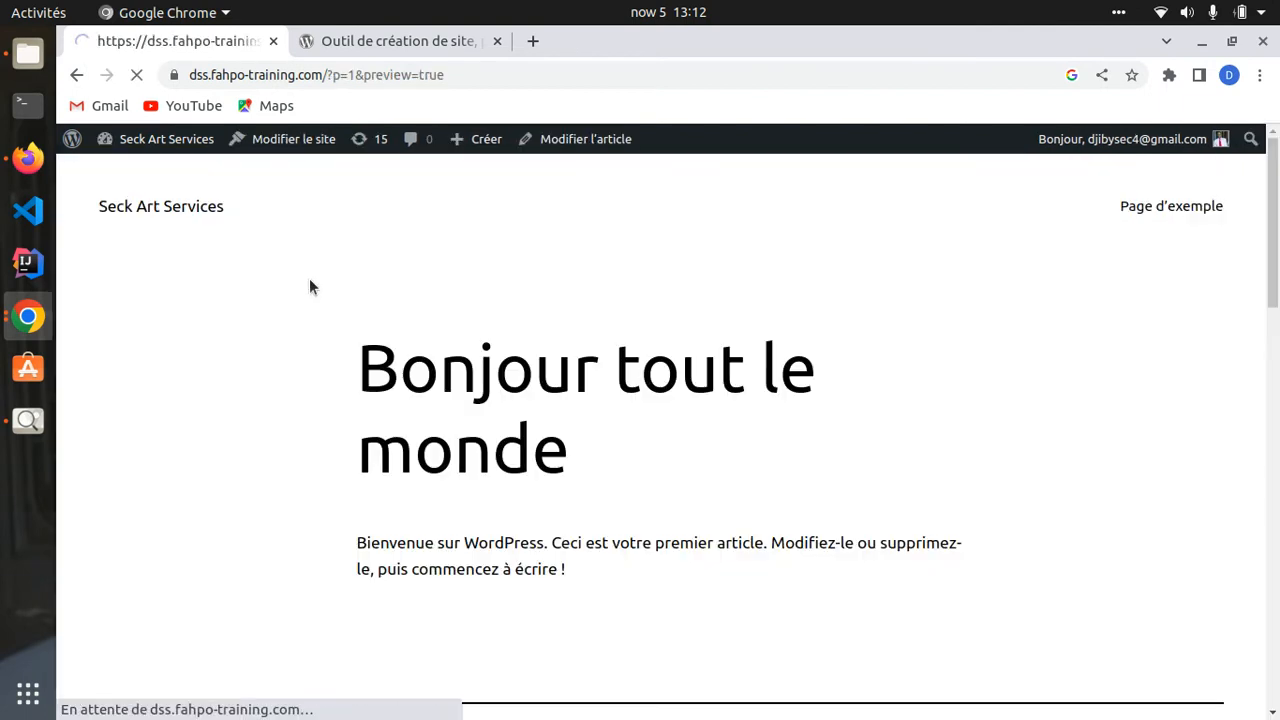
scroll(541, 410, down, 15)
scroll(446, 477, down, 6)
click(469, 463)
scroll(474, 491, down, 1)
scroll(466, 454, up, 9)
scroll(430, 445, up, 12)
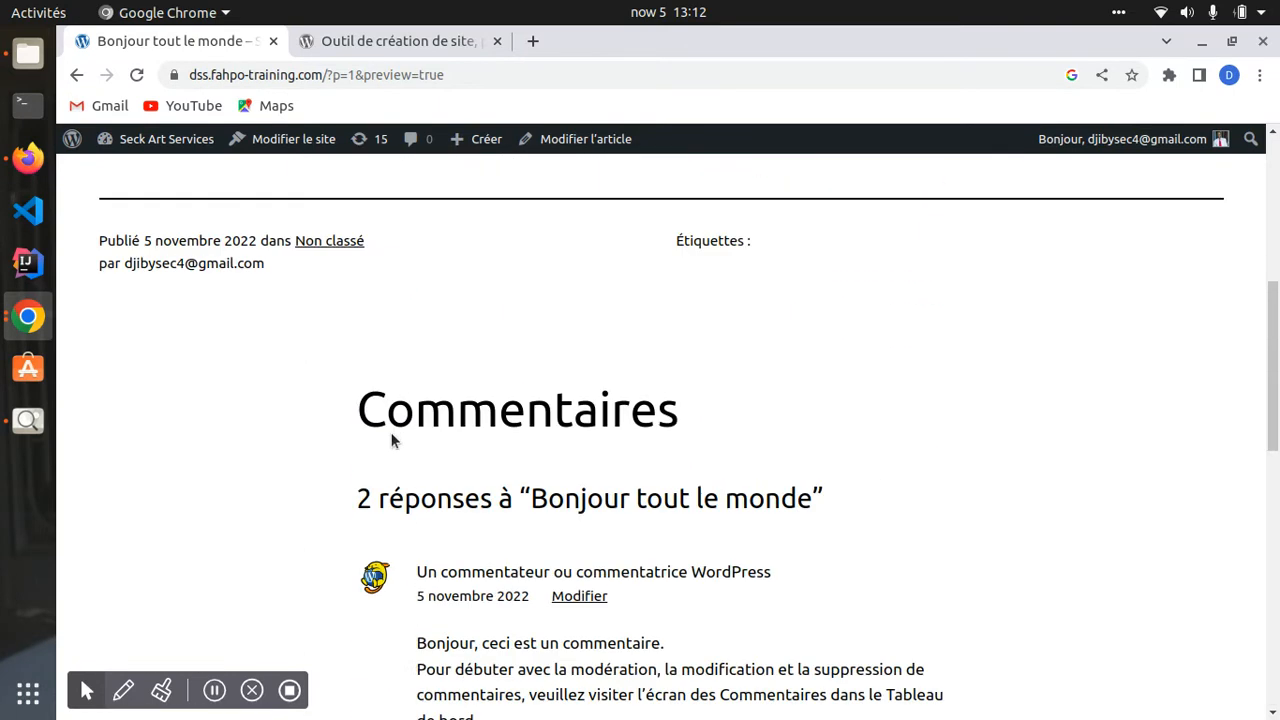
click(78, 76)
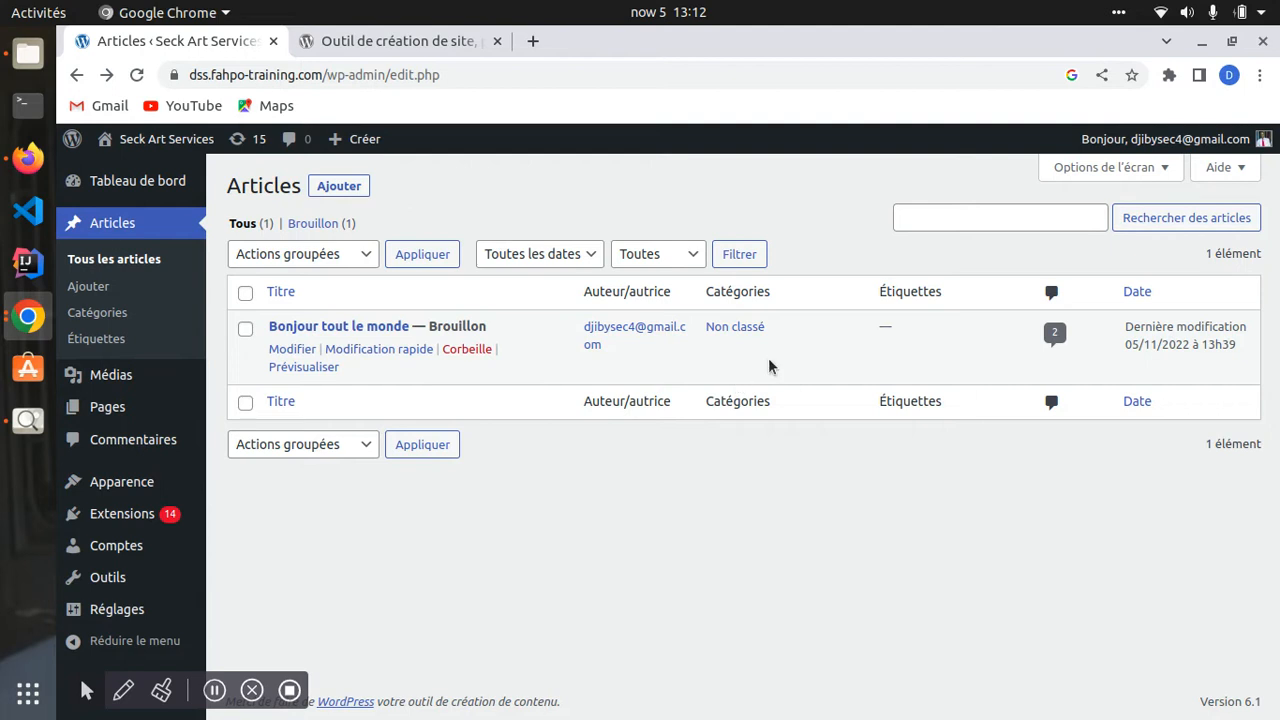
- Highlight the Catégories column, then open Articles > Catégories and focus the new category name
drag(706, 291, 849, 290)
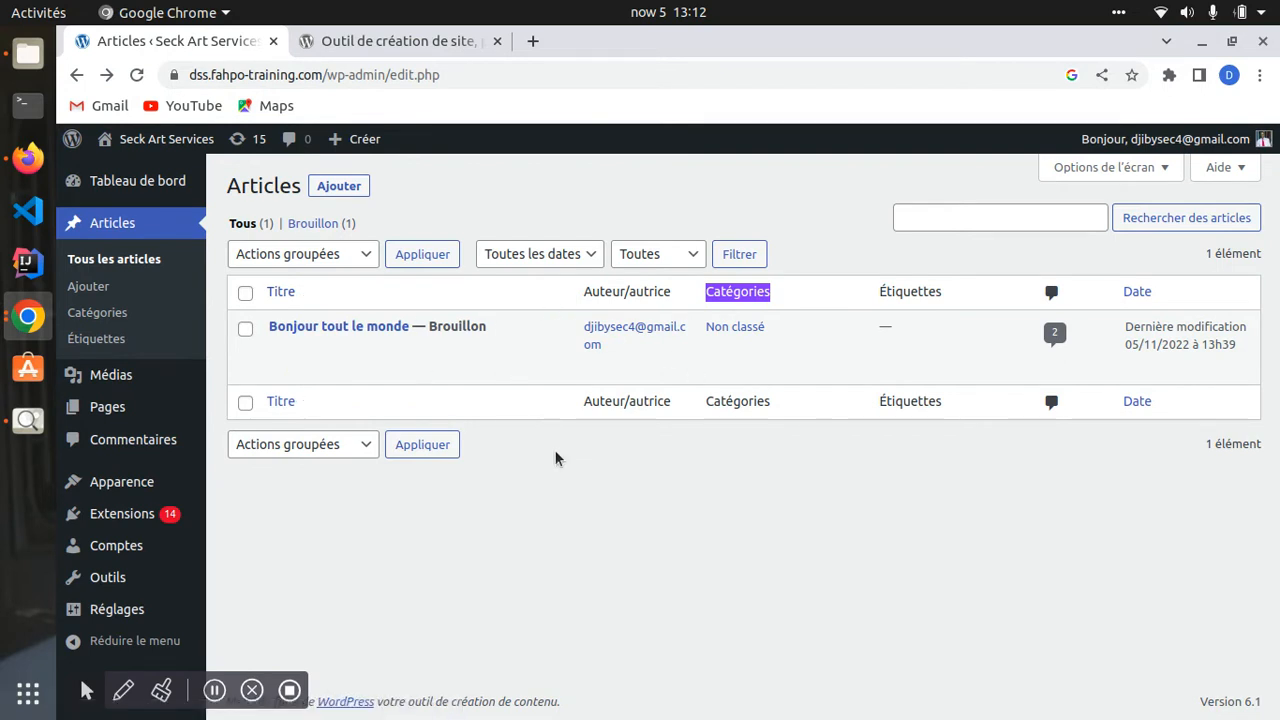
mouse_move(511, 322)
click(110, 305)
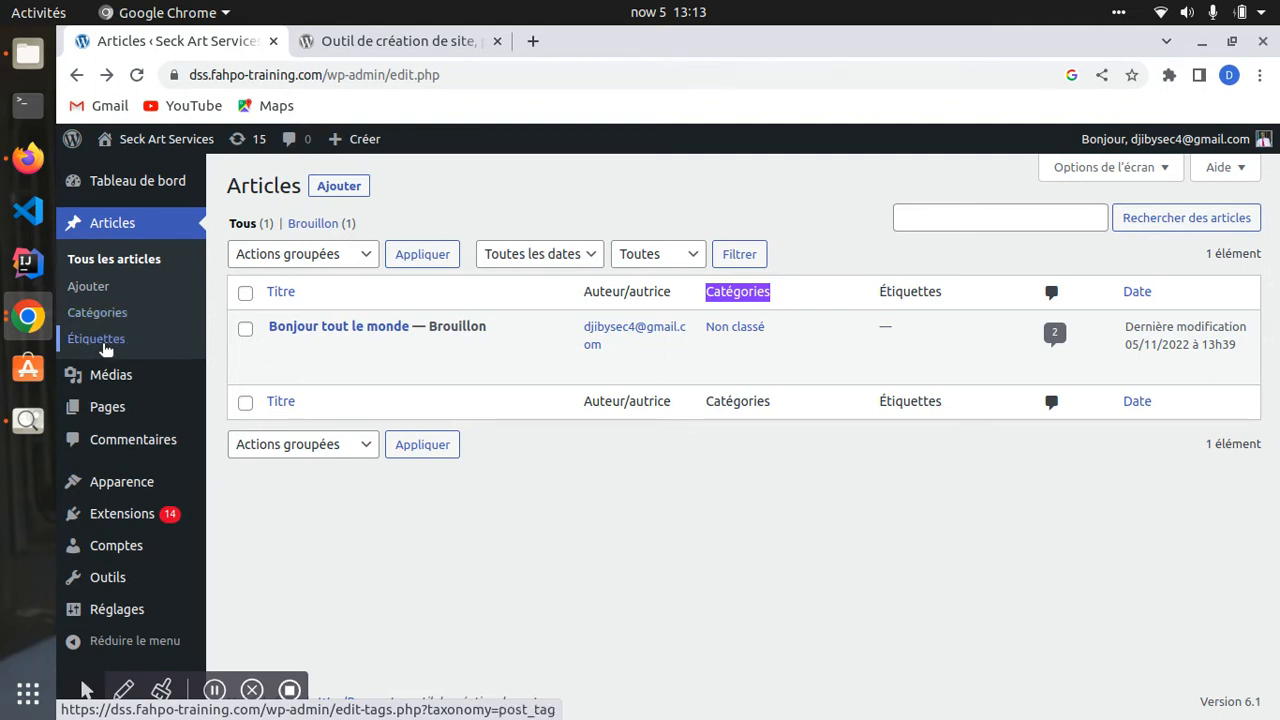
click(100, 316)
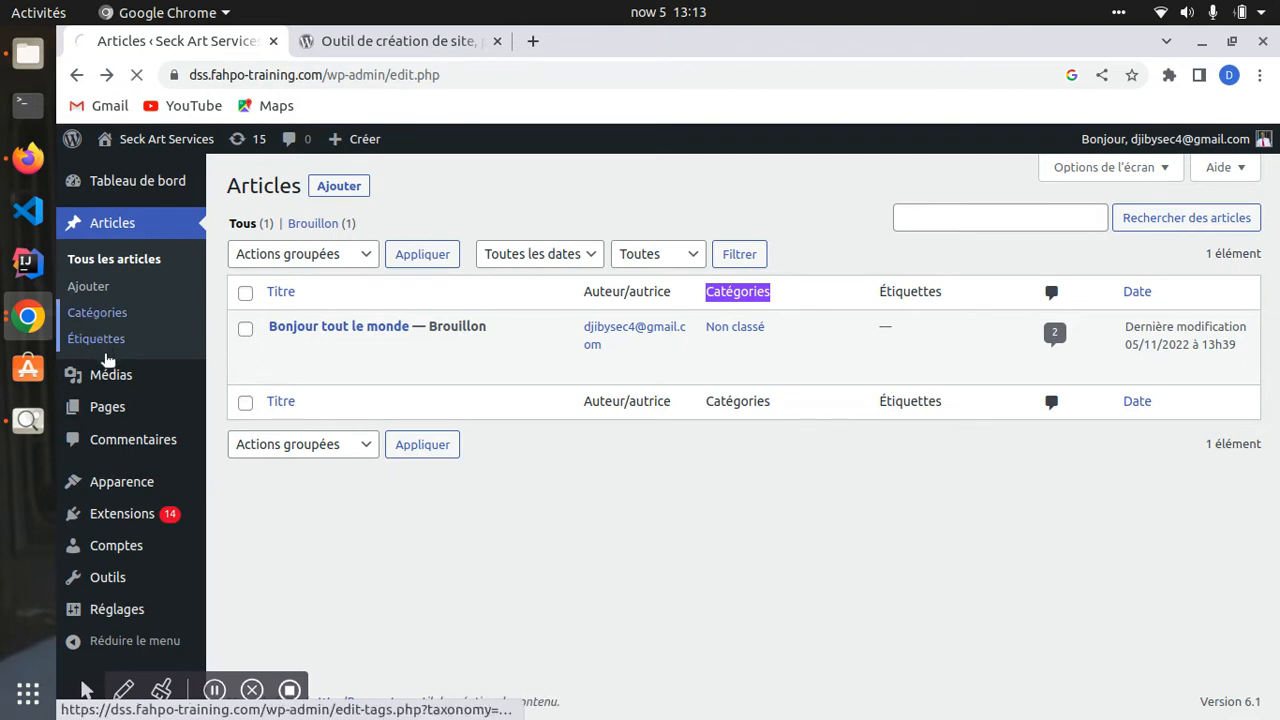
scroll(299, 311, down, 2)
scroll(297, 312, up, 2)
click(273, 322)
- Enter Sport as the new category name, clearing leftover test text, and glance at the slug field
click(267, 303)
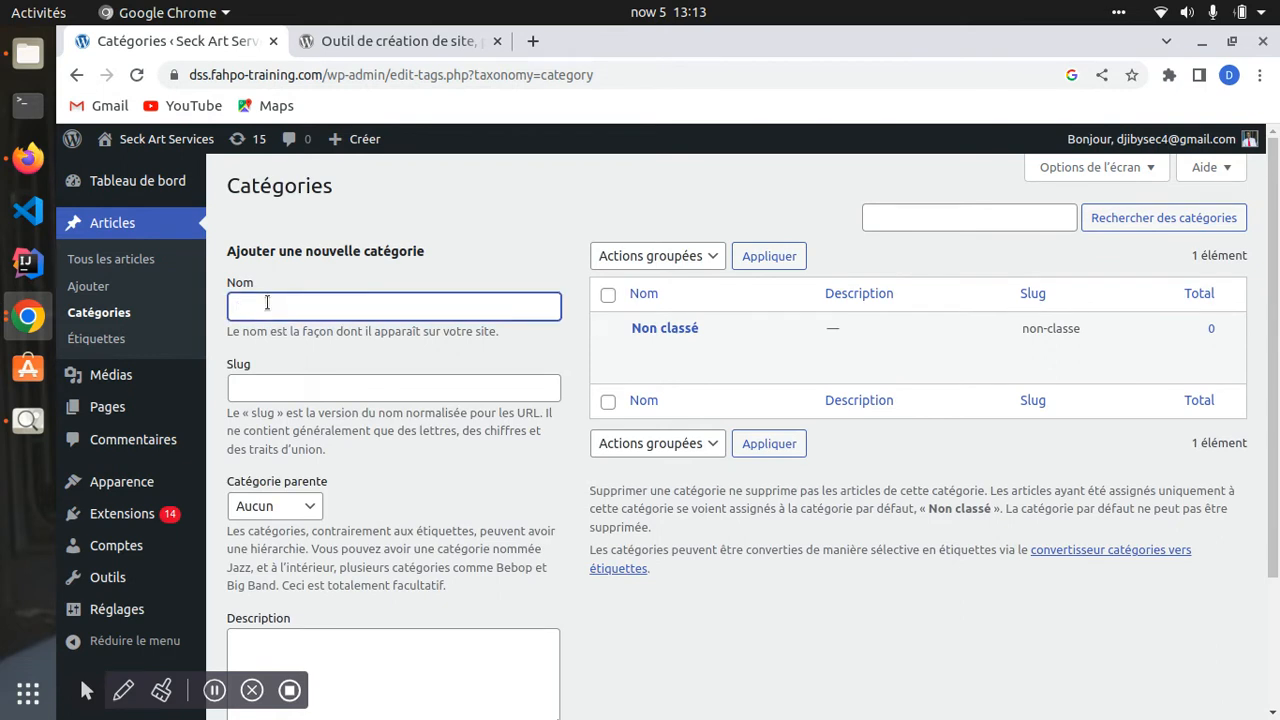
key(BackSpace)
key(BackSpace)
key(BackSpace)
key(BackSpace)
scroll(282, 310, down, 2)
click(280, 310)
drag(280, 310, 300, 294)
click(300, 290)
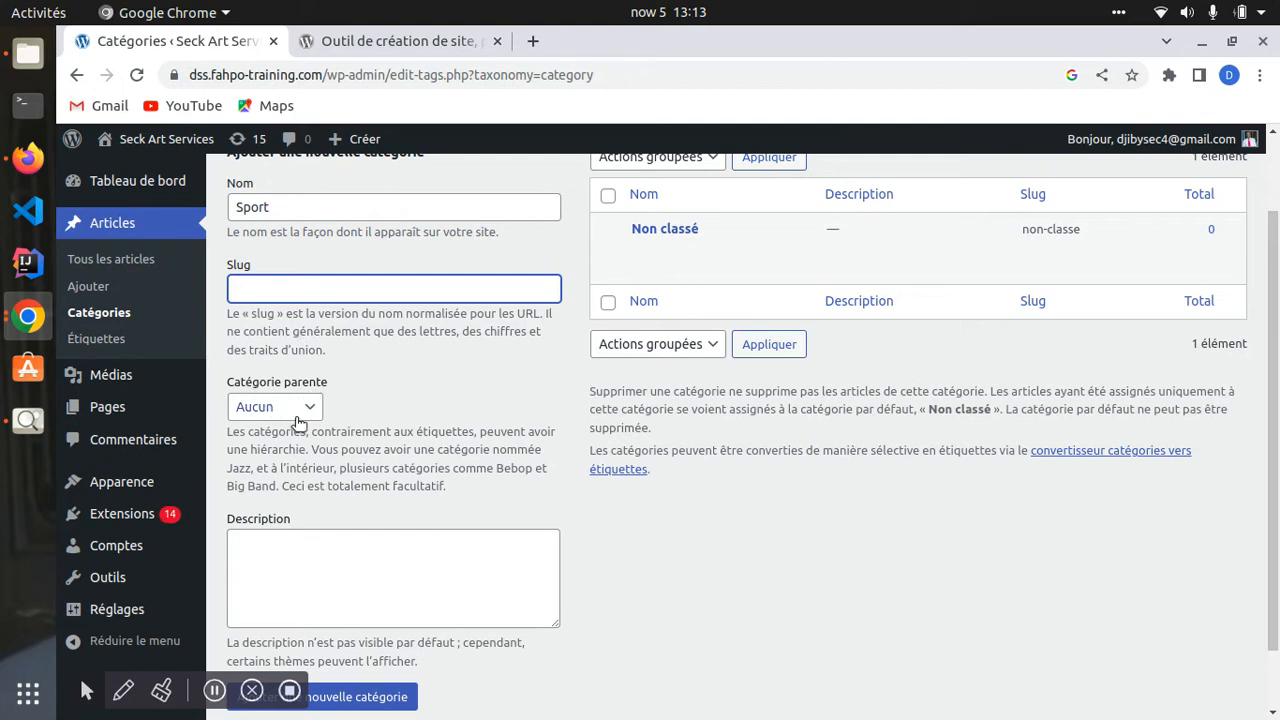
scroll(280, 360, up, 2)
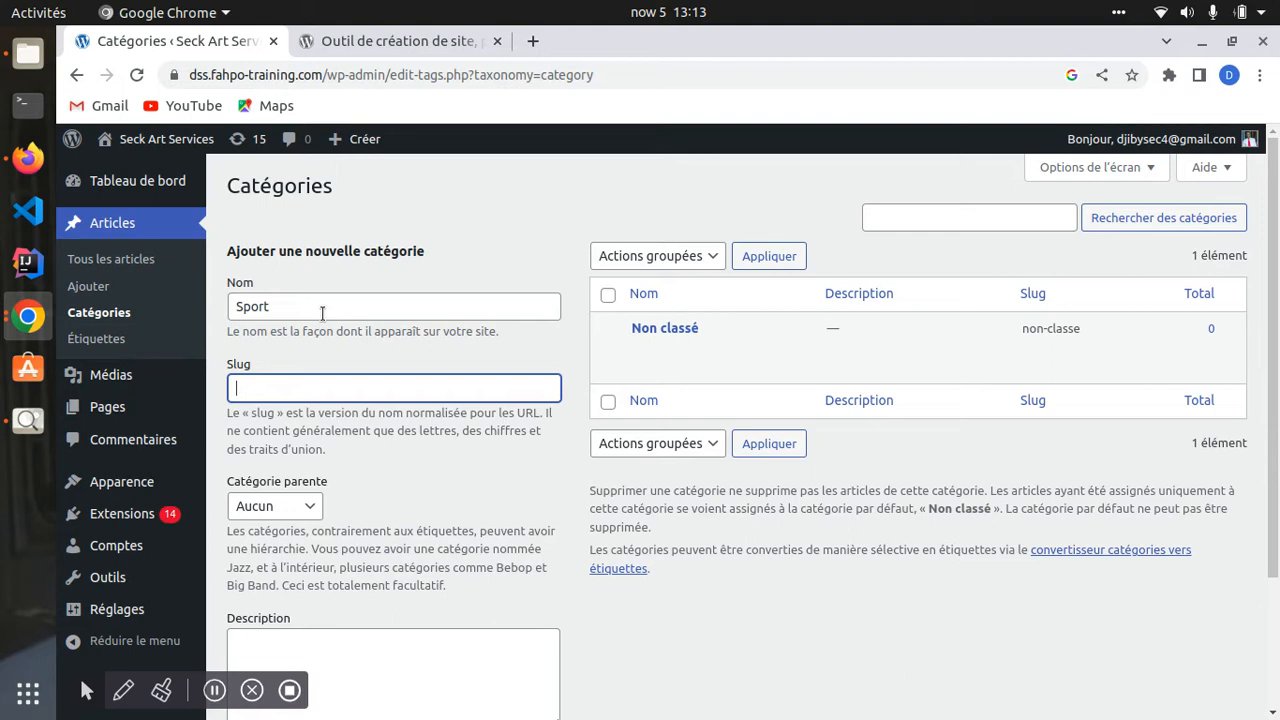
drag(270, 307, 234, 307)
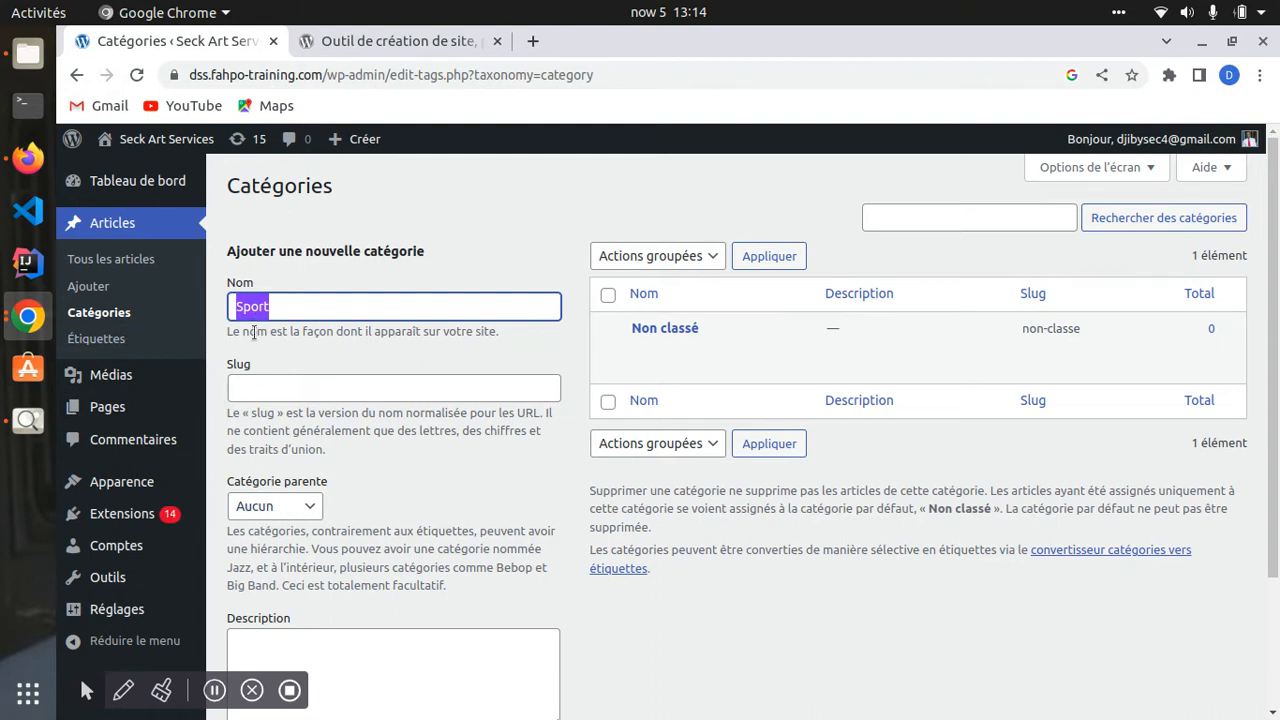
- Leave Catégorie parente as Aucun and add the Sport category
click(308, 509)
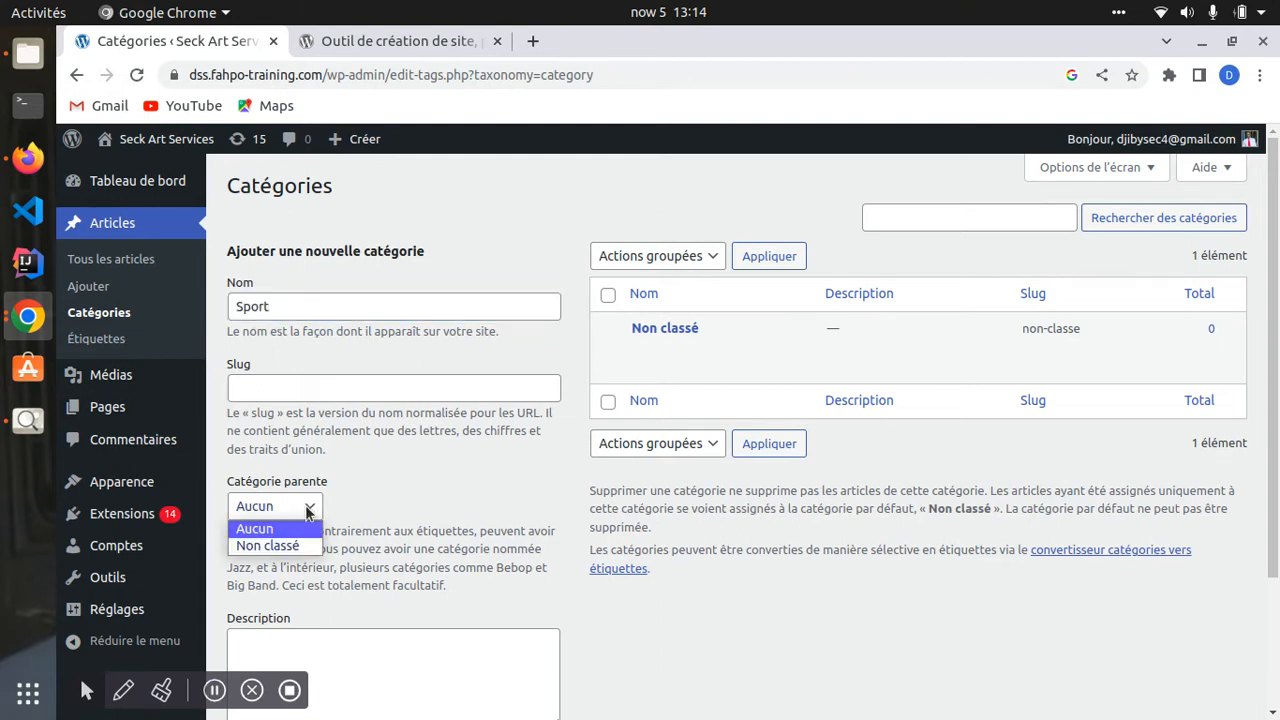
click(257, 532)
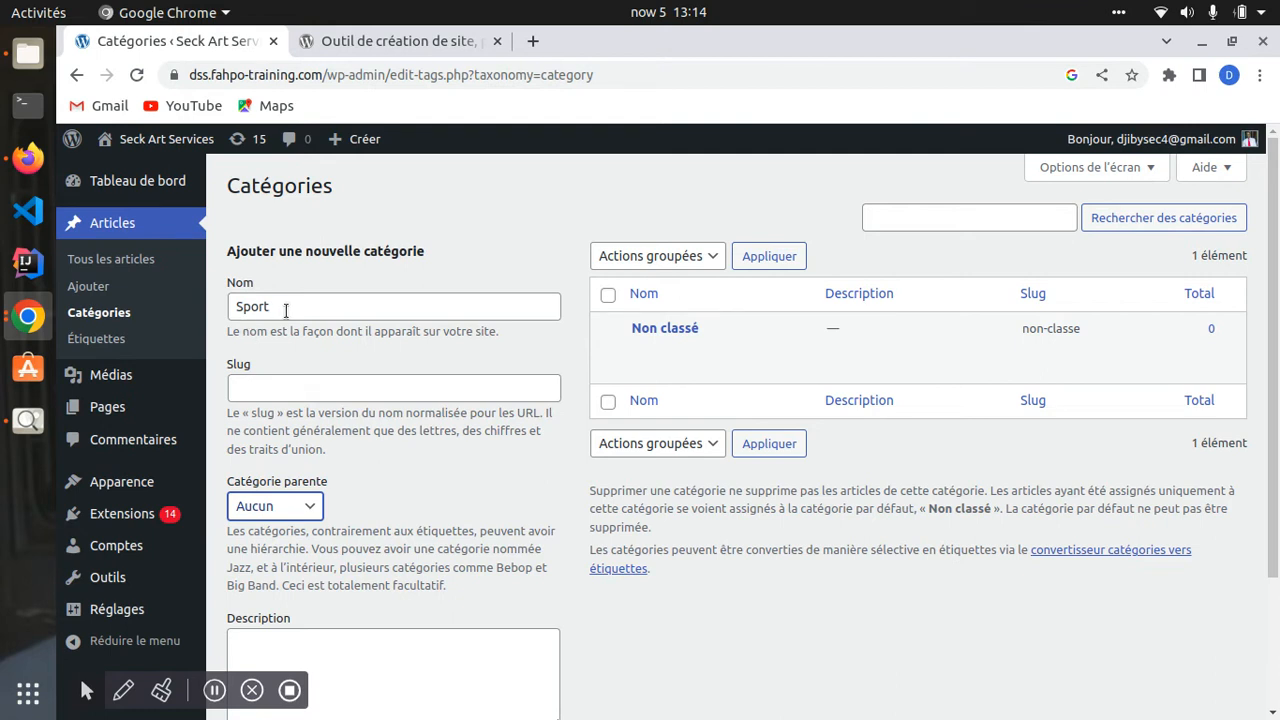
click(283, 509)
click(250, 510)
scroll(310, 505, down, 3)
click(436, 515)
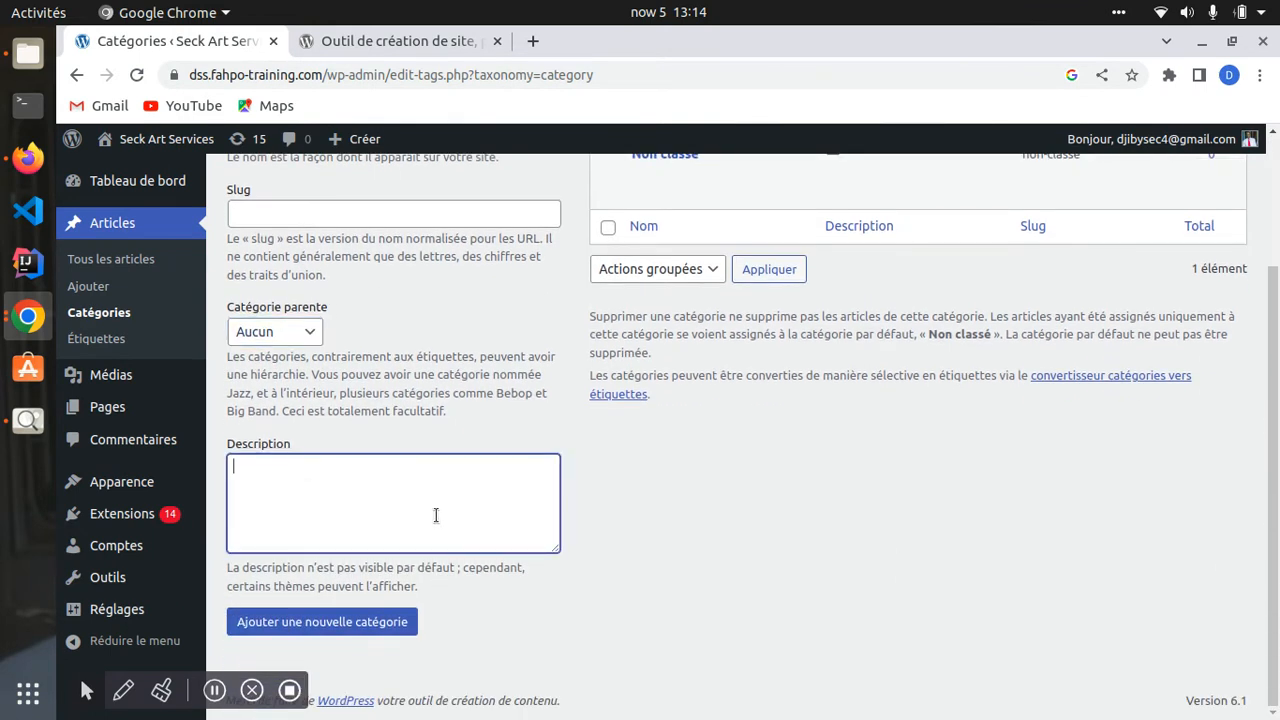
click(303, 627)
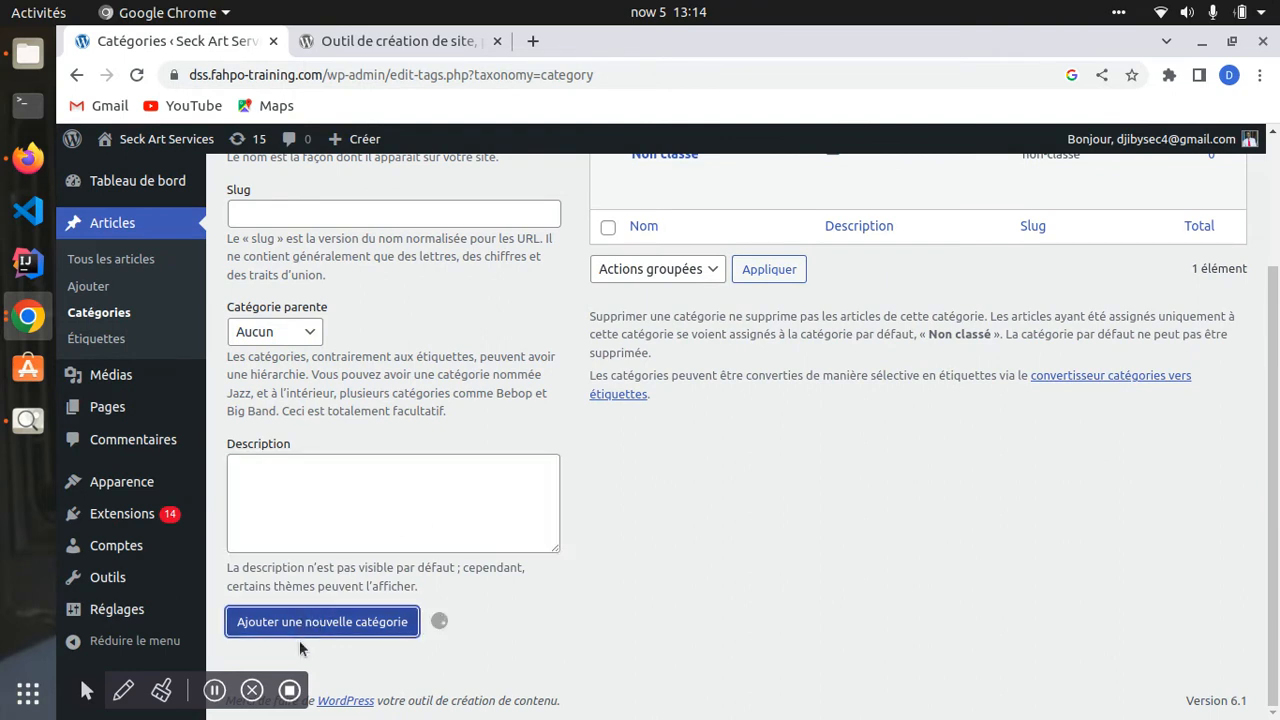
scroll(850, 352, up, 3)
mouse_move(666, 393)
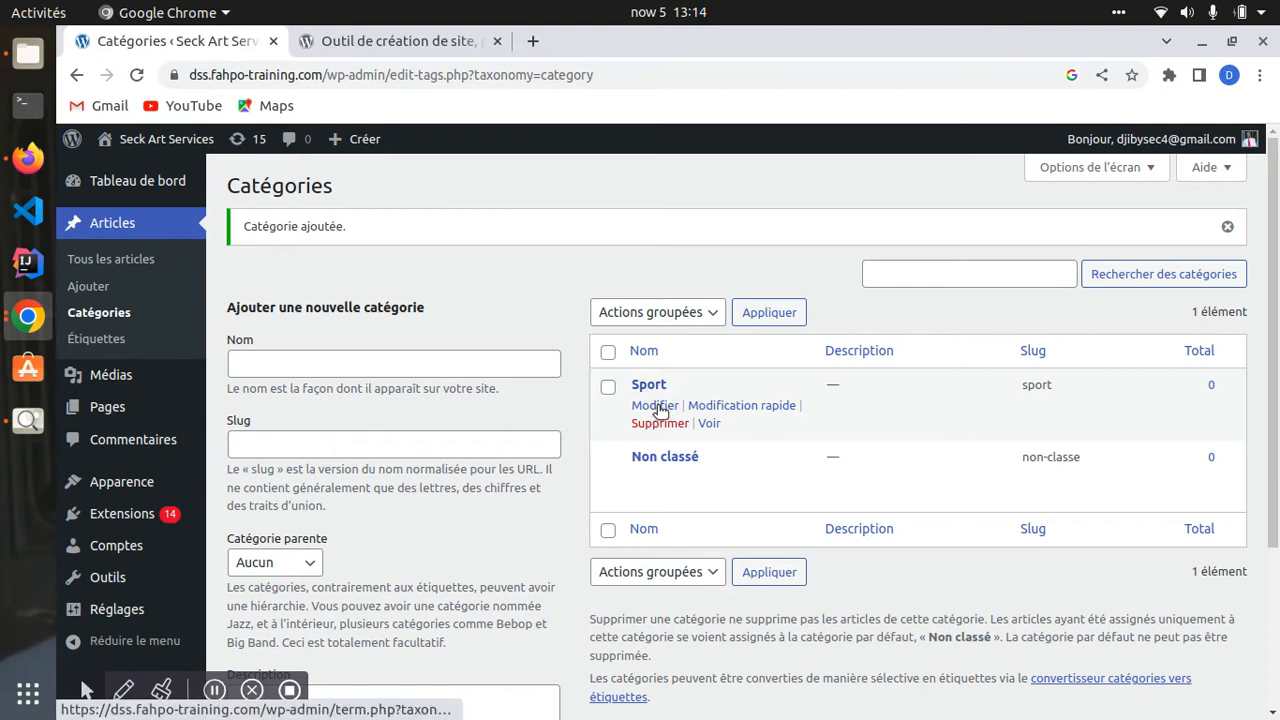
- Open and close Sport's quick edit, then highlight its sport slug in the list
click(728, 406)
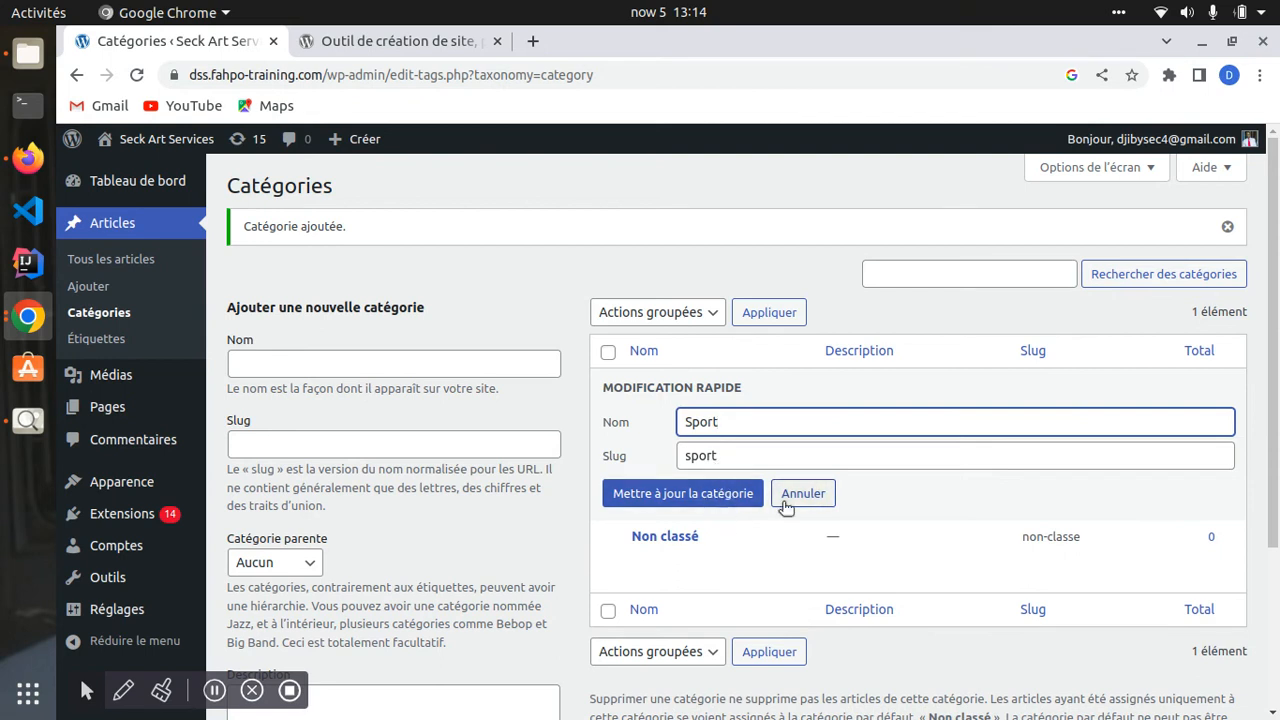
click(686, 493)
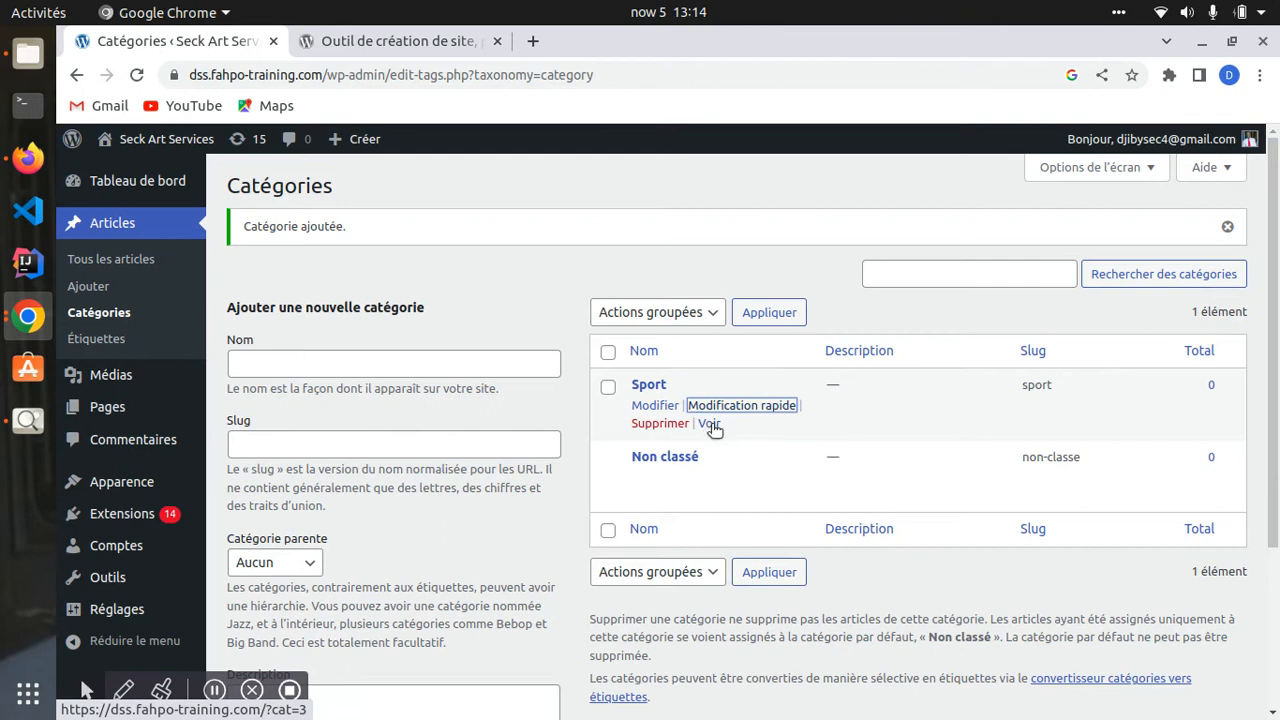
drag(993, 381, 1074, 392)
drag(1209, 386, 1223, 389)
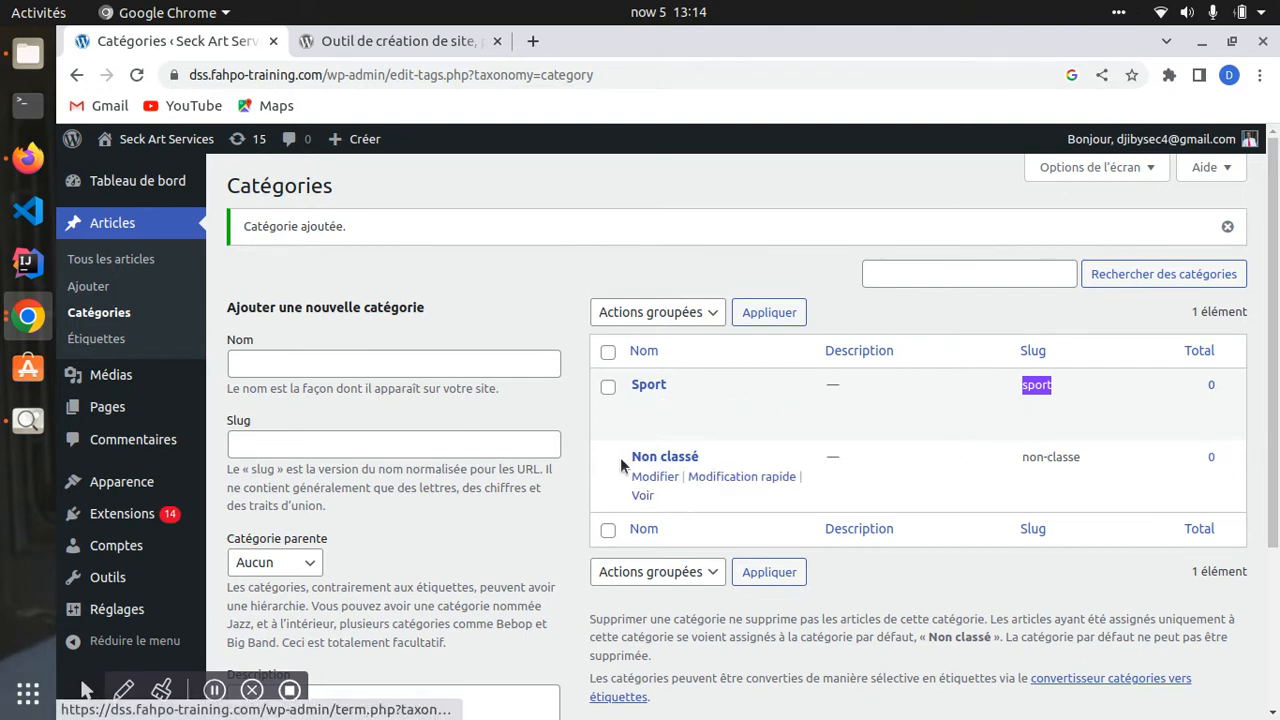
drag(623, 457, 660, 434)
drag(628, 386, 290, 391)
- Enter Football as the name, set Sport as parent, and add the category
click(276, 360)
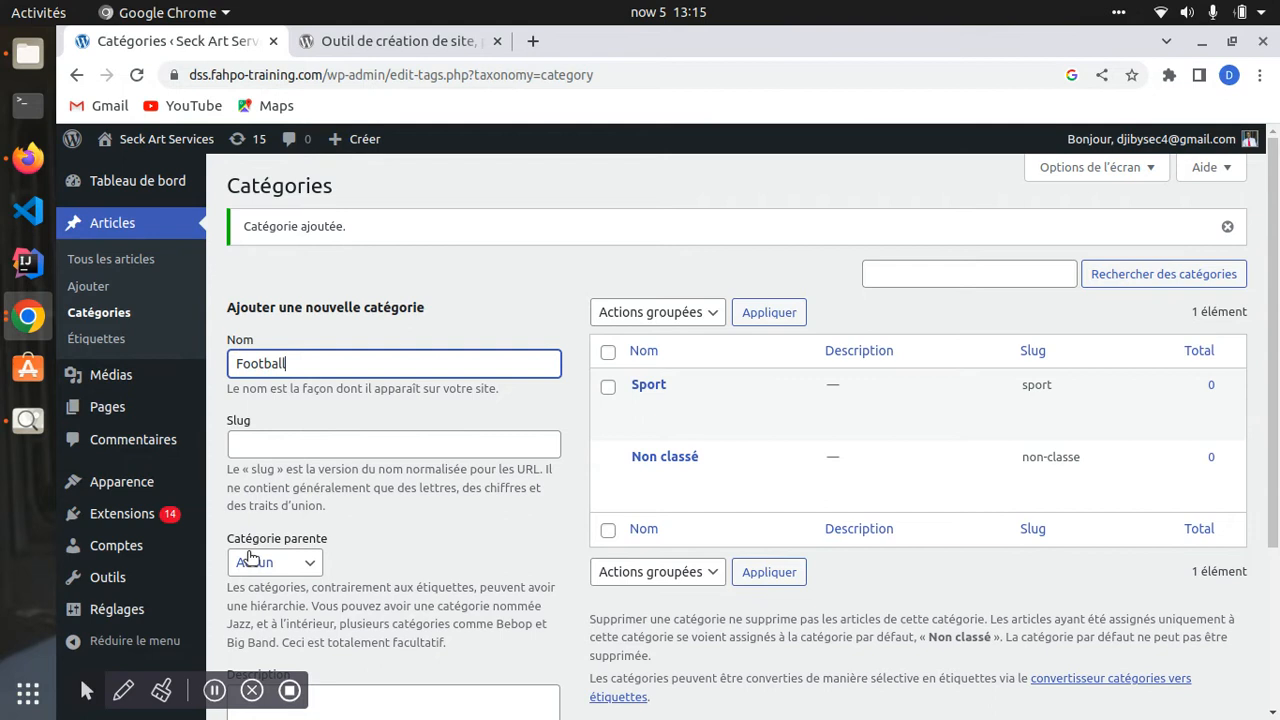
scroll(258, 550, down, 1)
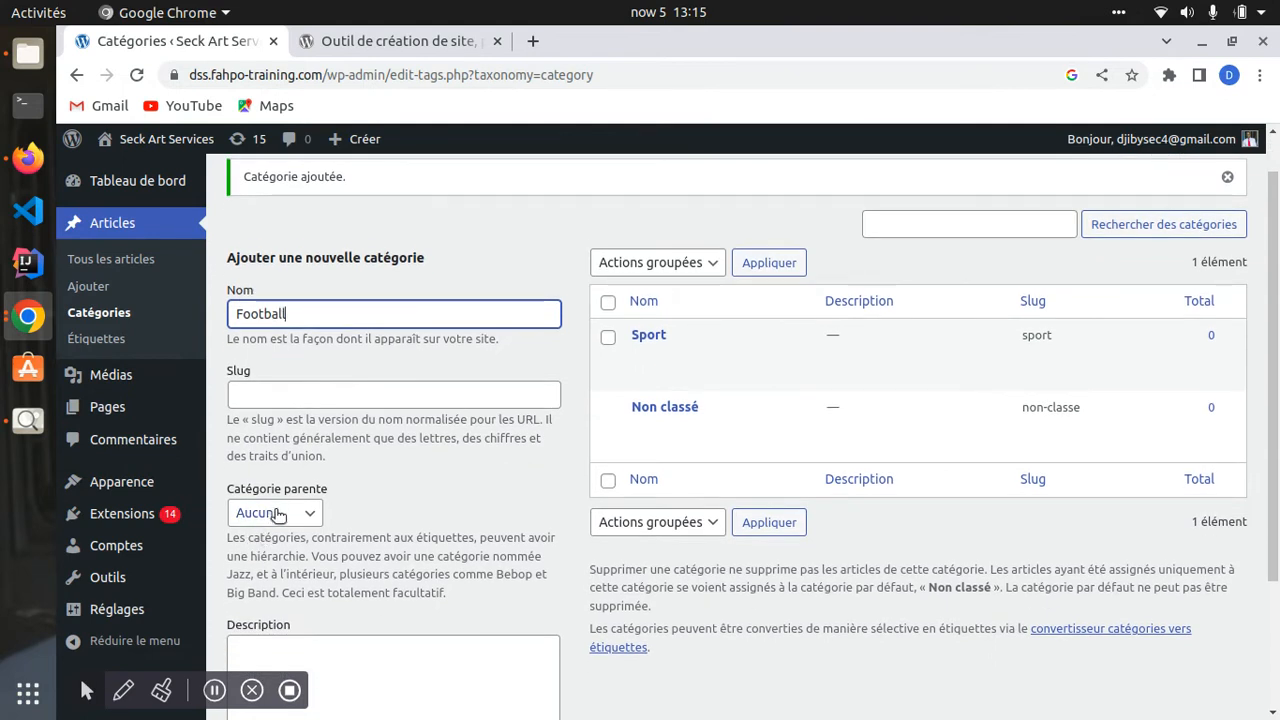
click(279, 515)
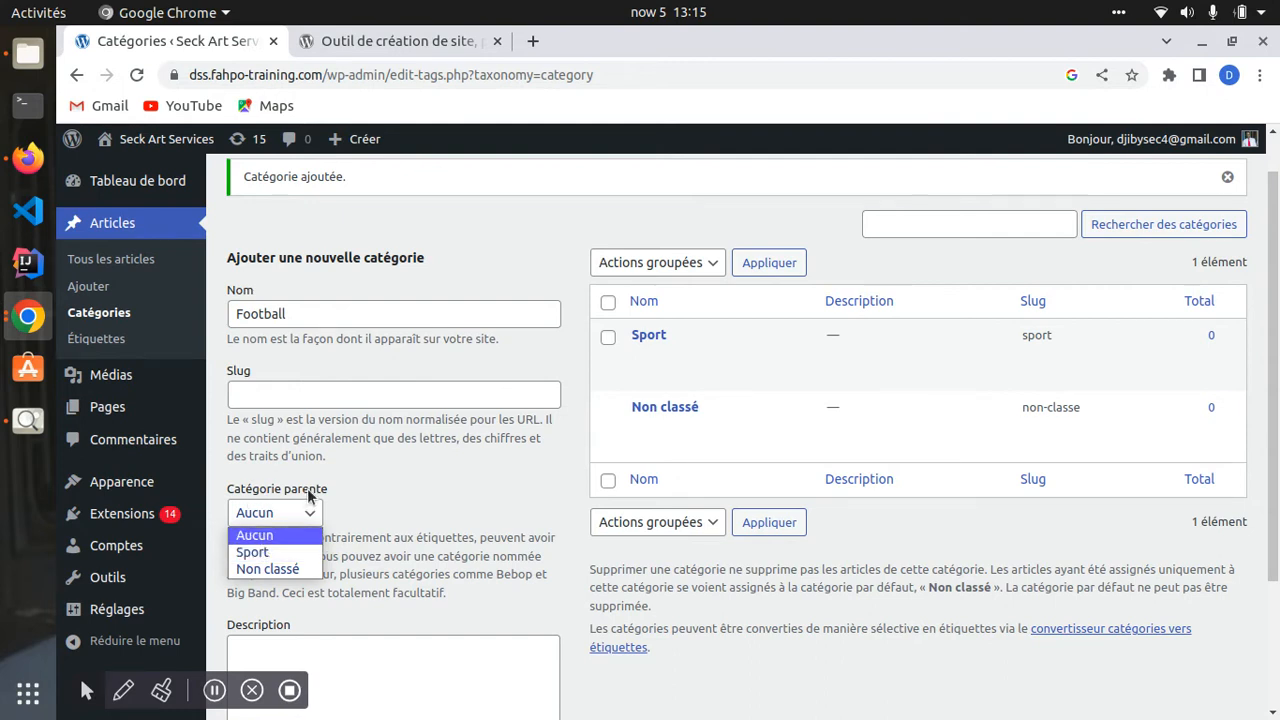
click(268, 553)
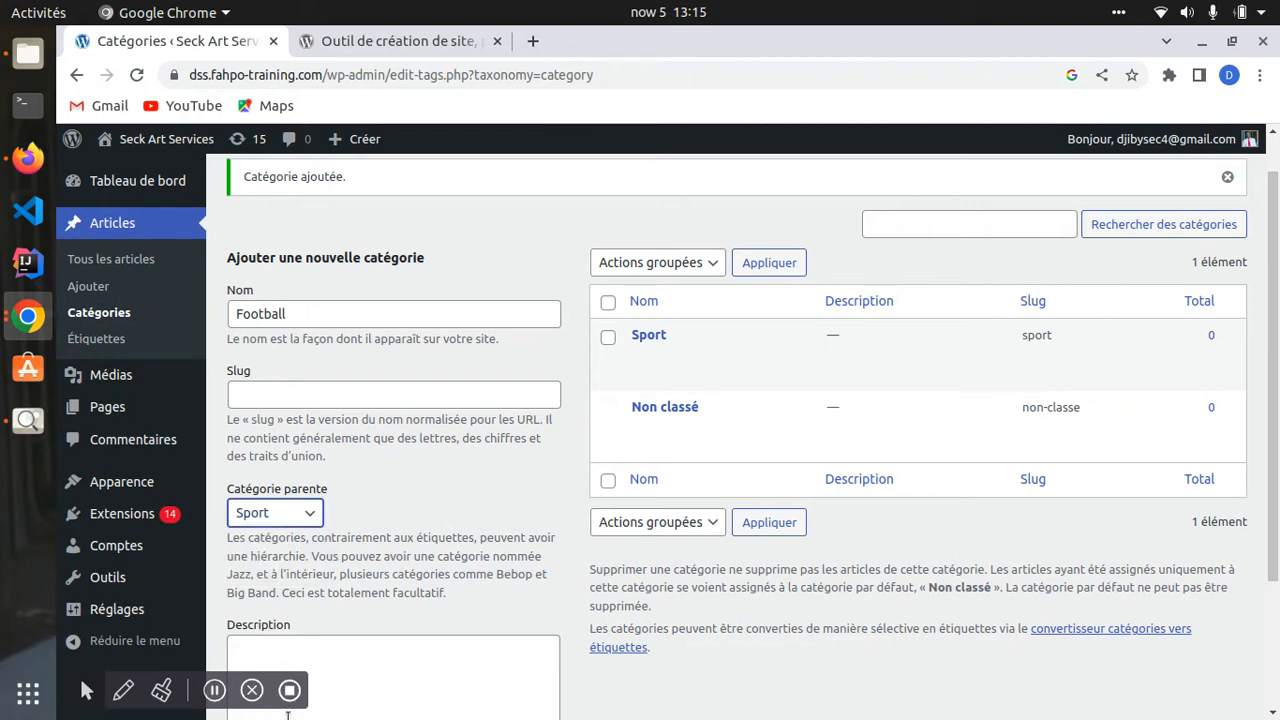
scroll(285, 658, down, 3)
click(292, 620)
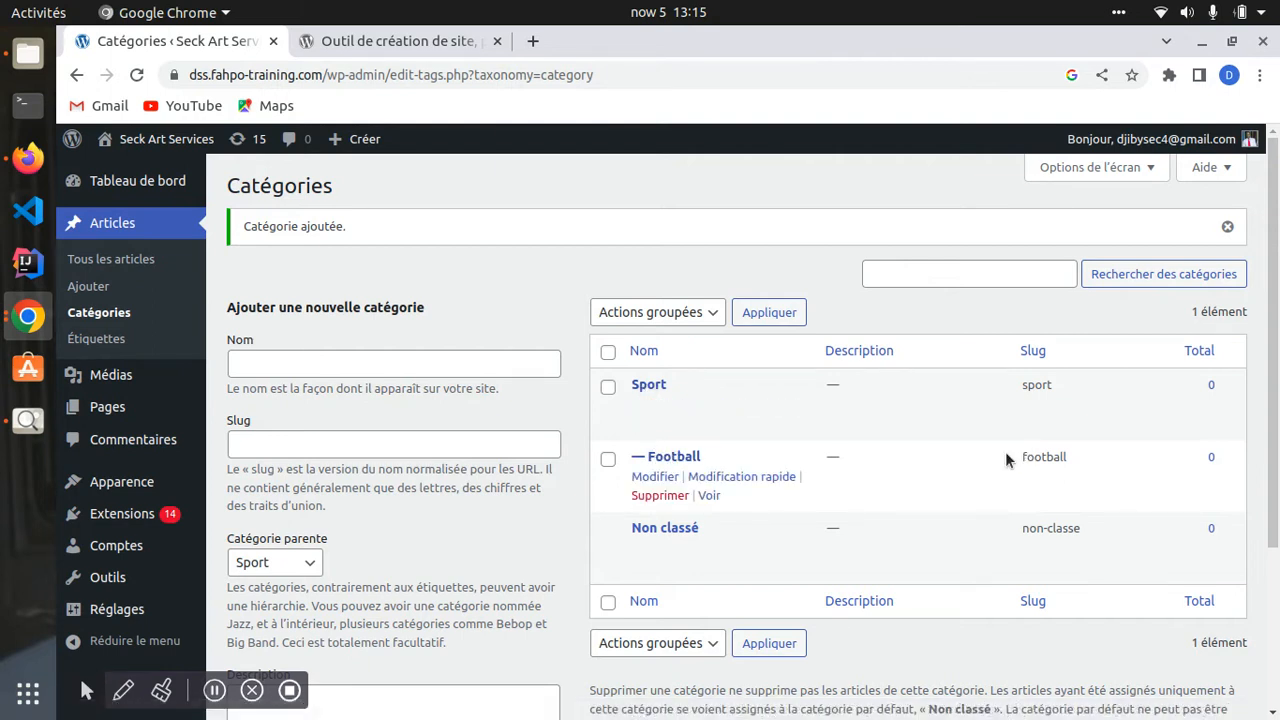
scroll(720, 530, down, 1)
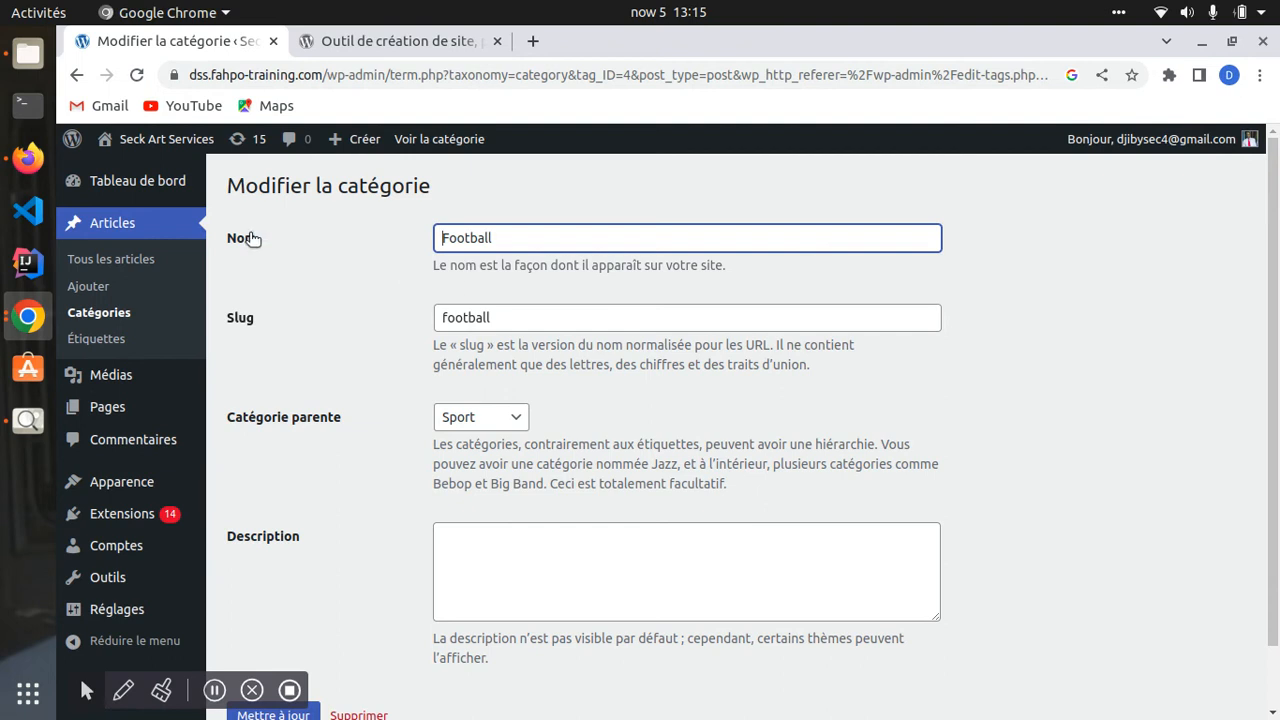
- On Football's edit page, keep Sport as parent and save with Mettre à jour
drag(436, 240, 510, 238)
drag(447, 325, 530, 330)
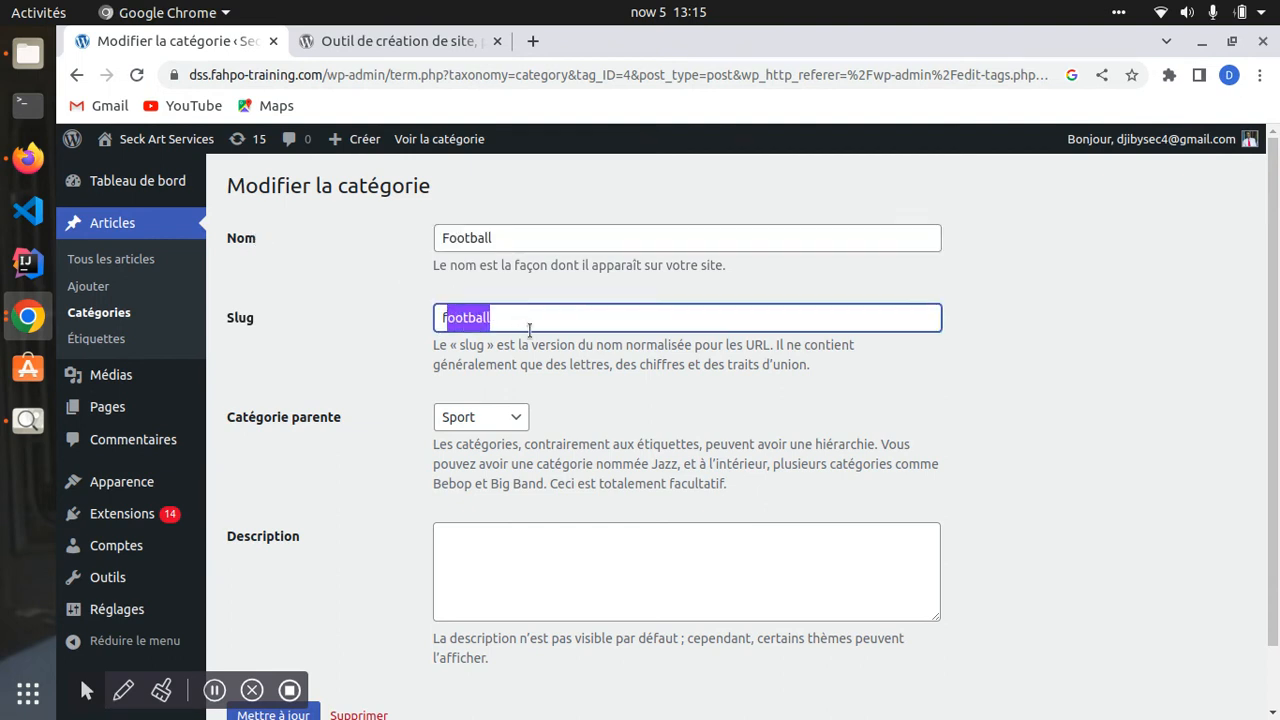
scroll(481, 482, down, 1)
scroll(480, 500, up, 1)
click(490, 417)
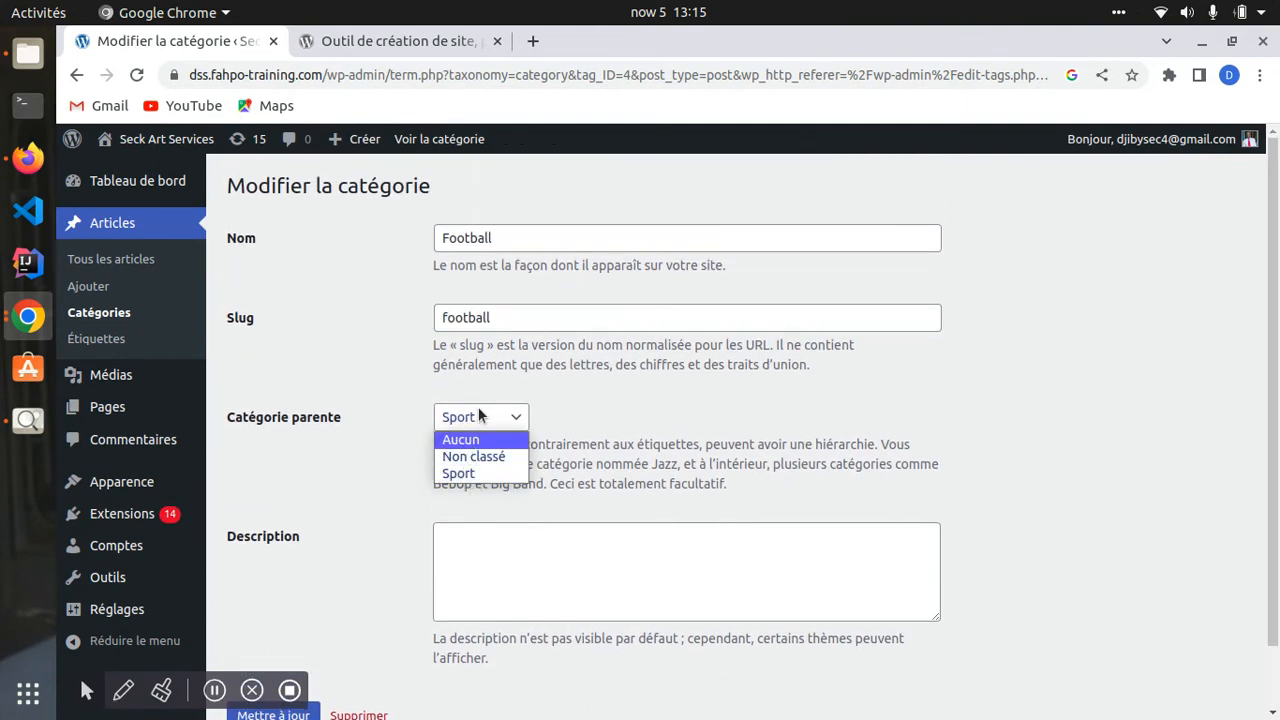
click(477, 424)
scroll(350, 560, down, 1)
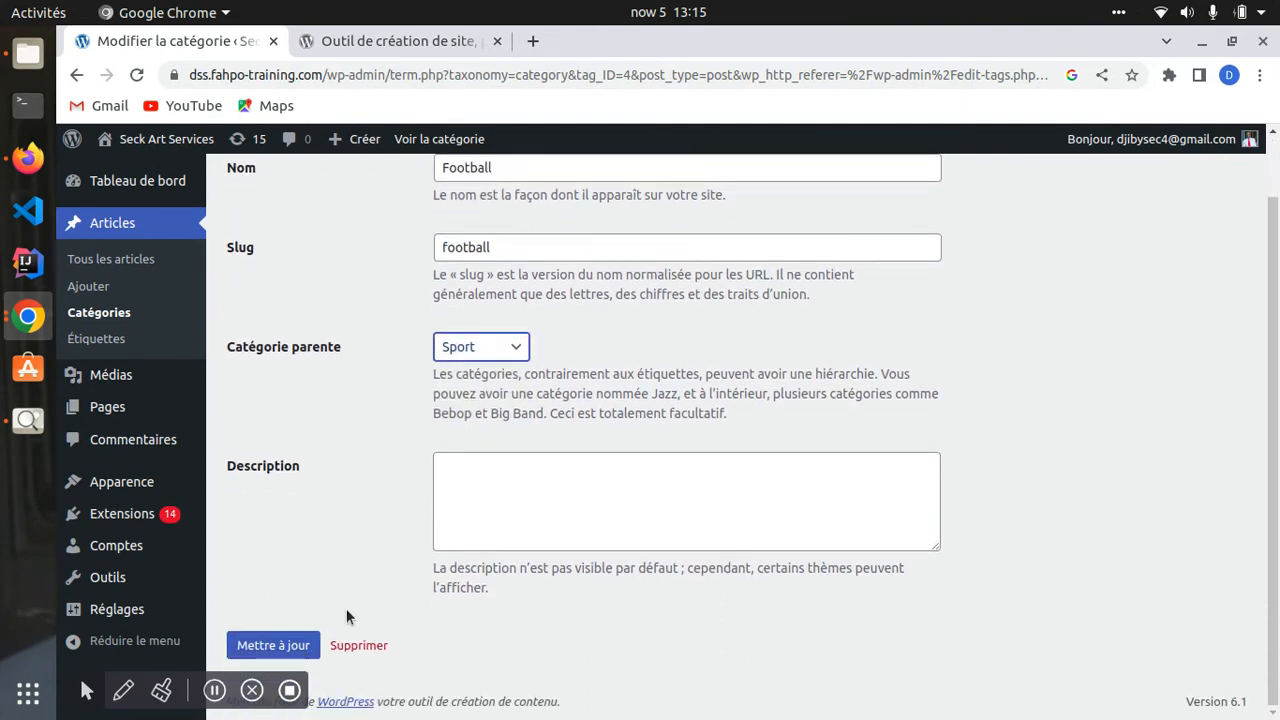
click(270, 647)
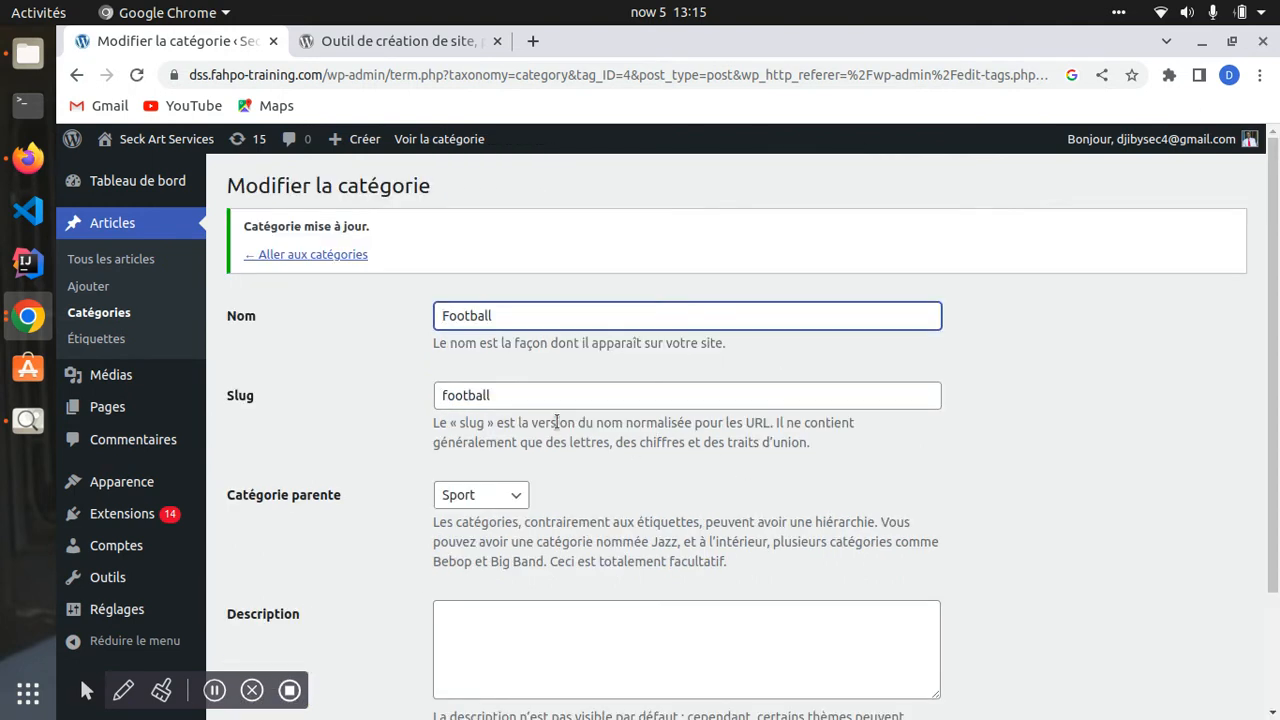
- Back in Catégories, open and cancel Sport's quick edit, then go to Étiquettes
click(109, 317)
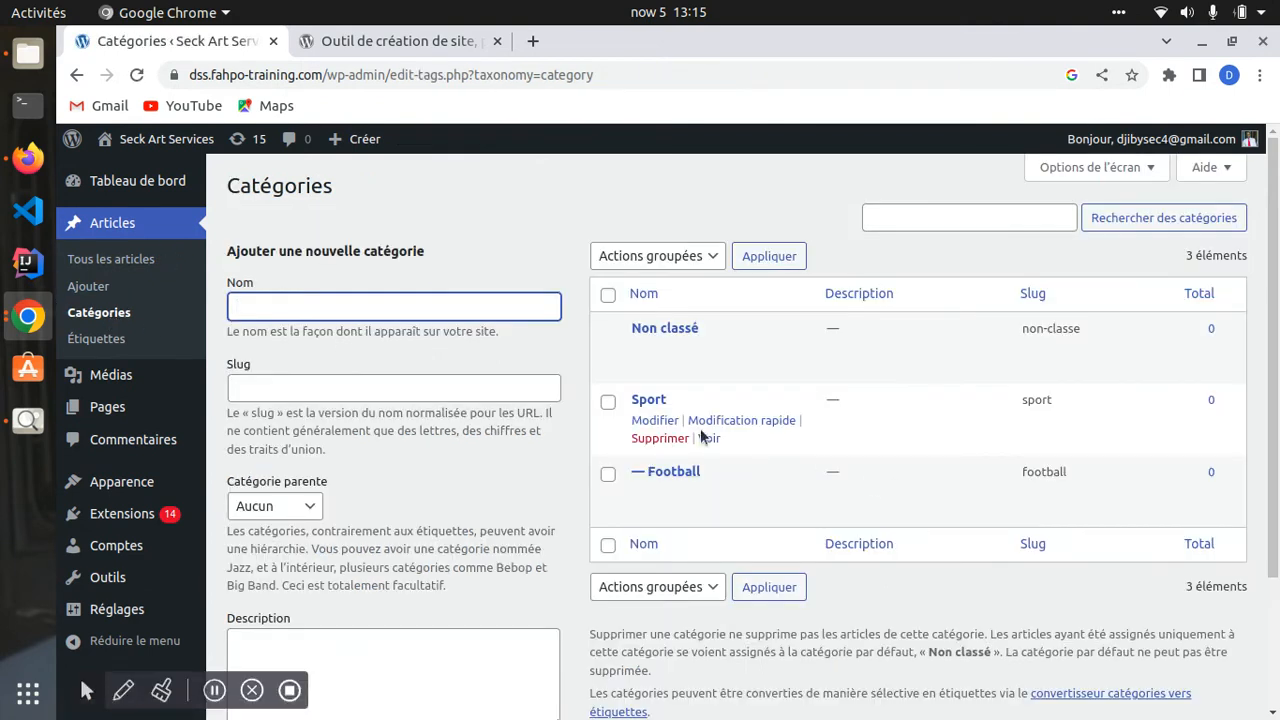
click(730, 422)
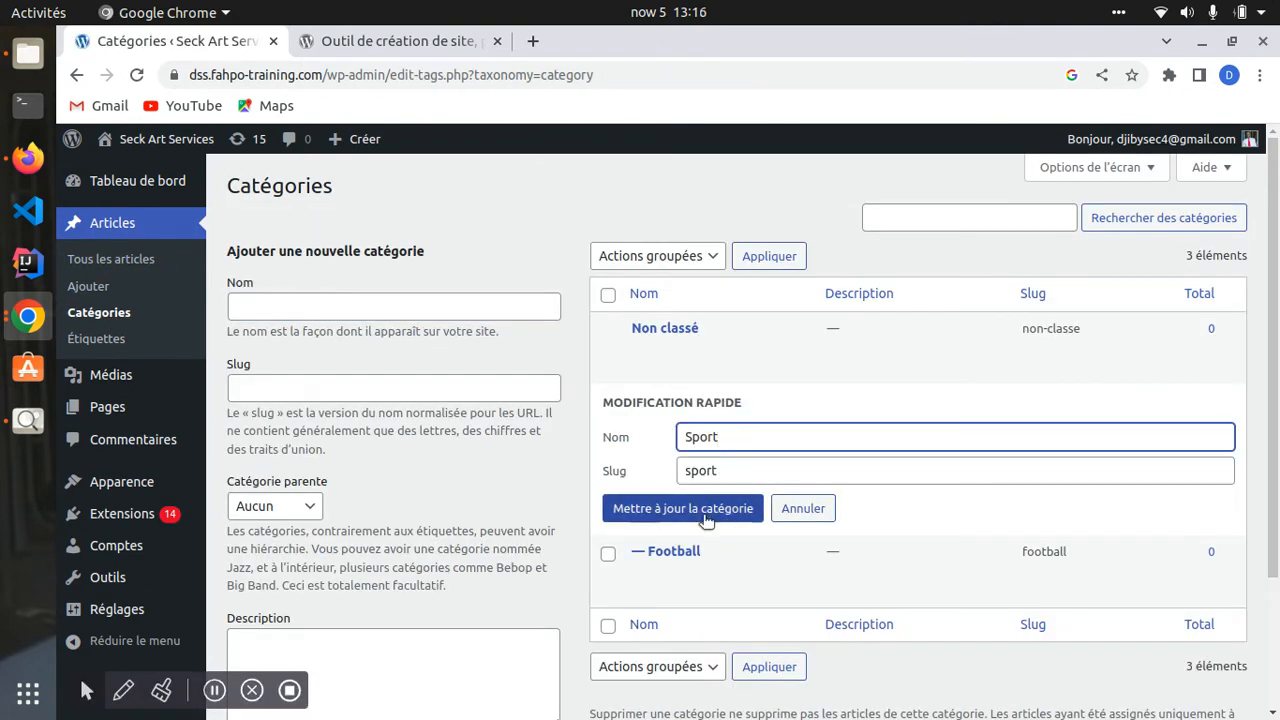
click(800, 507)
scroll(900, 450, down, 3)
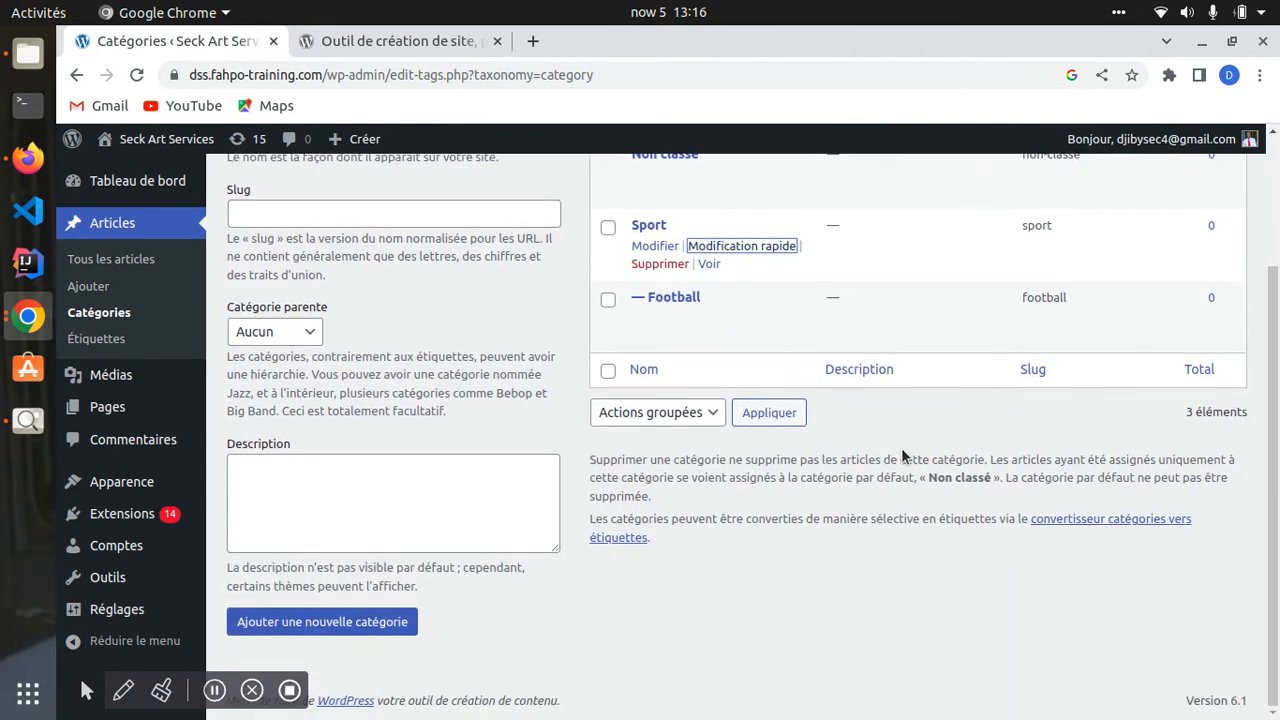
scroll(481, 436, up, 3)
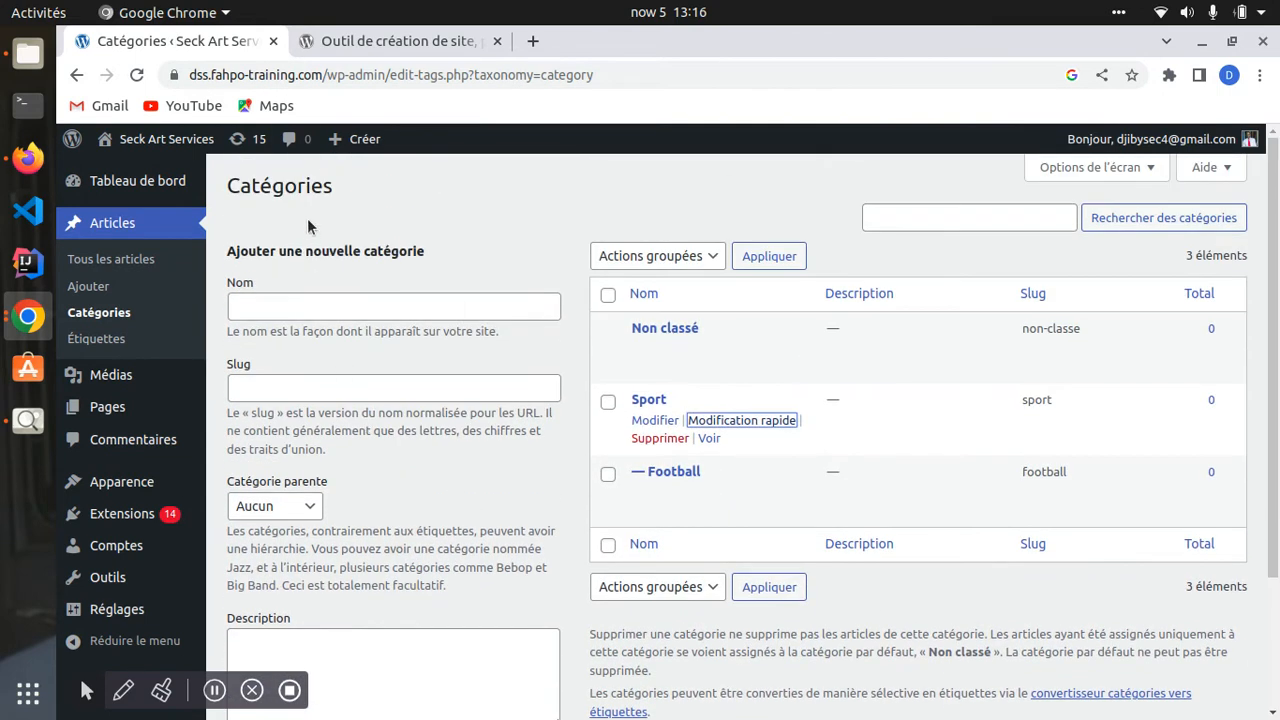
click(92, 338)
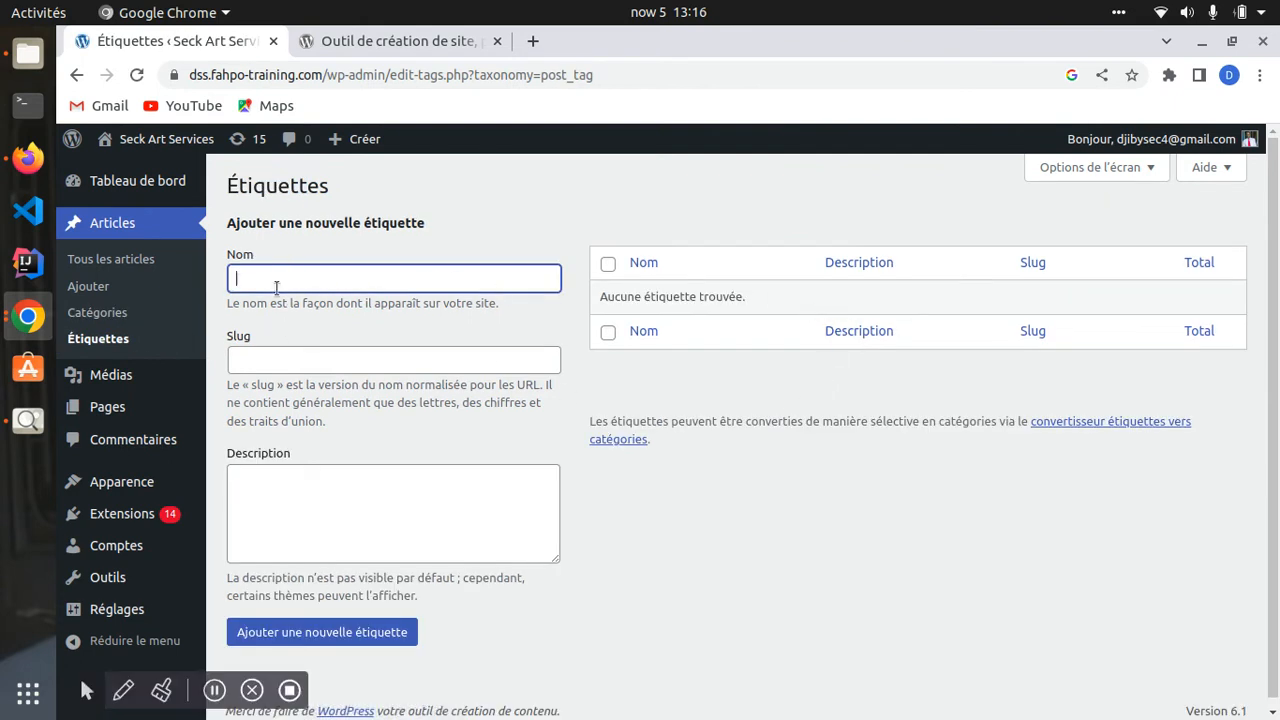
- Click into the tag Slug field, then return to Tous les articles showing the draft
click(257, 353)
scroll(268, 554, down, 1)
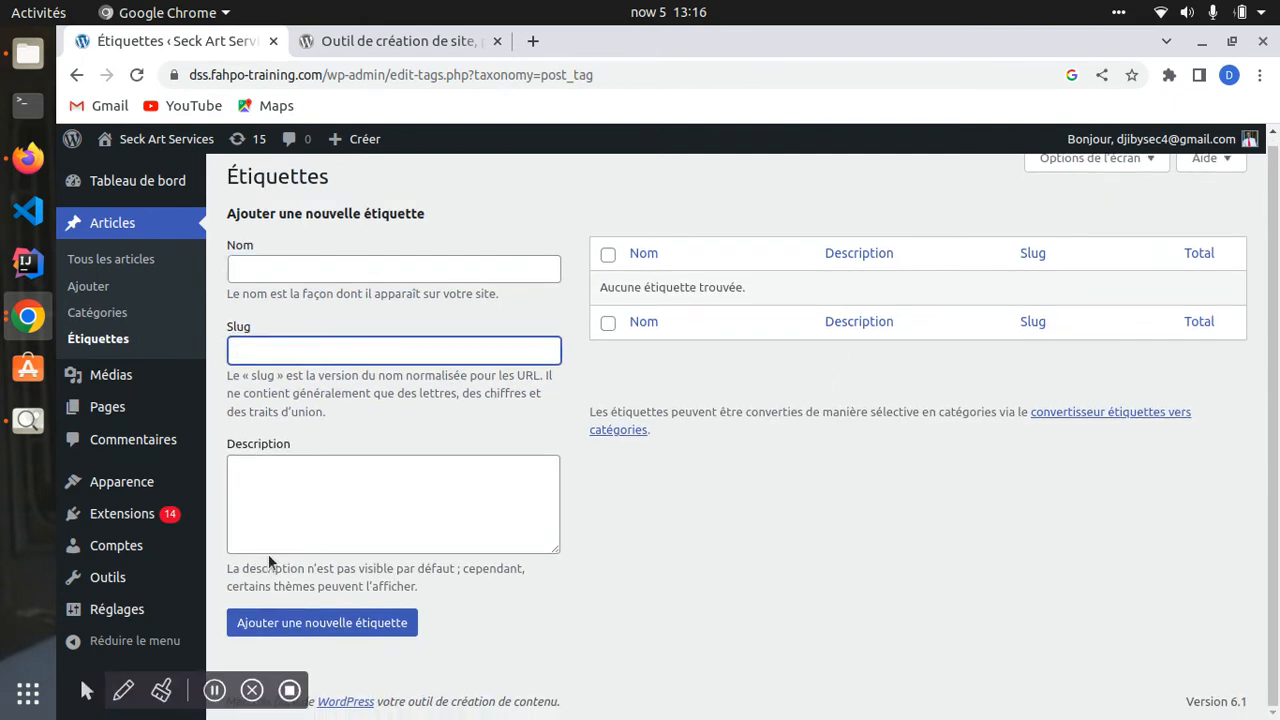
scroll(894, 372, up, 1)
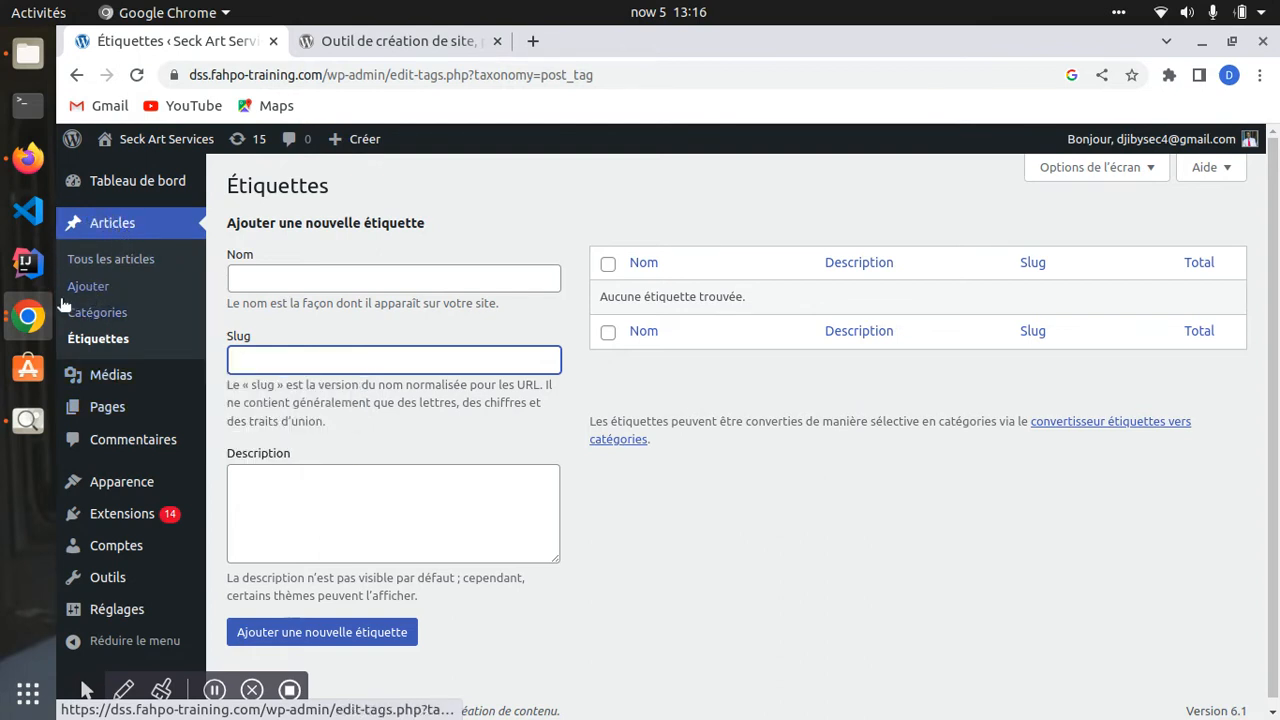
click(112, 259)
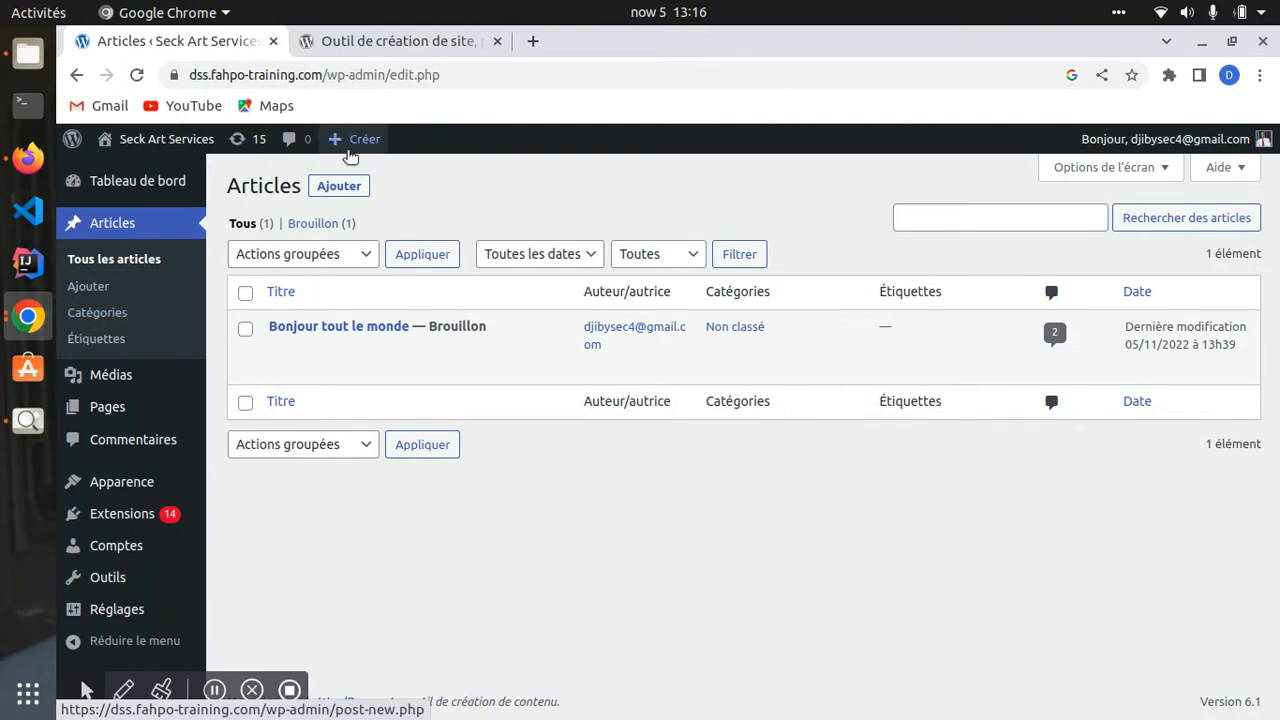
- Open Médias from the sidebar to view the empty Médiathèque
mouse_move(356, 140)
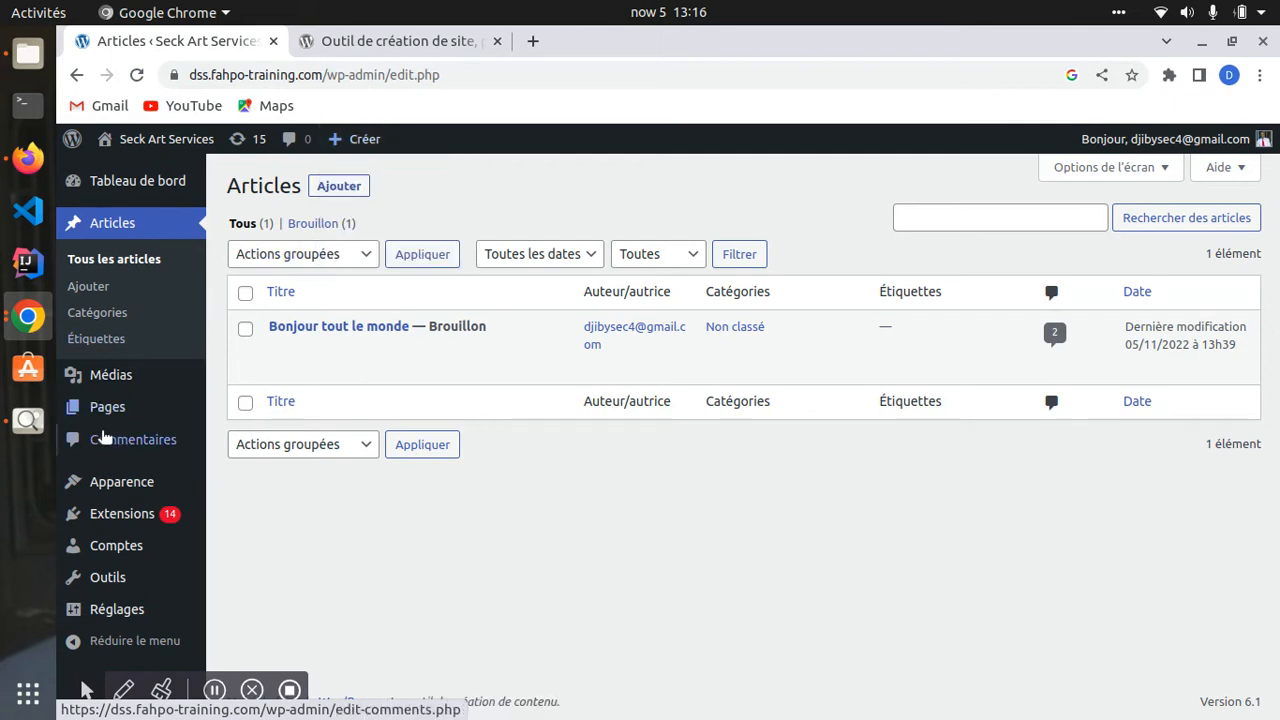
click(112, 376)
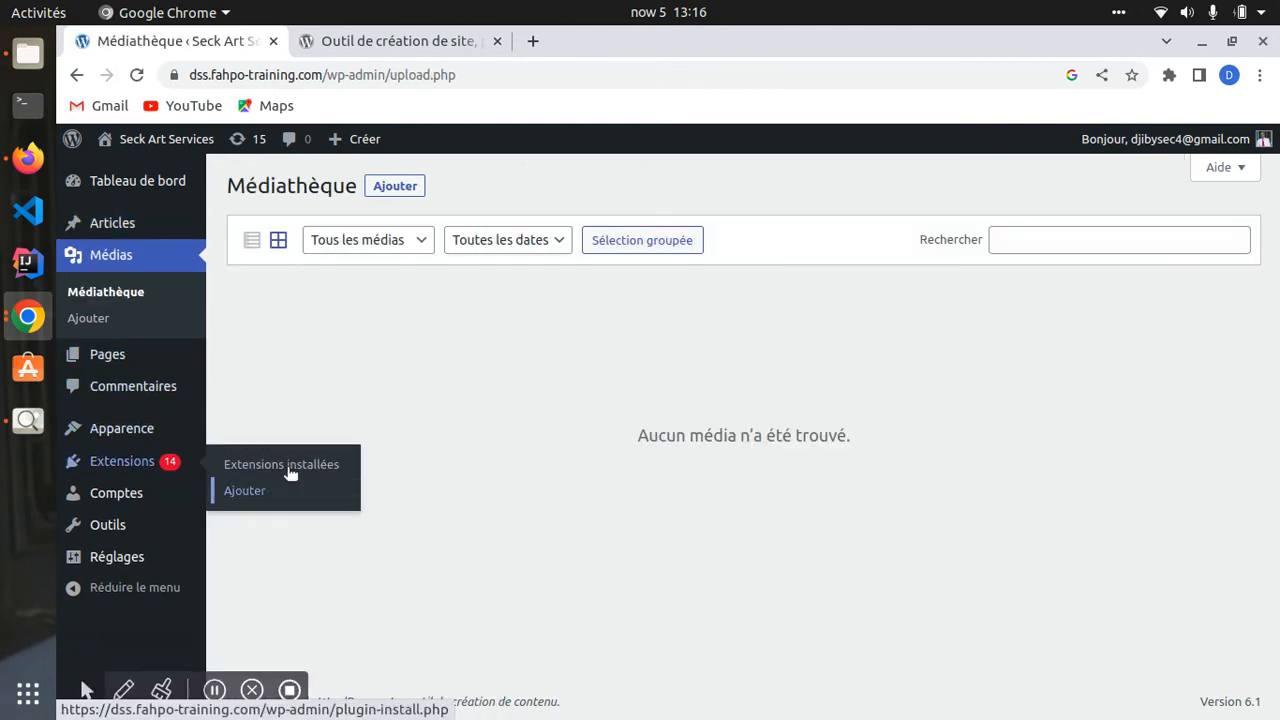
- Try the Images, Sons and Documents media-type filters, which all report no media found
click(412, 245)
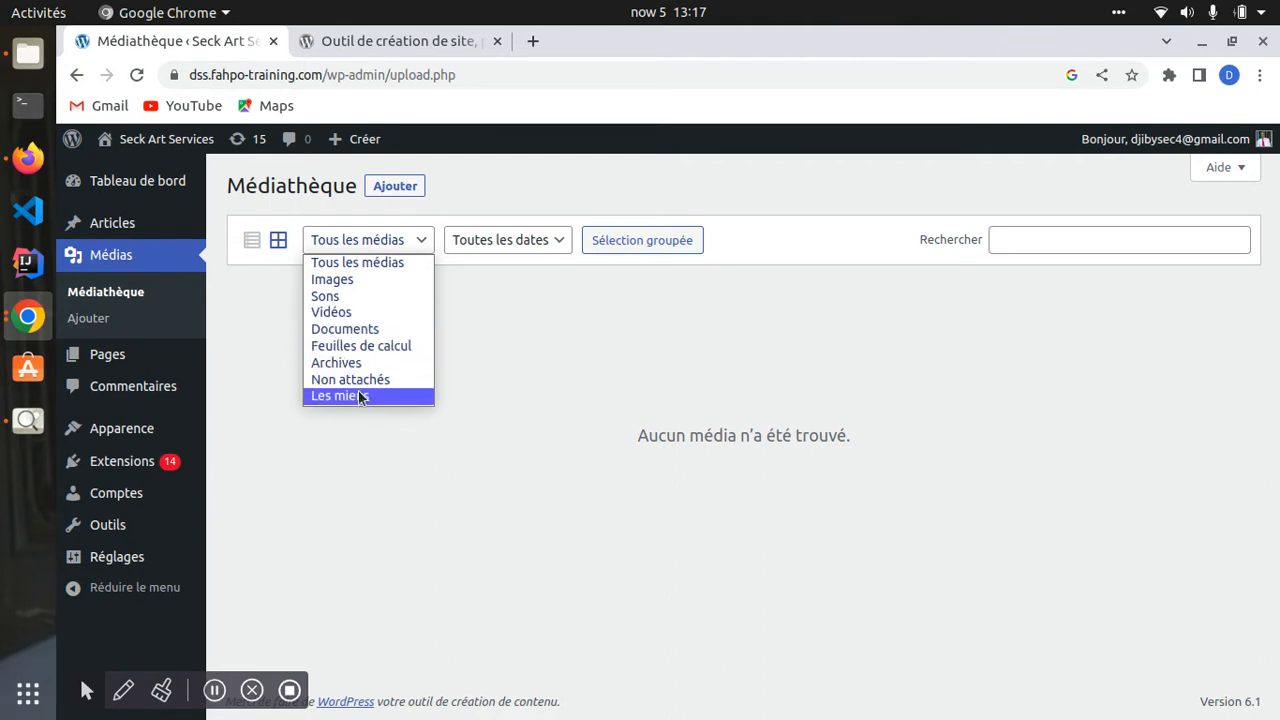
click(535, 405)
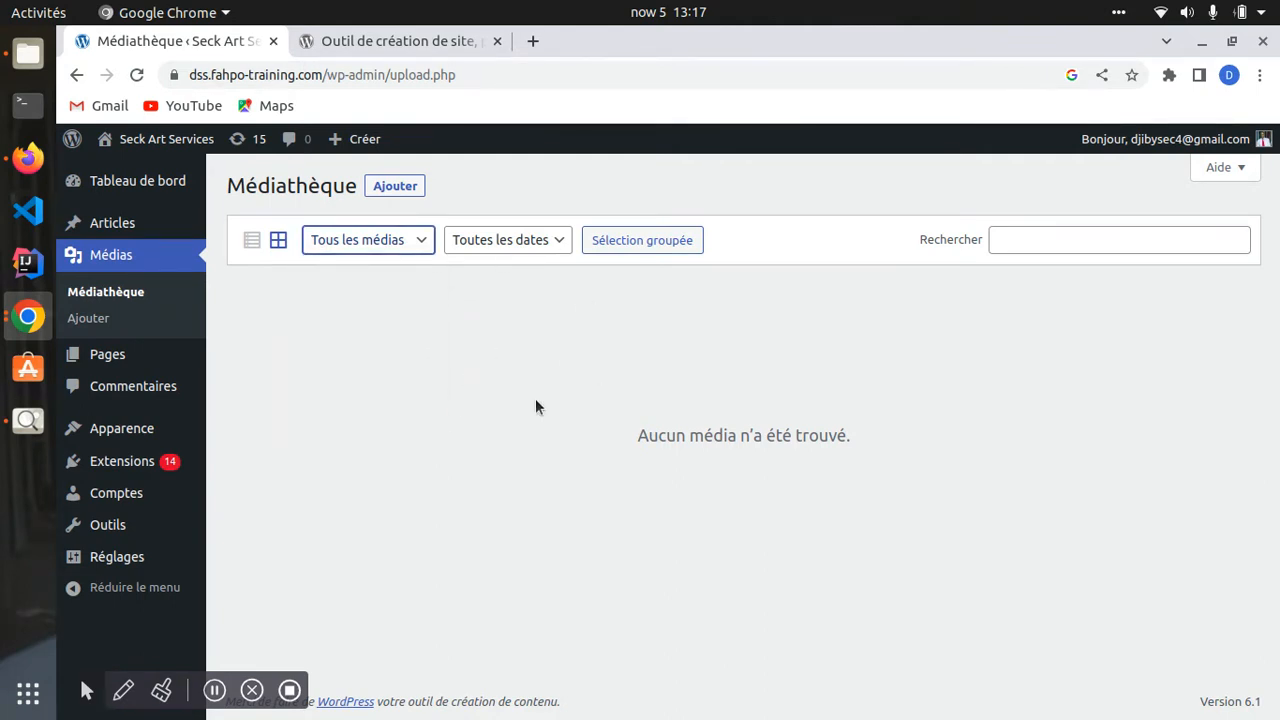
click(399, 248)
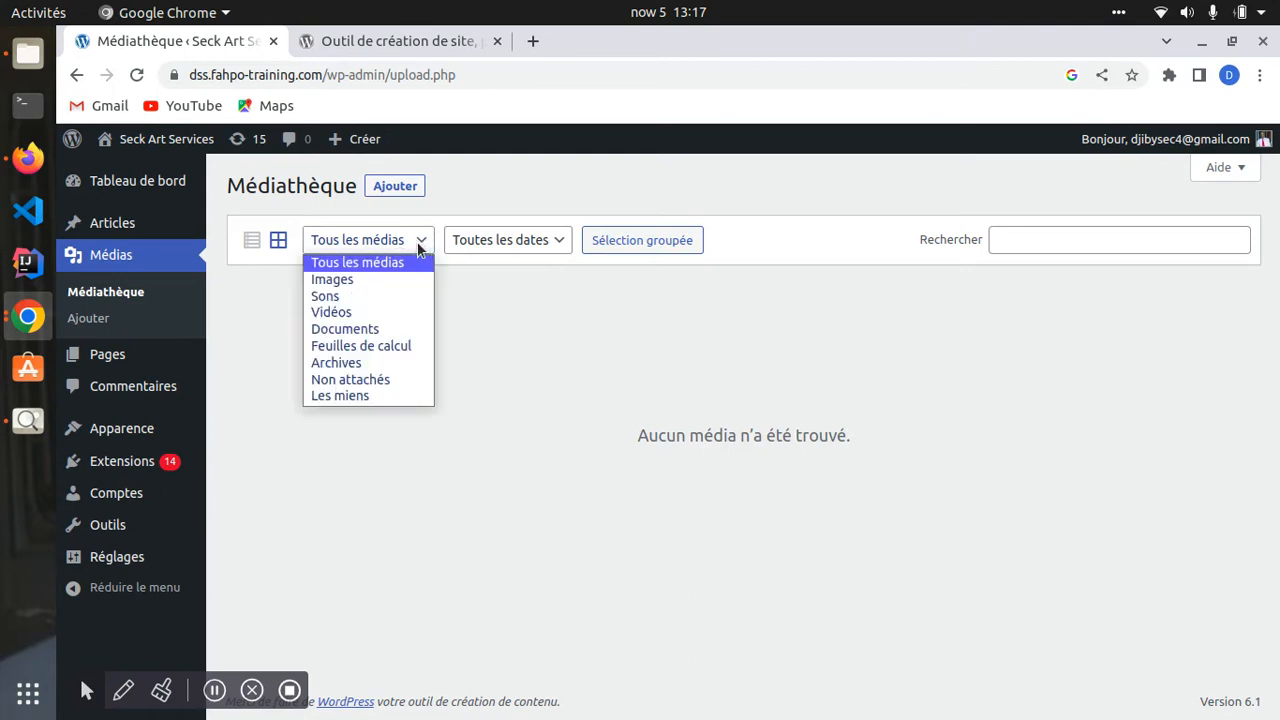
click(337, 282)
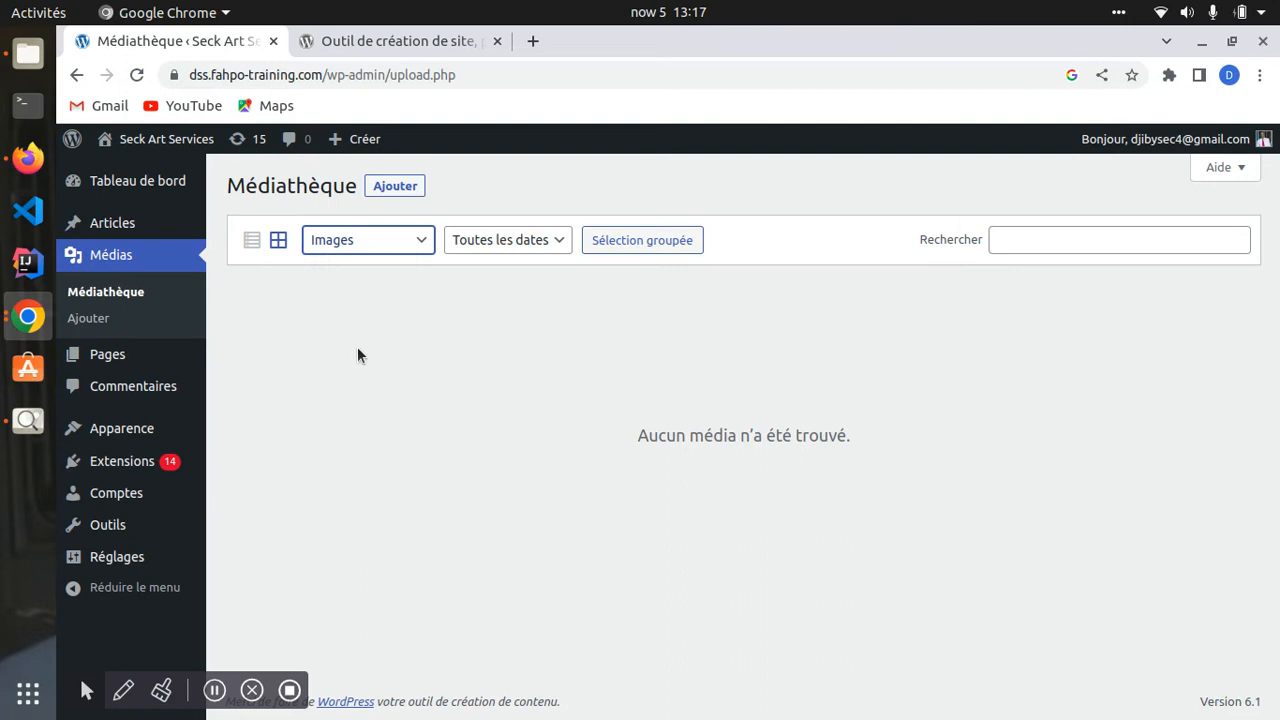
drag(630, 438, 902, 444)
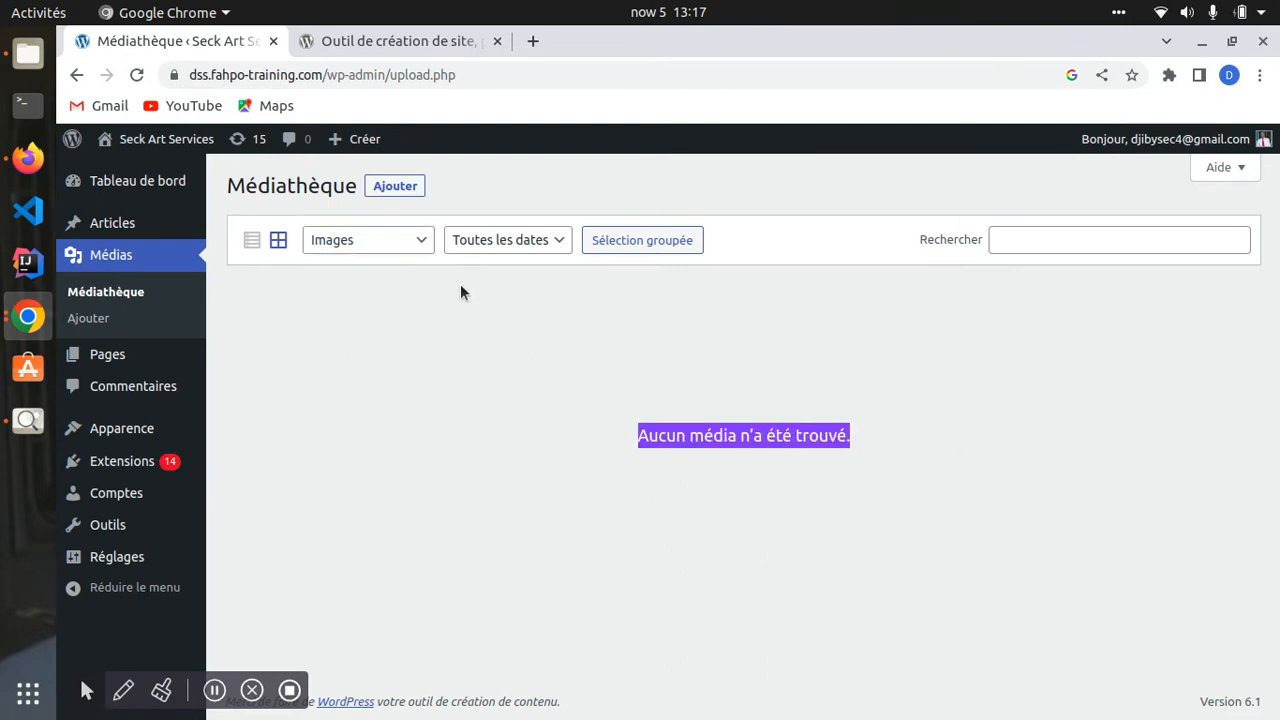
click(408, 238)
click(351, 299)
click(394, 249)
key(Down)
key(Down)
key(Return)
- Filter the library to Non attachés and glance at the upload-date list
click(400, 248)
click(390, 378)
click(528, 241)
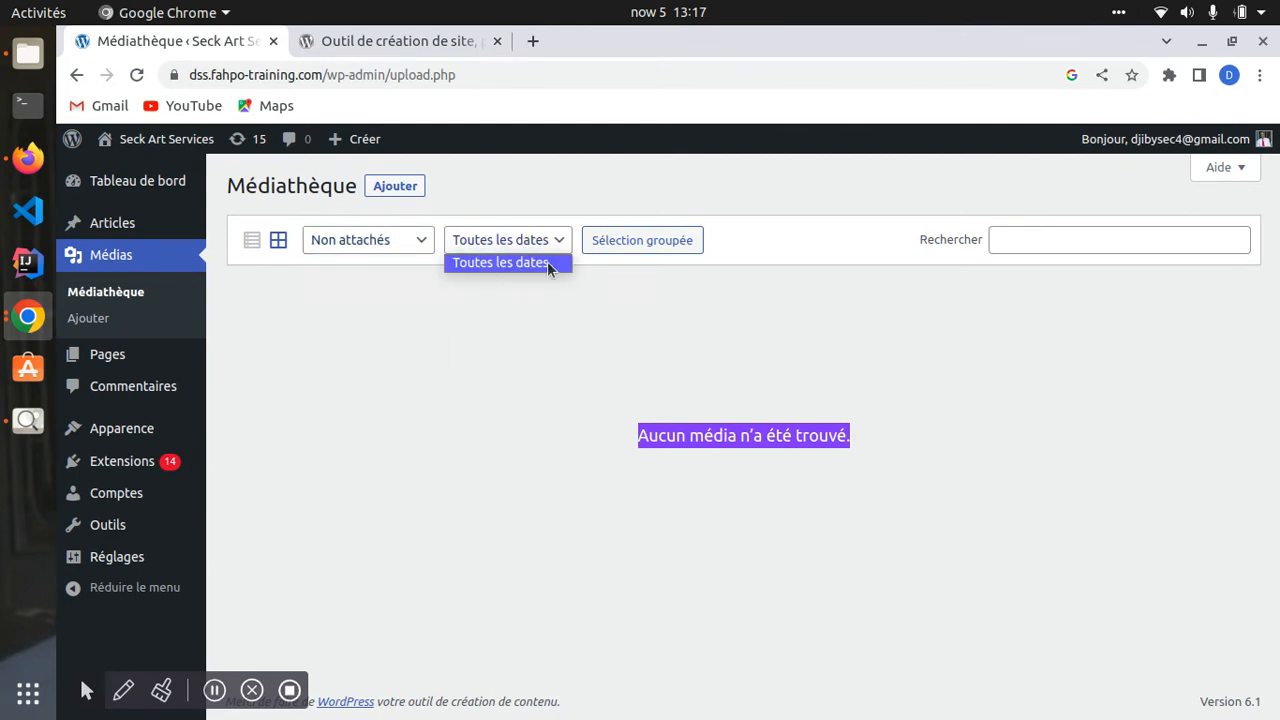
click(646, 399)
click(966, 246)
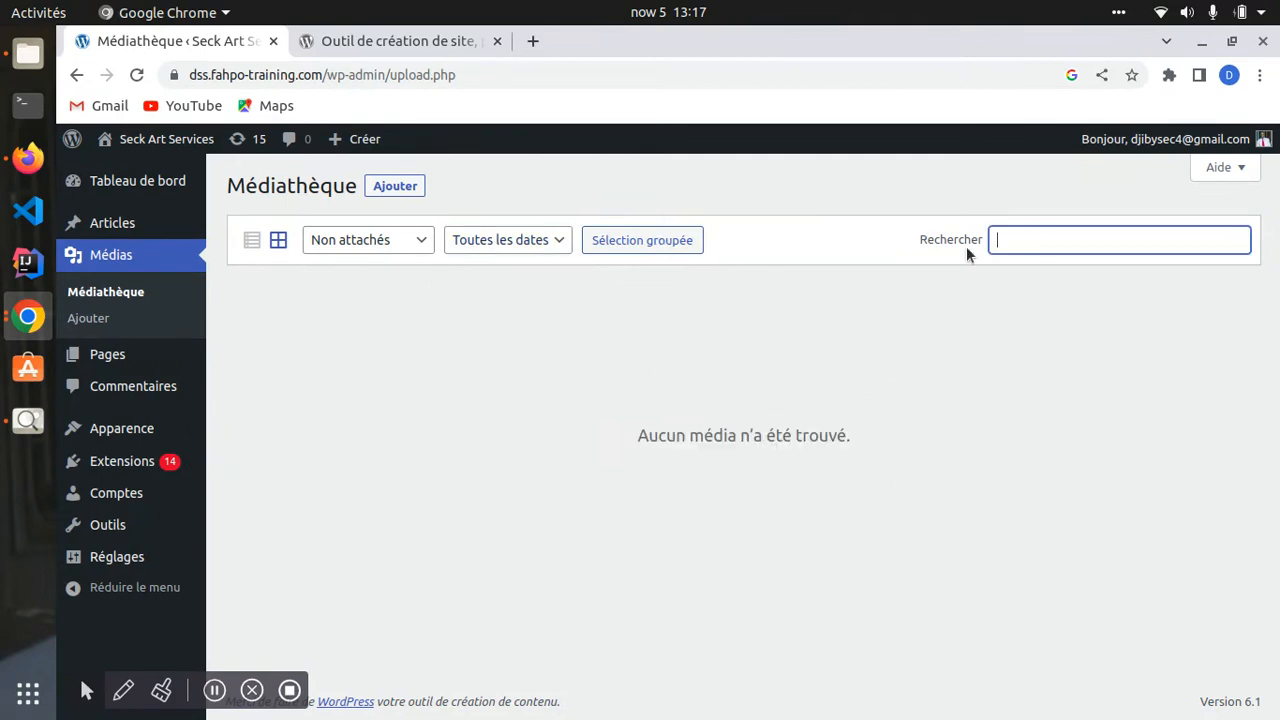
- Open the Ajouter upload panel and the Images > Tests folder in Files
click(394, 187)
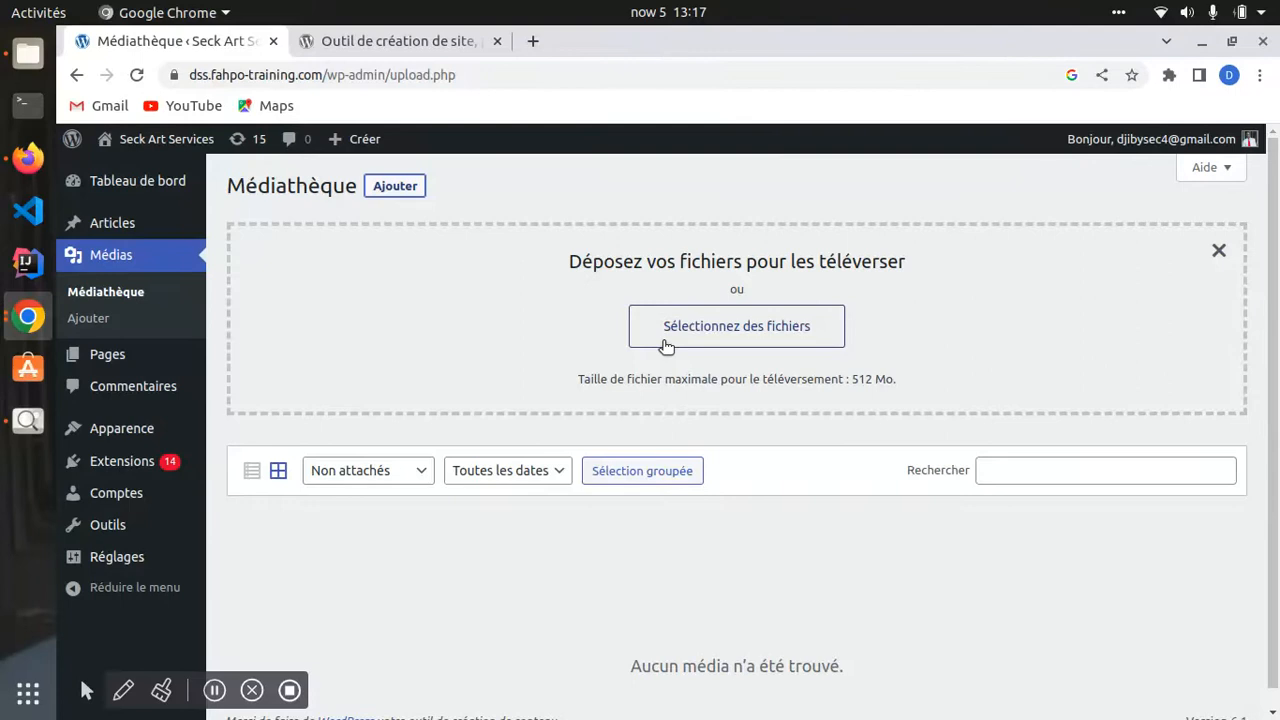
click(28, 53)
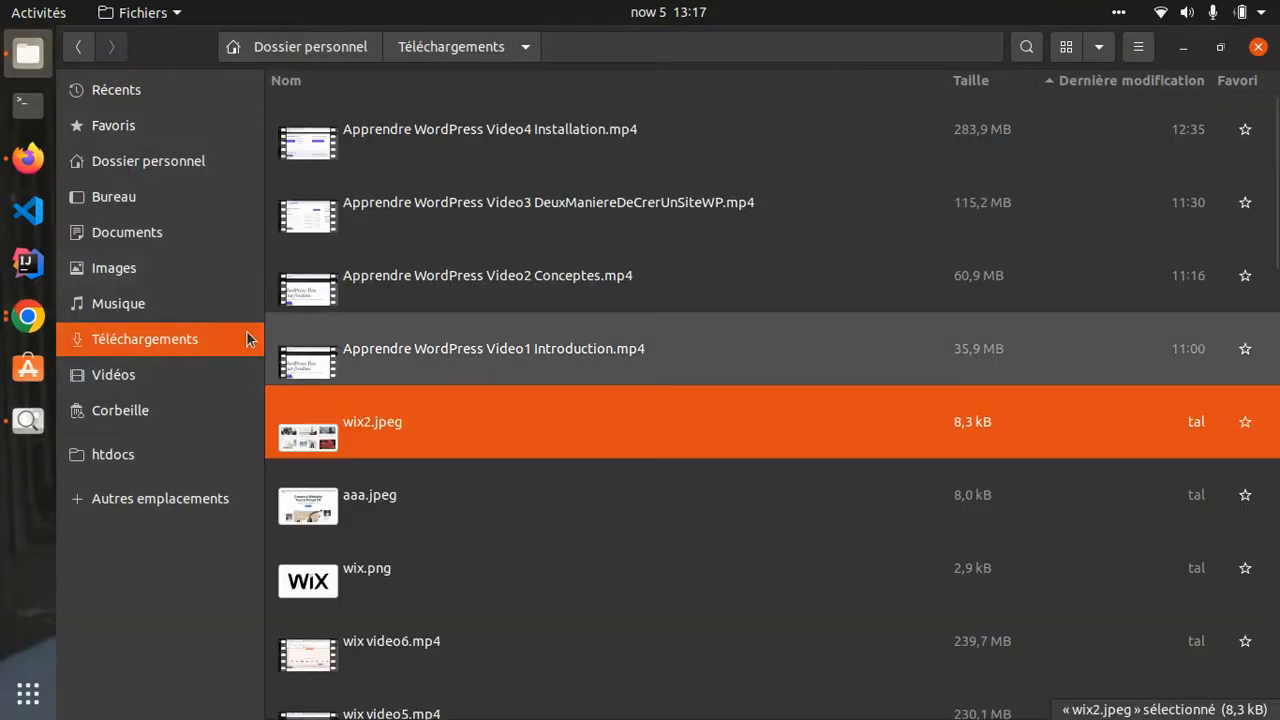
click(177, 270)
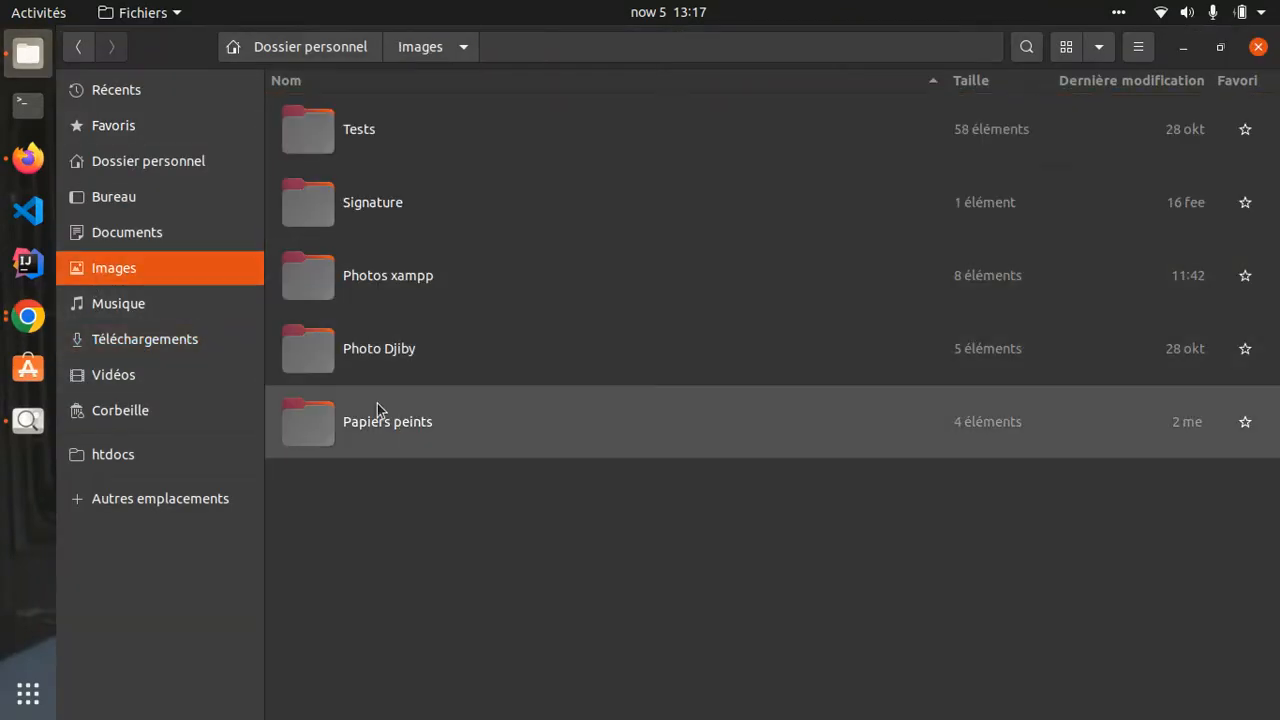
click(382, 132)
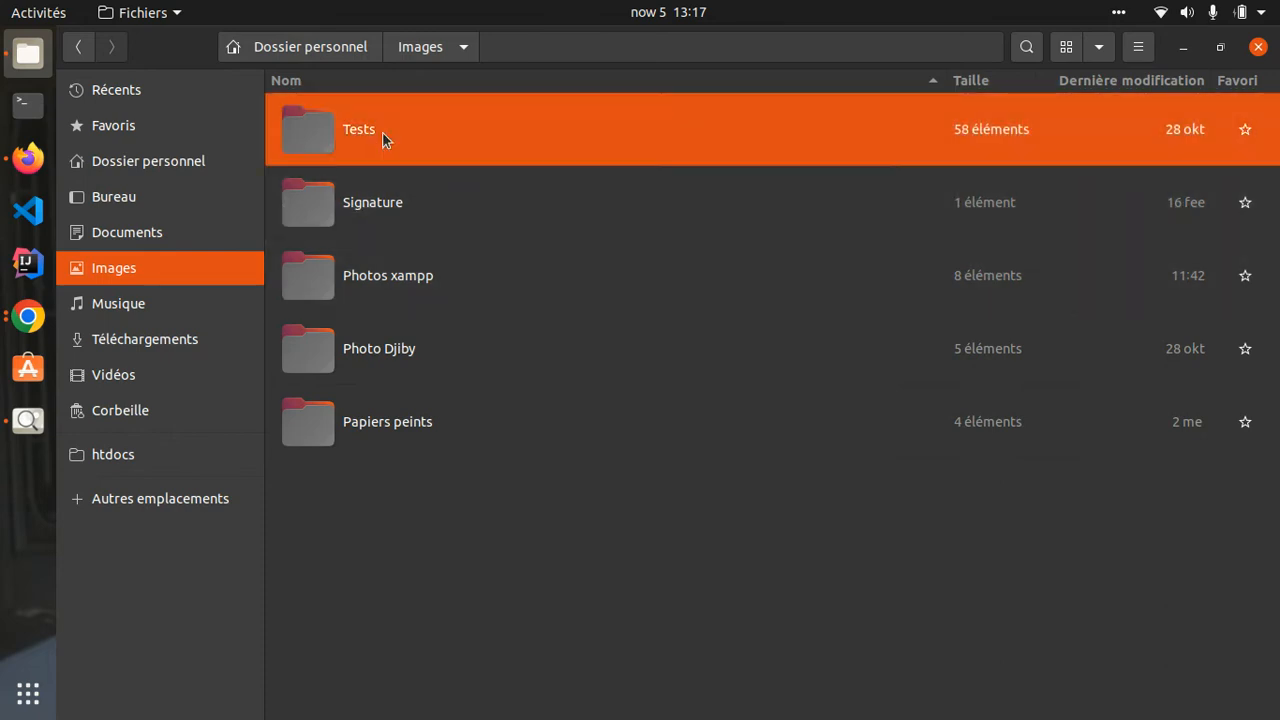
double_click(382, 132)
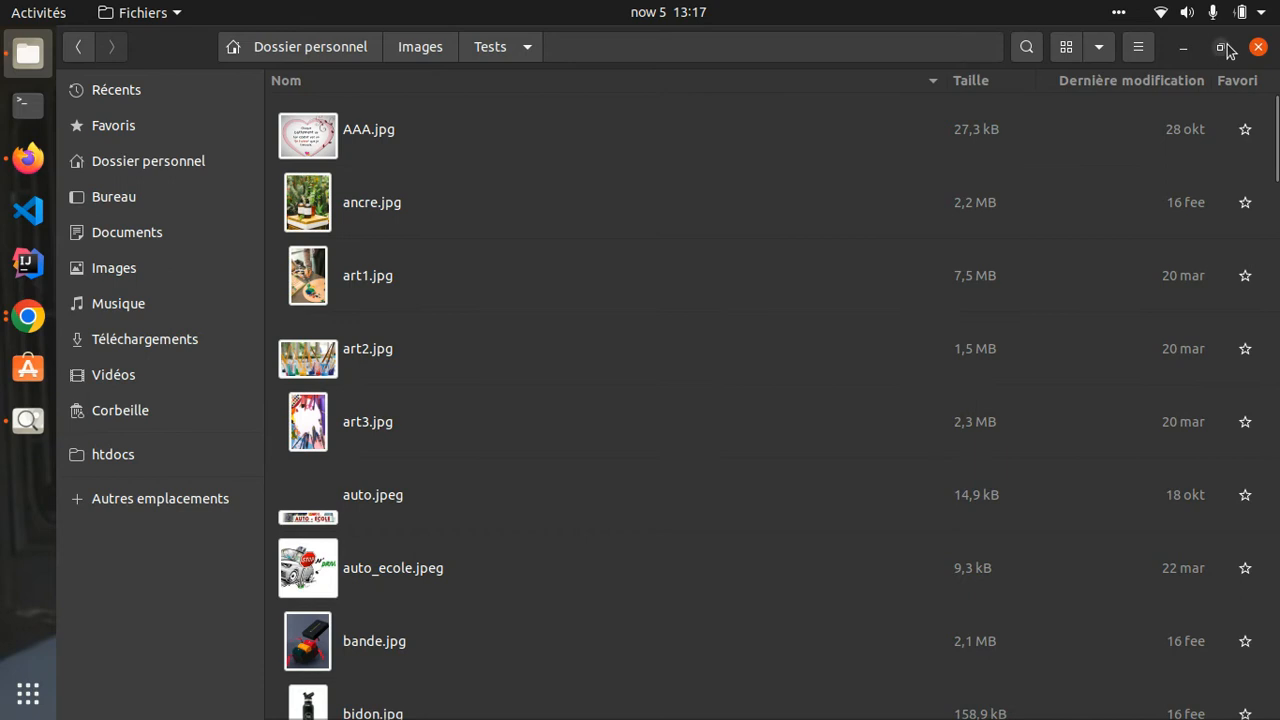
- Restore the Files window and drag art2.jpg onto the WordPress drop zone
click(1222, 47)
drag(716, 100, 444, 119)
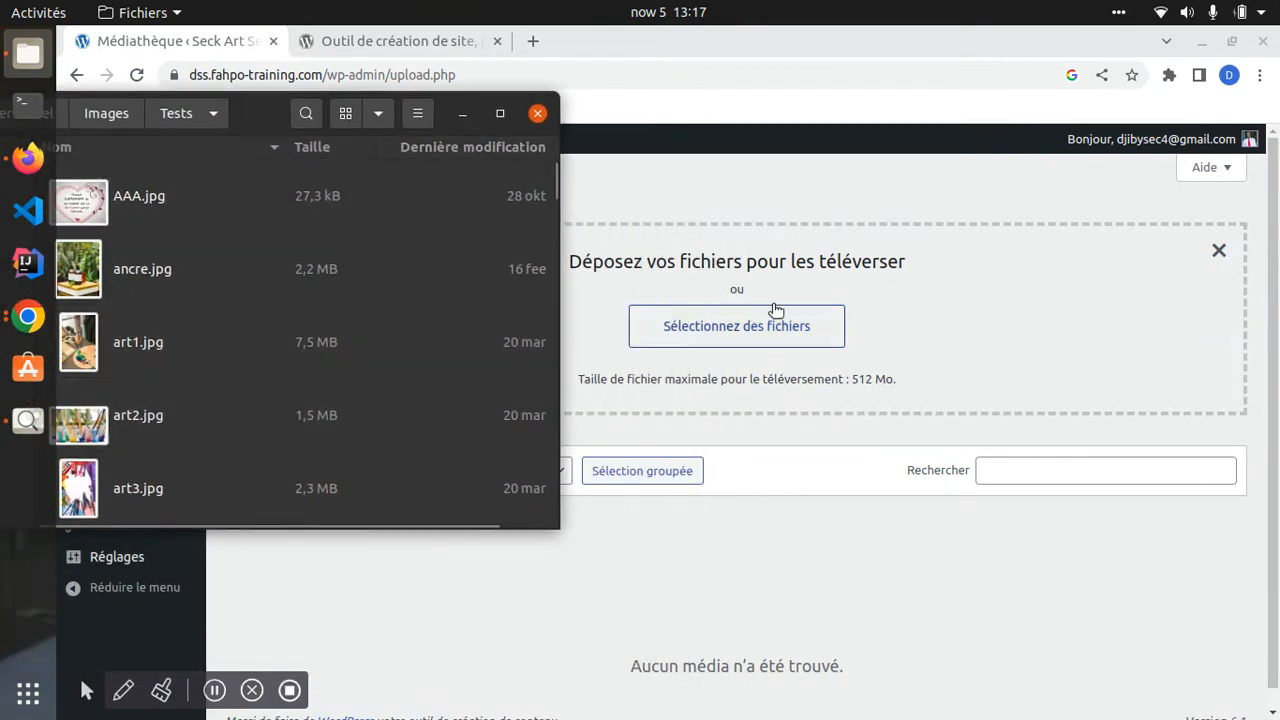
drag(181, 424, 730, 400)
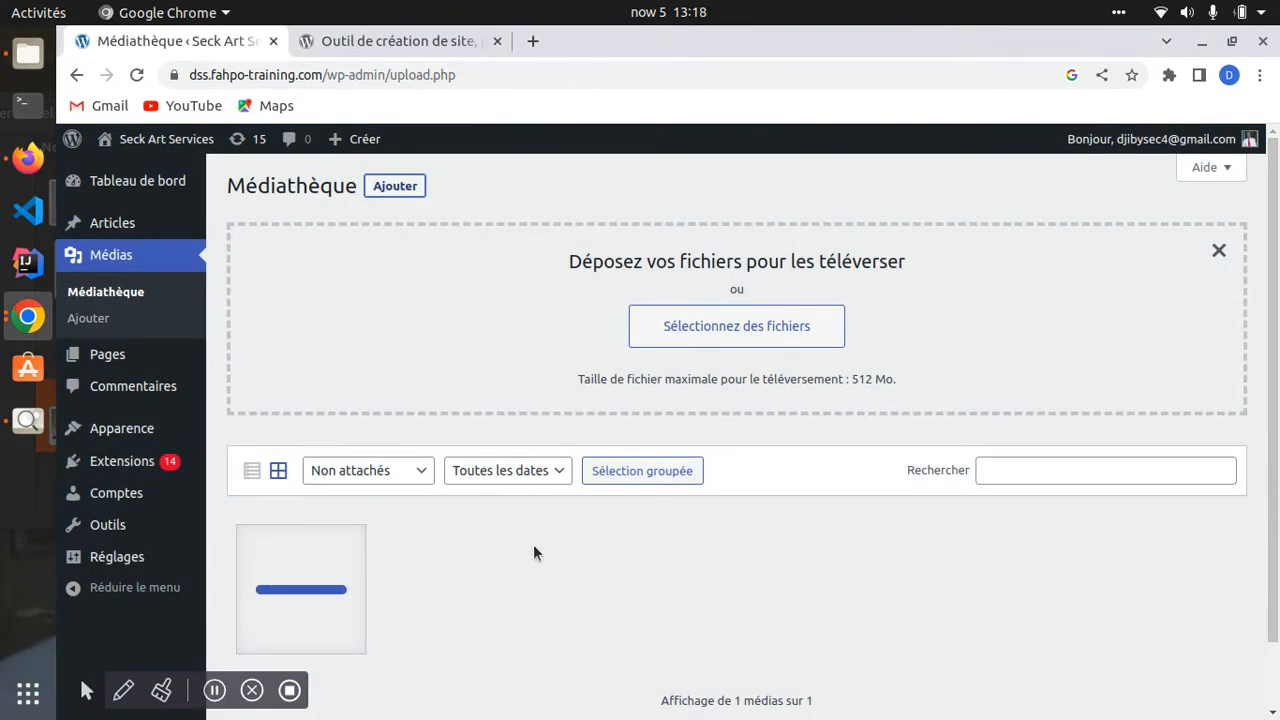
- Reload Médiathèque and permanently delete the art2 image from its attachment details
scroll(290, 592, down, 1)
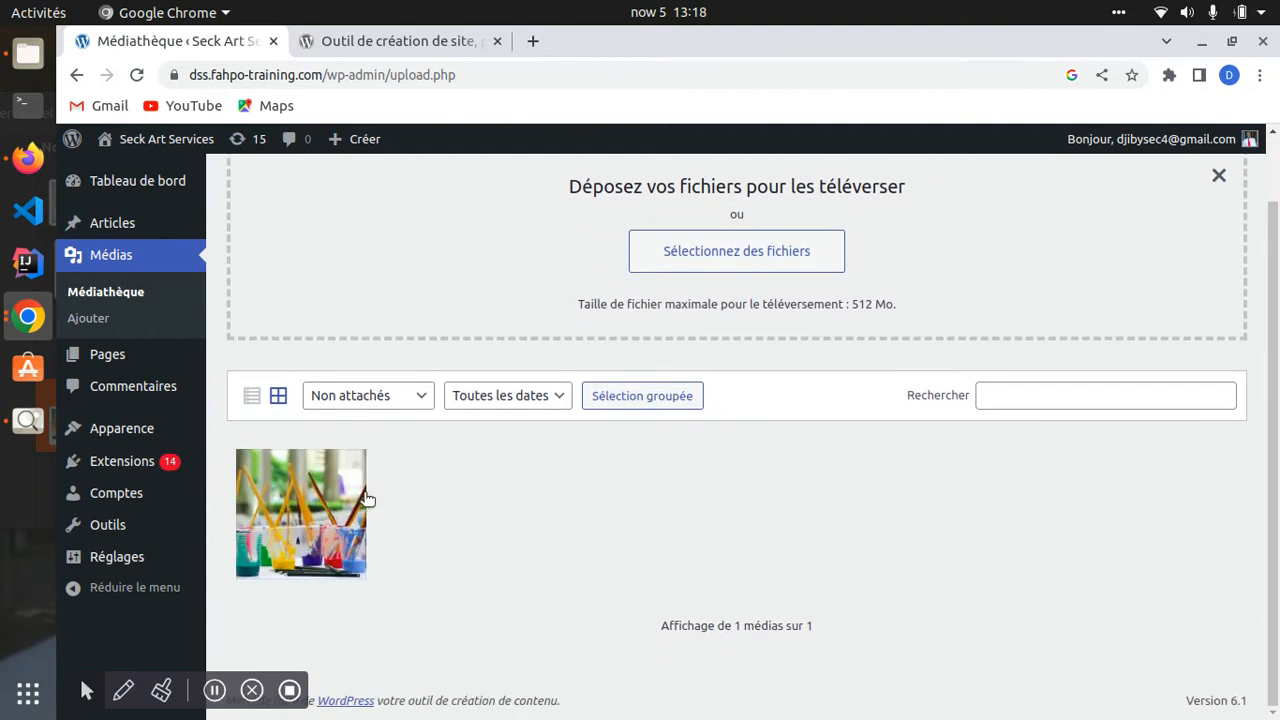
scroll(315, 522, up, 1)
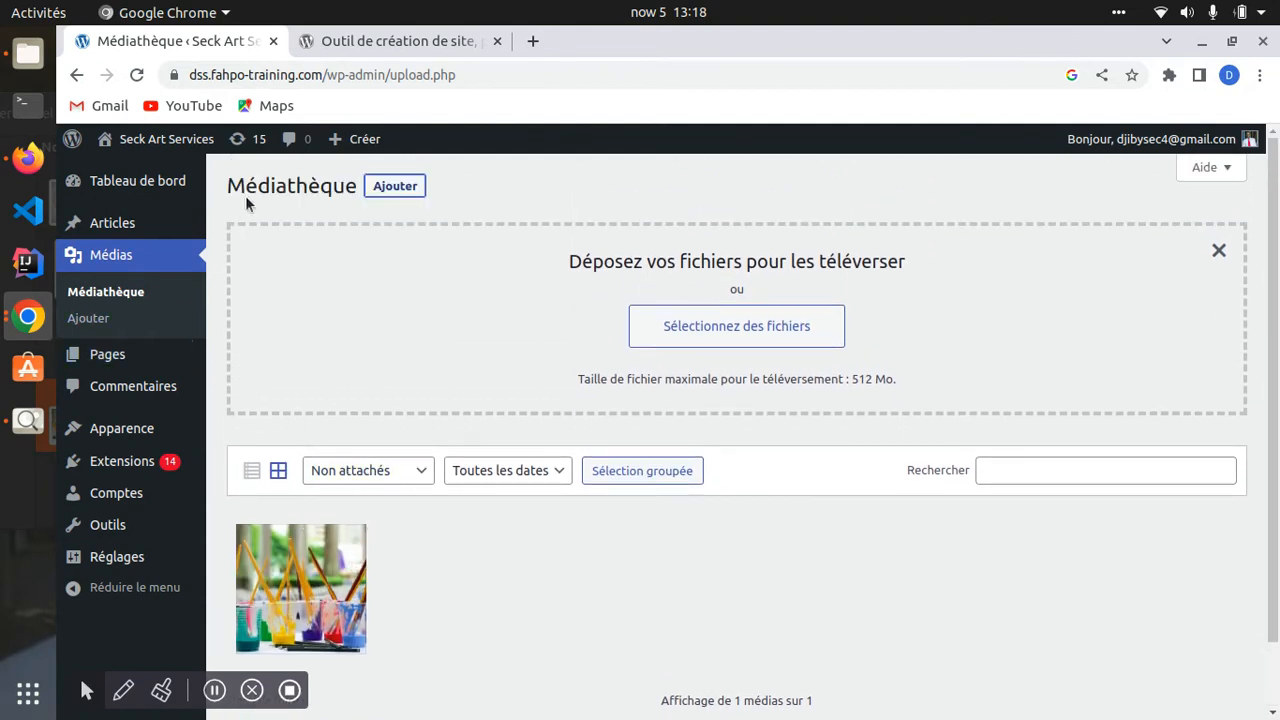
drag(228, 188, 333, 188)
click(102, 296)
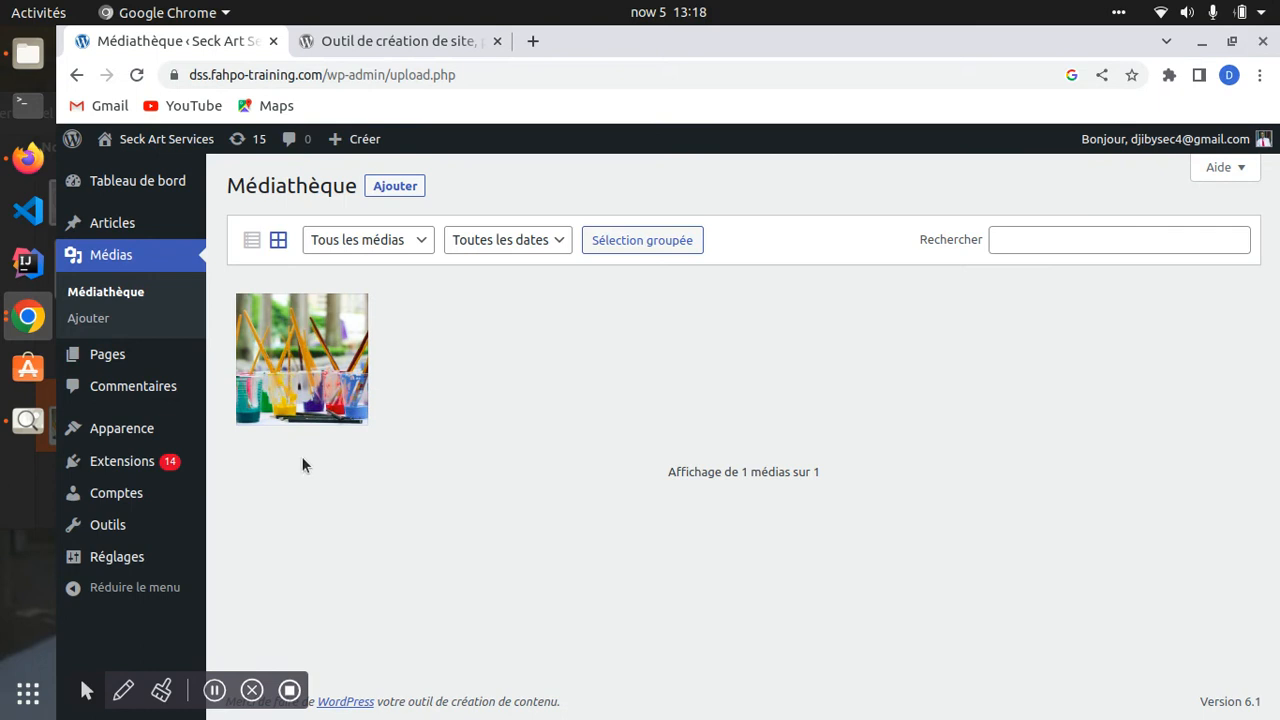
right_click(306, 366)
click(325, 318)
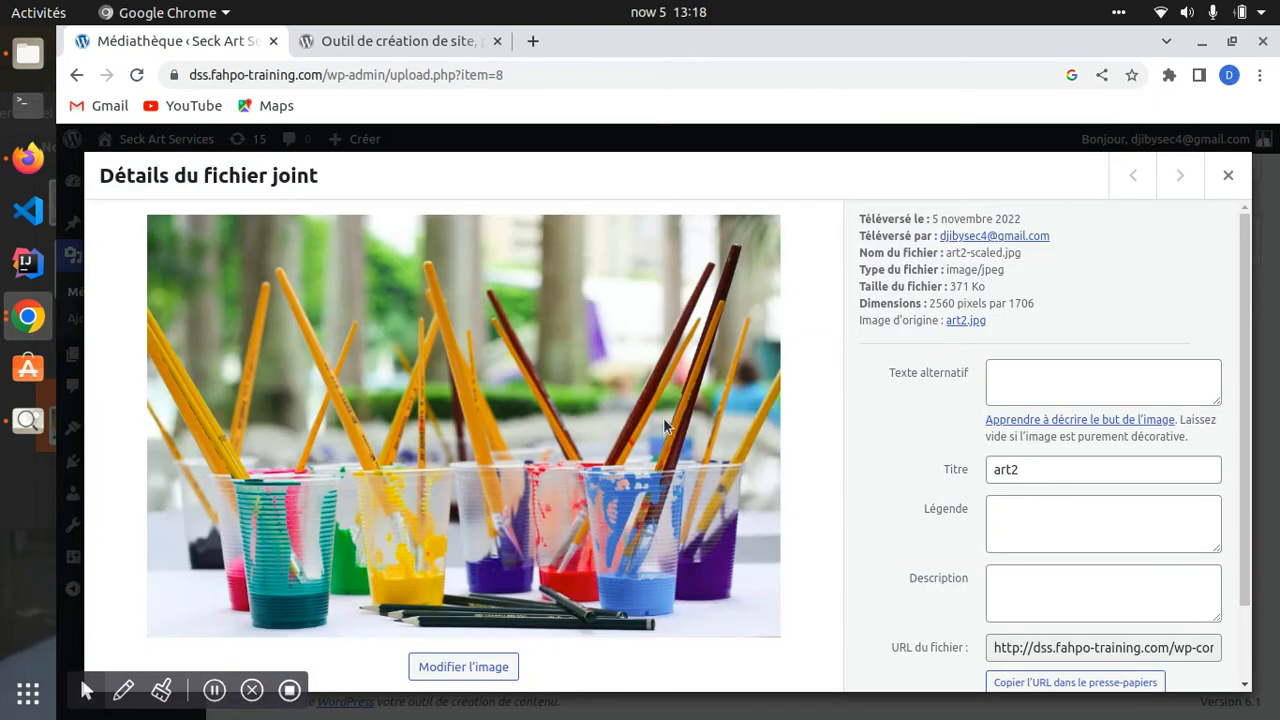
scroll(1034, 374, down, 2)
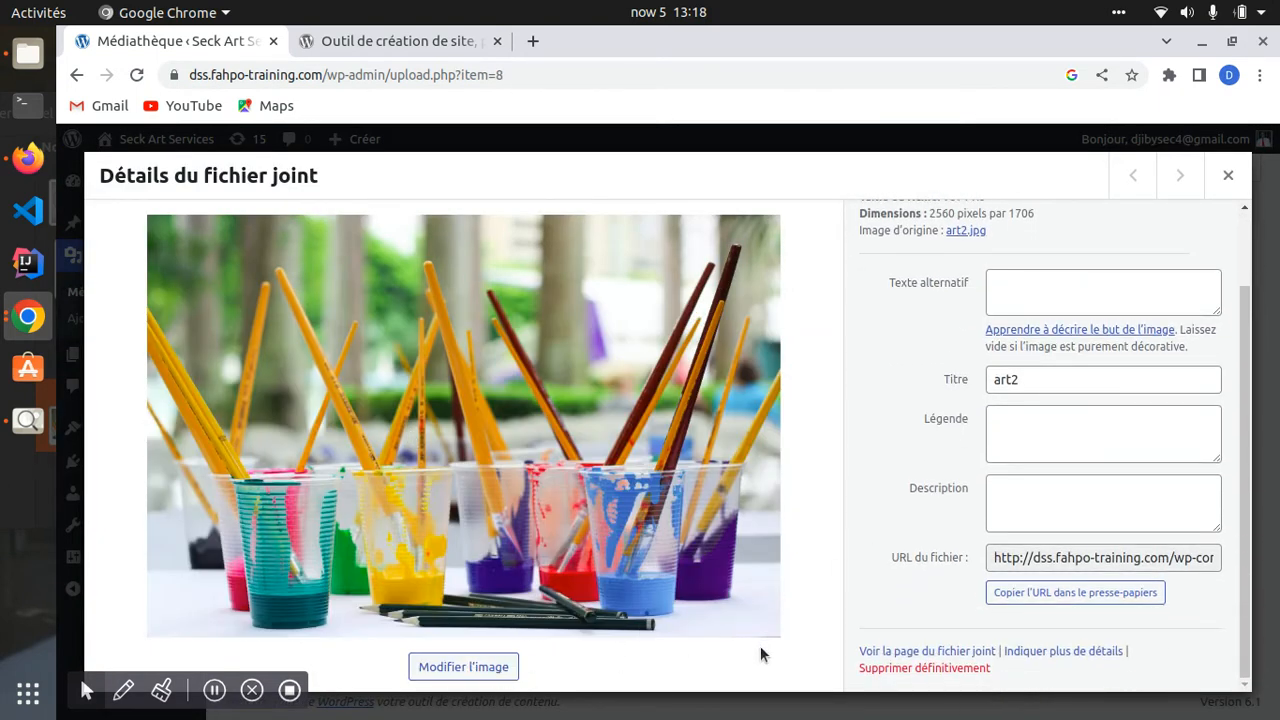
click(899, 669)
click(803, 252)
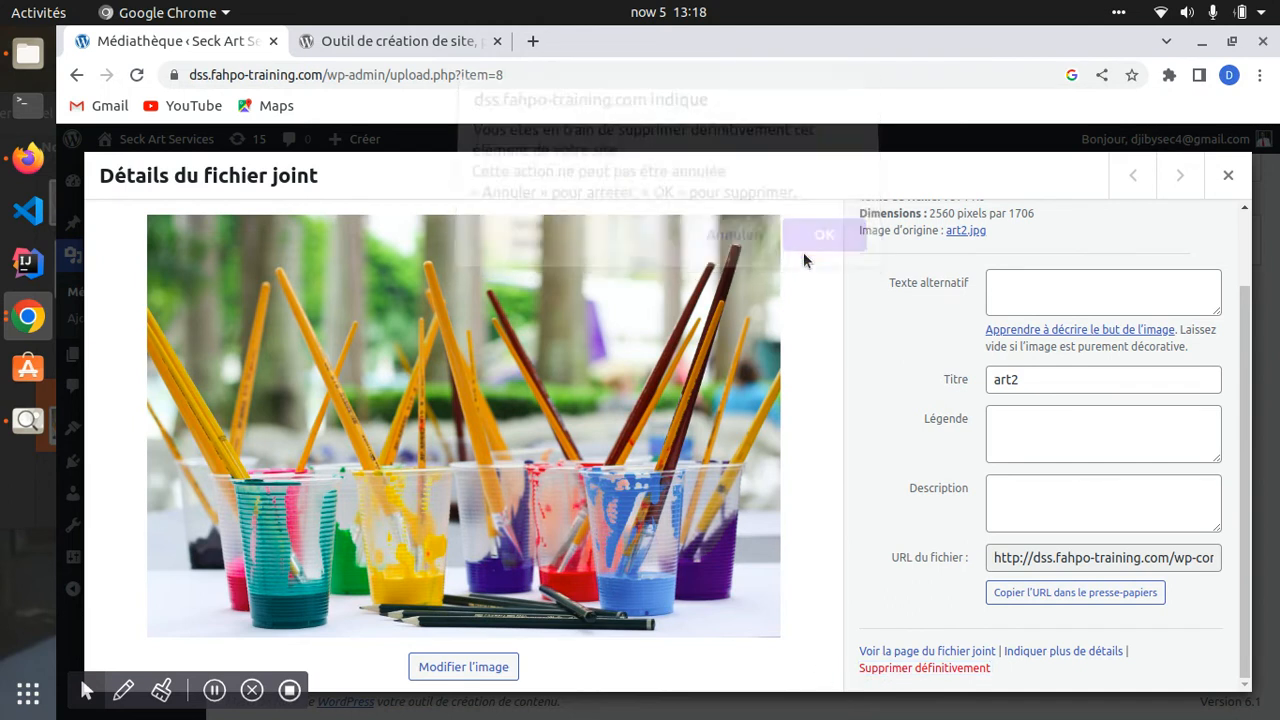
click(395, 186)
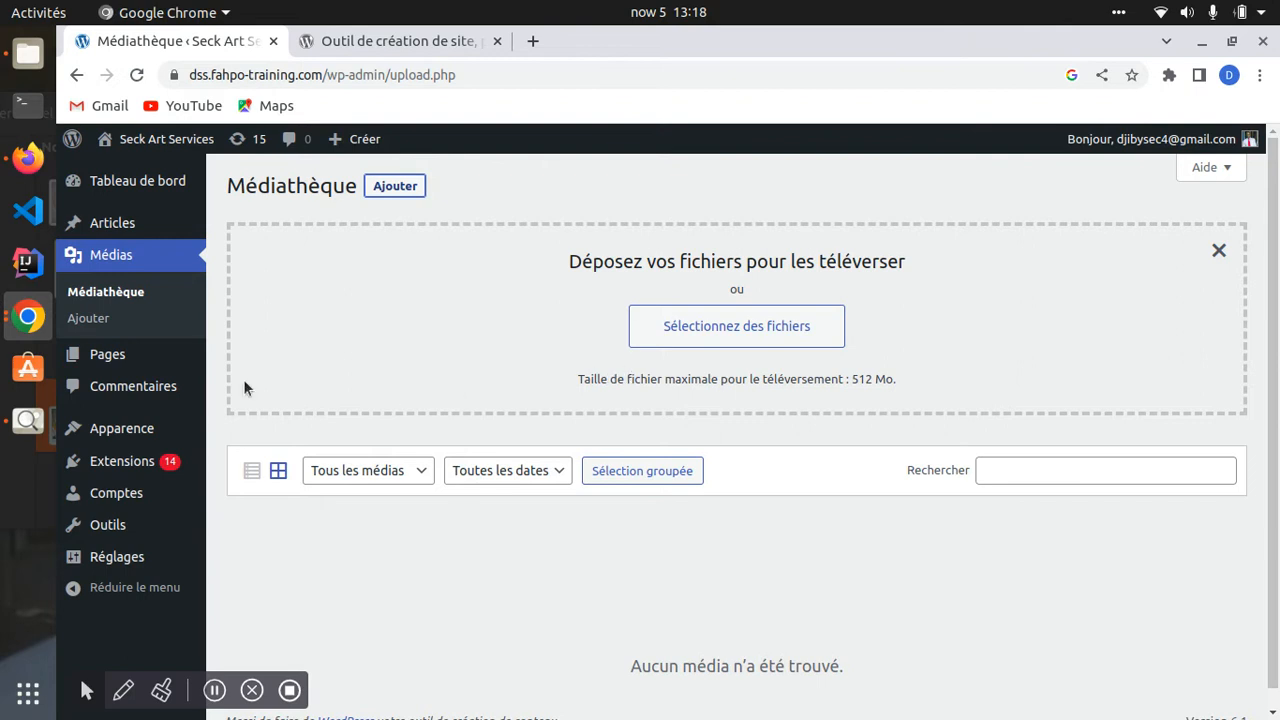
- Open the file chooser and go to the Images > Tests folder
click(753, 331)
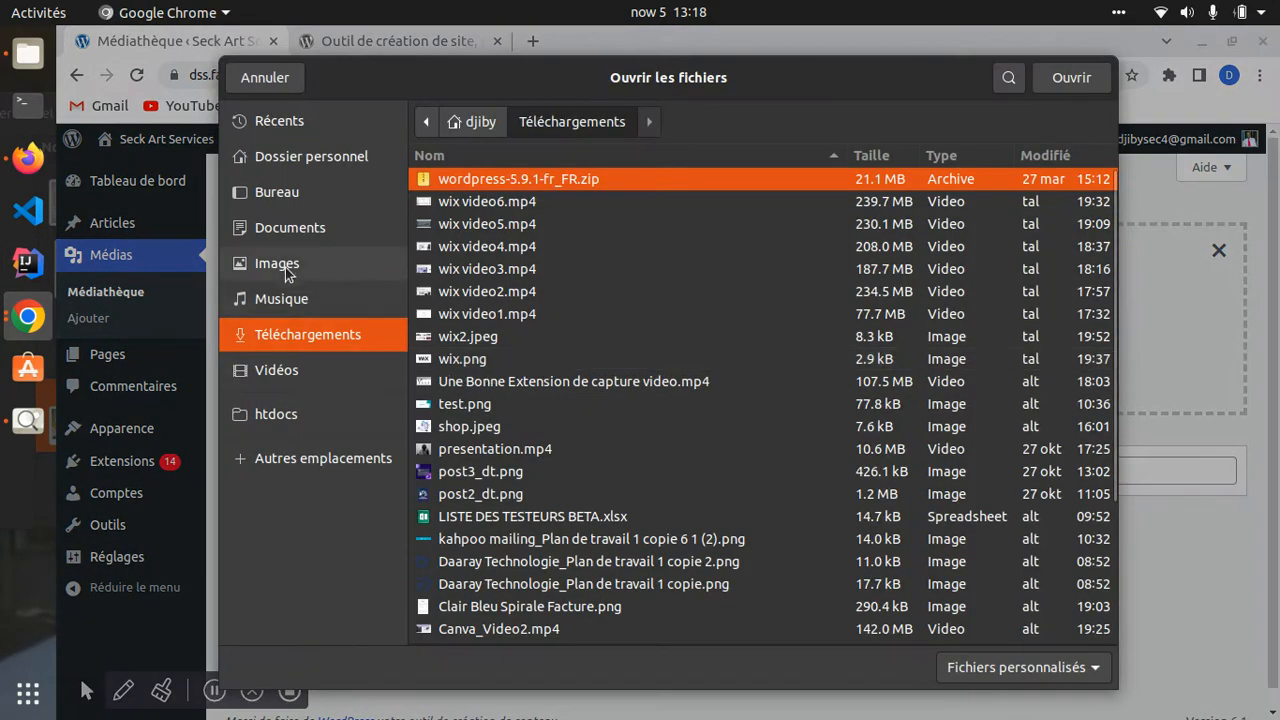
click(285, 267)
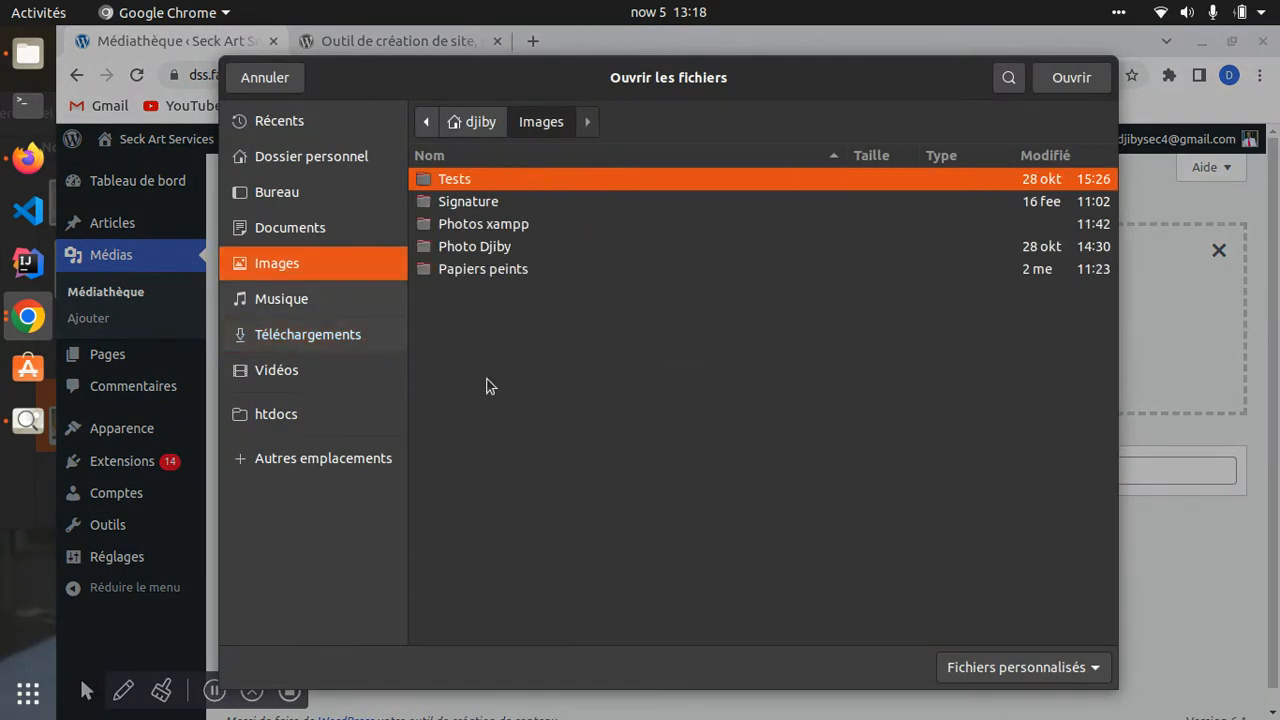
double_click(450, 182)
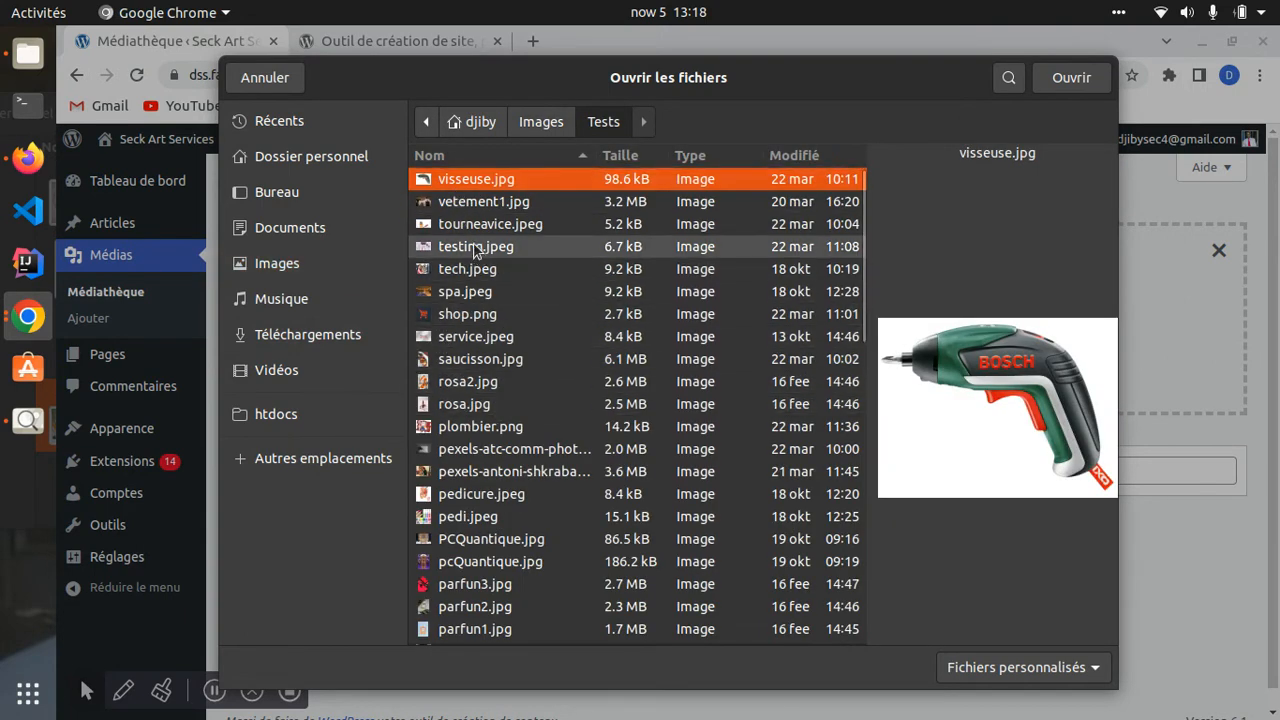
scroll(450, 300, down, 5)
scroll(448, 312, up, 2)
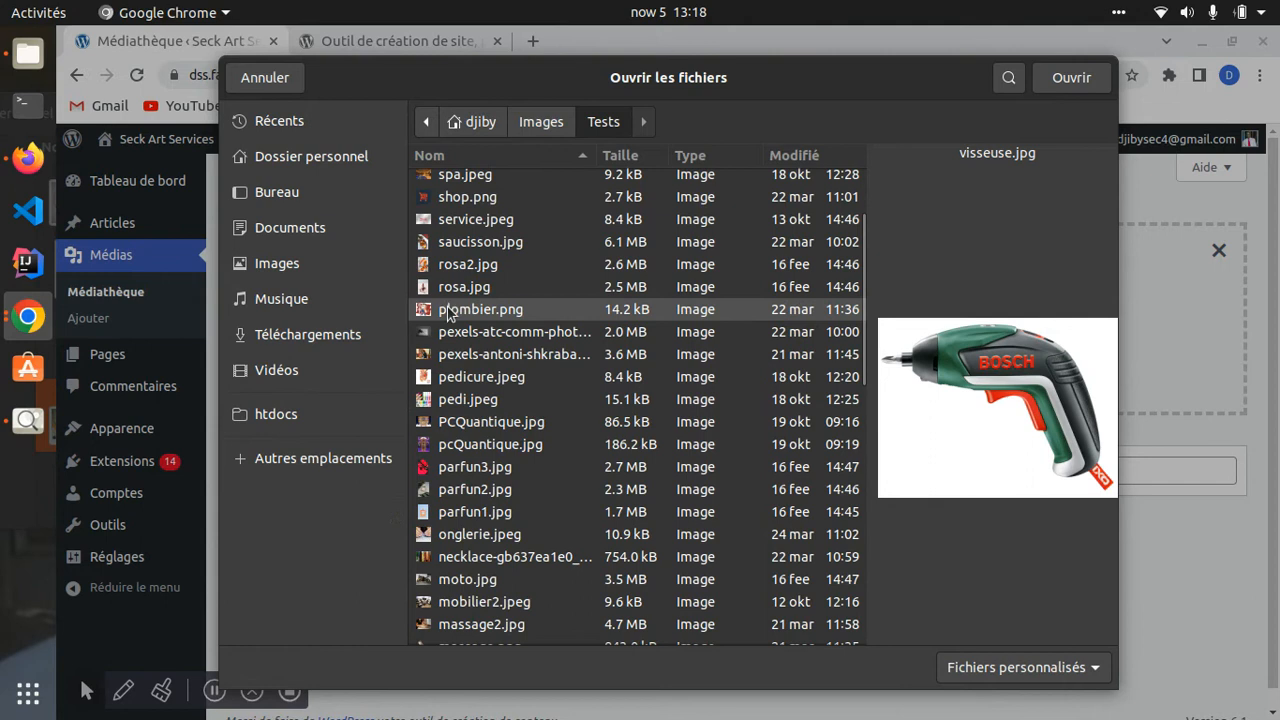
- Preview the Tests images, including plombier.png, rosa2.jpg, pedi.jpeg, service.jpeg and shop.png
click(448, 311)
click(490, 288)
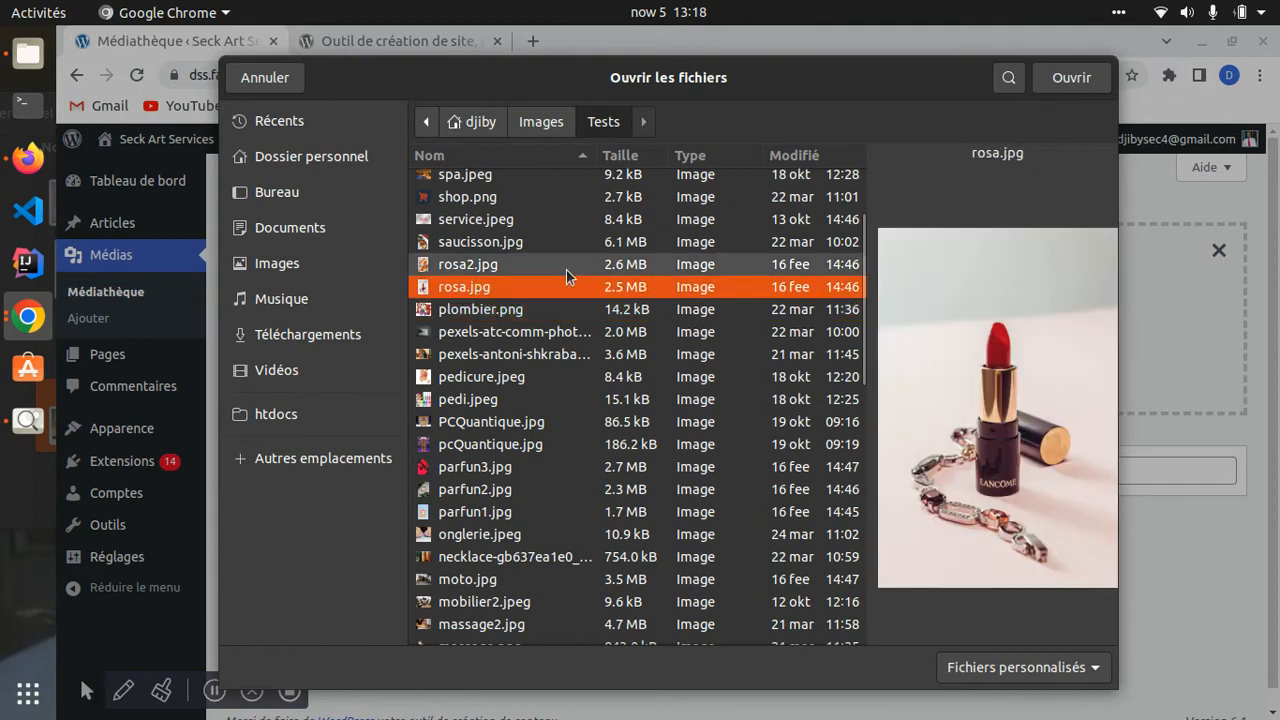
click(459, 265)
click(467, 401)
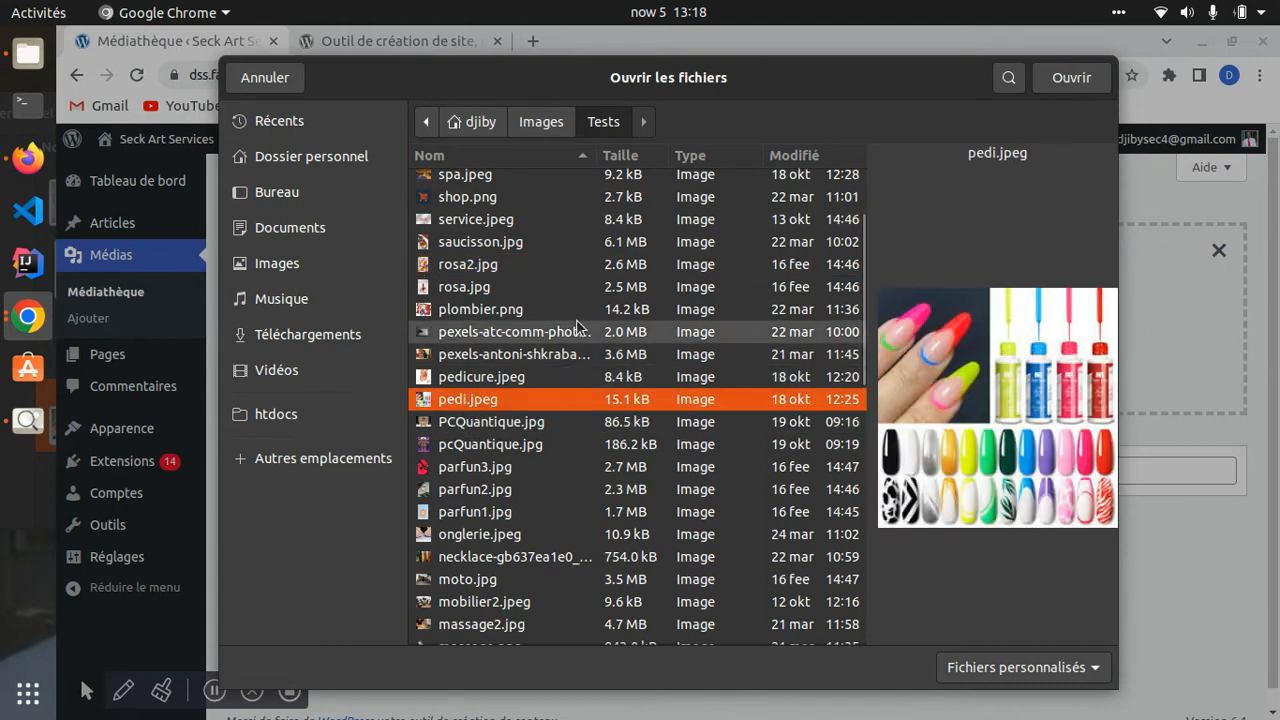
click(469, 221)
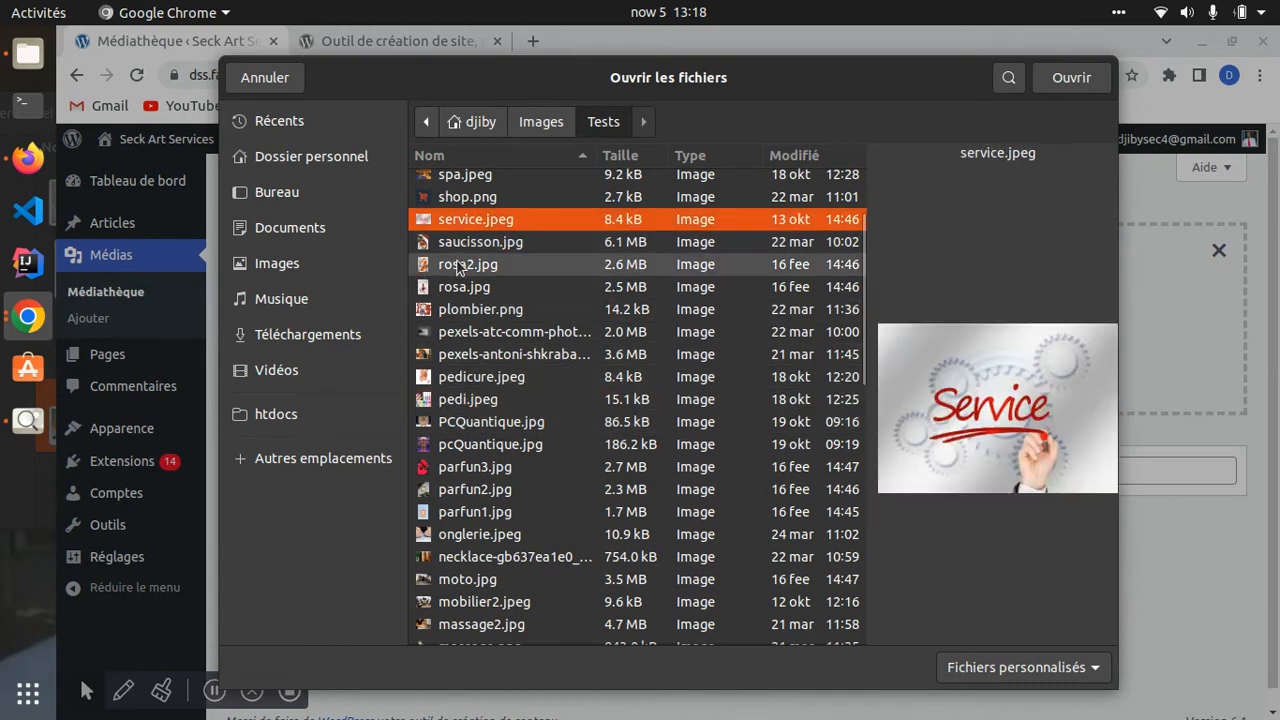
click(458, 265)
scroll(460, 270, up, 2)
click(467, 228)
click(467, 245)
click(467, 220)
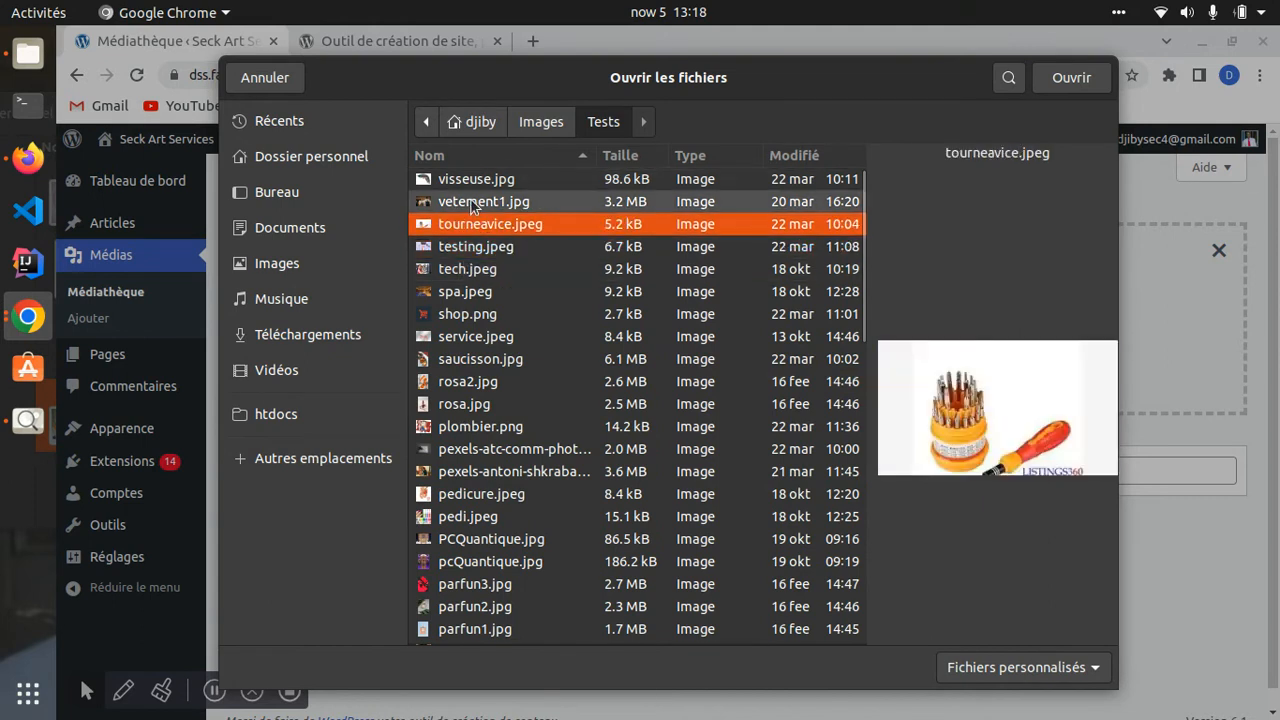
click(474, 203)
click(470, 179)
click(467, 314)
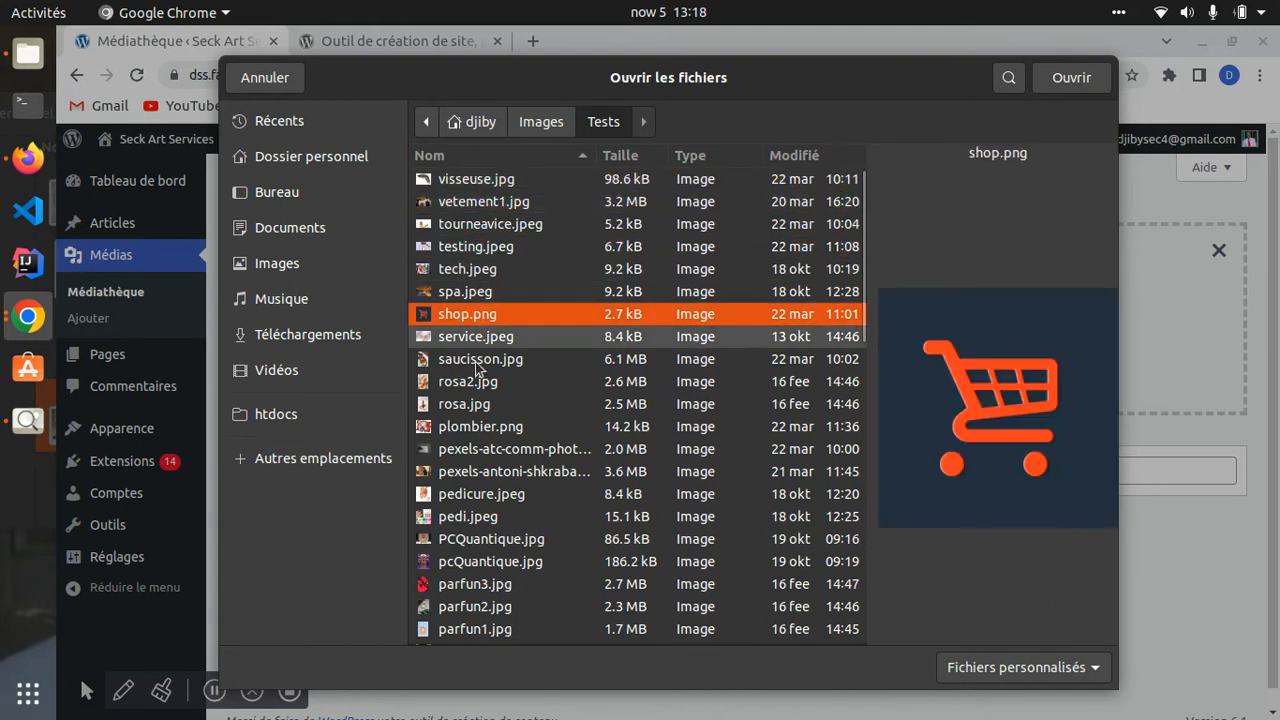
- Choose rosa.jpg and upload it with Ouvrir
click(466, 406)
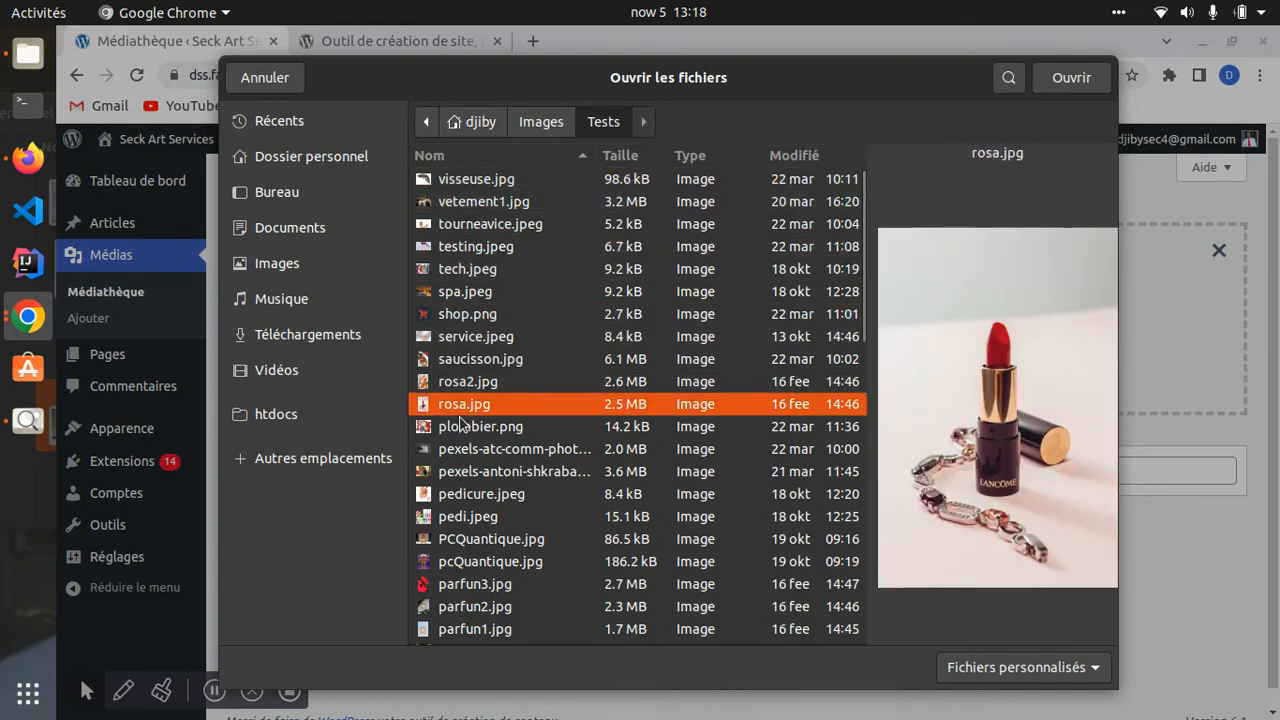
click(1062, 81)
scroll(430, 597, down, 2)
scroll(436, 540, up, 2)
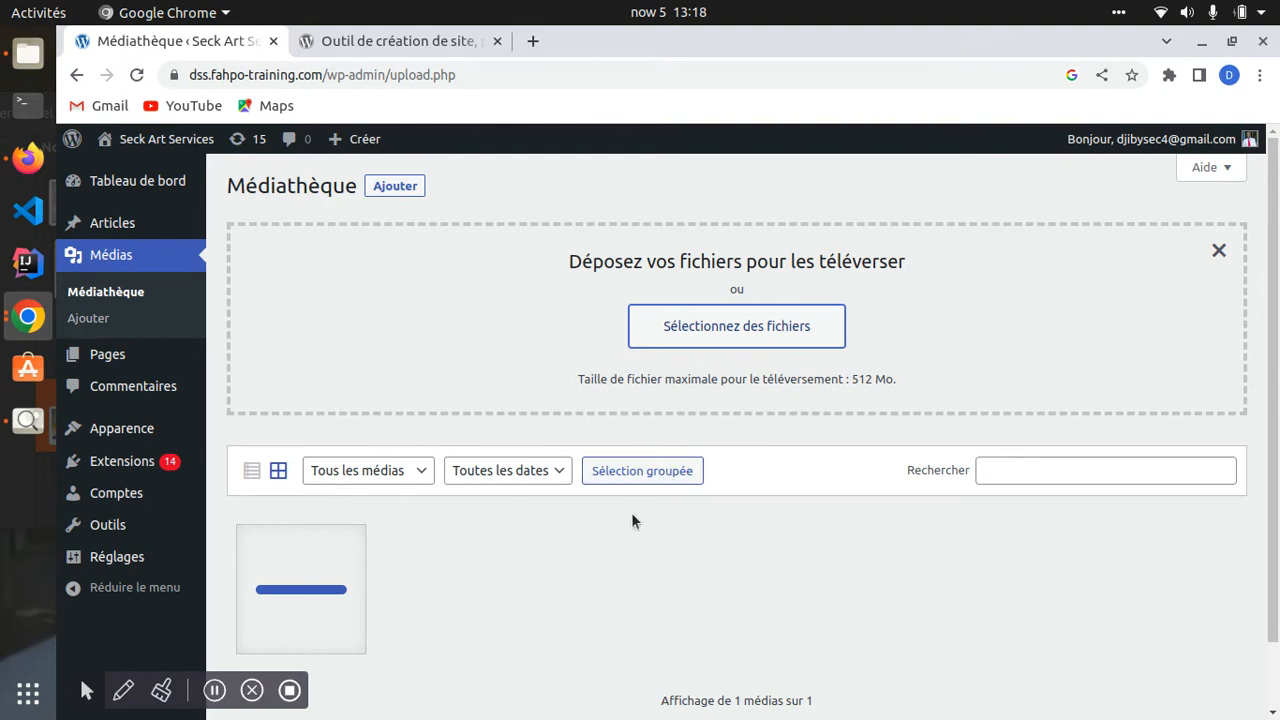
- Open the attachment details of the rosa lipstick image
scroll(440, 615, down, 2)
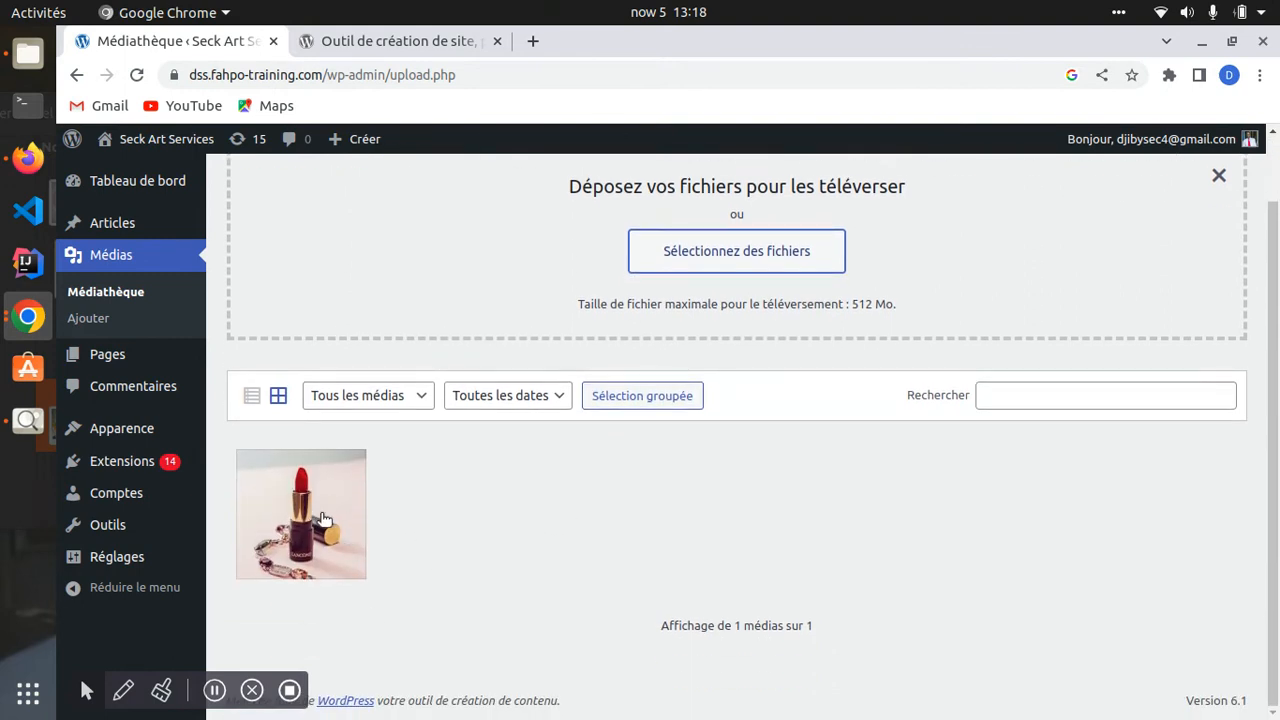
scroll(284, 583, up, 1)
click(284, 605)
scroll(1052, 651, down, 2)
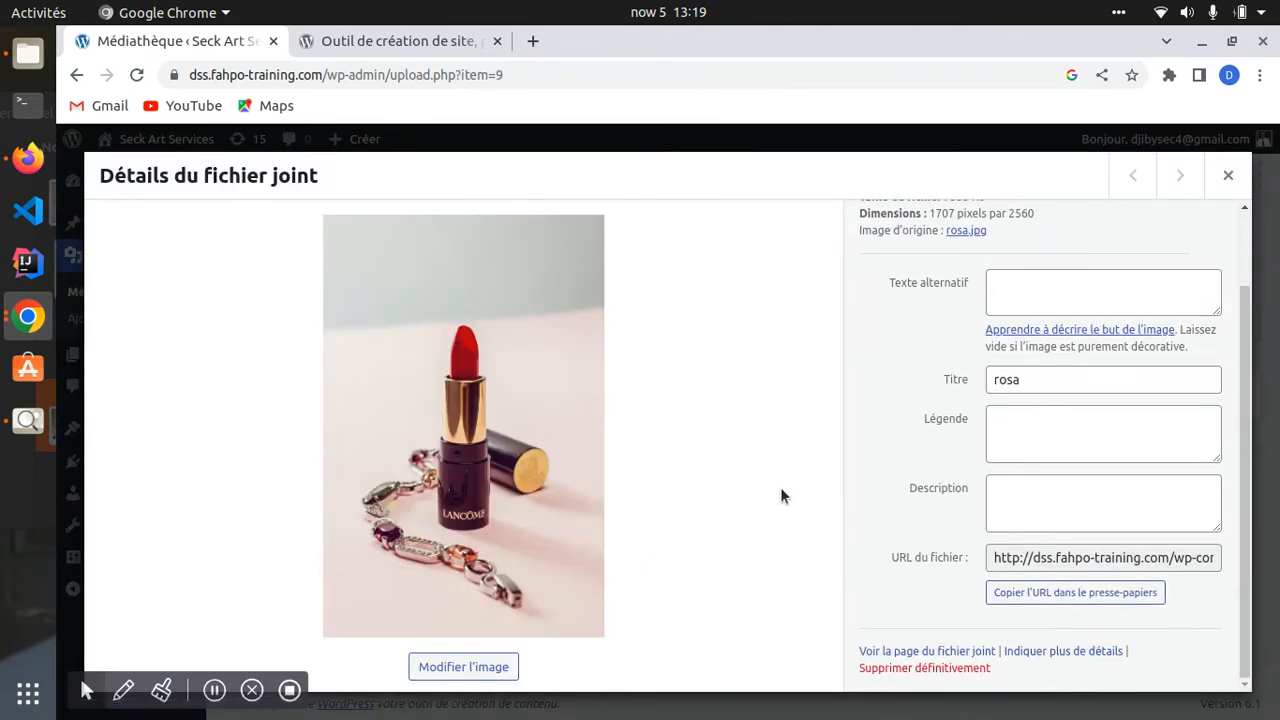
scroll(1009, 338, up, 2)
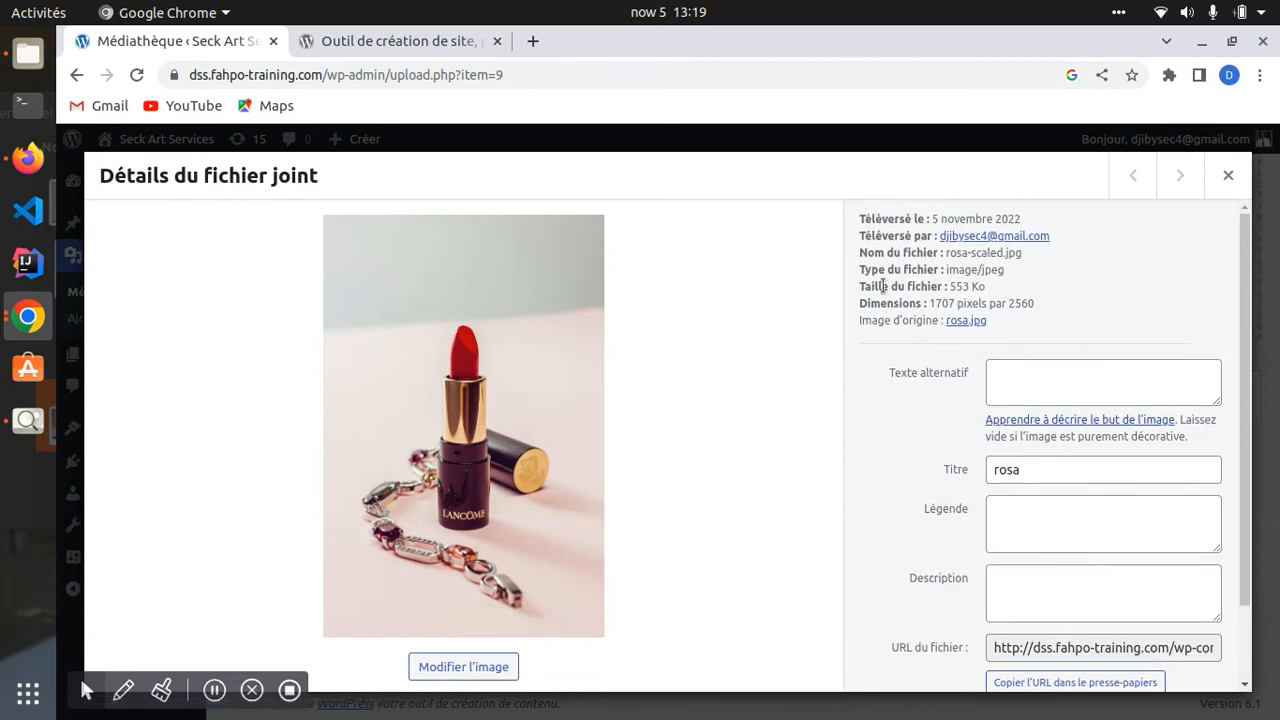
scroll(923, 395, down, 2)
- Enter 'Rosa' as the alternative text, then close the details dialog
click(1013, 293)
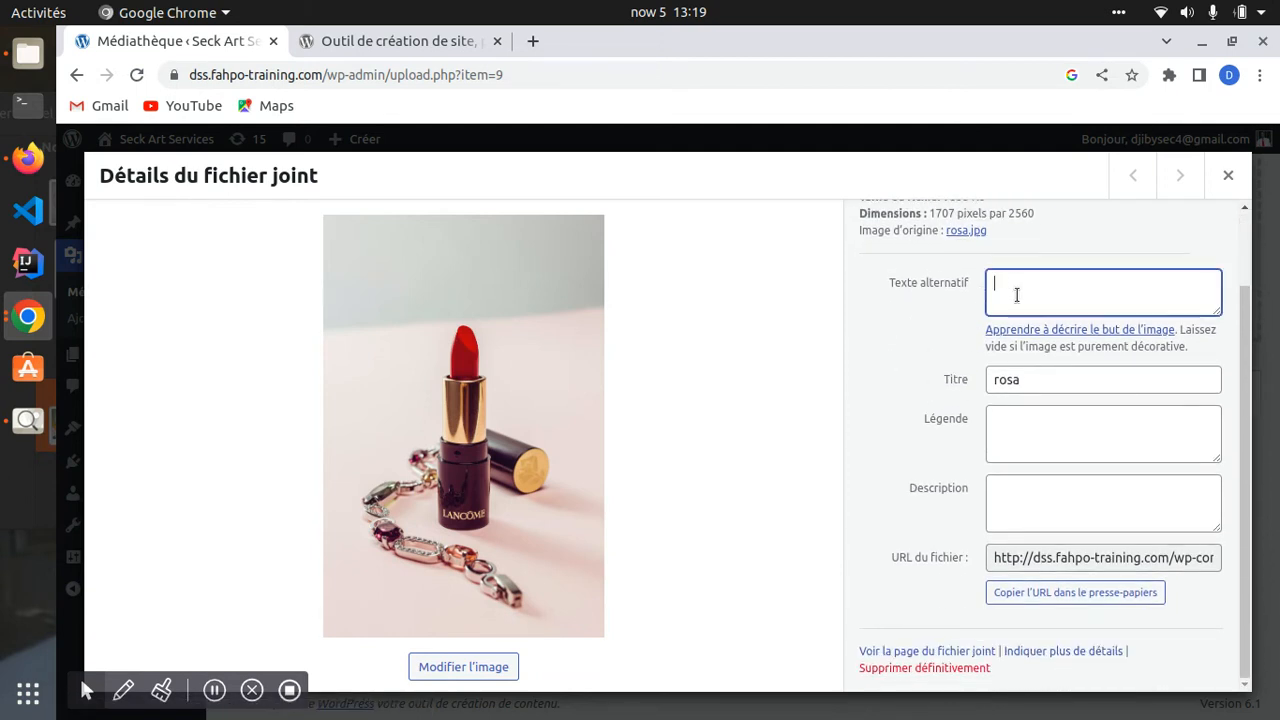
drag(887, 285, 966, 292)
click(968, 291)
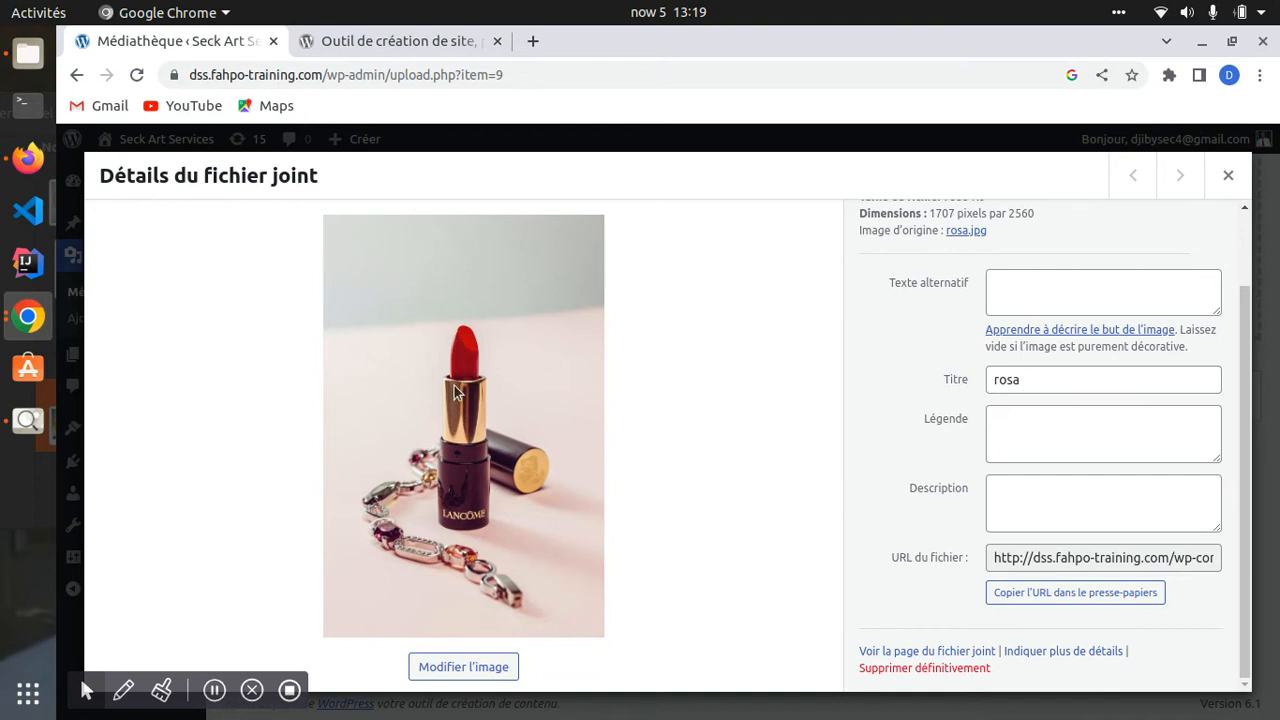
click(1012, 280)
drag(888, 286, 912, 298)
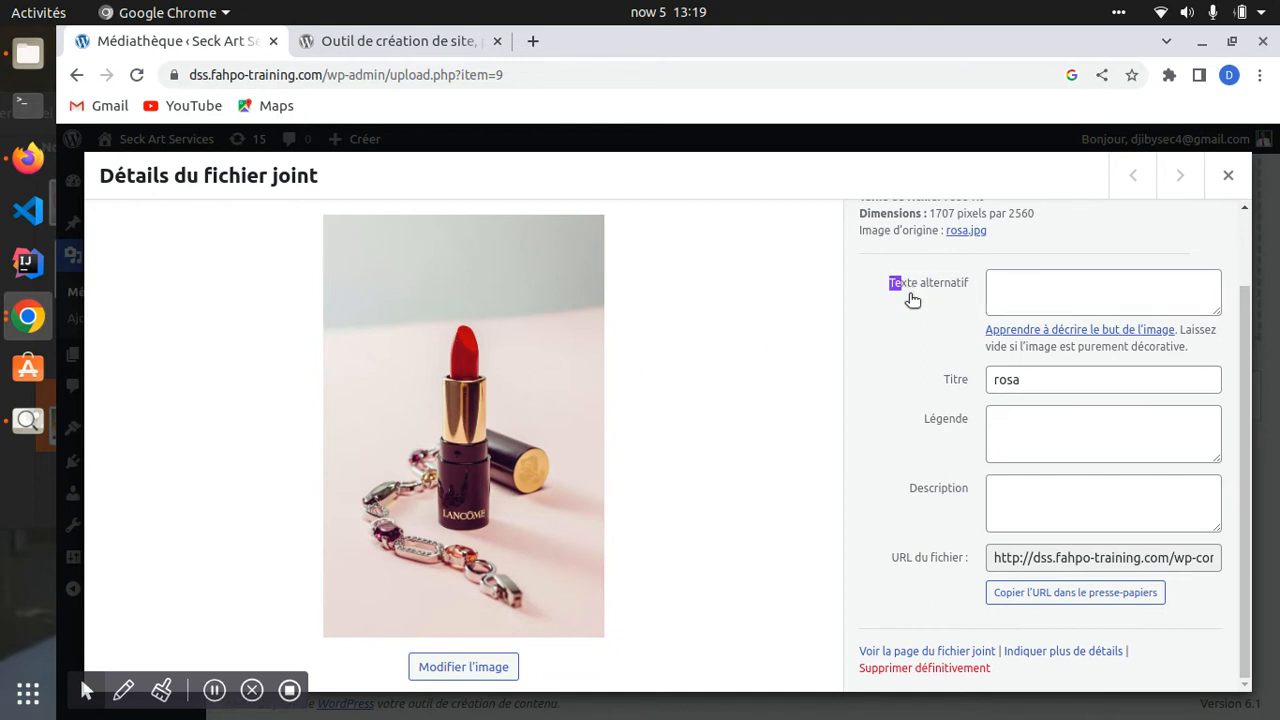
click(1012, 290)
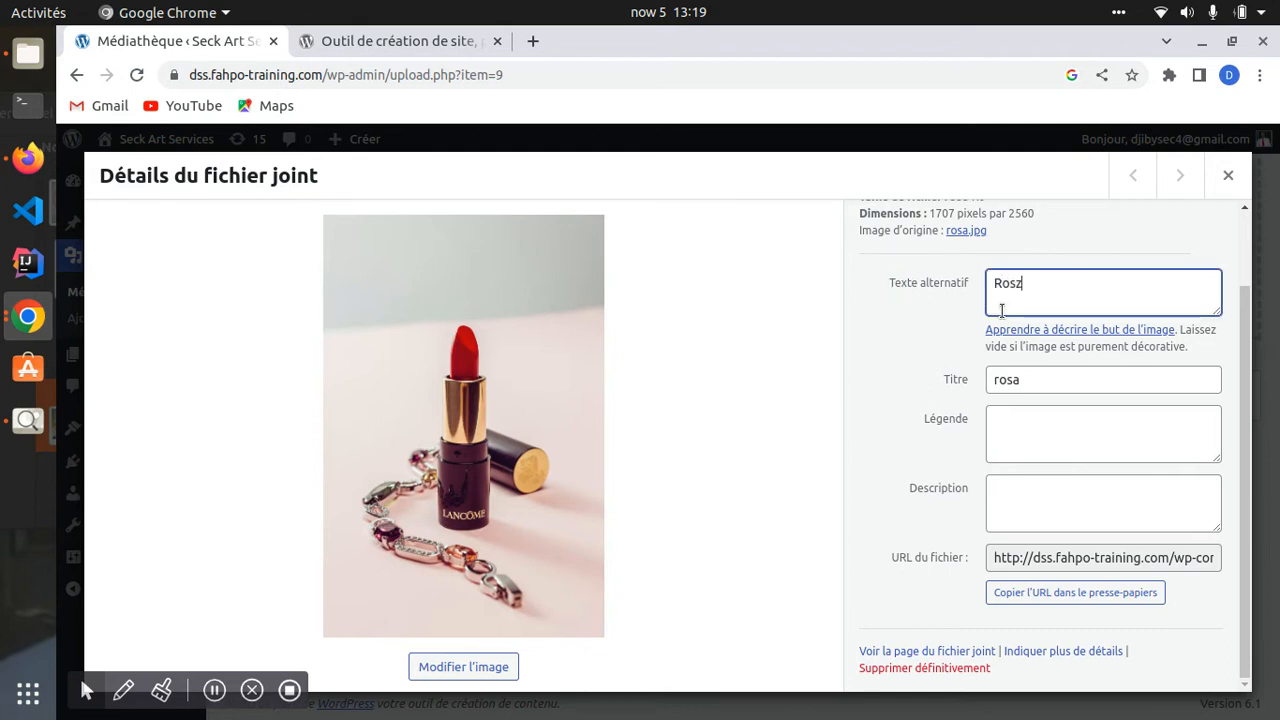
drag(876, 285, 969, 285)
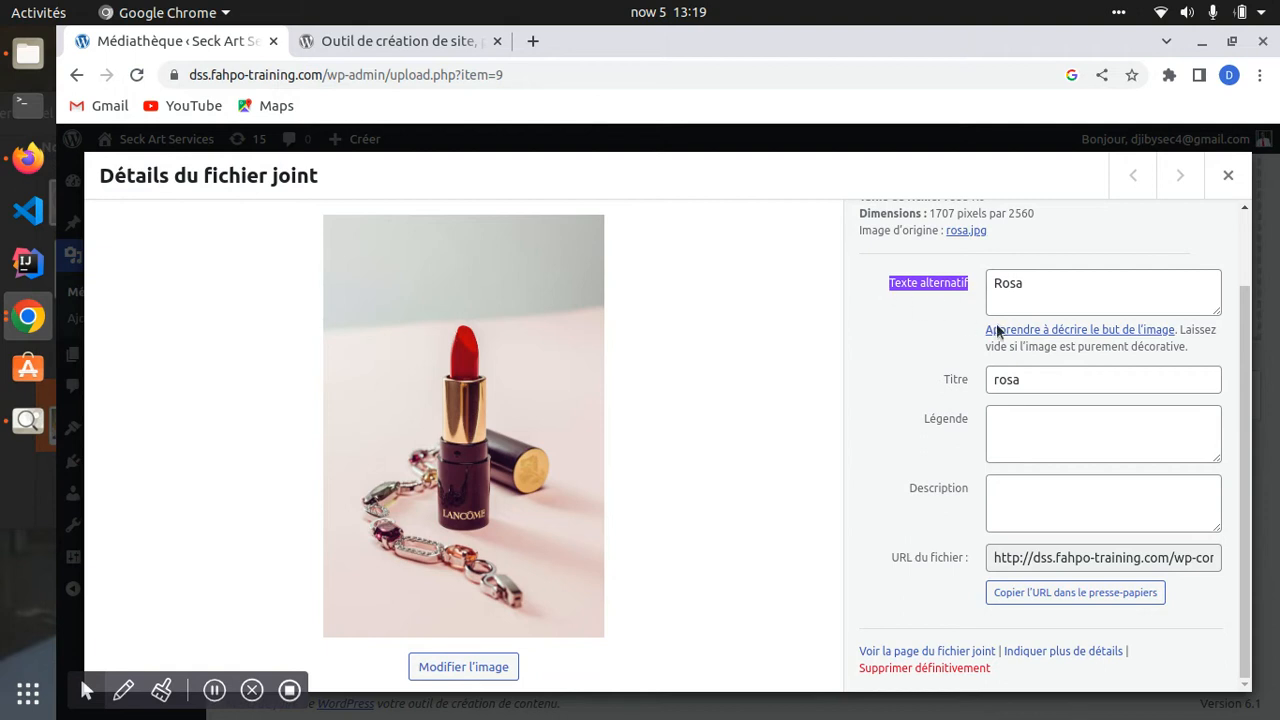
click(1011, 437)
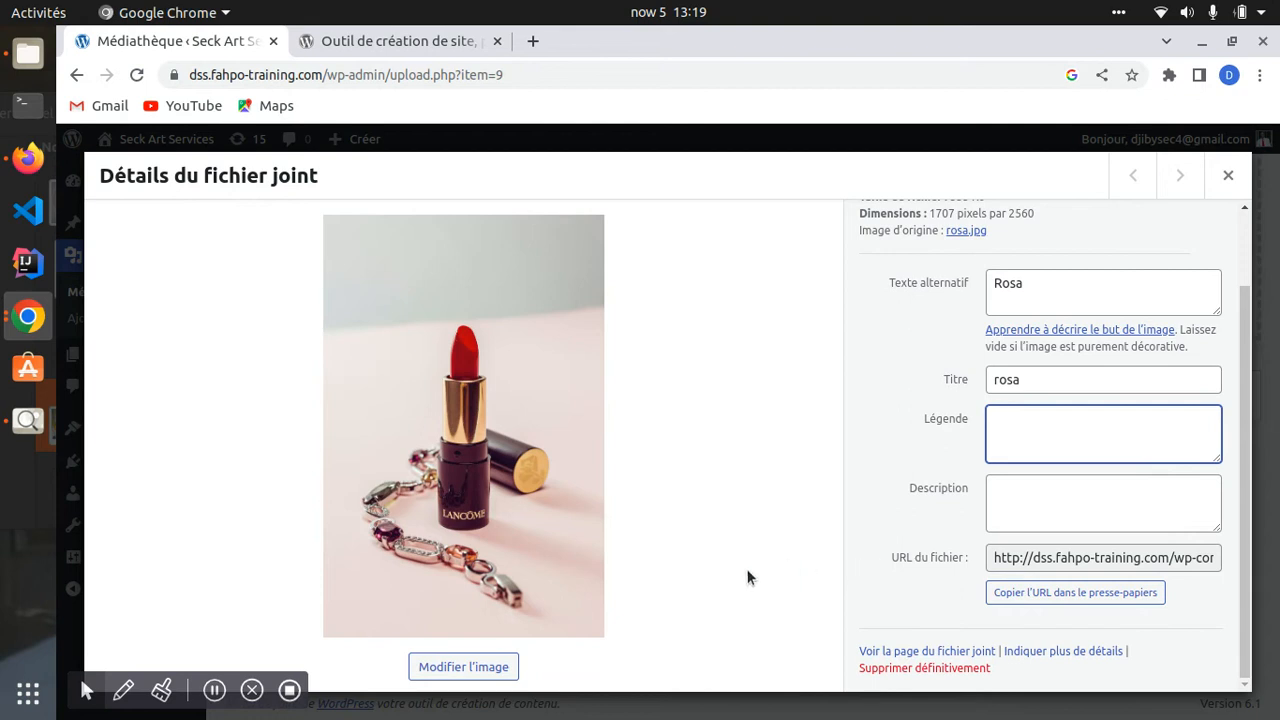
scroll(1004, 342, up, 2)
scroll(1010, 420, down, 2)
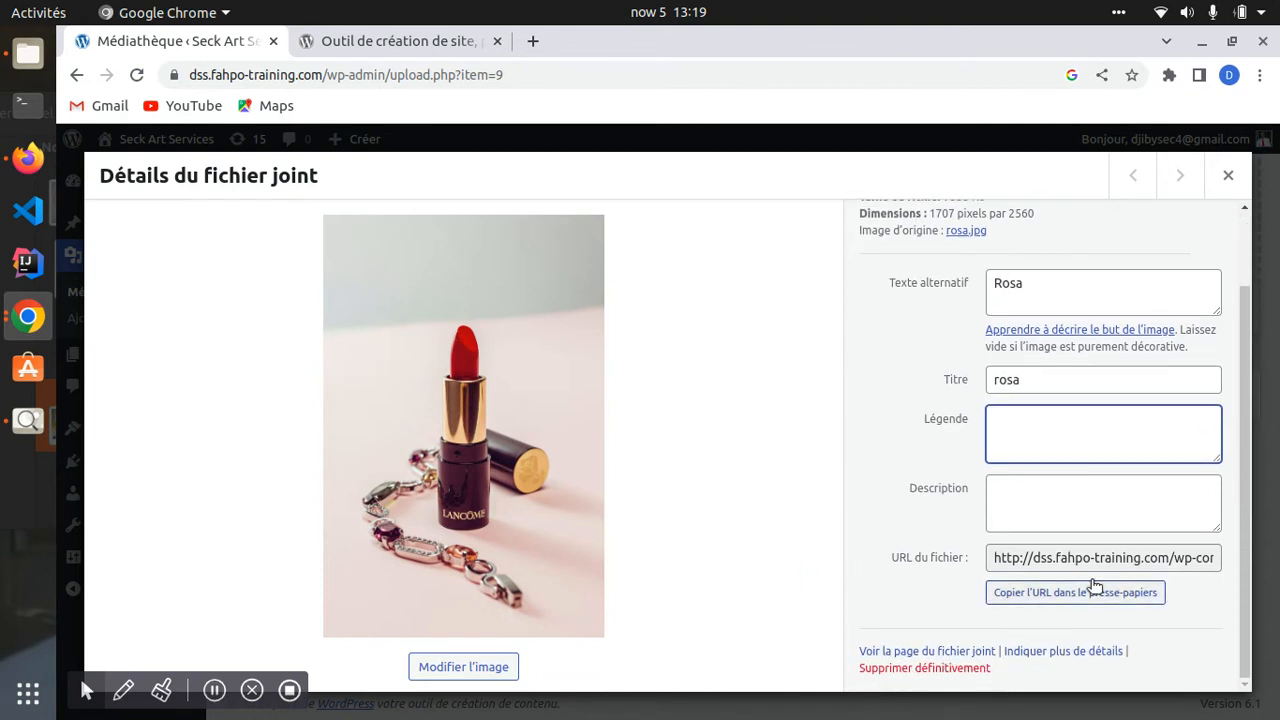
click(1228, 175)
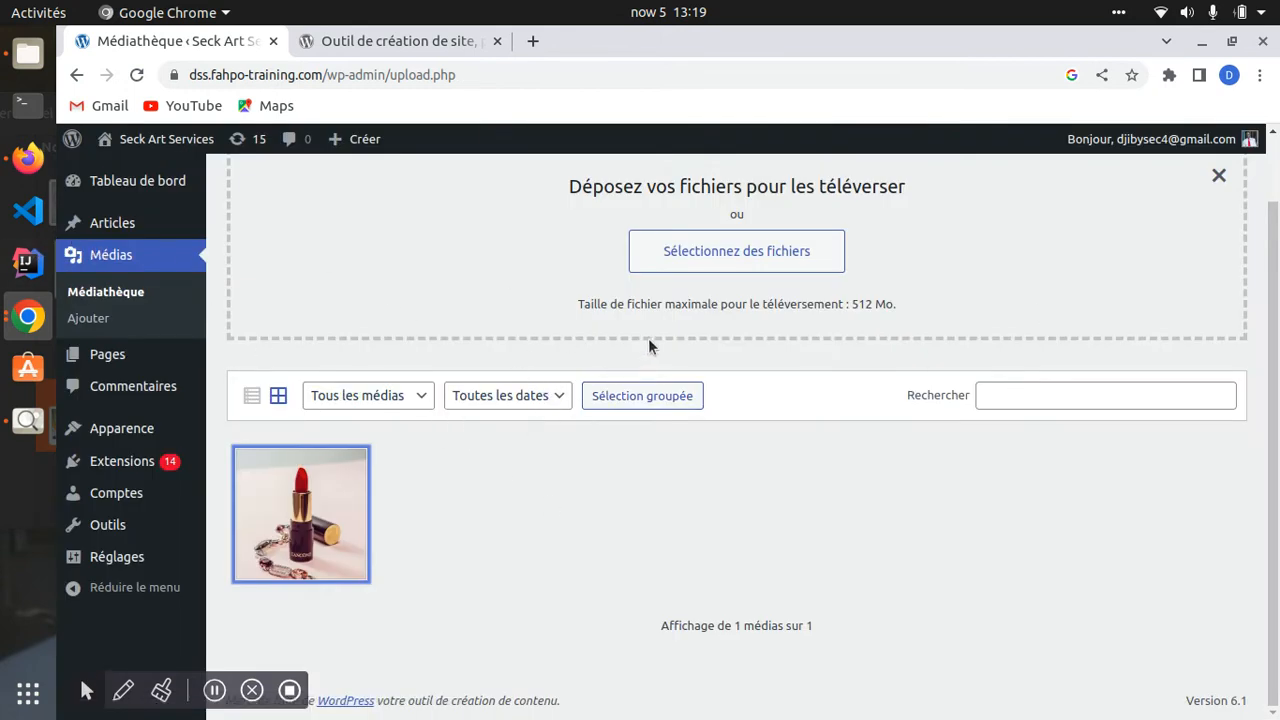
scroll(452, 330, up, 1)
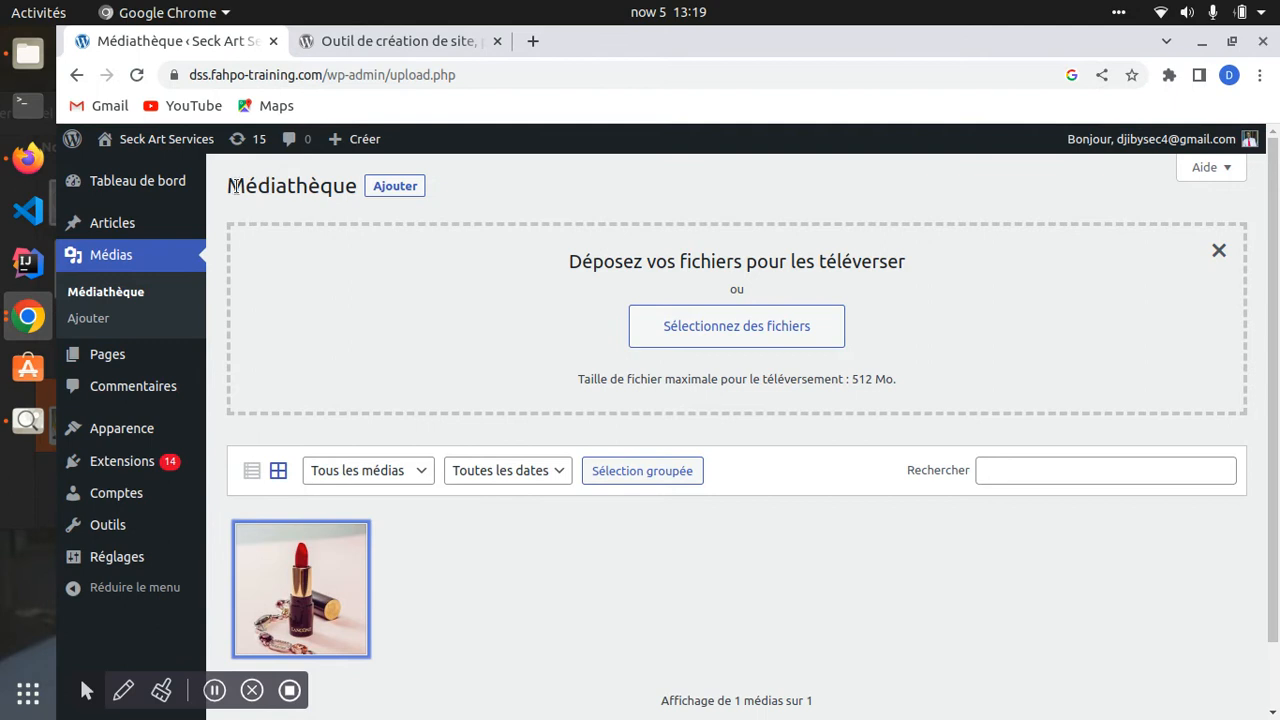
- Hide the upload drop area and filter the media library to Sons
drag(276, 186, 341, 183)
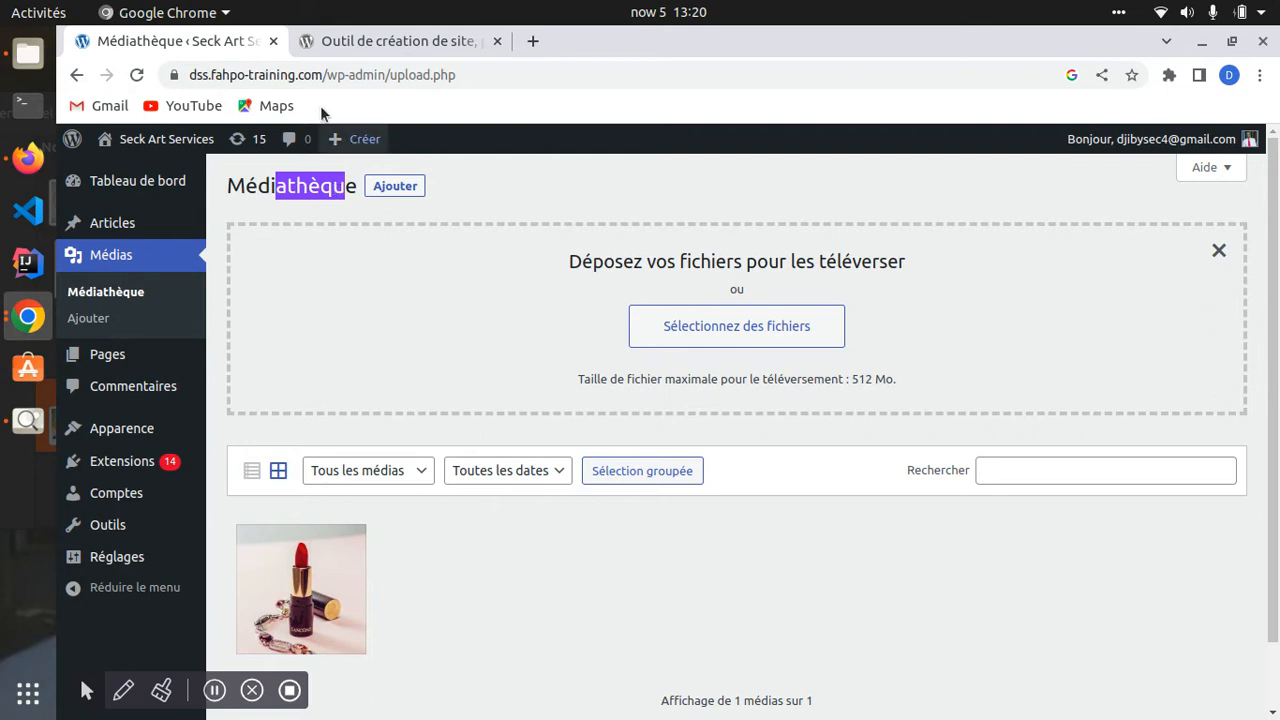
click(1219, 250)
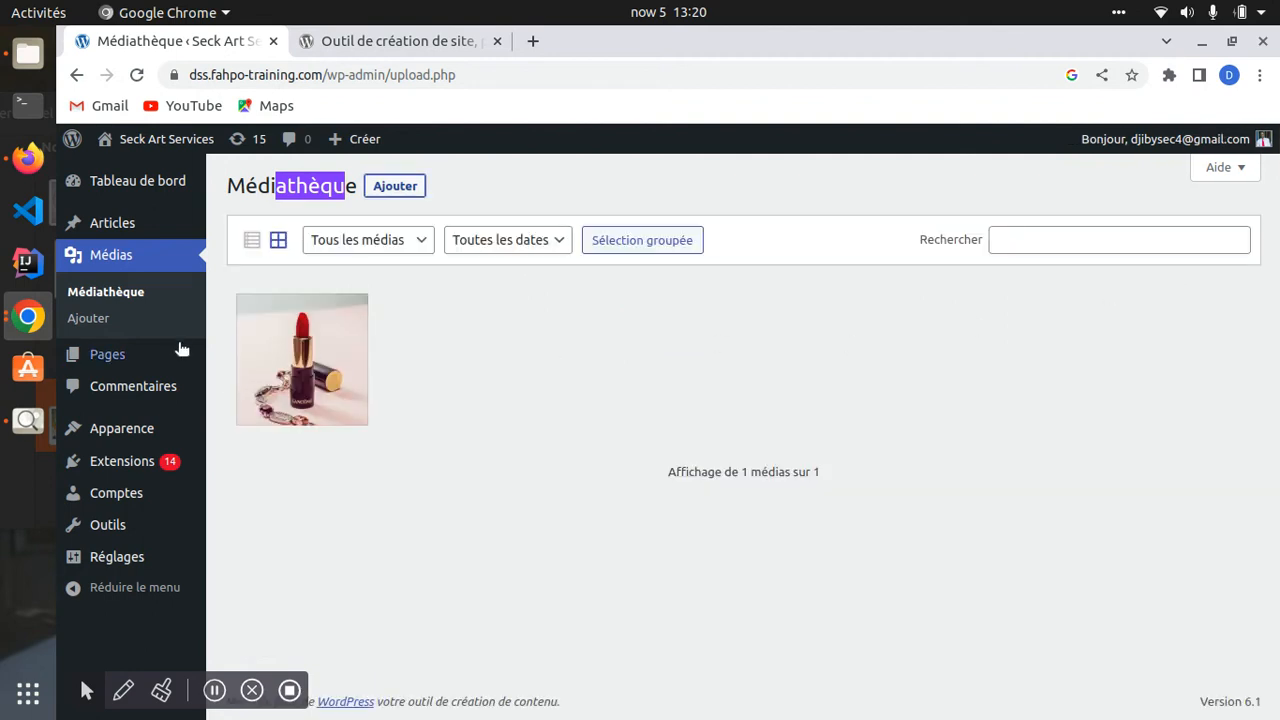
click(369, 243)
click(342, 296)
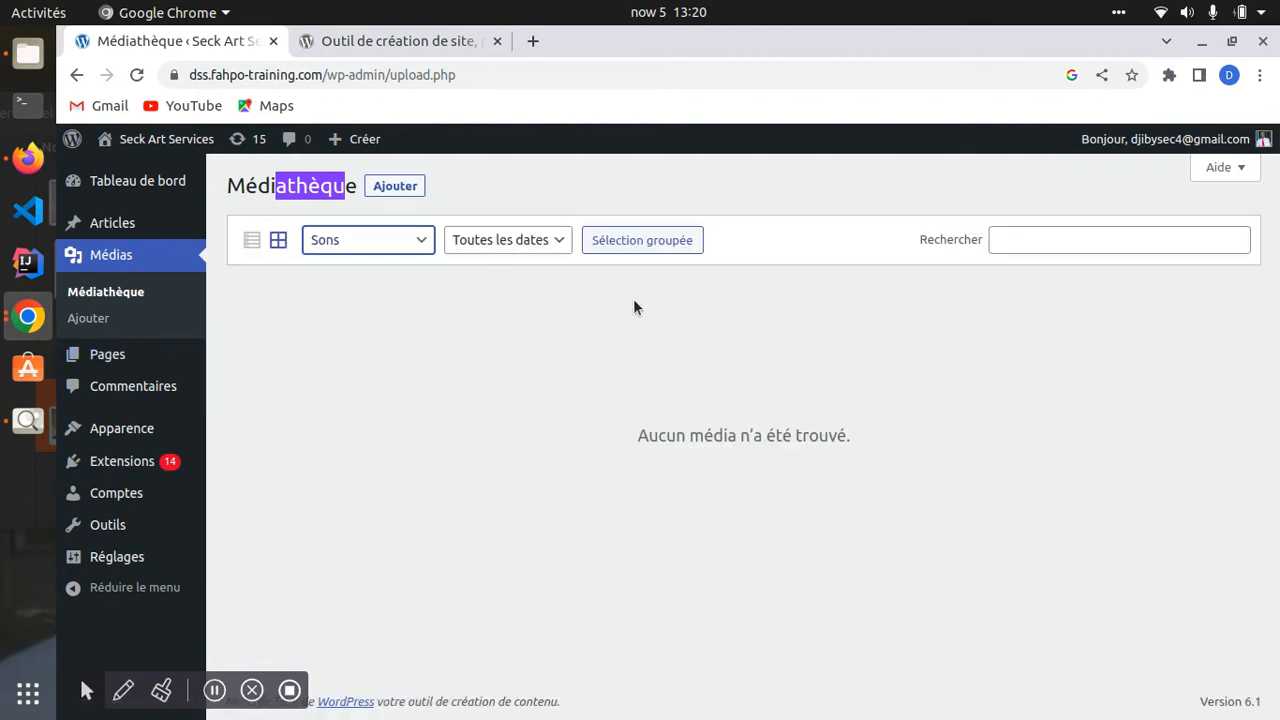
- Switch the filter to Images, then go to the Pages list
click(385, 249)
click(355, 281)
click(367, 249)
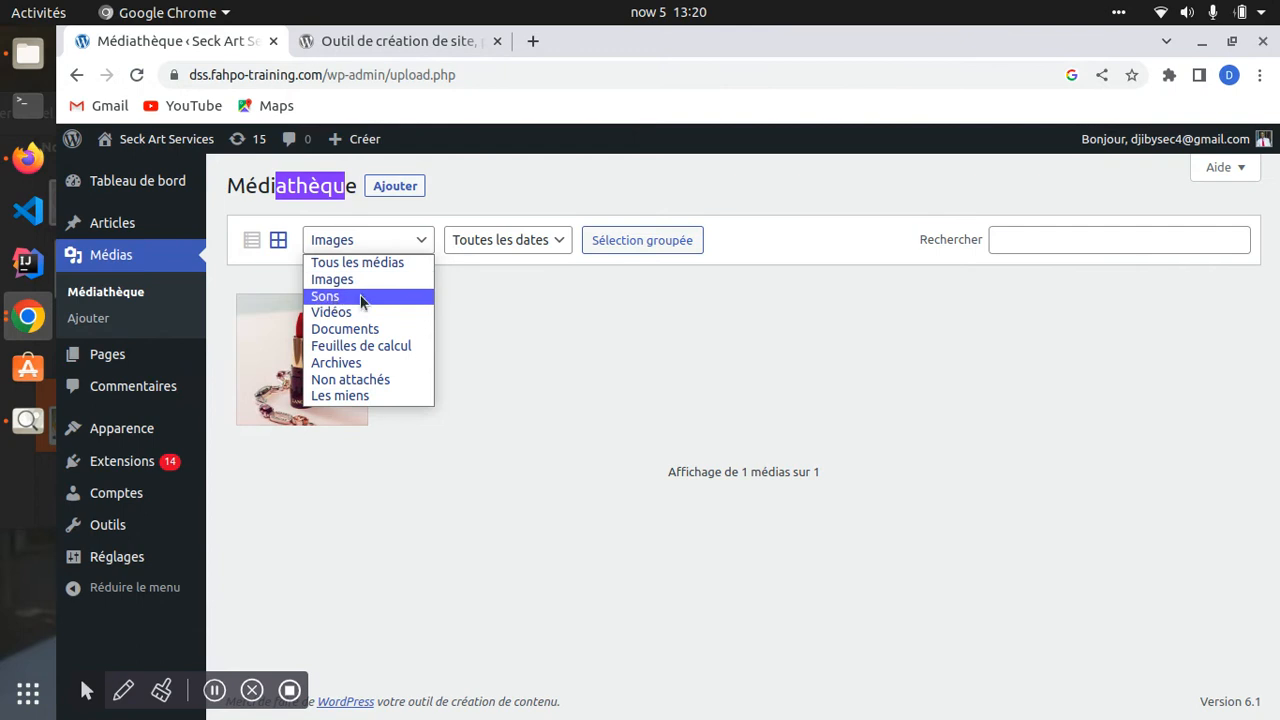
click(461, 312)
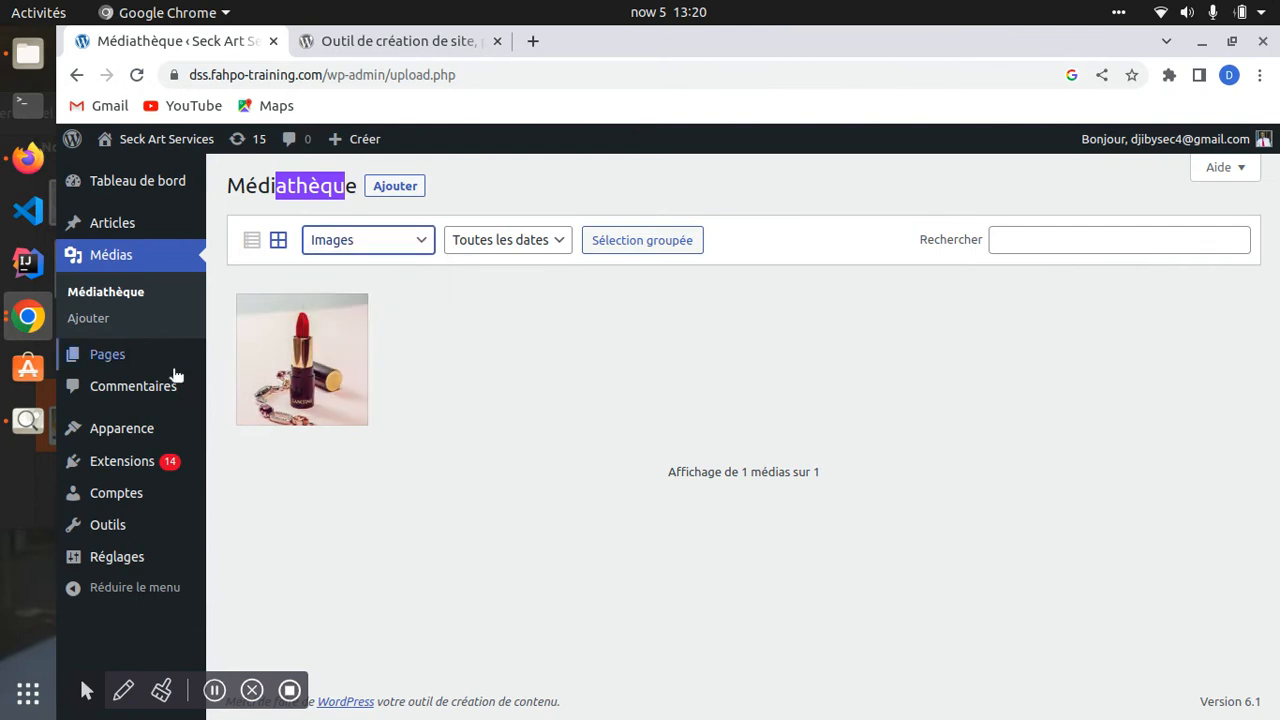
click(103, 362)
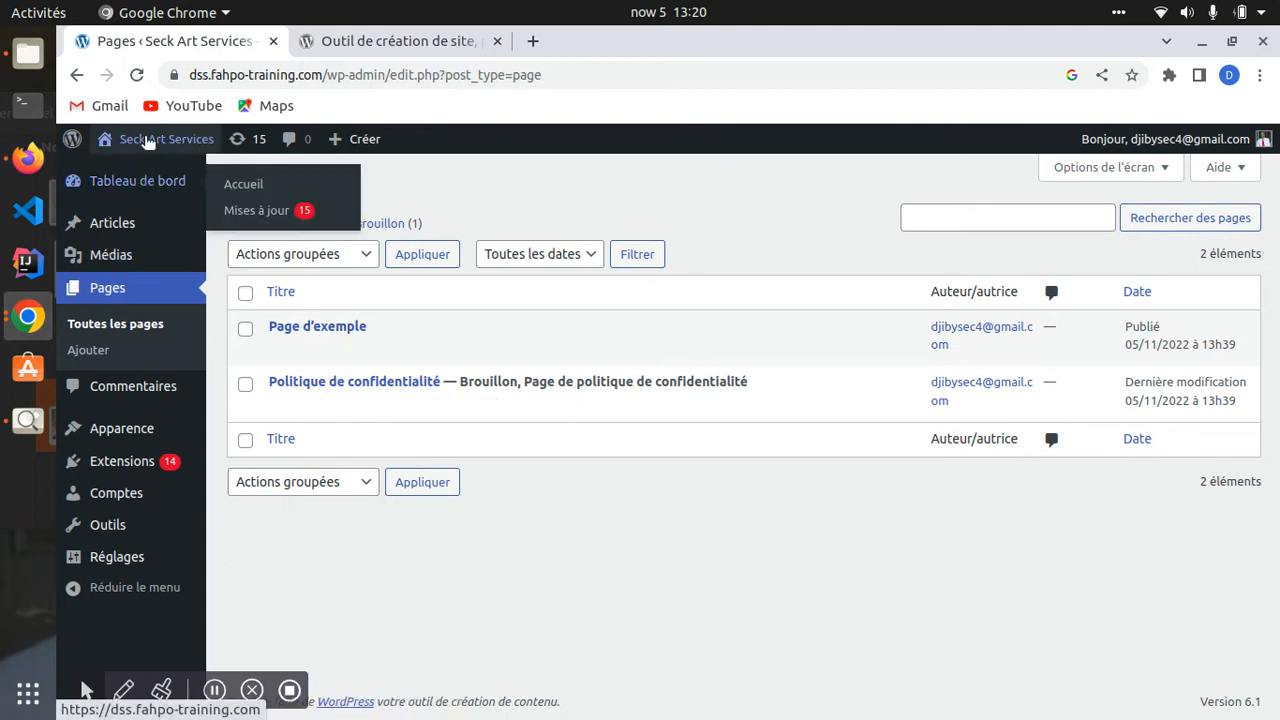
- View the site's public front page with its Mindblown blog title, then go back
click(147, 135)
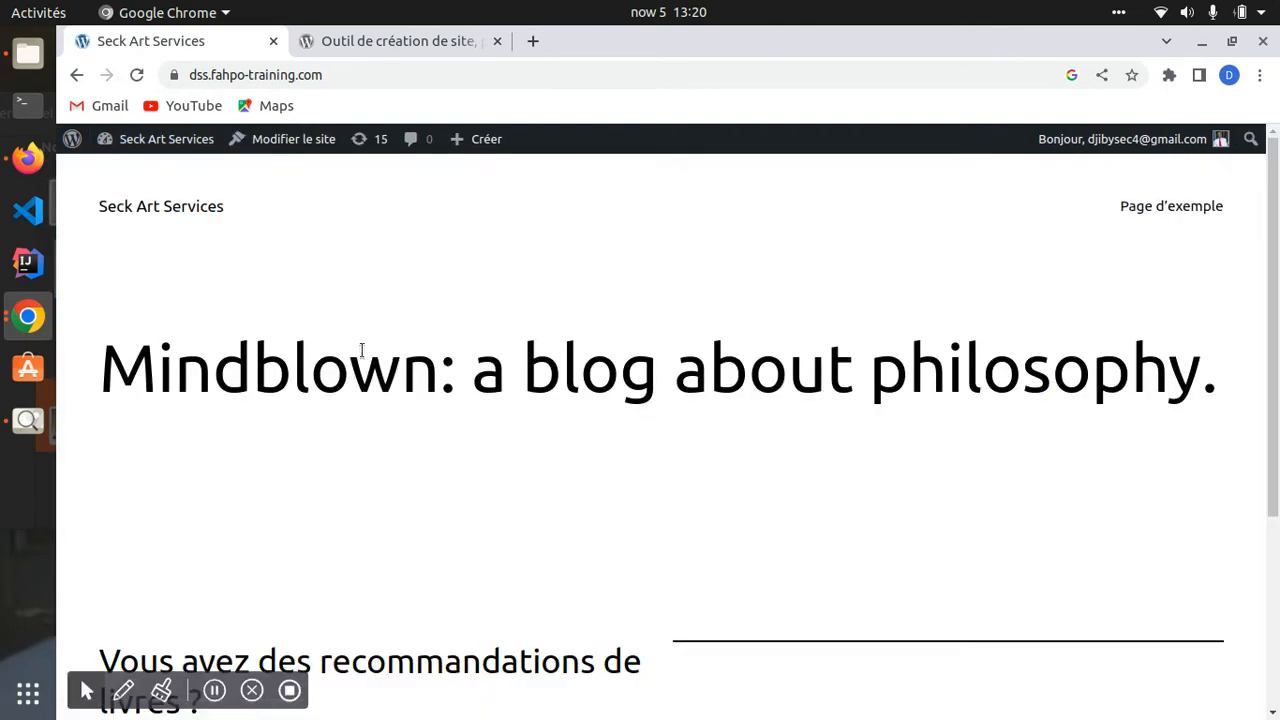
scroll(108, 285, down, 2)
drag(108, 285, 1051, 280)
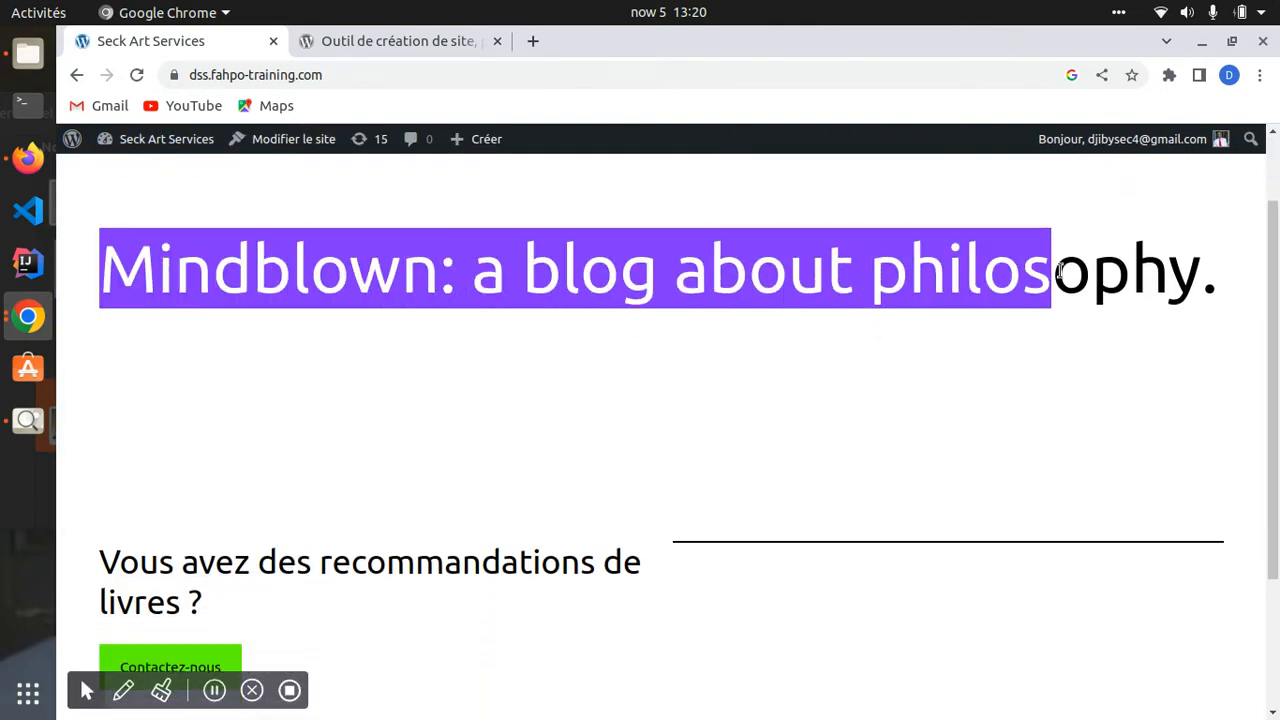
click(76, 75)
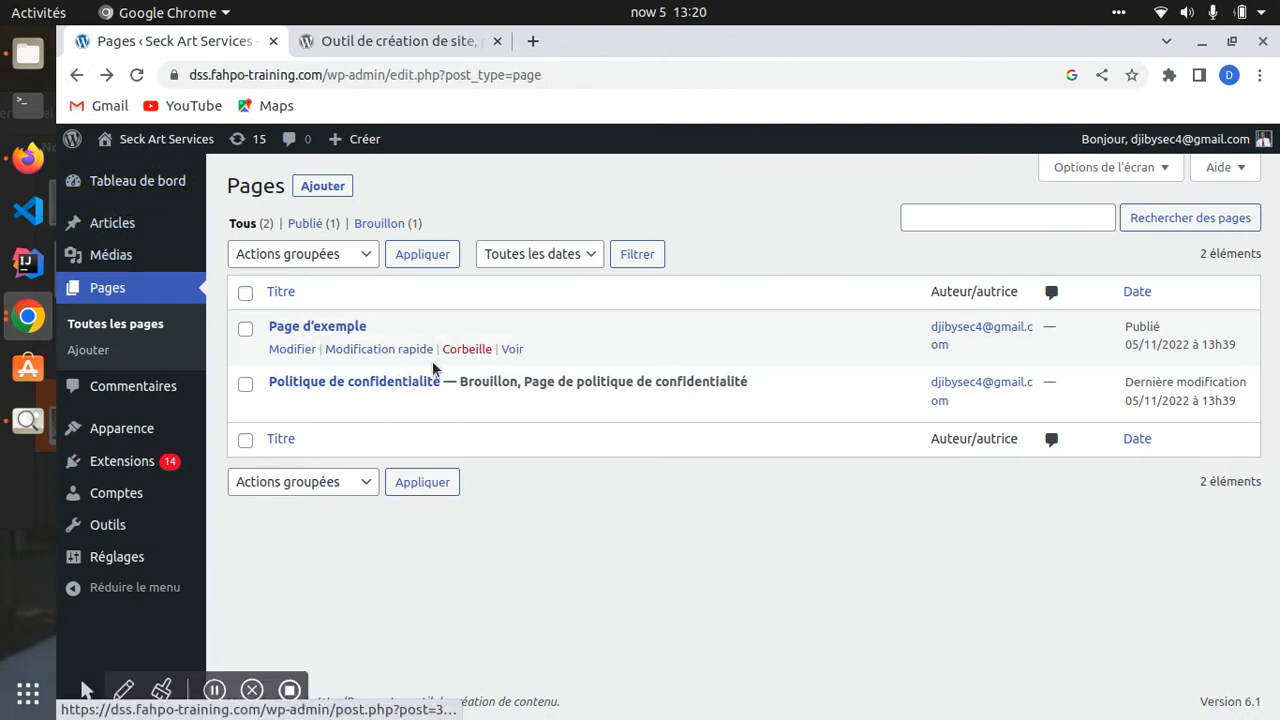
- Re-save Page d'exemple's quick edit details unchanged
click(382, 349)
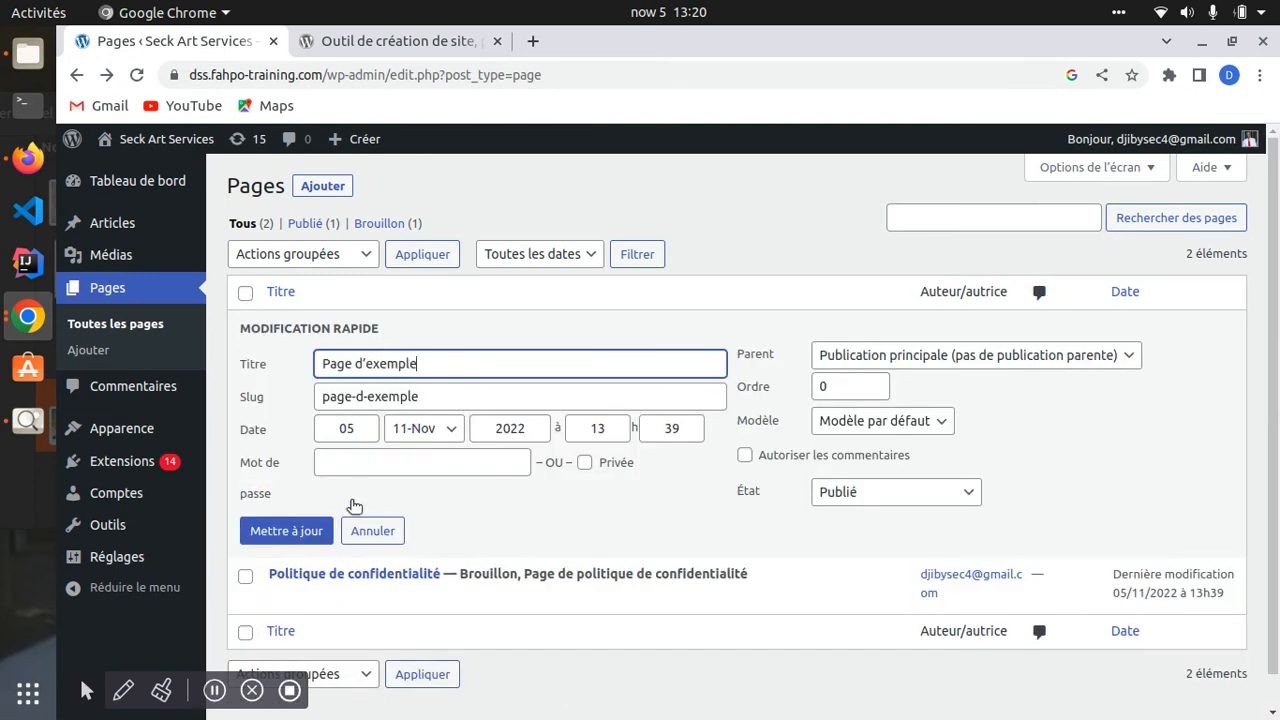
click(289, 529)
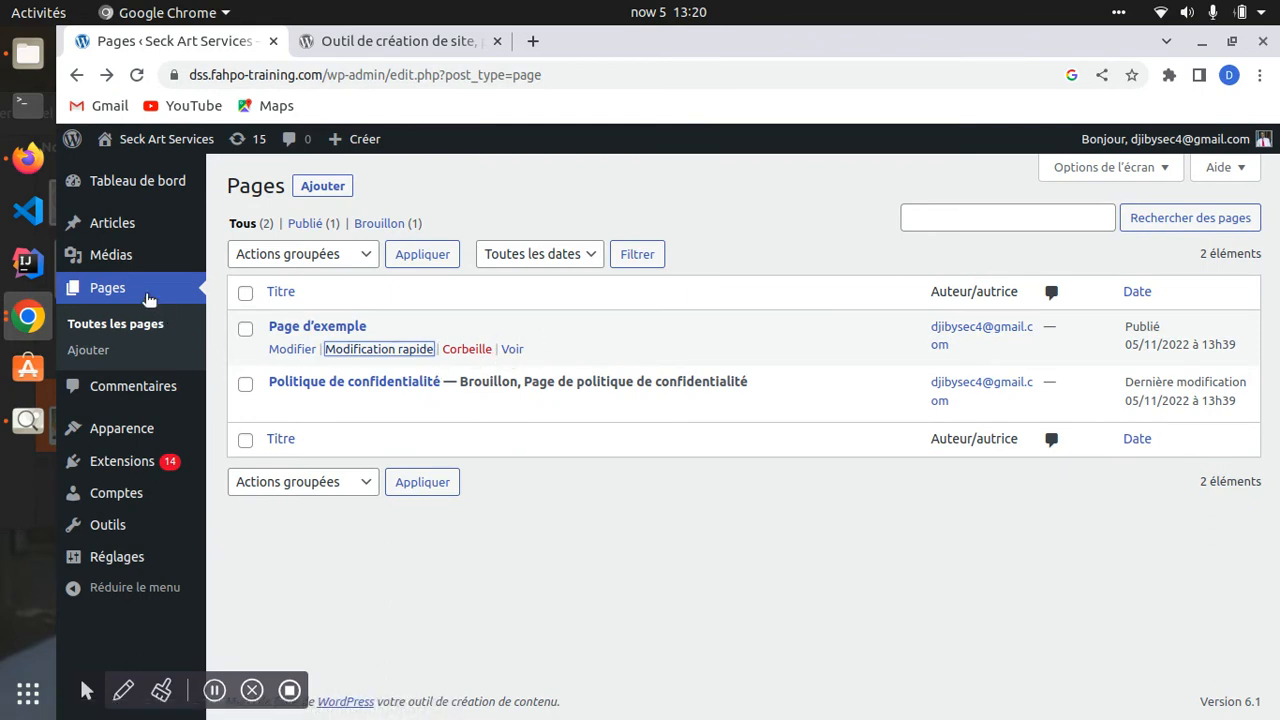
mouse_move(110, 230)
- Load samanecorporation.com in a new Chrome tab
click(533, 41)
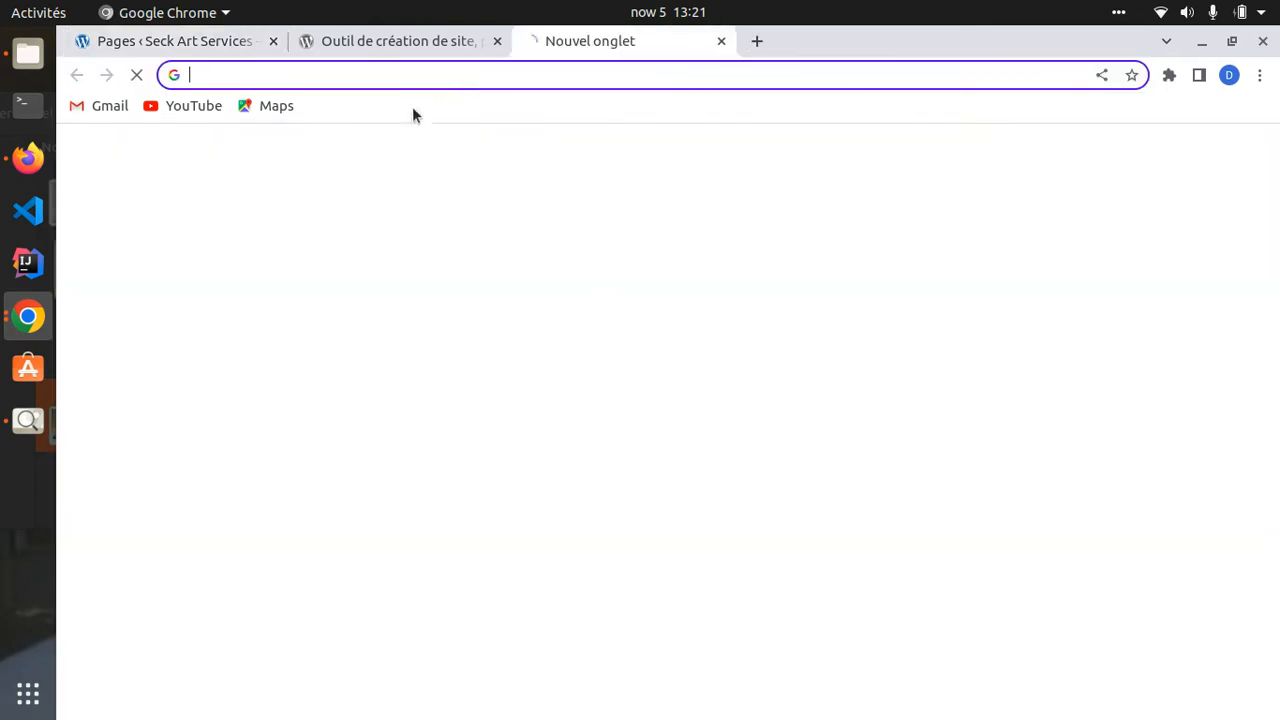
text(d)
key(BackSpace)
key(BackSpace)
text(sa)
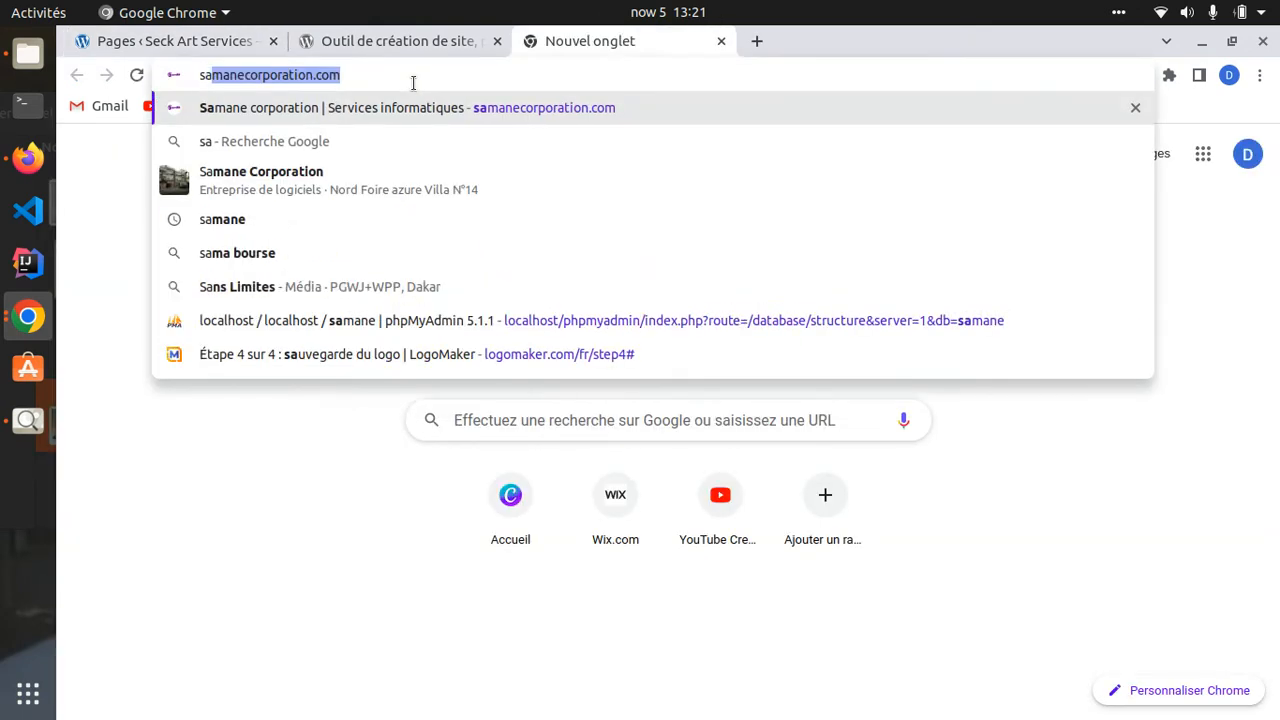
key(Return)
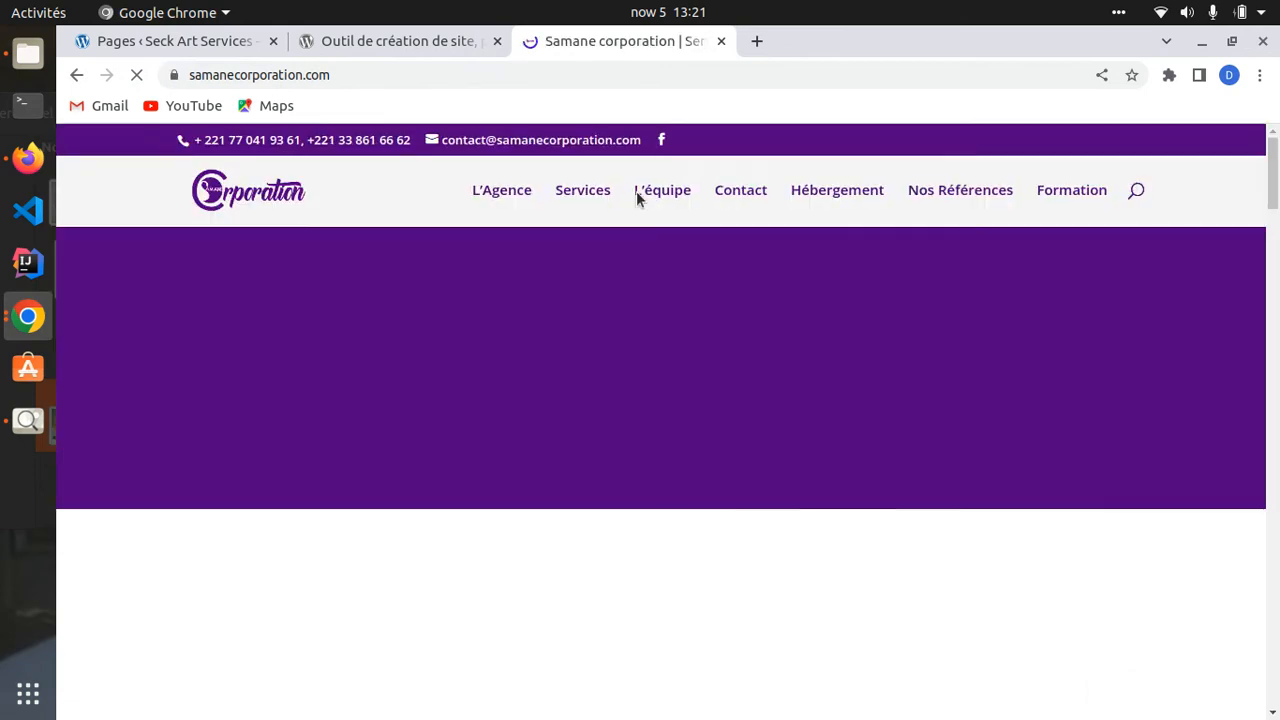
- Browse the Services and Formation pages, then return to the Seck Art Services tab
click(585, 195)
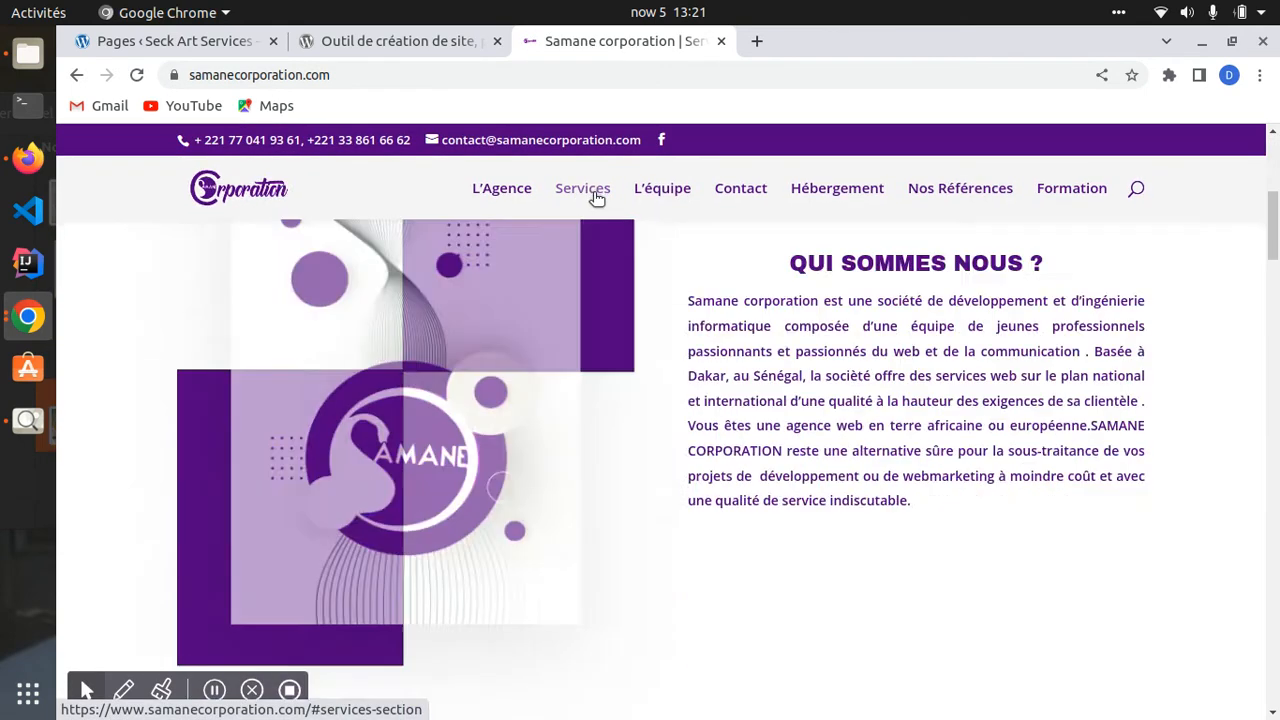
click(1068, 188)
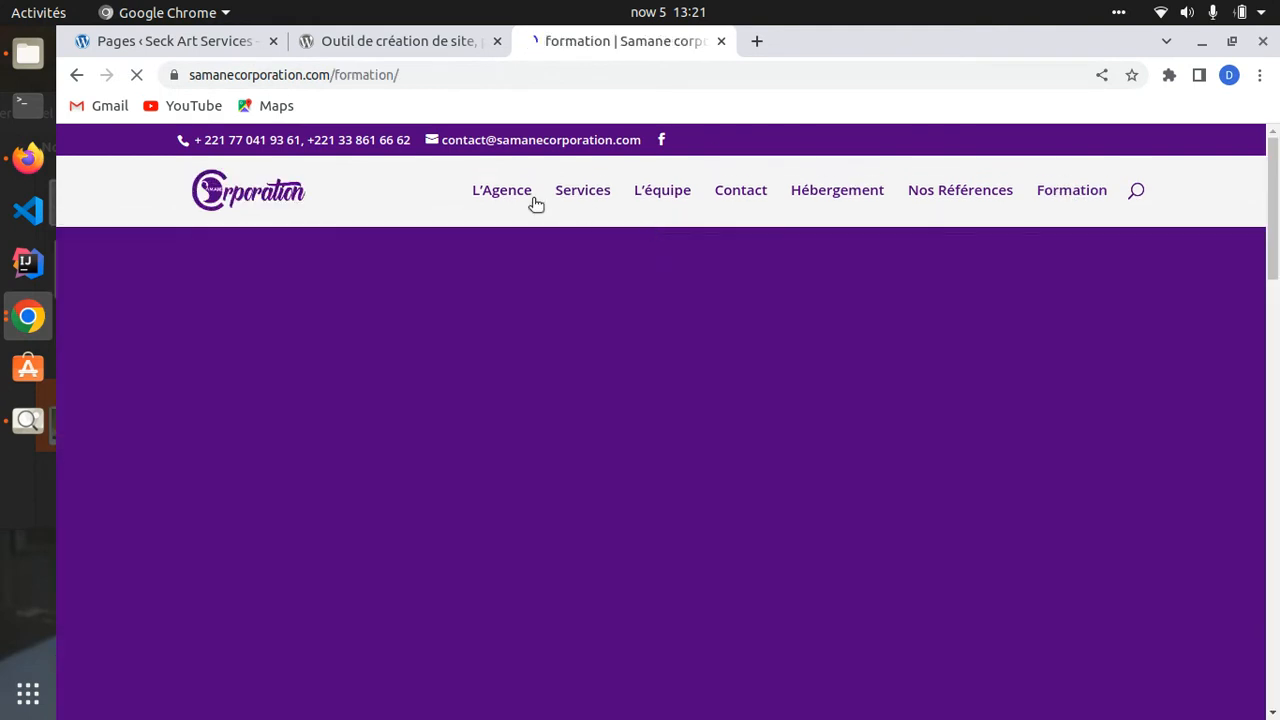
scroll(600, 437, down, 10)
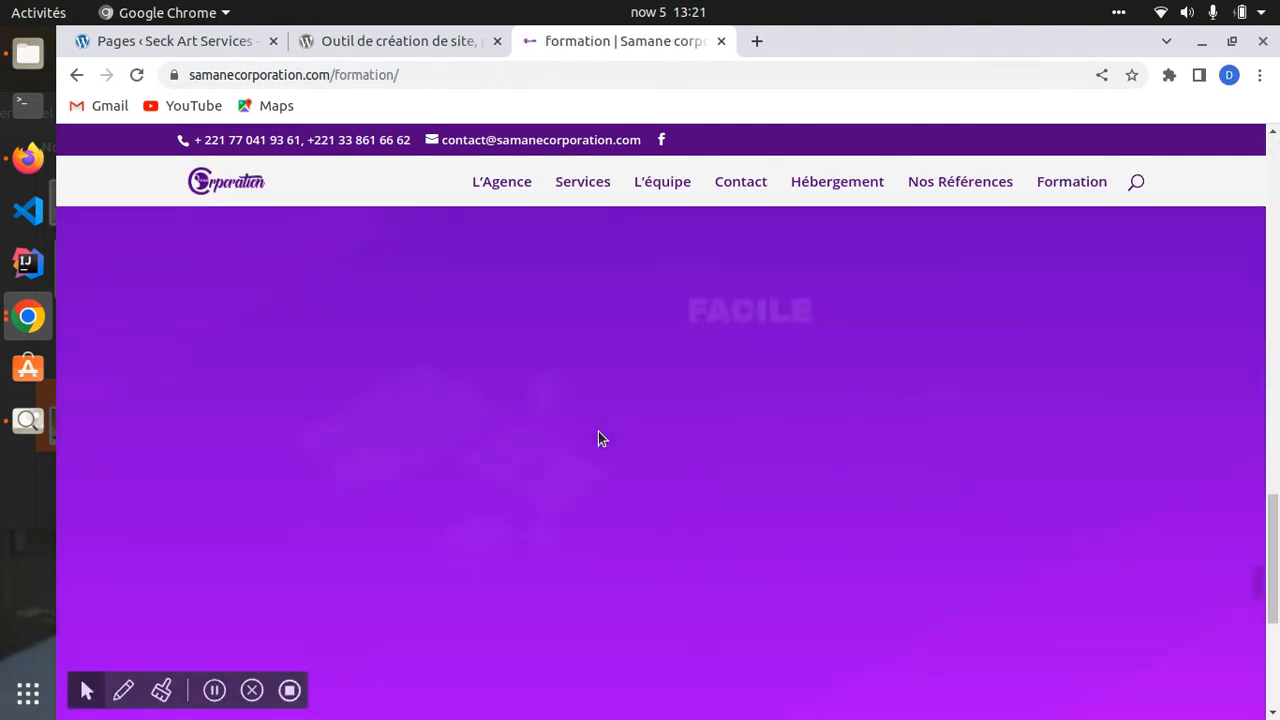
scroll(598, 434, down, 5)
scroll(597, 437, up, 7)
scroll(598, 376, up, 15)
click(171, 41)
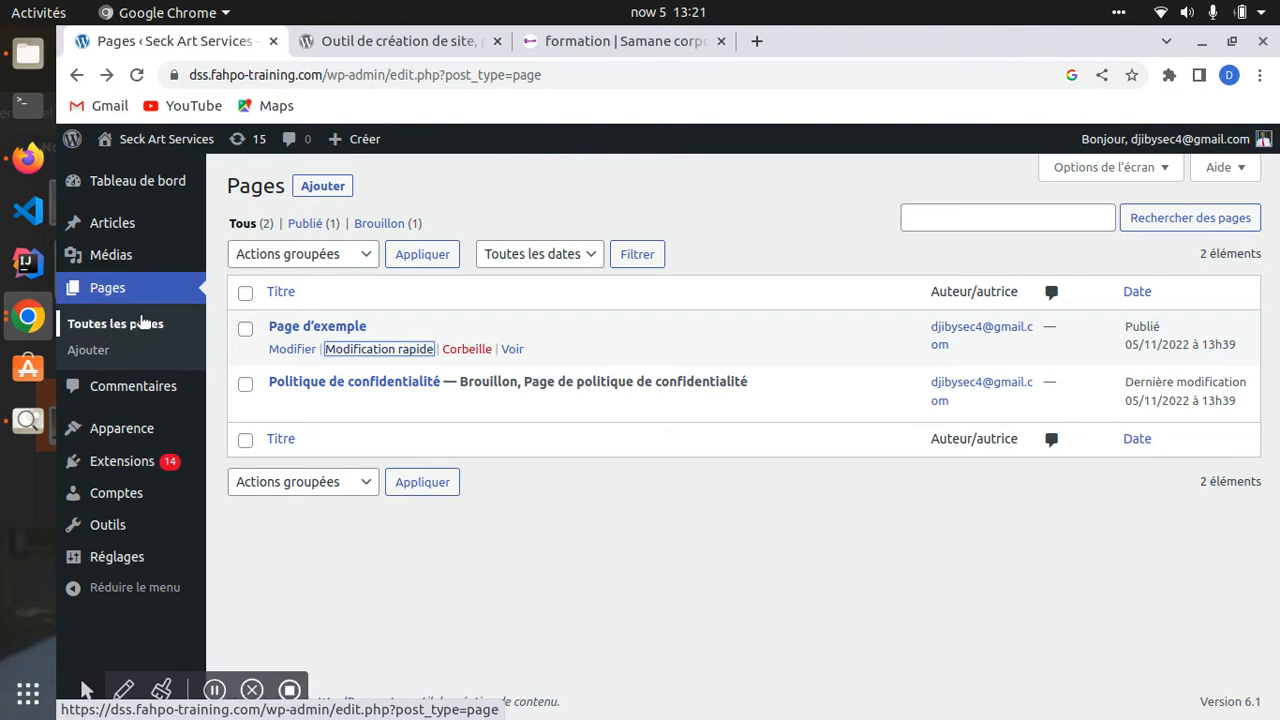
- Reload the pages list, peek at the posts list, and return to Pages
click(108, 328)
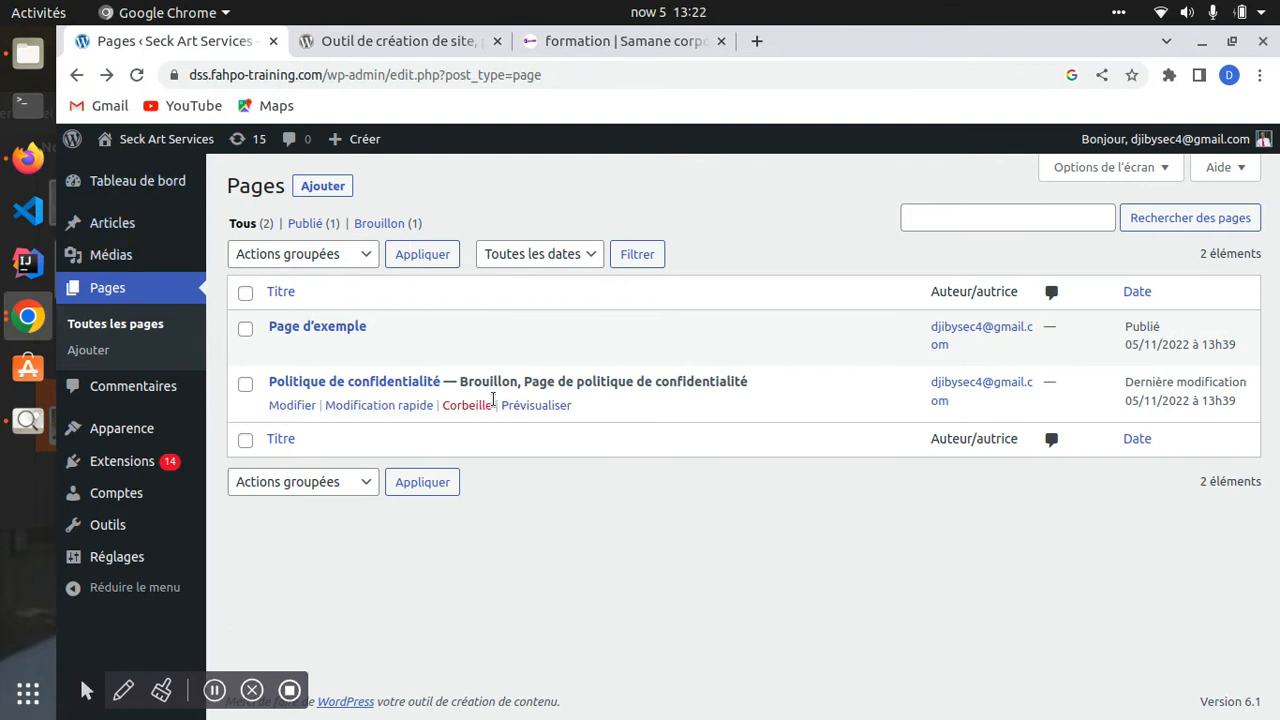
click(108, 296)
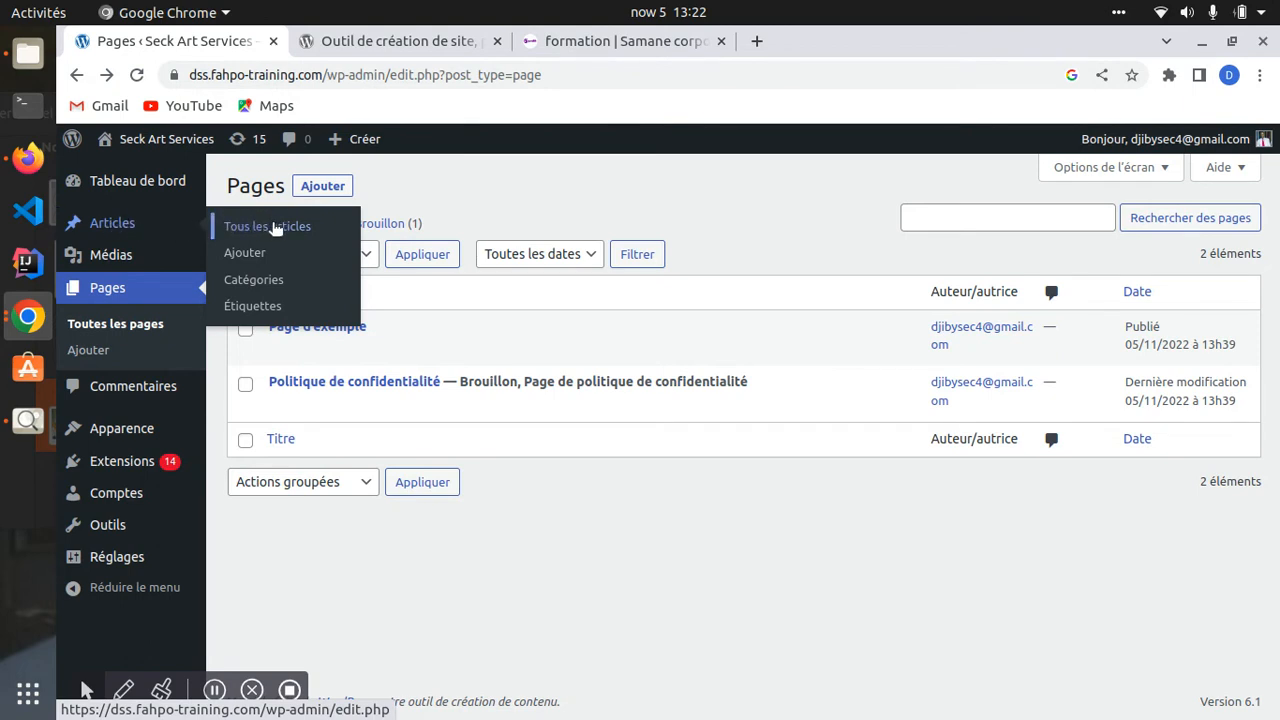
click(120, 228)
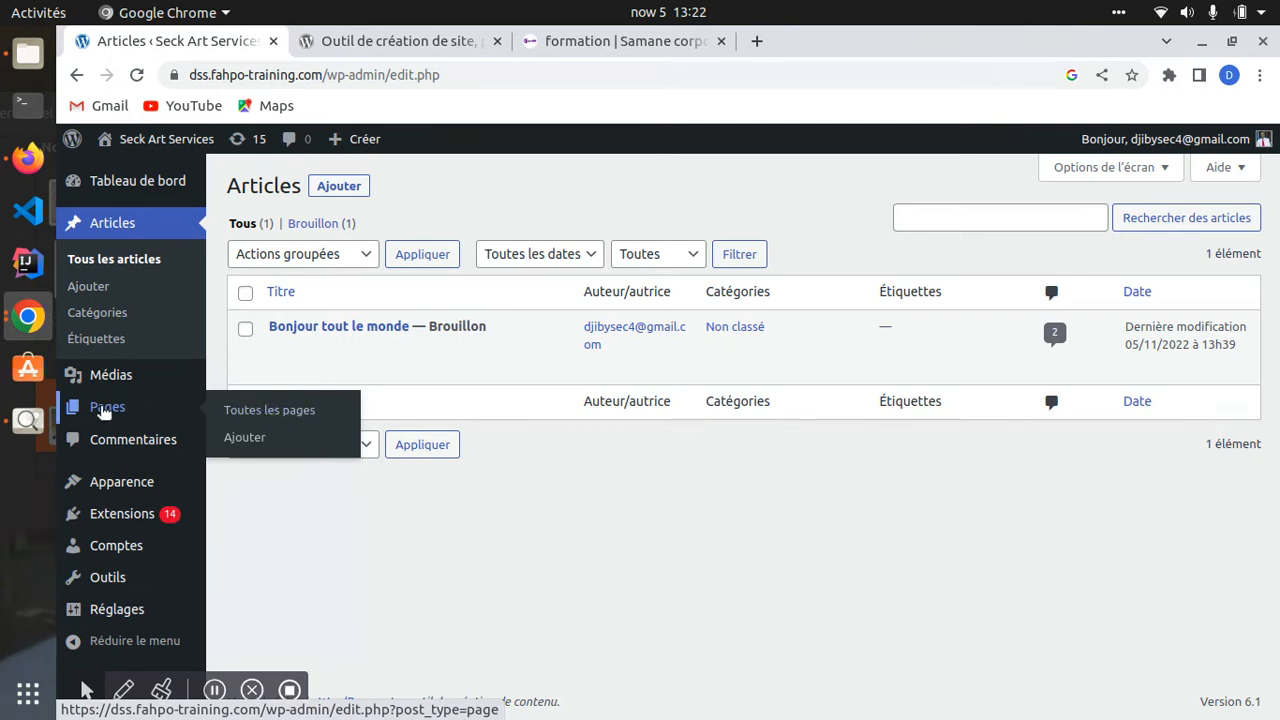
click(106, 413)
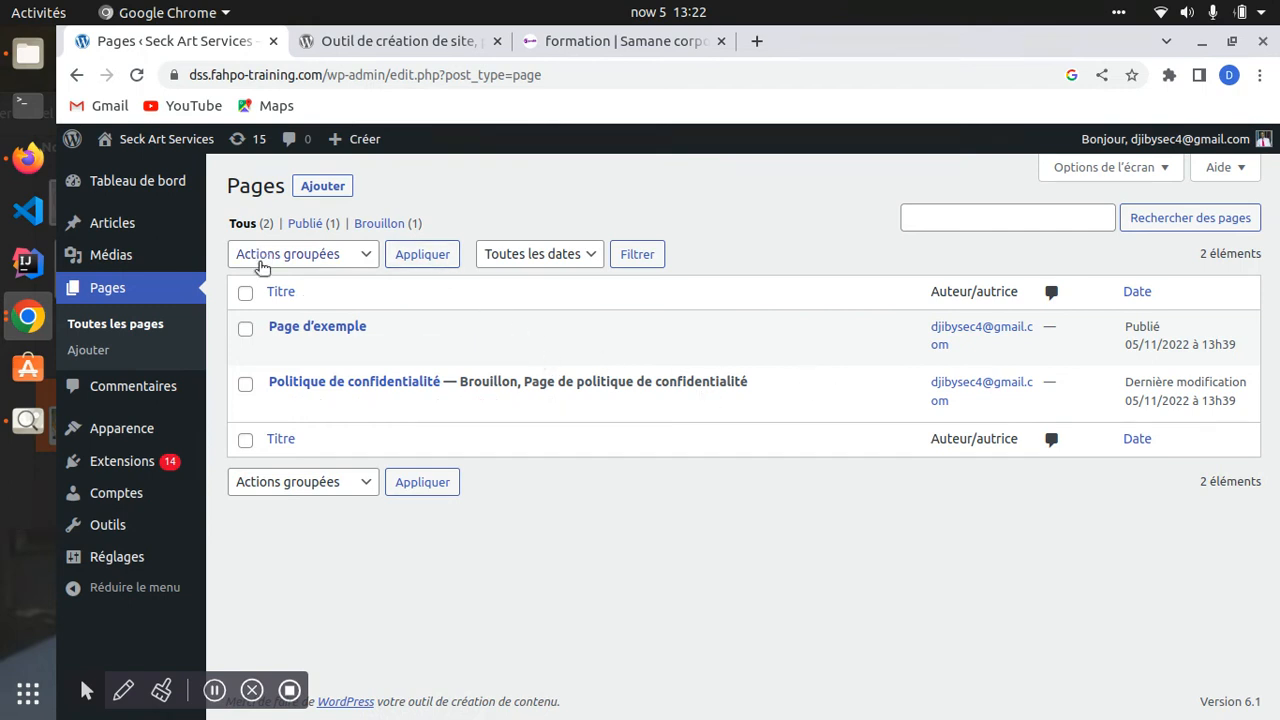
- Select all pages and pick Move to Trash in bulk actions, then deselect them
click(245, 291)
click(303, 260)
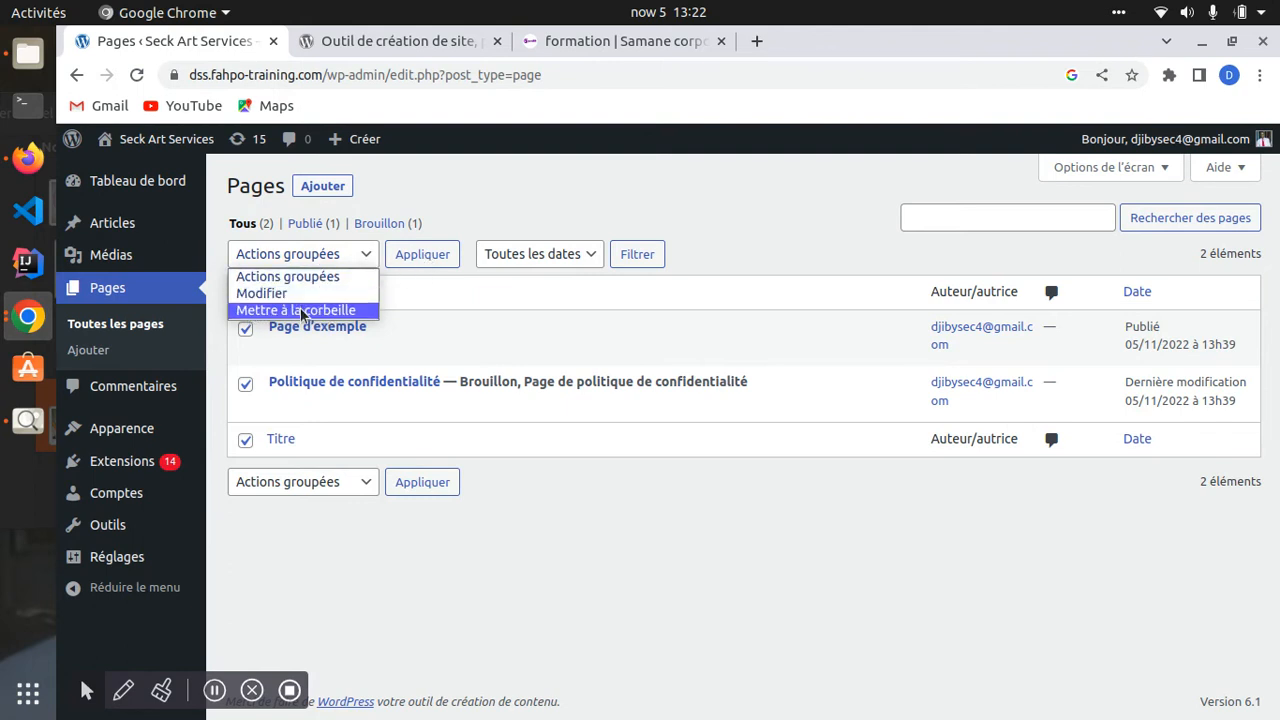
click(288, 310)
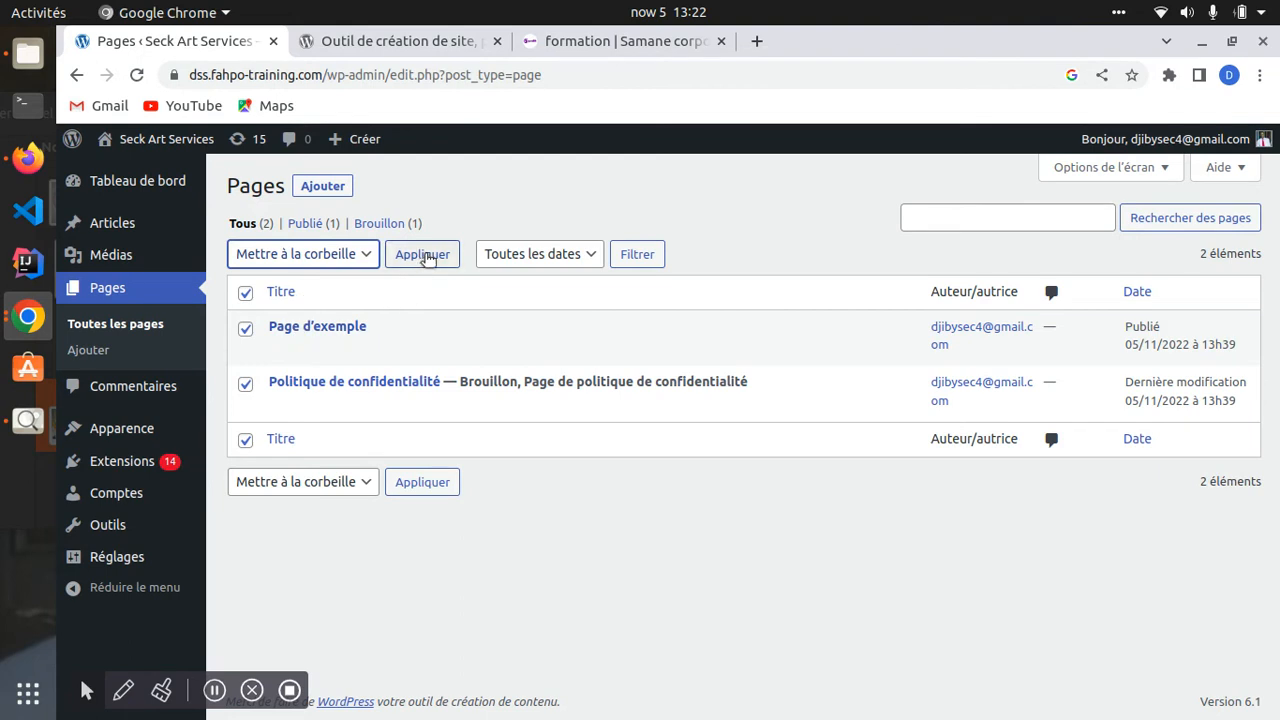
click(245, 292)
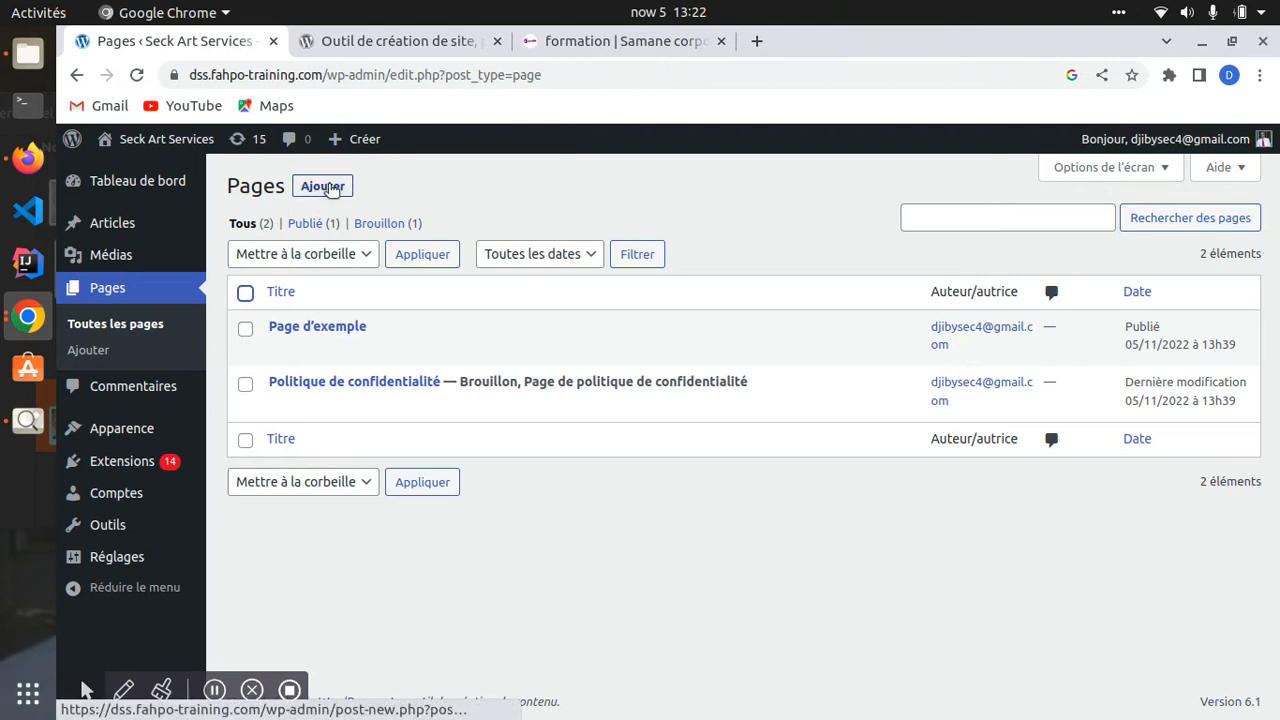
- Trash the default sample comment in Commentaires, then go to Apparence > Thèmes
click(124, 389)
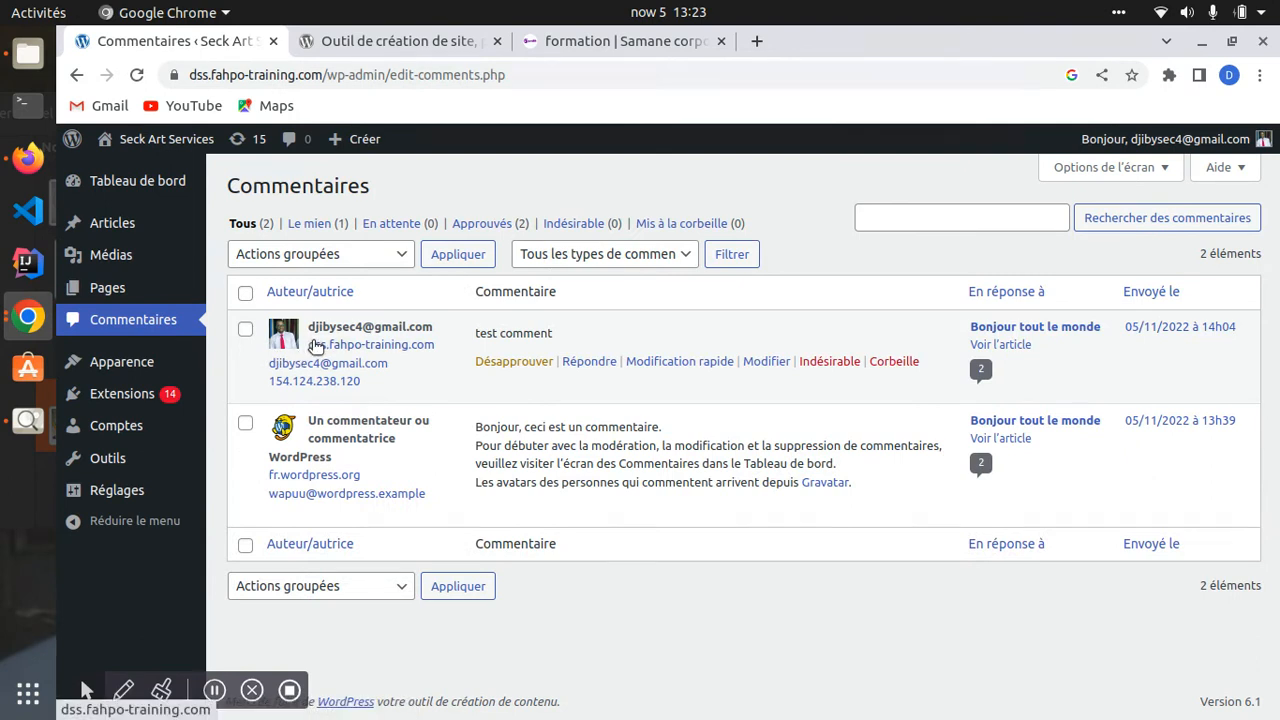
drag(474, 334, 545, 335)
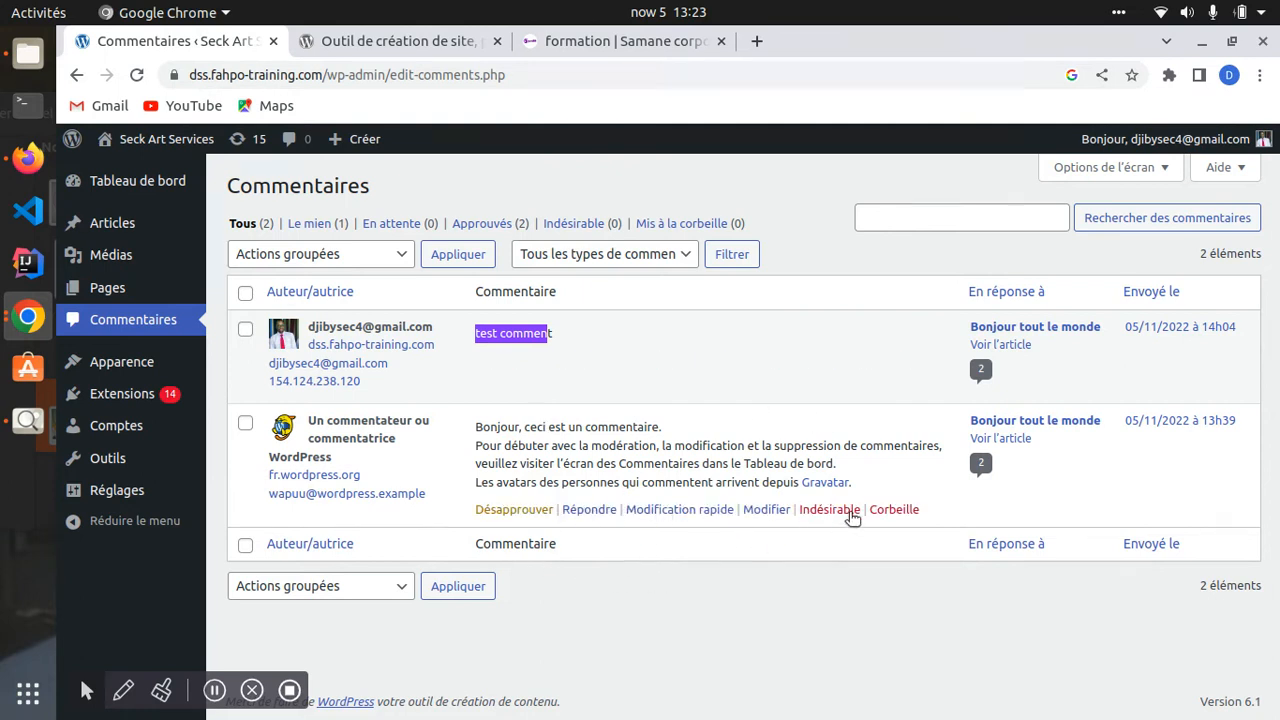
click(894, 509)
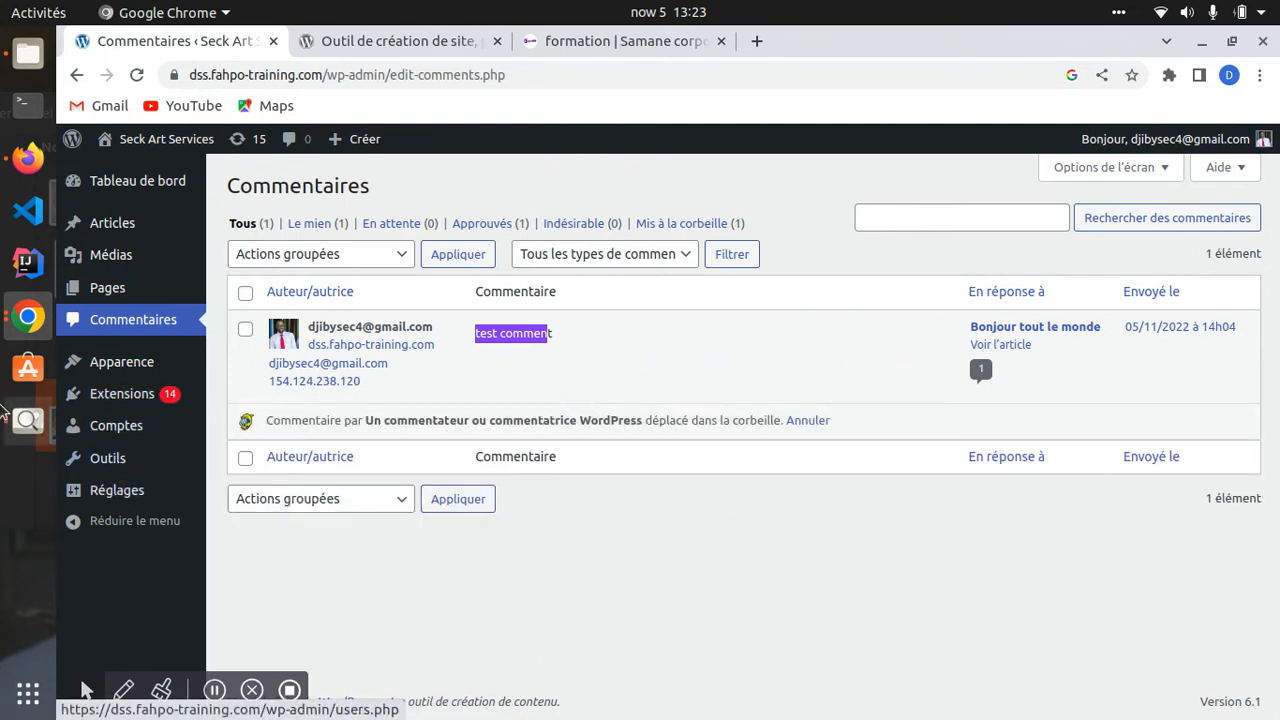
click(112, 368)
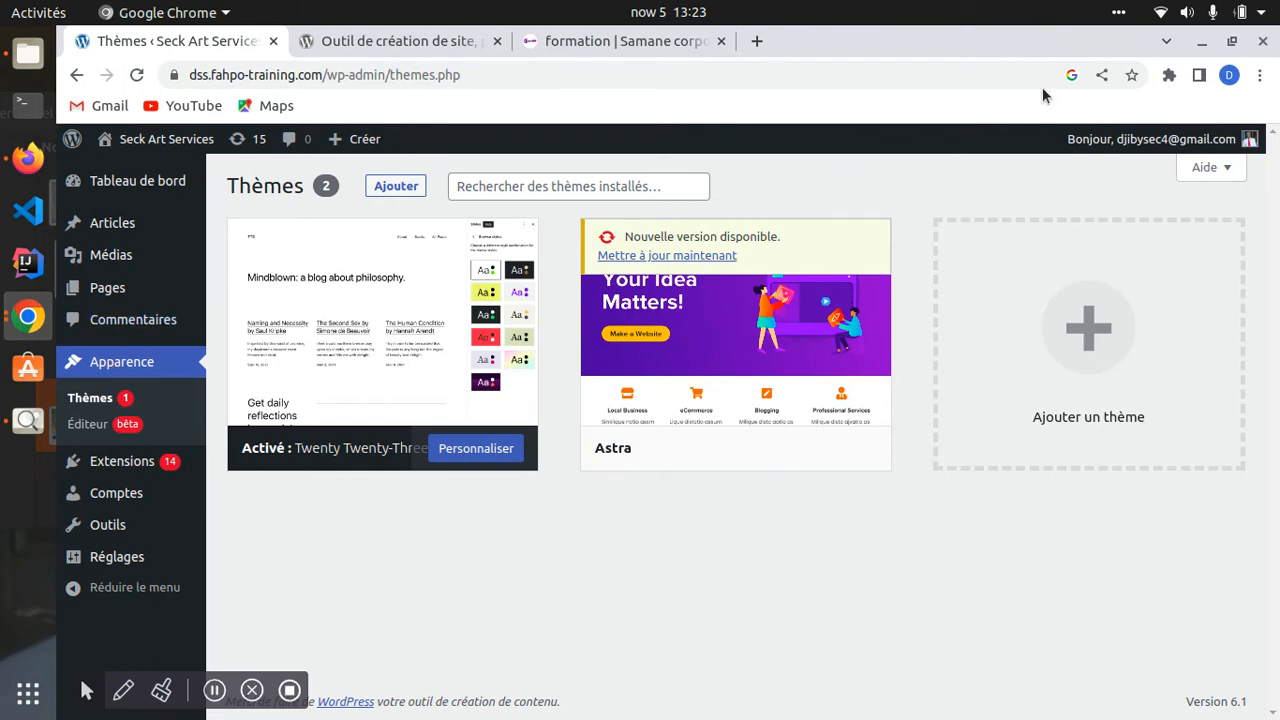
click(1169, 75)
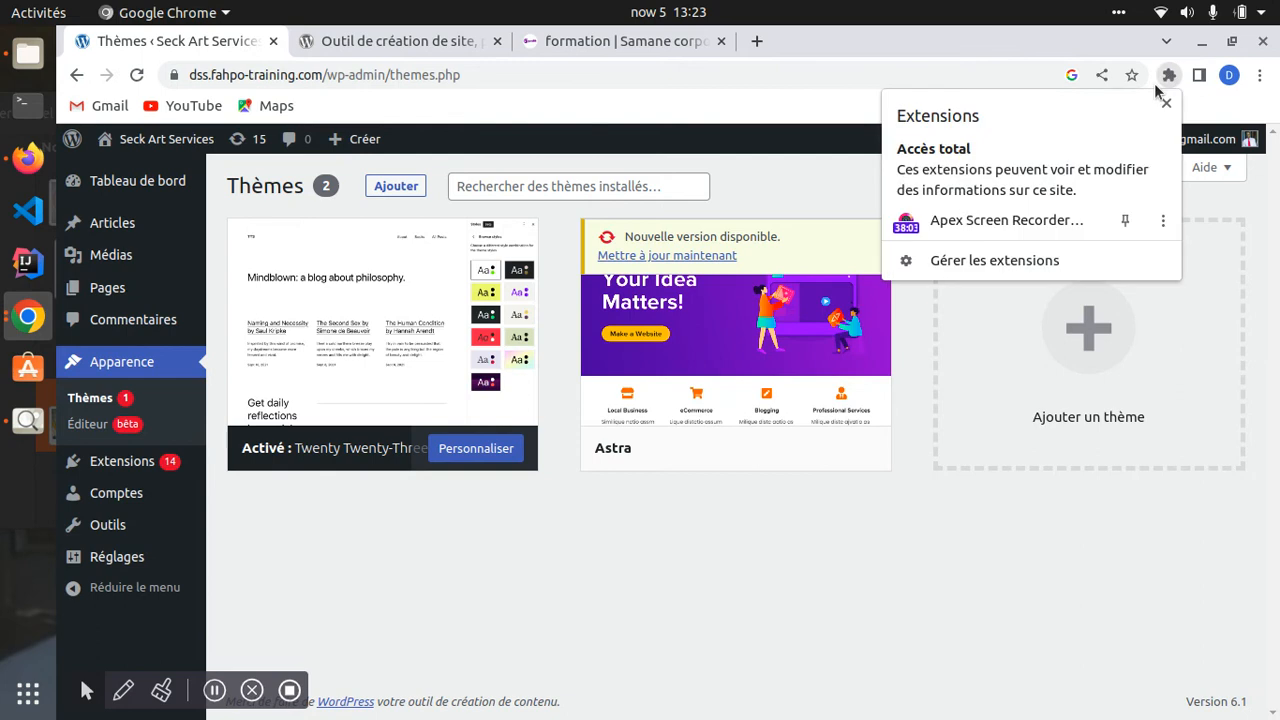
click(810, 172)
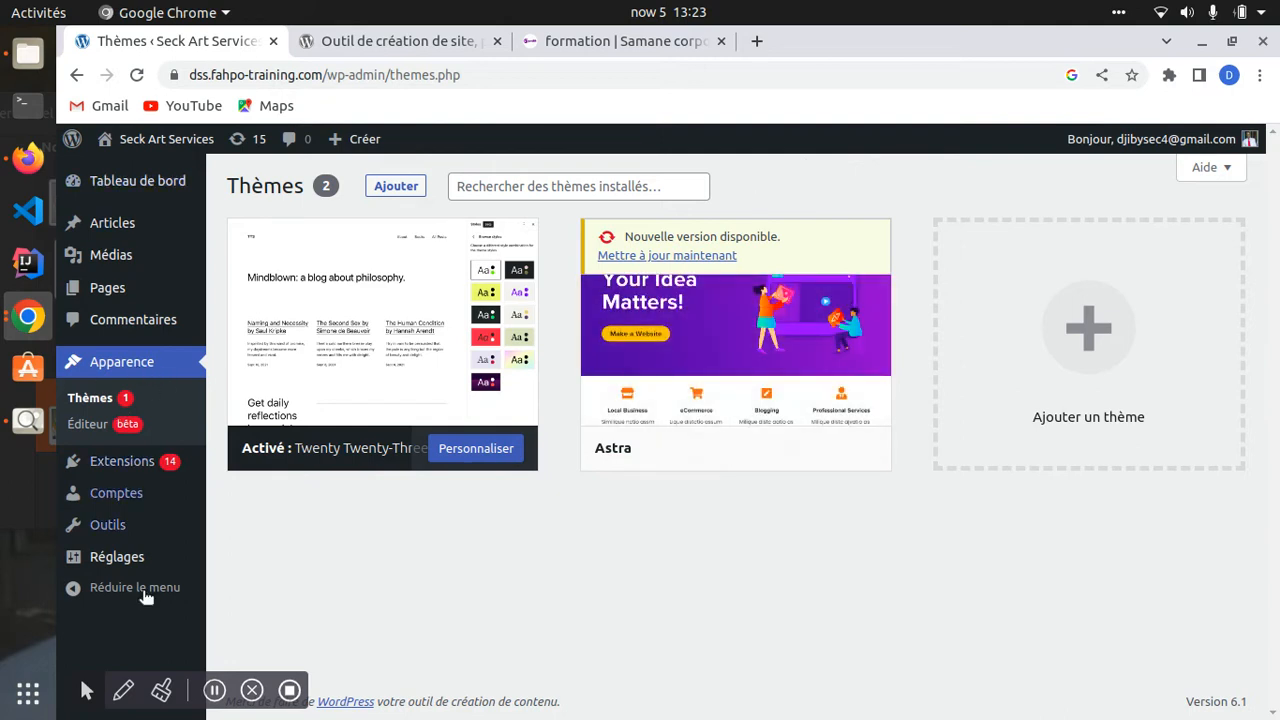
mouse_move(120, 465)
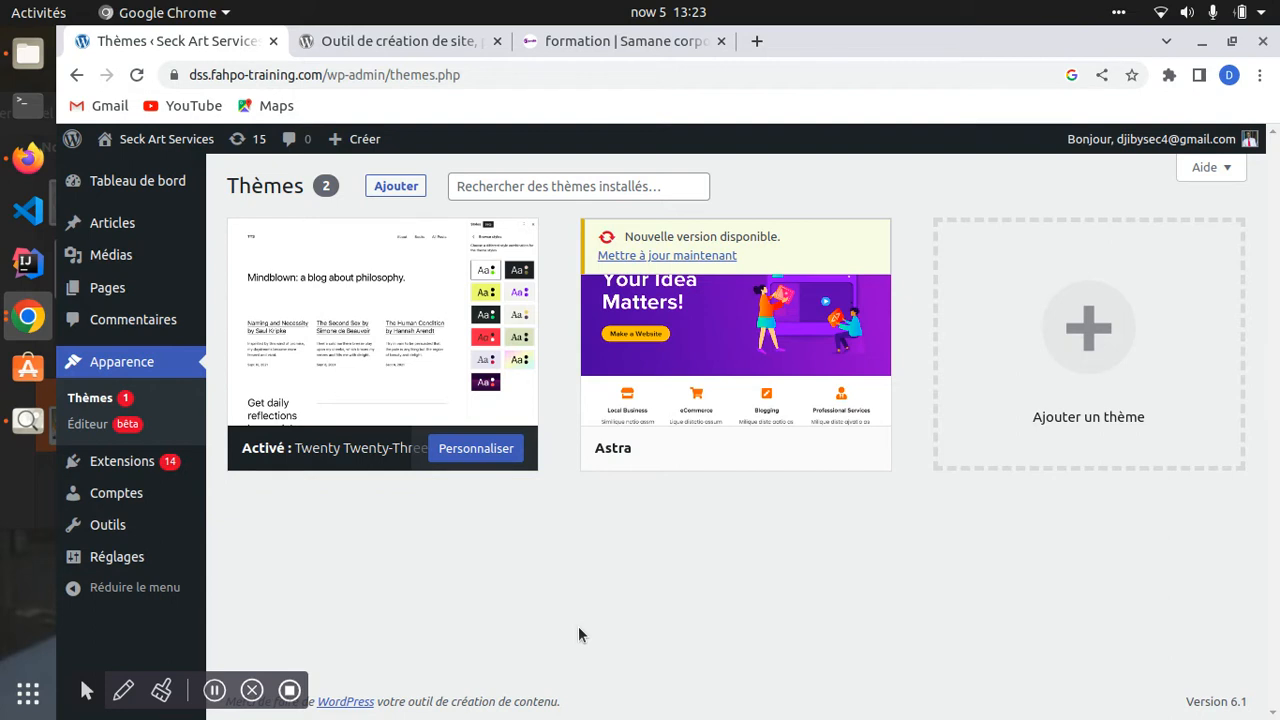
click(157, 139)
scroll(423, 391, down, 5)
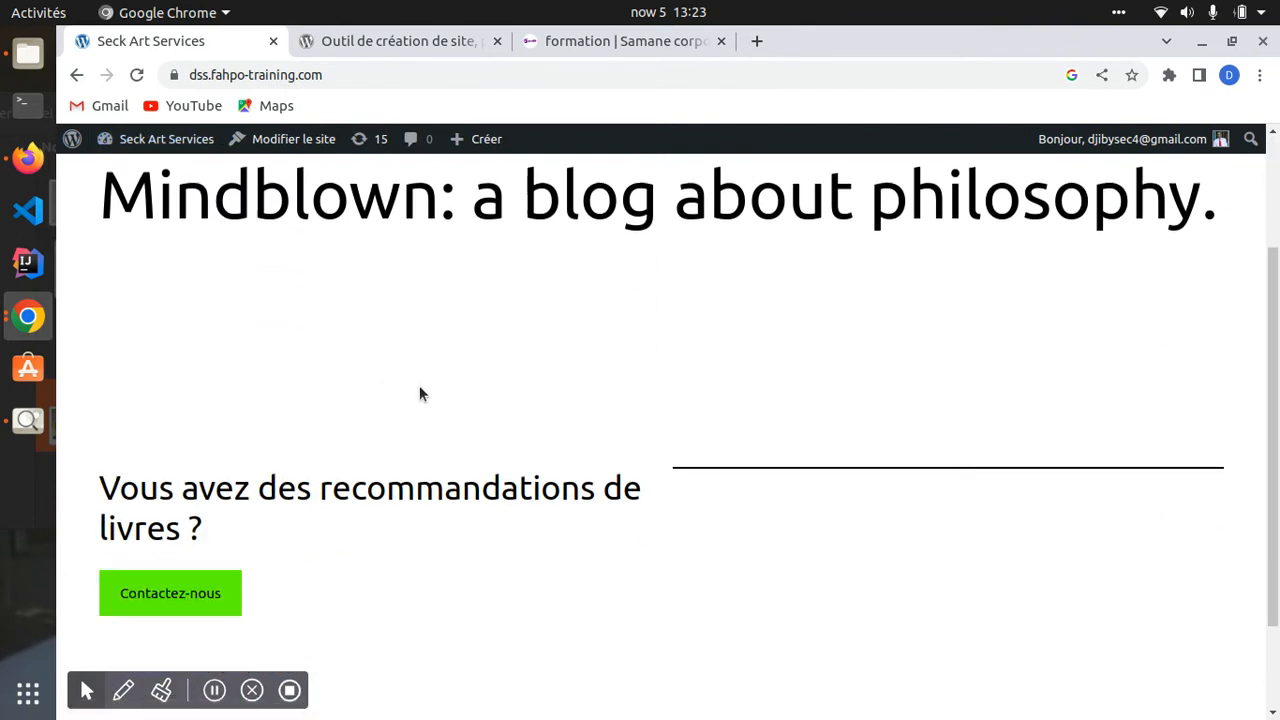
scroll(583, 418, up, 5)
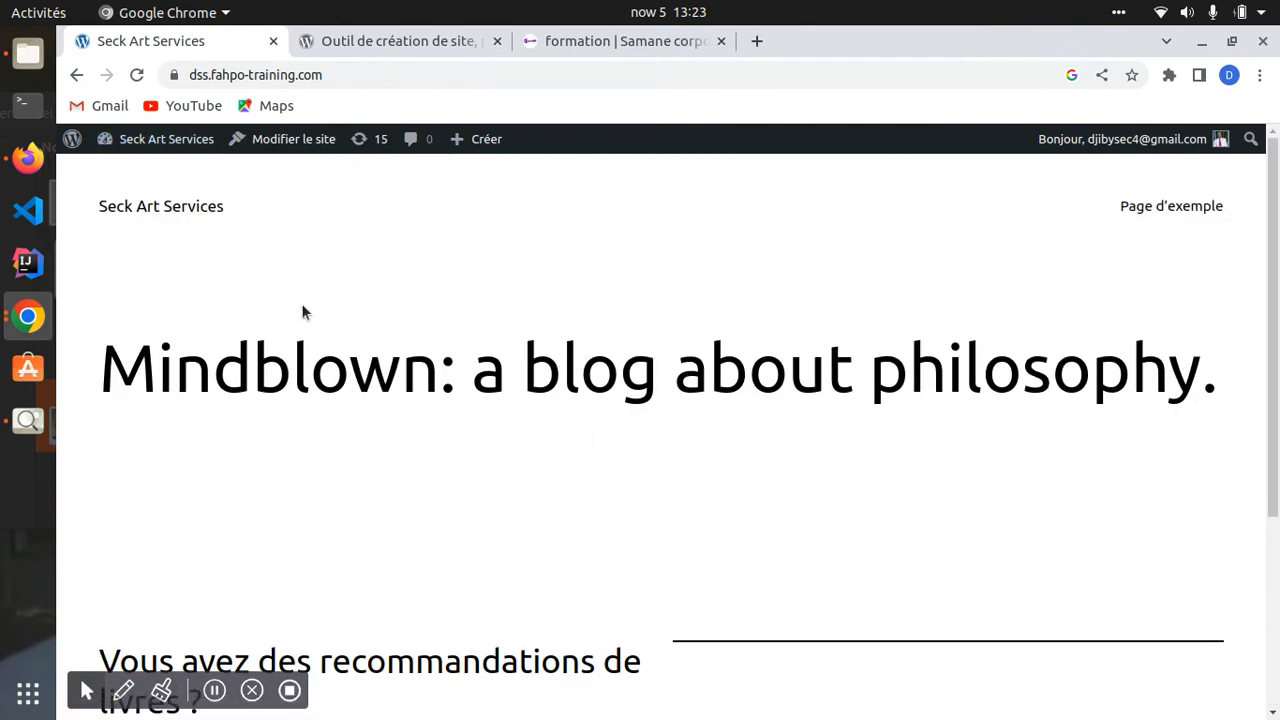
click(149, 140)
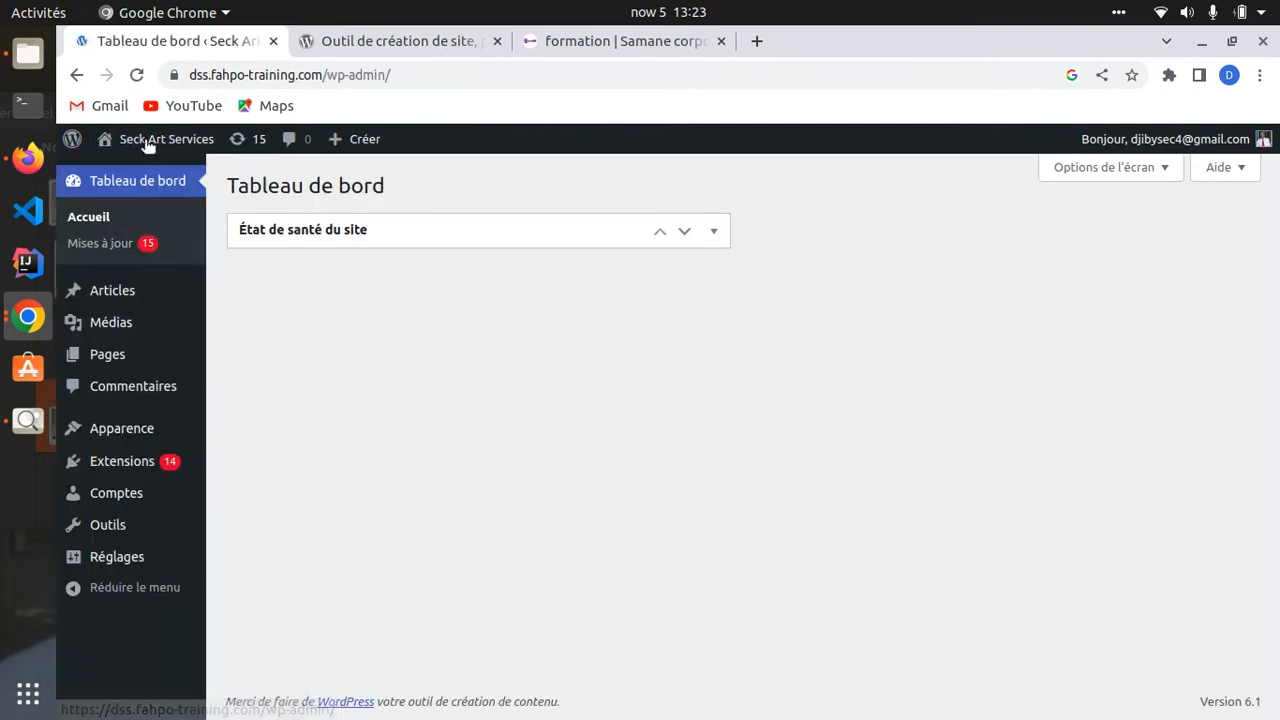
mouse_move(149, 140)
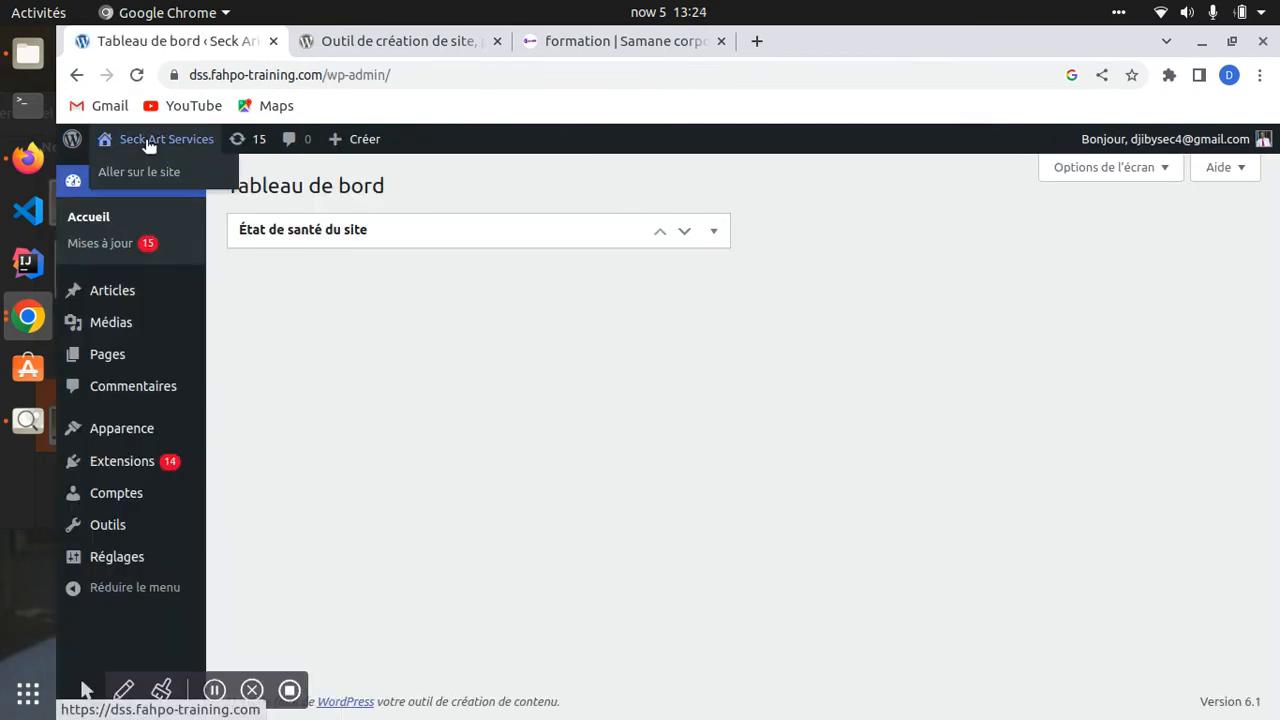
click(127, 430)
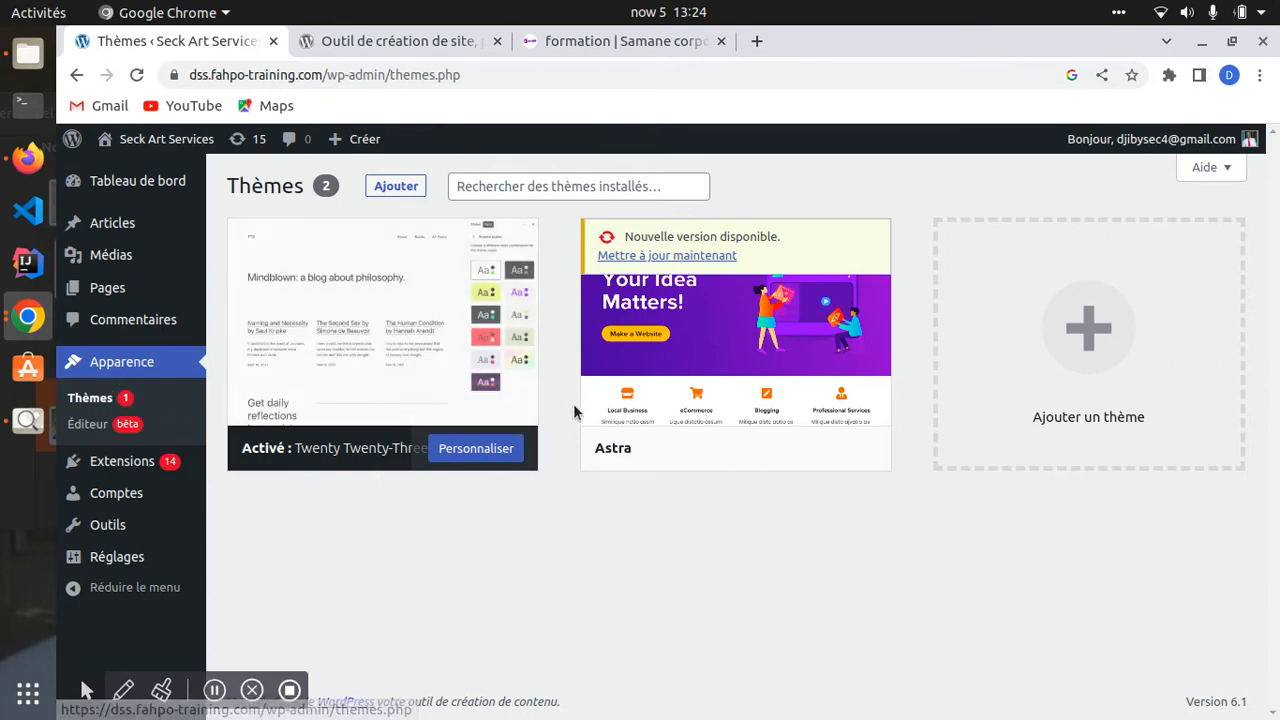
- Activate the Astra theme and view the Seck Art Services front page with it
mouse_move(632, 455)
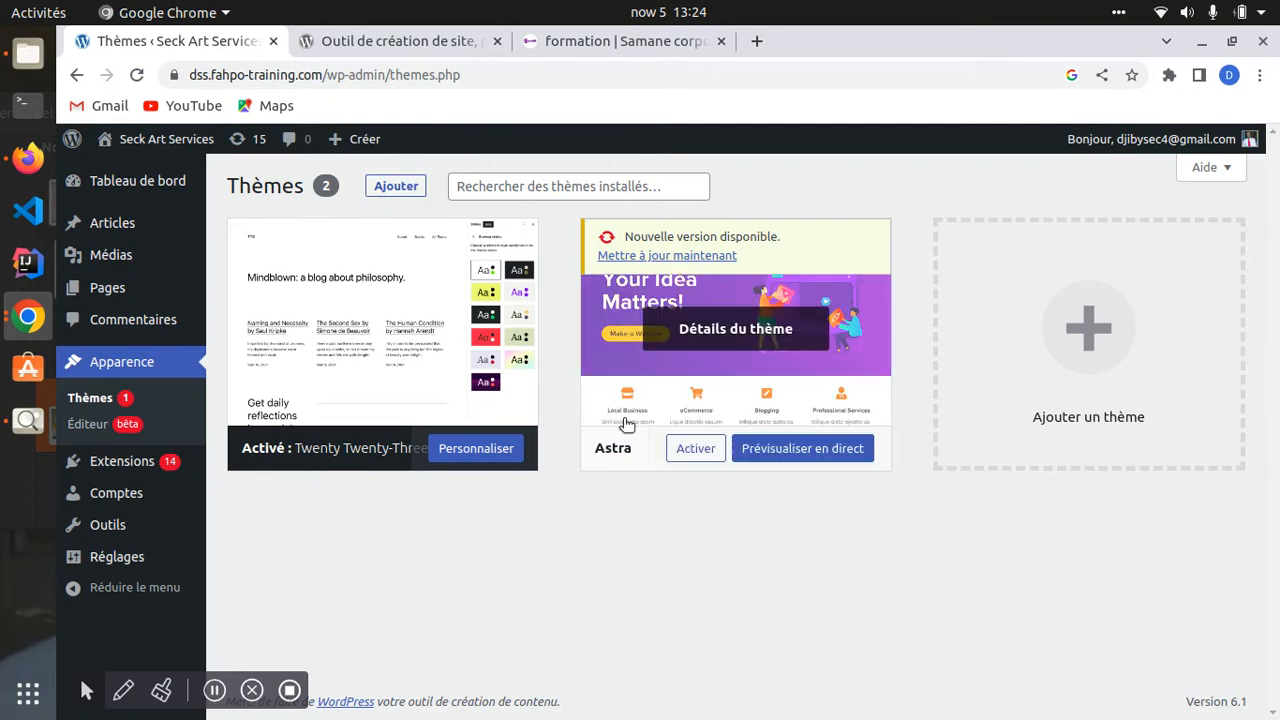
click(695, 448)
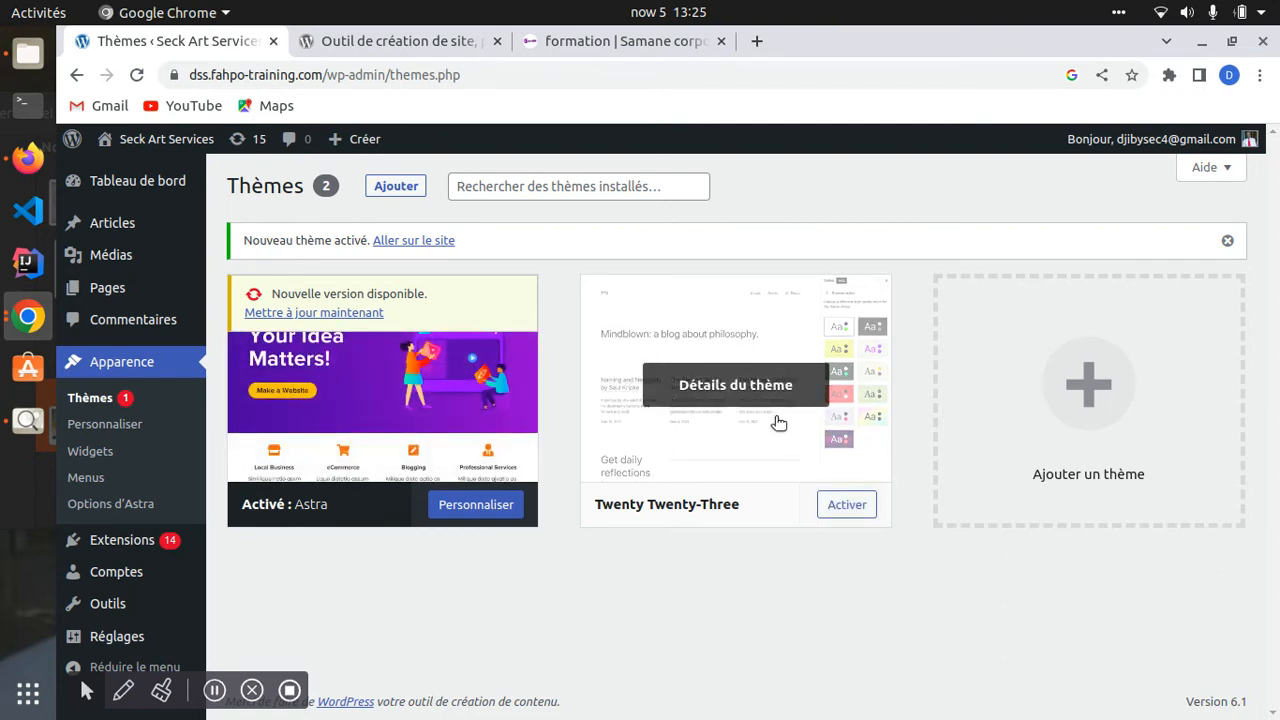
click(155, 147)
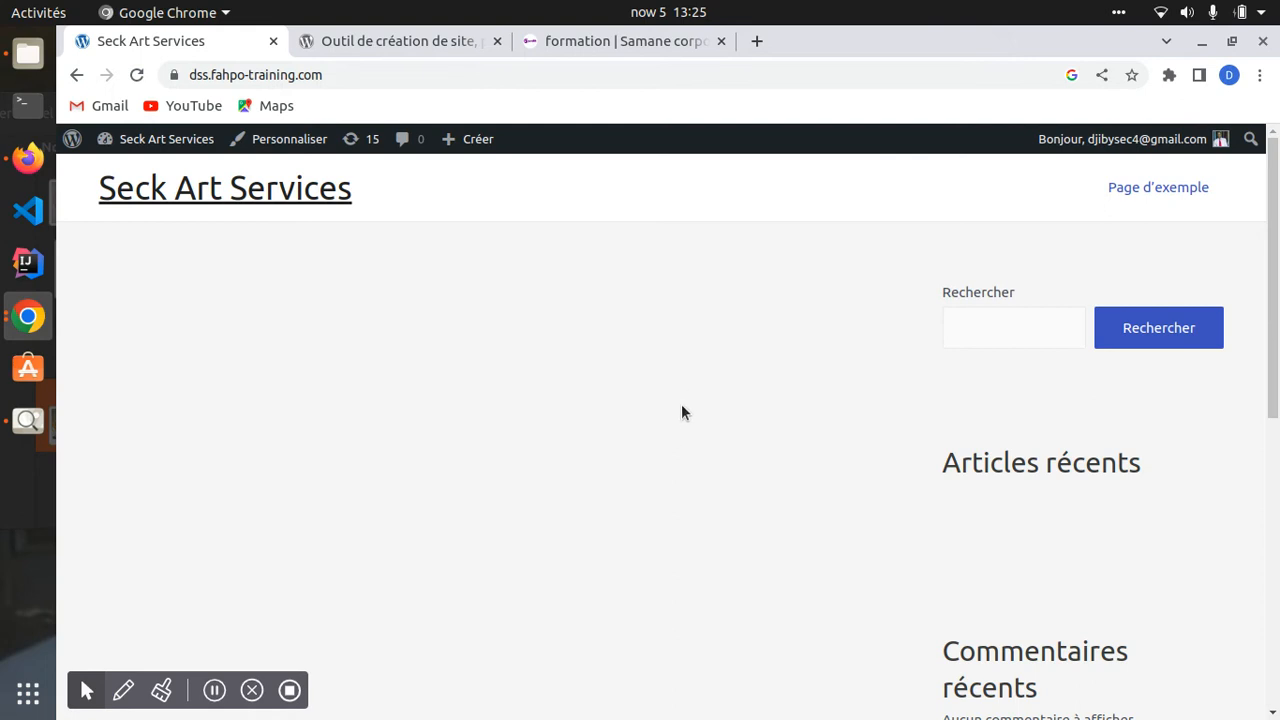
- Reactivate the Twenty Twenty-Three theme from the installed Thèmes page
scroll(655, 380, down, 5)
scroll(651, 411, up, 5)
click(147, 146)
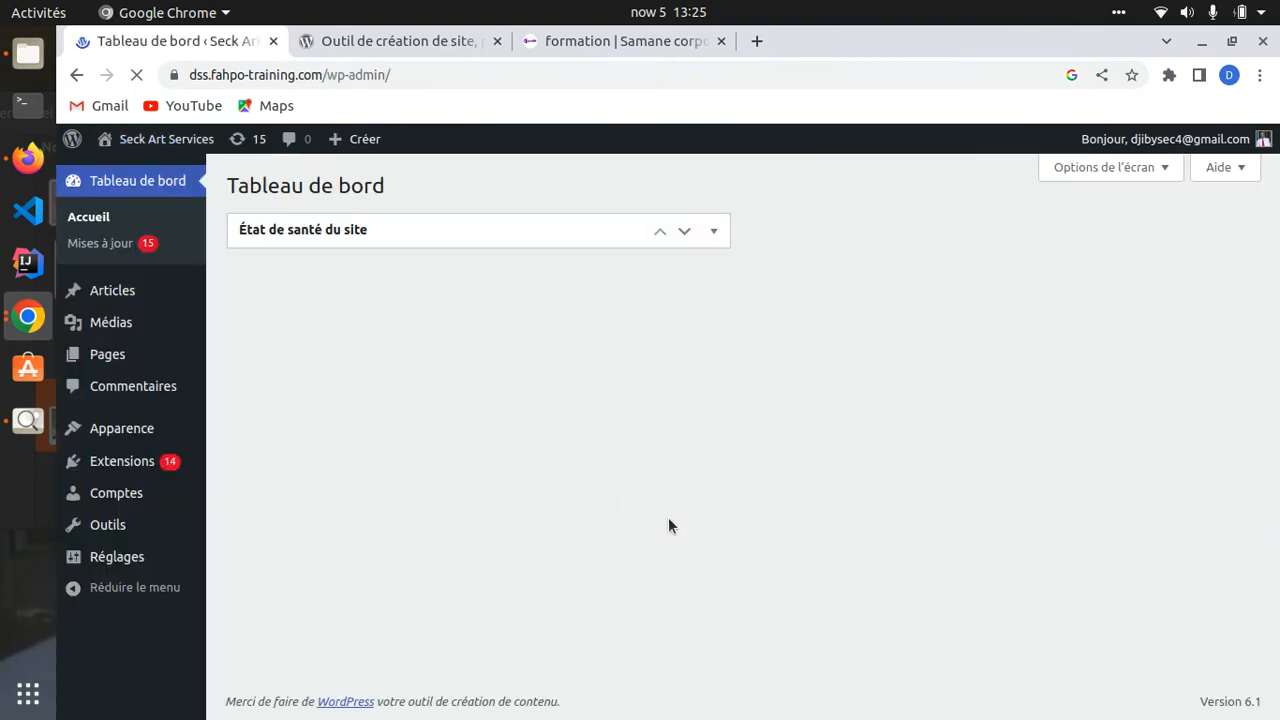
mouse_move(122, 434)
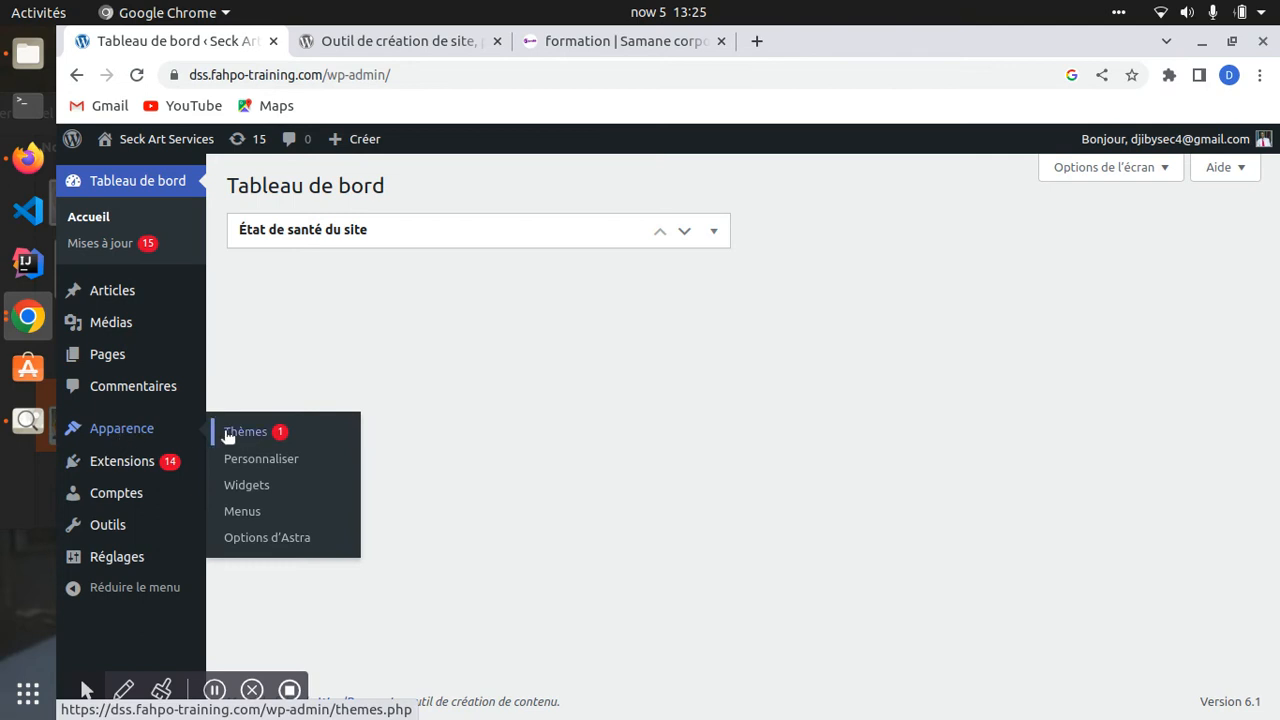
click(238, 431)
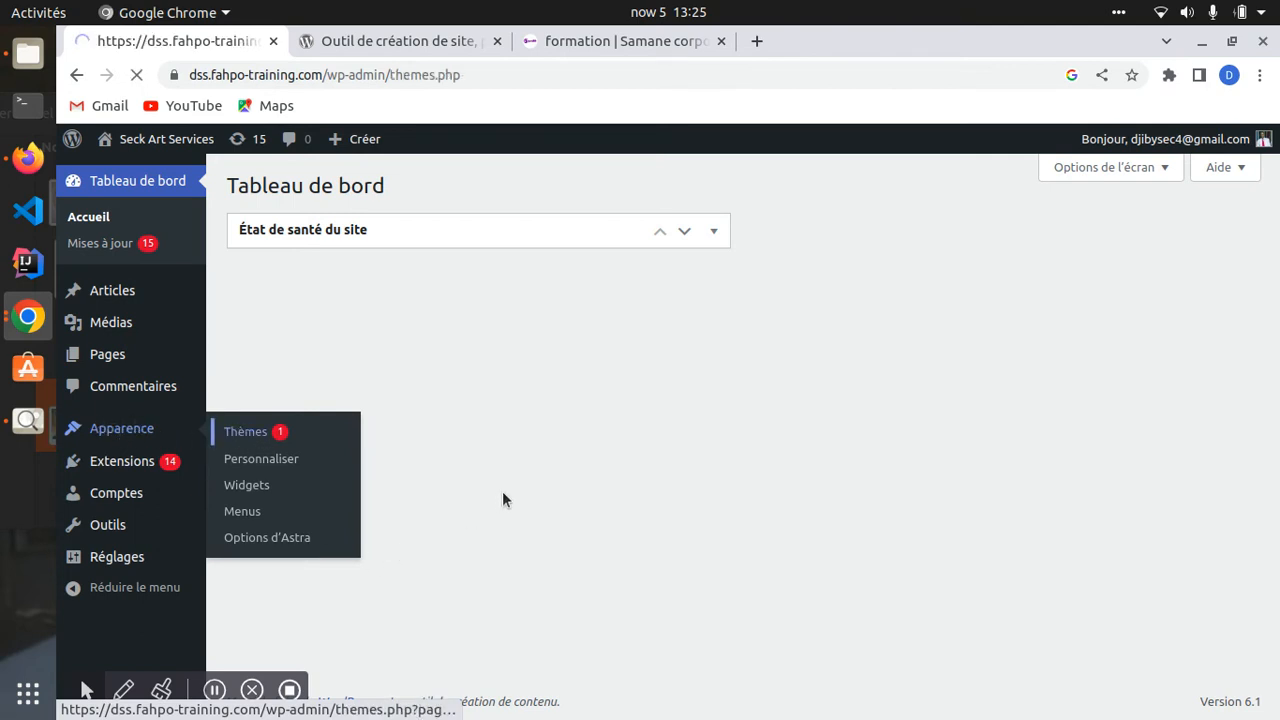
click(846, 450)
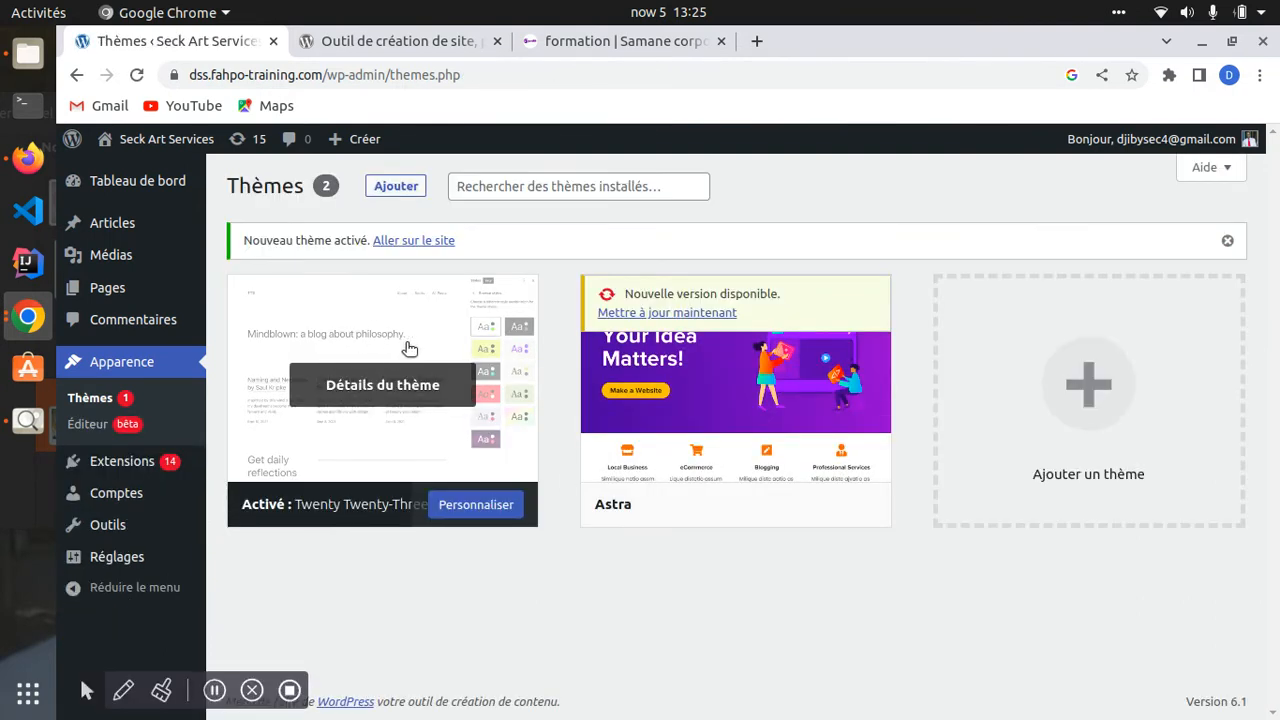
- Check the front page in Twenty Twenty-Three, then switch to the Samane corporation training tab
click(118, 139)
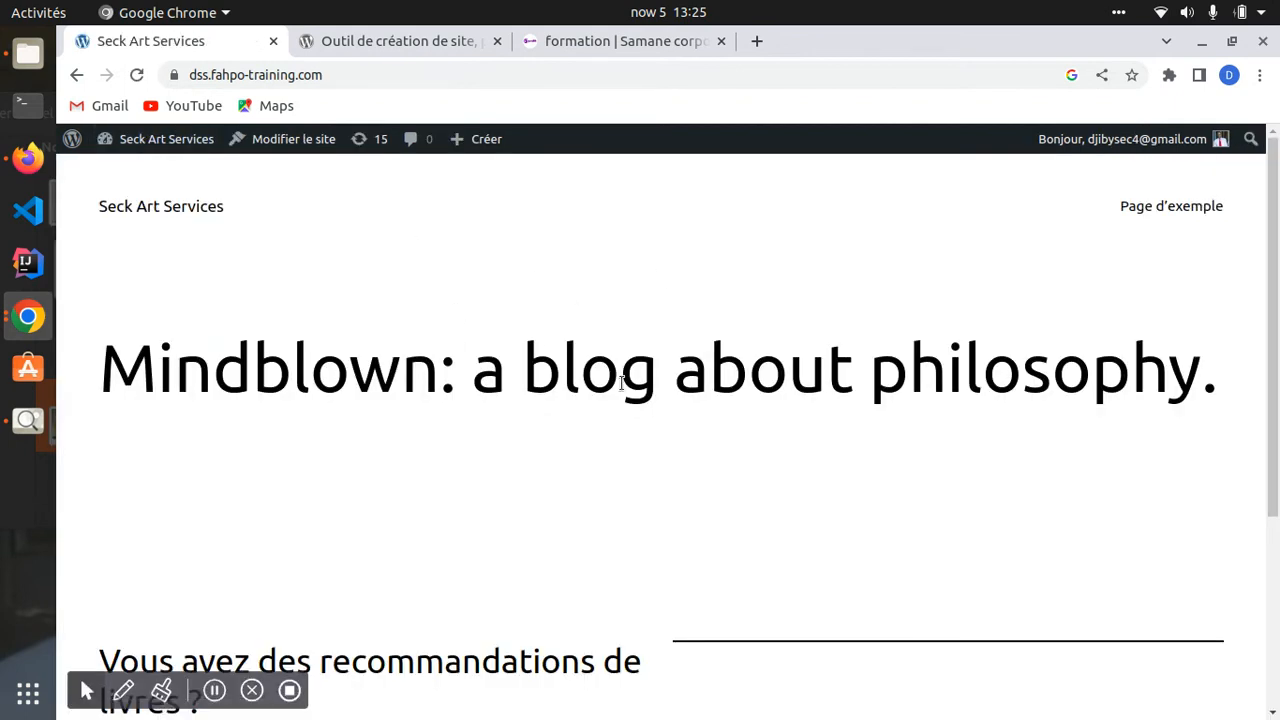
click(150, 141)
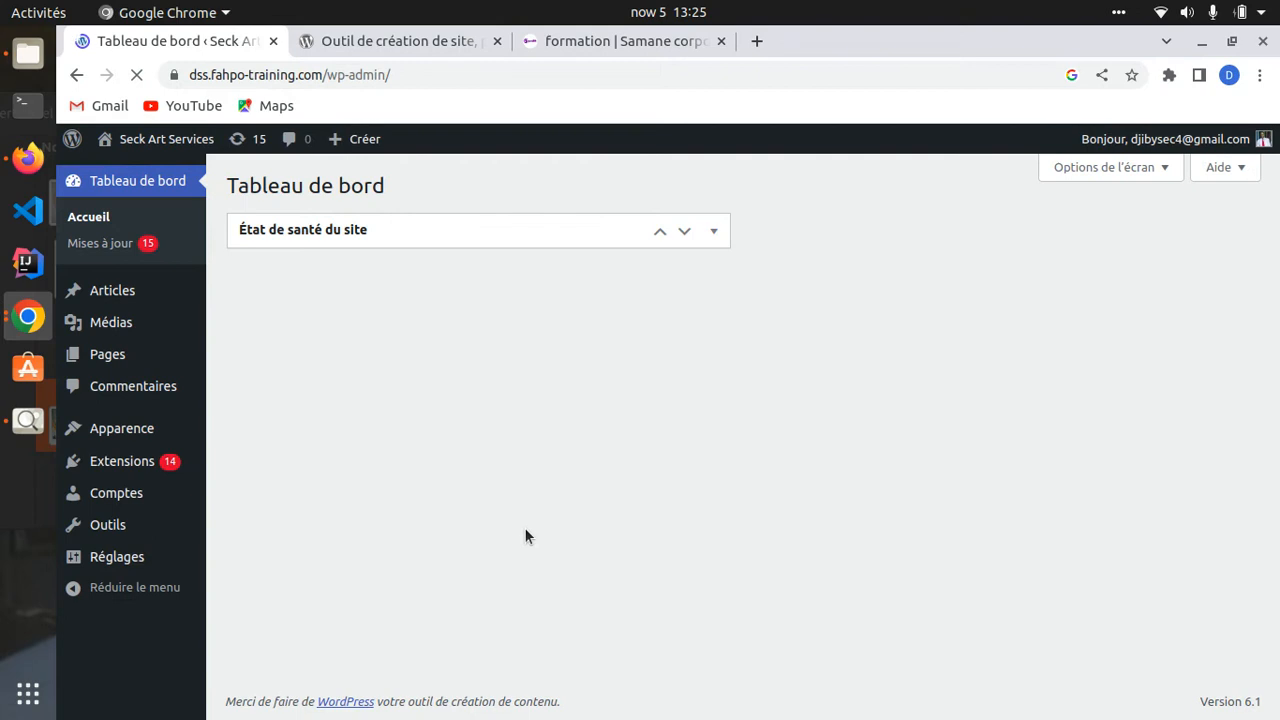
mouse_move(110, 430)
click(252, 431)
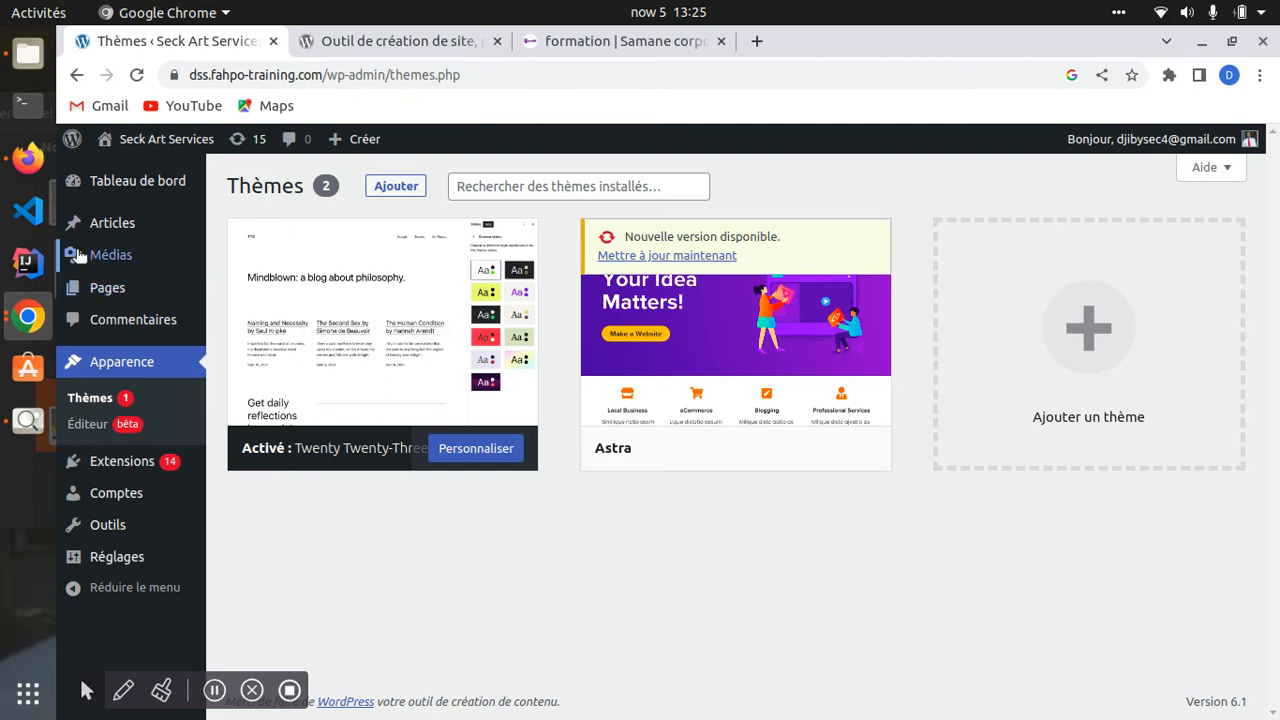
mouse_move(166, 141)
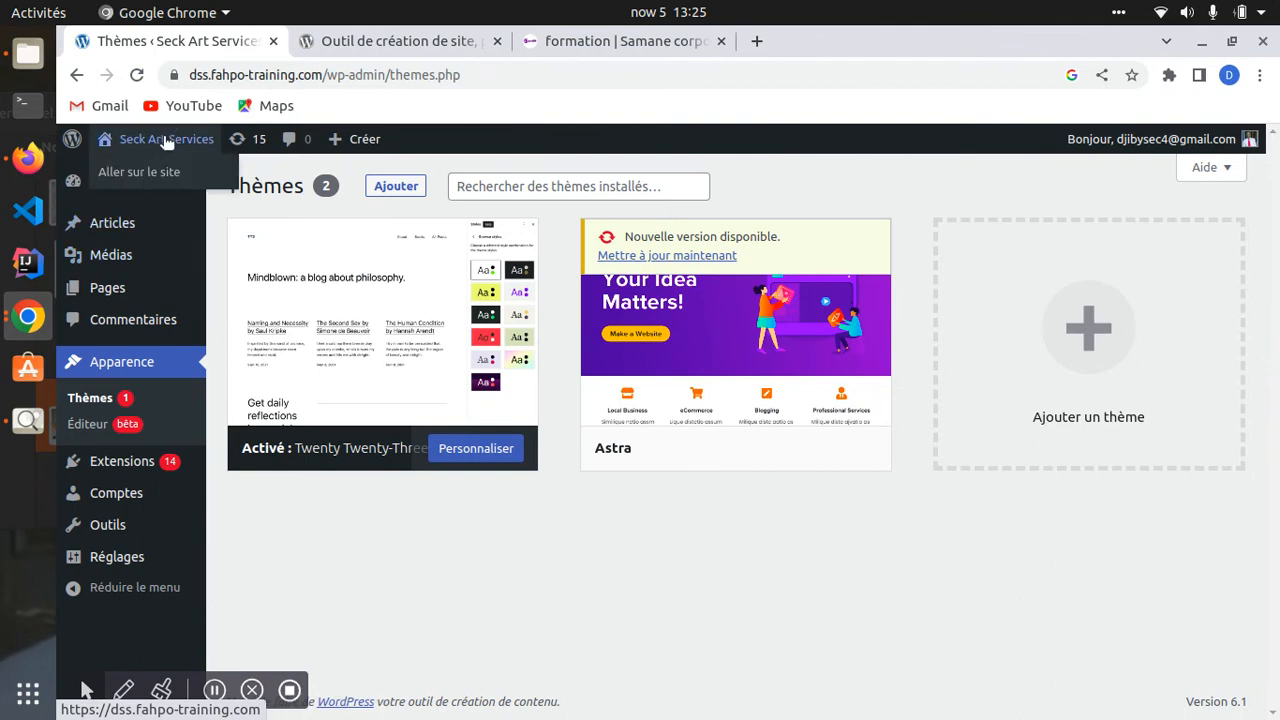
click(166, 141)
scroll(570, 310, down, 5)
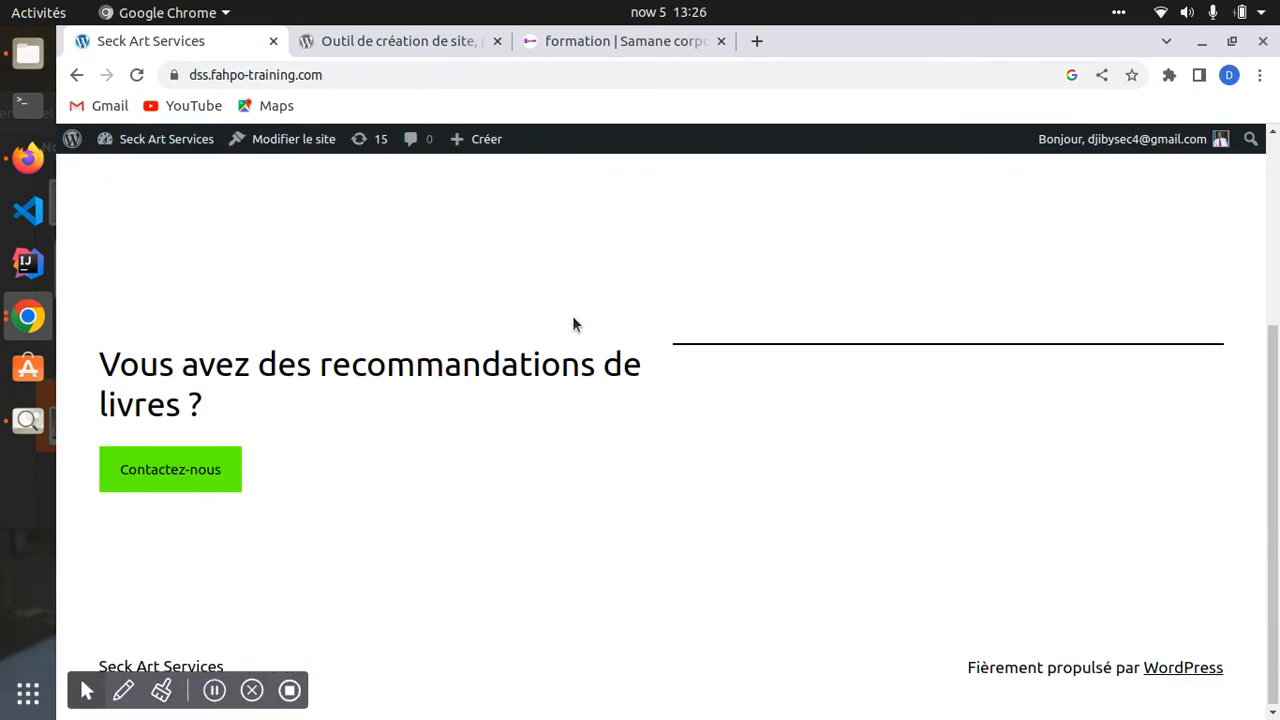
scroll(574, 330, up, 5)
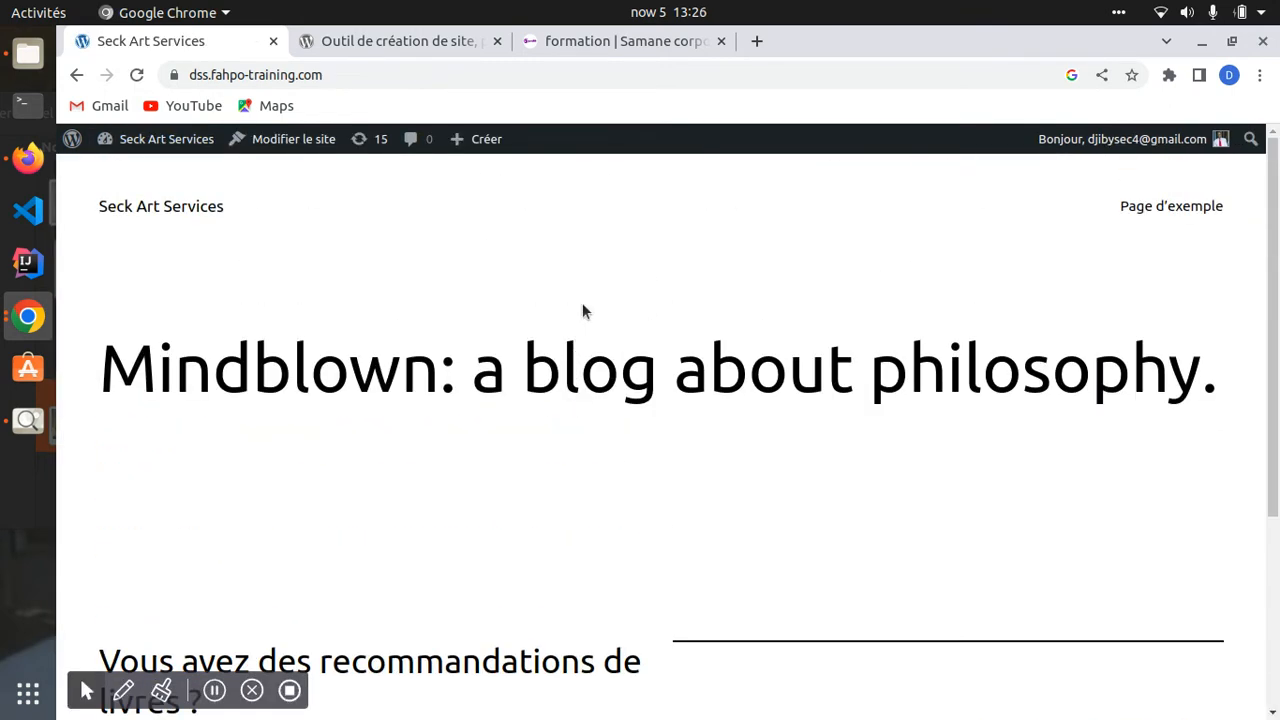
click(442, 41)
- Open the Samane corporation homepage and scroll down to its contact form and back
click(591, 41)
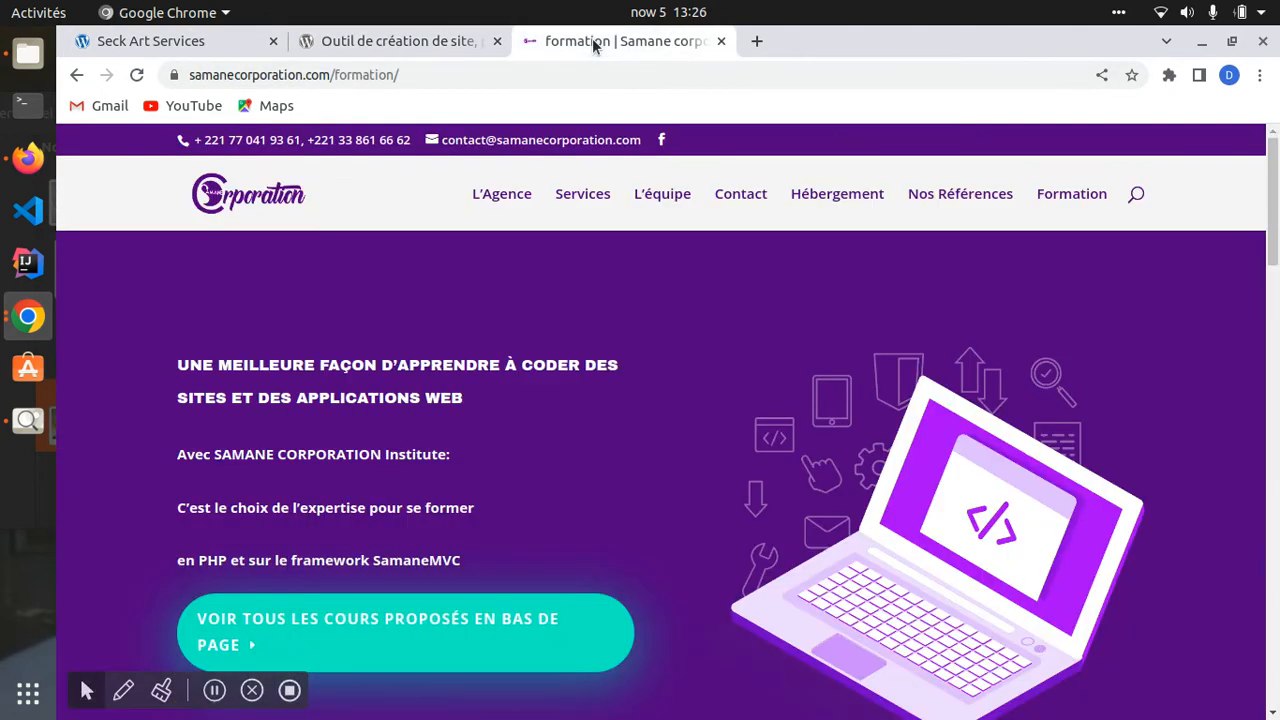
click(259, 190)
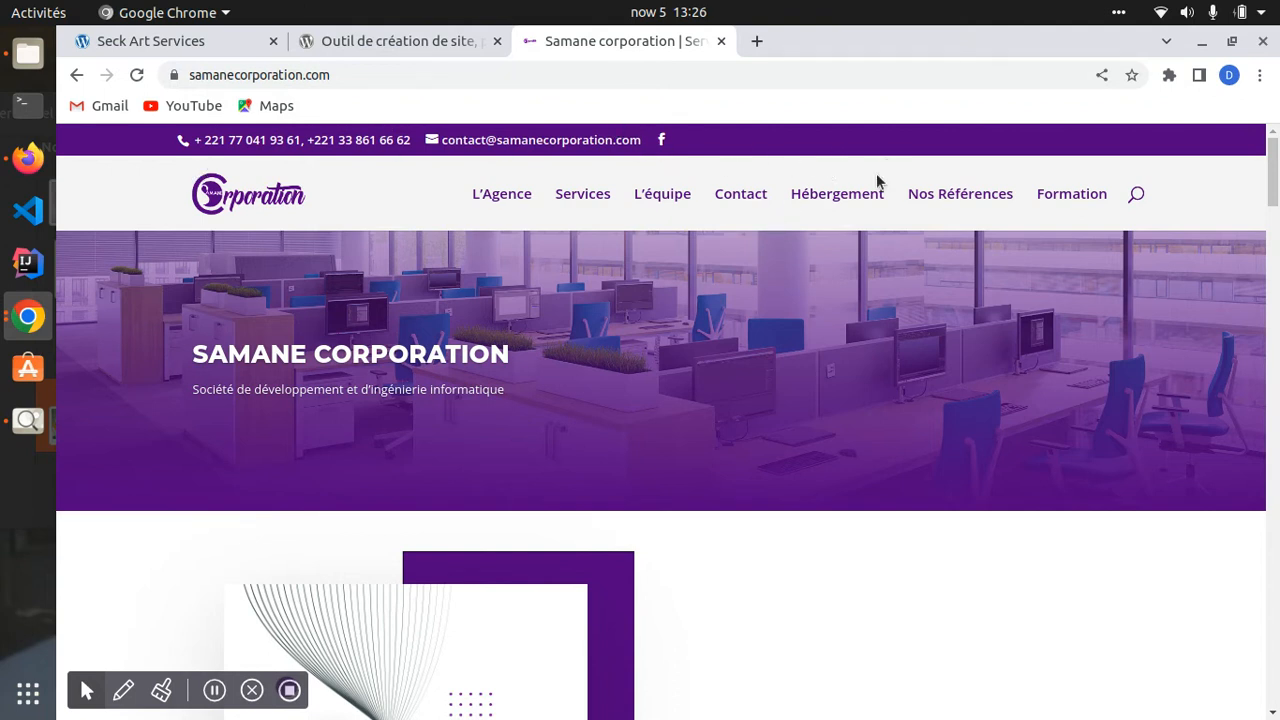
scroll(837, 503, down, 15)
scroll(762, 616, down, 10)
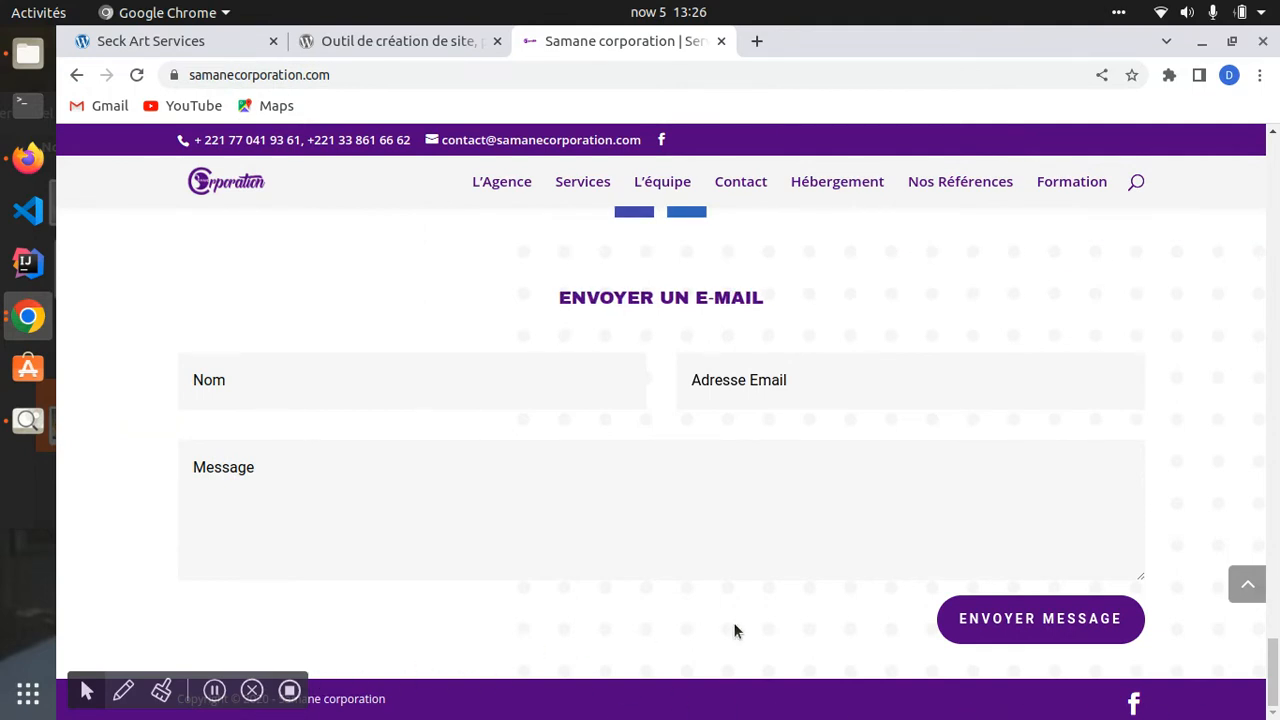
scroll(789, 277, up, 5)
scroll(815, 258, up, 15)
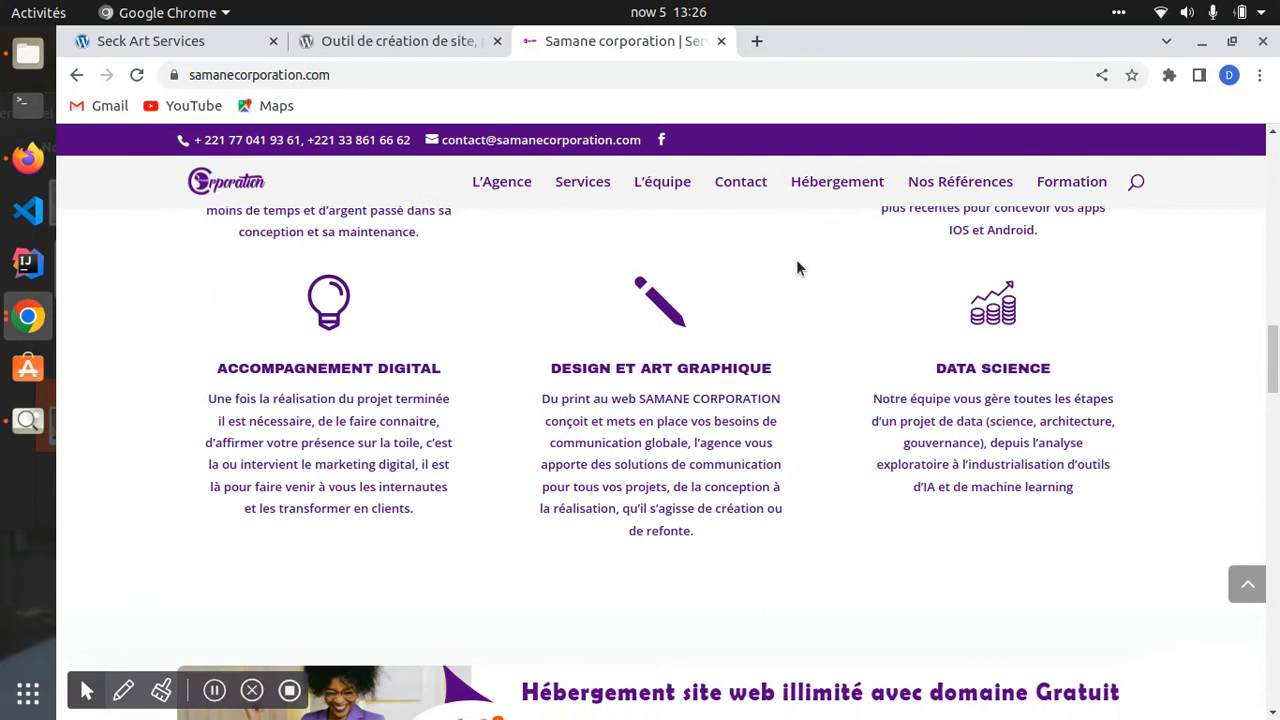
scroll(791, 258, up, 10)
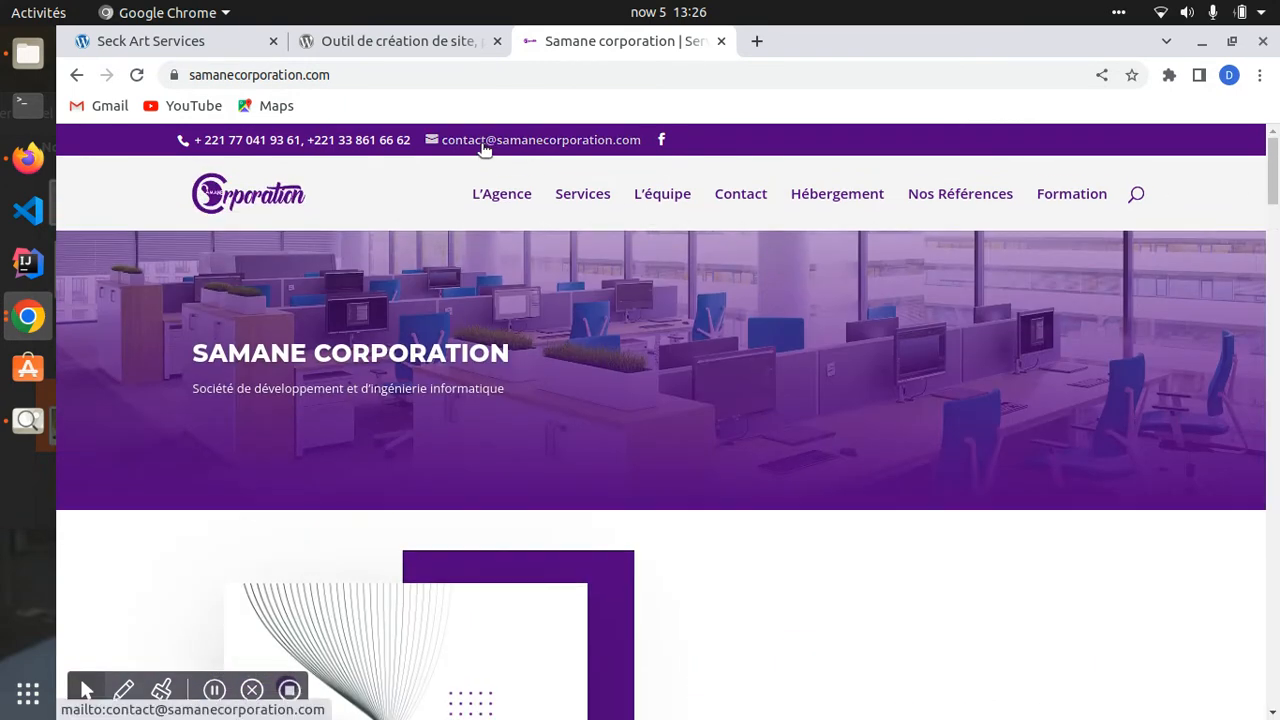
- Search for 'nike' in a new tab and open Nike's French site
click(757, 41)
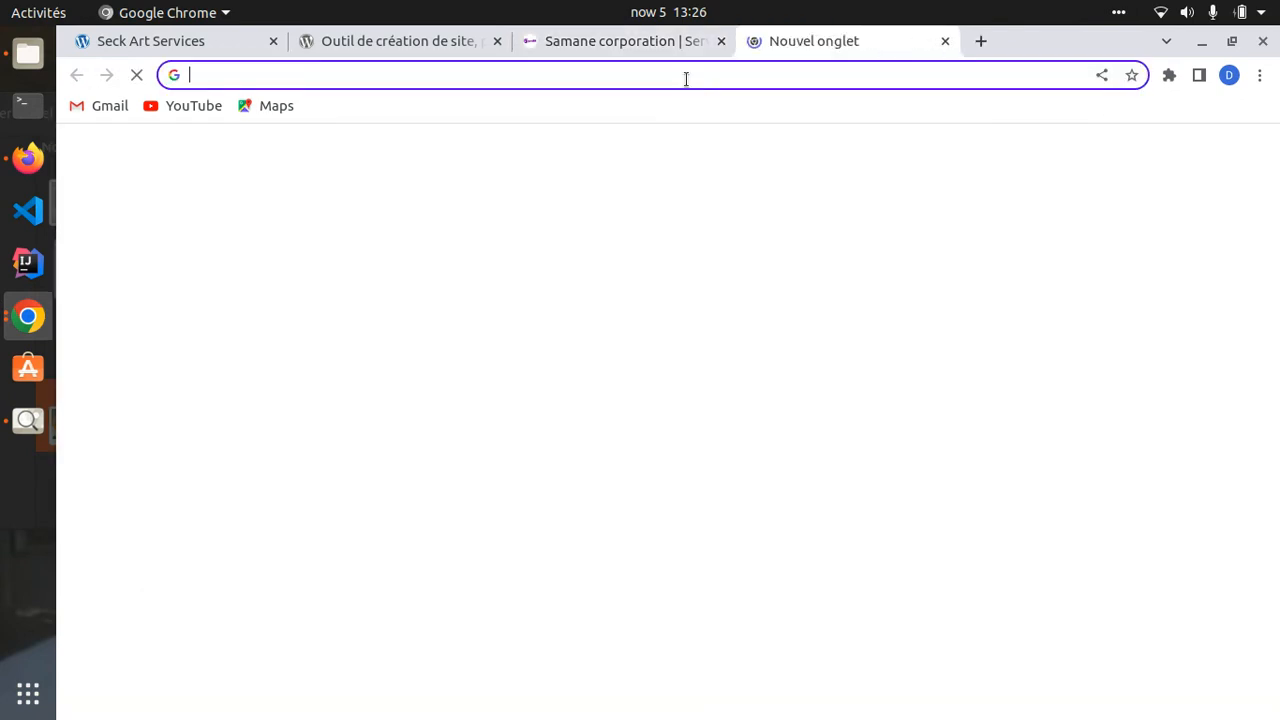
click(685, 77)
text(nike)
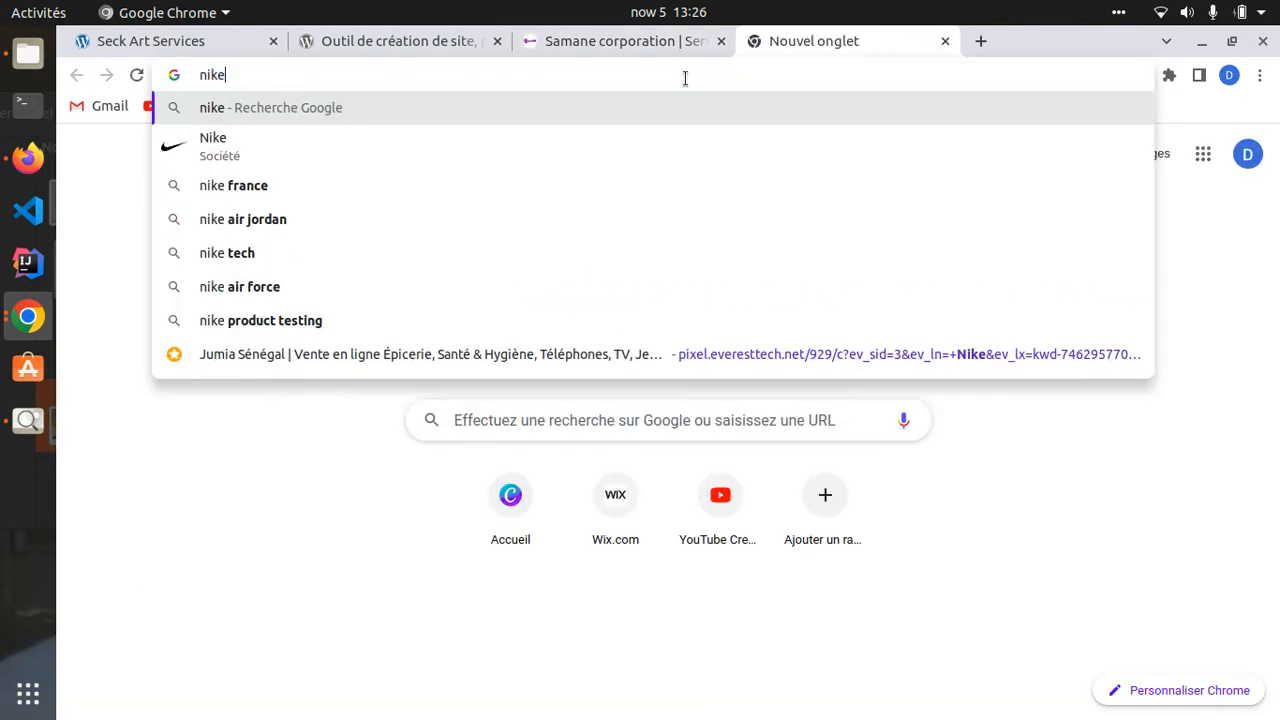
key(Return)
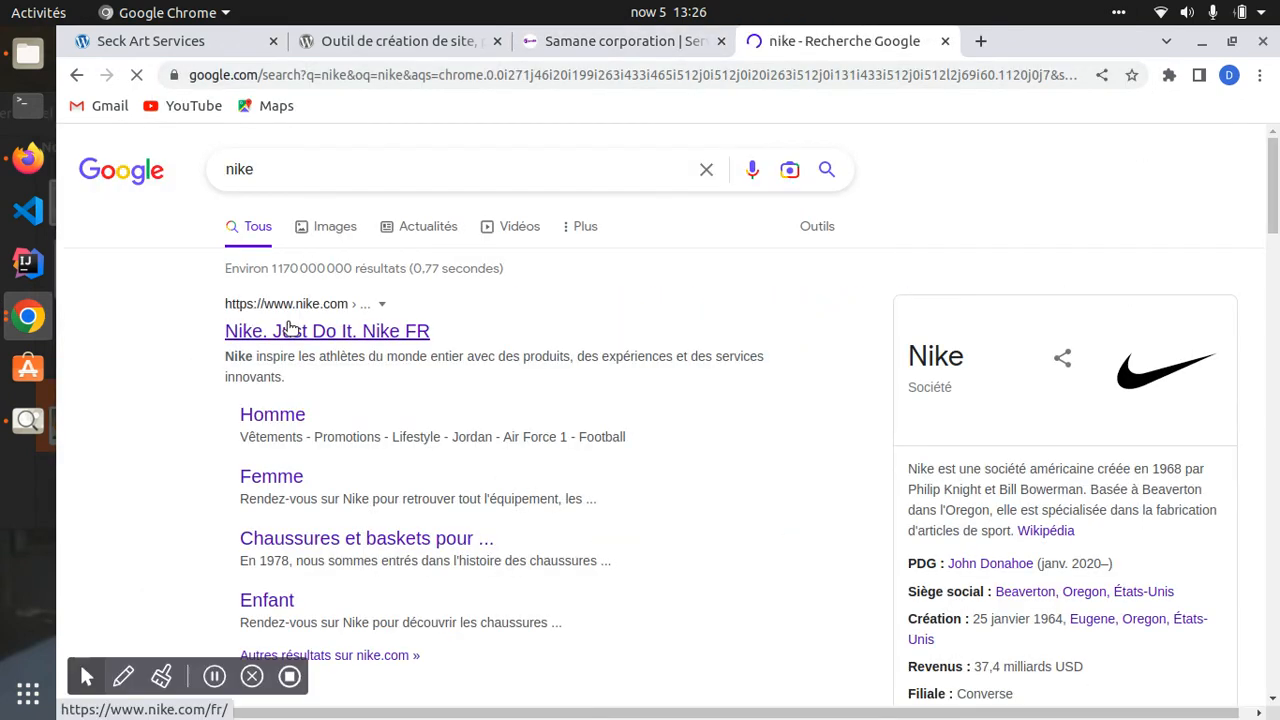
click(283, 330)
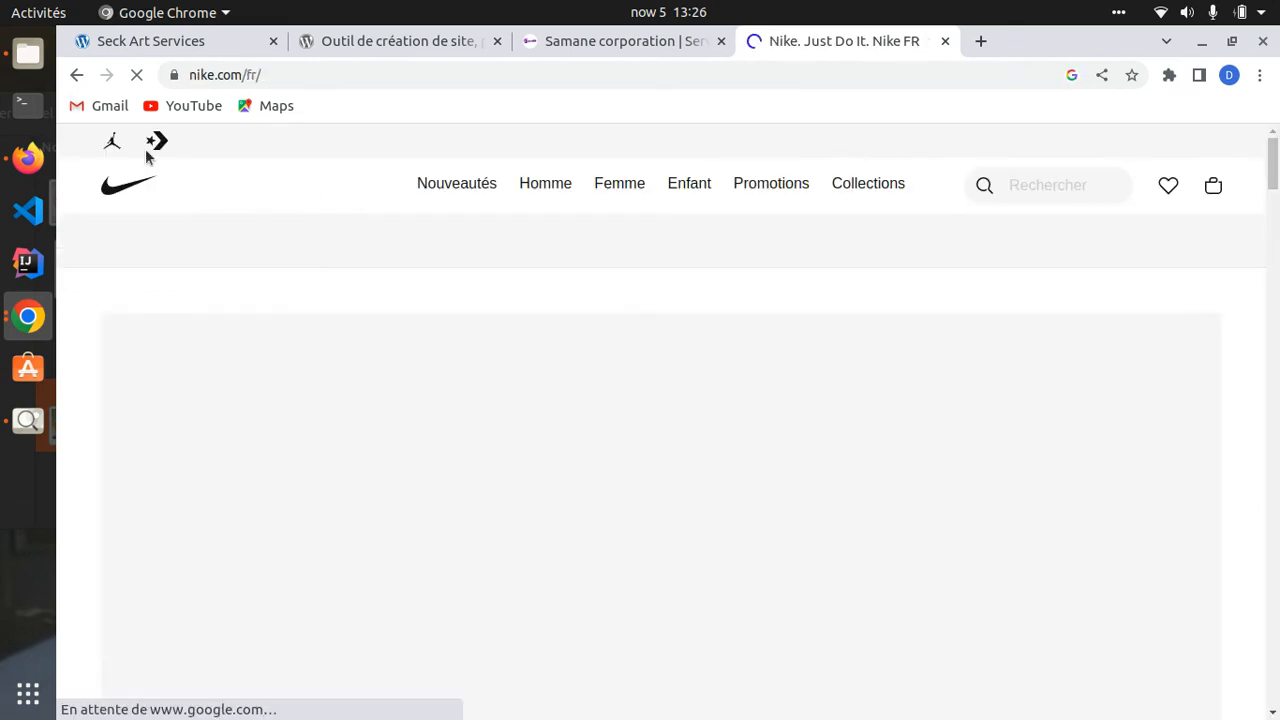
- Dismiss Nike's cookie settings and location popup, then scroll through the page
scroll(1146, 357, down, 8)
scroll(641, 226, up, 8)
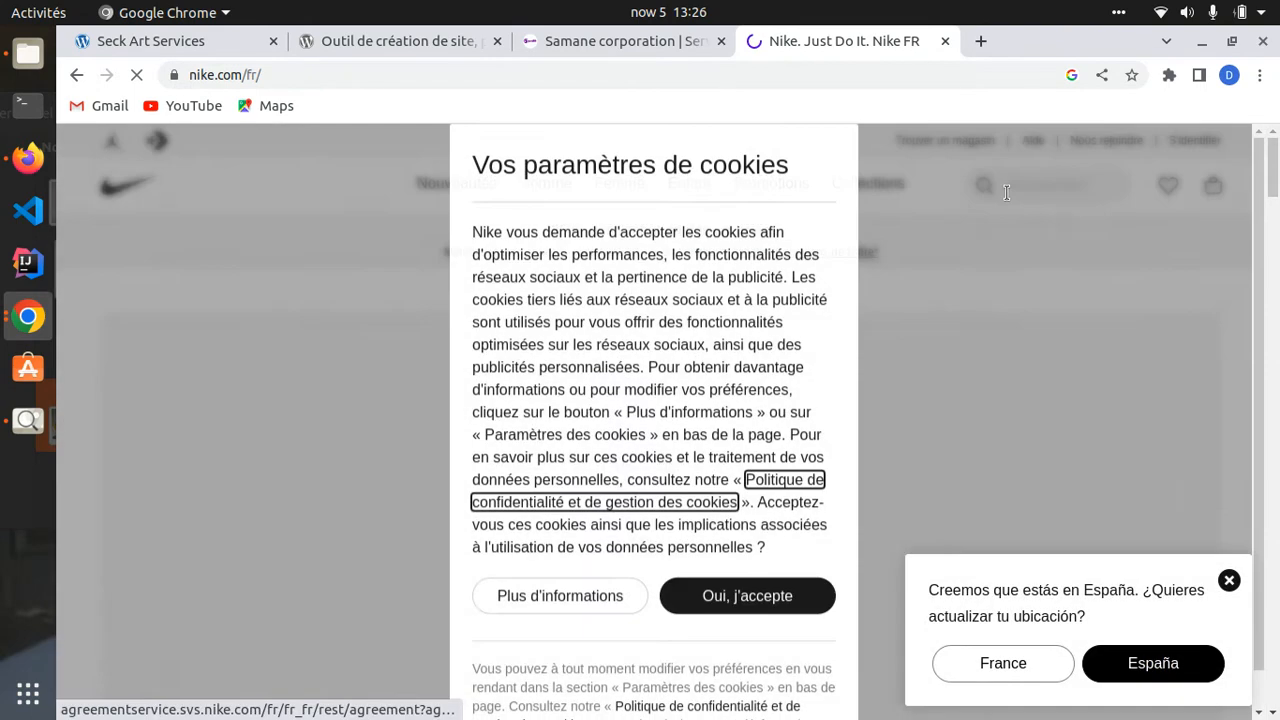
click(518, 597)
scroll(700, 620, down, 3)
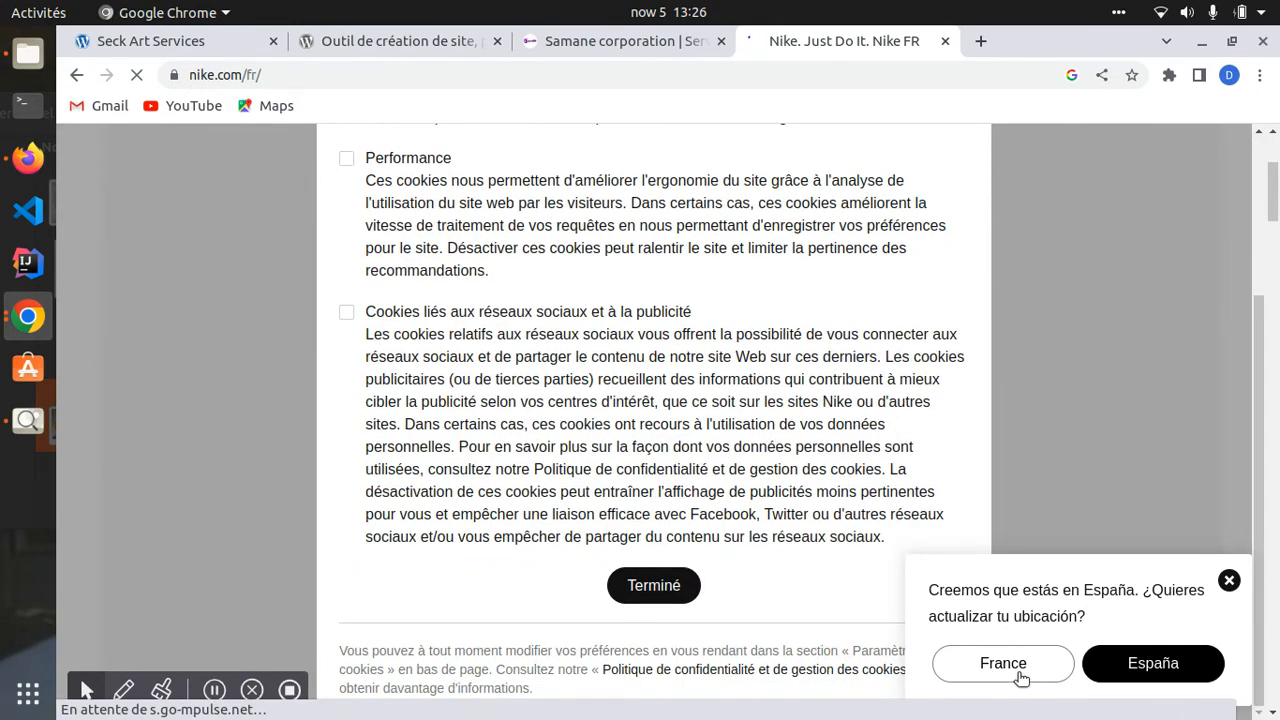
click(1229, 581)
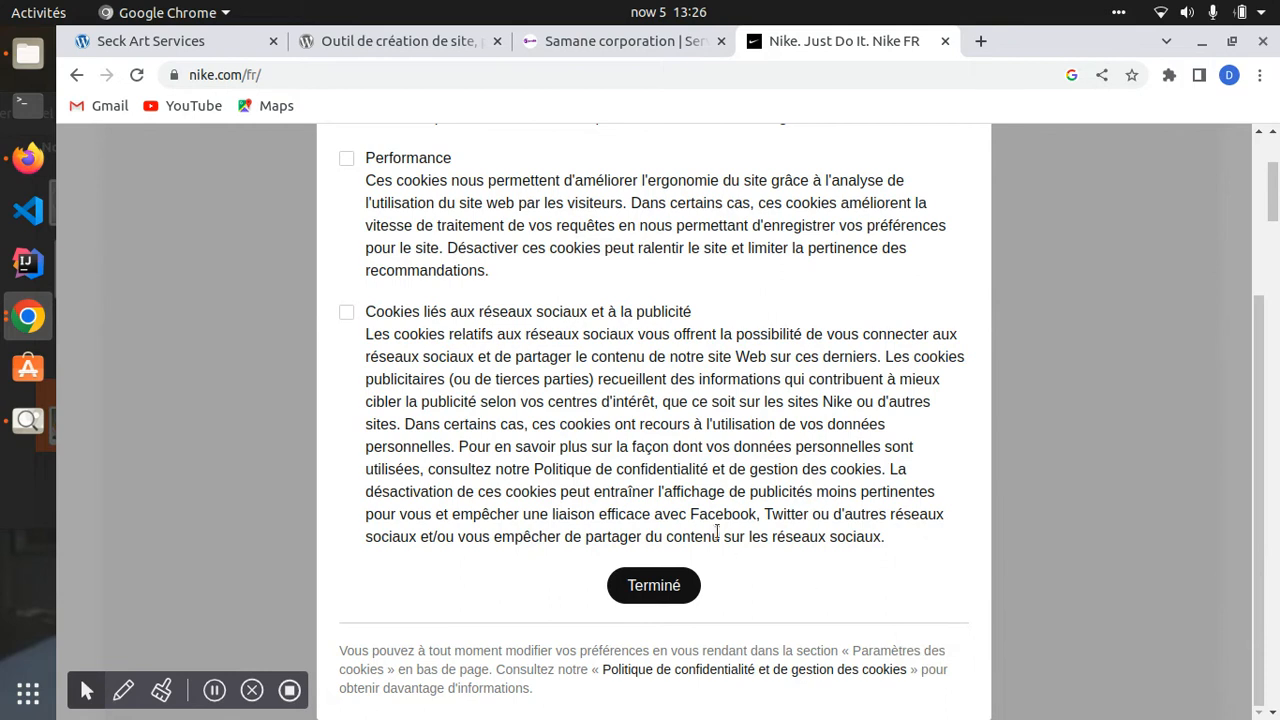
click(650, 585)
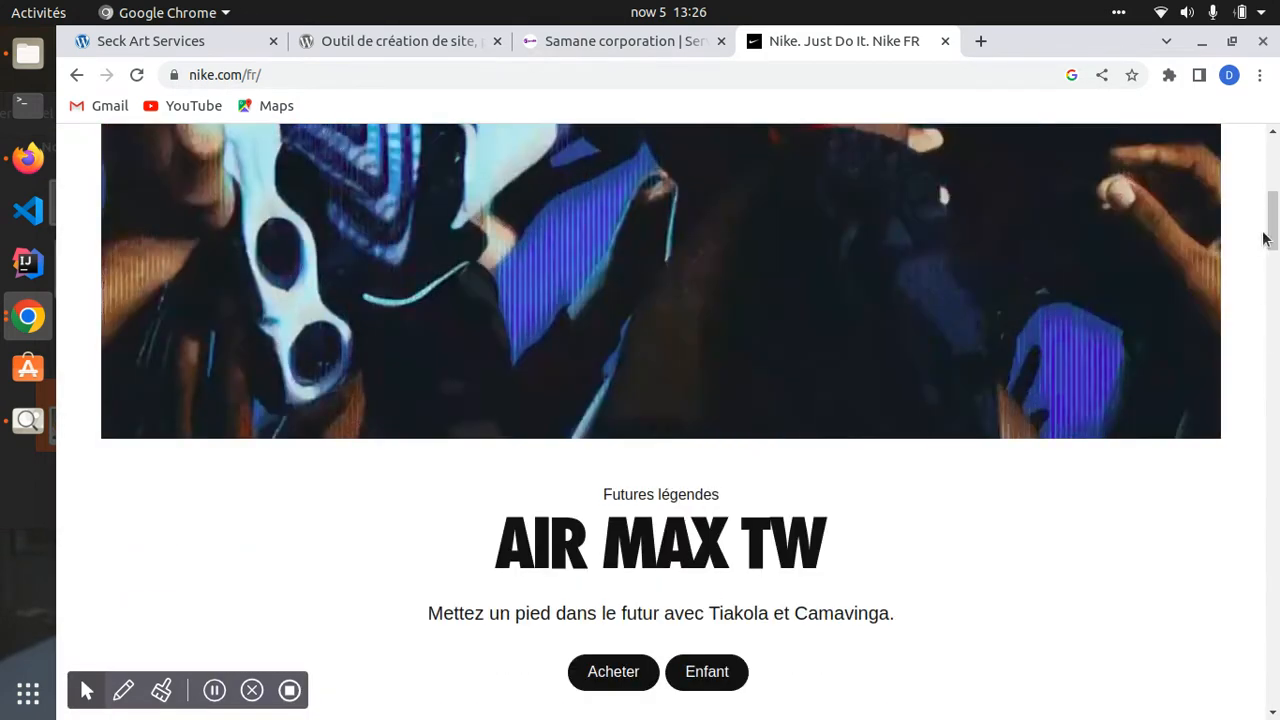
drag(1265, 238, 1268, 702)
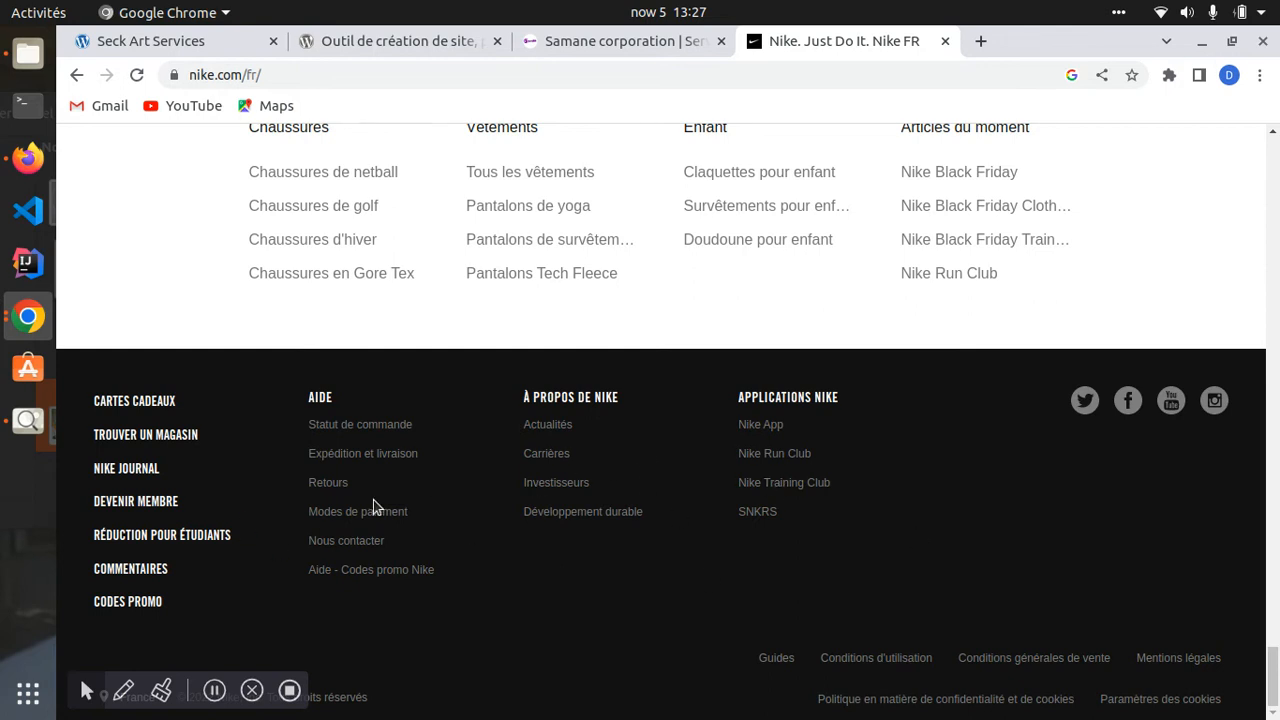
- Glance at the Samane corporation site and Nike again, then return to Seck Art Services
click(611, 42)
scroll(594, 473, down, 5)
drag(1275, 246, 1274, 704)
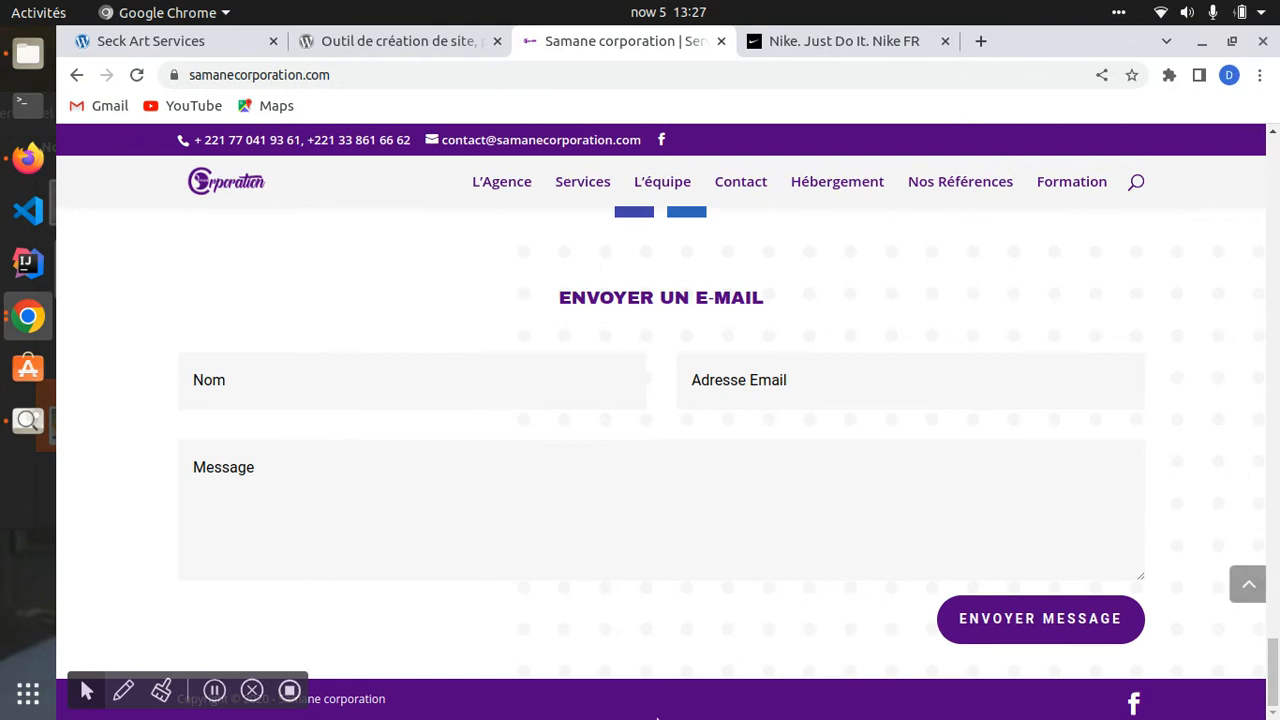
click(842, 45)
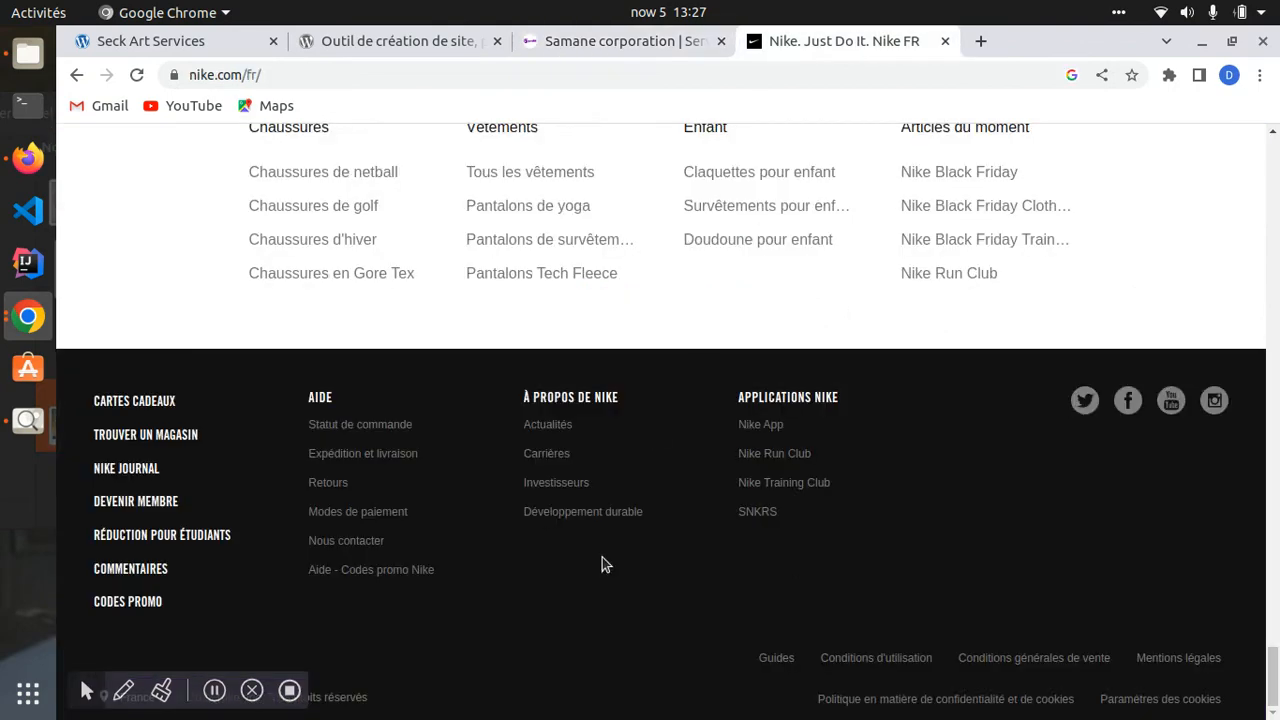
scroll(602, 565, up, 15)
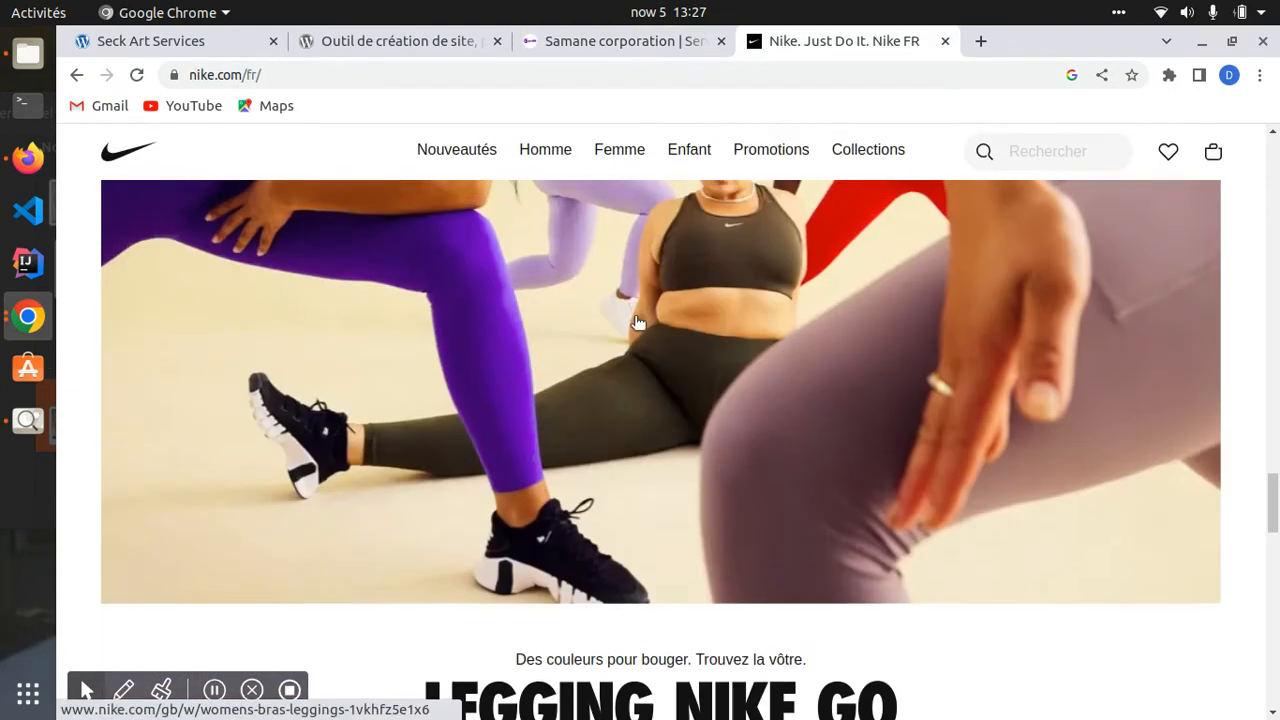
scroll(636, 322, up, 5)
click(190, 40)
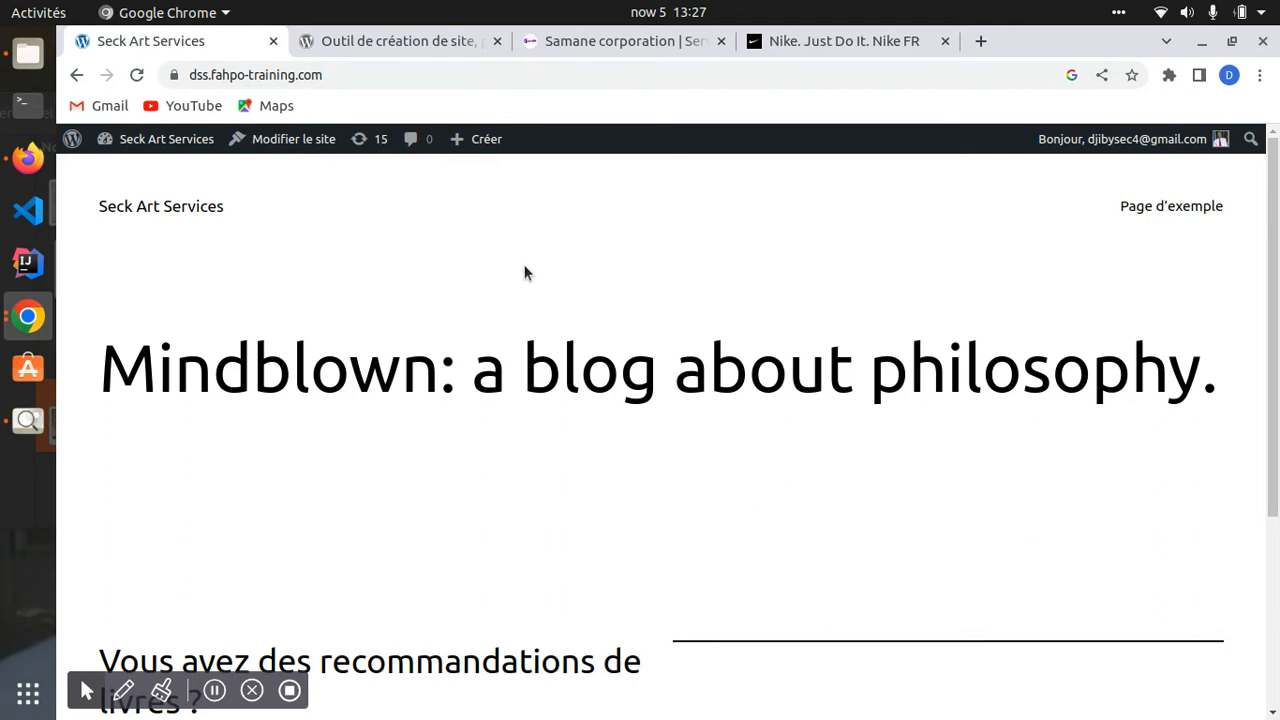
- Open the installed themes list from the Seck Art Services dashboard
click(147, 145)
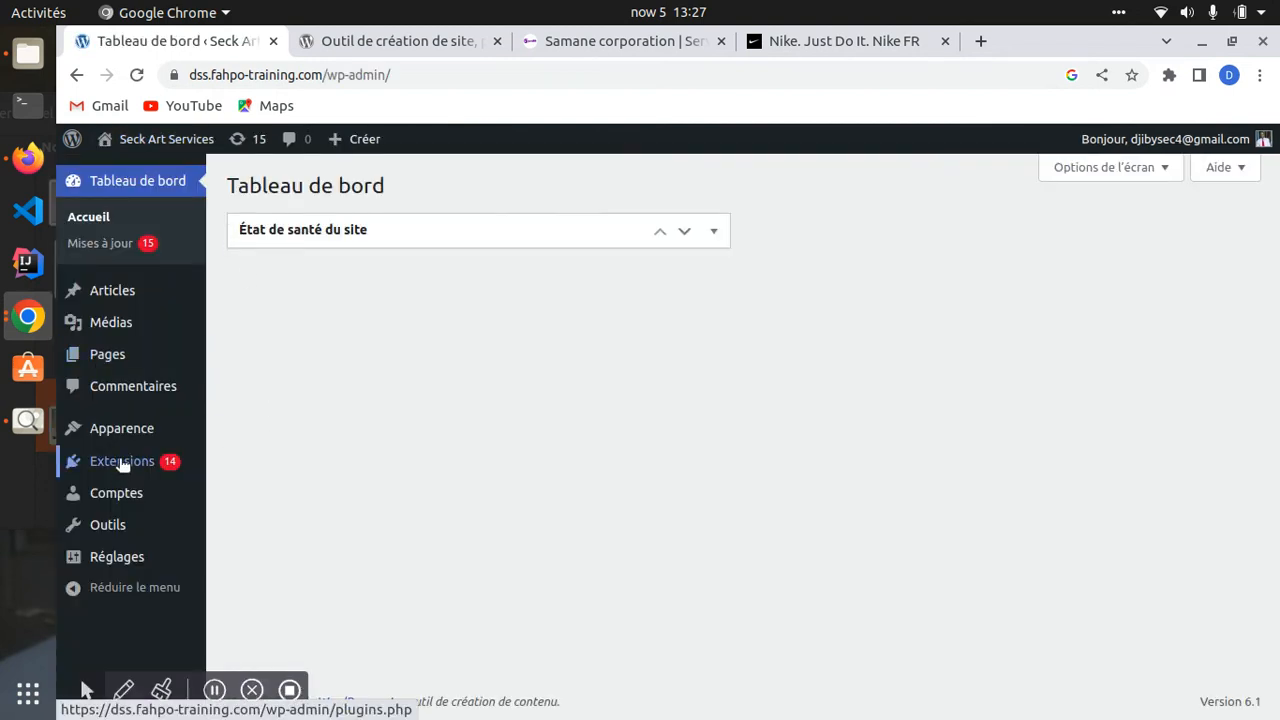
mouse_move(60, 428)
click(272, 431)
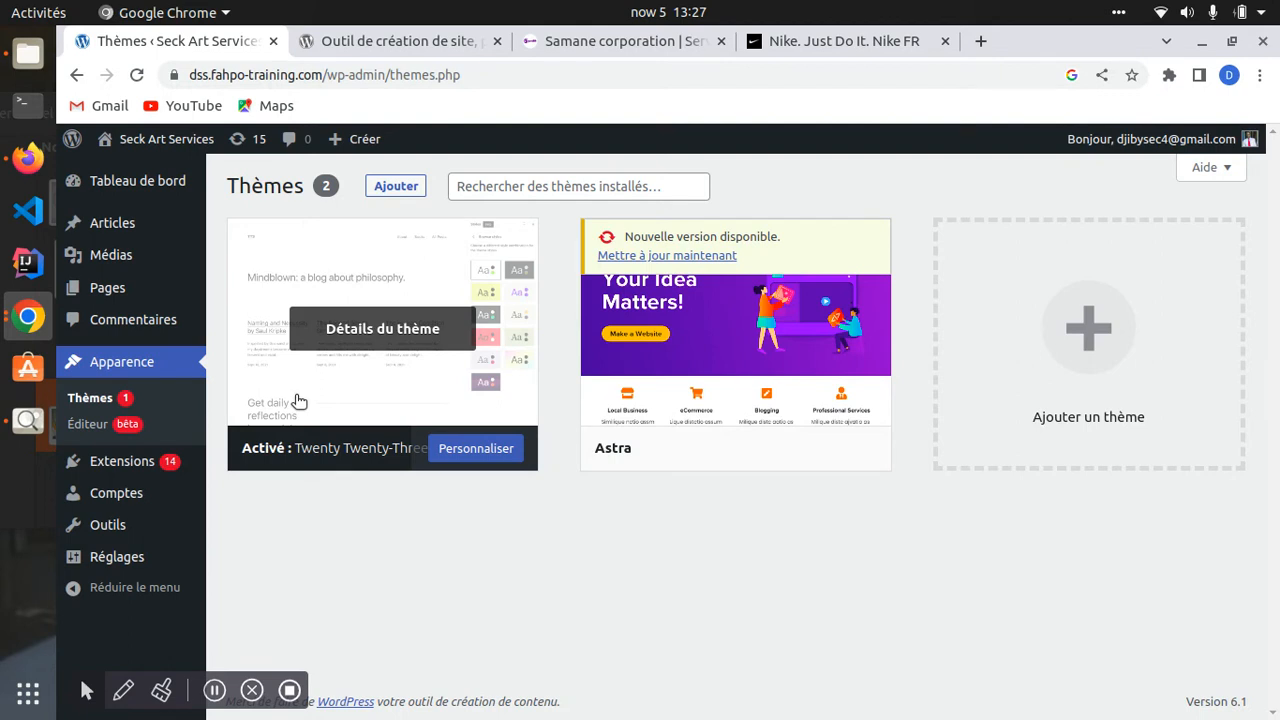
- Browse the Populaires catalogue of 5224 themes on the Ajouter des thèmes page
mouse_move(664, 319)
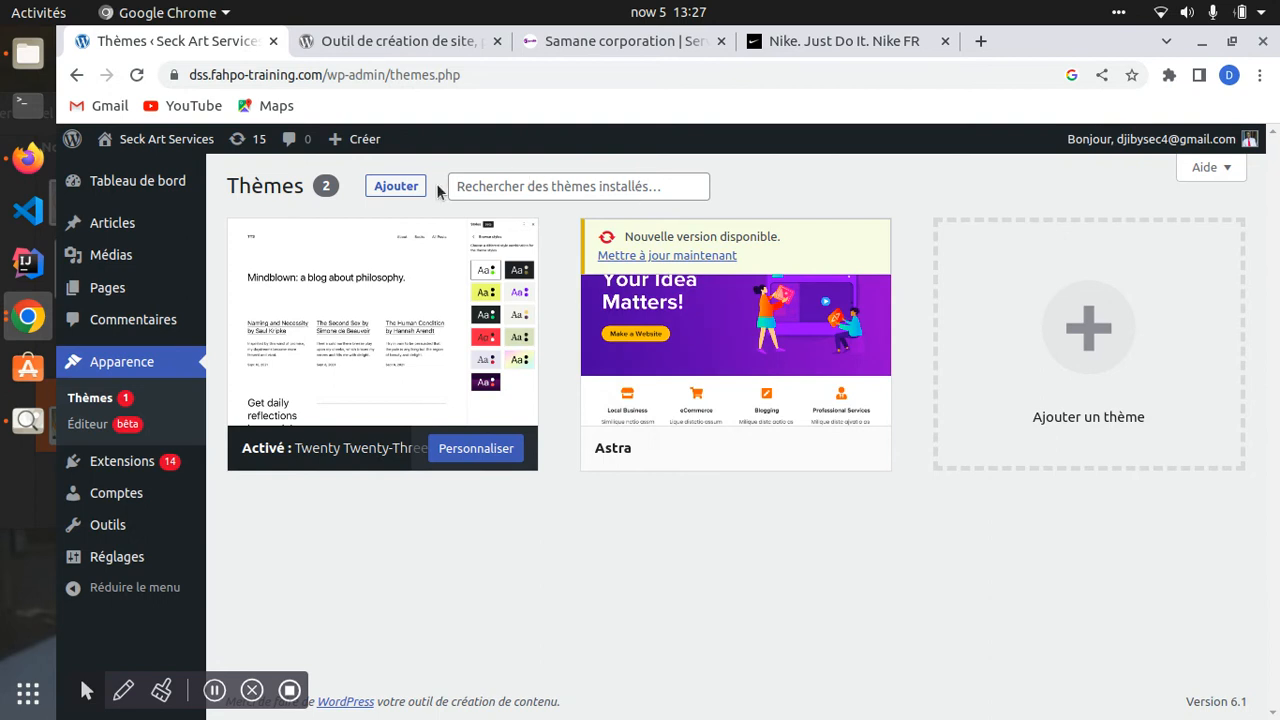
click(1036, 361)
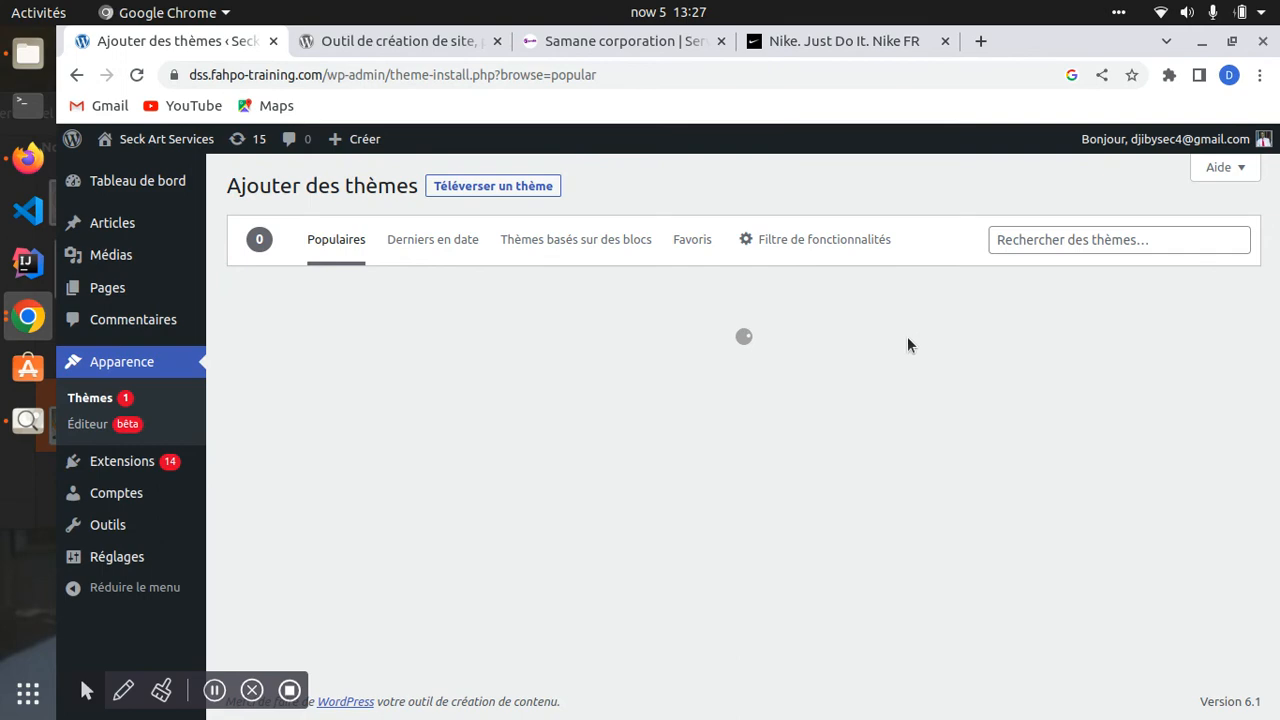
scroll(678, 389, down, 3)
scroll(680, 389, down, 18)
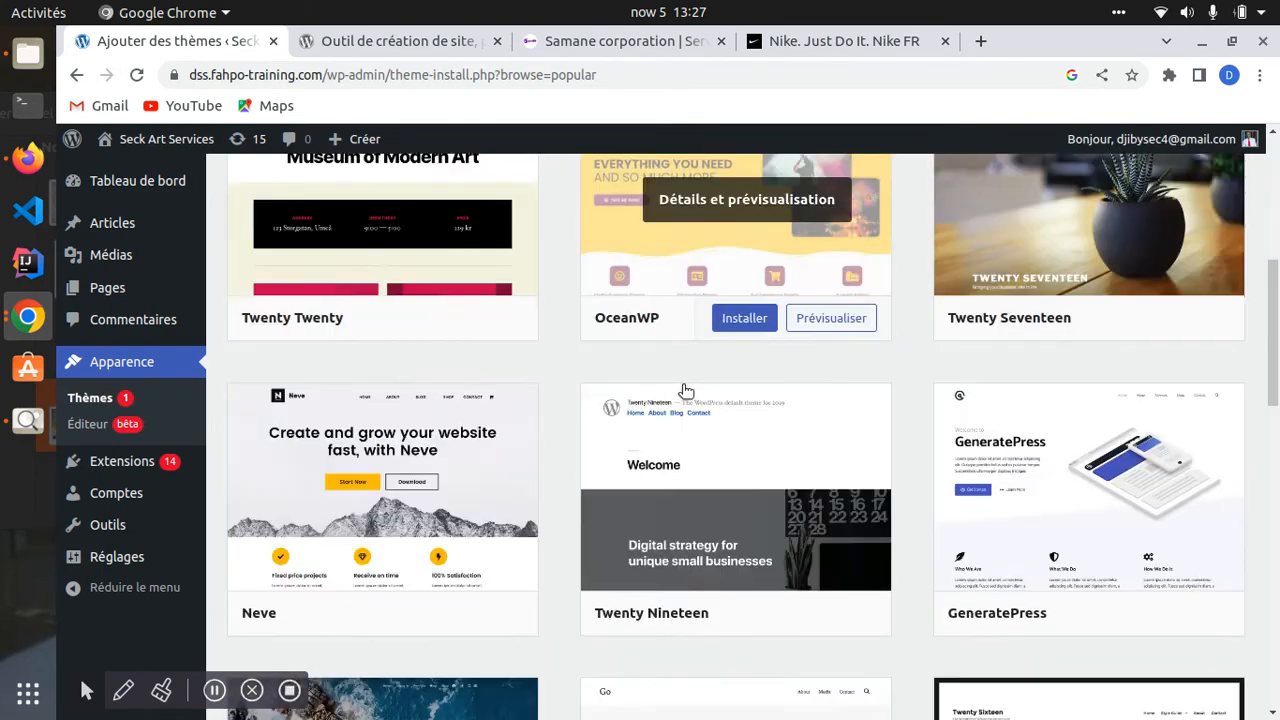
scroll(686, 390, down, 15)
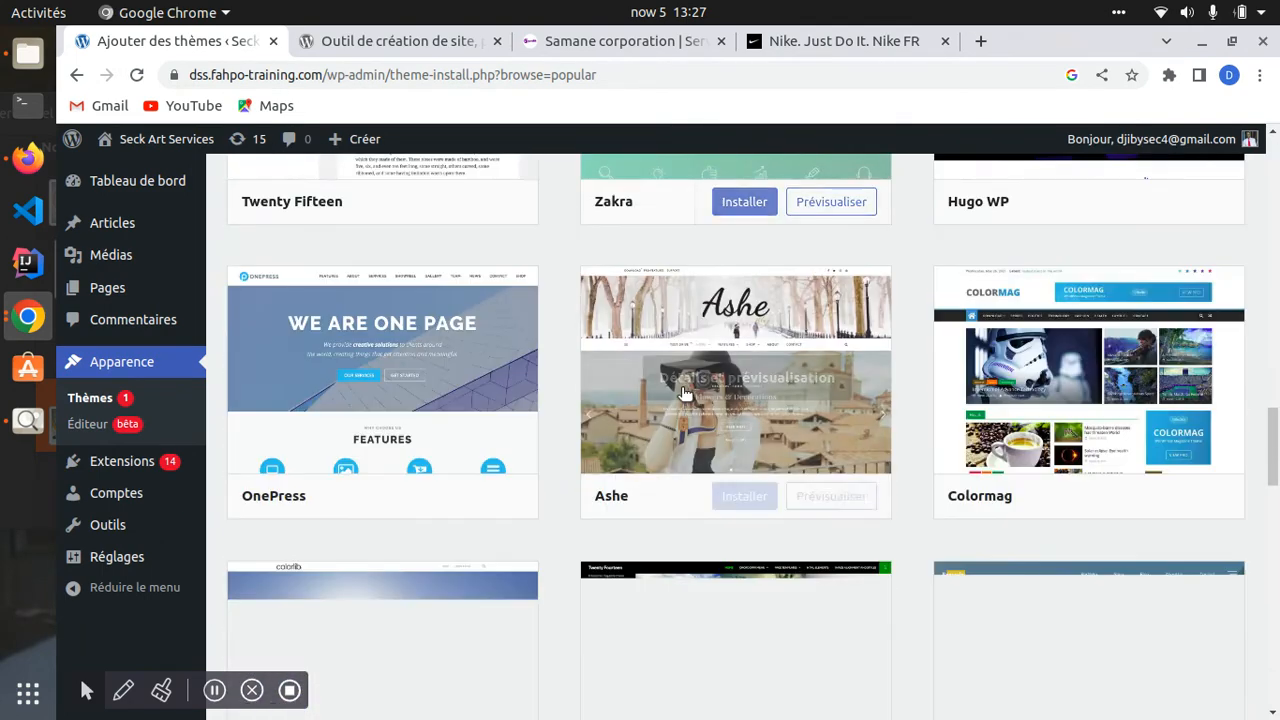
scroll(678, 410, down, 12)
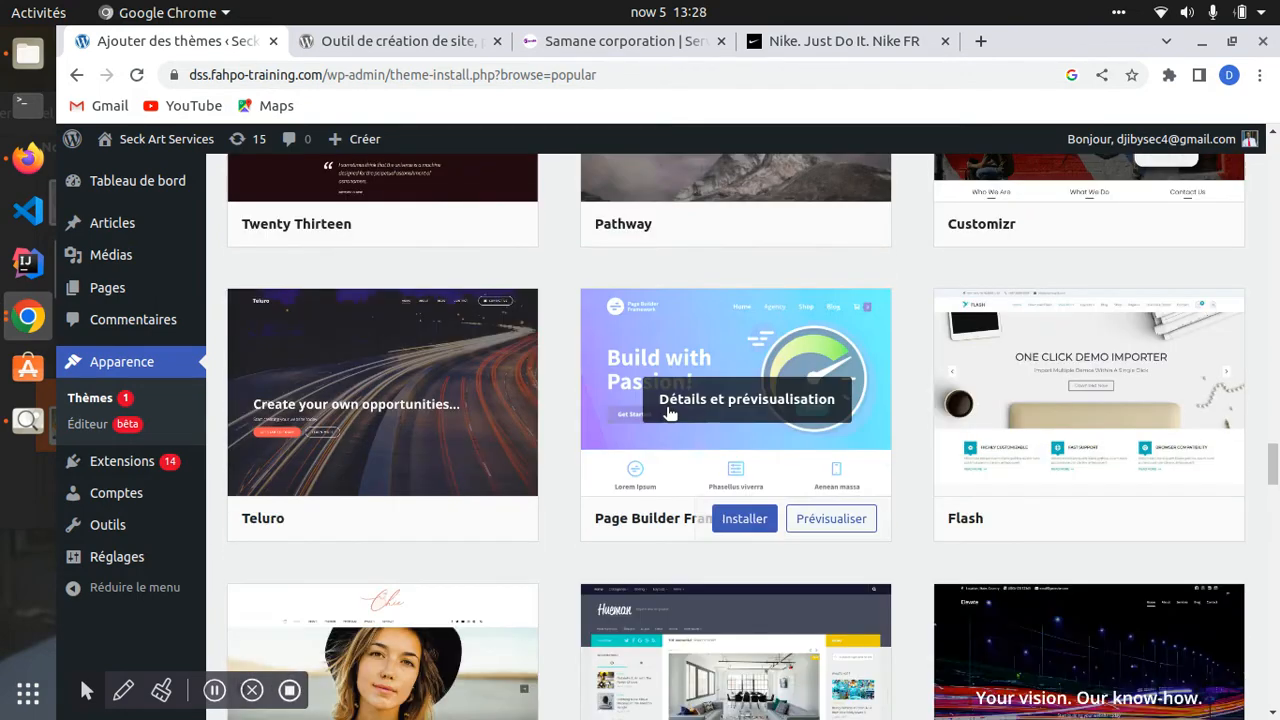
scroll(669, 424, up, 12)
scroll(850, 455, down, 2)
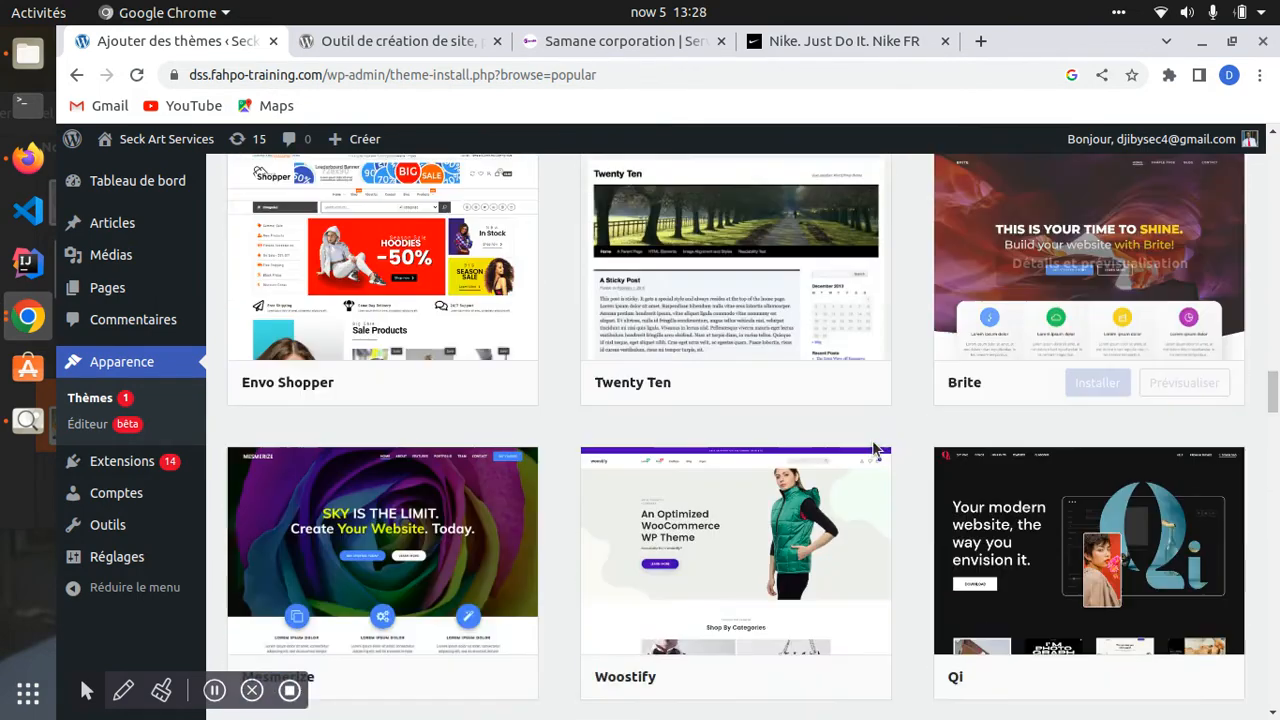
scroll(800, 400, up, 9)
scroll(833, 356, up, 6)
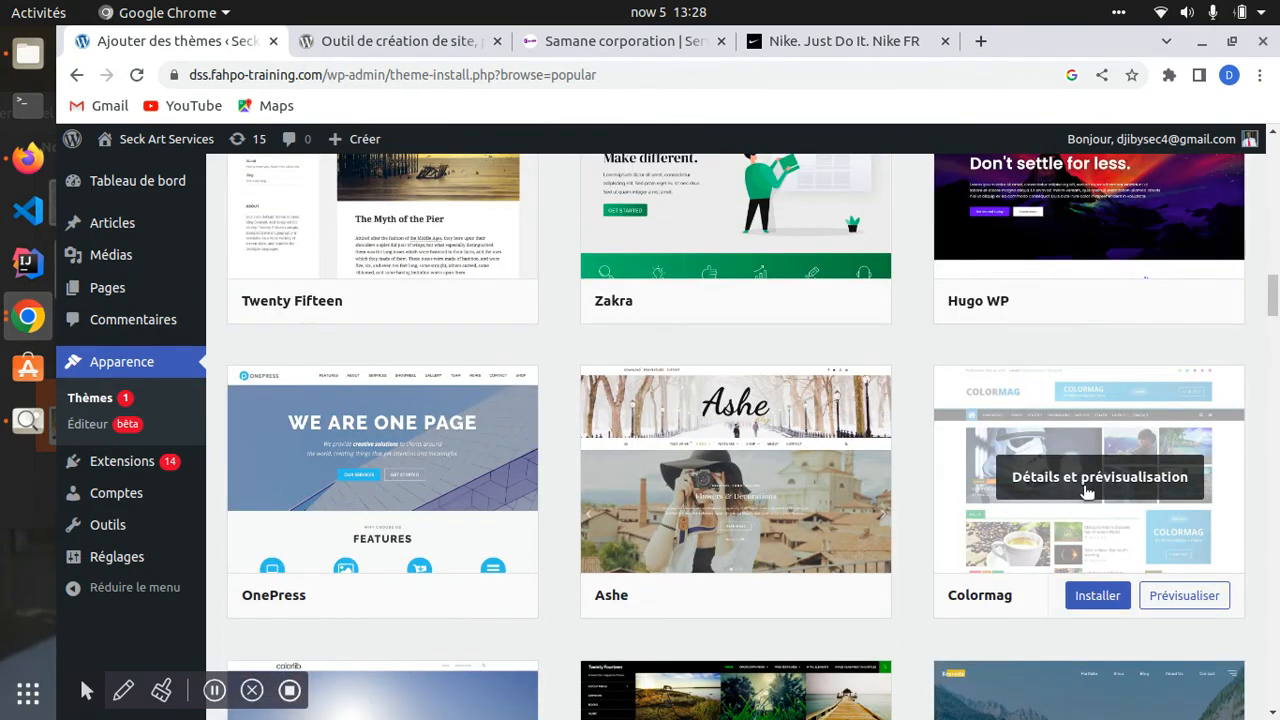
scroll(1009, 537, down, 2)
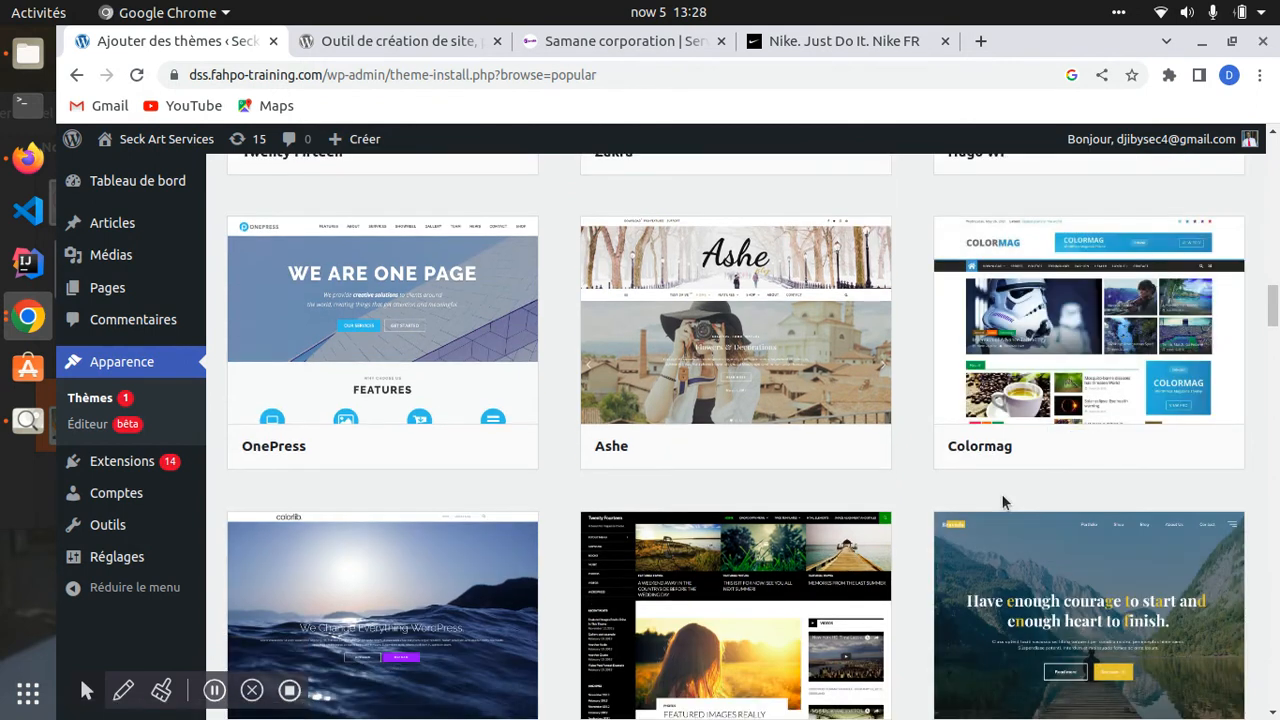
mouse_move(1066, 312)
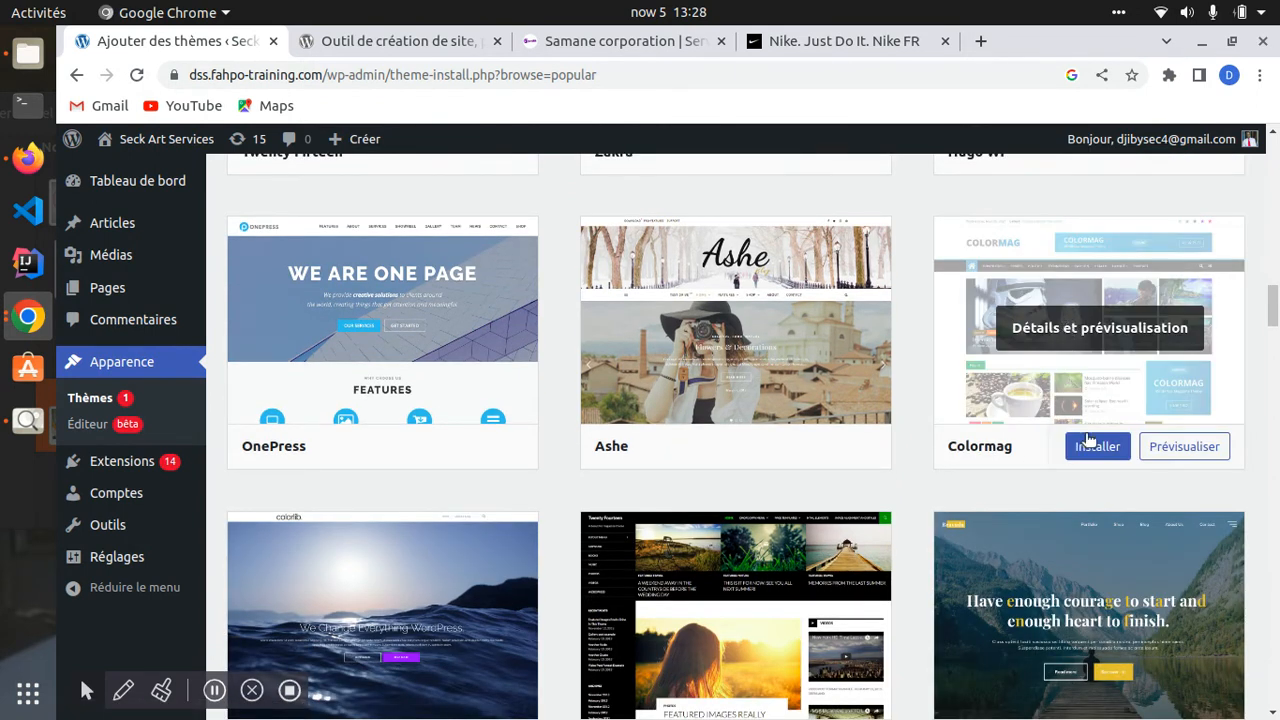
scroll(960, 434, up, 10)
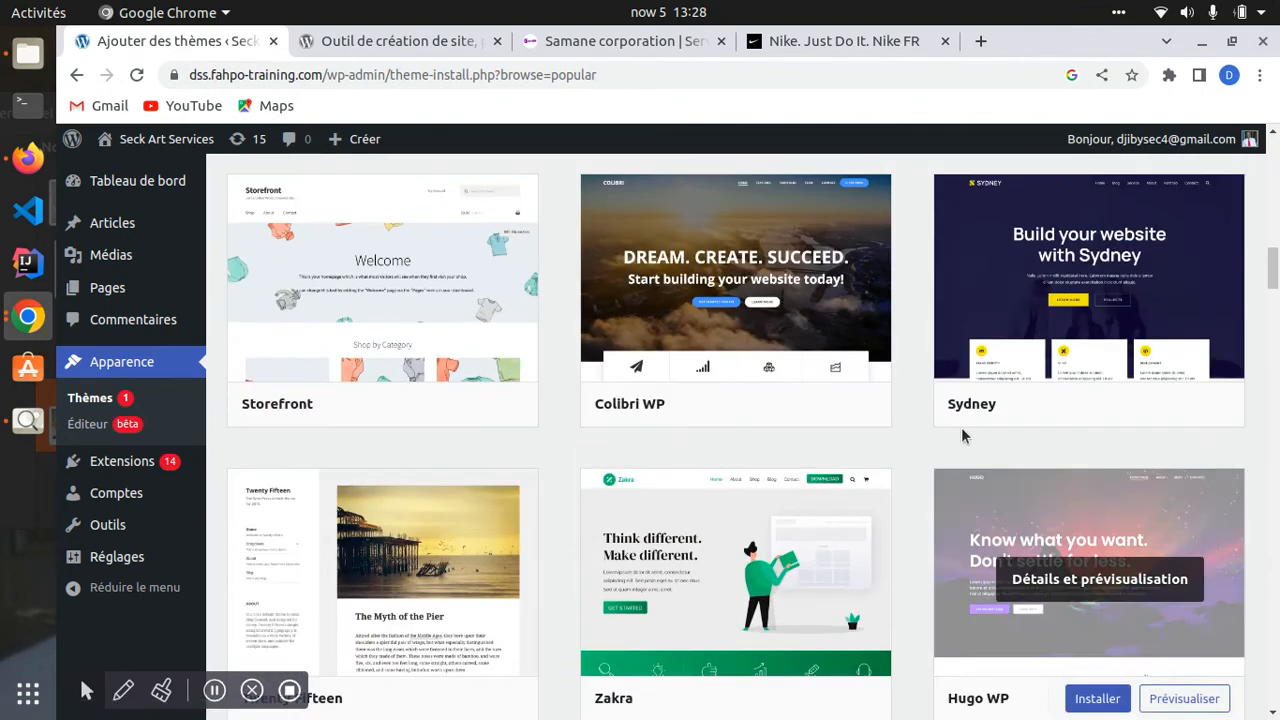
scroll(573, 307, up, 5)
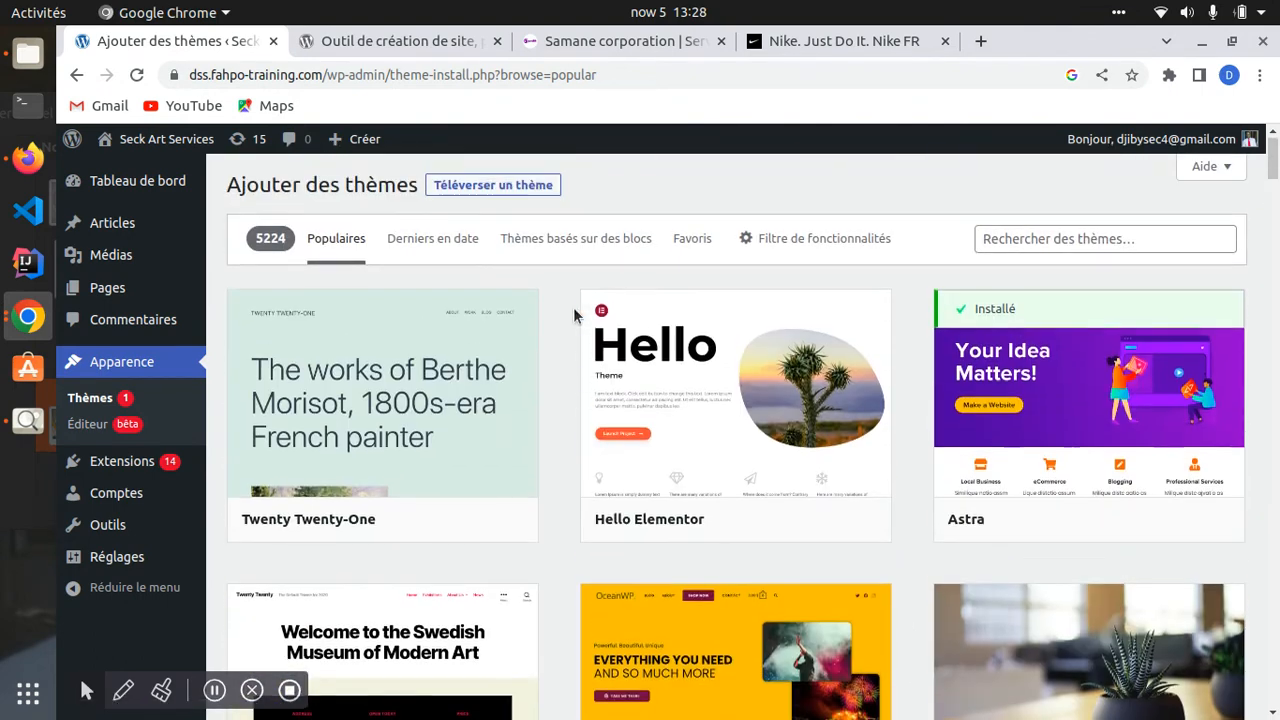
scroll(571, 366, down, 3)
scroll(571, 366, up, 3)
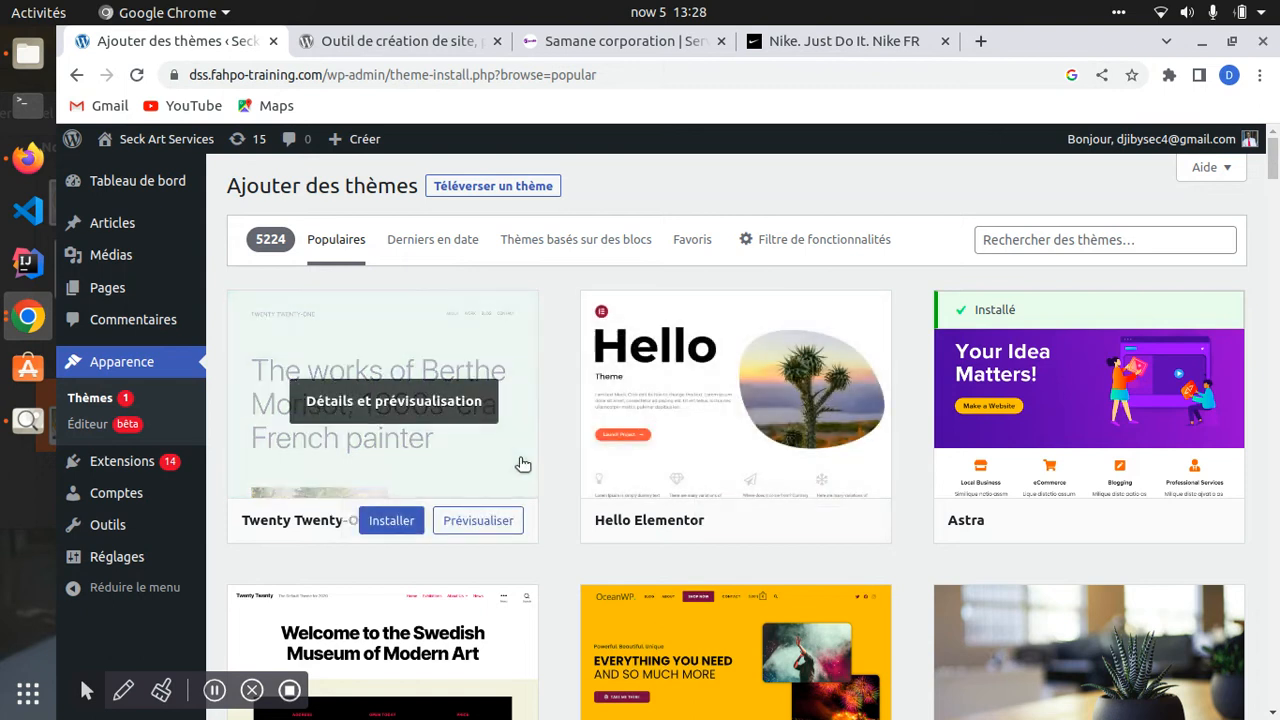
scroll(590, 457, down, 3)
scroll(708, 357, down, 2)
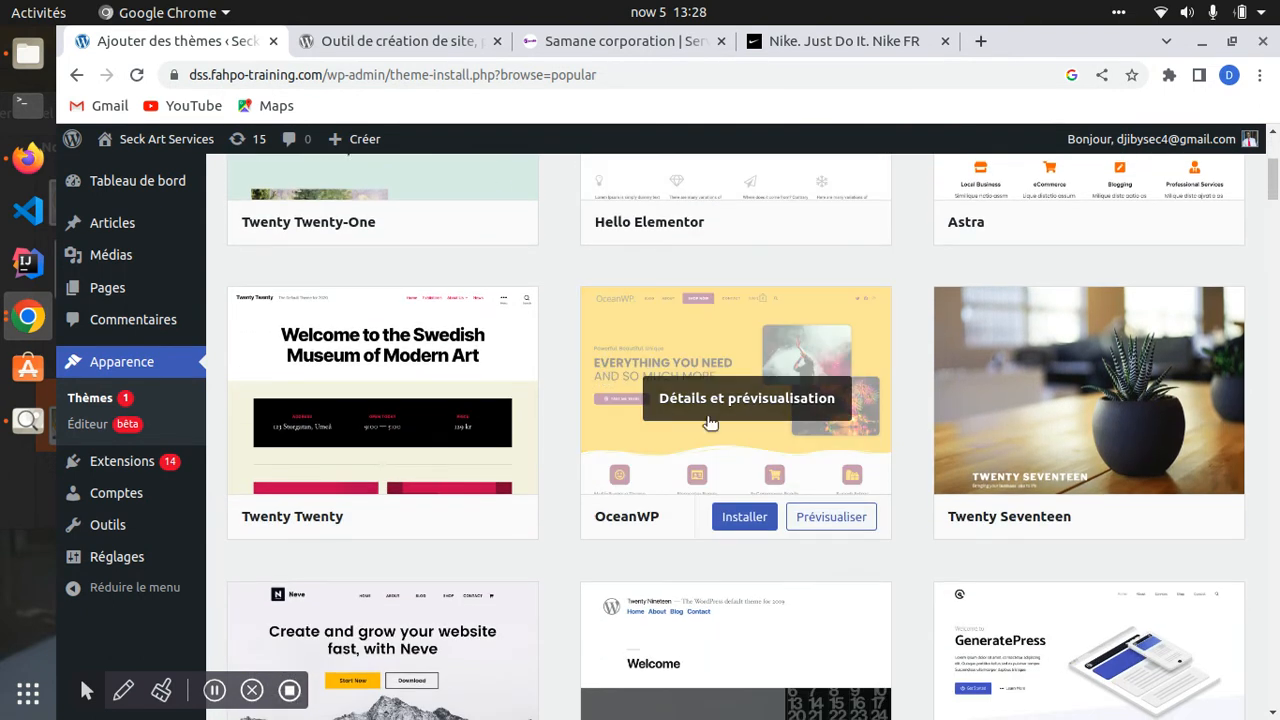
scroll(717, 530, down, 5)
scroll(717, 530, down, 4)
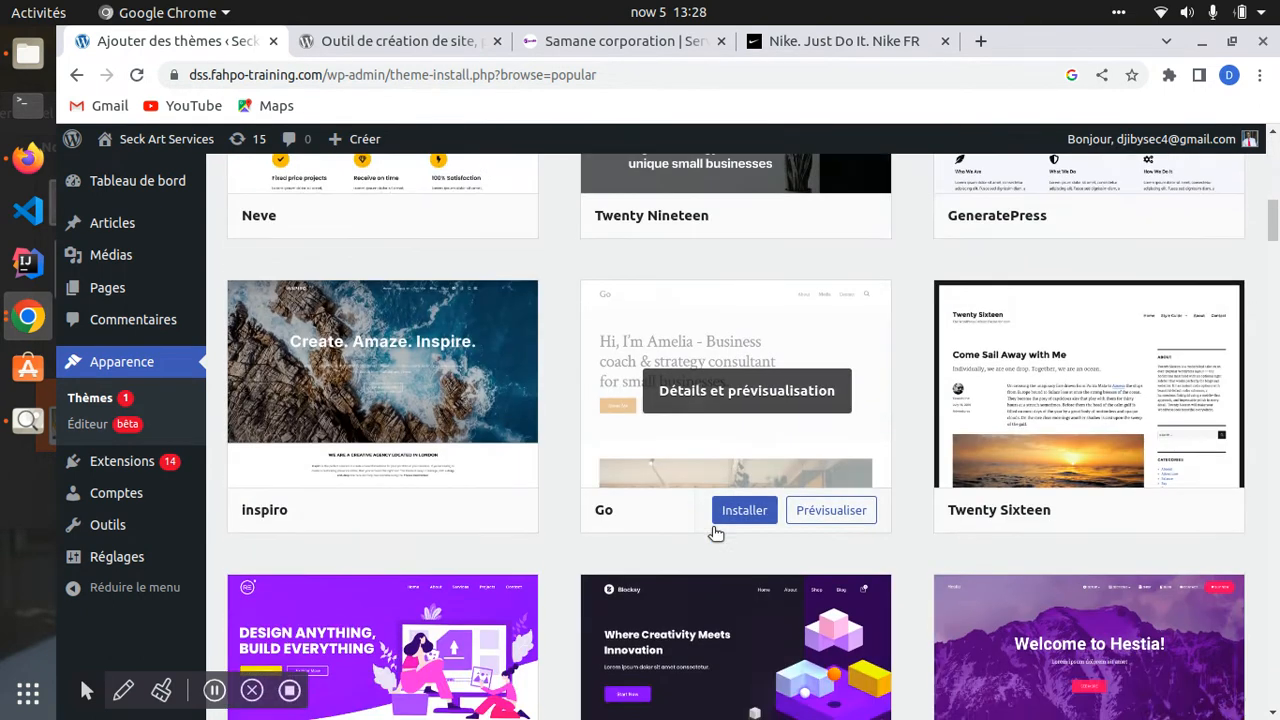
scroll(716, 526, up, 5)
scroll(717, 505, up, 2)
scroll(719, 487, up, 5)
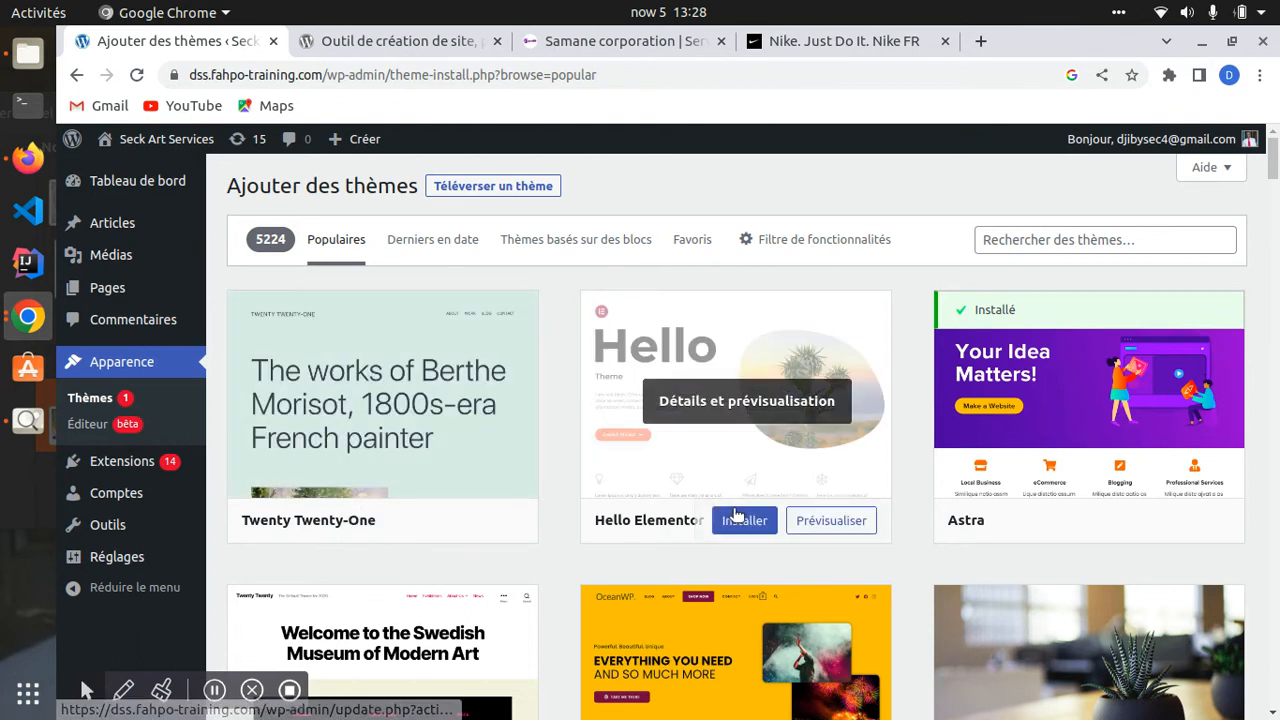
mouse_move(1055, 527)
scroll(1028, 538, down, 4)
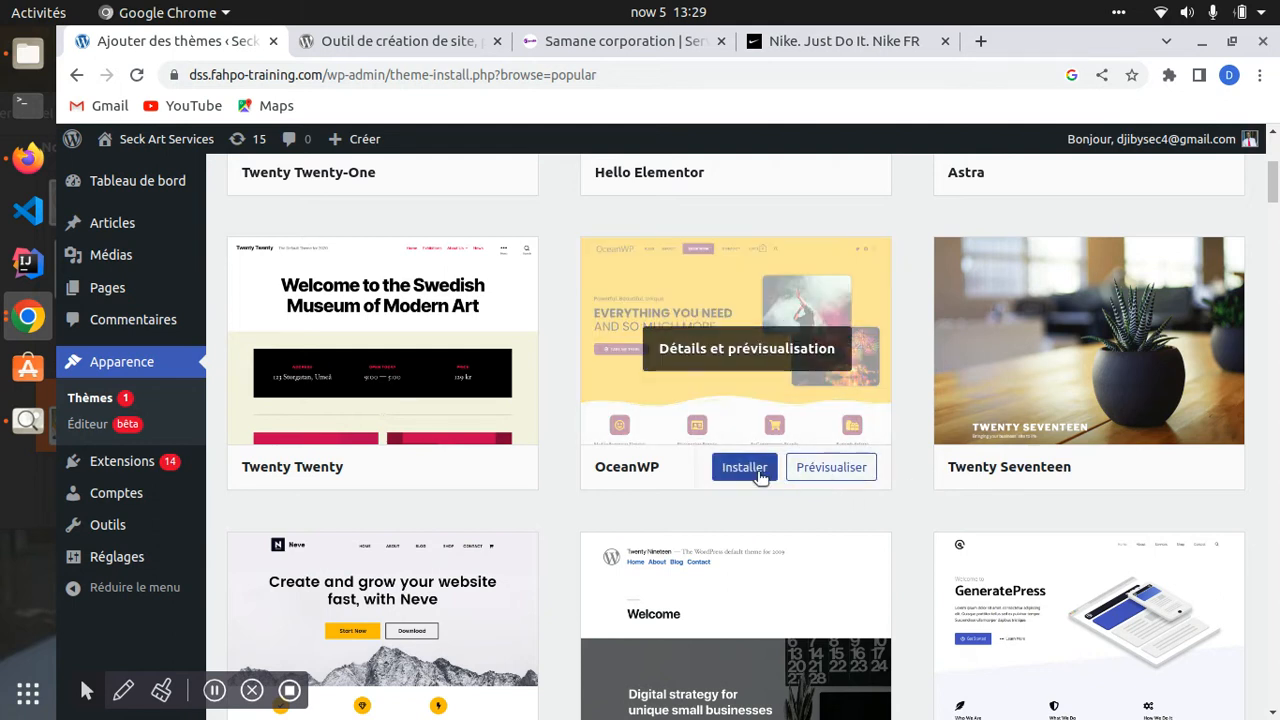
scroll(760, 477, up, 7)
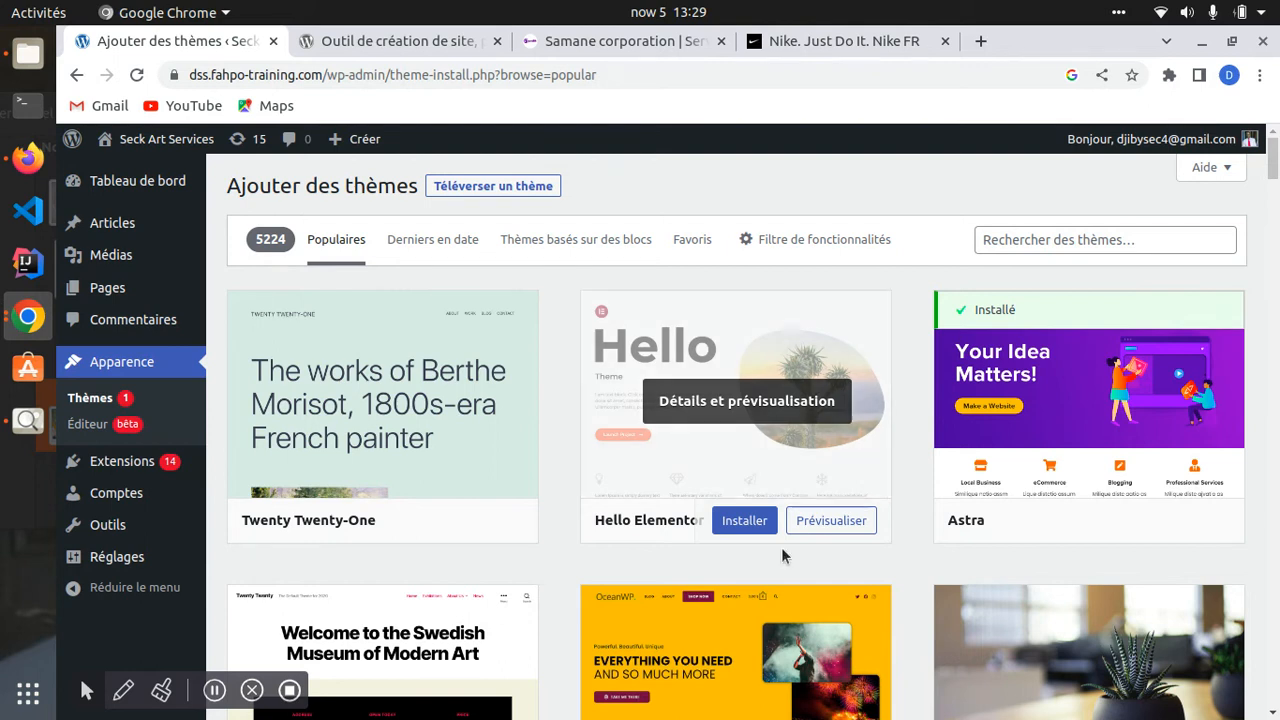
scroll(781, 547, down, 4)
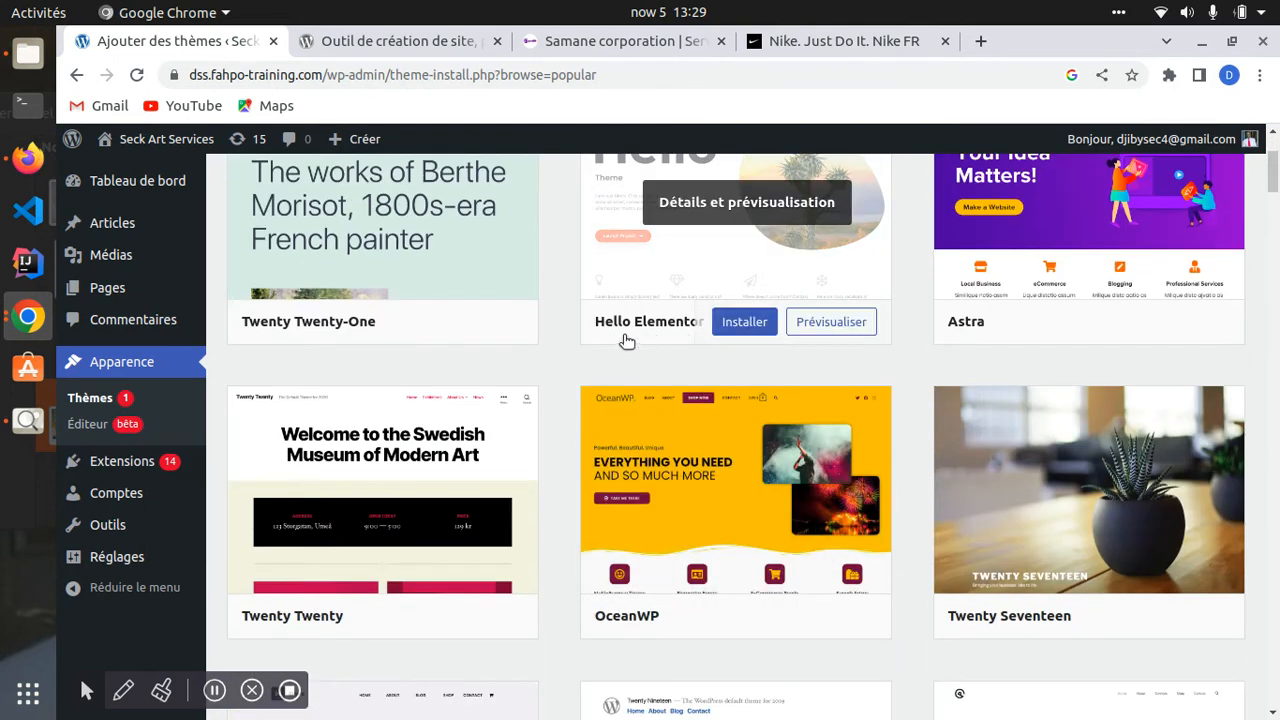
scroll(710, 352, up, 3)
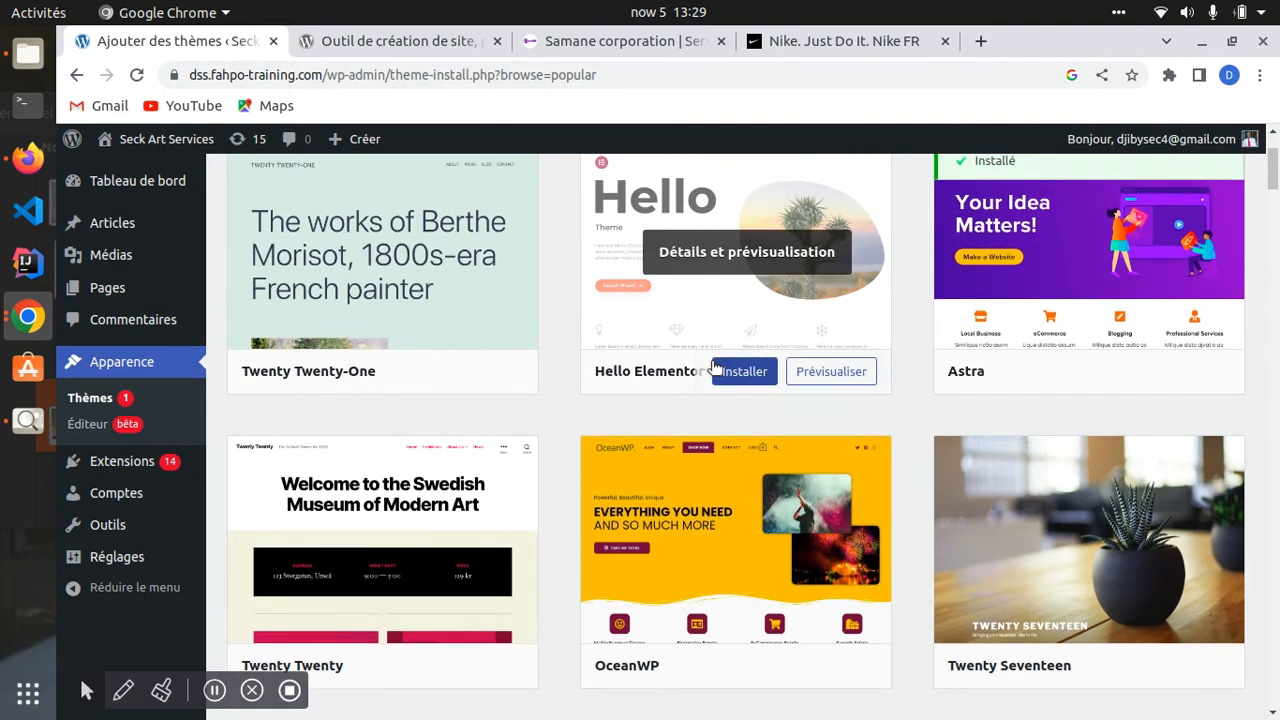
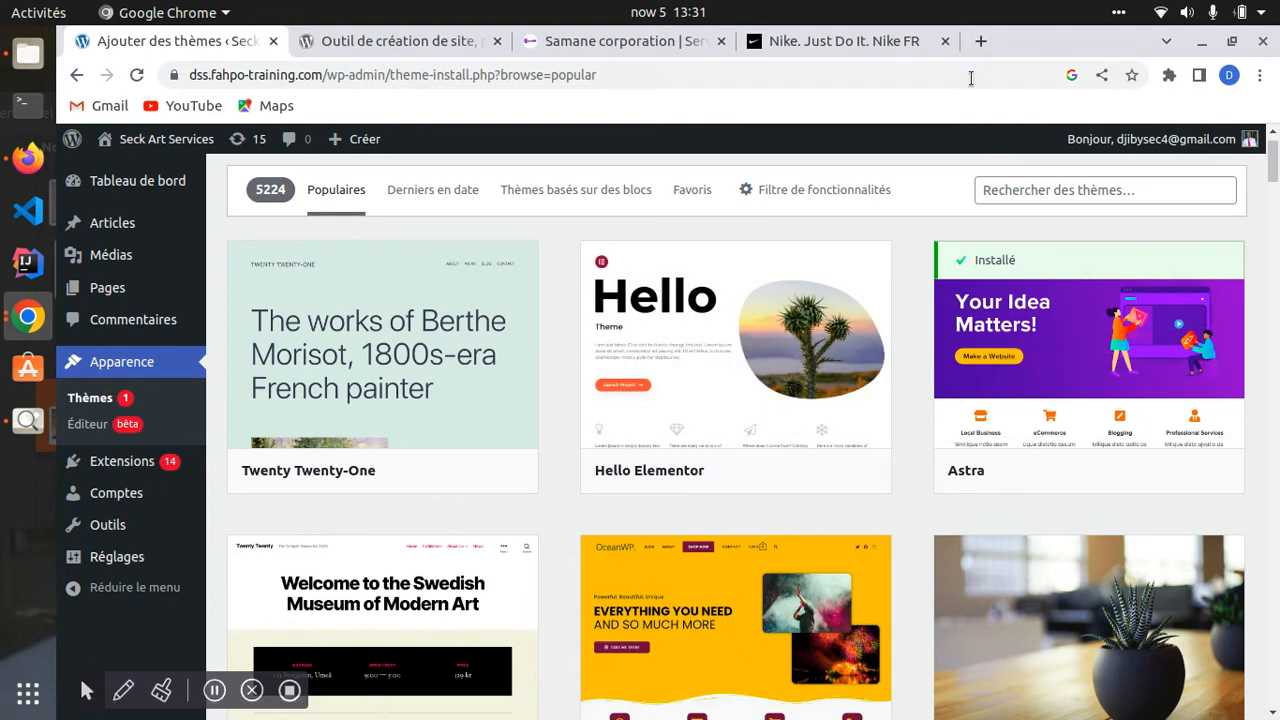
- Open a new blank Chrome tab and put the cursor in its address bar
click(978, 41)
click(907, 75)
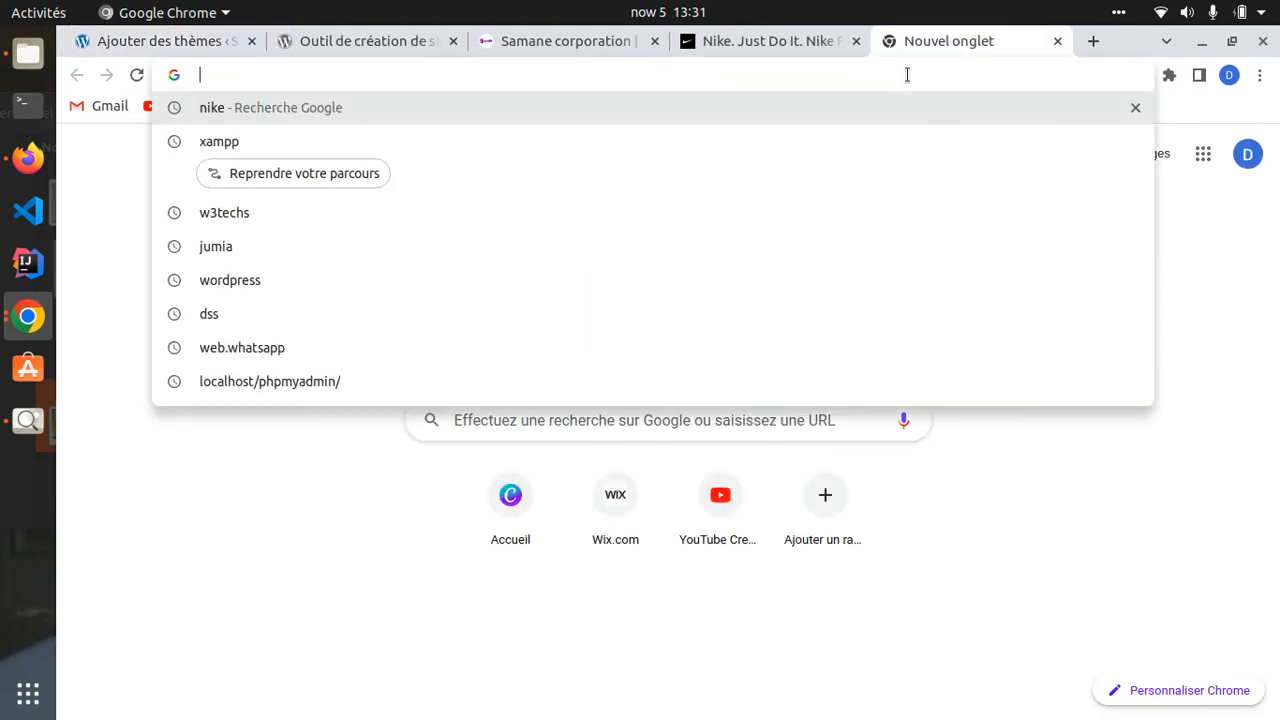
- Search the web for divi and open the official Elegant Themes Divi page, accepting its notification prompt
text(divi)
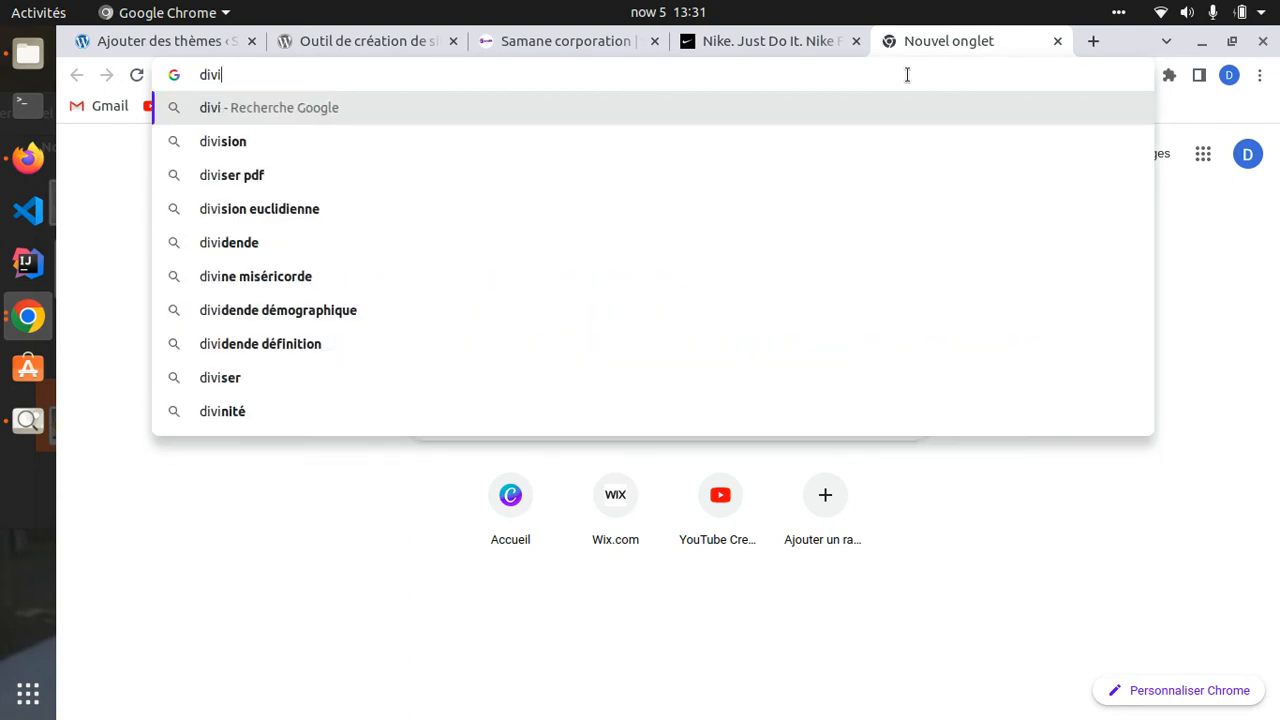
key(Return)
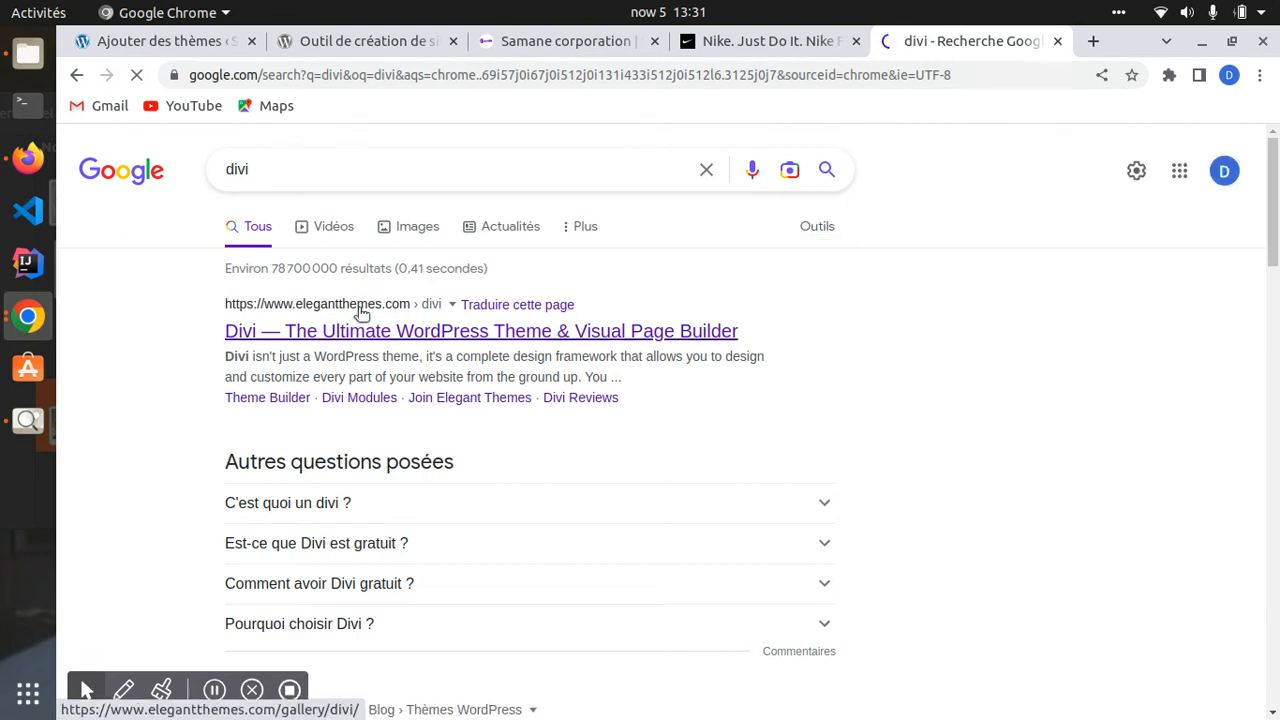
click(352, 332)
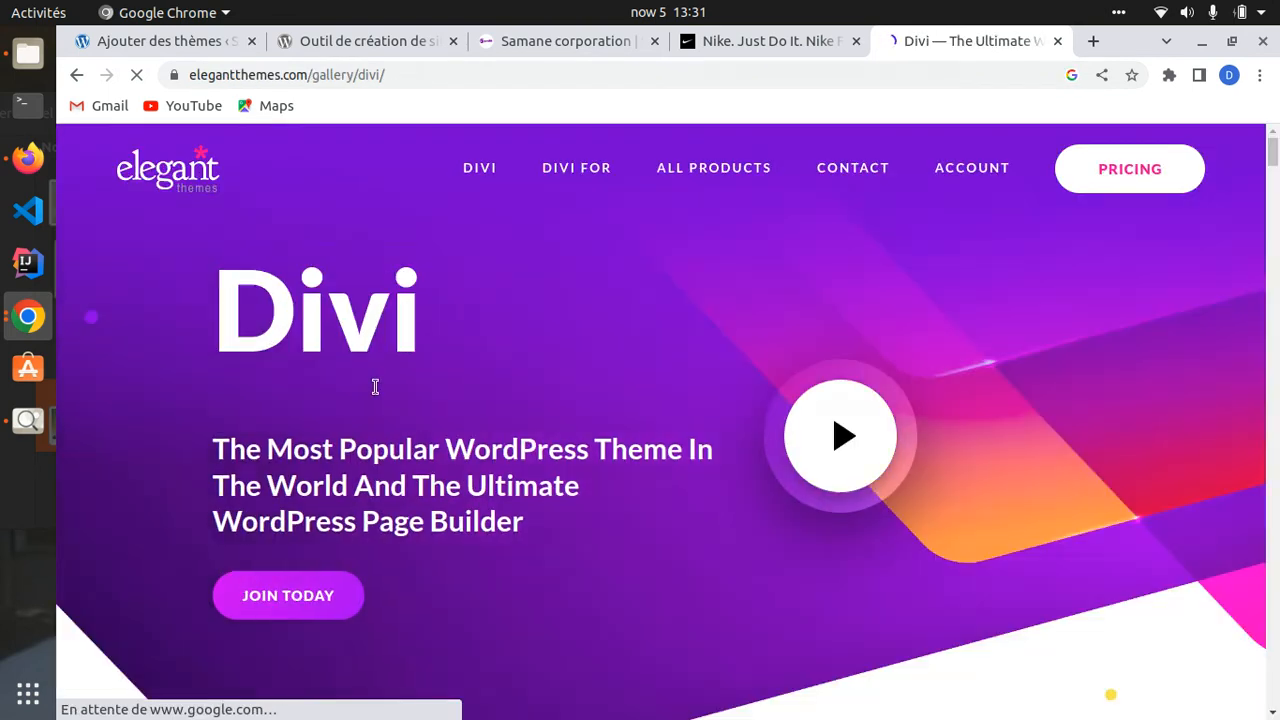
scroll(447, 335, down, 3)
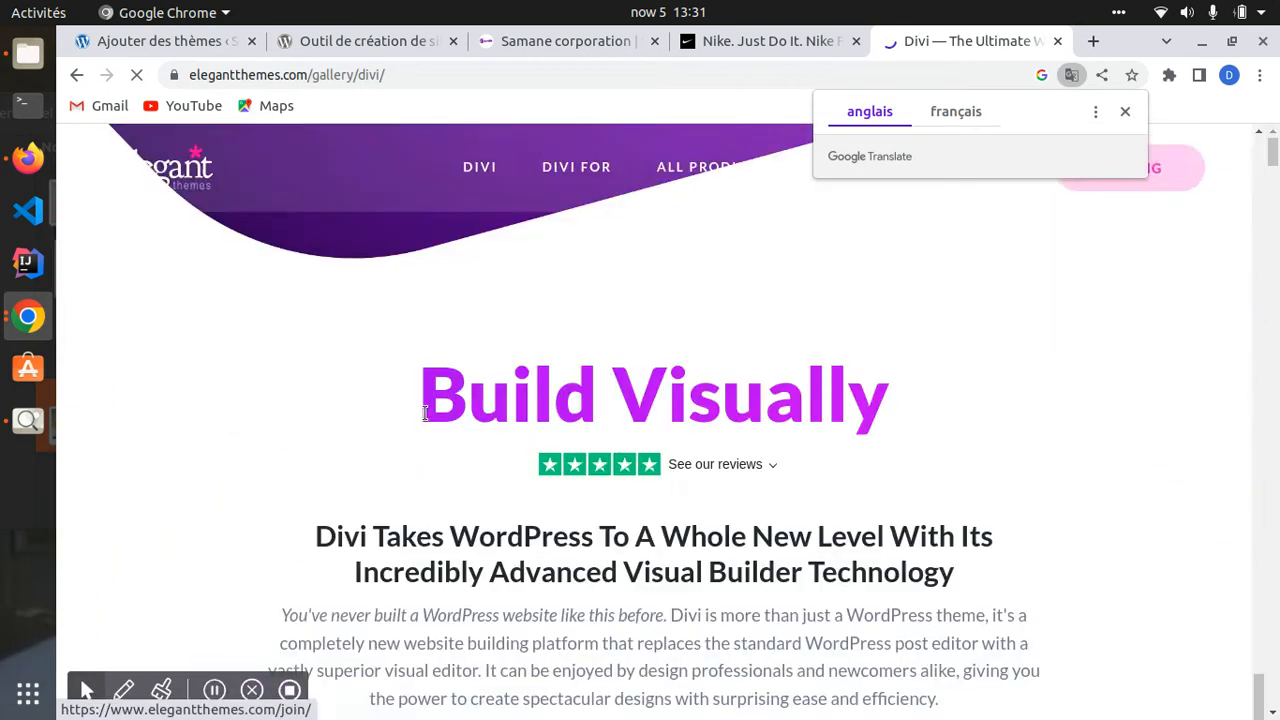
scroll(400, 392, up, 1)
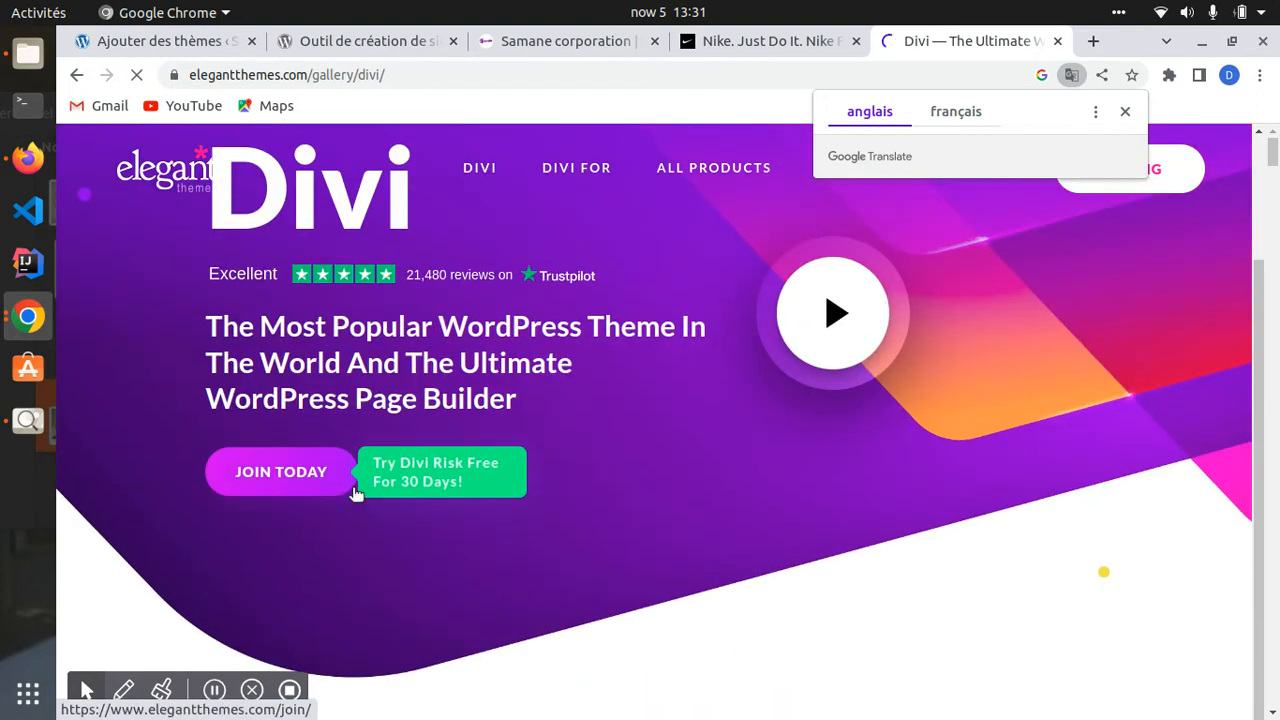
scroll(310, 487, up, 3)
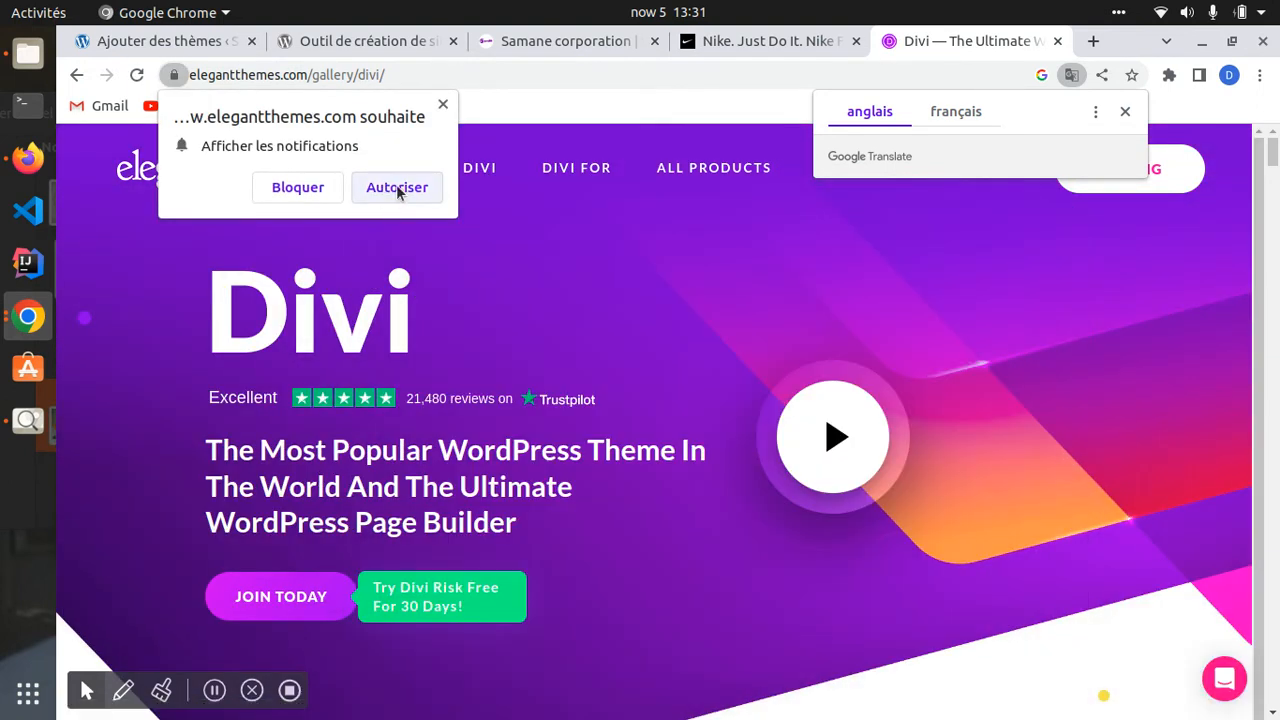
click(397, 187)
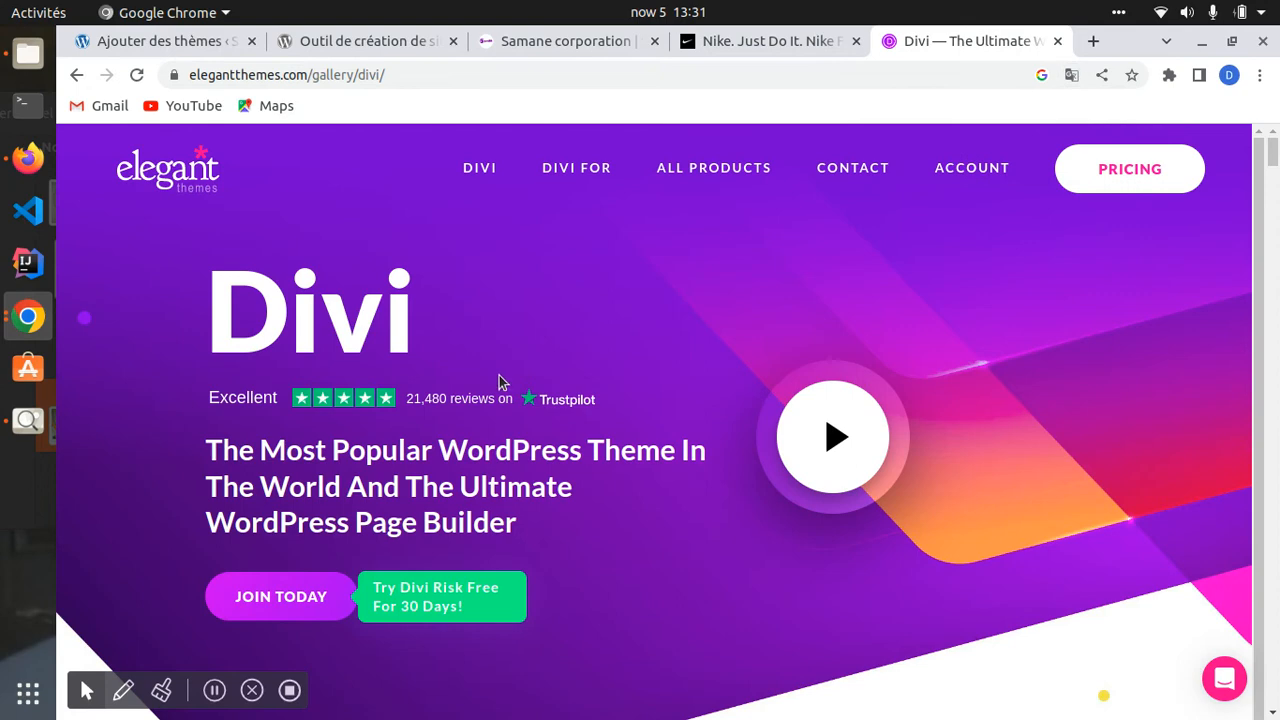
scroll(500, 390, down, 7)
scroll(501, 414, down, 8)
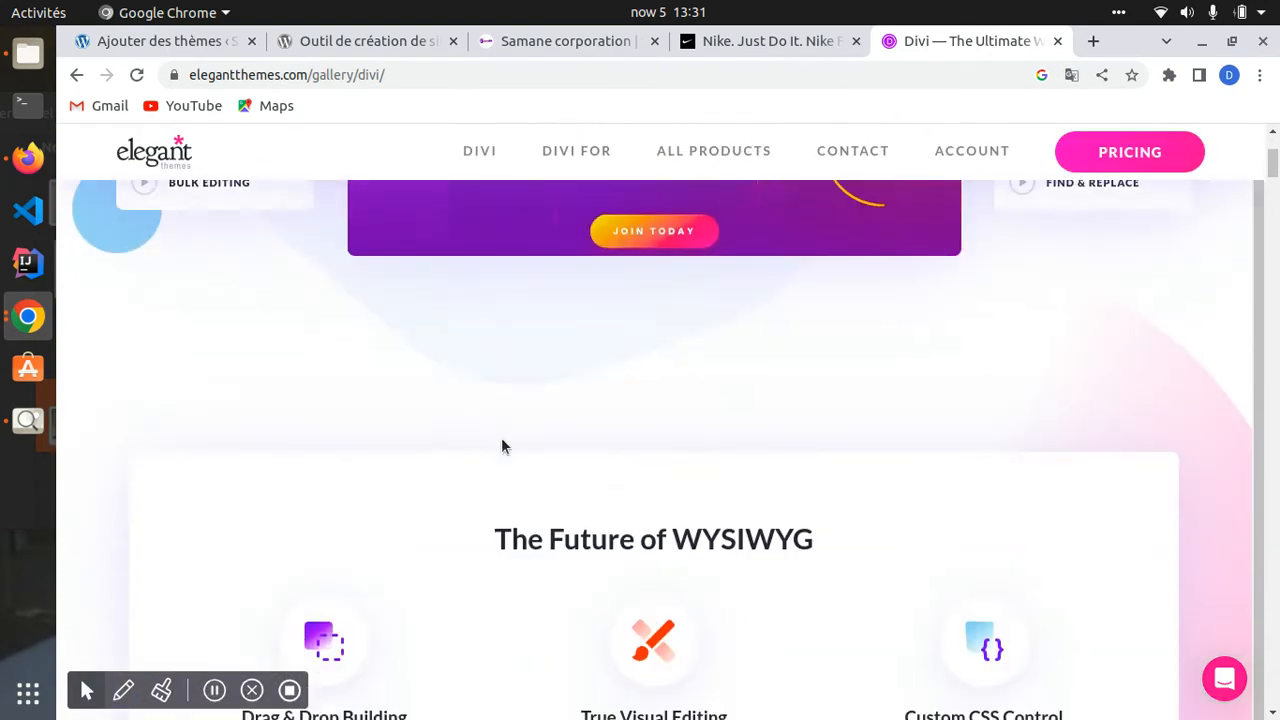
scroll(503, 446, up, 7)
scroll(495, 495, down, 7)
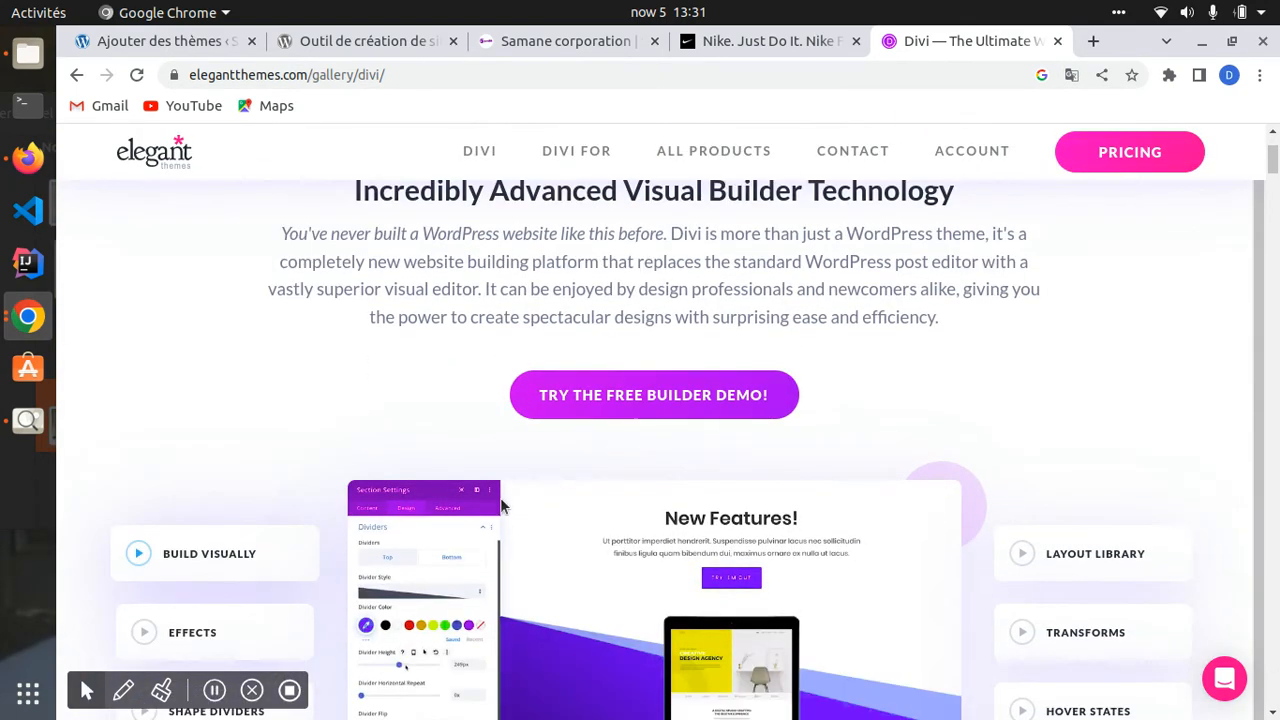
scroll(478, 488, down, 3)
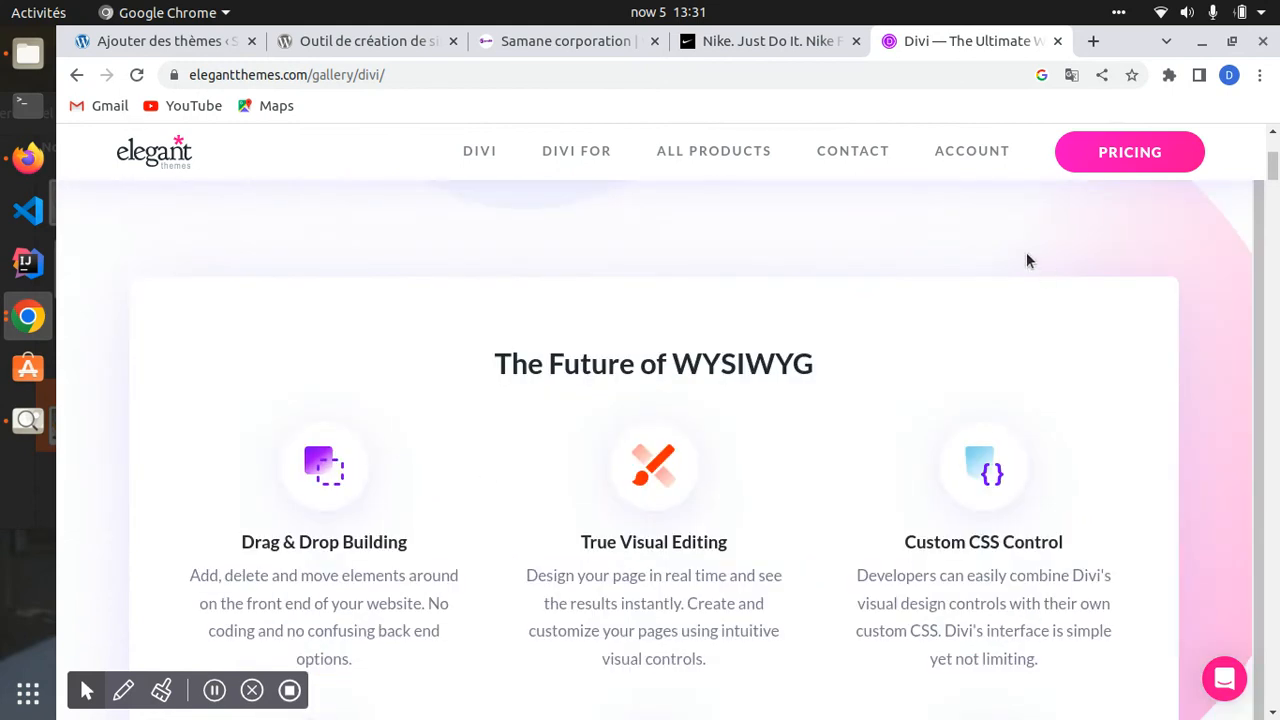
- Compare Divi's $89 yearly and $249 lifetime prices on the pricing page, then switch to the Nike tab
click(1129, 151)
scroll(537, 423, down, 4)
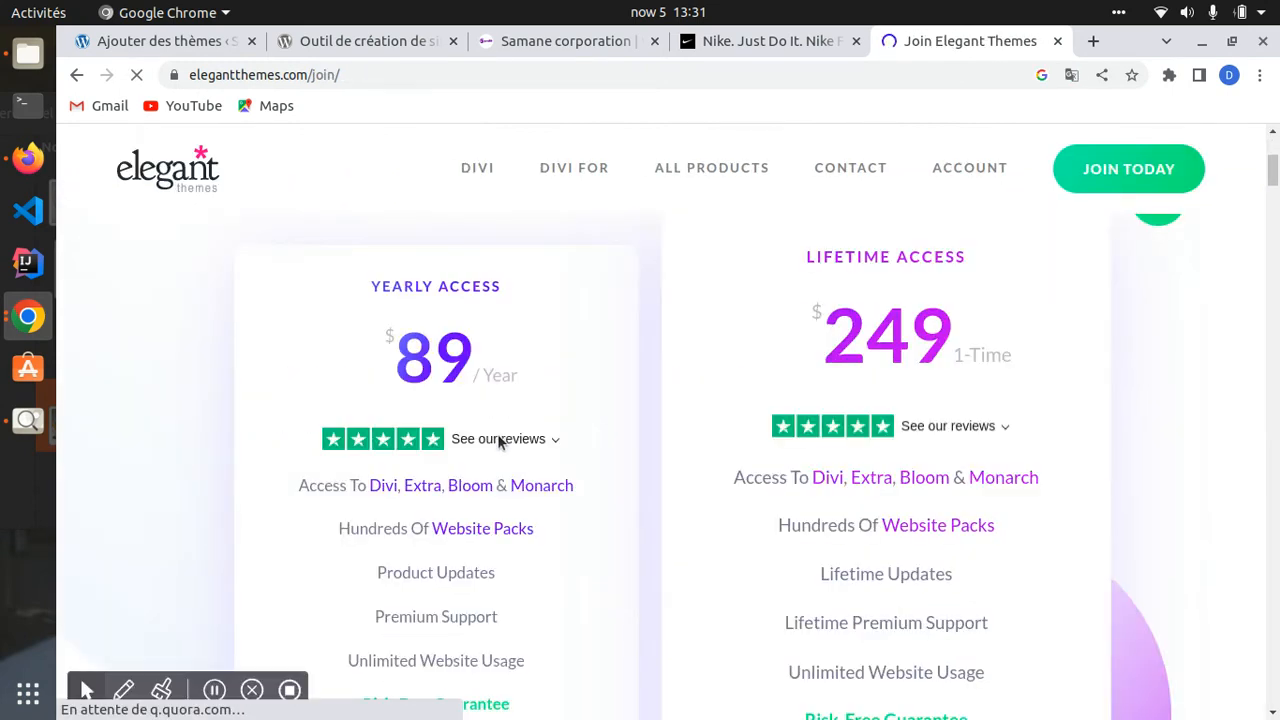
drag(422, 340, 466, 370)
drag(812, 340, 935, 348)
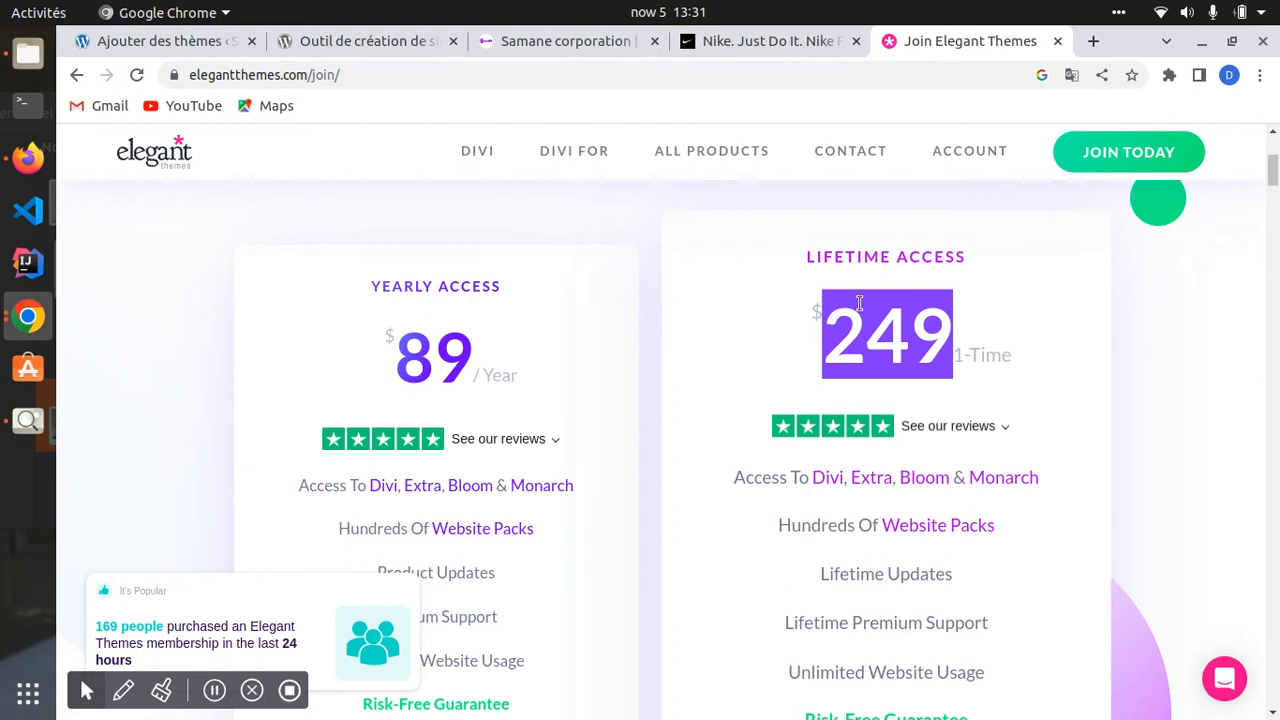
scroll(880, 330, down, 3)
mouse_move(847, 323)
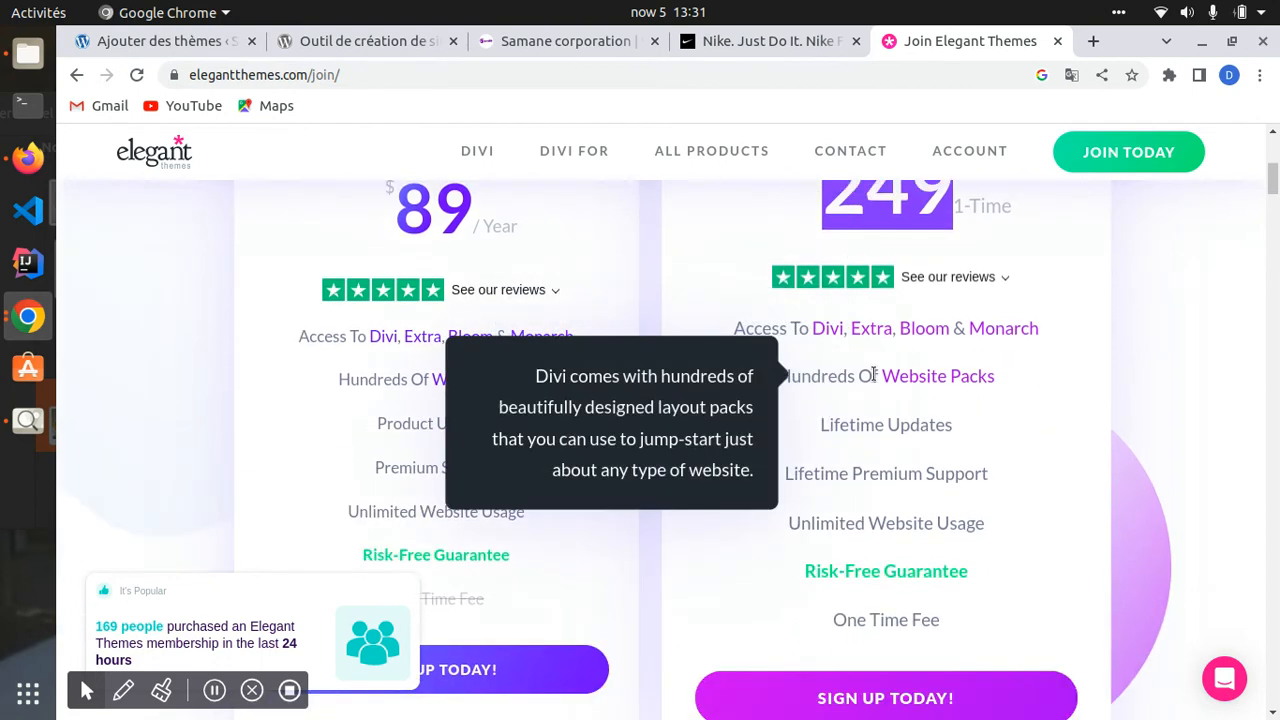
scroll(800, 380, up, 4)
drag(372, 380, 490, 418)
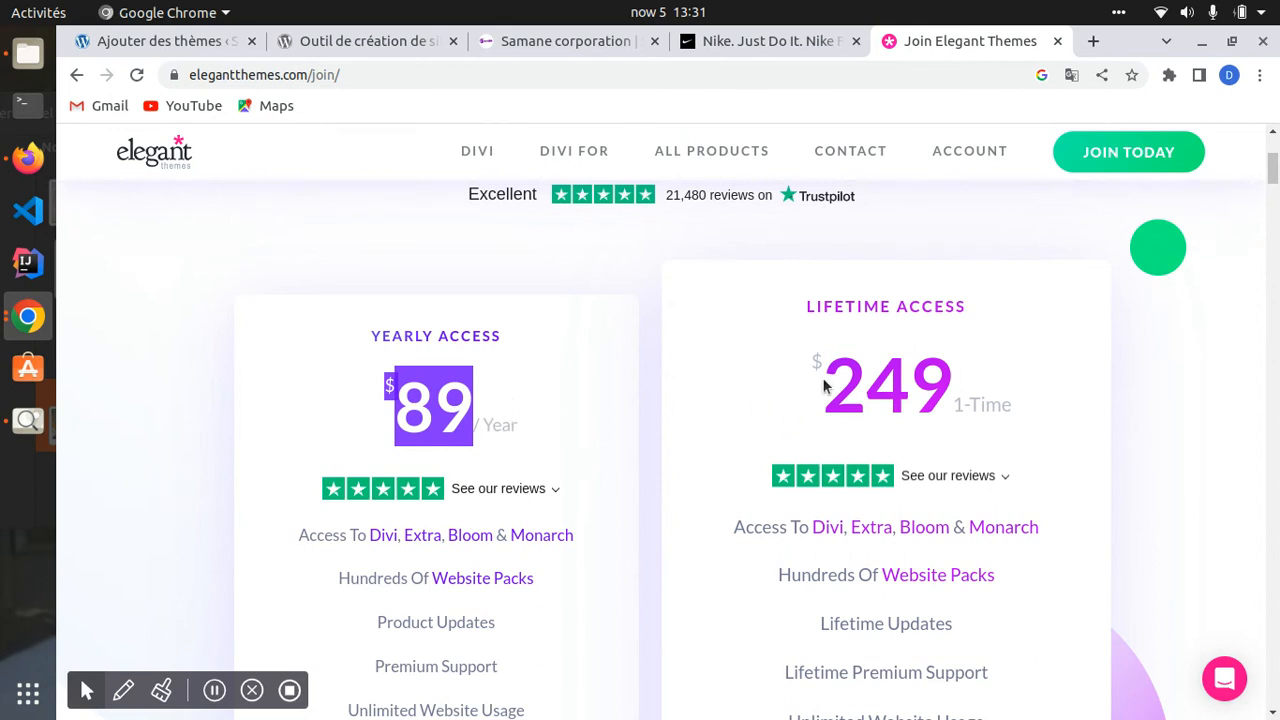
double_click(930, 370)
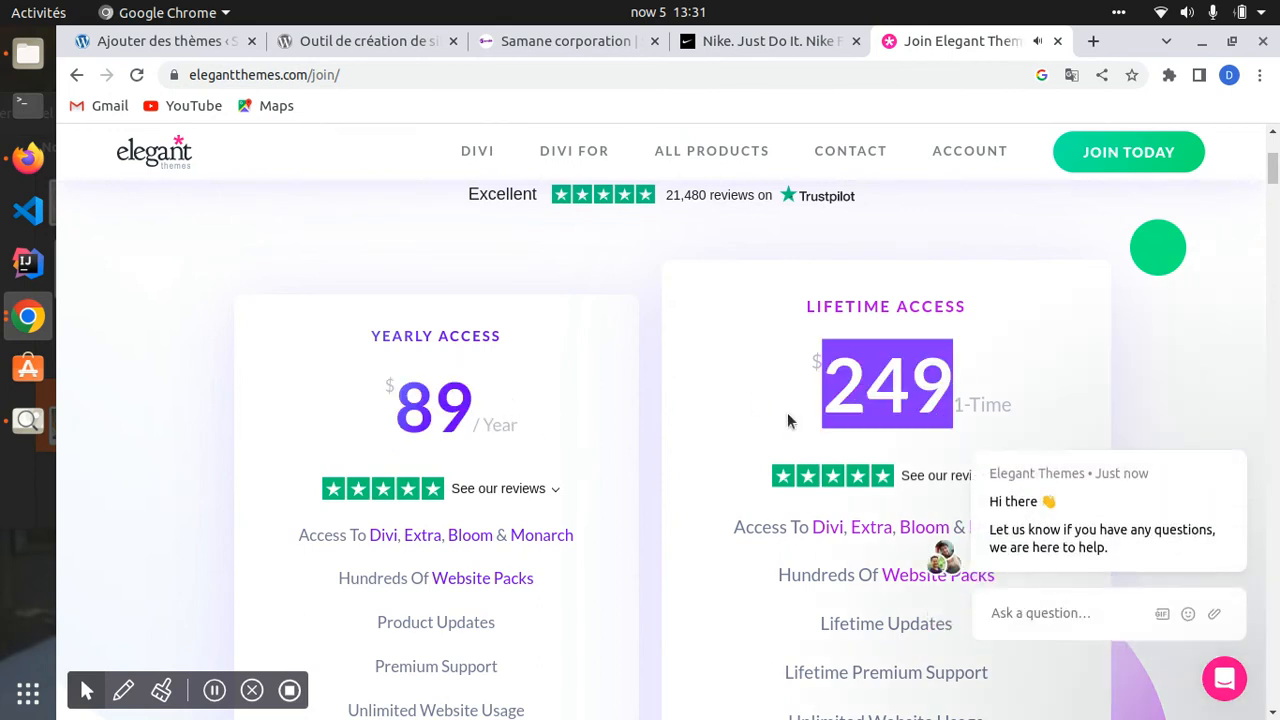
scroll(787, 412, down, 7)
scroll(778, 413, up, 5)
scroll(776, 420, down, 6)
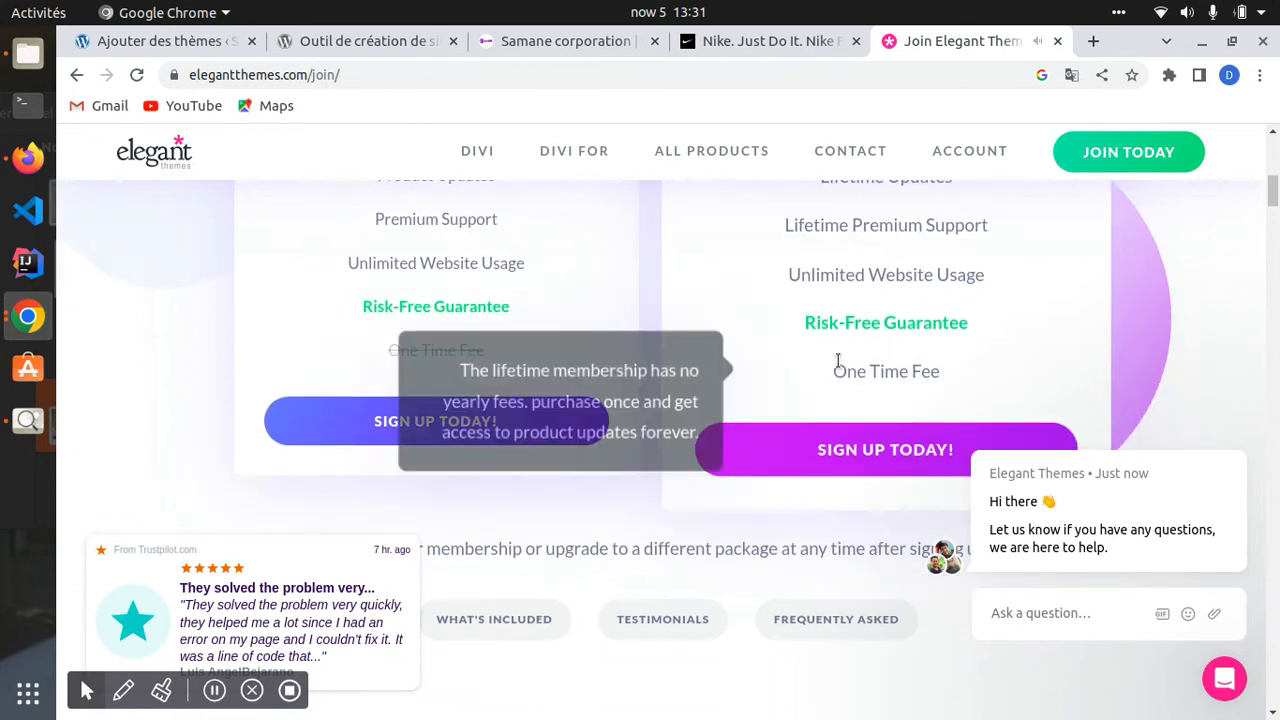
scroll(834, 366, up, 5)
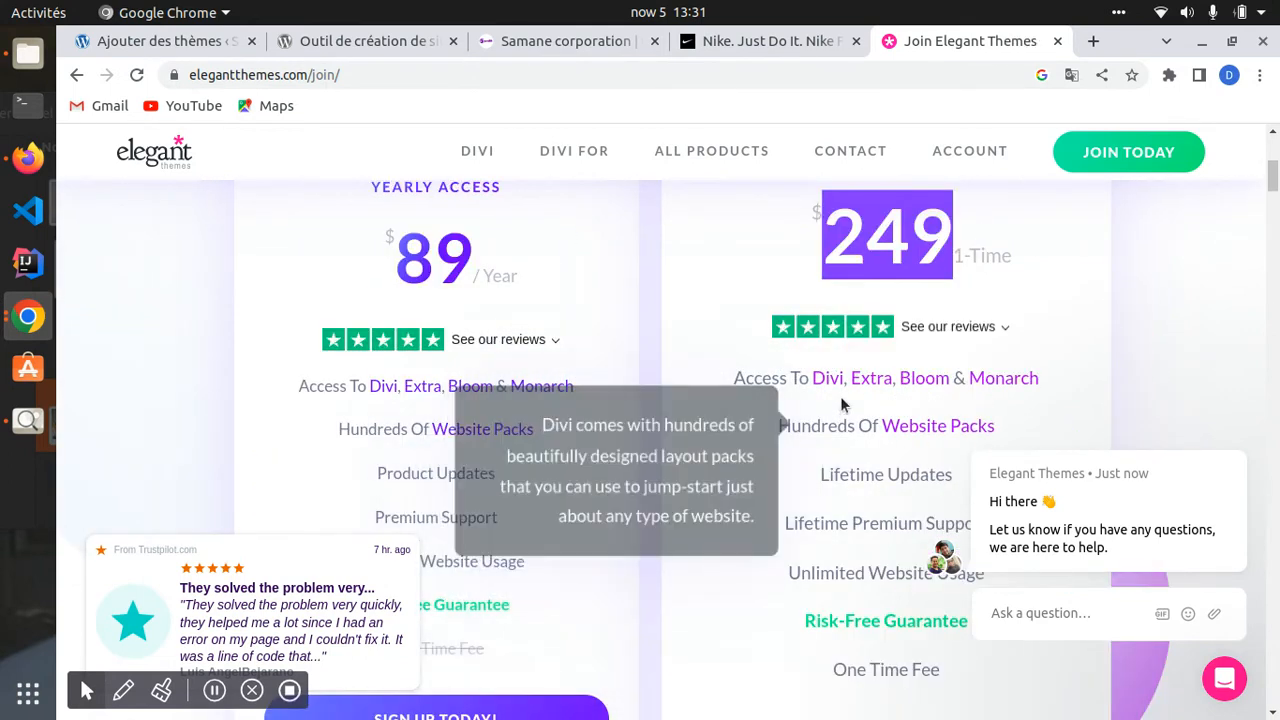
scroll(842, 400, up, 5)
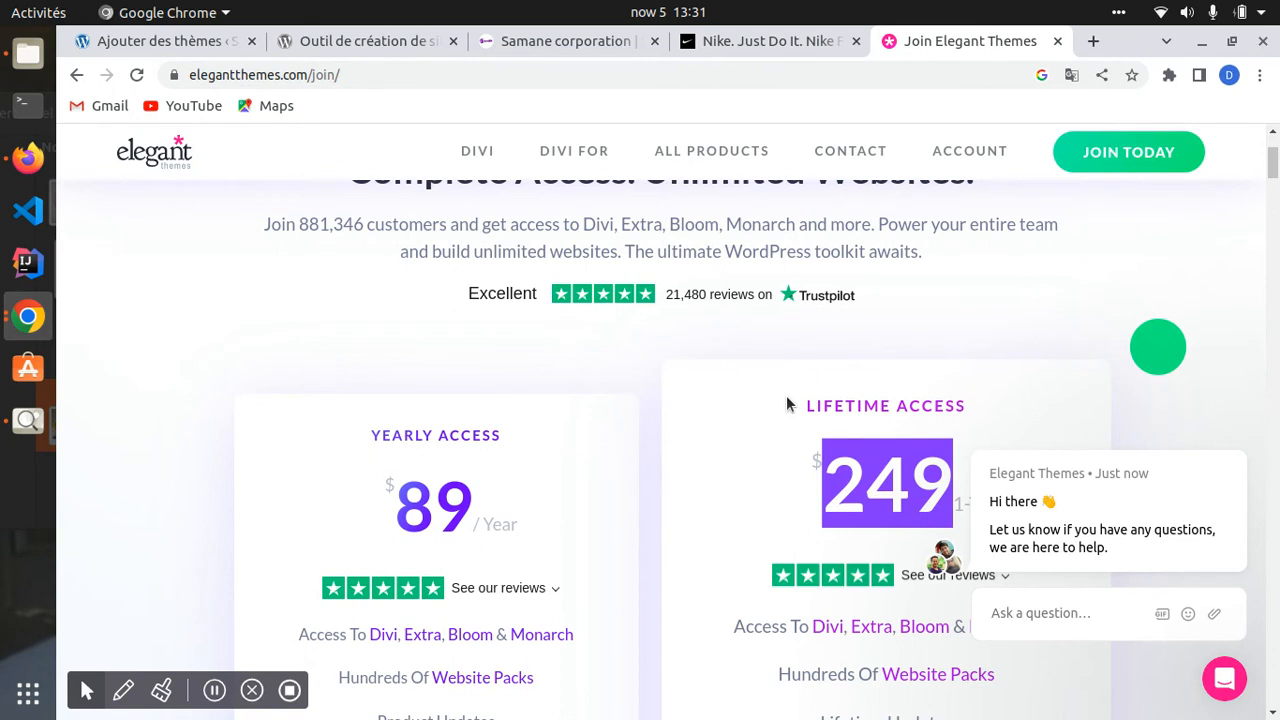
scroll(789, 403, down, 3)
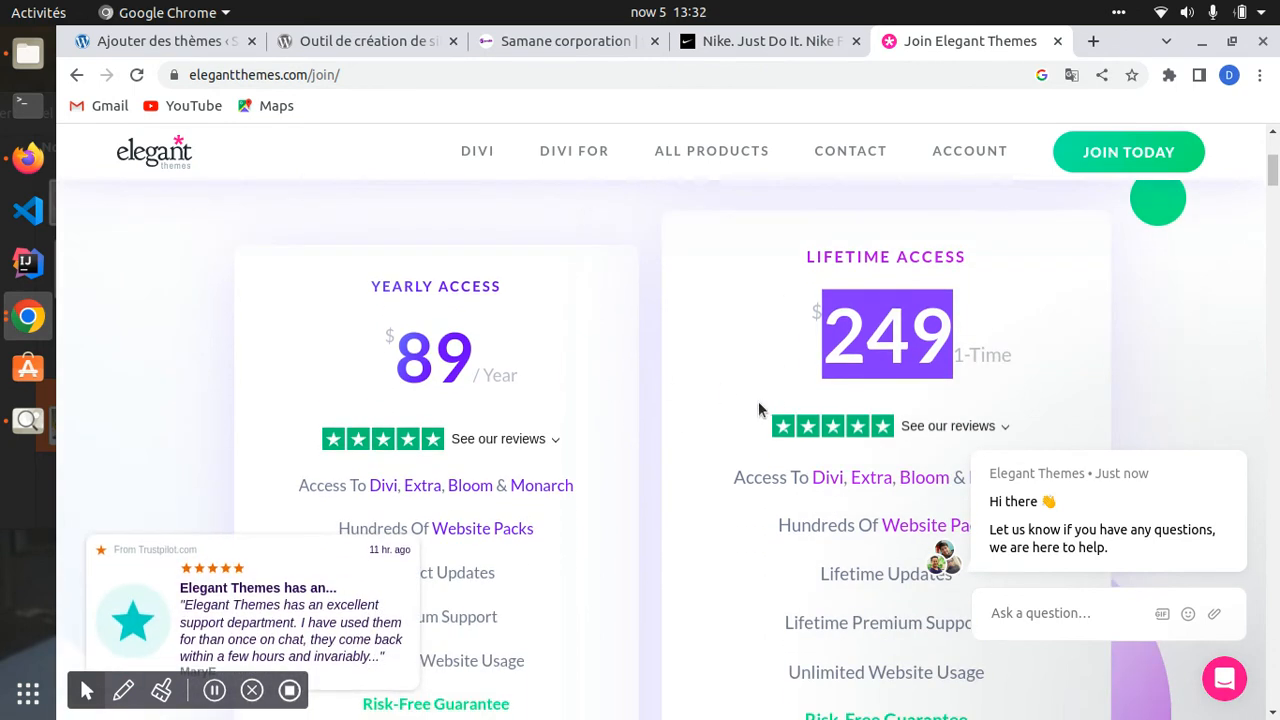
scroll(700, 400, up, 3)
click(760, 40)
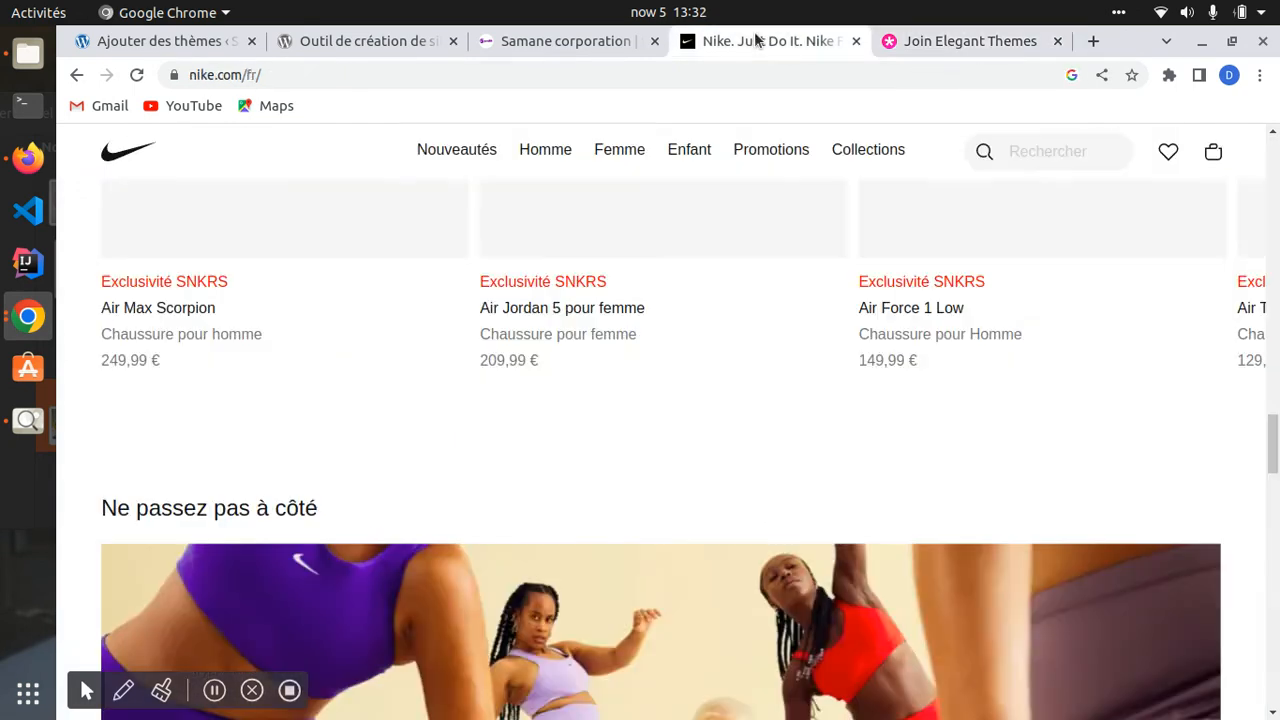
- Return to the WordPress tab and open Apparence to review the two installed themes
click(205, 45)
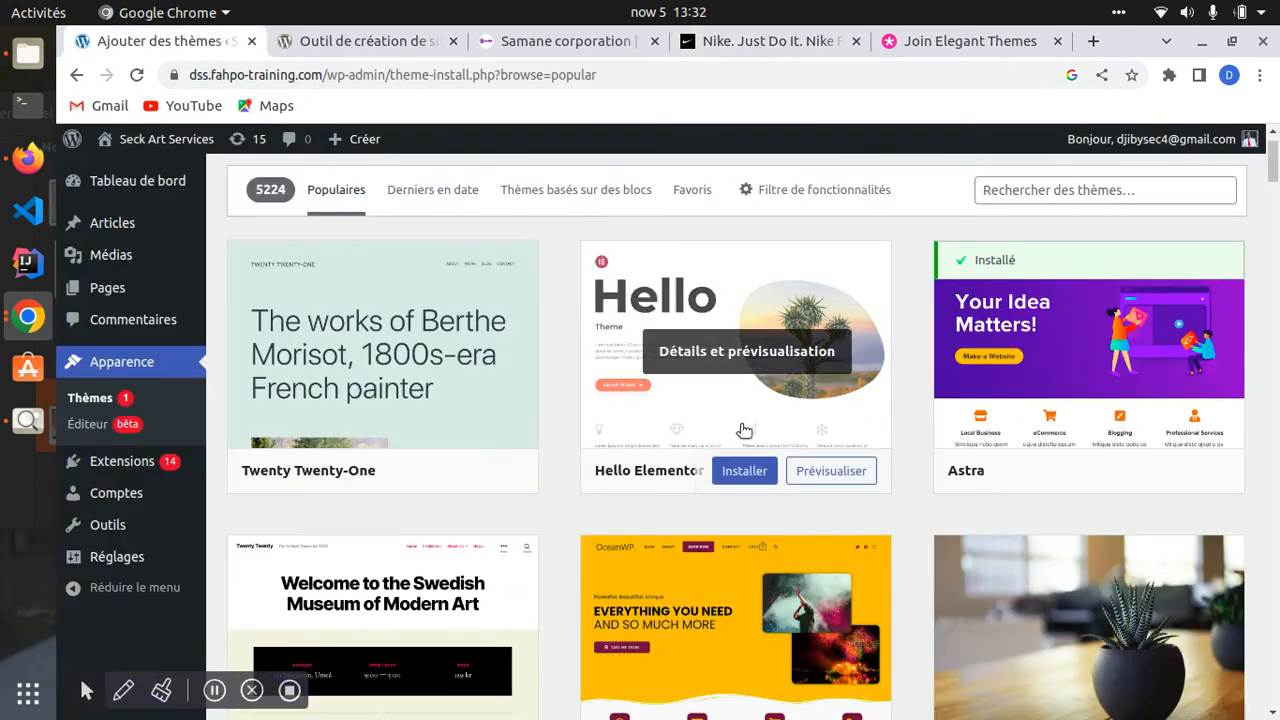
scroll(705, 447, down, 3)
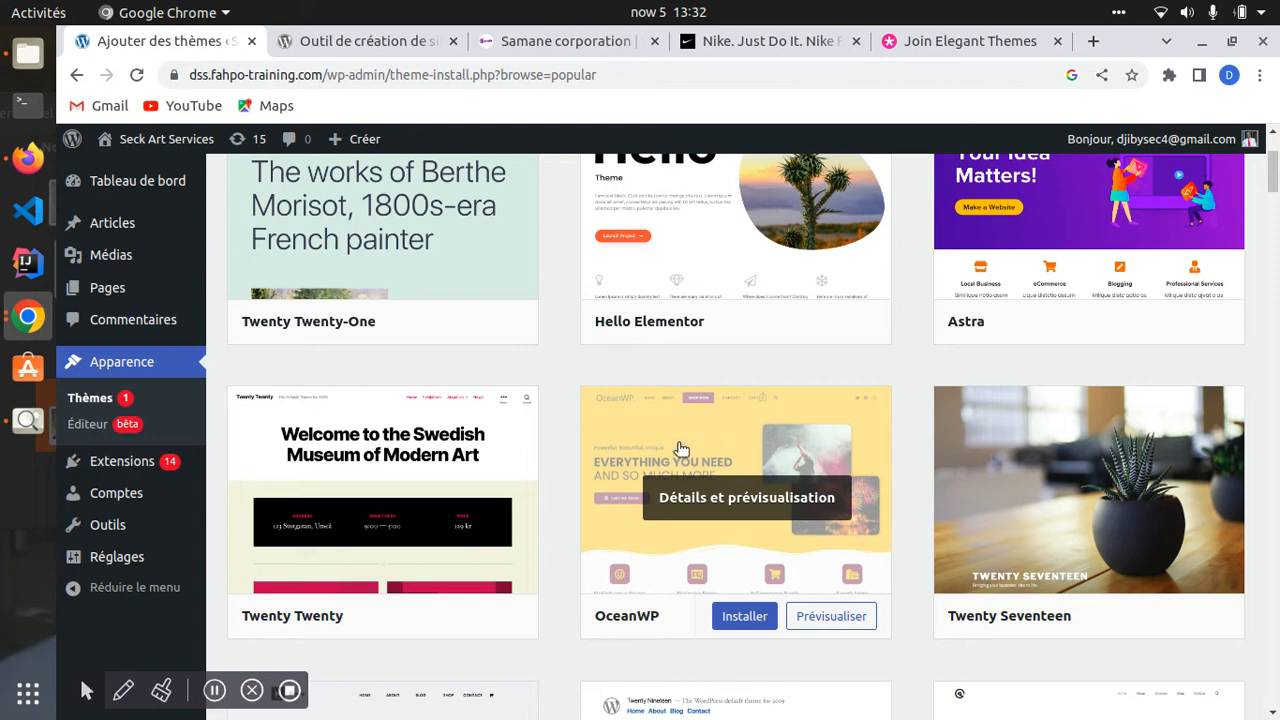
scroll(560, 340, up, 3)
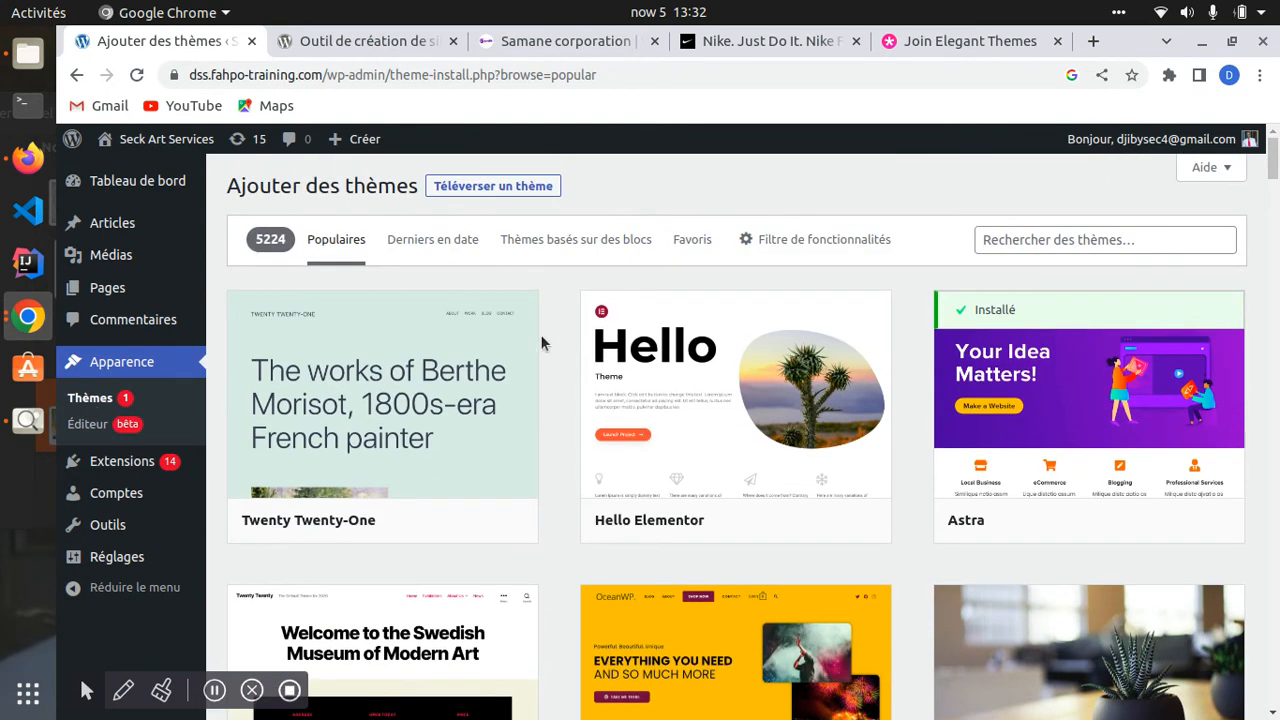
click(112, 362)
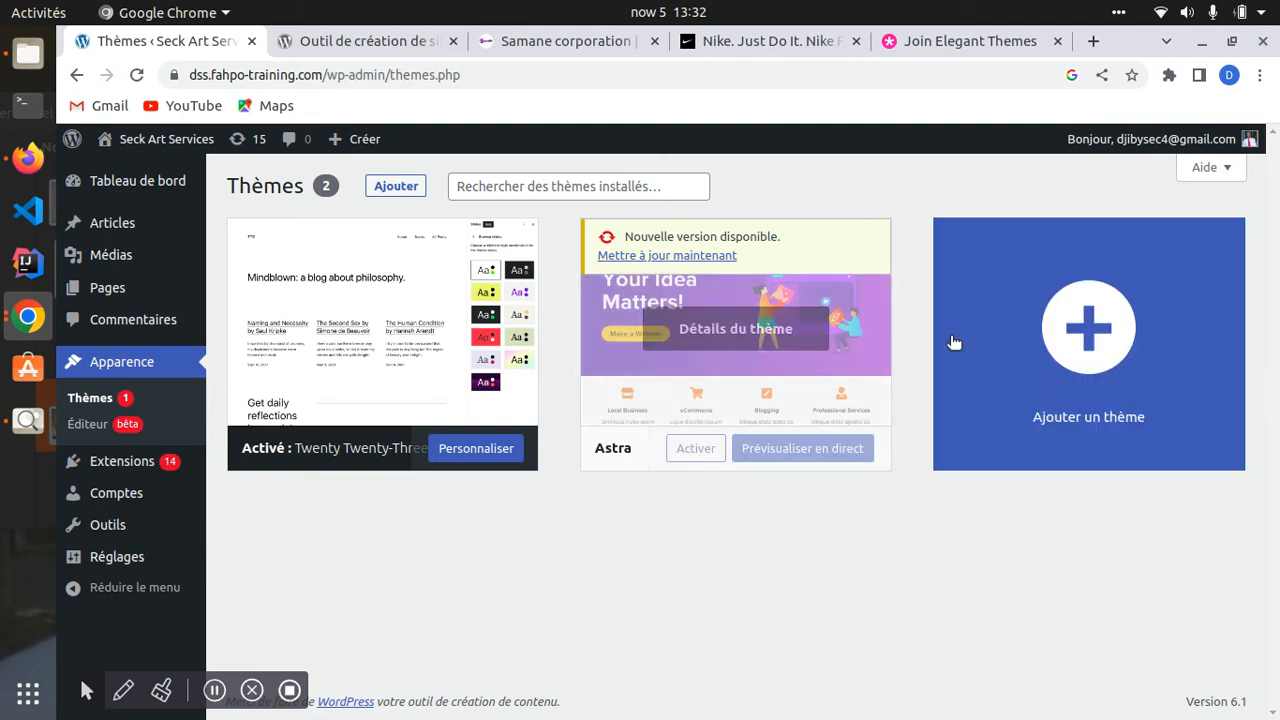
- Open Ajouter un thème and browse Populaires themes such as OceanWP, Neve and GeneratePress
click(1070, 320)
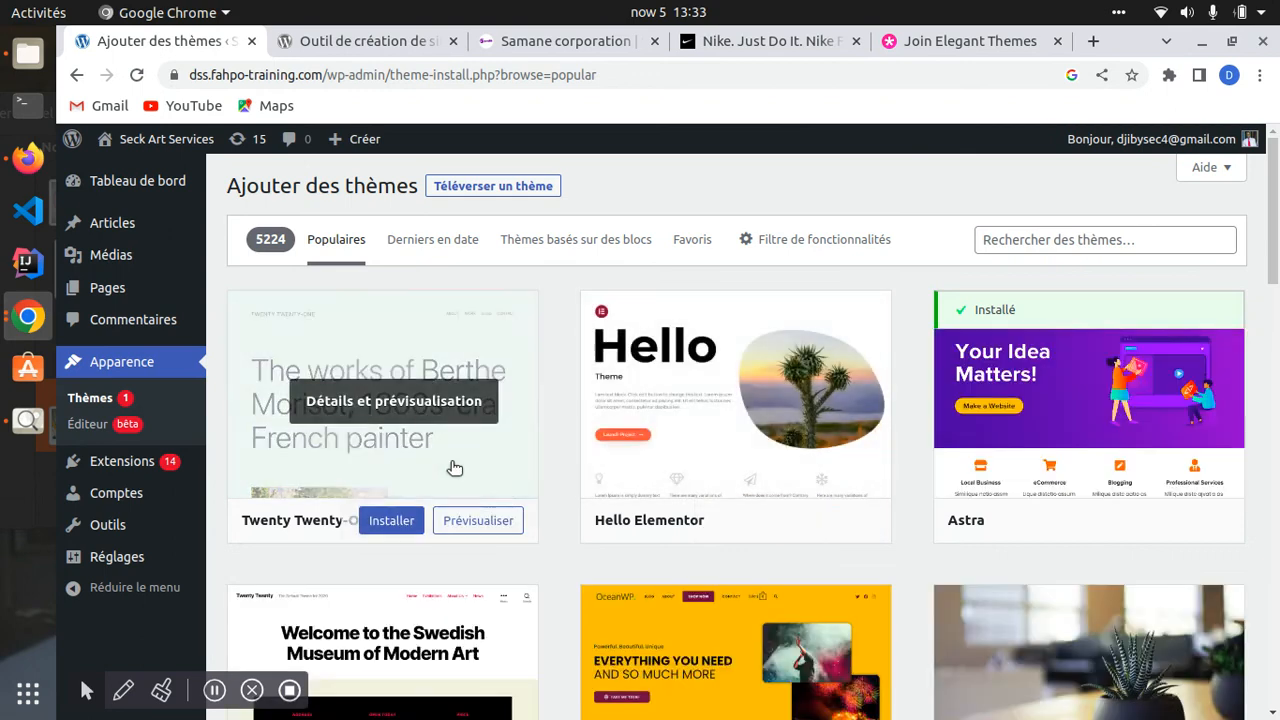
scroll(560, 515, down, 3)
scroll(450, 350, up, 2)
scroll(385, 255, up, 1)
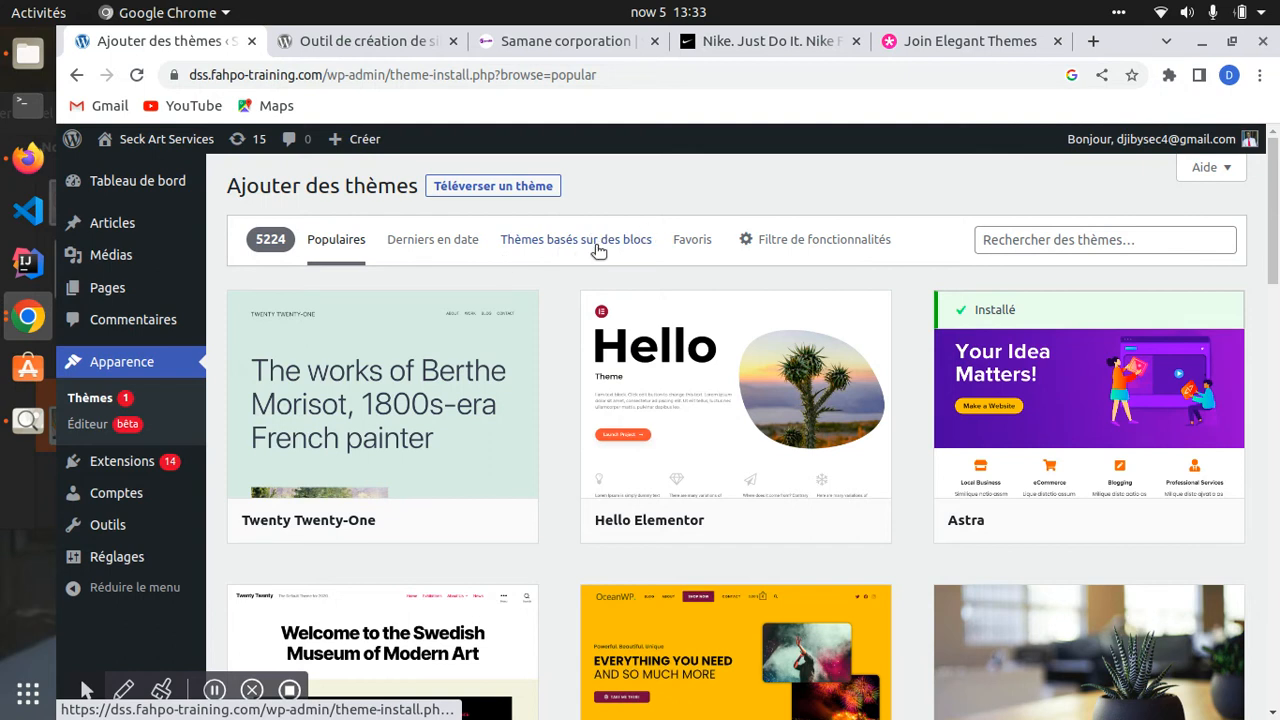
scroll(765, 393, down, 5)
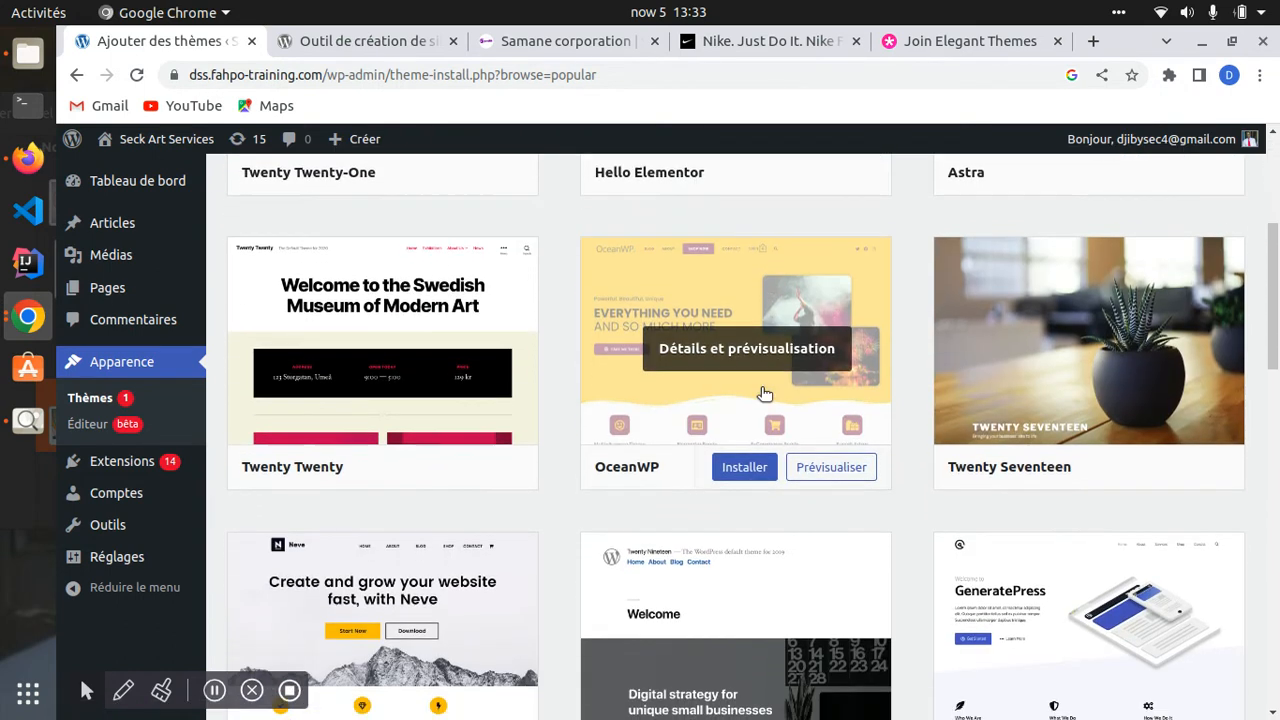
scroll(760, 400, up, 2)
scroll(601, 434, down, 4)
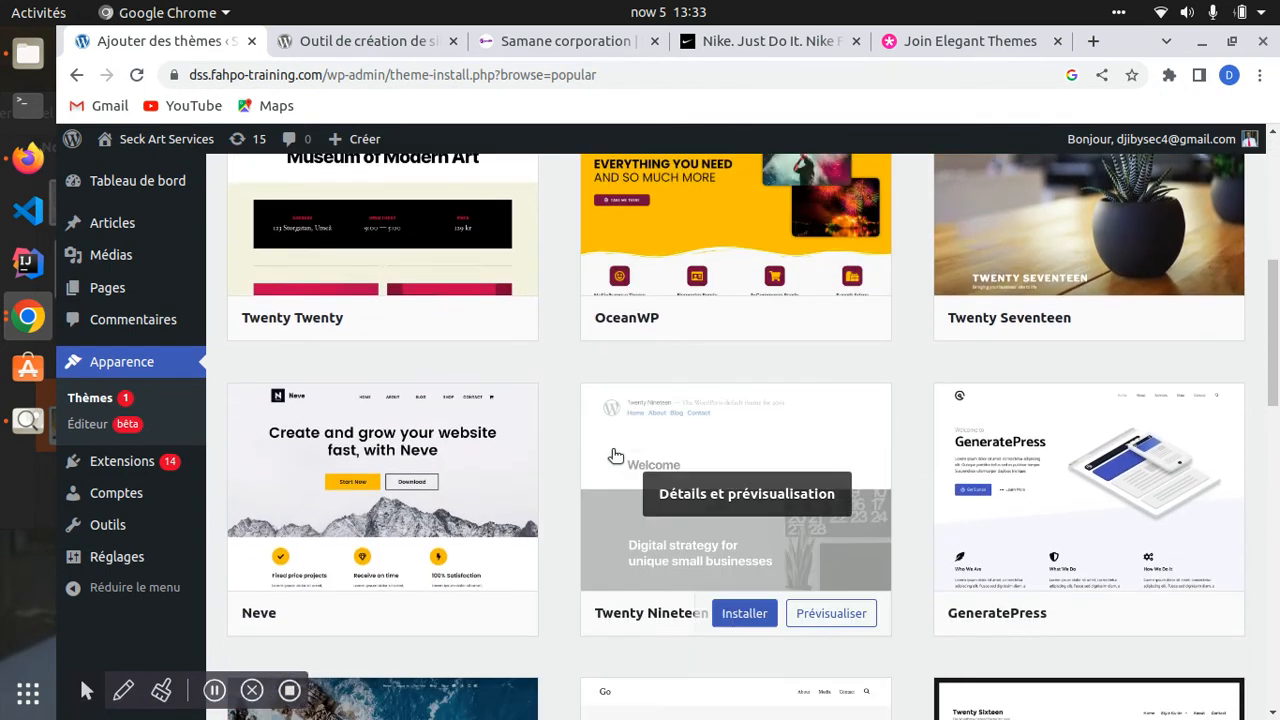
scroll(595, 420, down, 2)
scroll(381, 421, up, 3)
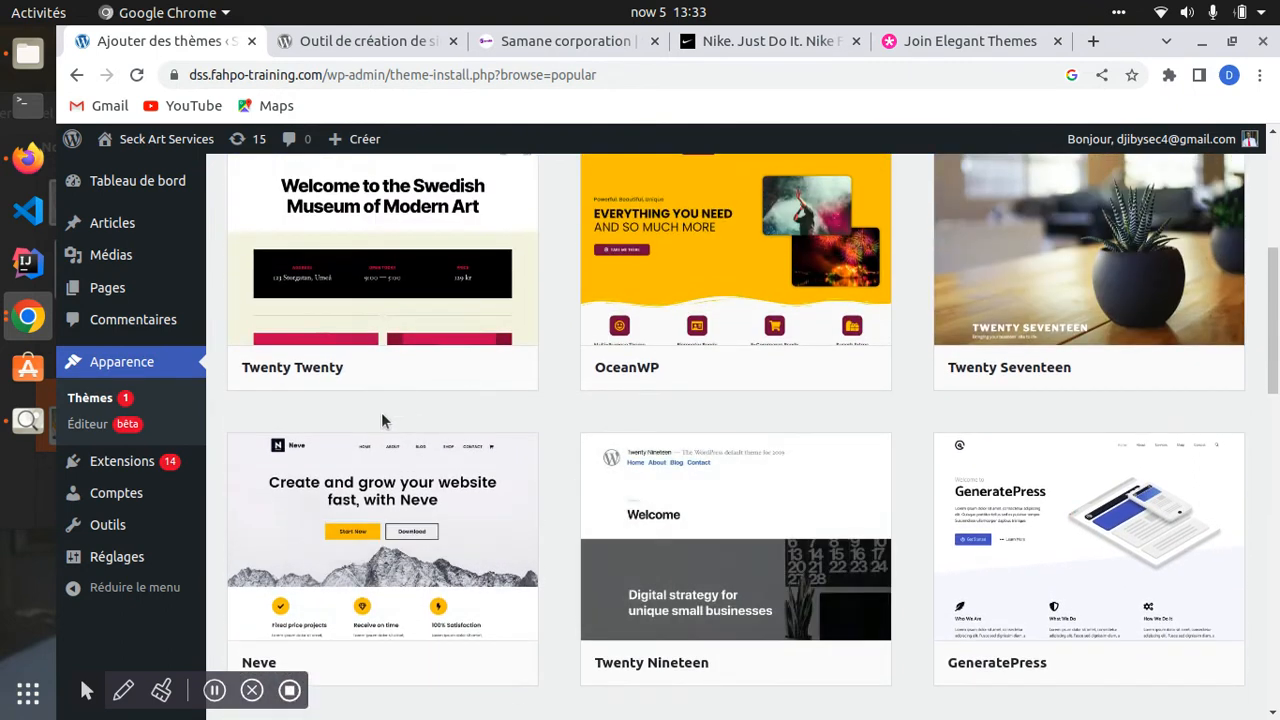
- Install the Twenty Twenty theme from the popular themes catalogue
click(389, 367)
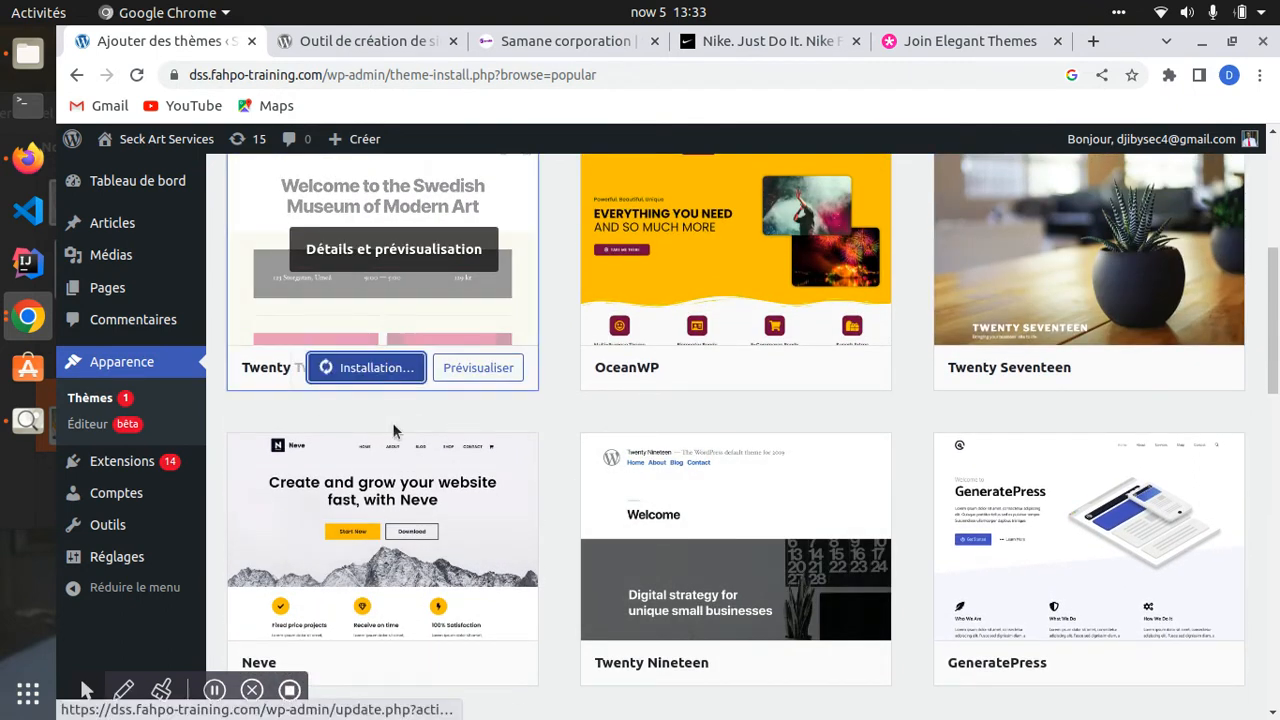
scroll(449, 465, up, 4)
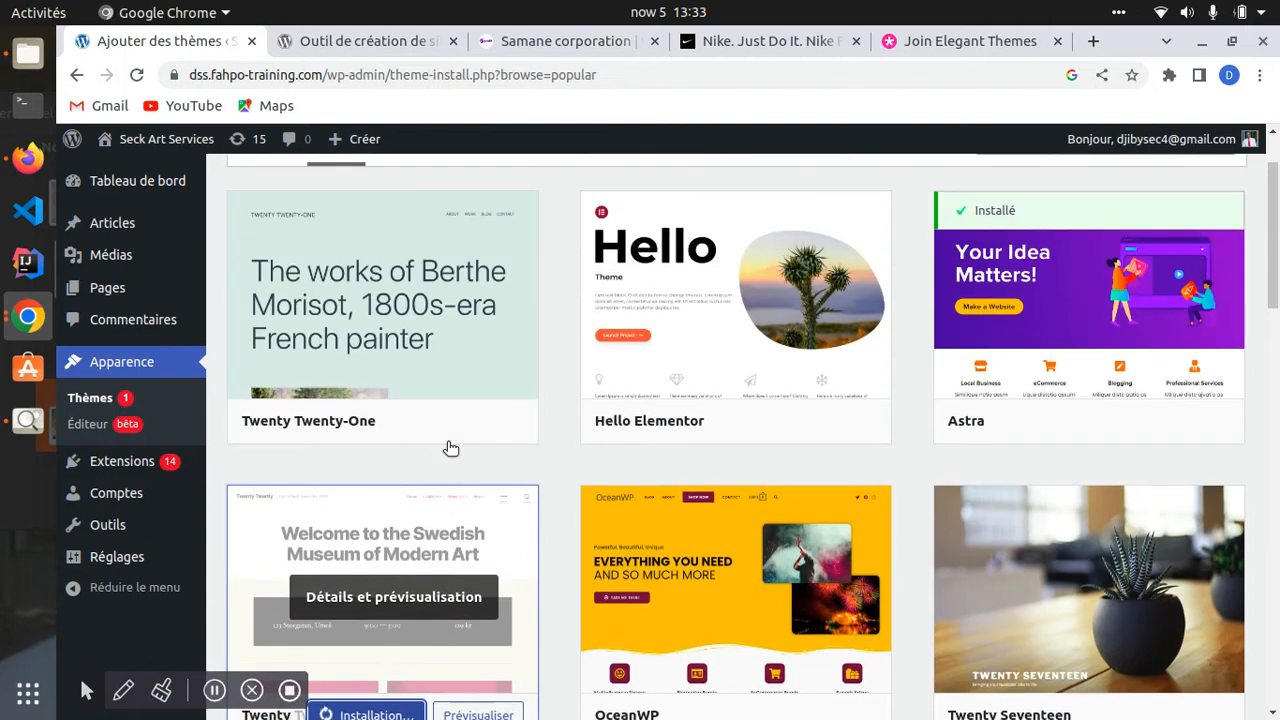
scroll(449, 448, up, 1)
scroll(534, 528, down, 4)
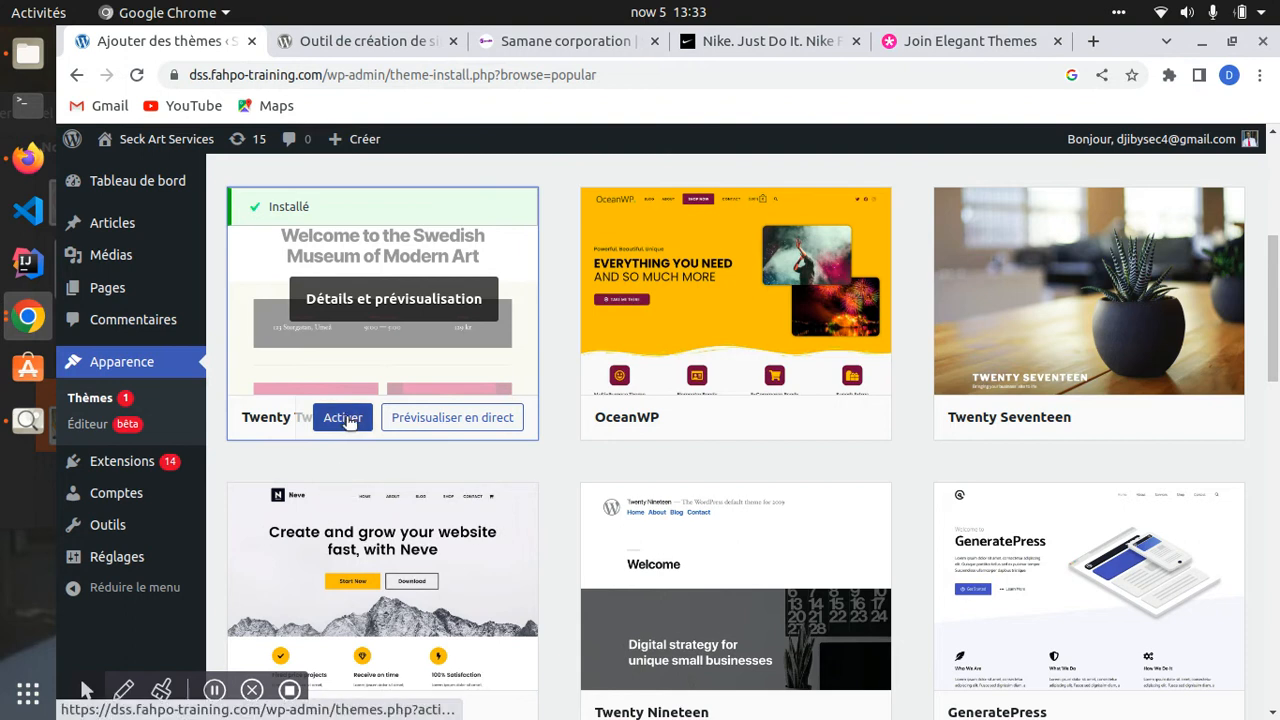
- Activate Twenty Twenty under Apparence > Thèmes and view the site's front page
click(112, 370)
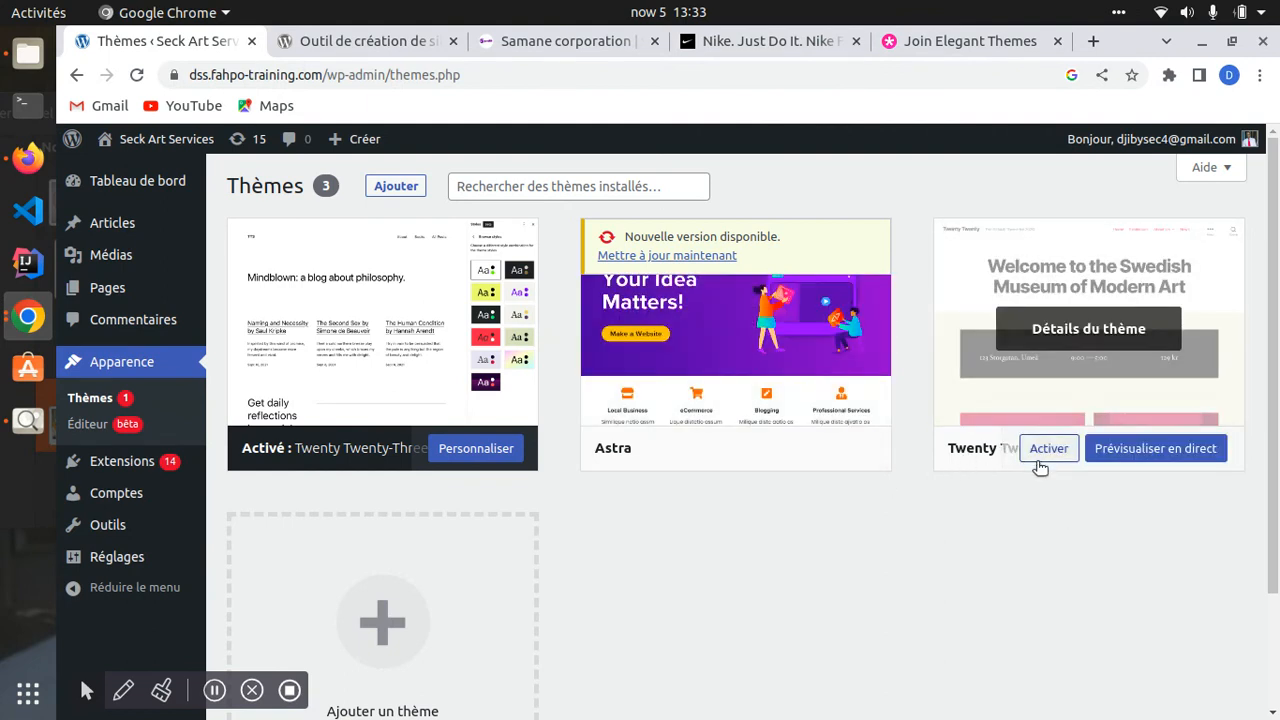
click(1047, 455)
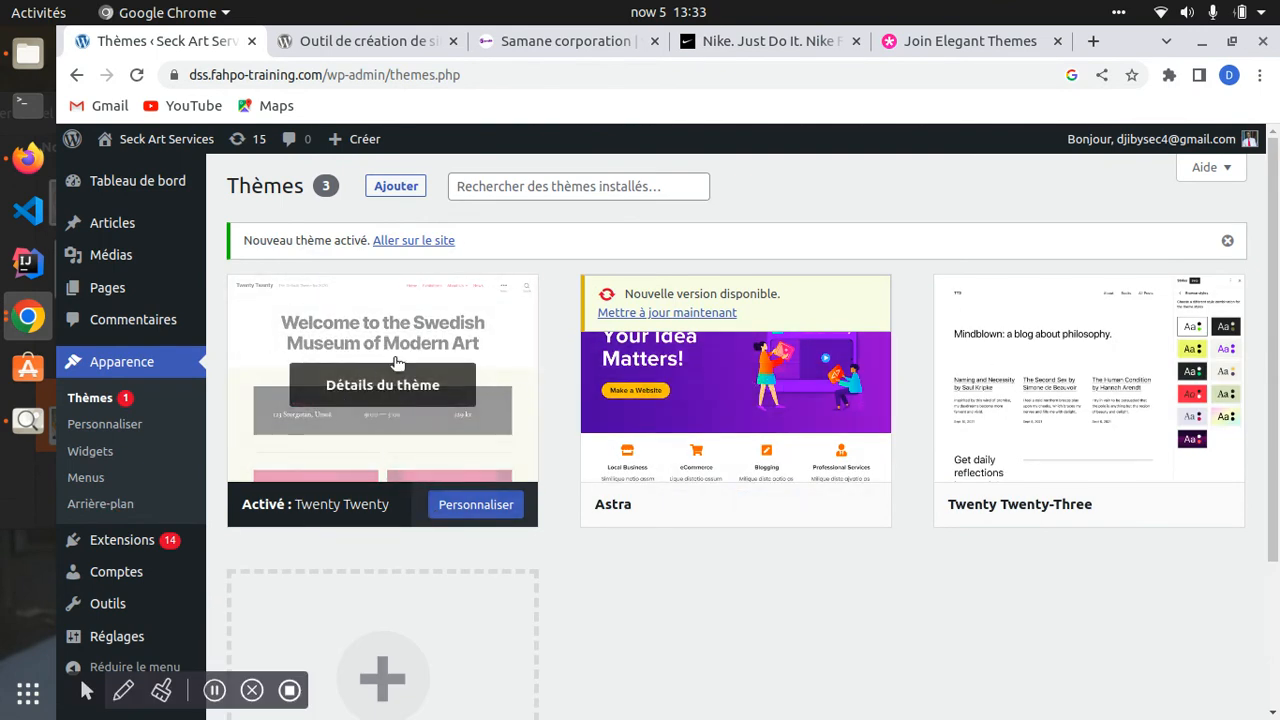
click(145, 140)
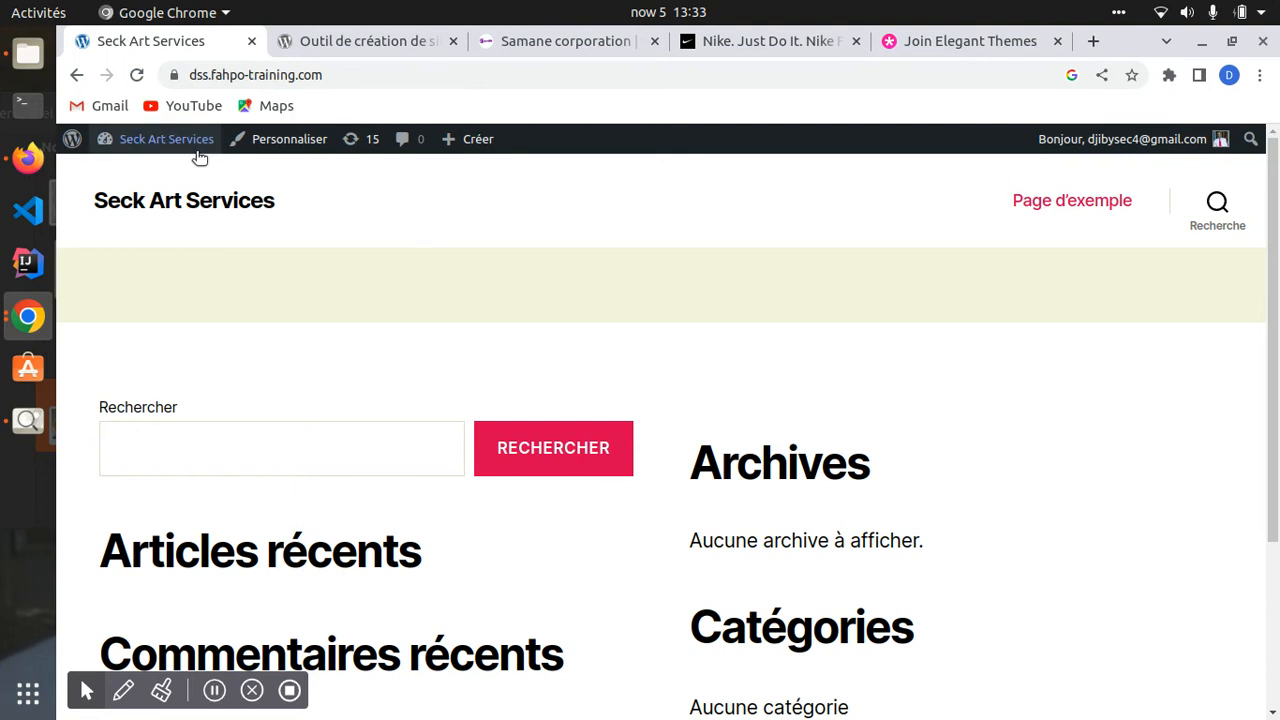
- Return to the admin dashboard and go to Apparence > Thèmes, where Twenty Twenty is active
click(155, 139)
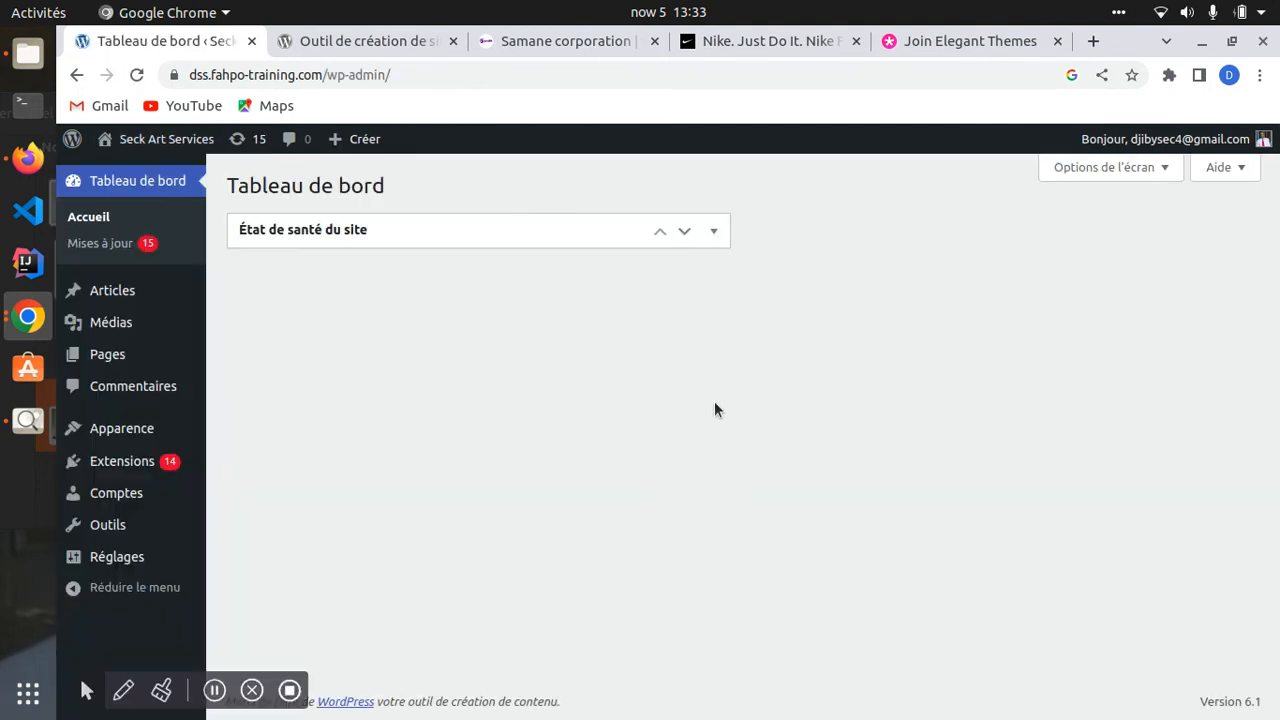
mouse_move(130, 434)
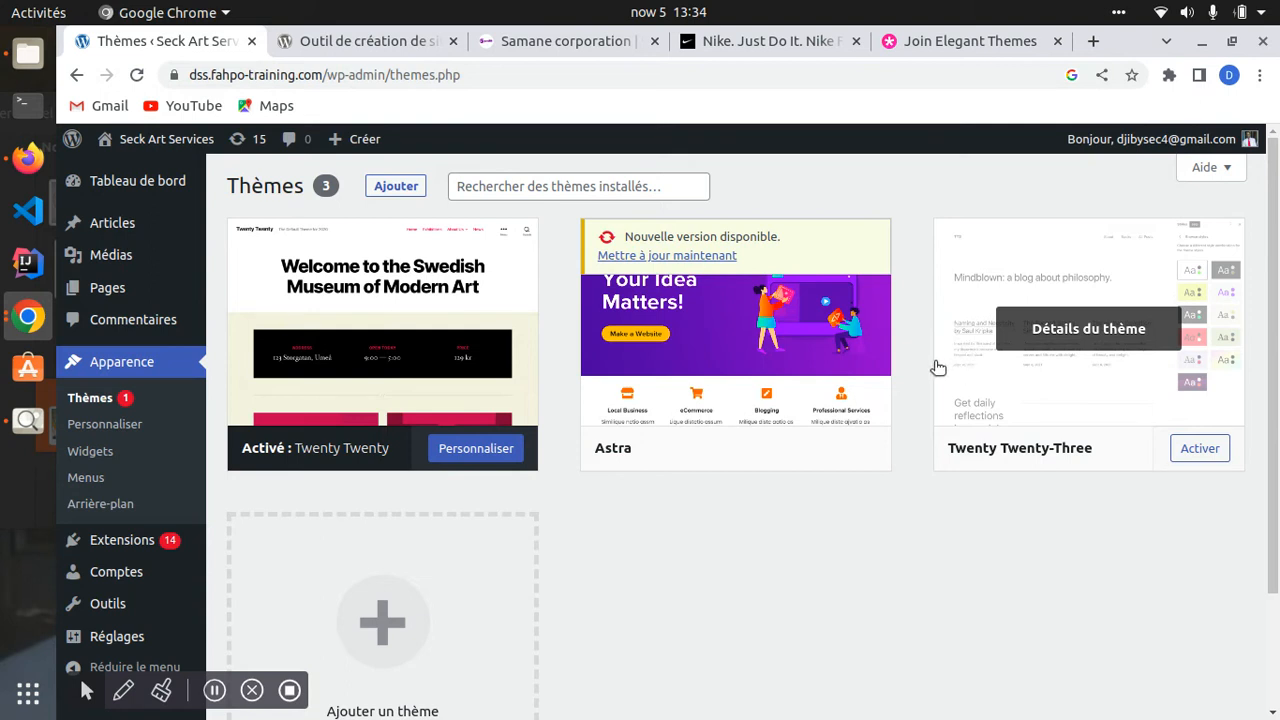
- Open Apparence > Widgets, close the welcome tour, and view the Footer #1 widget areas
click(127, 454)
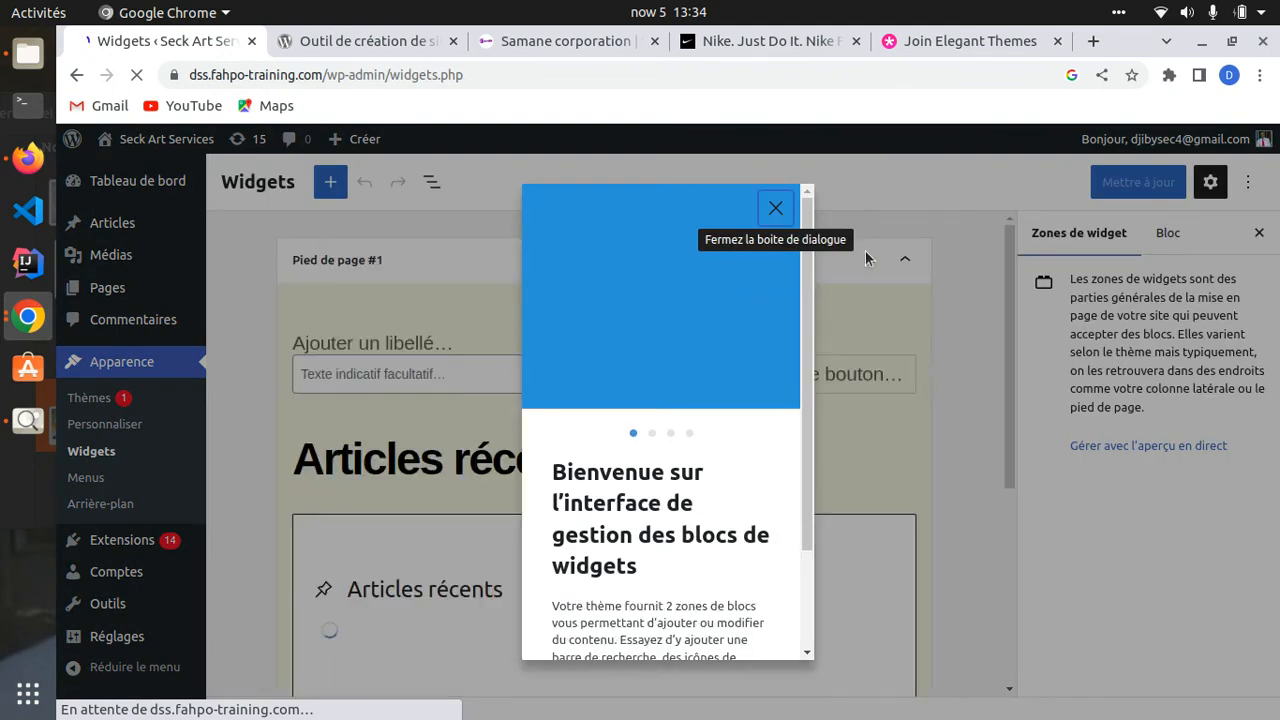
click(777, 209)
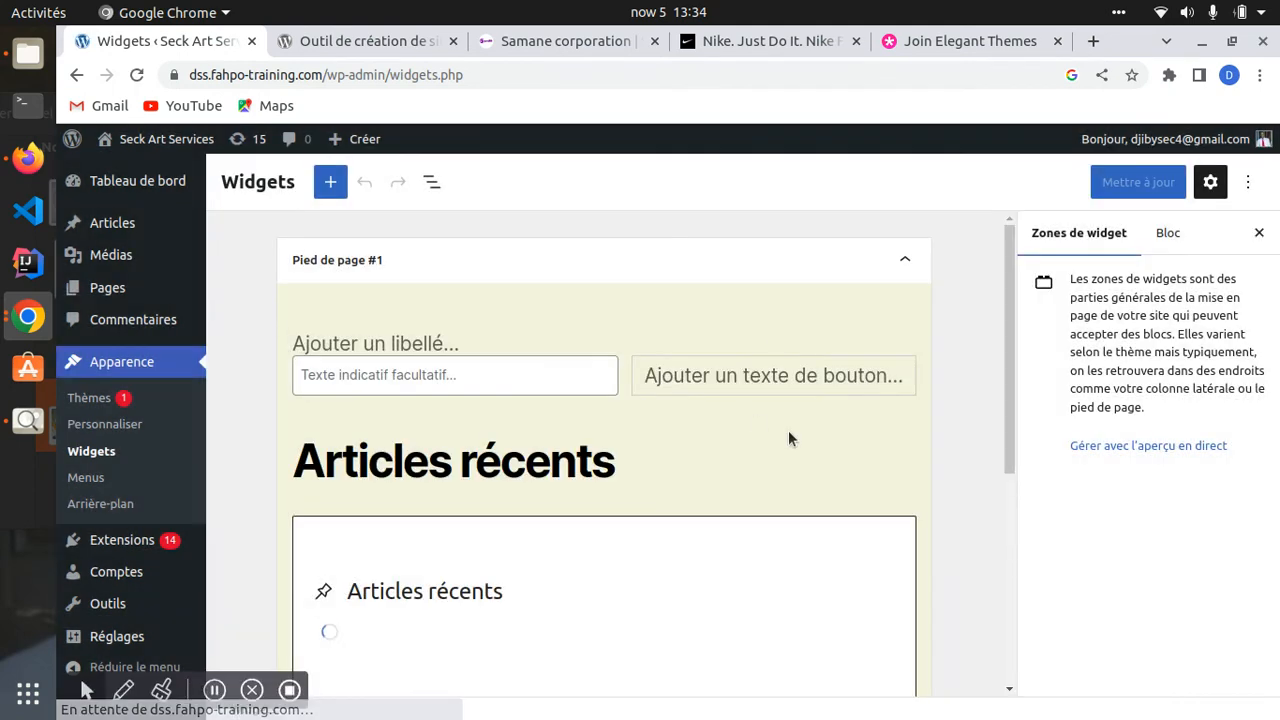
scroll(437, 459, down, 2)
scroll(435, 459, down, 2)
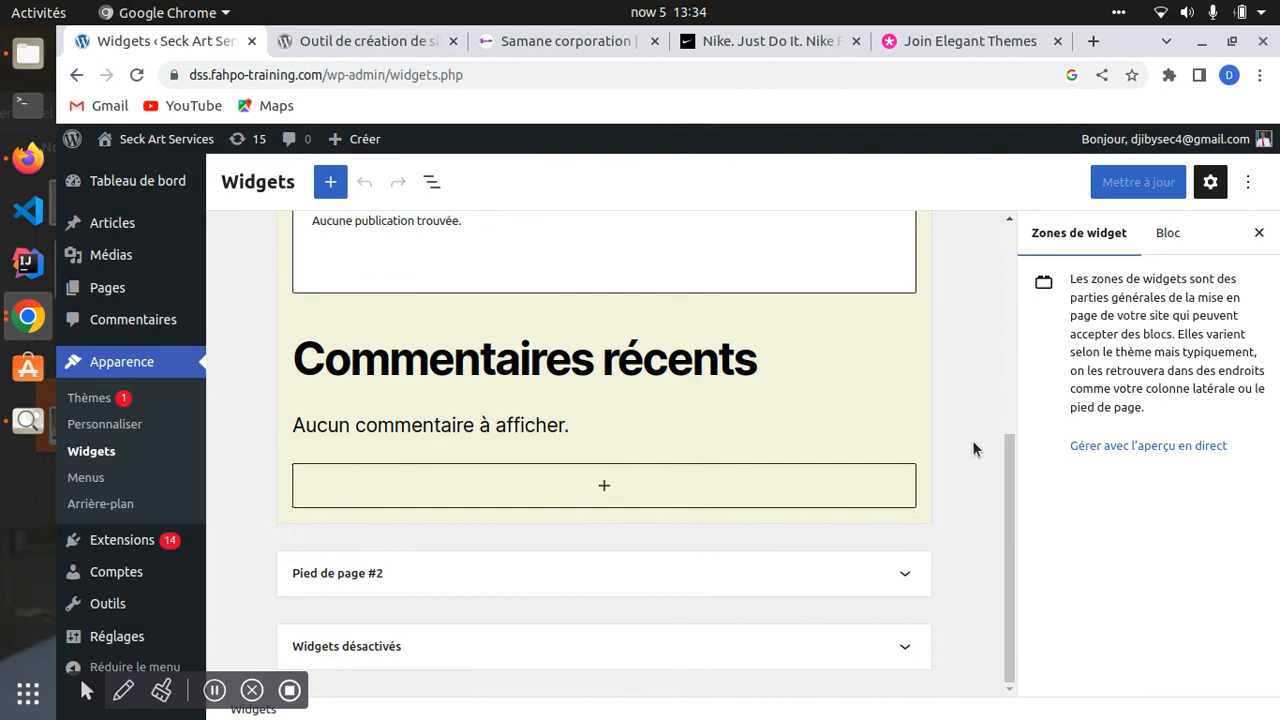
click(1167, 232)
click(1028, 233)
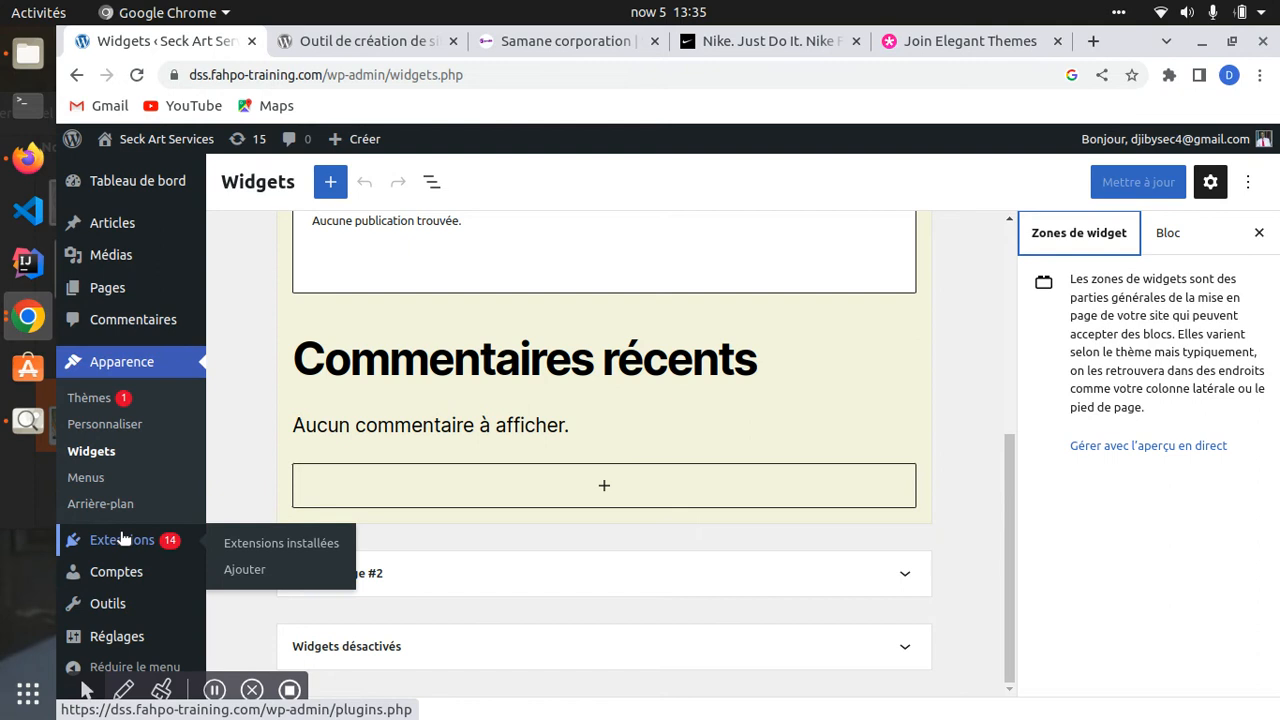
- Open Extensions to review the 18 installed plugins and select the page's address
click(68, 540)
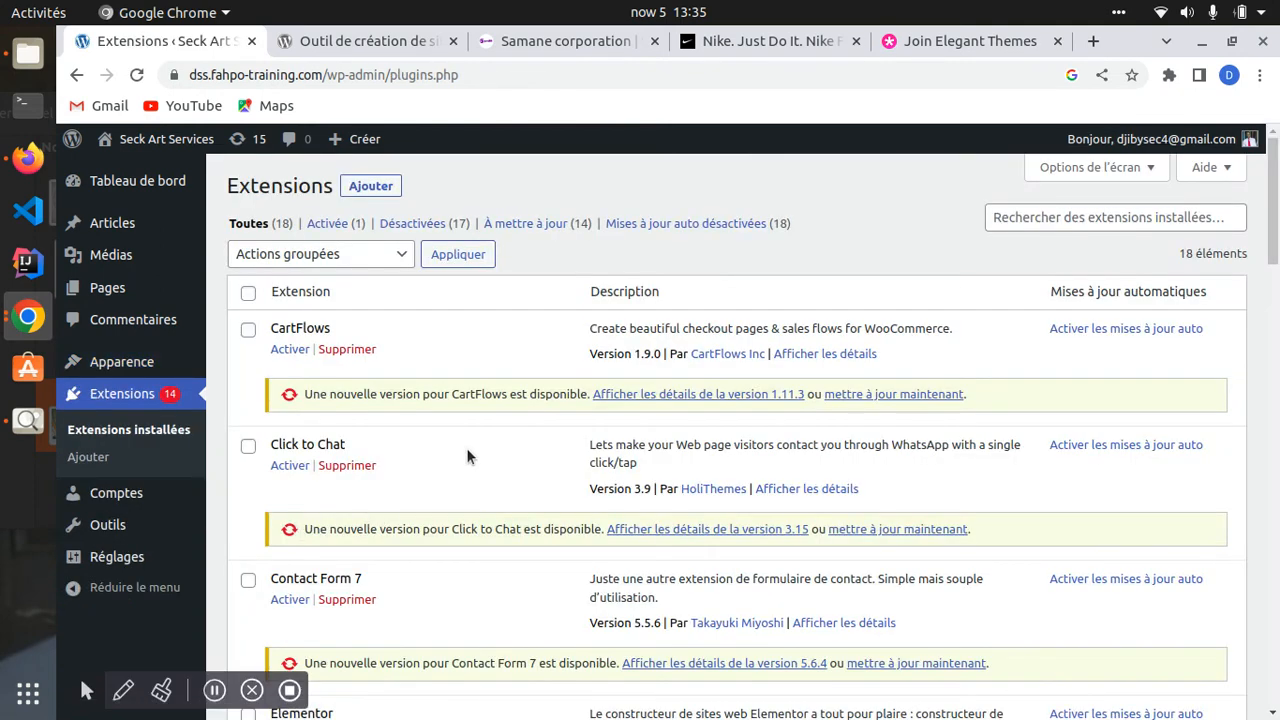
scroll(462, 455, down, 3)
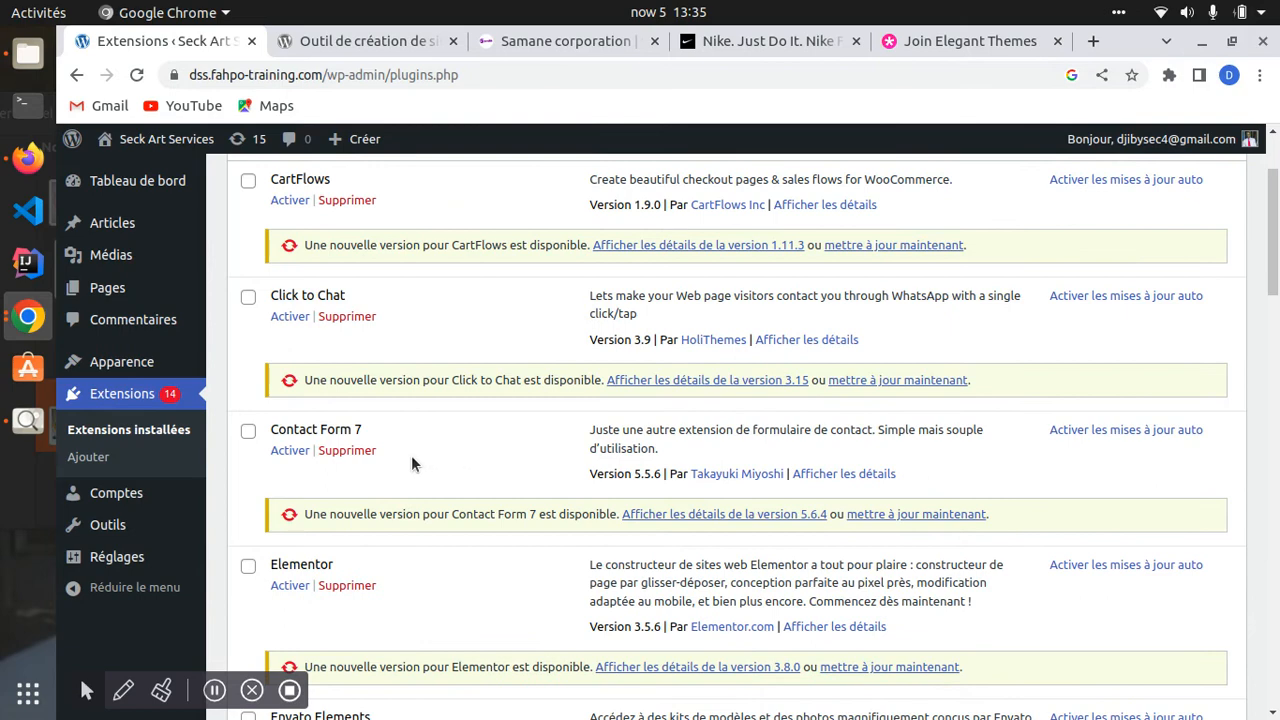
scroll(411, 462, down, 12)
scroll(407, 462, down, 20)
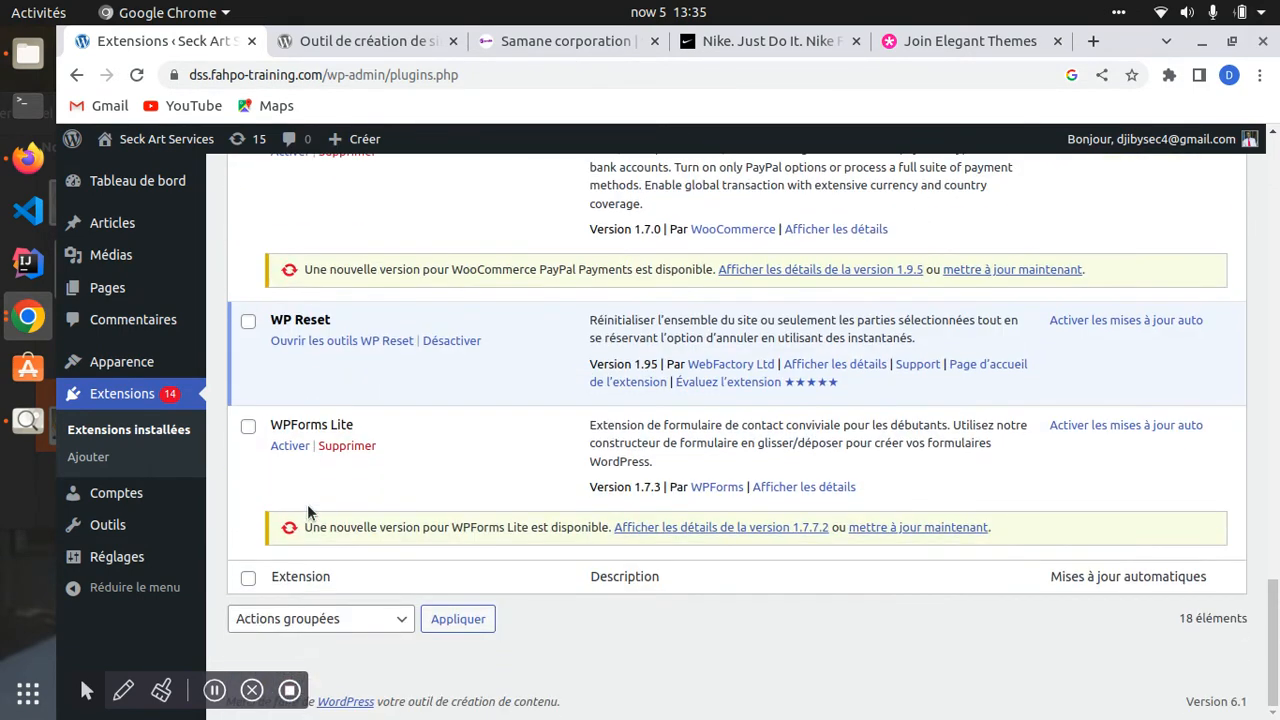
scroll(308, 503, up, 20)
scroll(330, 489, up, 5)
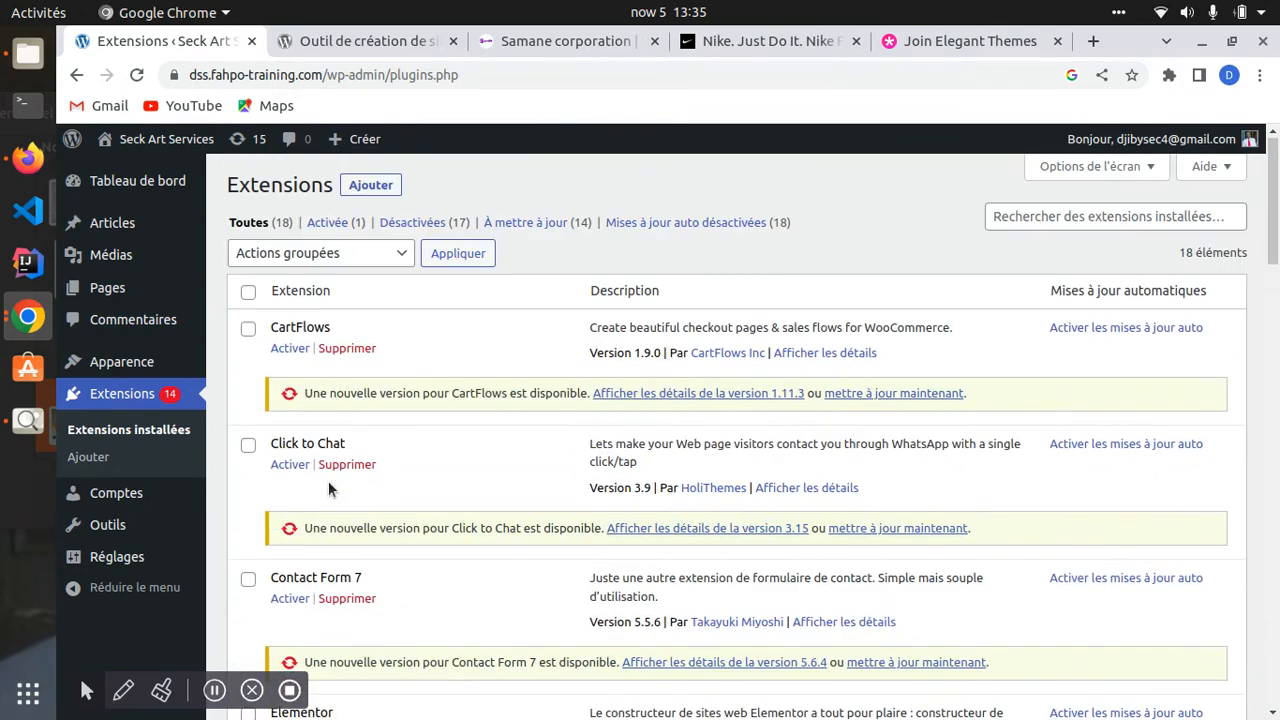
drag(193, 78, 505, 70)
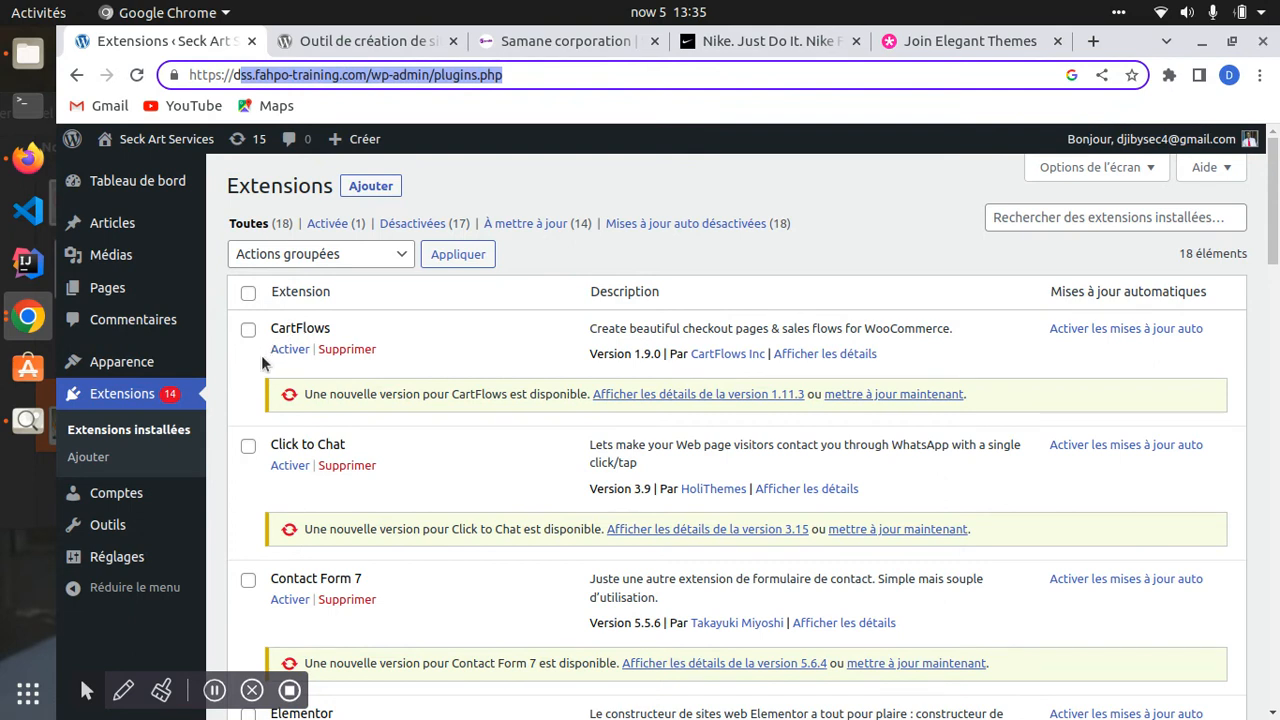
- Tick the select-all checkbox and WP Reset so every plugin is selected
click(248, 295)
scroll(270, 418, down, 8)
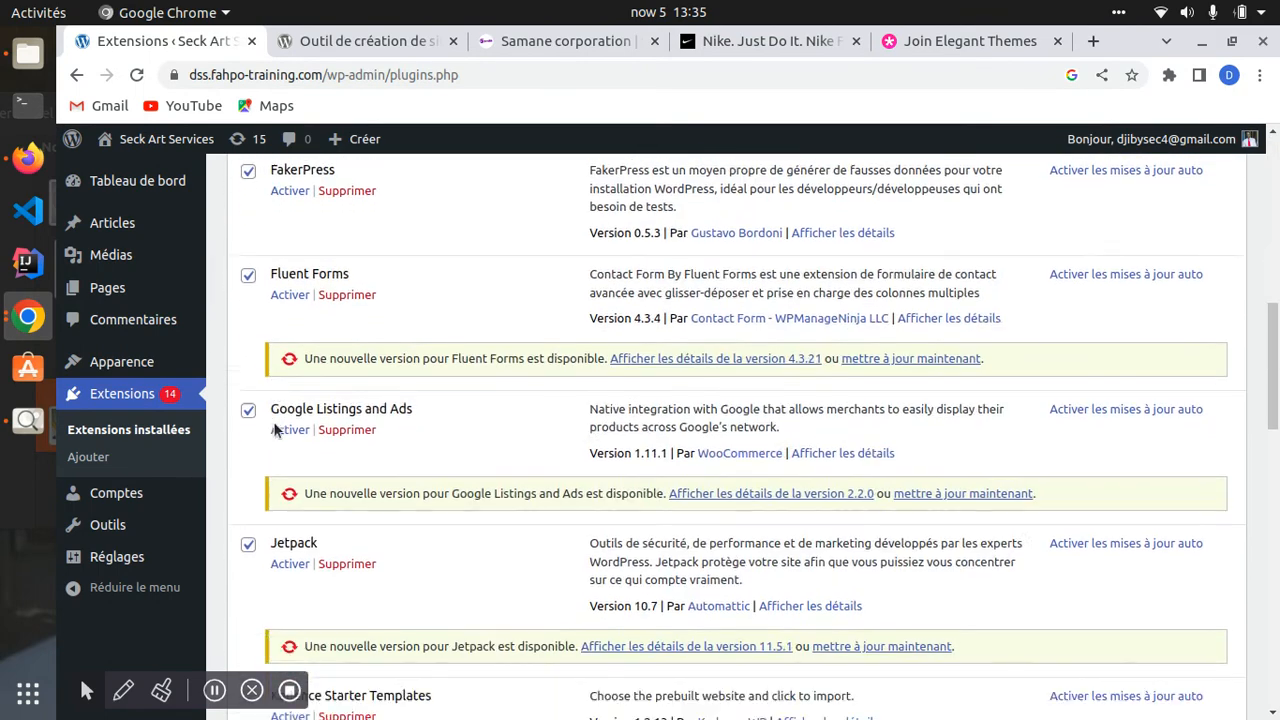
scroll(280, 450, down, 15)
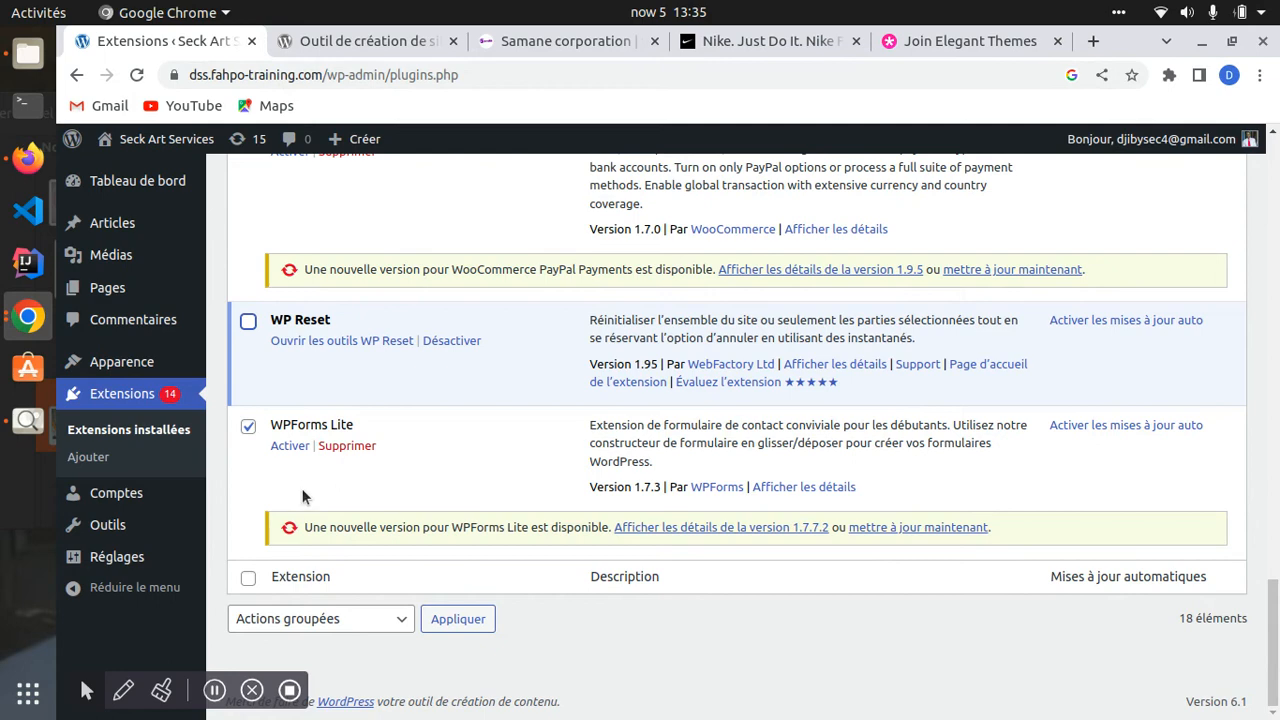
click(249, 324)
scroll(364, 601, up, 20)
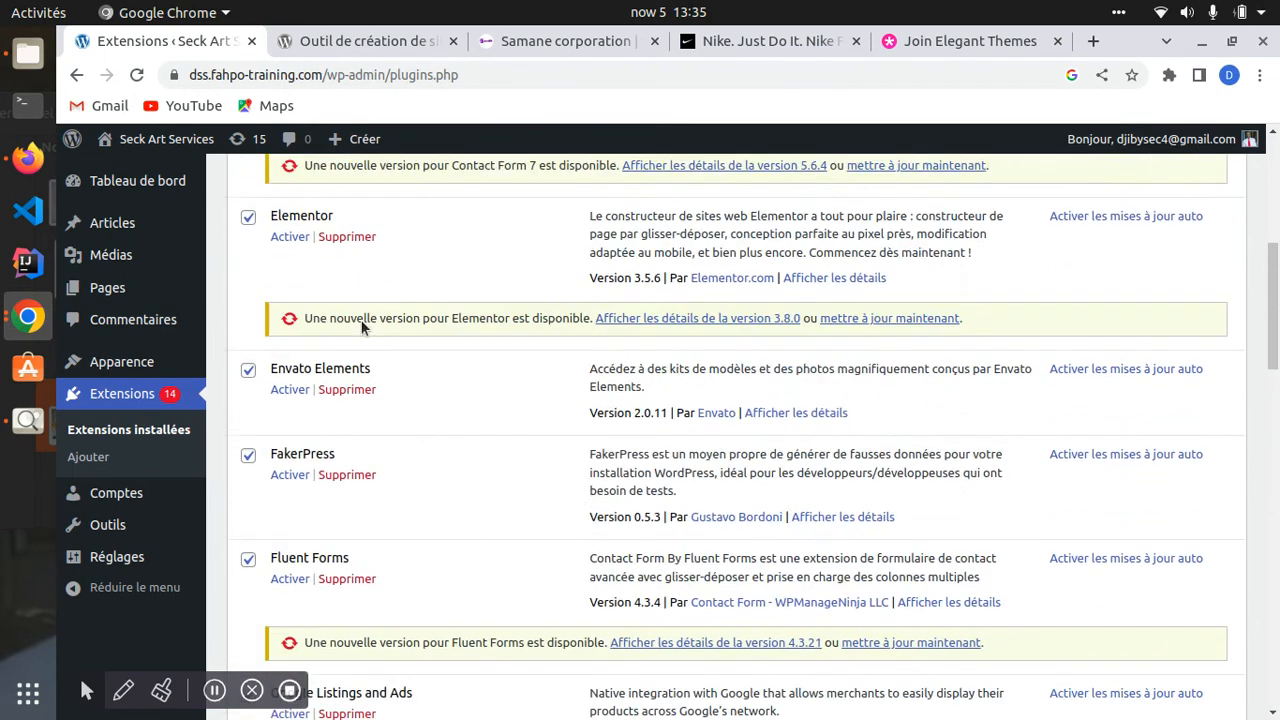
scroll(363, 327, up, 1)
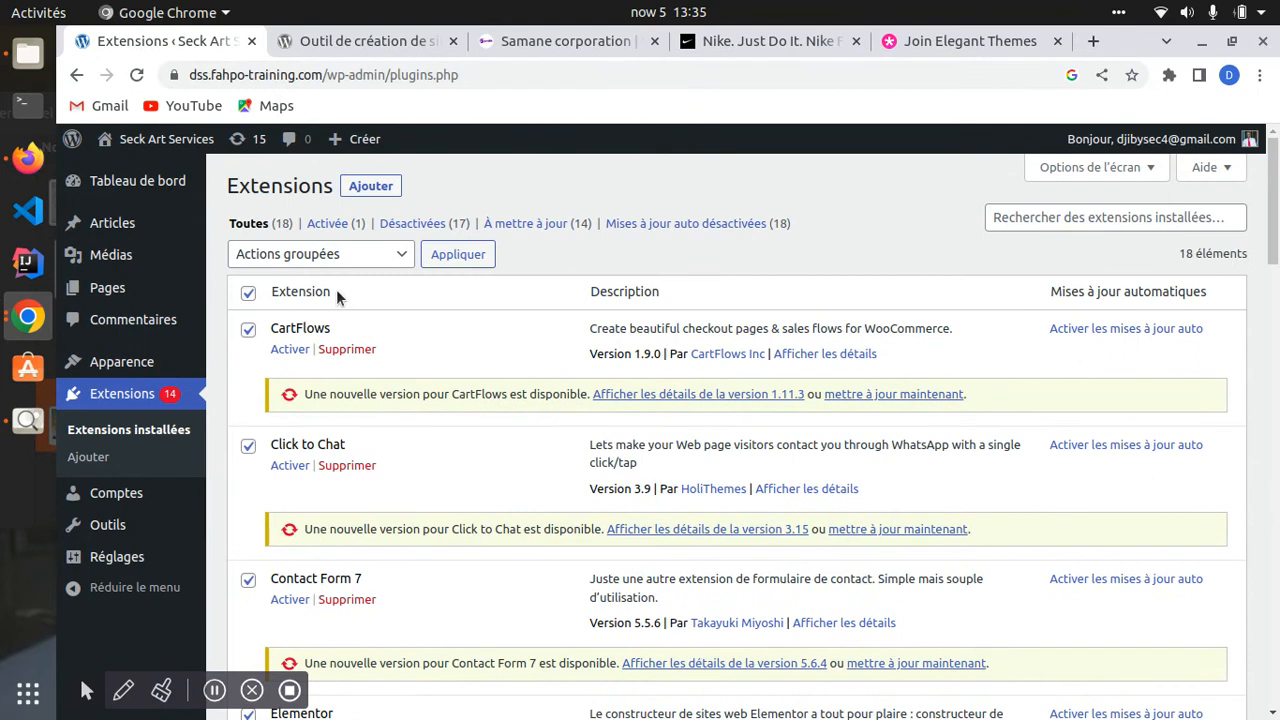
- Bulk-deactivate all selected plugins with Désactiver and Appliquer
click(386, 256)
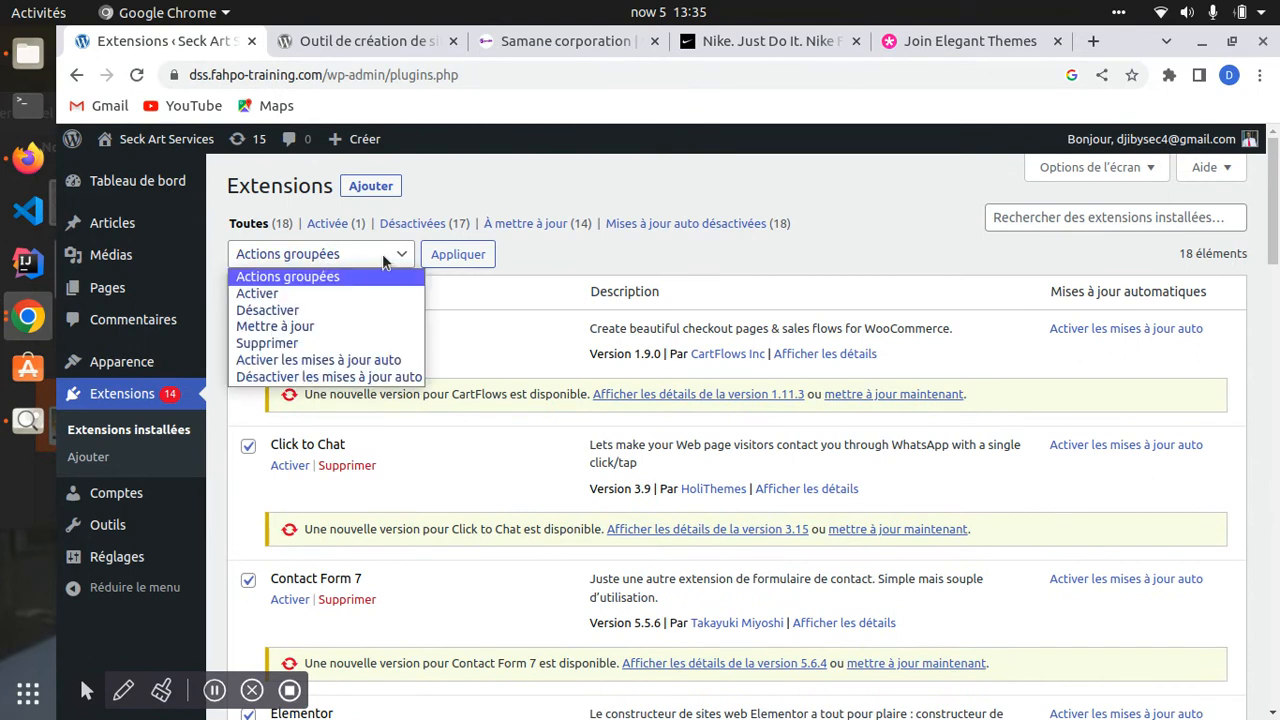
click(292, 312)
click(447, 262)
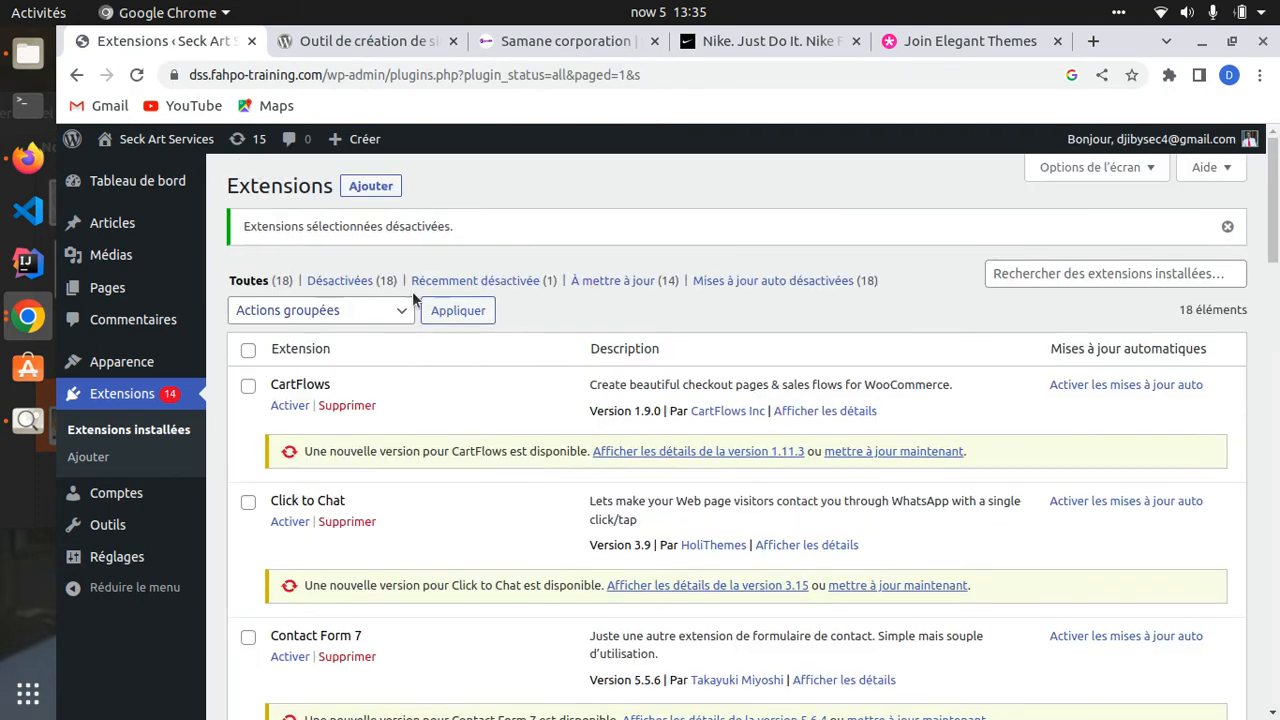
scroll(300, 430, down, 3)
scroll(270, 380, up, 3)
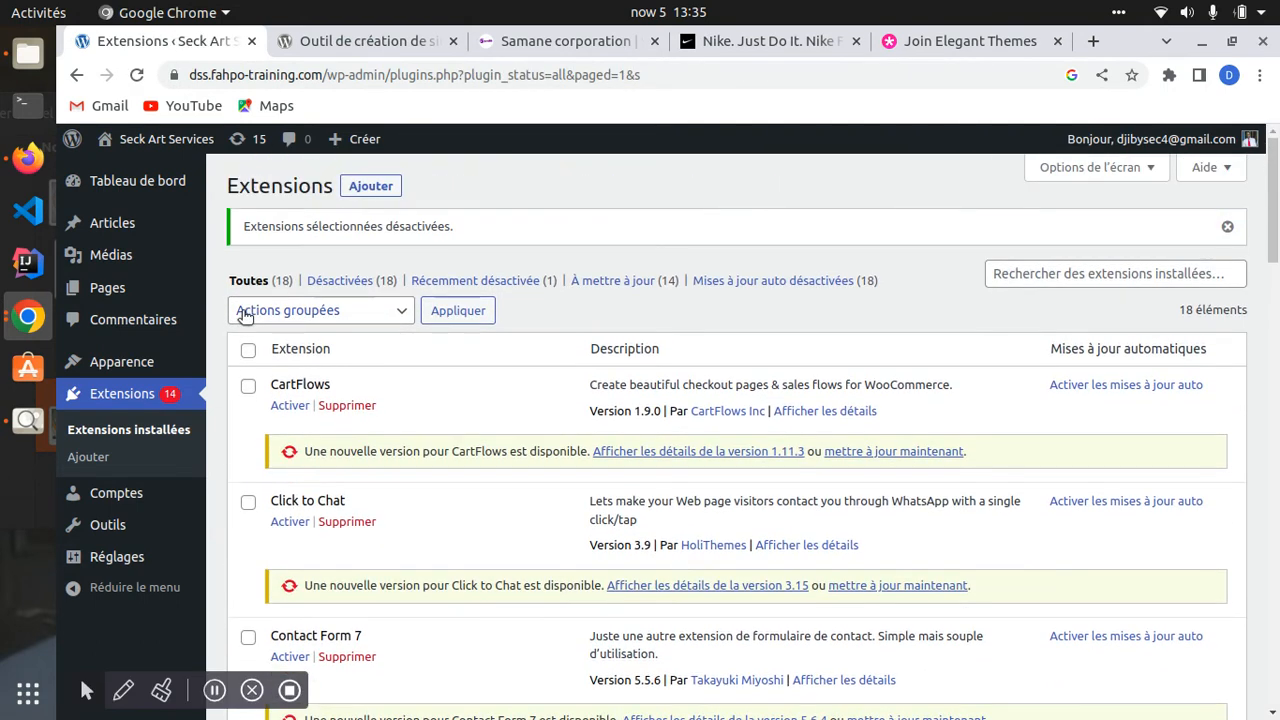
- Select all plugins again, bulk-delete them with Supprimer, confirm, and reload the emptied list
click(250, 352)
click(310, 310)
click(270, 399)
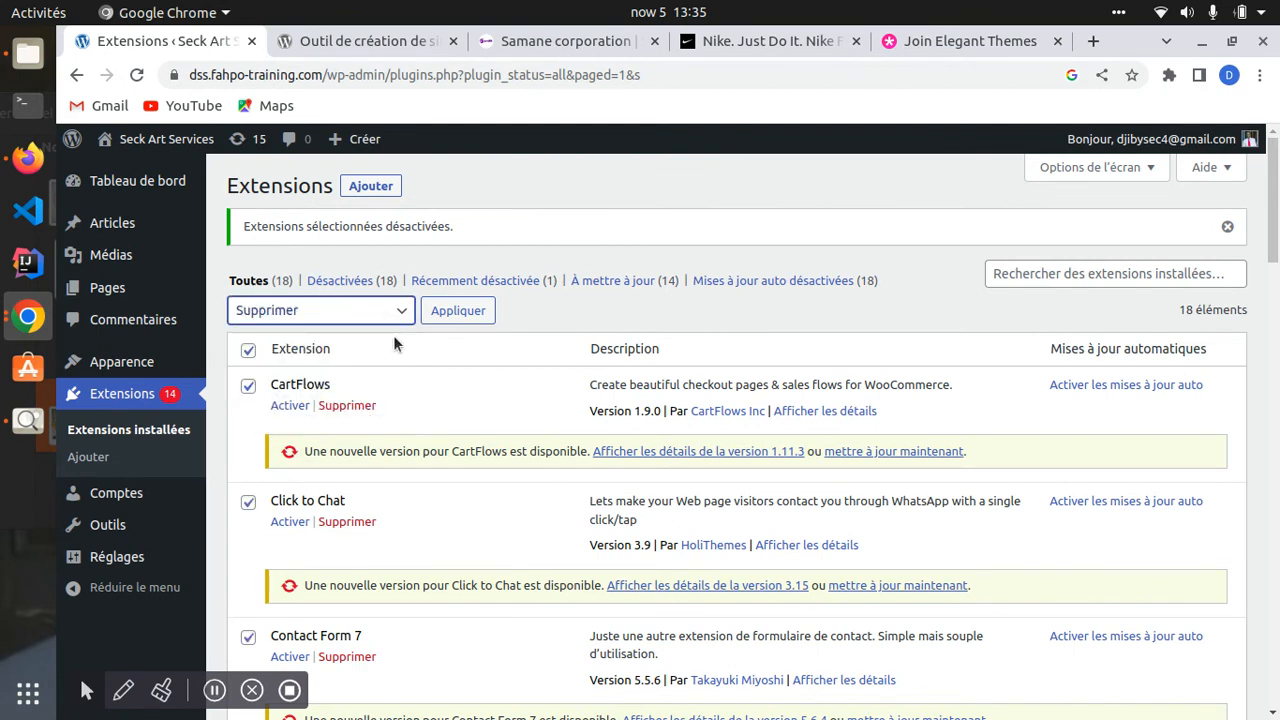
click(457, 311)
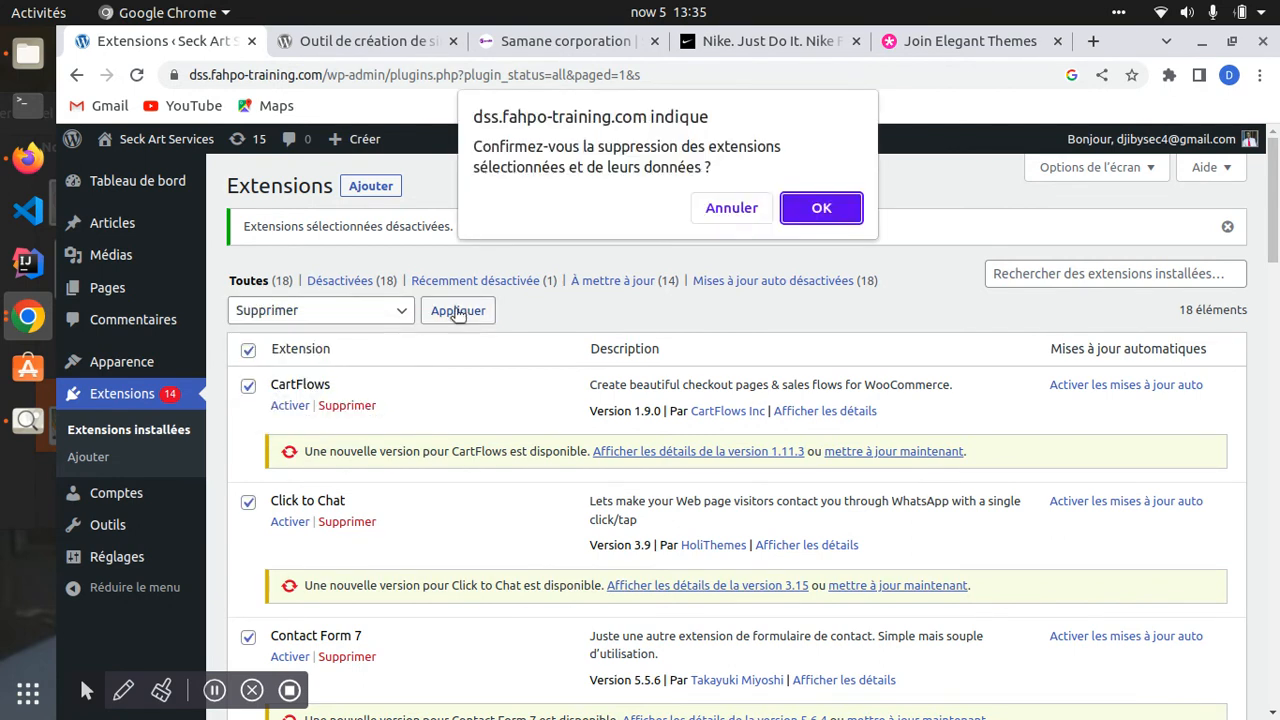
click(820, 208)
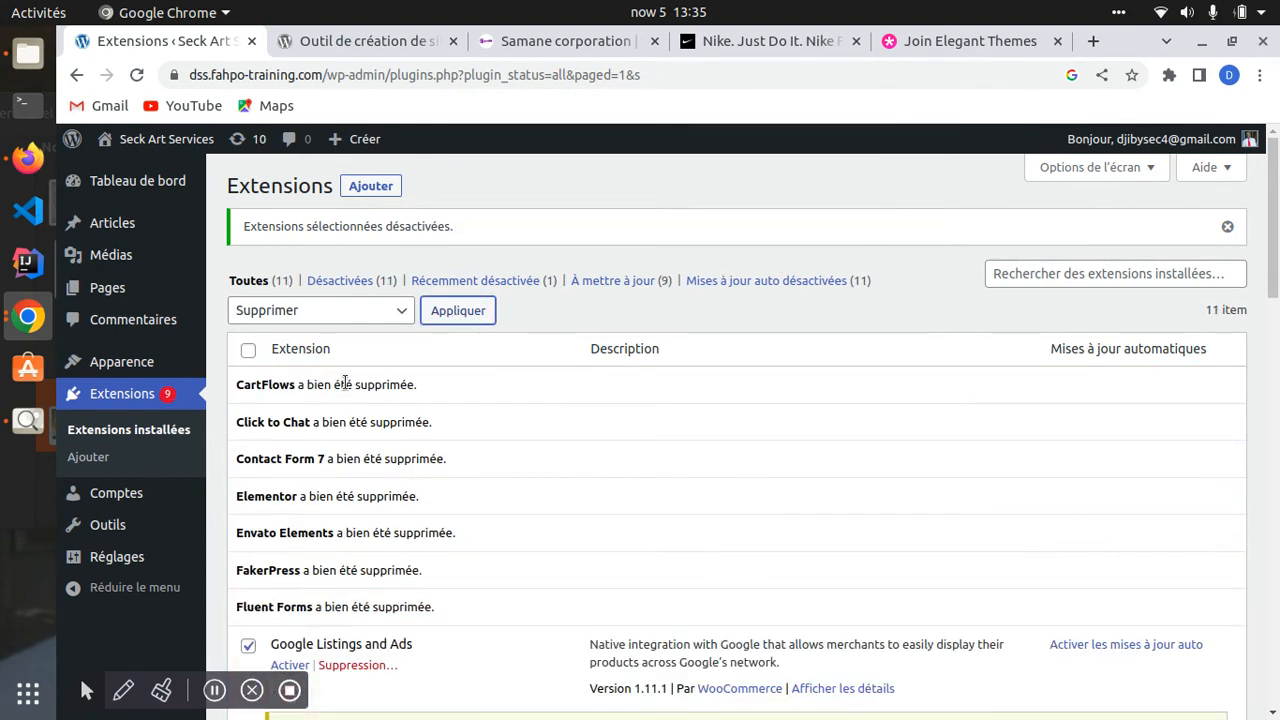
scroll(348, 393, down, 3)
scroll(351, 403, down, 6)
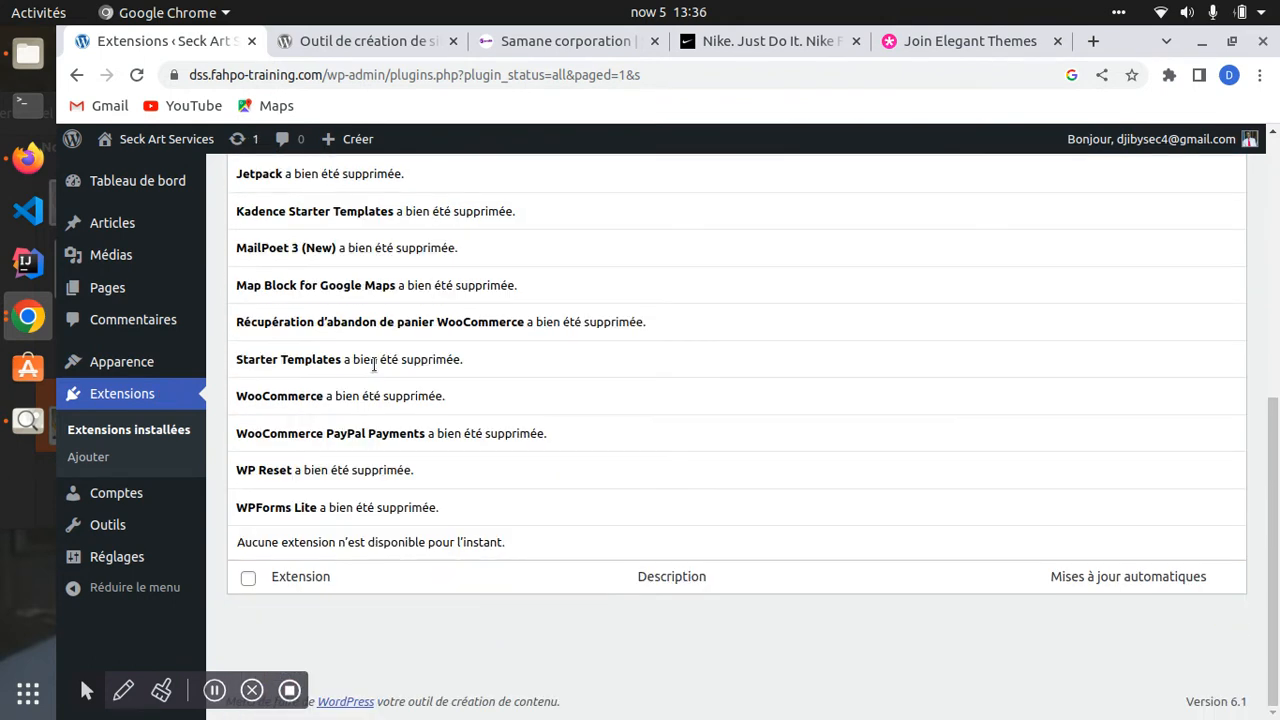
scroll(371, 355, up, 5)
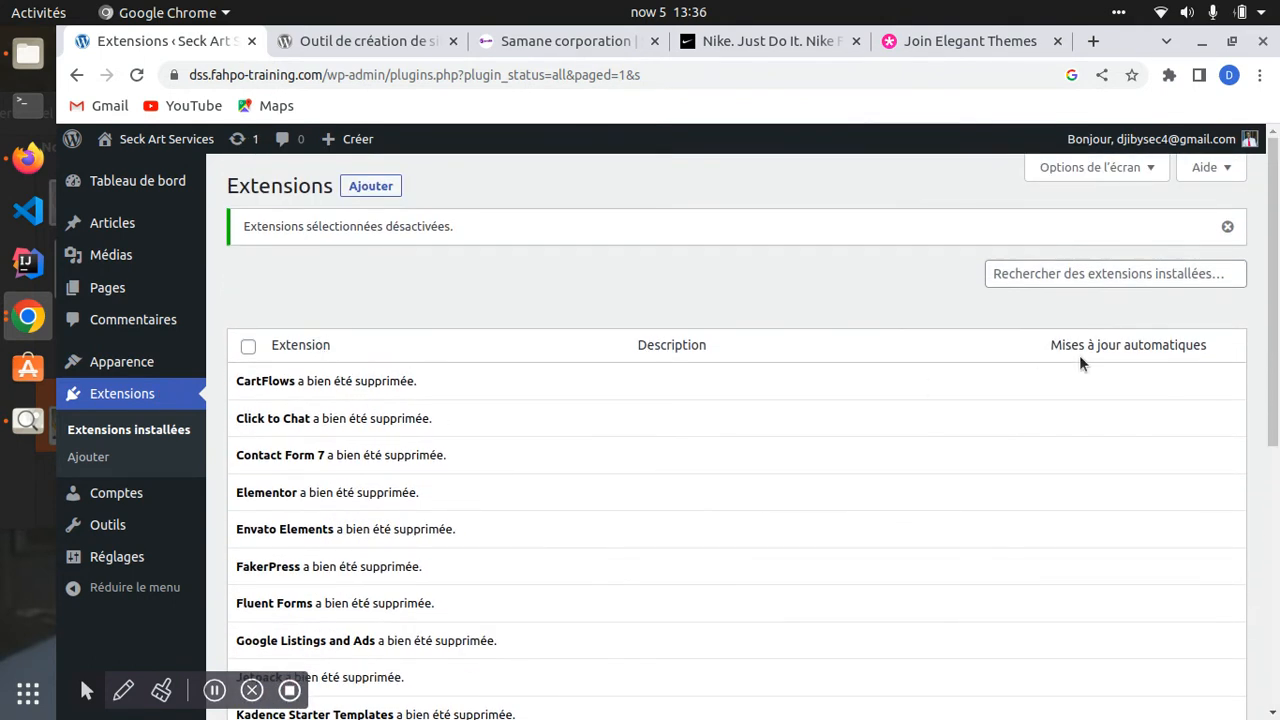
click(1227, 226)
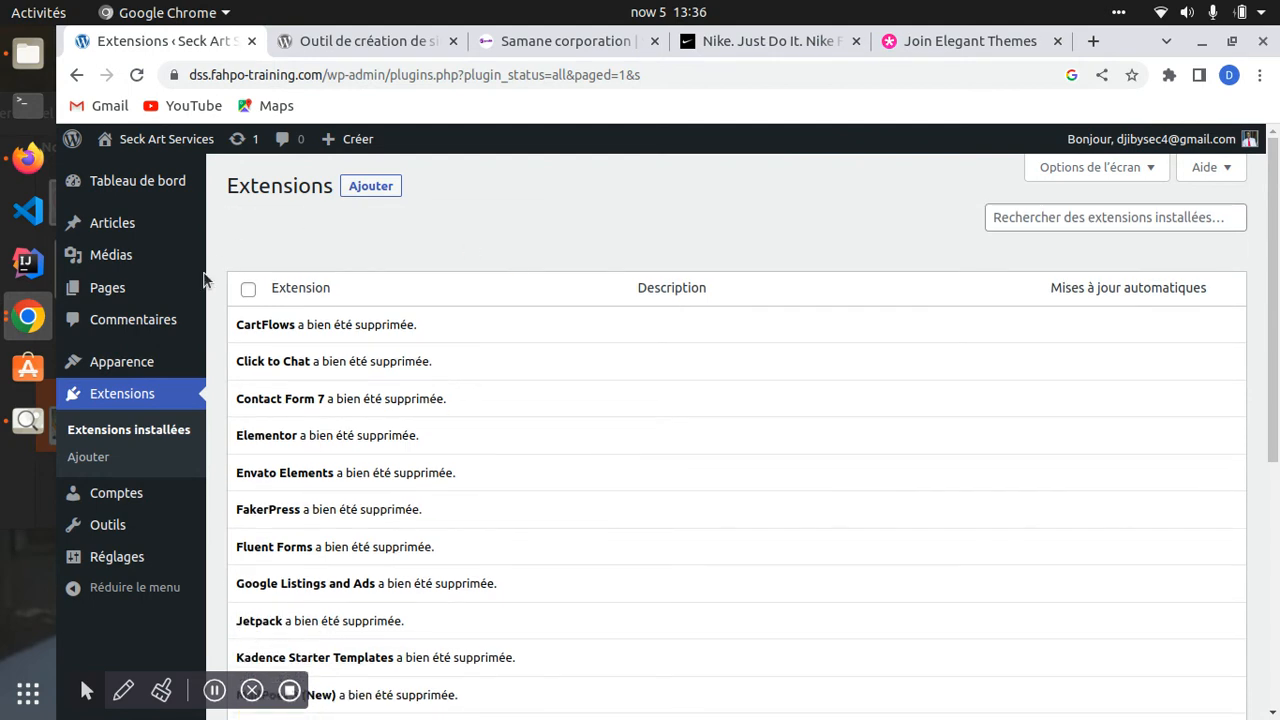
click(136, 75)
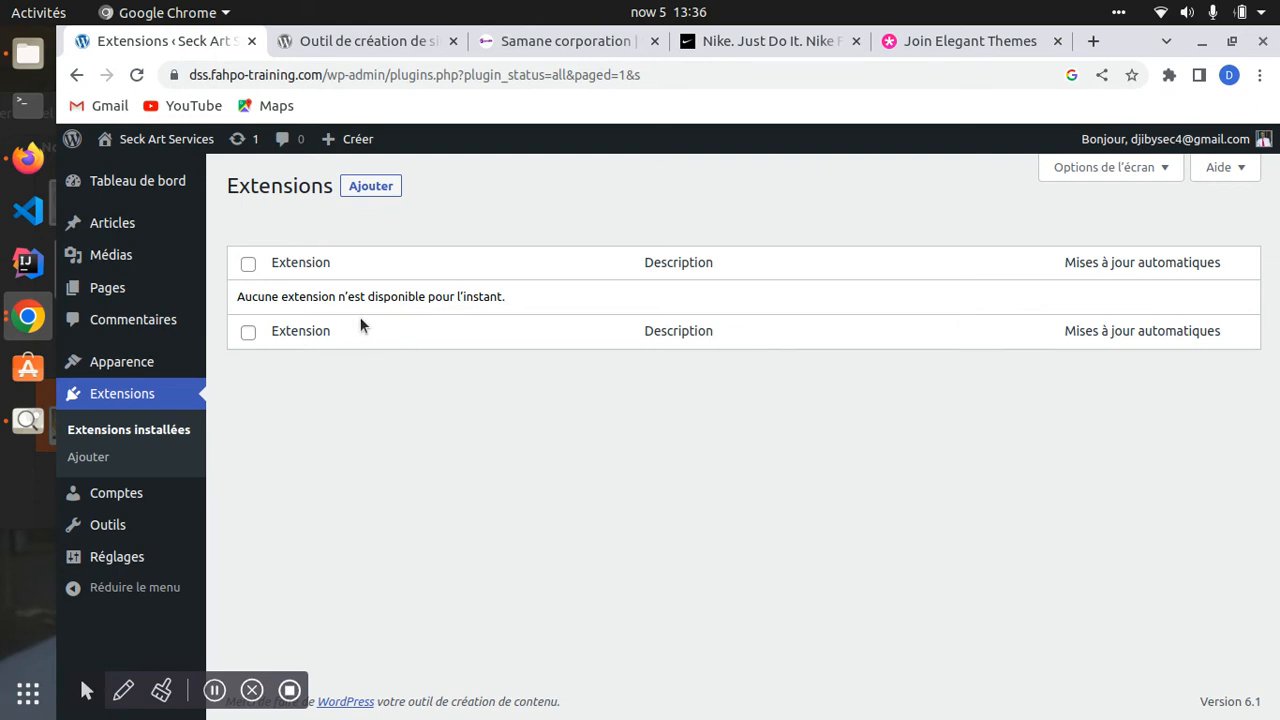
- Go to Extensions > Extensions installées, now showing no plugins available
mouse_move(104, 293)
click(117, 431)
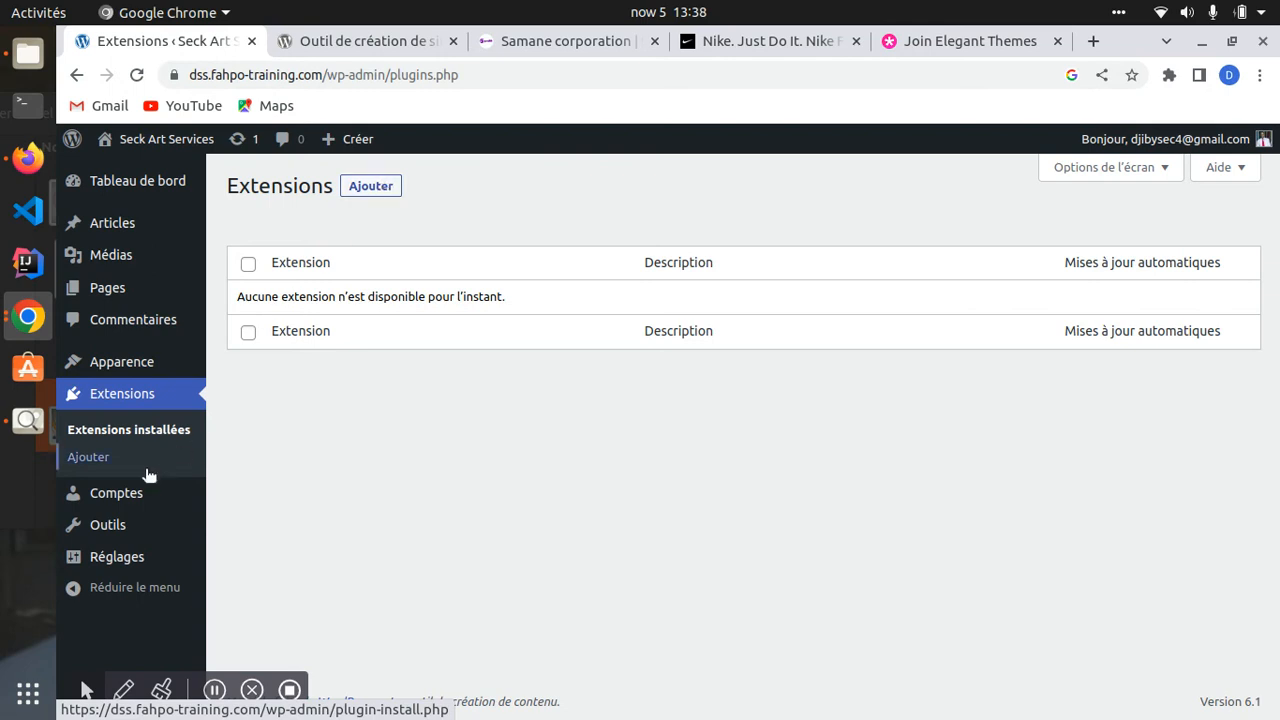
- Open Ajouter under Extensions and browse featured plugins like Classic Editor, Akismet and Jetpack
click(375, 188)
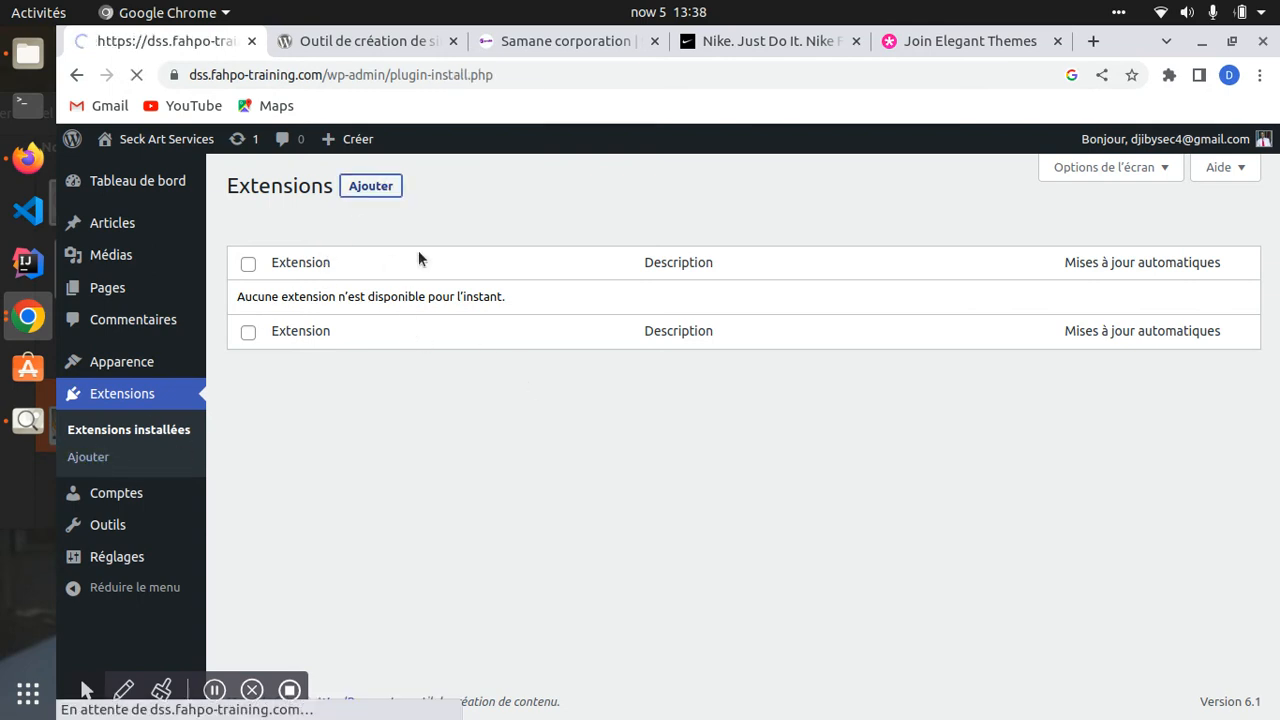
scroll(502, 439, down, 3)
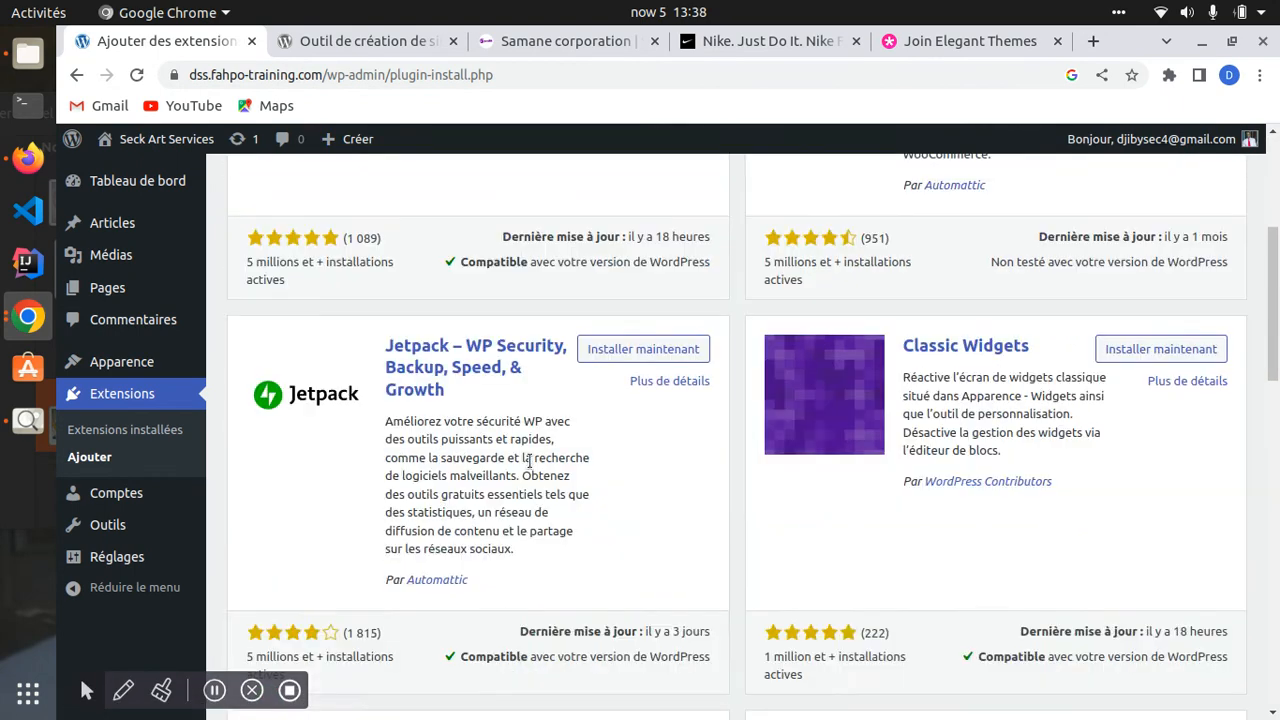
scroll(569, 443, up, 3)
scroll(555, 463, down, 4)
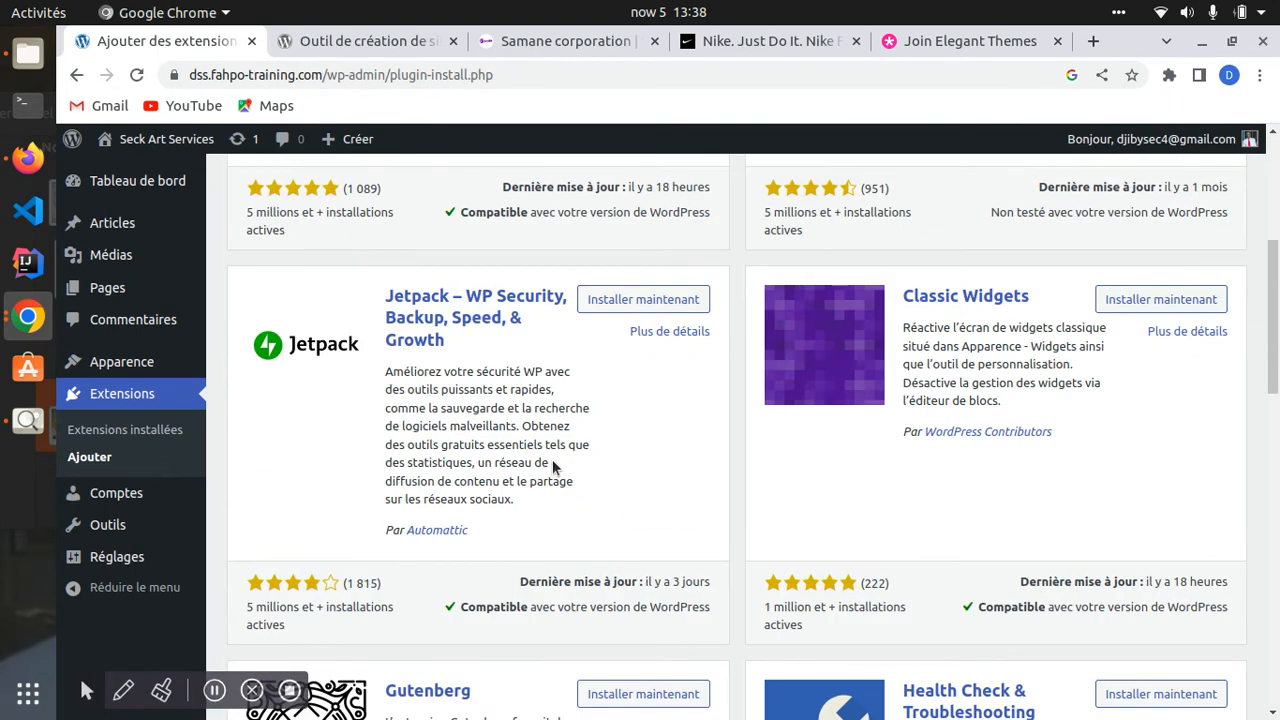
scroll(552, 459, down, 3)
scroll(550, 460, down, 3)
scroll(550, 460, down, 4)
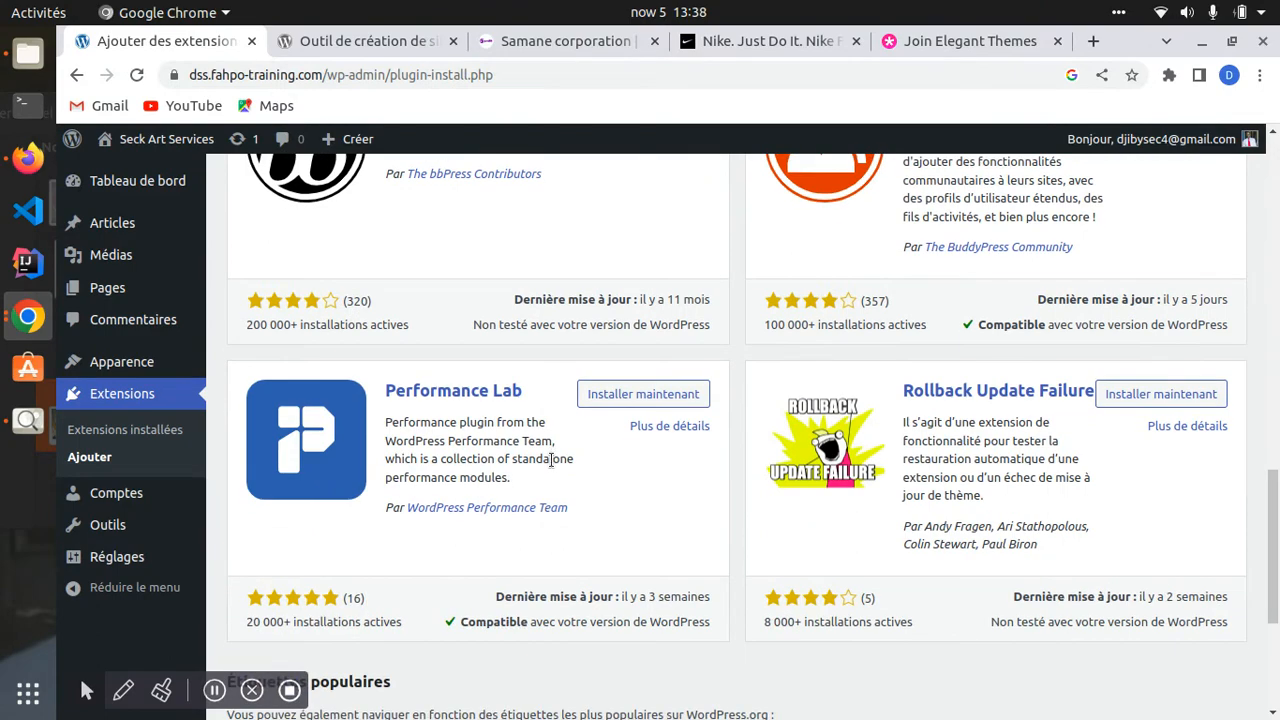
scroll(550, 460, up, 6)
scroll(545, 463, down, 7)
scroll(541, 467, down, 1)
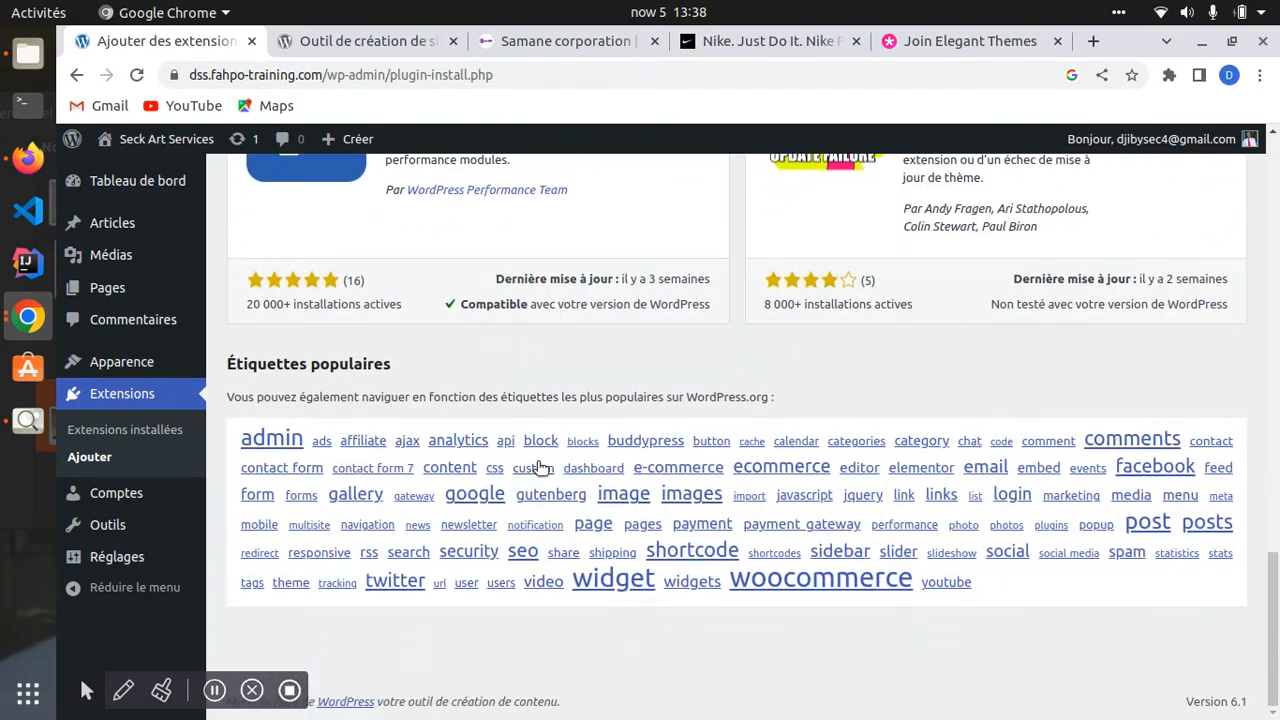
scroll(565, 427, up, 15)
scroll(959, 312, up, 2)
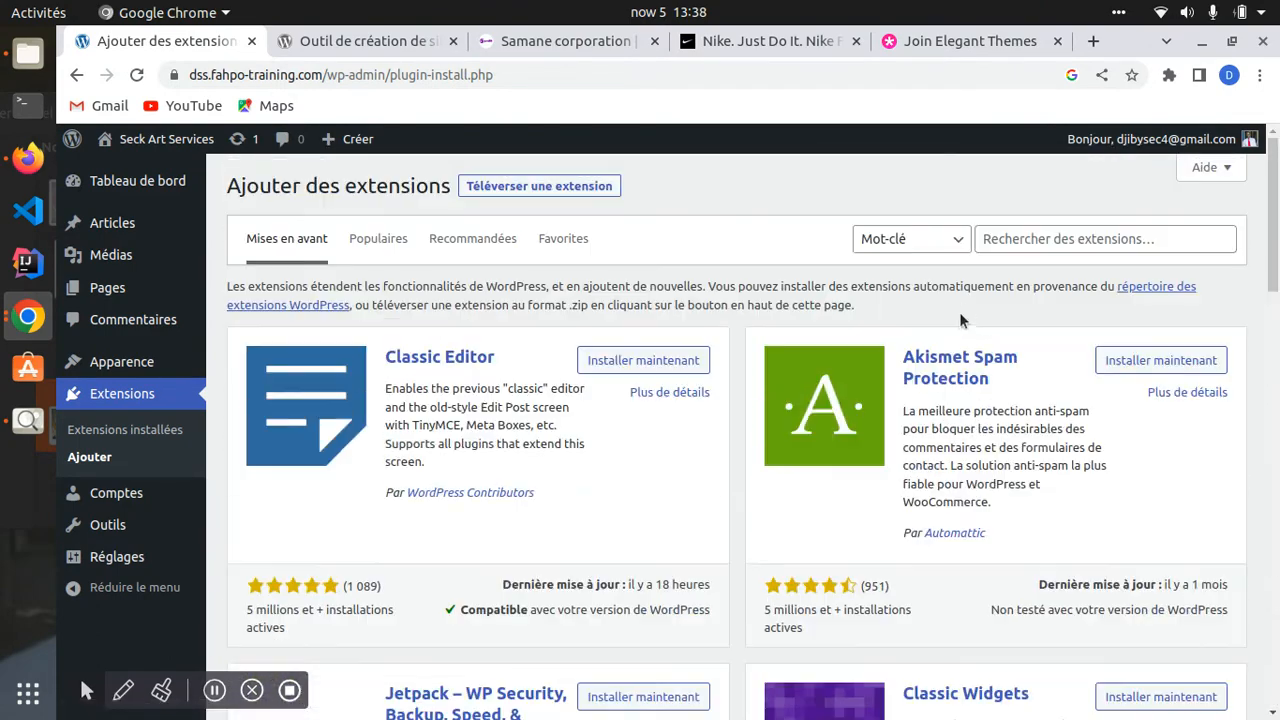
click(1094, 239)
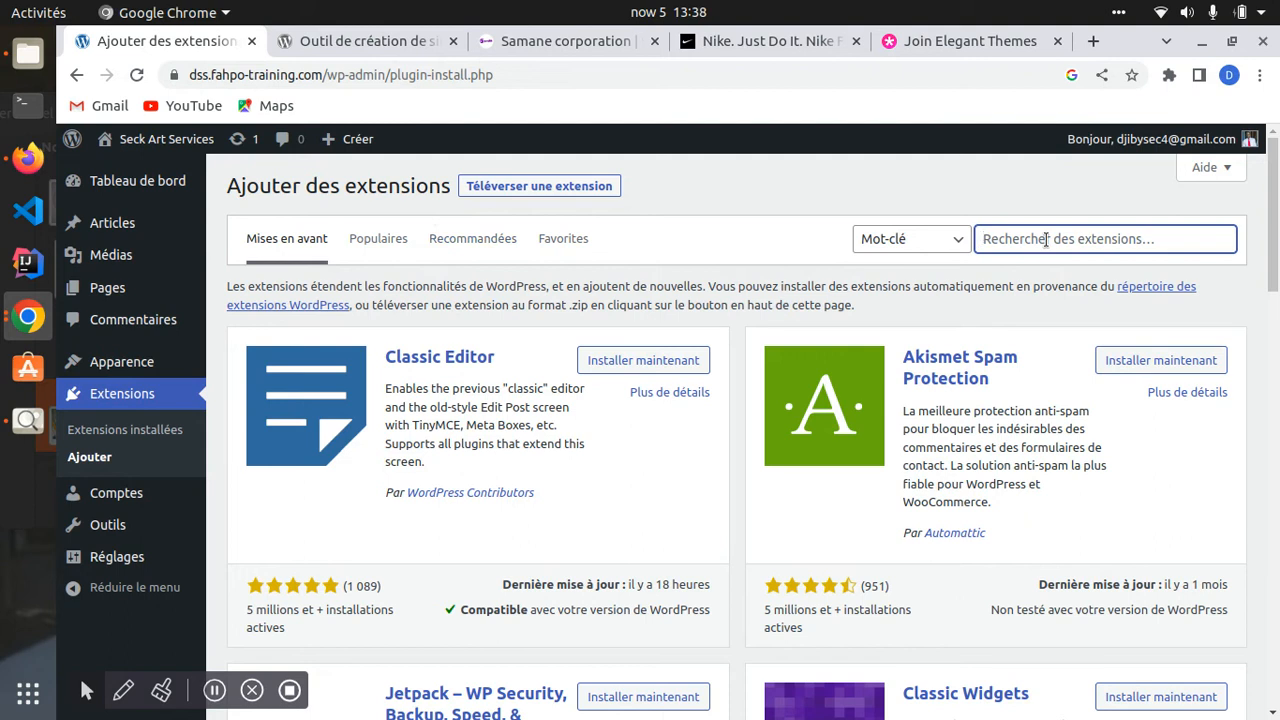
- Search the plugin directory for 'Yoast SEO'
text(Yoast SEO)
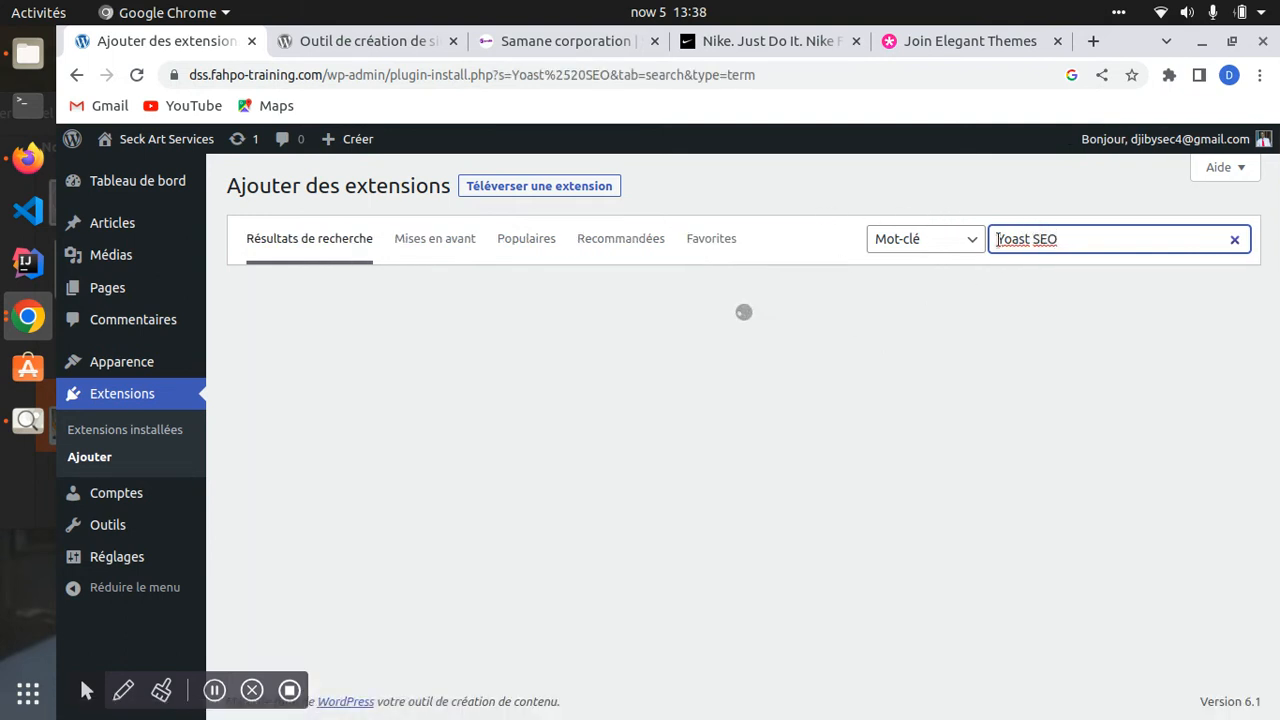
triple_click(1030, 231)
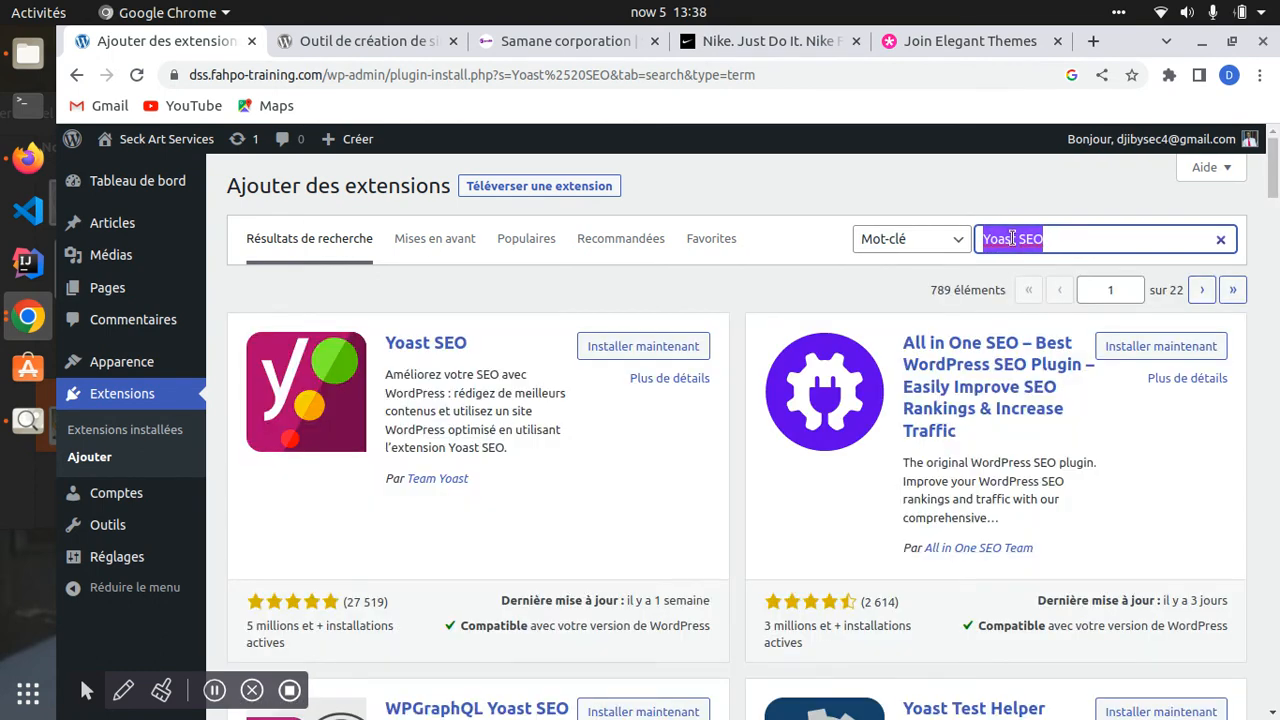
click(1012, 238)
scroll(507, 418, down, 1)
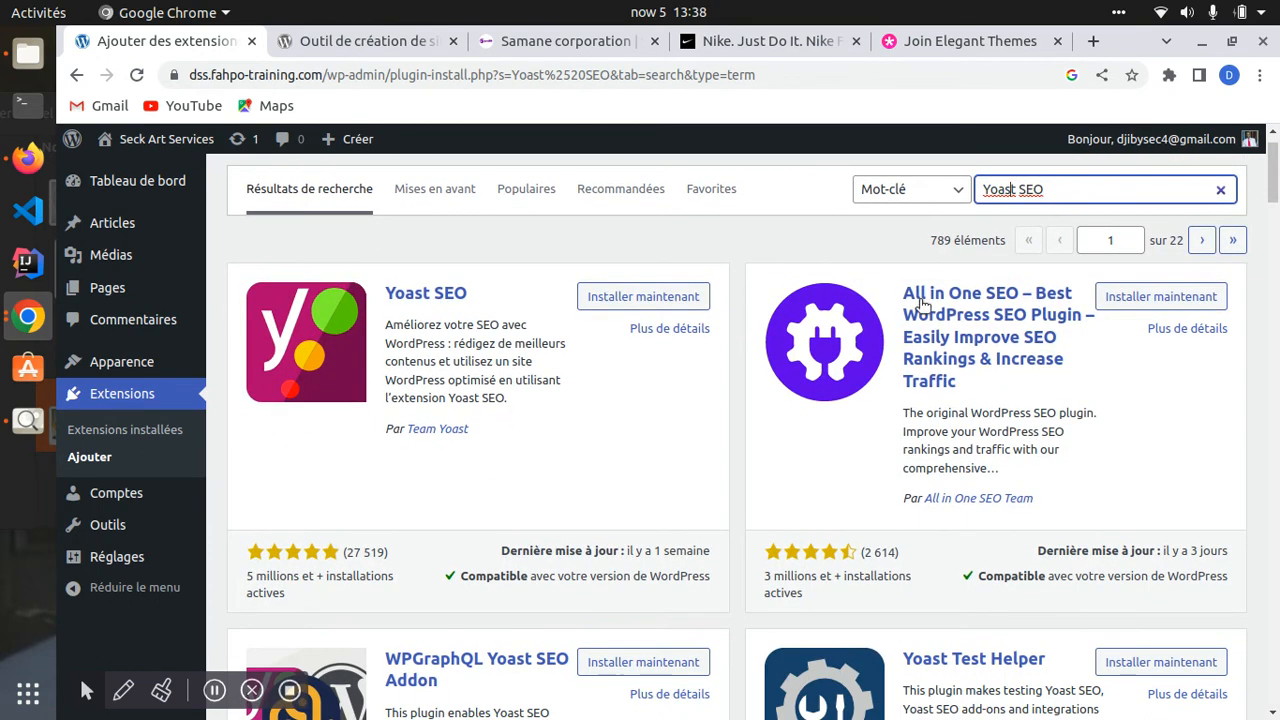
drag(1046, 189, 975, 199)
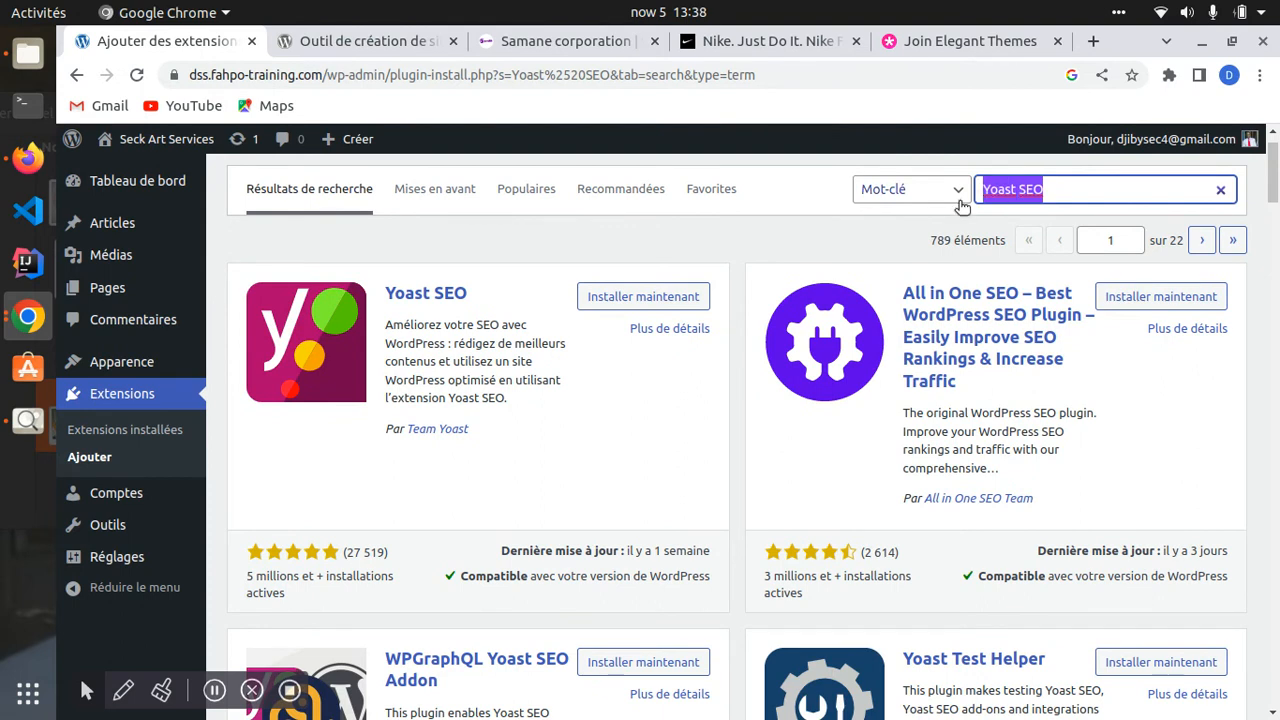
double_click(1000, 187)
triple_click(1000, 187)
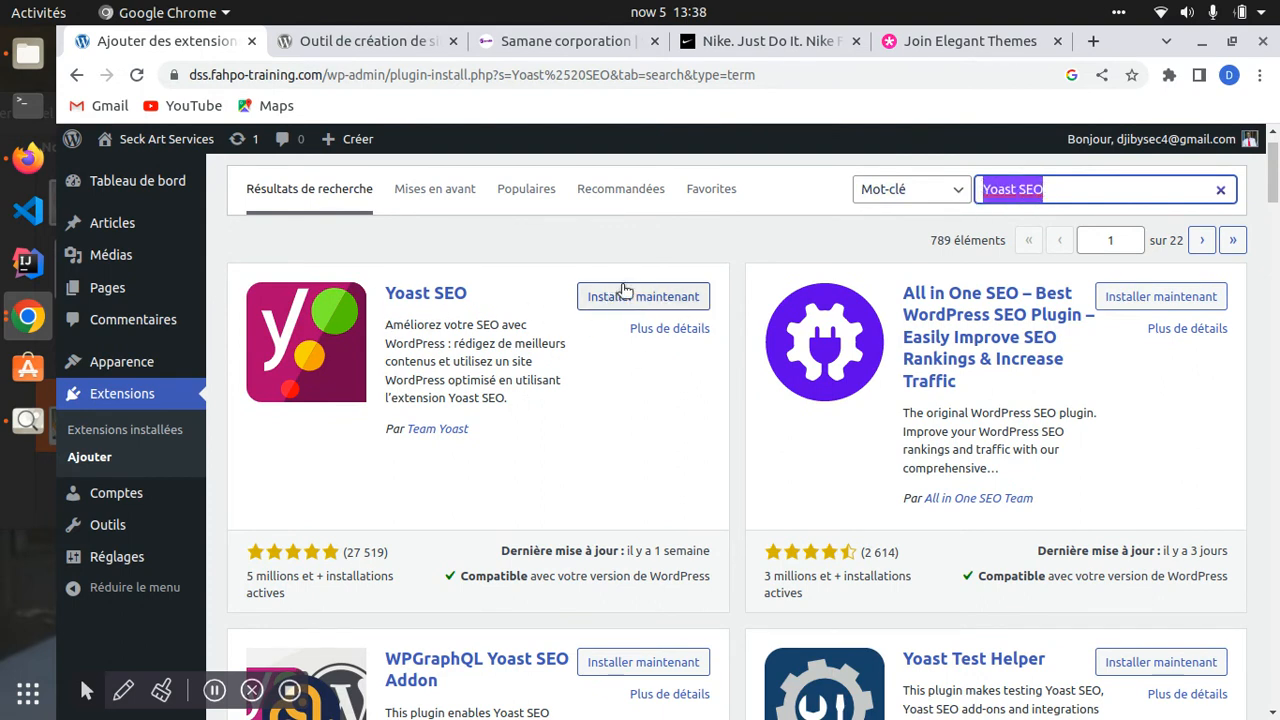
- Scroll through the results and highlight the Yoast SEO plugin description
scroll(958, 450, down, 2)
scroll(958, 451, down, 10)
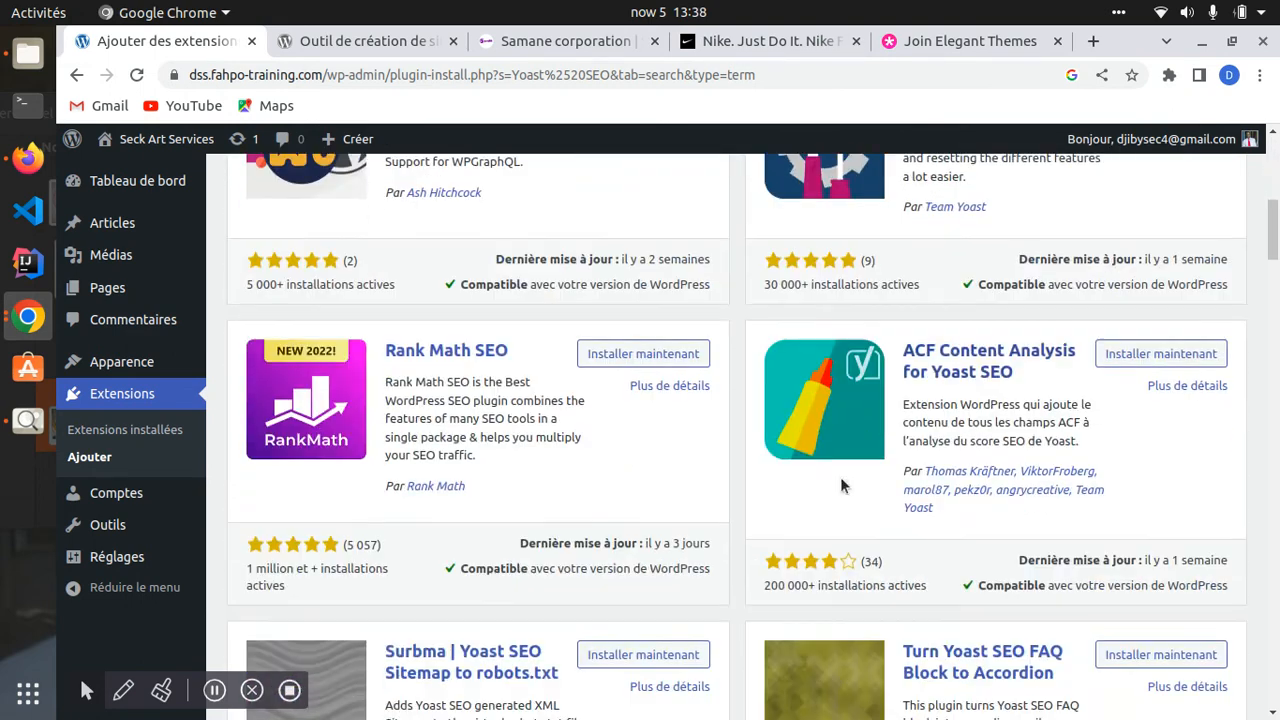
scroll(840, 480, up, 8)
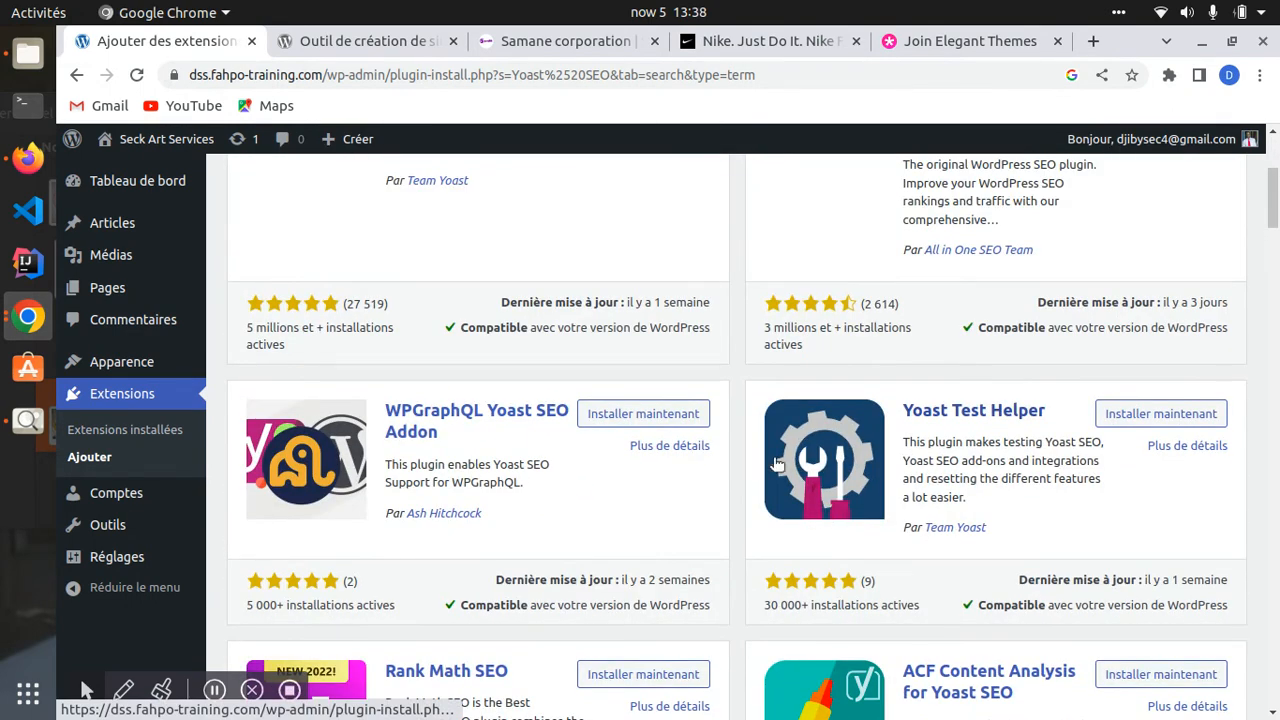
scroll(835, 366, up, 3)
drag(393, 276, 542, 393)
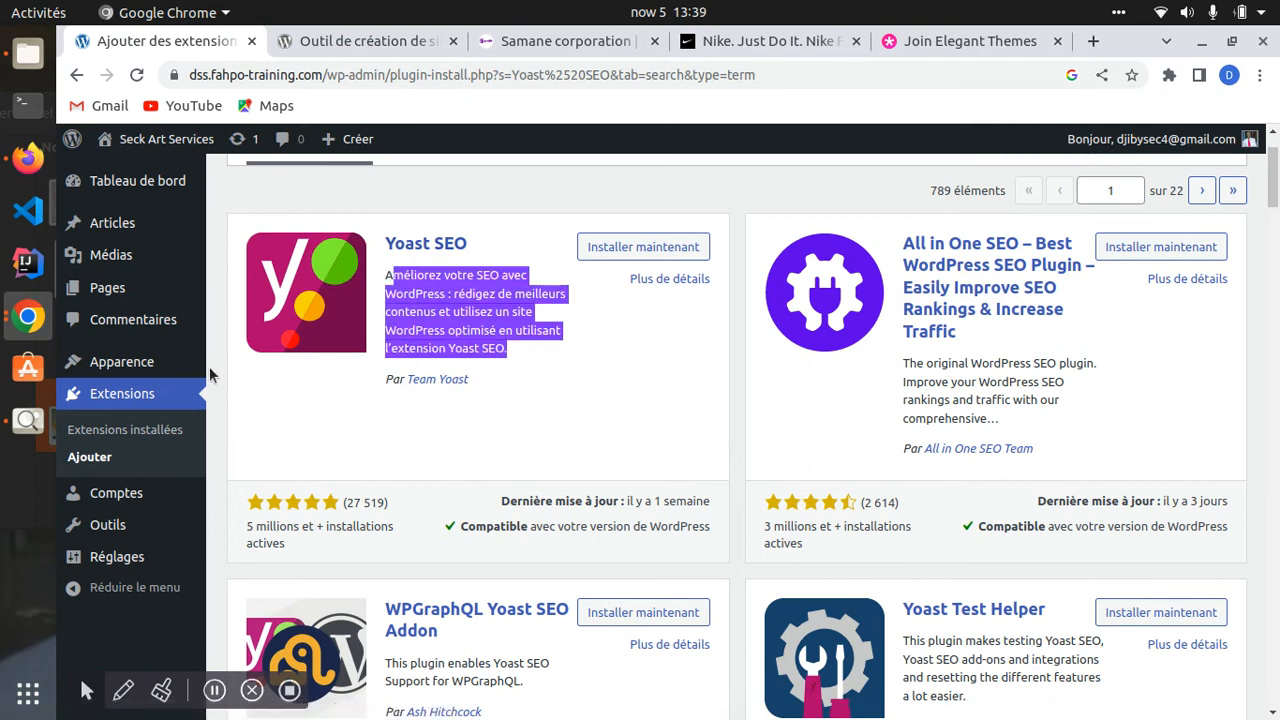
scroll(117, 497, down, 1)
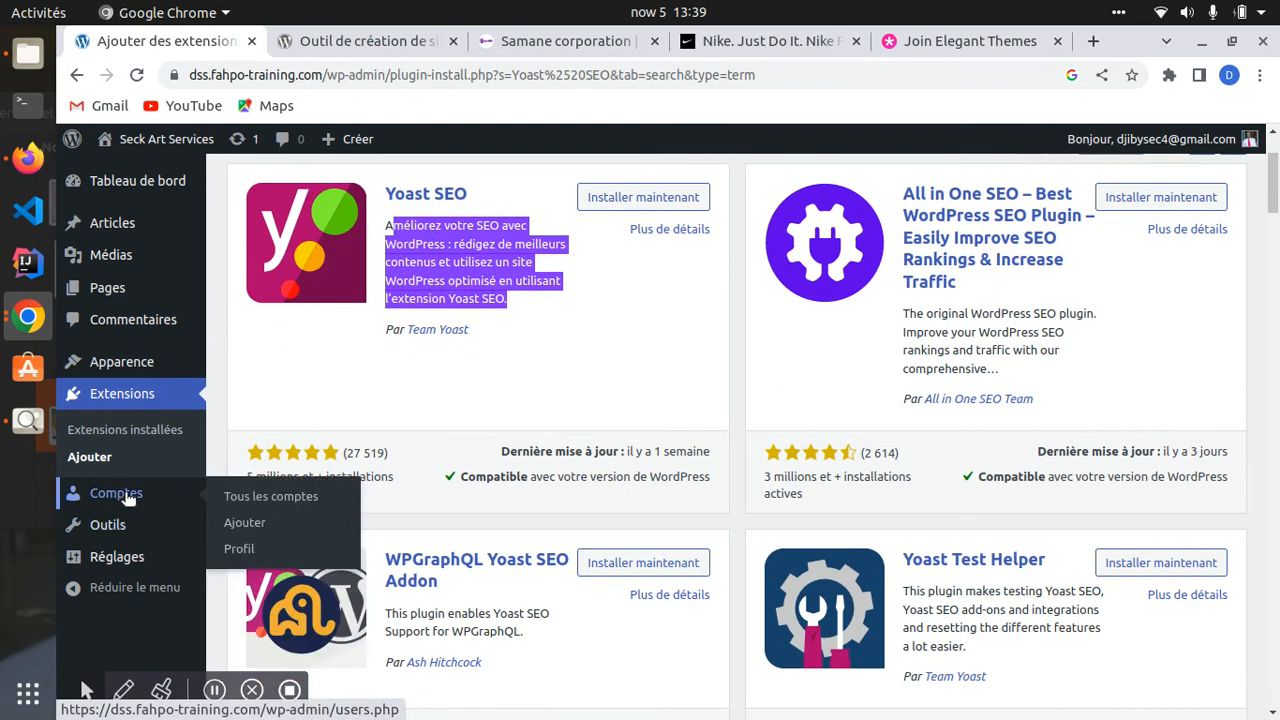
- From Comptes, view the administrator's author page (Rien de trouvé), then open the profile settings
click(125, 493)
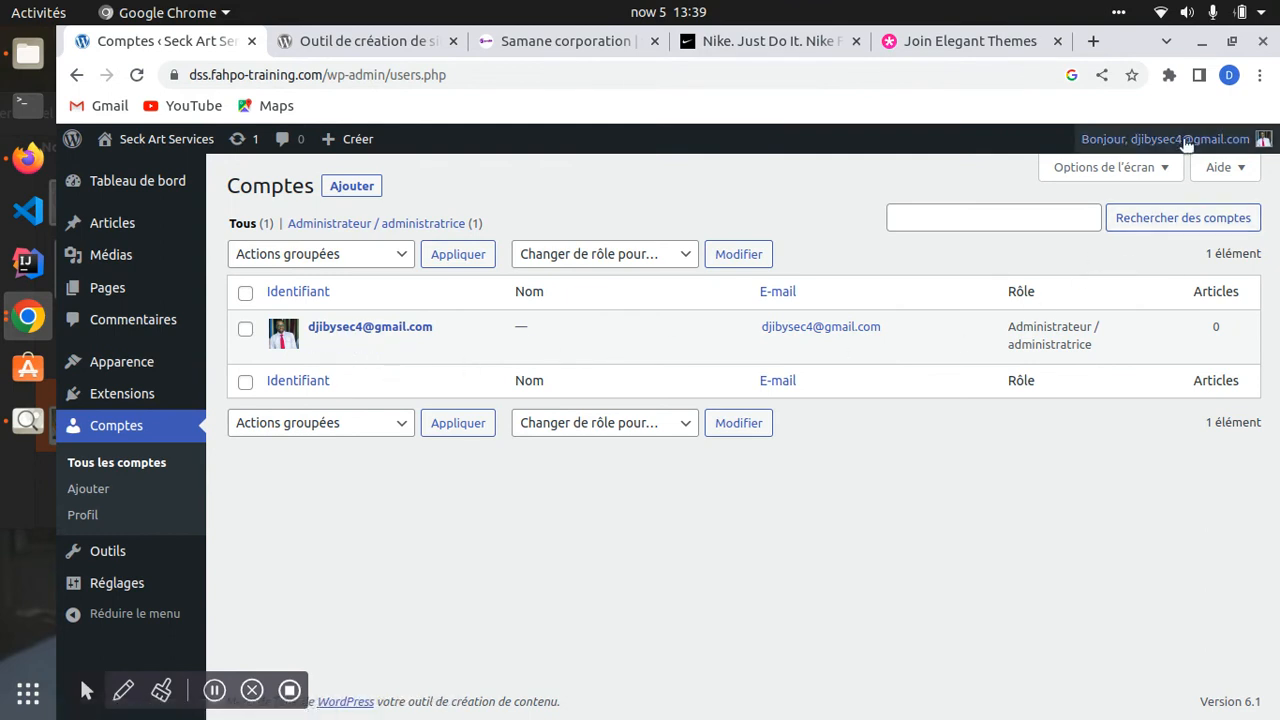
mouse_move(1188, 140)
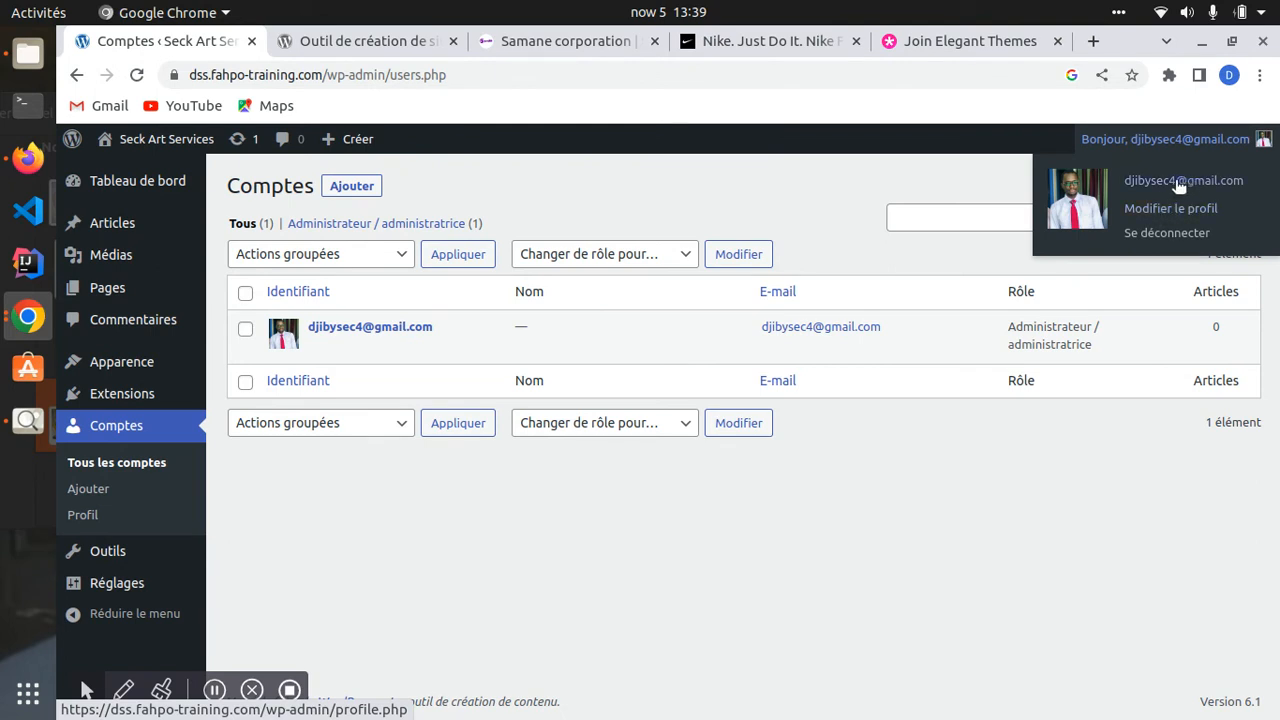
click(373, 344)
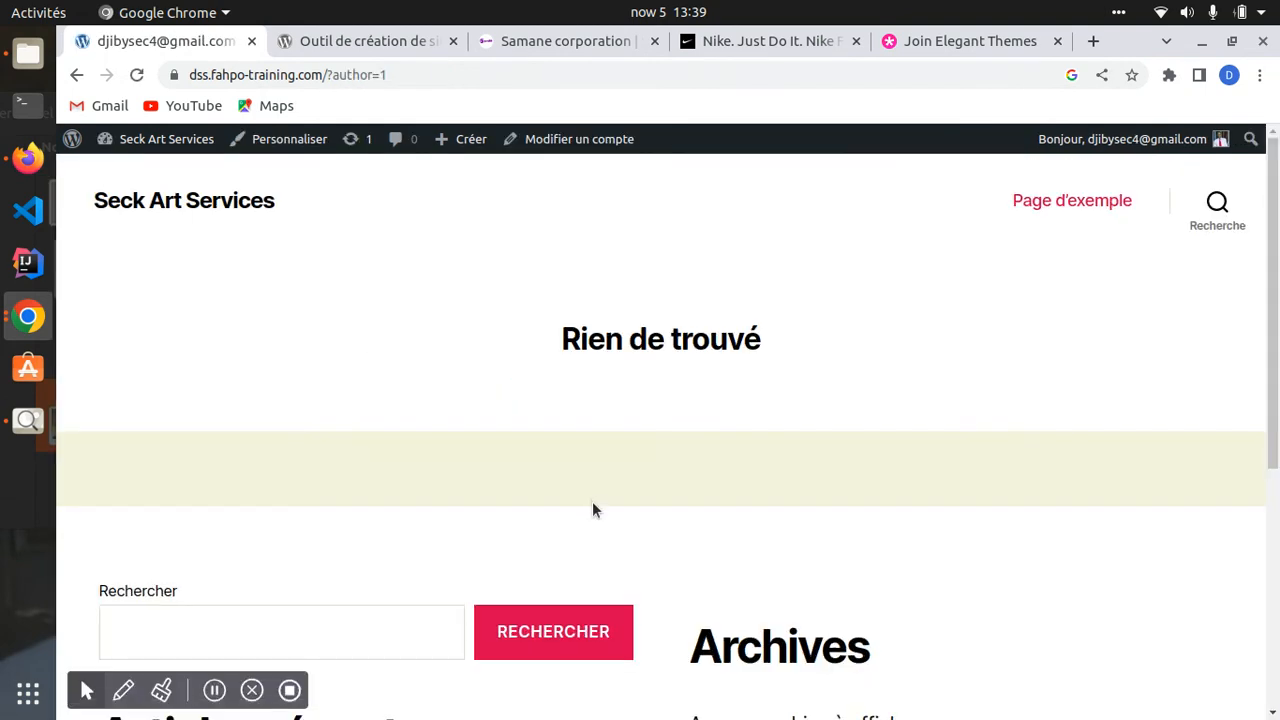
scroll(592, 508, down, 4)
scroll(580, 500, up, 4)
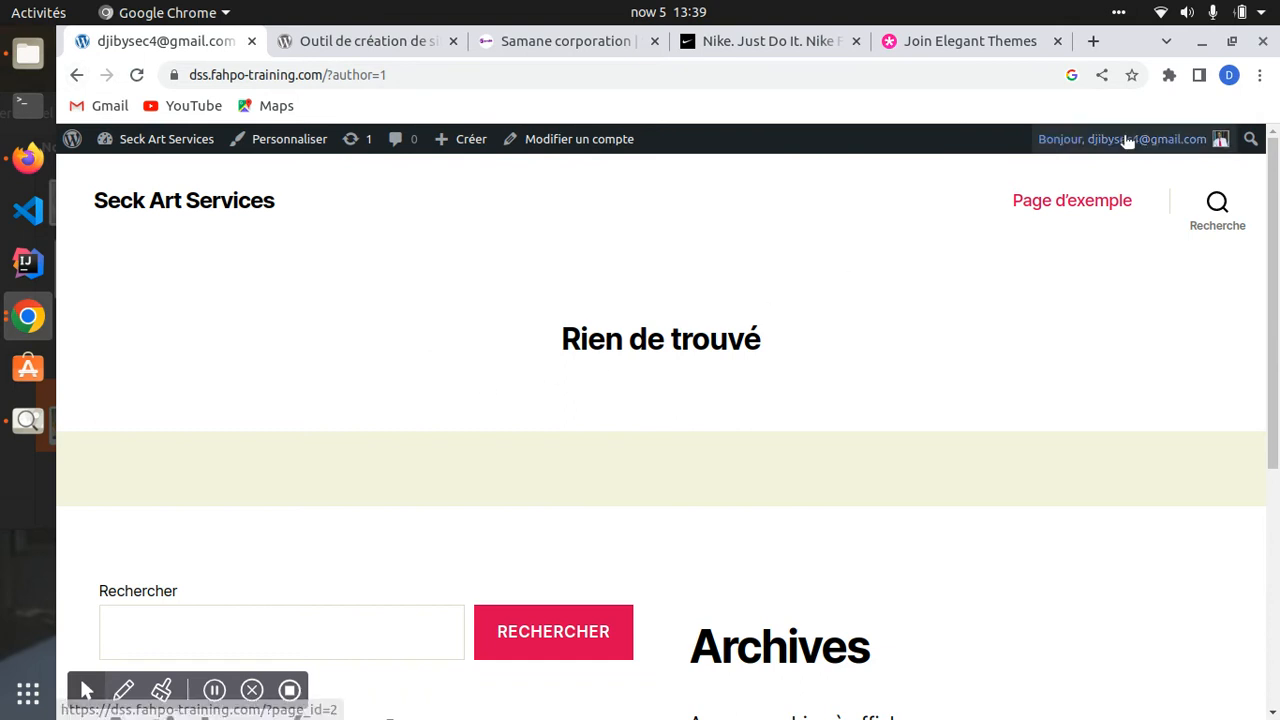
mouse_move(1127, 142)
click(1124, 178)
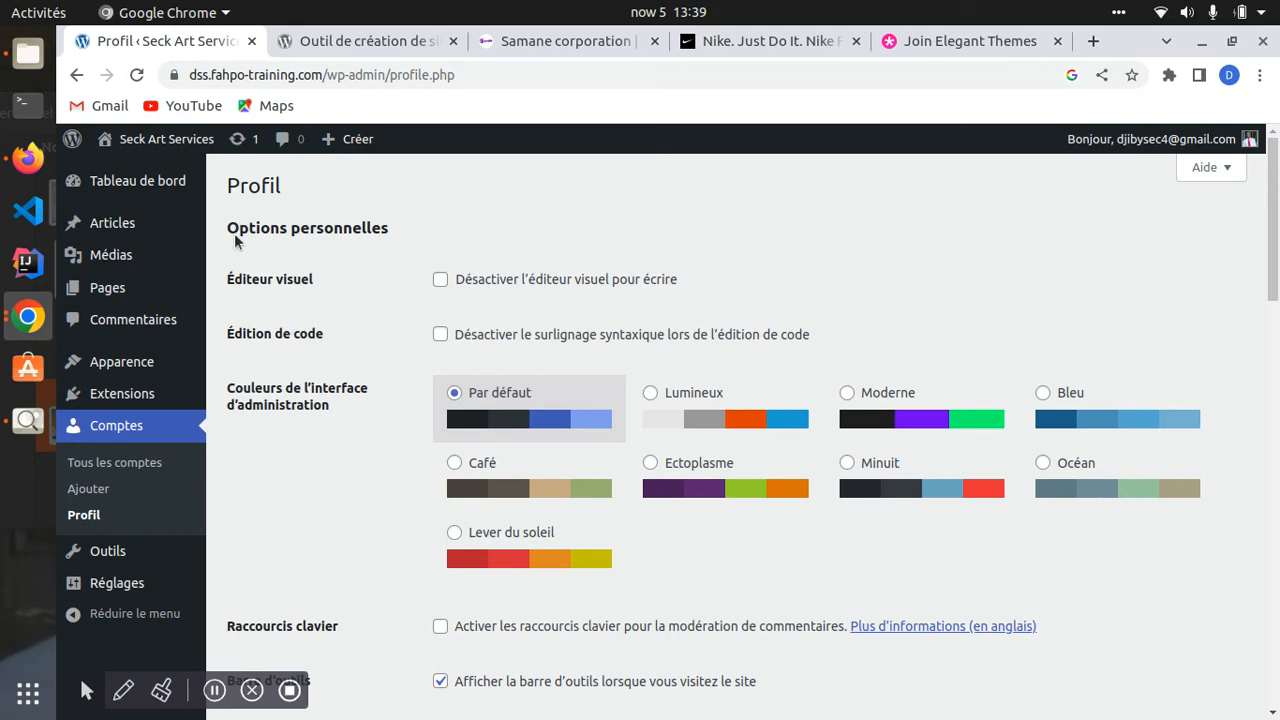
- Highlight text in the Options personnelles section of the profile
drag(236, 240, 355, 230)
drag(236, 279, 301, 281)
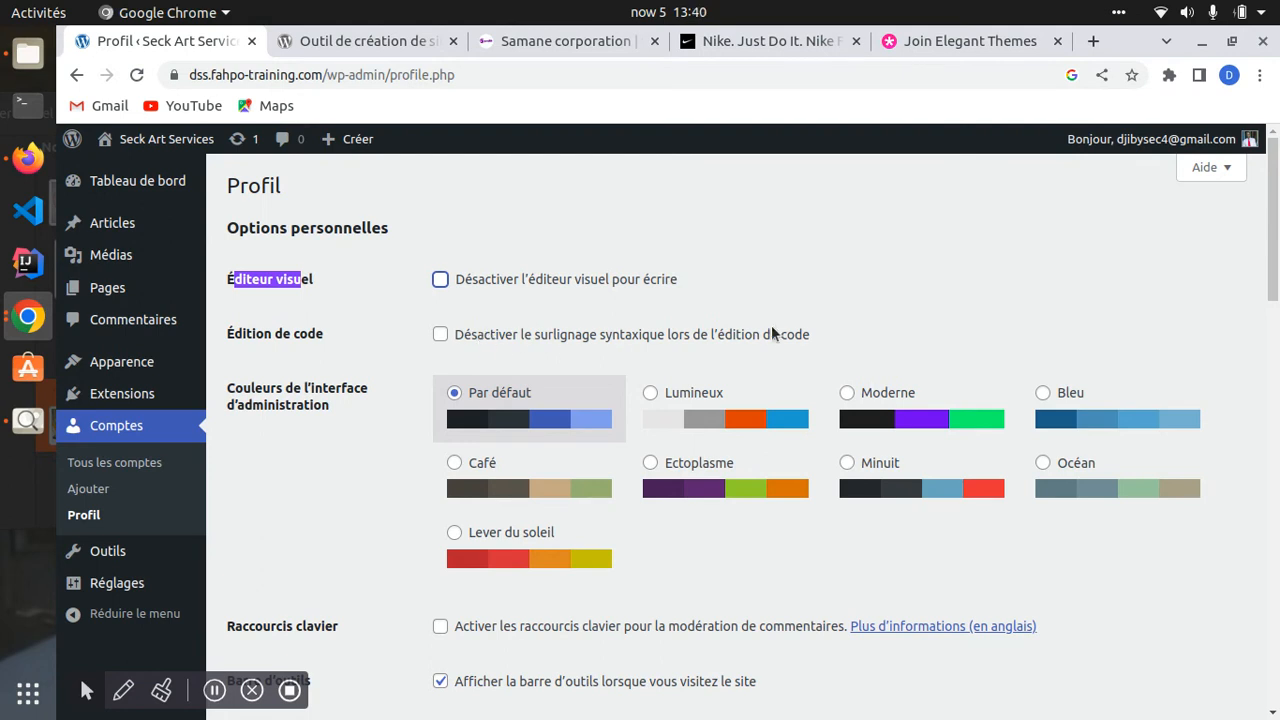
drag(800, 334, 463, 334)
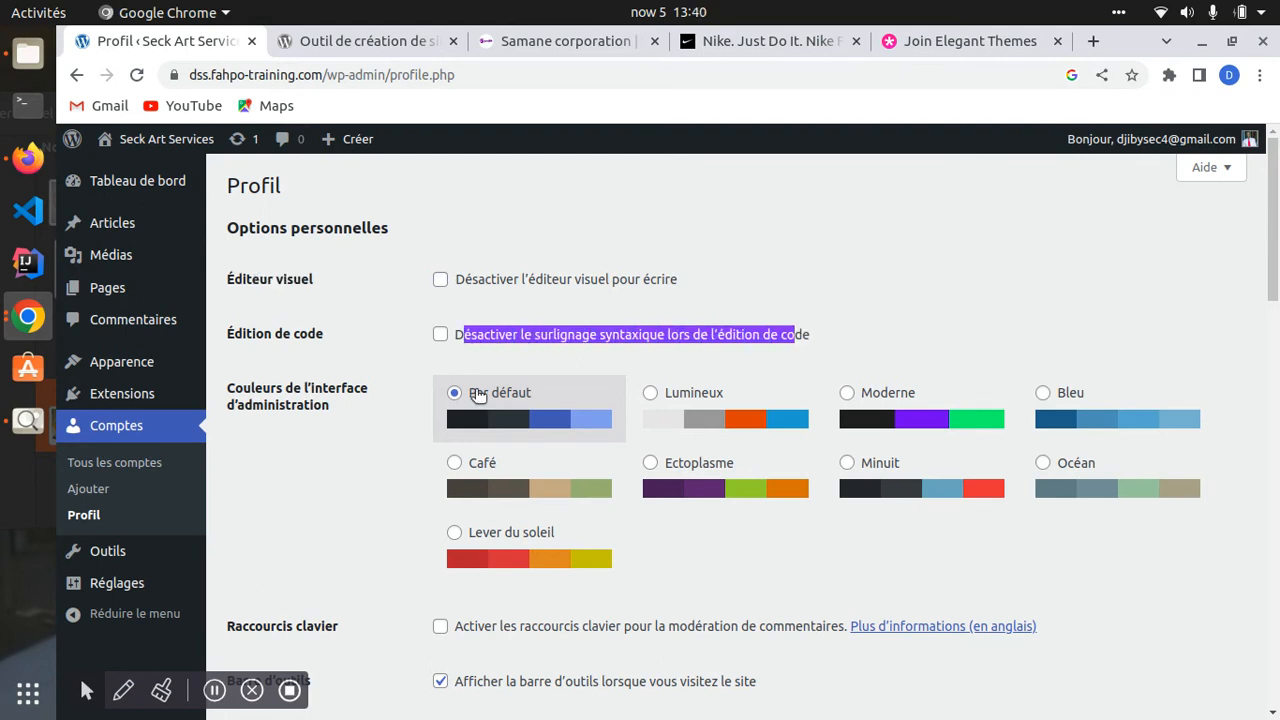
scroll(478, 397, down, 3)
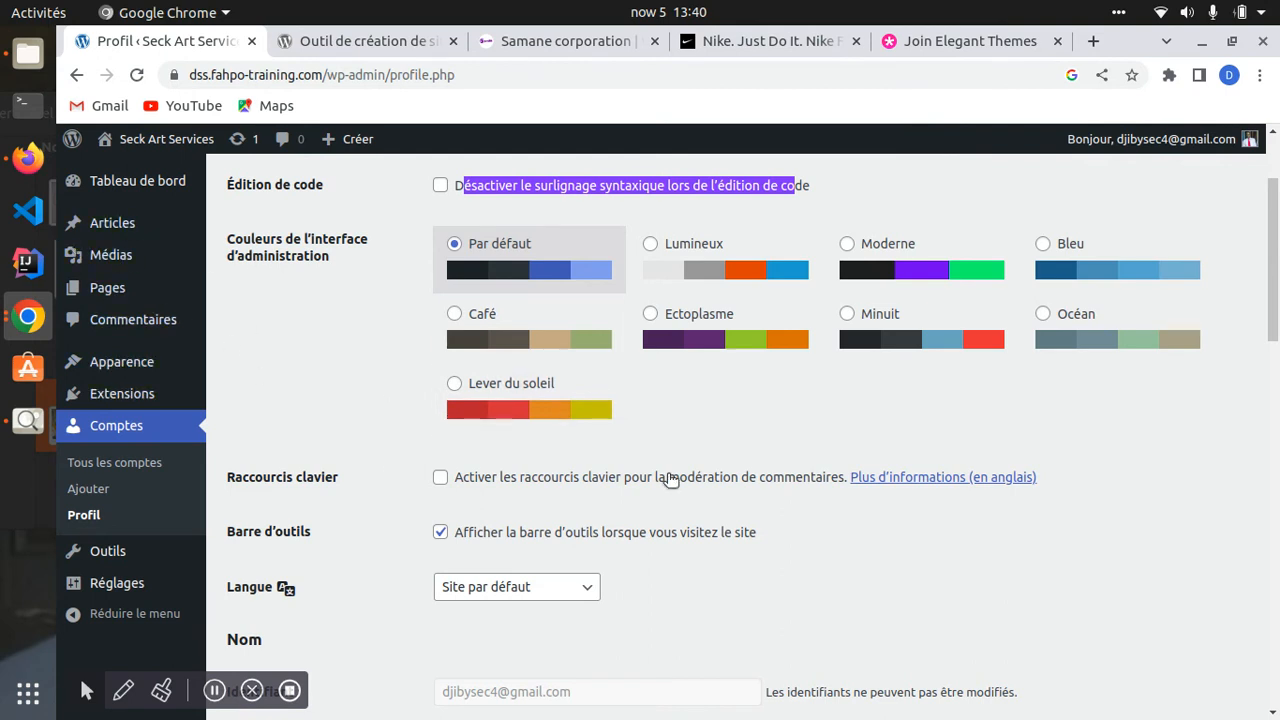
- Try the Lumineux, Moderne, Bleu, Océan and Minuit colour schemes, ending on Par défaut
click(651, 246)
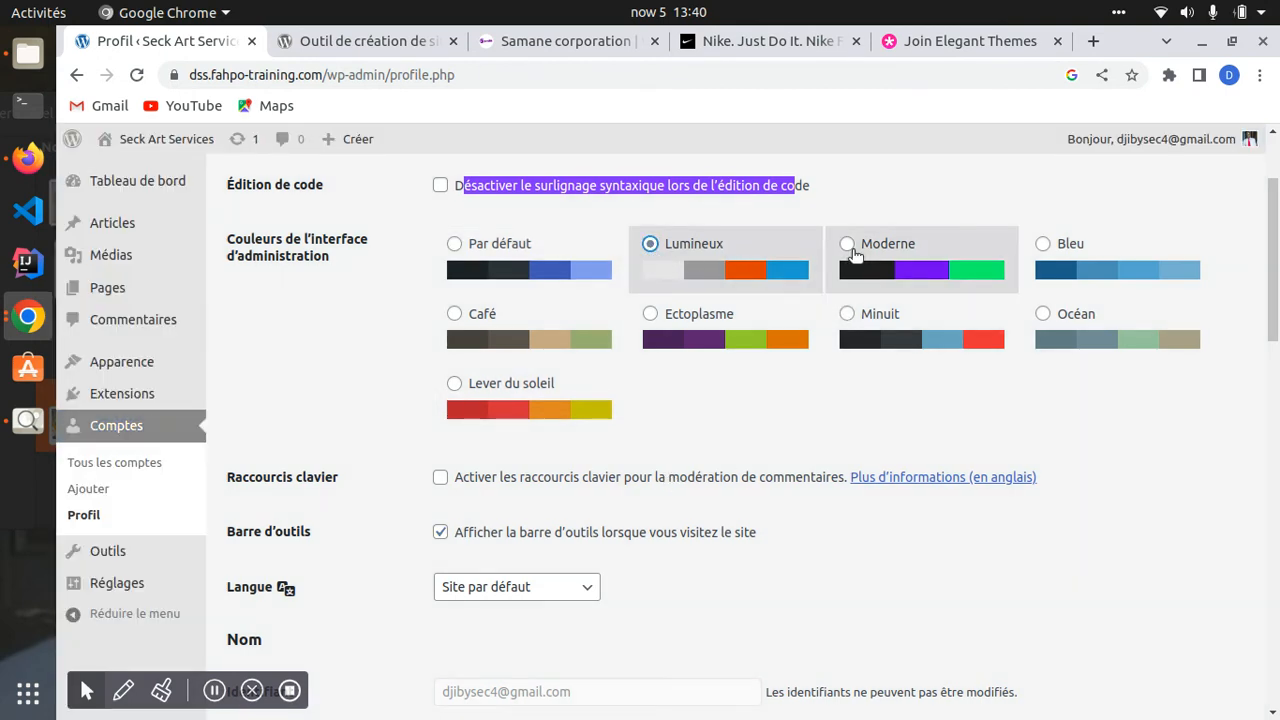
click(848, 247)
click(1044, 244)
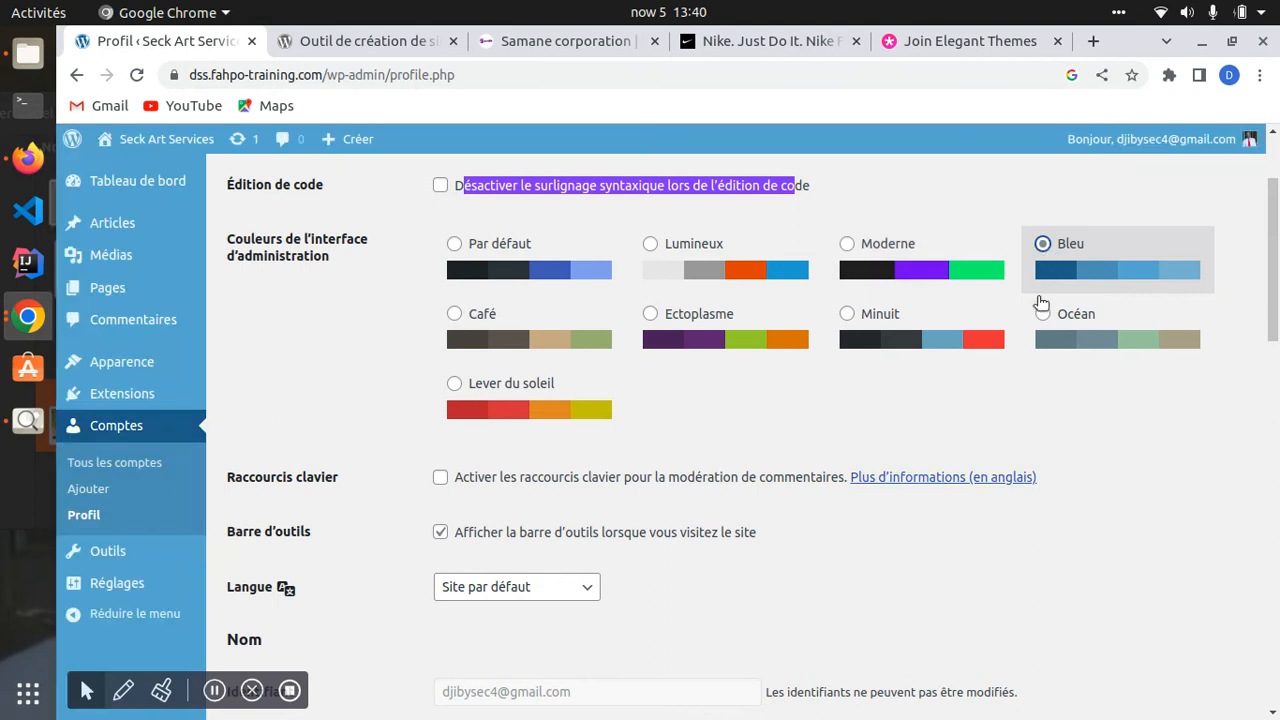
click(1043, 316)
click(852, 314)
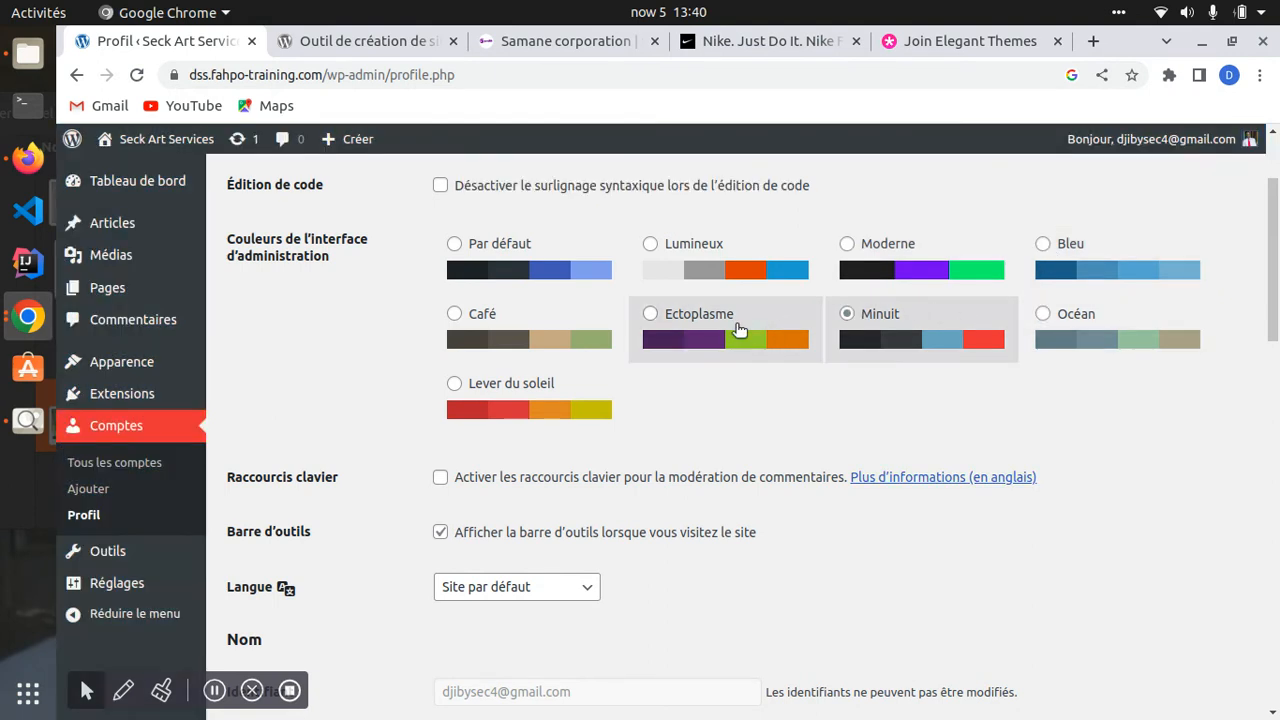
click(455, 244)
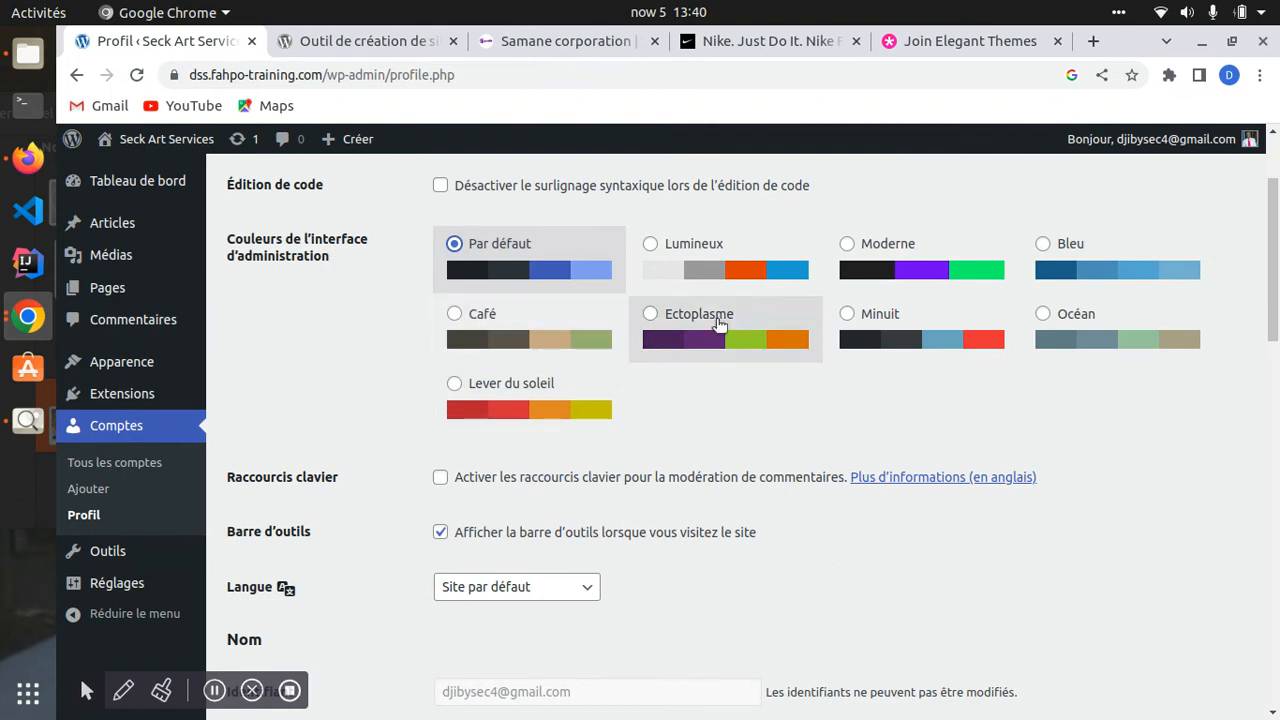
click(893, 333)
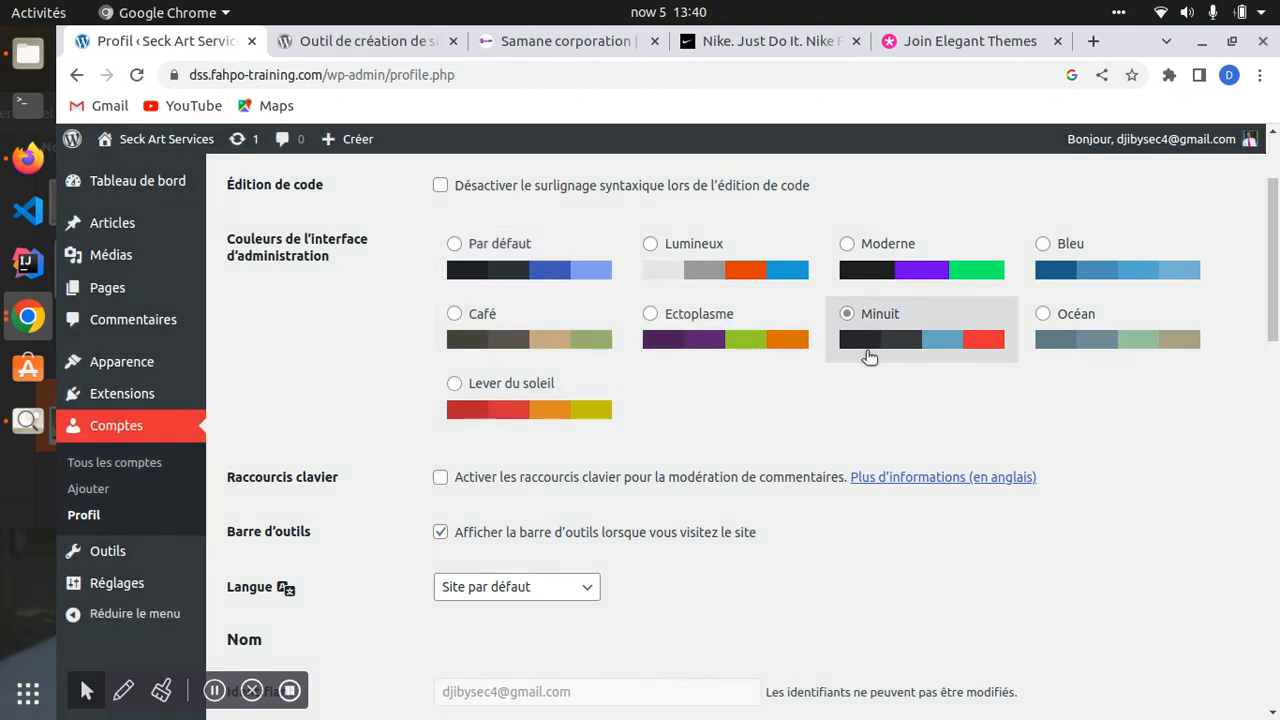
click(495, 249)
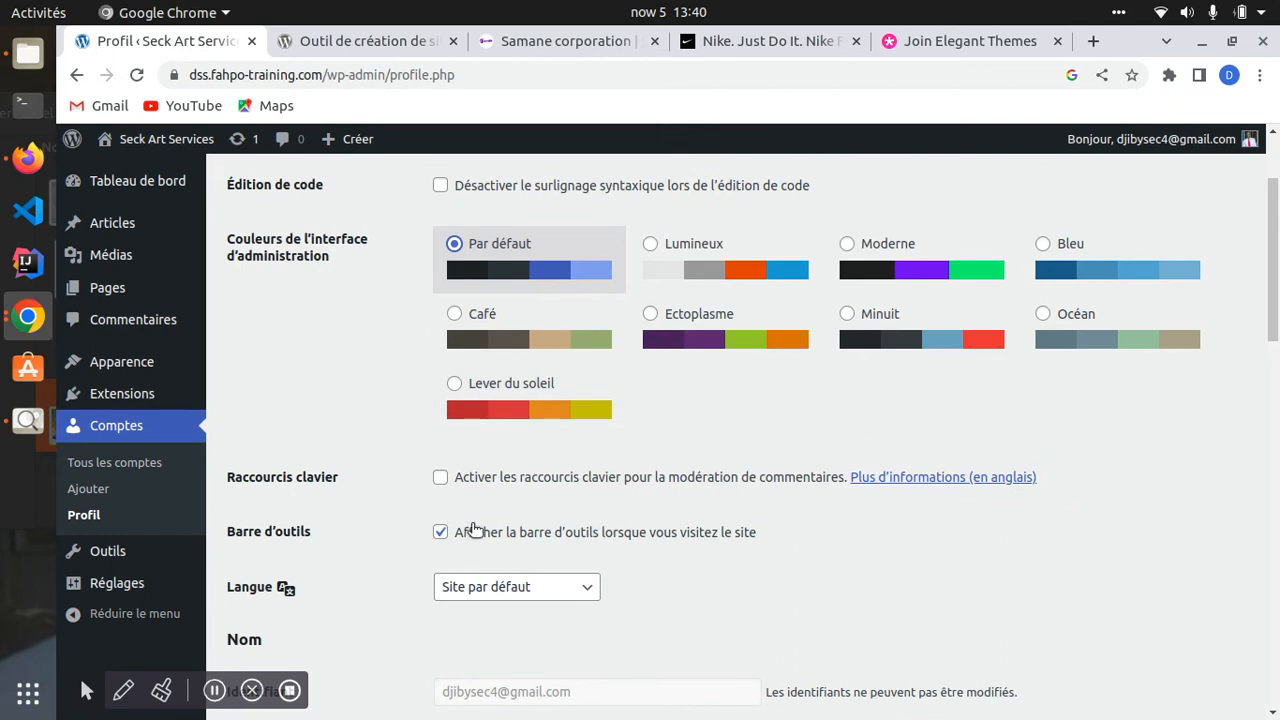
scroll(354, 378, down, 2)
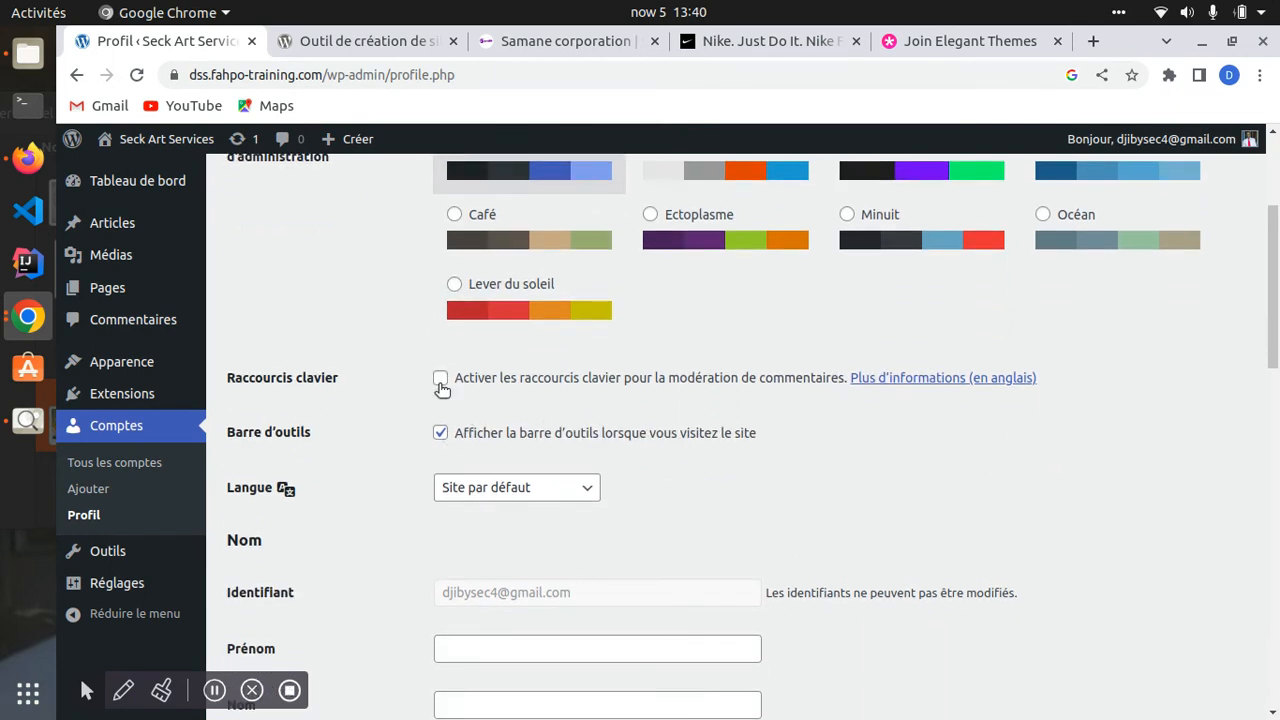
- Enable keyboard shortcuts for comment moderation
drag(474, 436, 561, 436)
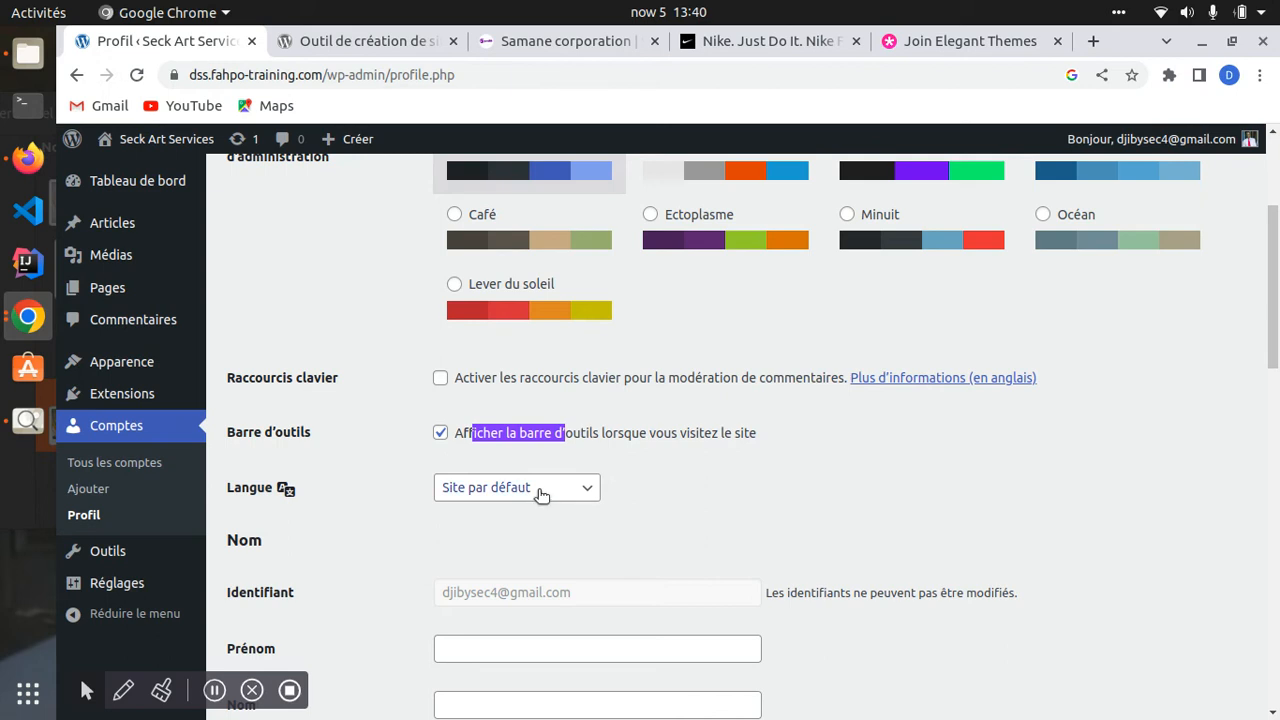
click(514, 453)
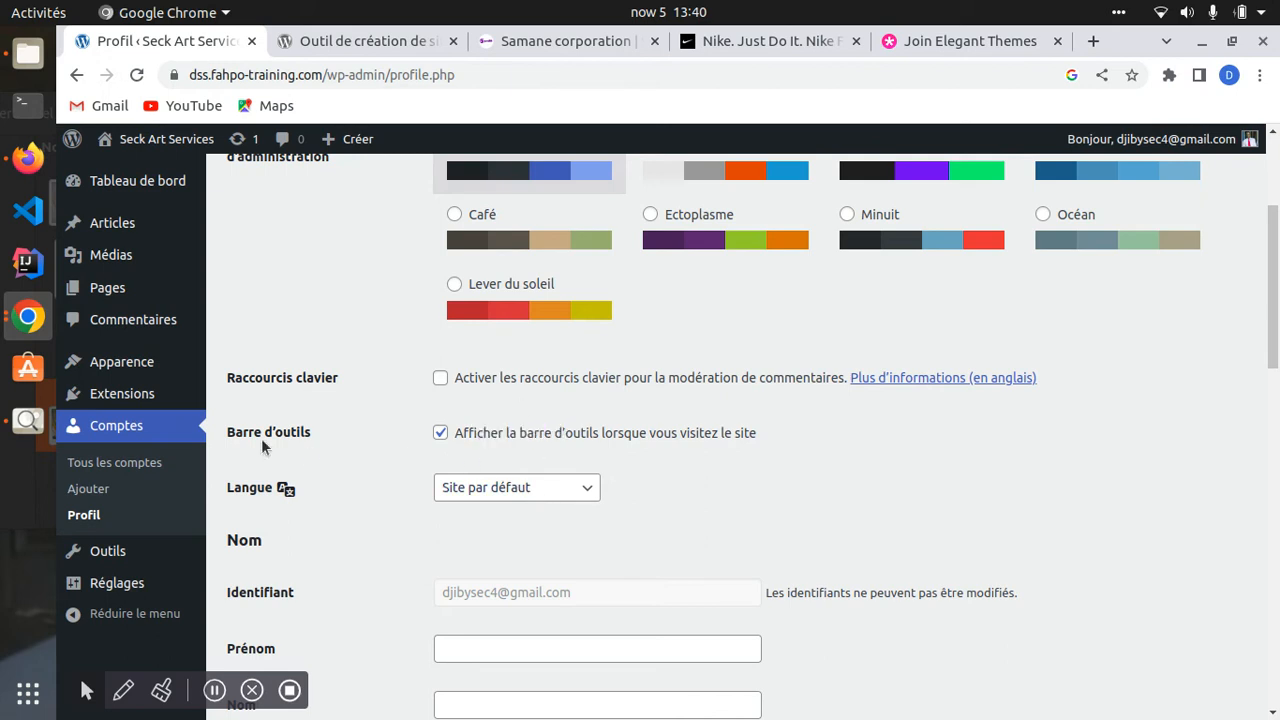
triple_click(249, 374)
click(440, 377)
scroll(438, 531, down, 1)
scroll(438, 537, down, 1)
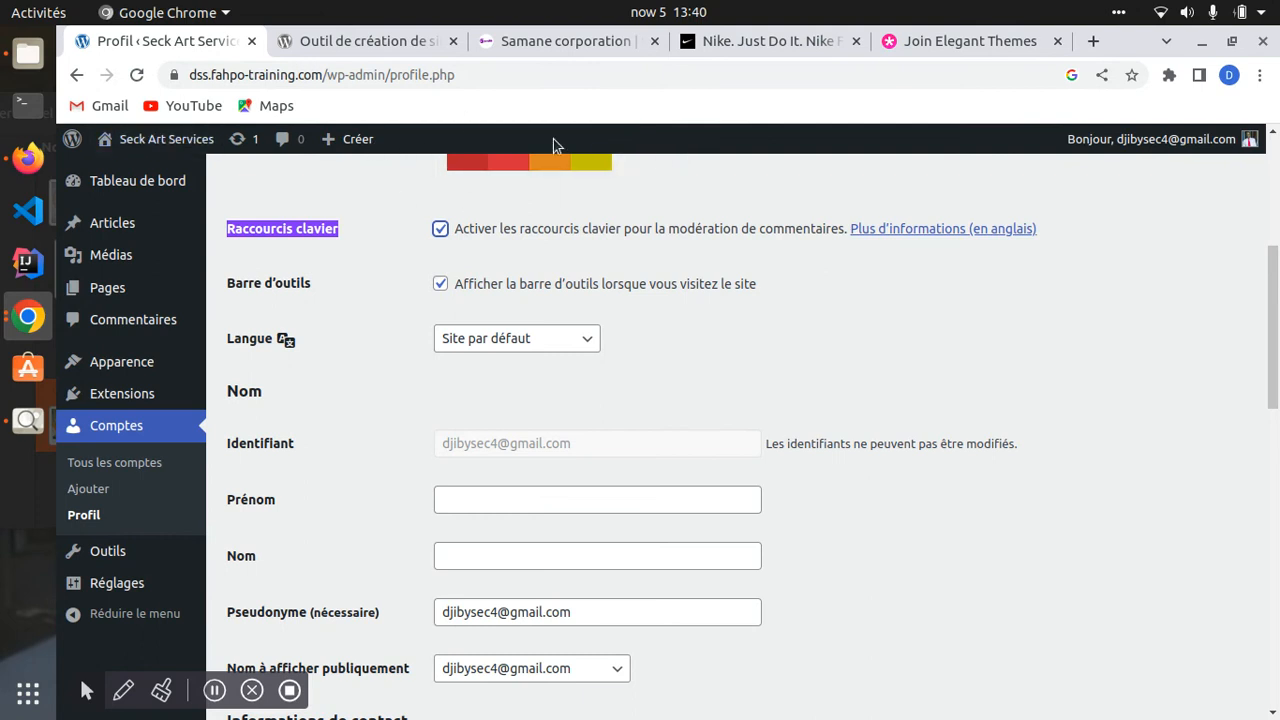
- Check the Langue choices and keep the language at Site par défaut
click(479, 343)
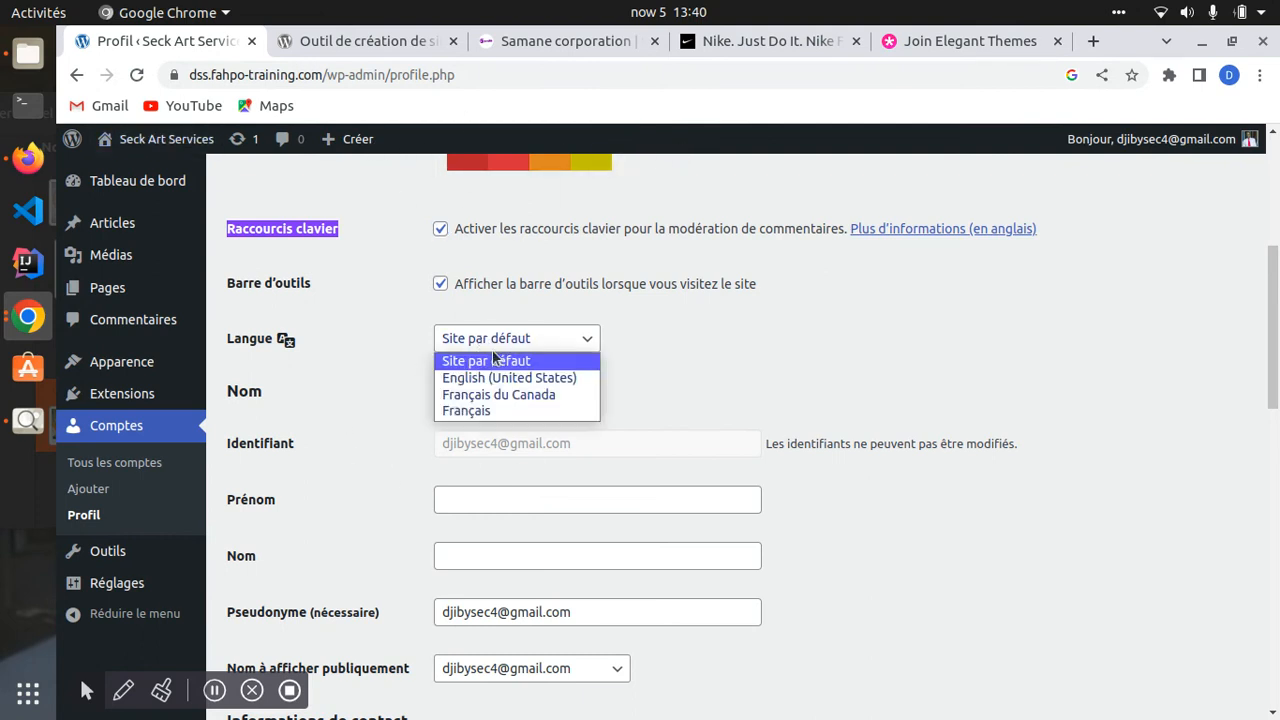
click(824, 364)
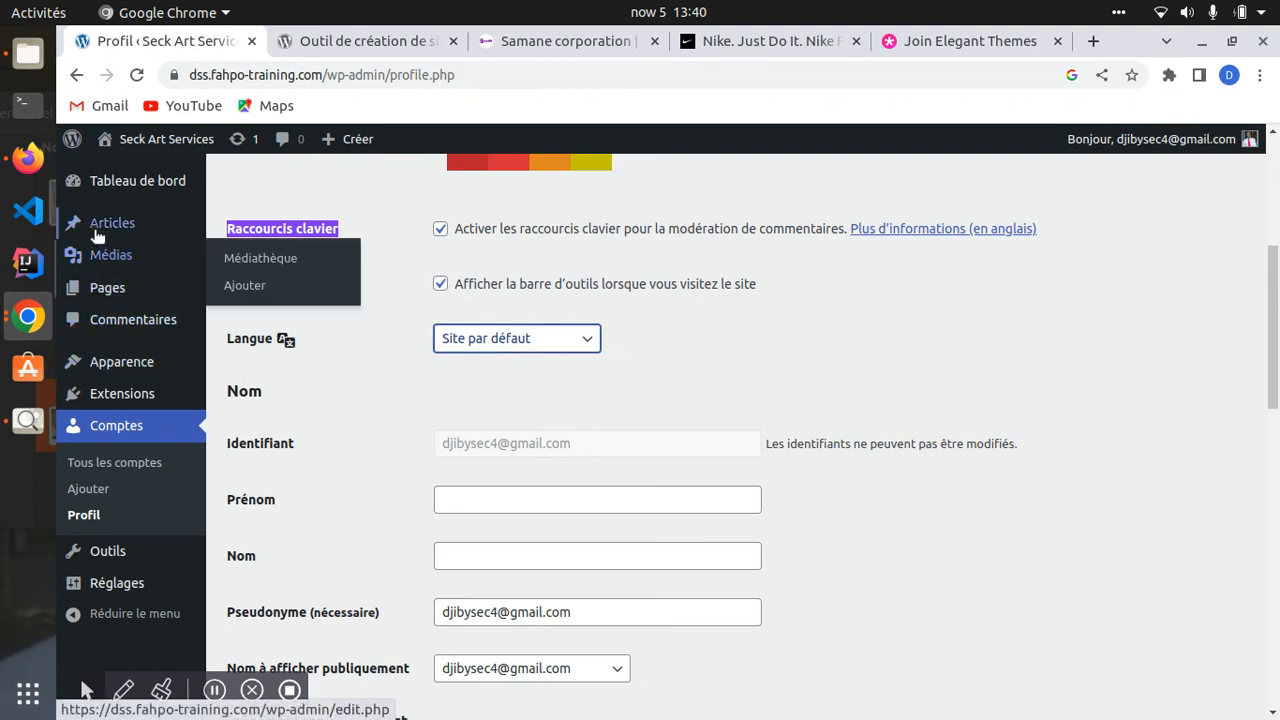
click(508, 343)
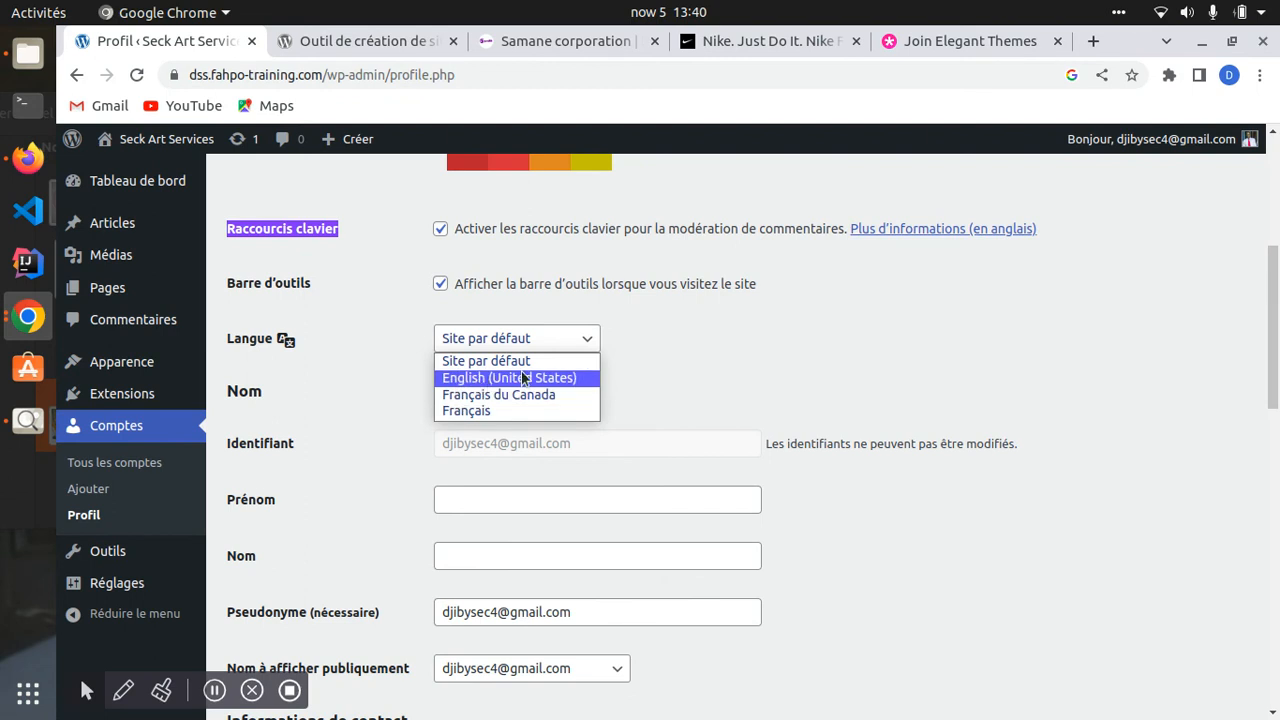
click(810, 342)
scroll(525, 390, down, 3)
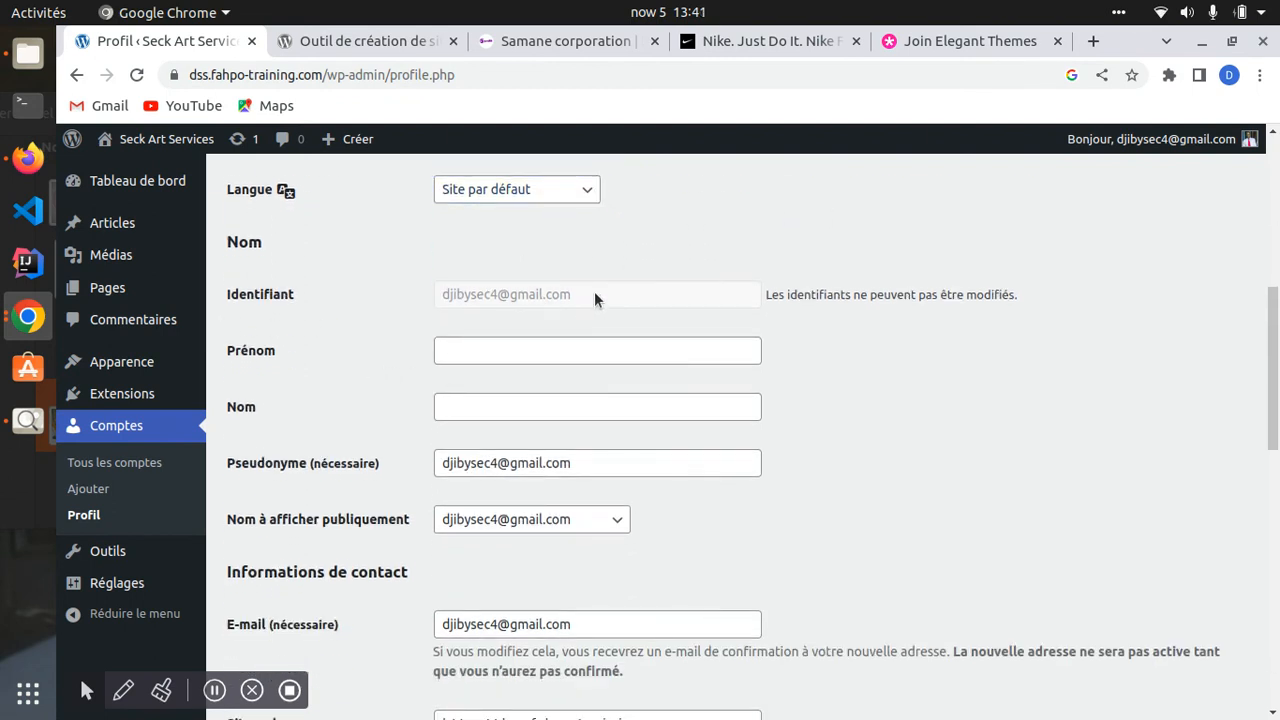
drag(594, 293, 445, 298)
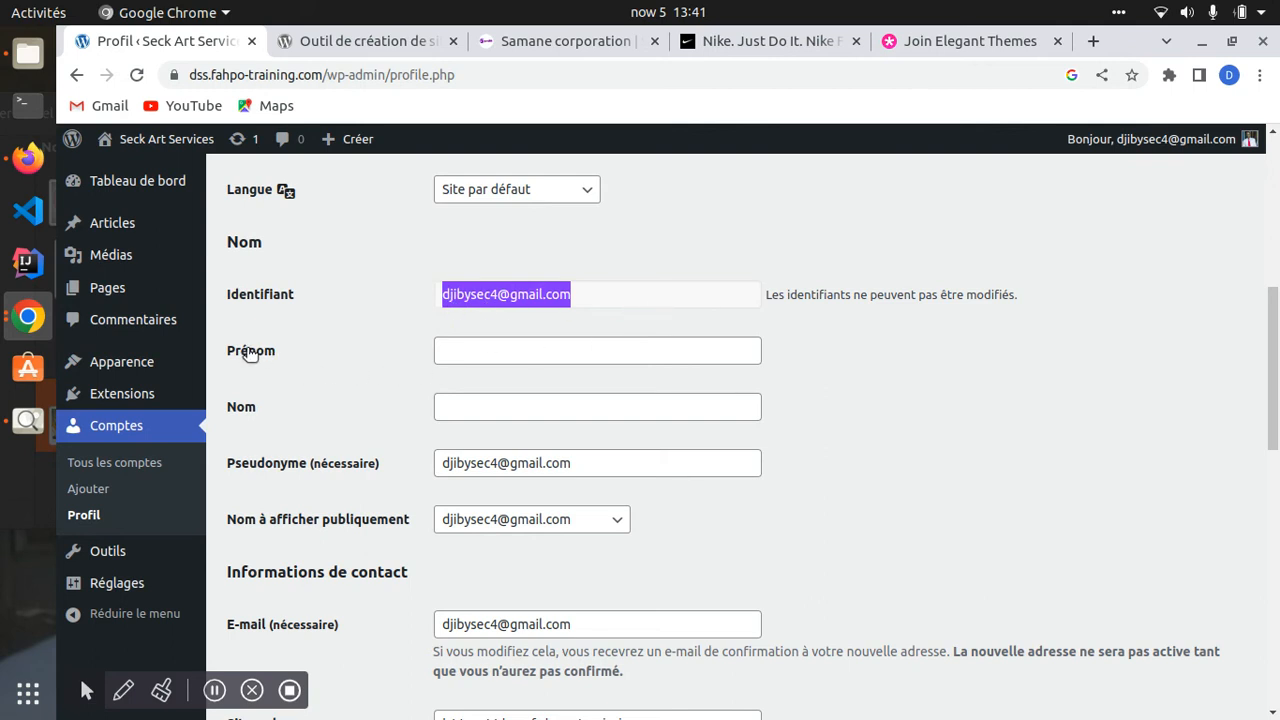
click(470, 349)
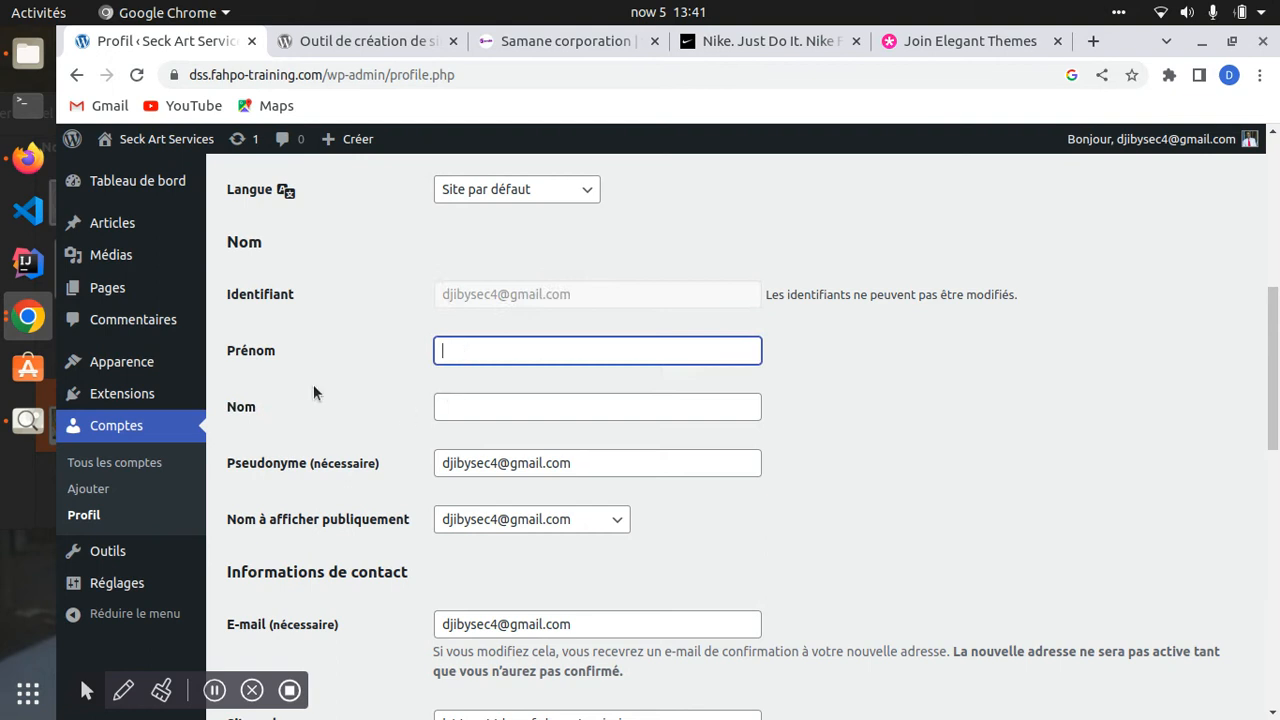
drag(293, 346, 235, 352)
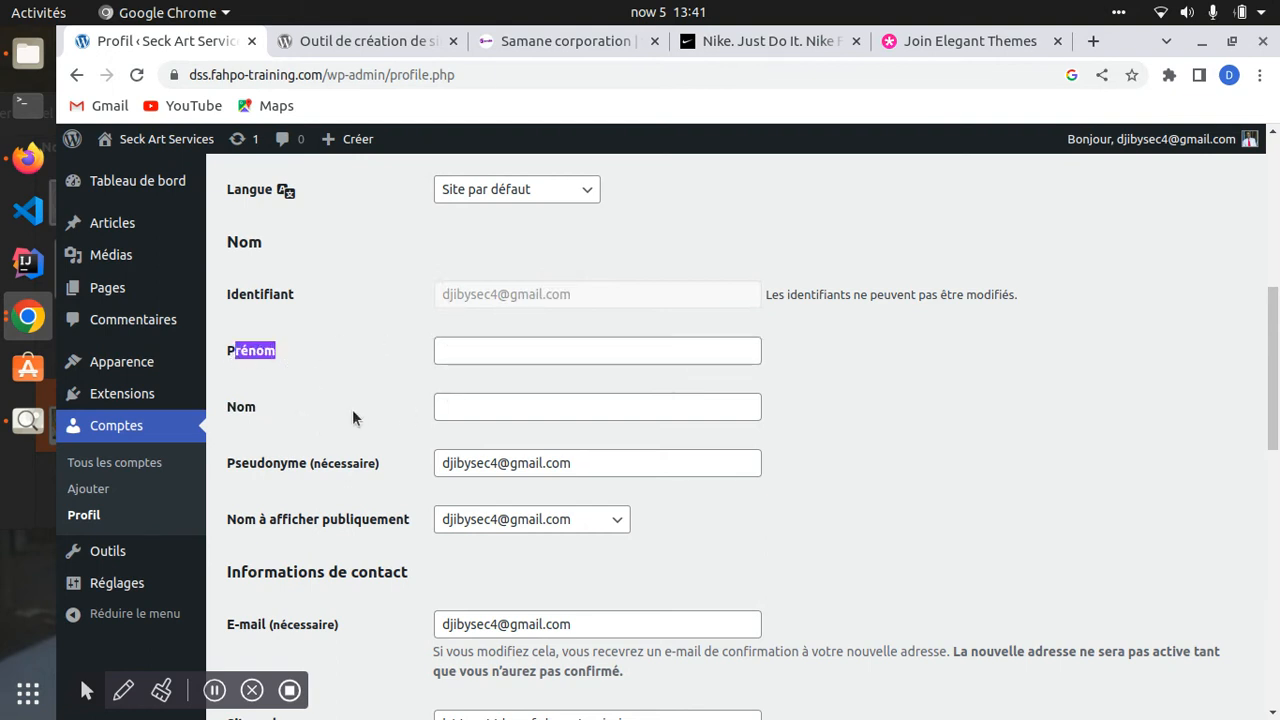
click(500, 347)
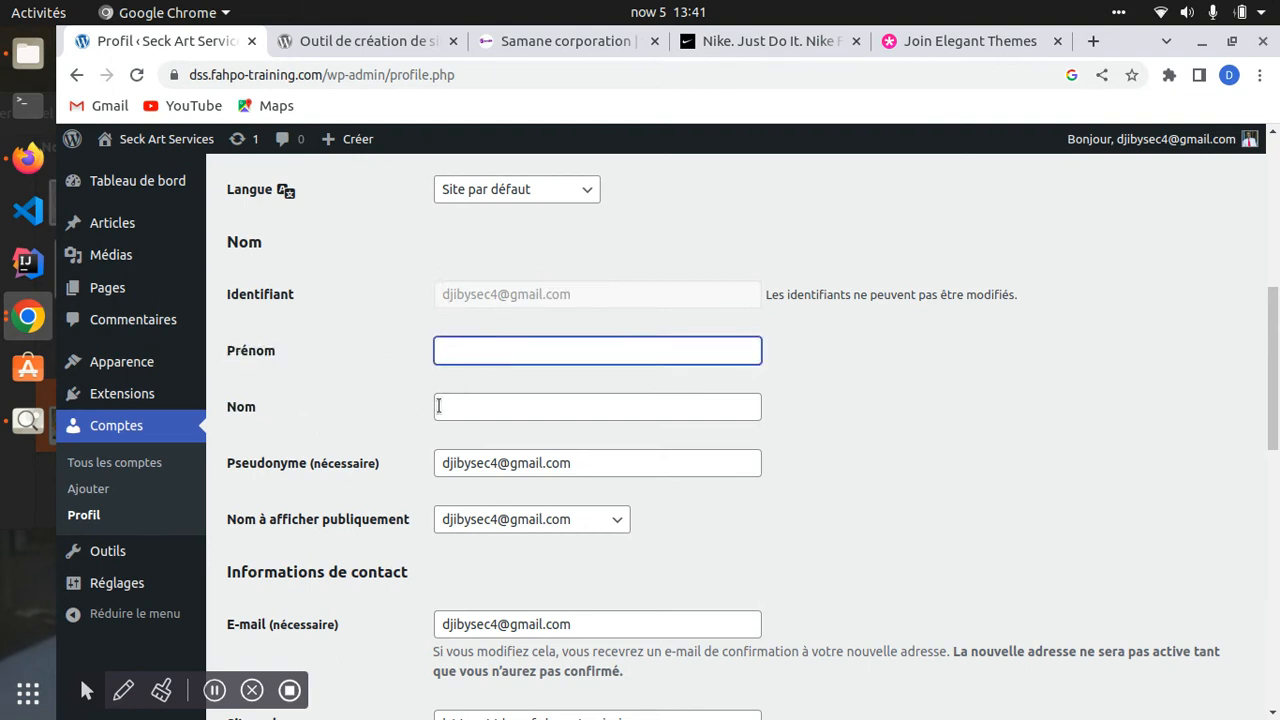
click(438, 406)
scroll(220, 368, down, 2)
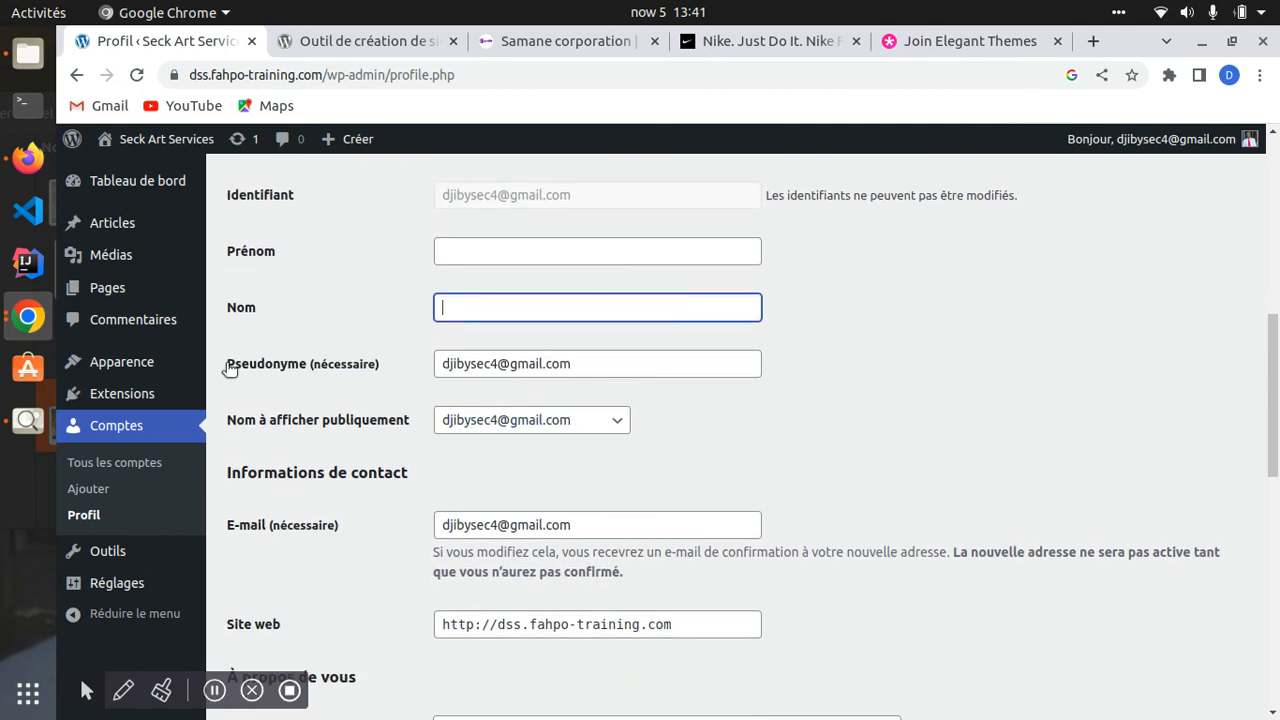
drag(288, 368, 378, 368)
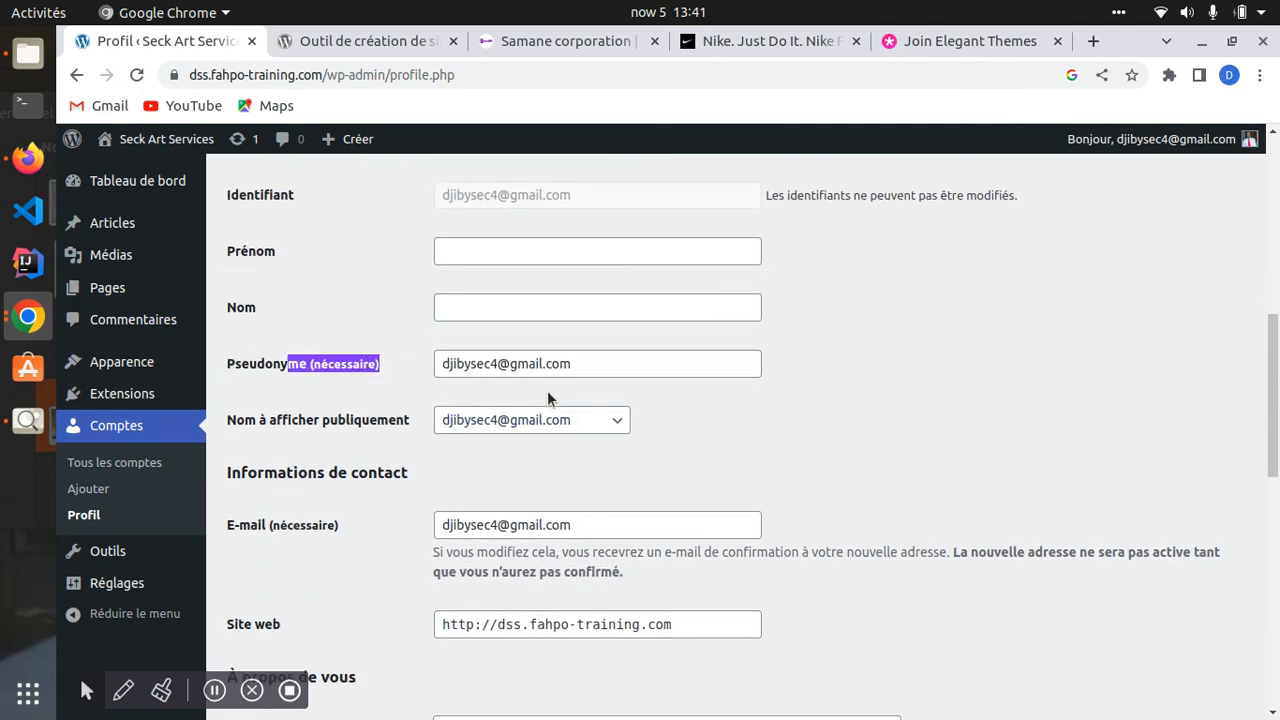
drag(603, 370, 436, 368)
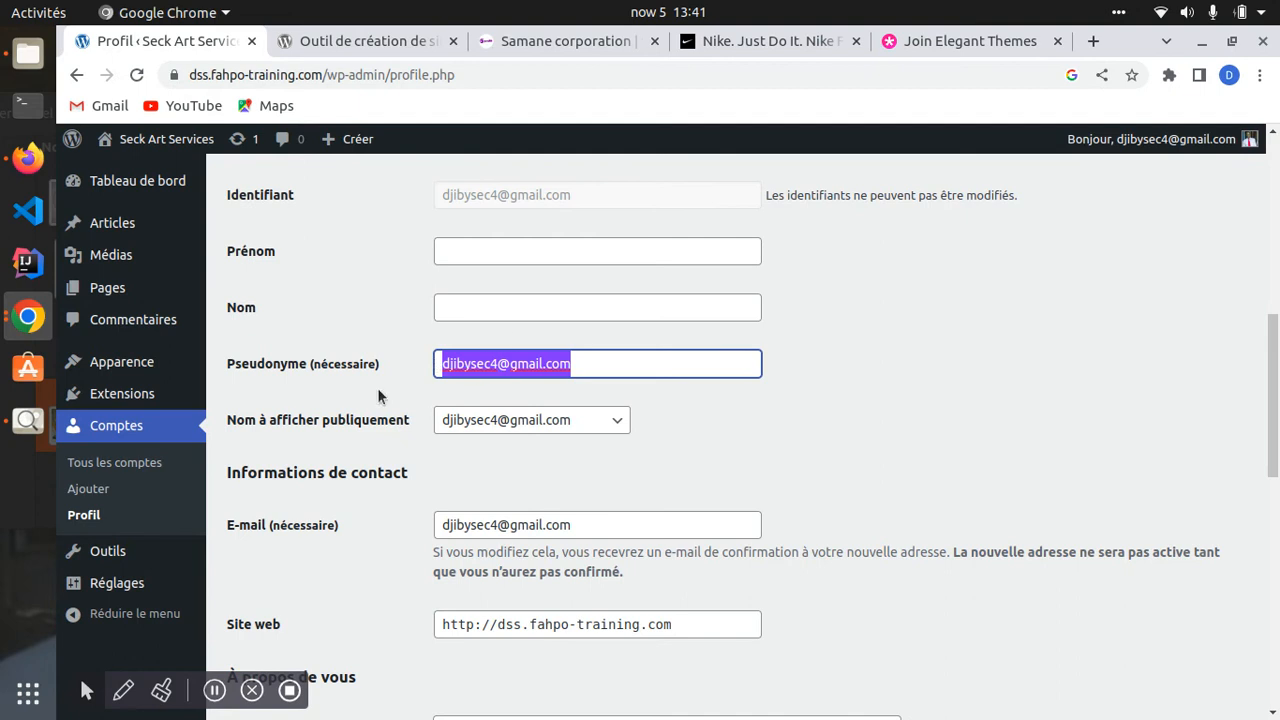
scroll(549, 417, down, 2)
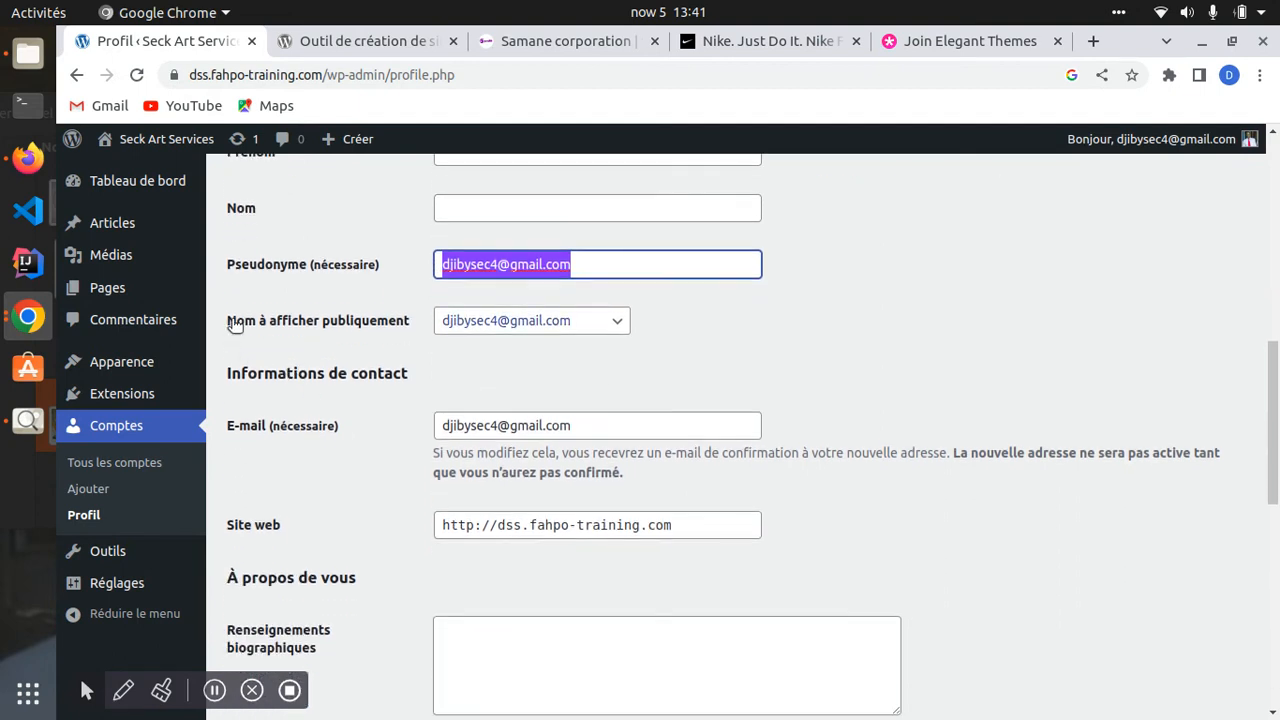
click(612, 322)
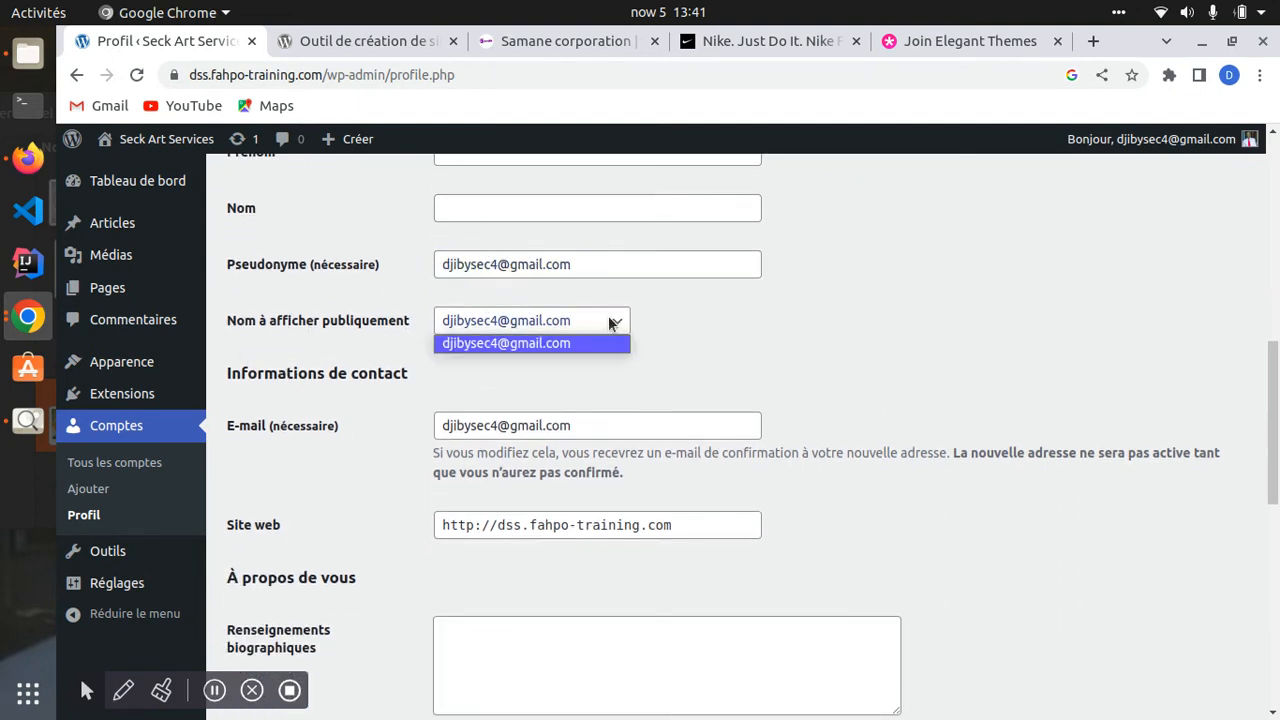
click(658, 358)
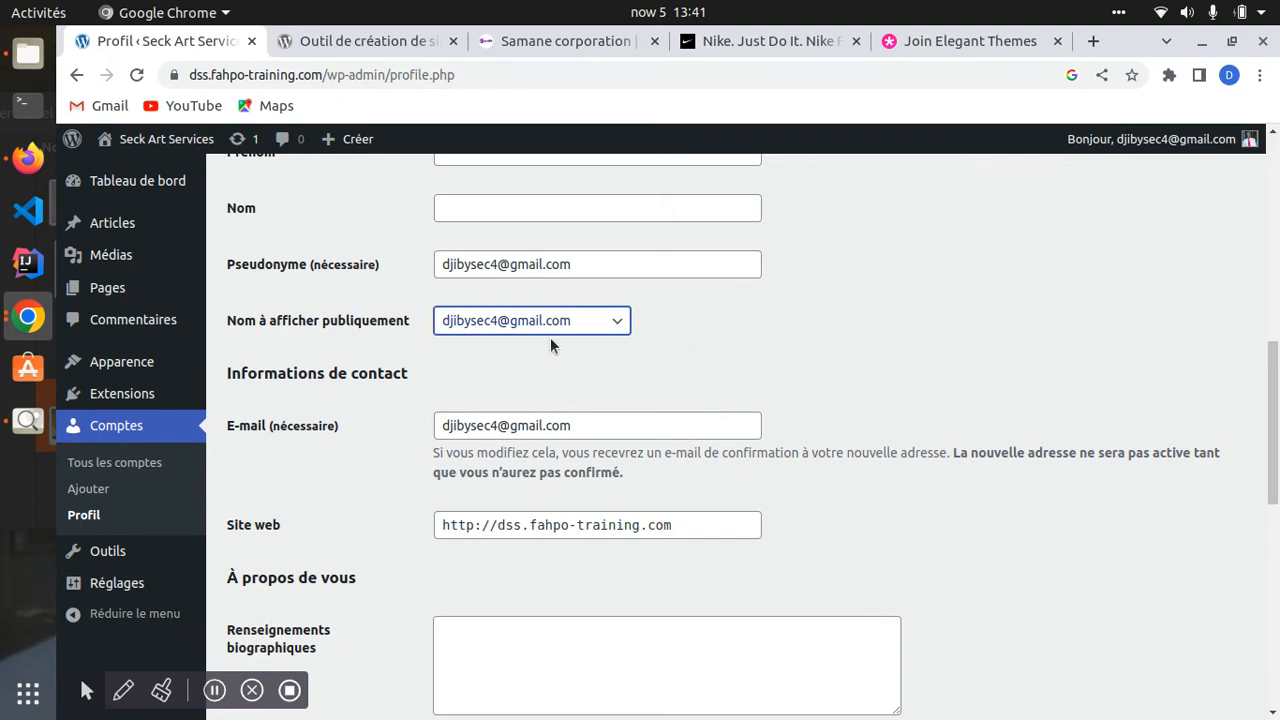
click(598, 322)
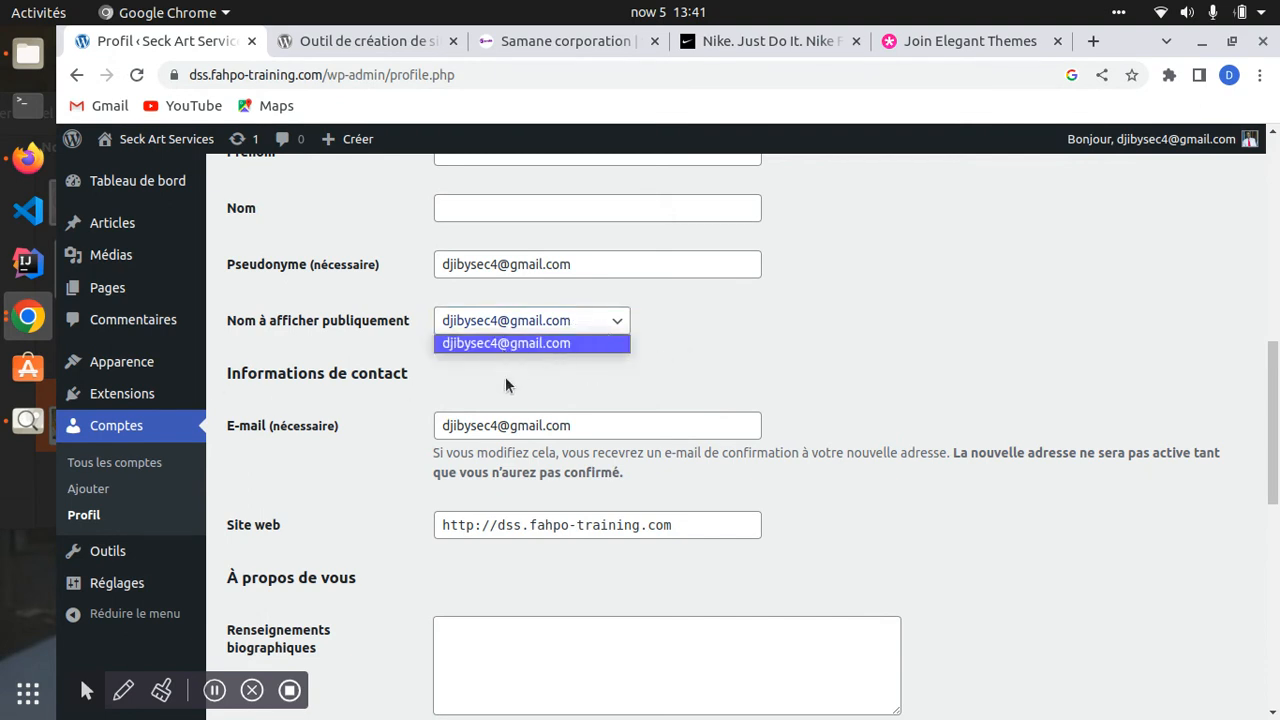
click(252, 374)
scroll(356, 395, down, 3)
click(600, 280)
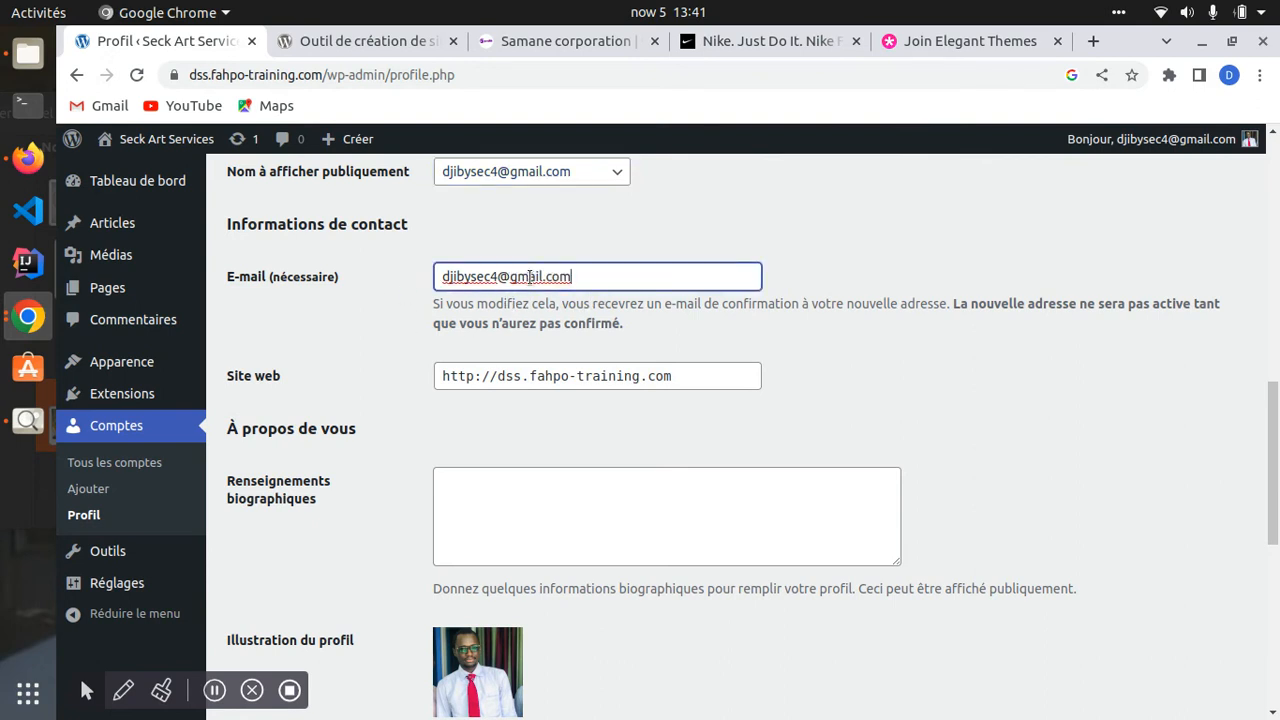
scroll(403, 385, up, 3)
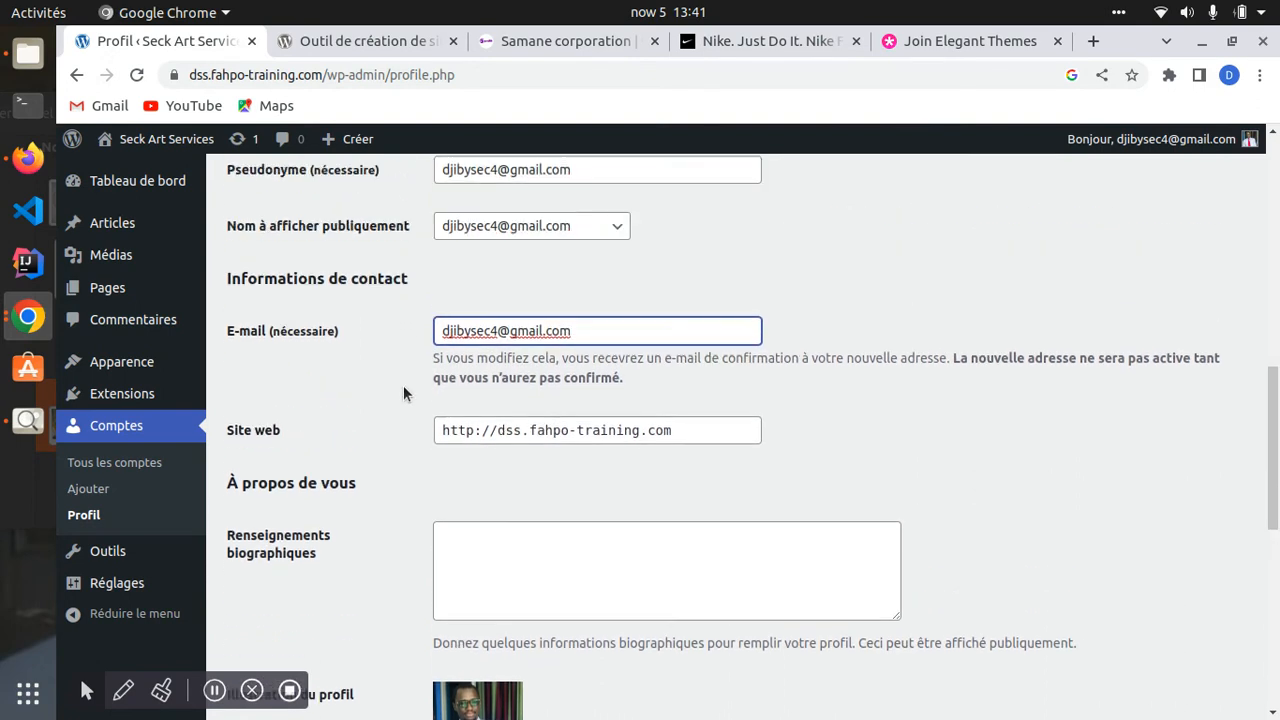
scroll(403, 391, up, 1)
scroll(409, 400, down, 2)
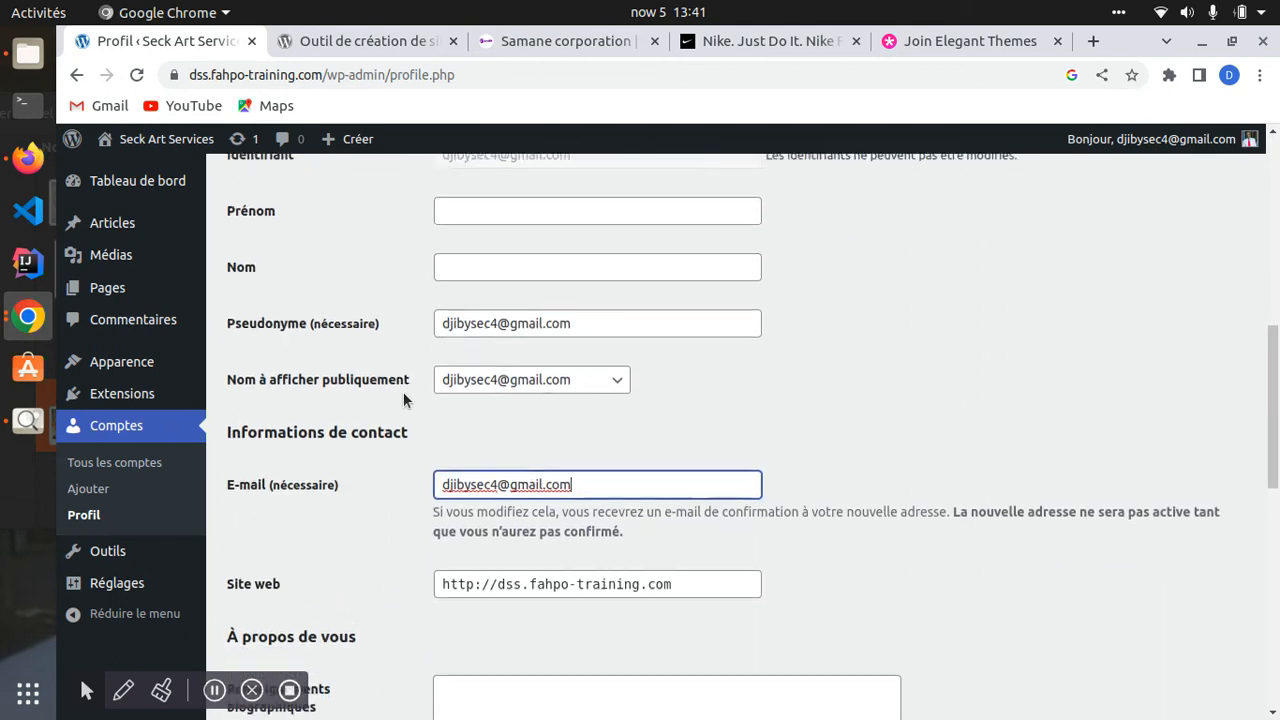
scroll(380, 380, up, 2)
scroll(360, 357, down, 2)
scroll(368, 412, down, 3)
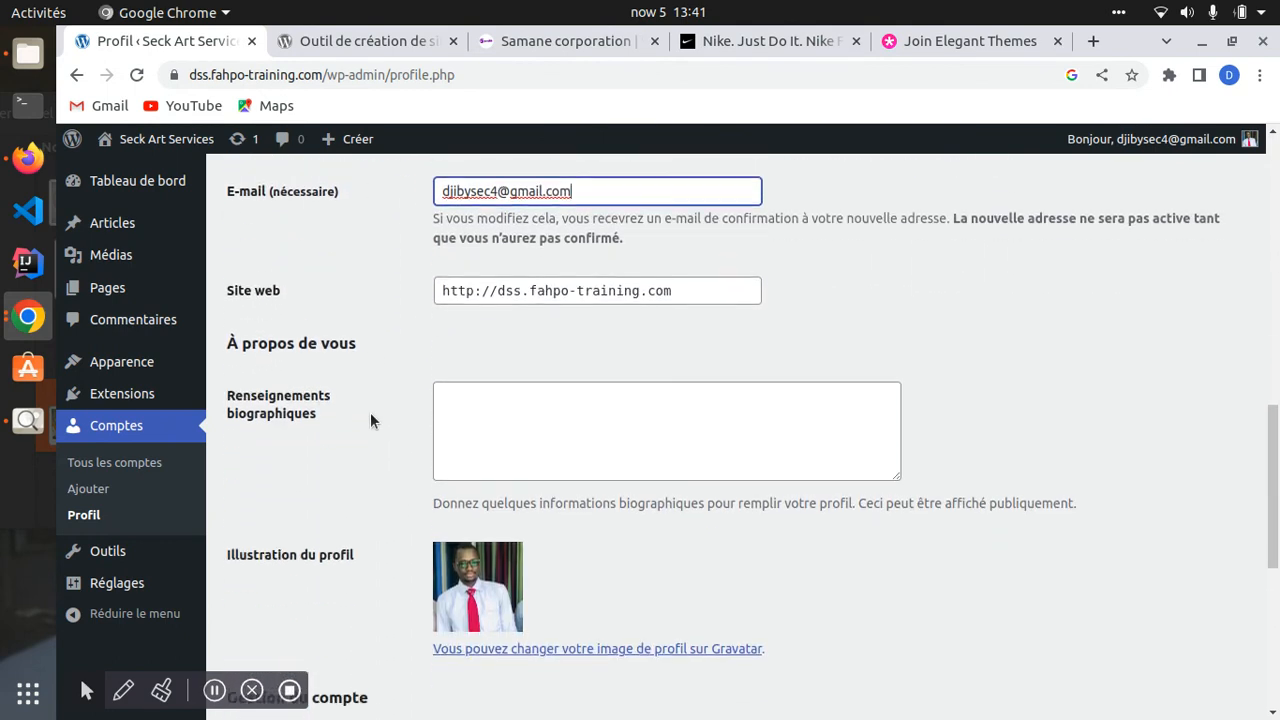
scroll(360, 395, up, 5)
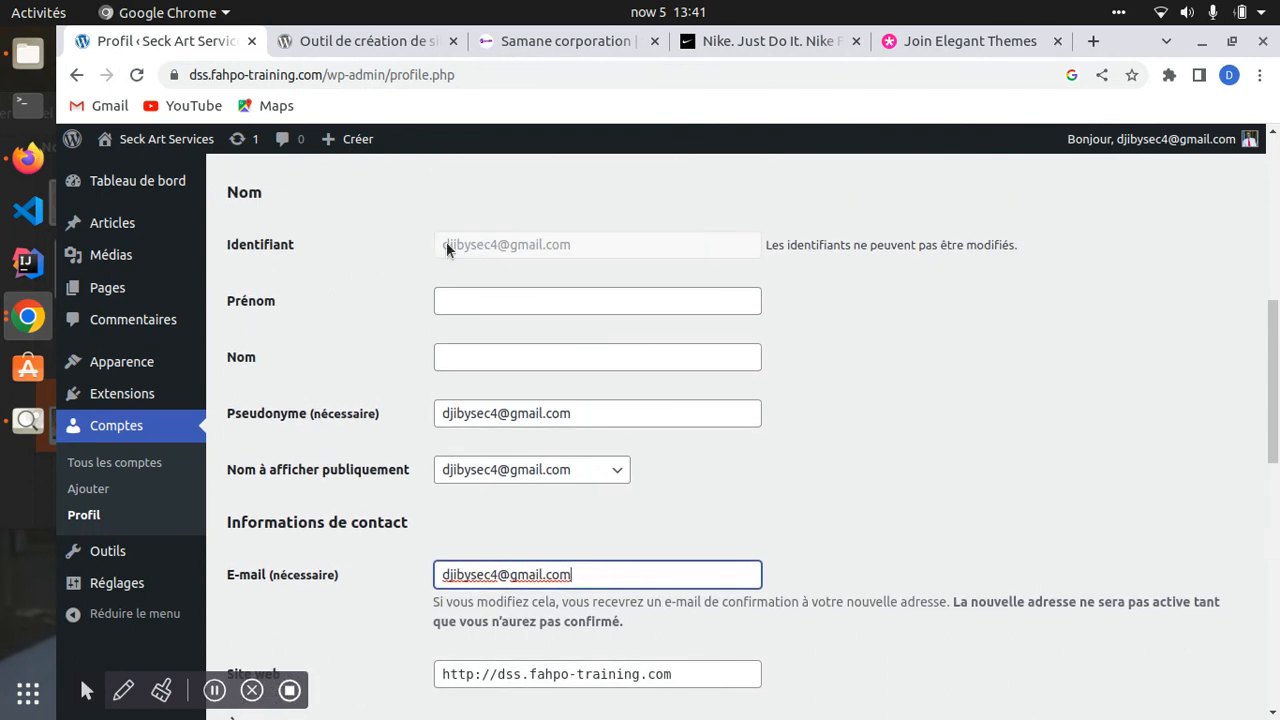
drag(447, 244, 584, 259)
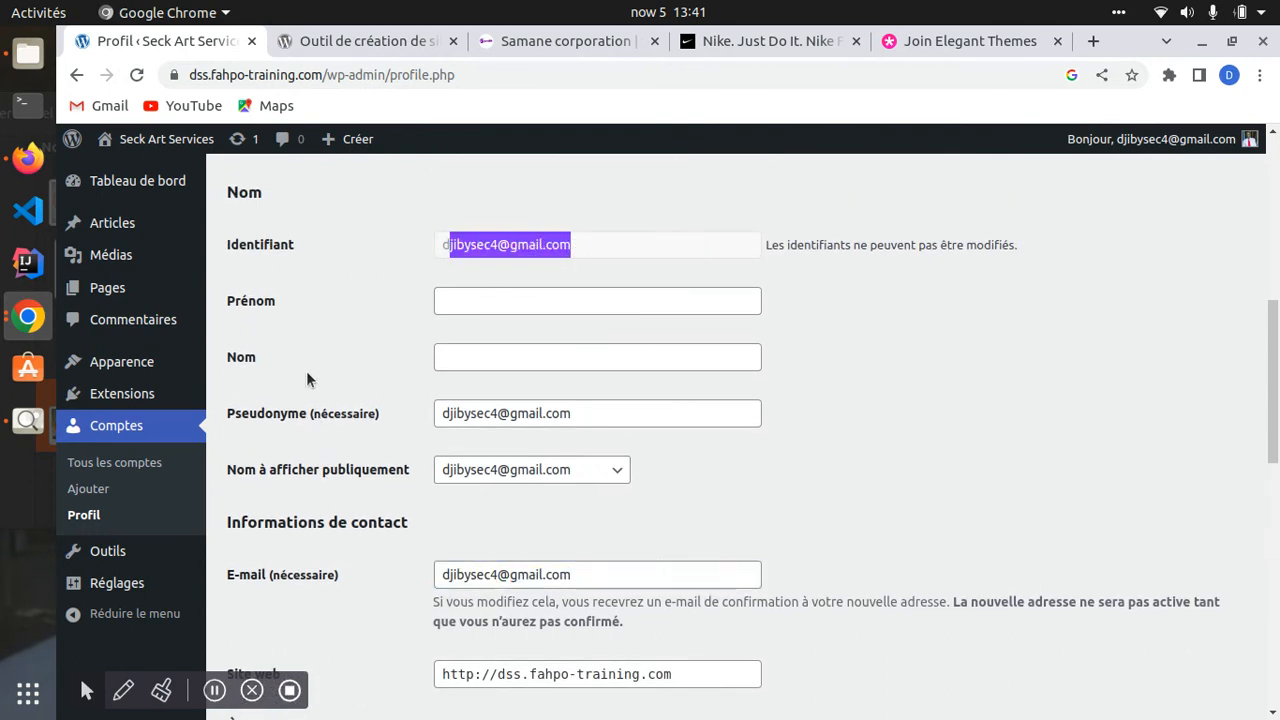
scroll(306, 371, down, 2)
scroll(311, 356, up, 3)
scroll(386, 421, down, 4)
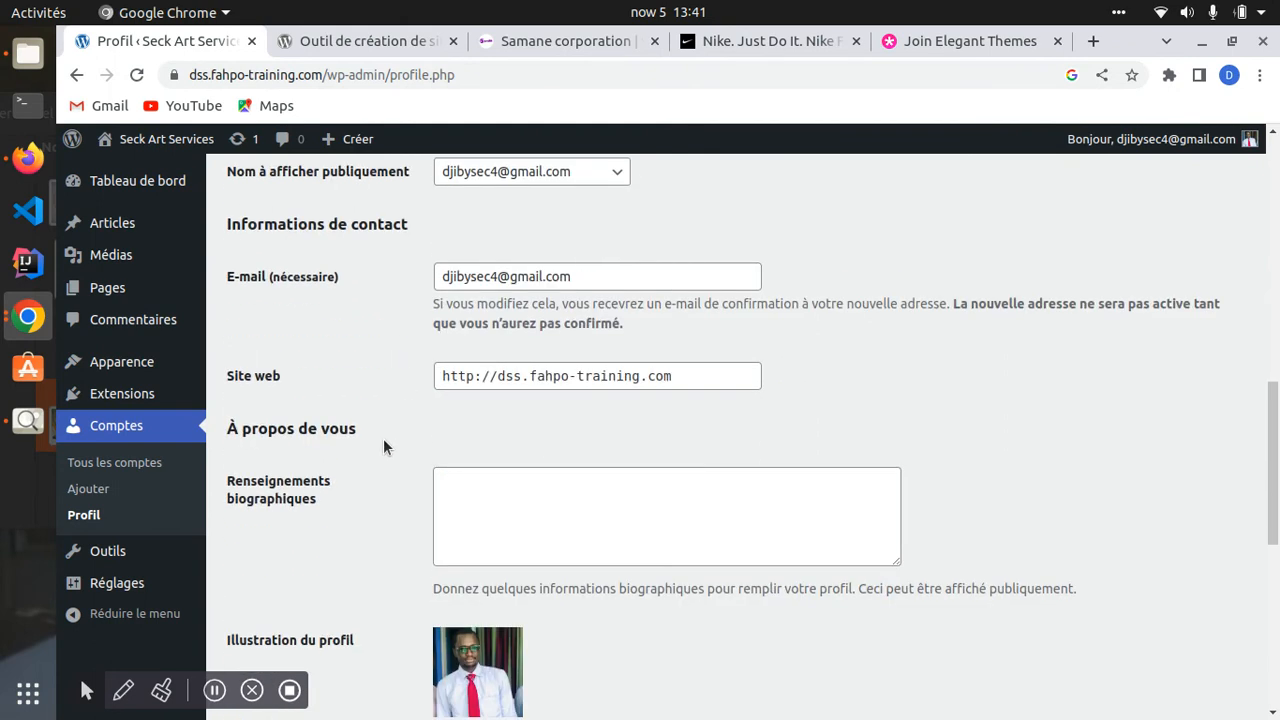
drag(571, 283, 432, 274)
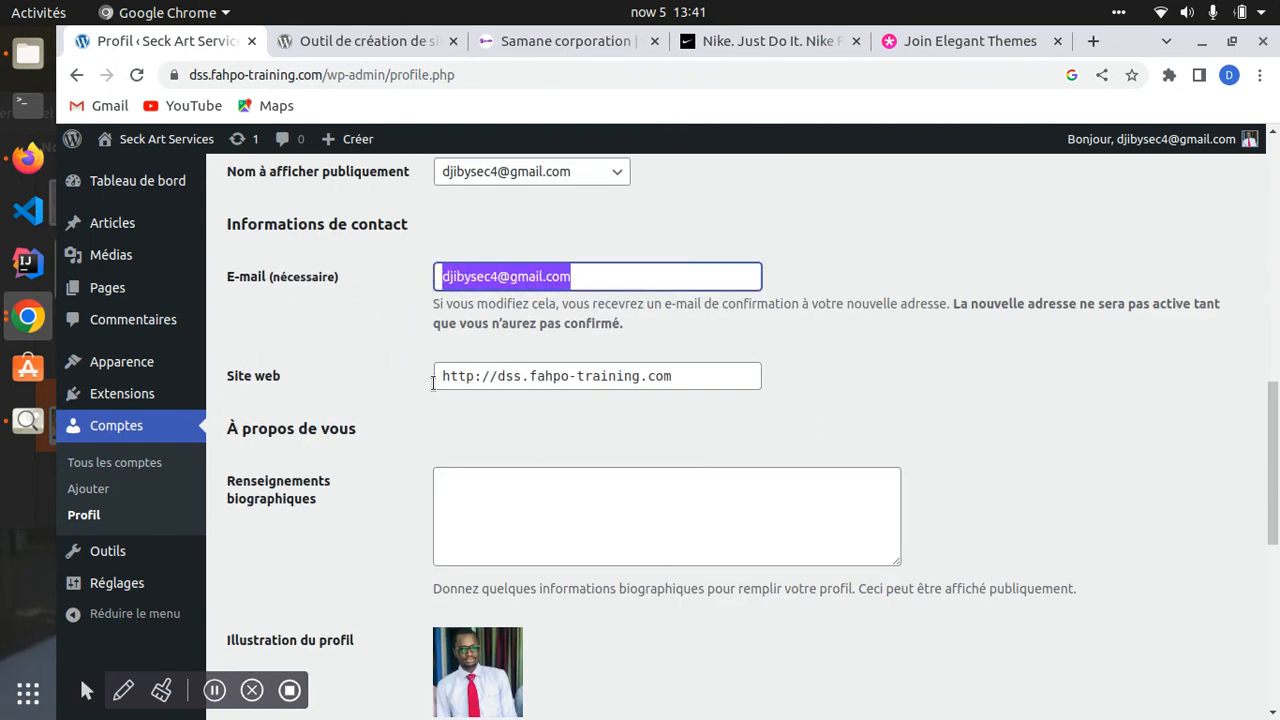
scroll(520, 348, up, 5)
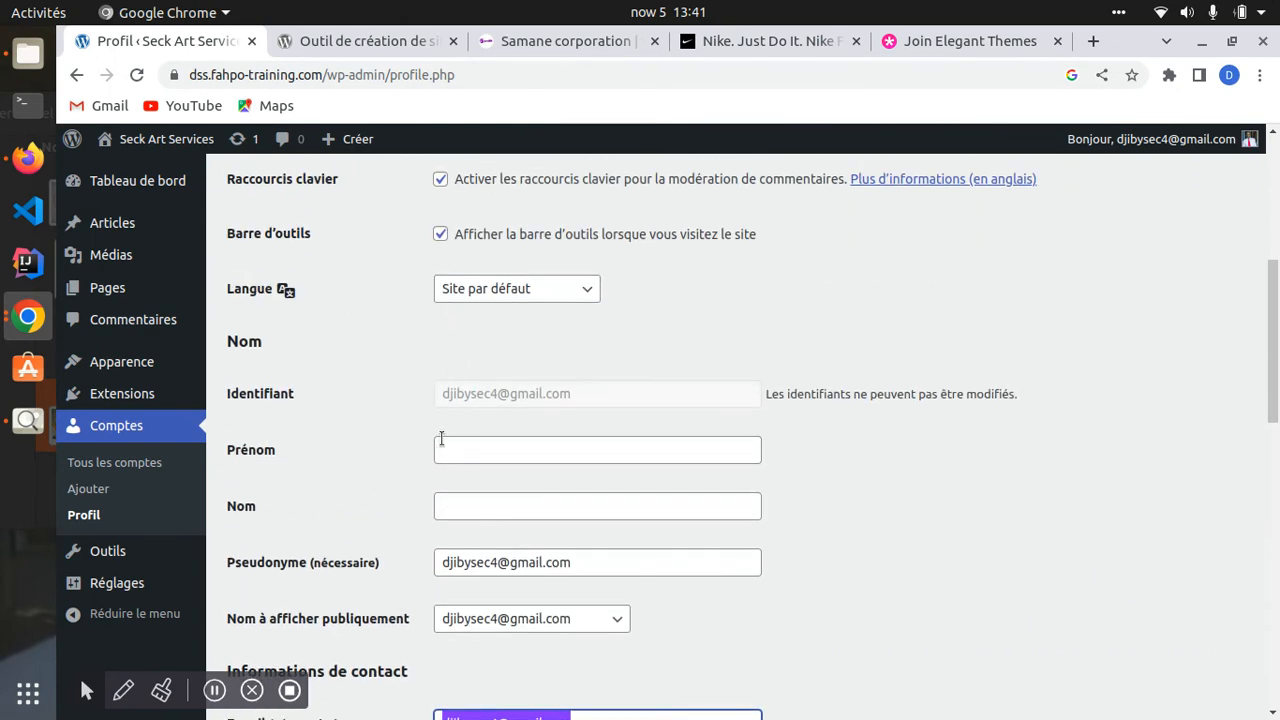
drag(427, 401, 571, 394)
scroll(423, 404, down, 5)
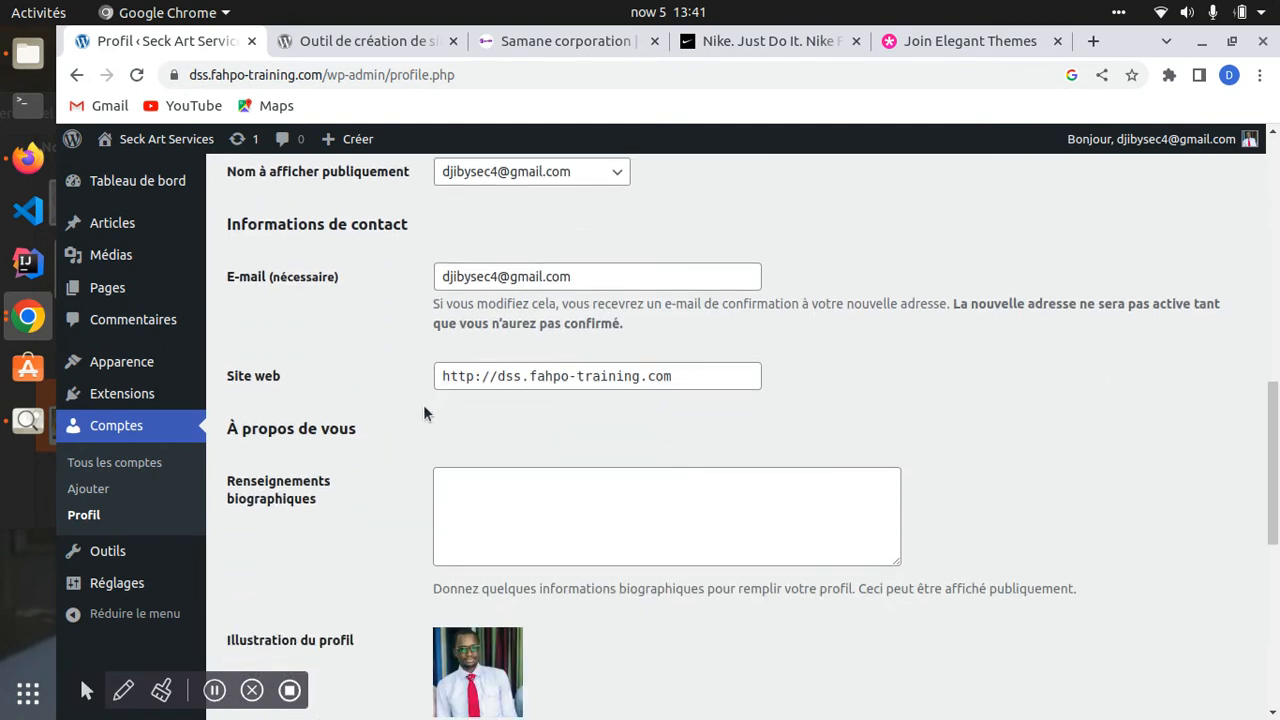
scroll(470, 340, up, 1)
scroll(420, 449, up, 2)
scroll(416, 400, down, 2)
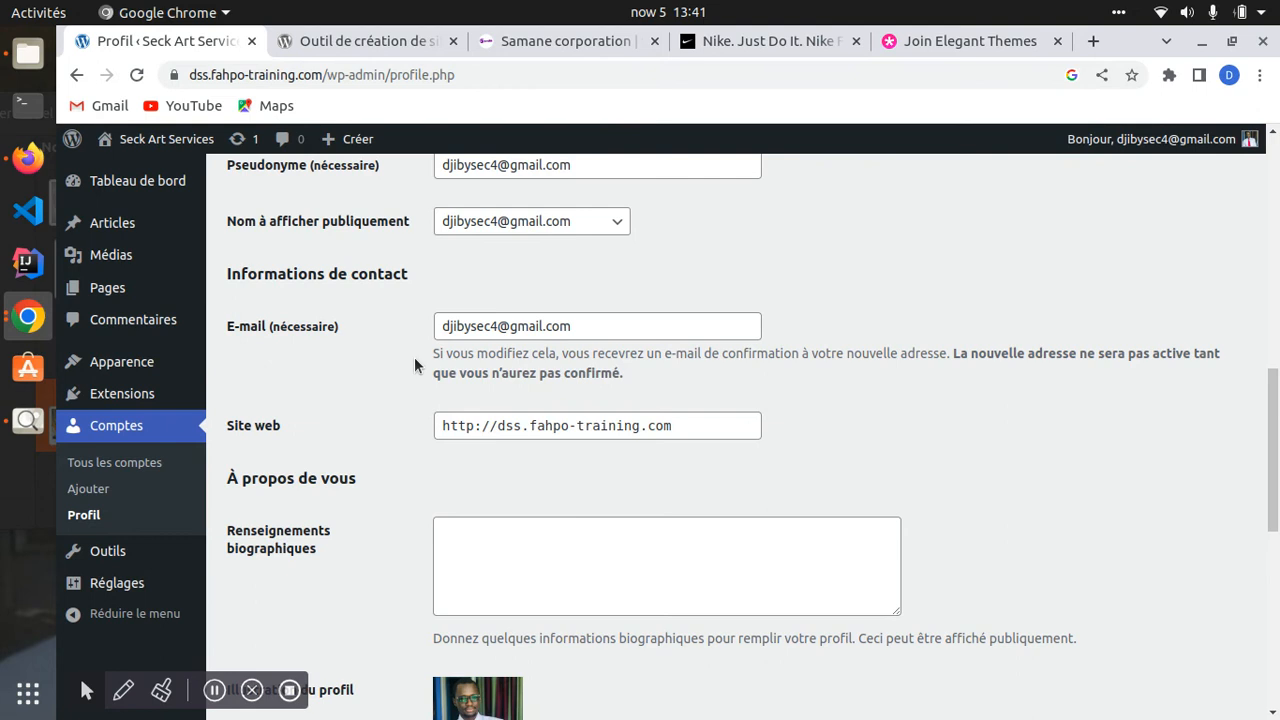
scroll(420, 410, down, 1)
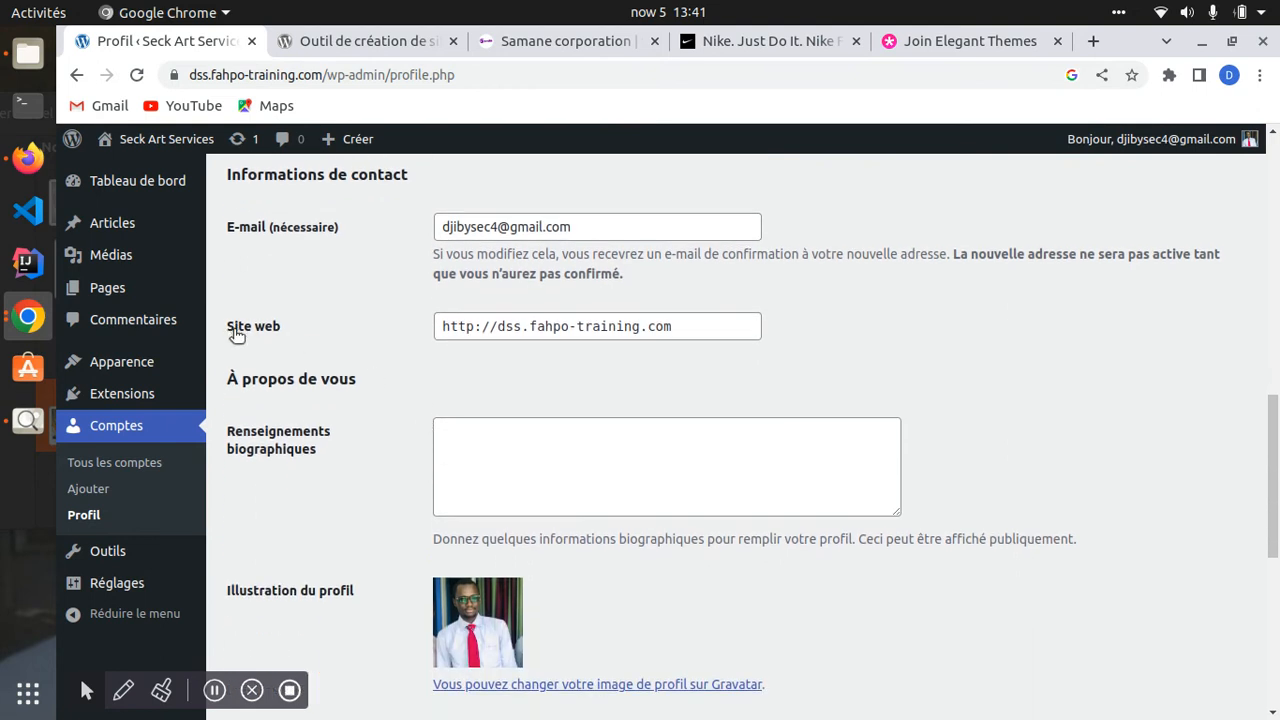
drag(651, 327, 400, 337)
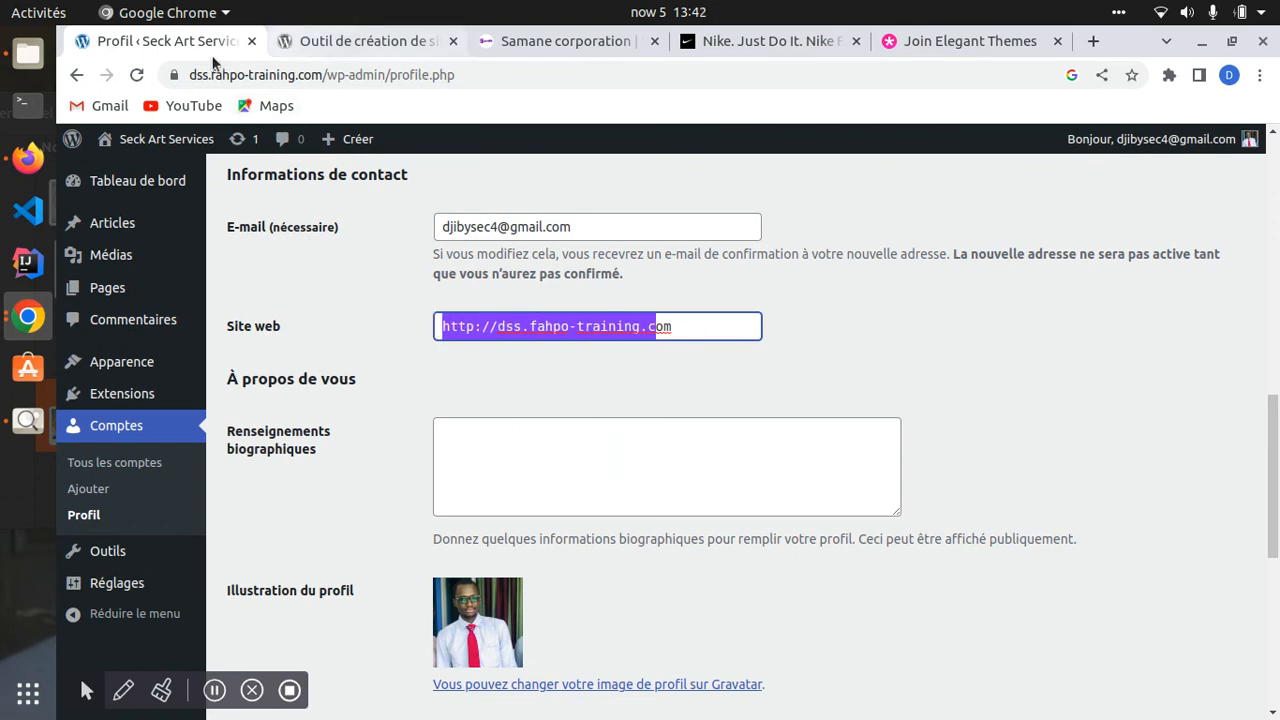
scroll(369, 387, down, 4)
scroll(369, 392, up, 1)
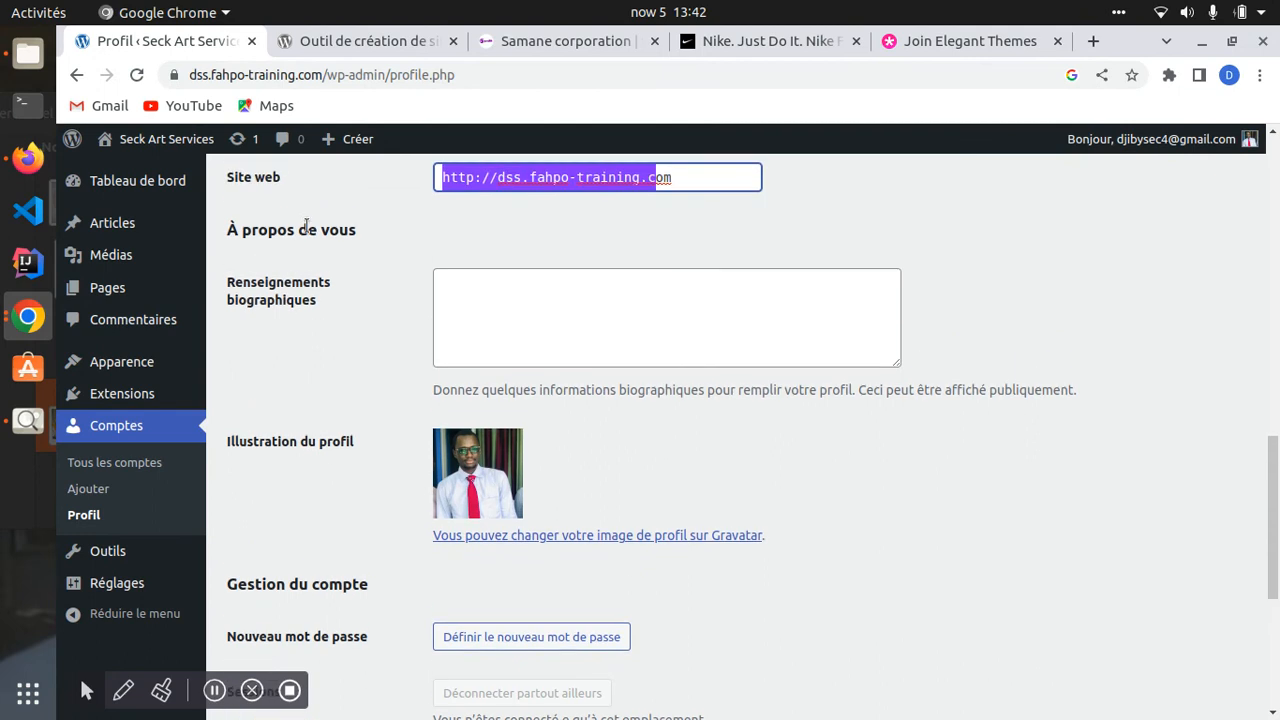
click(514, 329)
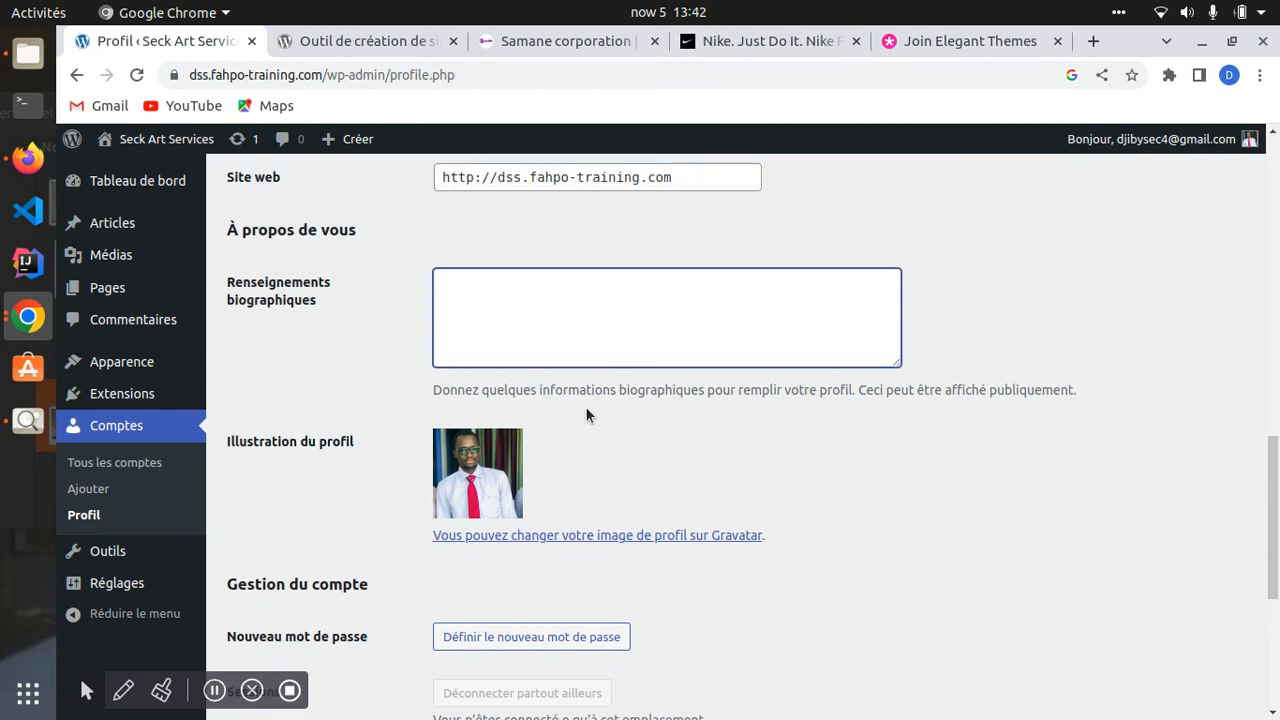
- Follow the Profile Picture link to change the image on Gravatar
scroll(408, 399, down, 4)
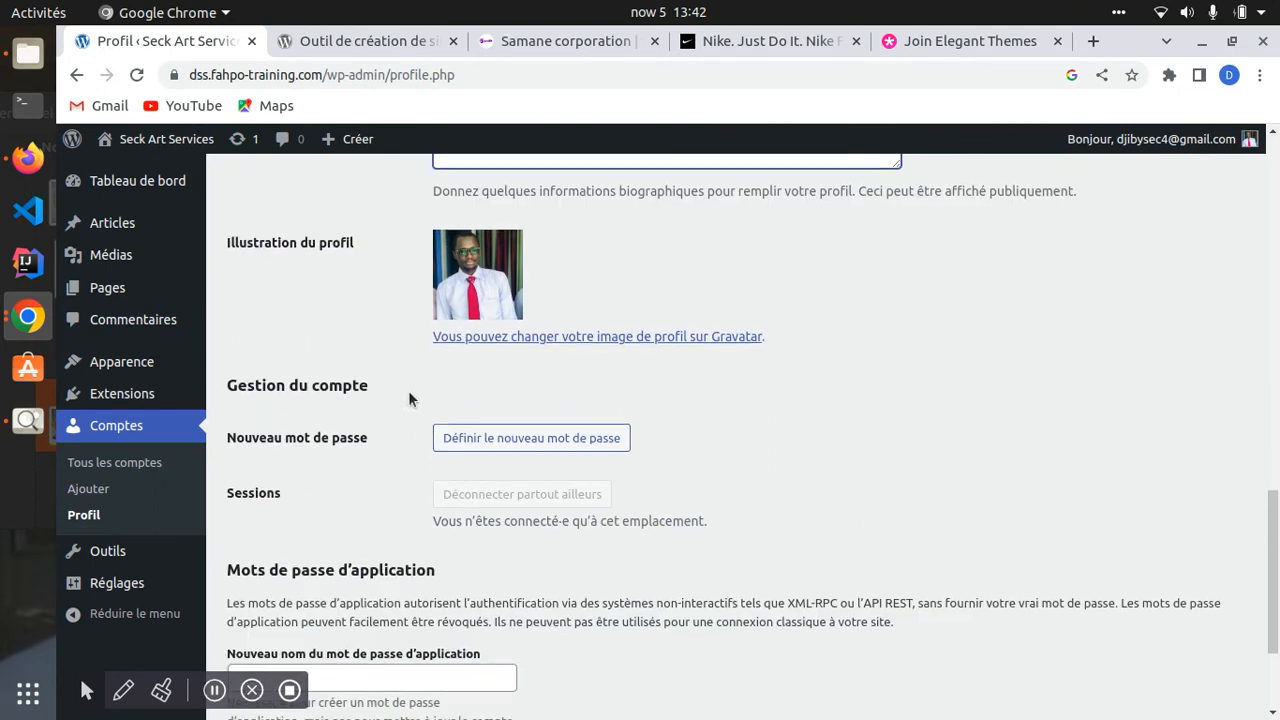
click(248, 260)
drag(336, 252, 238, 248)
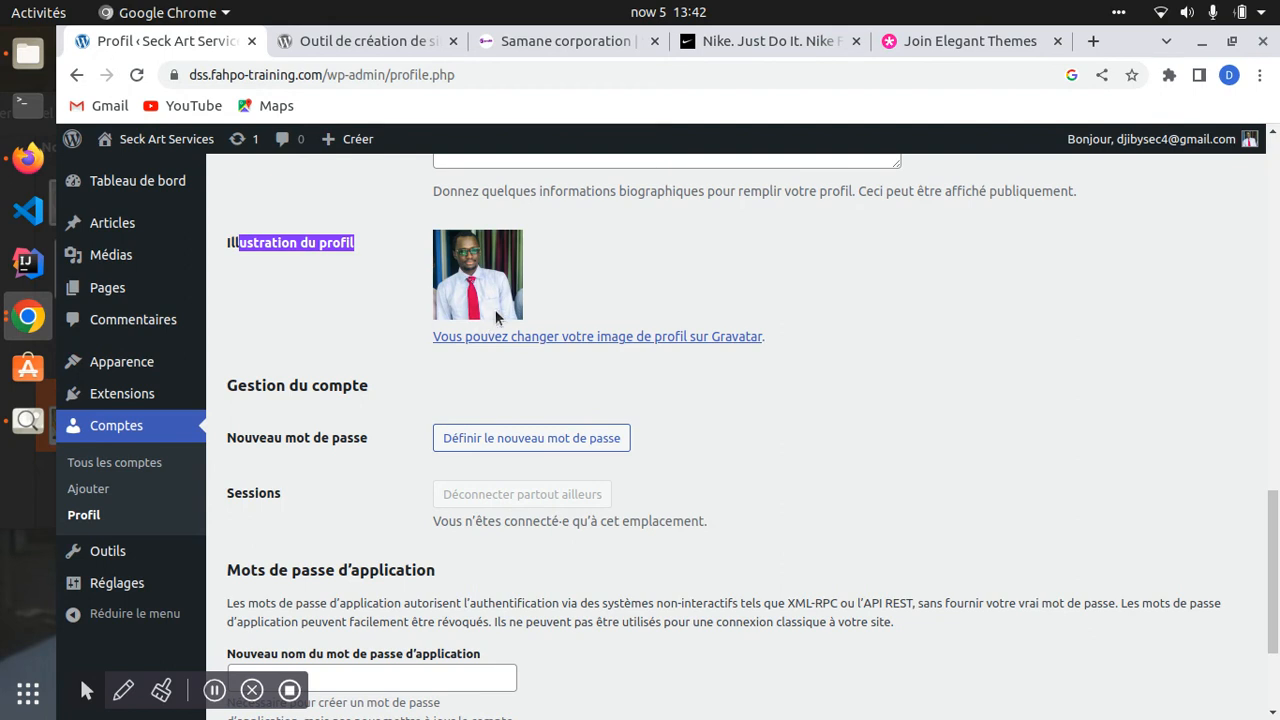
scroll(466, 340, up, 2)
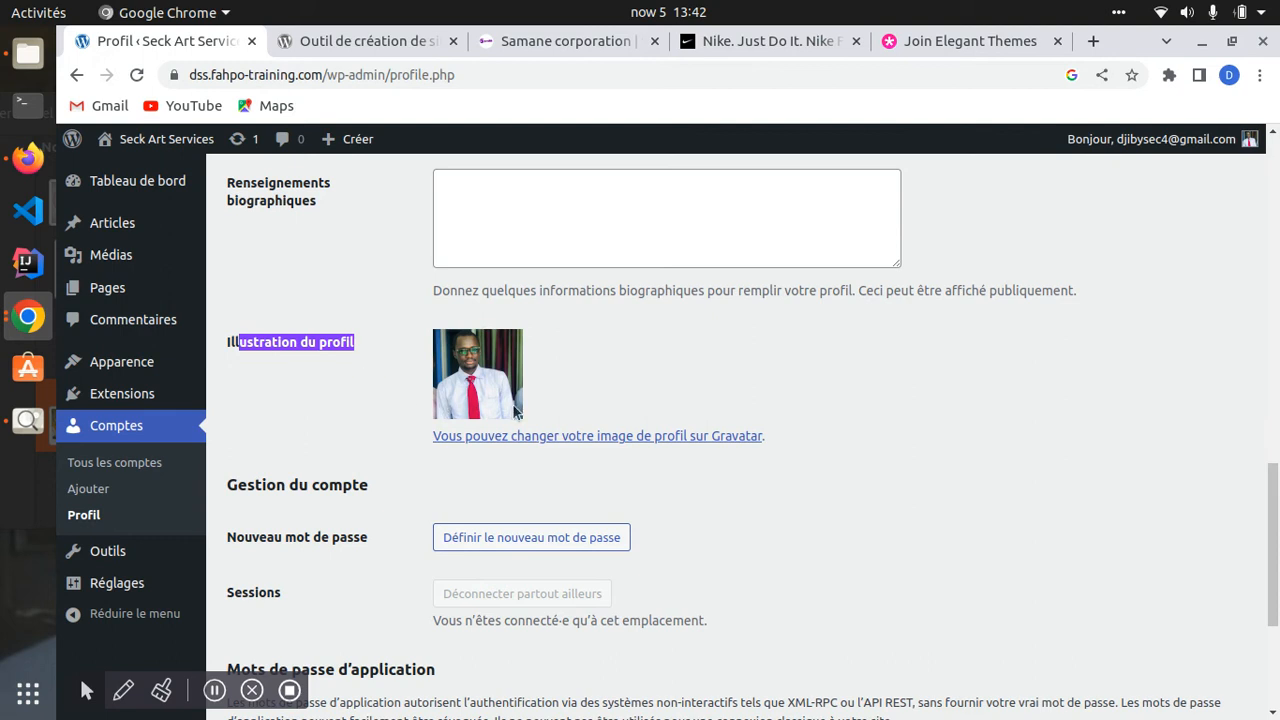
click(626, 437)
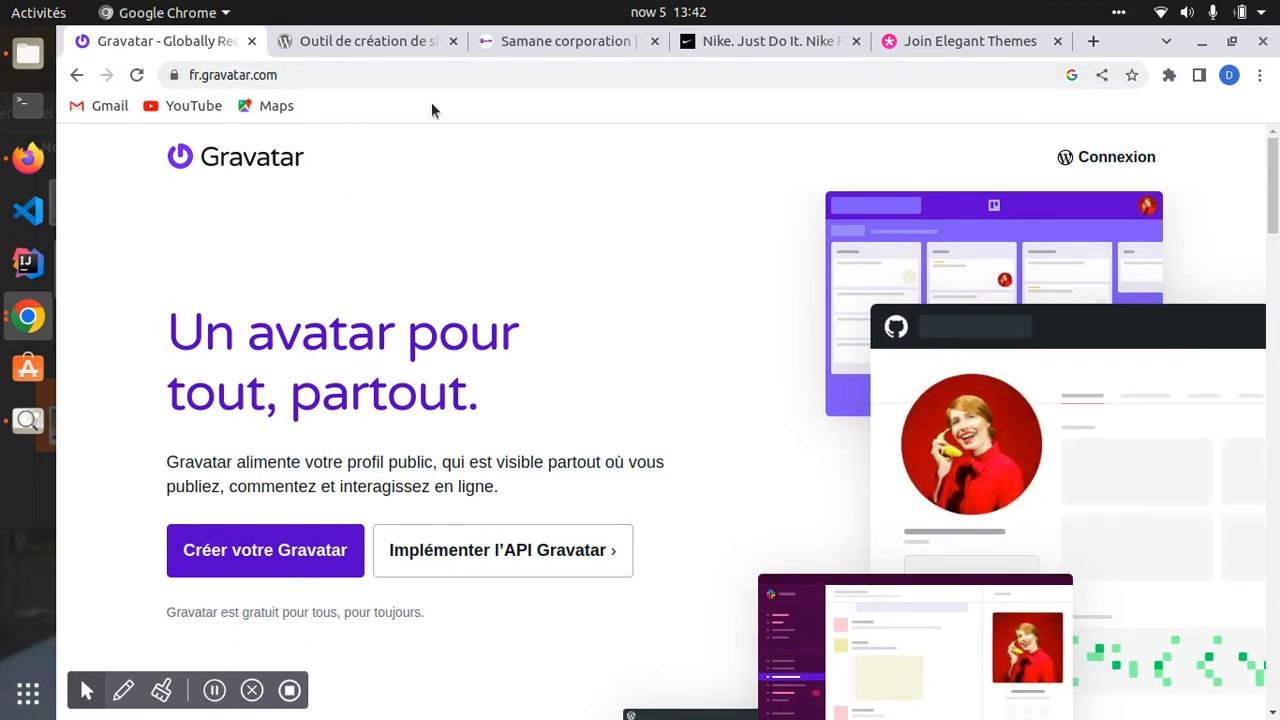
- Start creating a Gravatar account and look over the e-mail, username and password fields
scroll(357, 496, down, 4)
drag(262, 354, 228, 347)
click(254, 348)
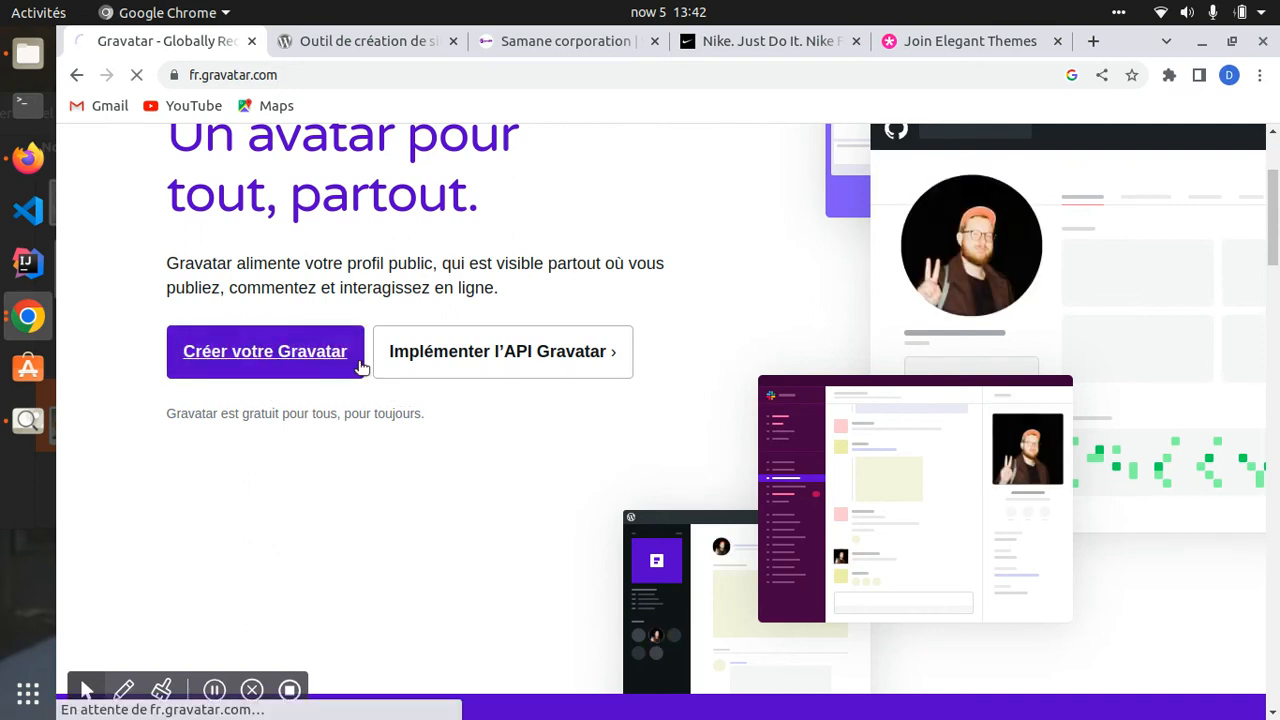
scroll(391, 366, up, 4)
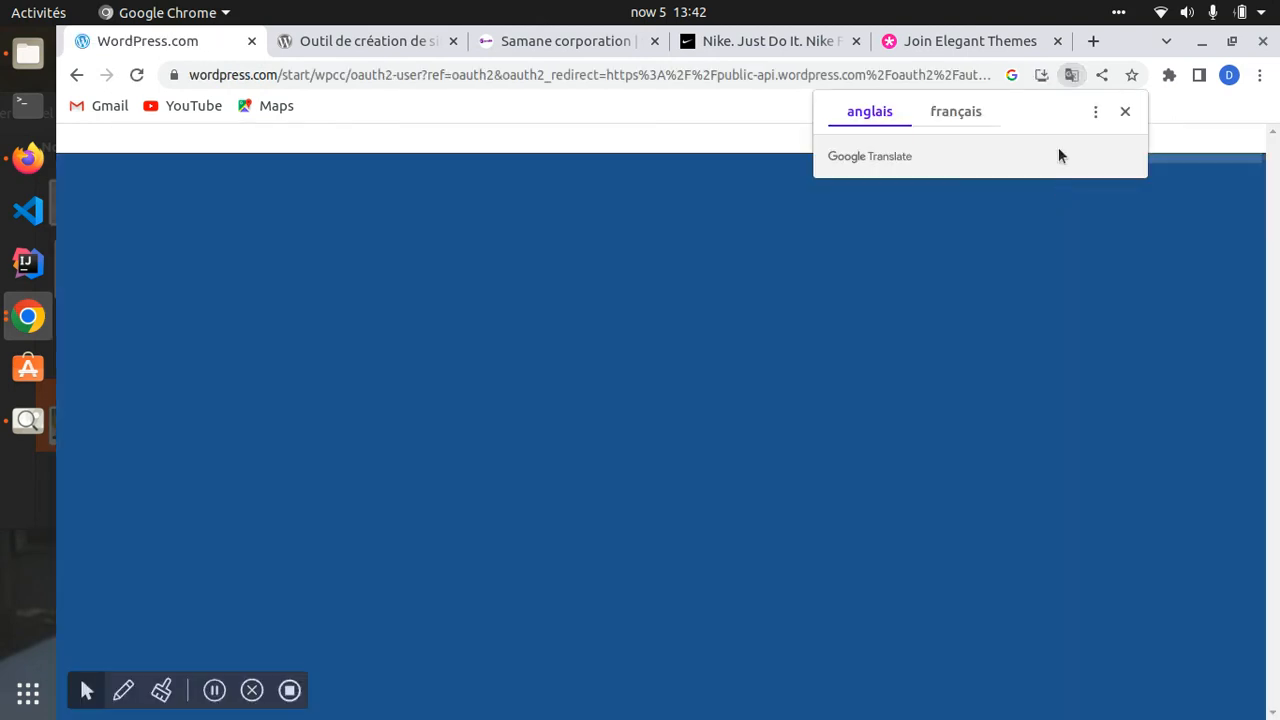
click(1125, 112)
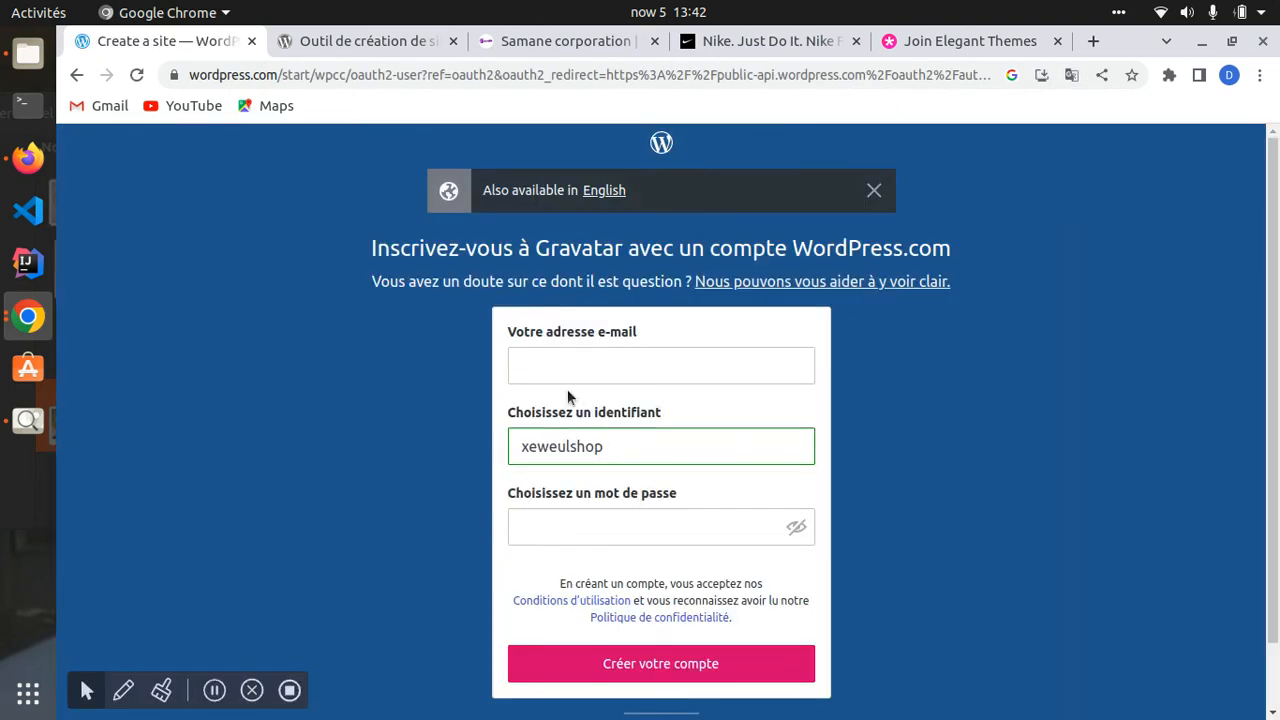
click(584, 376)
click(593, 447)
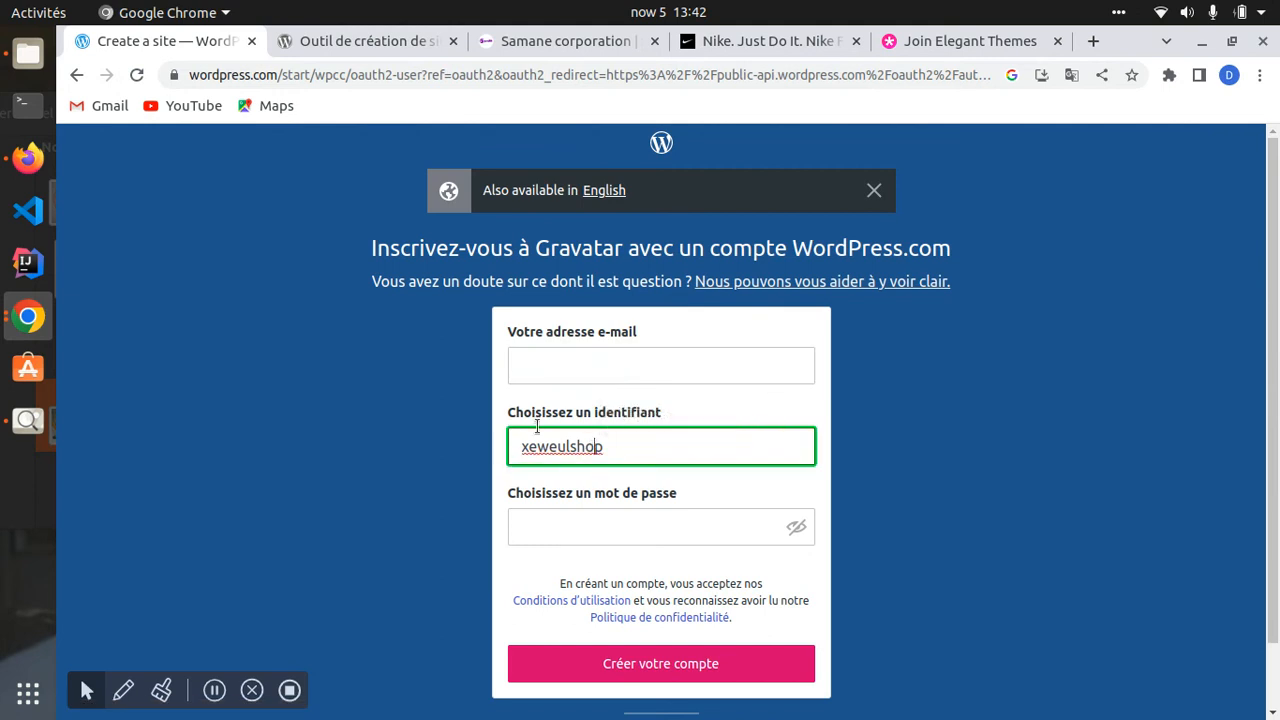
scroll(568, 501, down, 2)
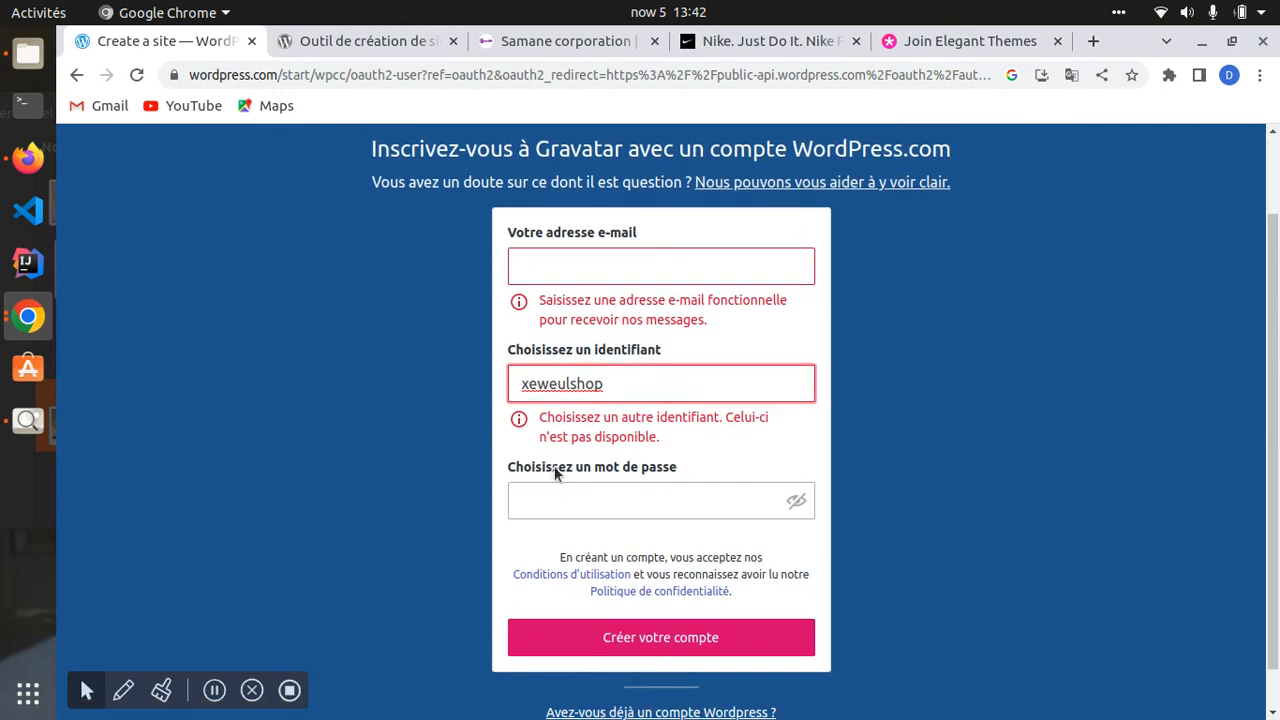
drag(605, 467, 675, 494)
scroll(640, 580, down, 1)
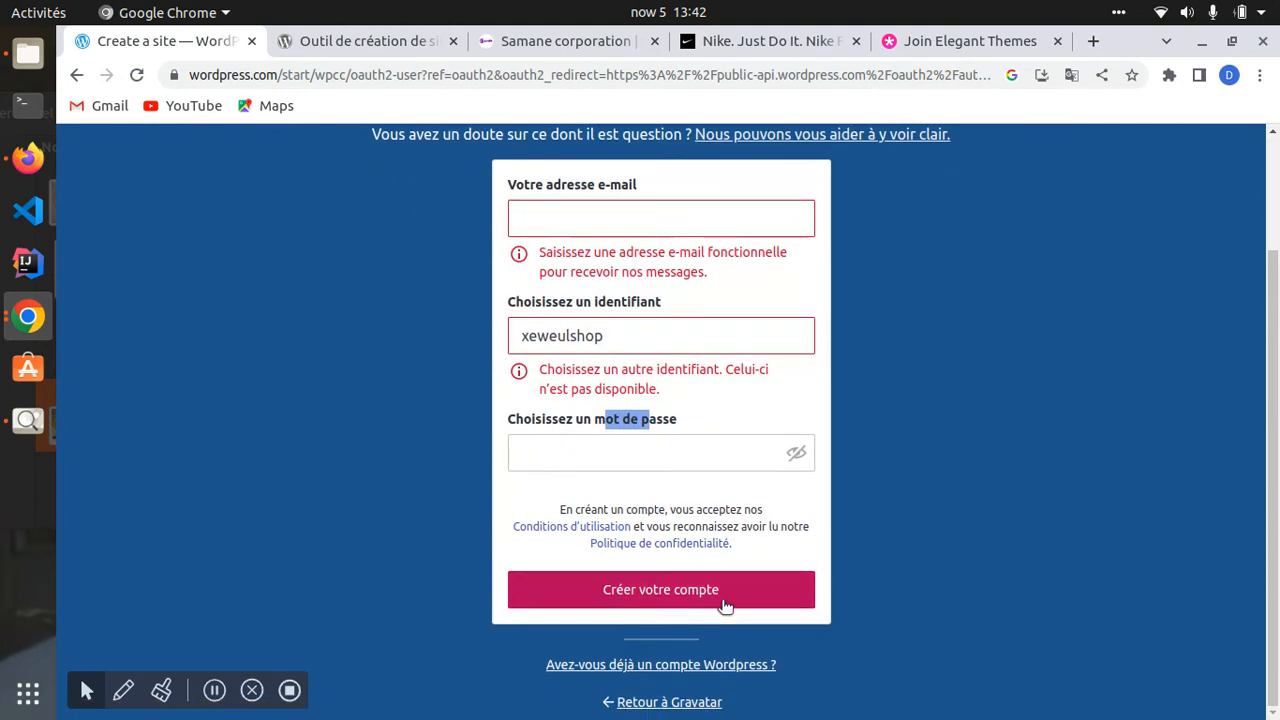
scroll(600, 500, up, 3)
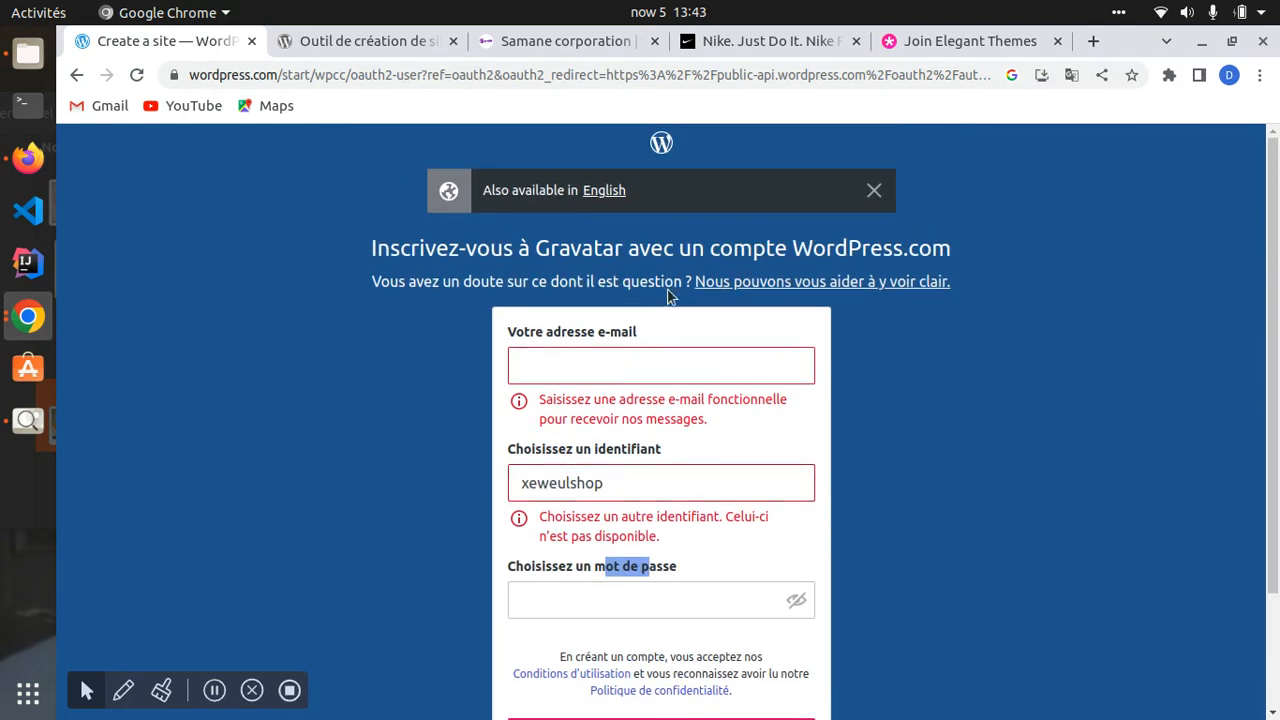
scroll(660, 305, down, 3)
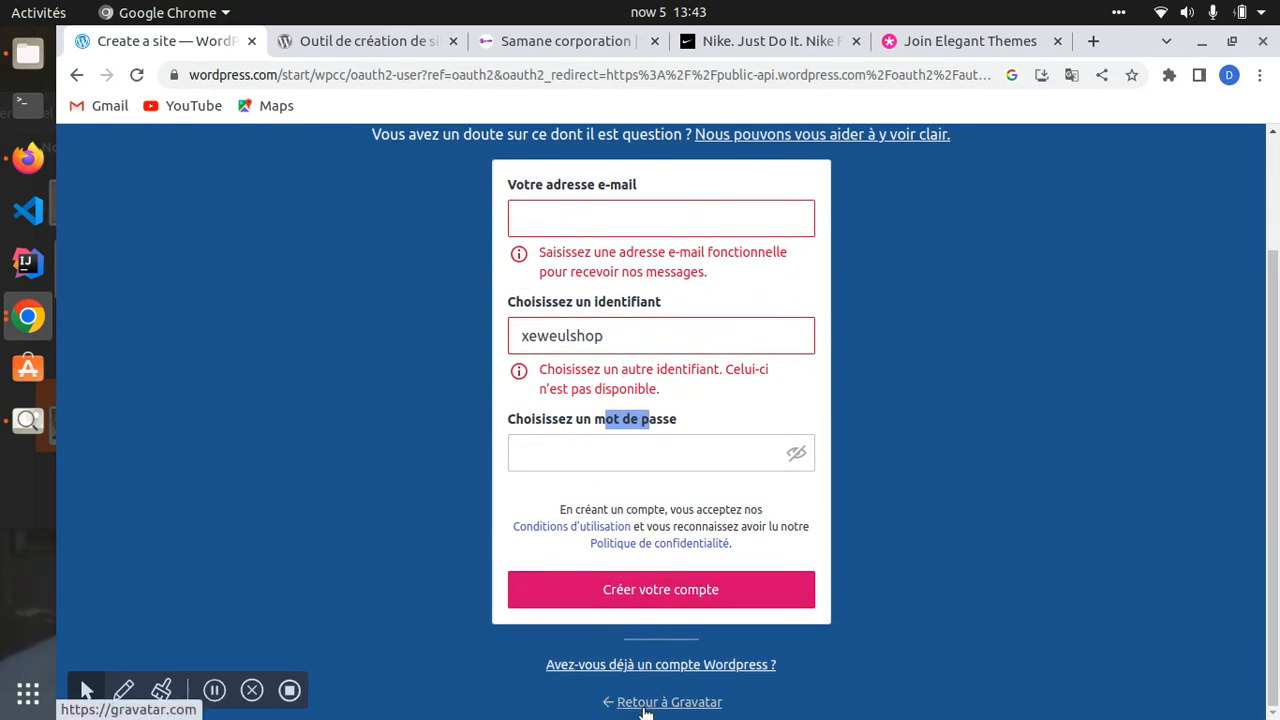
- Return to the Gravatar homepage and switch to signing in with an existing WordPress account
click(655, 703)
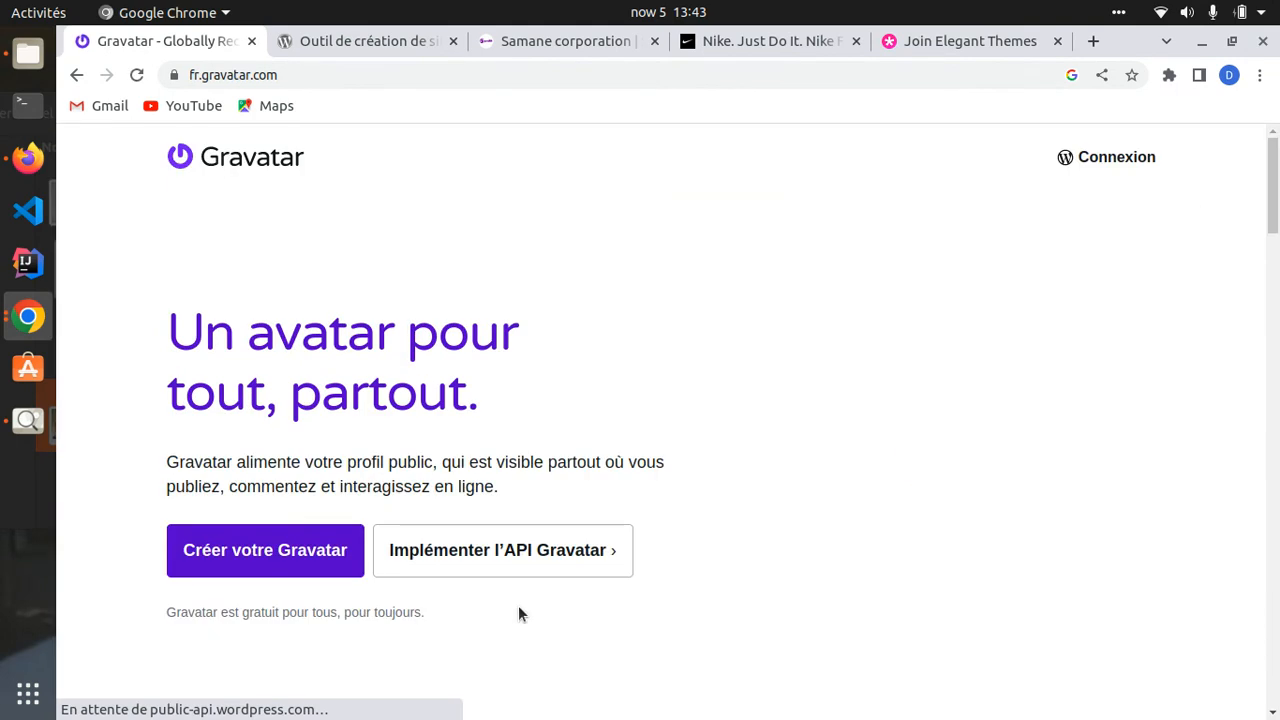
click(251, 560)
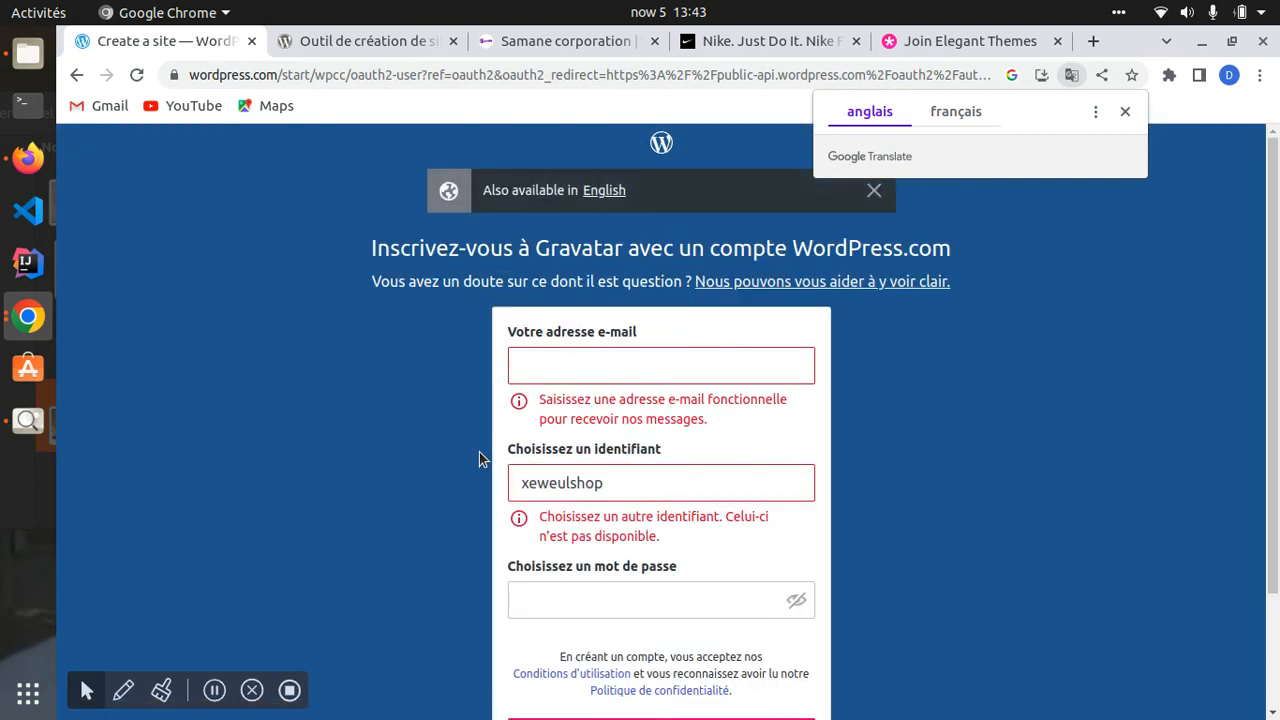
scroll(479, 452, down, 3)
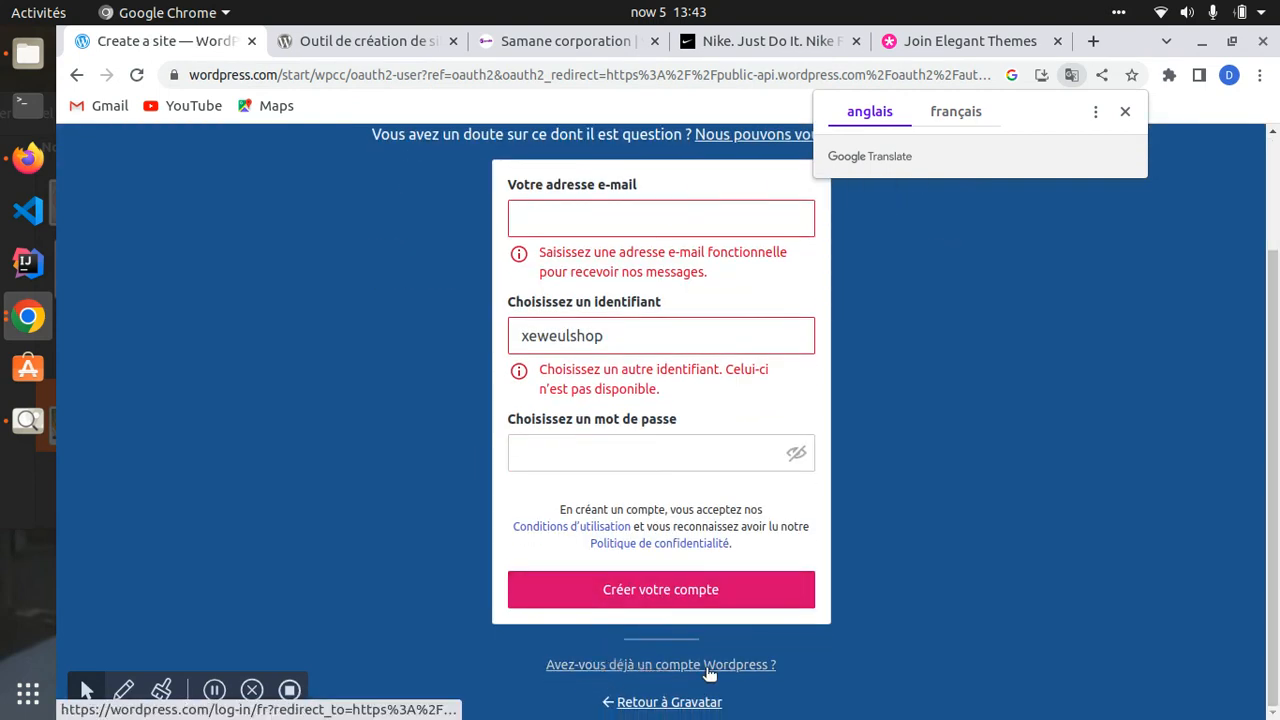
click(645, 666)
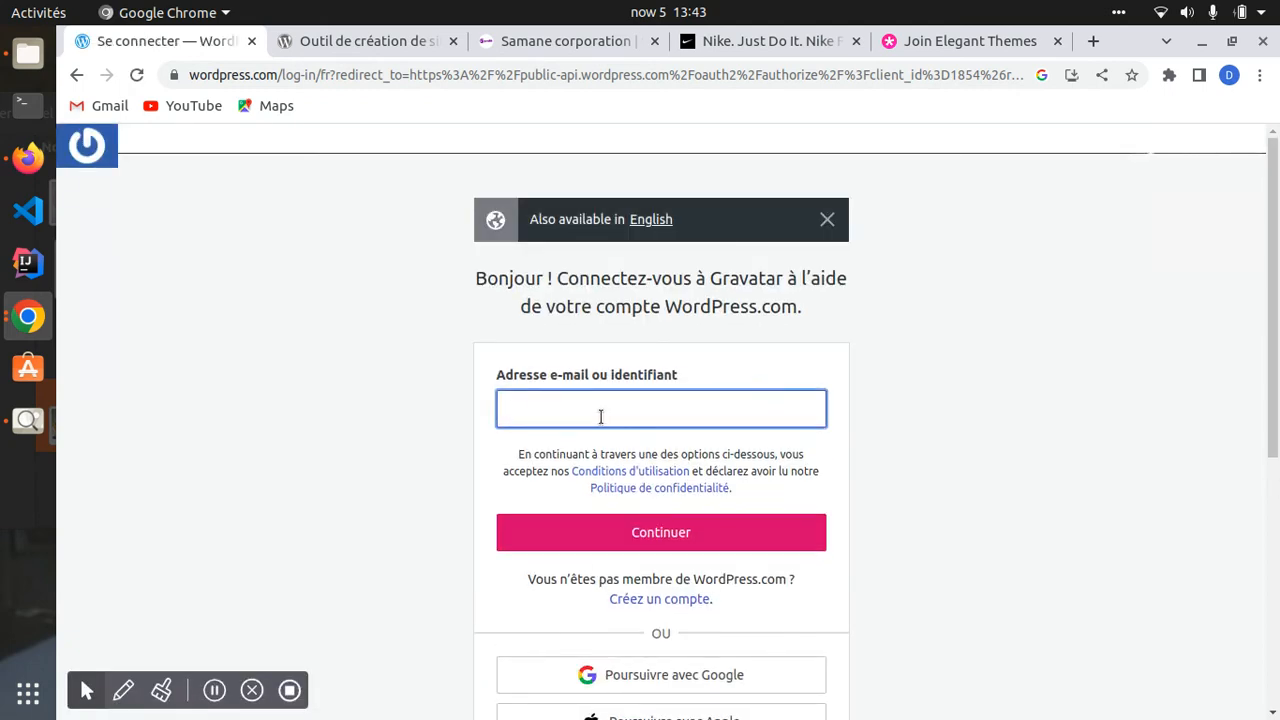
- Enter the account e-mail address and continue to the password step
key(BackSpace)
key(BackSpace)
key(BackSpace)
key(BackSpace)
key(BackSpace)
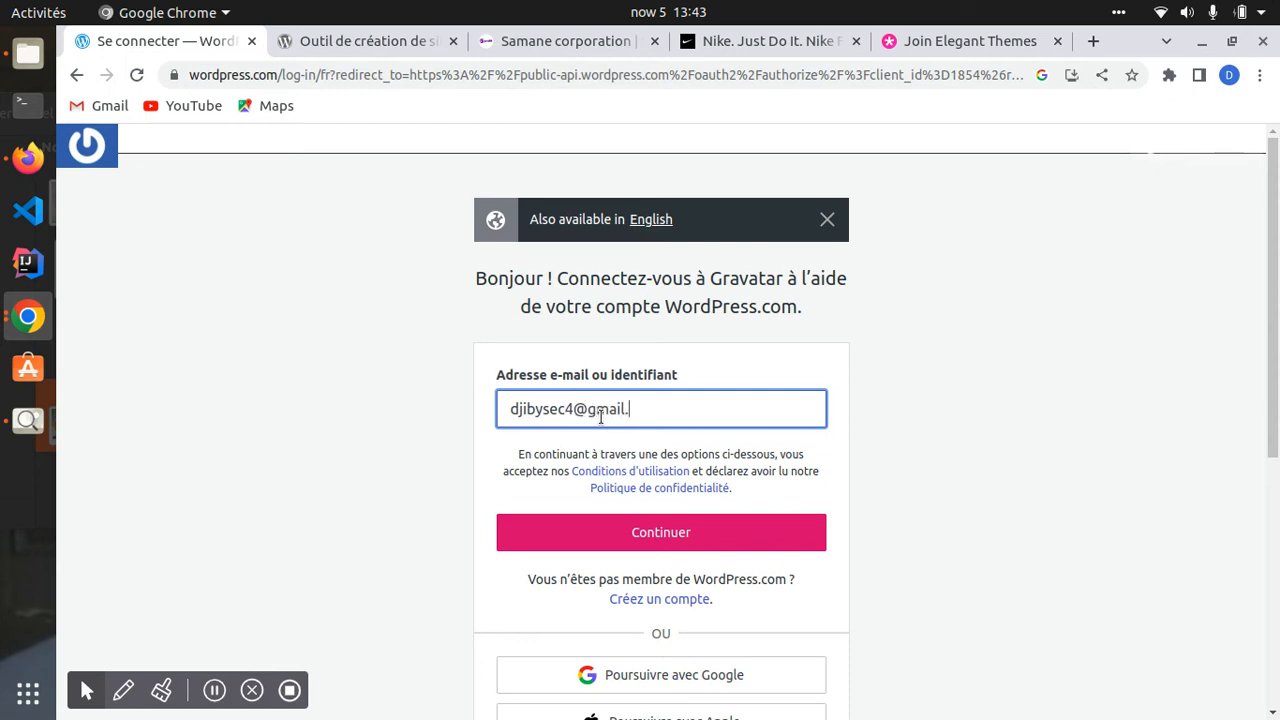
click(655, 532)
scroll(645, 500, down, 3)
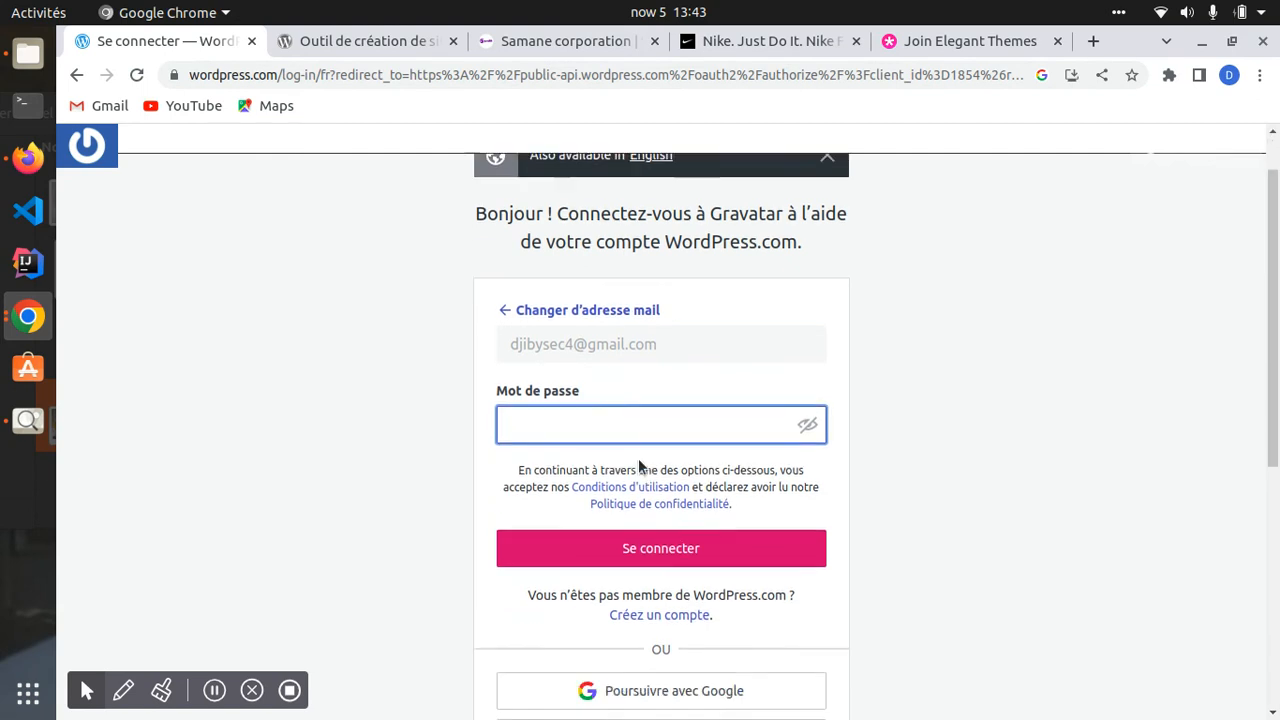
- Try signing in with a Google account, then close the Google sign-in window
click(630, 510)
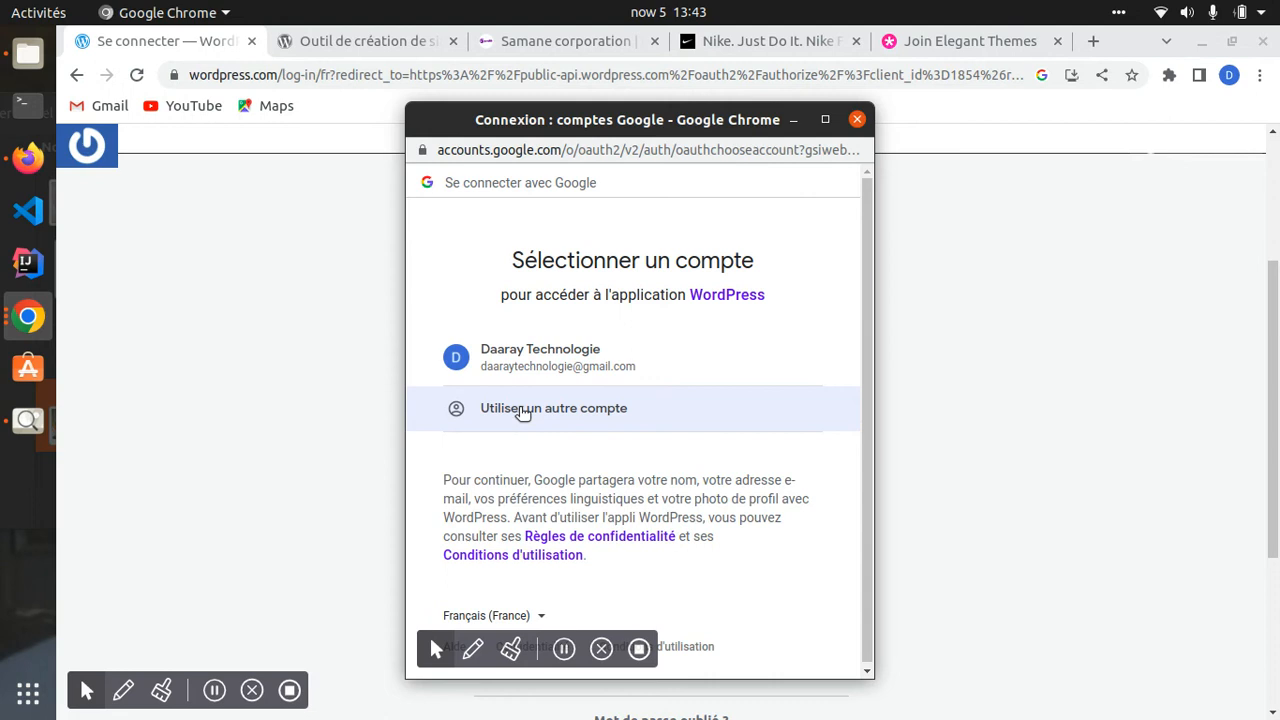
click(522, 410)
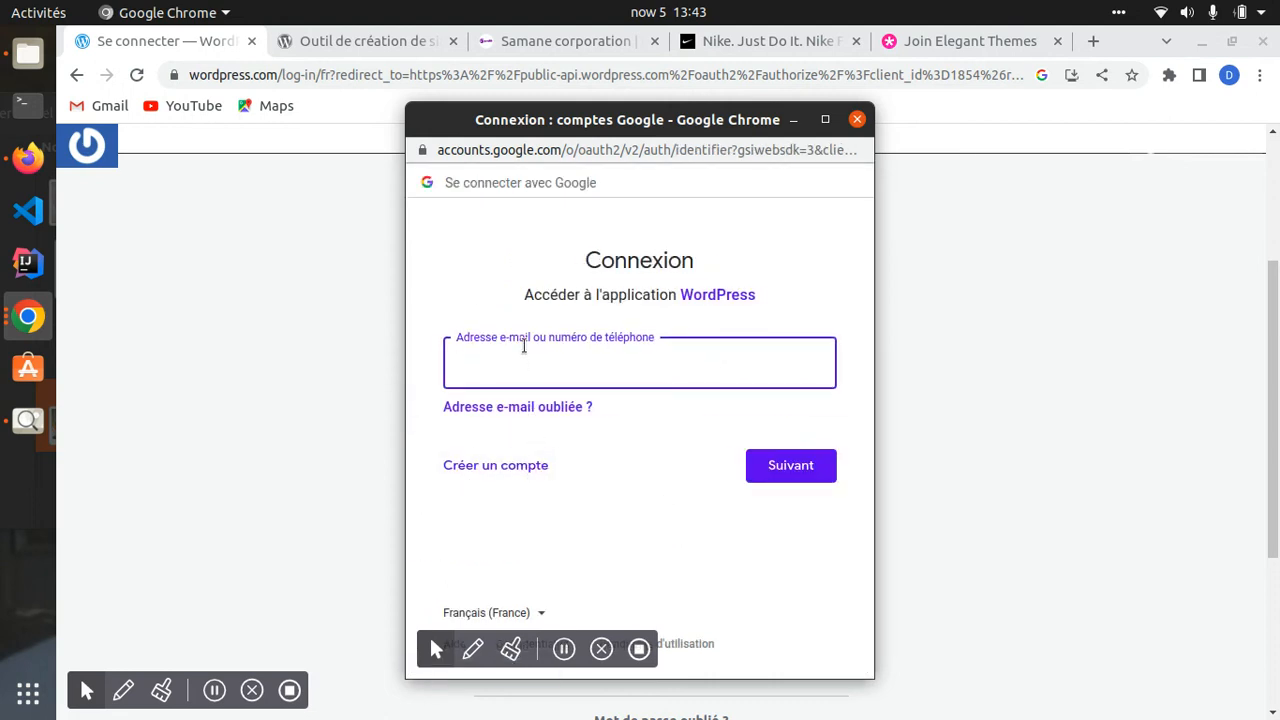
click(530, 367)
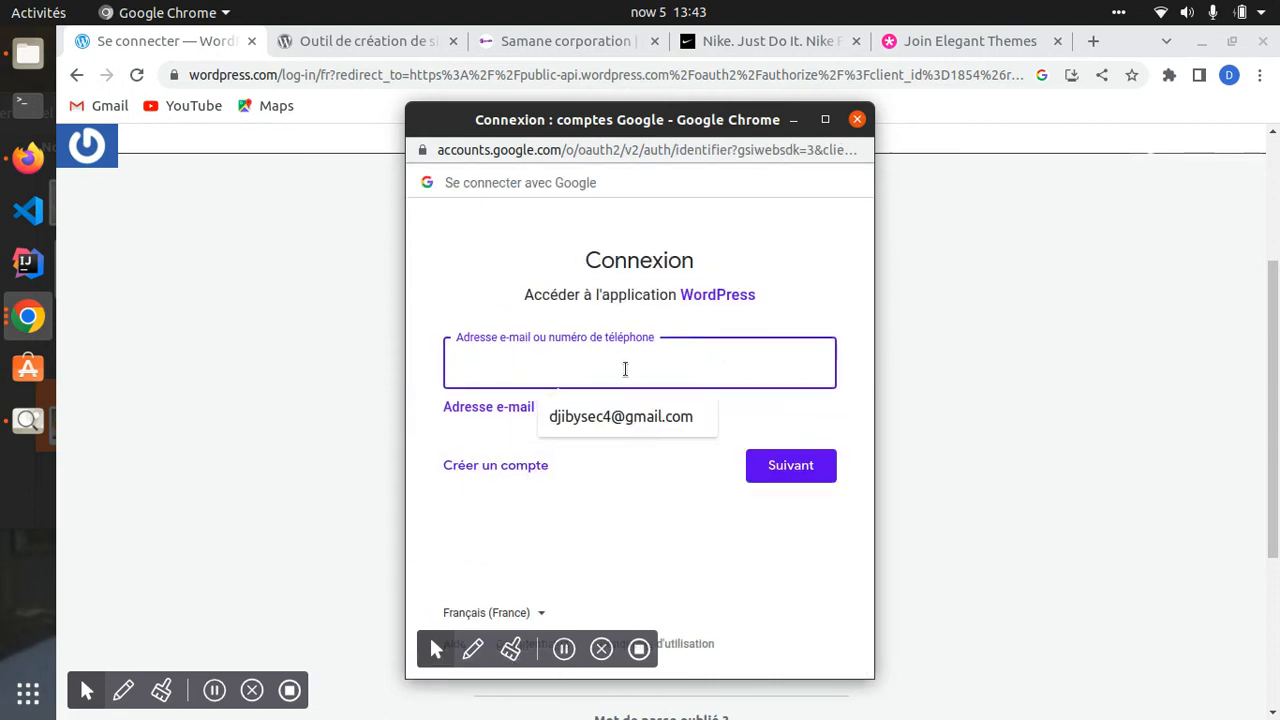
click(611, 417)
click(766, 463)
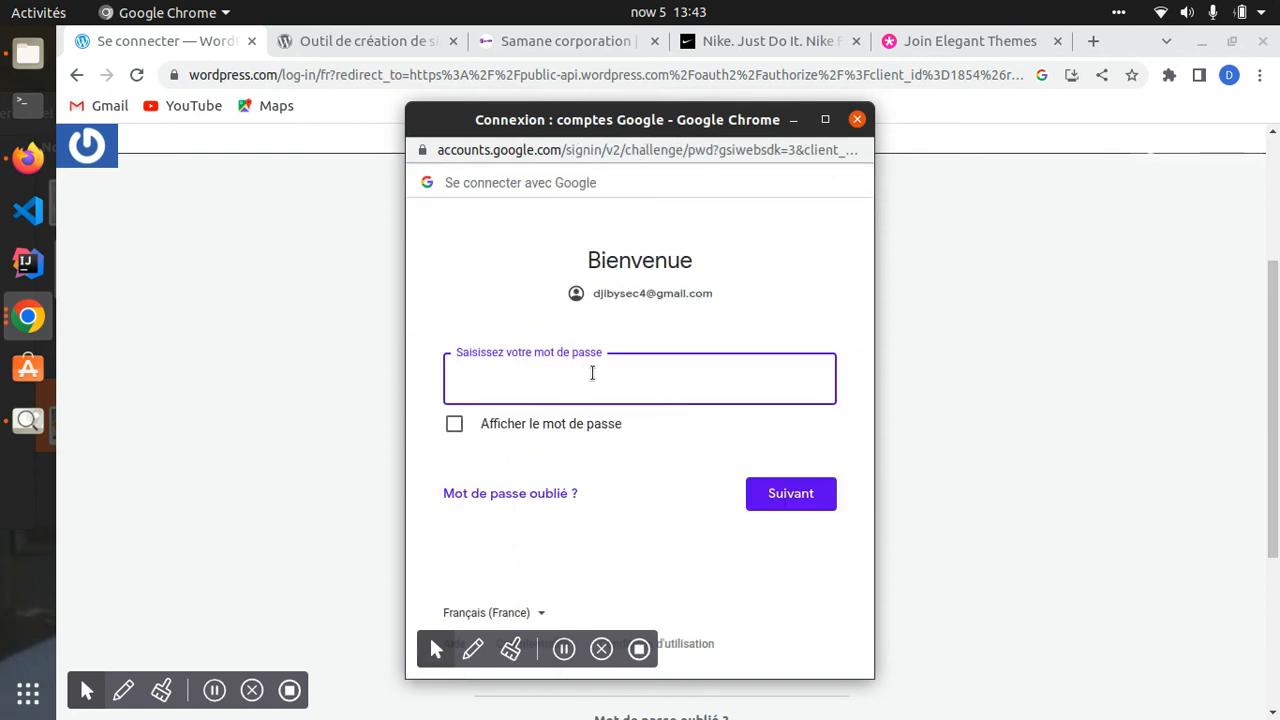
click(858, 120)
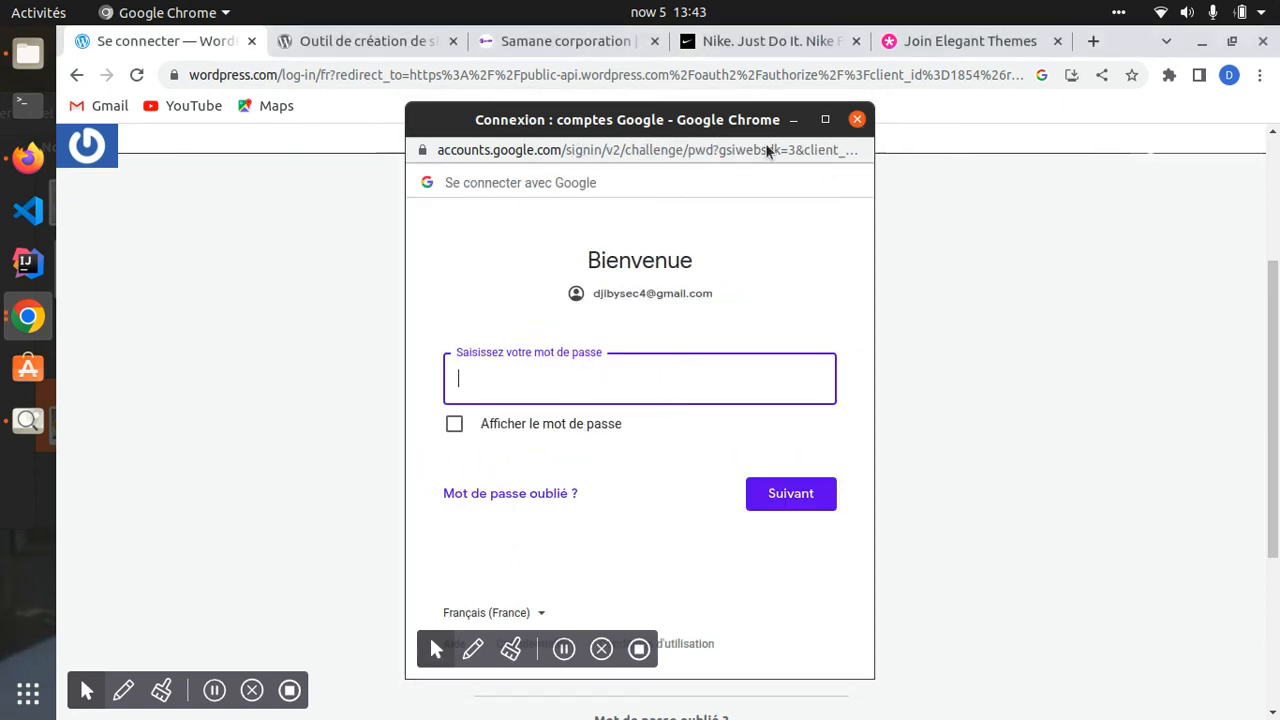
- Go back through the Gravatar pages to the WordPress Profile page
scroll(600, 400, down, 3)
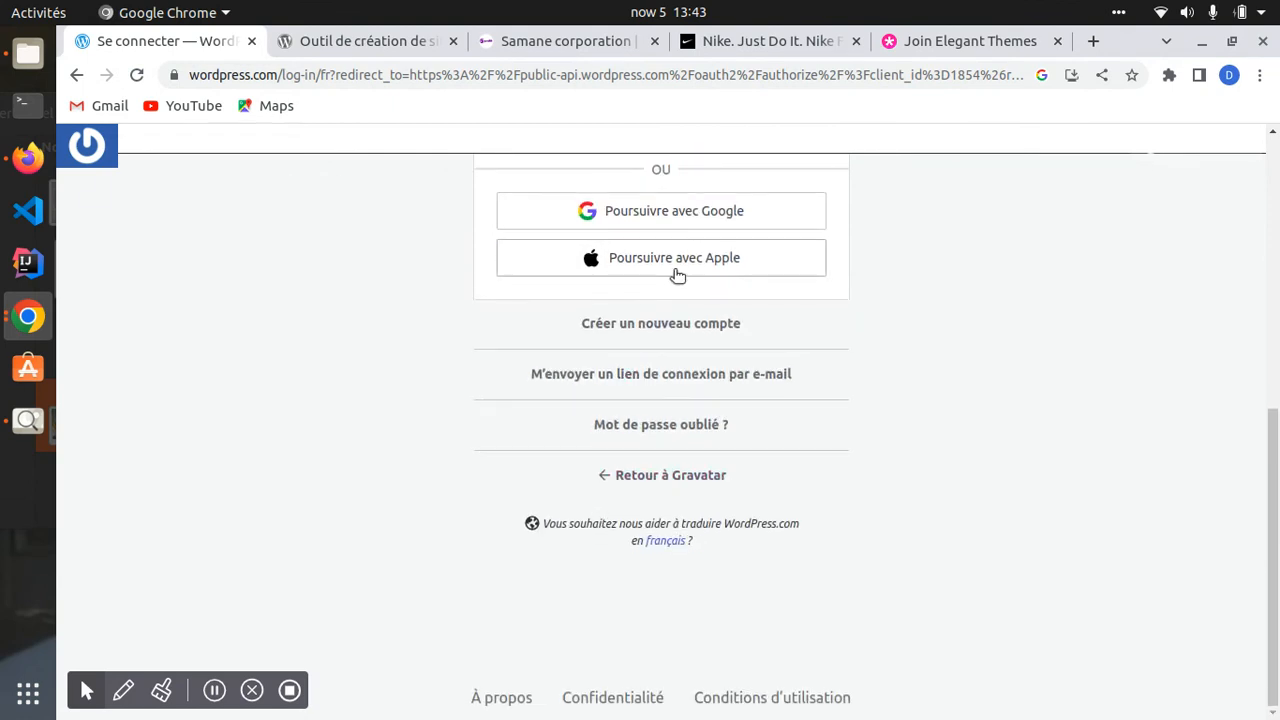
scroll(598, 395, up, 1)
scroll(598, 395, up, 2)
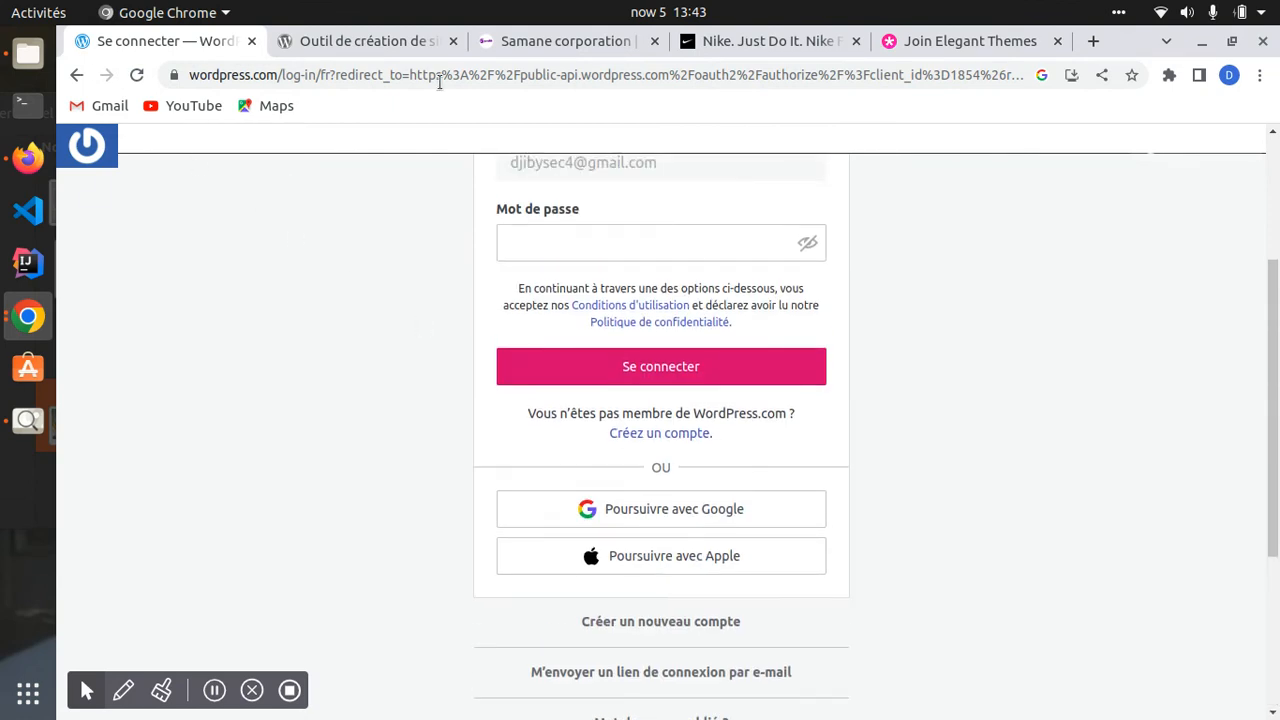
click(77, 76)
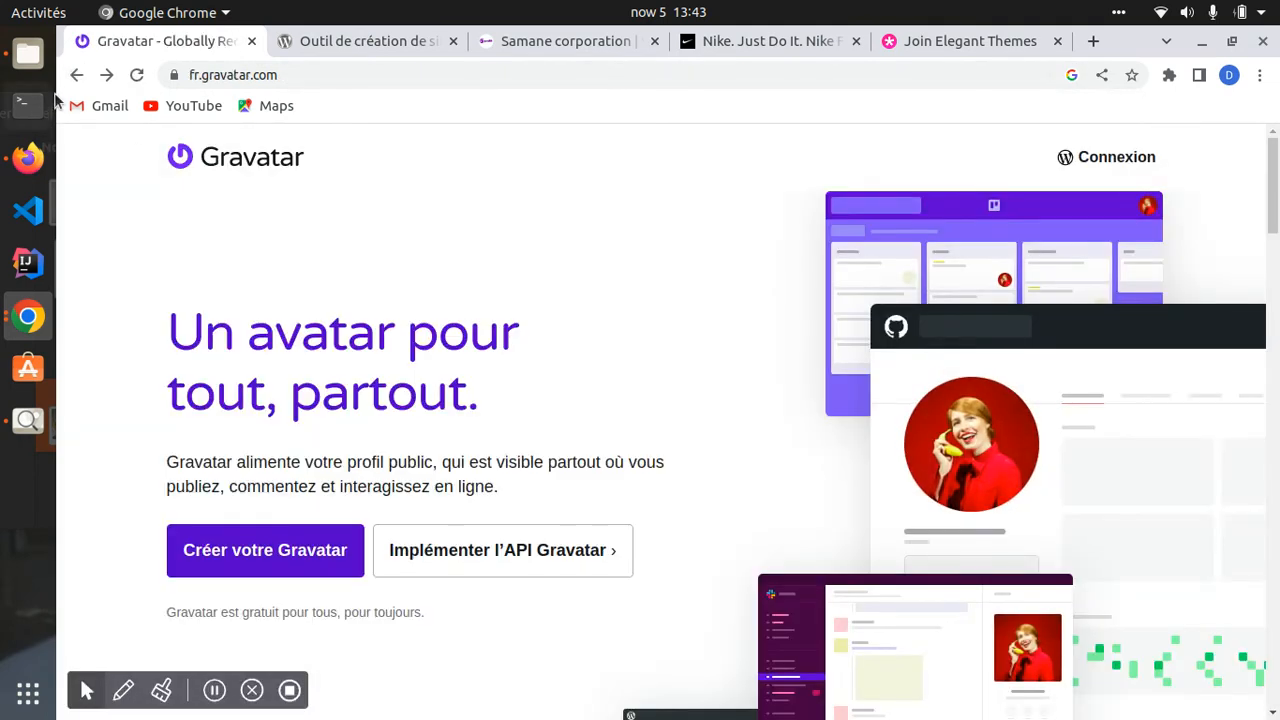
click(75, 76)
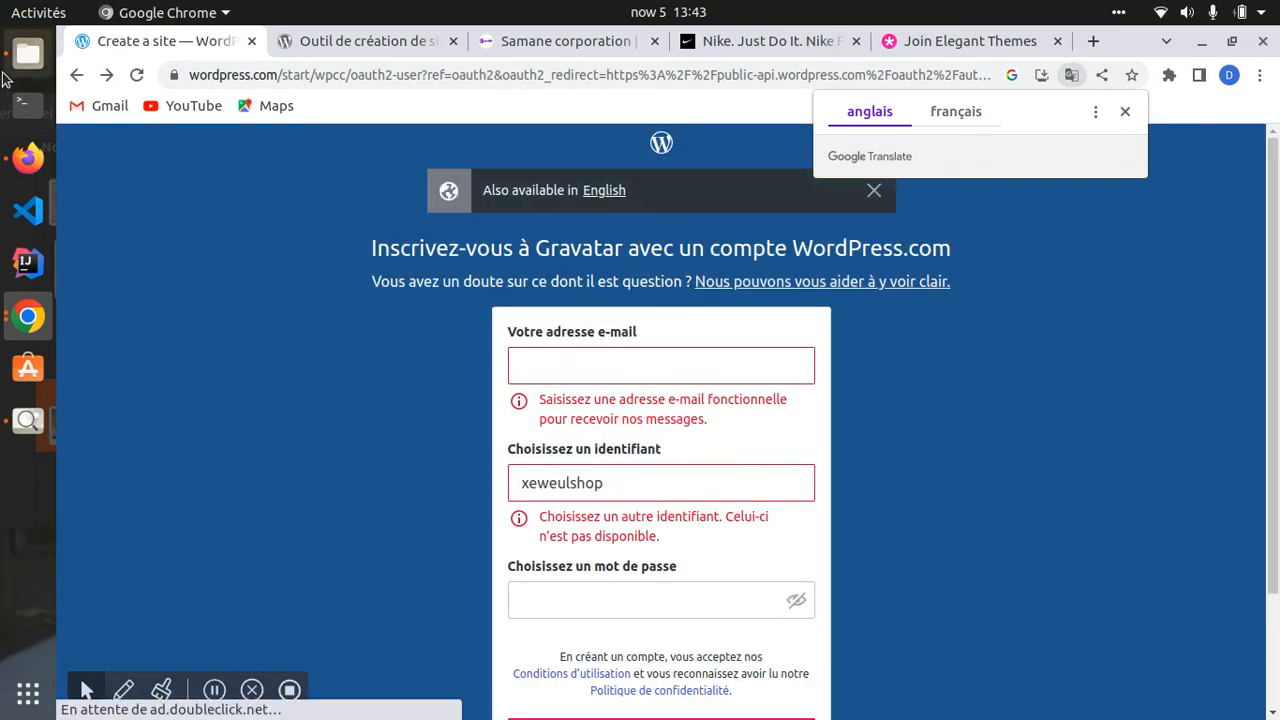
click(74, 76)
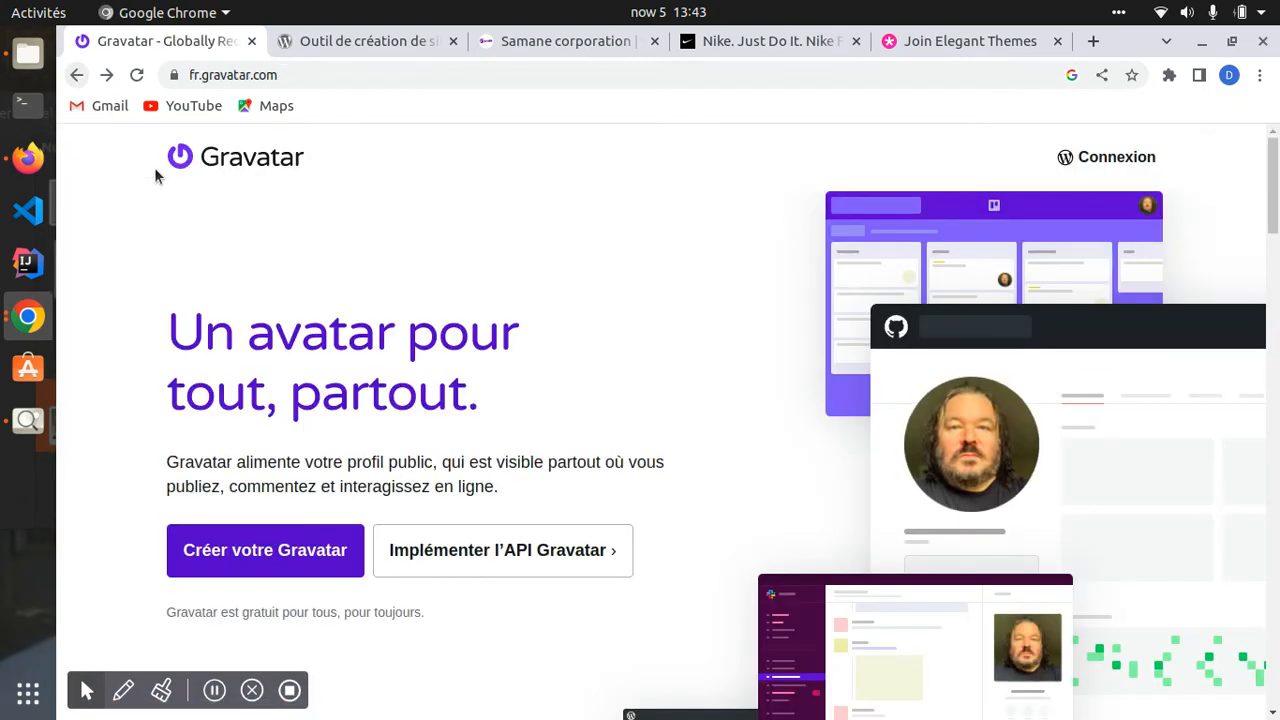
click(76, 76)
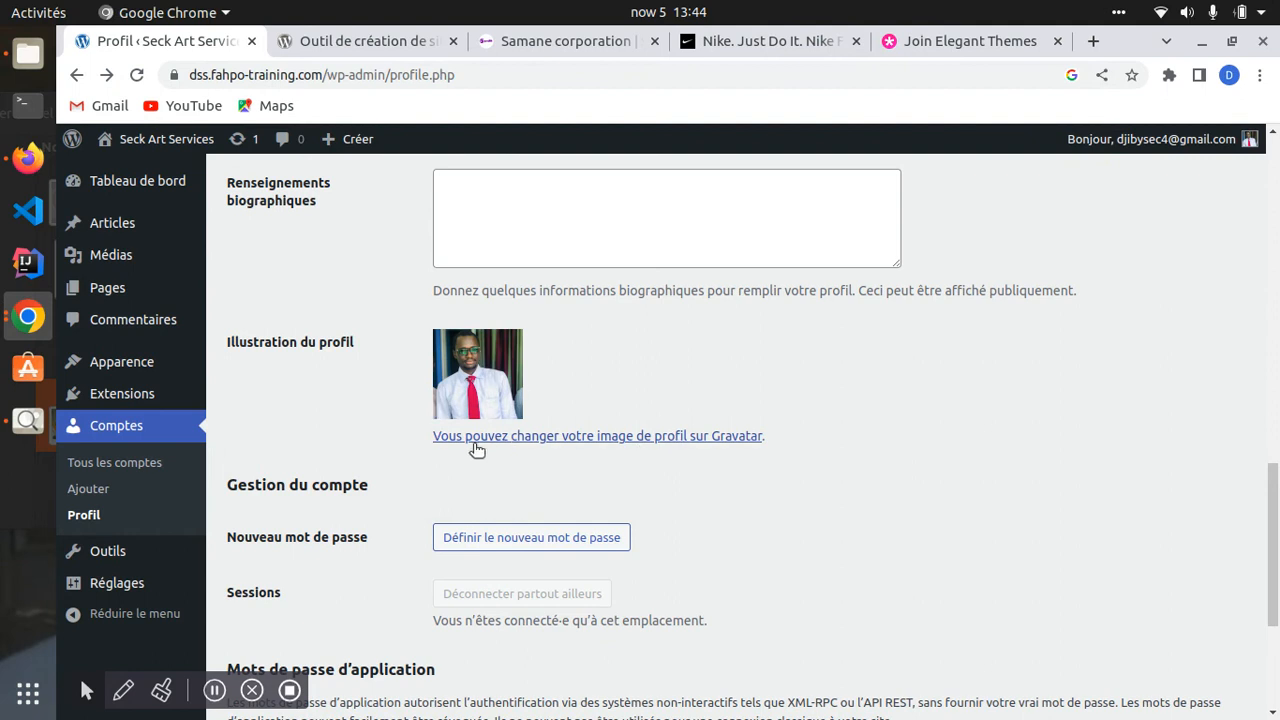
- Save the profile with Mettre à jour le profil, getting the Profil mis à jour notice
scroll(471, 449, down, 3)
scroll(892, 347, up, 5)
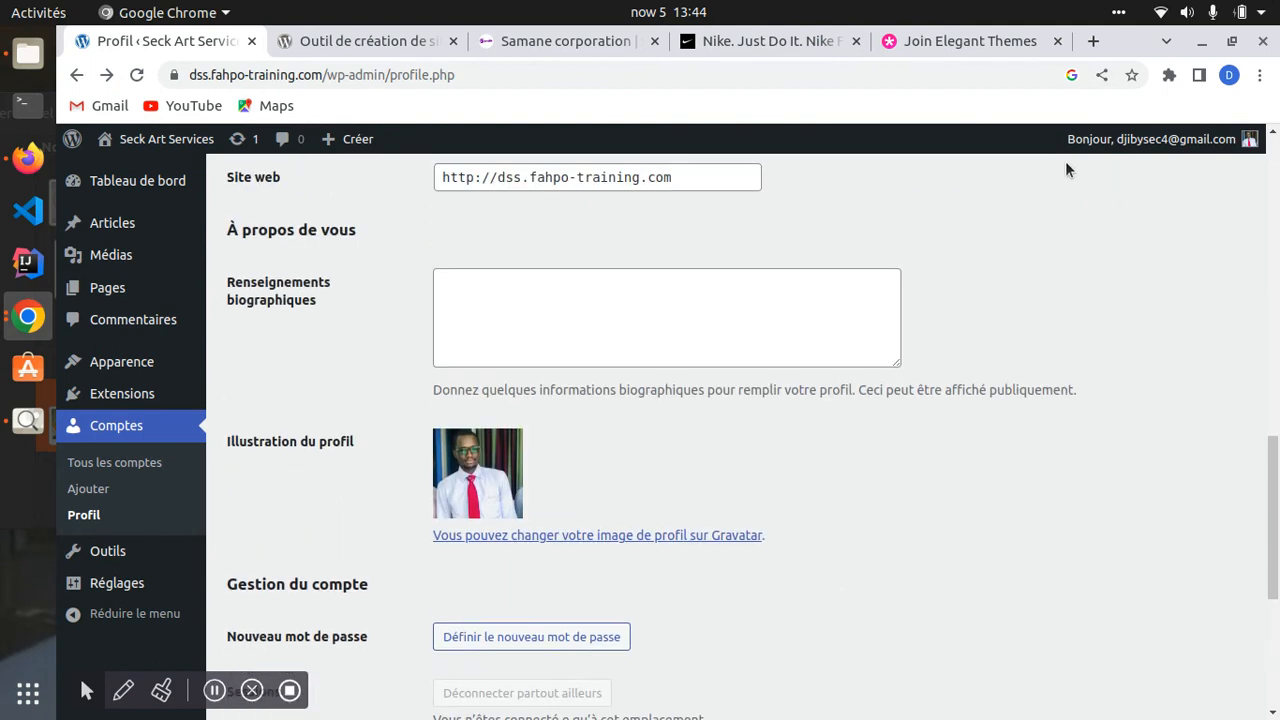
mouse_move(1150, 142)
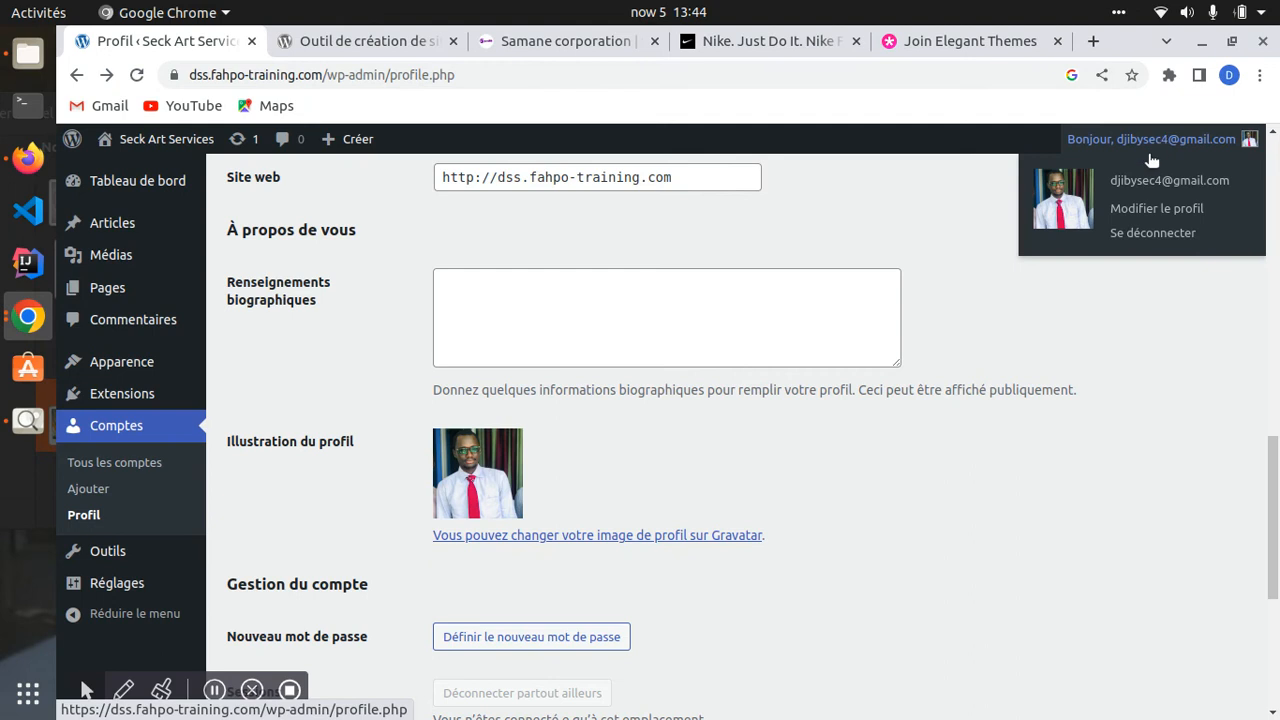
scroll(566, 421, down, 4)
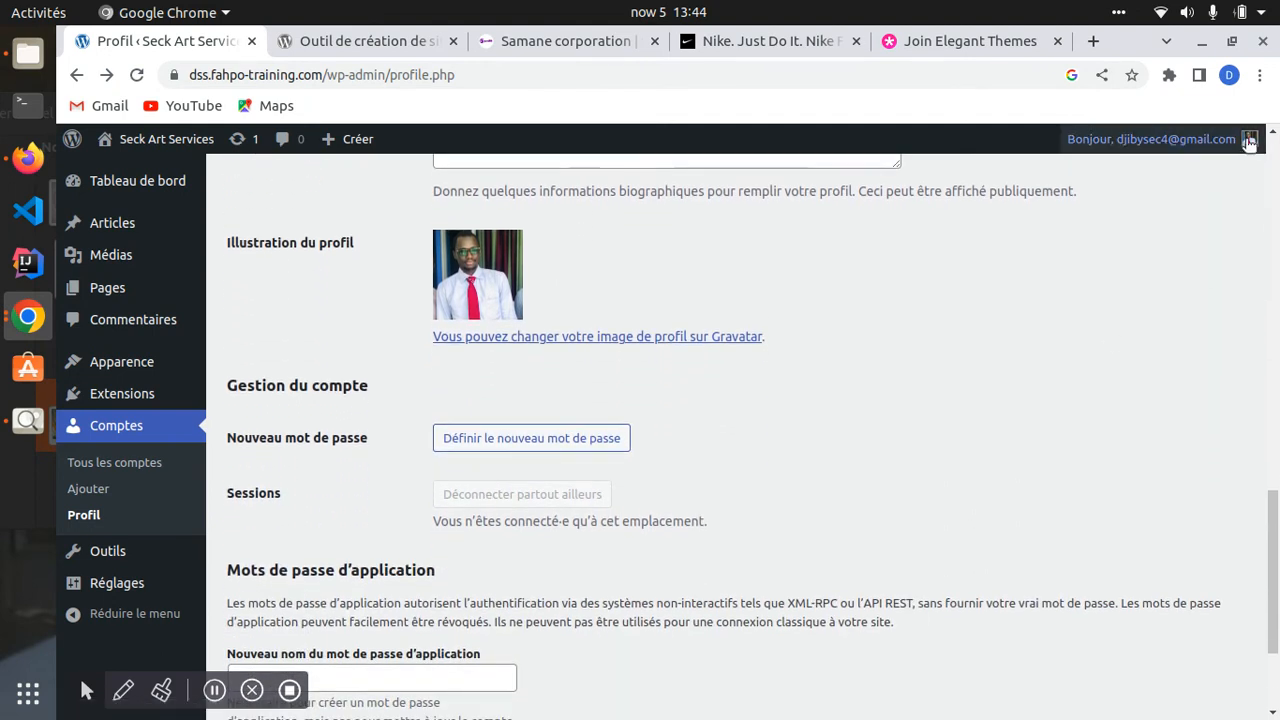
mouse_move(1252, 145)
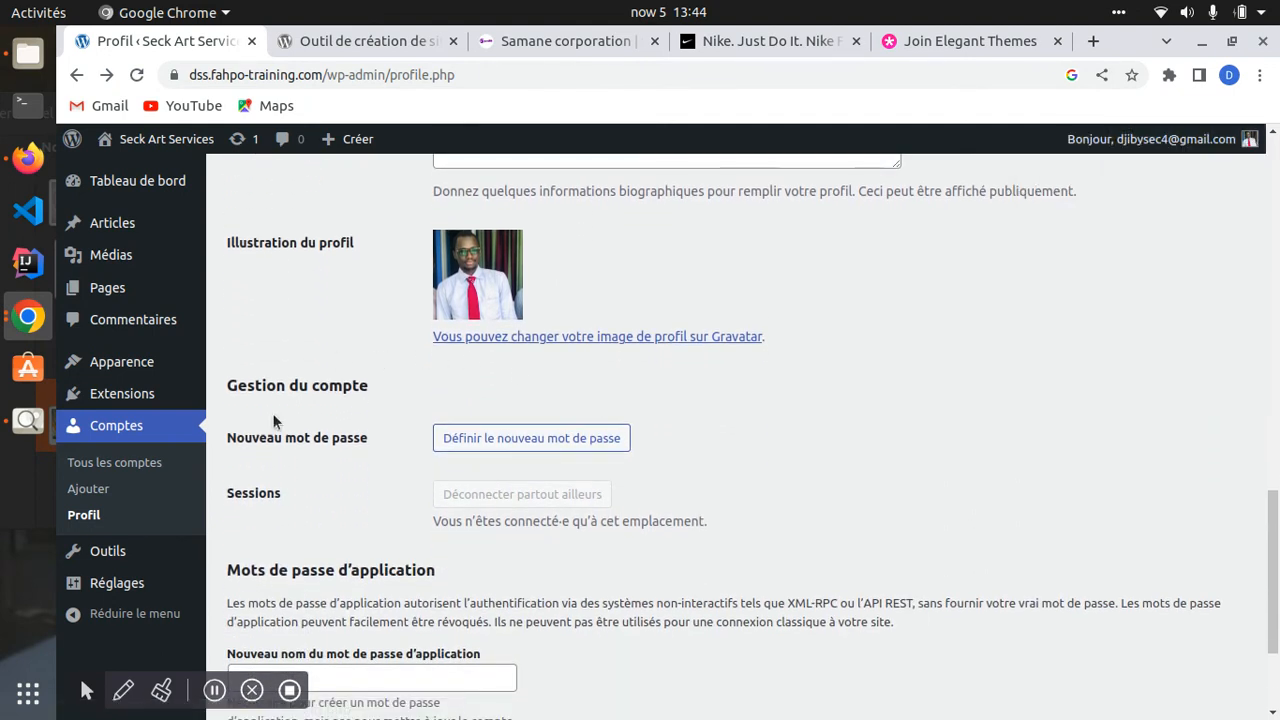
scroll(270, 420, down, 3)
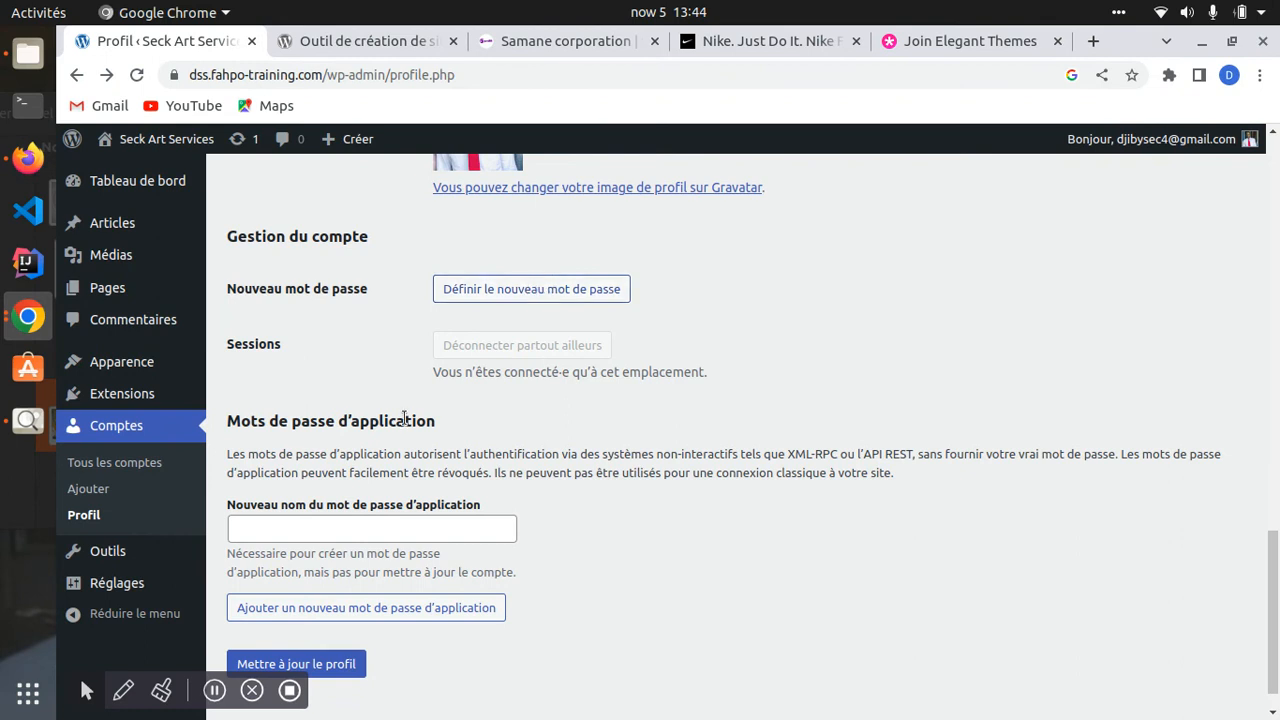
scroll(404, 418, down, 1)
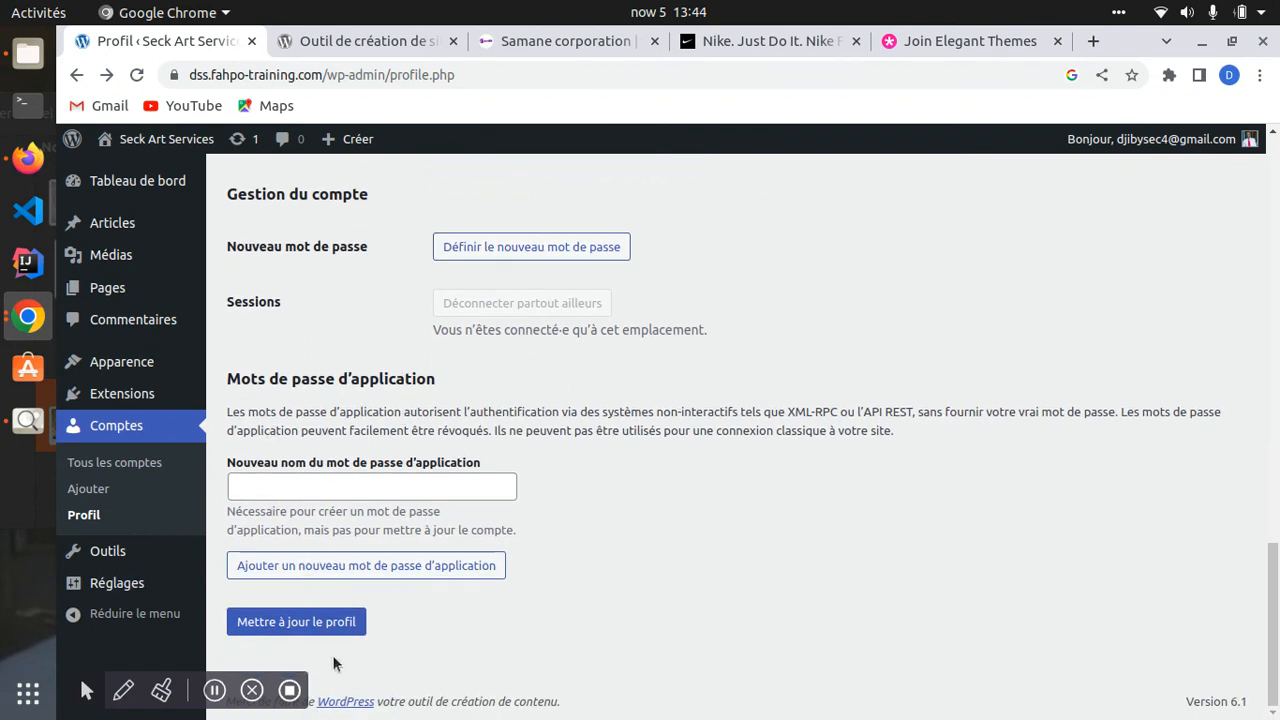
click(282, 625)
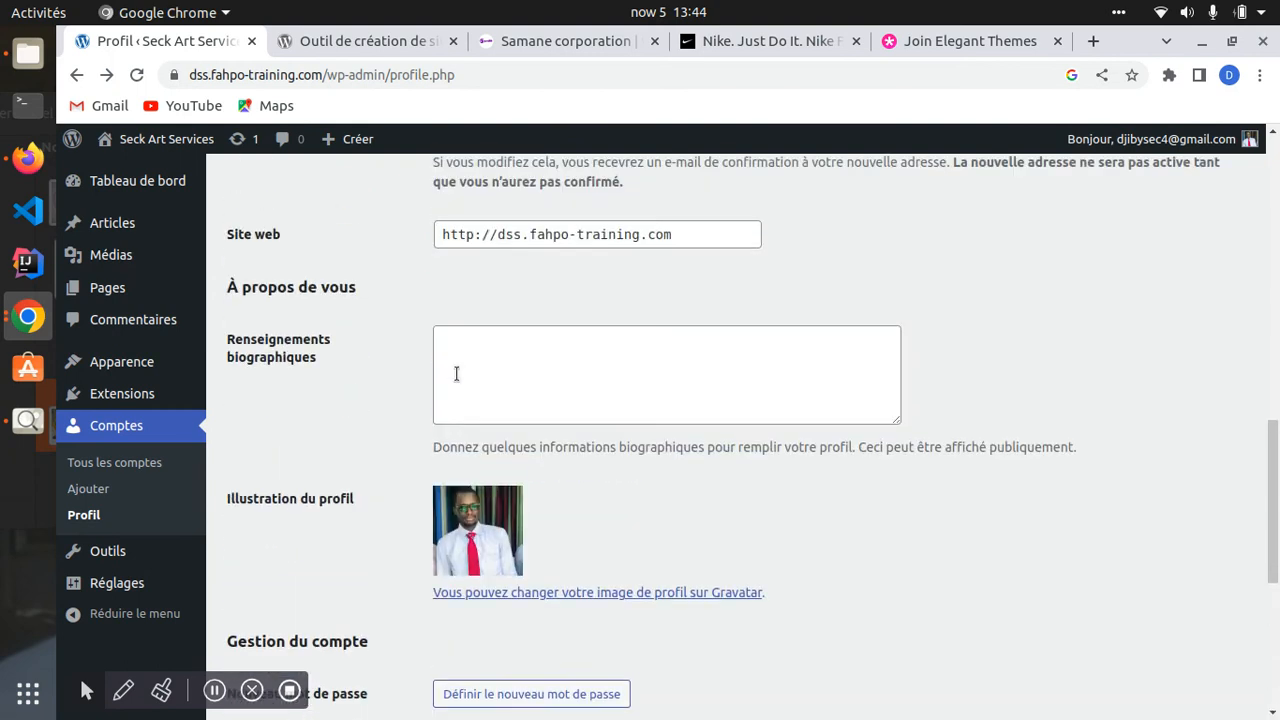
click(264, 623)
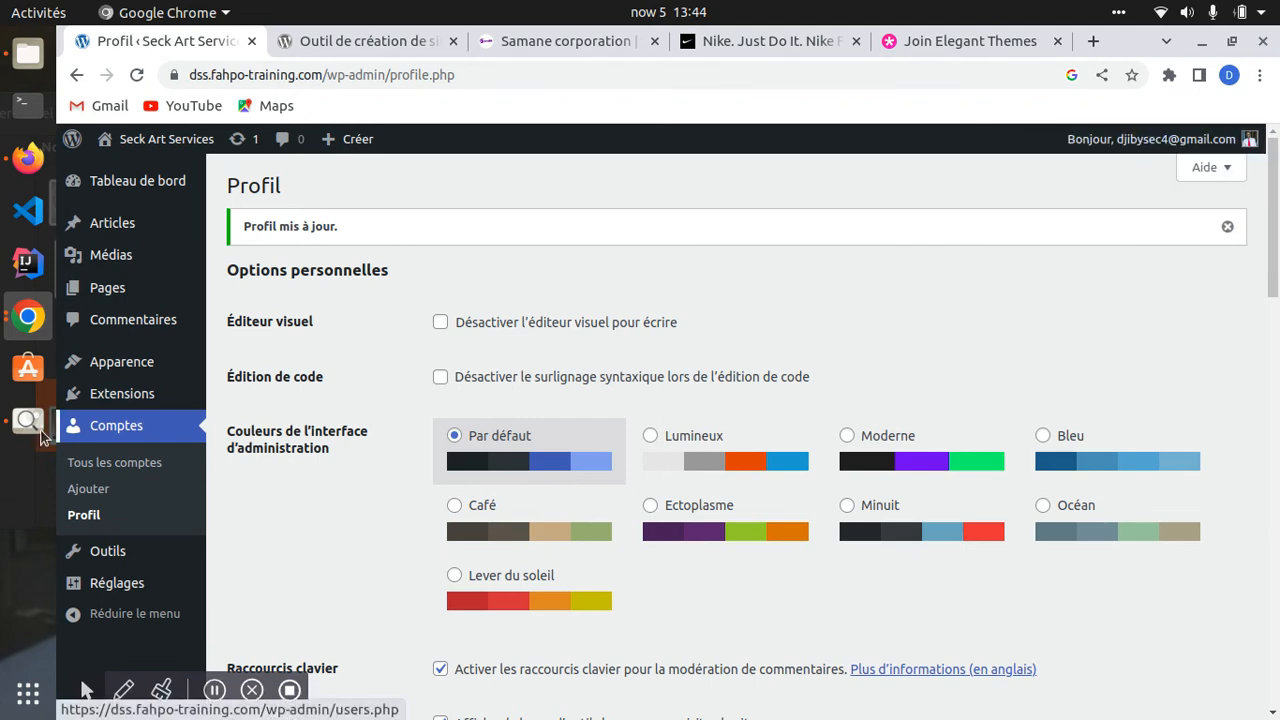
- Open the Ajouter un compte form, glancing at the list of all users
click(86, 489)
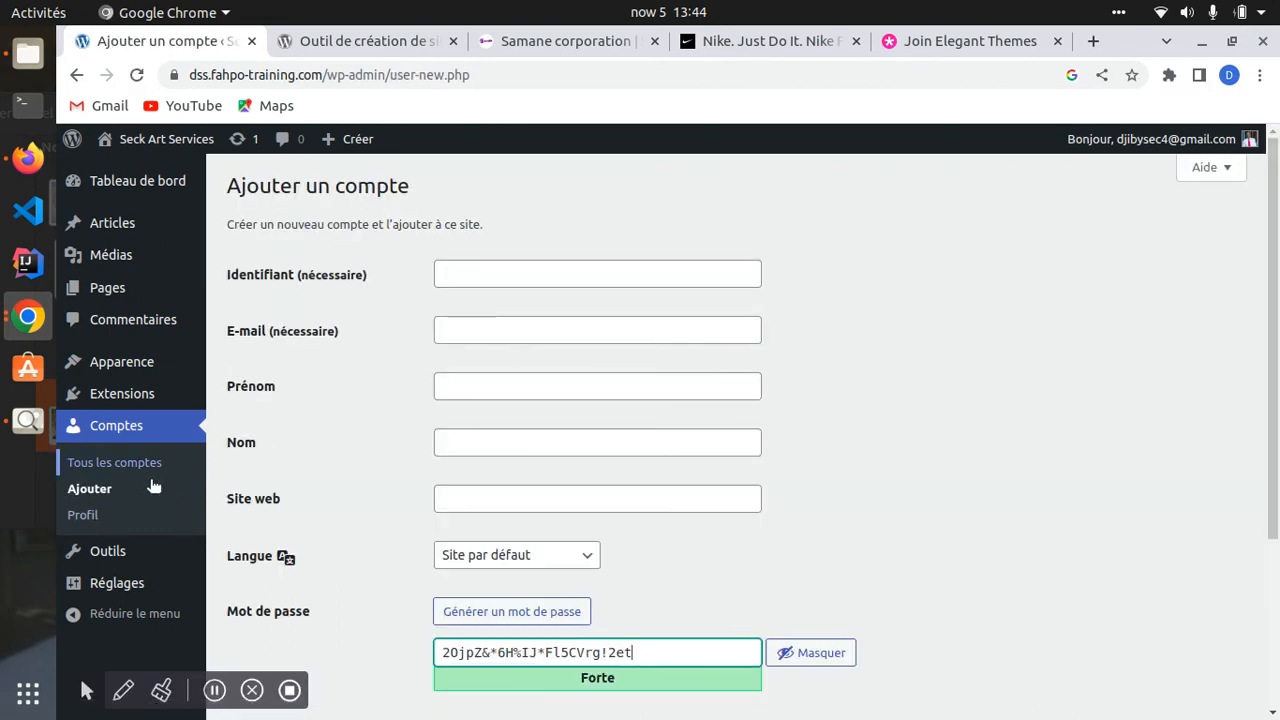
click(88, 466)
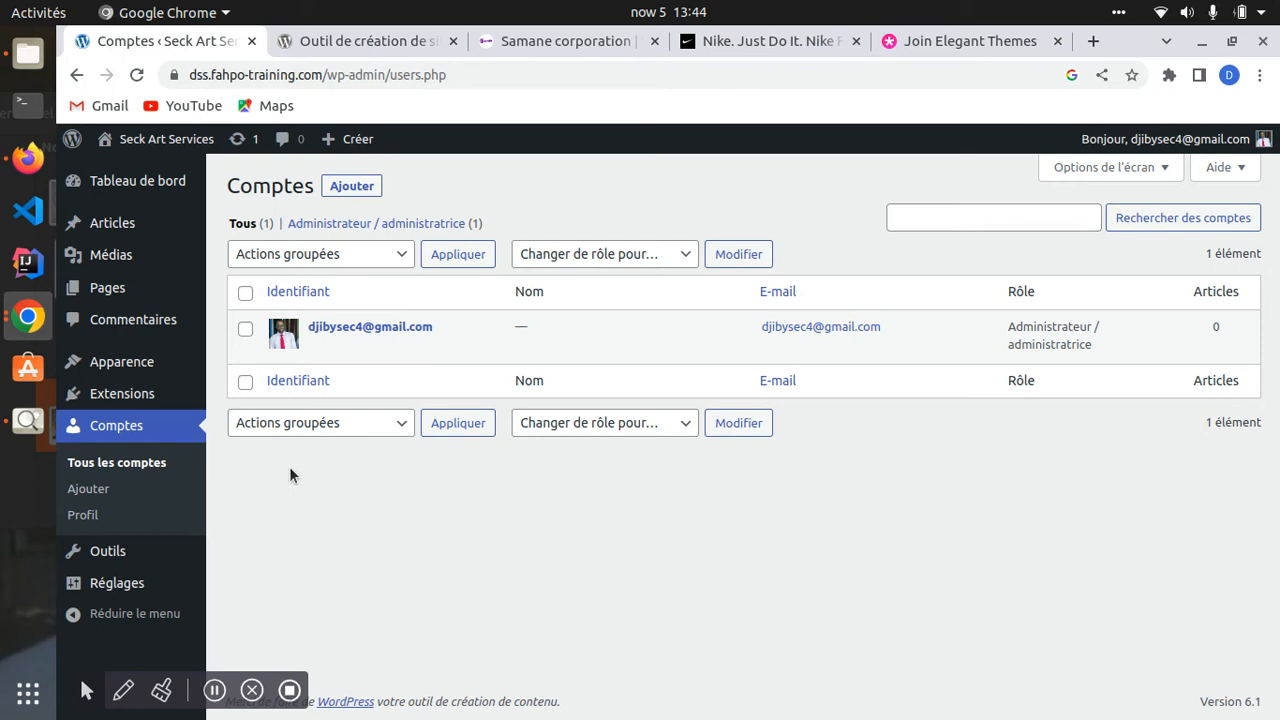
mouse_move(466, 358)
click(355, 193)
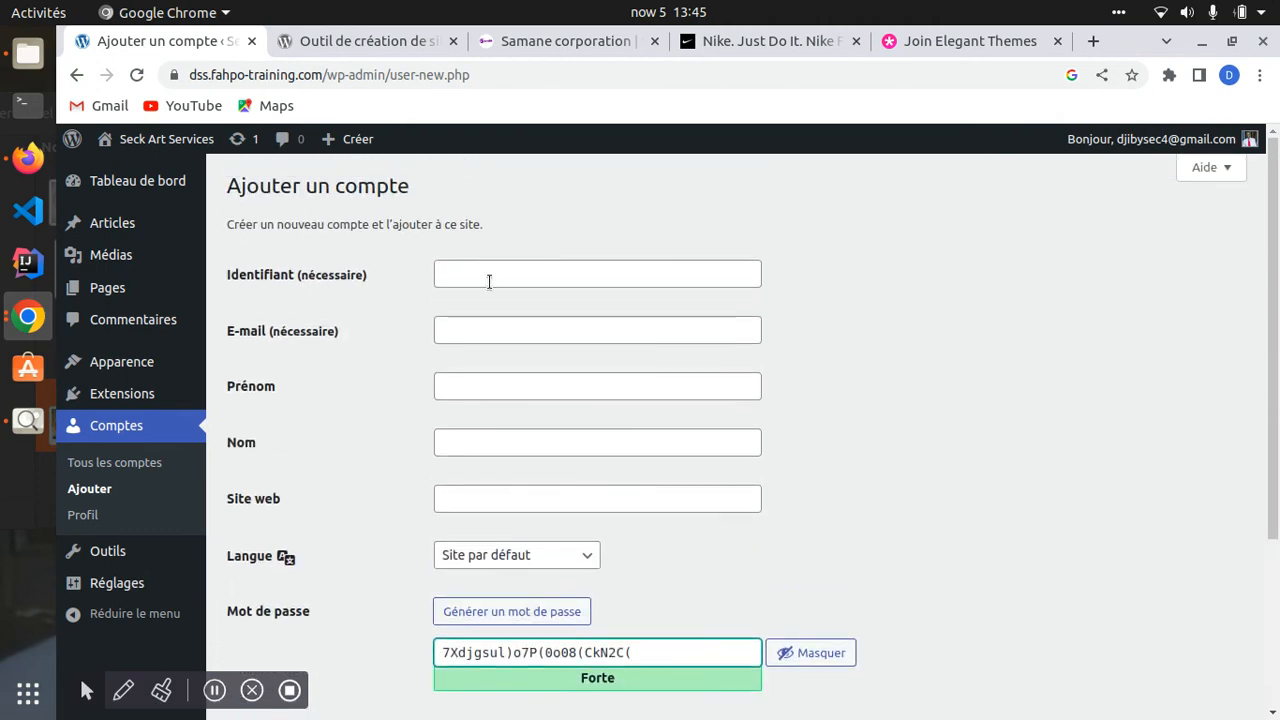
- Look over the add-user fields and select the generated strong password
click(500, 269)
click(445, 333)
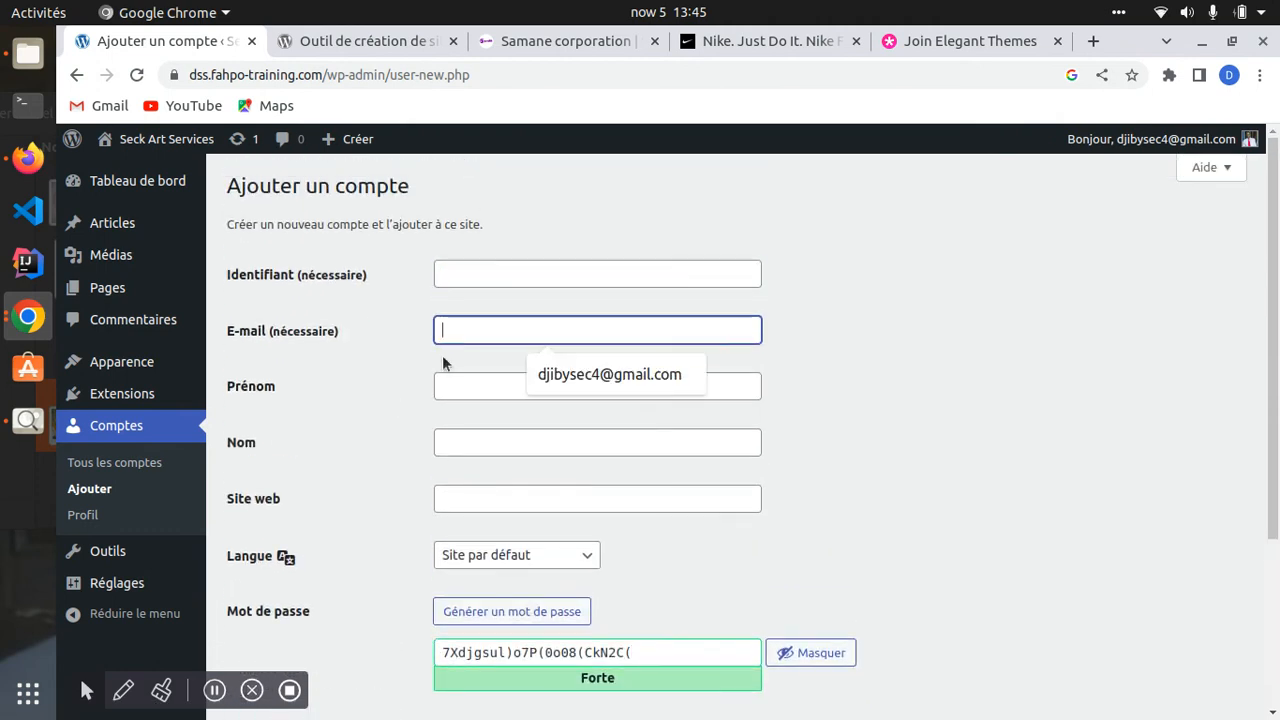
click(449, 386)
click(460, 440)
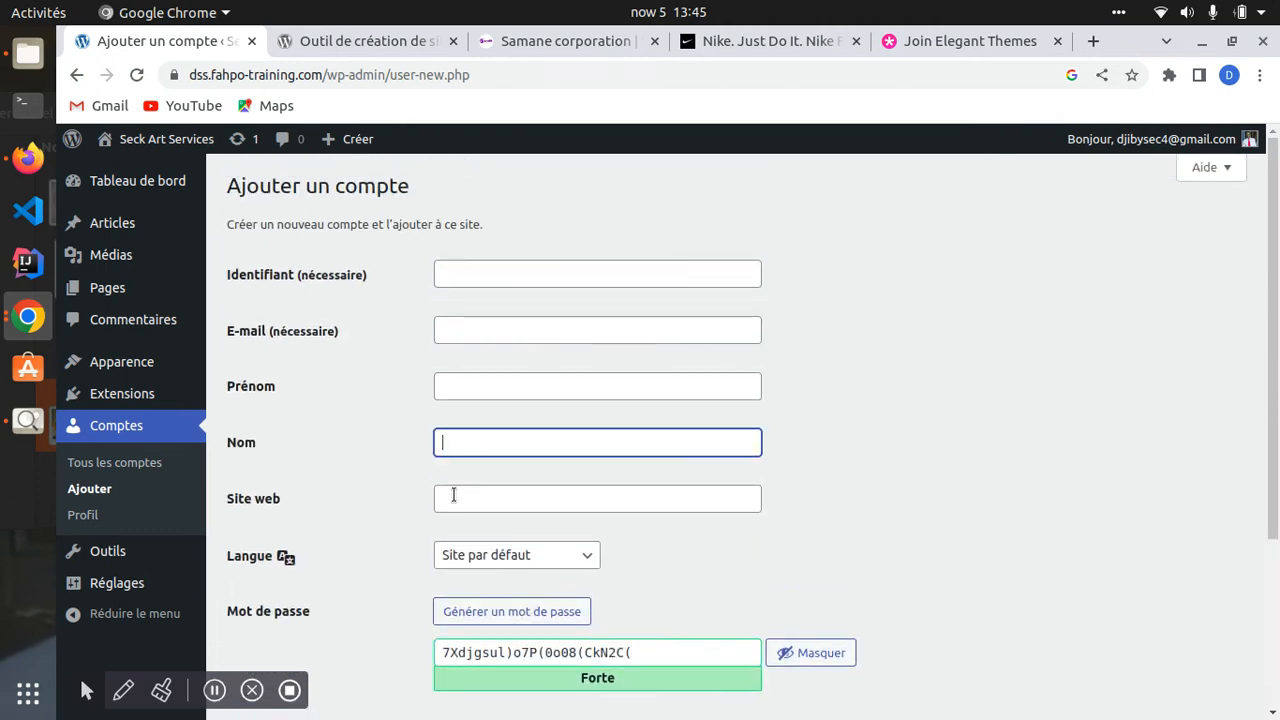
click(453, 492)
scroll(374, 373, down, 3)
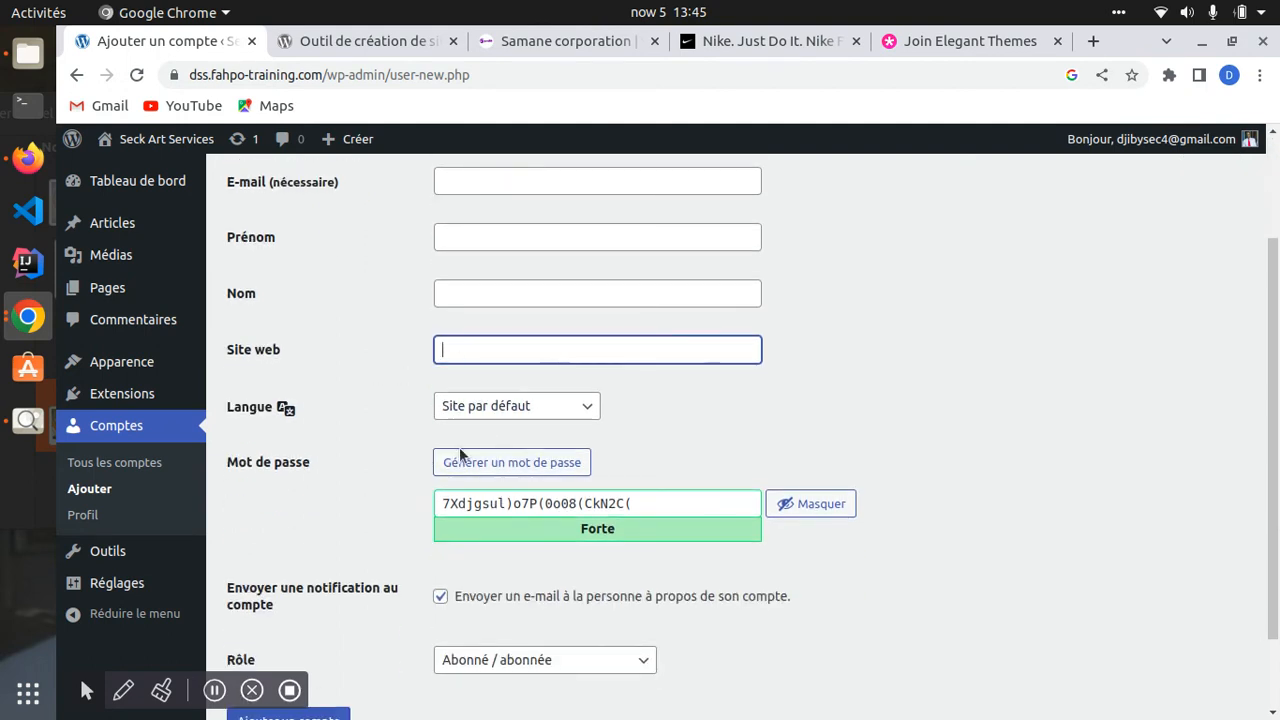
scroll(460, 453, down, 2)
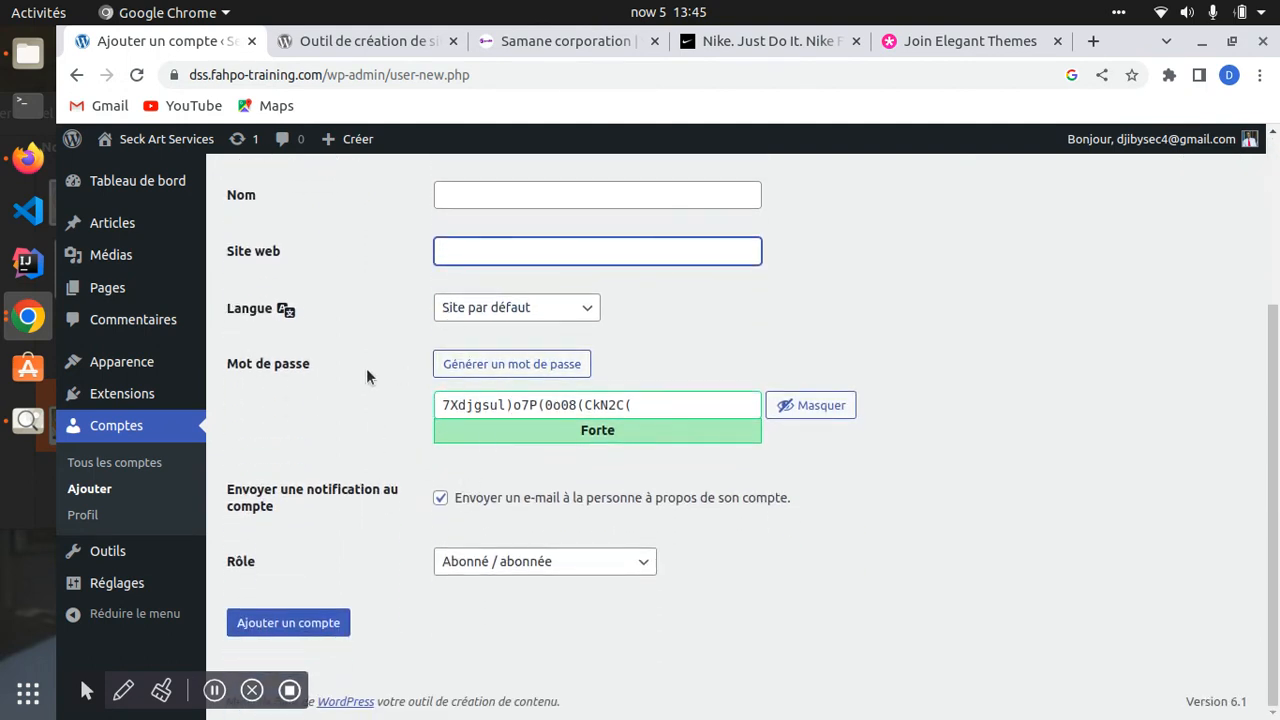
drag(631, 405, 416, 400)
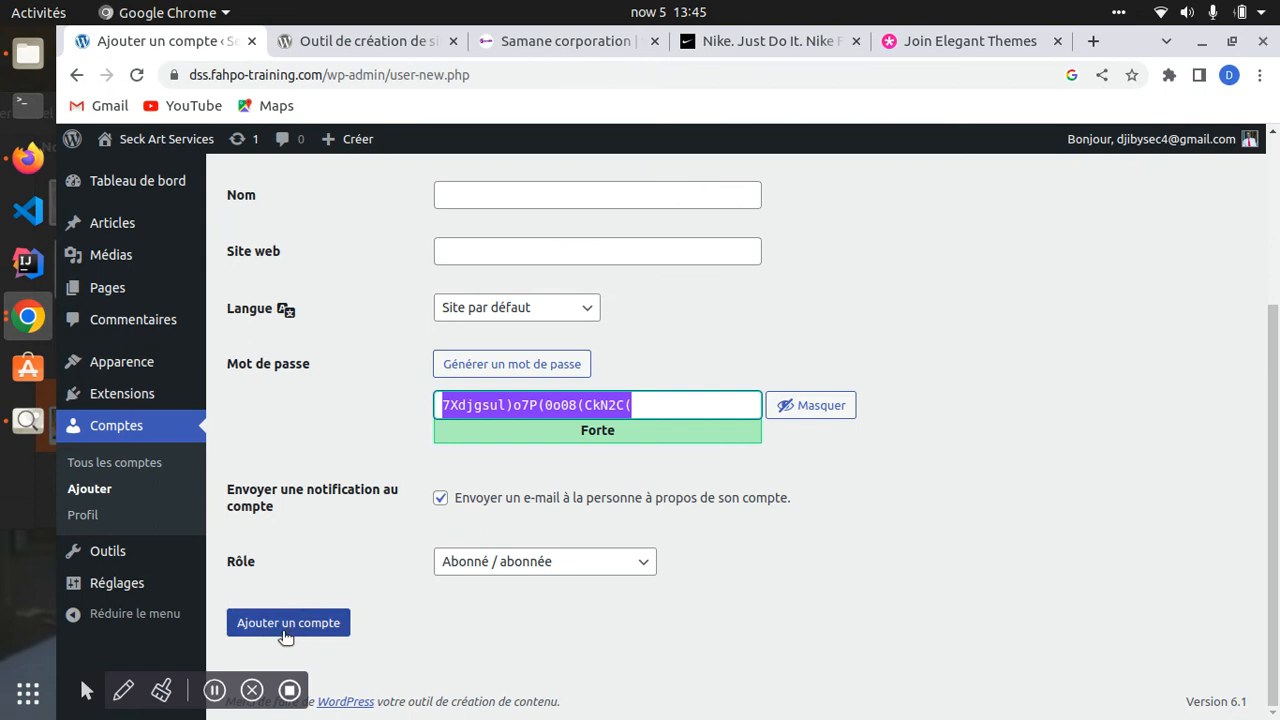
scroll(520, 395, up, 3)
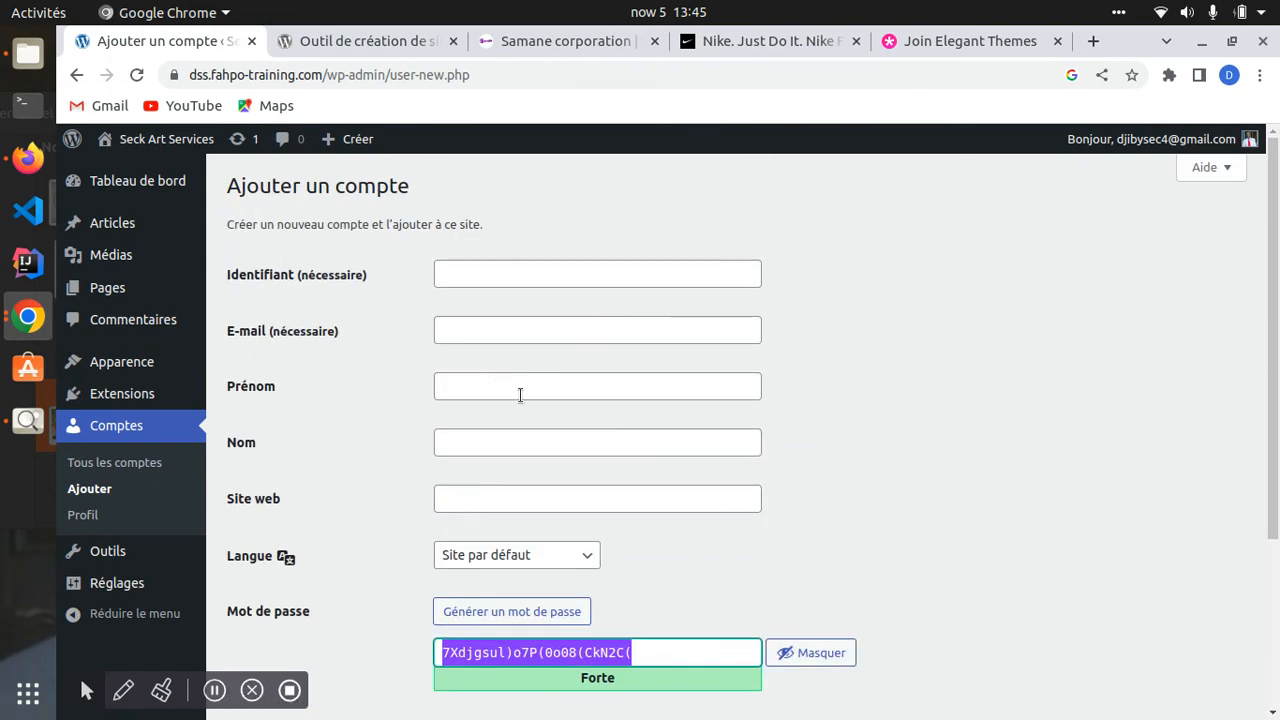
- Enter the username Test User and close the Join Elegant Themes tab
click(461, 273)
text(Test User)
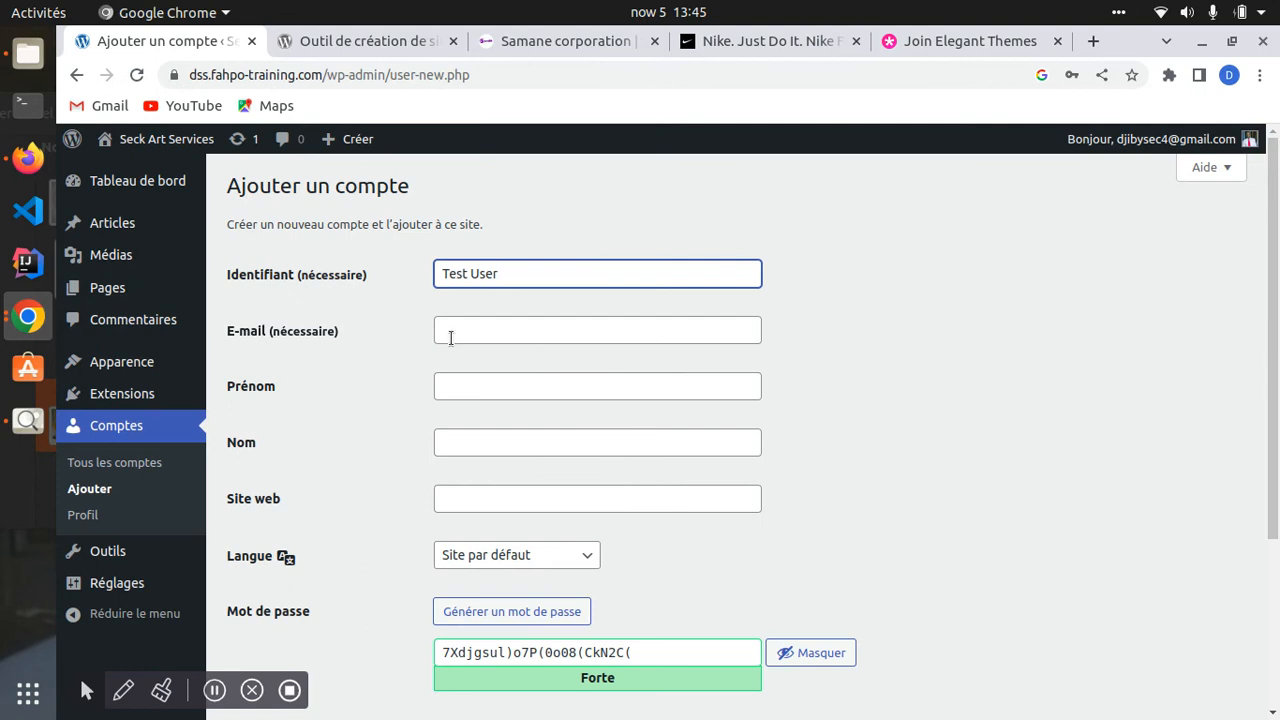
click(469, 331)
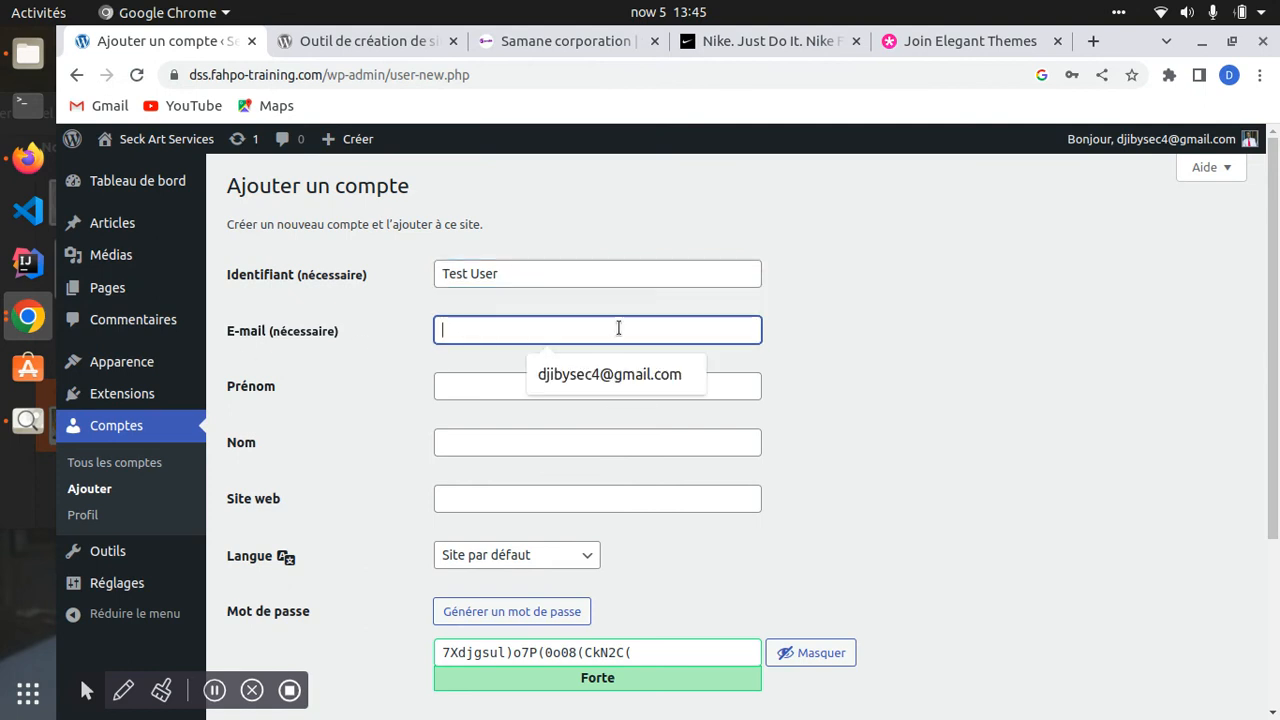
click(891, 315)
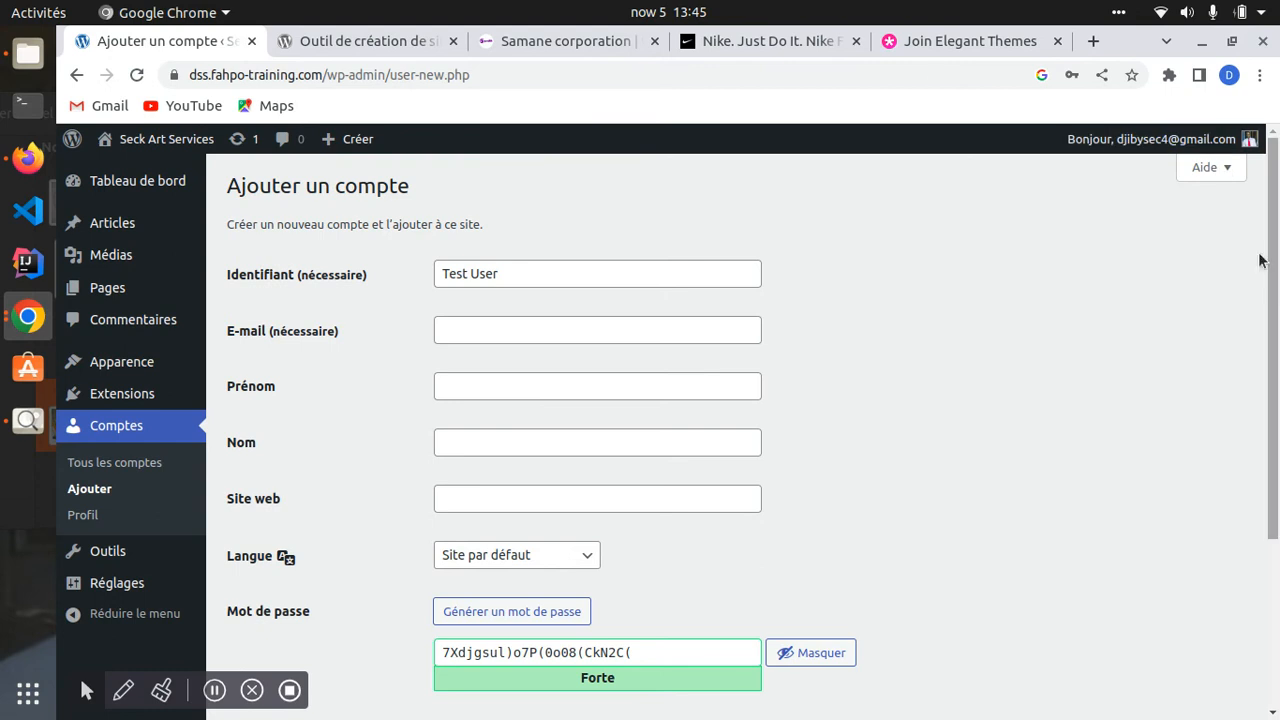
click(1058, 41)
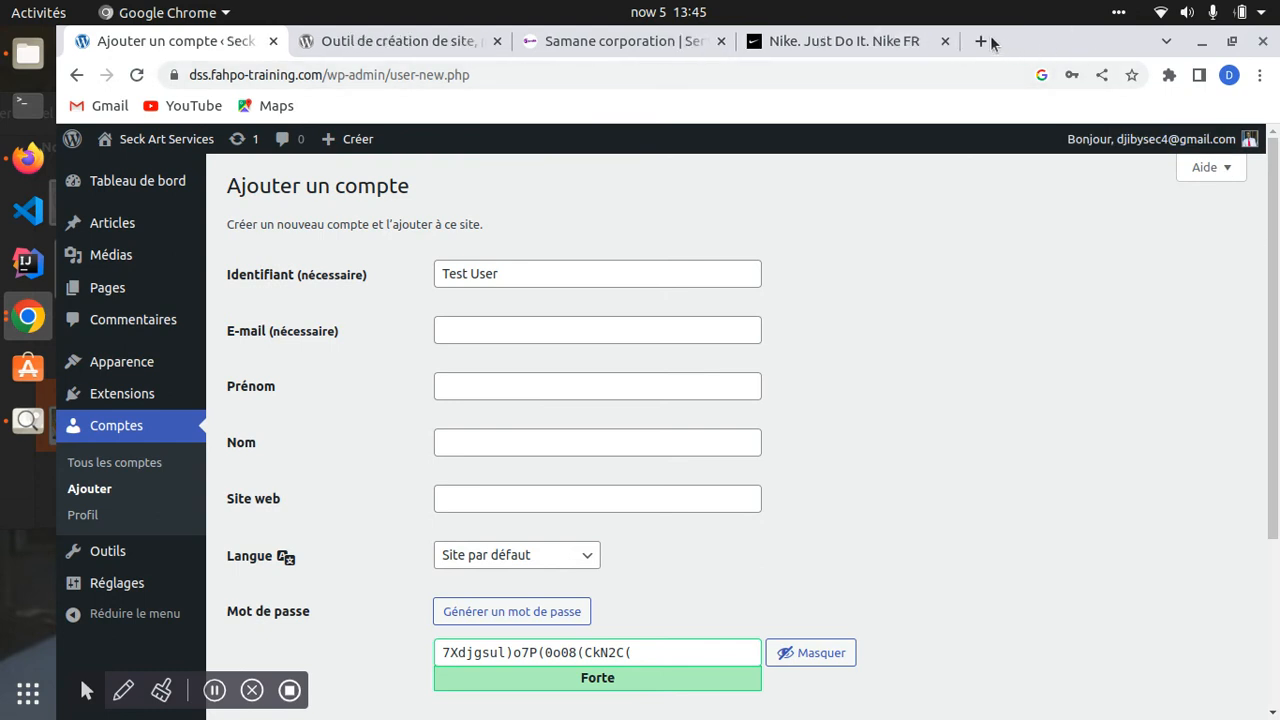
- Close the Nike, Samane corporation and fr.wordpress.org tabs and open a new tab
click(958, 45)
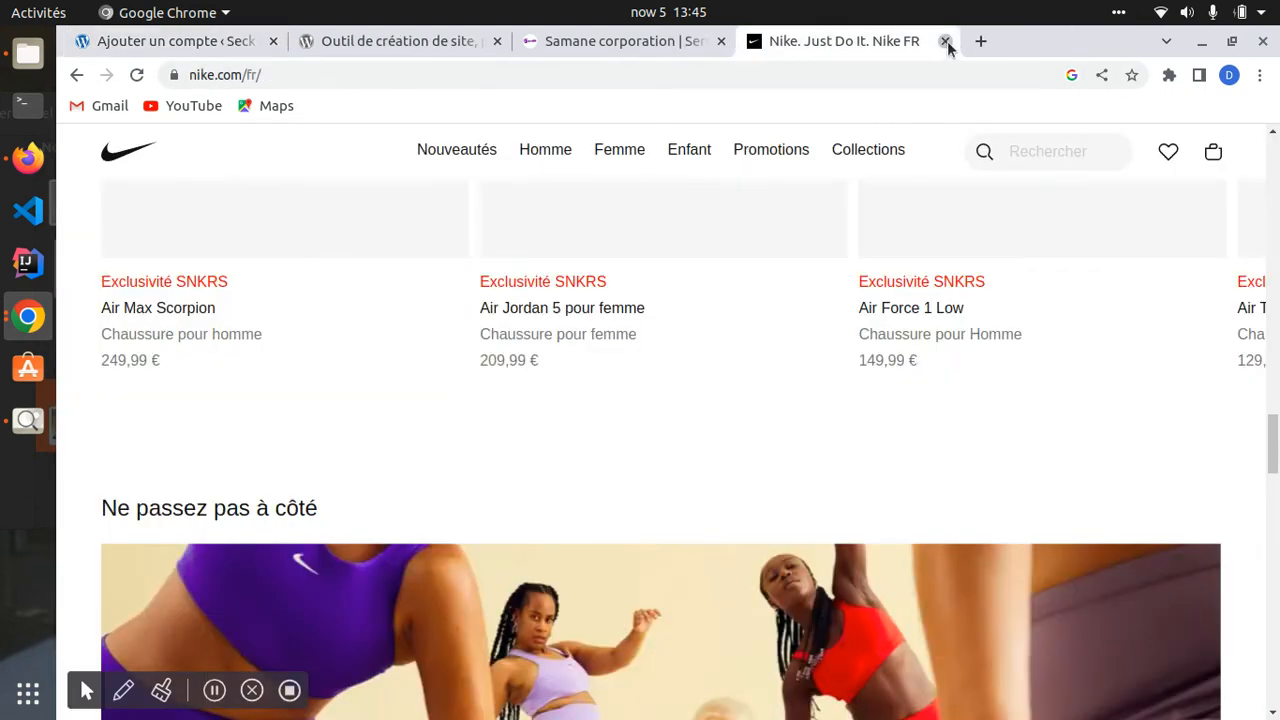
click(945, 42)
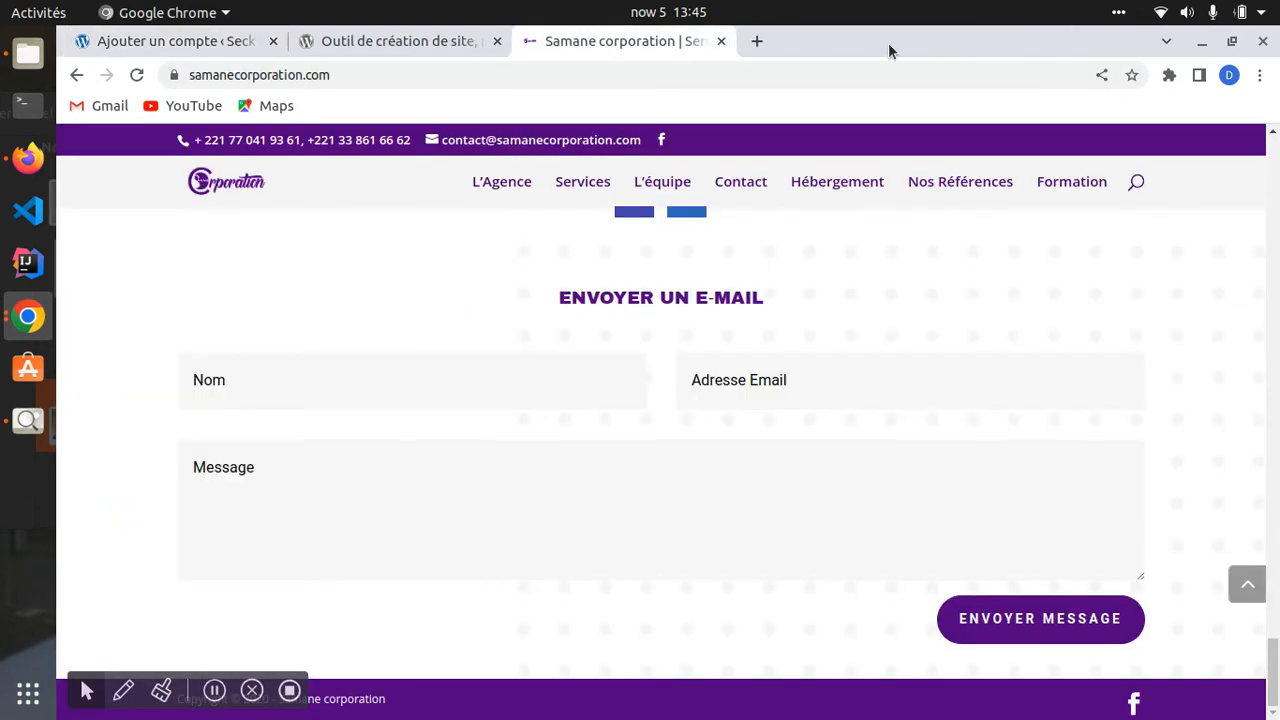
click(719, 42)
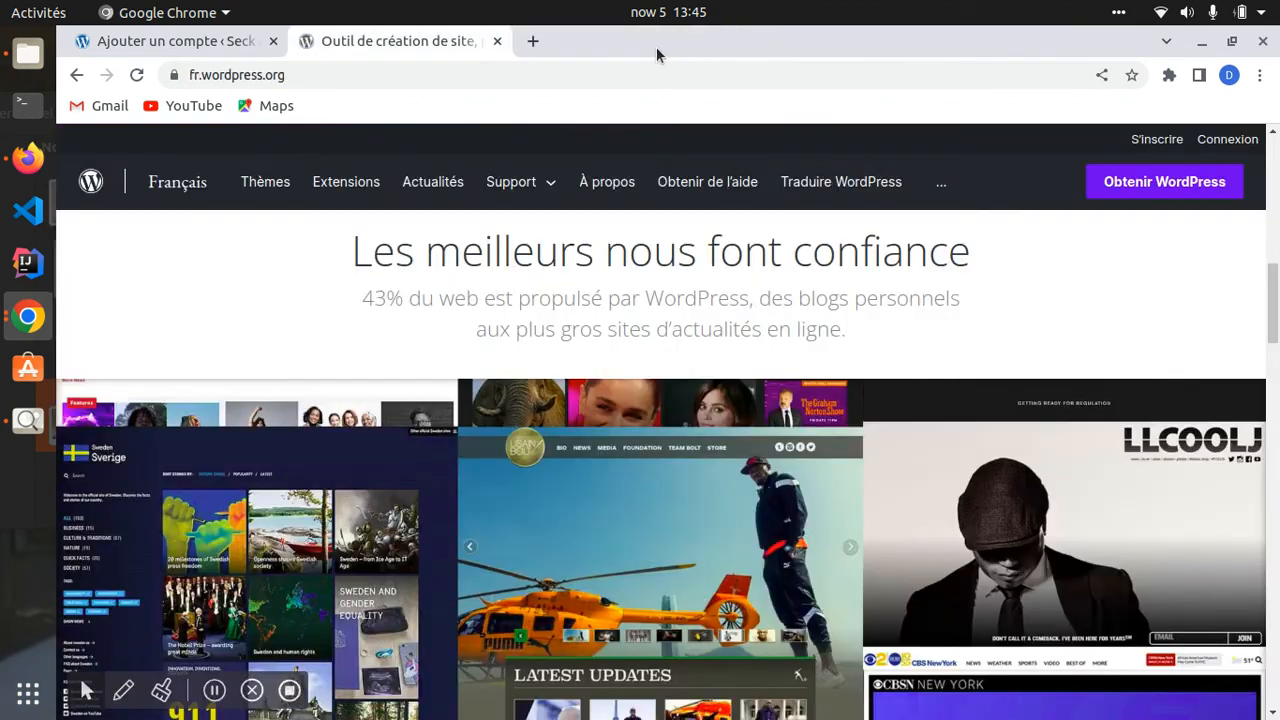
click(532, 42)
click(498, 42)
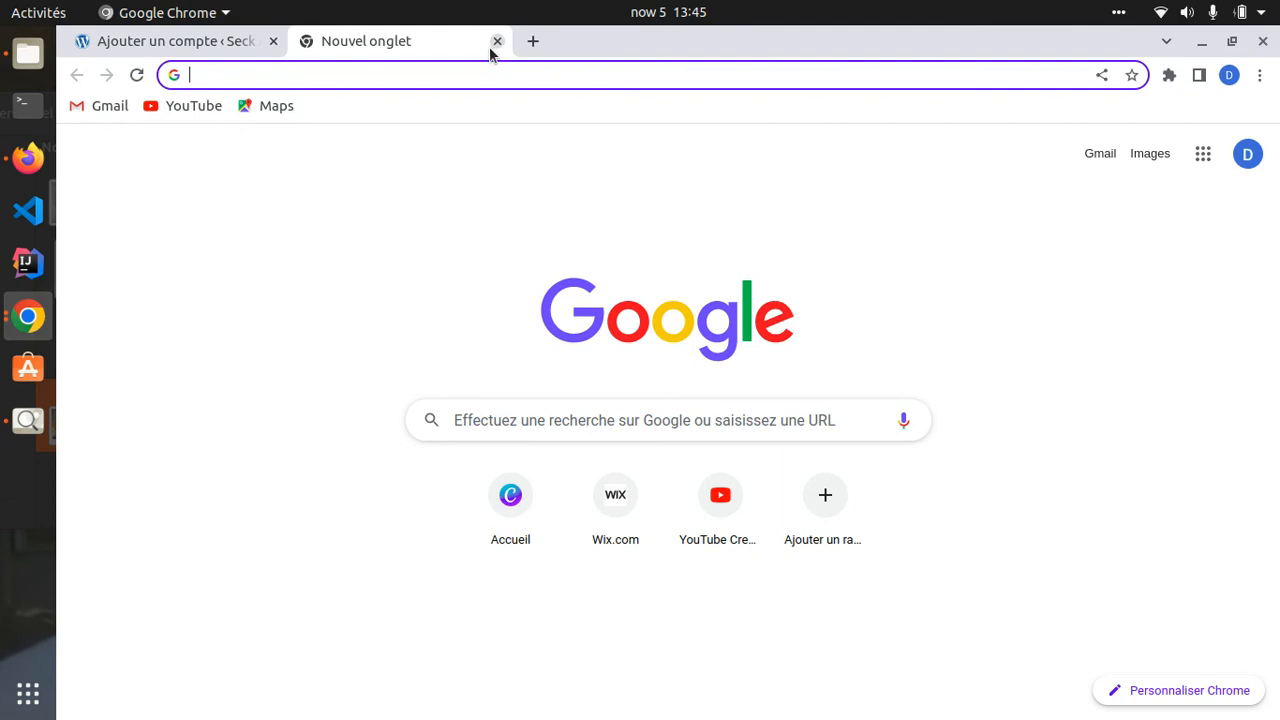
click(179, 46)
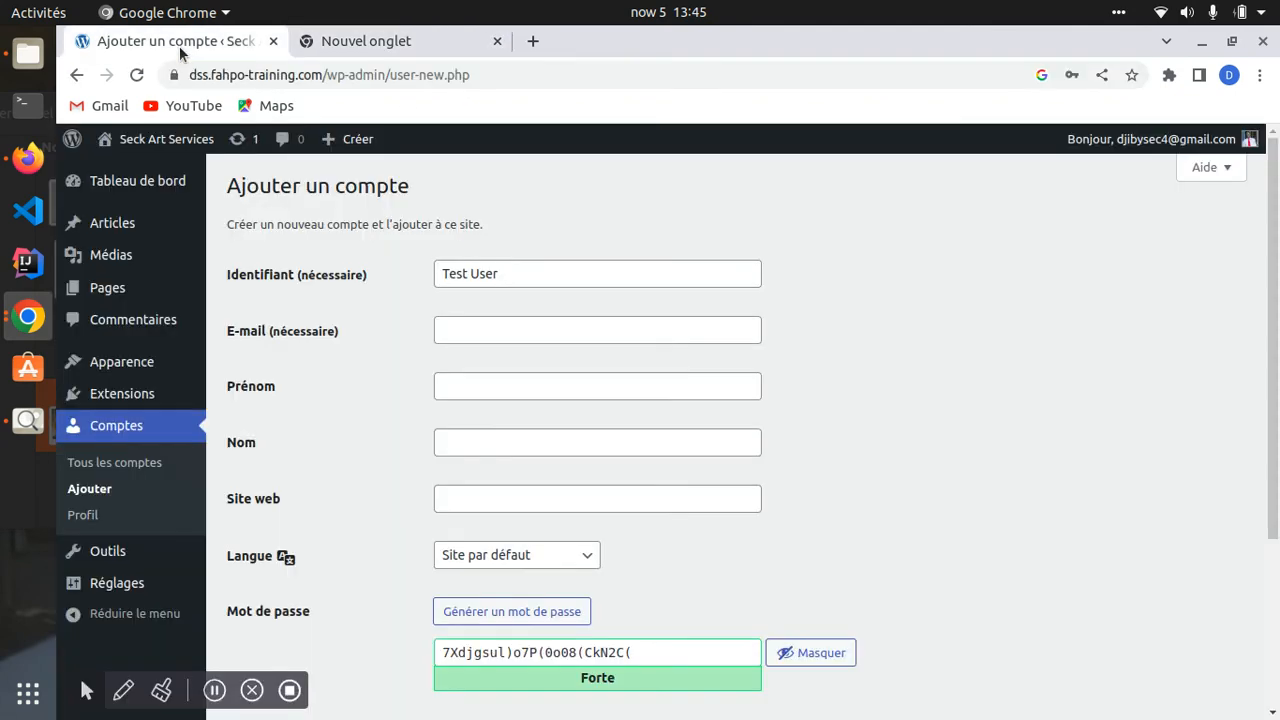
- Search Google for 'yopmail' and open the YOPmail disposable e-mail site
click(383, 44)
click(387, 75)
text(top)
key(BackSpace)
key(BackSpace)
key(BackSpace)
text(yopmail)
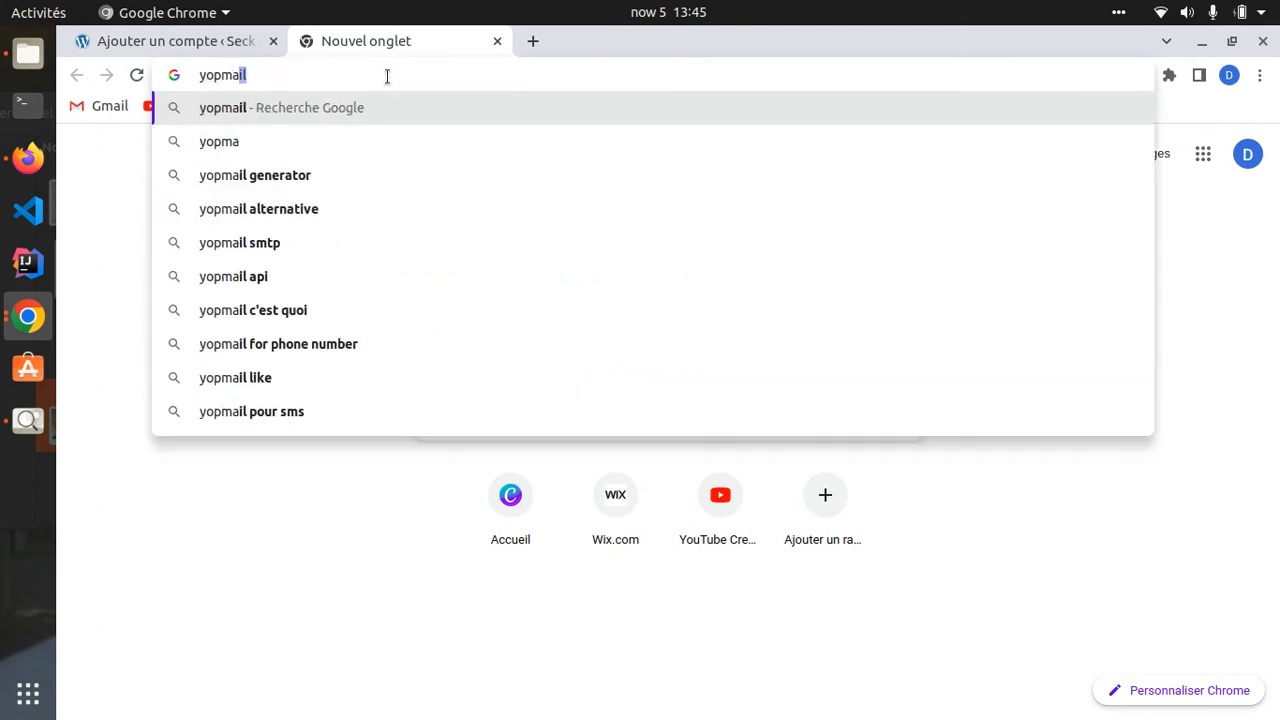
key(Return)
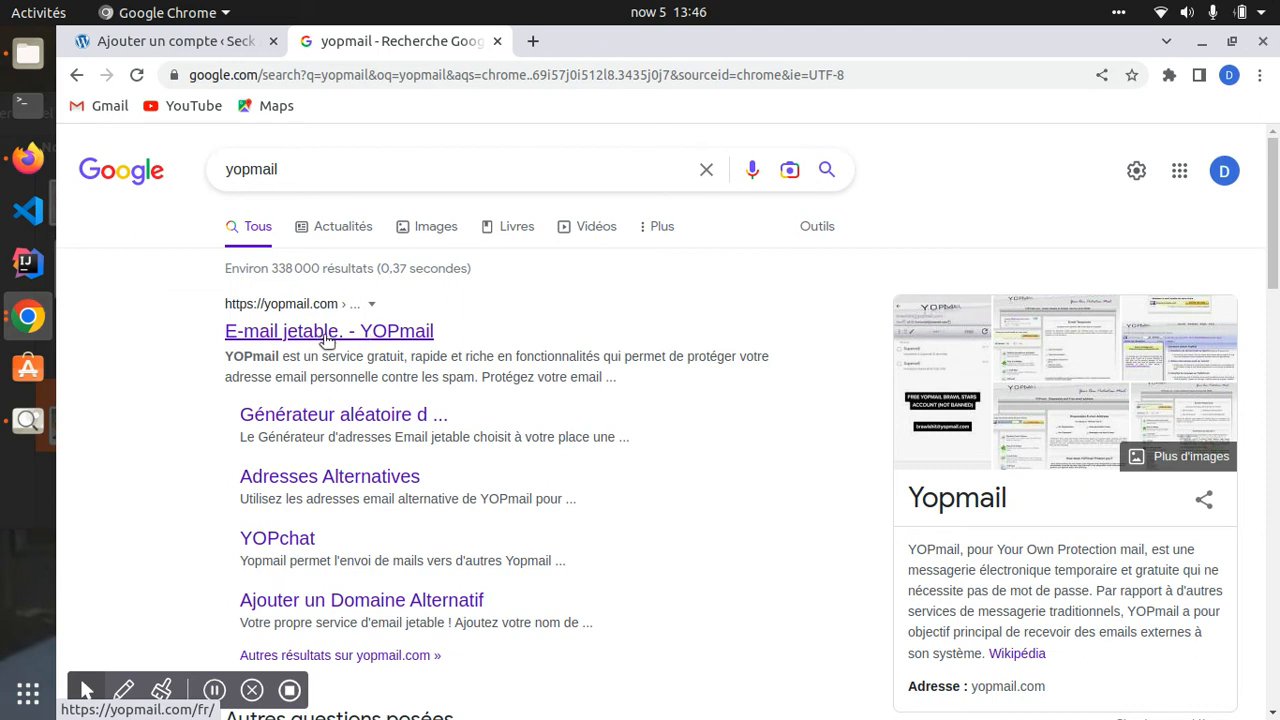
click(317, 341)
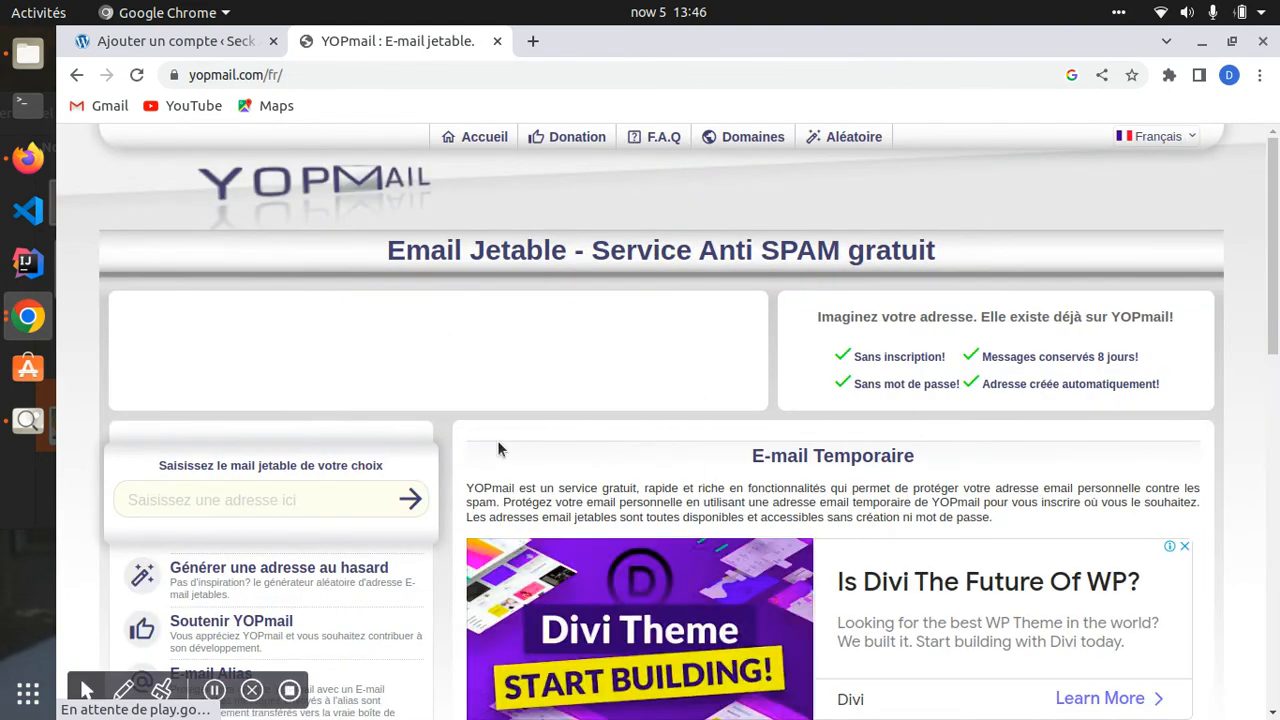
click(318, 487)
scroll(310, 475, down, 1)
scroll(308, 462, down, 1)
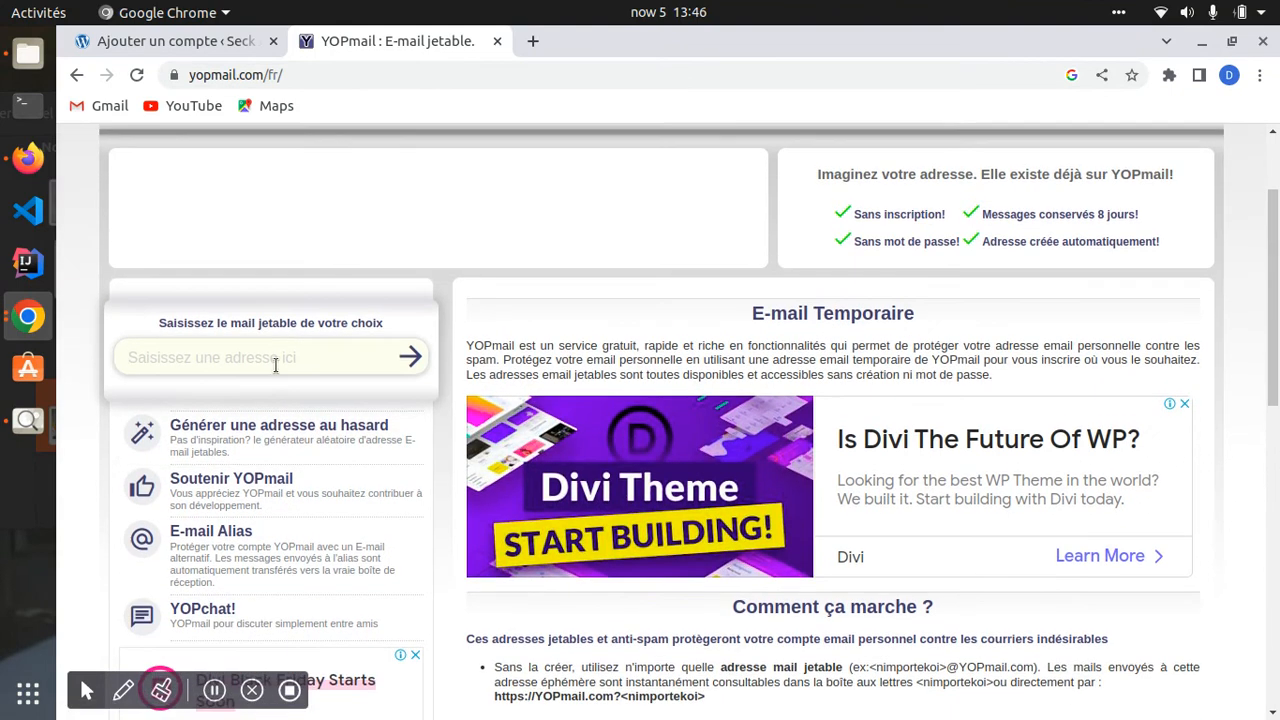
- Generate a random disposable YOPmail address and select its text
scroll(280, 365, up, 2)
click(337, 496)
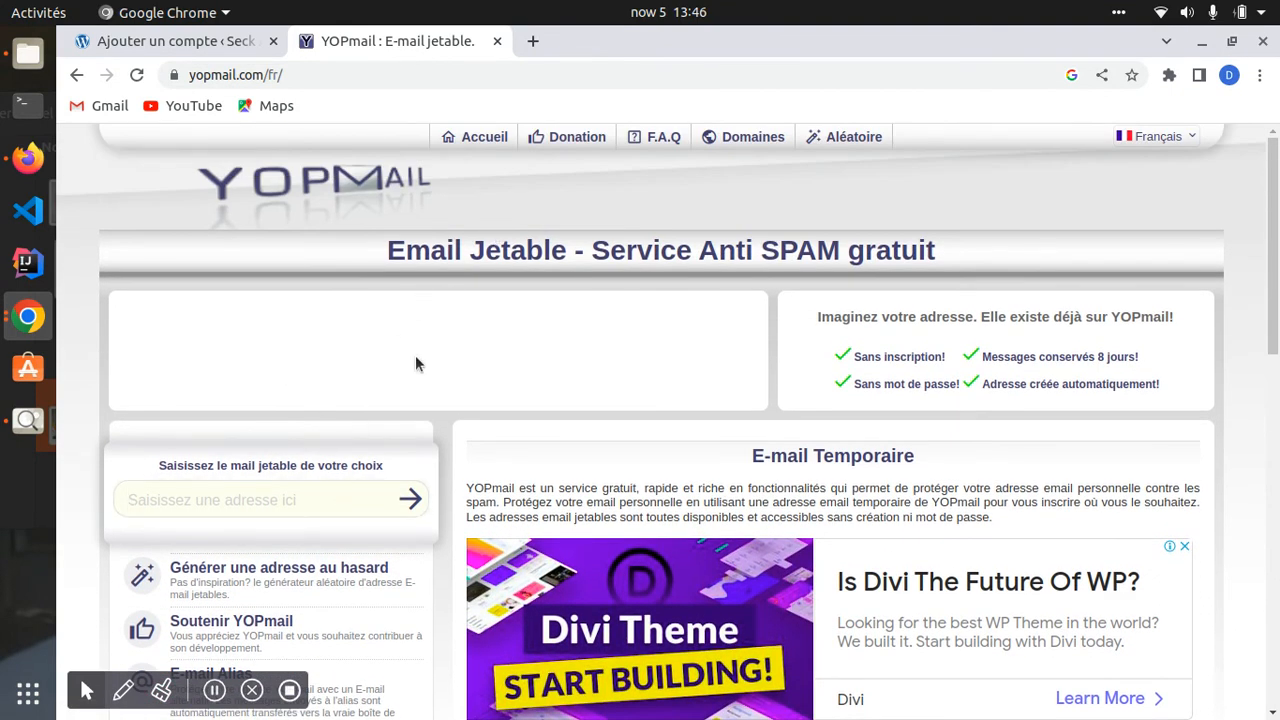
scroll(416, 364, down, 3)
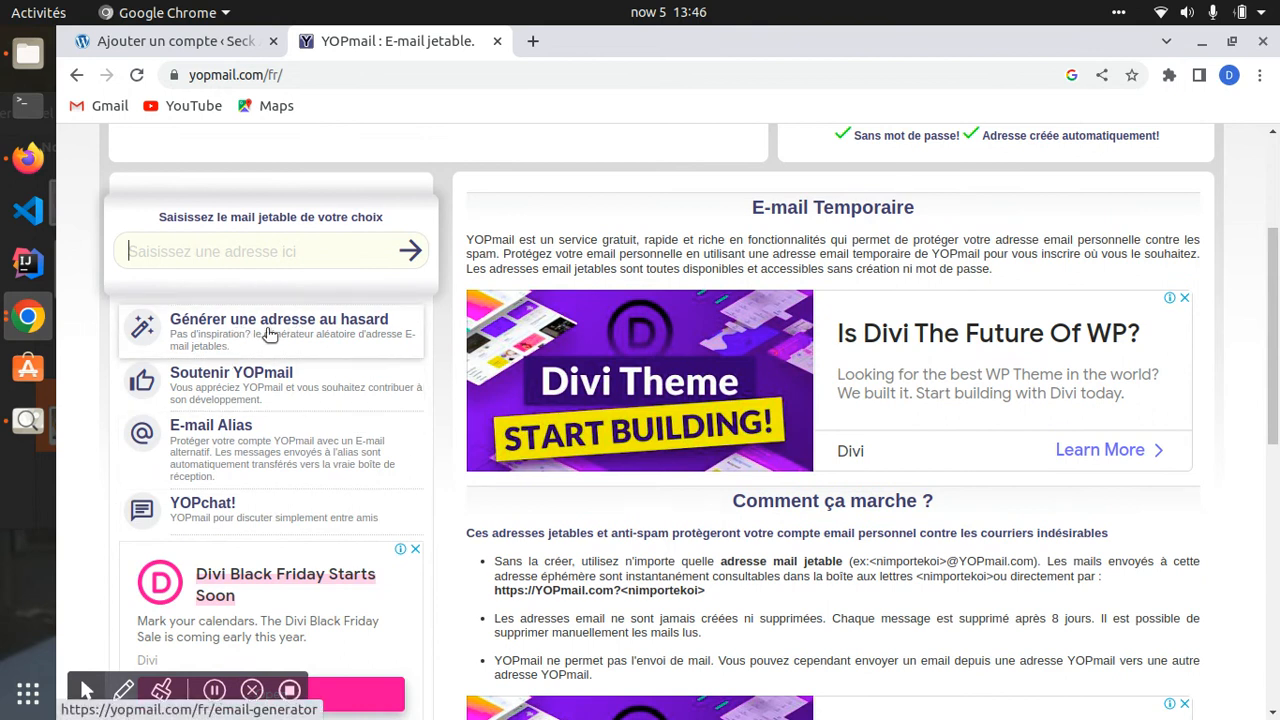
click(222, 330)
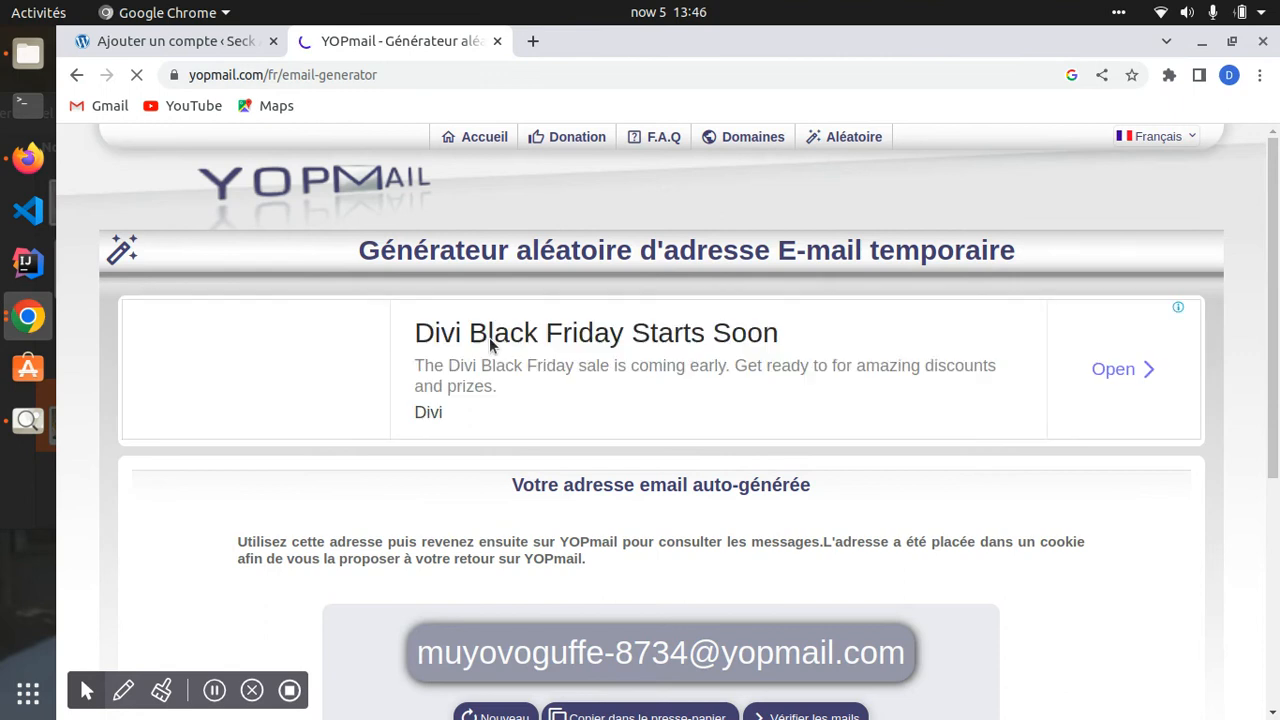
scroll(484, 379, down, 2)
drag(416, 457, 898, 452)
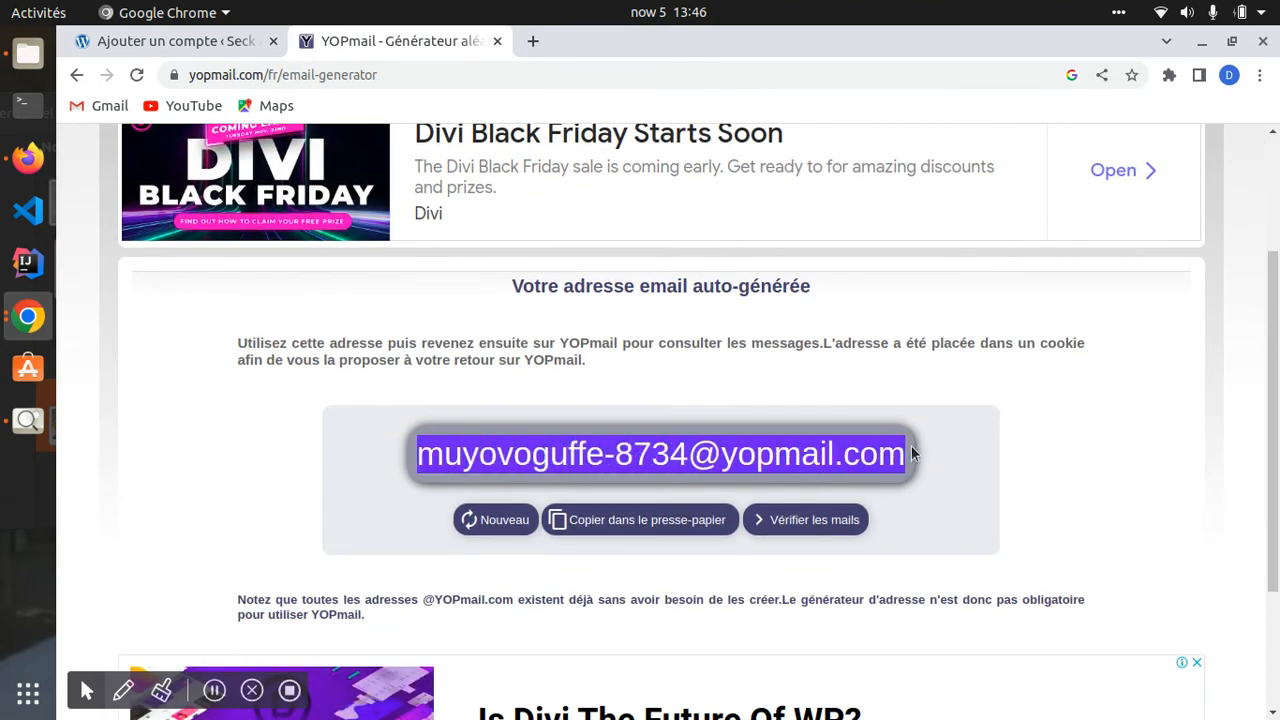
- Back on the YOPmail homepage, replace the prefilled address with testuser
scroll(430, 505, down, 3)
scroll(436, 494, up, 4)
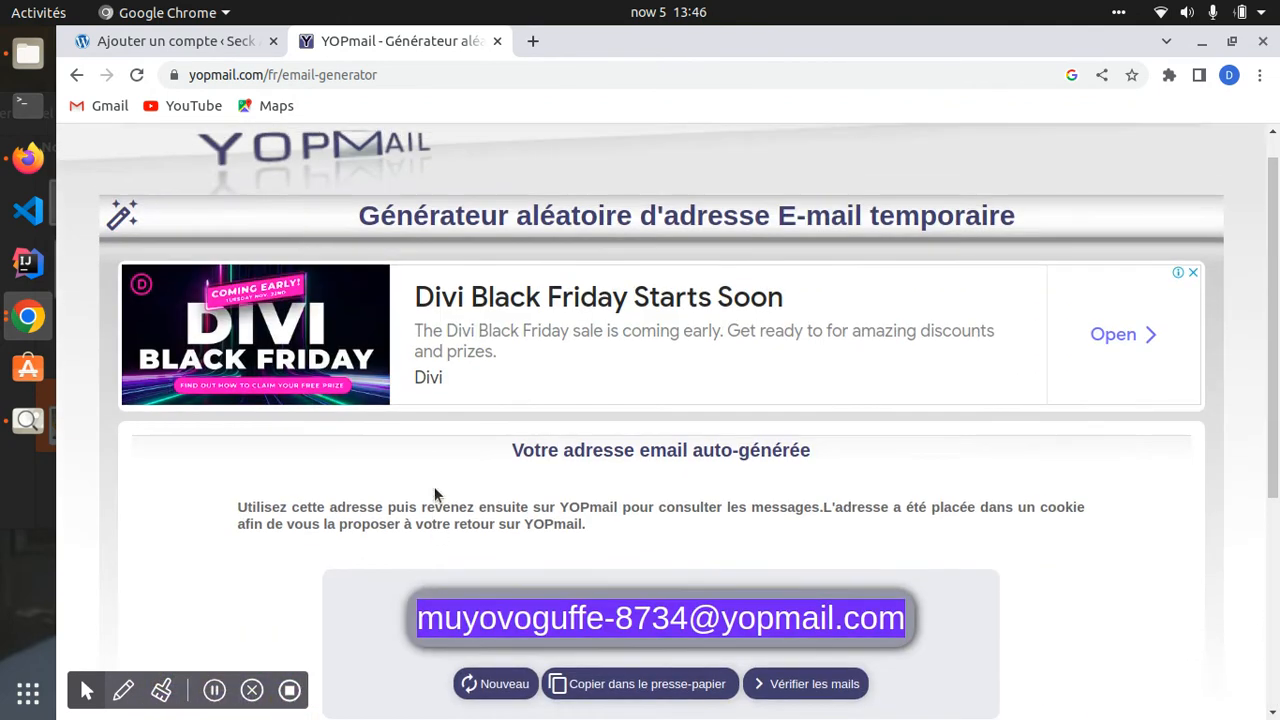
scroll(436, 494, down, 3)
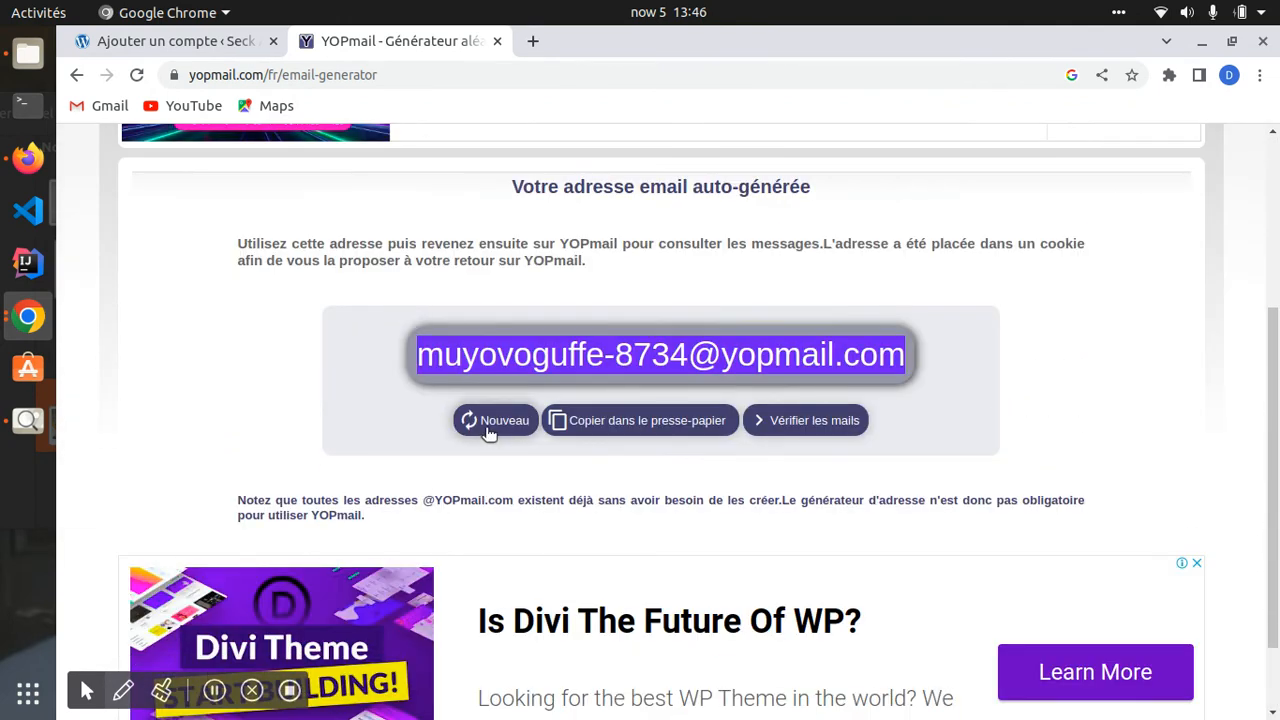
scroll(171, 209, up, 3)
click(245, 187)
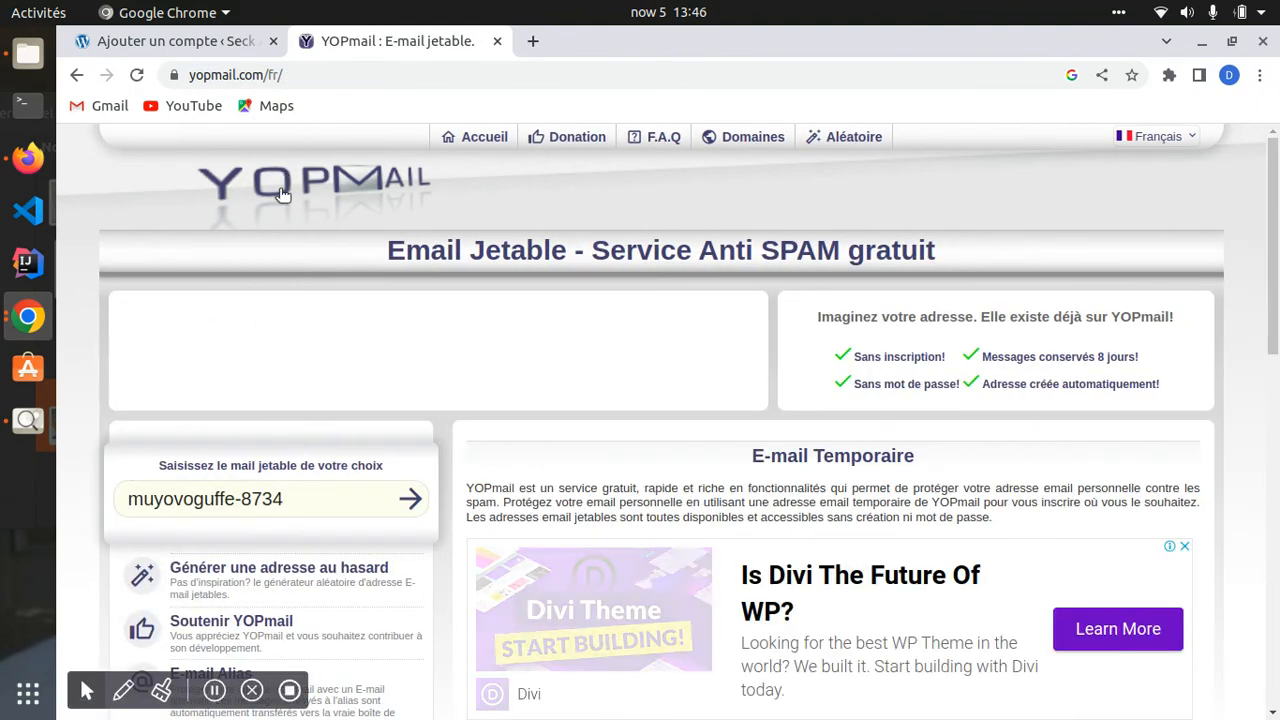
scroll(237, 430, down, 4)
click(292, 298)
drag(283, 300, 126, 291)
text(testuser)
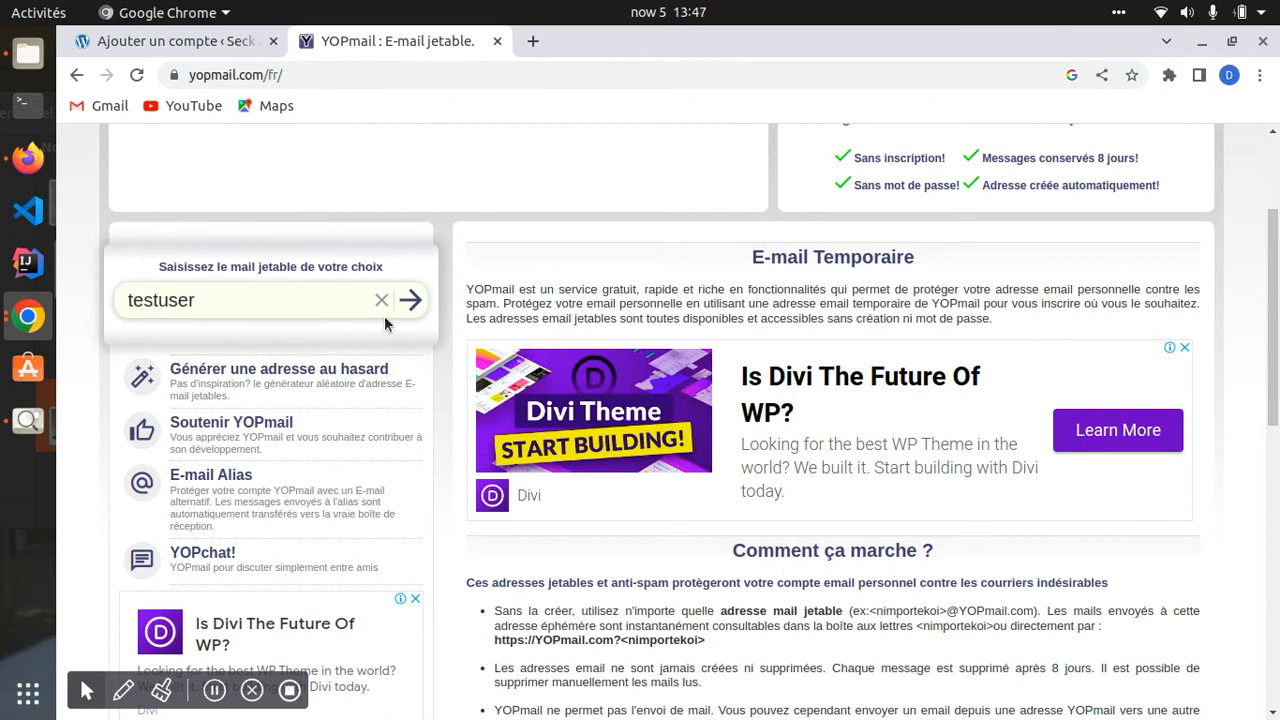
click(411, 301)
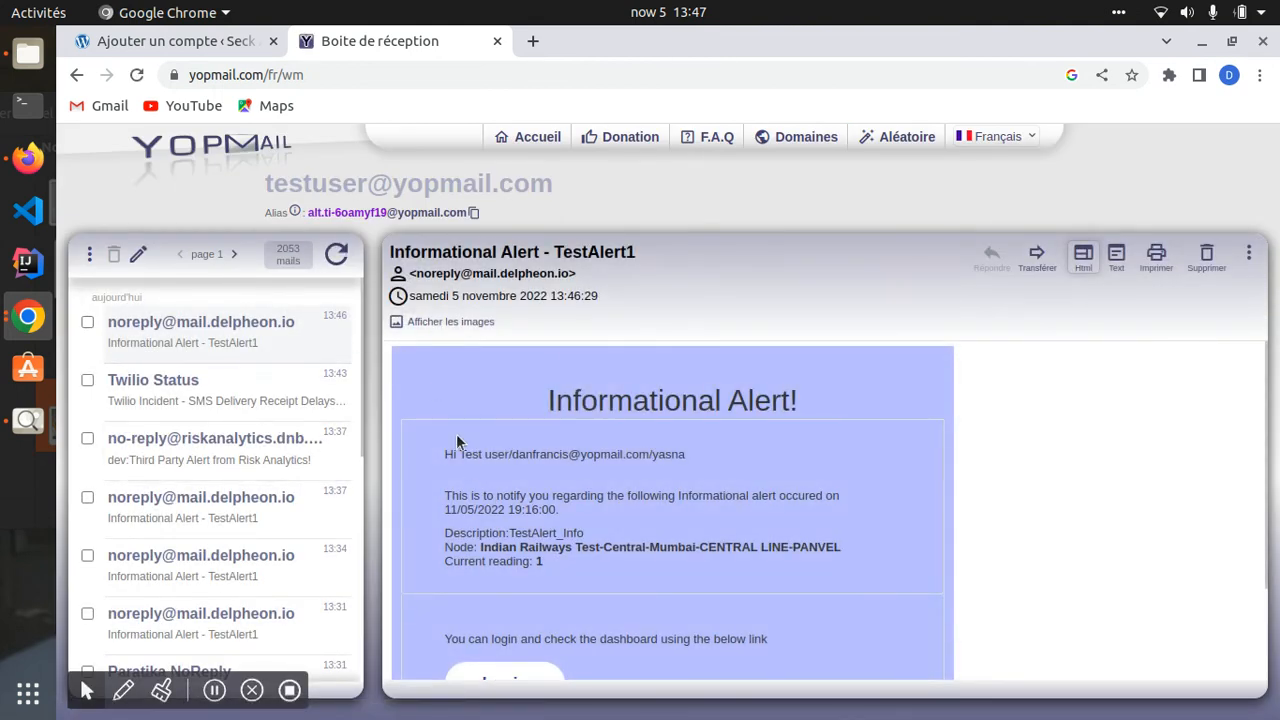
scroll(177, 390, down, 5)
scroll(177, 427, up, 5)
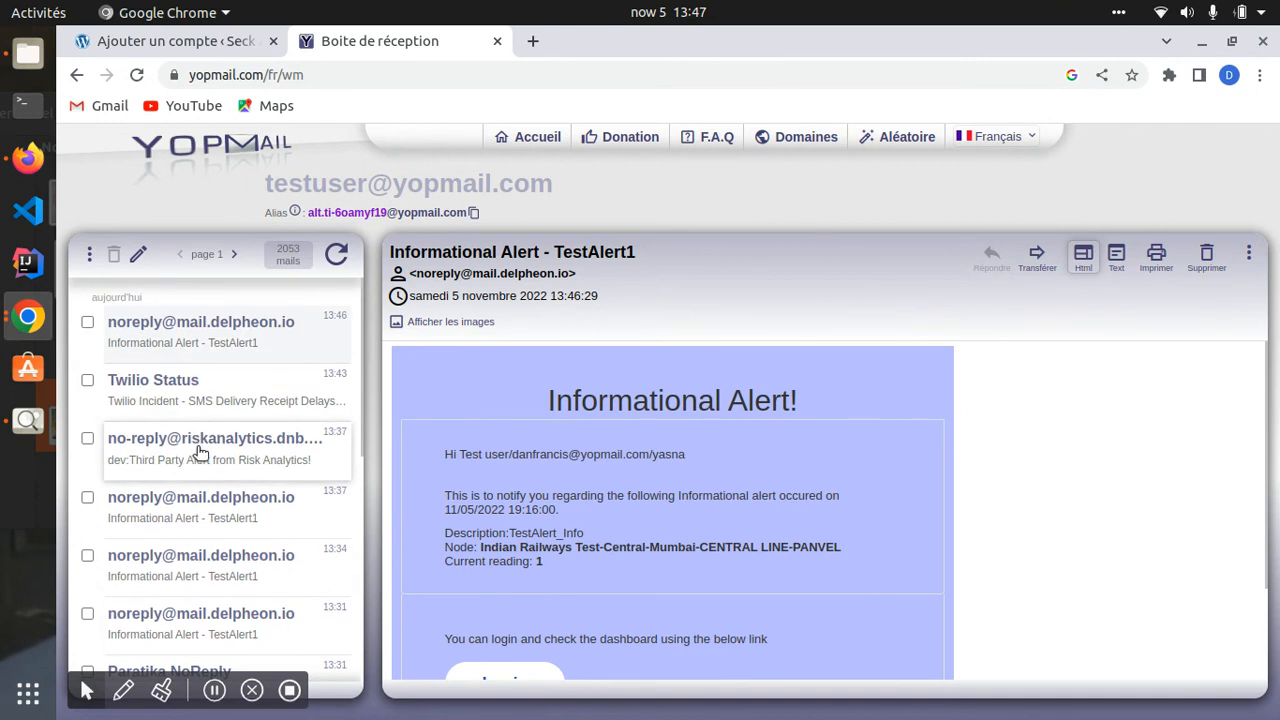
scroll(200, 452, down, 2)
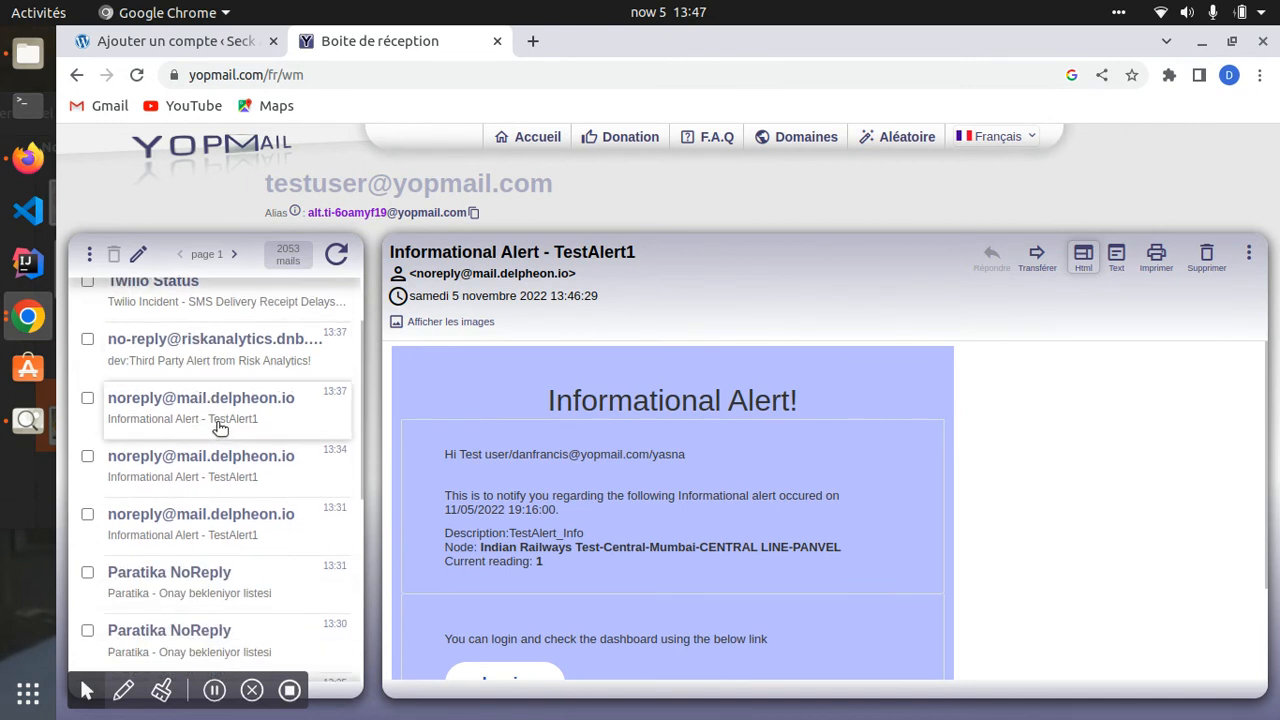
scroll(220, 427, down, 5)
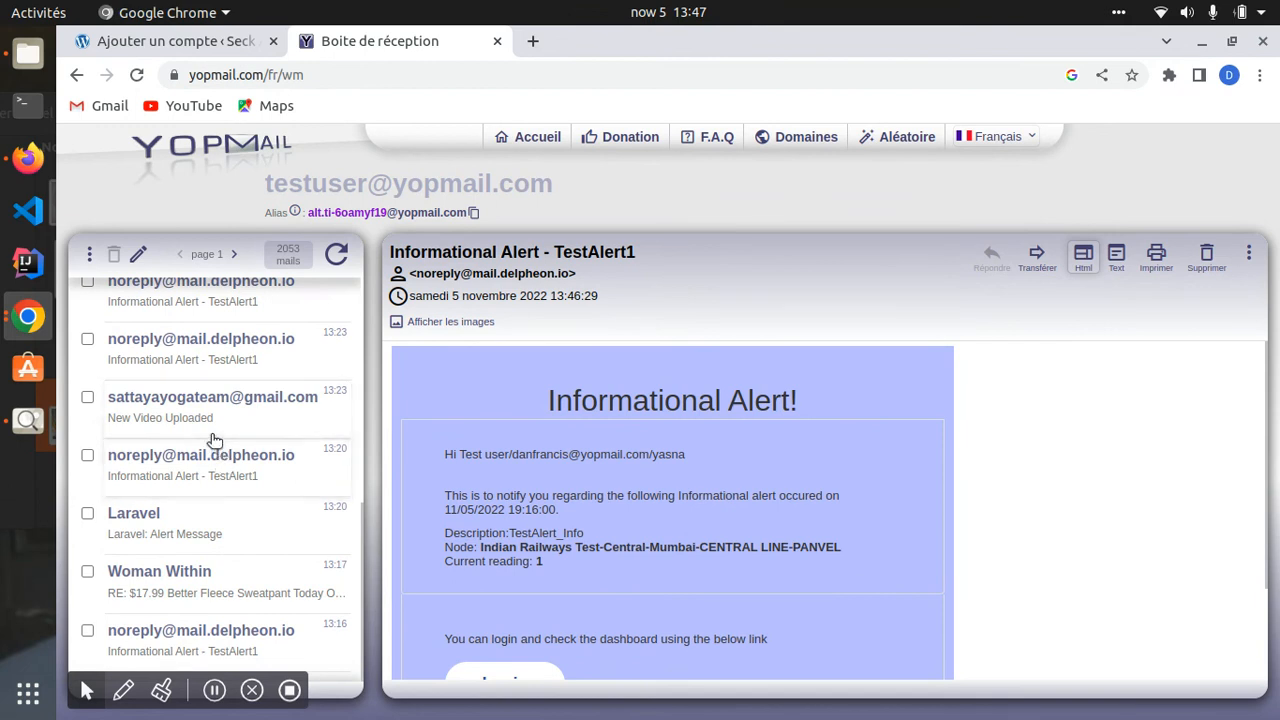
click(195, 77)
scroll(199, 411, up, 3)
scroll(199, 411, up, 3)
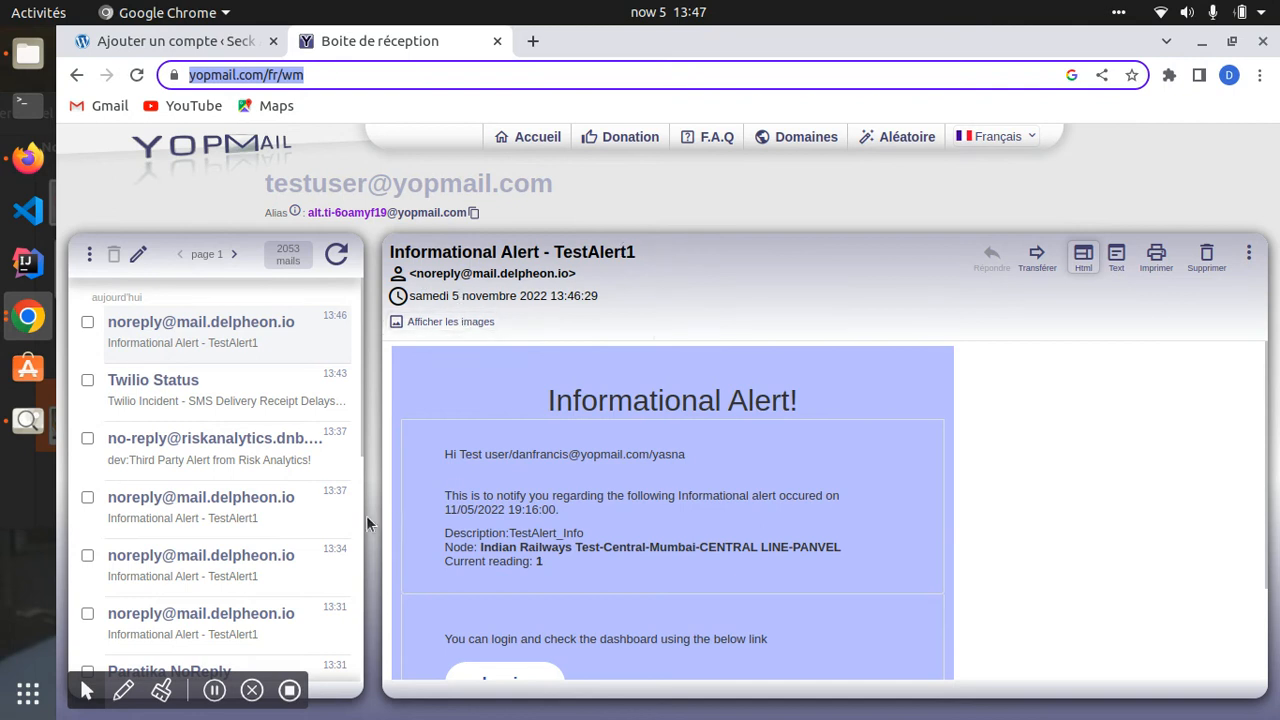
click(163, 336)
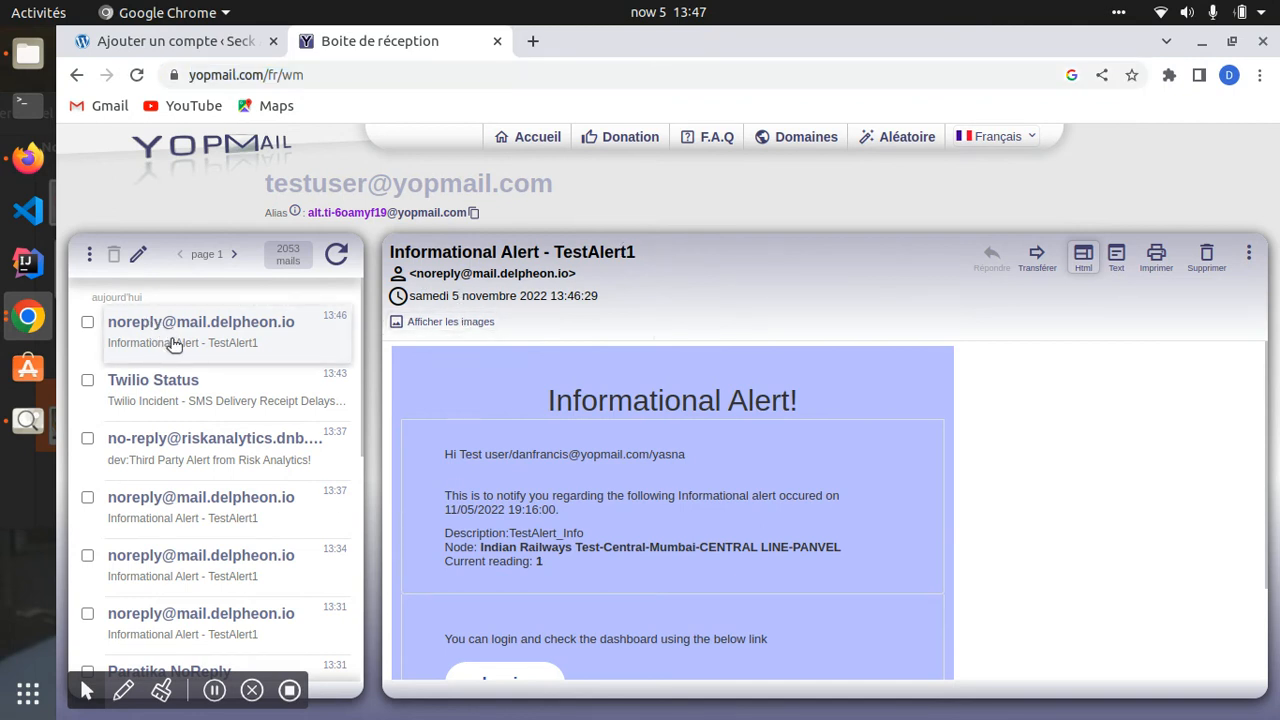
scroll(573, 492, down, 3)
click(179, 389)
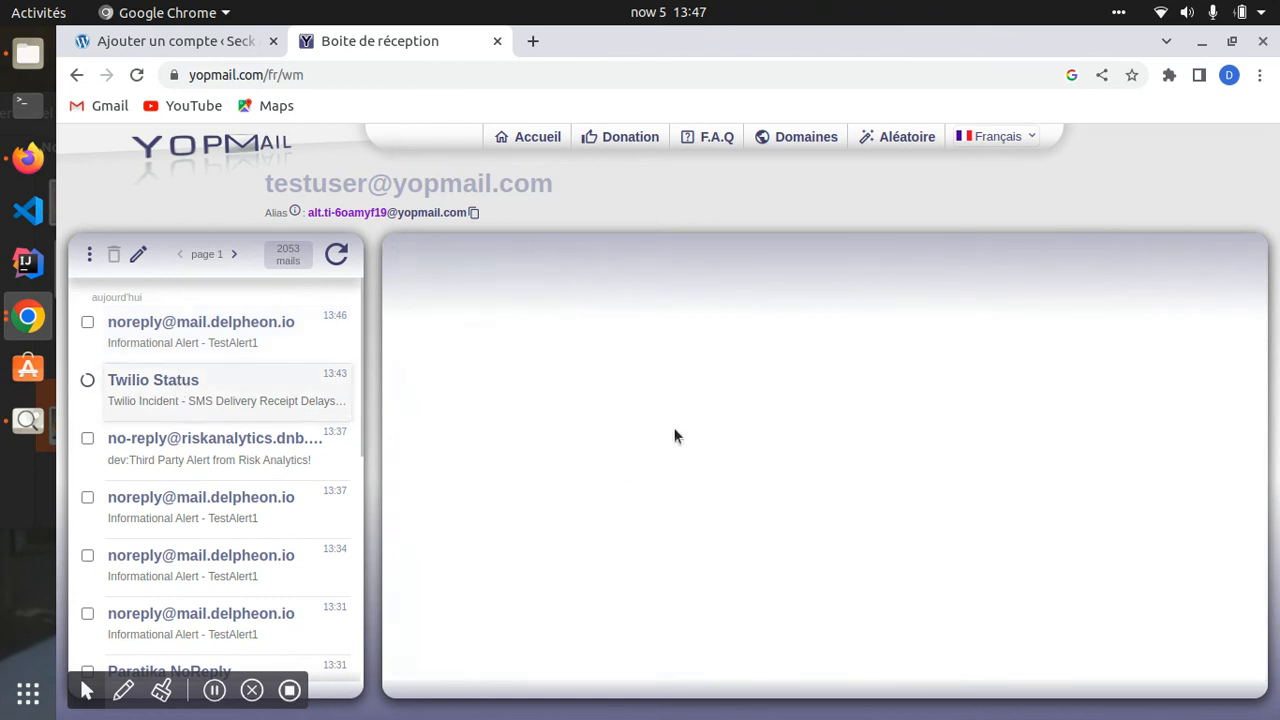
click(166, 441)
click(172, 503)
scroll(160, 500, down, 3)
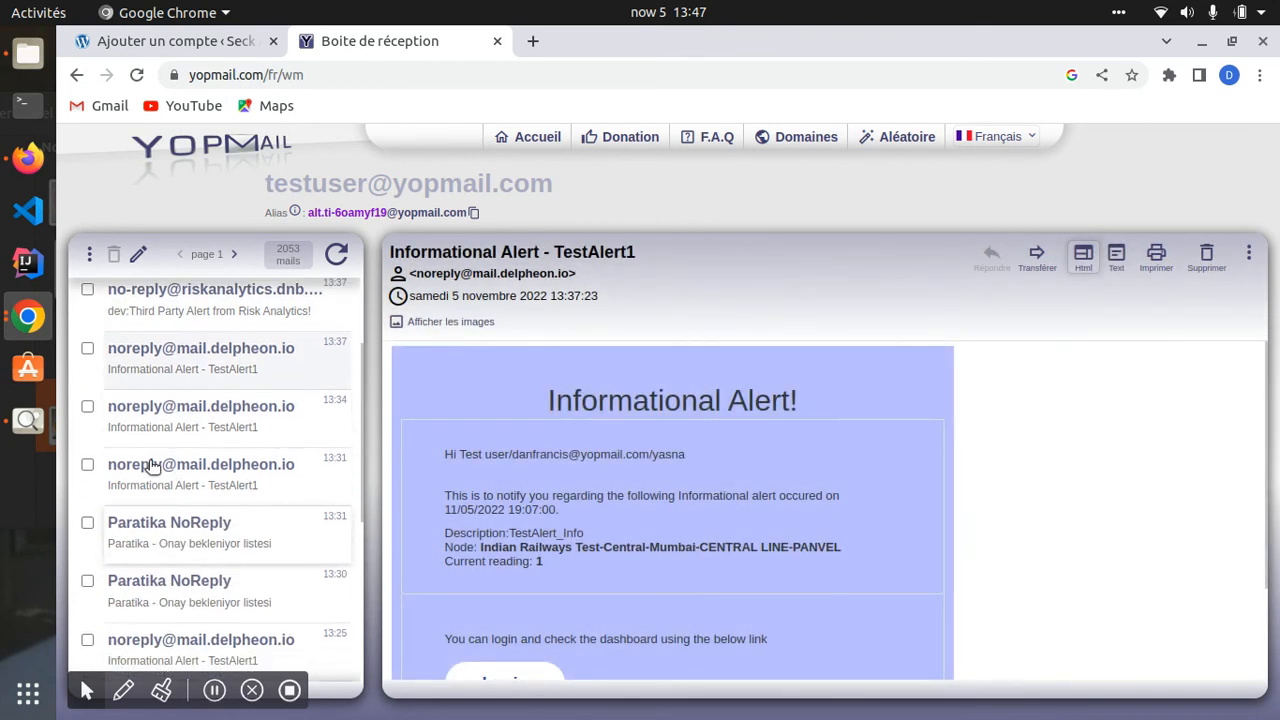
click(150, 464)
click(167, 545)
scroll(165, 540, down, 4)
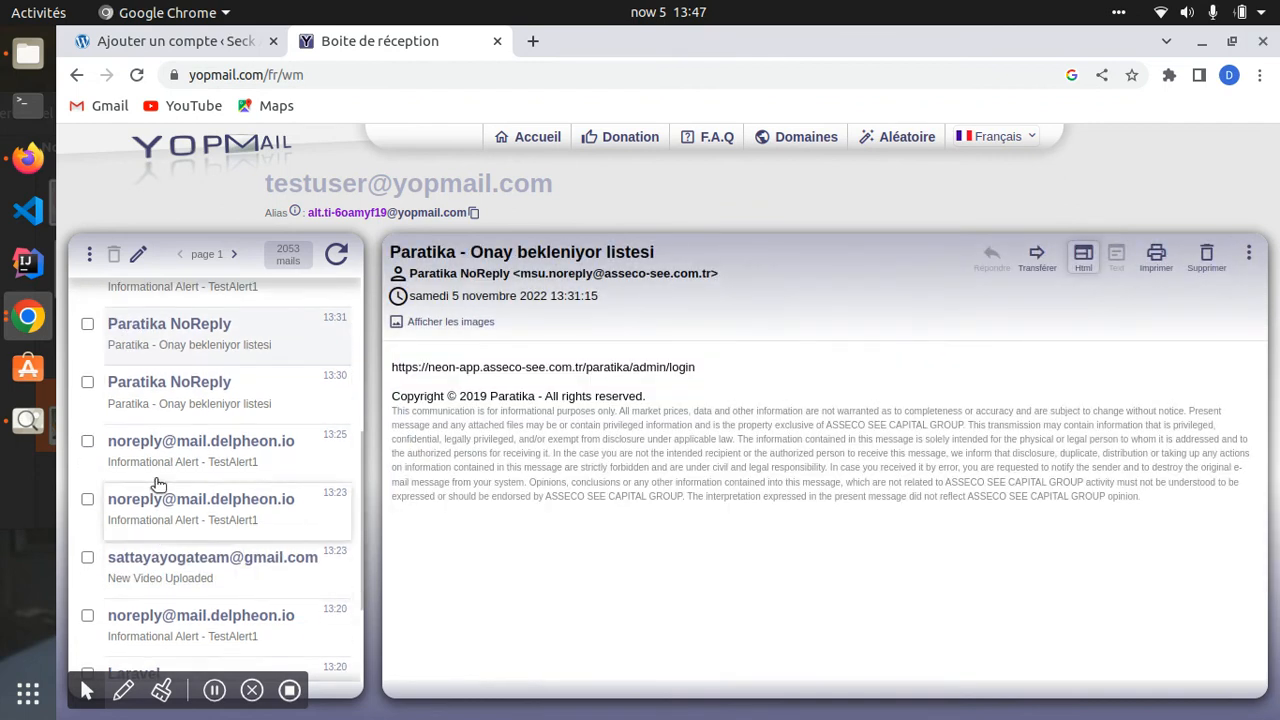
click(157, 540)
click(157, 566)
scroll(150, 575, down, 3)
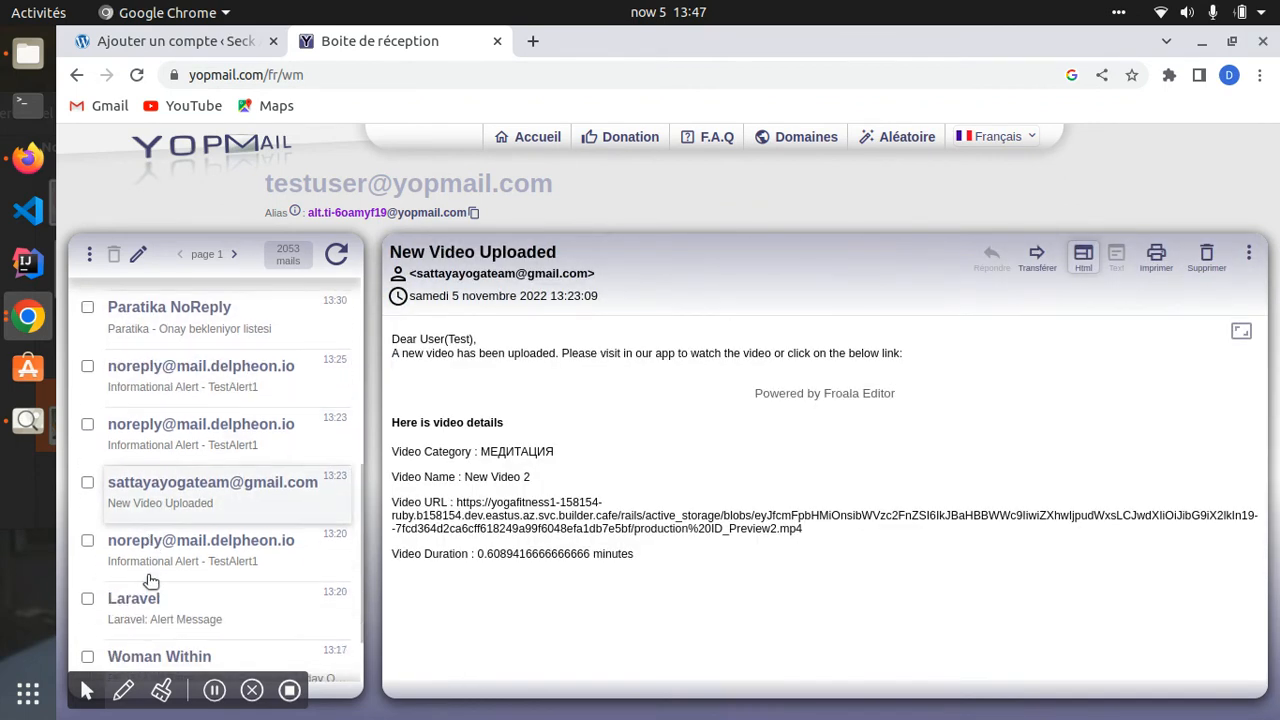
click(137, 535)
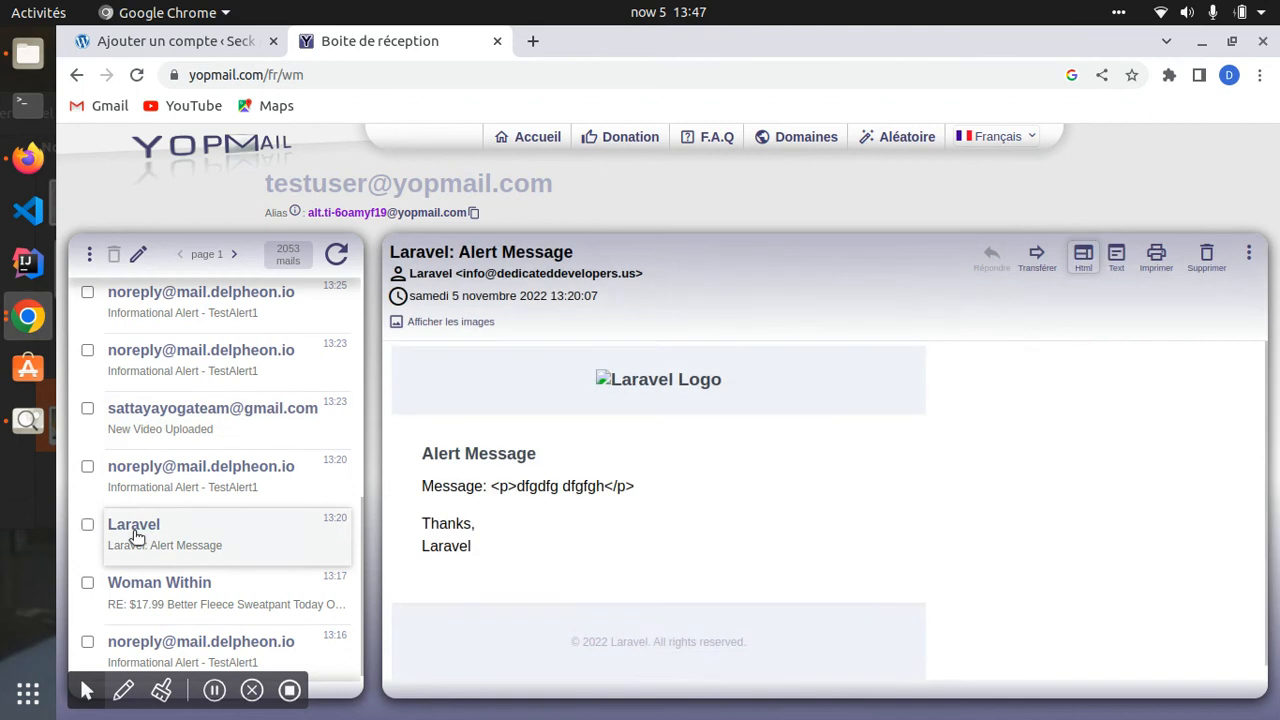
drag(420, 486, 511, 576)
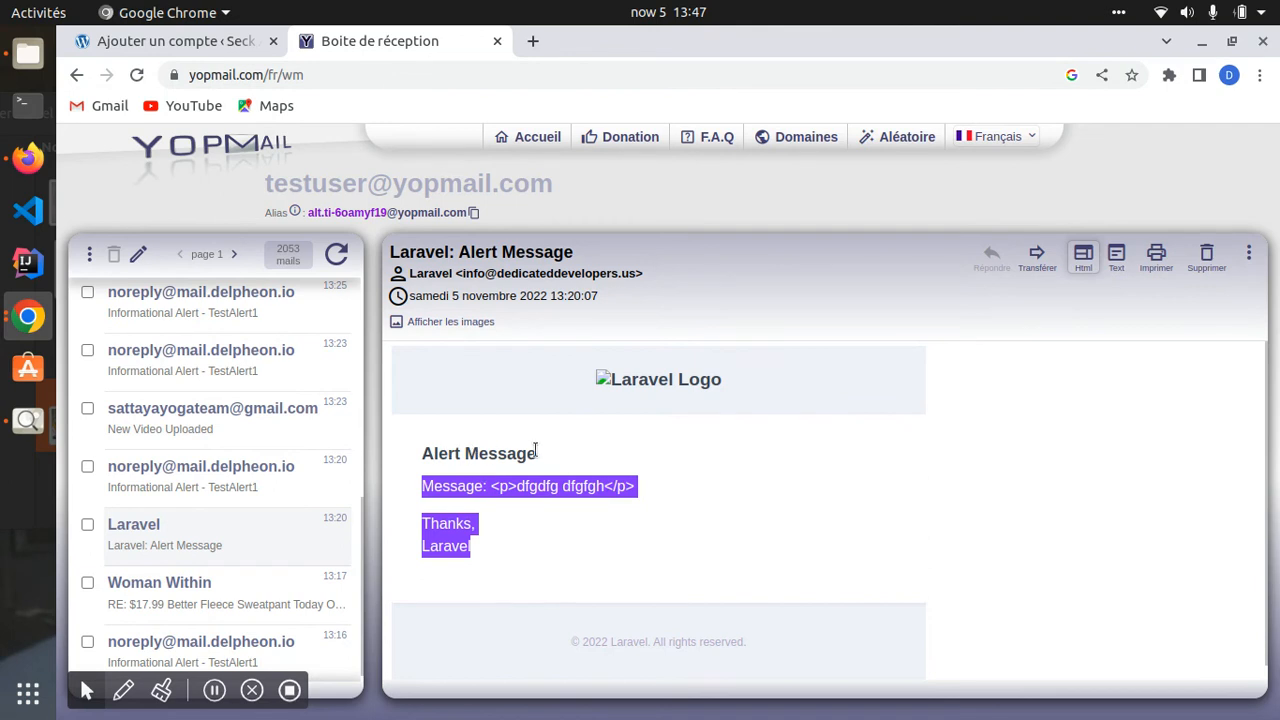
scroll(125, 565, down, 1)
click(156, 586)
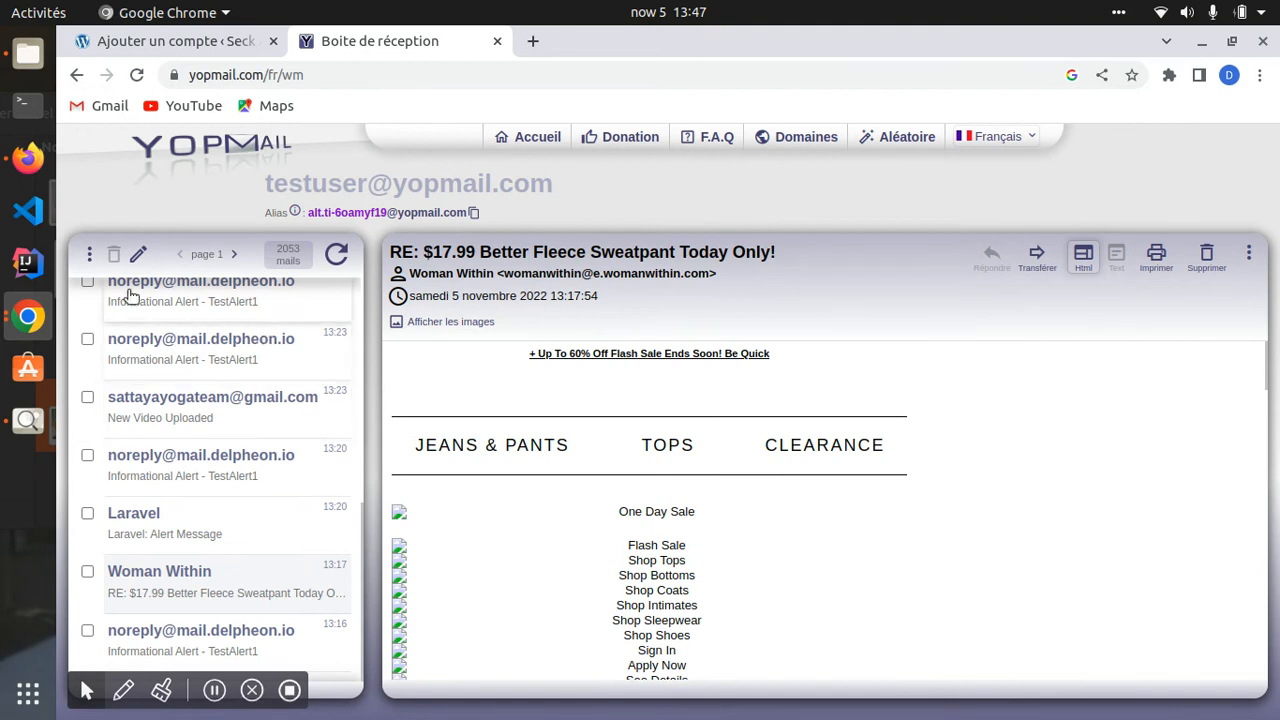
scroll(150, 330, up, 1)
scroll(152, 332, up, 5)
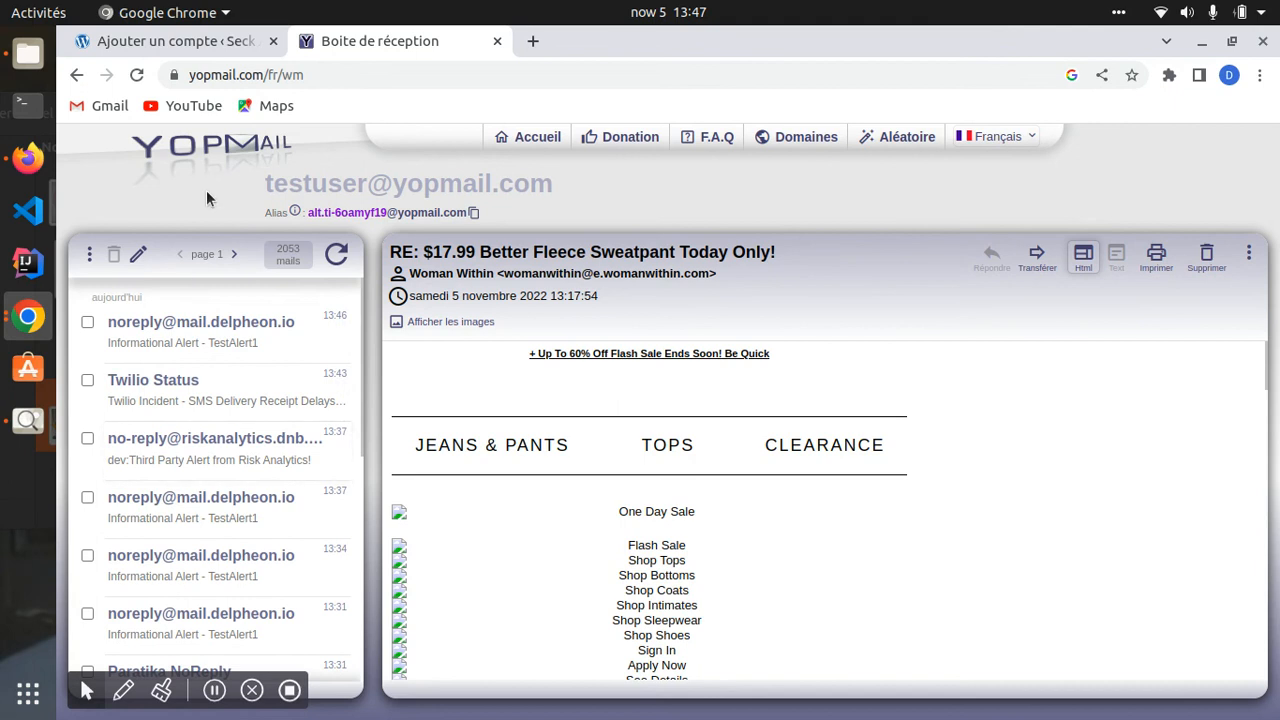
click(212, 147)
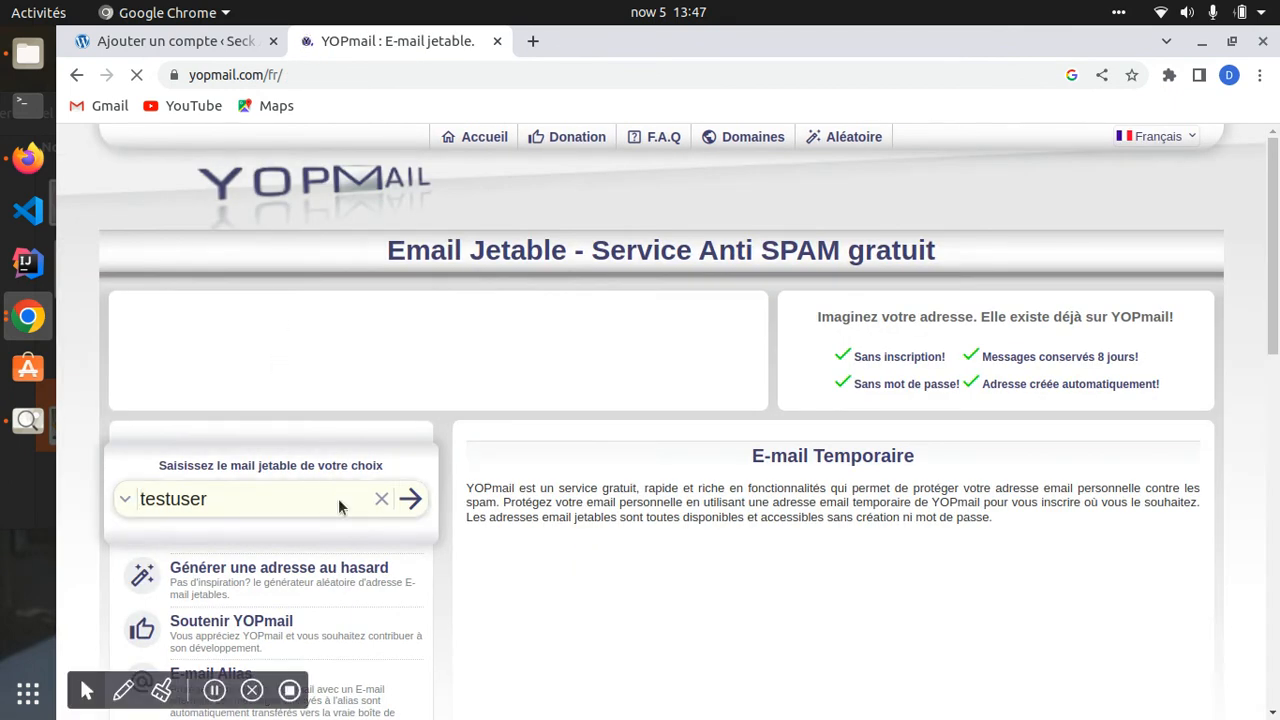
- Clear the testuser address and generate a random disposable address instead
click(130, 497)
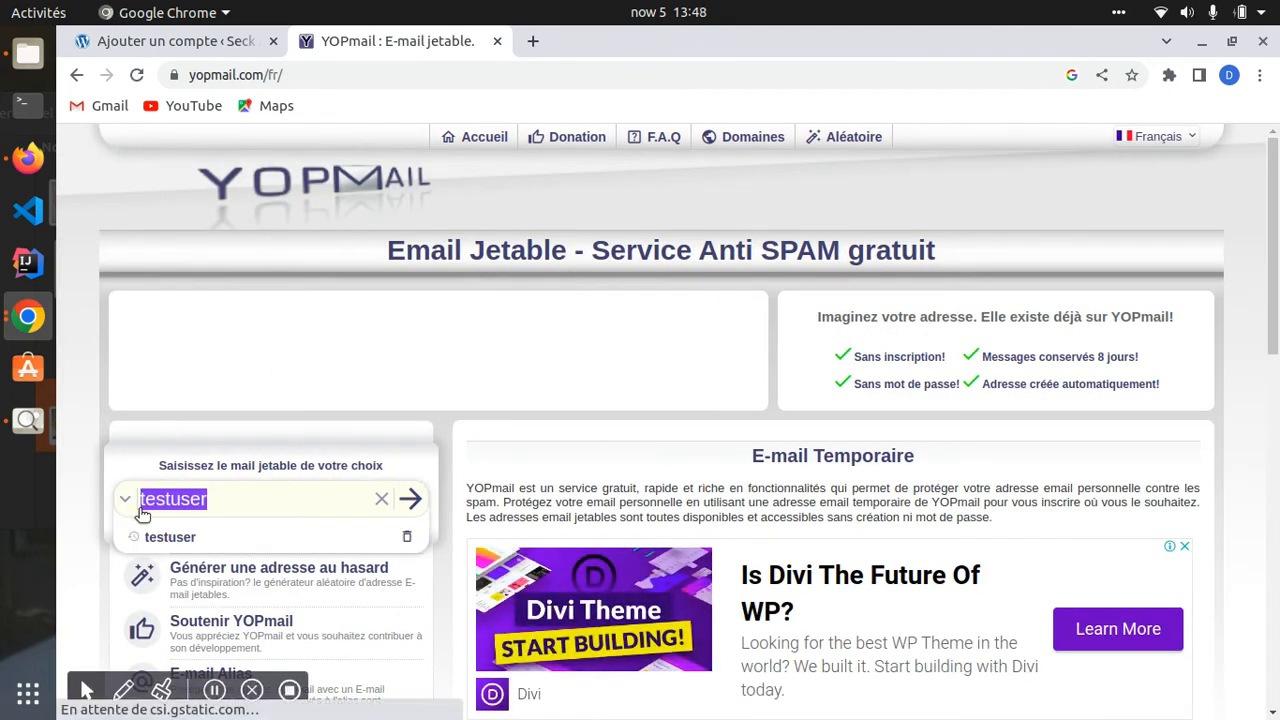
click(378, 499)
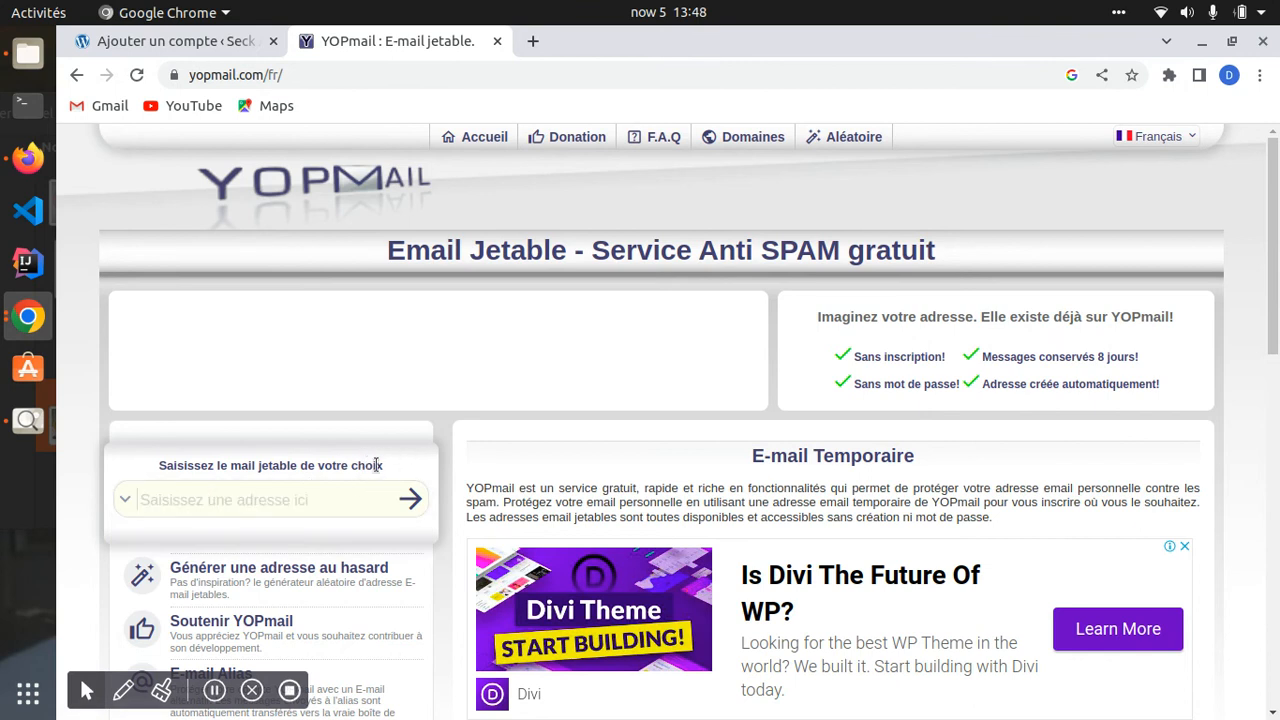
click(270, 580)
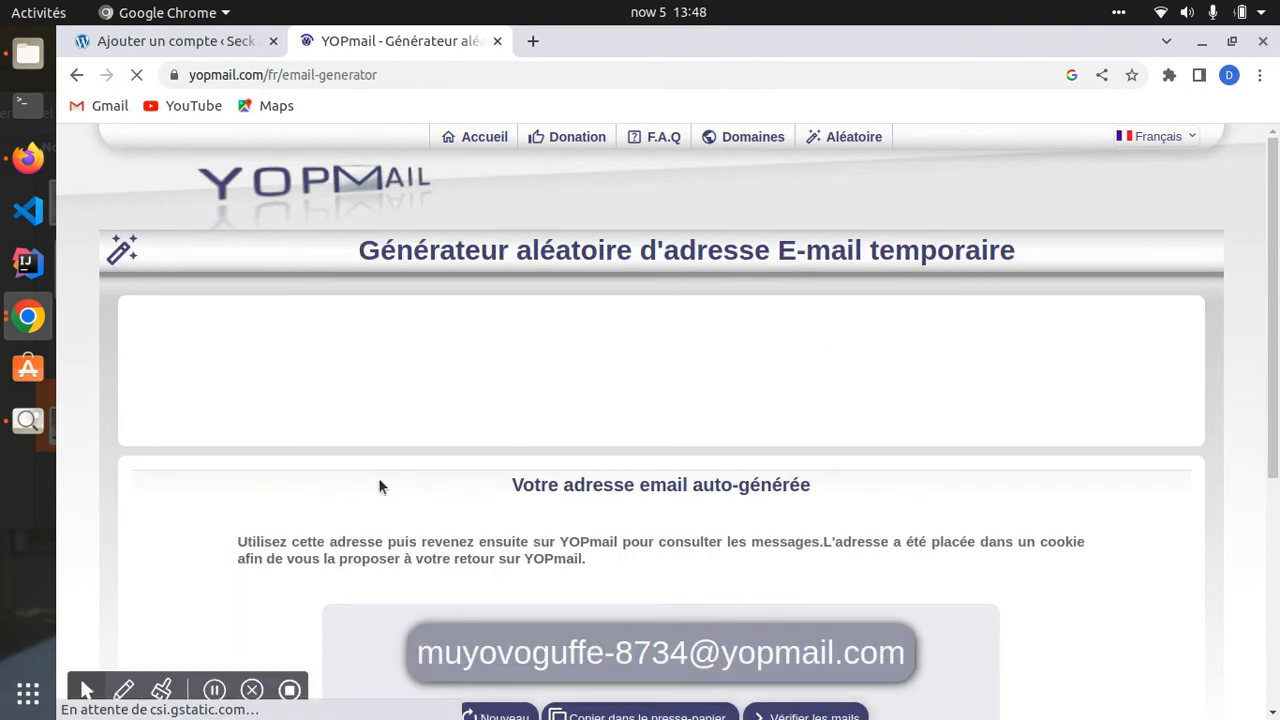
scroll(482, 485, down, 2)
drag(418, 556, 910, 561)
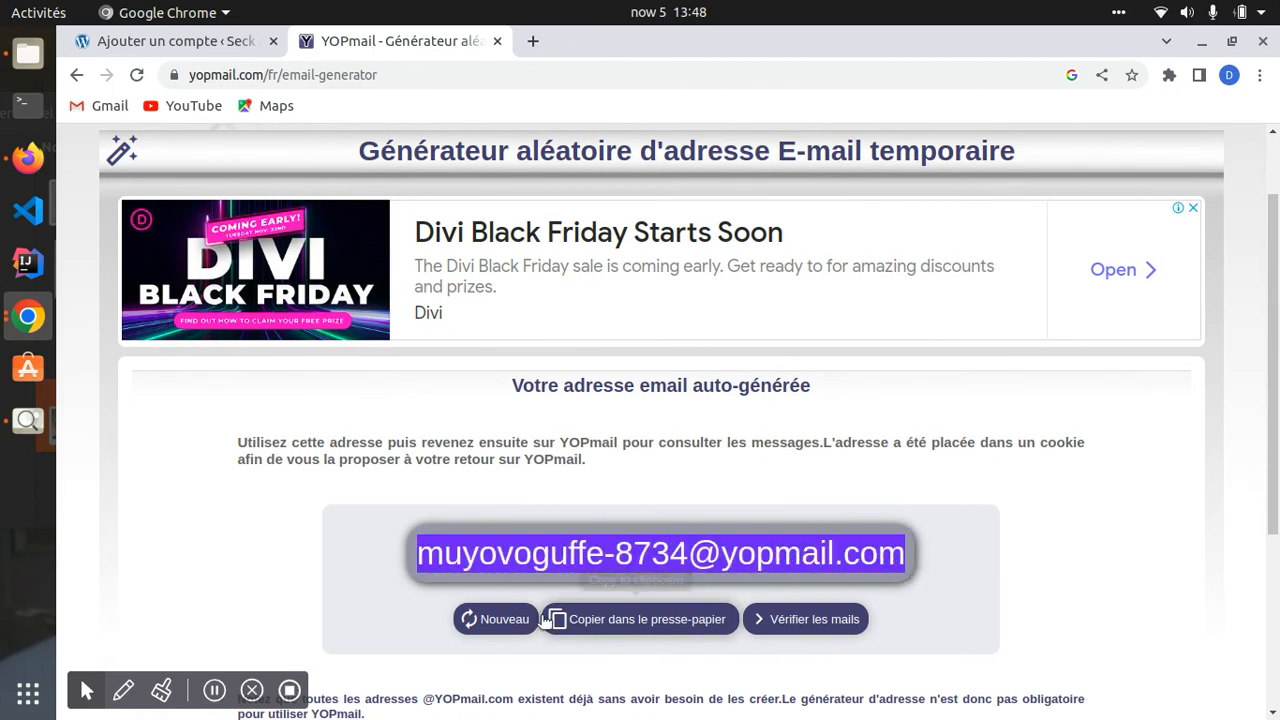
scroll(650, 625, down, 2)
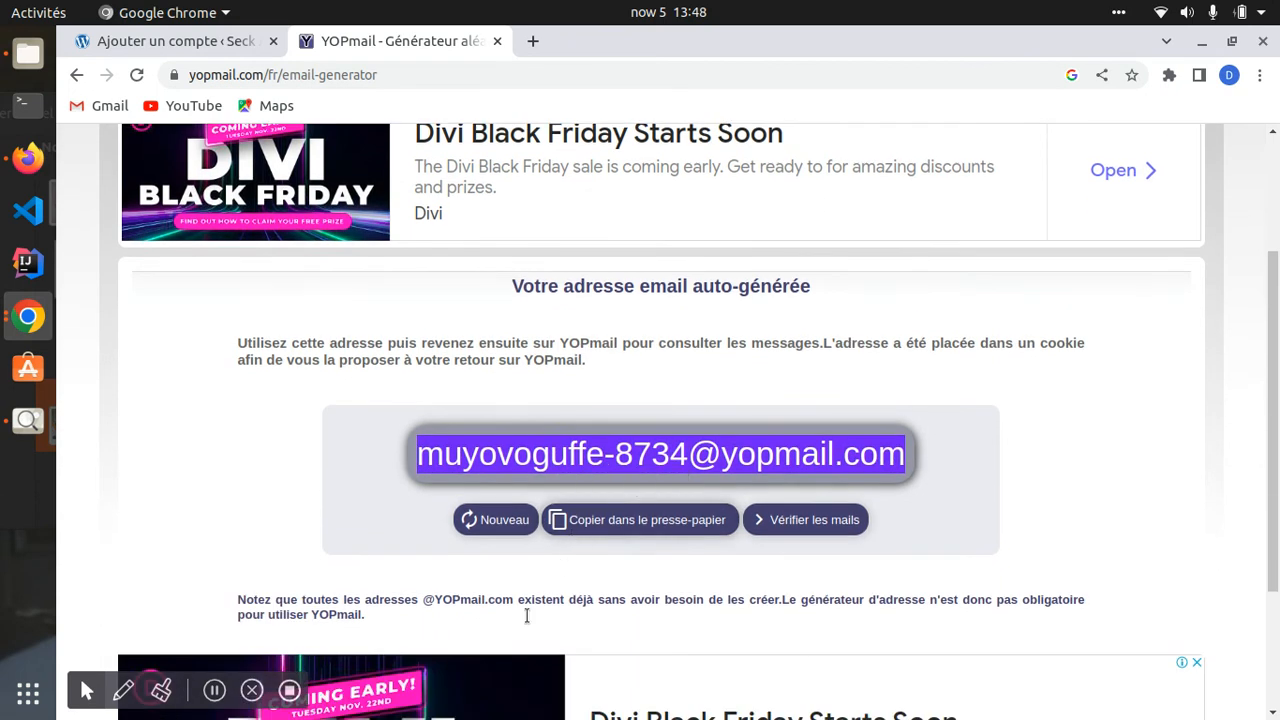
- Regenerate the random address several times, then open the new address's inbox
click(498, 522)
click(502, 522)
click(502, 522)
click(502, 522)
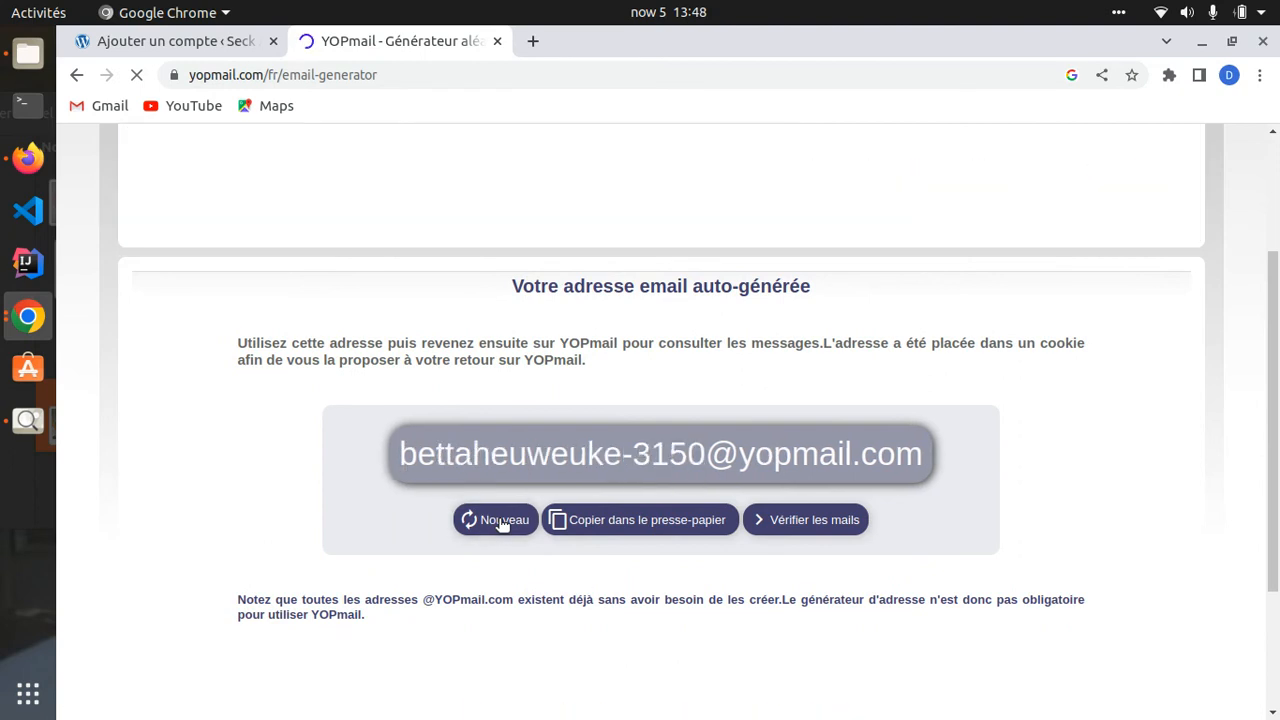
click(502, 522)
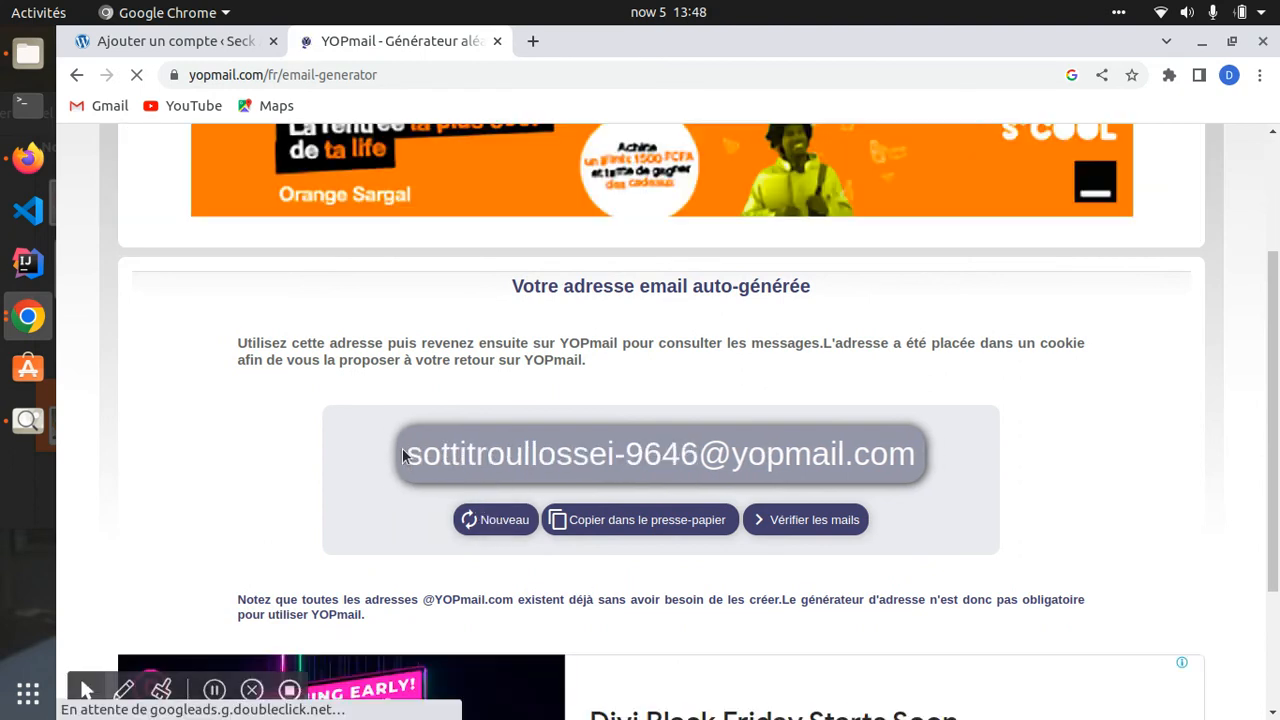
drag(403, 456, 690, 458)
click(855, 519)
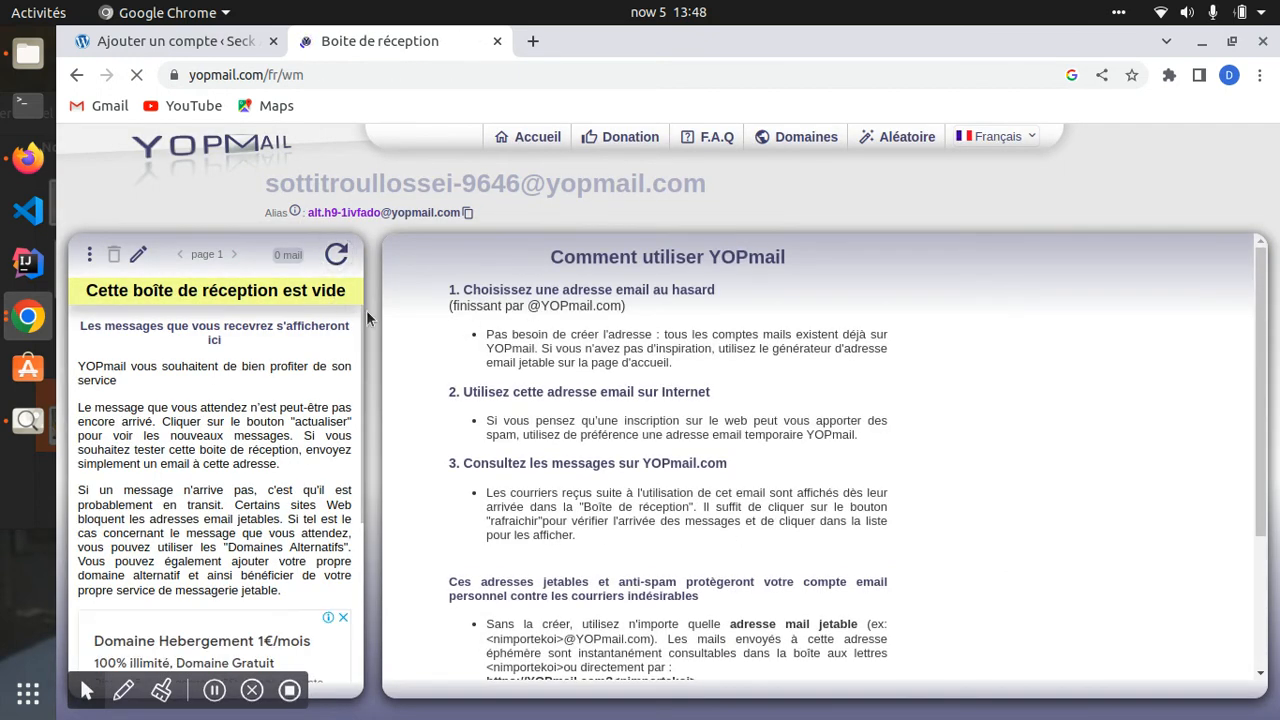
- Dismiss the ad and copy the inbox's e-mail address for the WordPress form
scroll(229, 414, down, 3)
scroll(189, 457, up, 3)
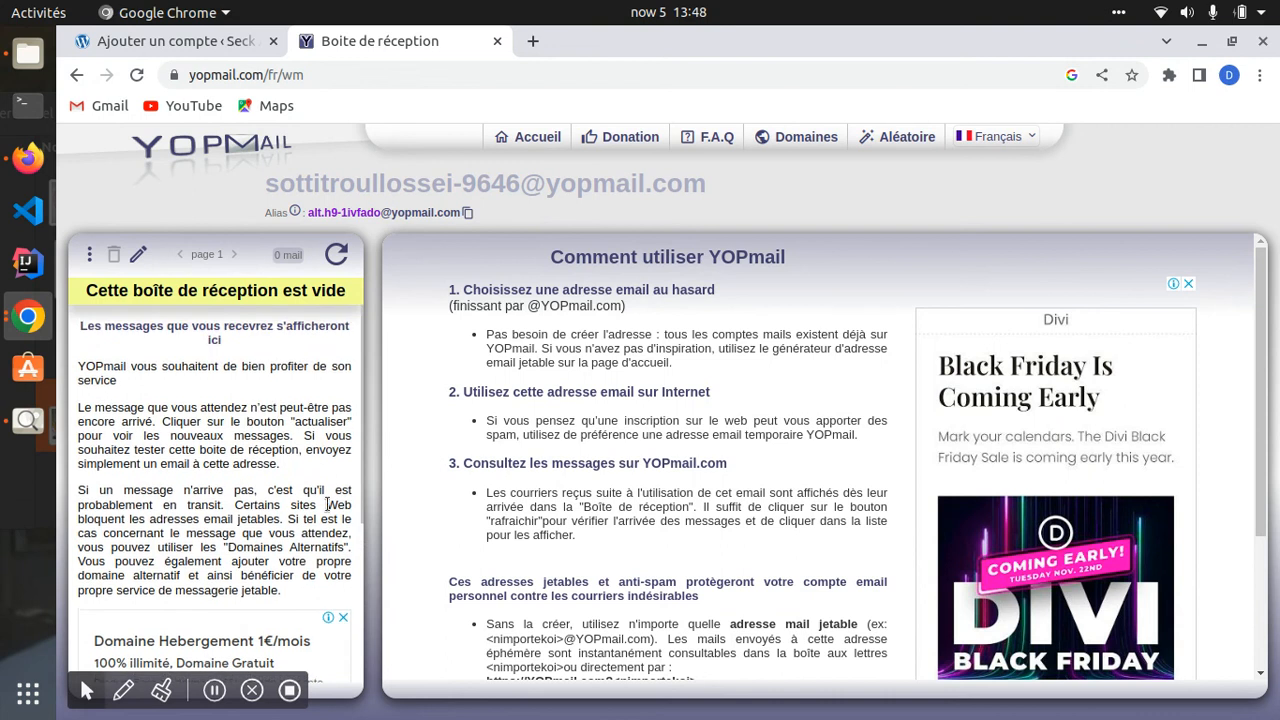
scroll(328, 504, down, 3)
click(340, 414)
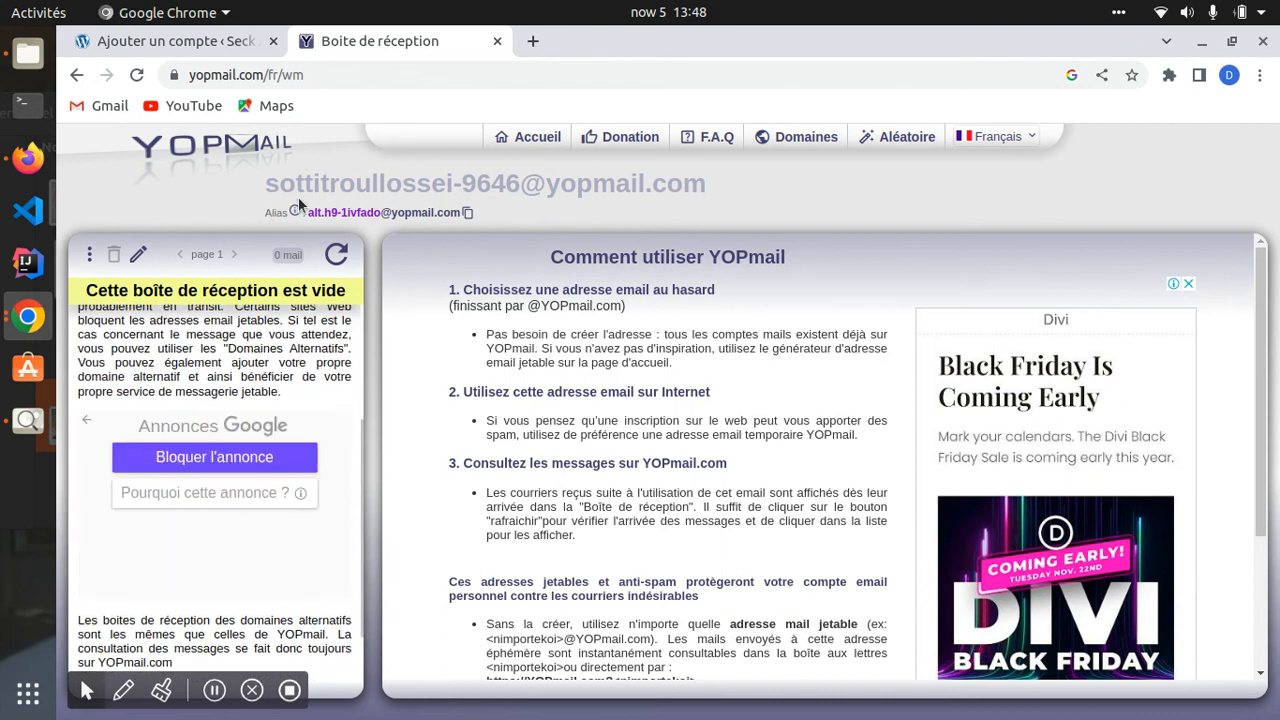
drag(262, 184, 722, 188)
key(ctrl+c)
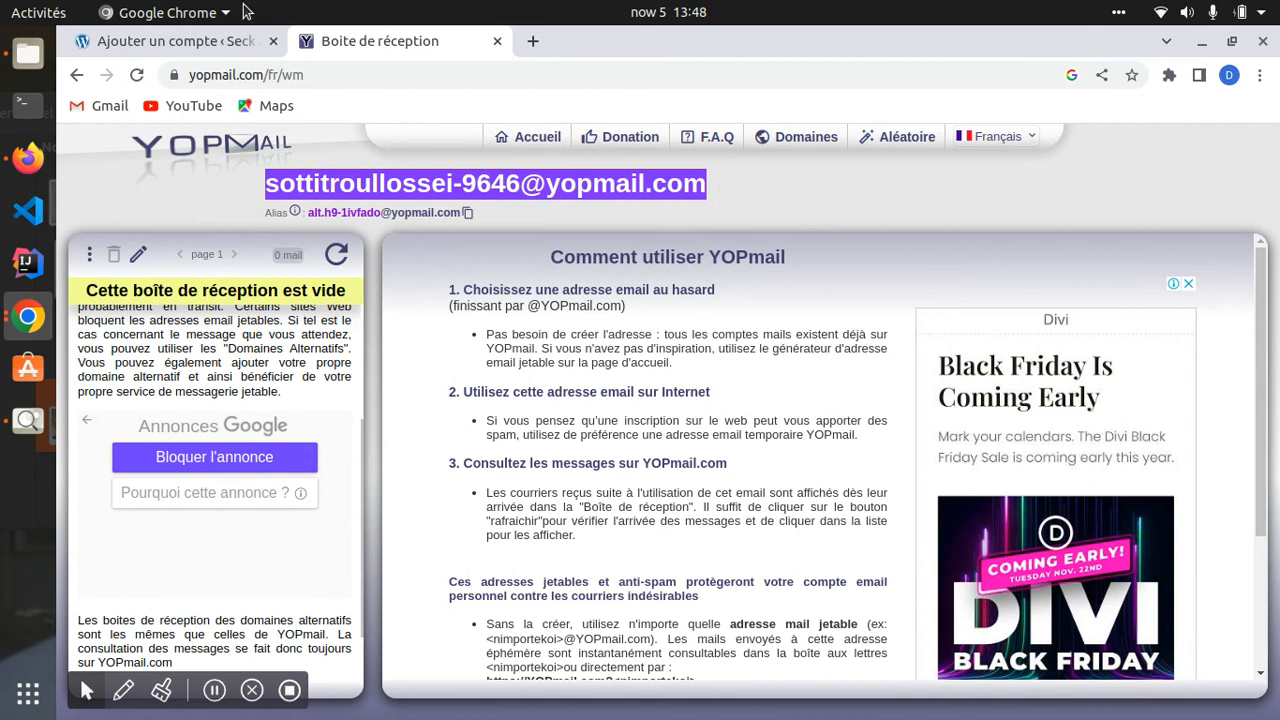
click(162, 41)
- Paste the disposable address into E-mail and enter first name Test and last name User
triple_click(501, 275)
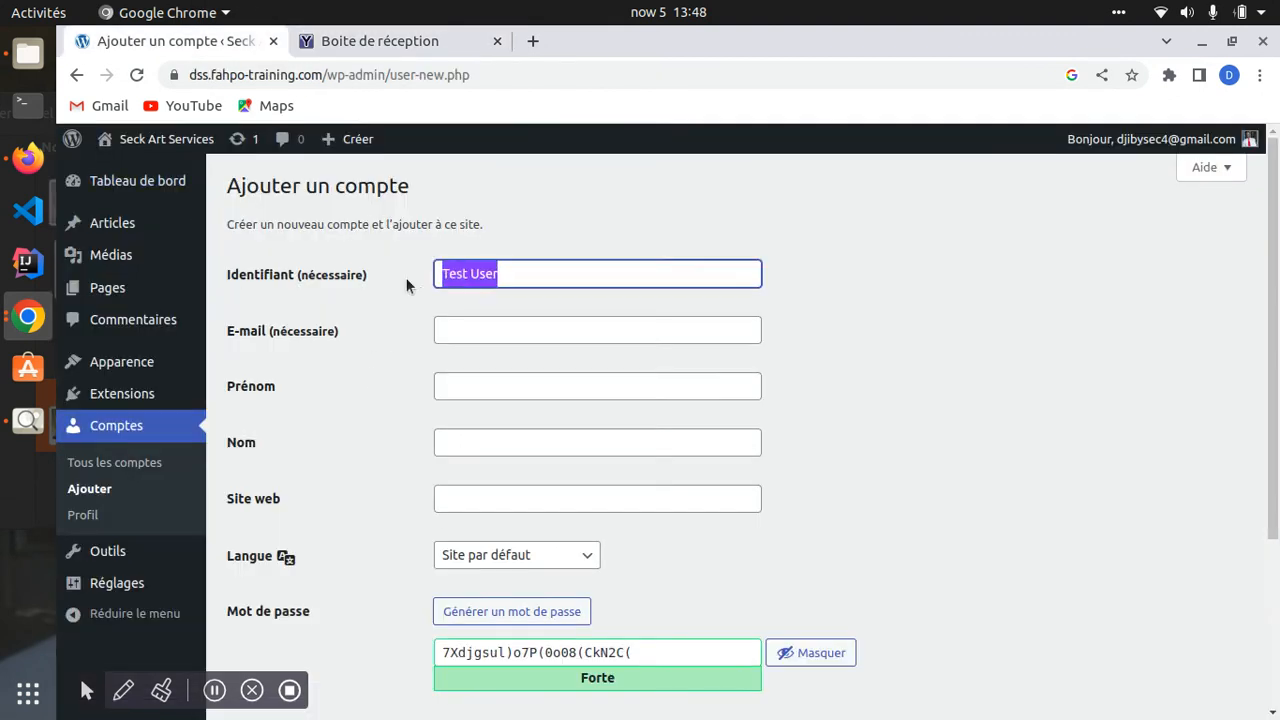
click(477, 328)
key(ctrl+v)
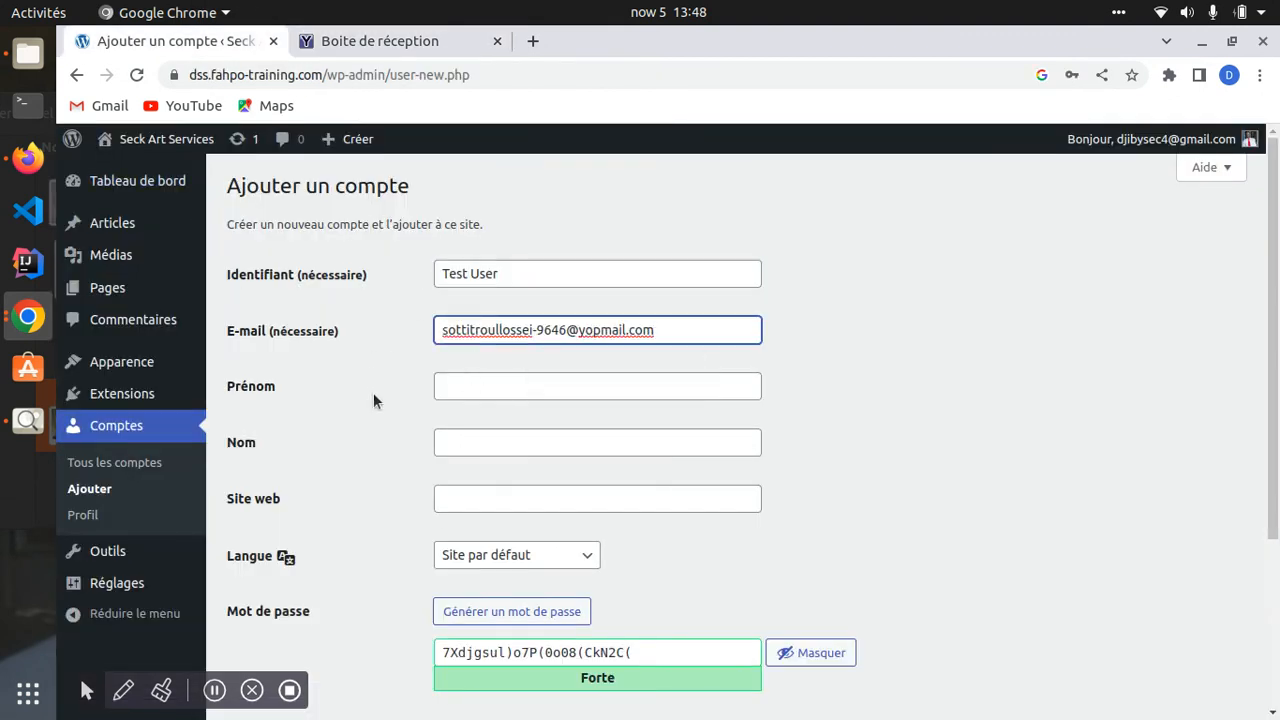
click(485, 386)
text(Test)
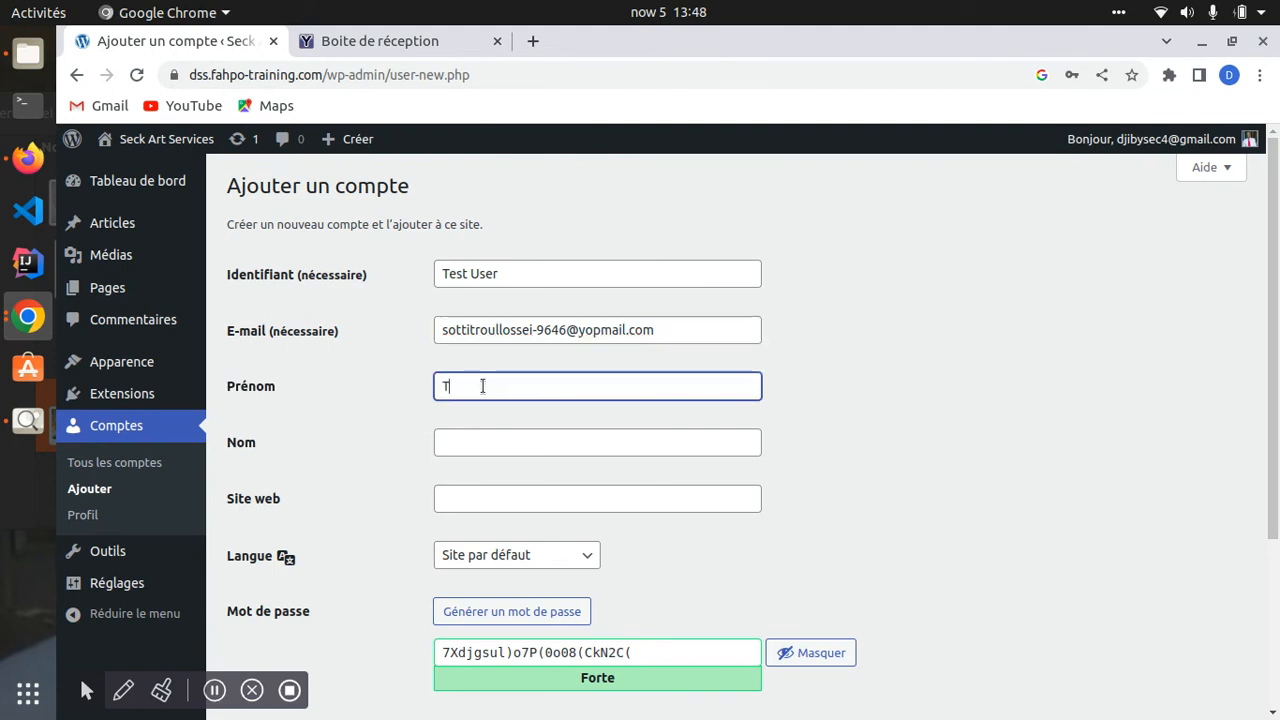
key(Tab)
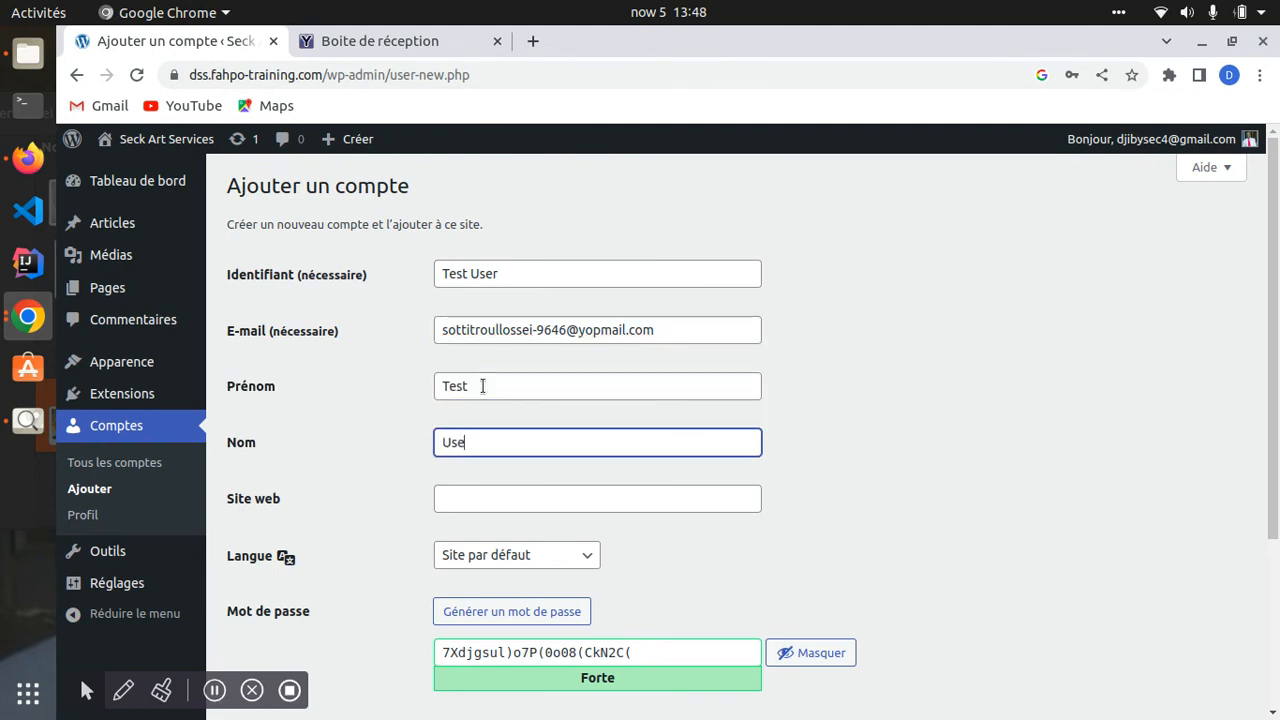
- Replace the generated password with a custom password of your own
scroll(466, 474, down, 2)
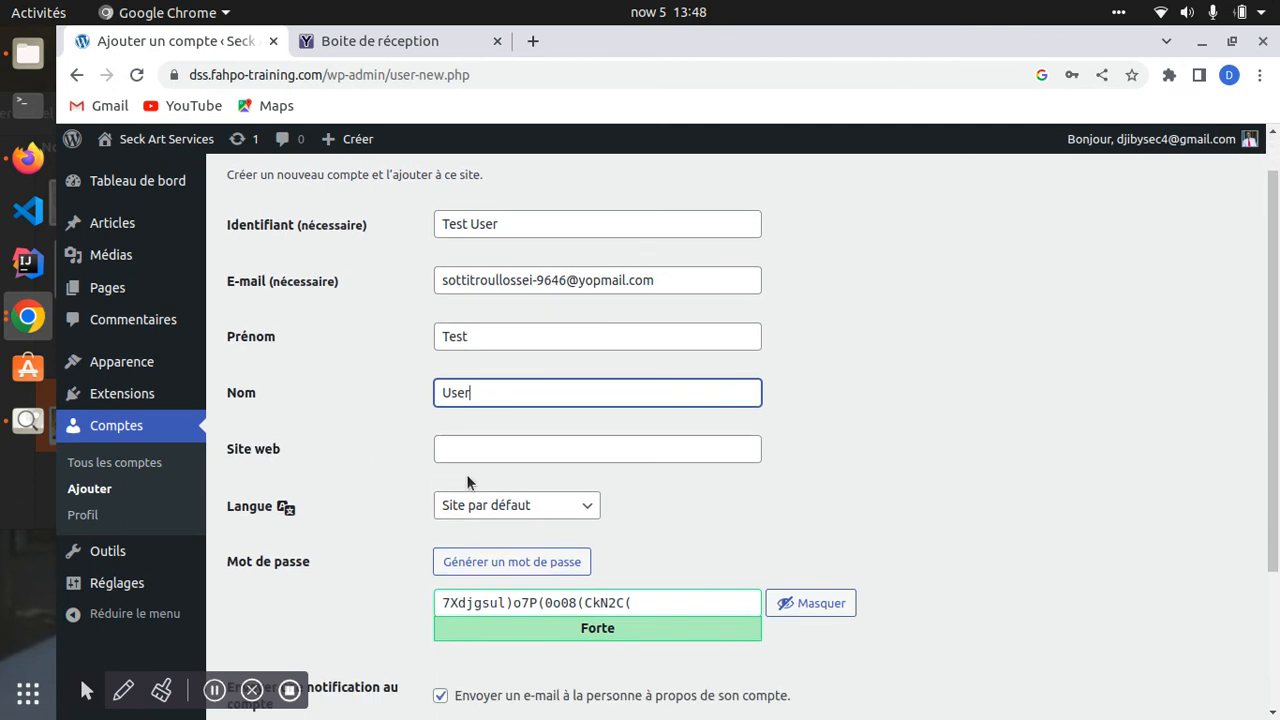
scroll(551, 477, down, 3)
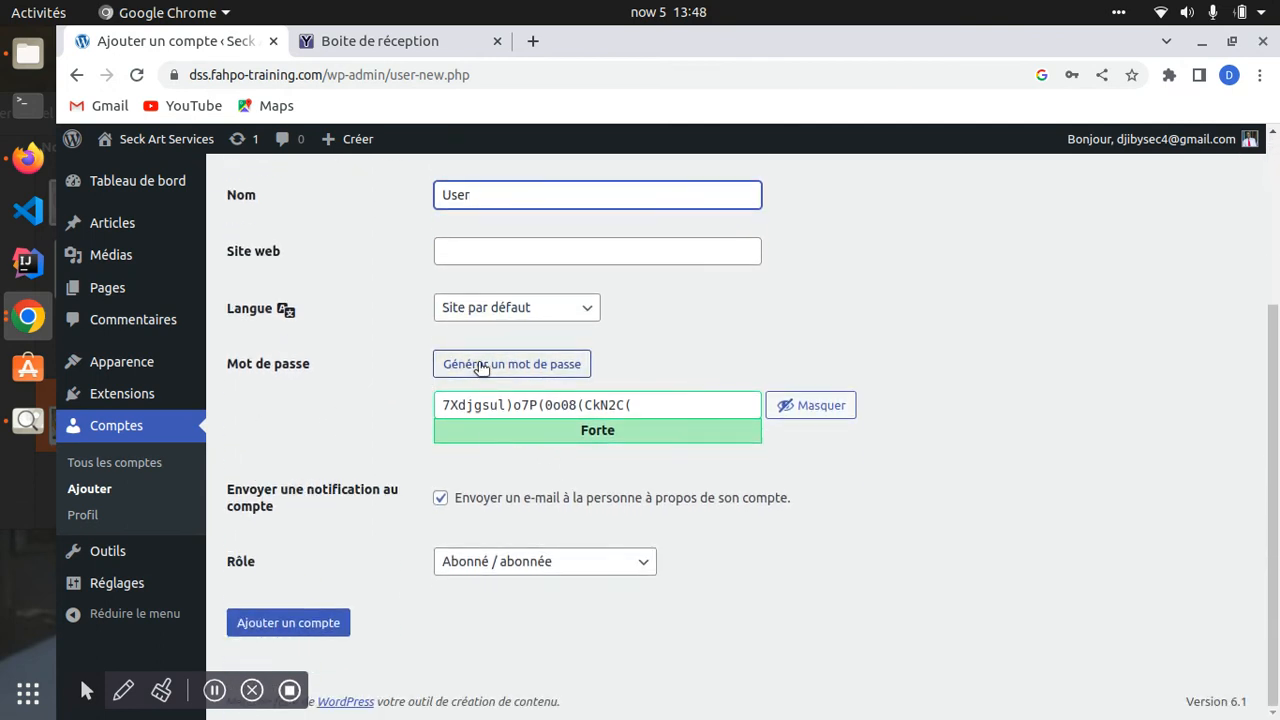
drag(659, 409, 433, 409)
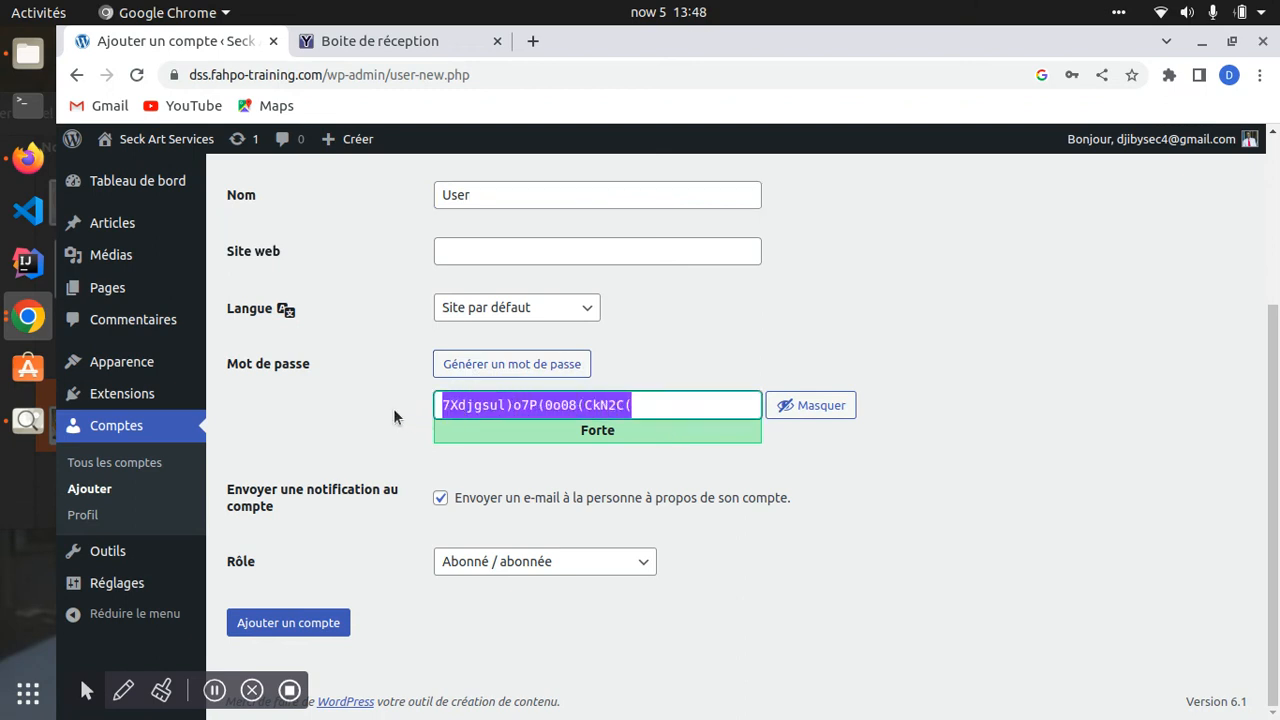
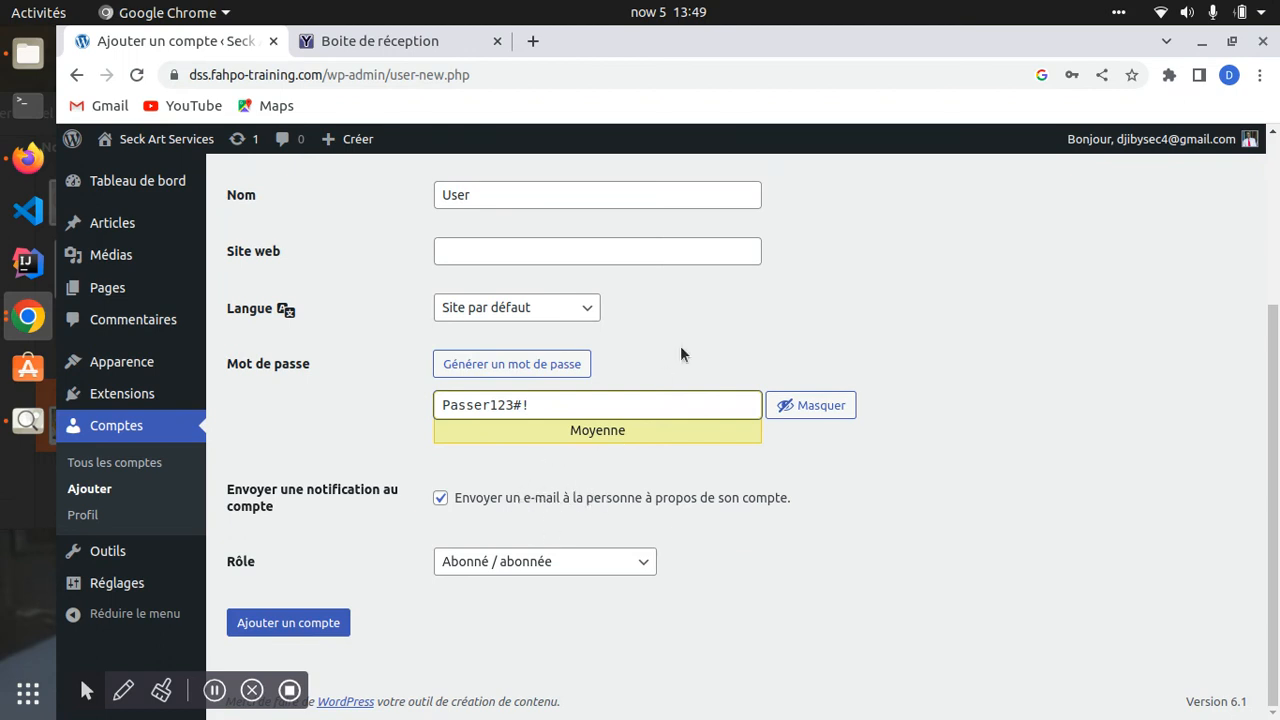
- Set the role to 'Auteur / autrice' and create the Test User account
click(543, 561)
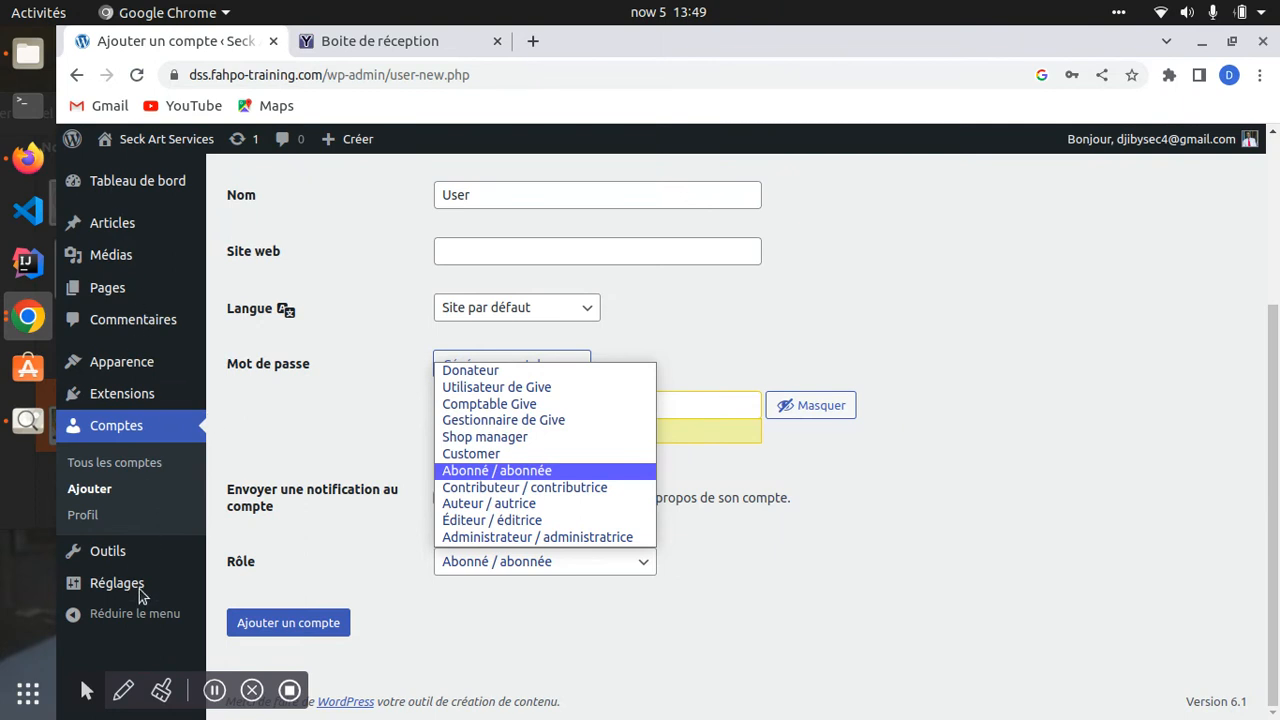
click(117, 284)
scroll(110, 300, up, 5)
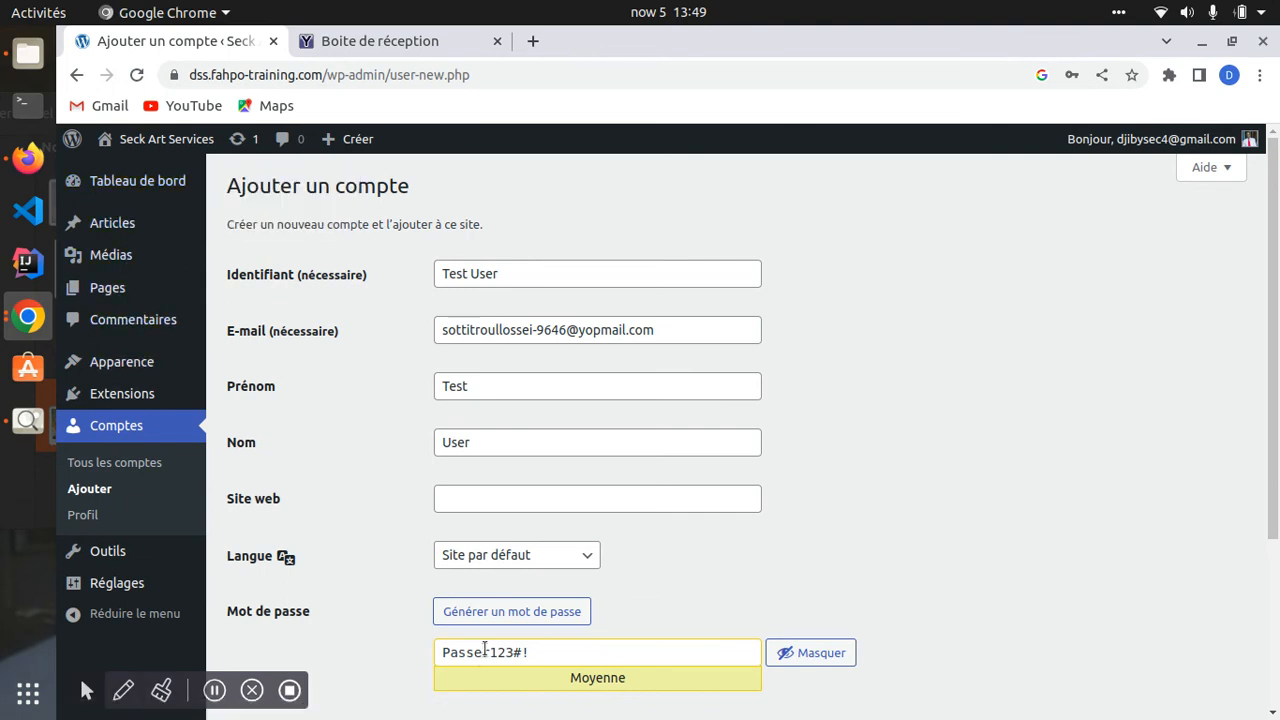
scroll(480, 600, down, 4)
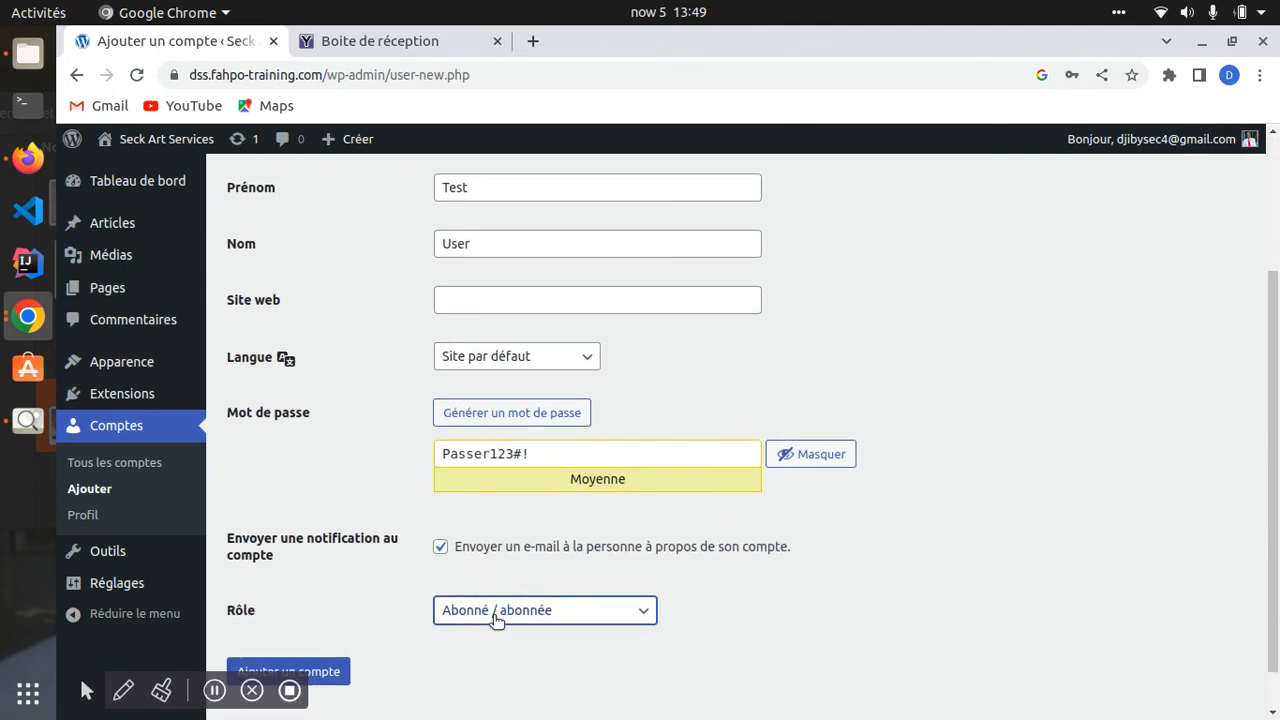
click(490, 612)
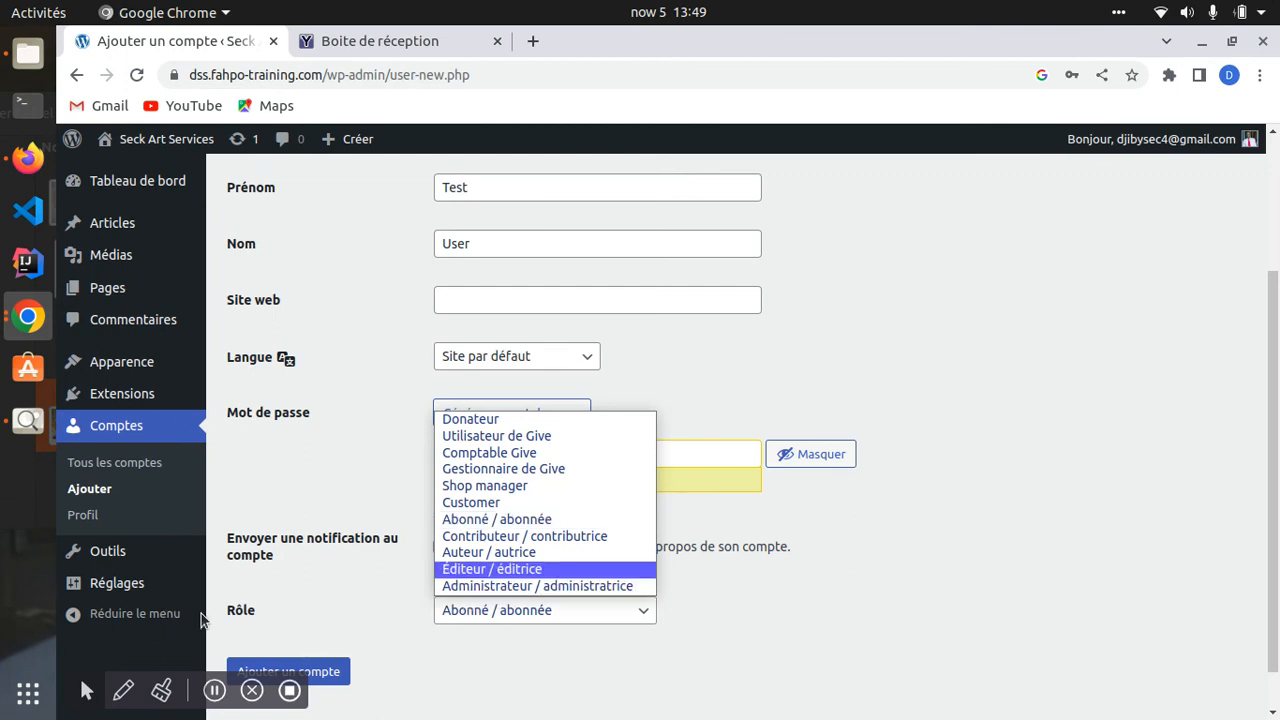
click(477, 552)
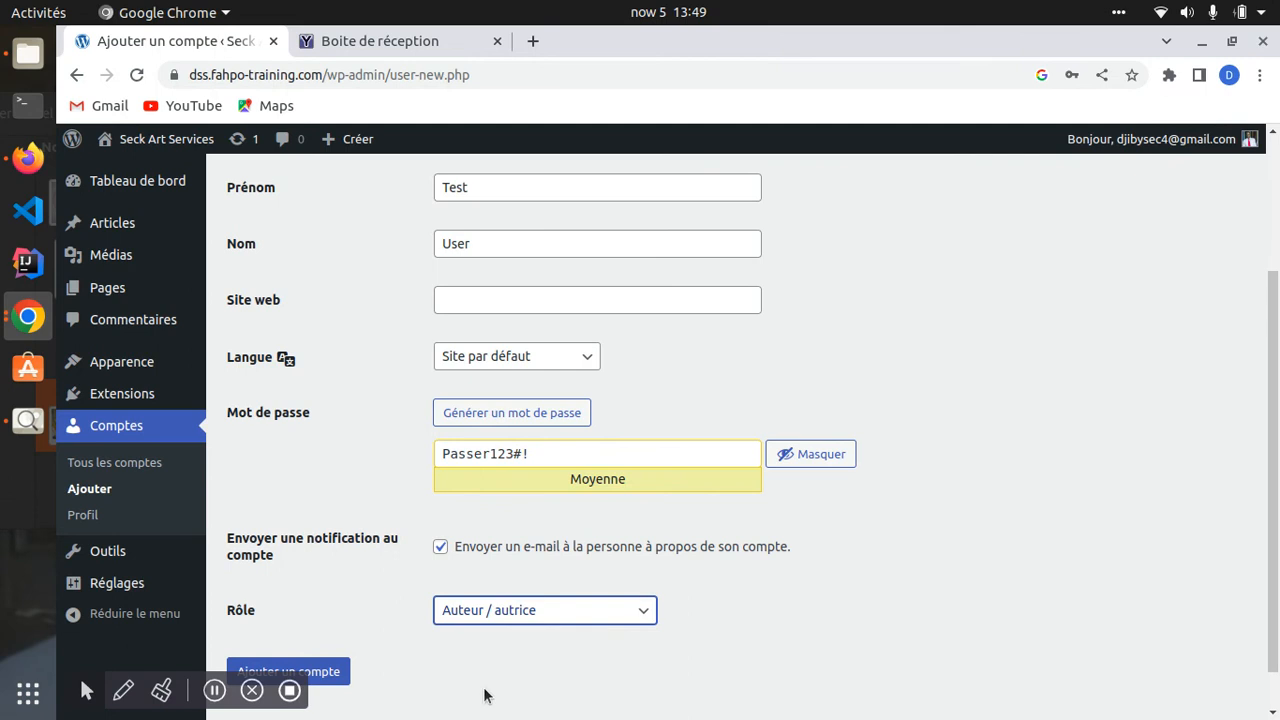
scroll(485, 667, down, 1)
click(266, 622)
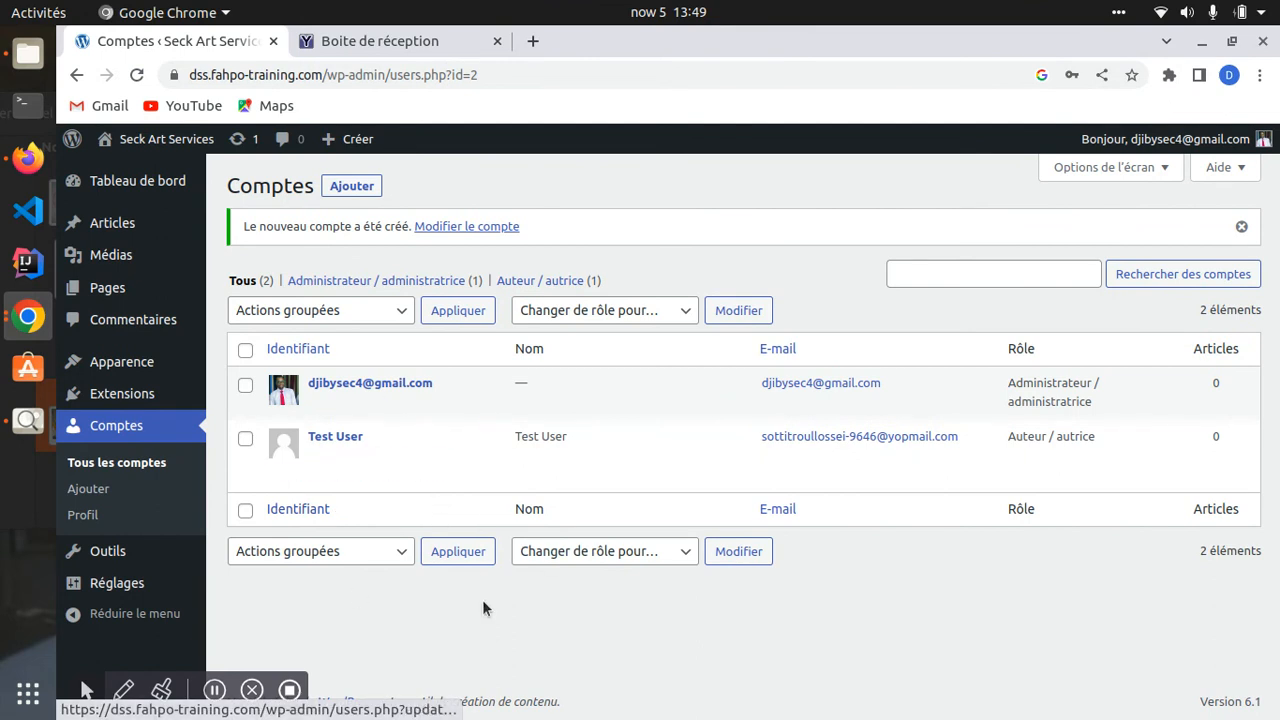
- Refresh the YOPmail inbox to fetch the new account's login-details mail
mouse_move(502, 457)
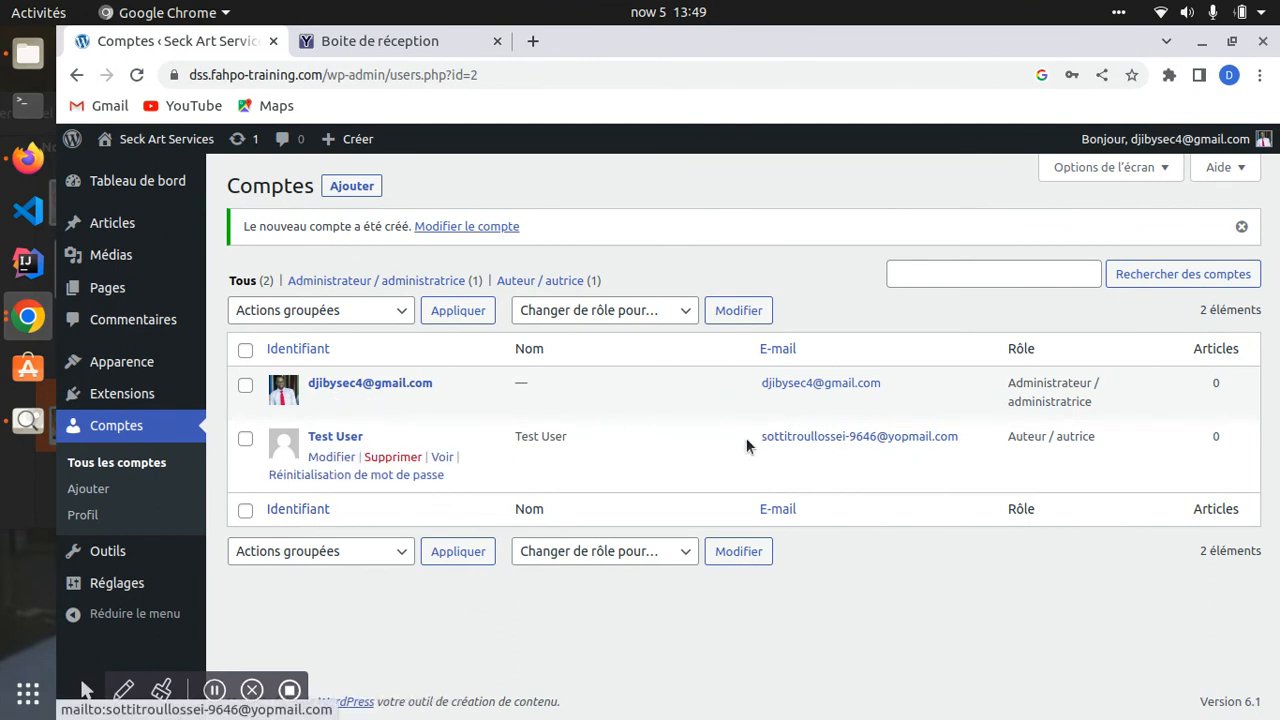
click(366, 40)
click(336, 257)
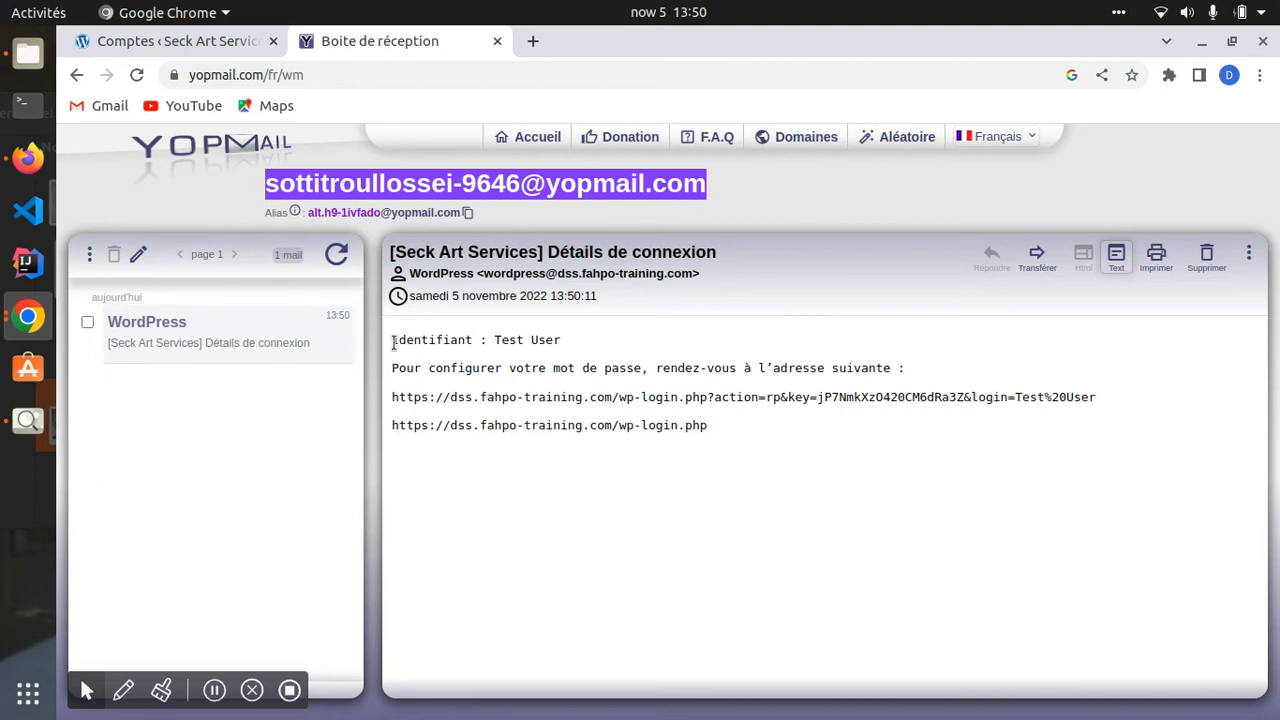
- Copy the password-reset link from the Test User login mail and open a blank tab
drag(393, 340, 598, 350)
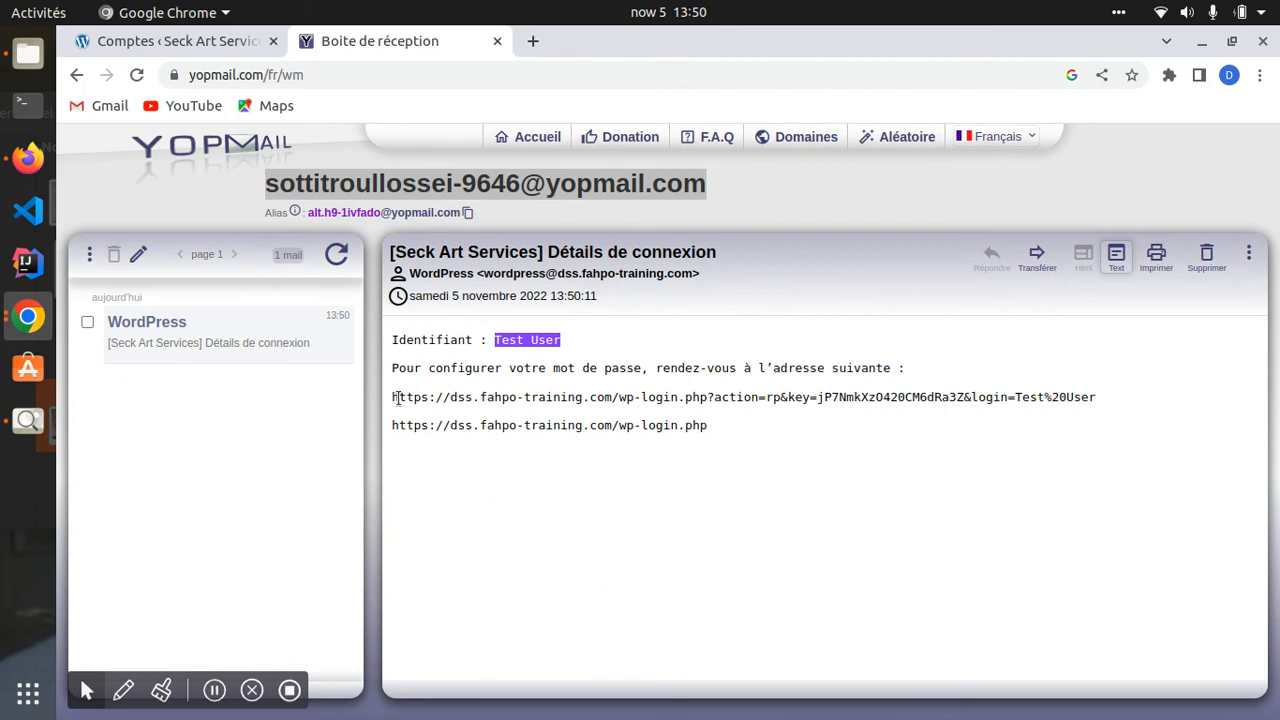
drag(390, 397, 1106, 400)
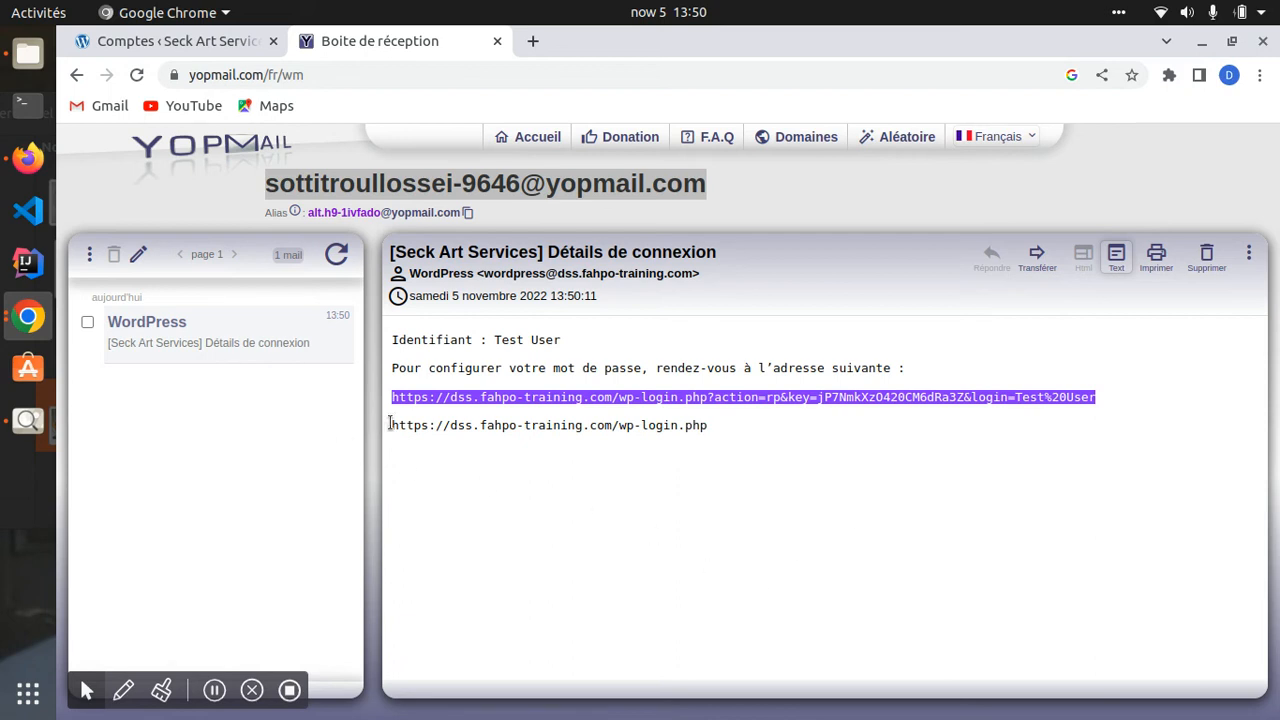
drag(389, 424, 723, 449)
drag(392, 397, 1108, 405)
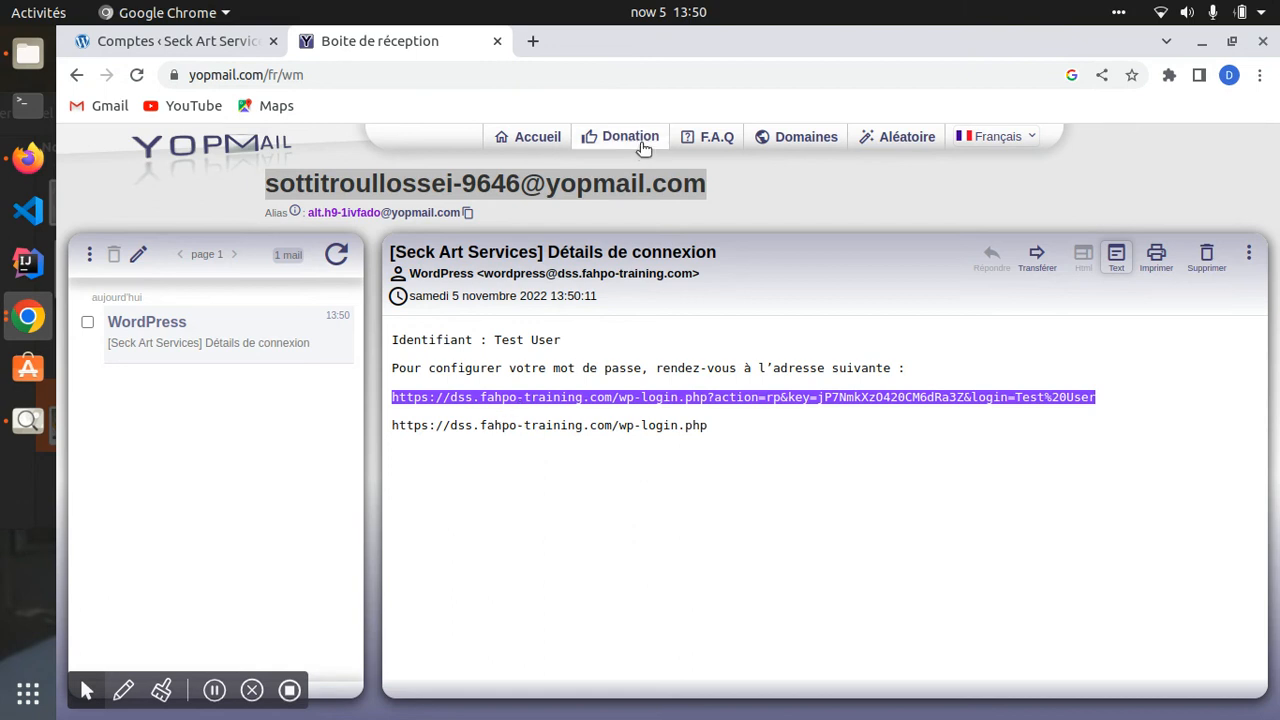
click(533, 41)
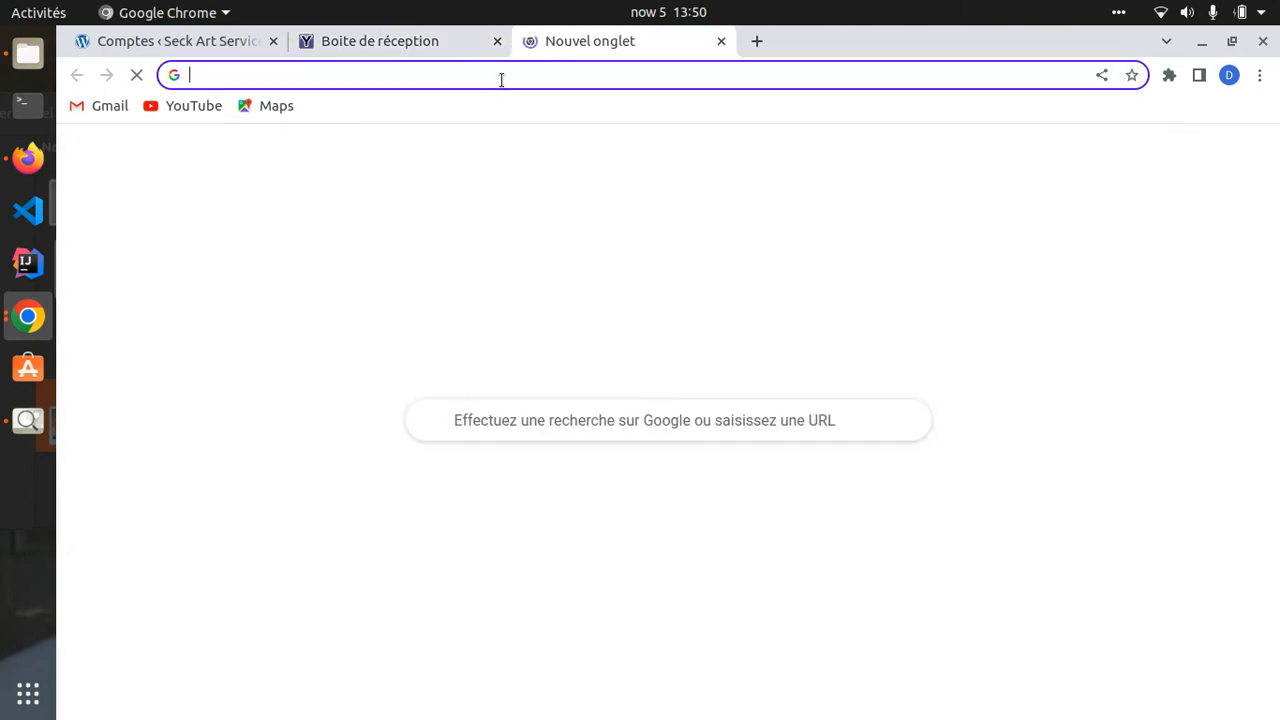
- Load the copied reset link and save a custom new password for Test User
key(ctrl+v)
key(Return)
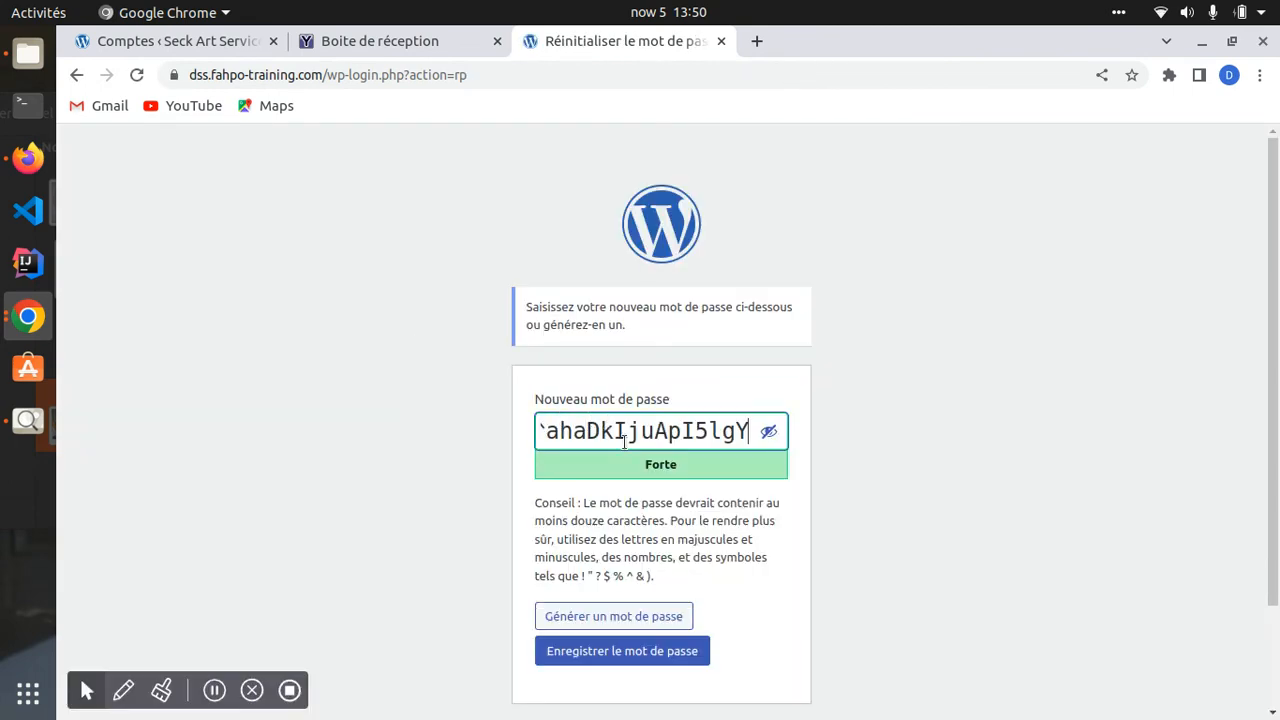
key(ctrl+a)
key(BackSpace)
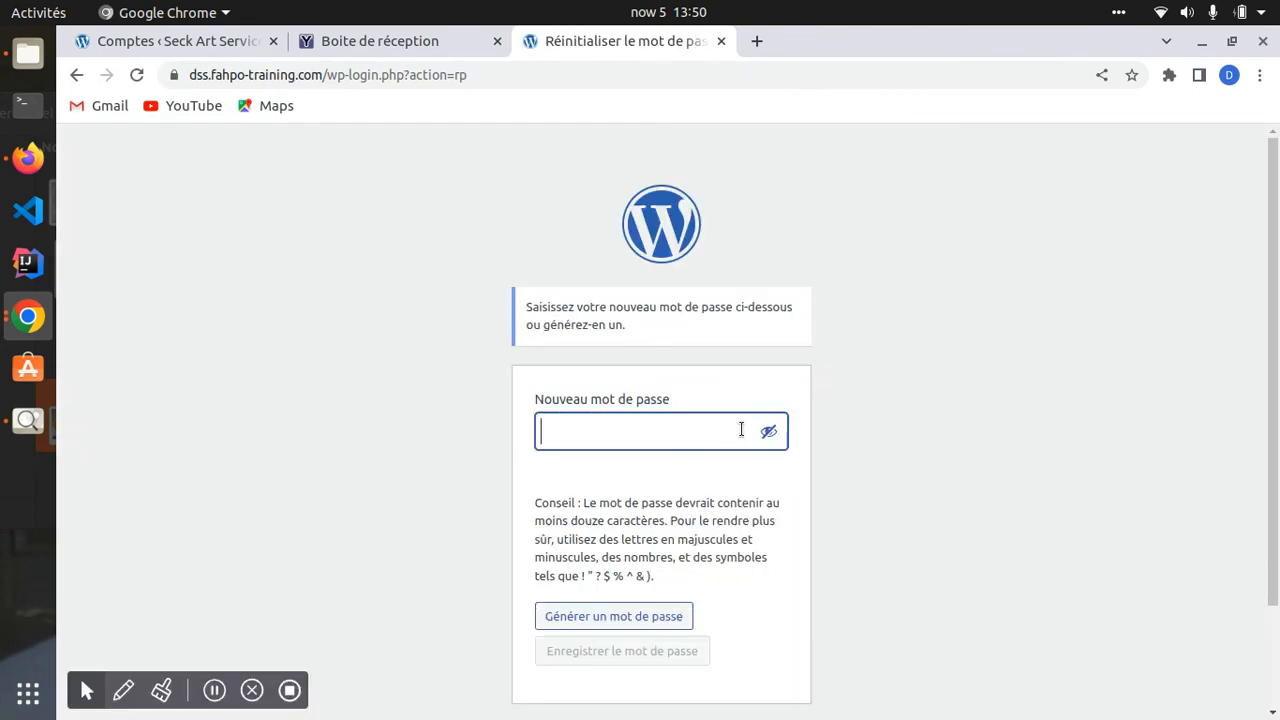
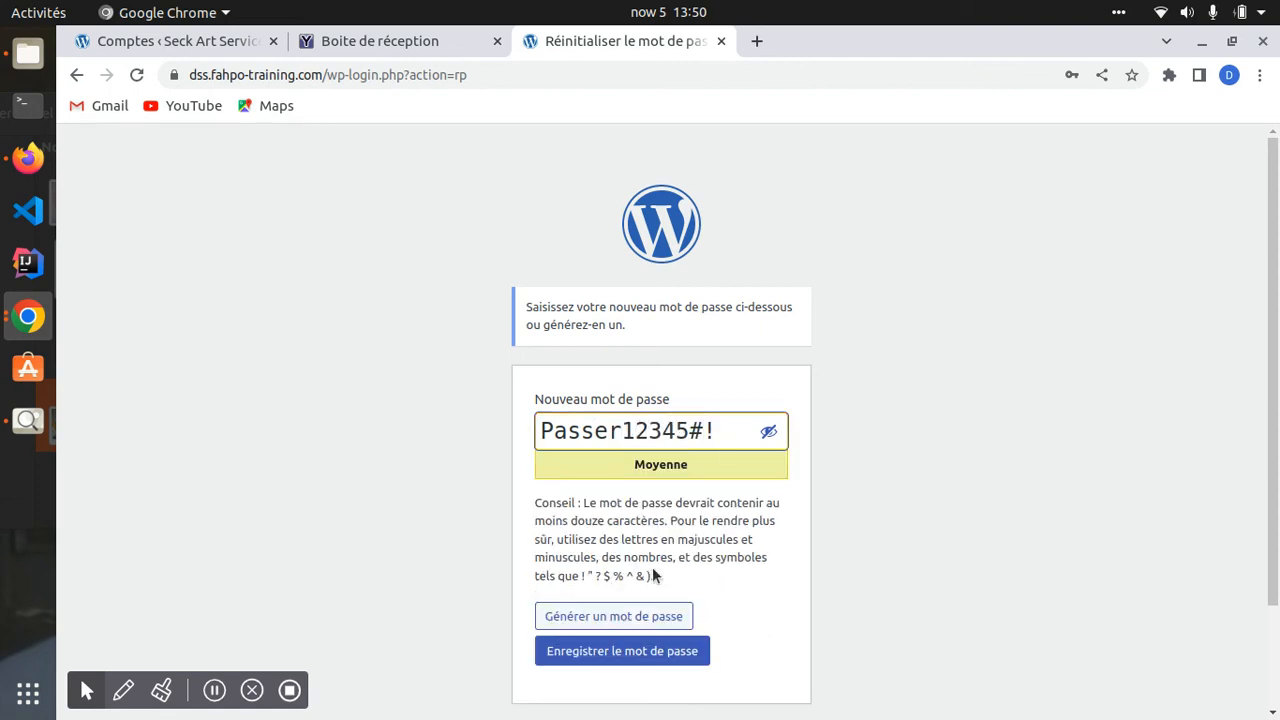
scroll(652, 576, down, 2)
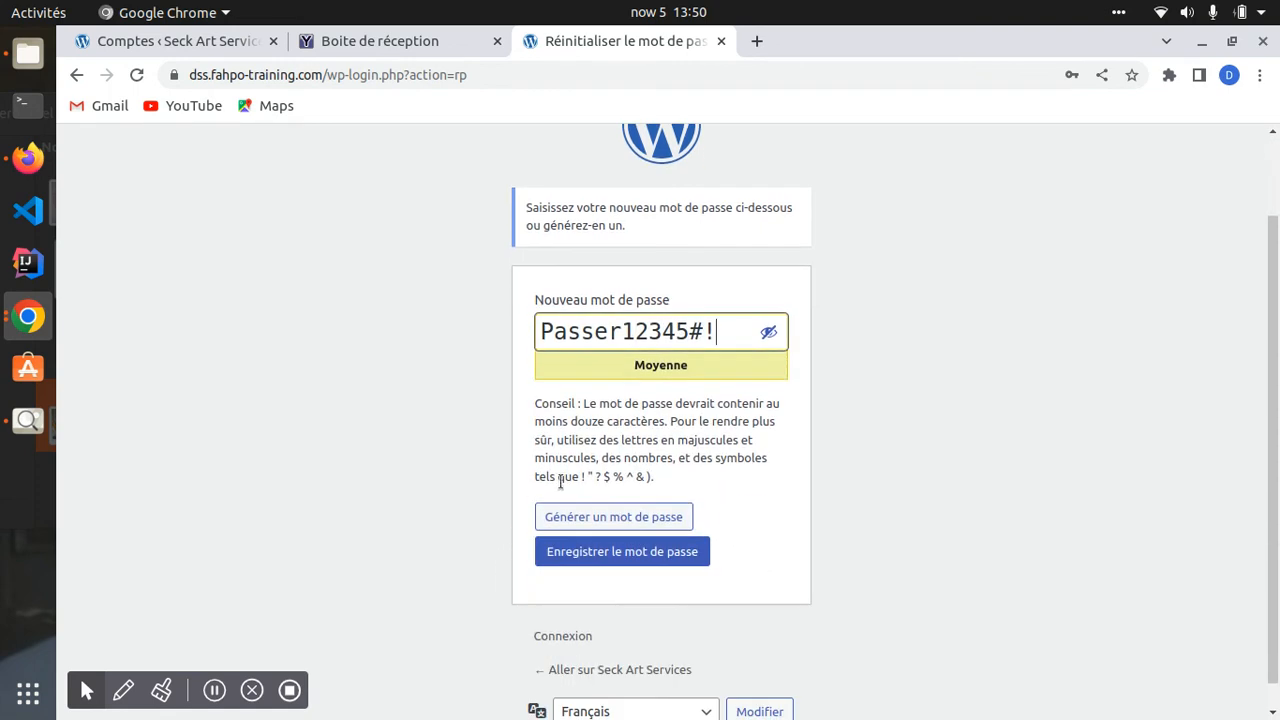
click(600, 556)
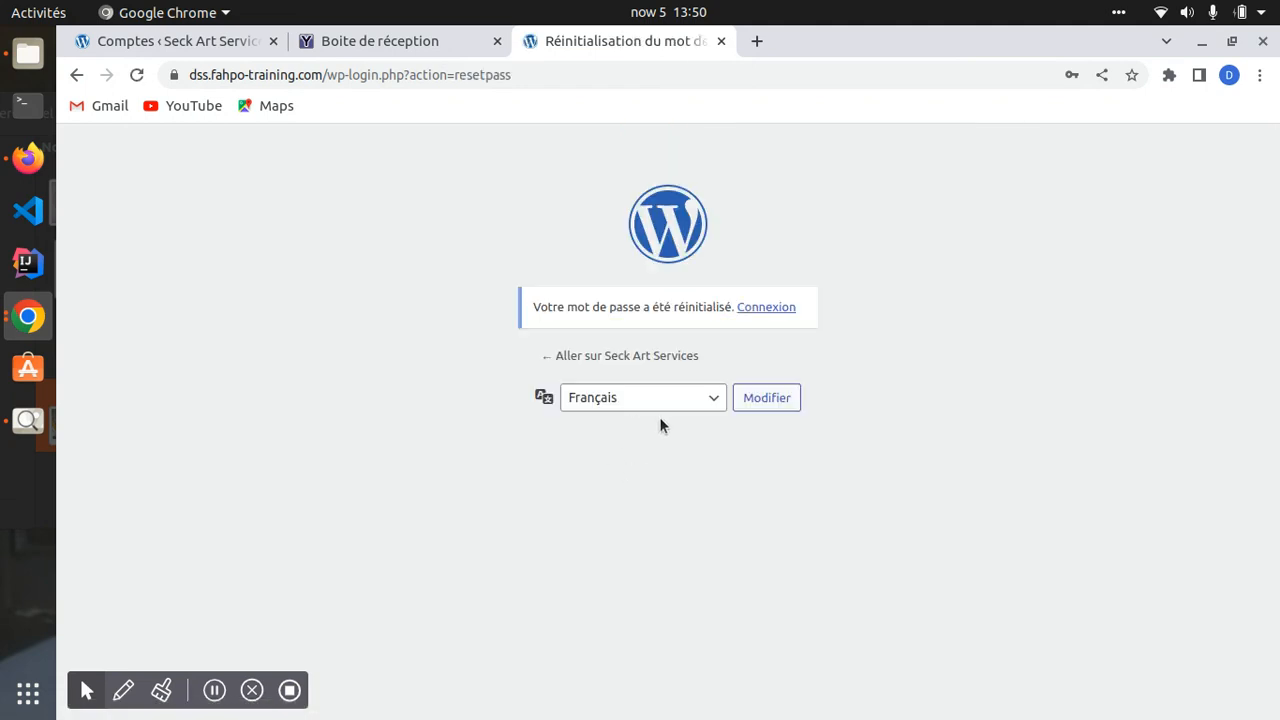
- On the login page, fill Identifiant with the username copied from the YOPmail mail
click(766, 308)
click(714, 352)
key(ctrl+a)
key(BackSpace)
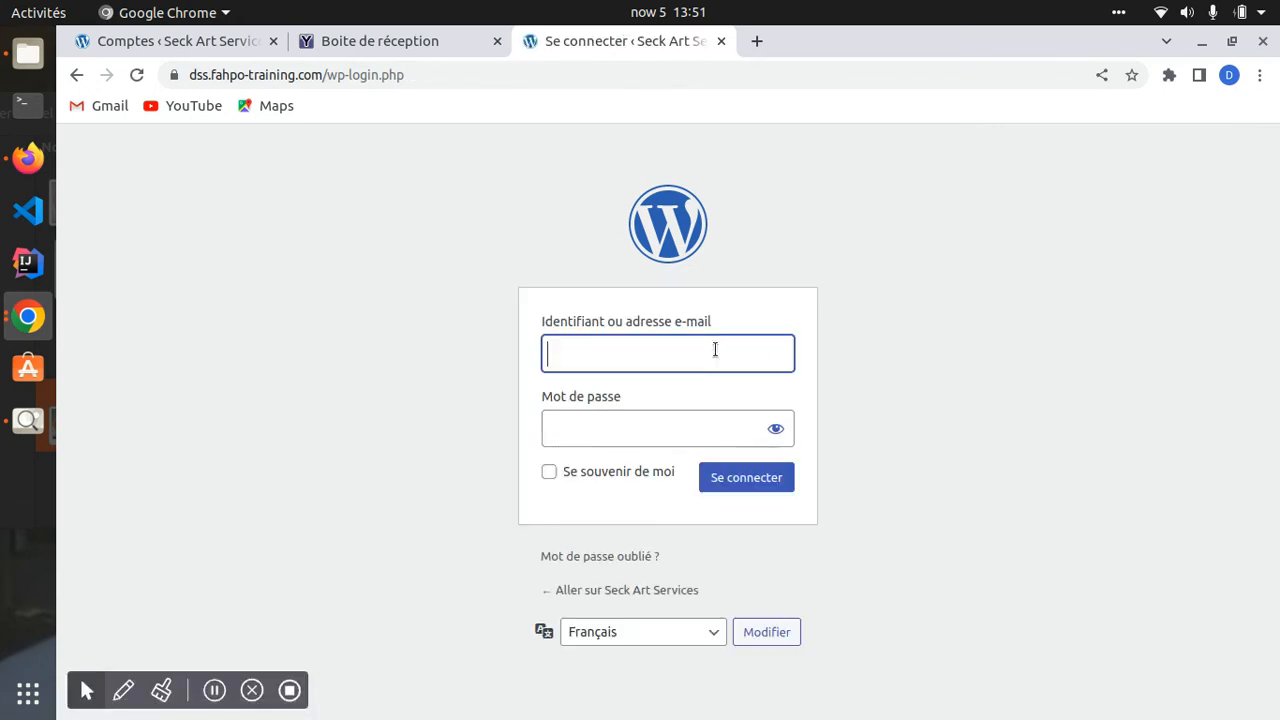
click(362, 41)
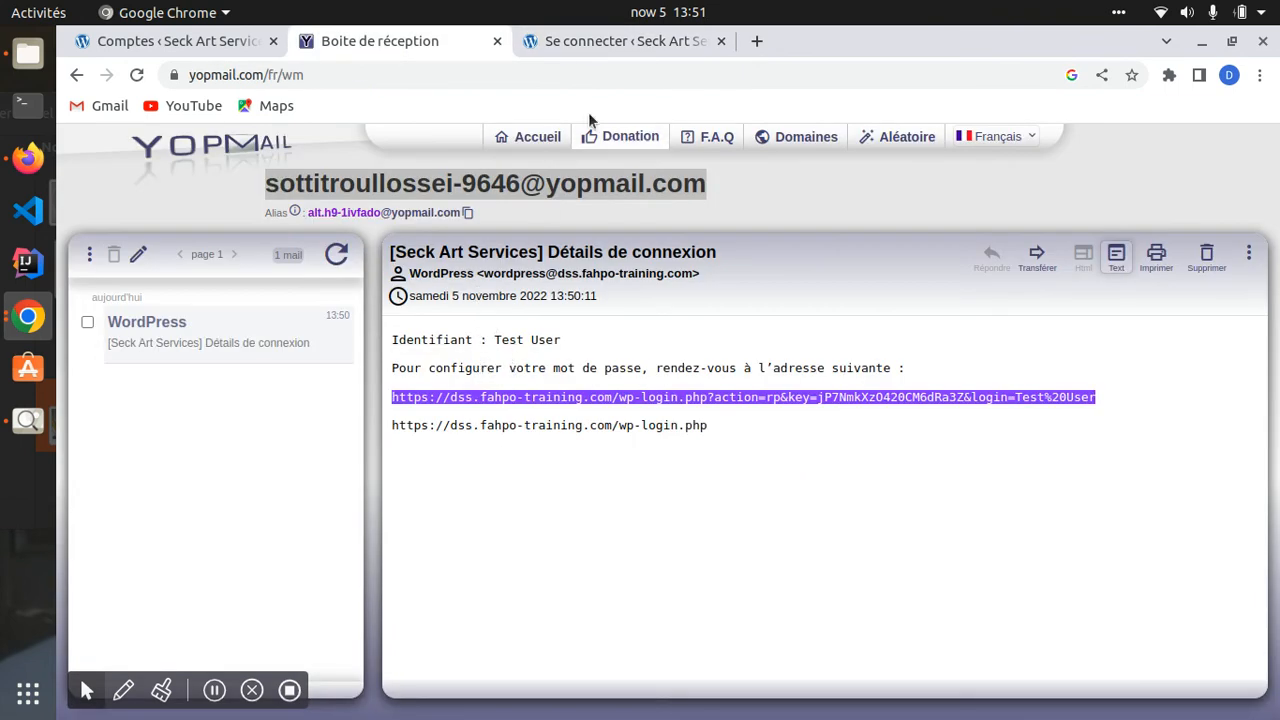
click(626, 44)
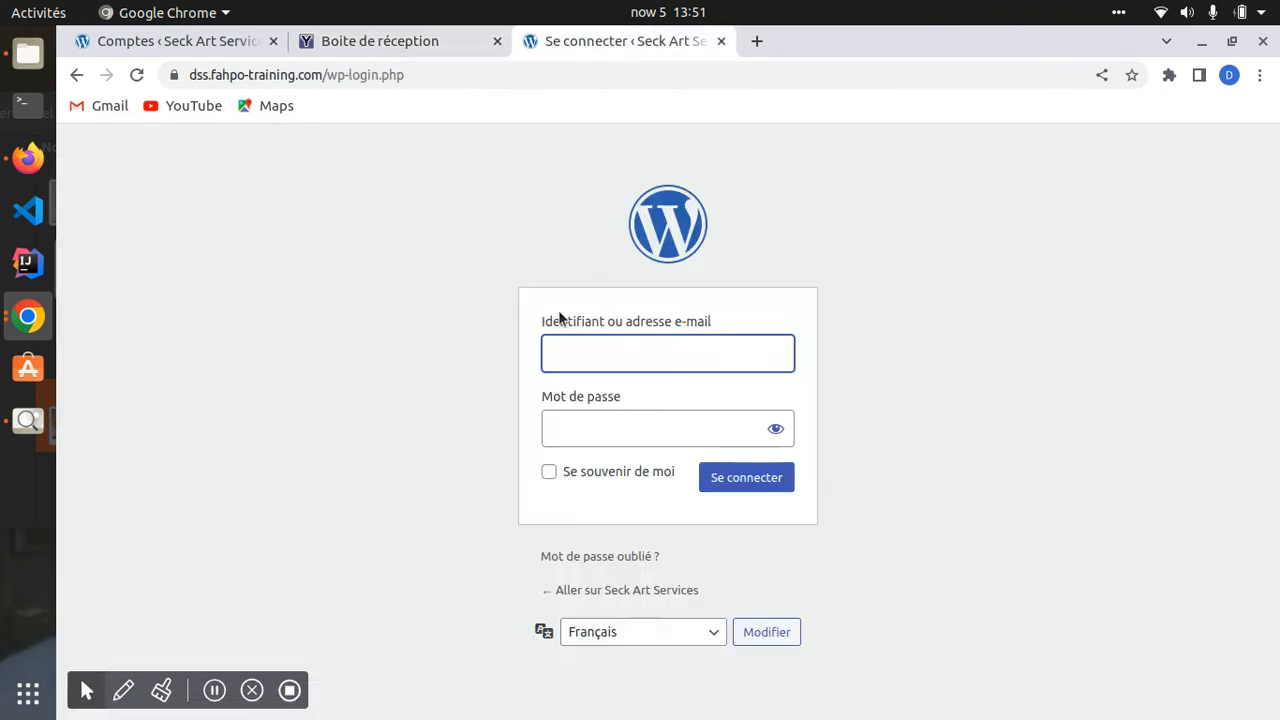
click(358, 42)
drag(489, 340, 566, 347)
key(ctrl+c)
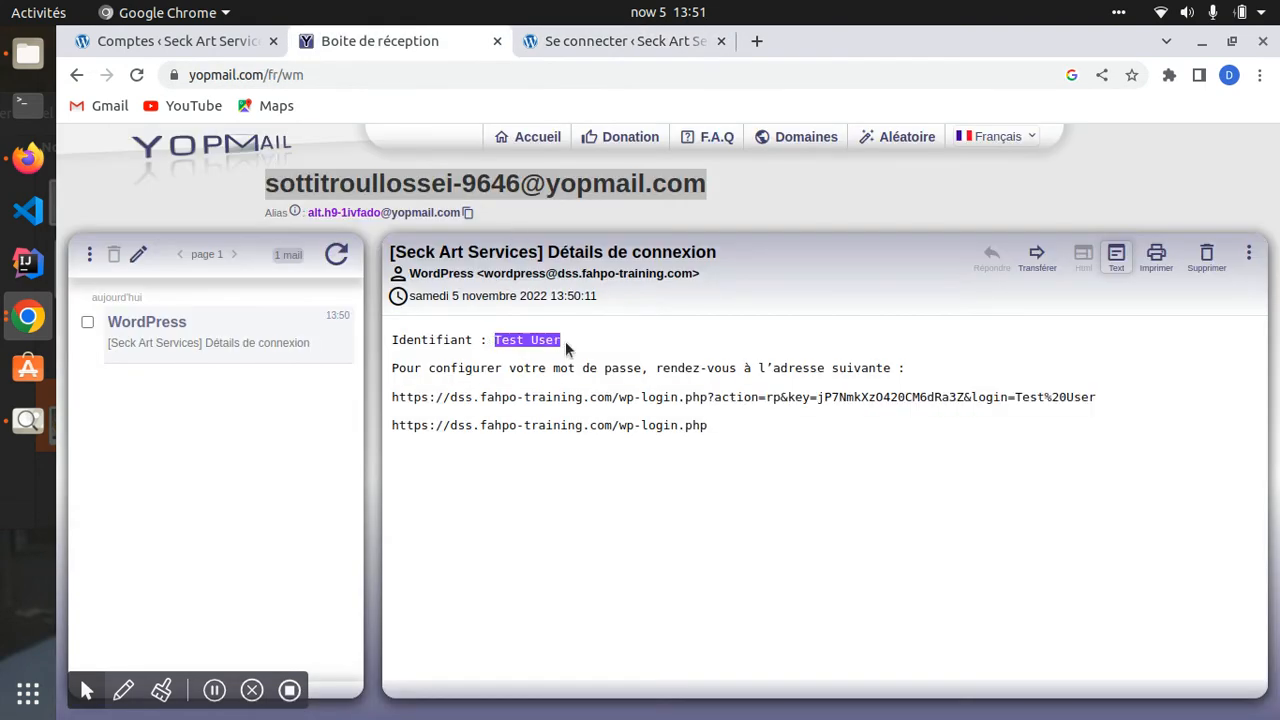
click(573, 60)
click(601, 360)
key(ctrl+v)
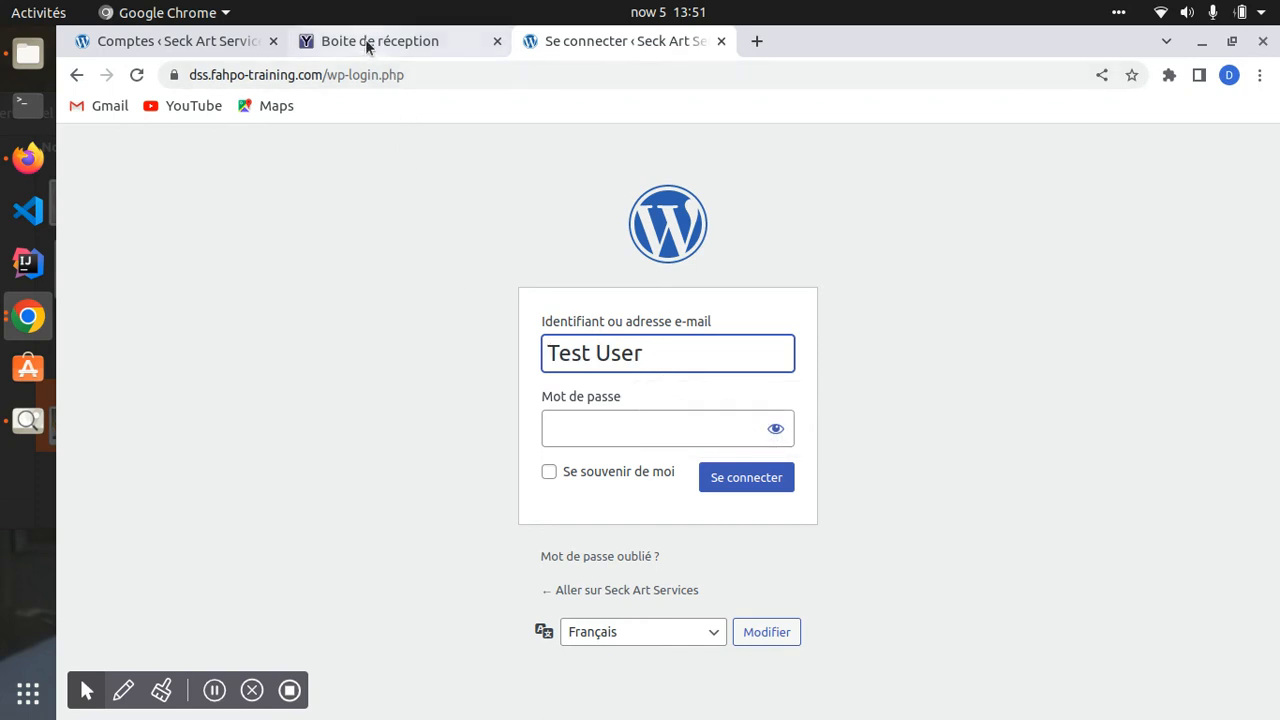
- Enter the account password, correct it after the failed attempt, and sign in
click(575, 413)
text(••••••••)
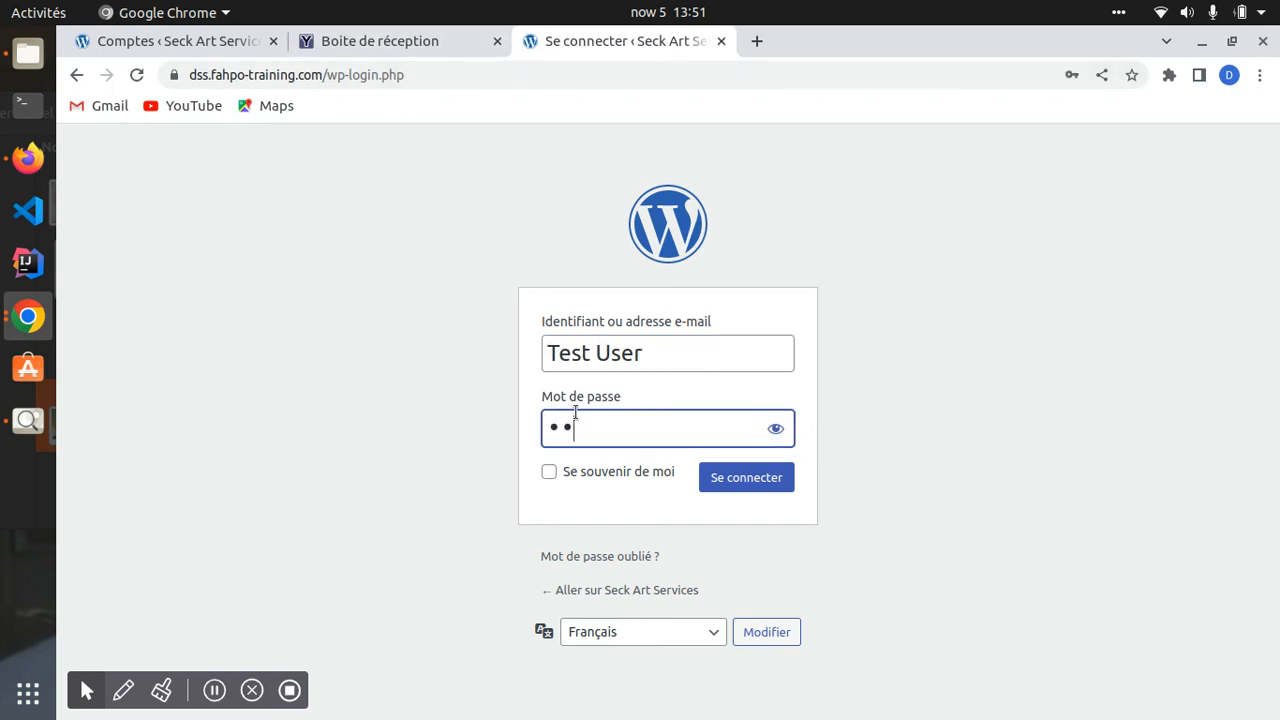
text(•••)
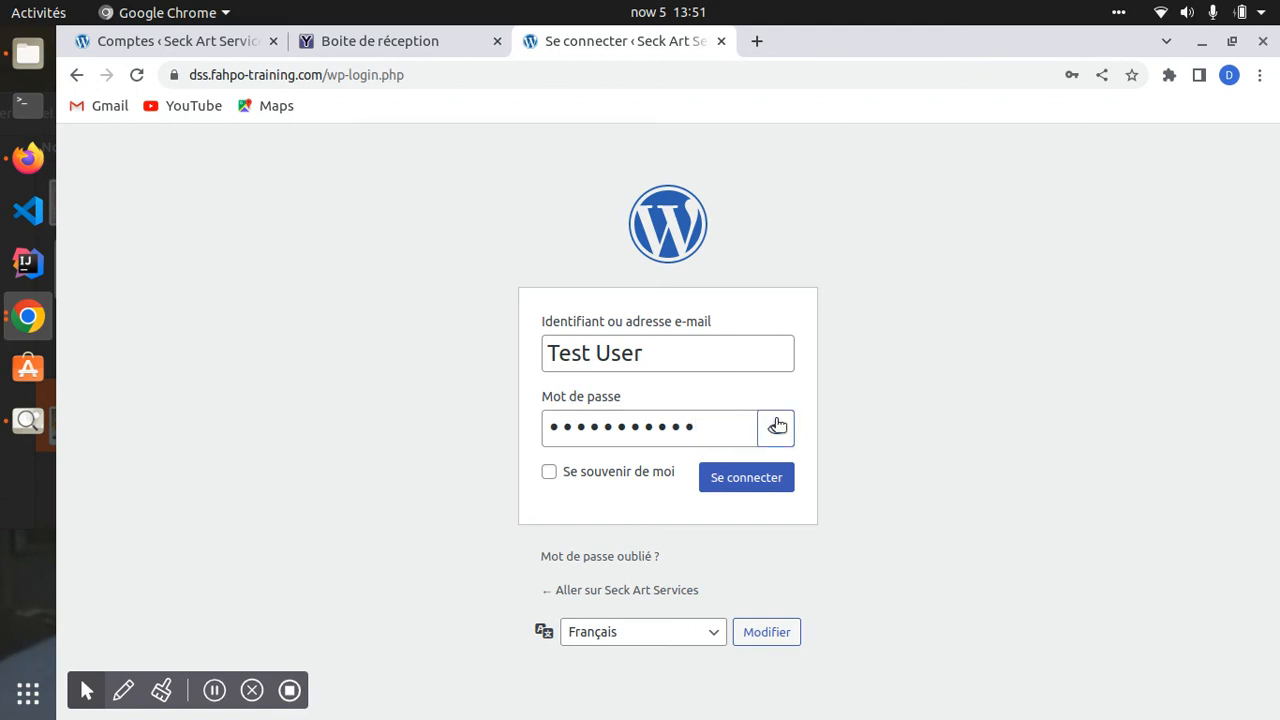
click(775, 428)
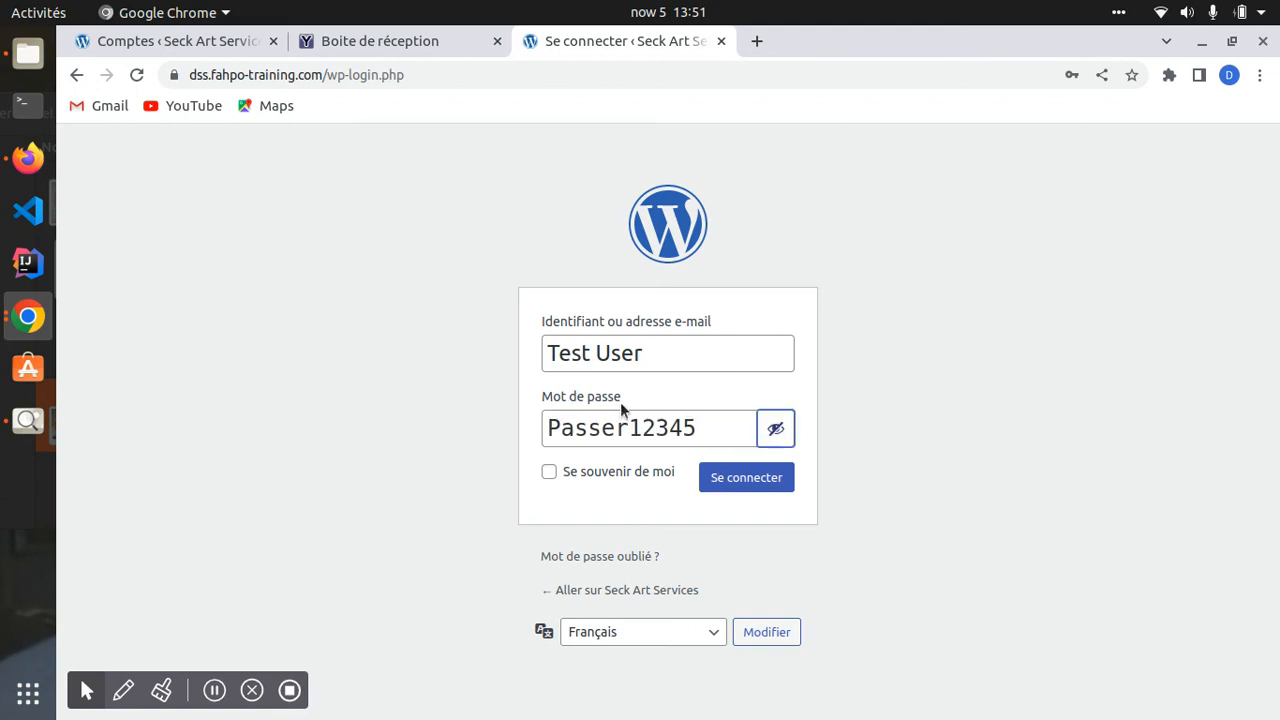
click(738, 482)
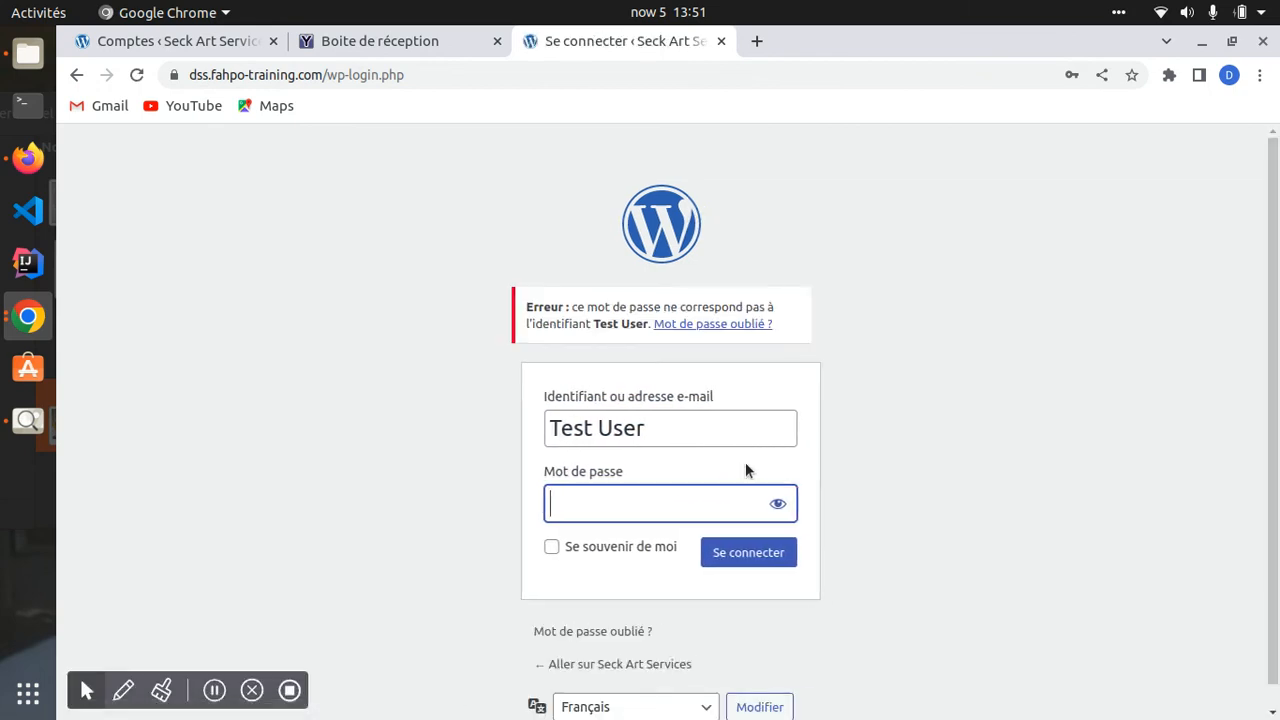
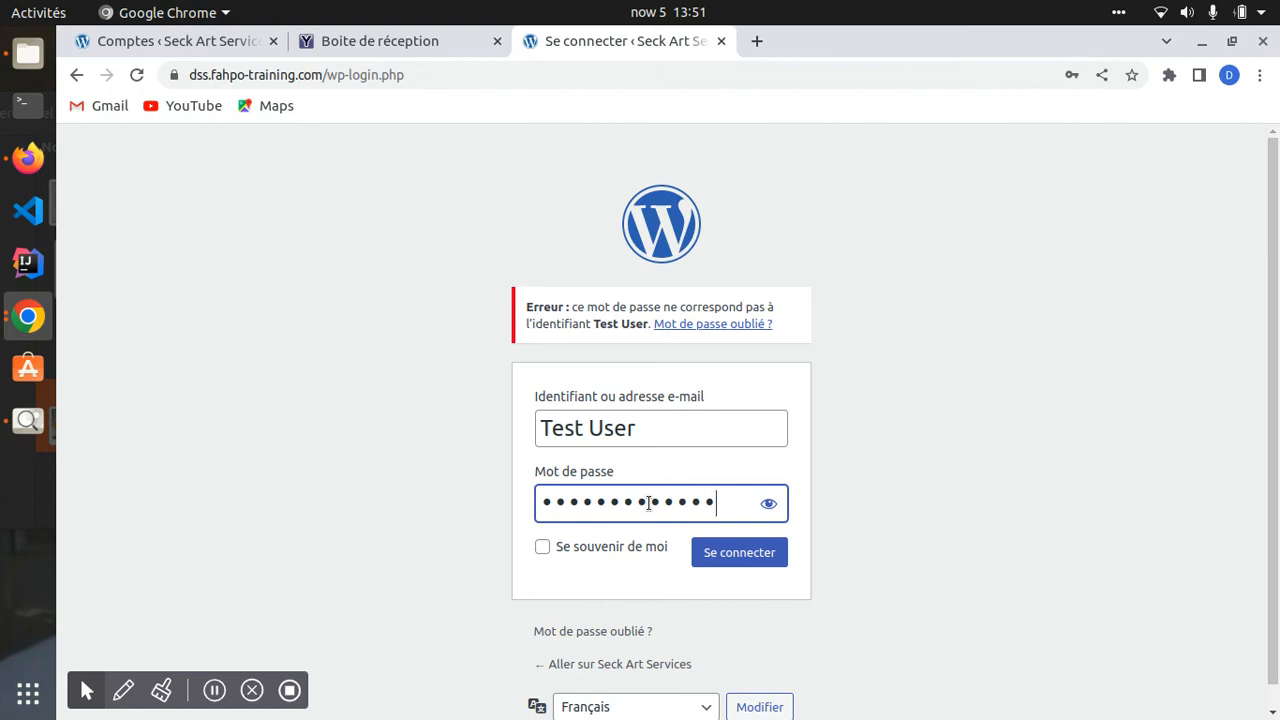
click(768, 503)
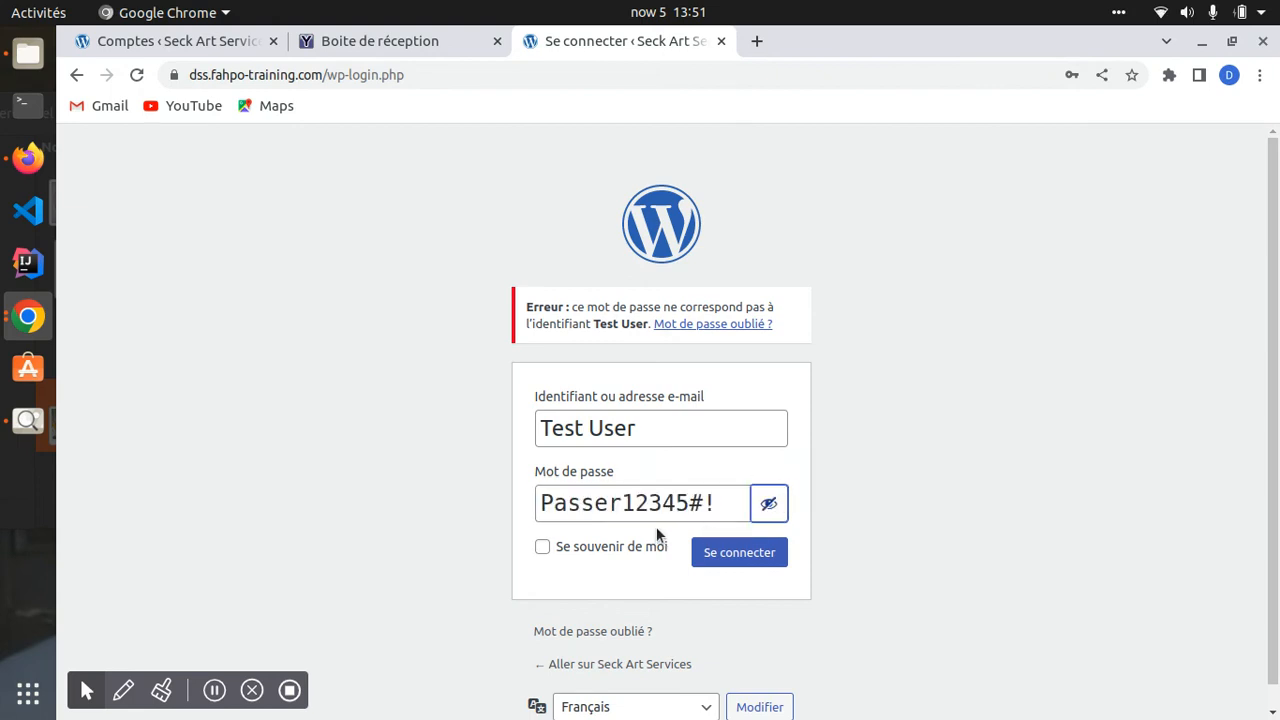
click(716, 554)
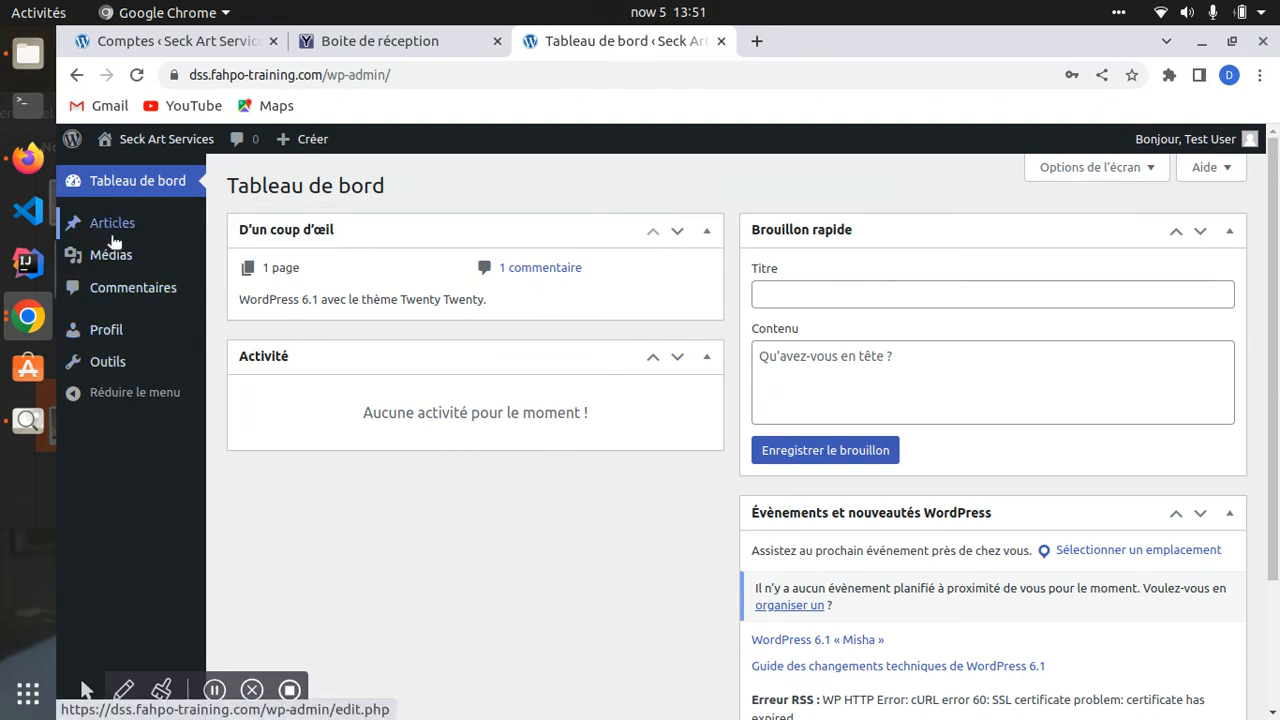
click(171, 41)
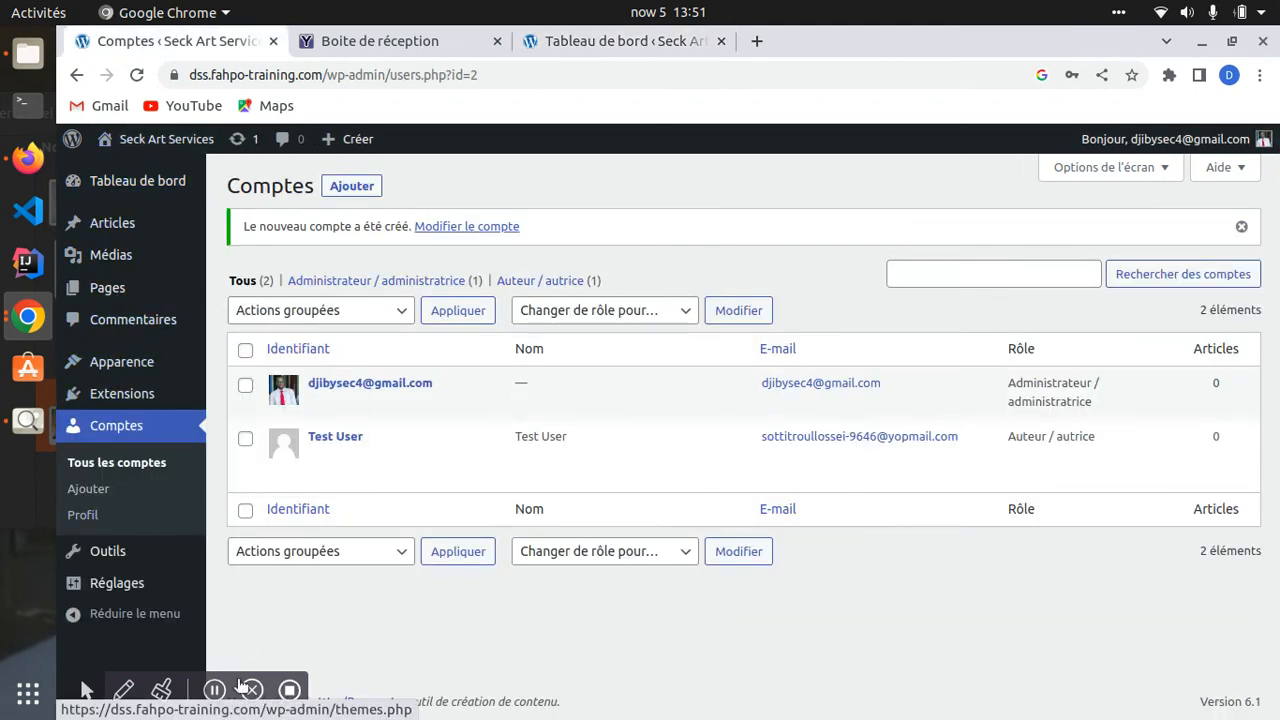
mouse_move(107, 227)
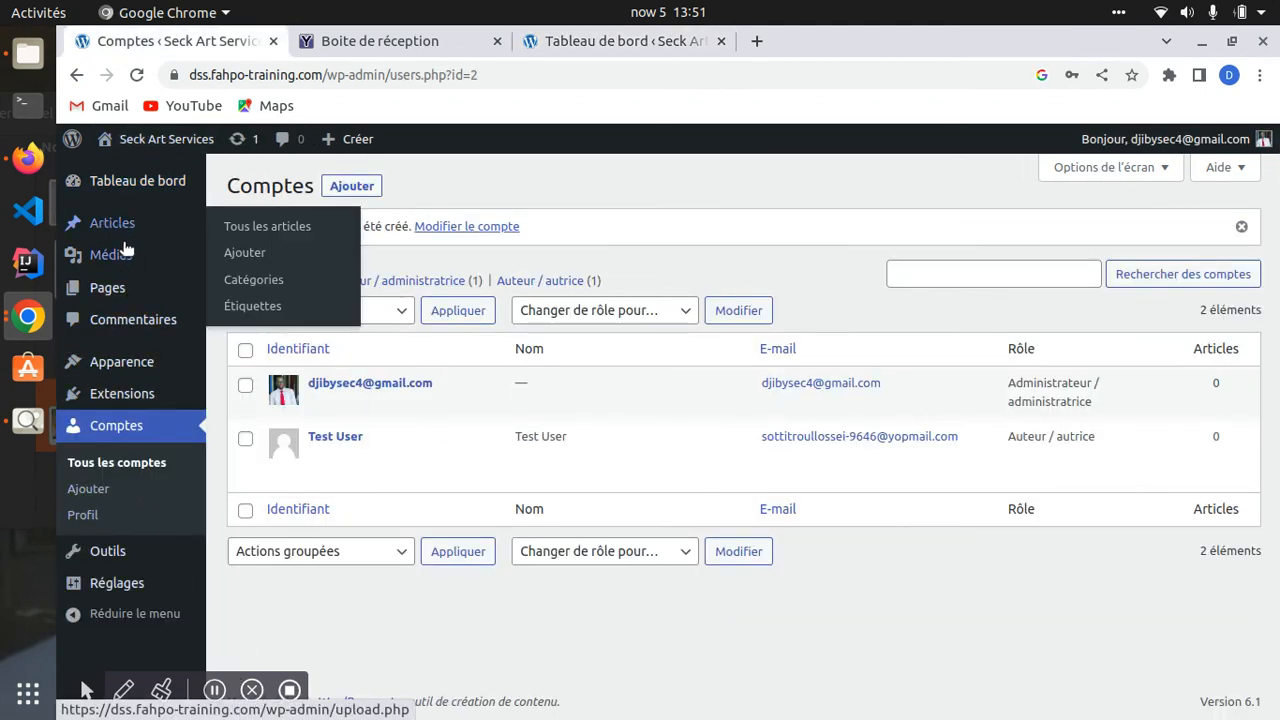
mouse_move(123, 256)
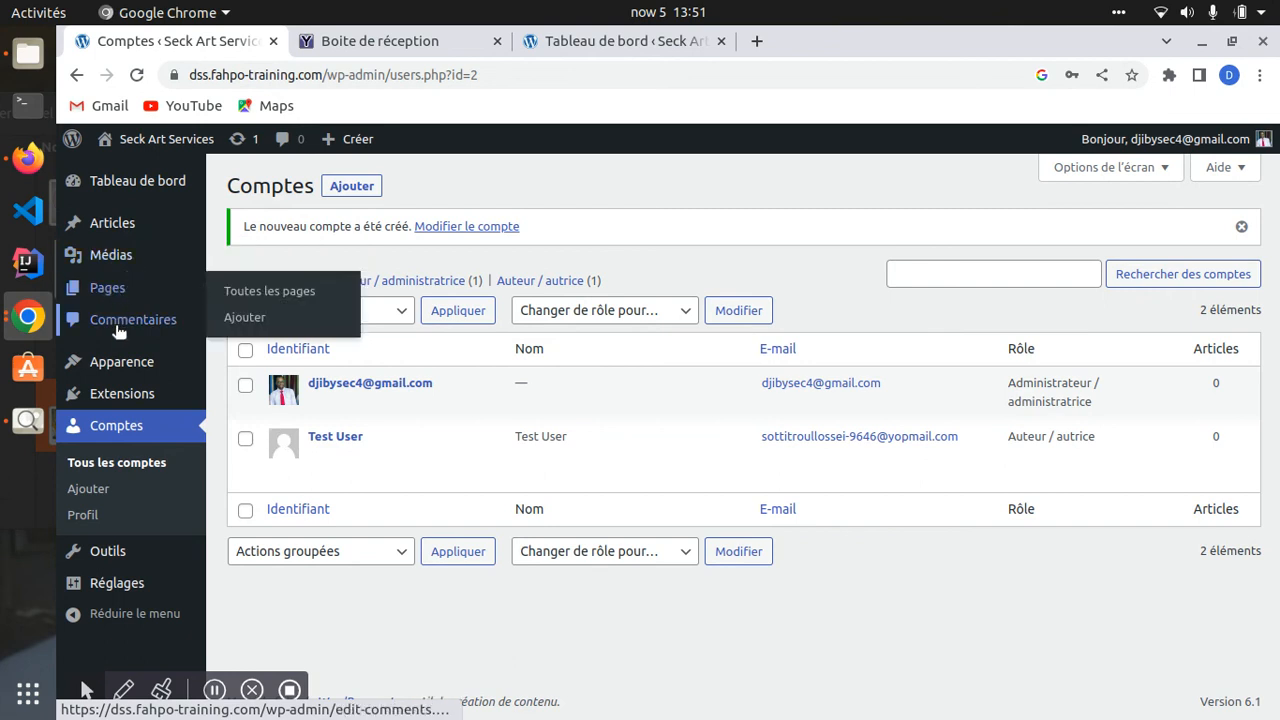
mouse_move(147, 390)
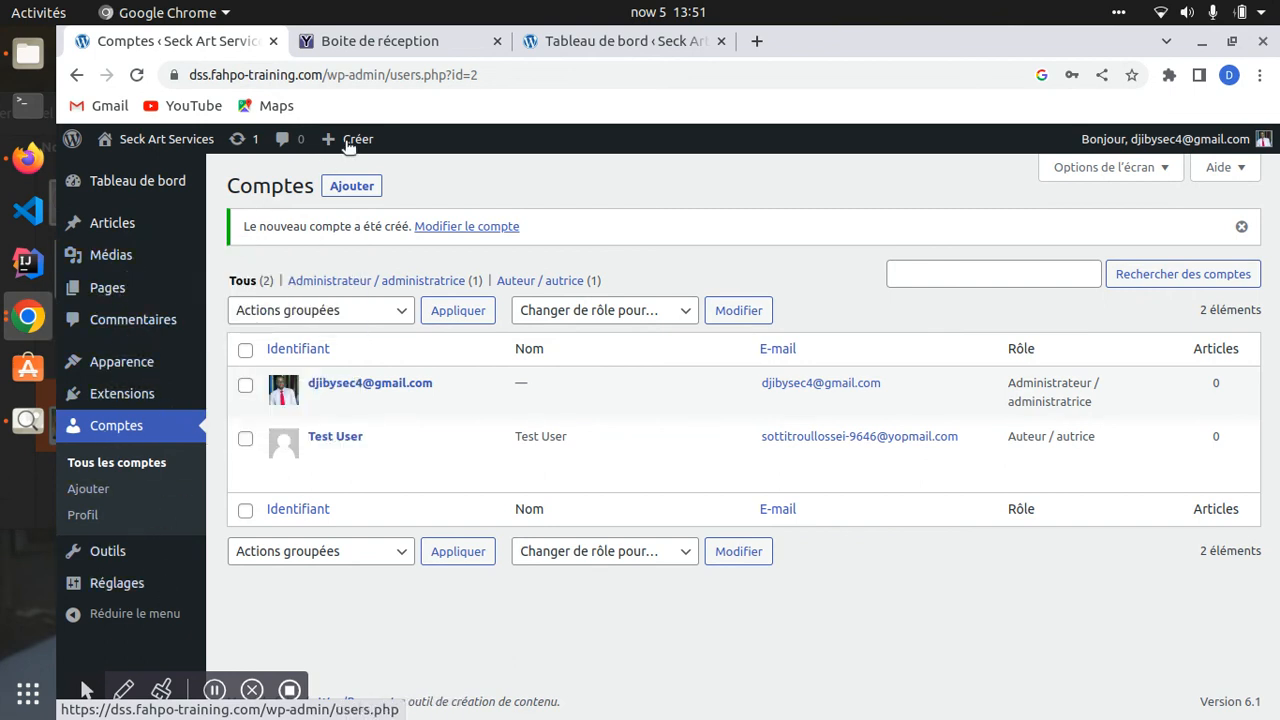
click(605, 44)
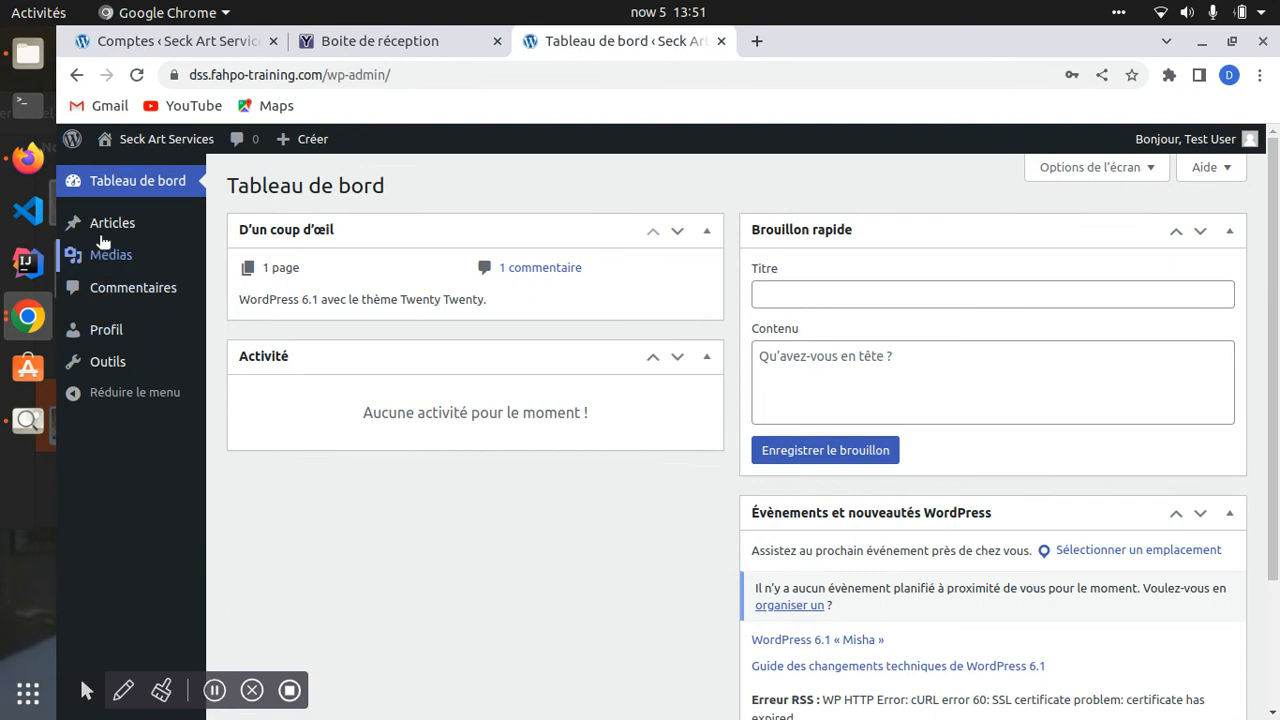
mouse_move(124, 266)
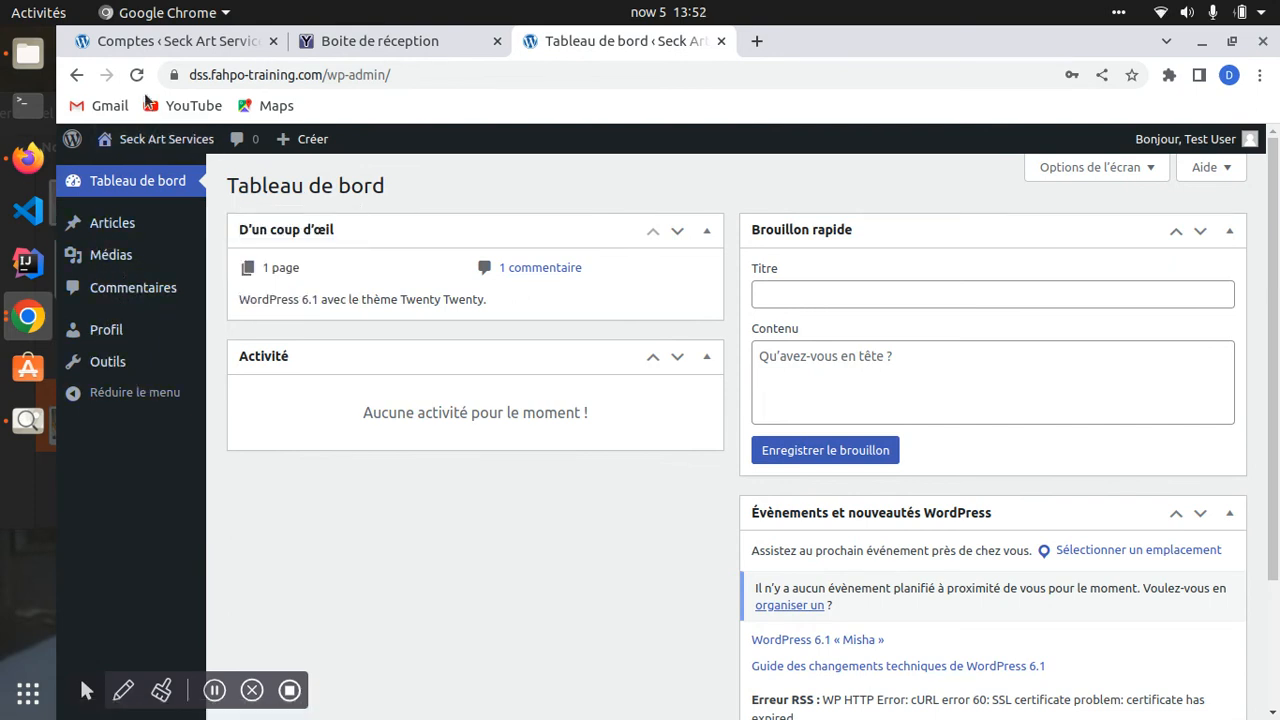
click(145, 12)
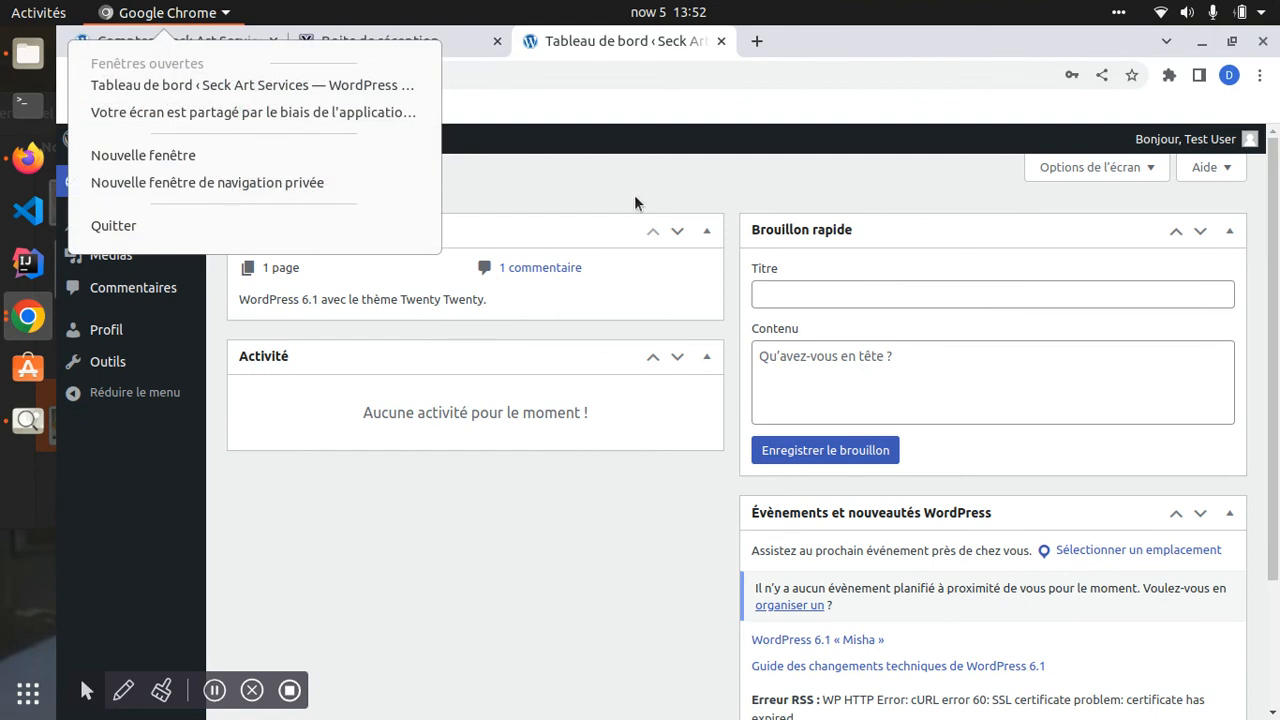
click(178, 40)
click(178, 40)
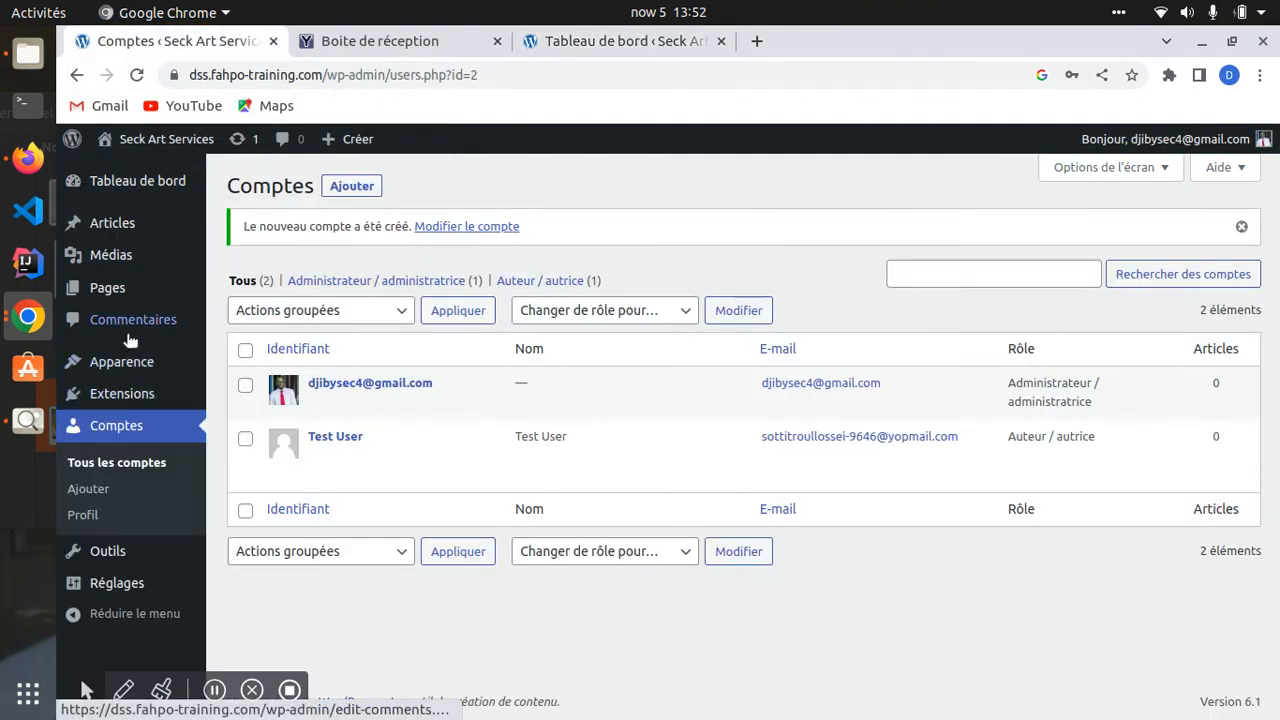
mouse_move(108, 287)
click(591, 41)
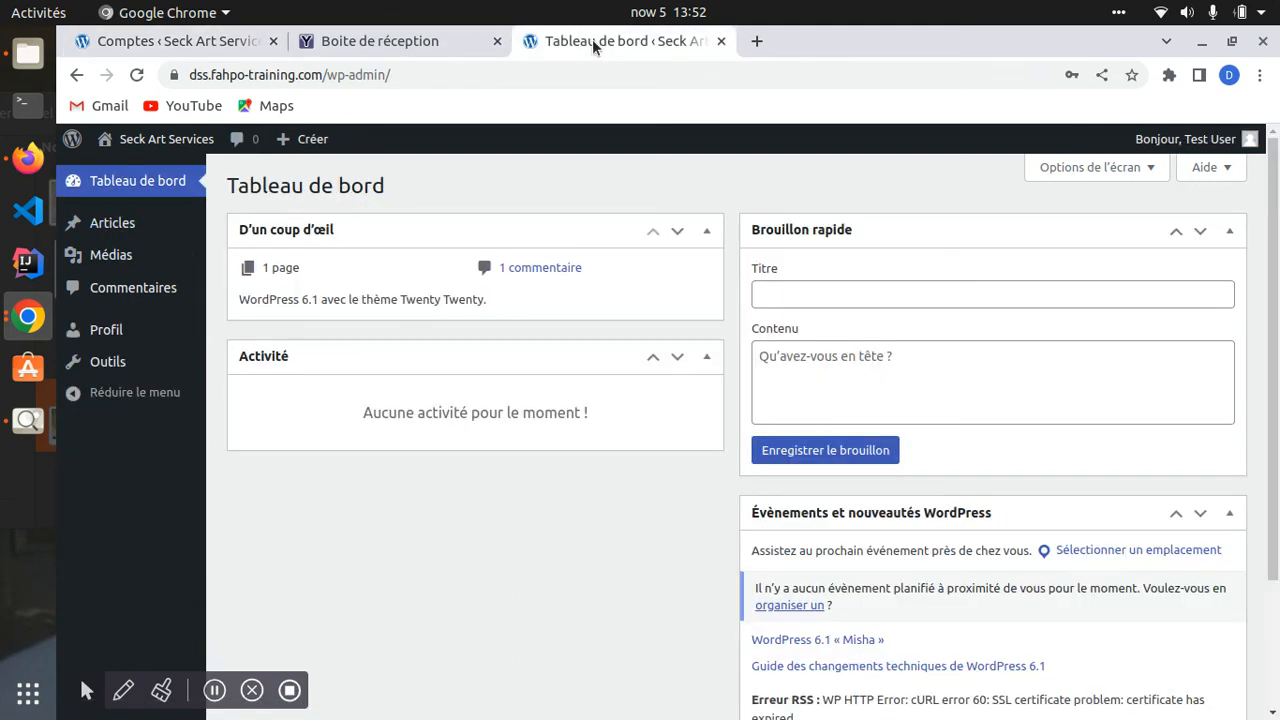
click(380, 41)
click(175, 41)
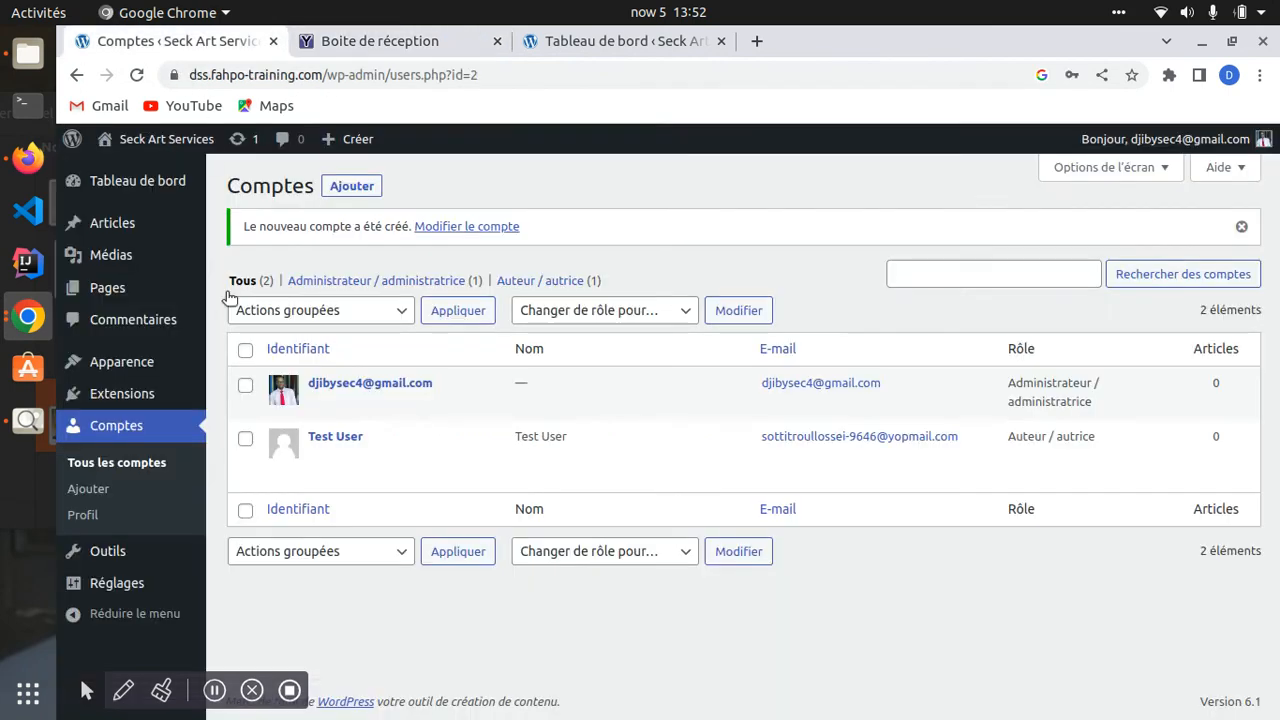
click(599, 48)
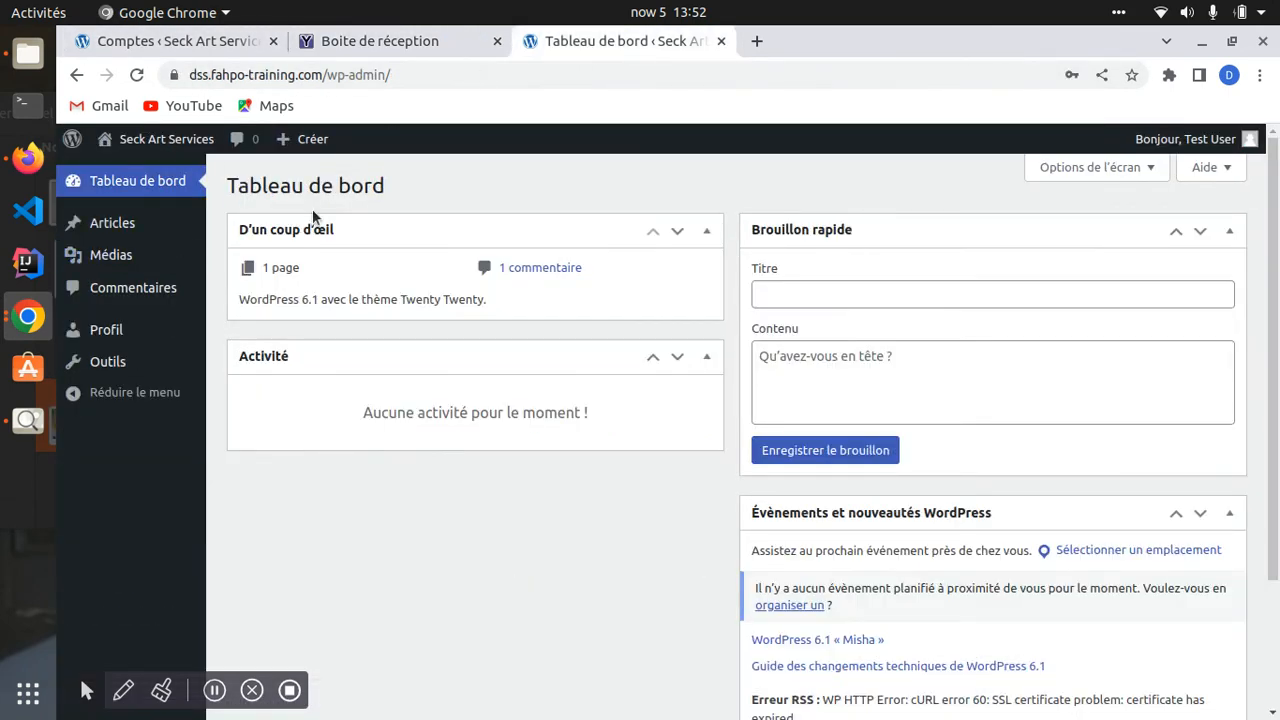
mouse_move(124, 232)
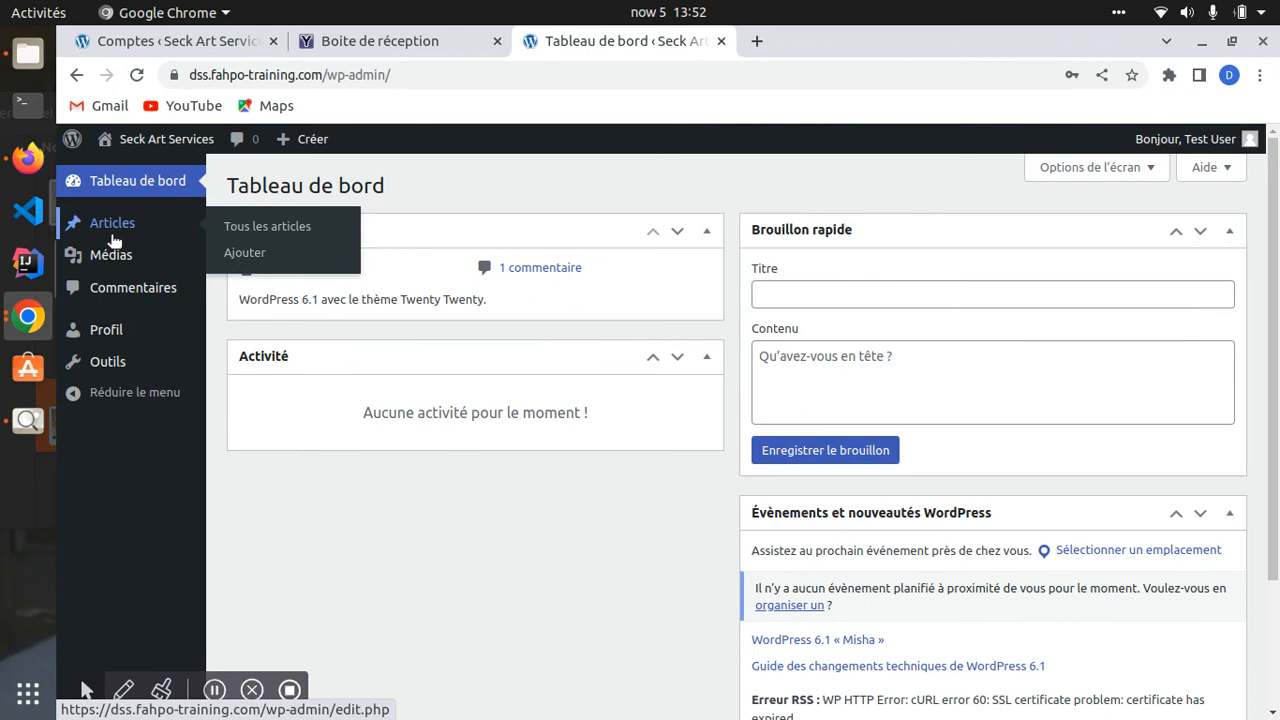
mouse_move(115, 244)
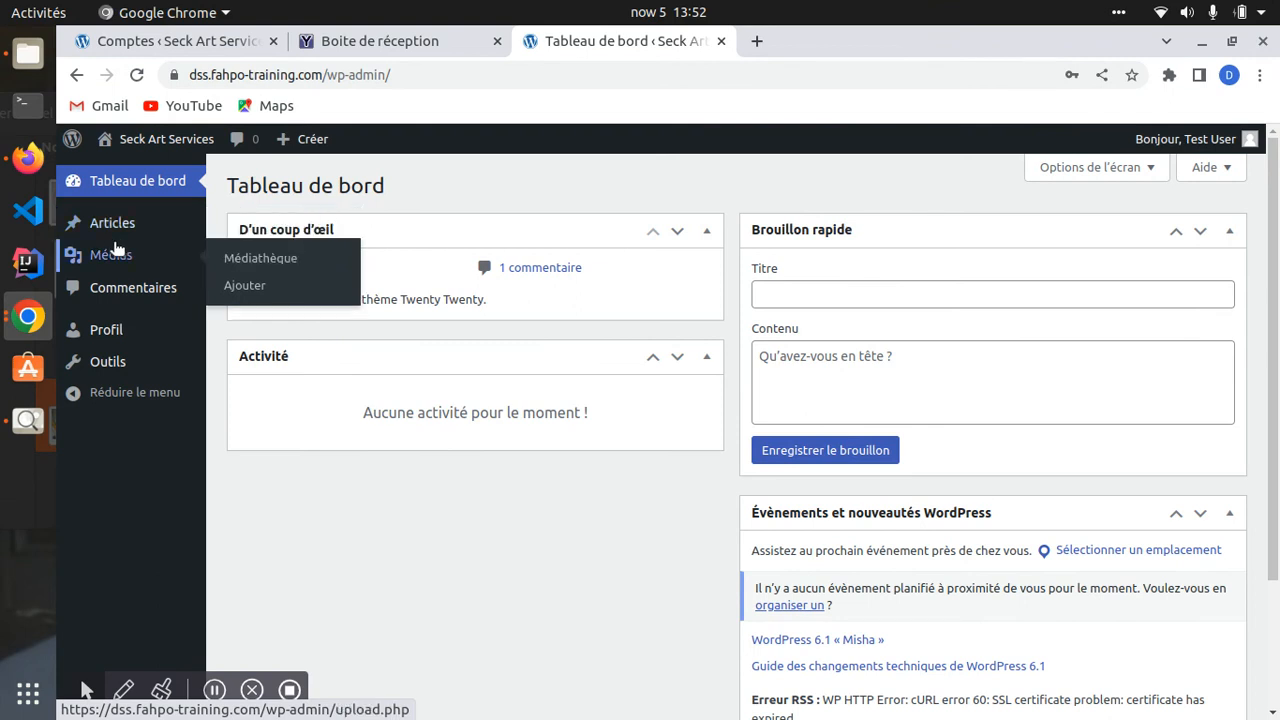
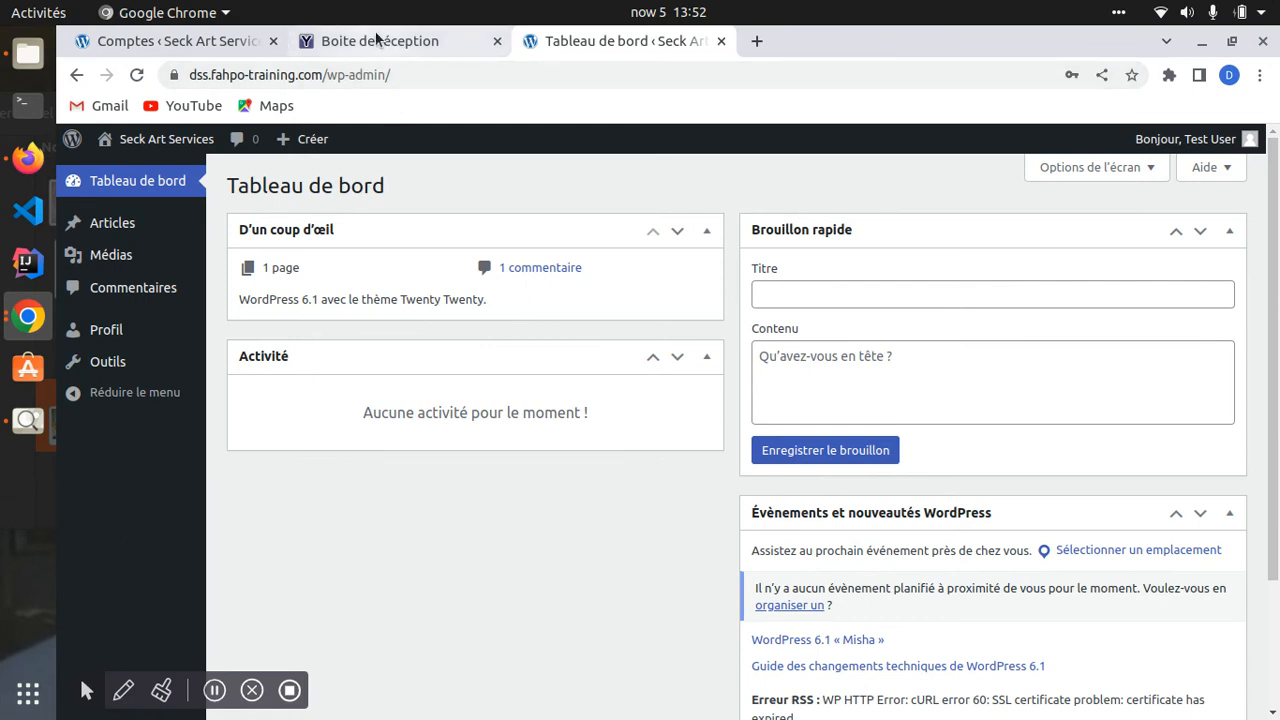
- Reload users.php as the Author, which brings up the 'Vous devez avoir des droits supérieurs' error
click(409, 45)
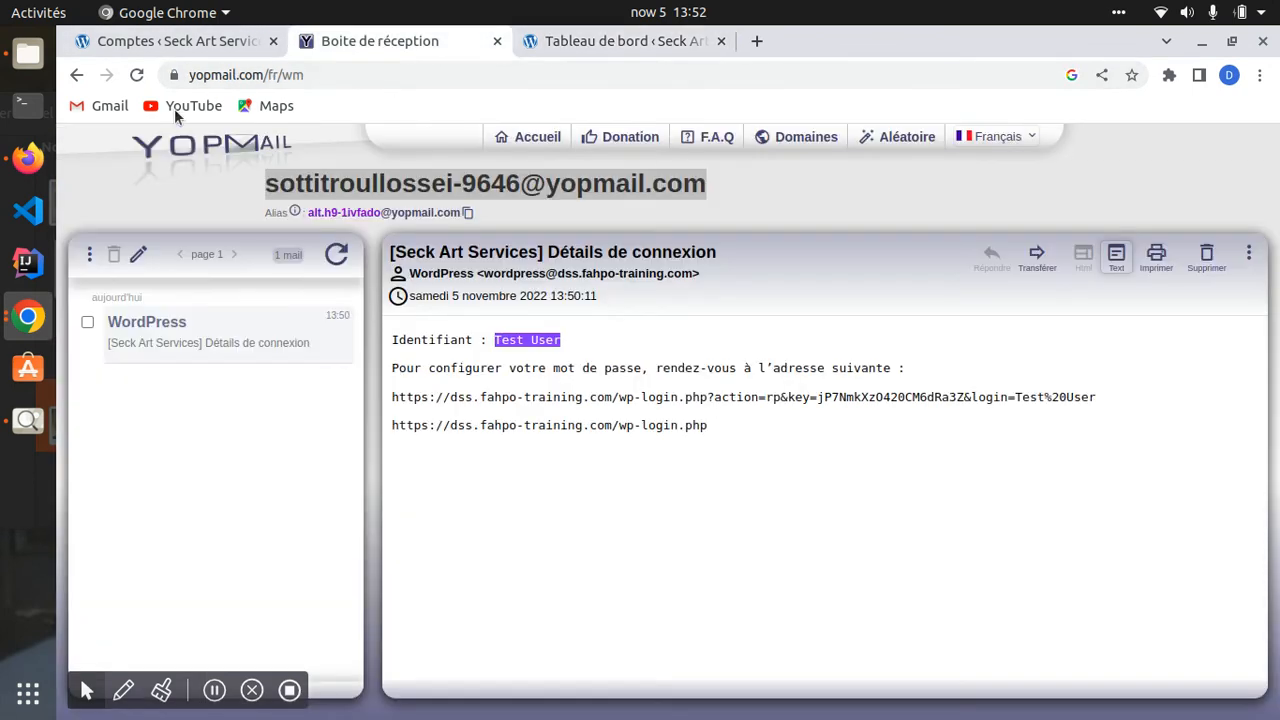
click(163, 52)
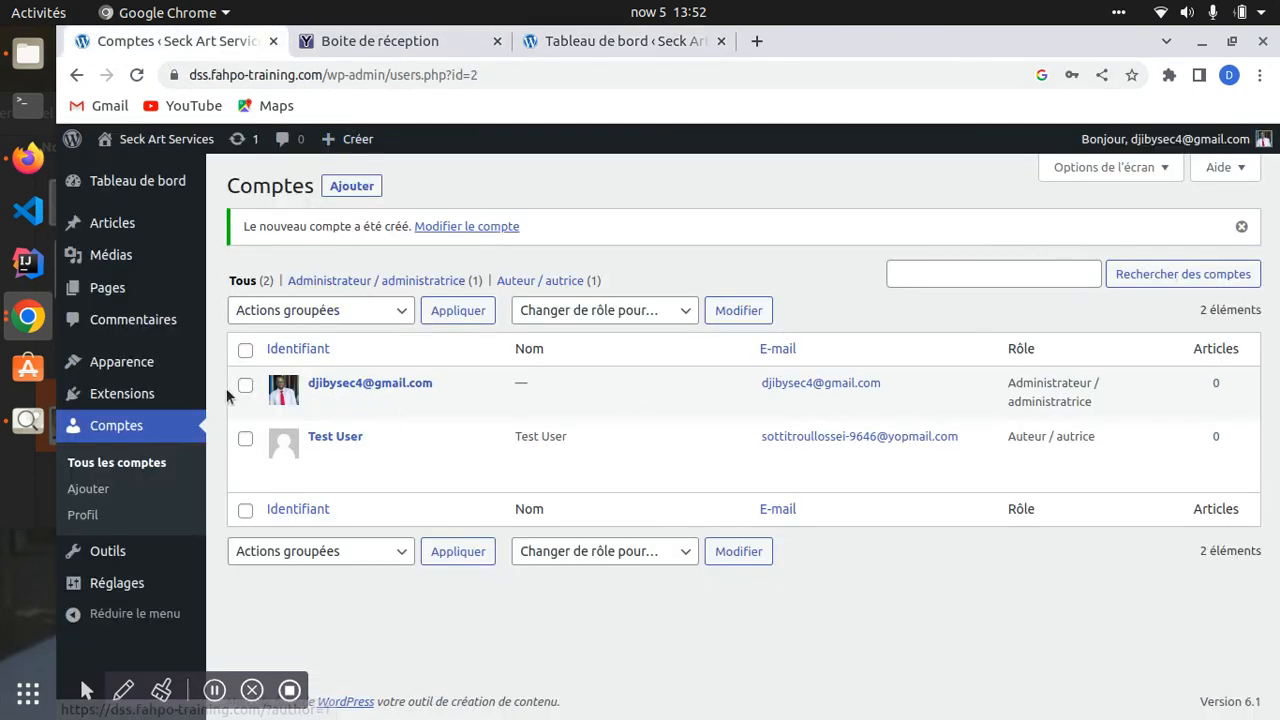
click(136, 75)
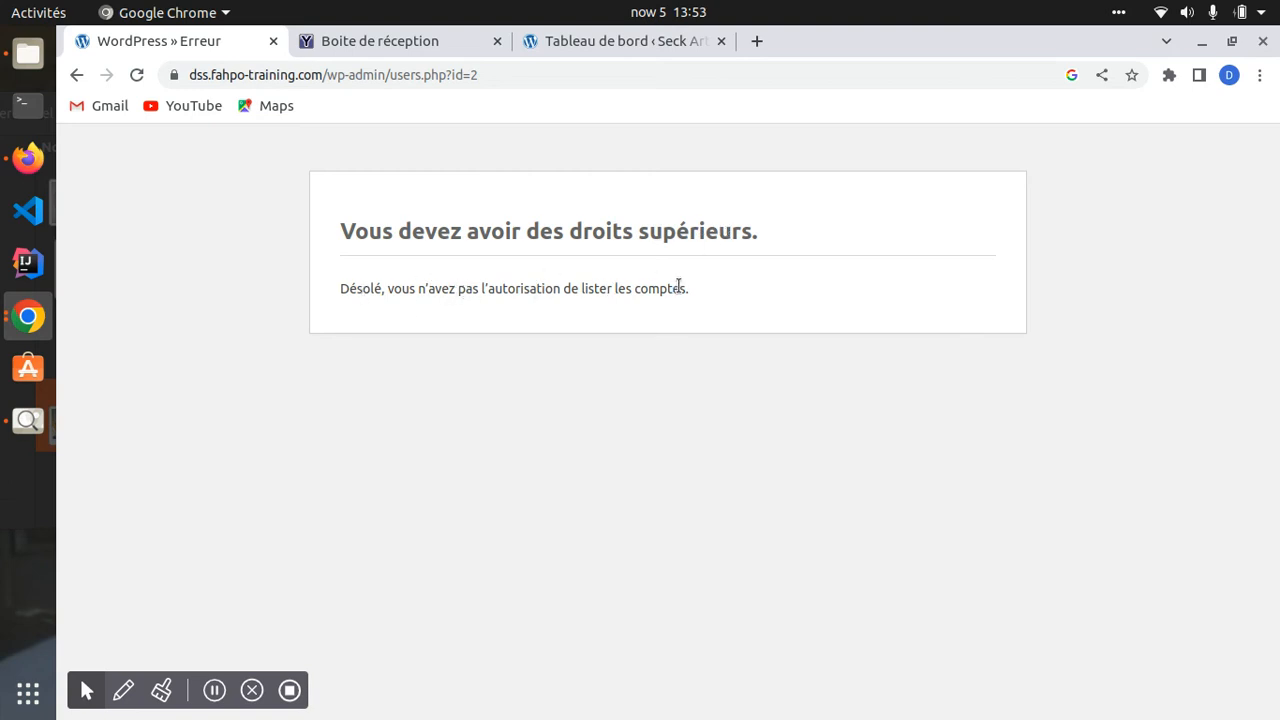
- Go back to and reload the admin error pages, checking the dashboard tab along the way
click(77, 75)
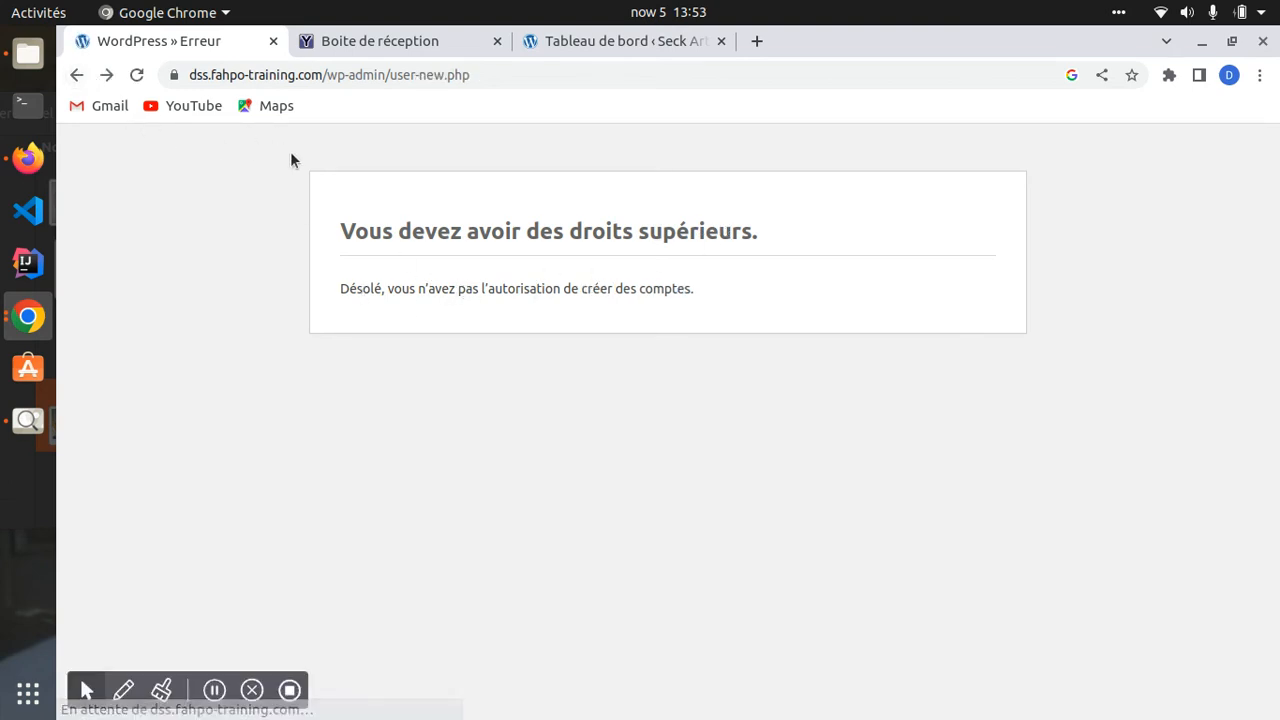
click(136, 75)
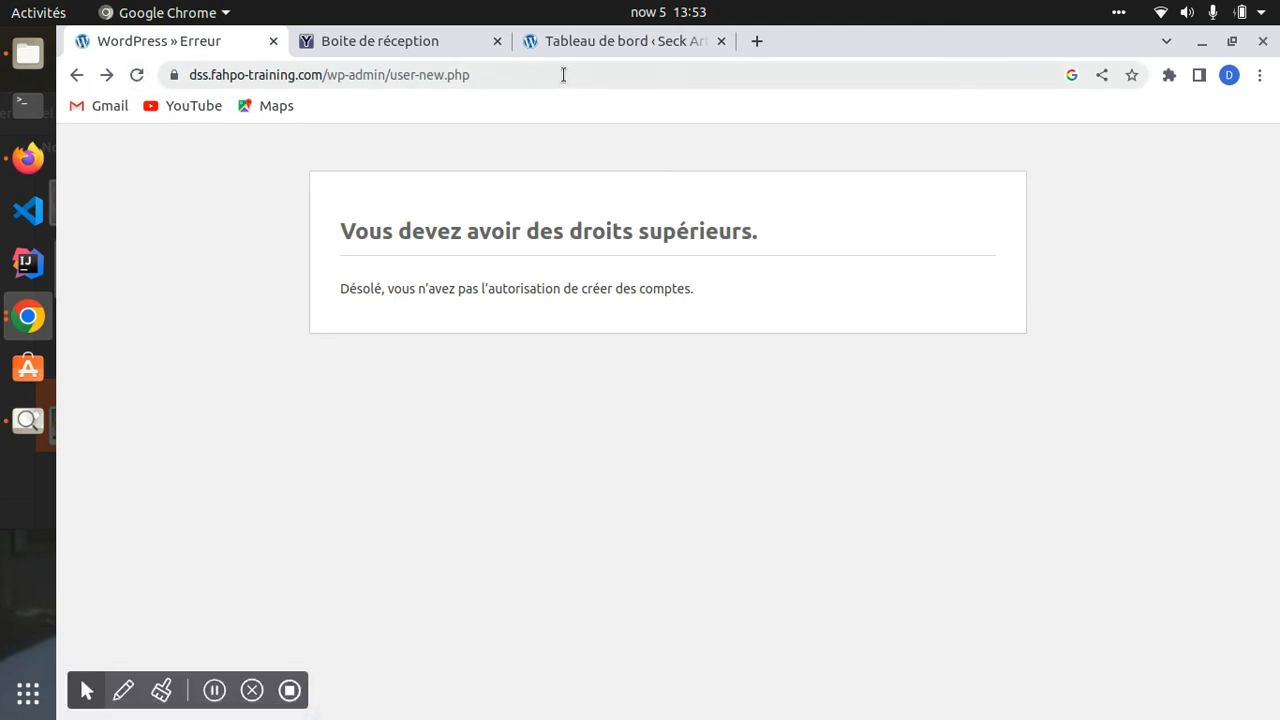
click(604, 44)
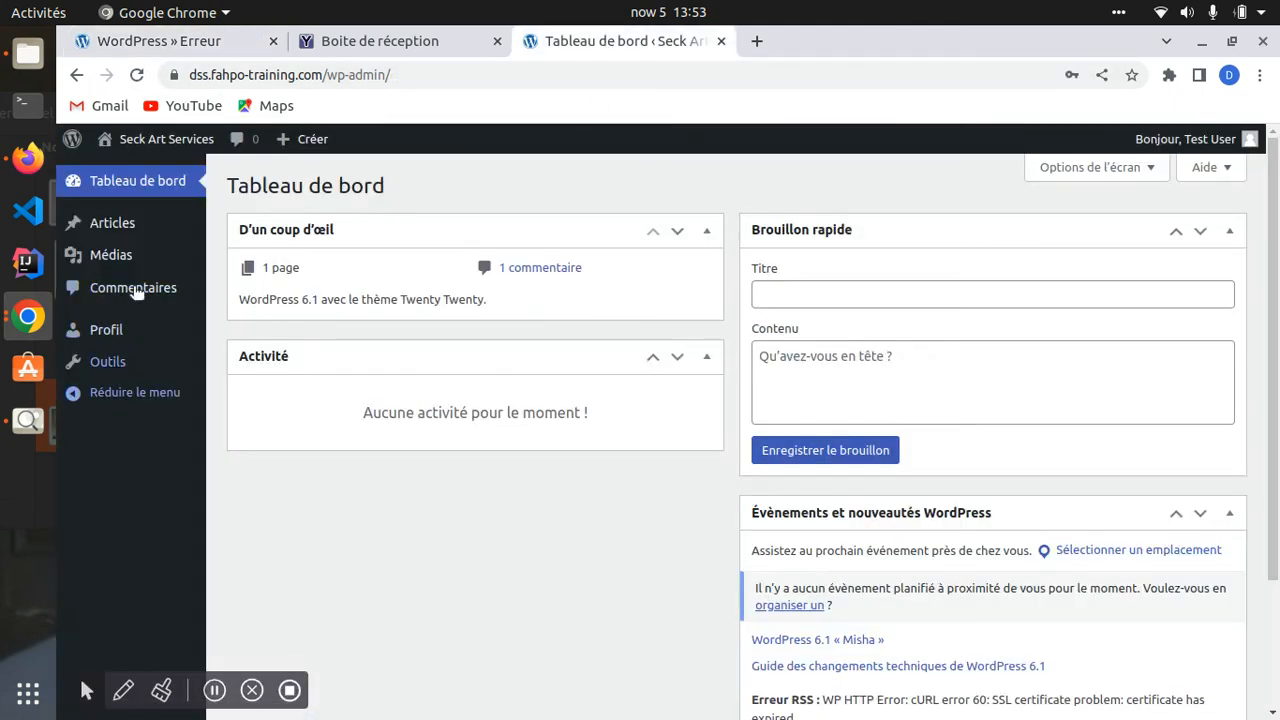
click(213, 44)
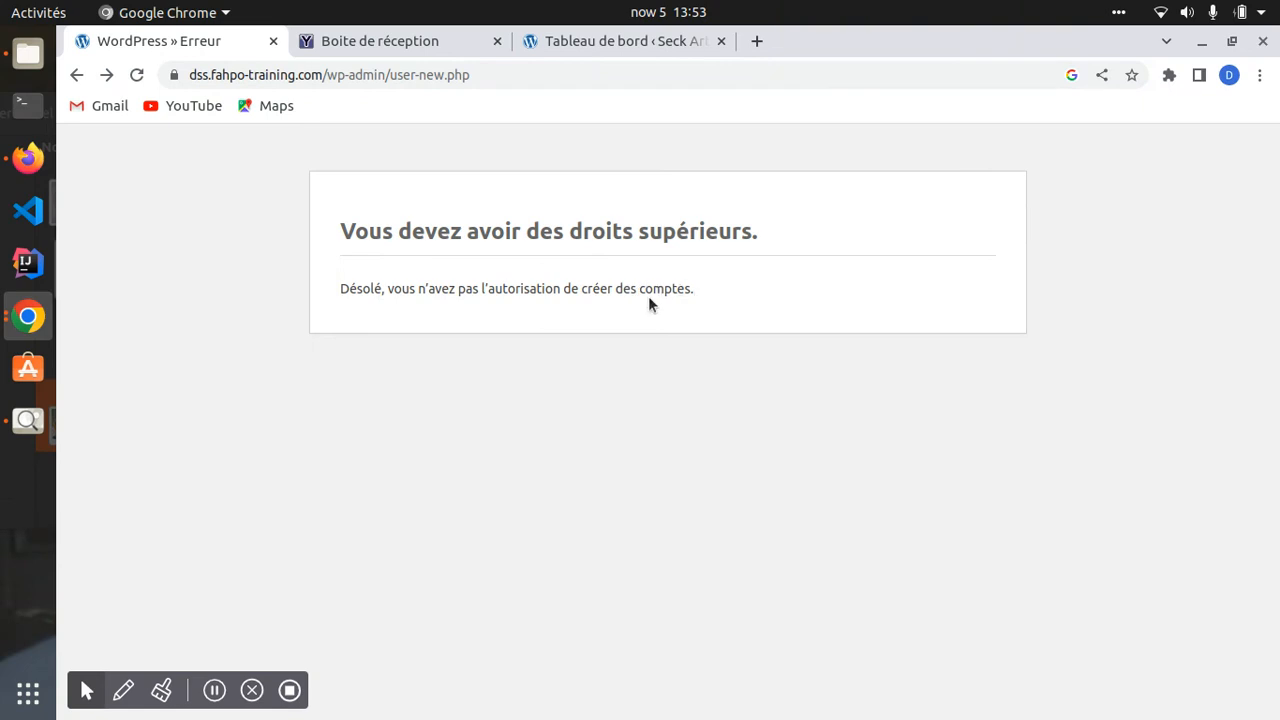
drag(339, 86, 443, 126)
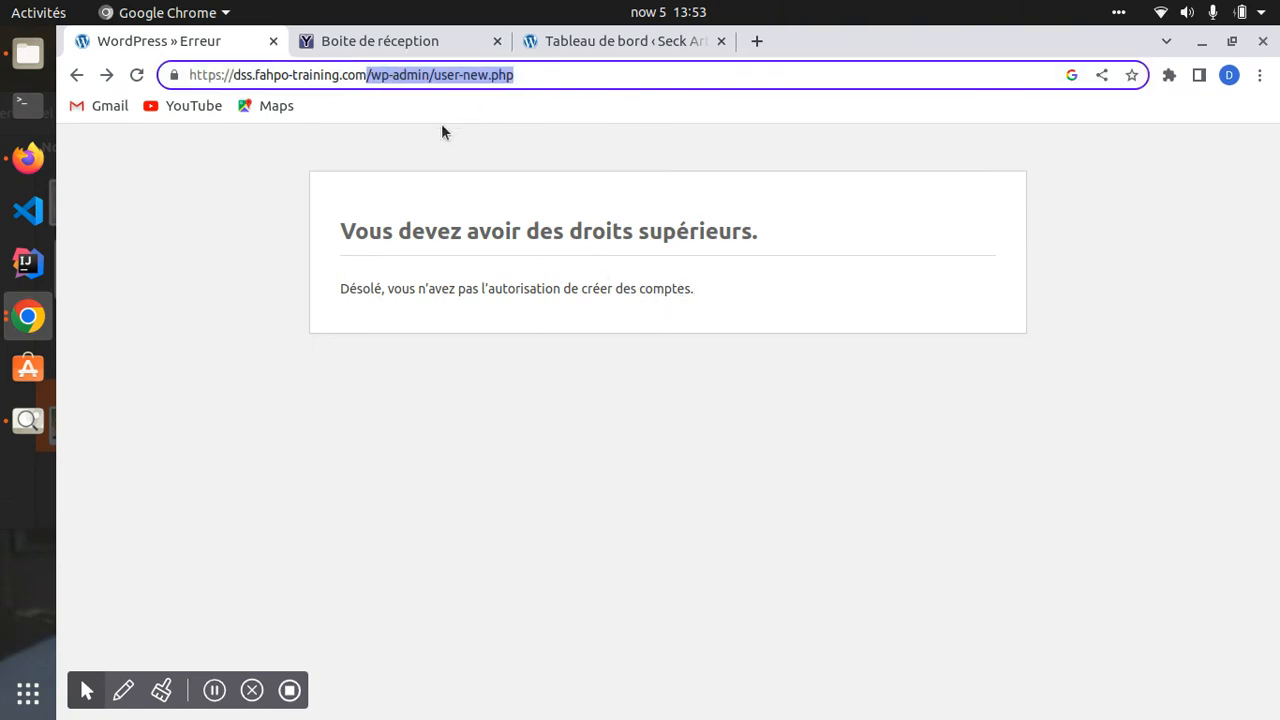
click(77, 75)
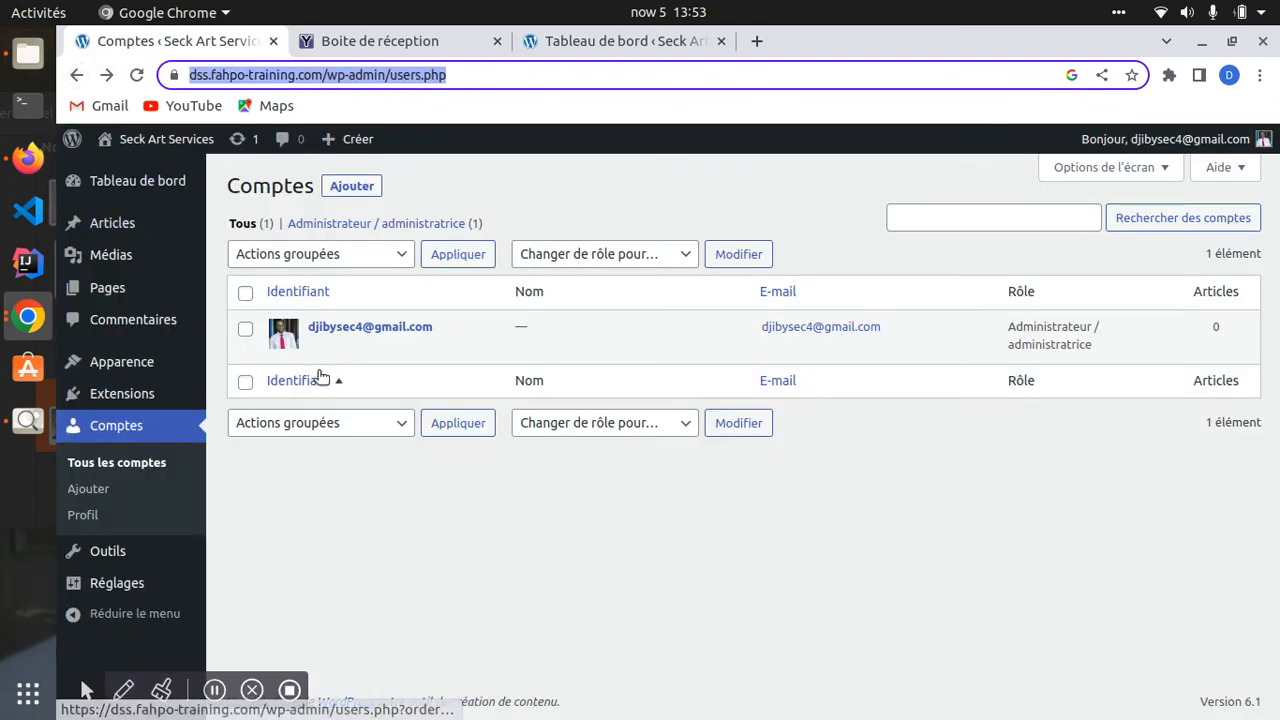
click(137, 75)
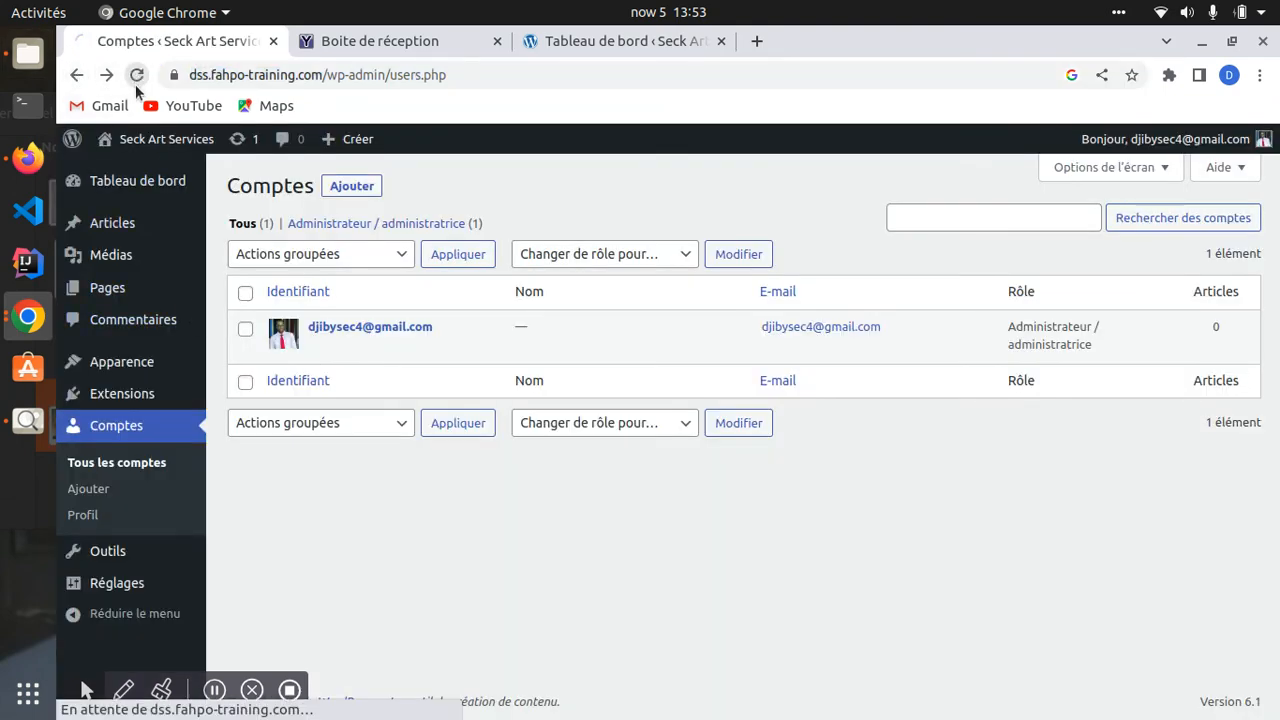
- Remove the wp-admin path from the address to load the Seck Art Services homepage
click(77, 75)
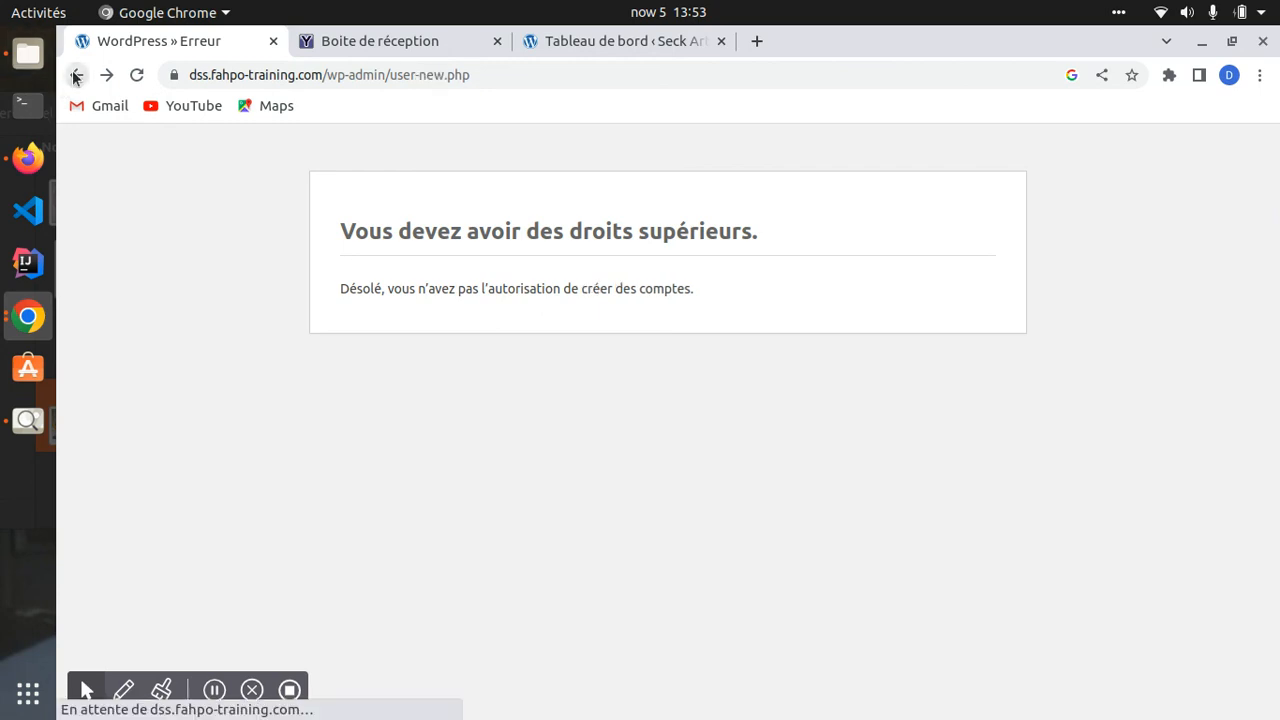
click(77, 75)
drag(325, 74, 535, 119)
key(BackSpace)
key(Return)
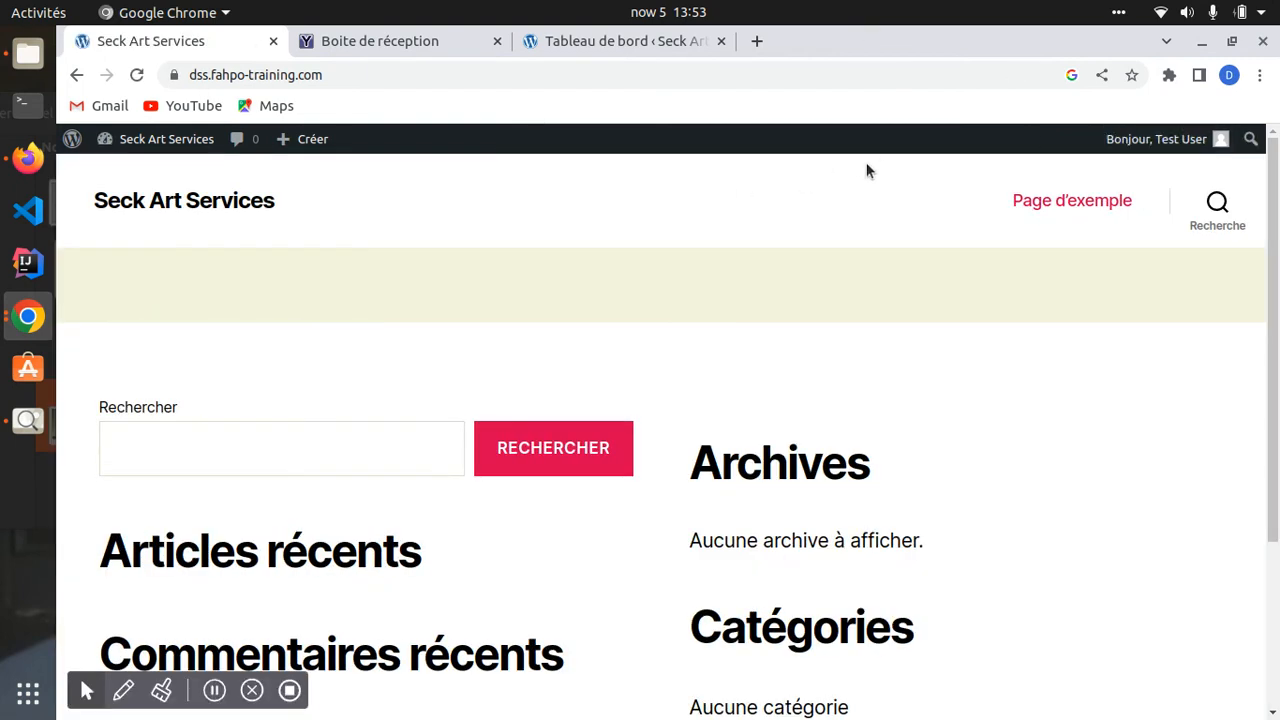
- Log the Author account out through the 'Bonjour' menu's Se déconnecter
click(614, 41)
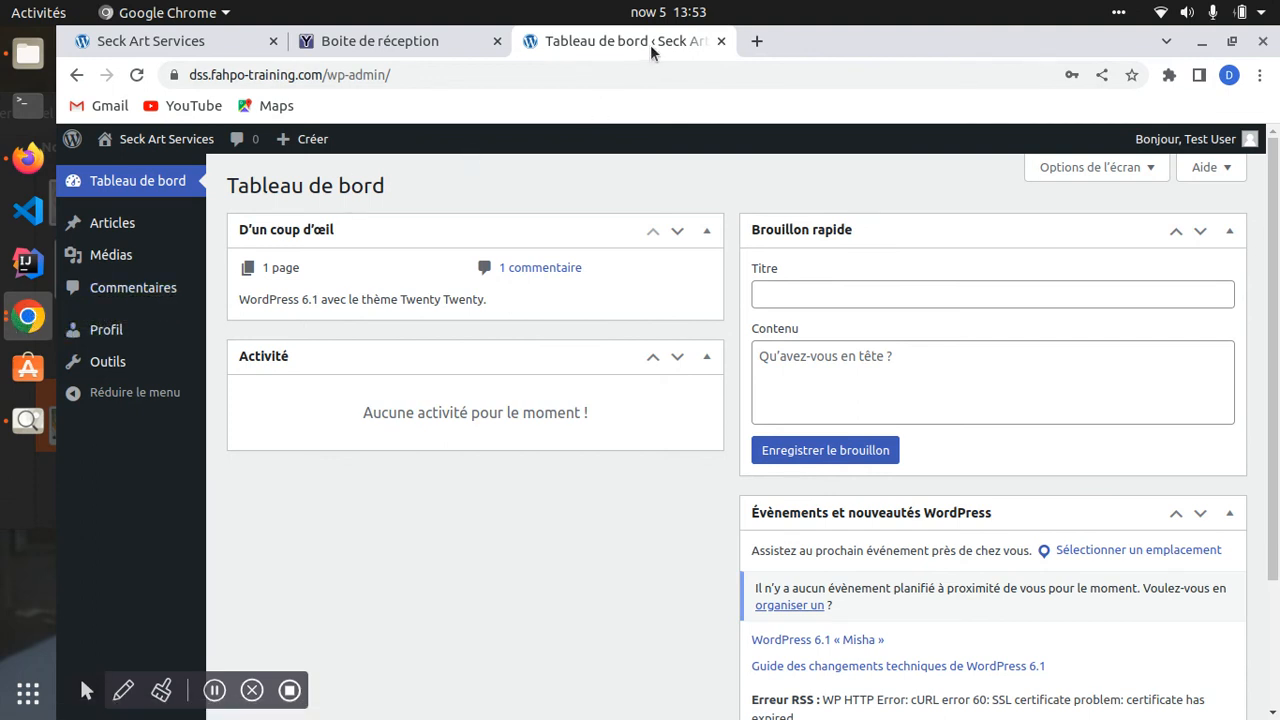
click(158, 40)
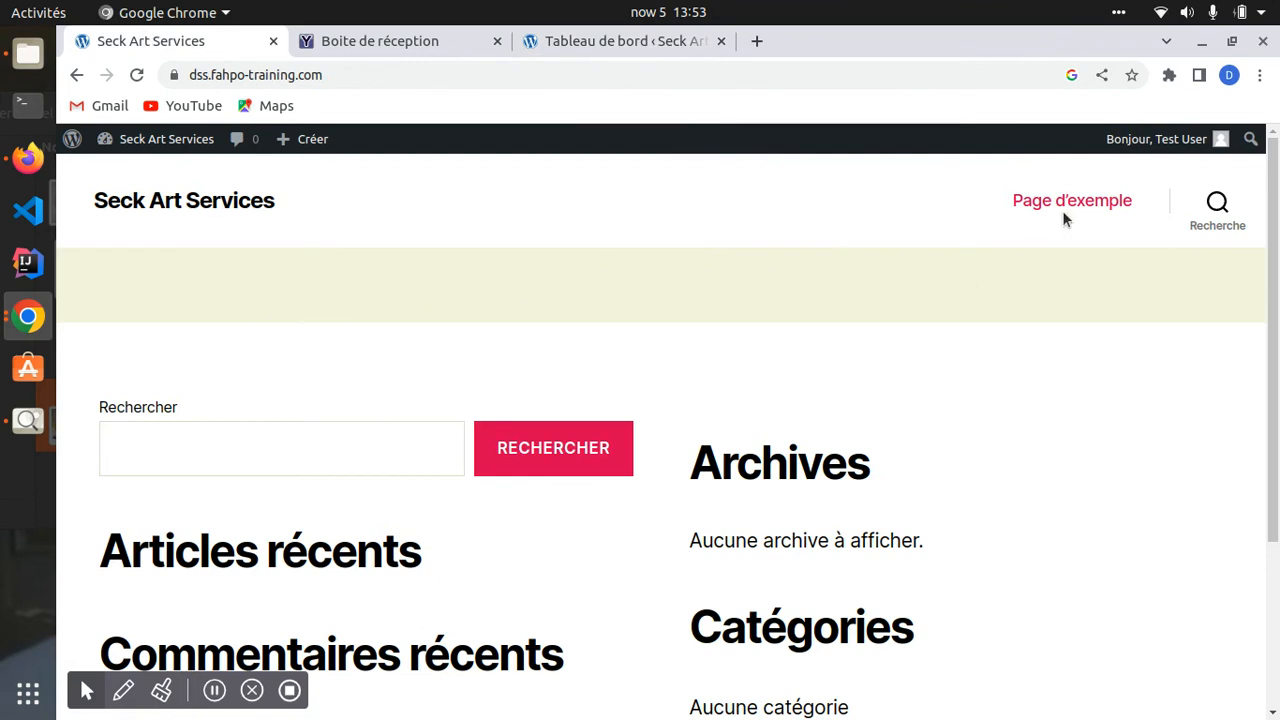
mouse_move(1155, 142)
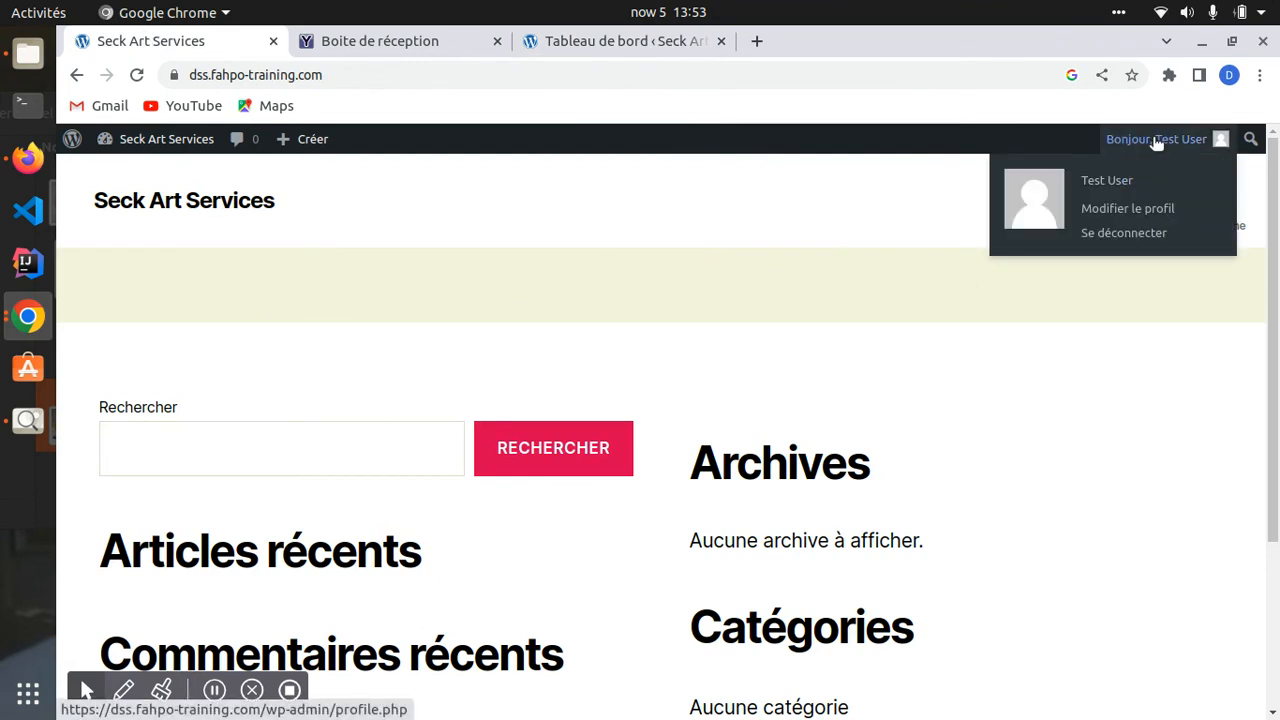
click(1096, 236)
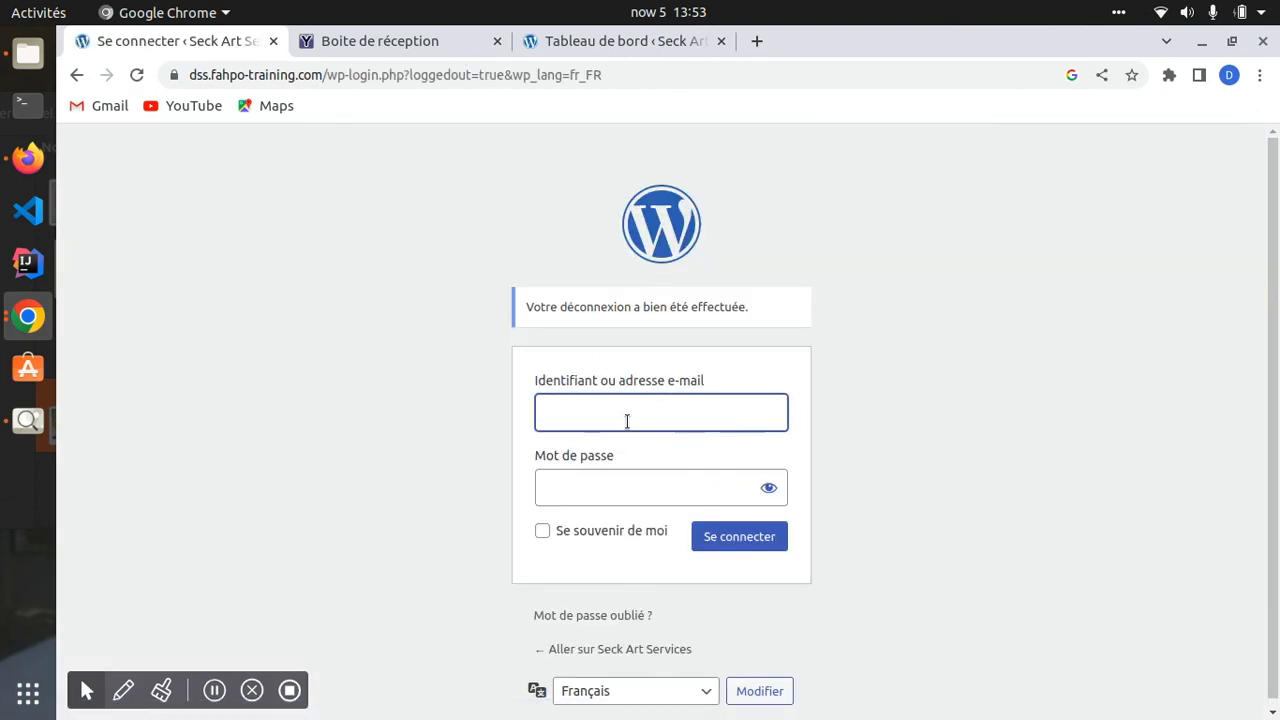
- Log back in with the saved administrator username and the account password
click(626, 423)
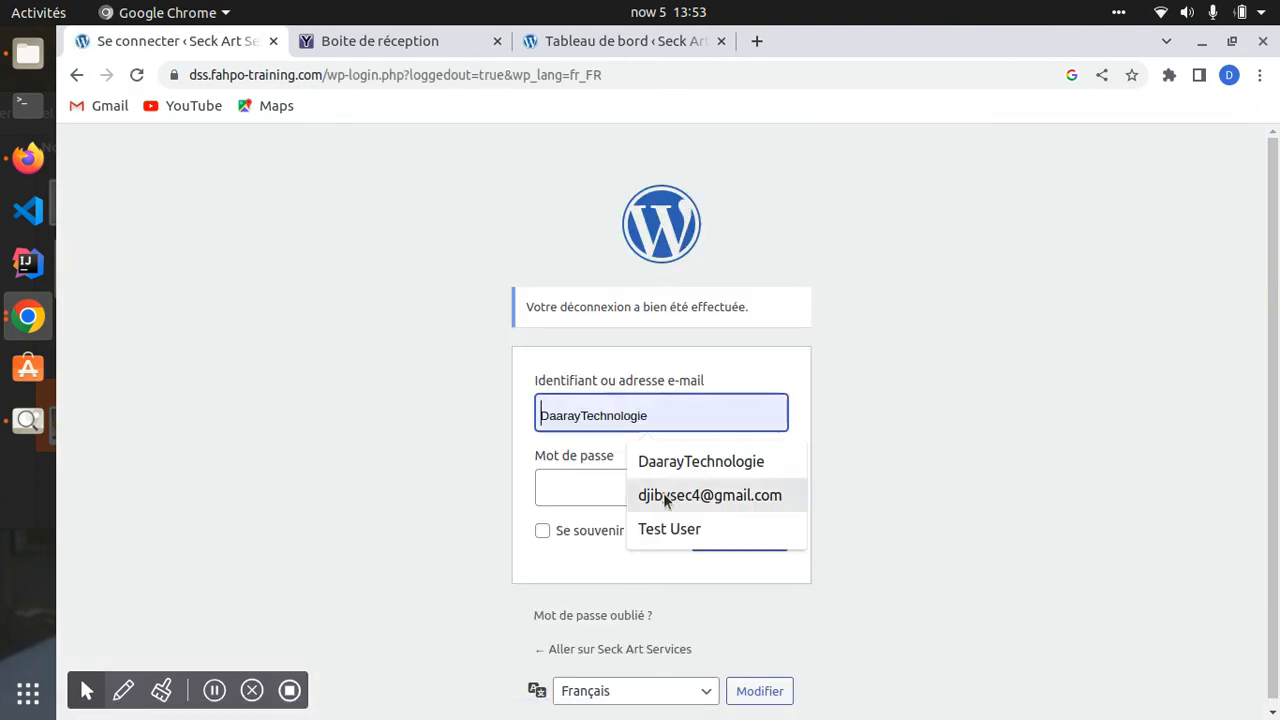
click(683, 497)
click(620, 493)
text(•••••)
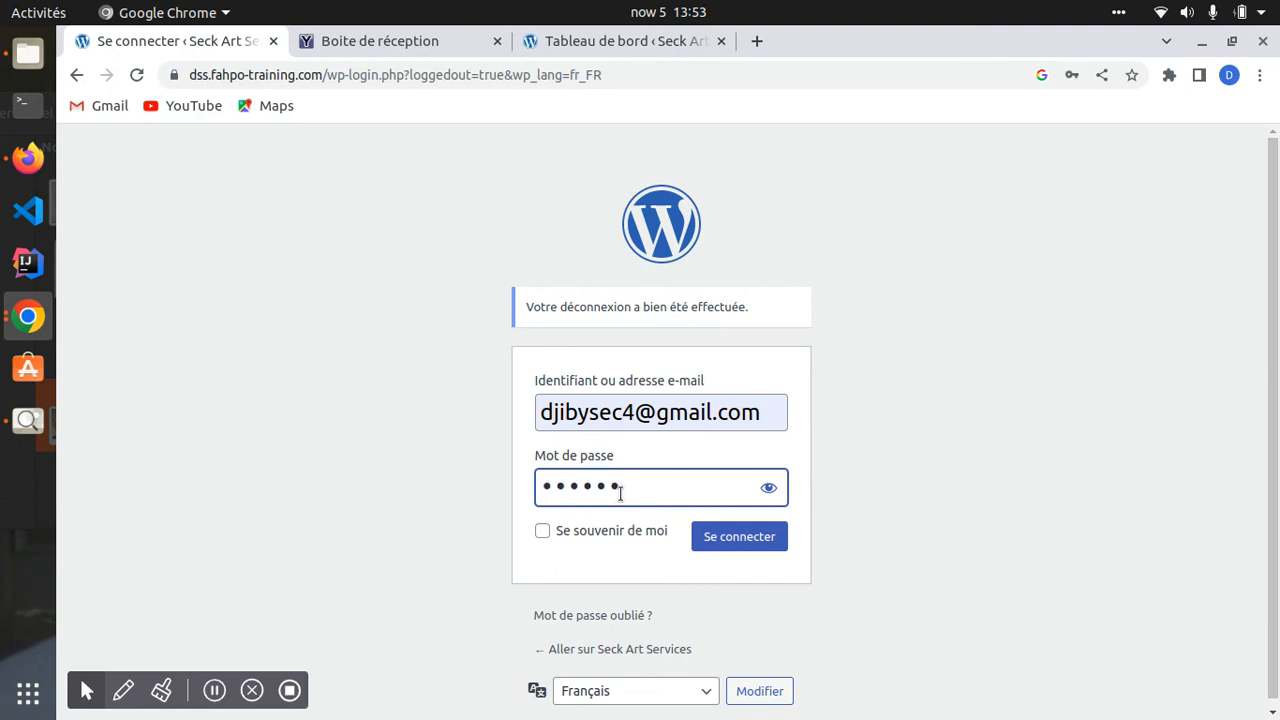
text(•••••••)
key(Return)
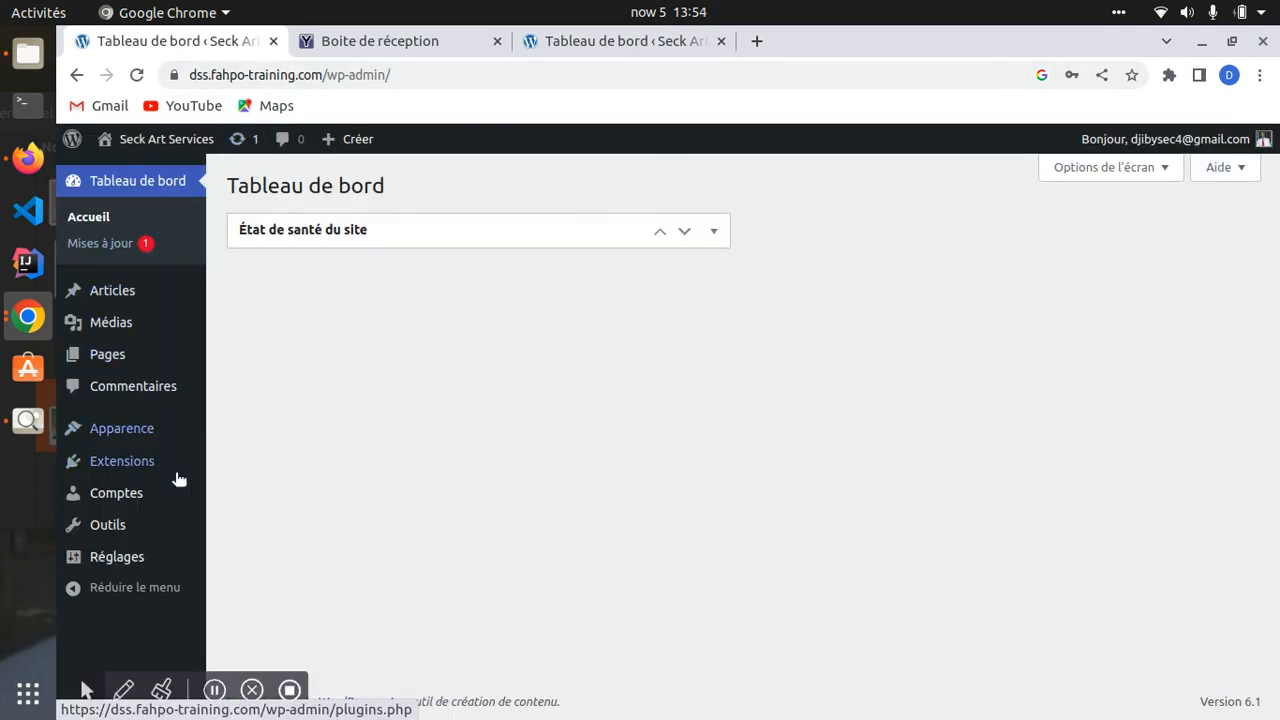
- Open Comptes from the admin sidebar to list the site's accounts
click(125, 440)
click(115, 493)
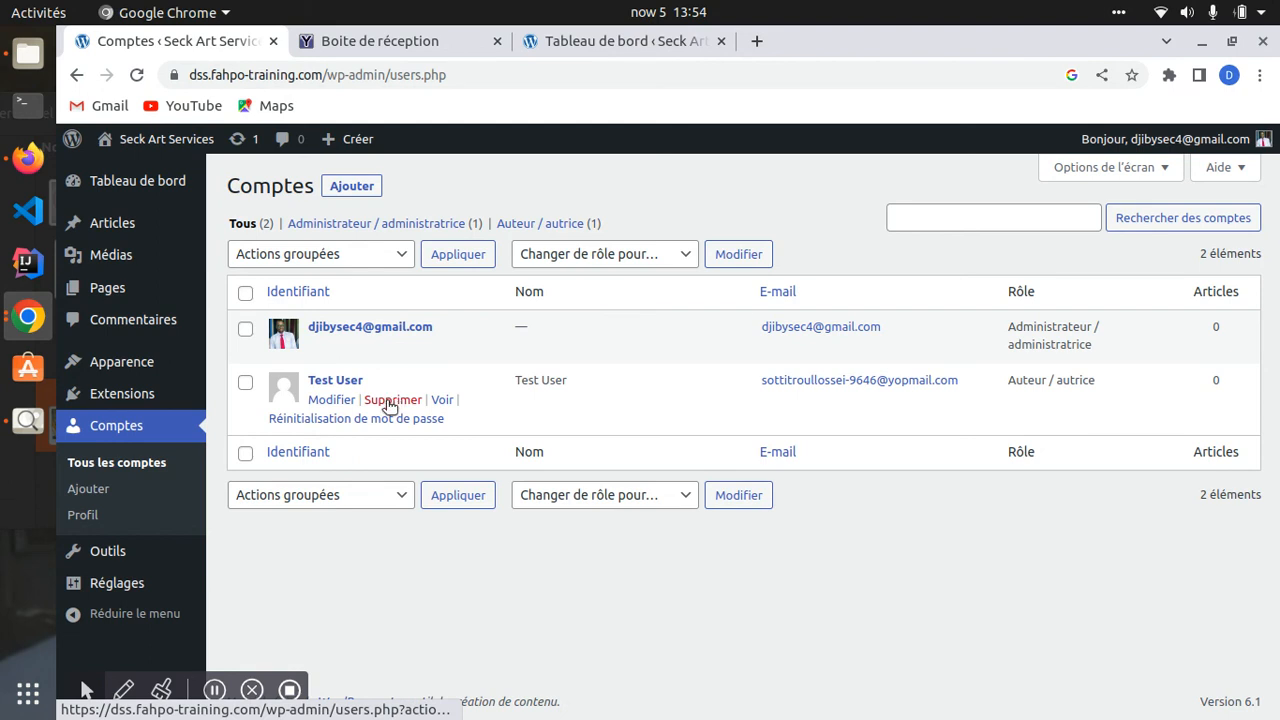
click(595, 41)
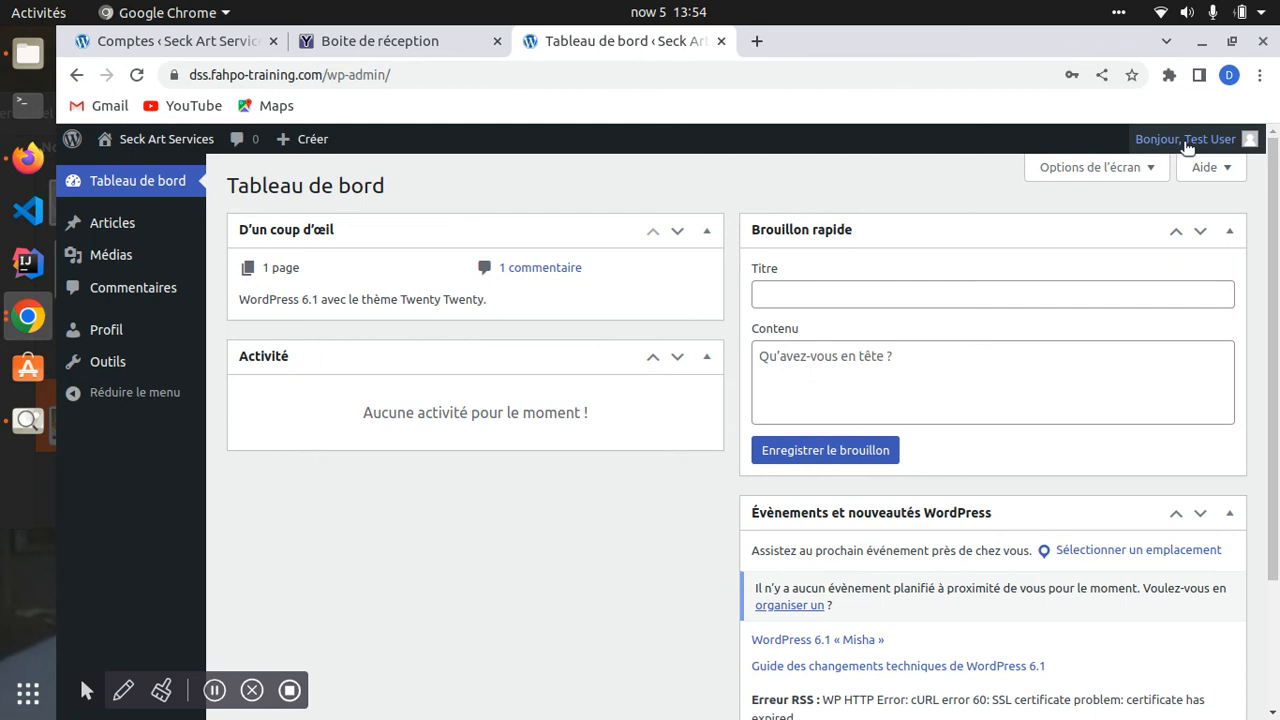
click(148, 38)
click(550, 42)
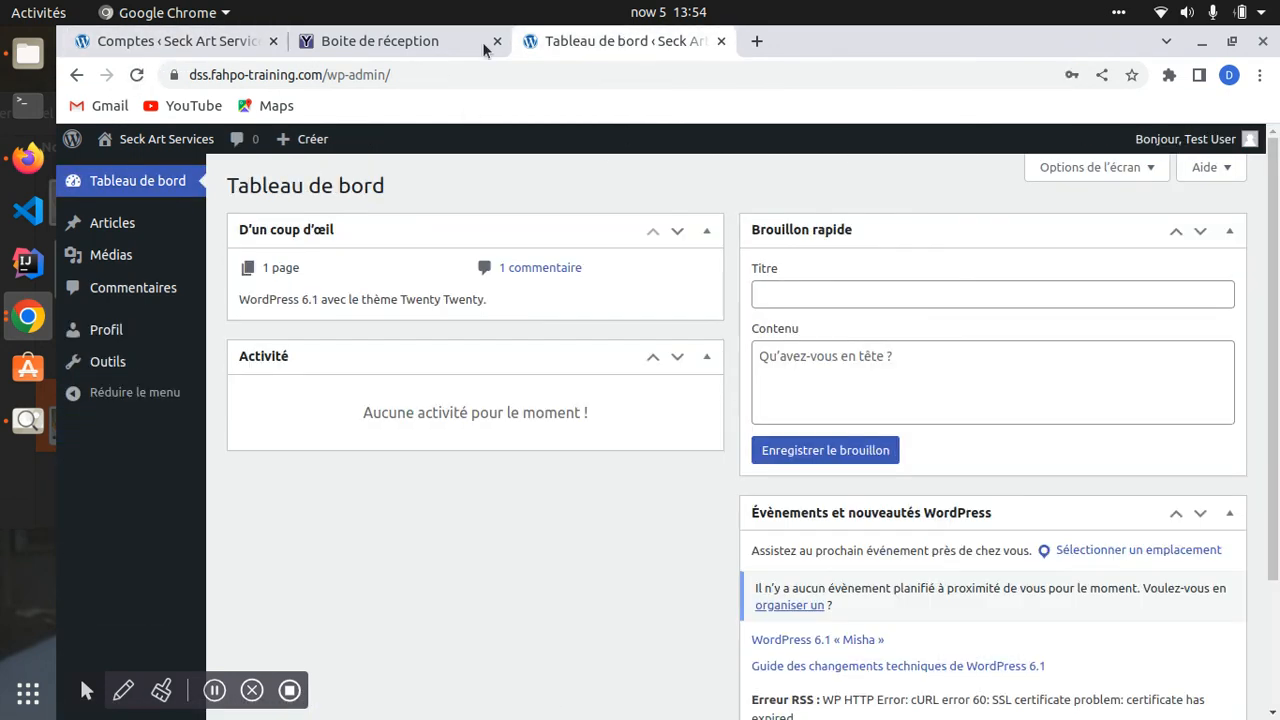
click(117, 45)
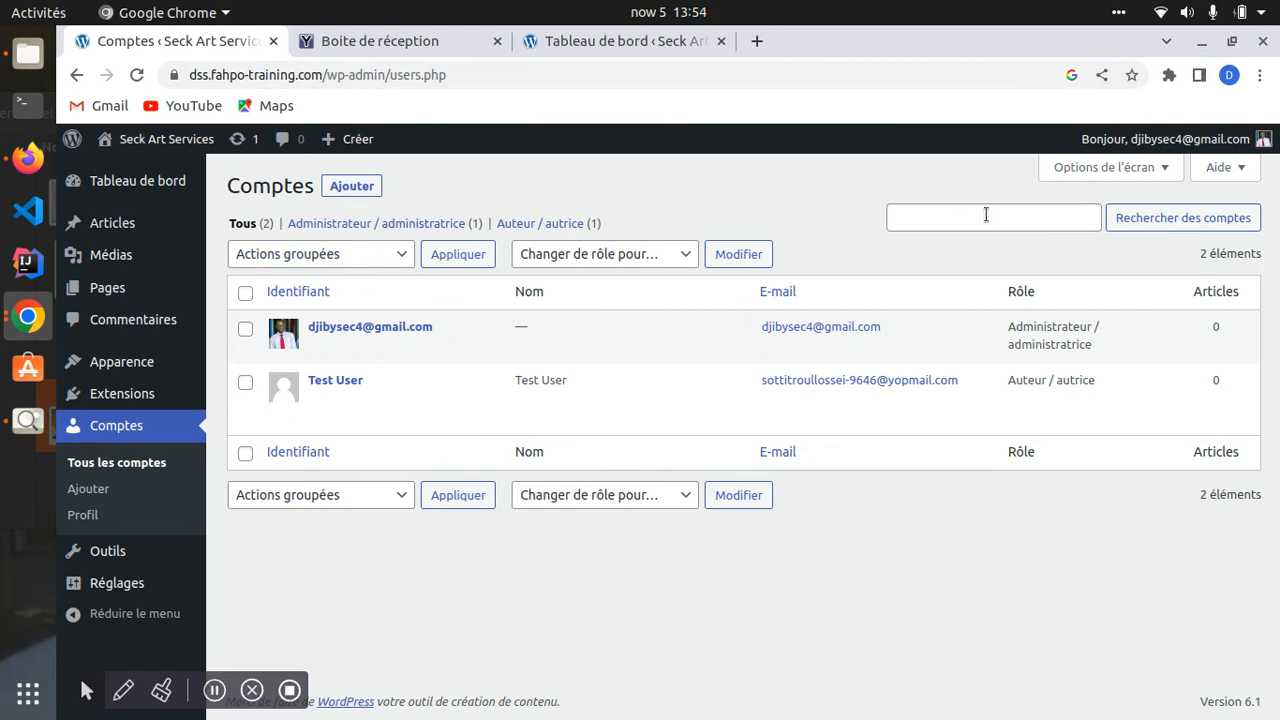
- Reload the Tableau de bord tab to refresh its administrator session
mouse_move(1215, 141)
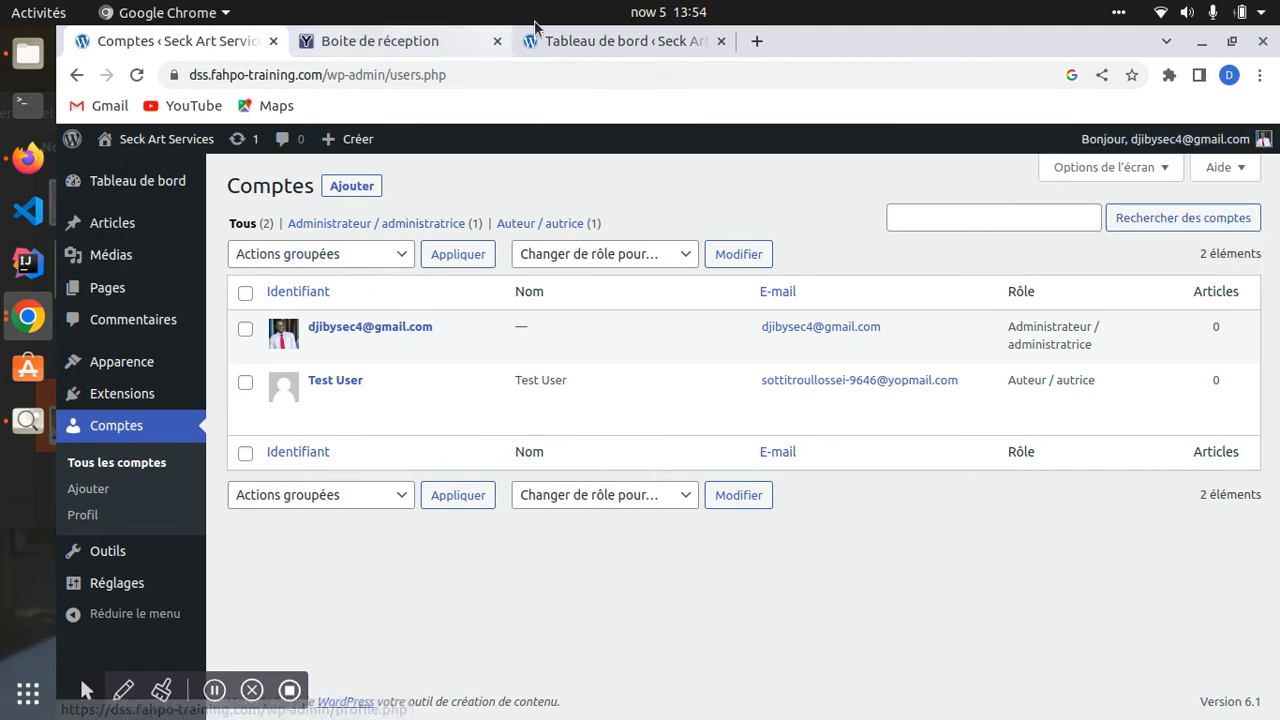
click(622, 41)
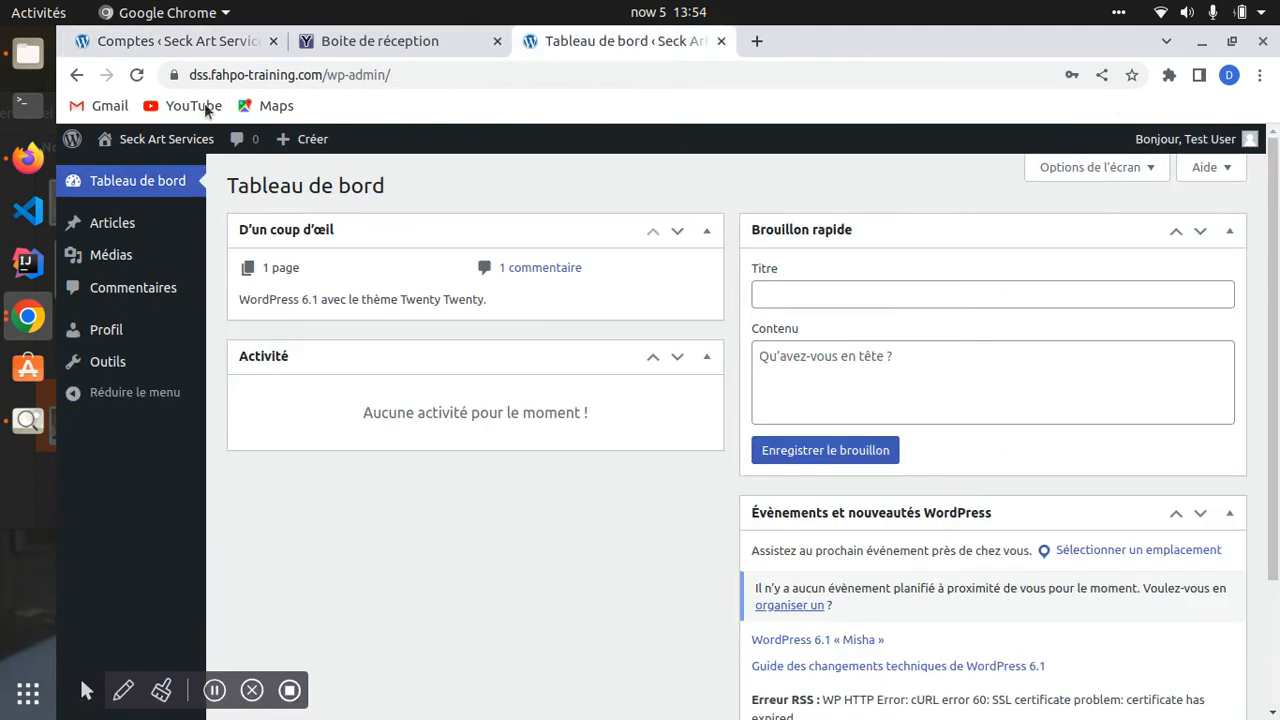
click(138, 78)
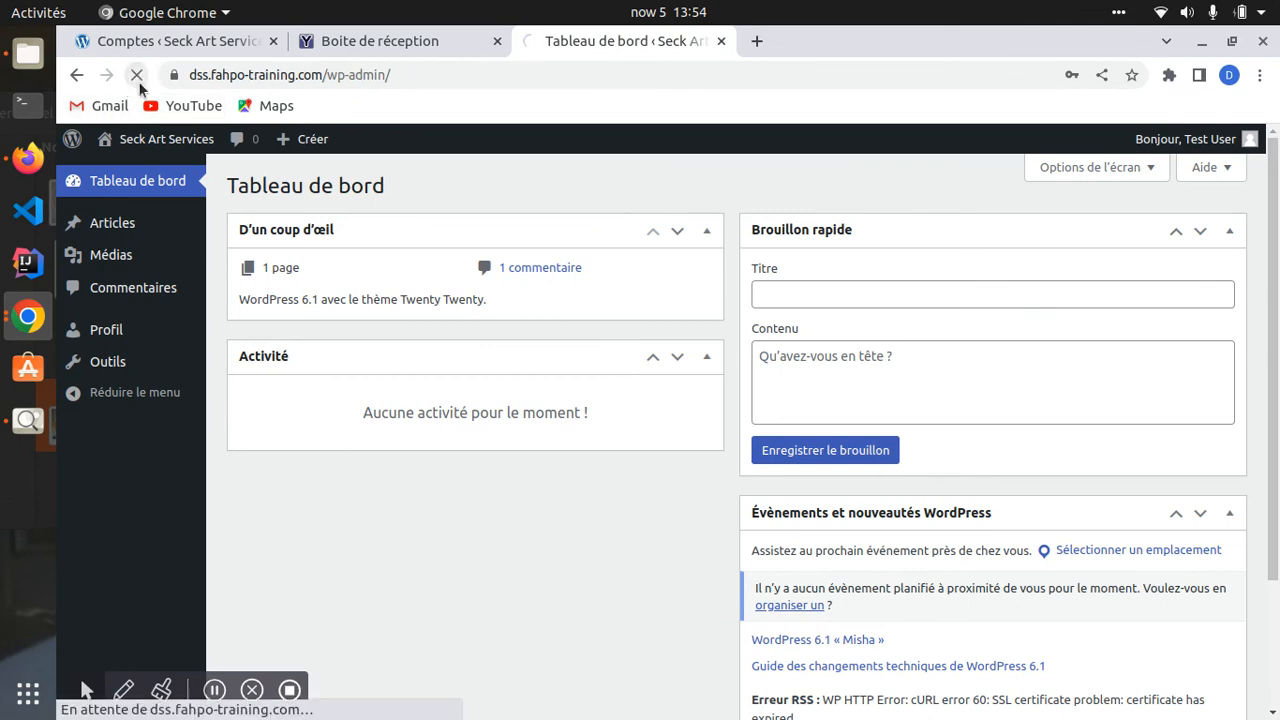
mouse_move(1213, 145)
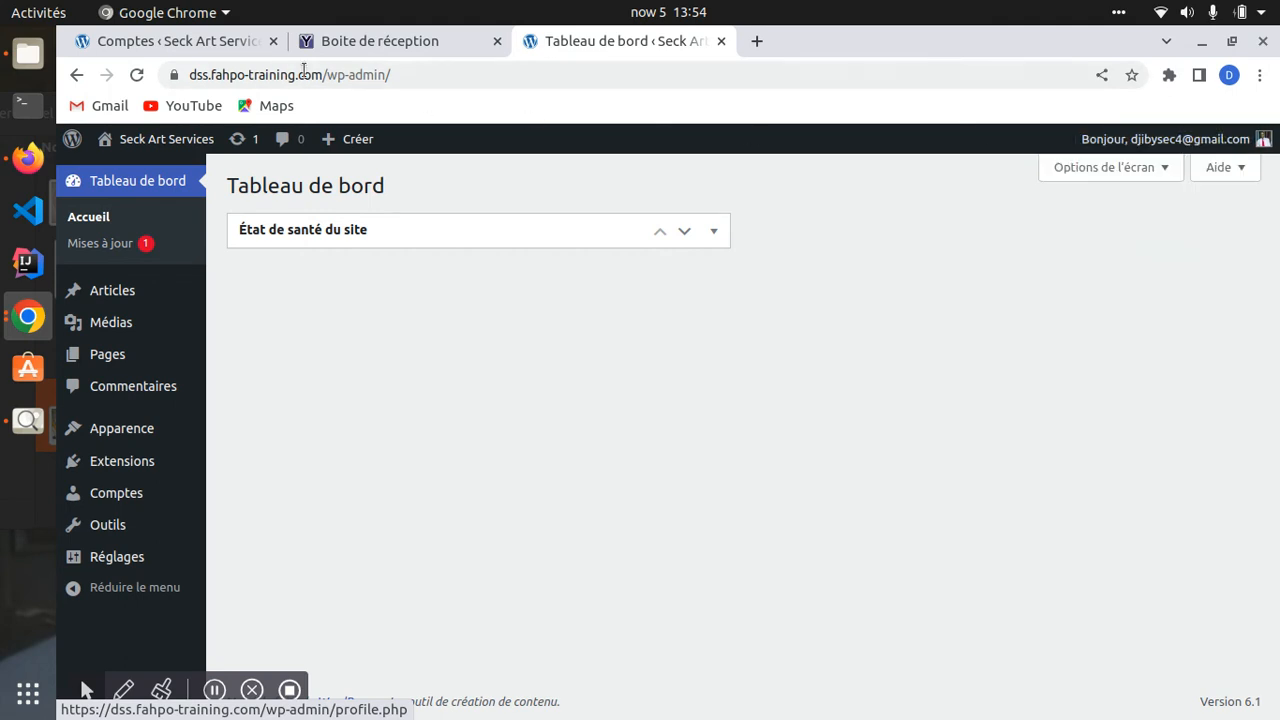
- Finish on the Comptes list showing the administrator and Test User as Author
click(150, 42)
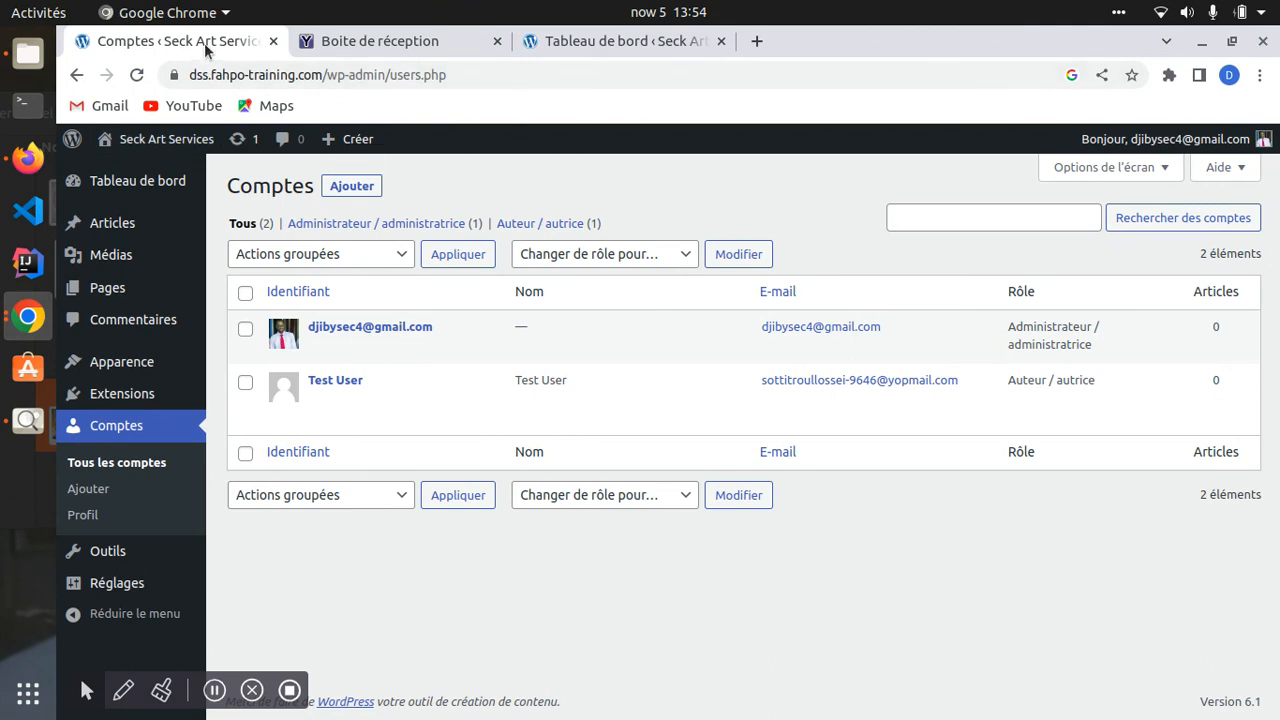
click(610, 38)
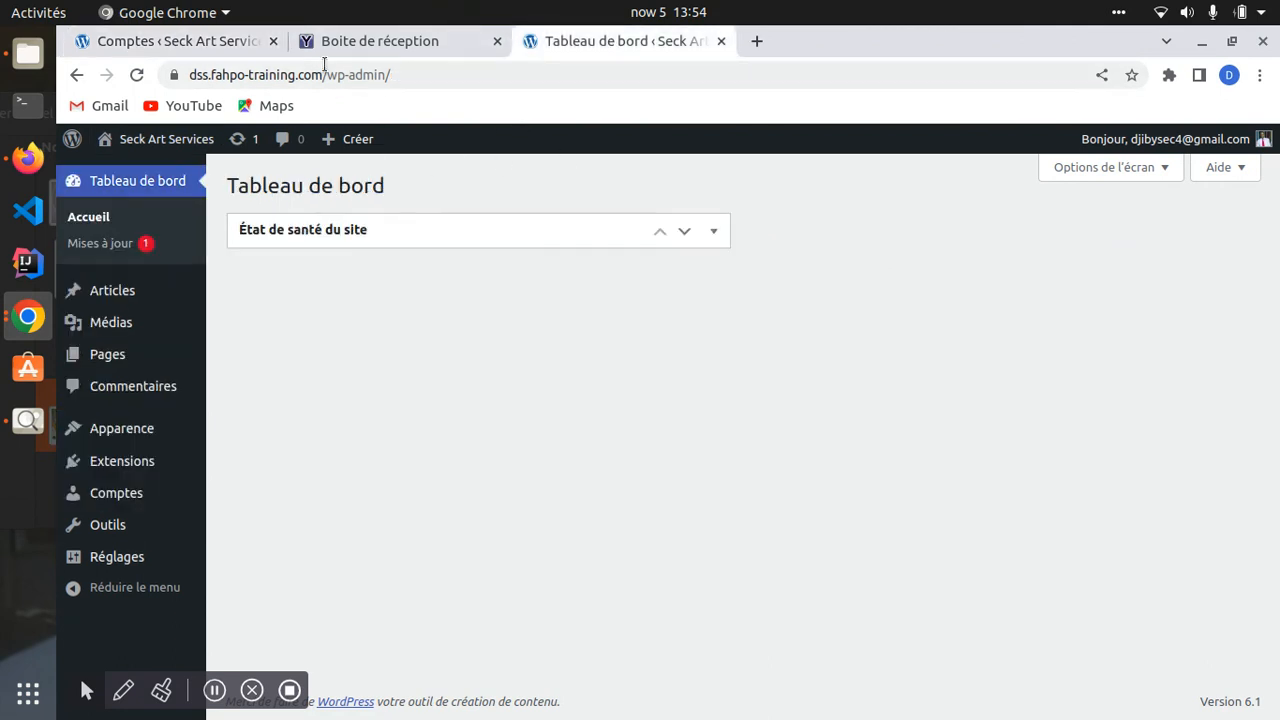
click(185, 41)
click(589, 40)
click(130, 48)
click(570, 41)
click(189, 39)
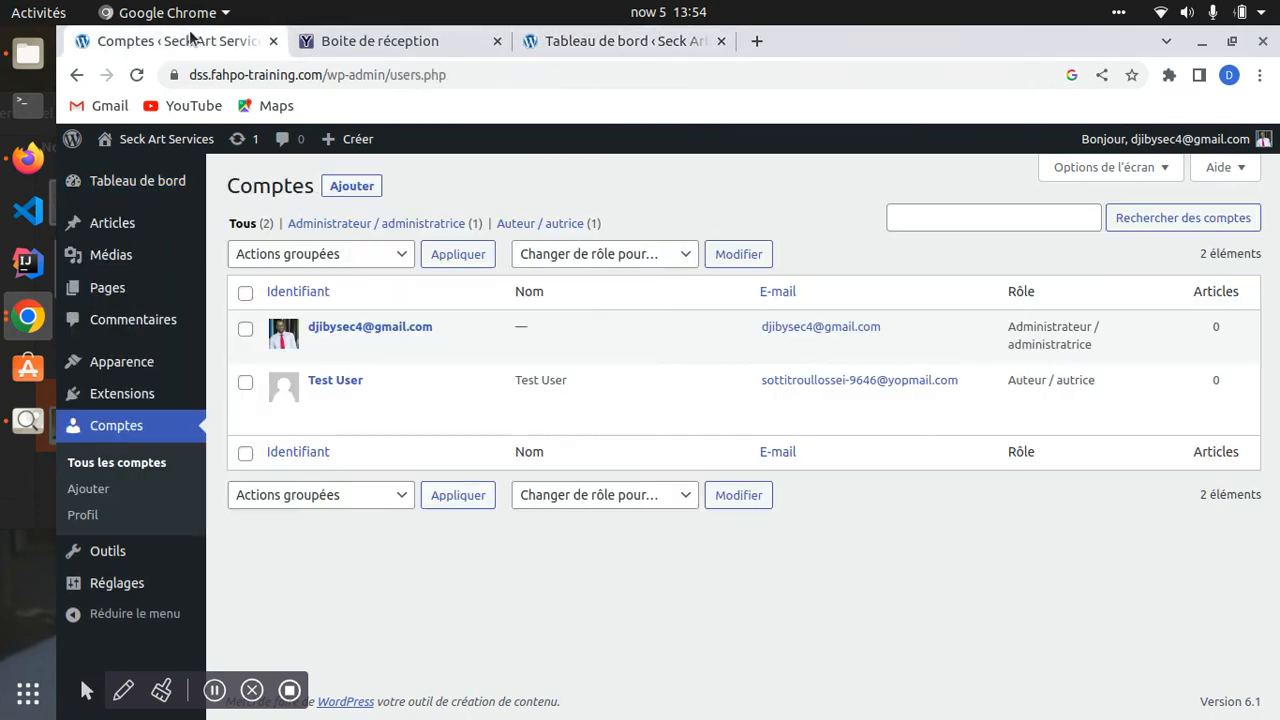
- Open a new Firefox tab and copy the site's accounts page address from Chrome
click(5, 160)
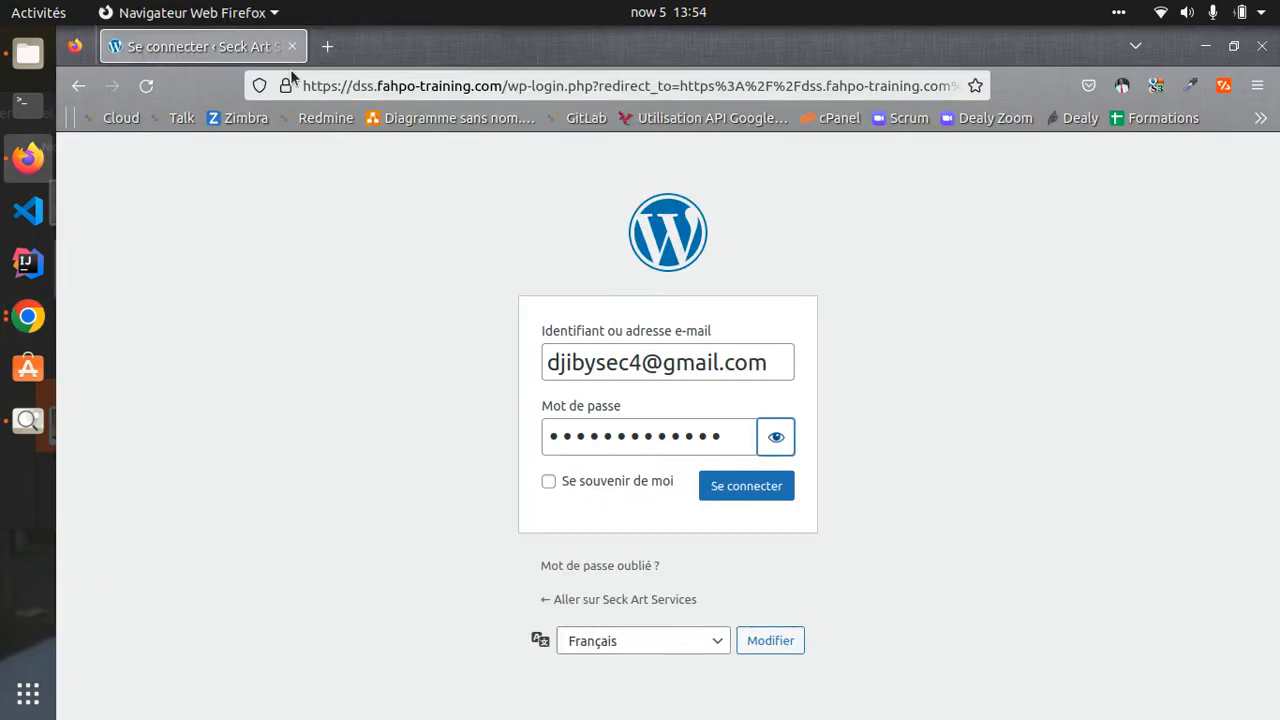
click(389, 91)
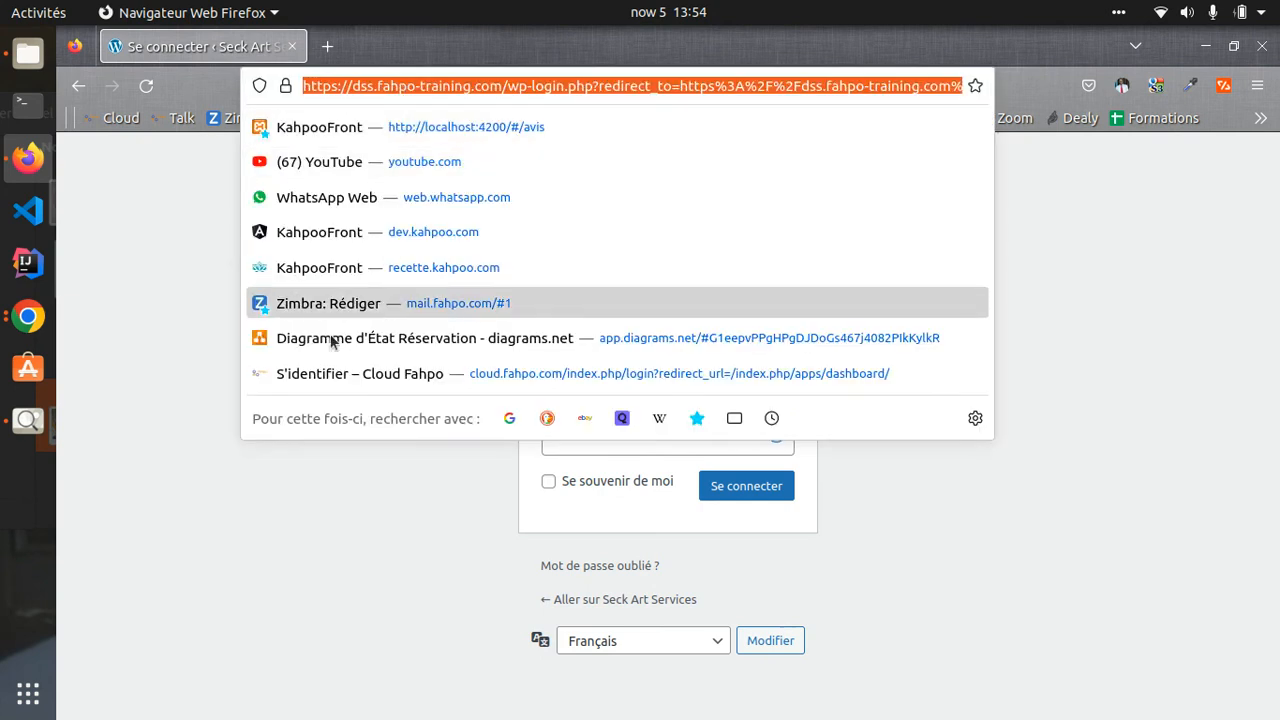
click(206, 251)
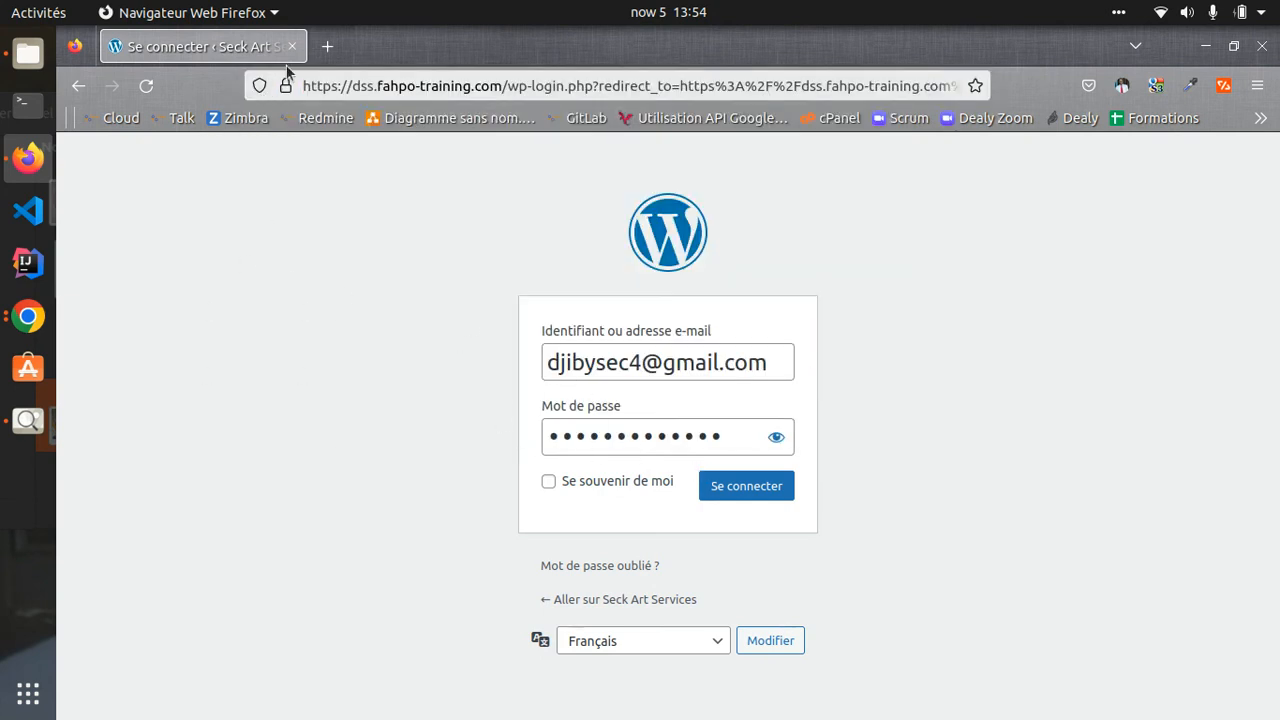
click(327, 47)
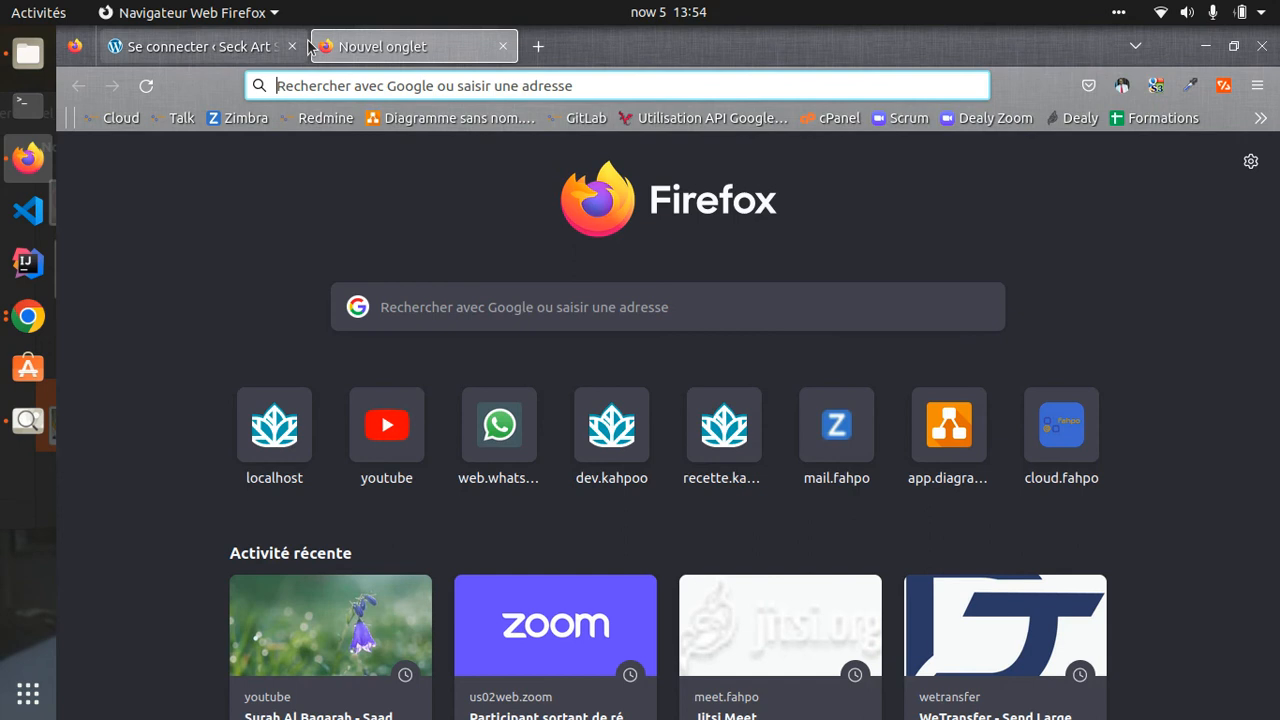
click(317, 88)
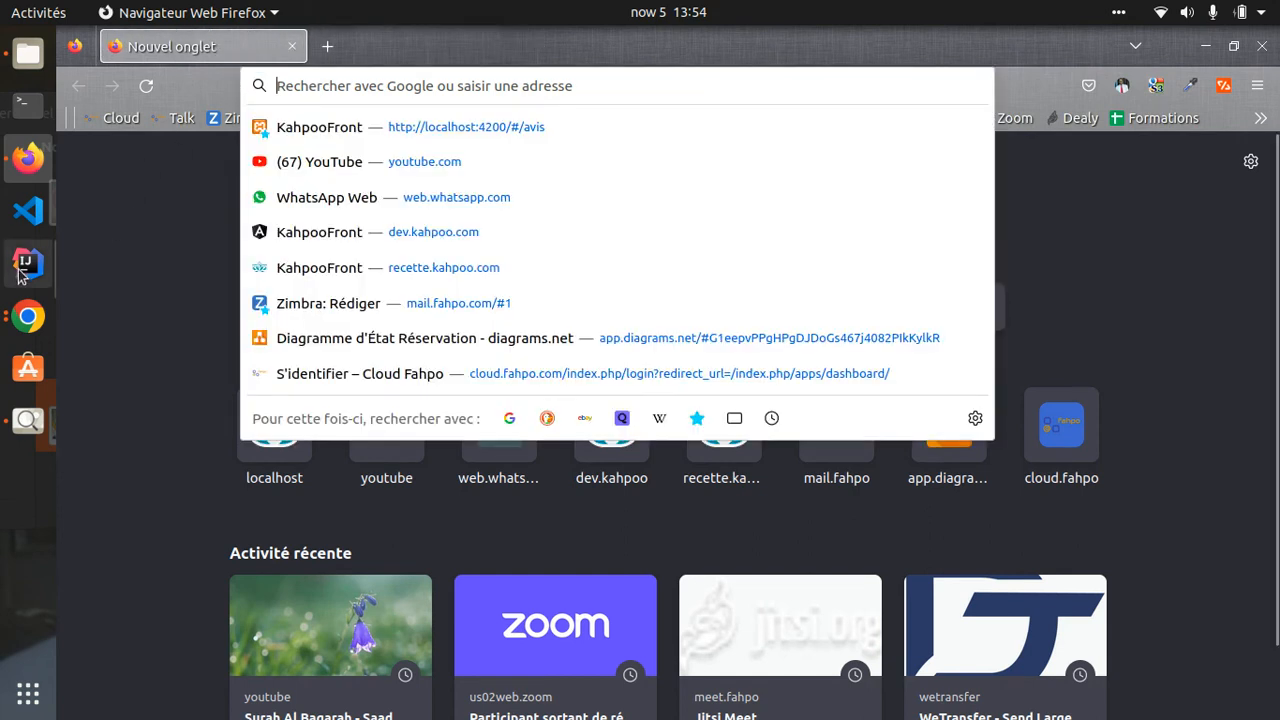
click(27, 316)
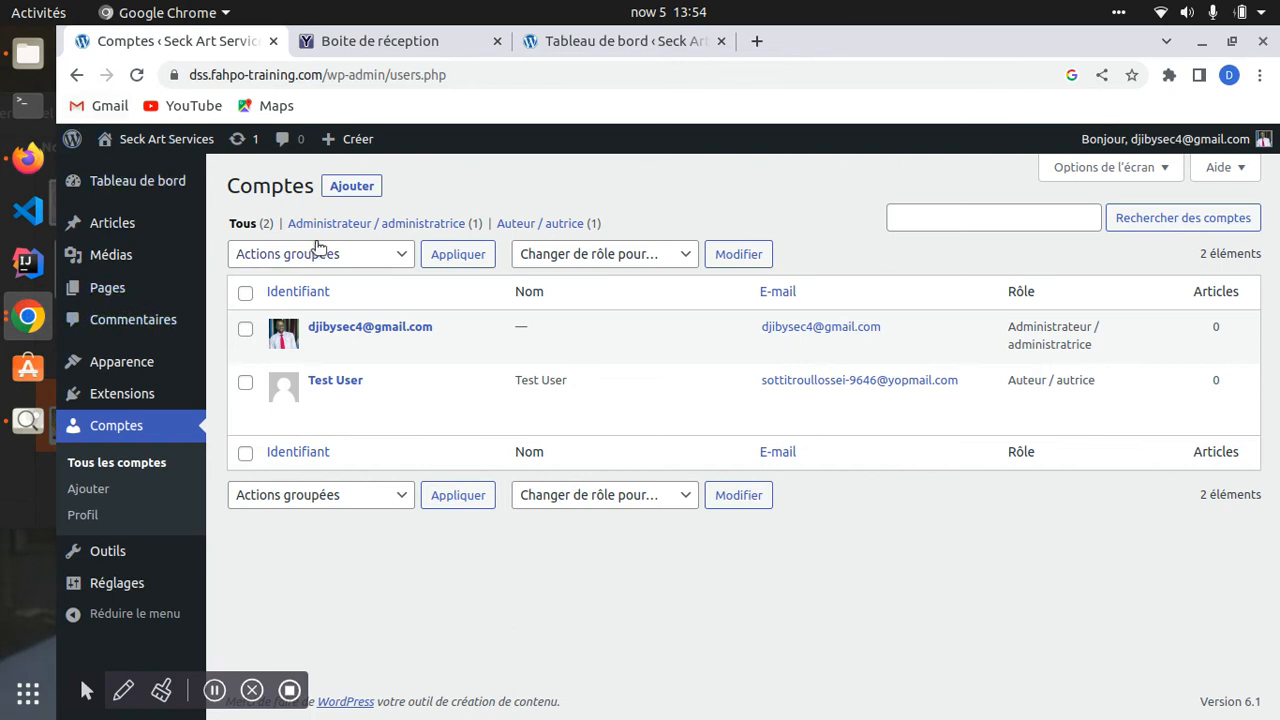
click(352, 76)
key(ctrl+c)
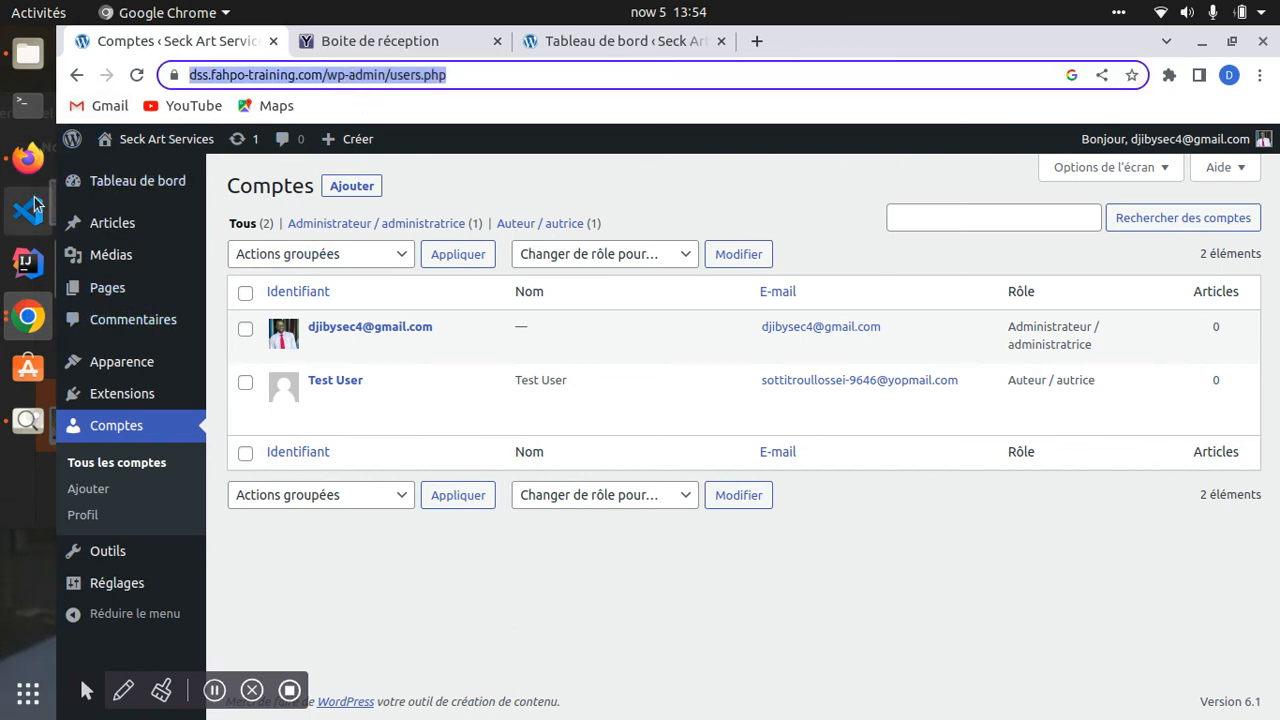
click(28, 157)
- Paste the address in Firefox, trim it to the domain, and load /wp-admin/
click(340, 84)
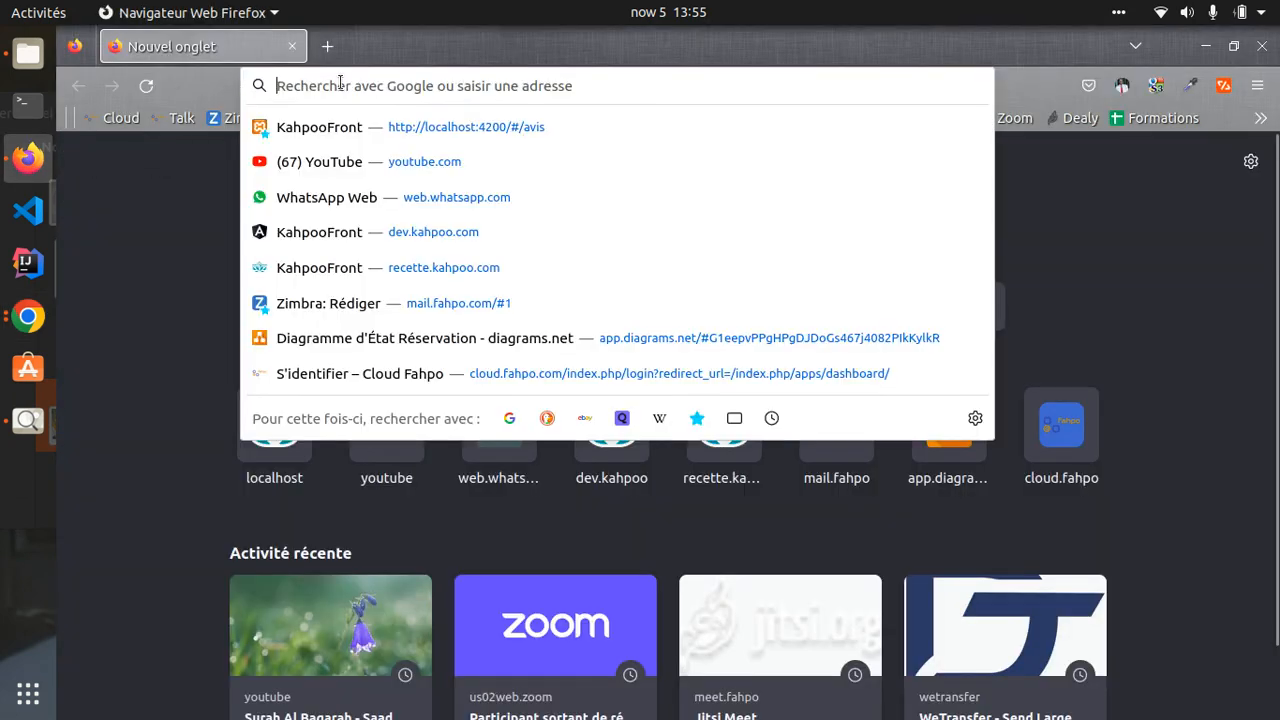
key(ctrl+v)
key(BackSpace)
key(BackSpace)
key(BackSpace)
key(BackSpace)
key(BackSpace)
key(BackSpace)
key(BackSpace)
key(BackSpace)
key(BackSpace)
key(BackSpace)
key(BackSpace)
key(BackSpace)
key(BackSpace)
key(BackSpace)
key(BackSpace)
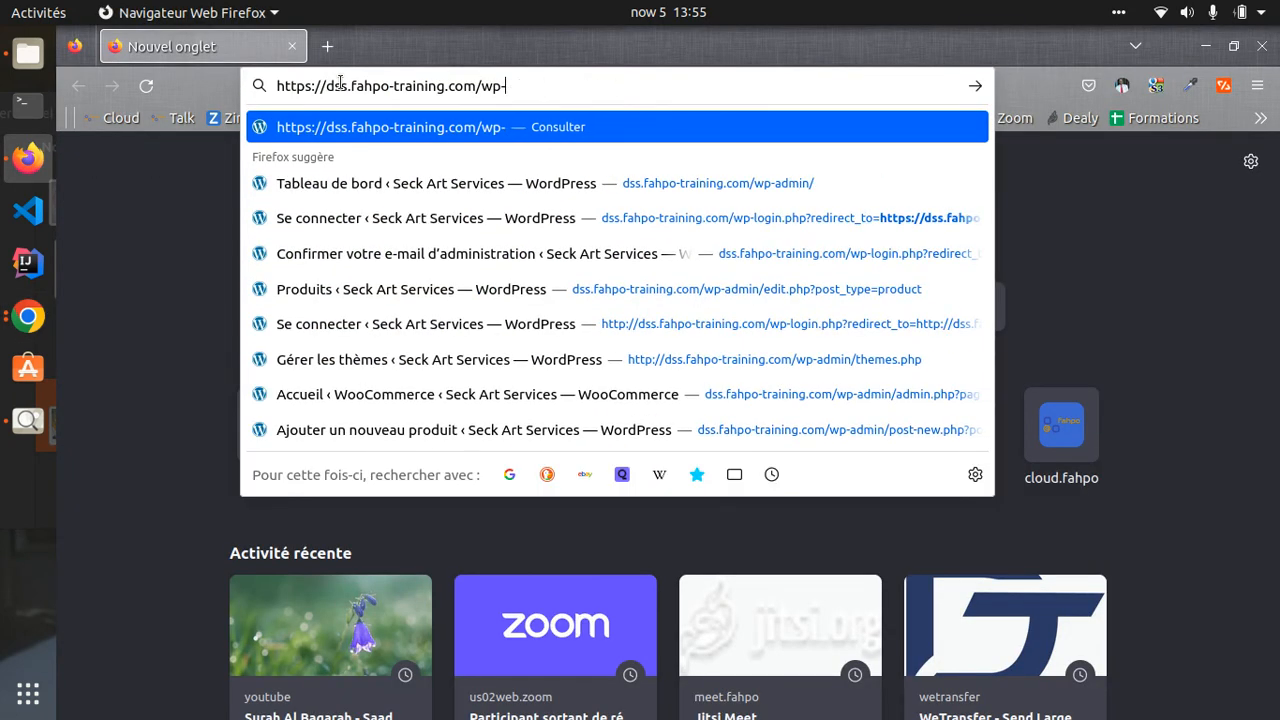
key(BackSpace)
key(BackSpace)
key(BackSpace)
key(Return)
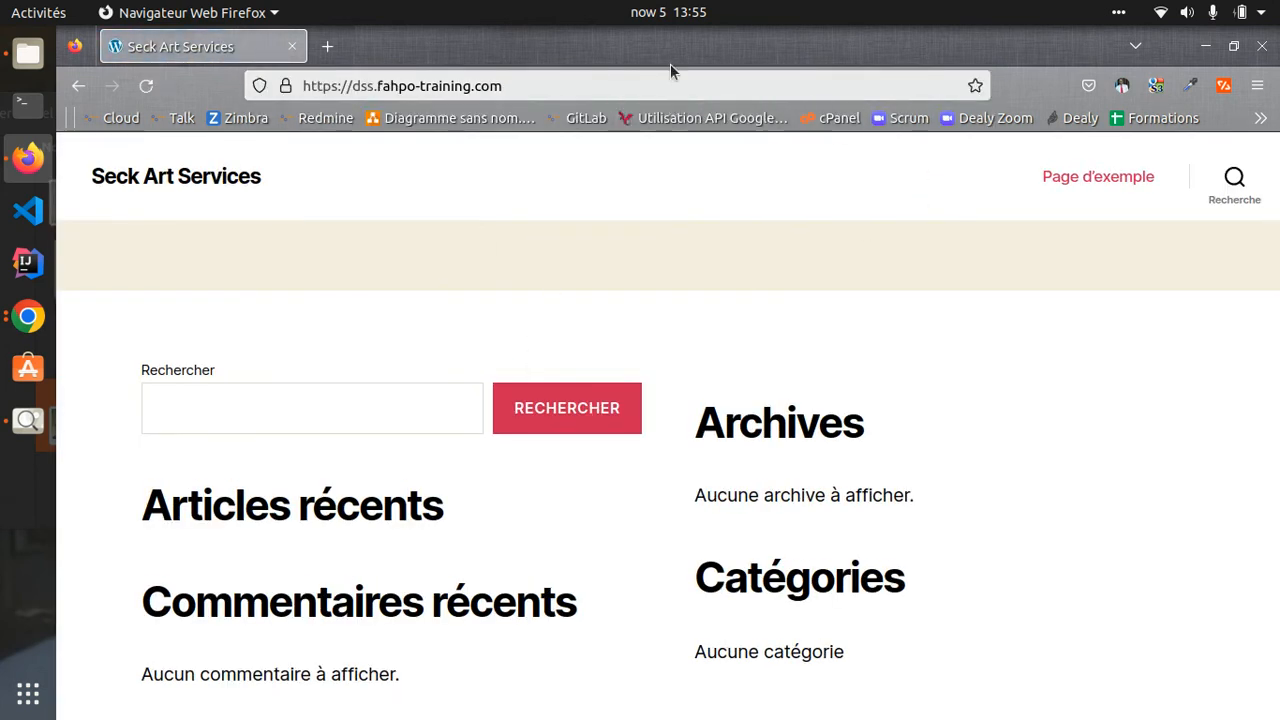
click(708, 85)
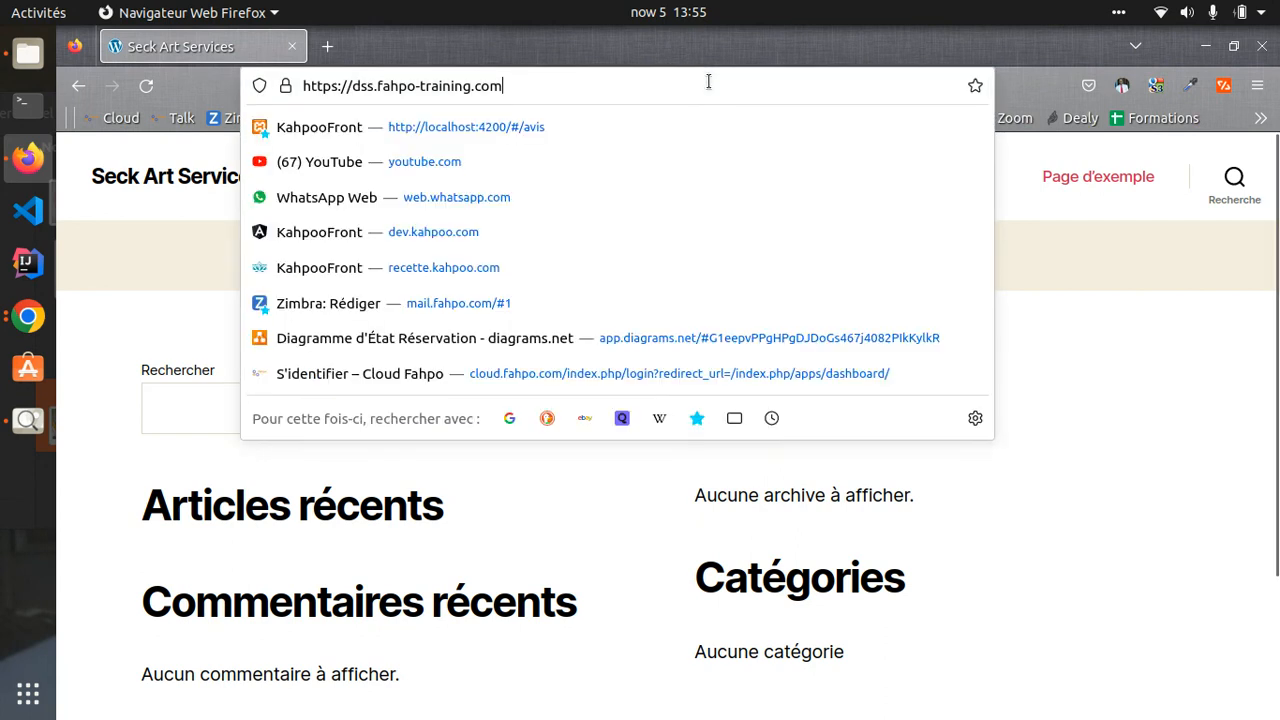
text(/)
text(wp-admin/)
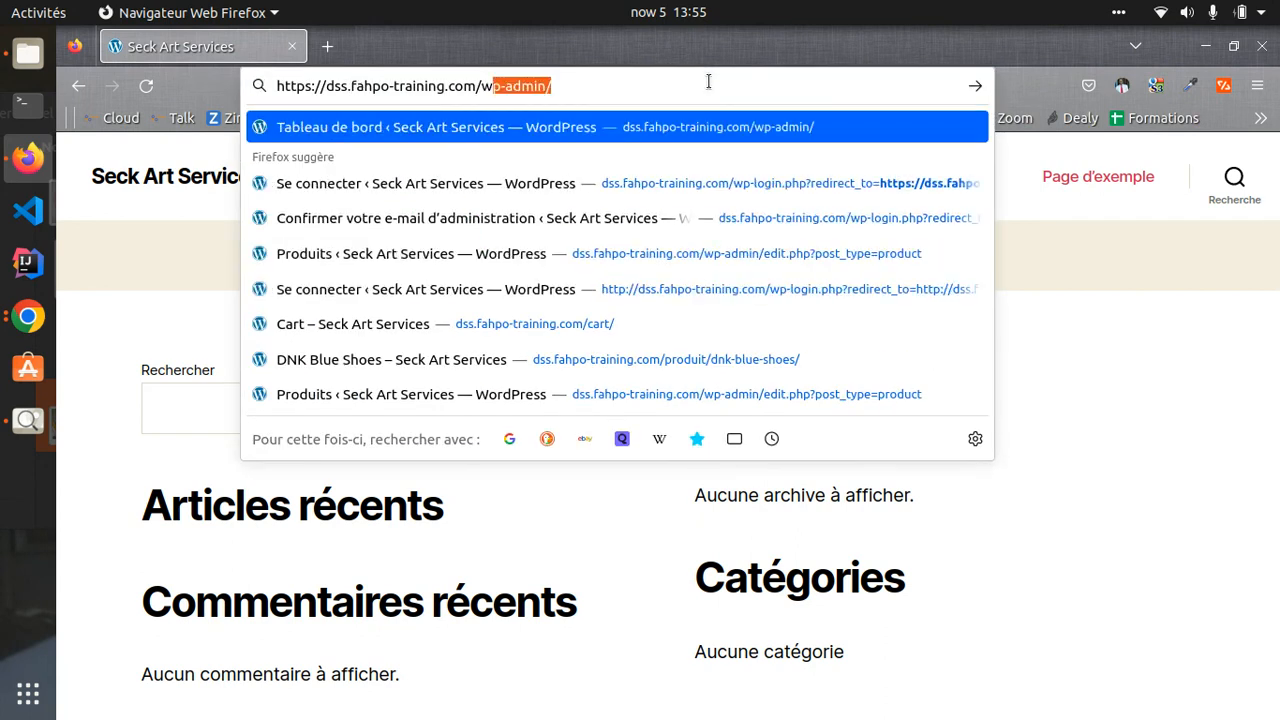
key(Return)
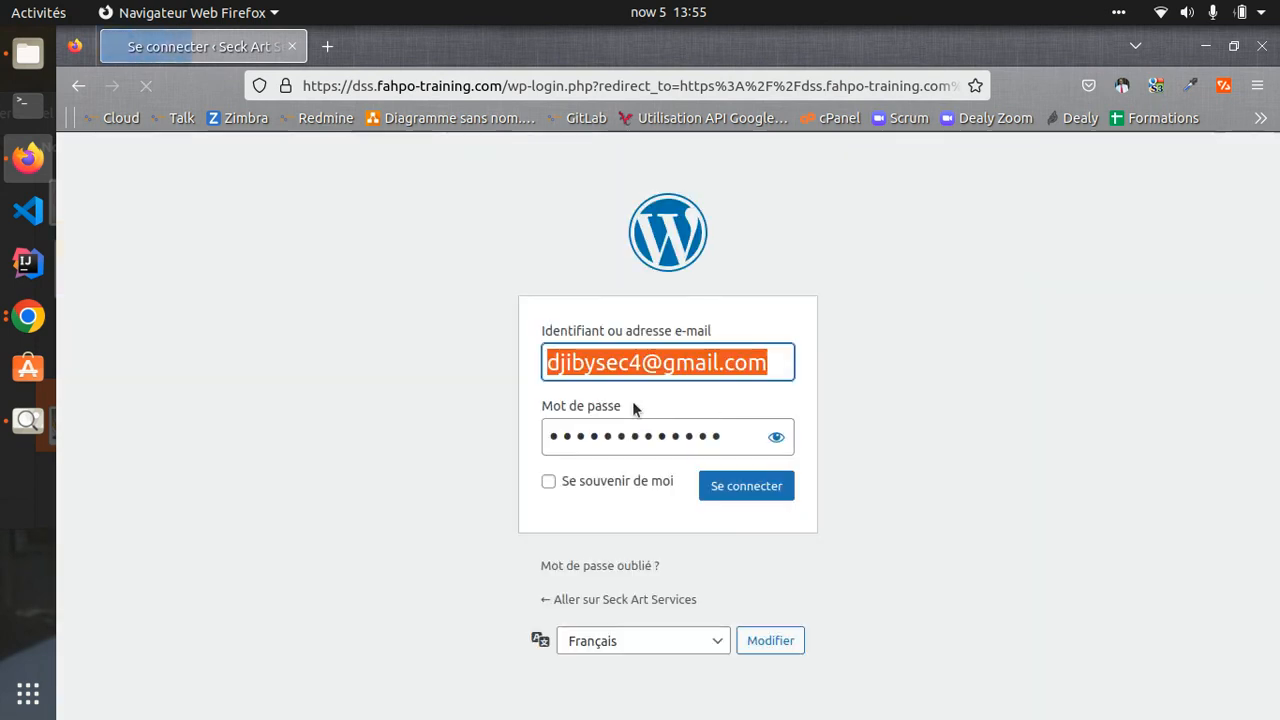
- Clear the prefilled administrator credentials and enter 'Test User' as the login name
key(Tab)
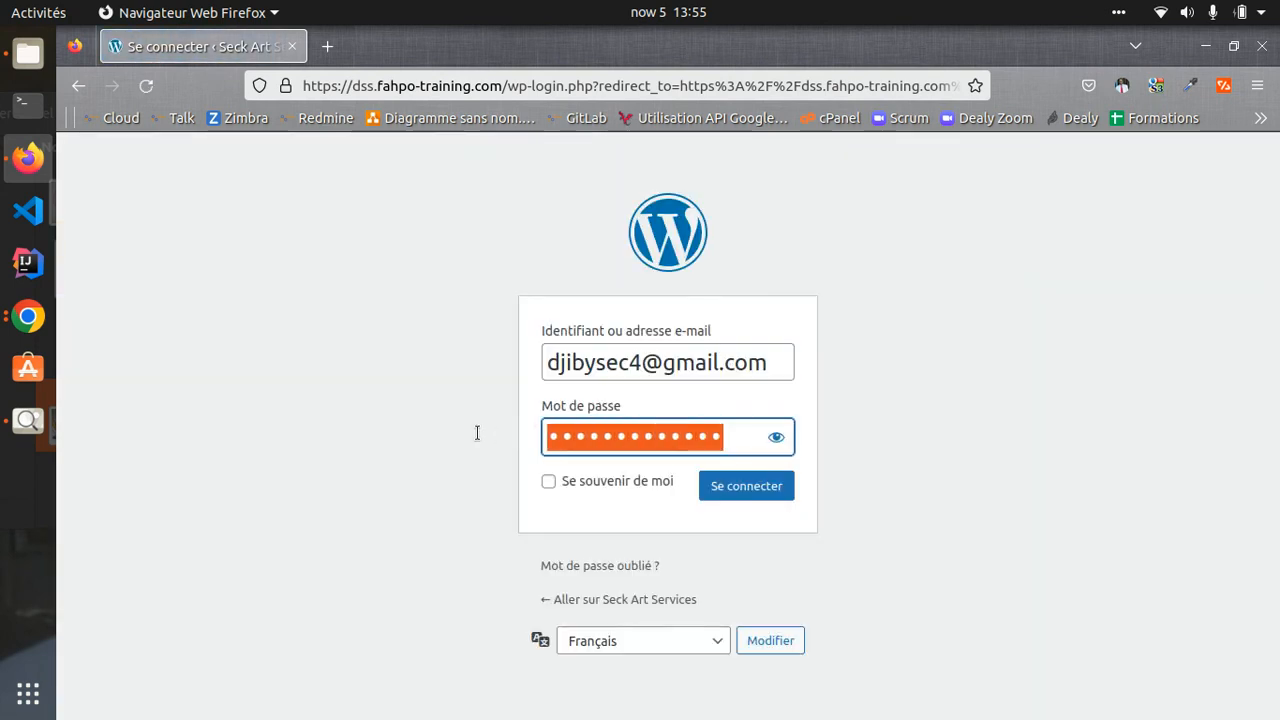
key(BackSpace)
click(695, 365)
key(ctrl+a)
key(BackSpace)
text(Test User)
- Enter the author account's password, sign in, and decline saving the login
key(Tab)
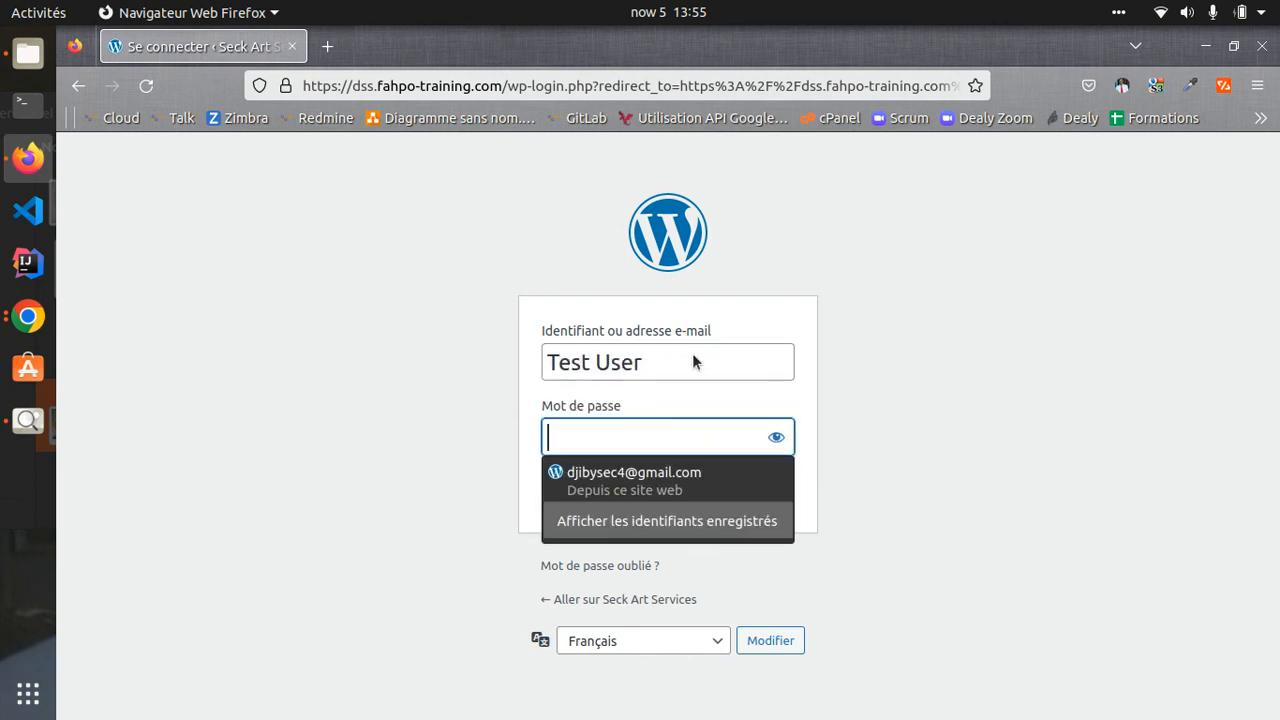
text(•••)
key(BackSpace)
key(BackSpace)
key(BackSpace)
text(••••••)
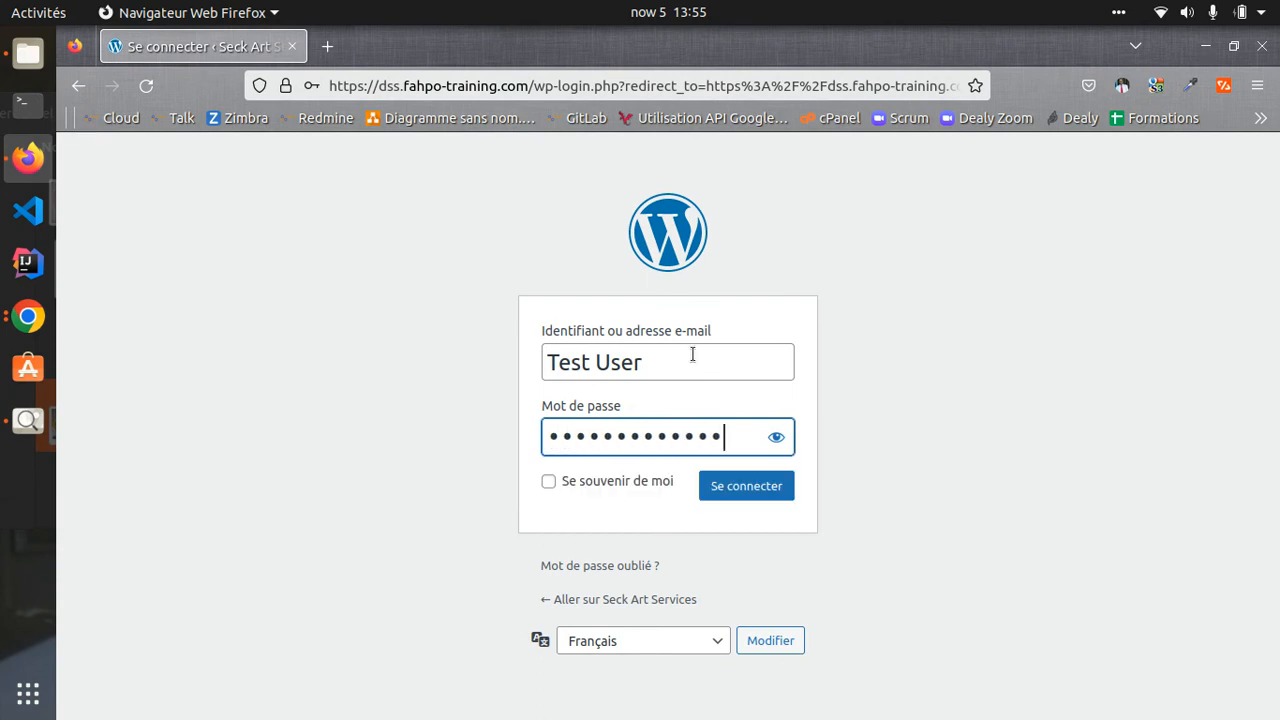
click(777, 436)
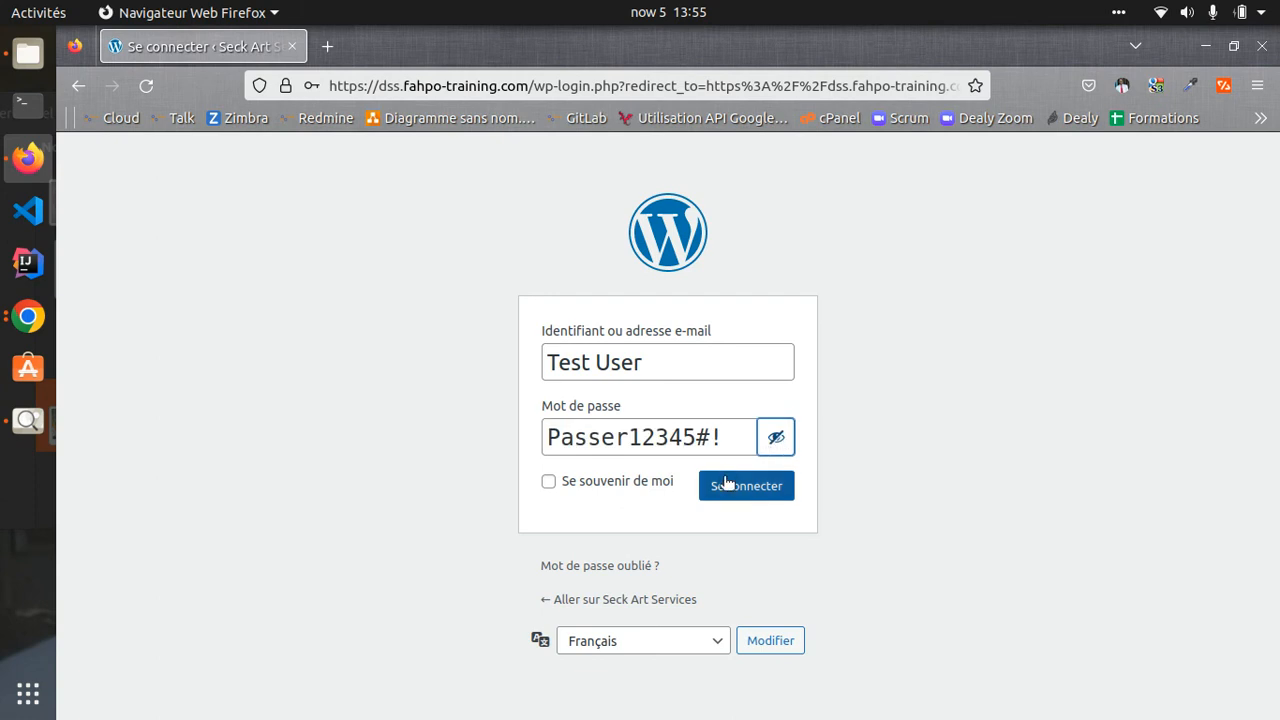
click(724, 484)
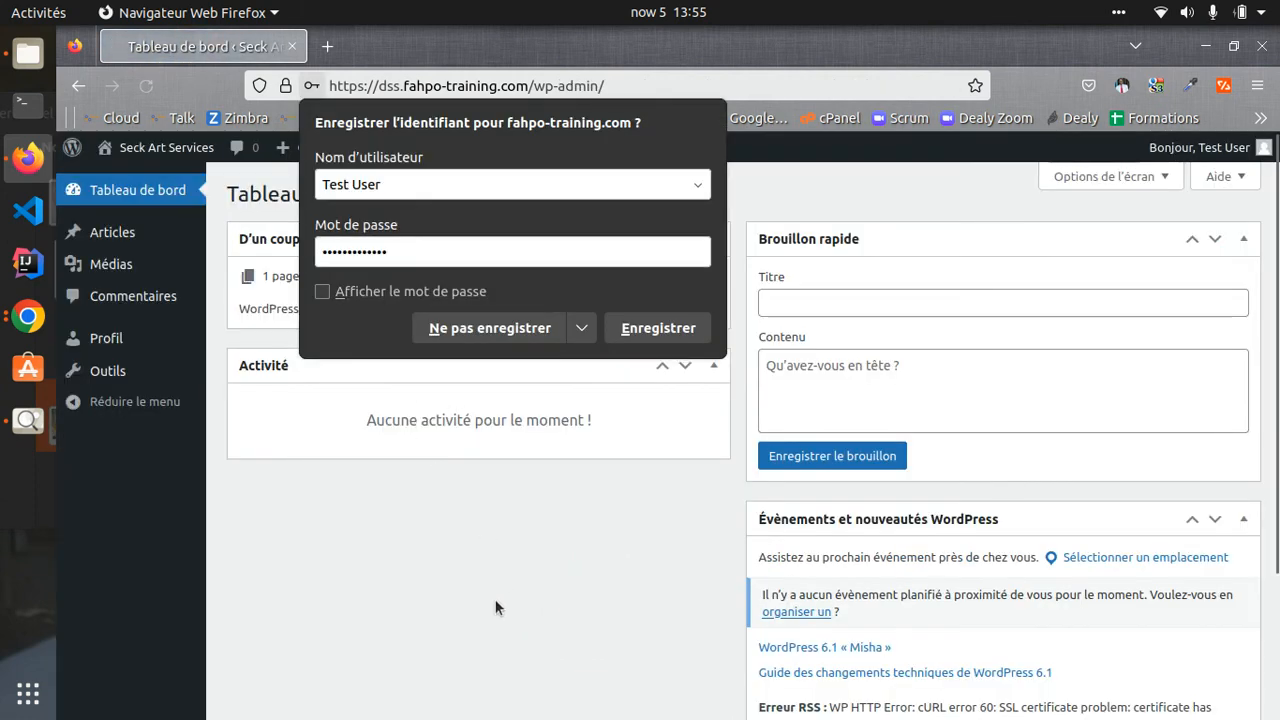
click(495, 607)
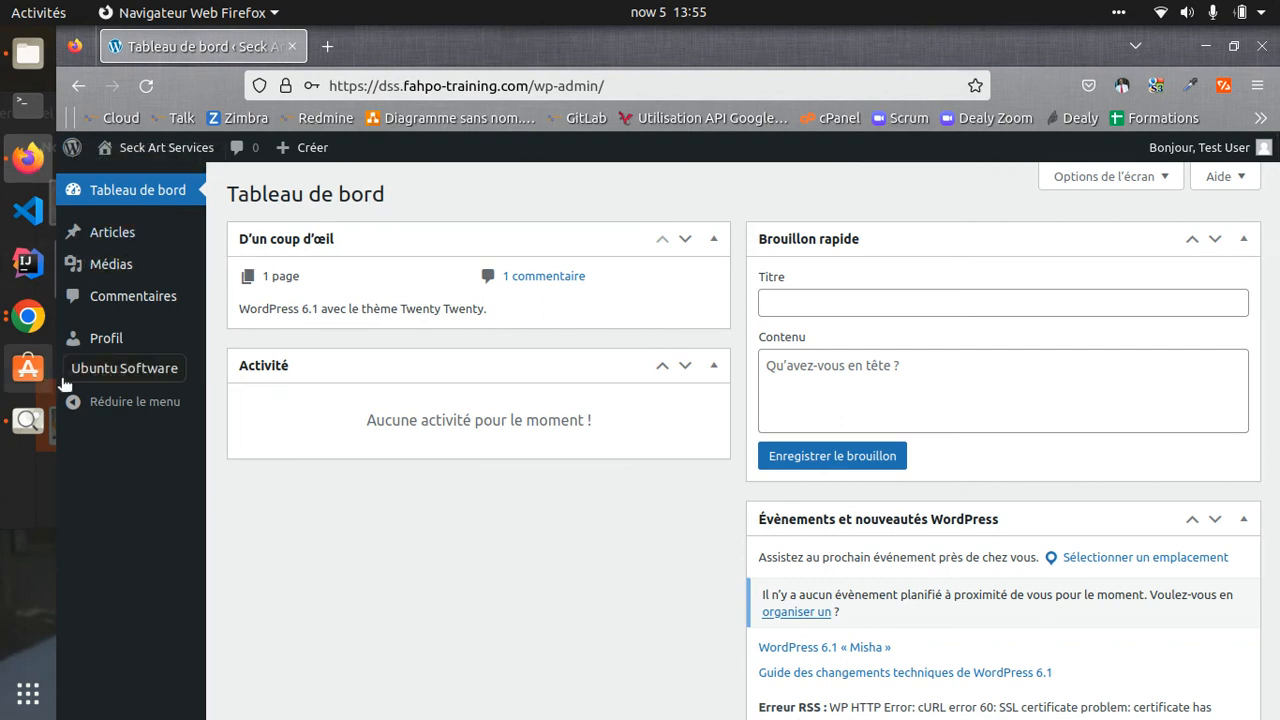
- Compare the author's Firefox dashboard with Chrome's reloaded Comptes and Tableau de bord, ending on Comptes
click(28, 317)
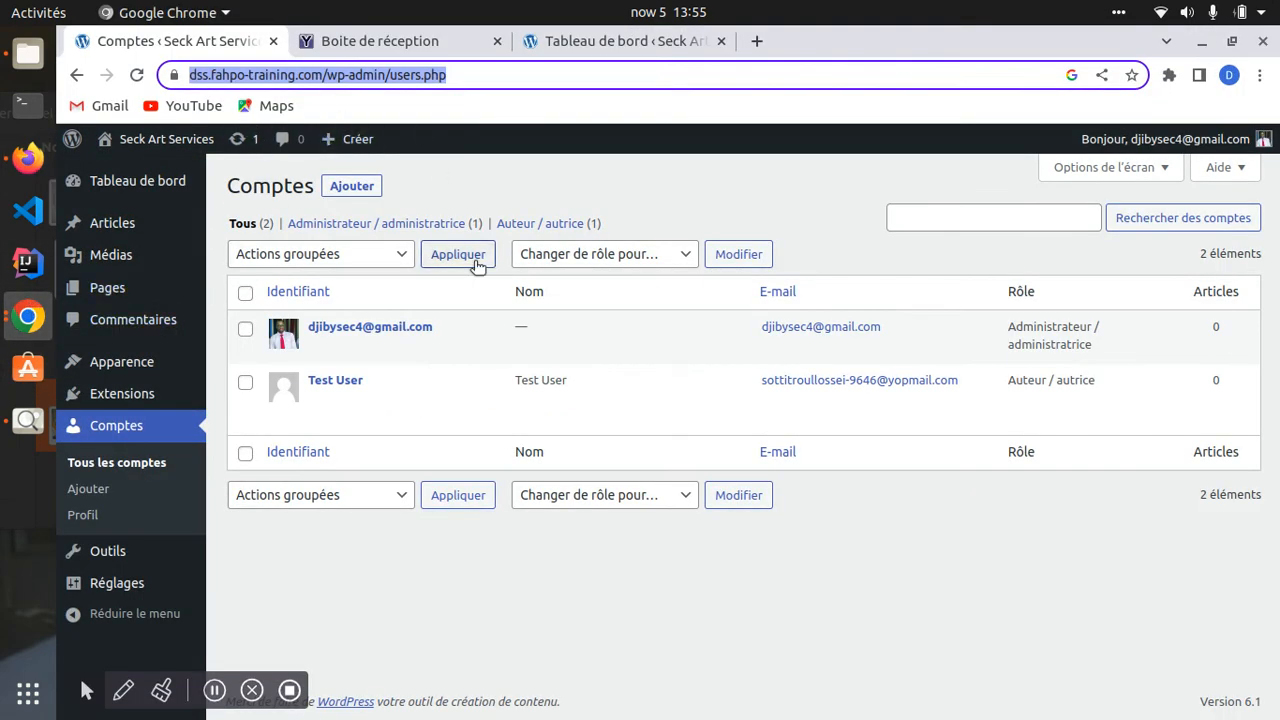
click(30, 160)
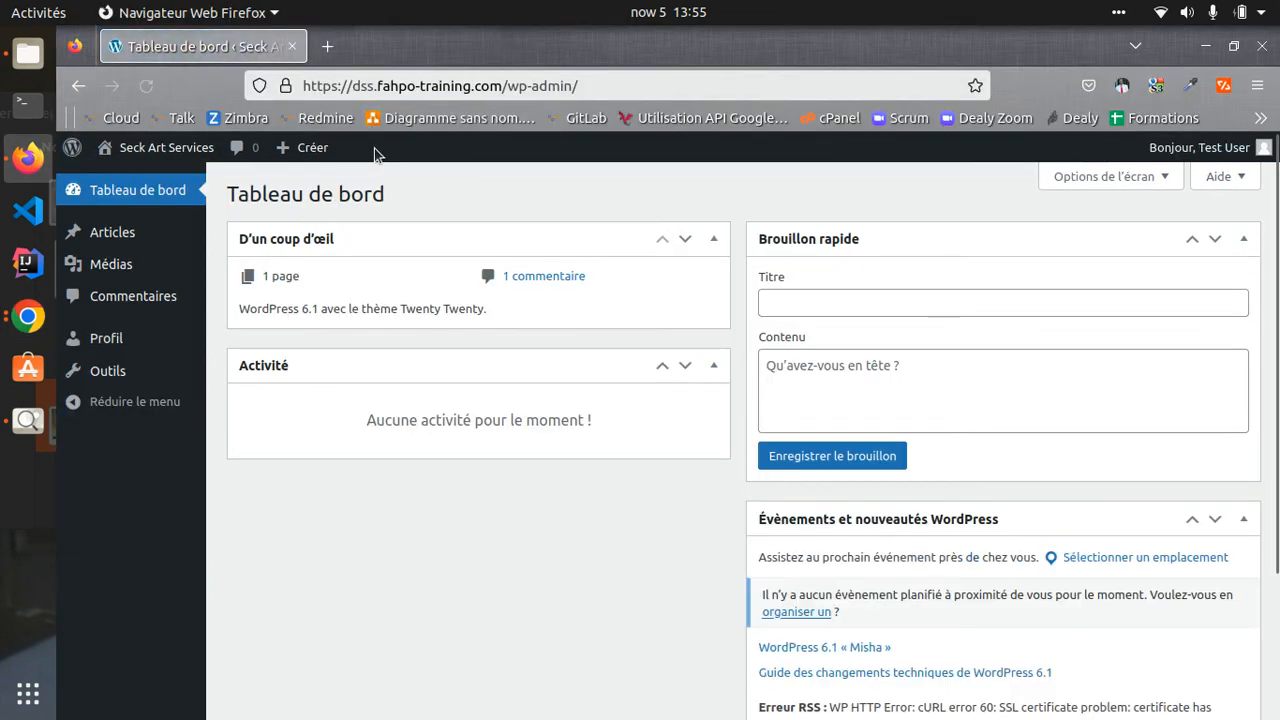
click(28, 317)
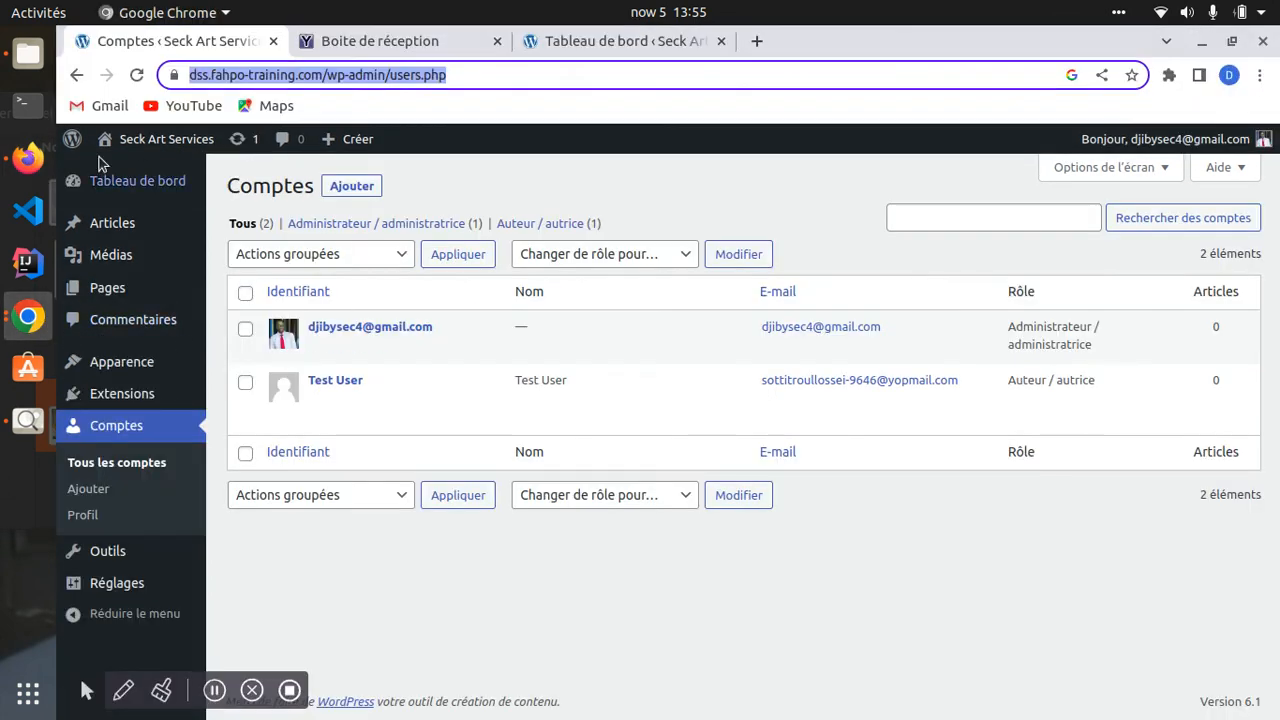
click(136, 75)
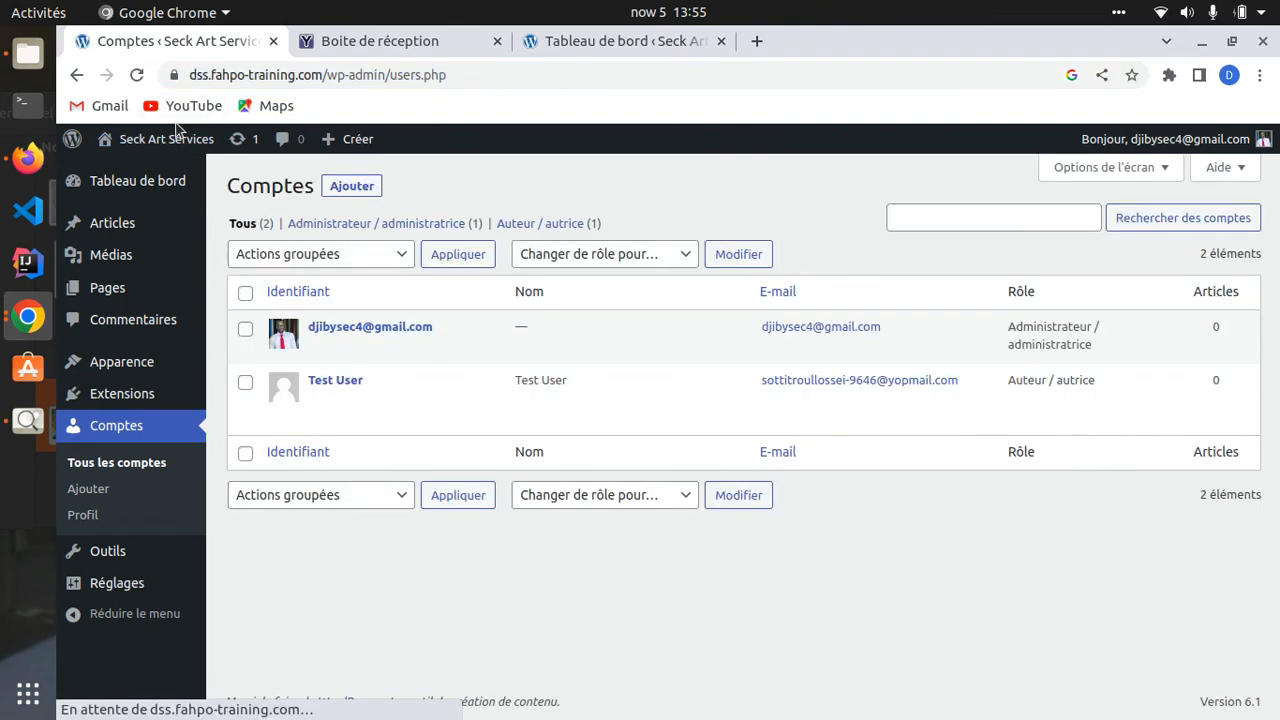
click(604, 40)
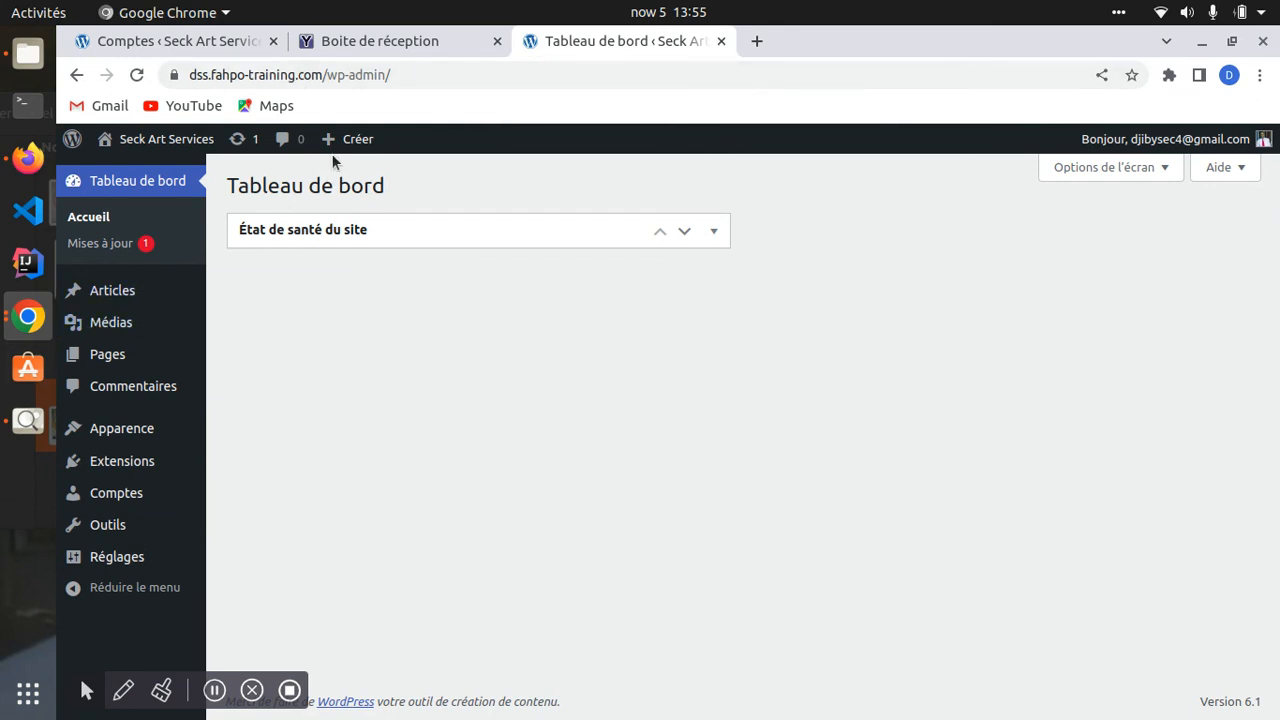
click(175, 47)
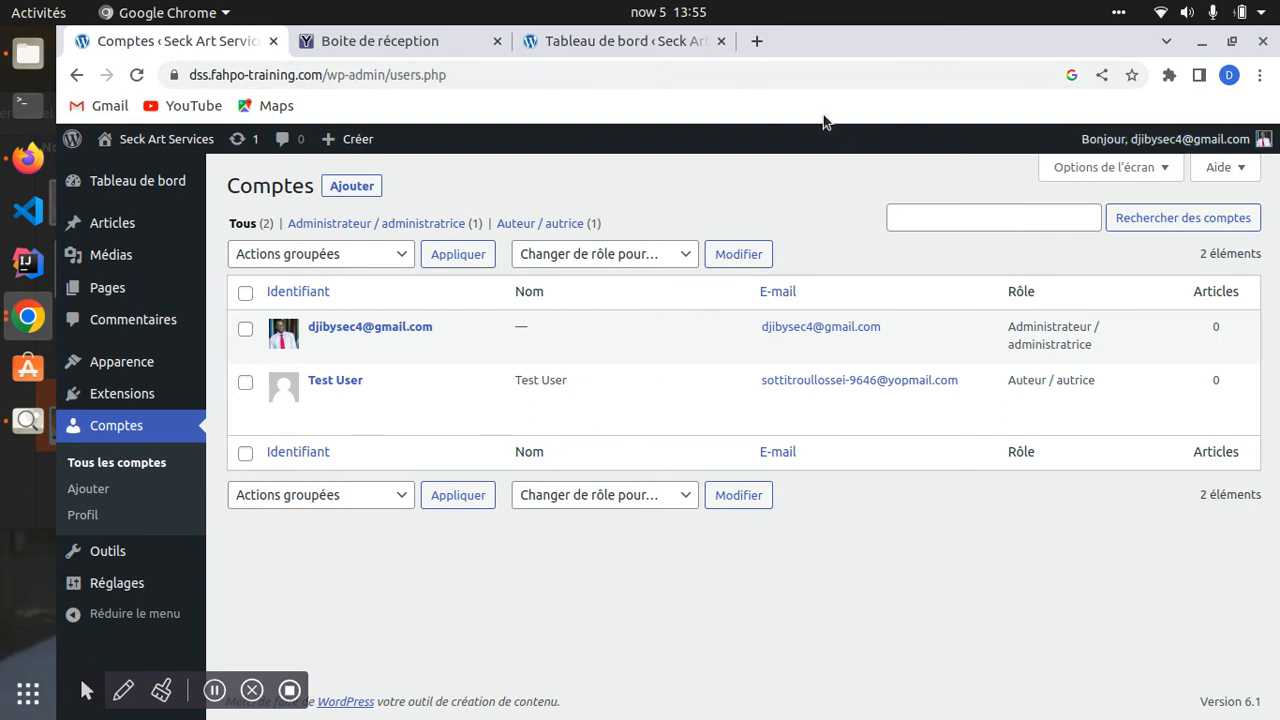
click(617, 41)
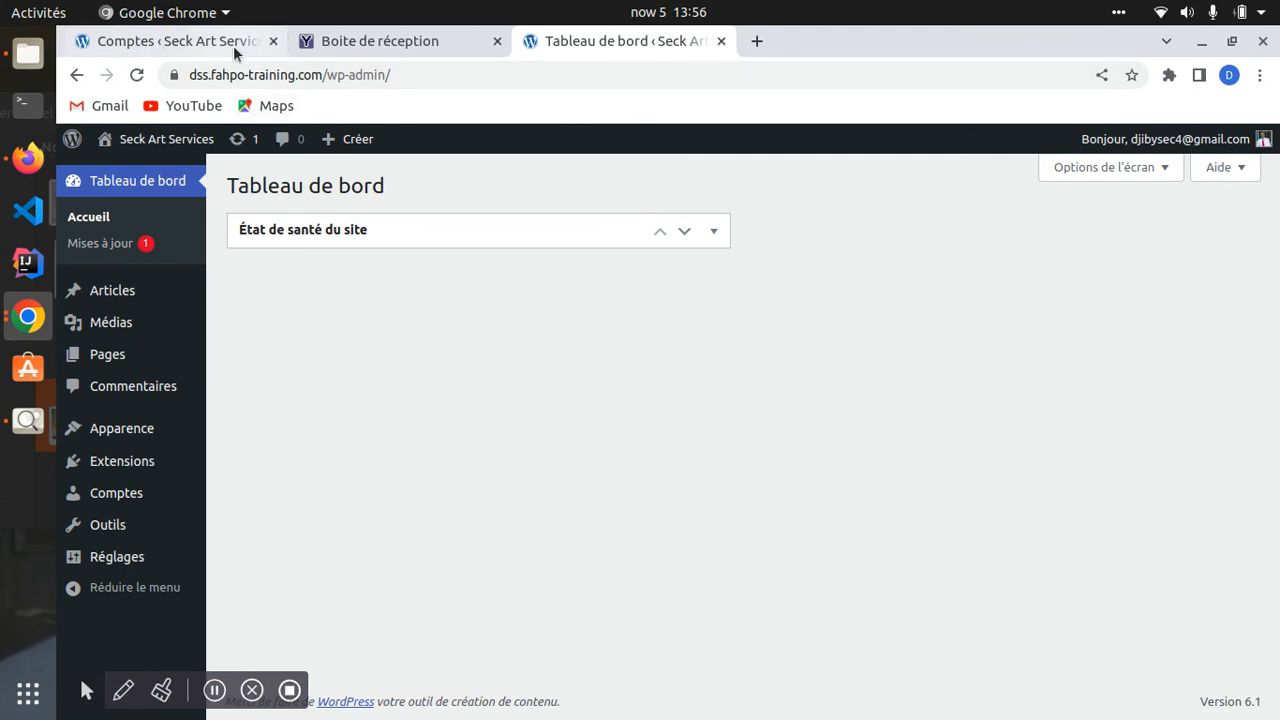
click(158, 40)
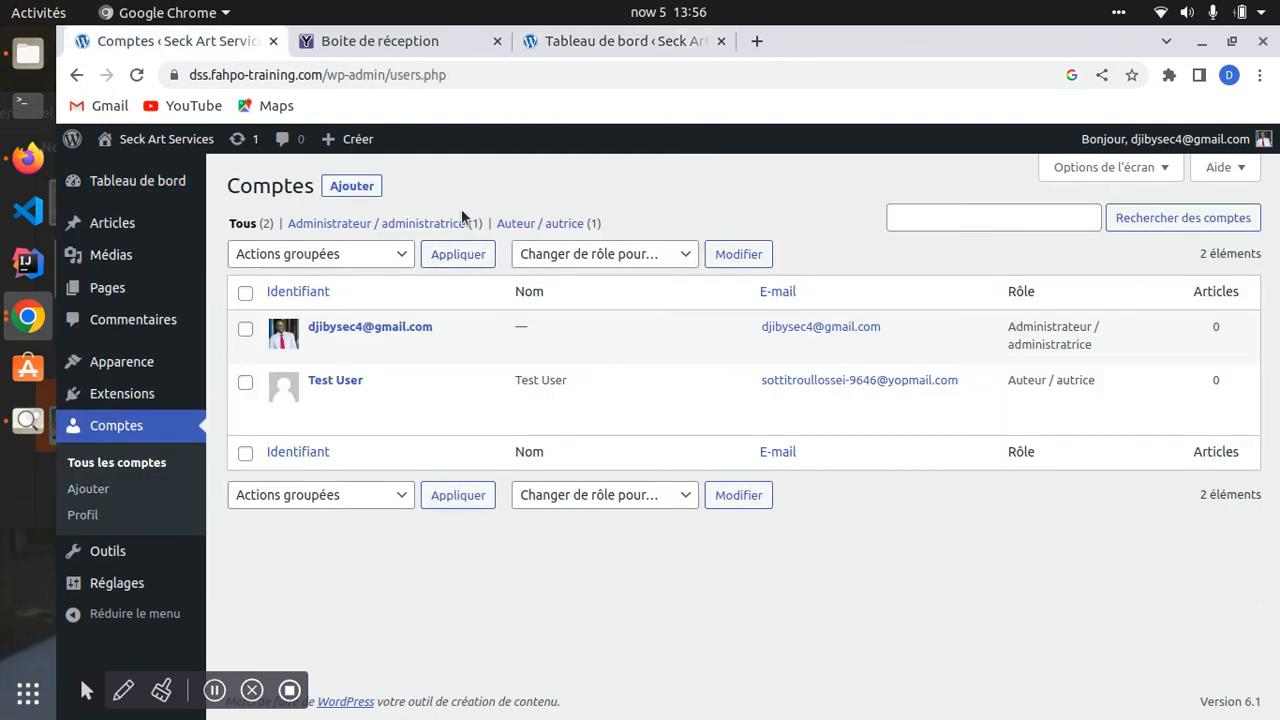
click(28, 160)
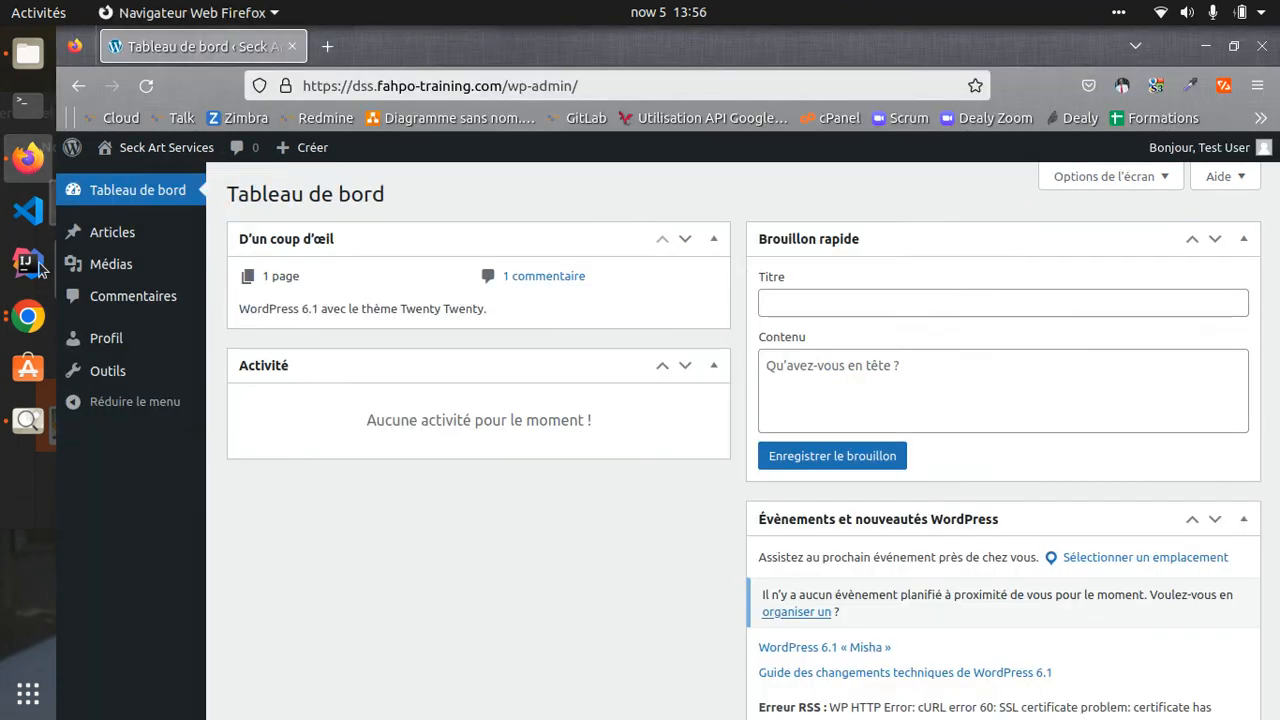
click(28, 317)
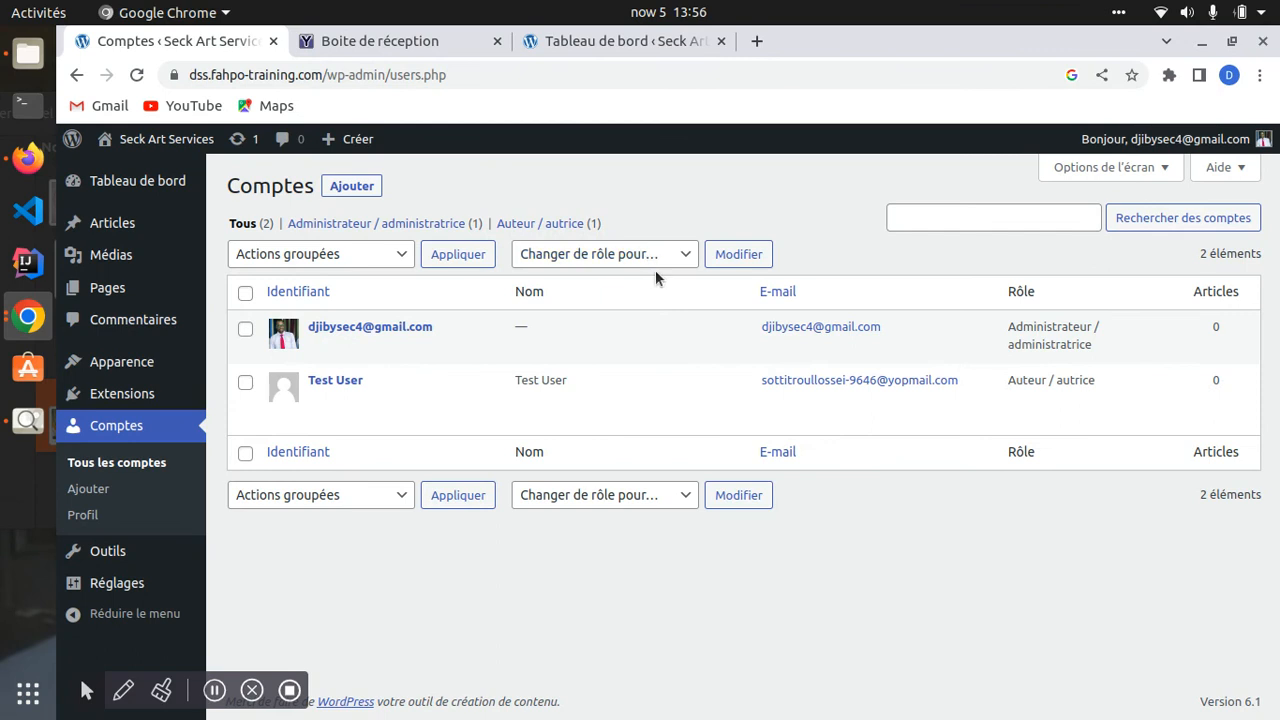
mouse_move(340, 402)
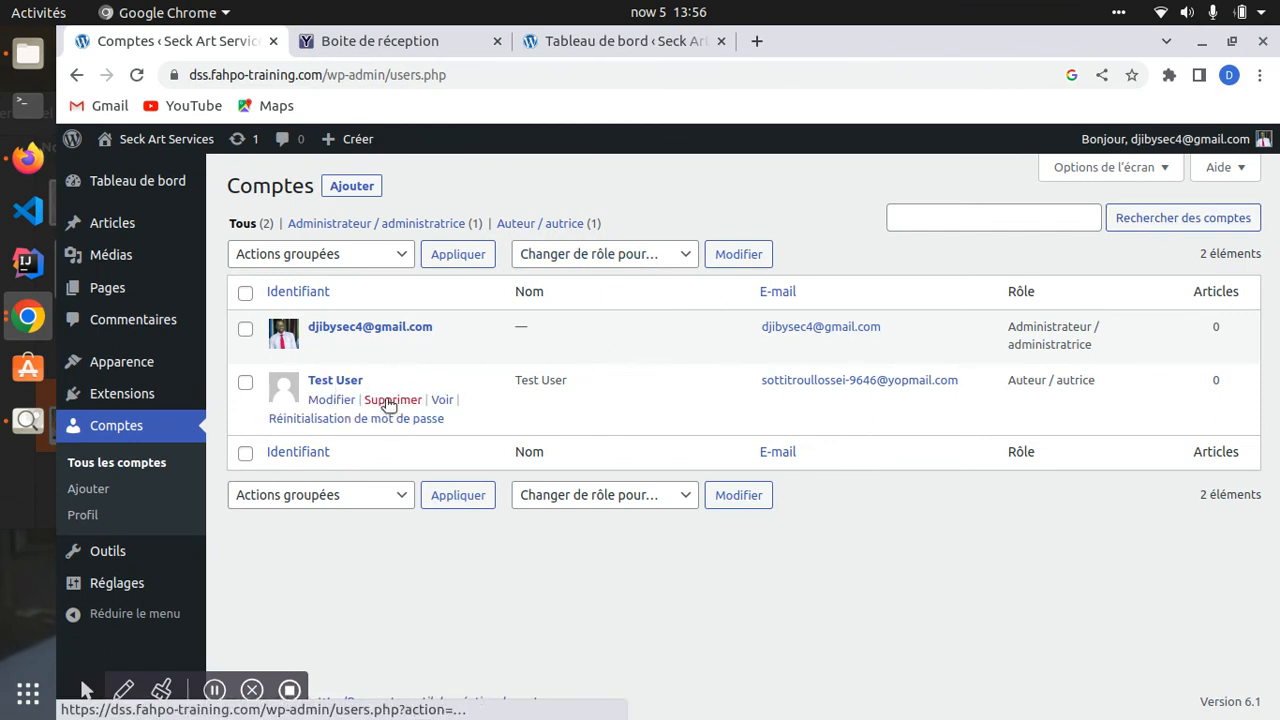
- Delete Test User with 'Supprimer tout le contenu' and confirm the action
click(386, 399)
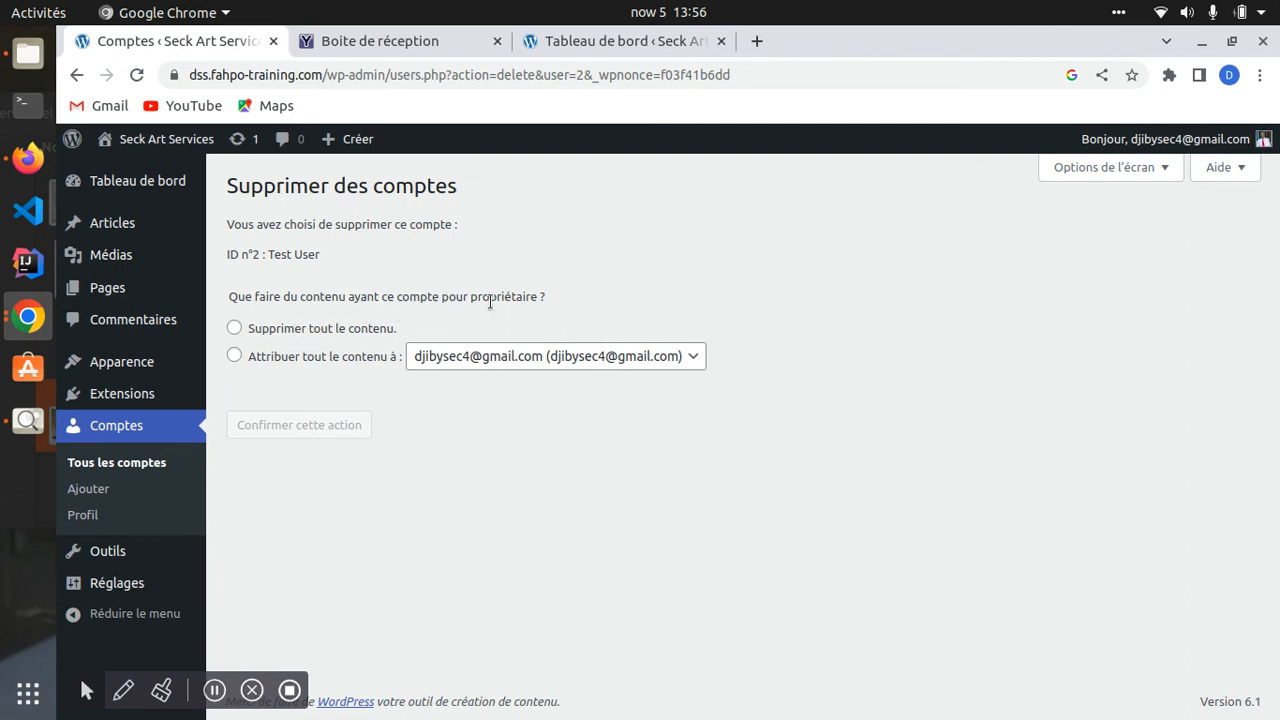
click(268, 334)
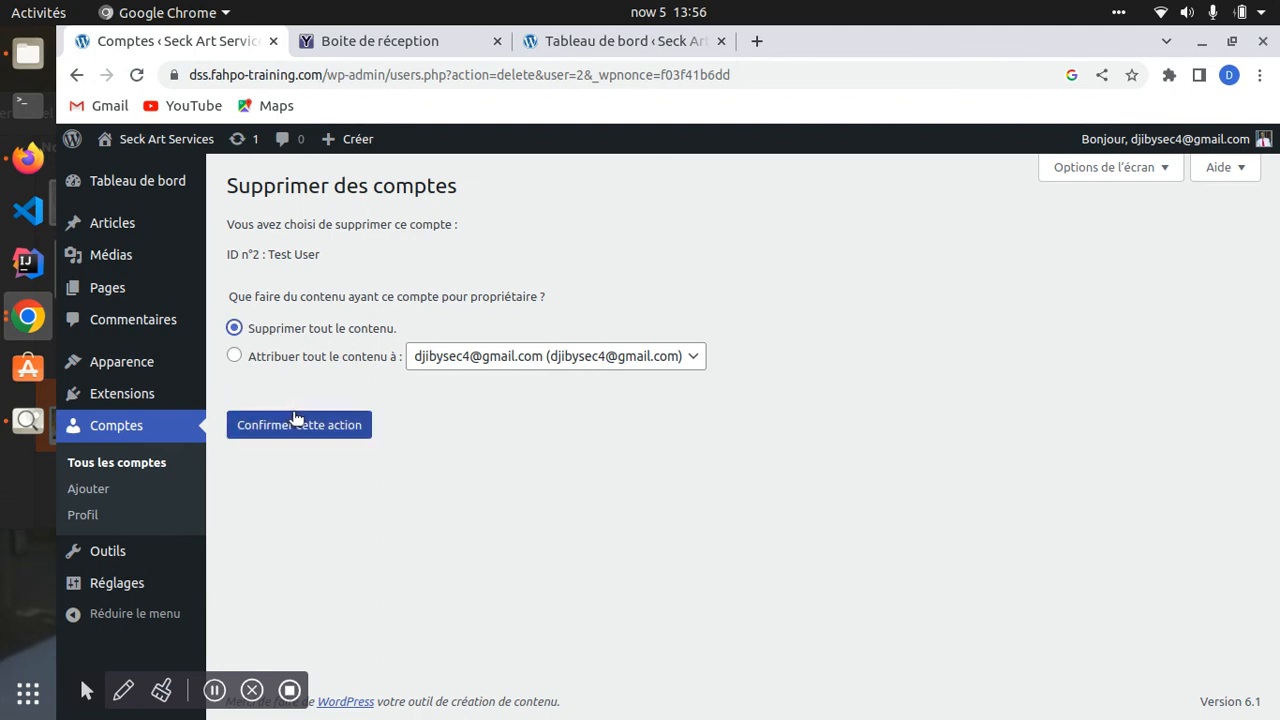
click(240, 356)
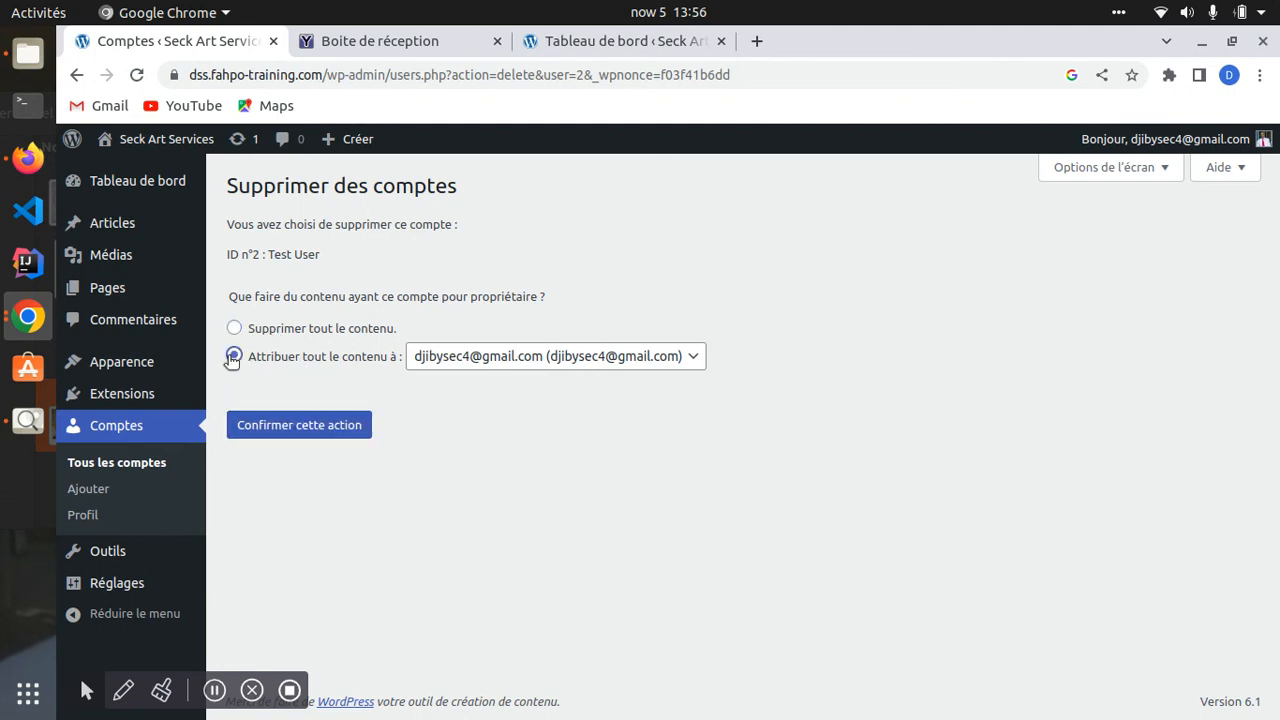
click(703, 360)
click(694, 363)
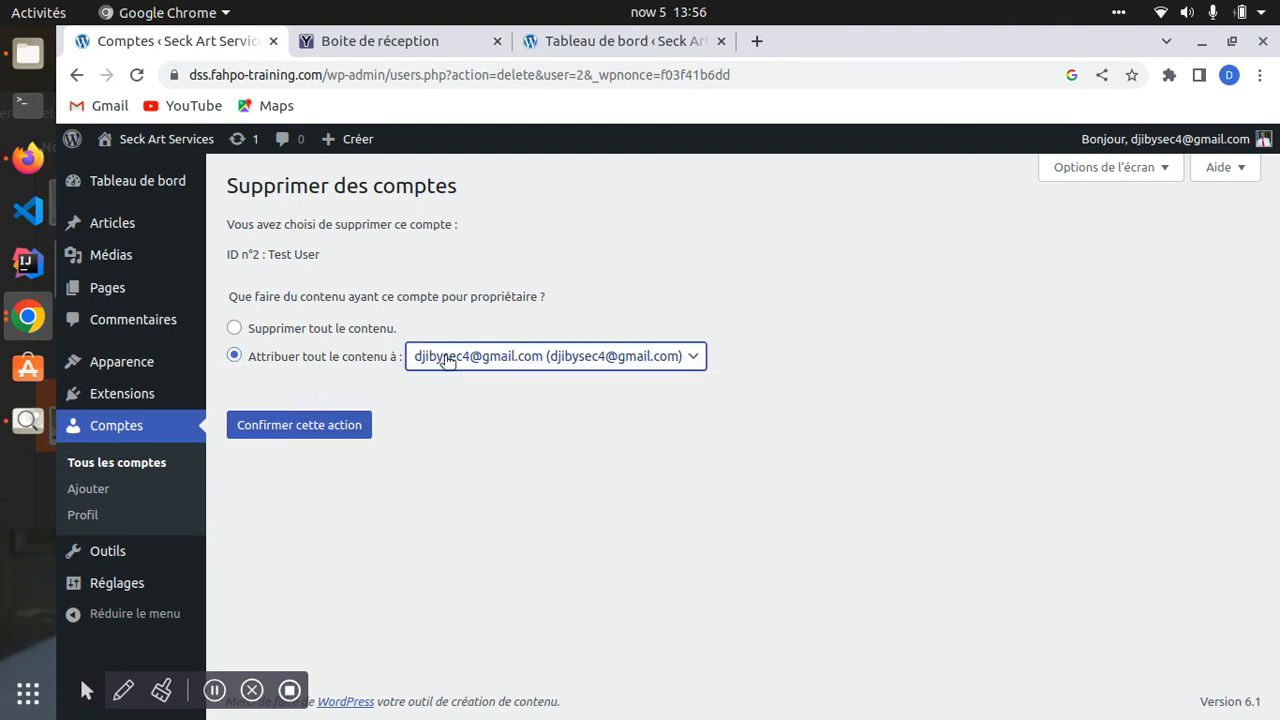
drag(261, 330, 381, 330)
click(234, 328)
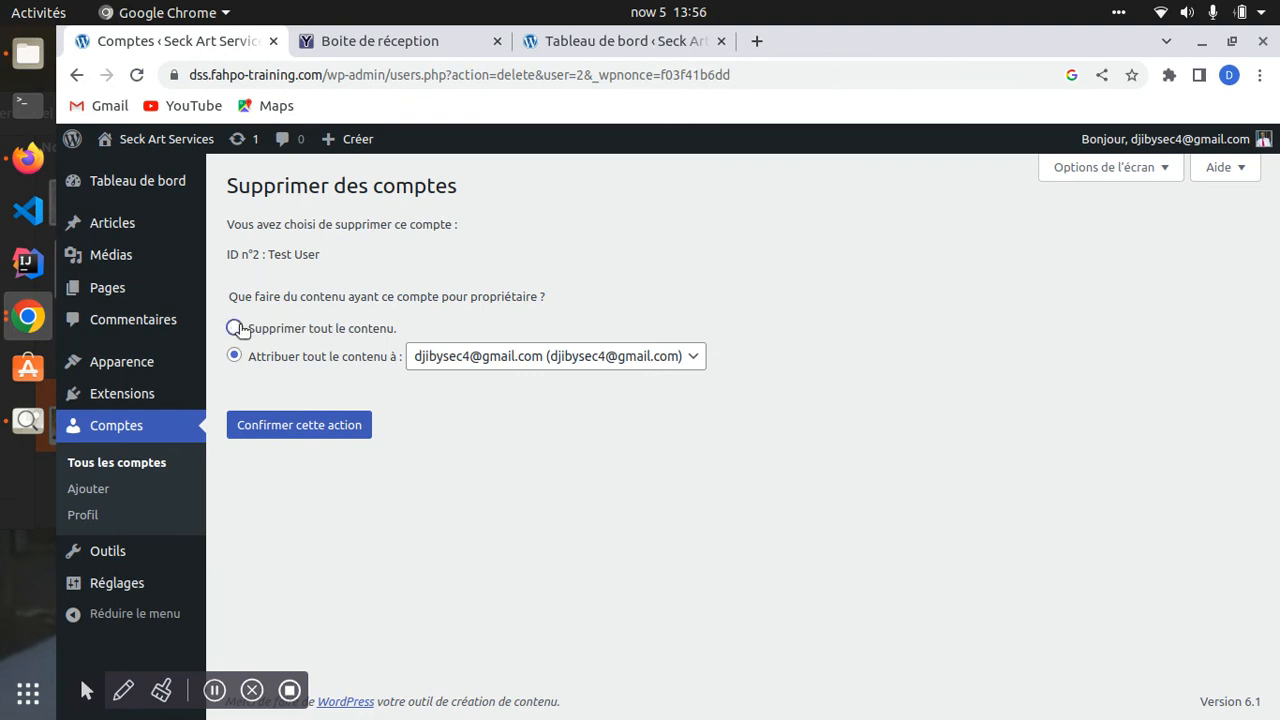
click(276, 426)
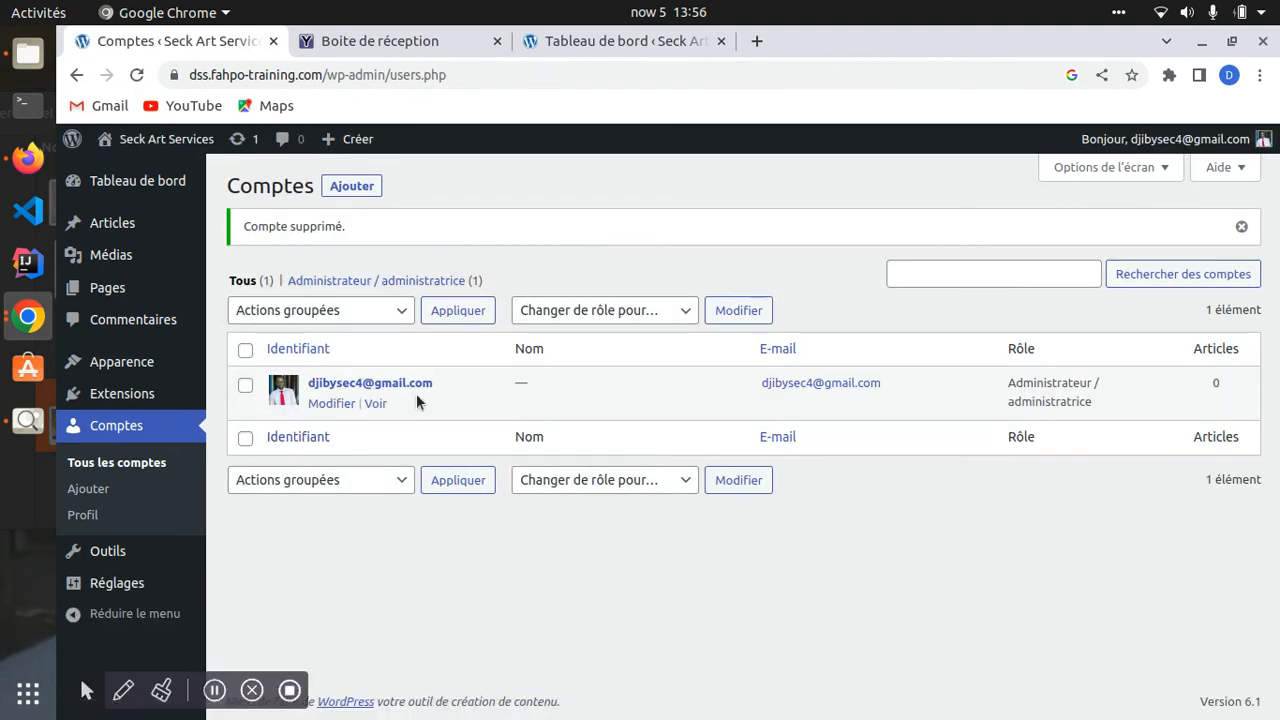
click(30, 156)
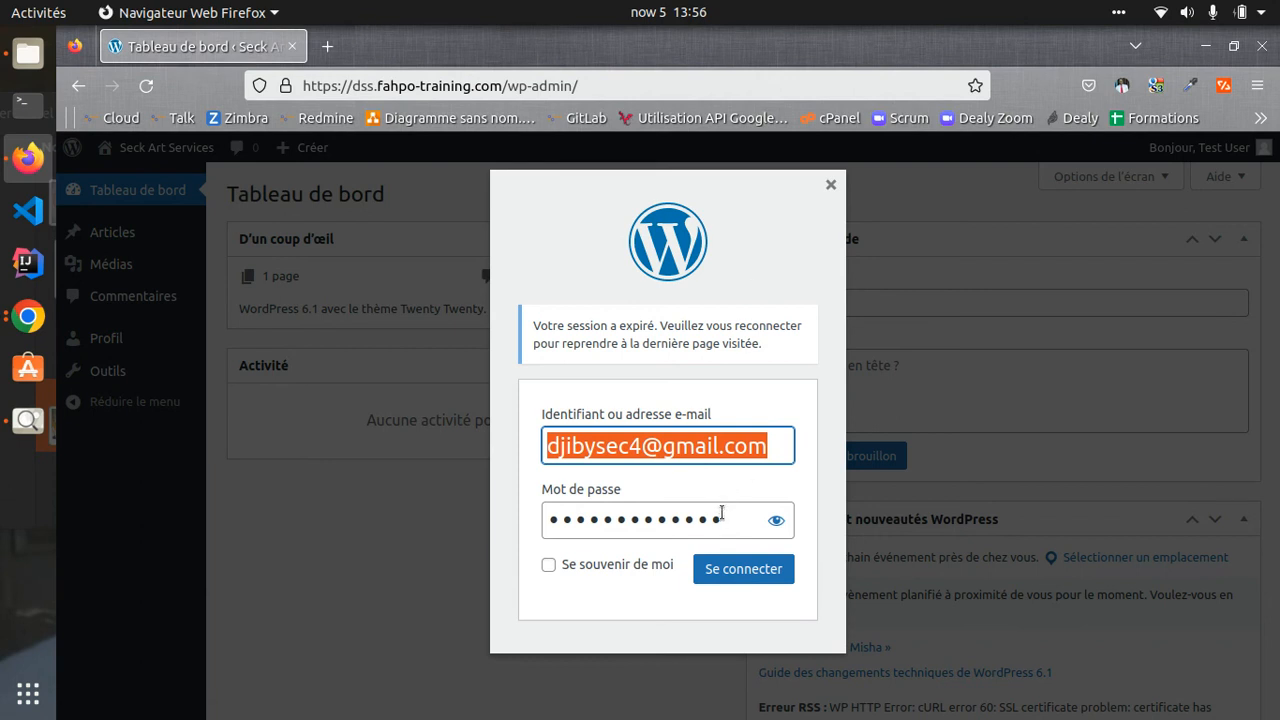
- In Firefox, close the session-expired login prompt and reload to the login page
key(BackSpace)
click(491, 361)
click(669, 522)
key(ctrl+a)
key(BackSpace)
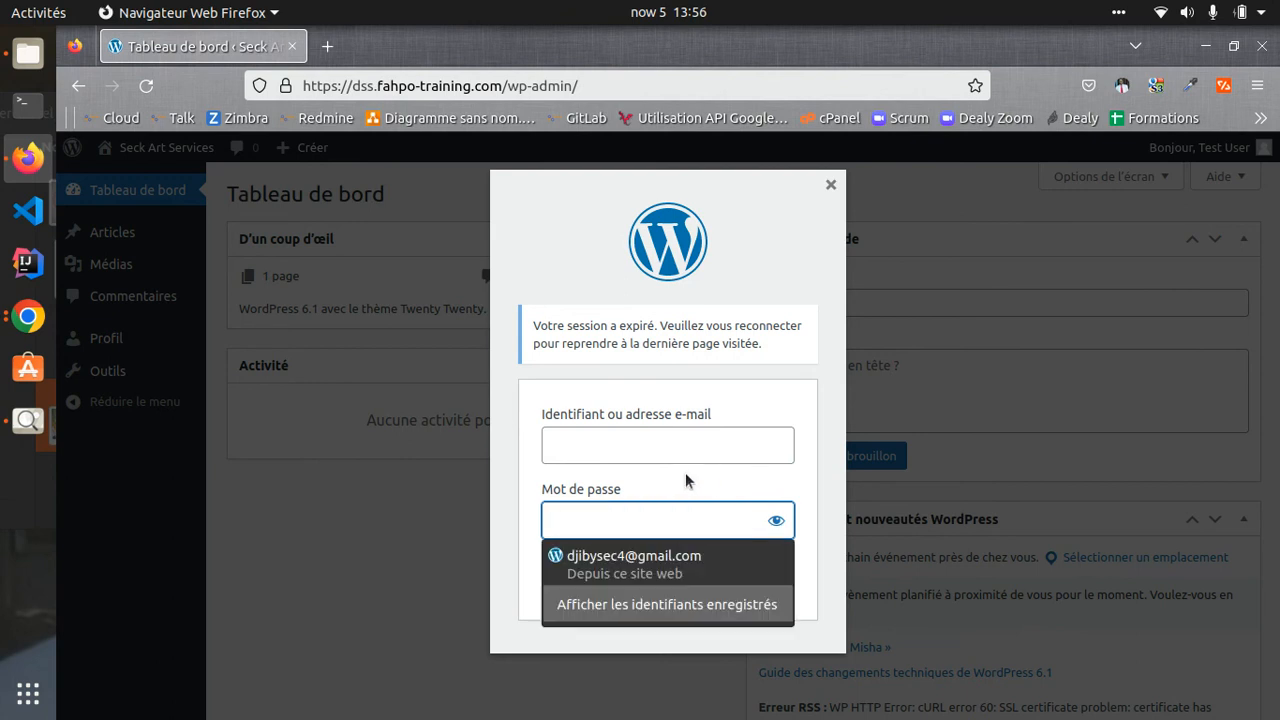
click(829, 185)
click(830, 184)
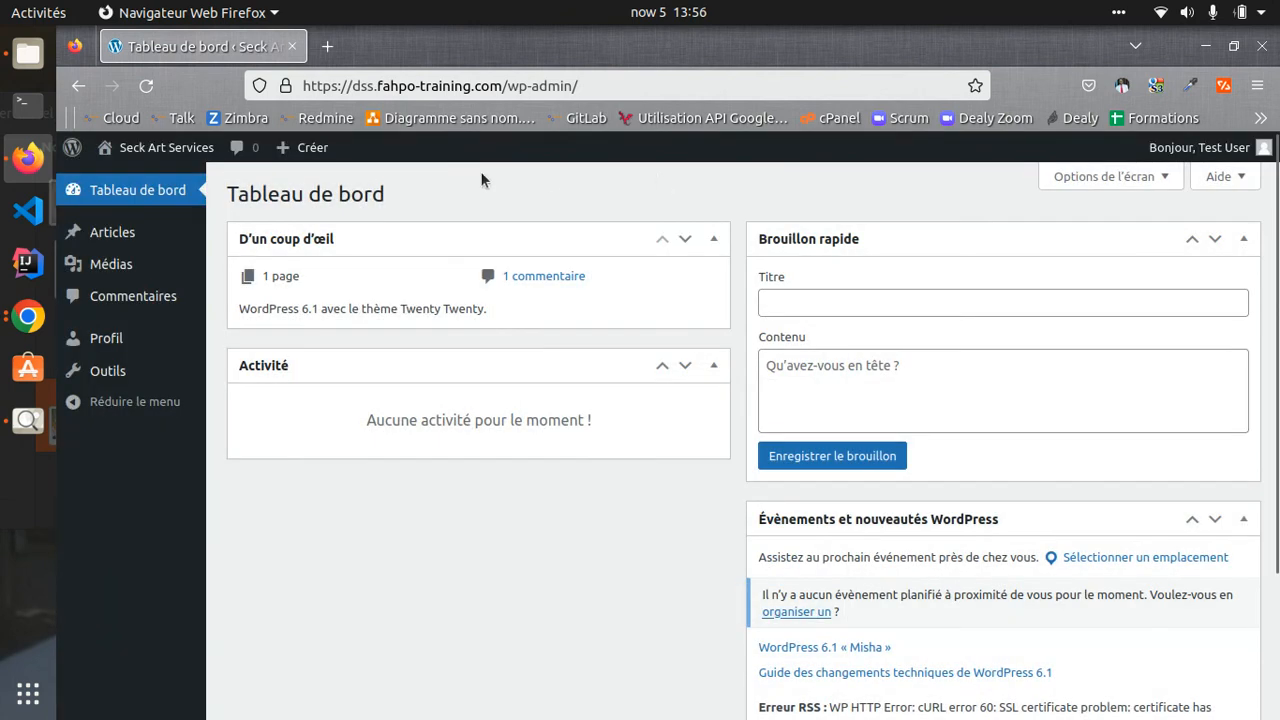
click(148, 87)
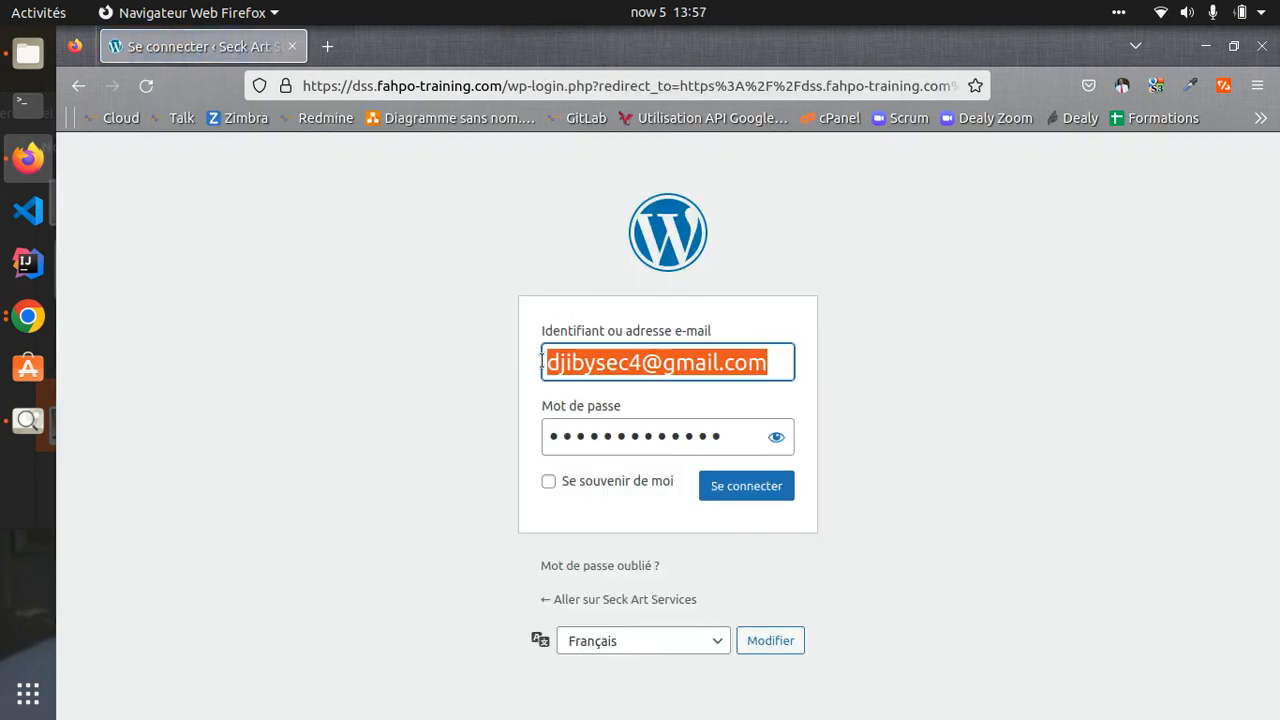
- Clear the autofilled credentials and enter 'Test User' as the username
key(BackSpace)
click(667, 436)
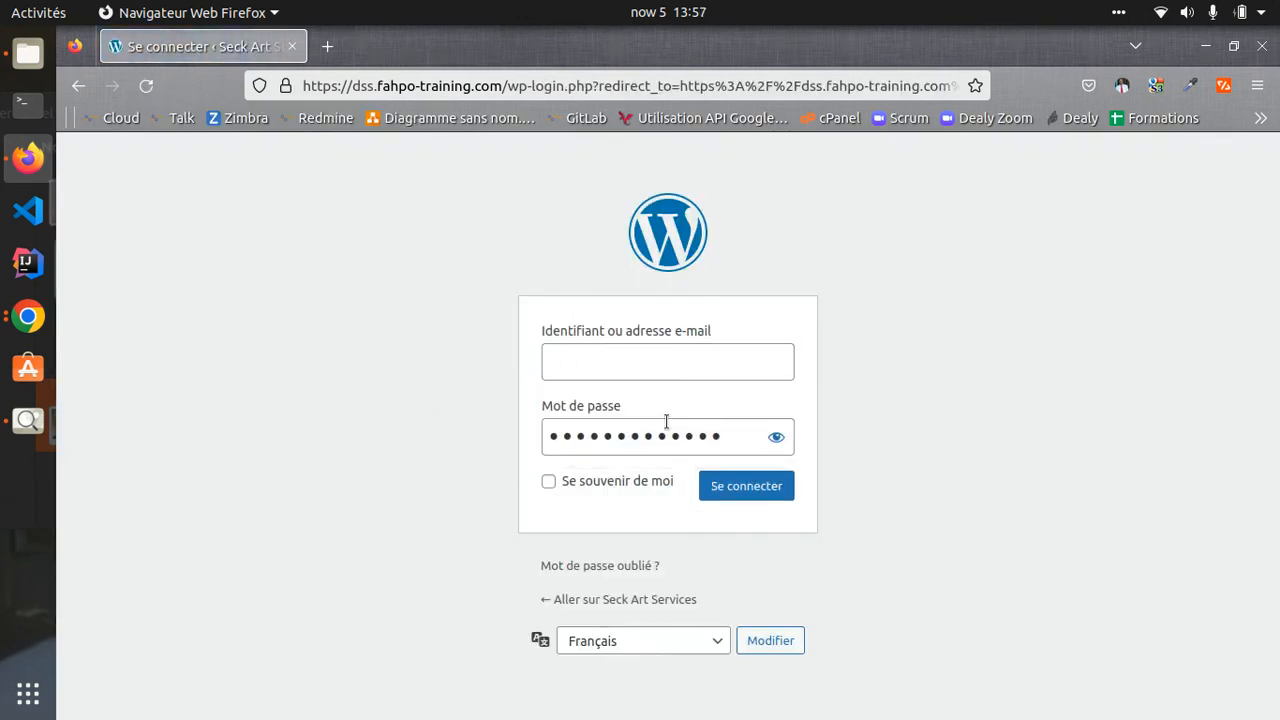
key(ctrl+a)
key(BackSpace)
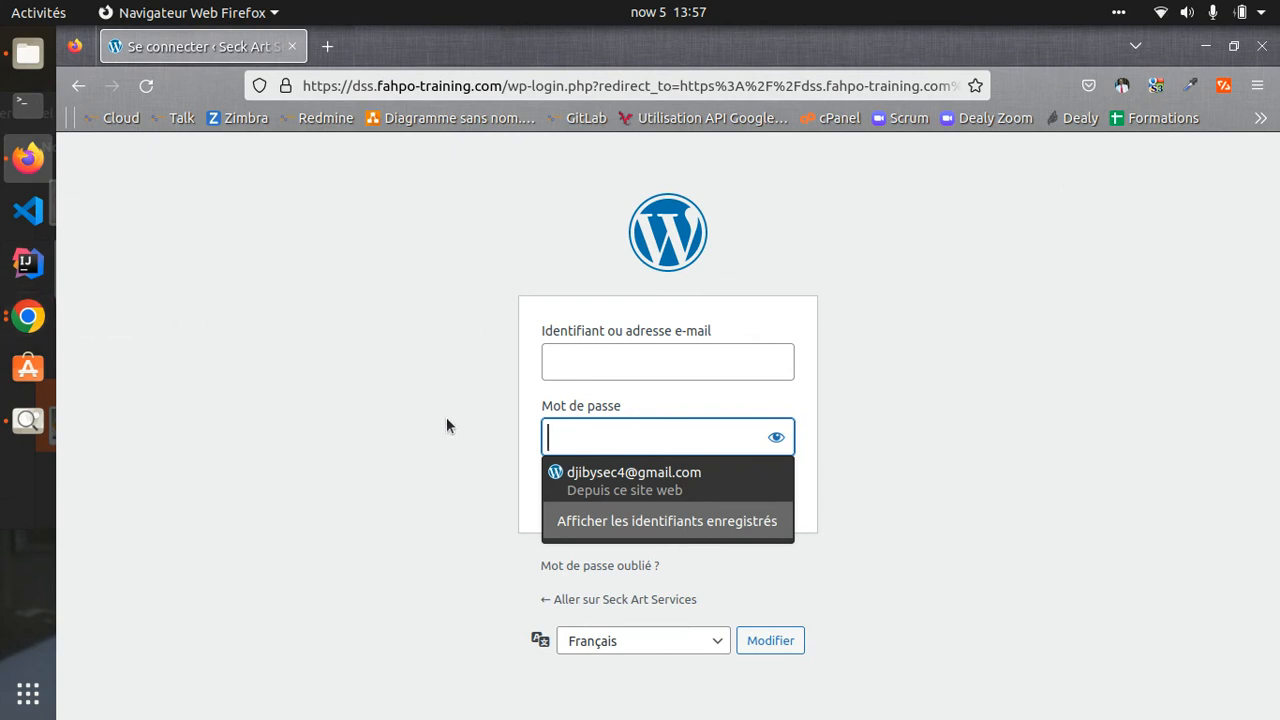
click(598, 369)
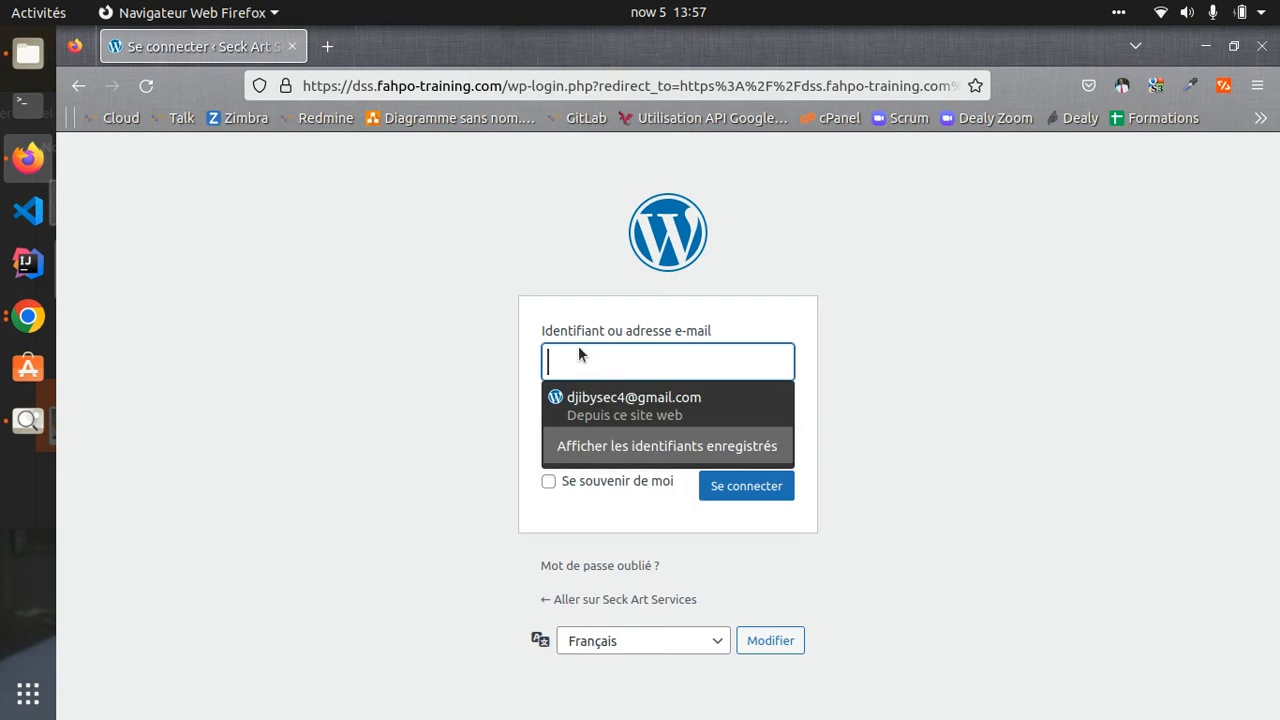
text(Te)
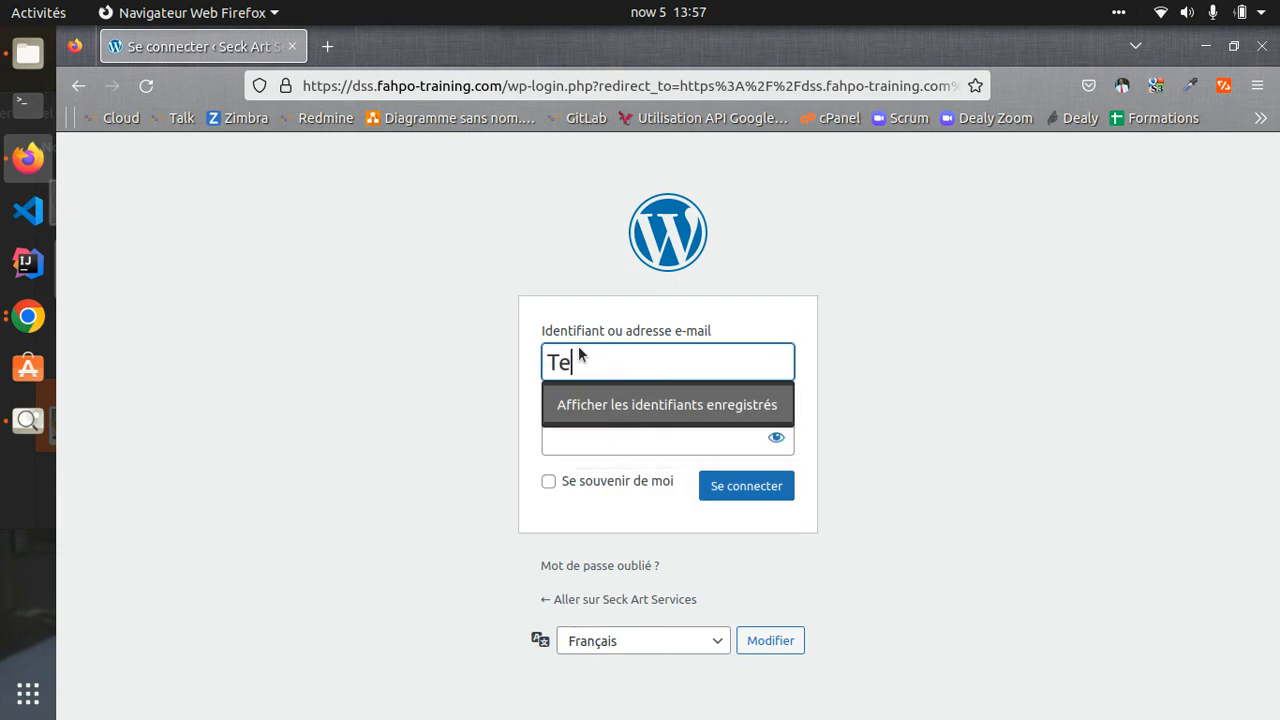
text(st User)
key(Tab)
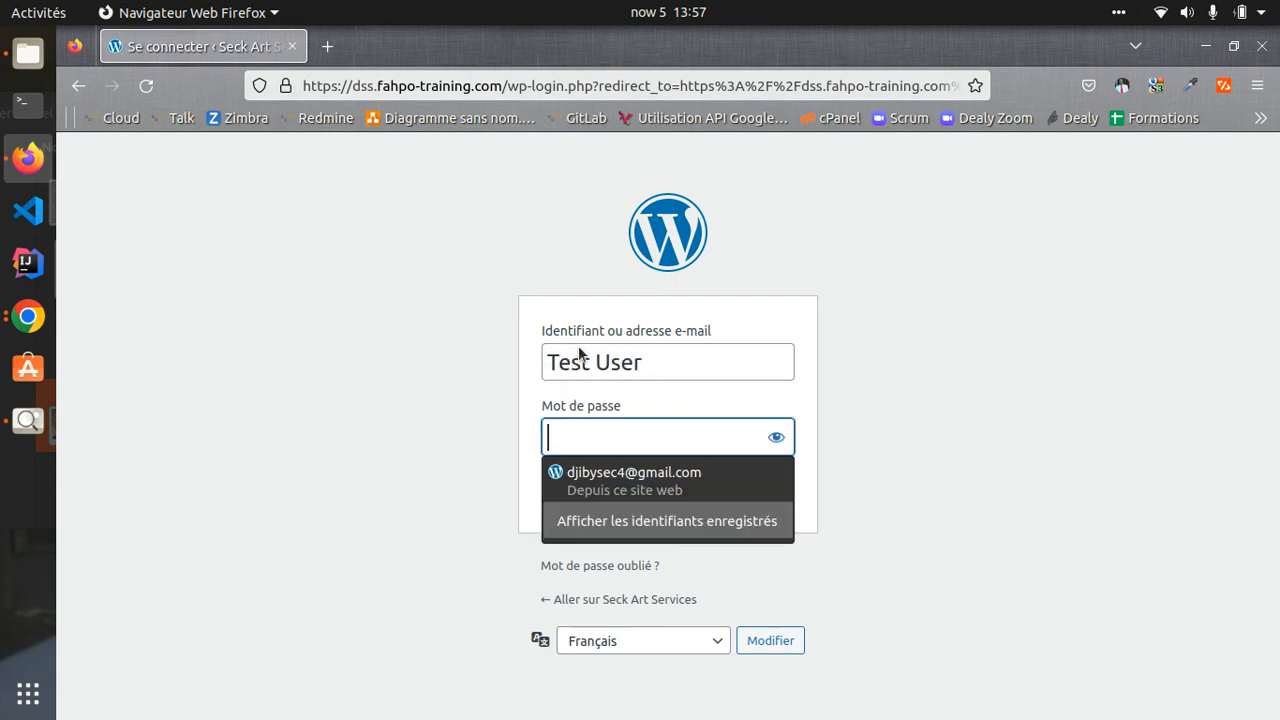
- Submit Test User's password, see the login refused, and decline saving it
text(p•••••)
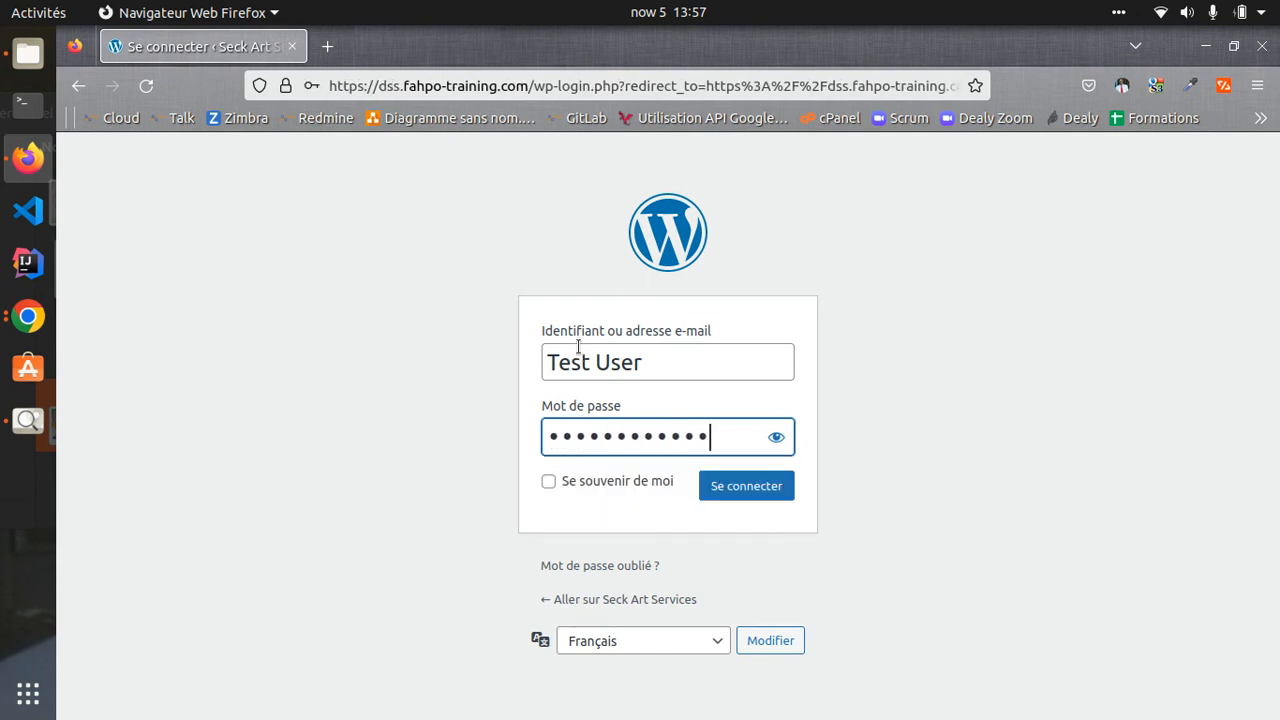
click(775, 437)
click(746, 486)
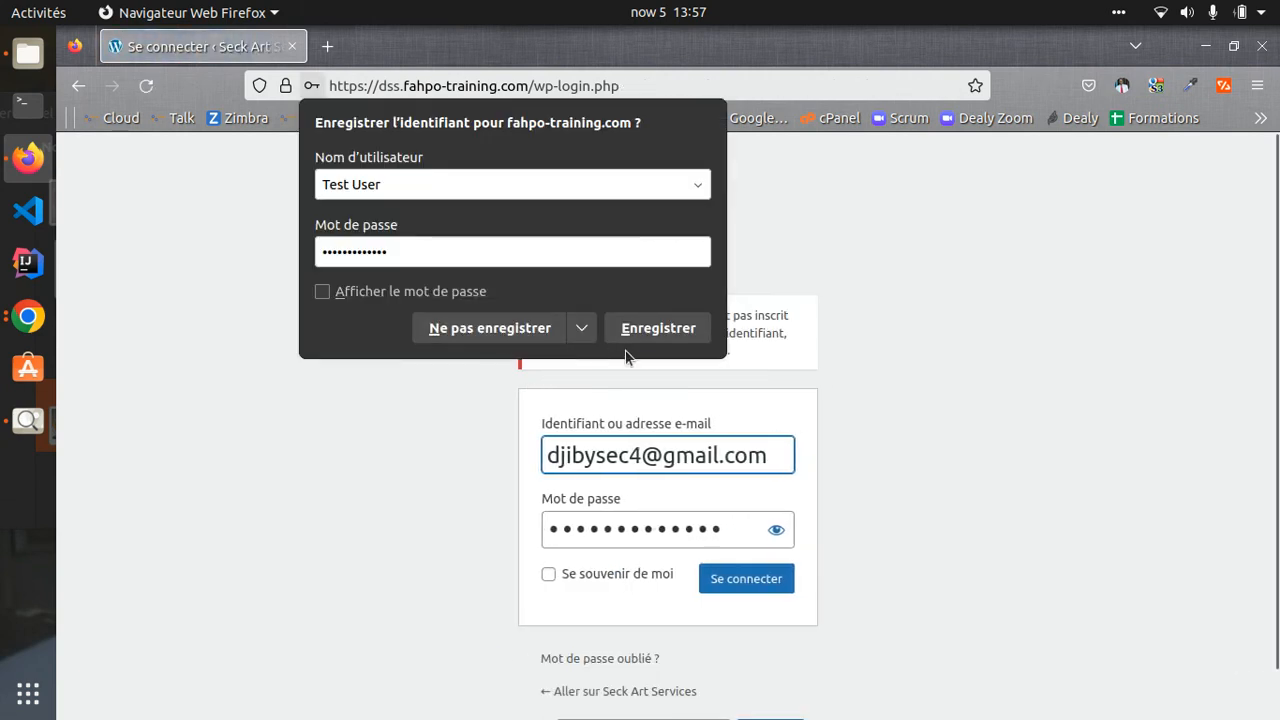
click(505, 338)
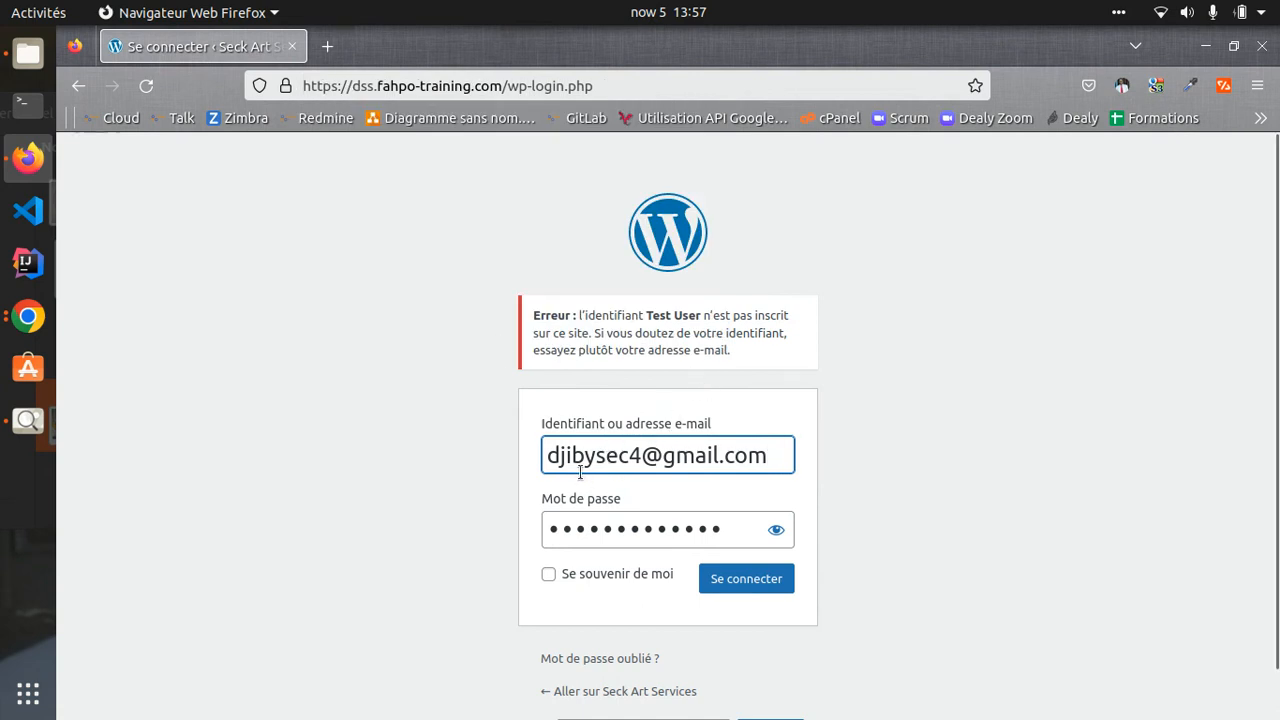
click(28, 318)
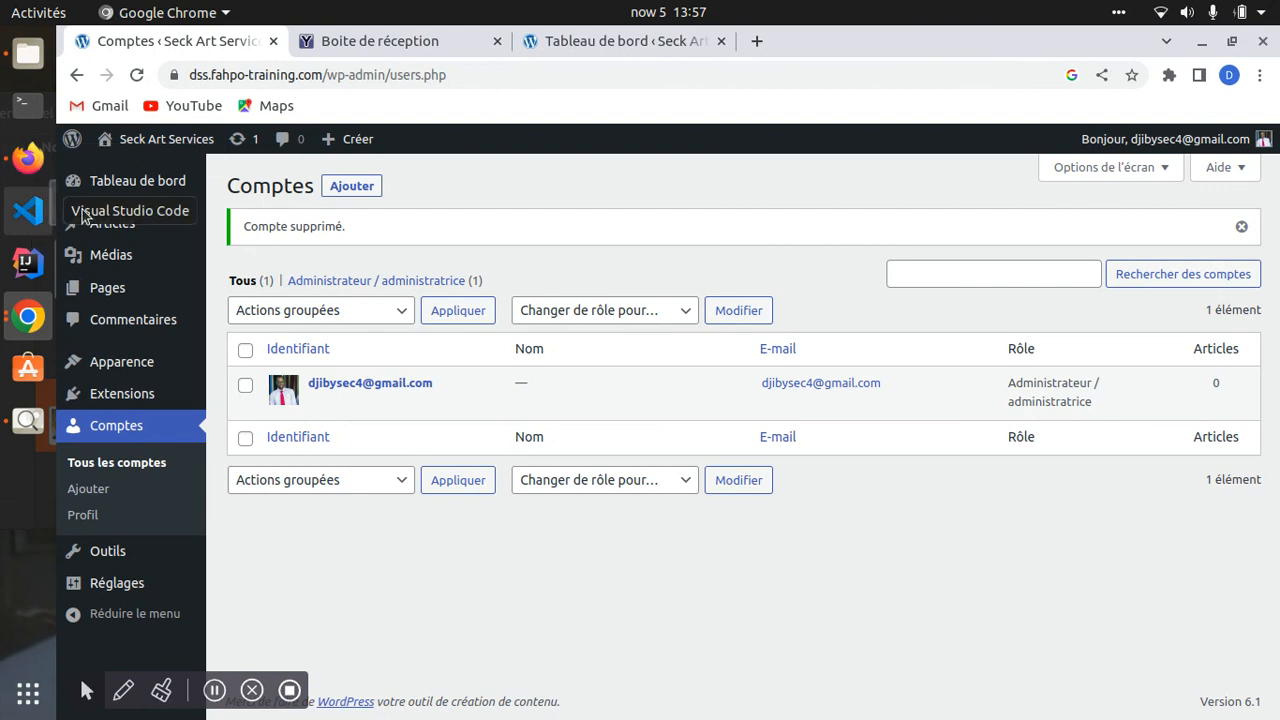
- Tick the WordPress login-details email in YOPmail, then start adding a new account from Comptes
click(380, 41)
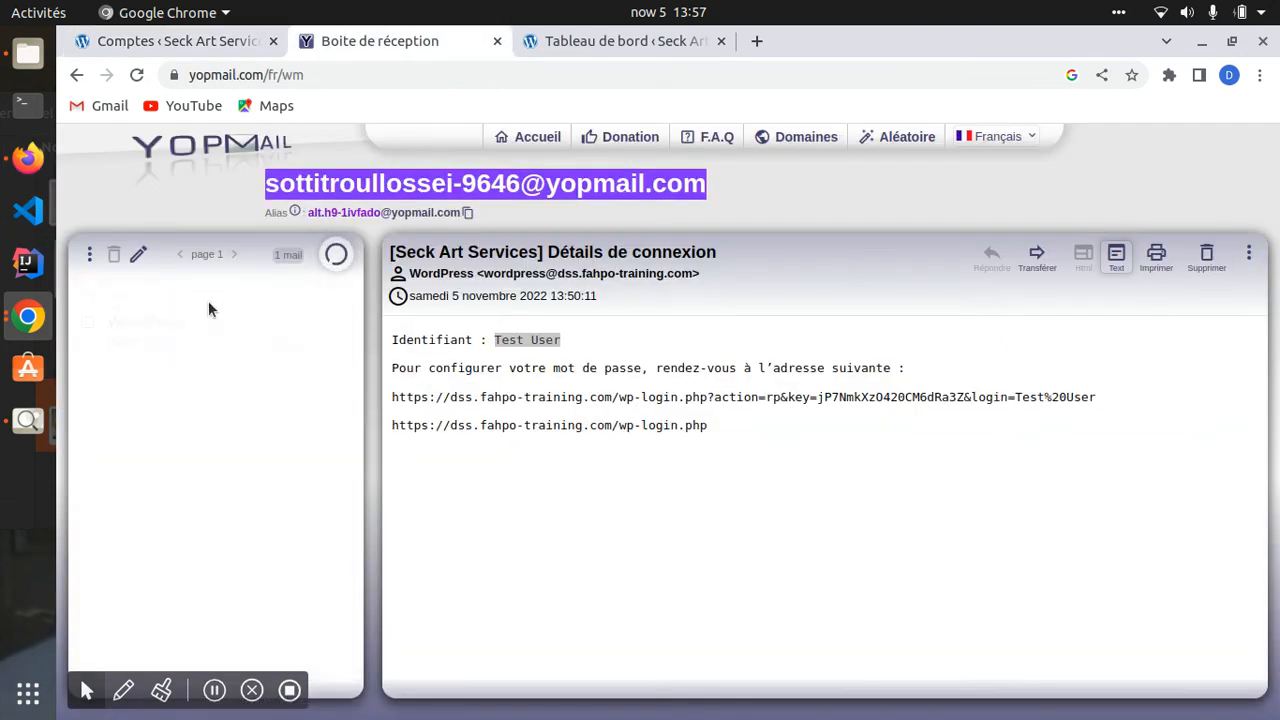
click(230, 338)
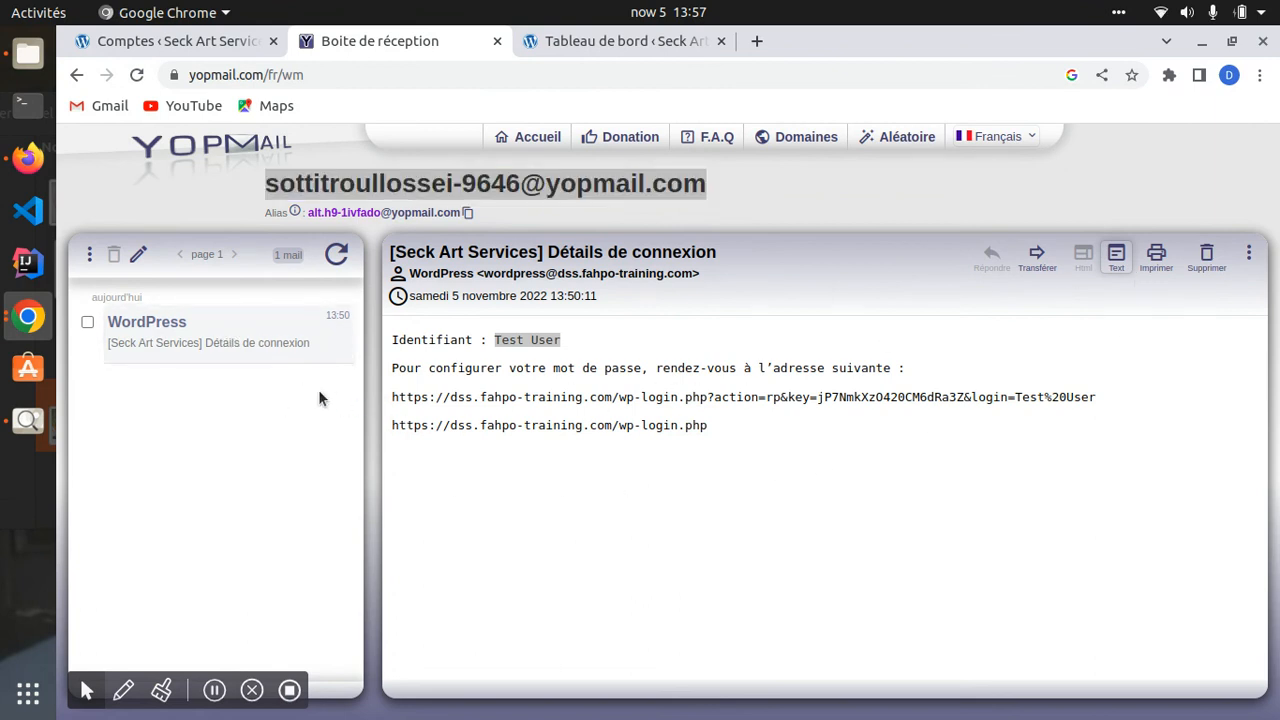
click(87, 322)
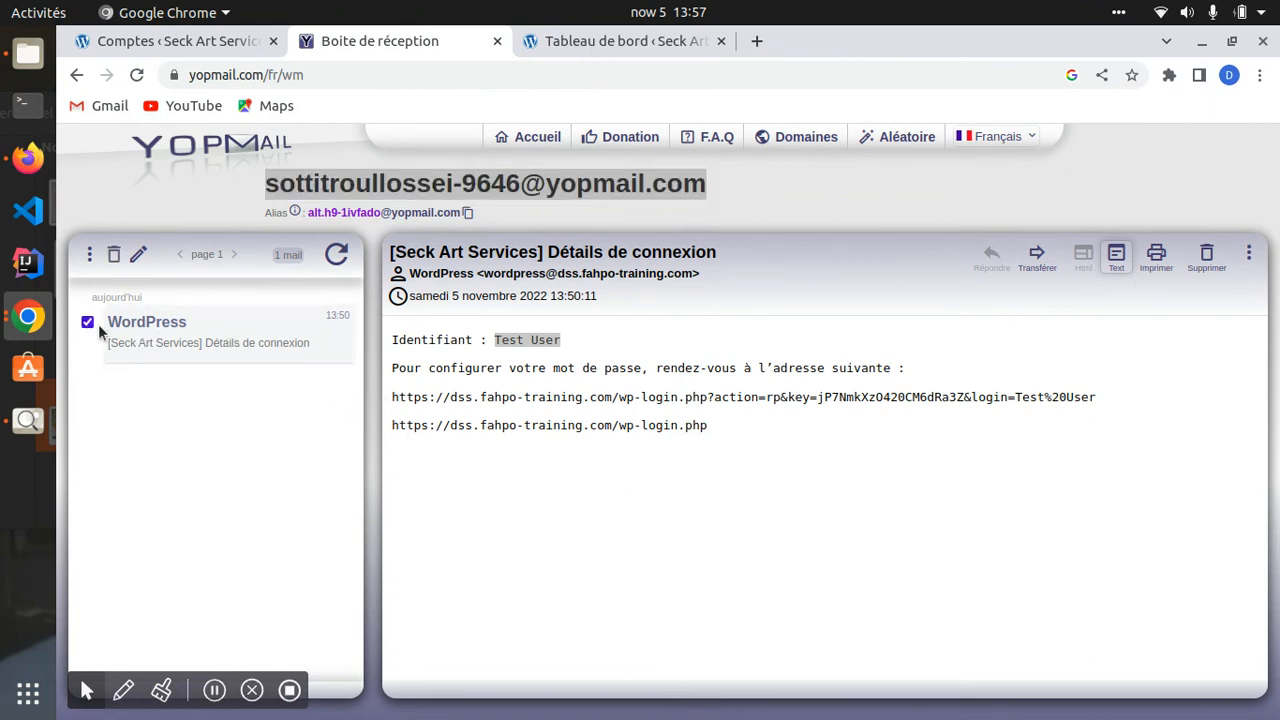
right_click(253, 336)
click(130, 486)
click(175, 41)
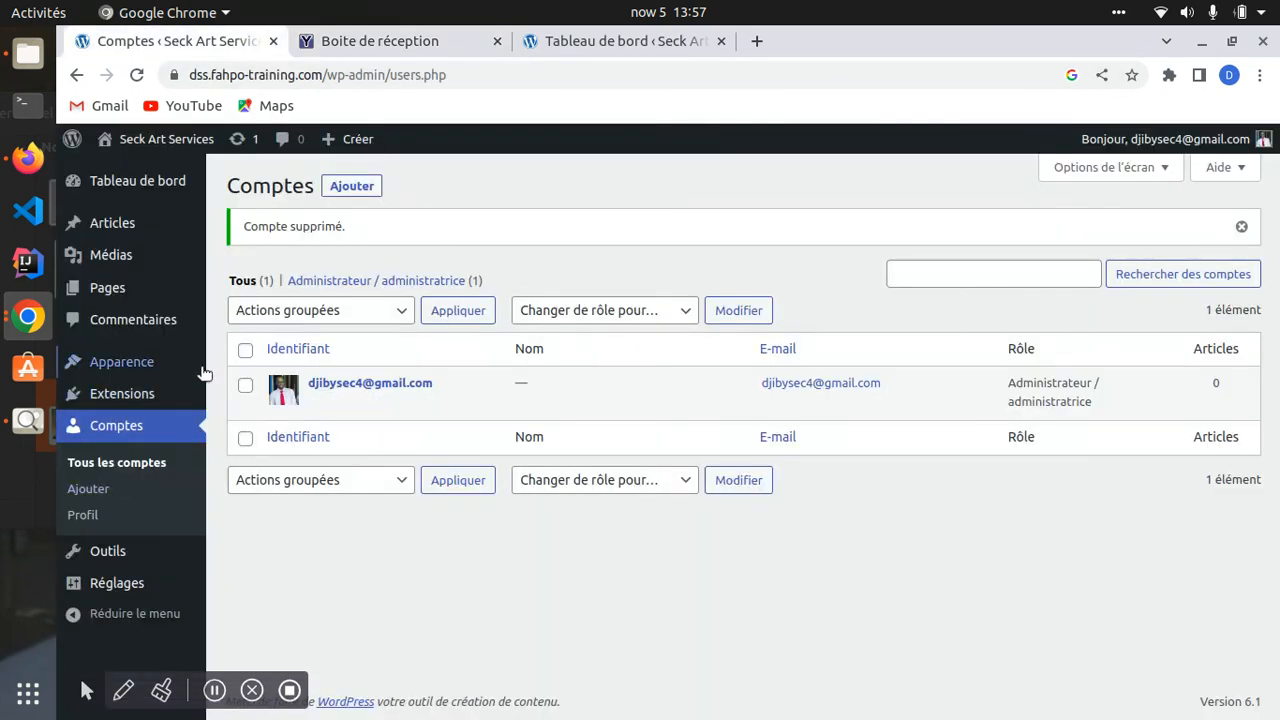
click(356, 187)
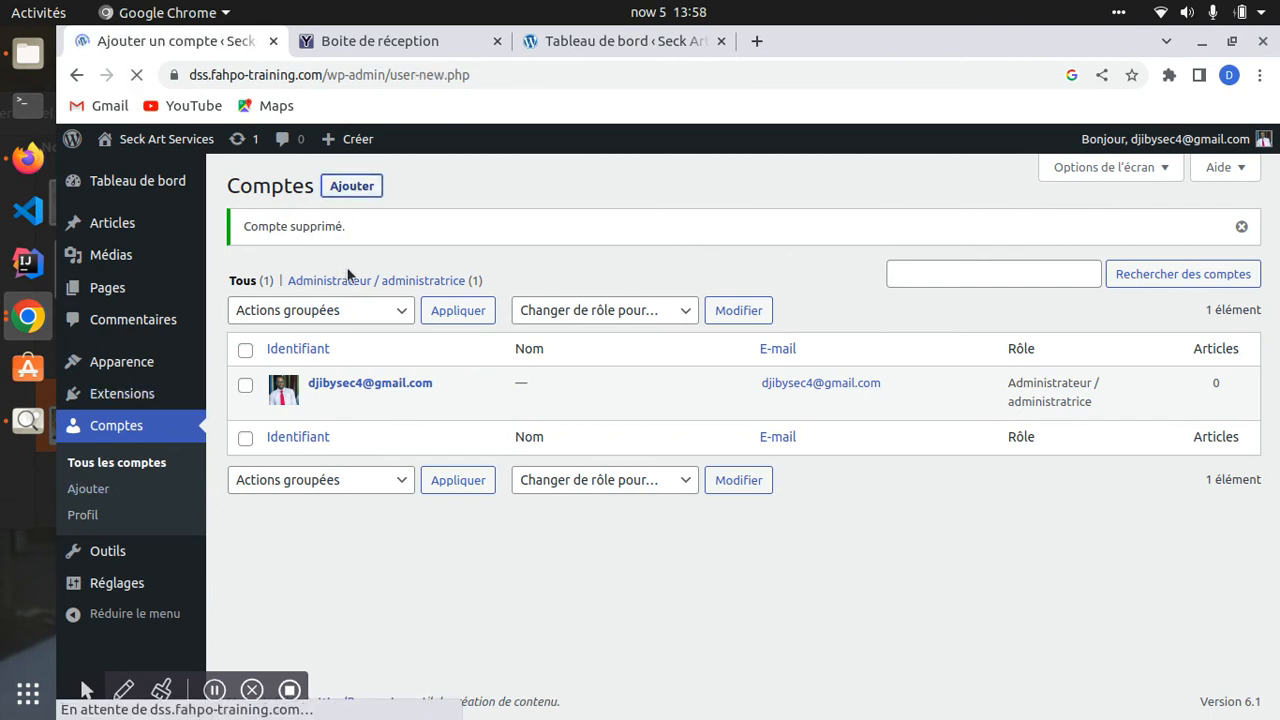
- Enter the new account's username in Identifiant, then switch to the disposable-inbox tab
click(493, 277)
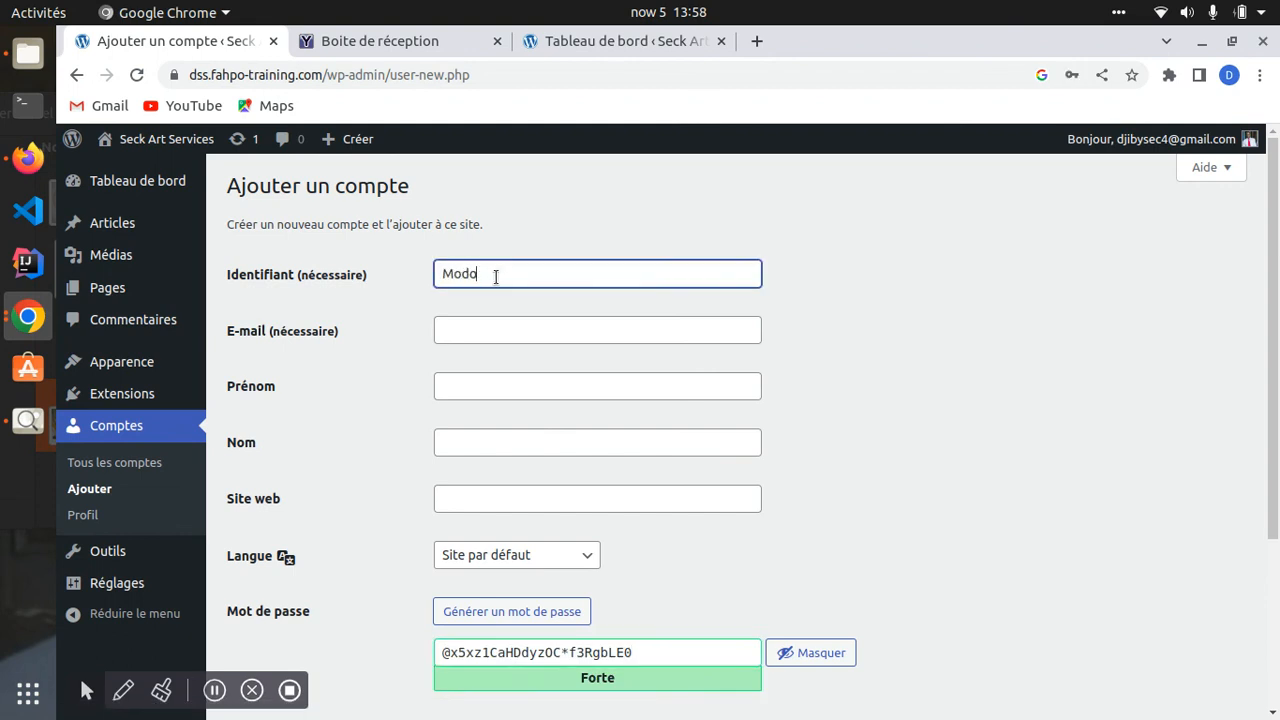
key(Tab)
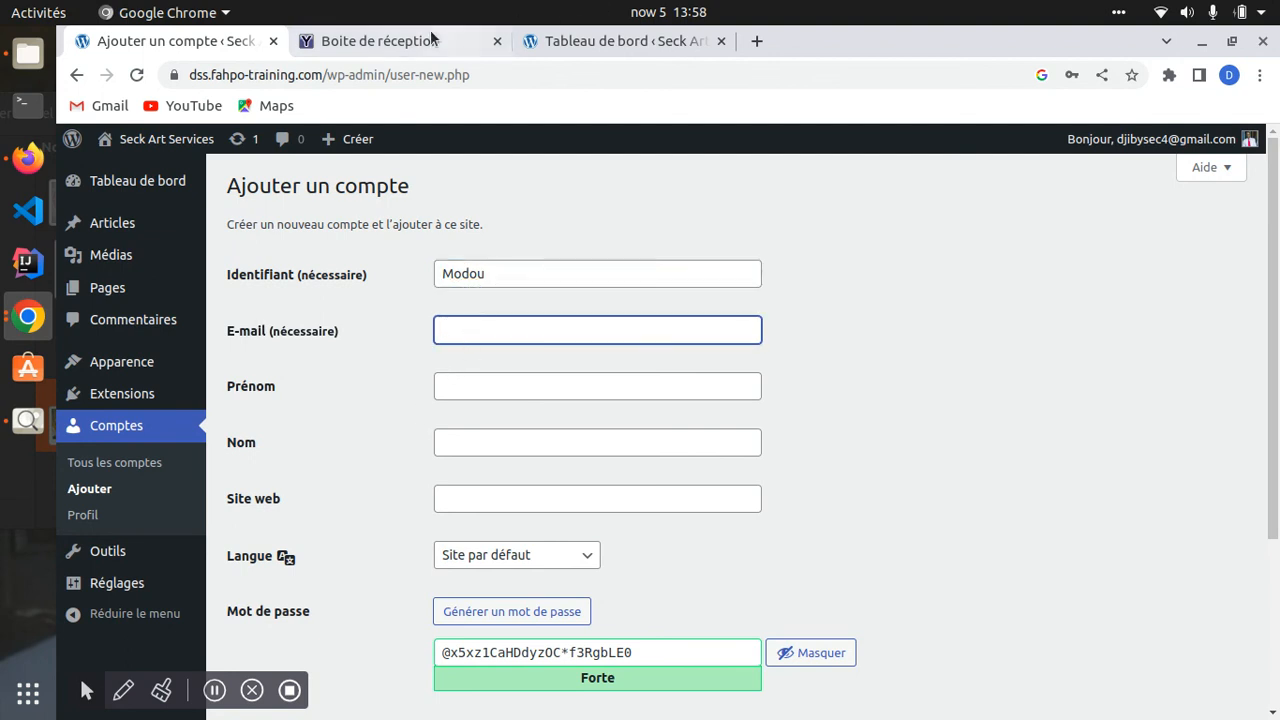
click(387, 42)
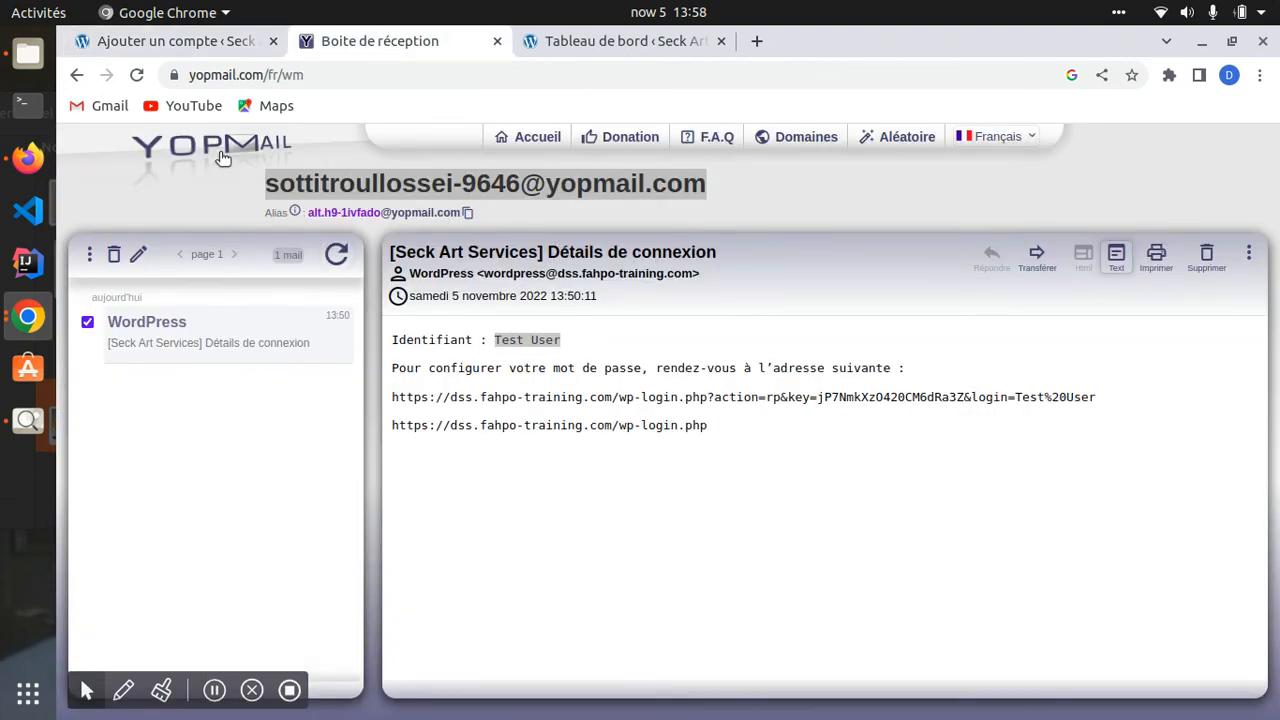
- Open a YOPmail inbox for a new disposable address typed on the home page
click(216, 141)
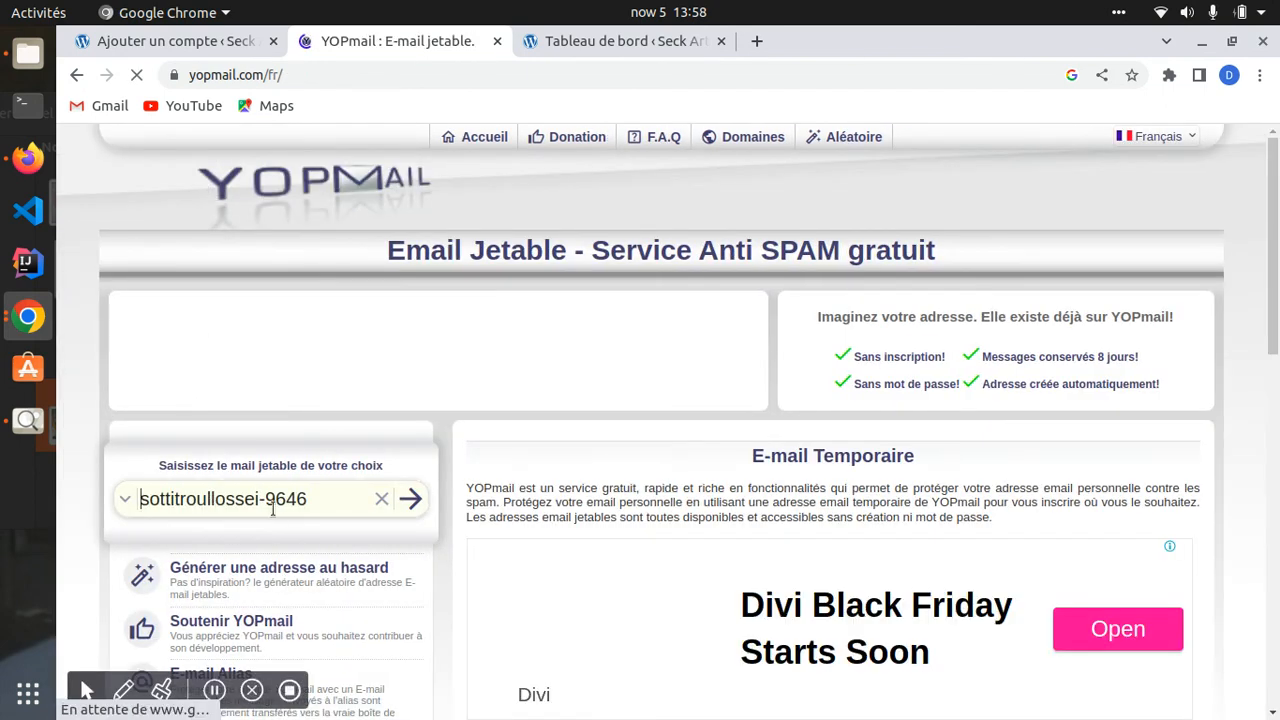
drag(306, 499, 137, 497)
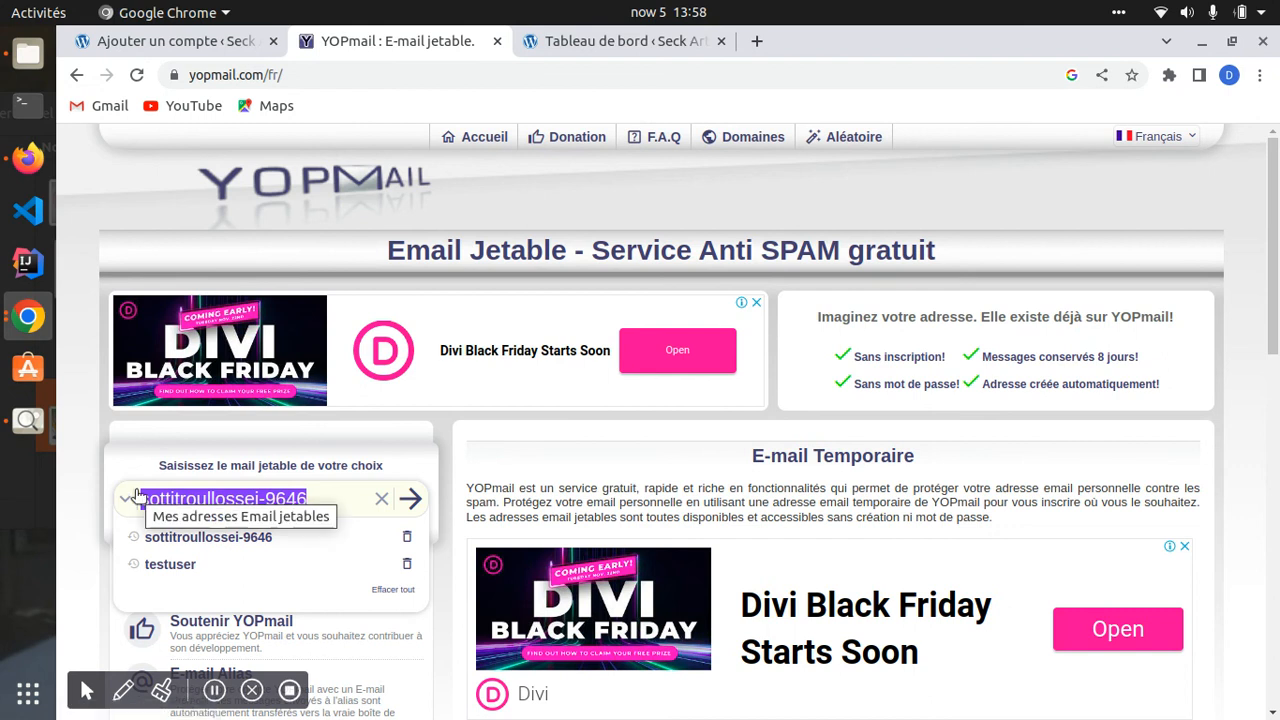
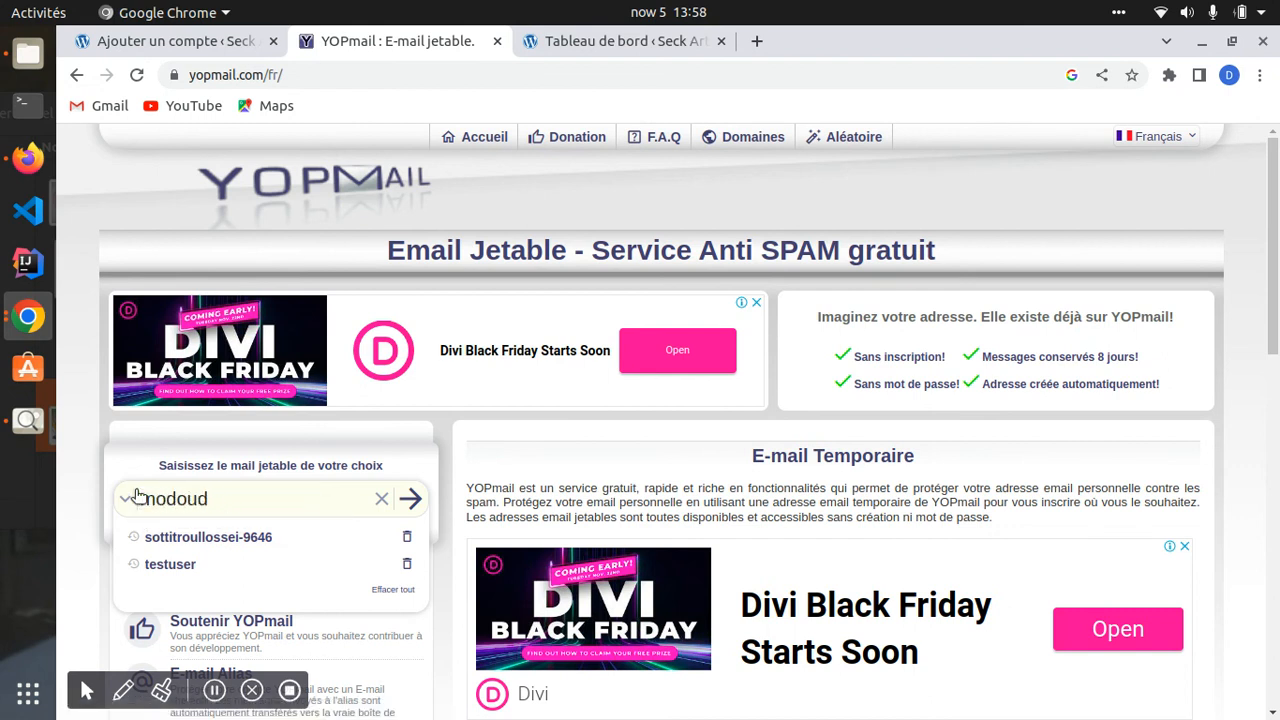
key(Return)
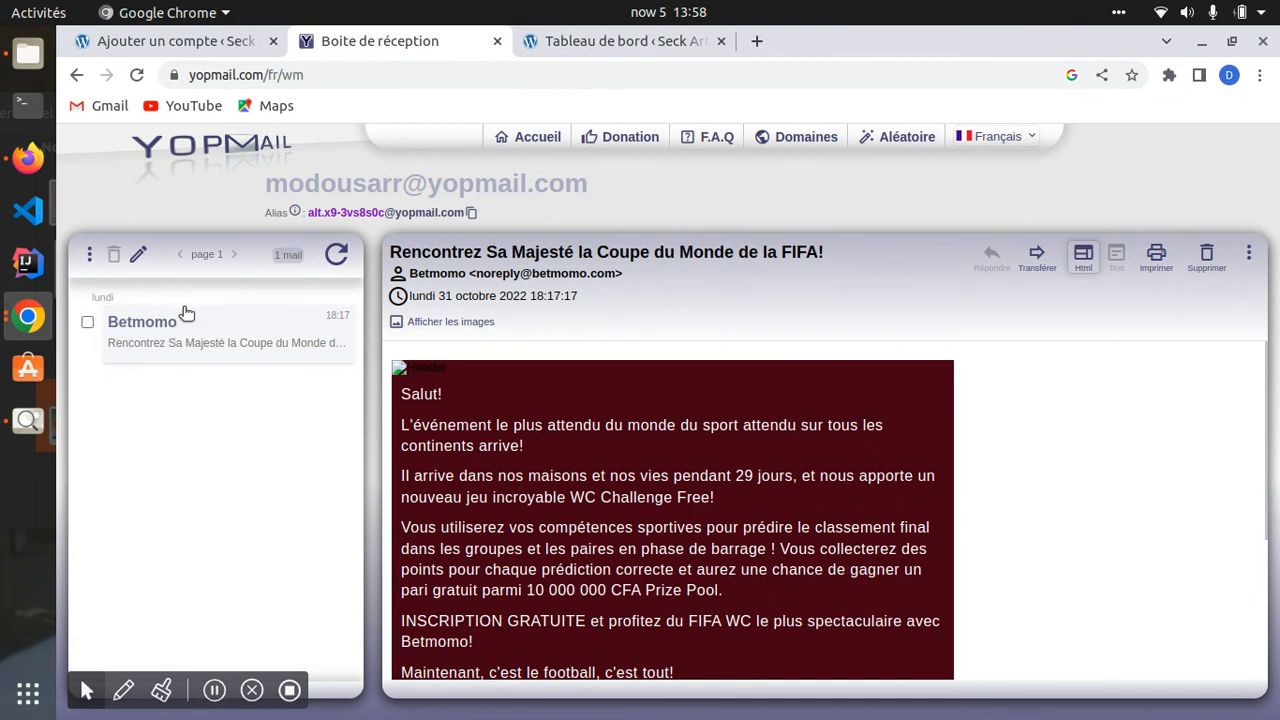
- Append 2 to the address and open that fresh, empty inbox
click(78, 77)
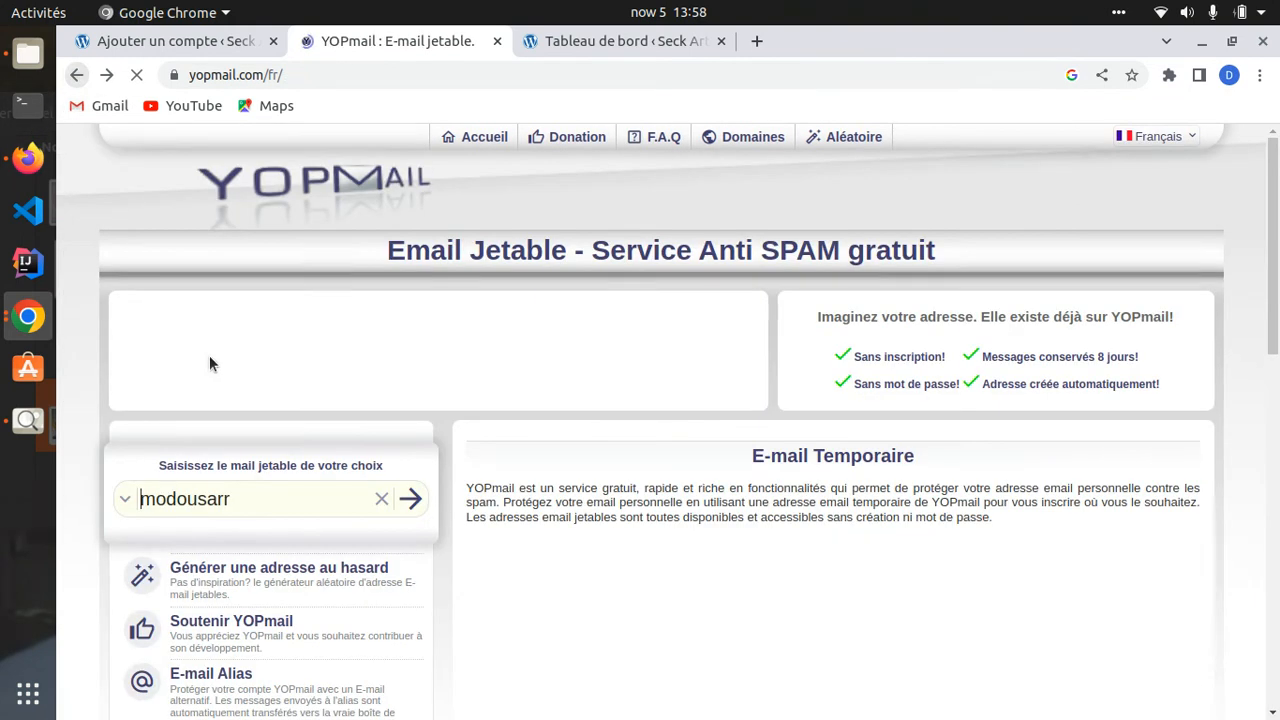
click(236, 497)
text(2)
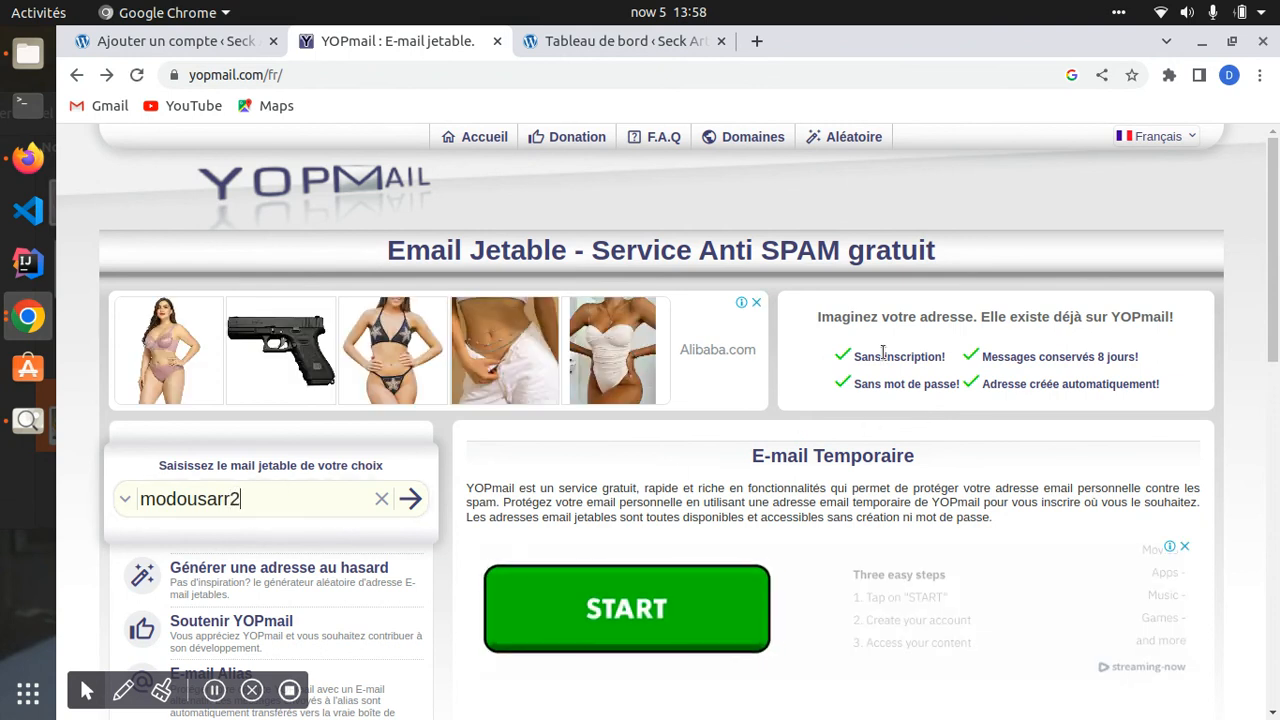
click(756, 302)
click(409, 498)
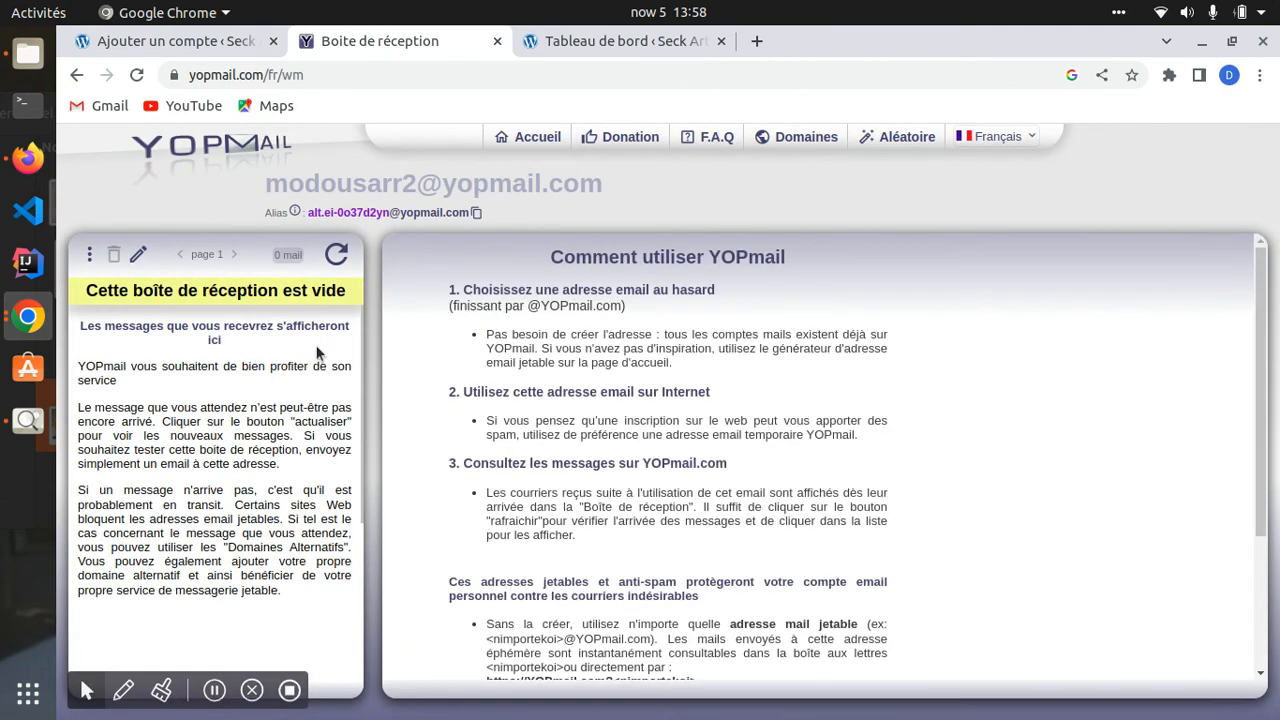
- Select the inbox's e-mail address, dismiss the advertisements, and return to the WordPress form
drag(266, 184, 630, 194)
key(ctrl+c)
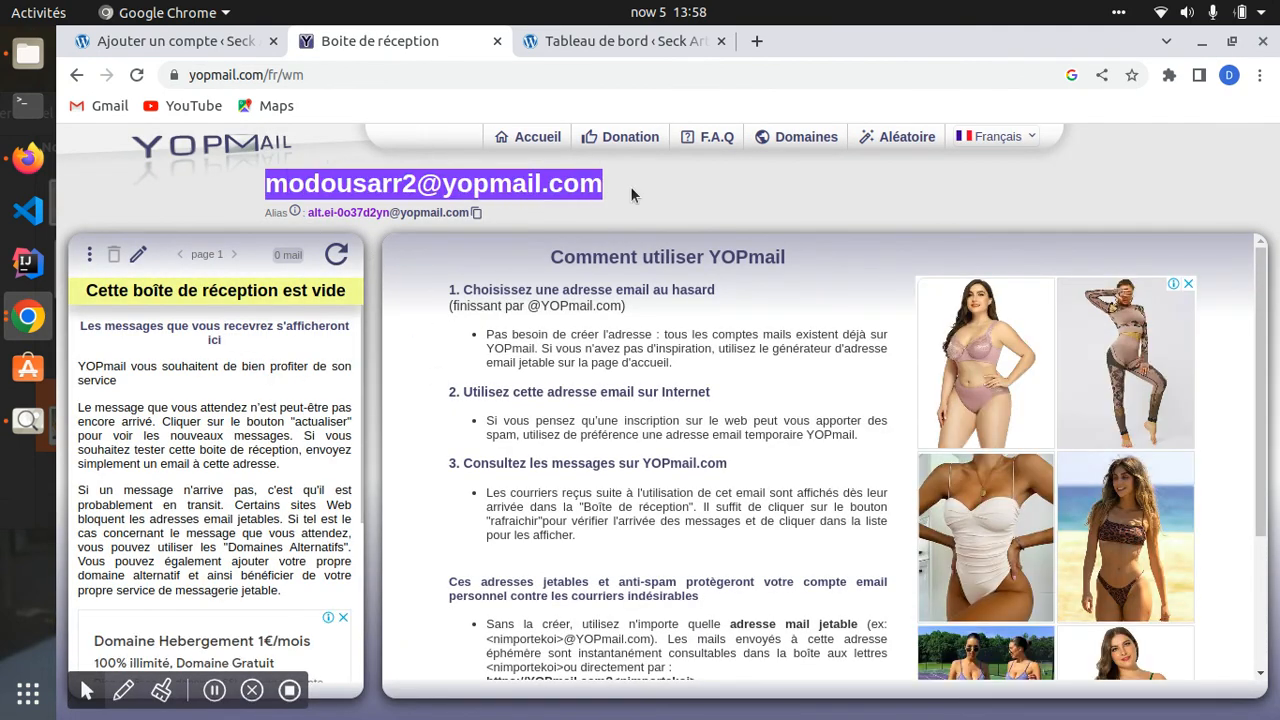
click(1189, 284)
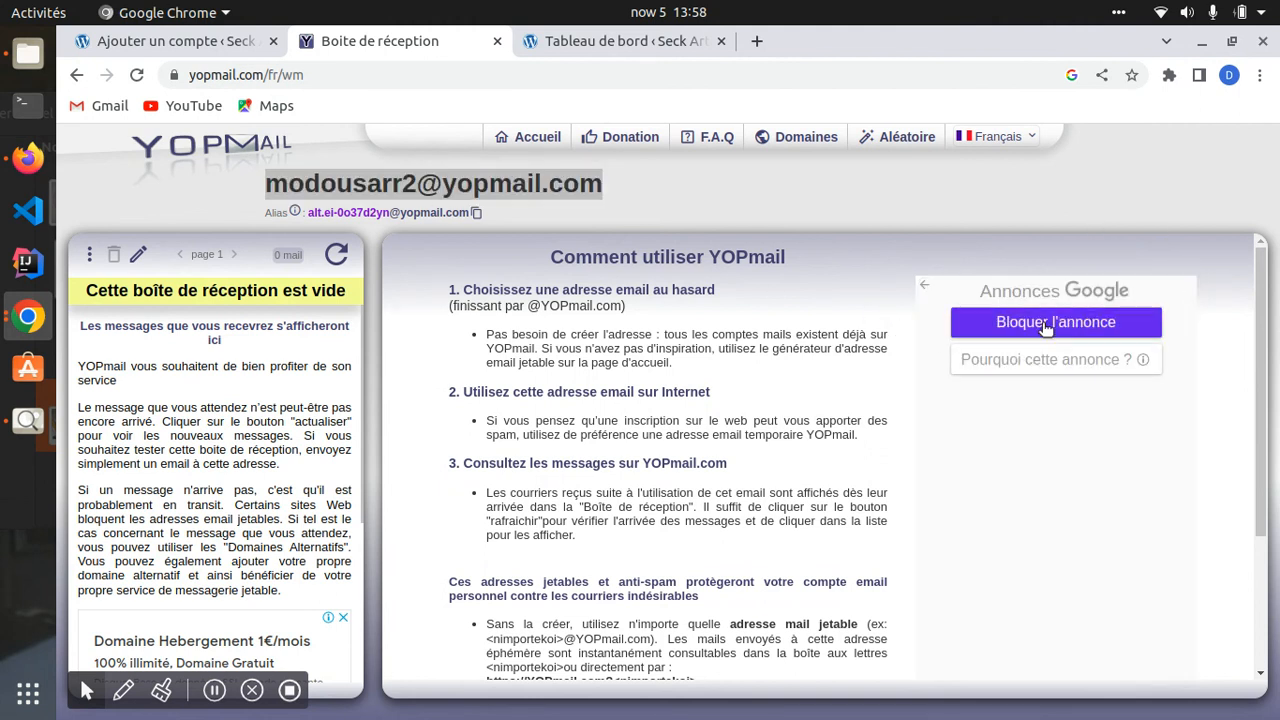
click(1046, 329)
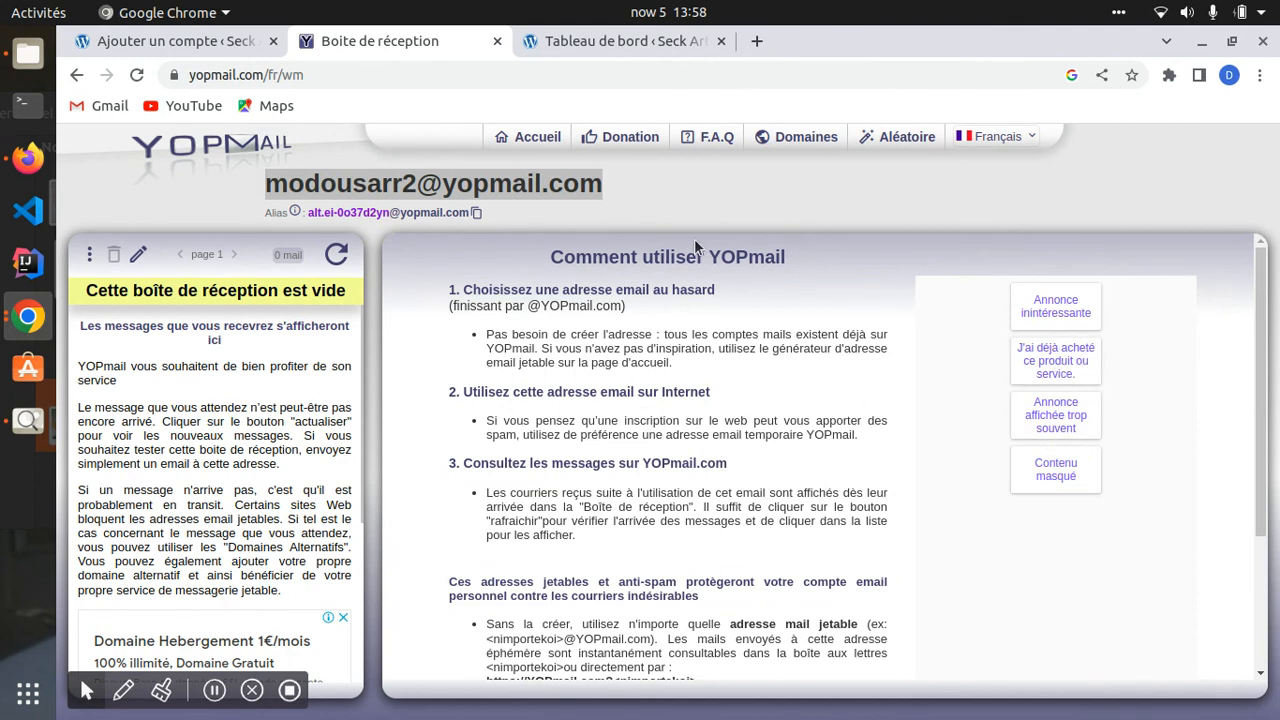
click(1055, 314)
click(140, 41)
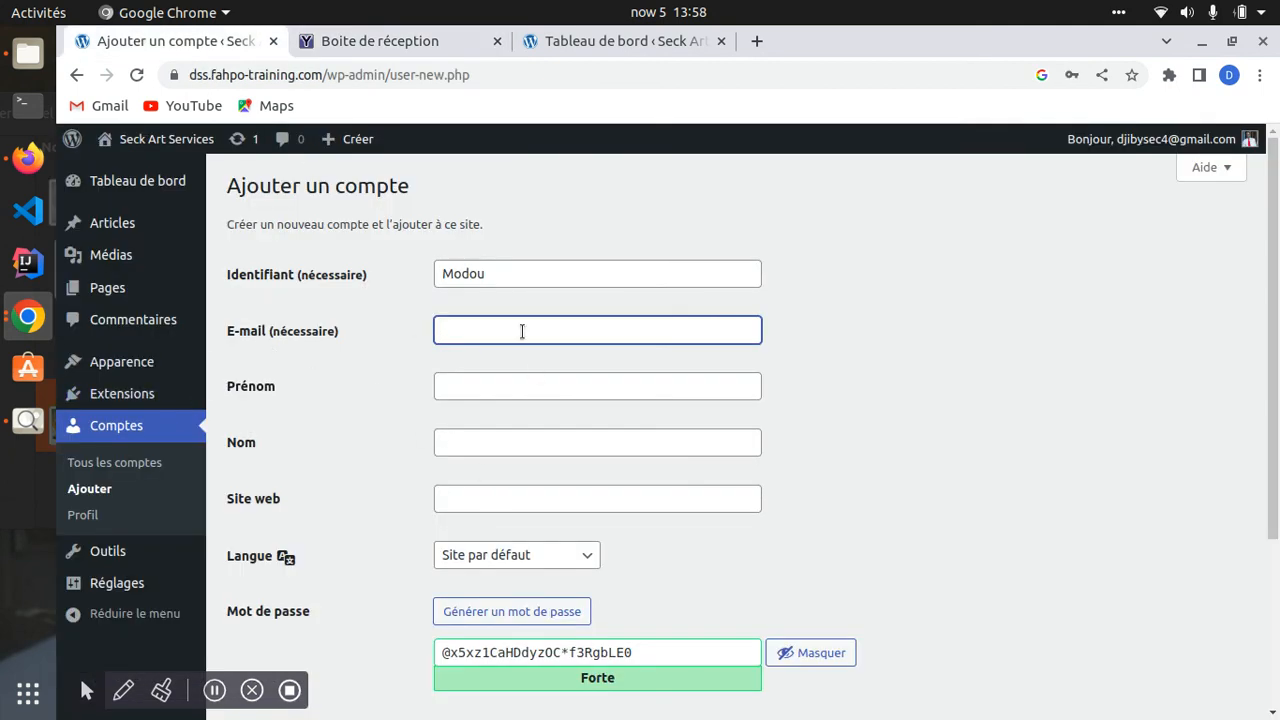
- Put the disposable YOPmail address into the E-mail field, recopying it from the inbox
key(ctrl+v)
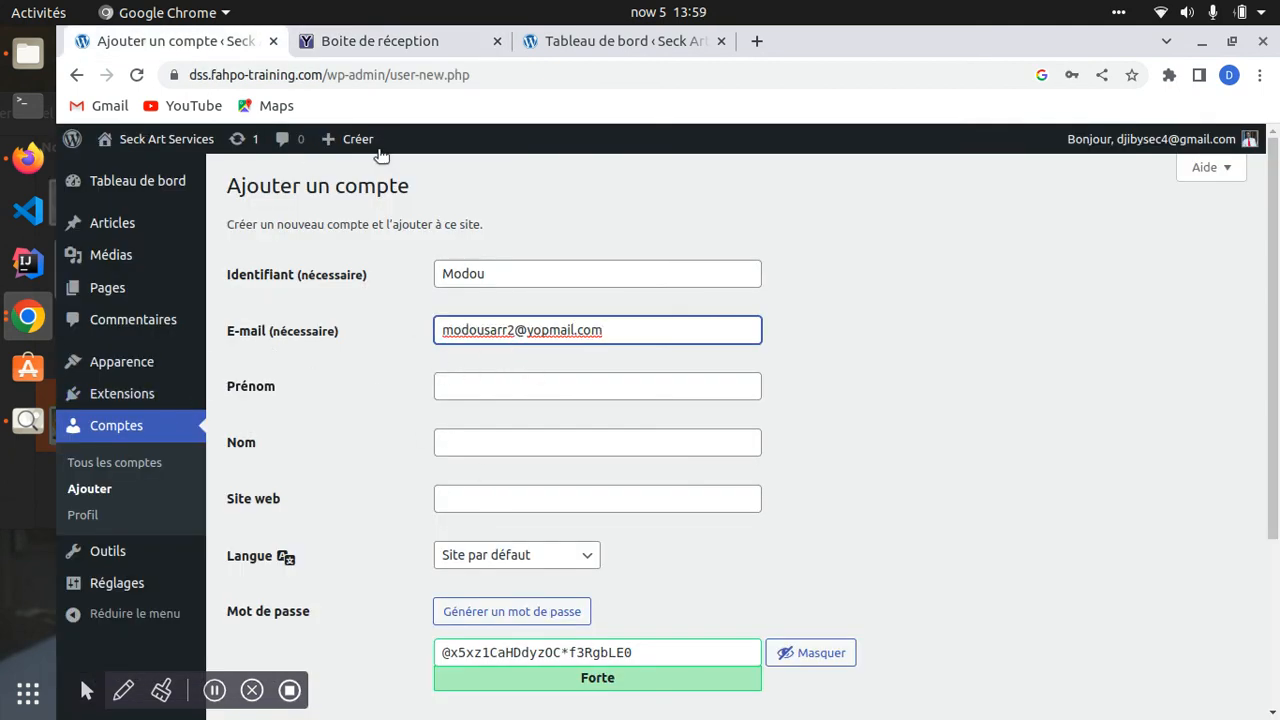
click(368, 43)
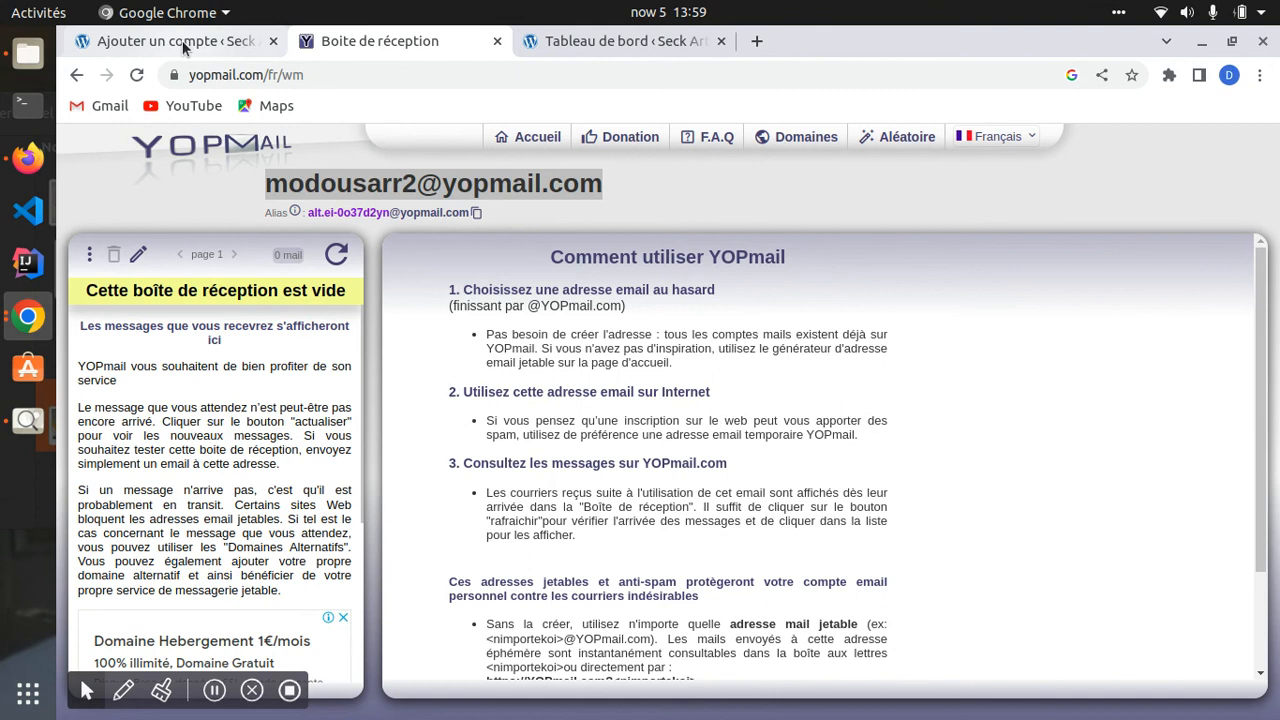
click(175, 41)
click(380, 42)
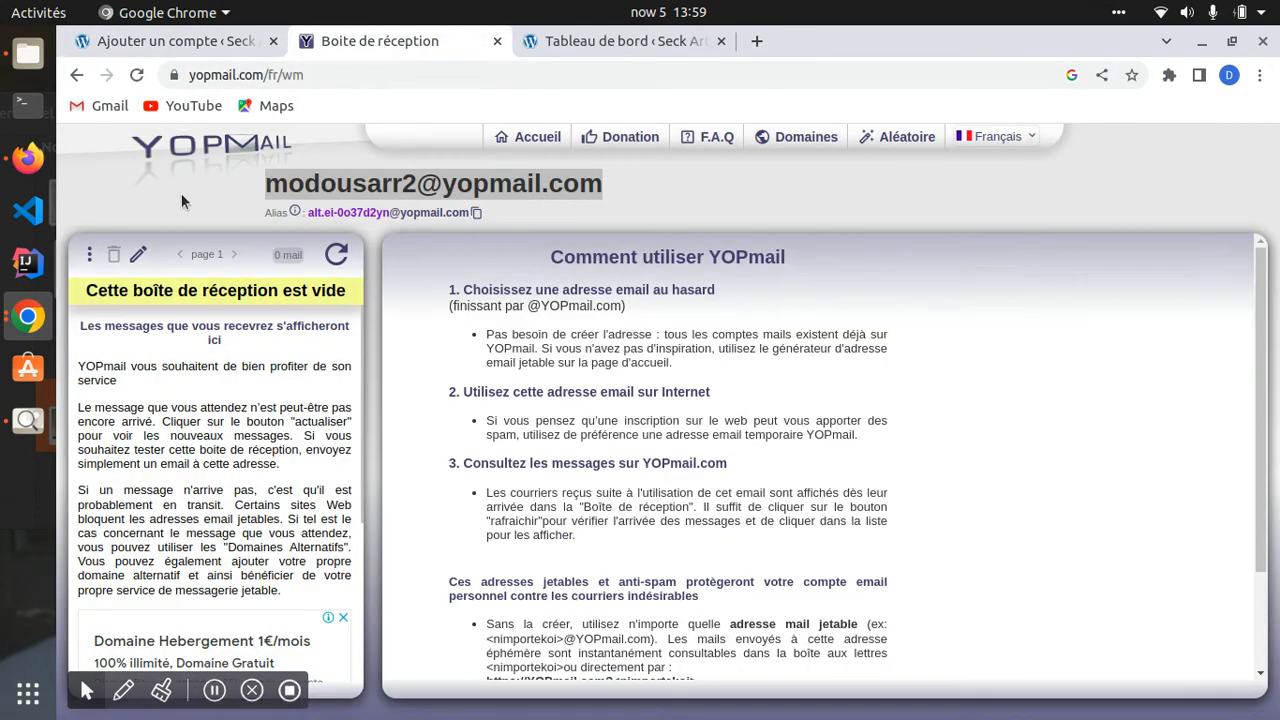
triple_click(272, 184)
drag(272, 184, 519, 183)
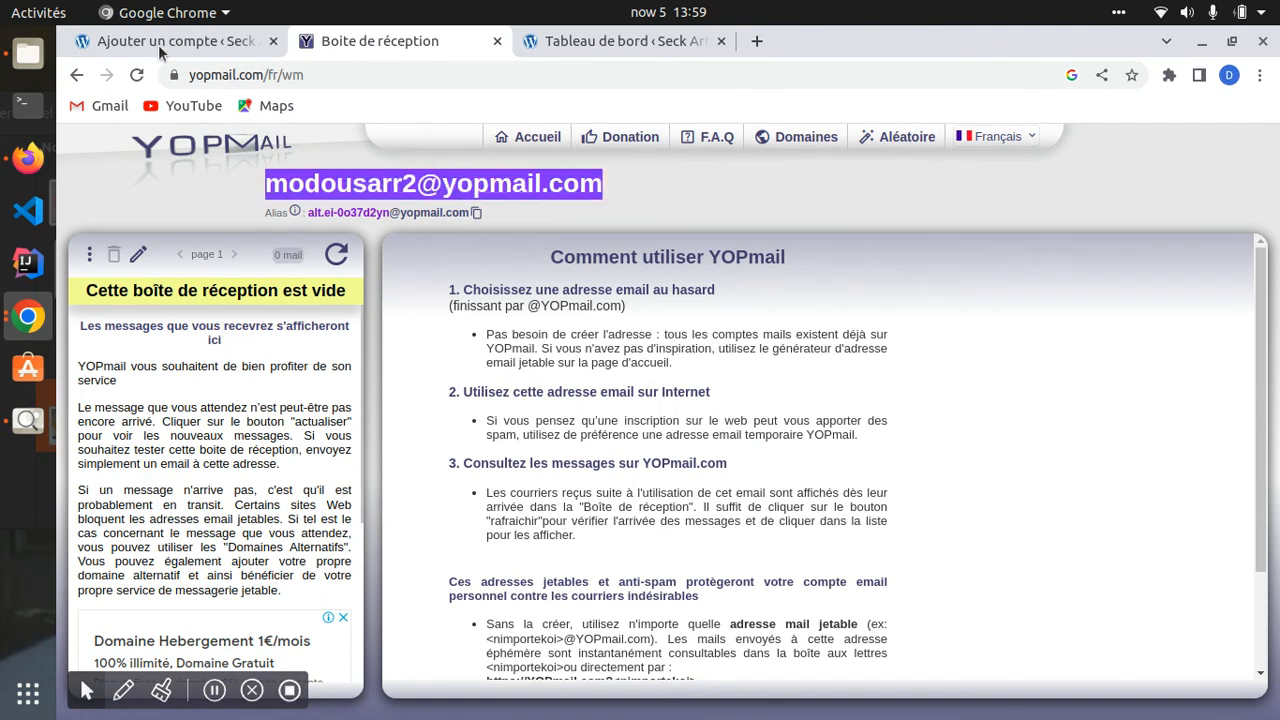
key(ctrl+Page_Up)
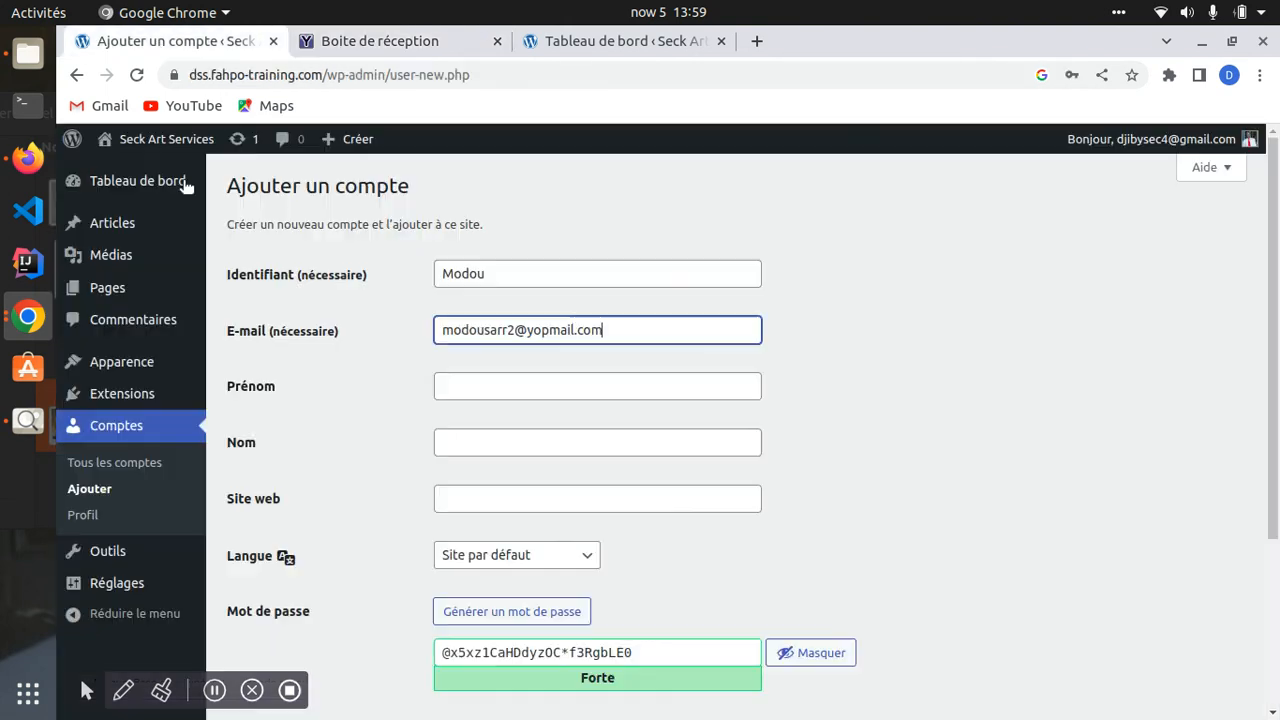
- Fill in the user's first name and last name in Prénom and Nom
click(475, 391)
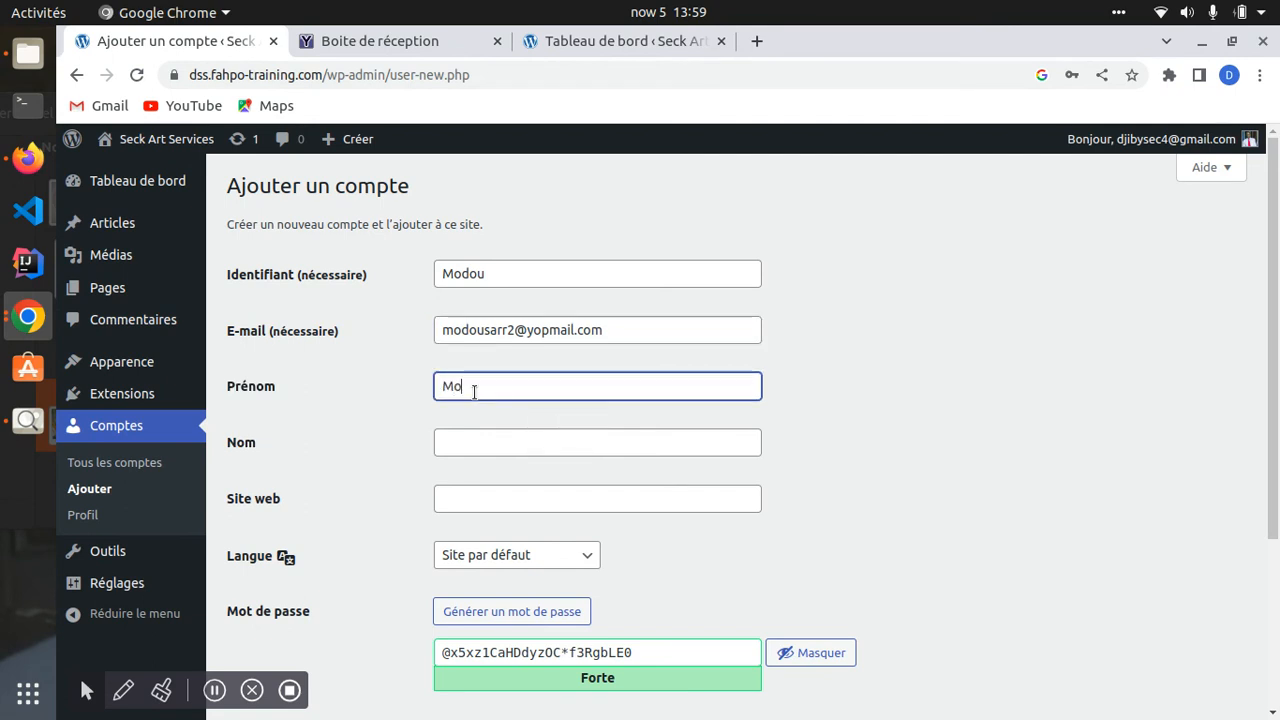
key(Tab)
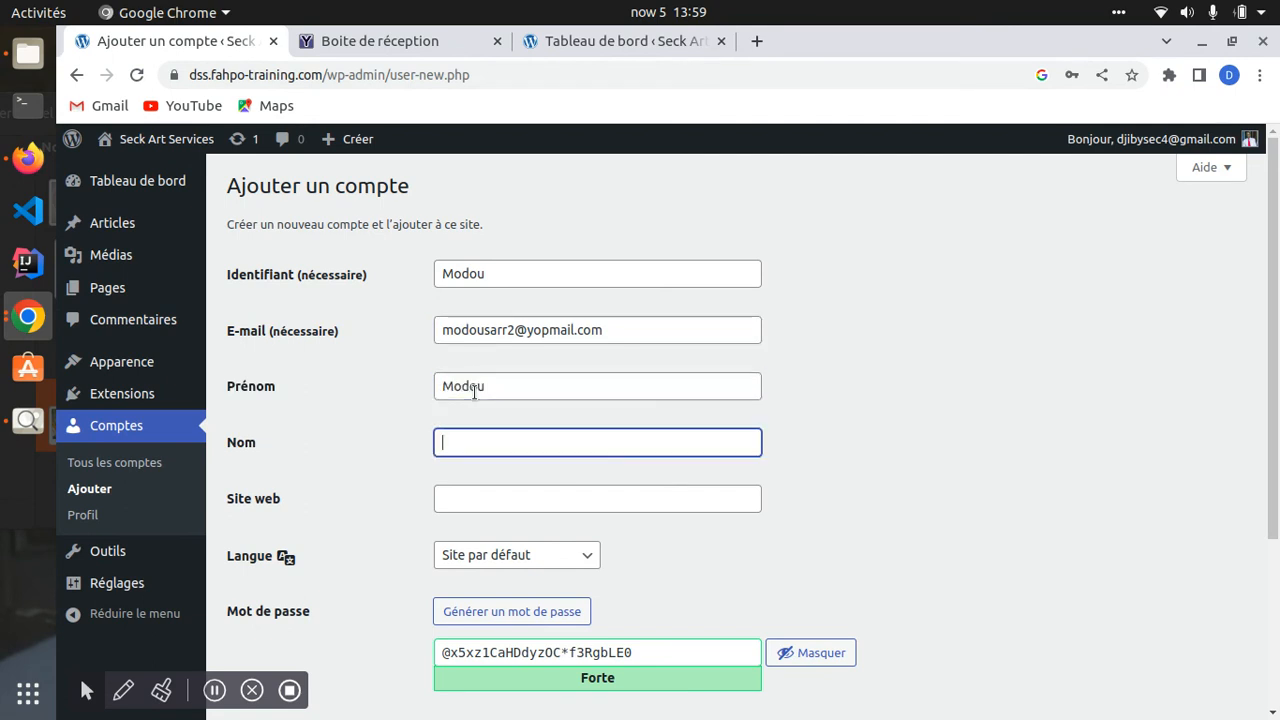
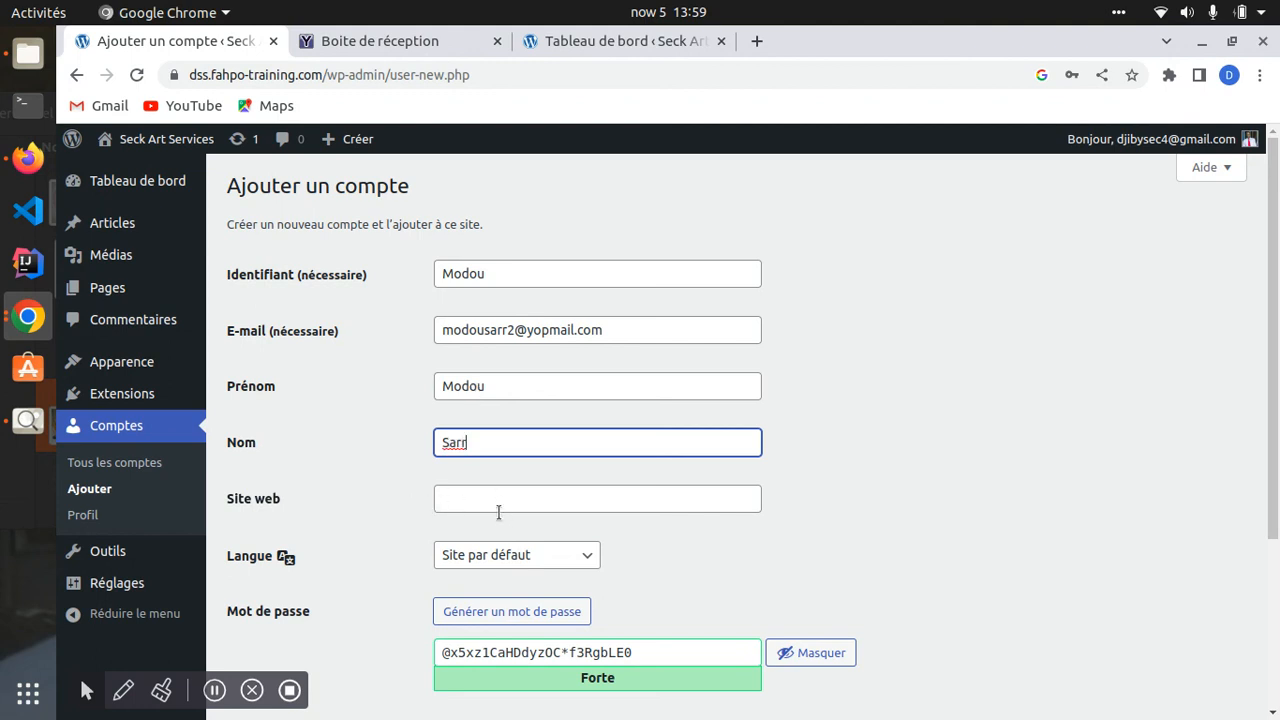
- Keep the Abonné / abonnée role and create the account
scroll(500, 514, down, 2)
scroll(397, 503, down, 1)
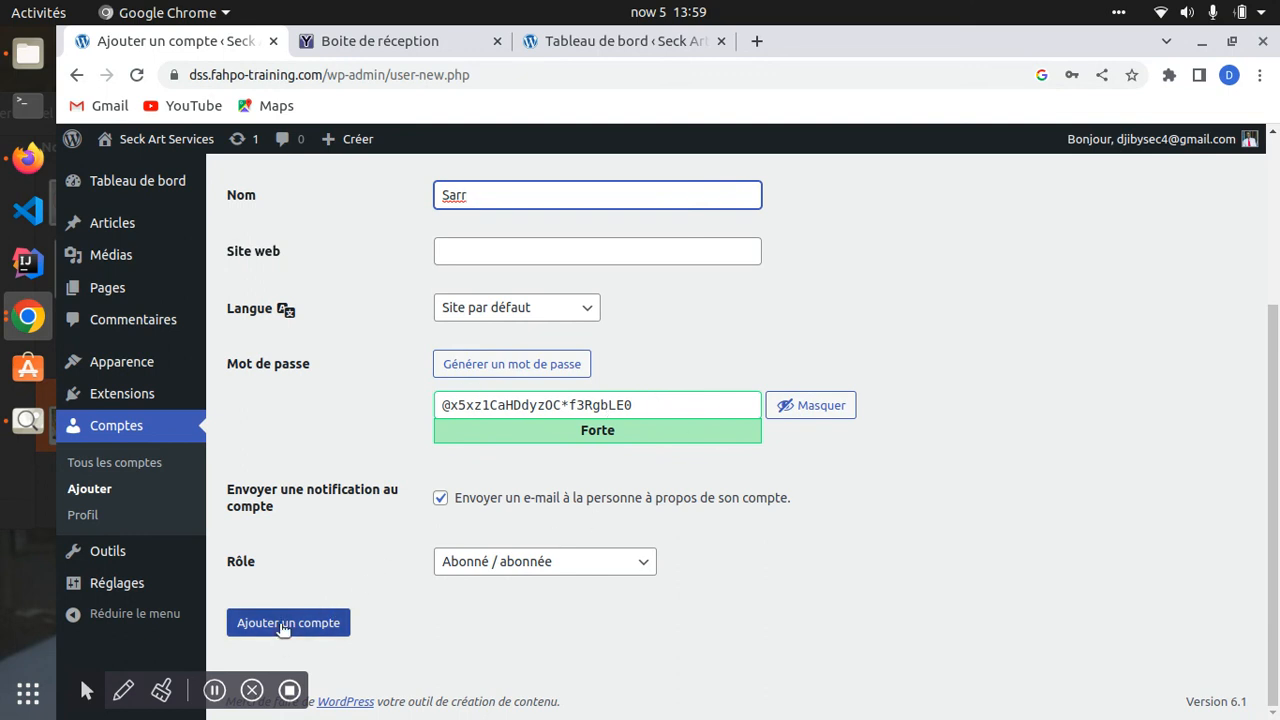
click(541, 561)
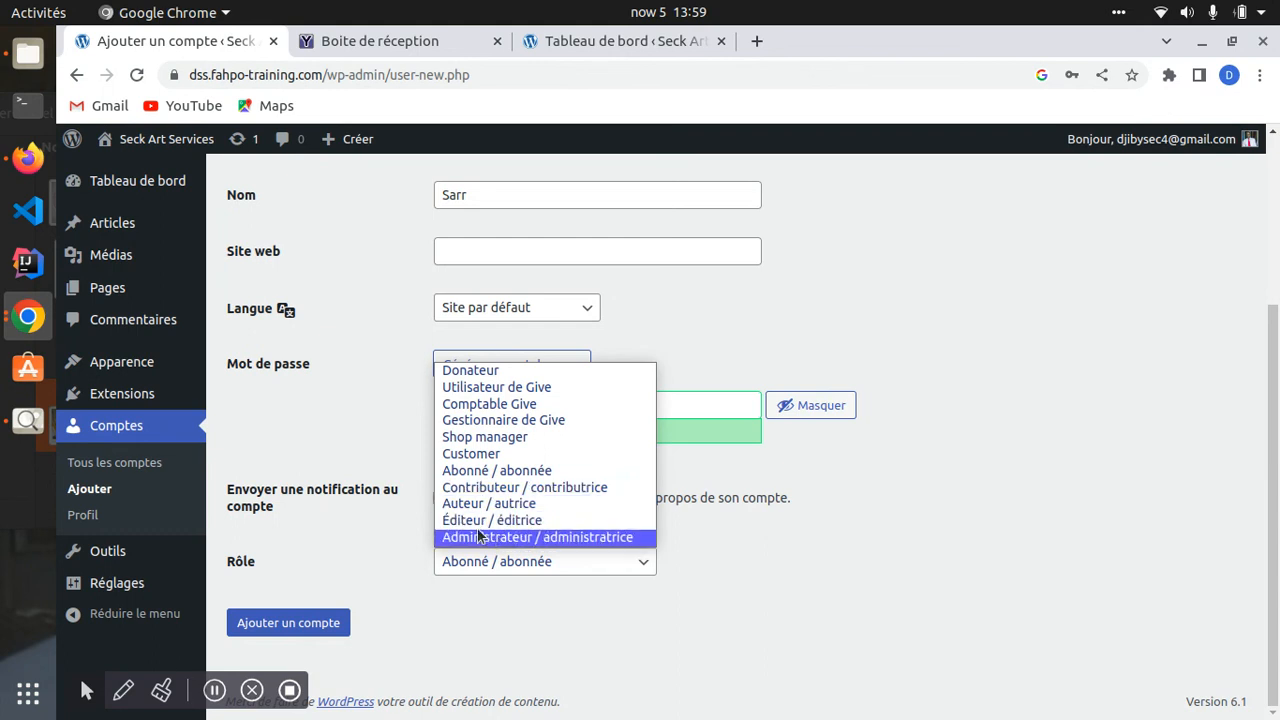
click(466, 470)
click(250, 622)
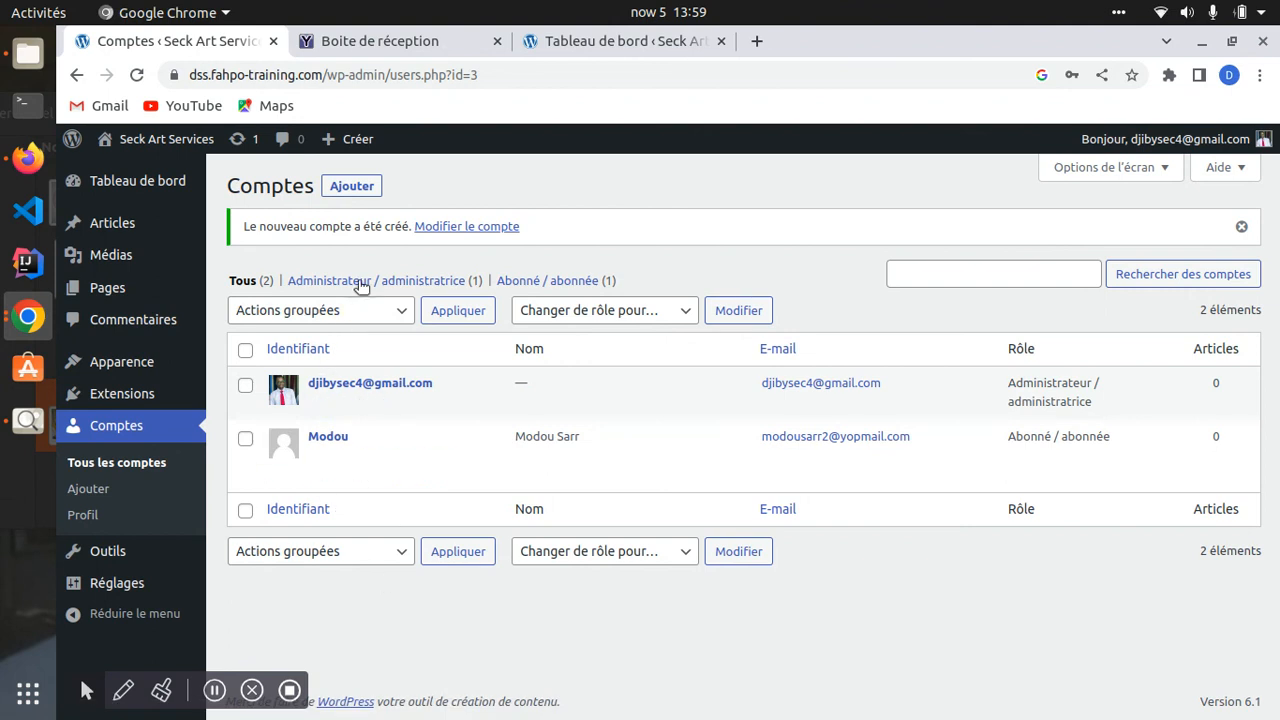
- Open the Détails de connexion email in the refreshed inbox and load its password-setup link in a new tab
click(395, 45)
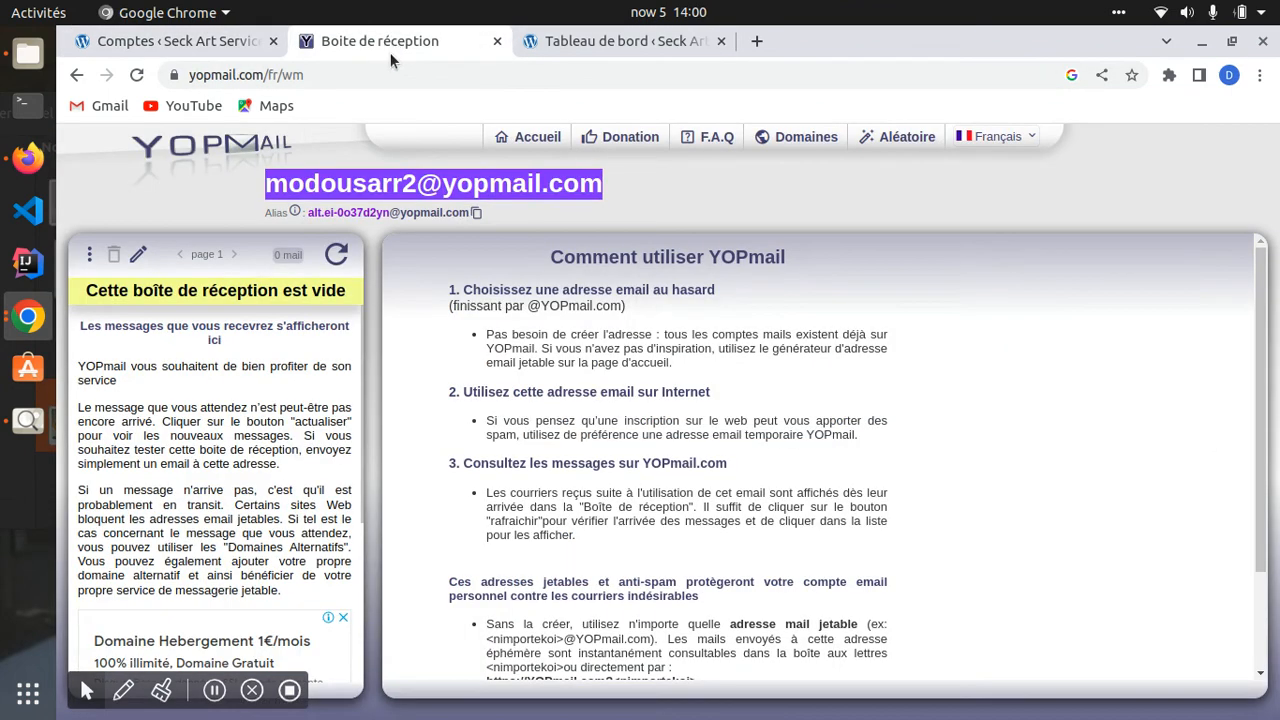
click(336, 254)
click(178, 338)
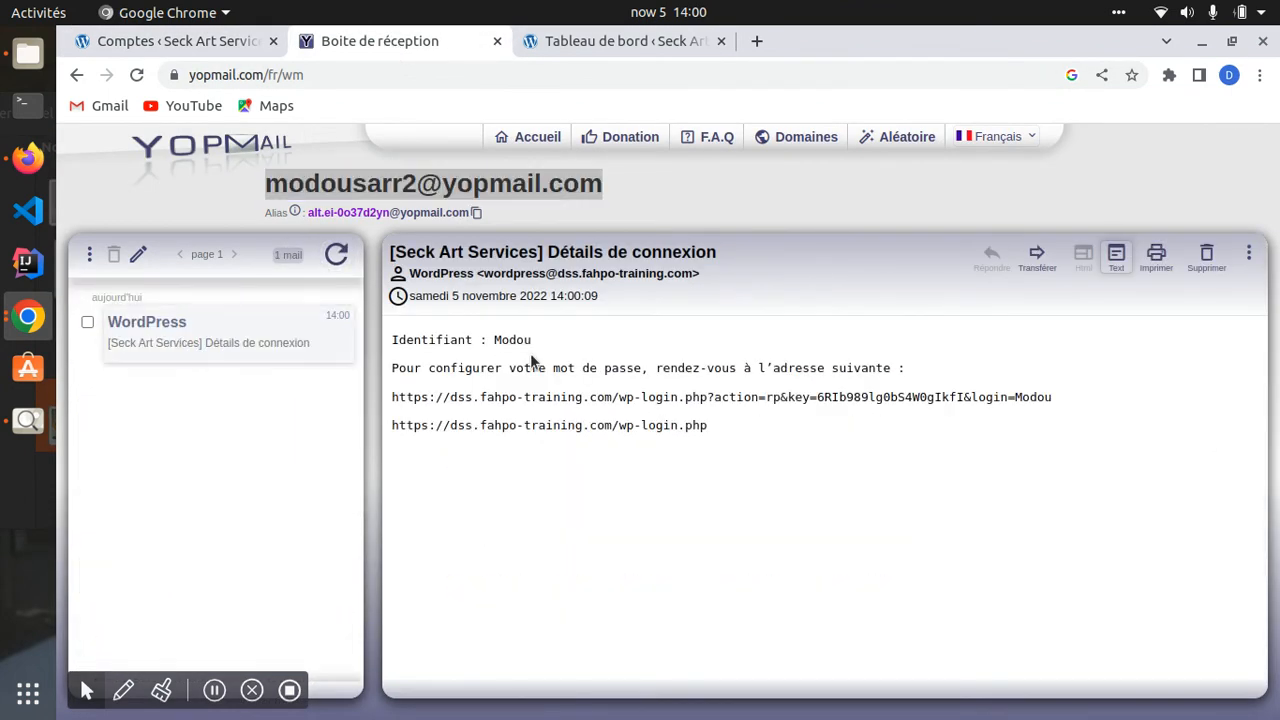
double_click(490, 340)
drag(389, 397, 1135, 402)
key(ctrl+c)
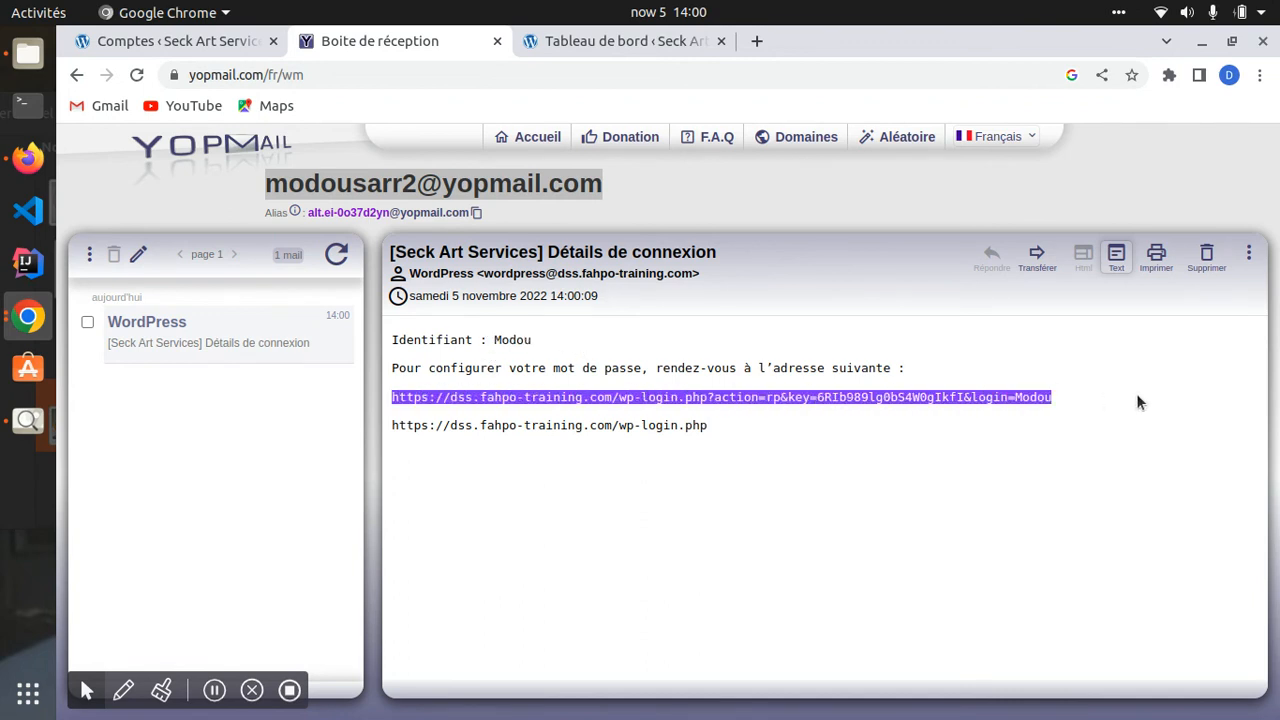
click(758, 41)
click(742, 68)
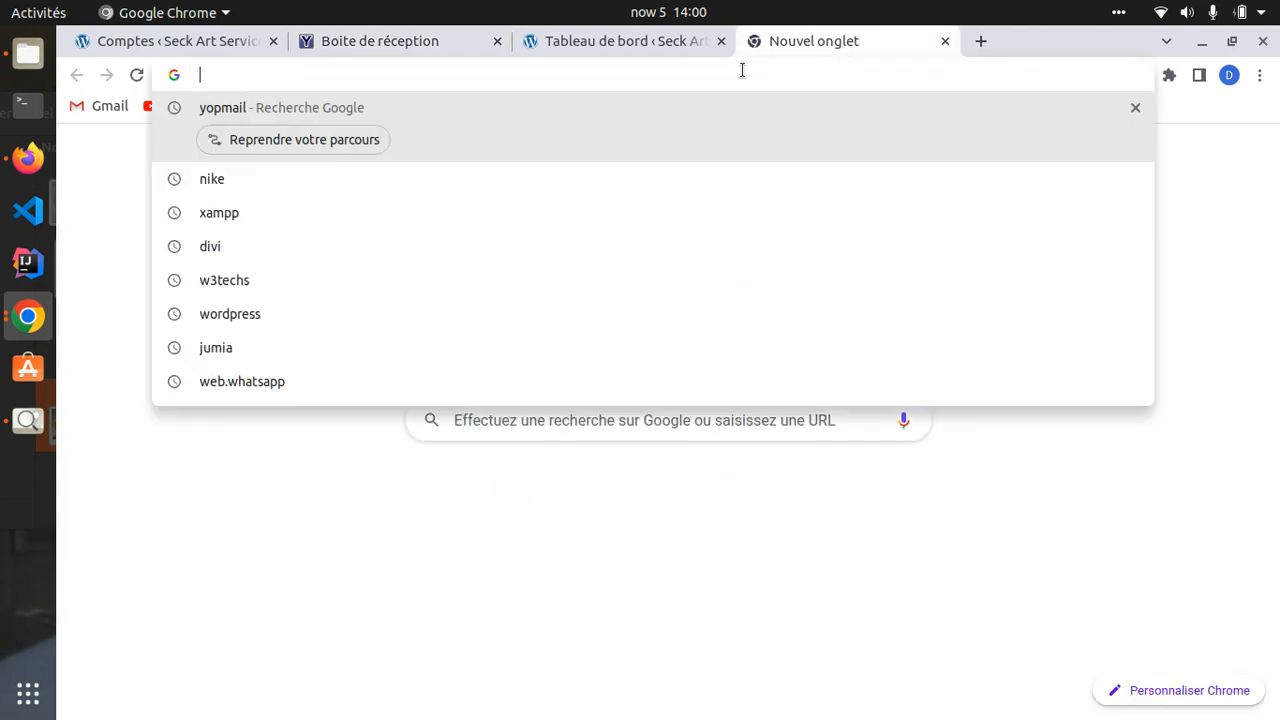
key(ctrl+v)
key(Return)
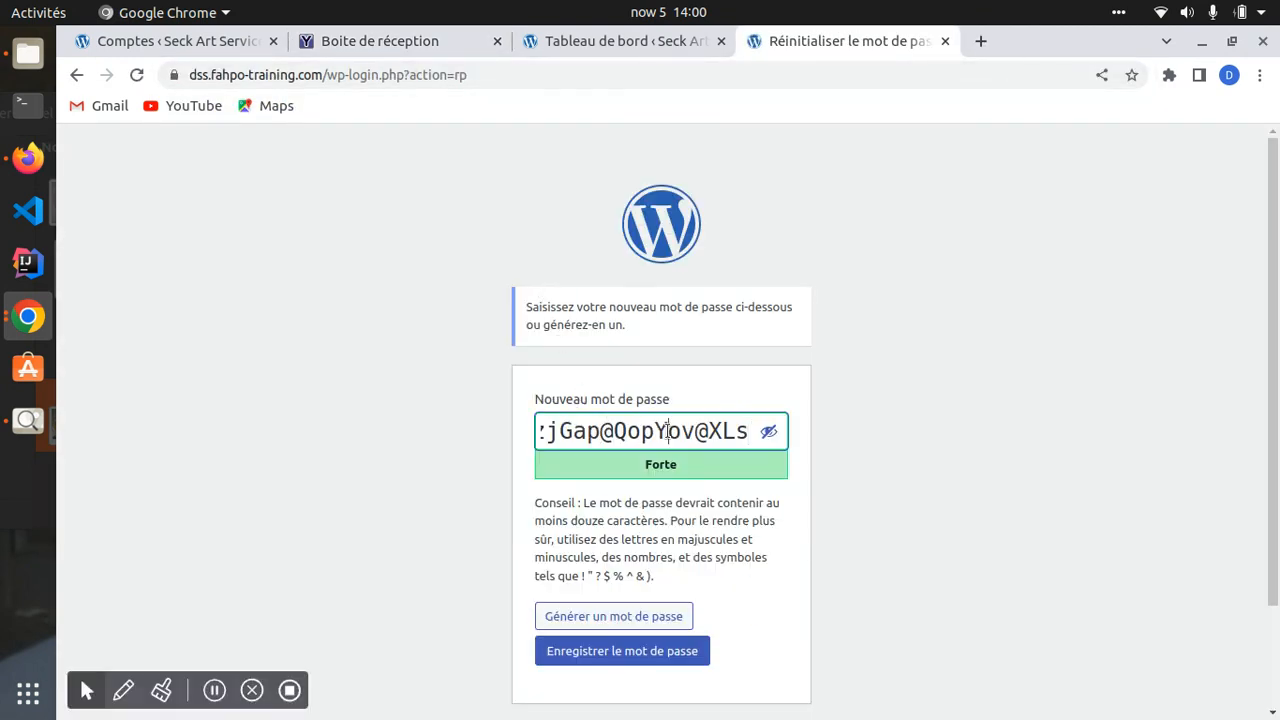
- Replace the generated password with a chosen one and save it
triple_click(620, 419)
key(BackSpace)
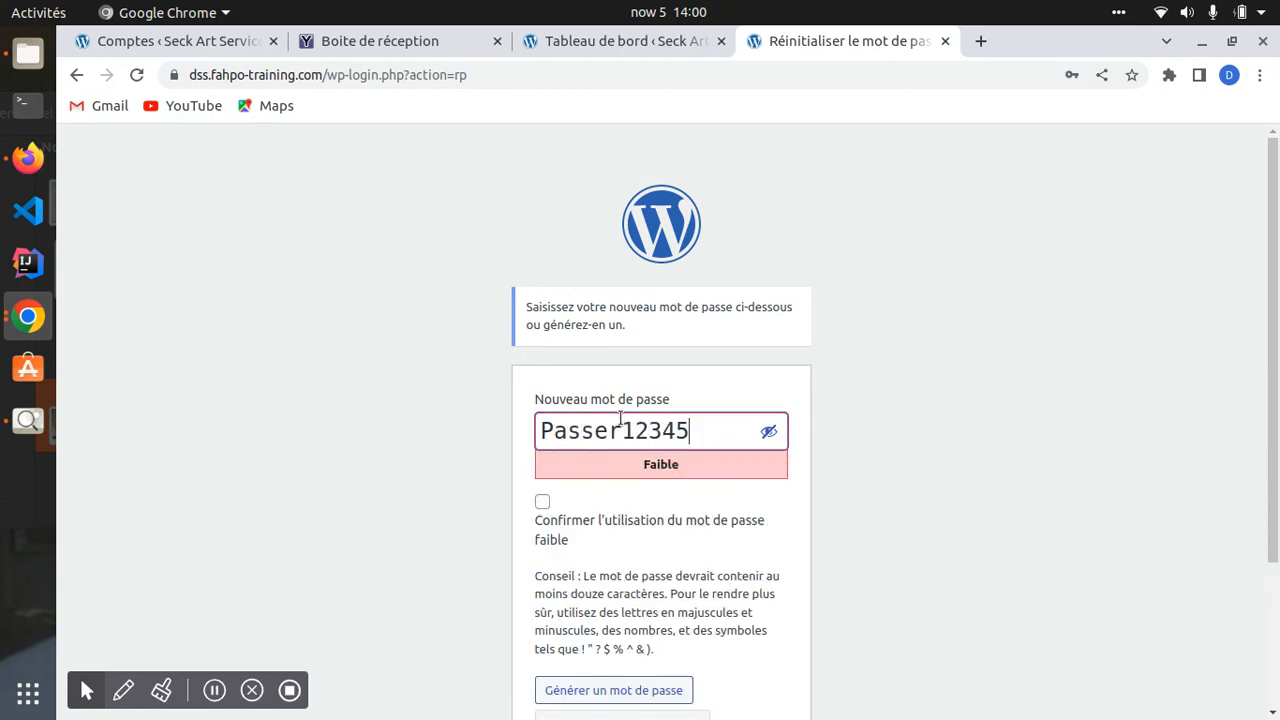
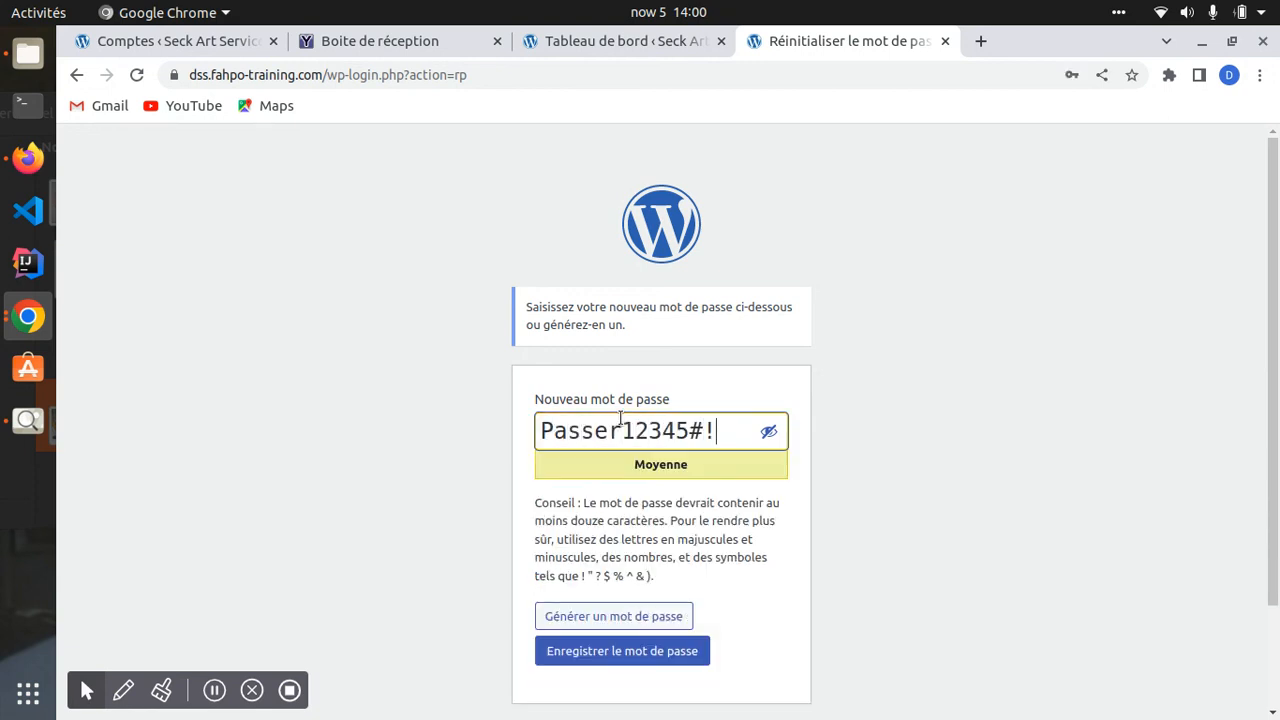
click(777, 434)
click(768, 431)
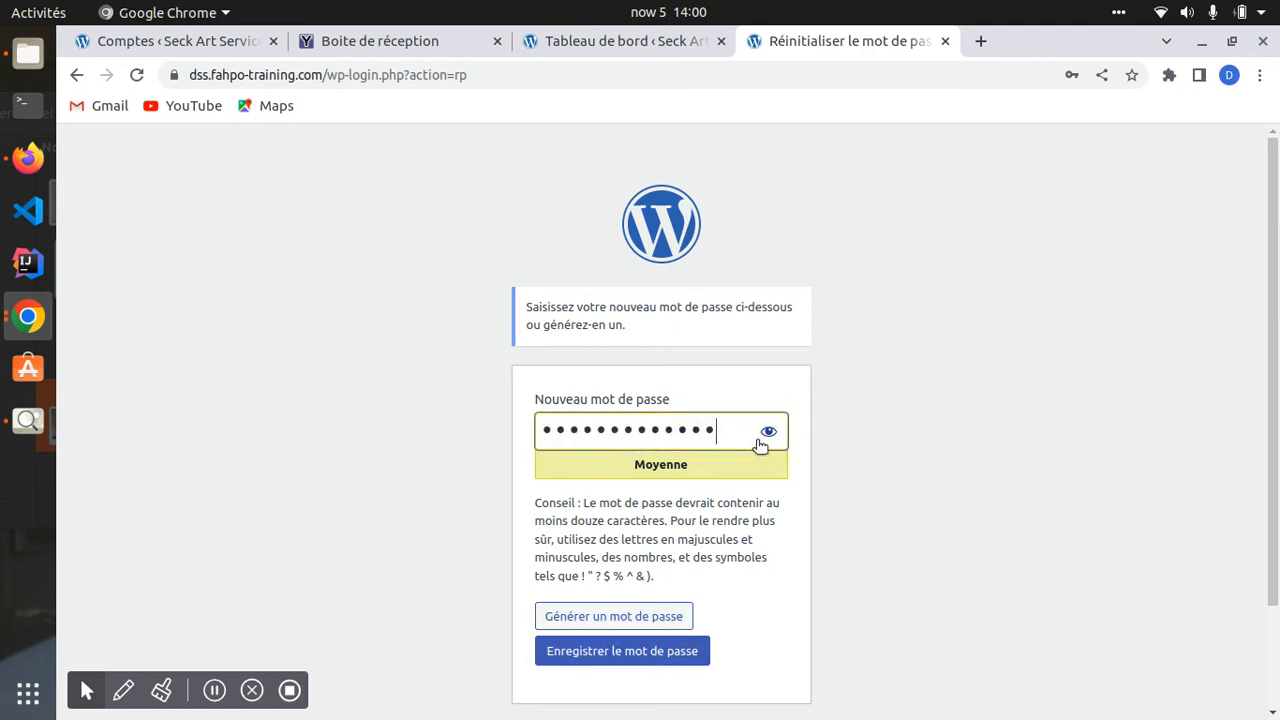
click(612, 652)
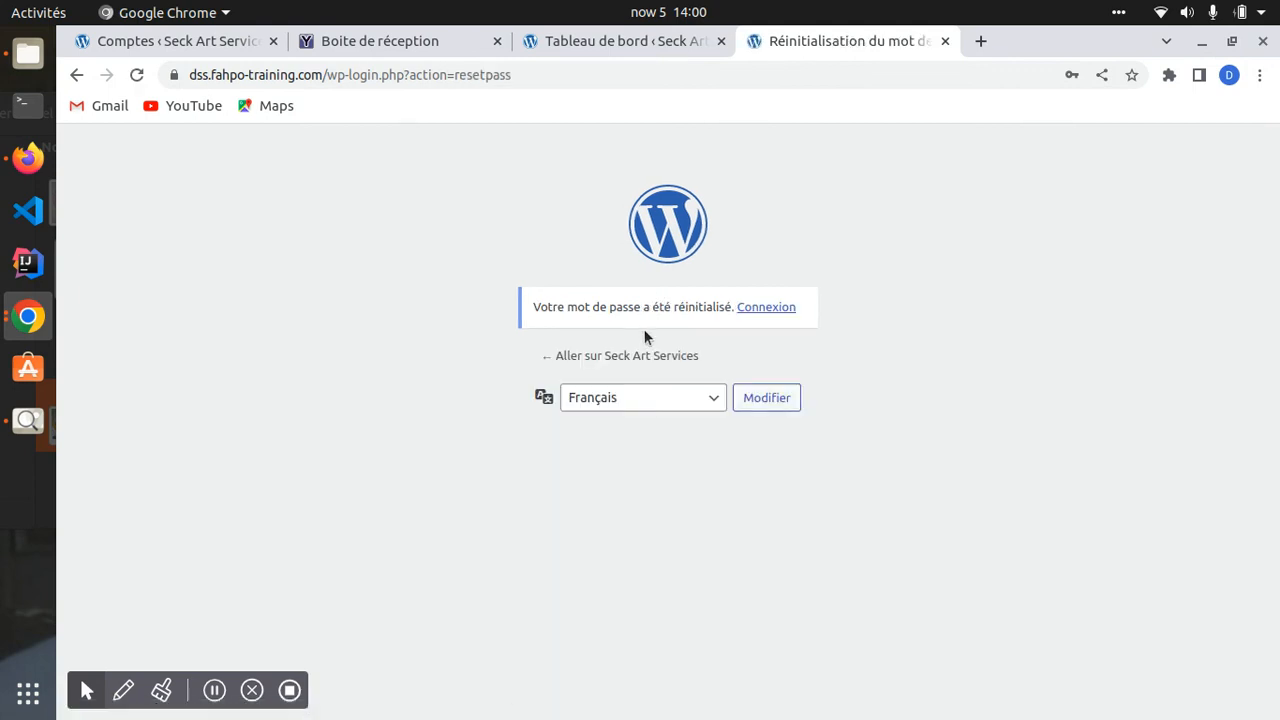
- Log in with the new account's username and password
click(769, 309)
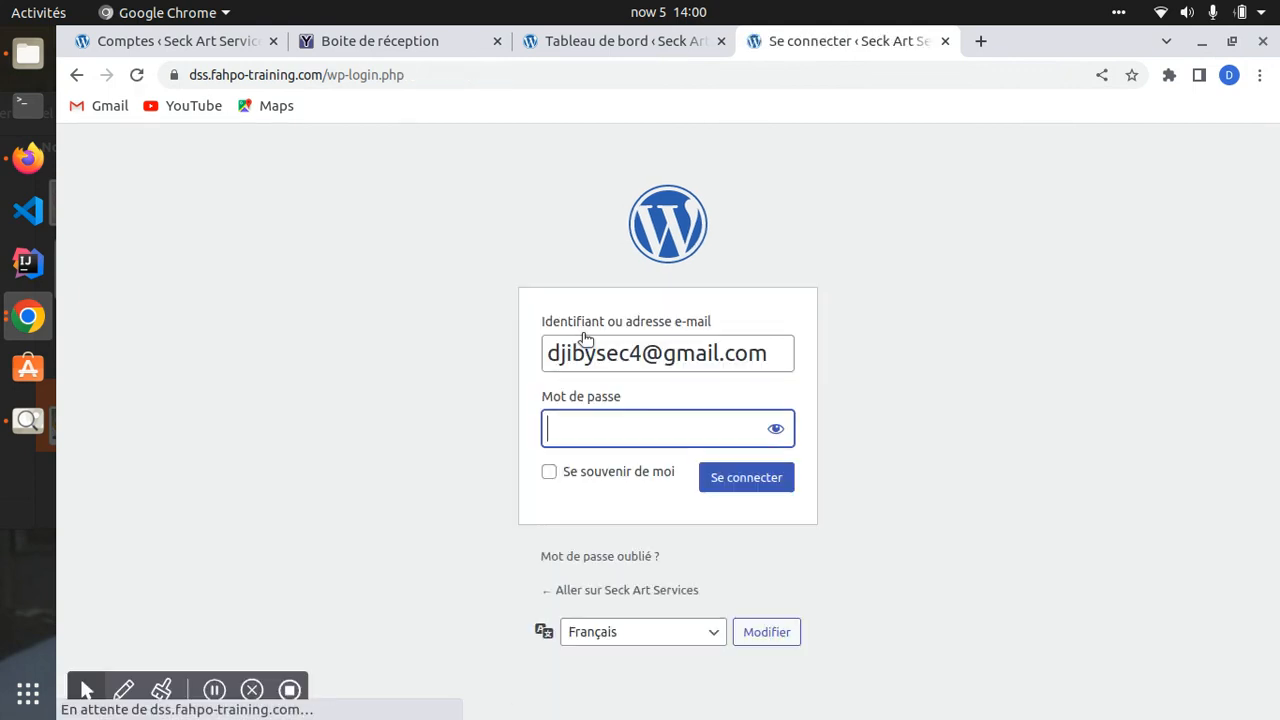
triple_click(624, 353)
key(BackSpace)
text(Modou)
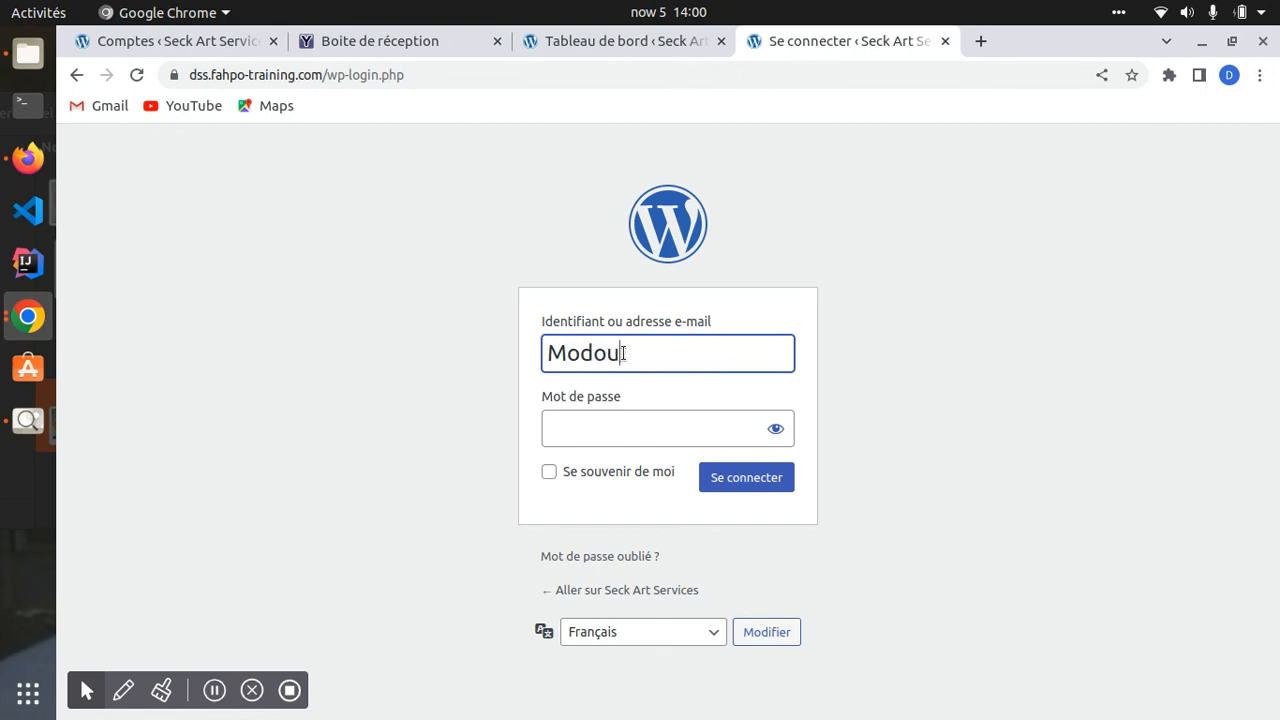
key(Tab)
text(••••••••••)
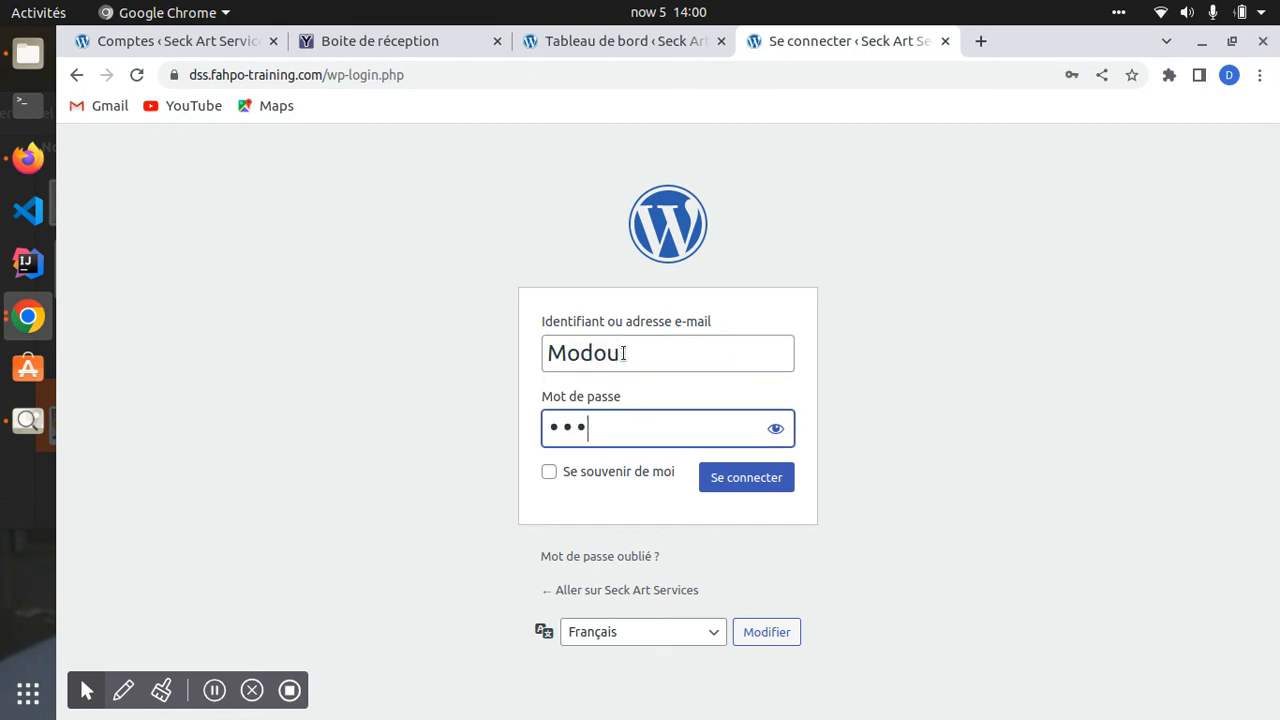
text(•)
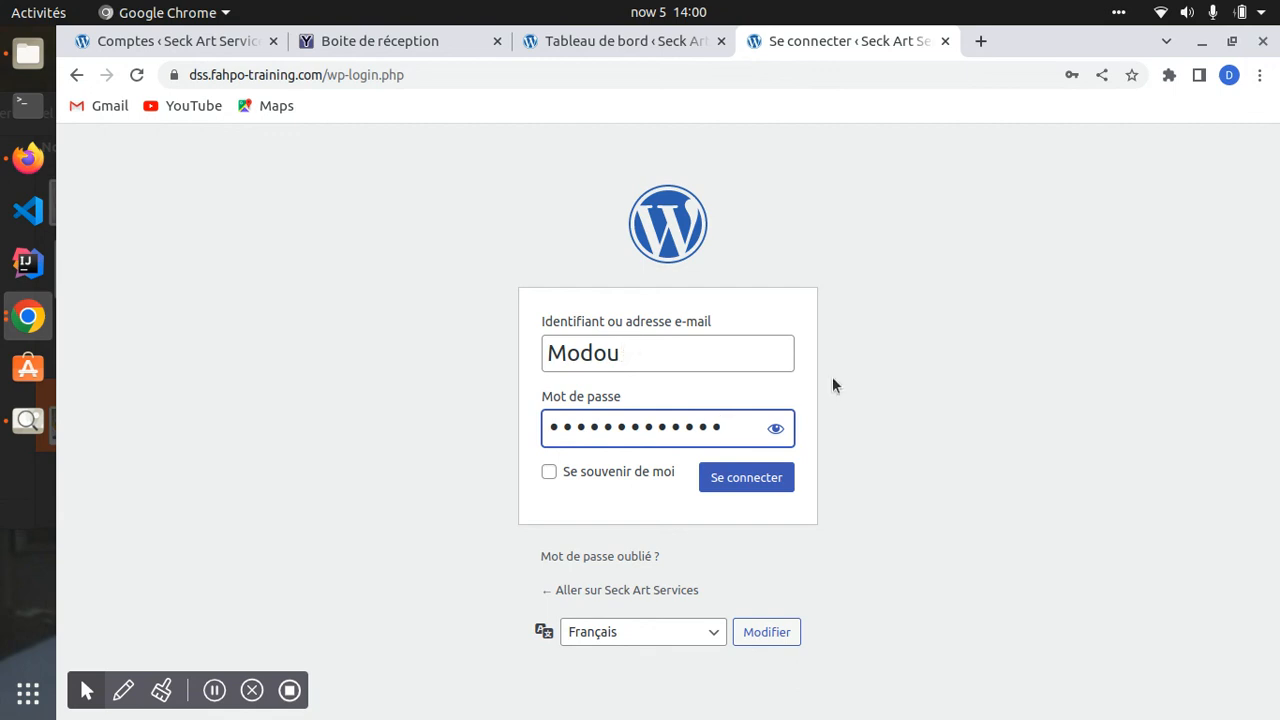
click(775, 428)
click(744, 478)
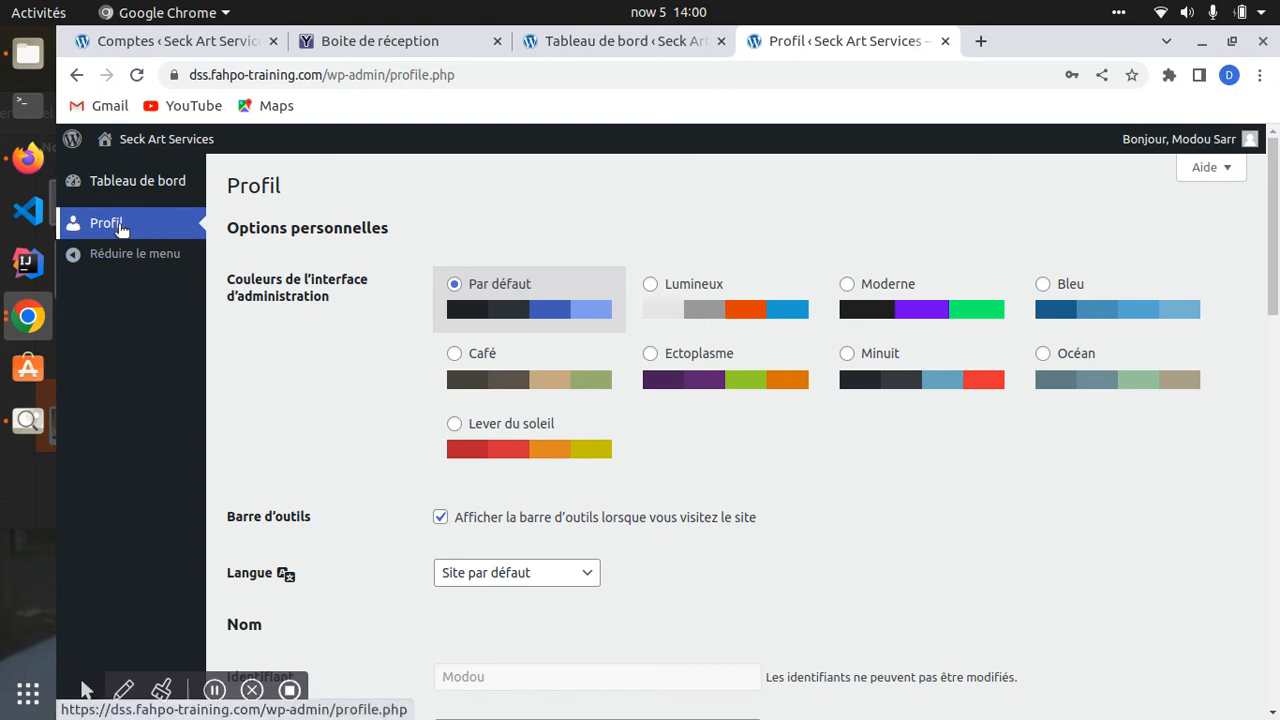
- Reload users.php as the subscriber to confirm the insufficient-rights error
click(146, 50)
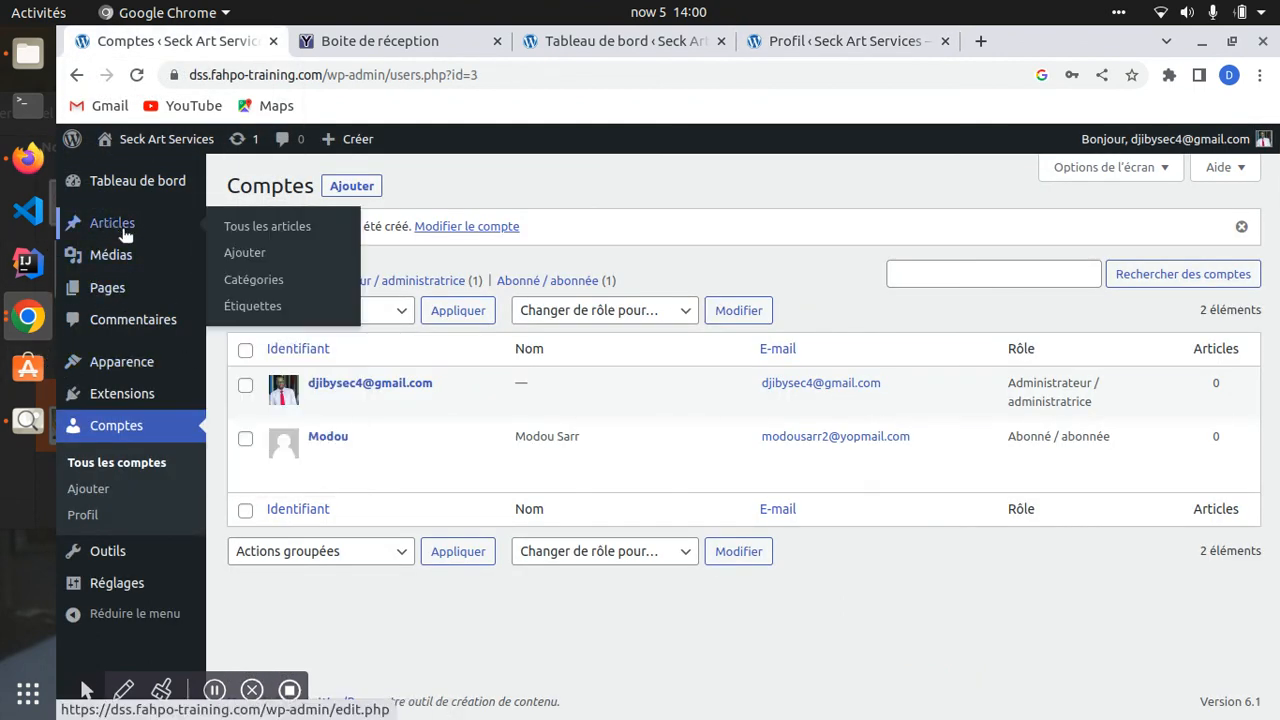
mouse_move(102, 260)
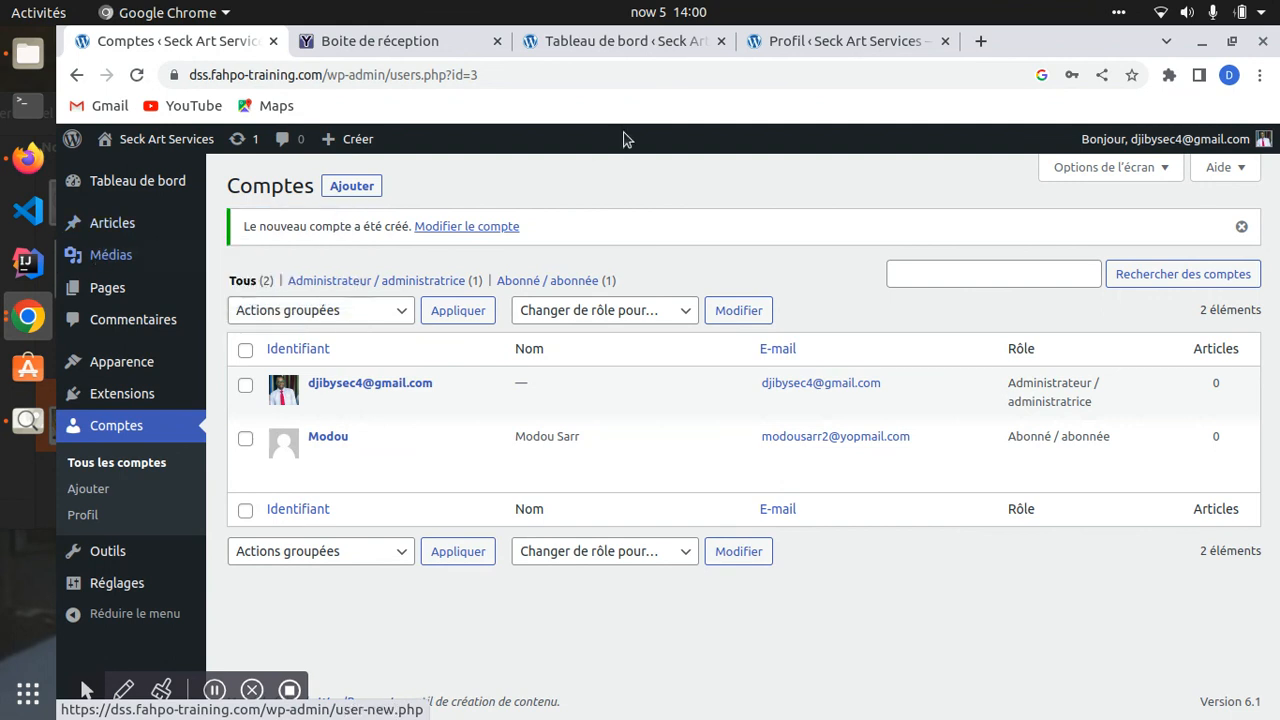
click(831, 47)
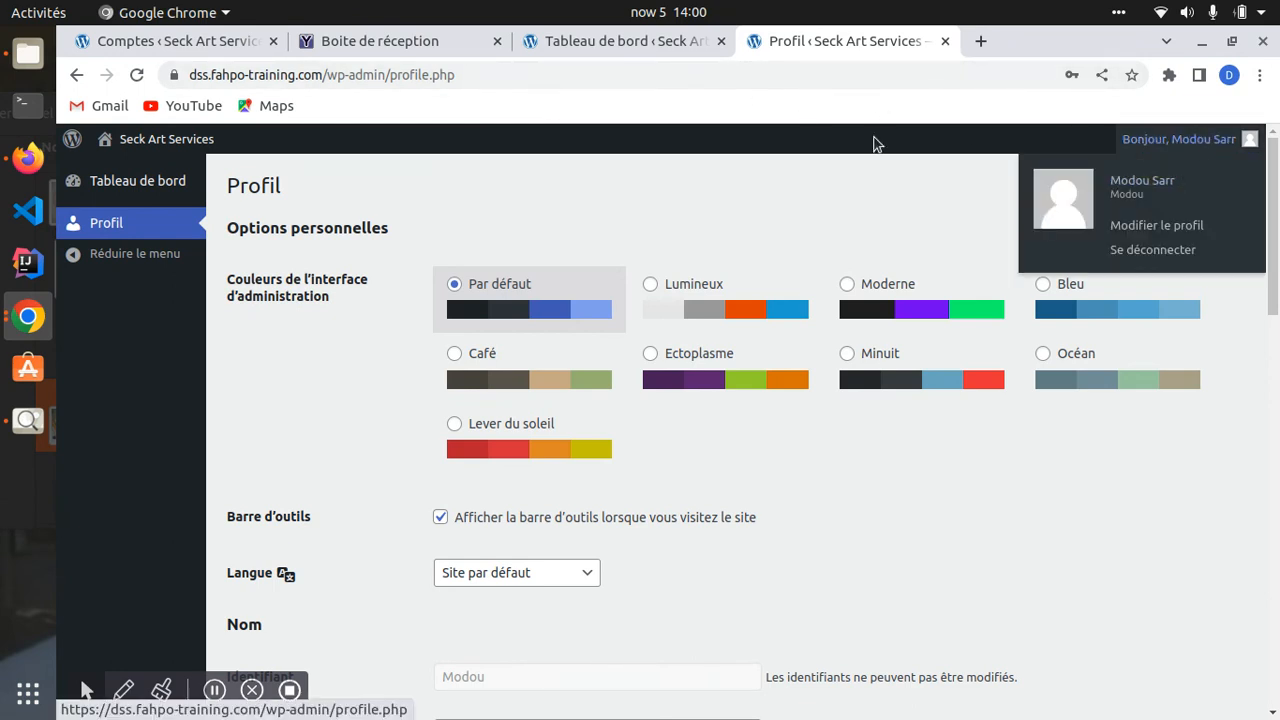
click(152, 44)
click(137, 75)
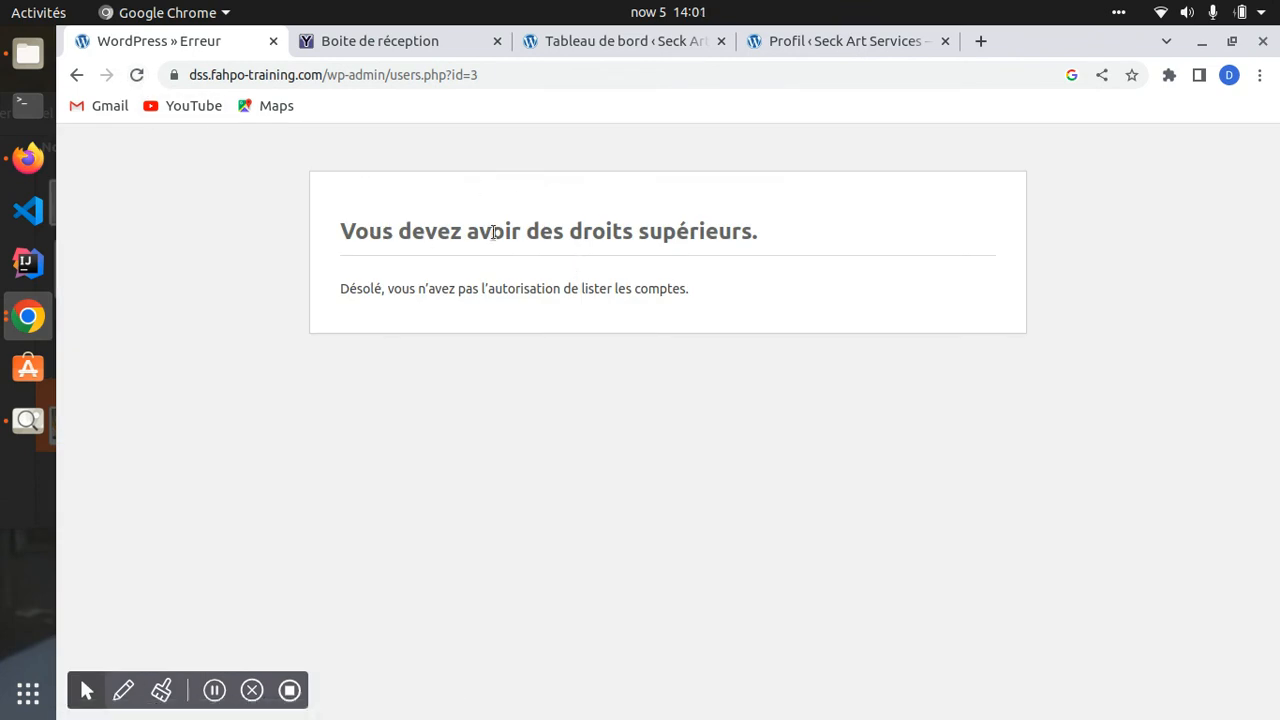
drag(369, 232, 789, 255)
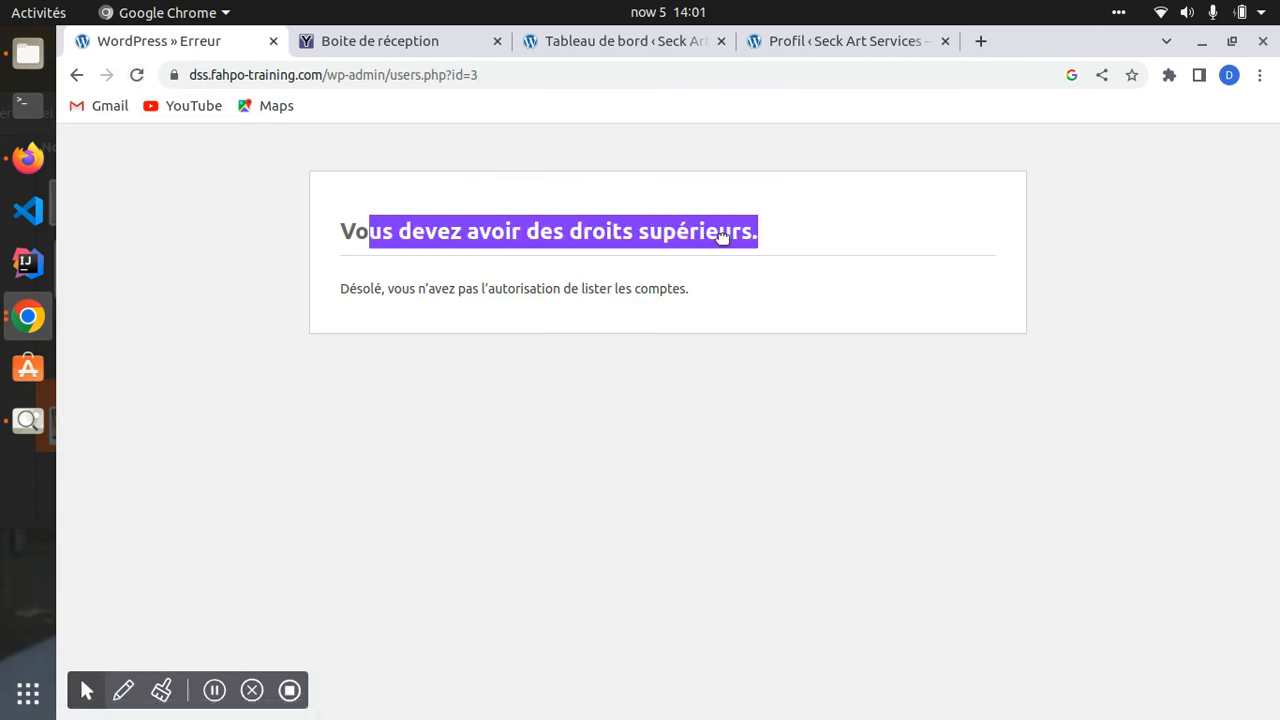
click(835, 41)
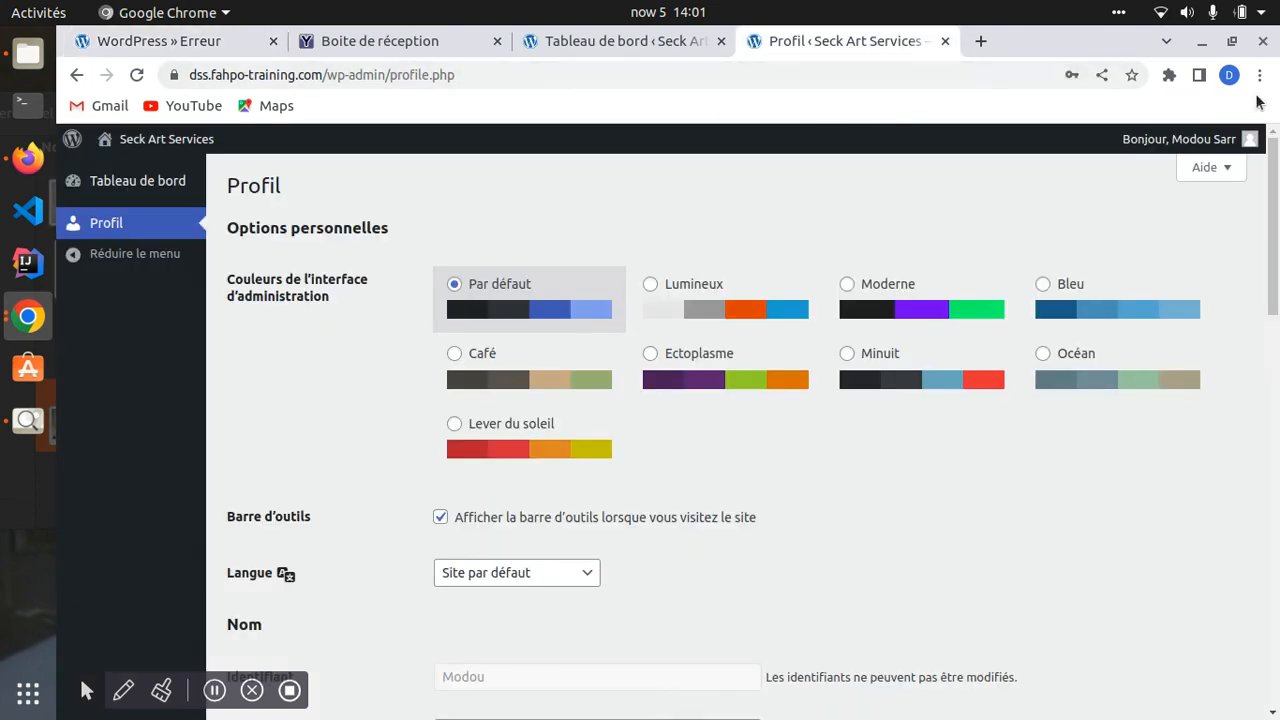
click(178, 42)
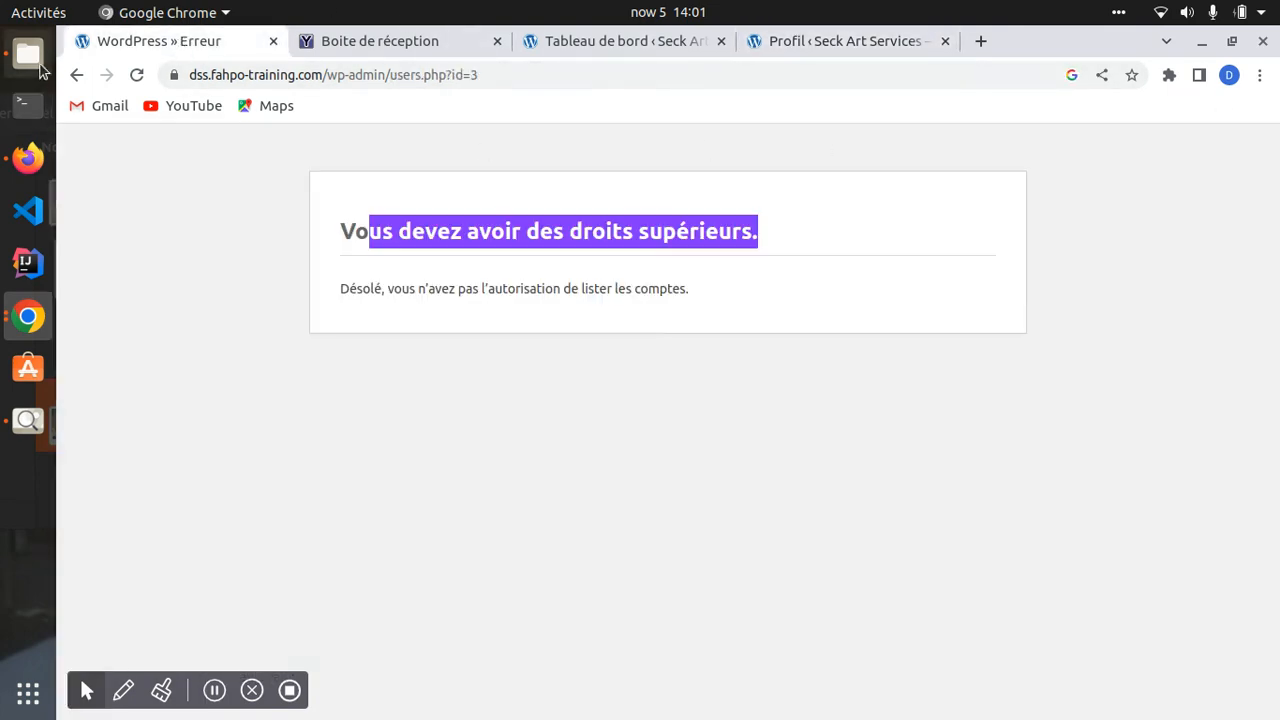
click(83, 76)
- Sign the subscriber out via Se déconnecter and go back to the user-list page
click(840, 40)
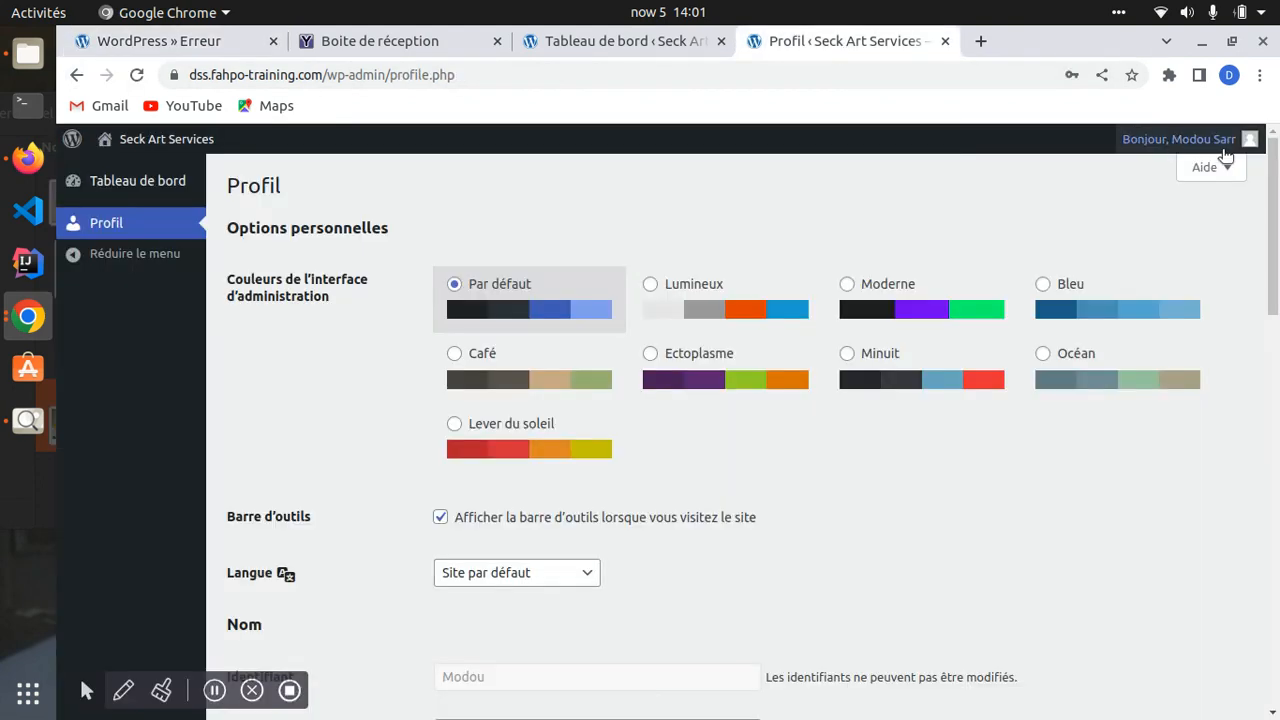
mouse_move(1203, 163)
click(1135, 247)
mouse_move(1168, 147)
click(1135, 253)
click(138, 44)
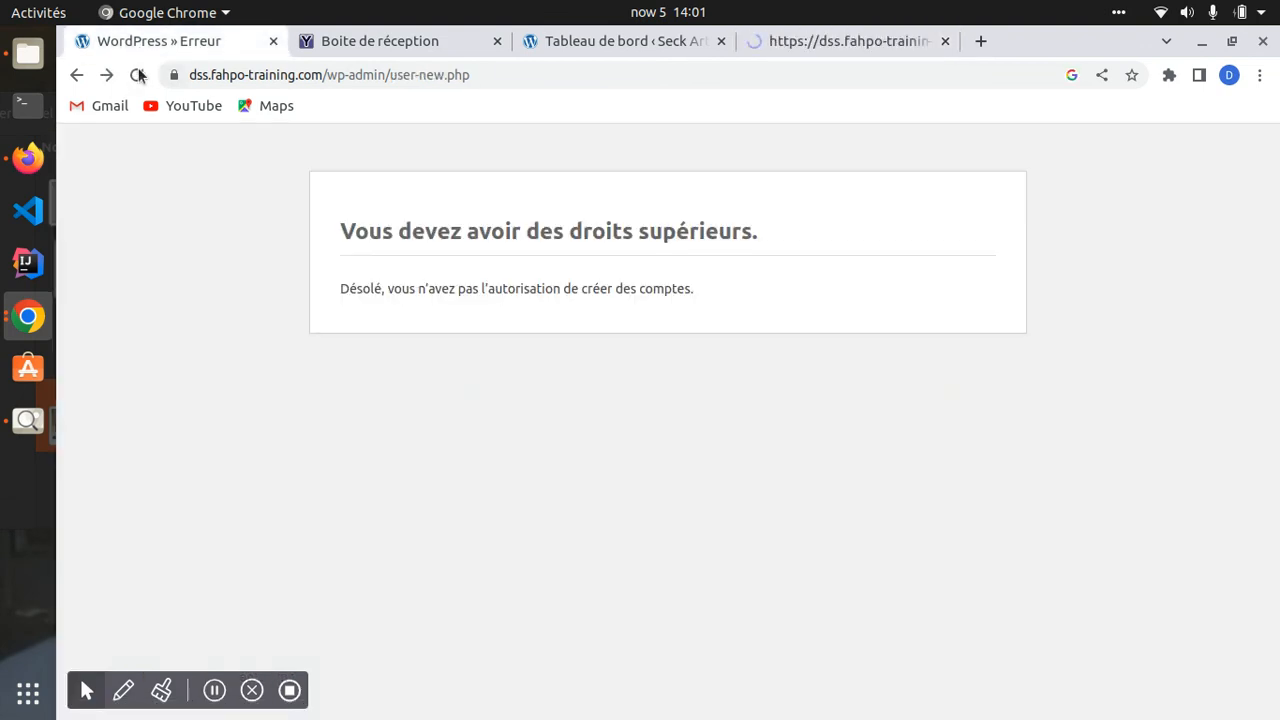
click(72, 75)
- Log in at wp-login.php with the saved administrator username and password, back in Chrome
click(138, 76)
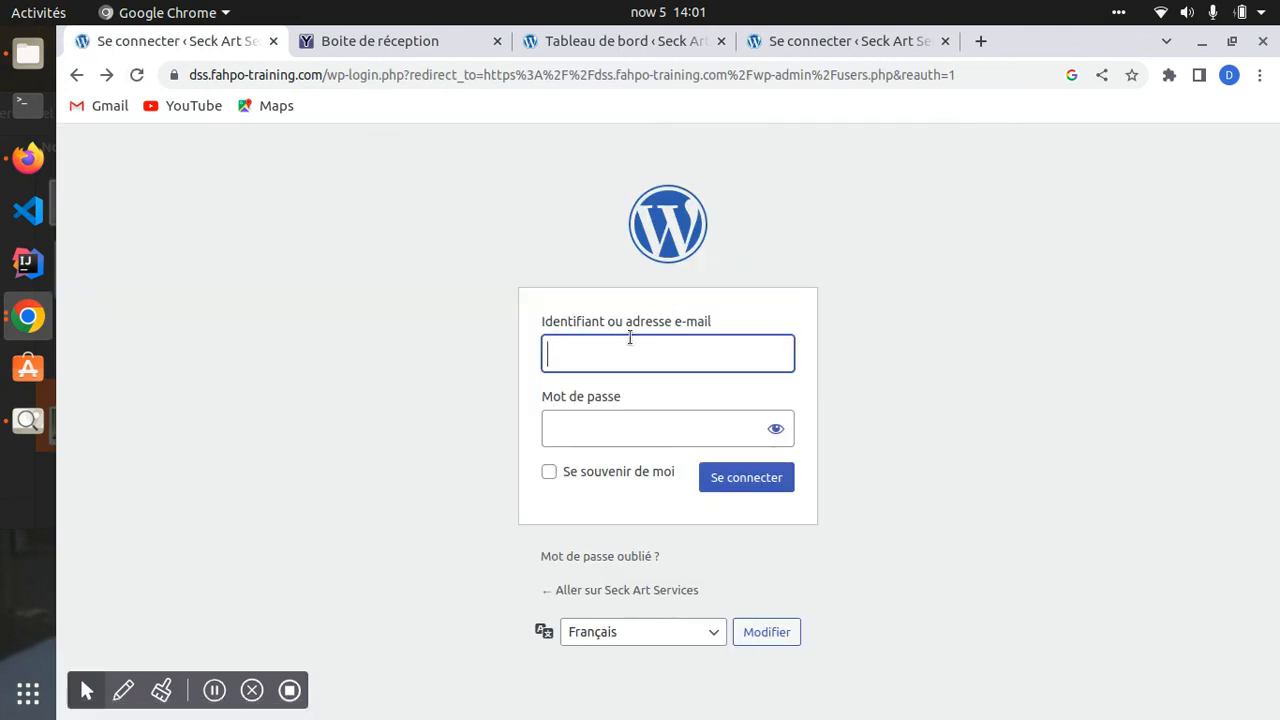
click(622, 356)
click(650, 436)
click(583, 434)
text(•)
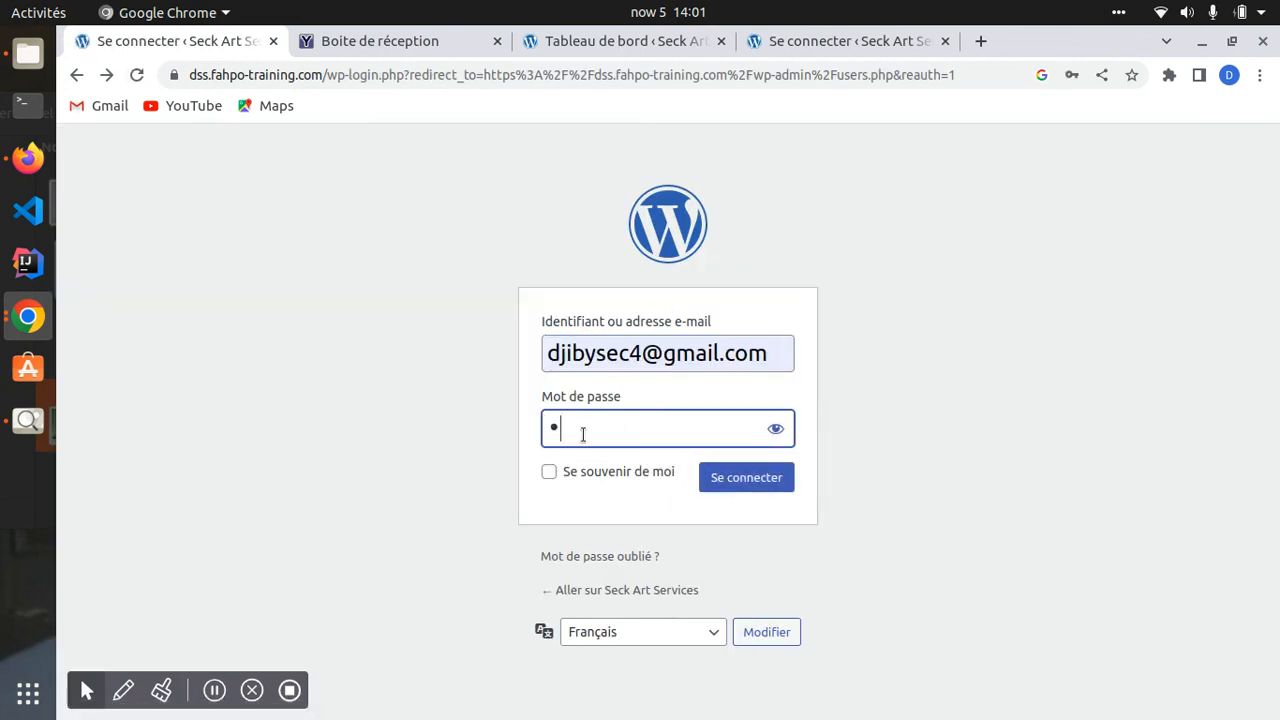
key(BackSpace)
text(••••••••••••)
key(Return)
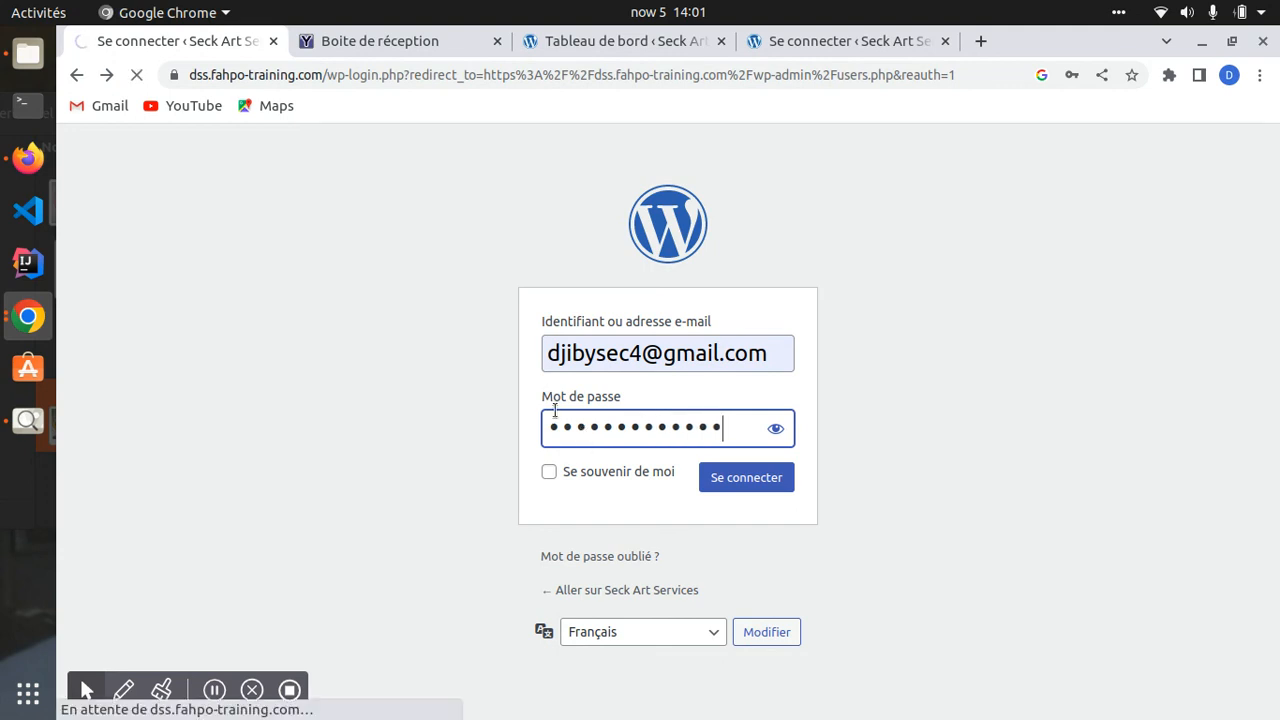
click(28, 157)
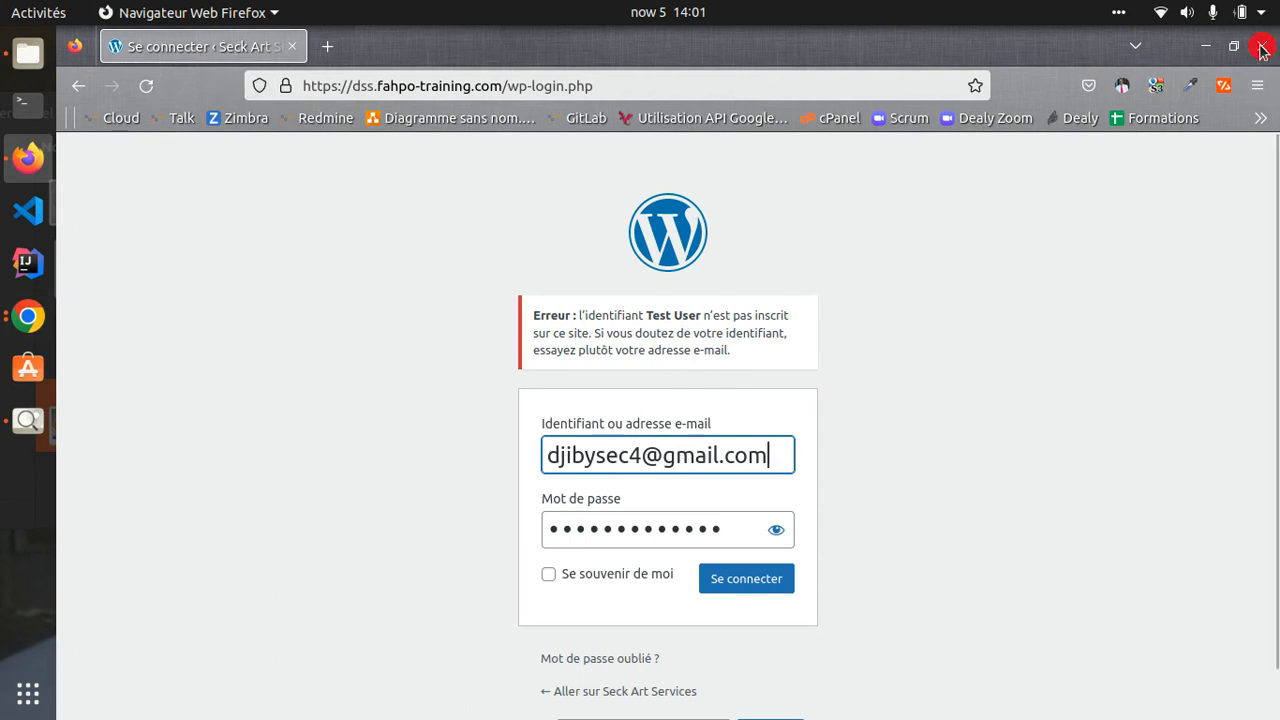
click(28, 316)
mouse_move(320, 380)
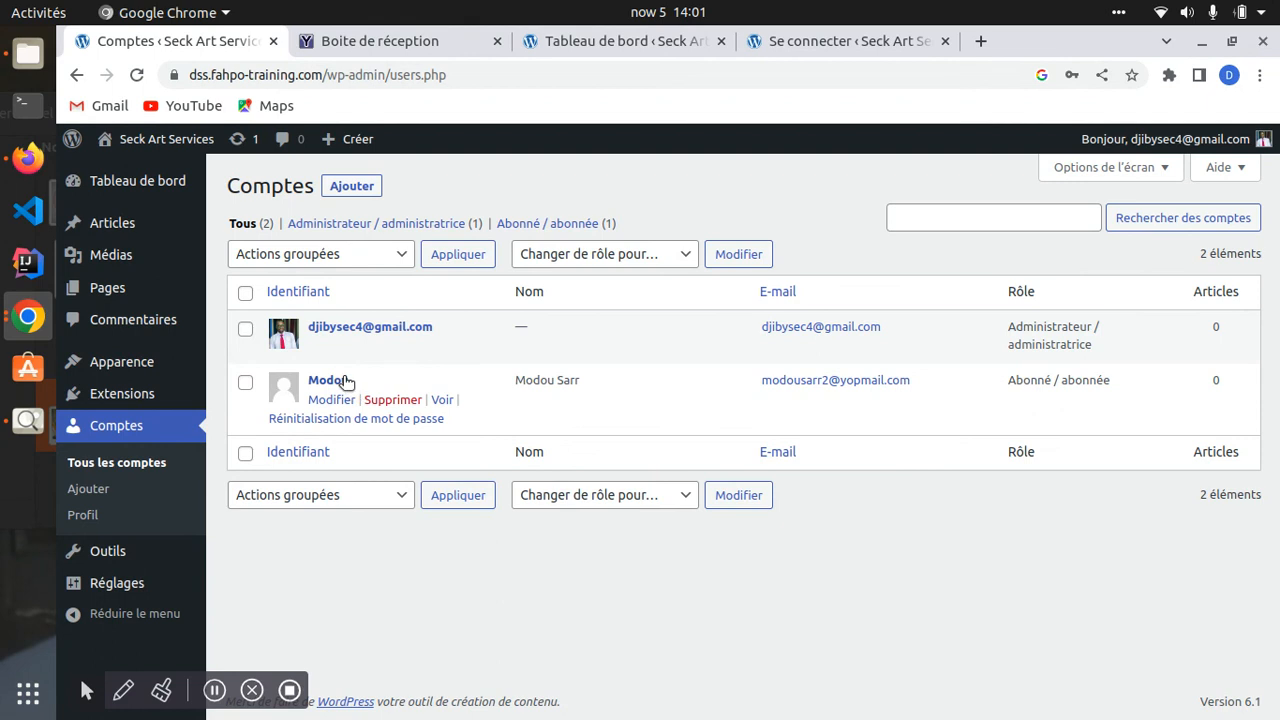
- Delete the subscriber account from Comptes and confirm the deletion
click(393, 400)
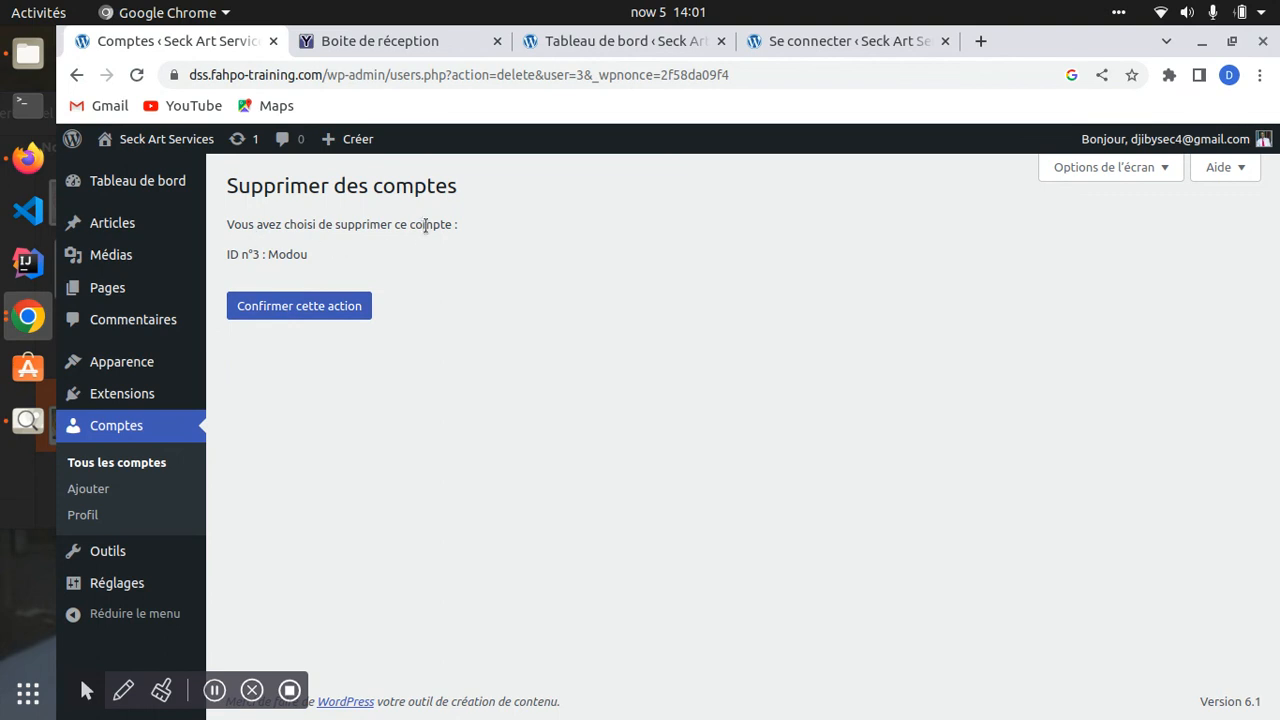
click(266, 309)
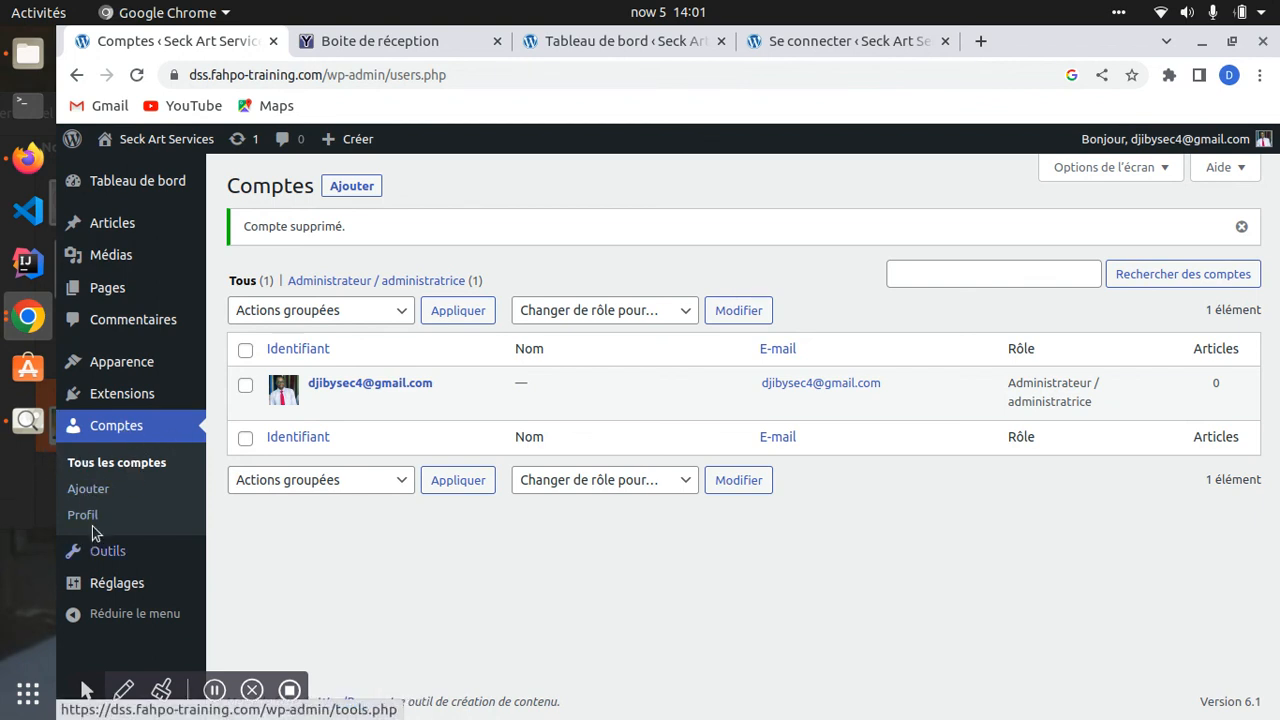
mouse_move(119, 562)
- Browse the Importer, Exporter les données and Effacer les données pages, ending on Outils disponibles
click(103, 552)
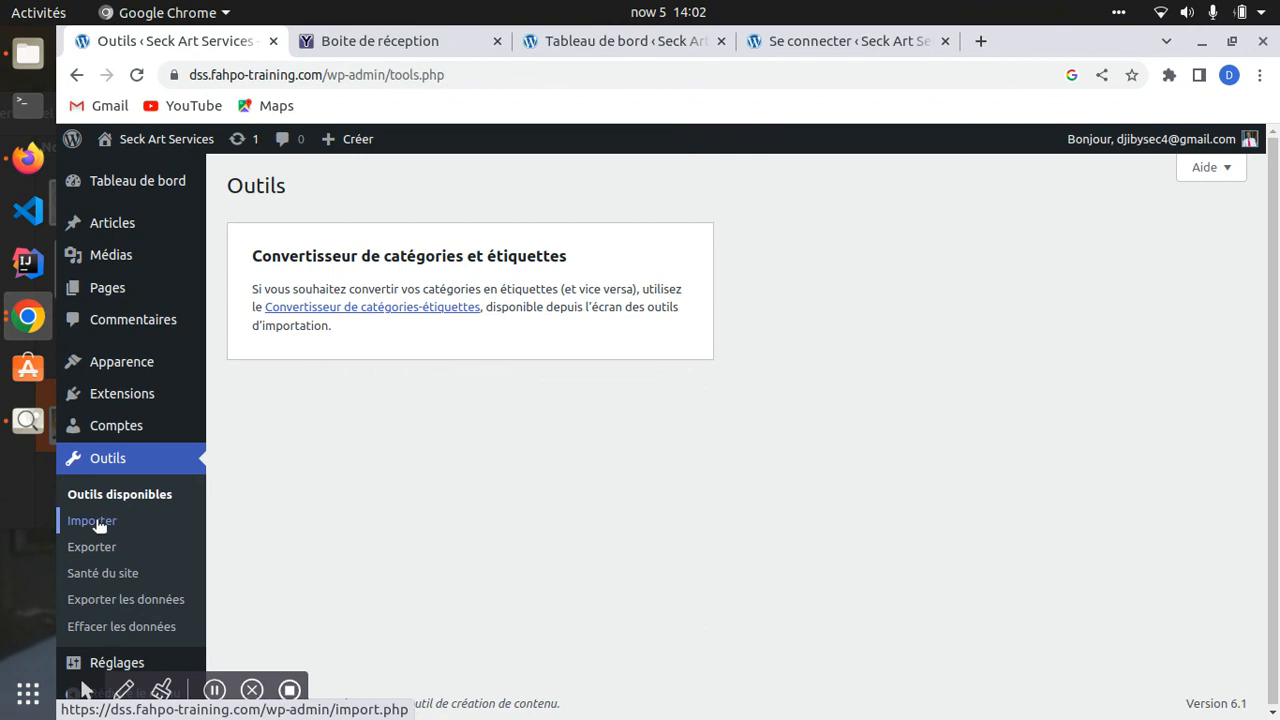
click(98, 524)
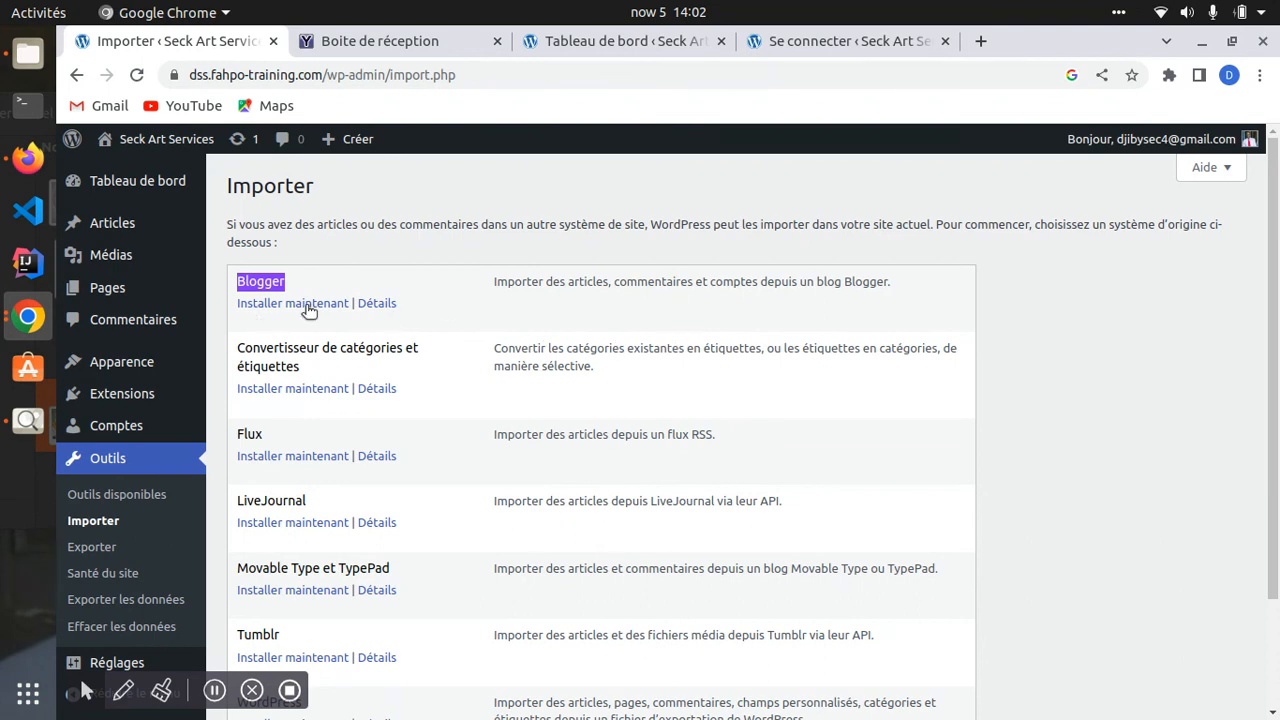
scroll(257, 515, down, 2)
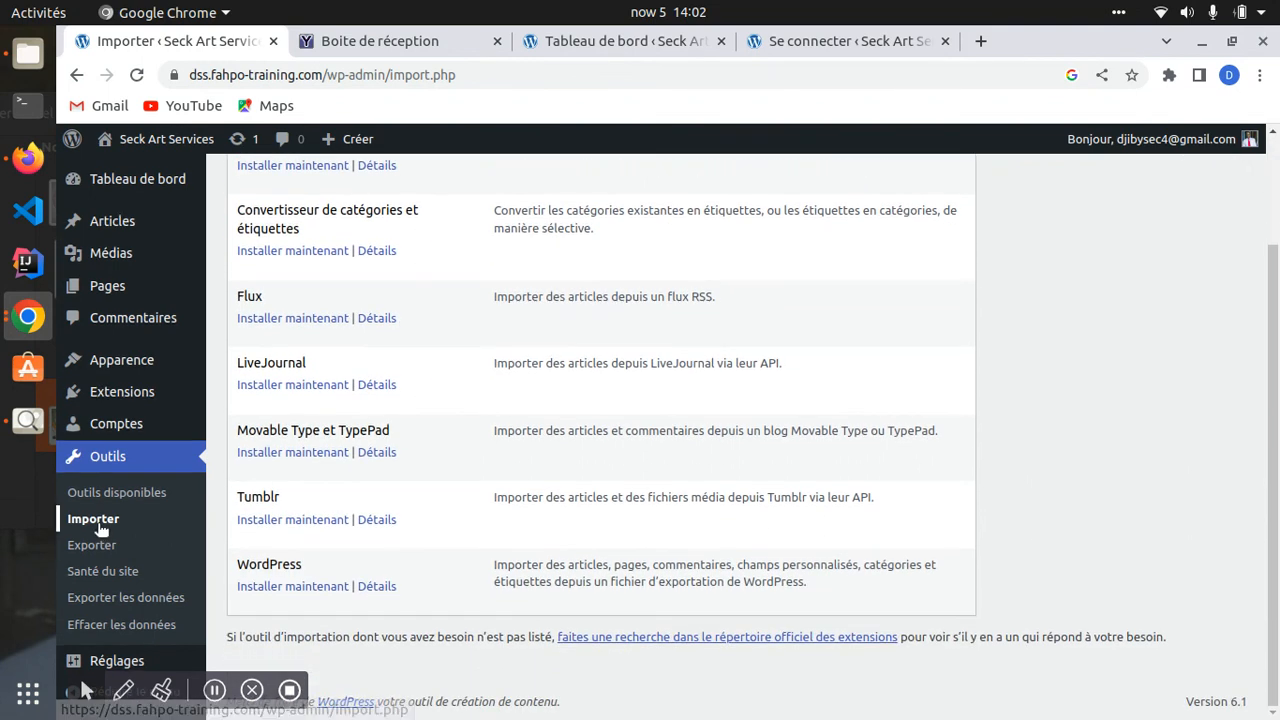
click(118, 598)
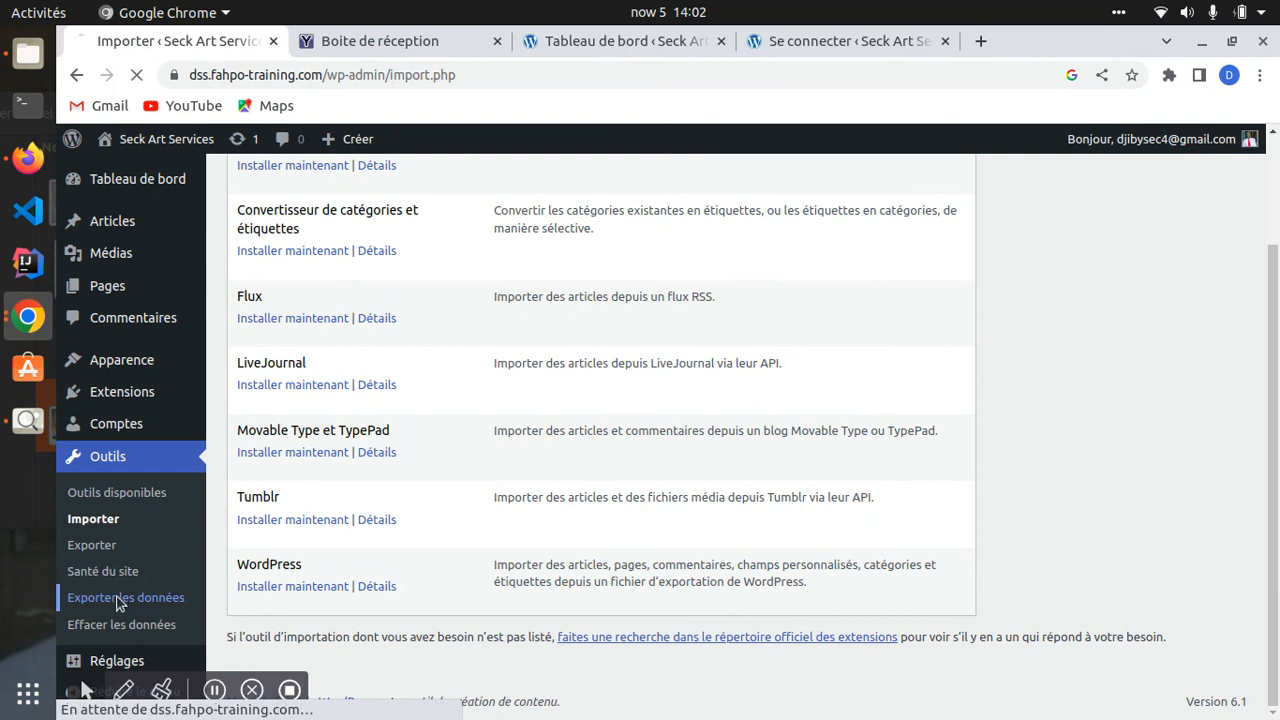
scroll(200, 575, down, 1)
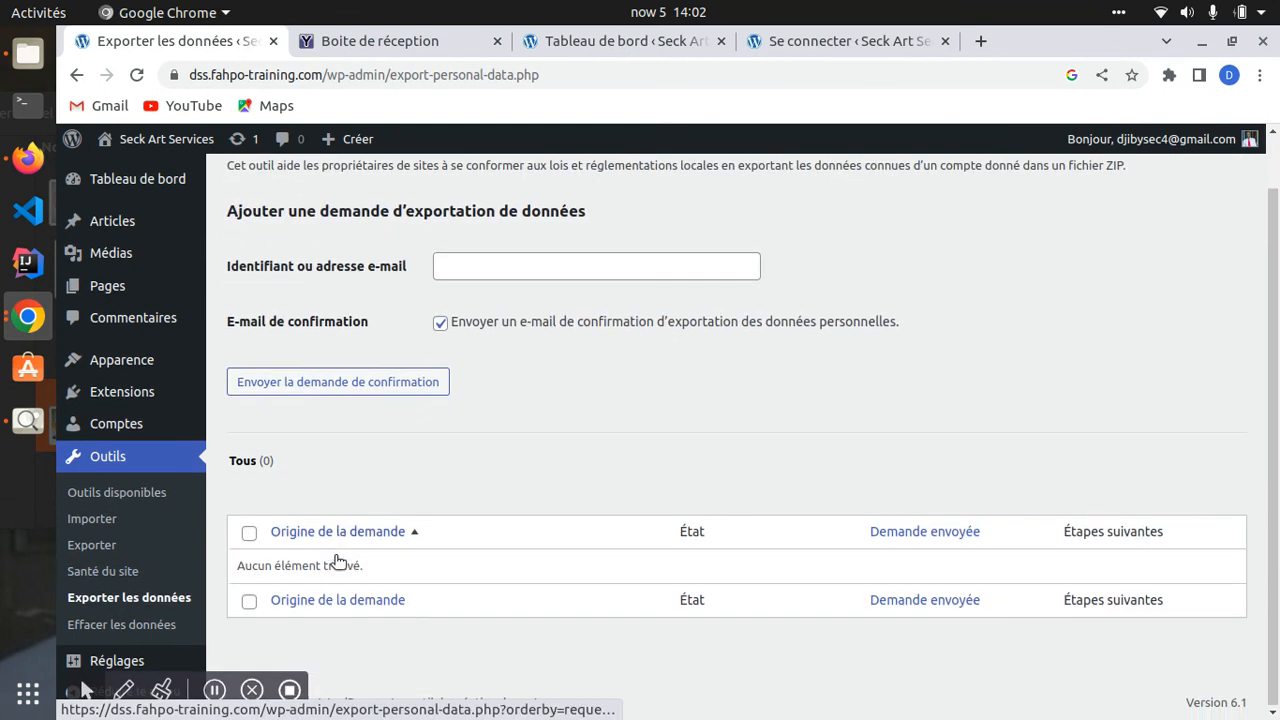
click(90, 625)
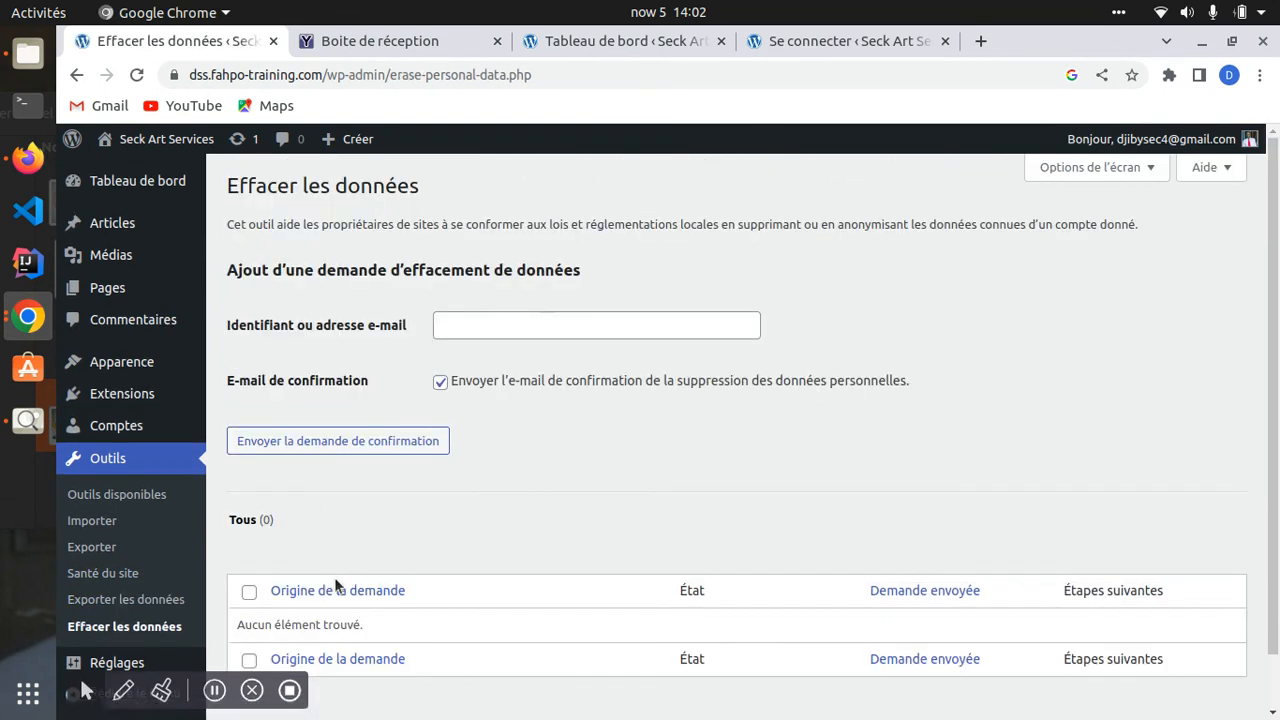
scroll(200, 590, down, 1)
click(68, 493)
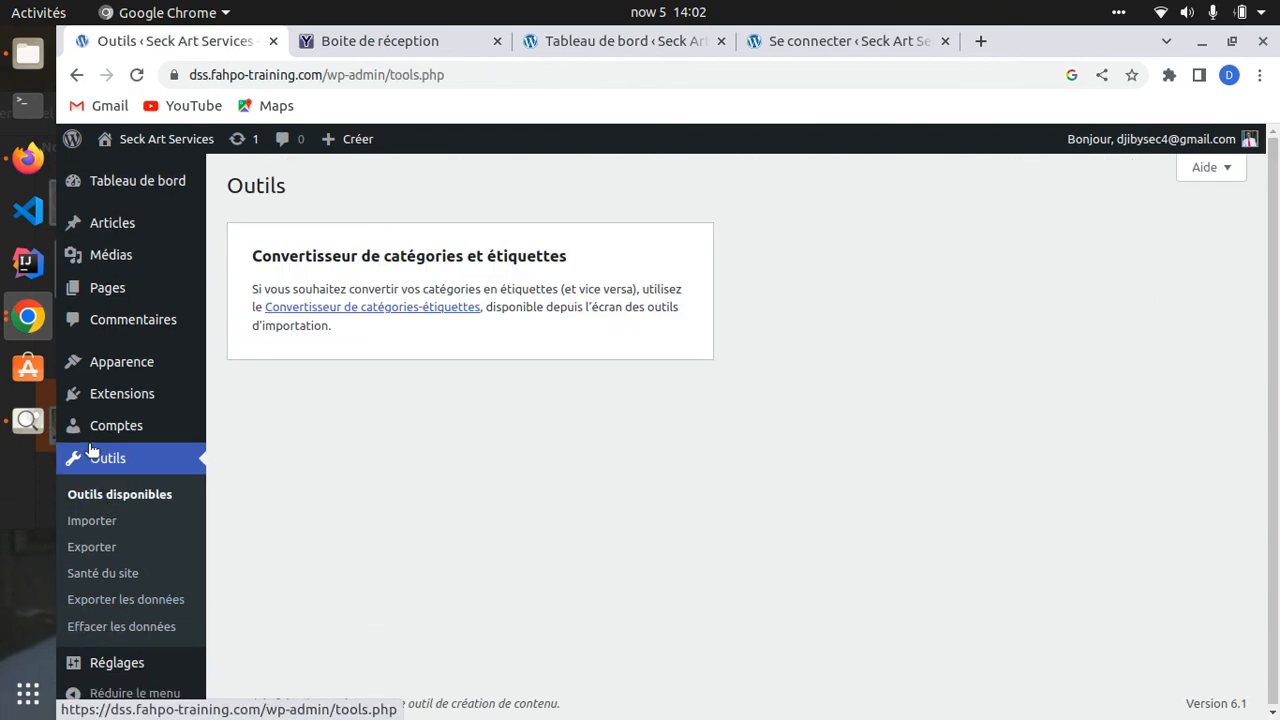
mouse_move(108, 665)
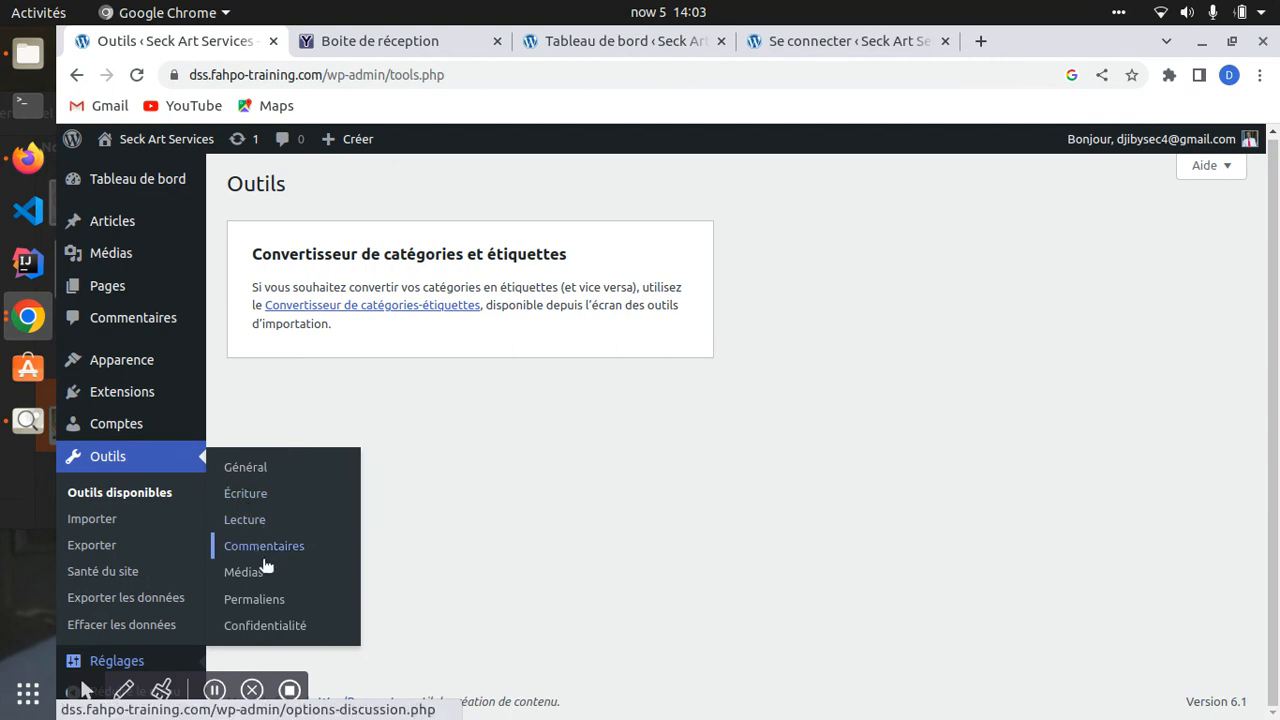
- In Réglages généraux, edit Titre du site so it reads 'Seck Art Services'
click(271, 472)
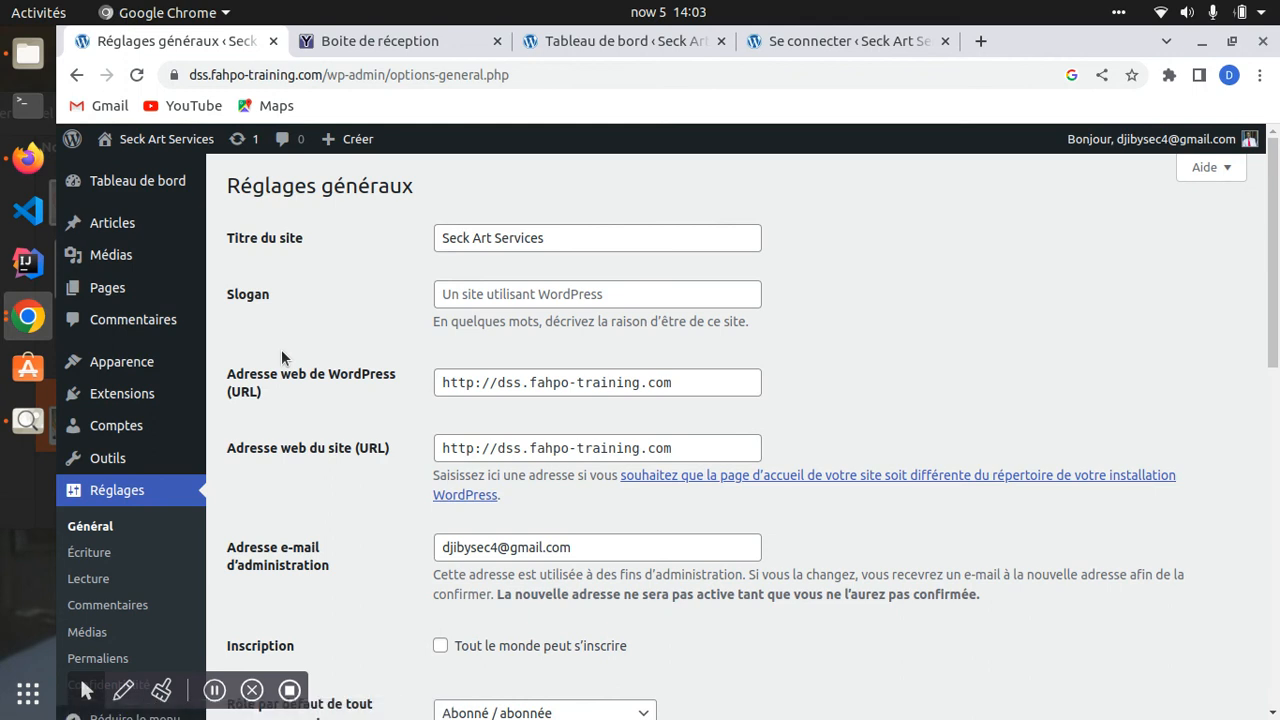
drag(221, 243, 353, 240)
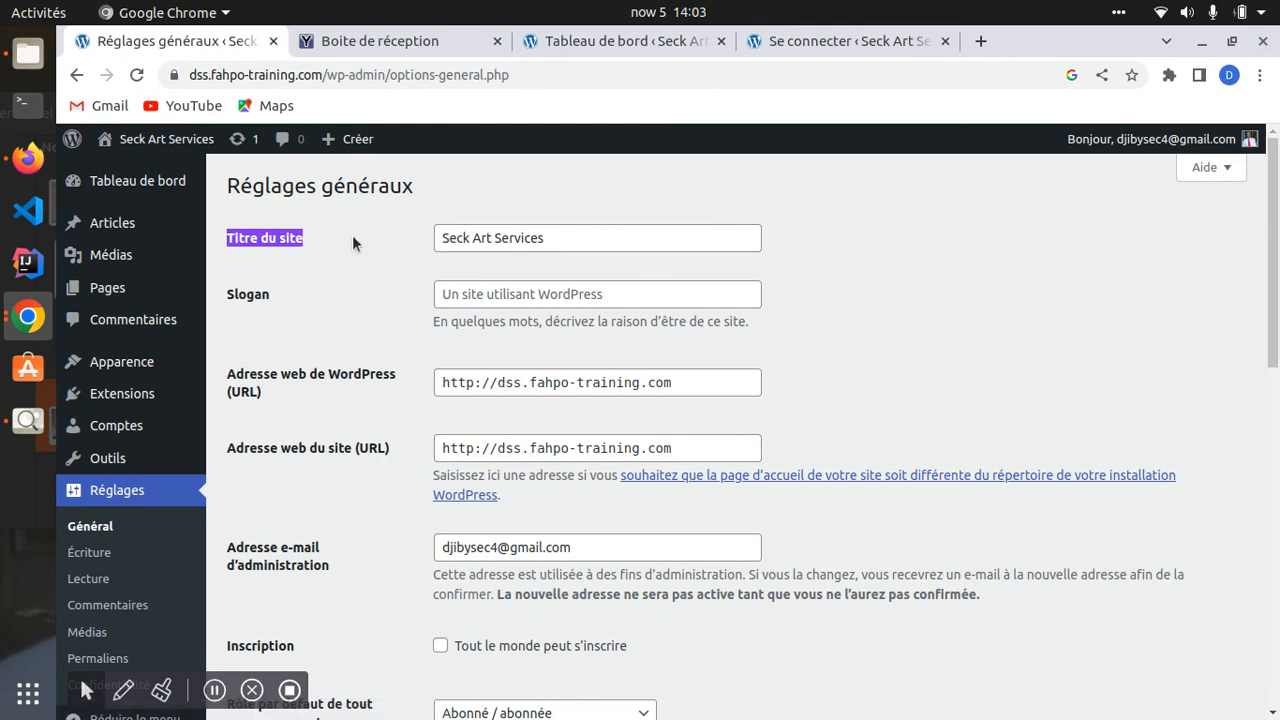
triple_click(530, 235)
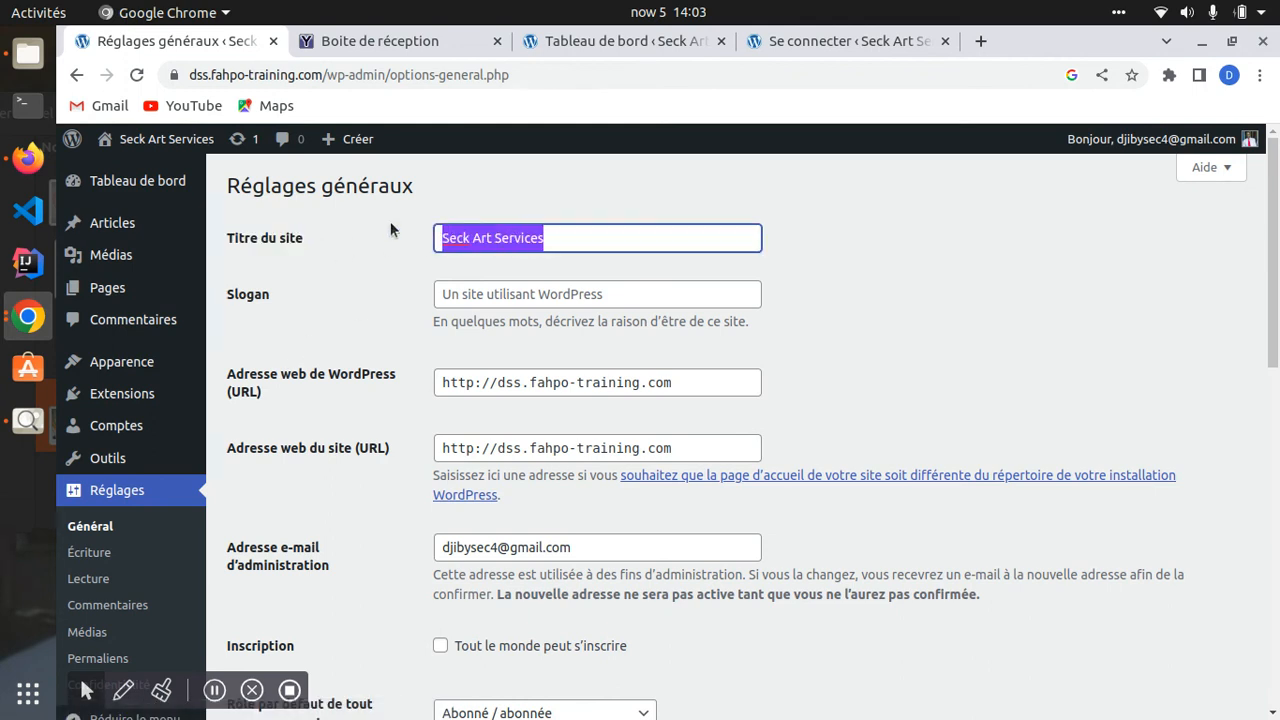
click(452, 247)
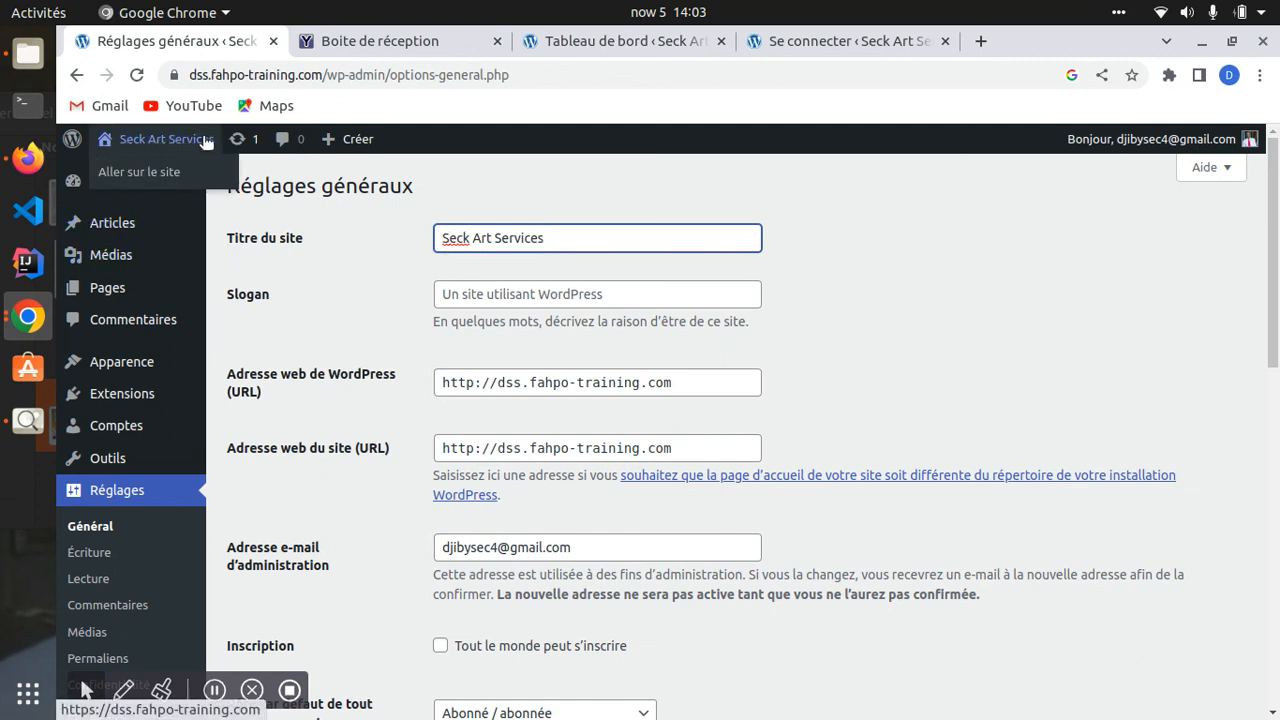
drag(551, 237, 394, 235)
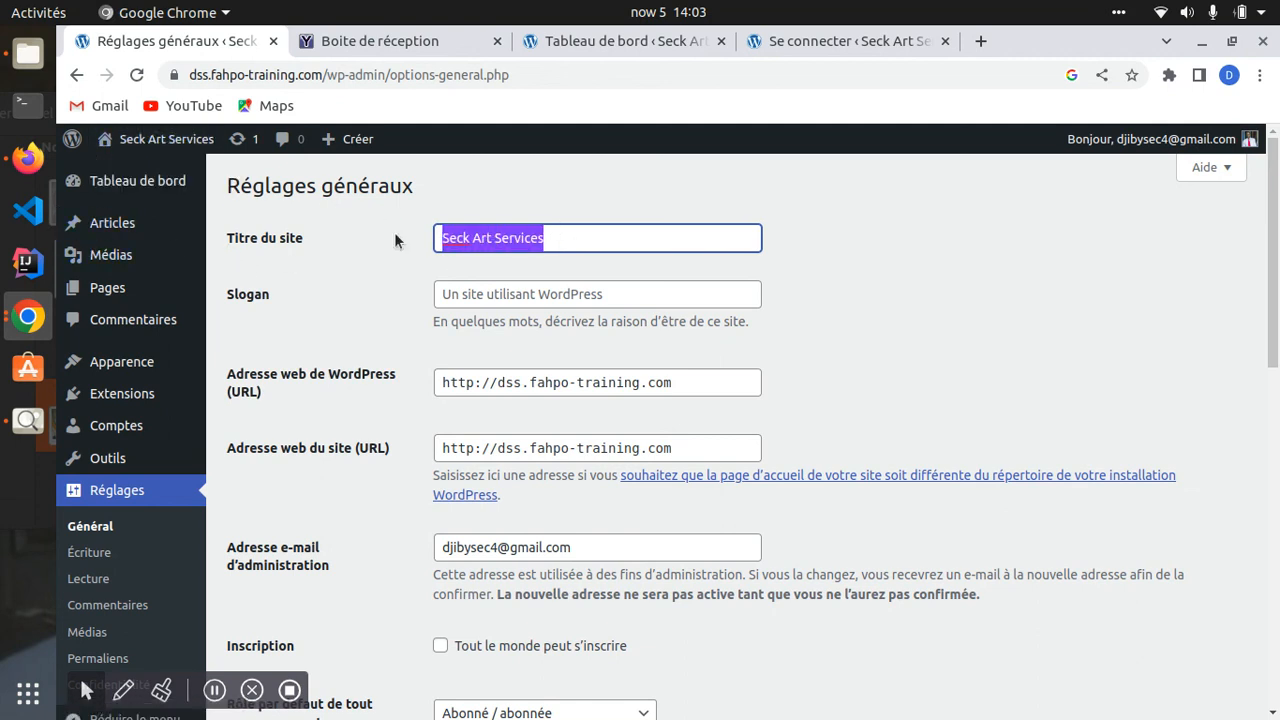
click(469, 237)
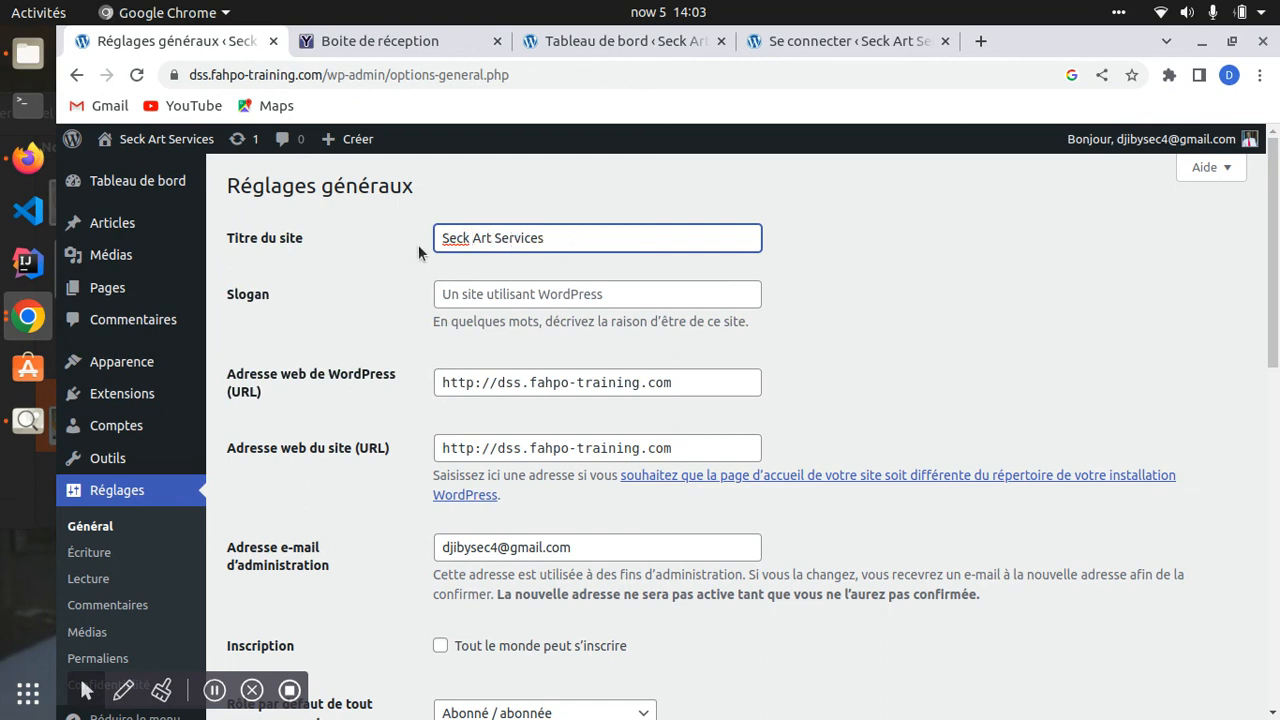
drag(524, 237, 581, 282)
text(ce)
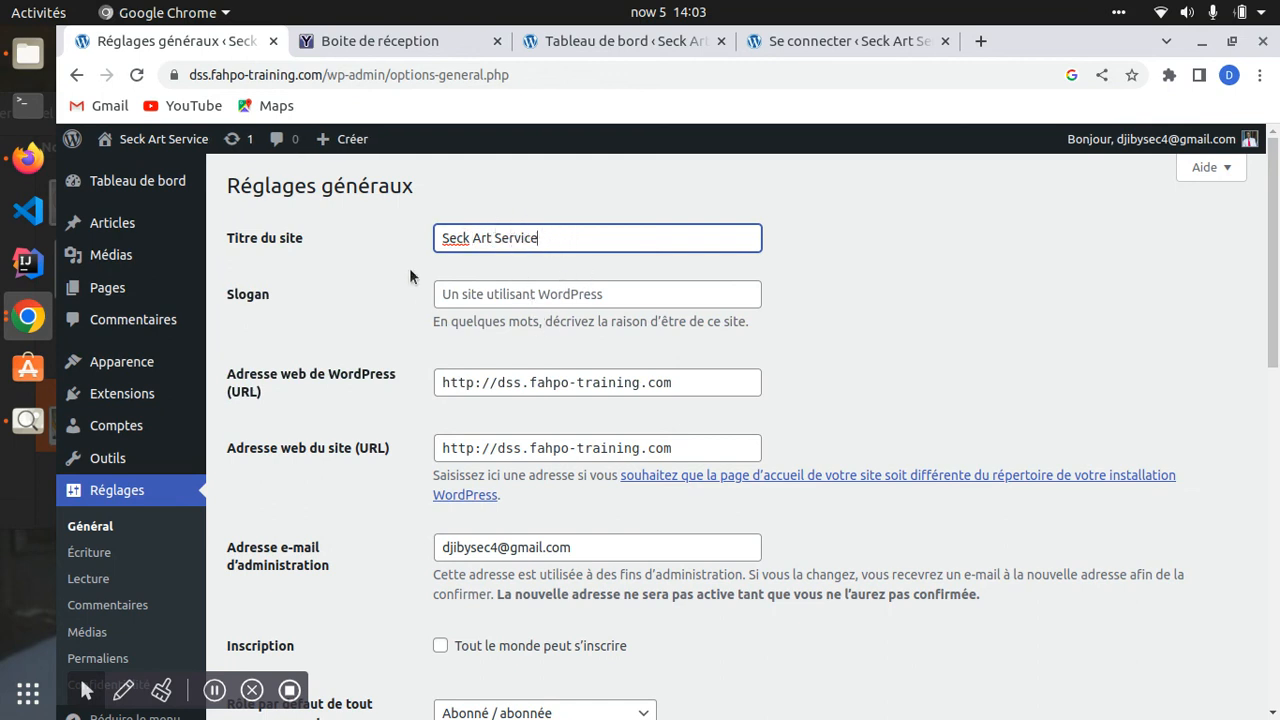
text(ssssssssssssssss)
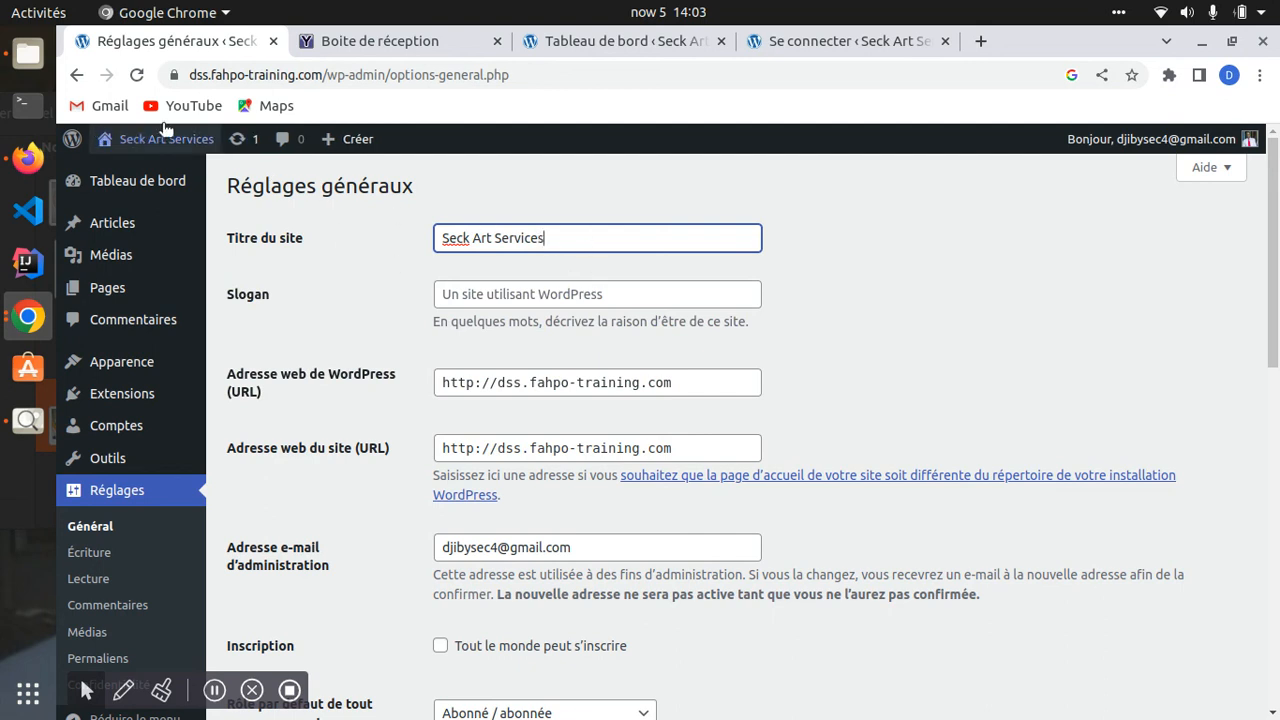
mouse_move(269, 151)
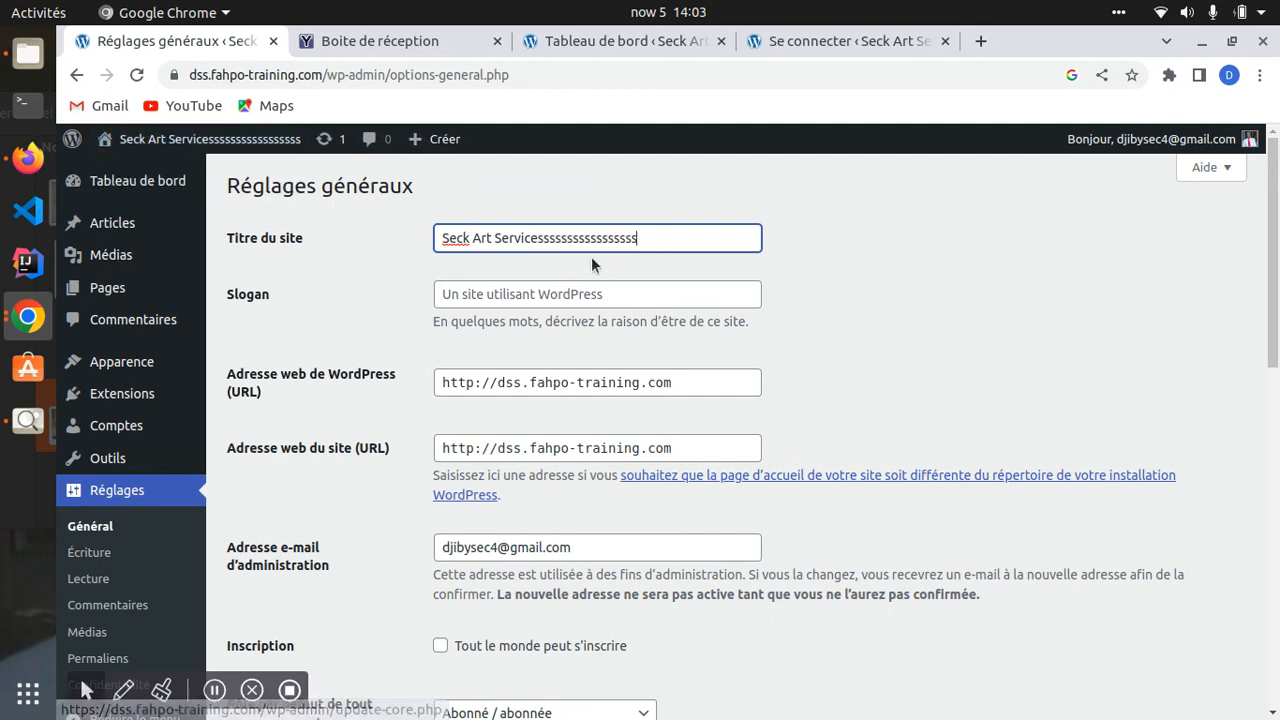
key(BackSpace)
key(BackSpace)
key(BackSpace)
key(BackSpace)
key(BackSpace)
key(BackSpace)
key(BackSpace)
key(BackSpace)
key(BackSpace)
key(BackSpace)
key(BackSpace)
key(BackSpace)
key(BackSpace)
key(BackSpace)
key(BackSpace)
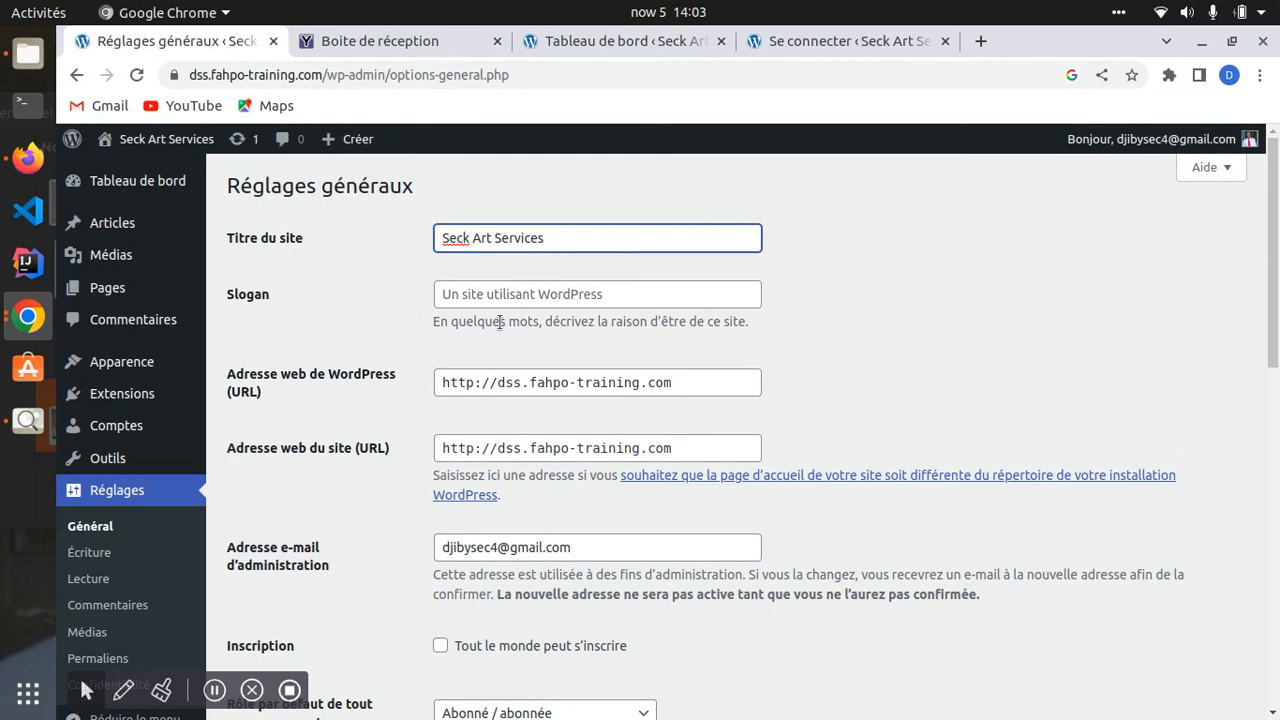
- Enter 'Coder pour un avenir meilleur' in the Slogan field and select the slogan text
click(528, 298)
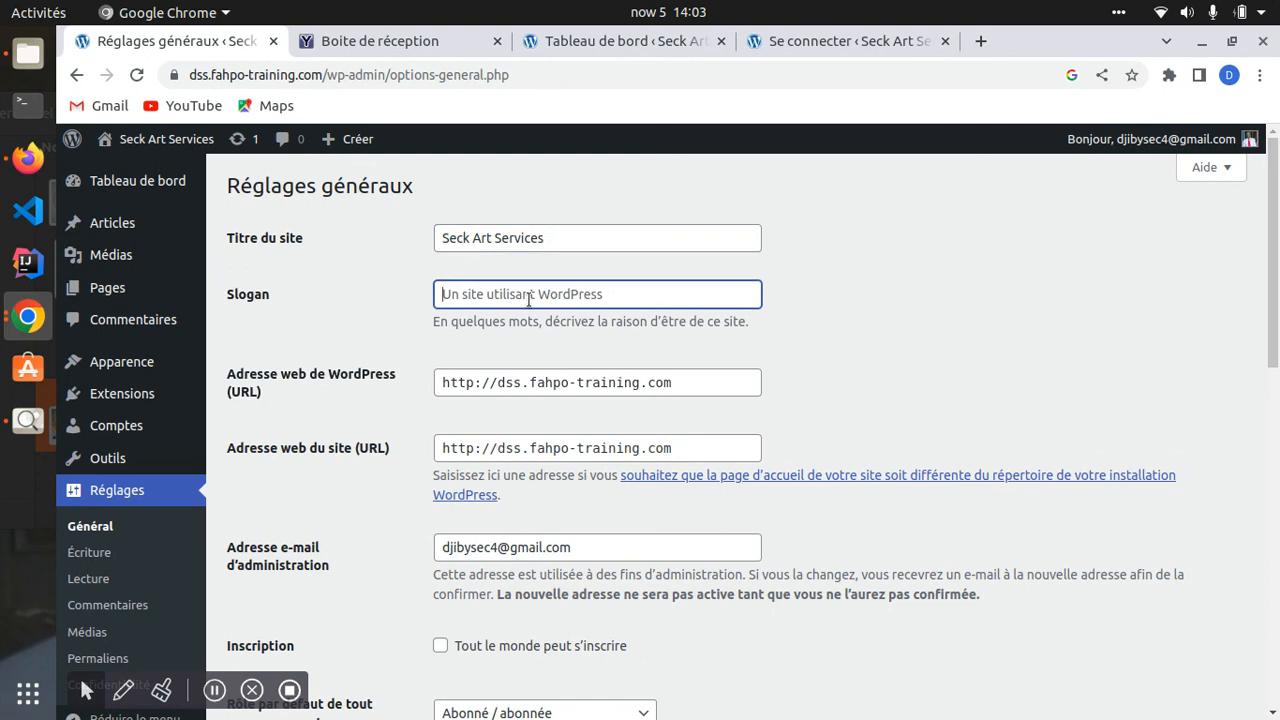
text(Coder)
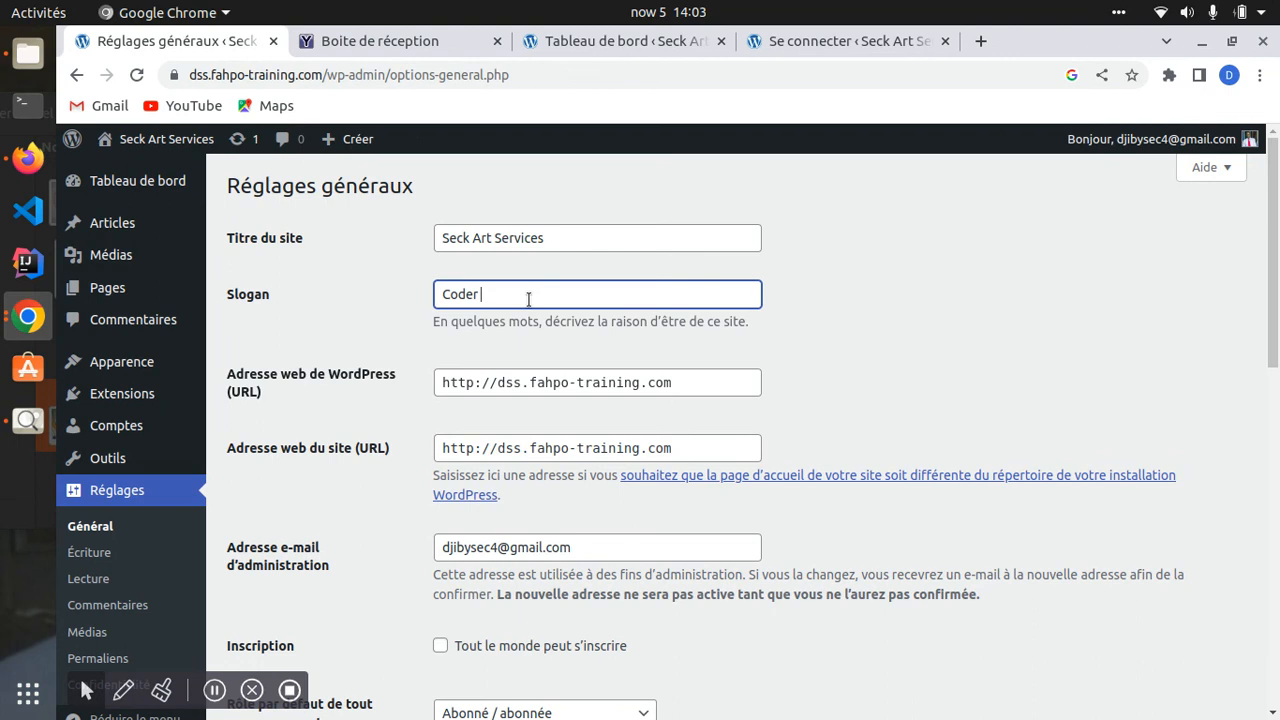
text(pour un avenir meilleur)
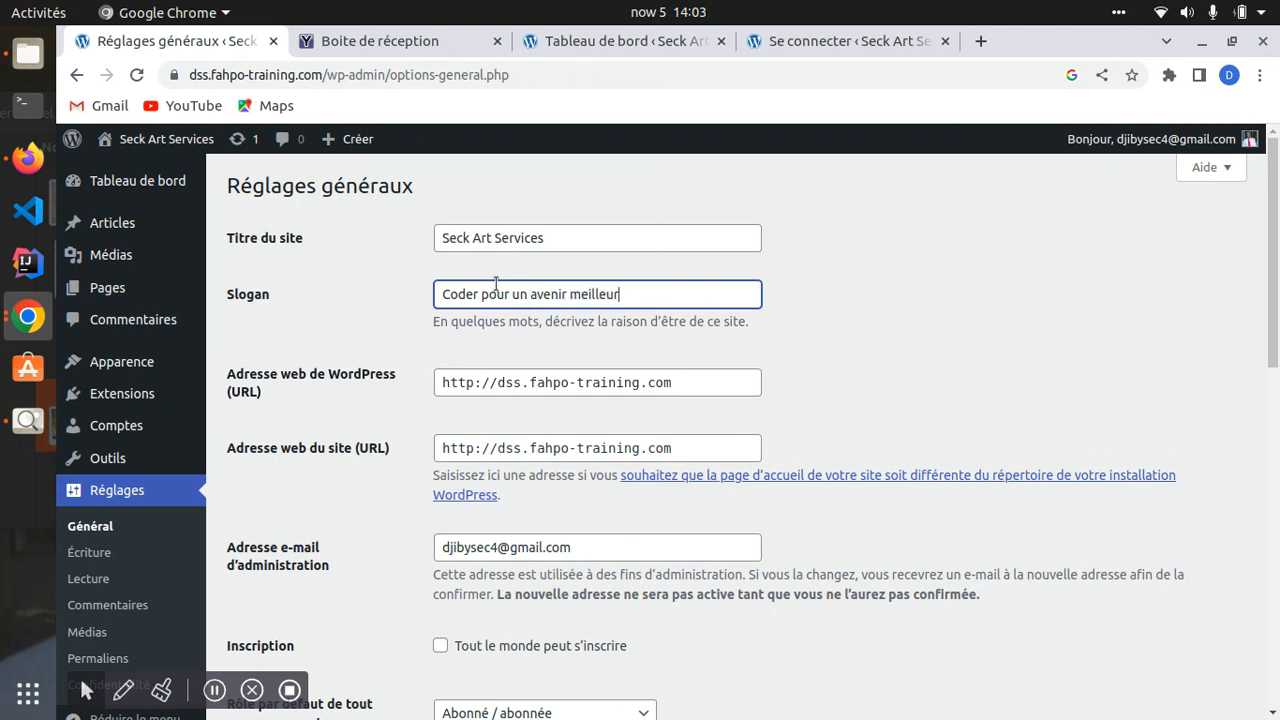
drag(622, 294, 397, 294)
click(638, 294)
drag(440, 293, 452, 294)
shift+click(632, 290)
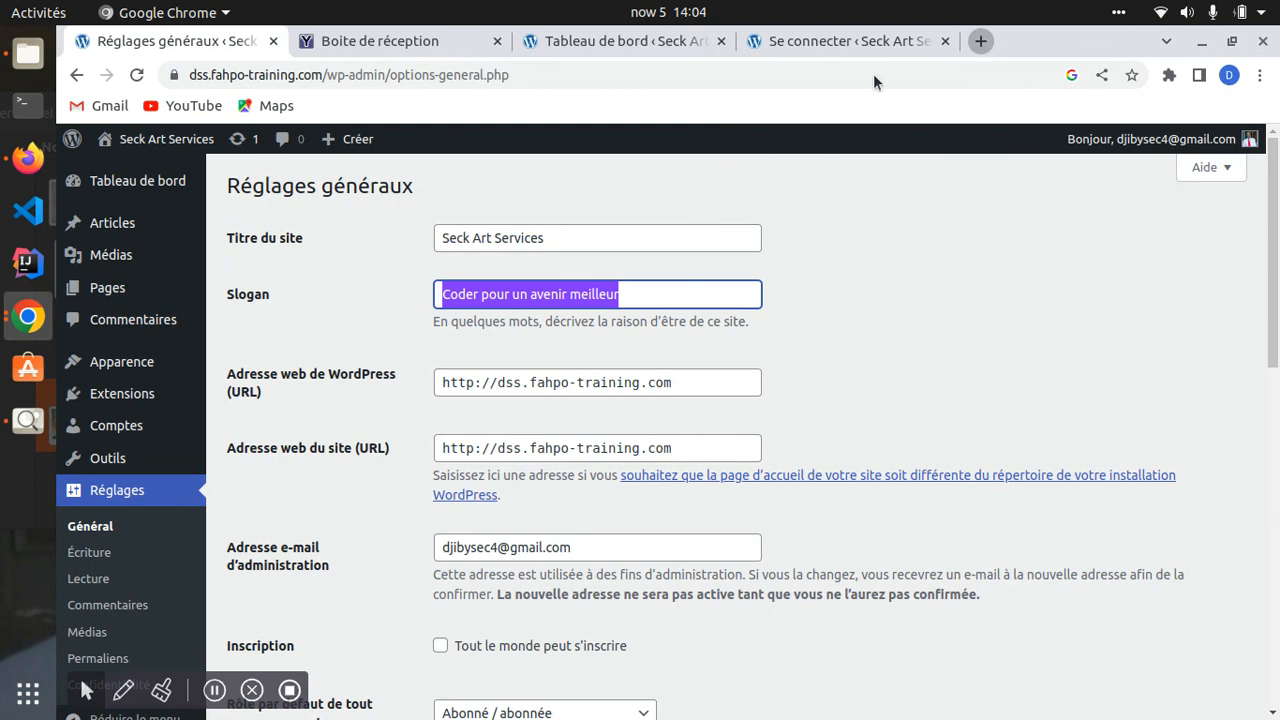
key(ctrl+t)
- Search Google for 'slogan' and look over the Shopify slogan generator result
click(651, 72)
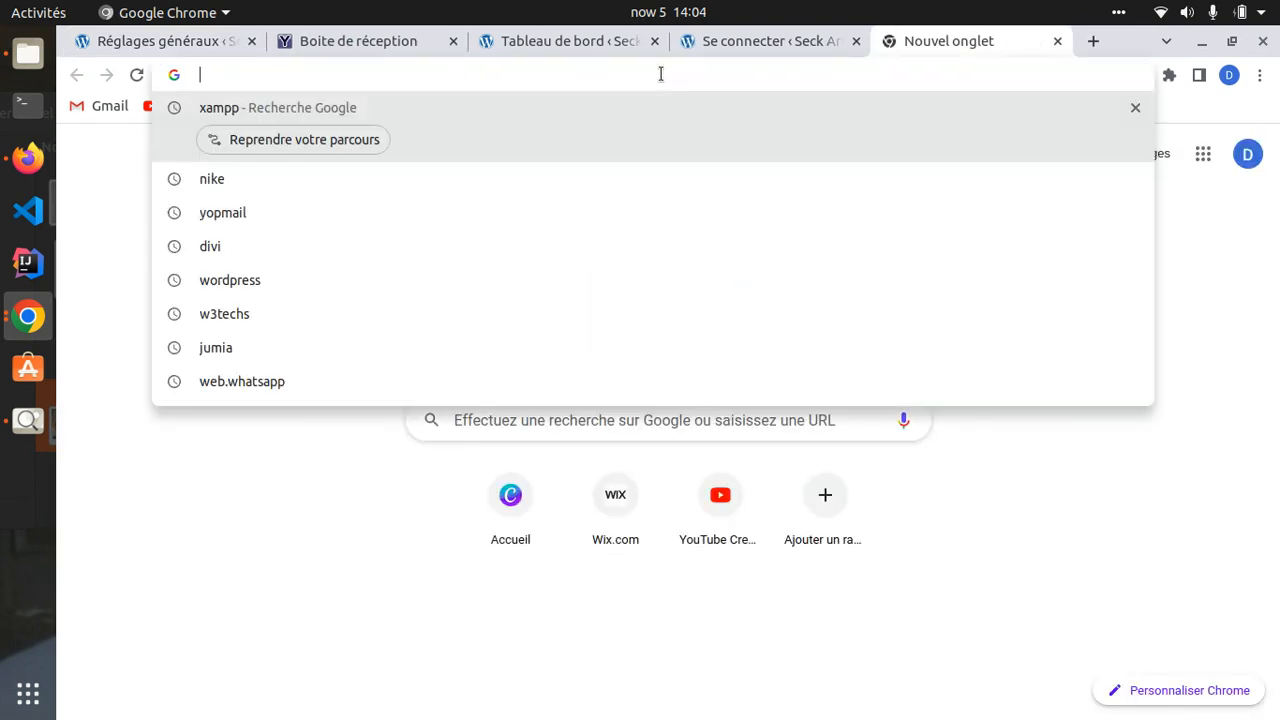
text(slogan)
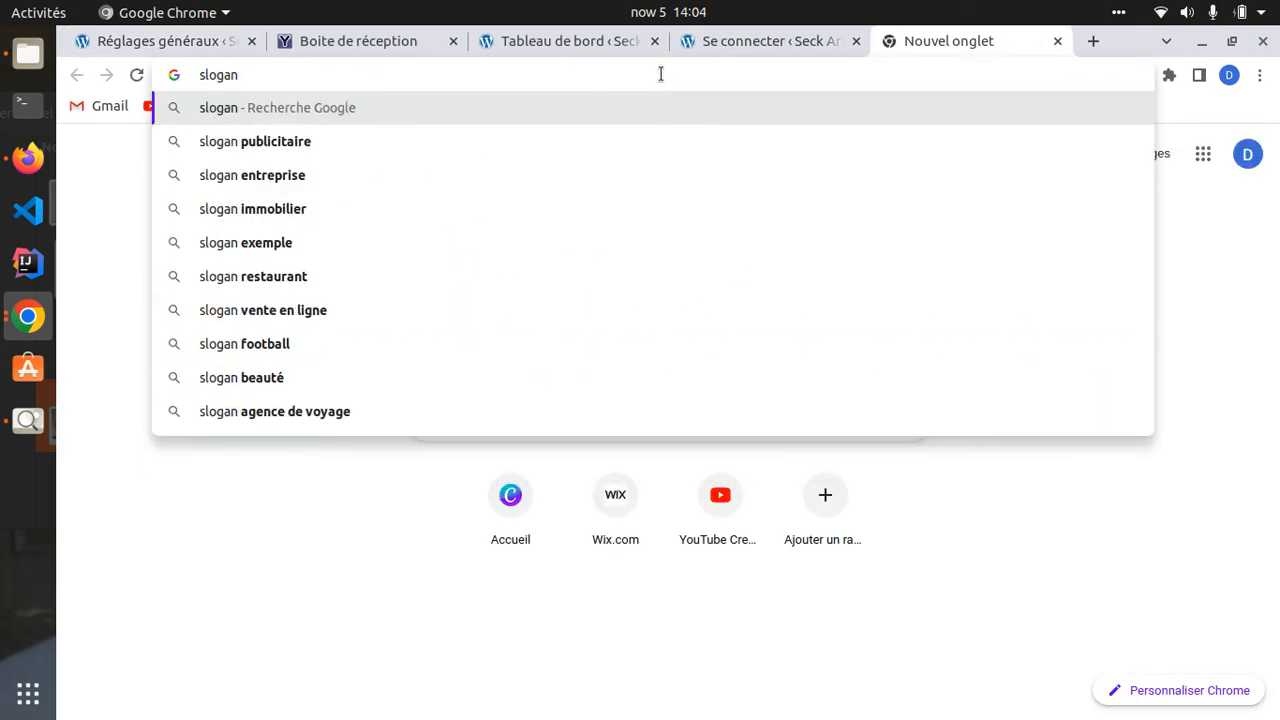
key(Return)
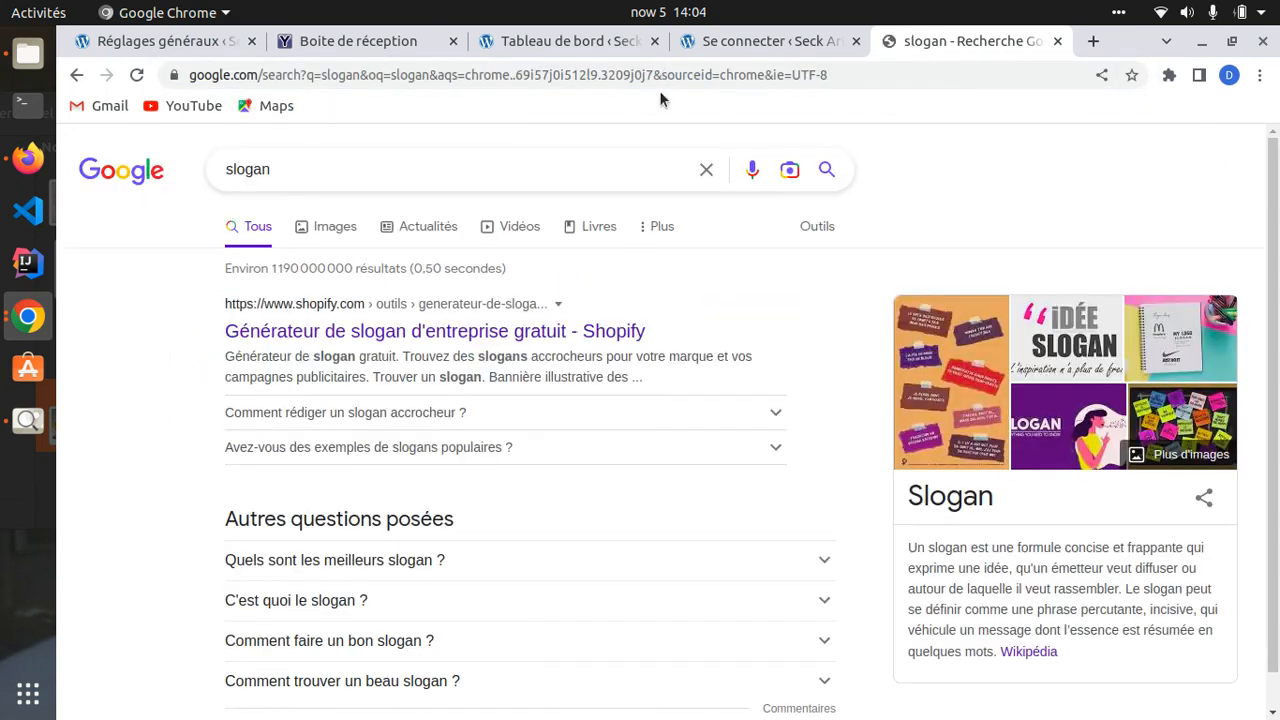
click(338, 331)
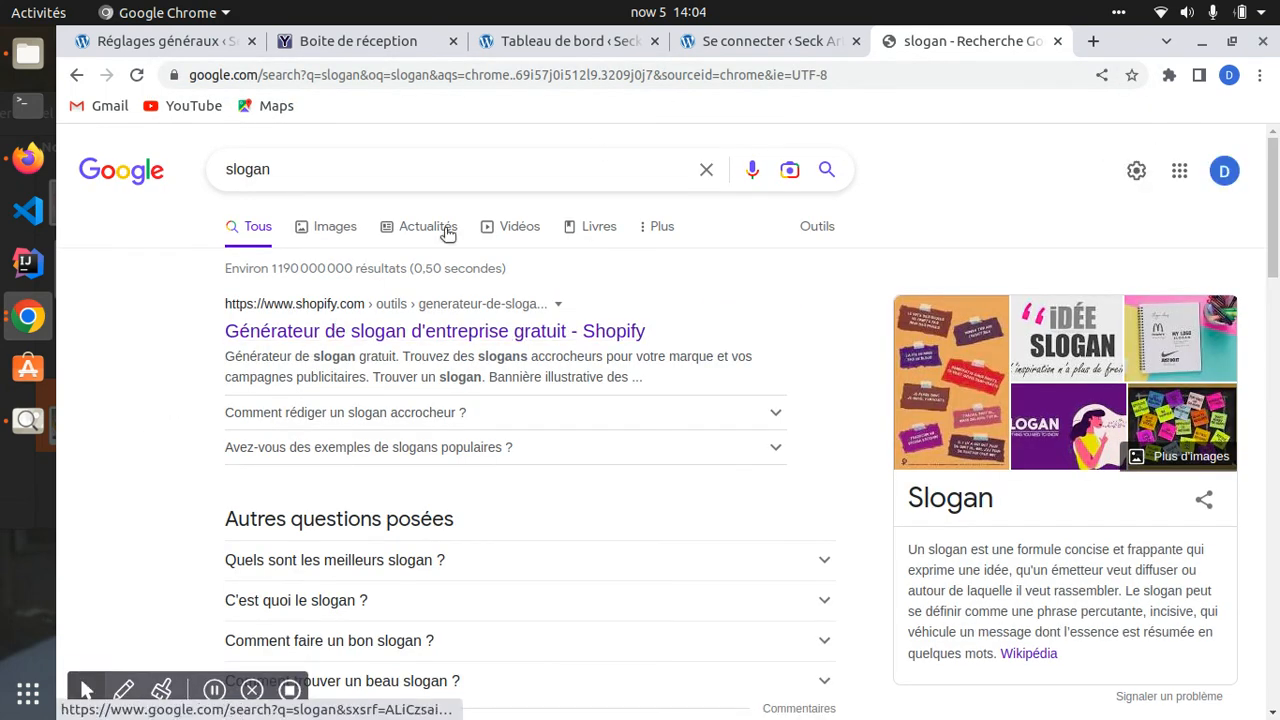
scroll(326, 463, down, 12)
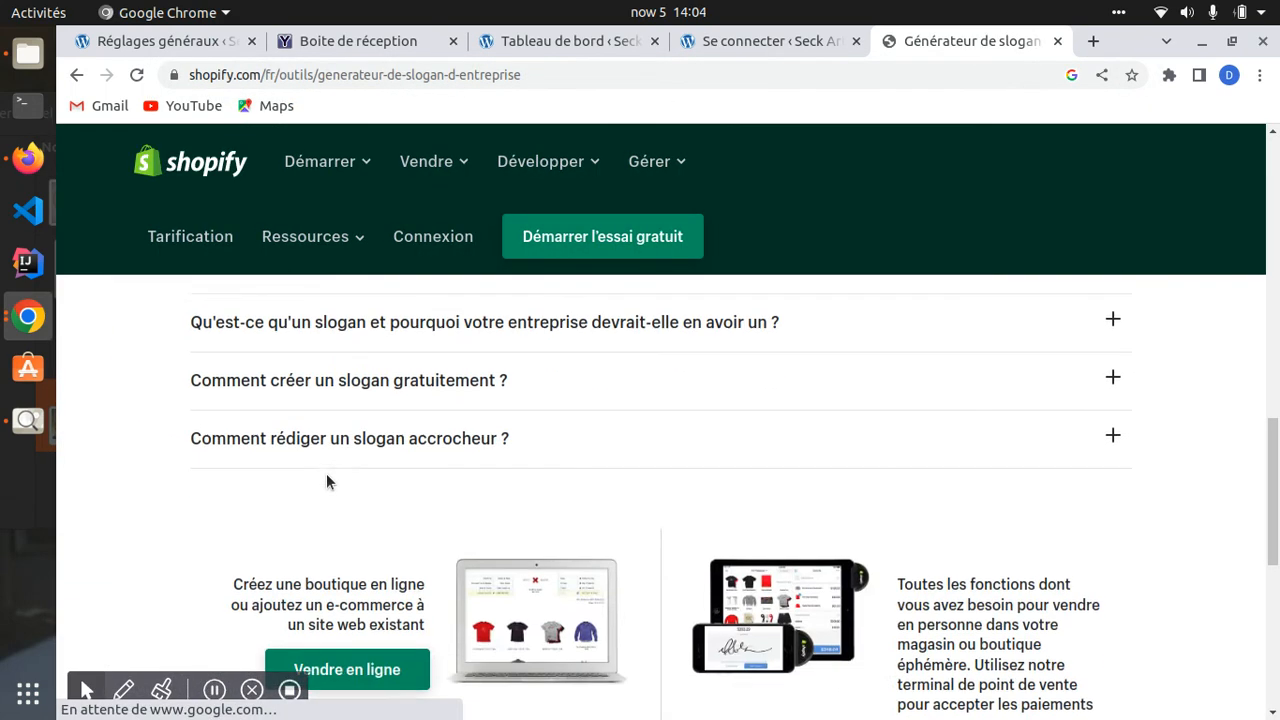
scroll(326, 480, up, 4)
scroll(309, 454, down, 1)
click(76, 75)
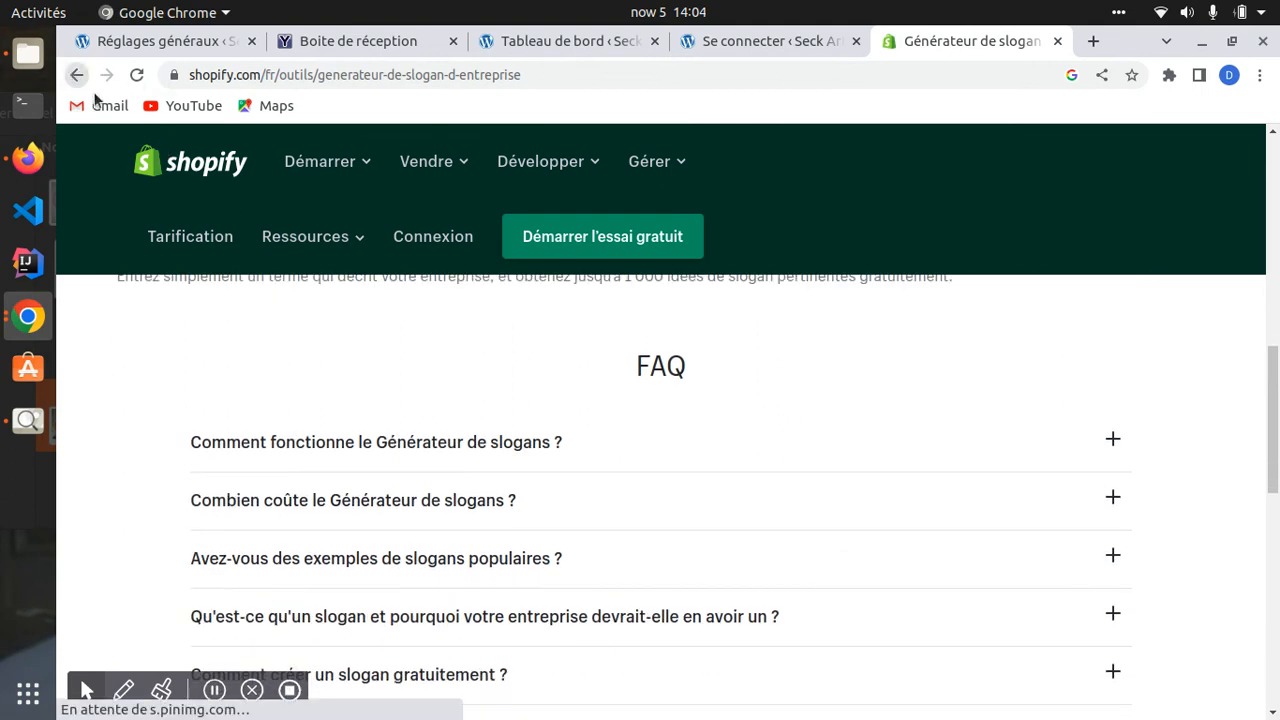
- Read the 'People also ask' answers on famous slogans like Nike's Just Do It and Air France's
scroll(293, 440, down, 4)
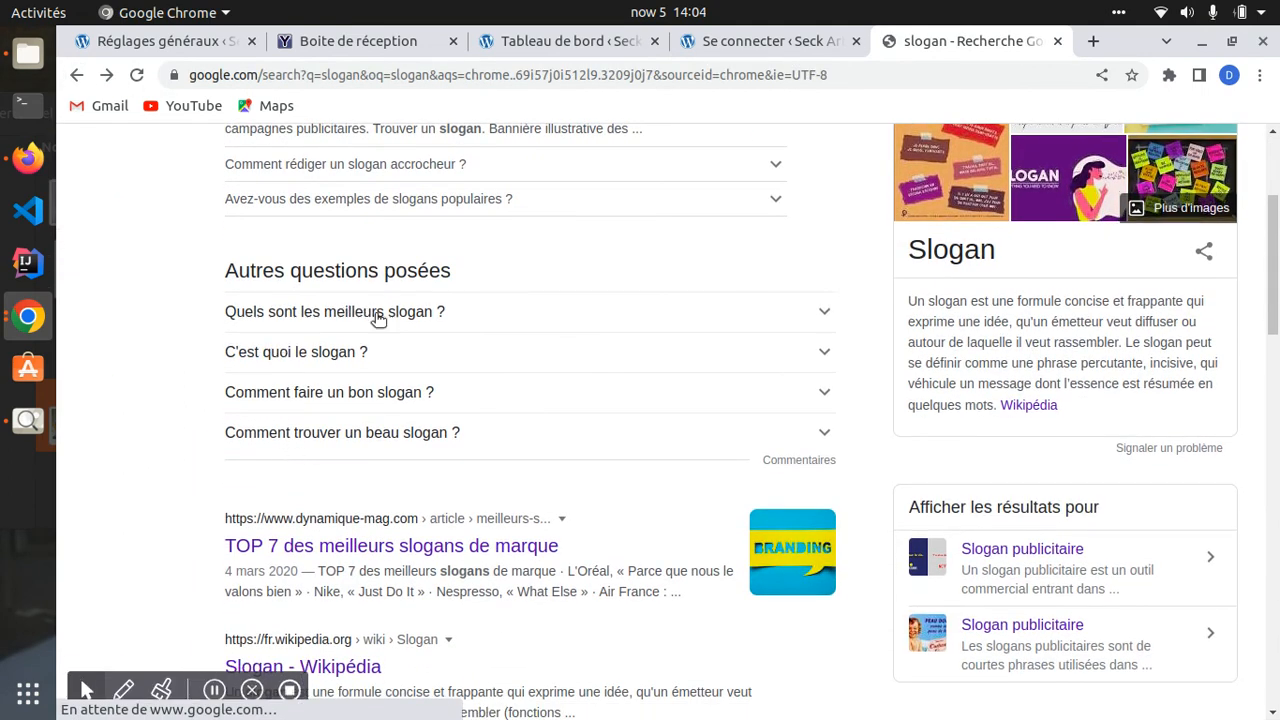
click(386, 312)
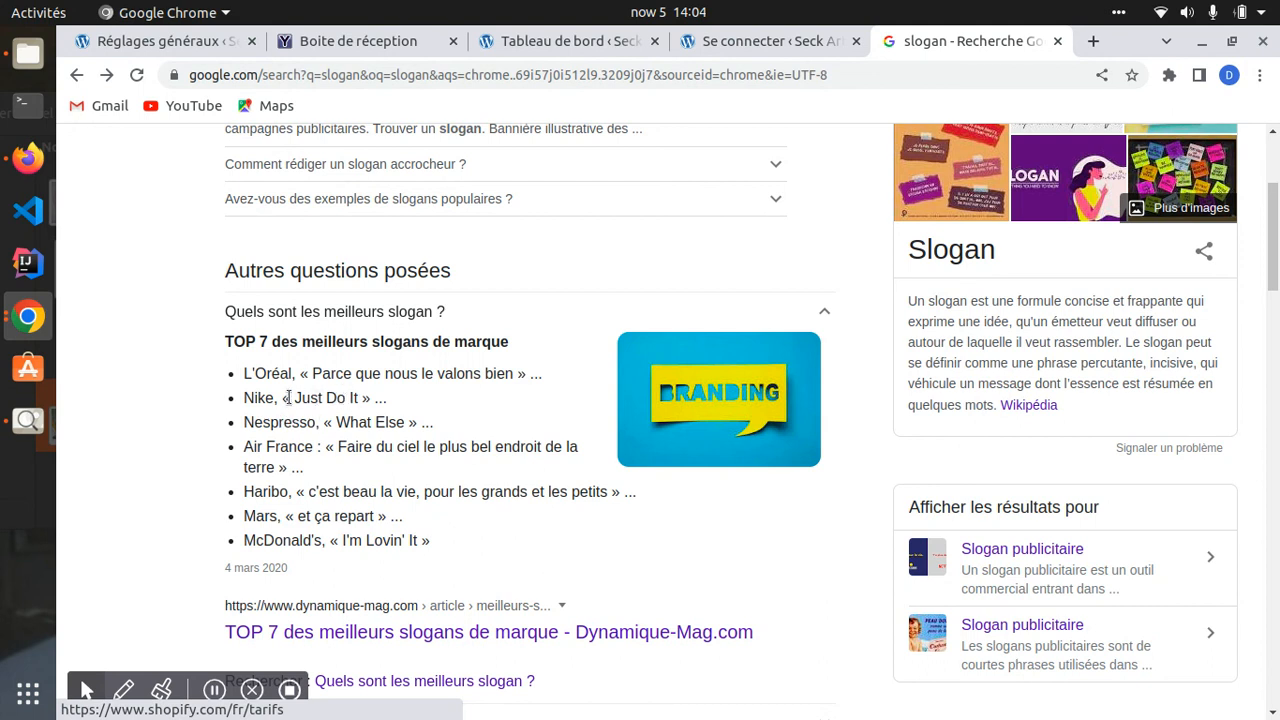
drag(297, 399, 362, 399)
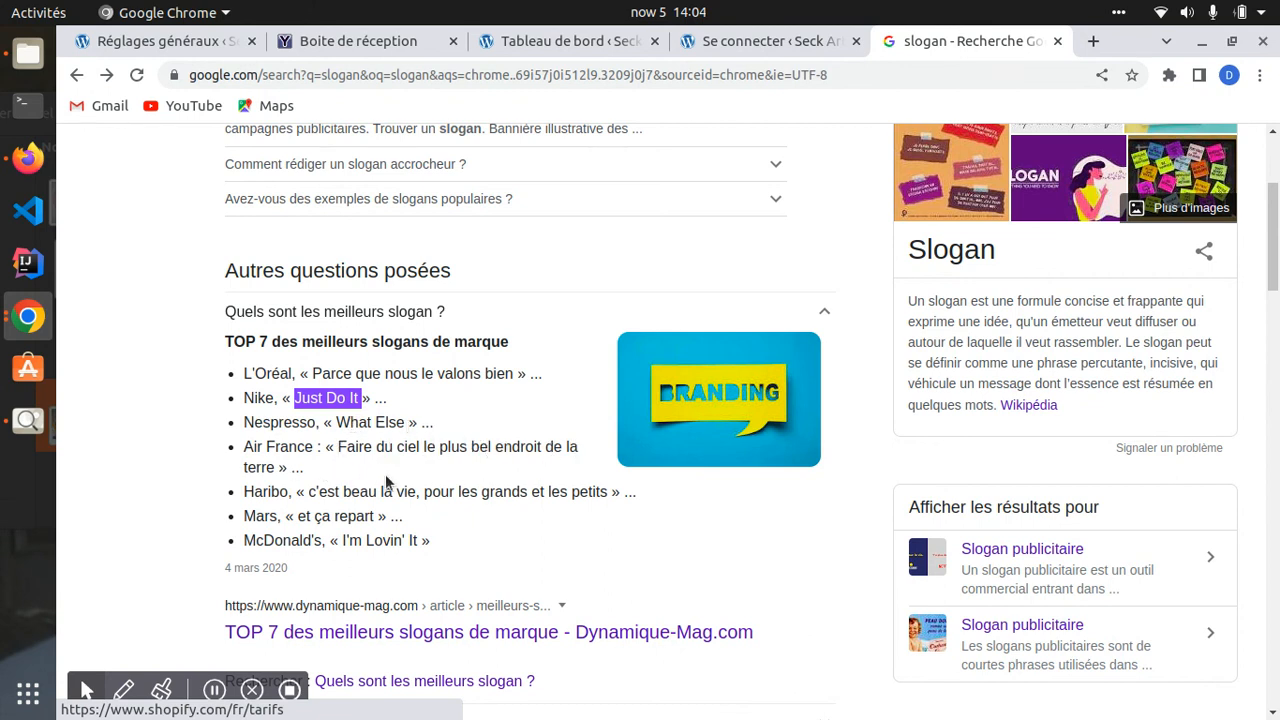
drag(338, 446, 276, 470)
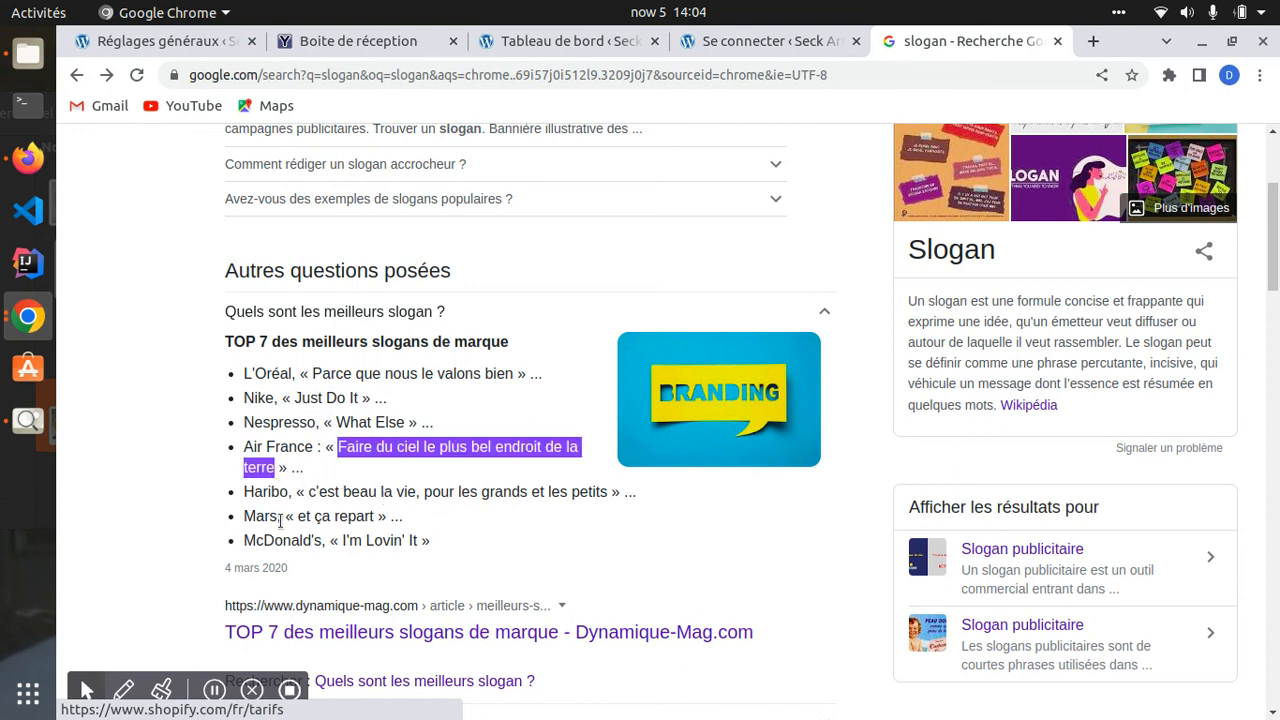
scroll(340, 530, down, 8)
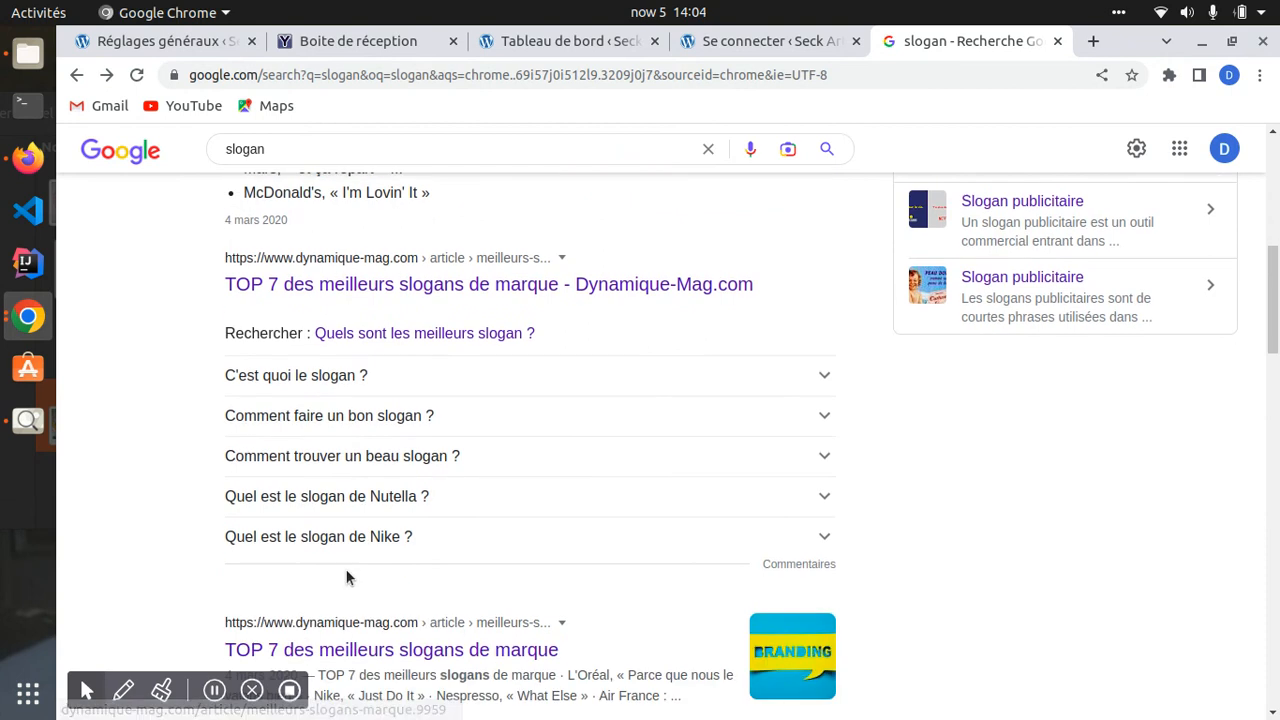
click(331, 350)
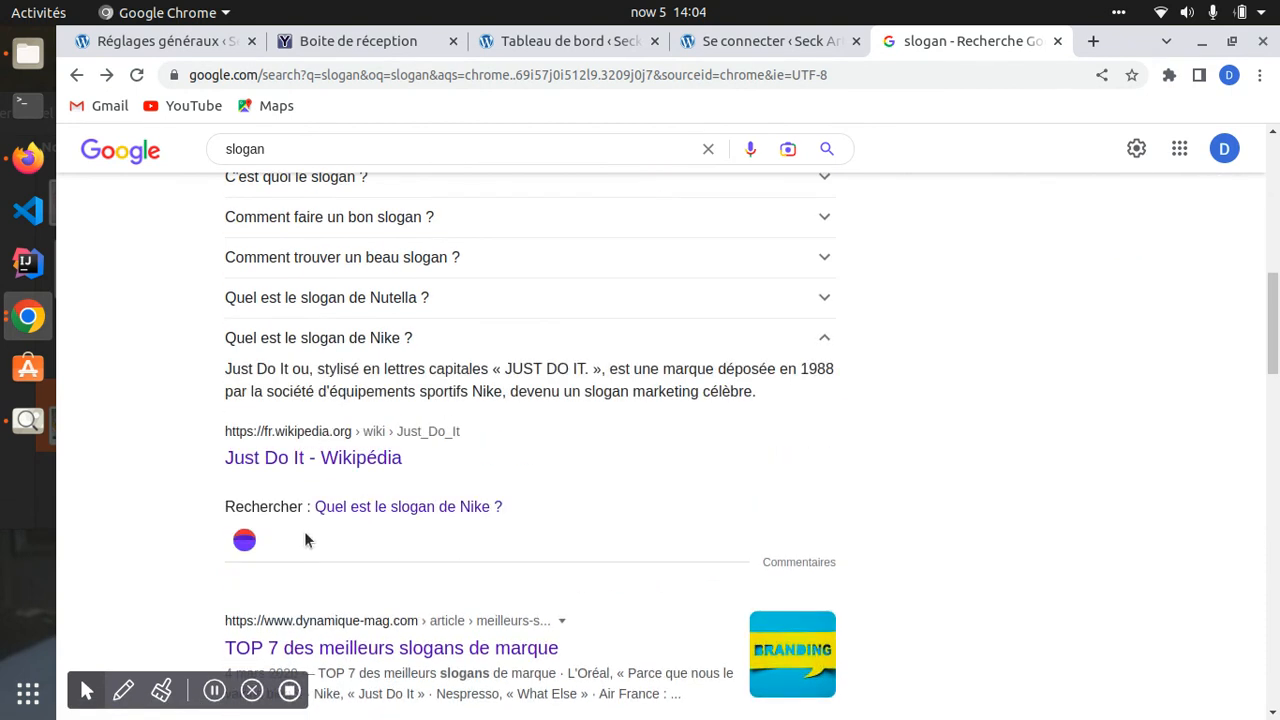
scroll(477, 537, down, 5)
click(76, 75)
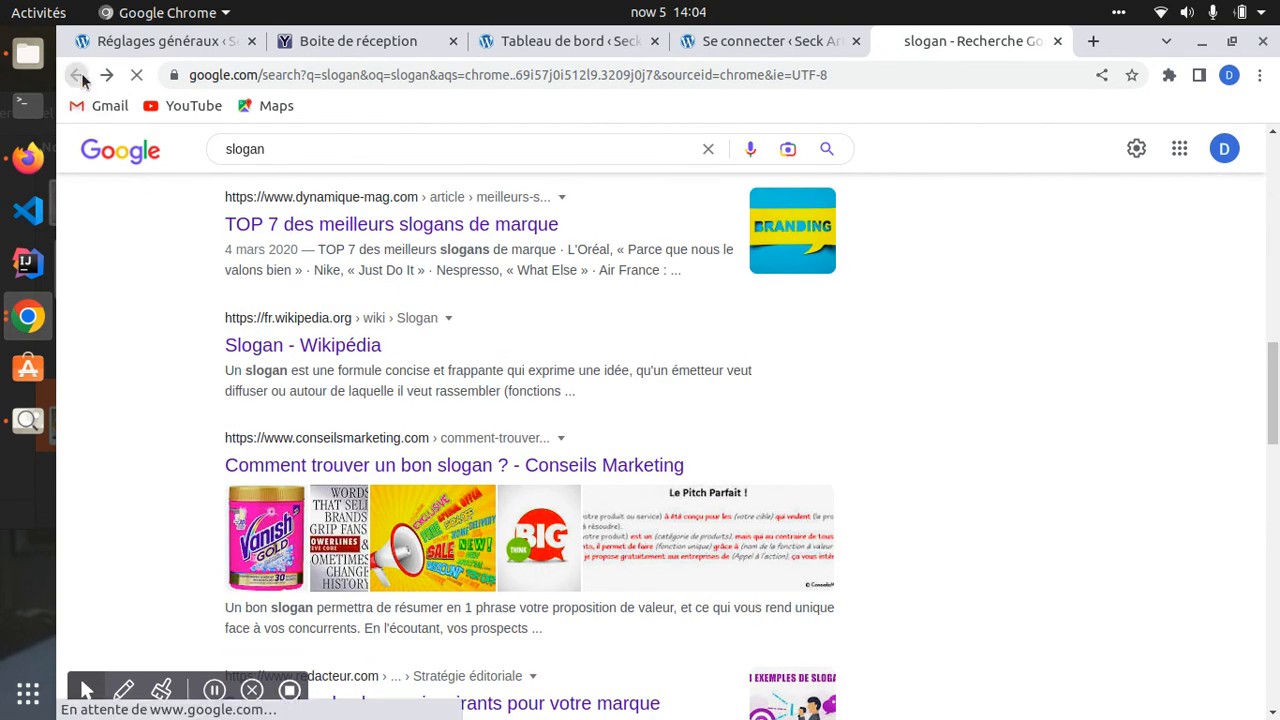
- Back in WordPress, review the WordPress address, page URL and administration e-mail fields
click(1057, 40)
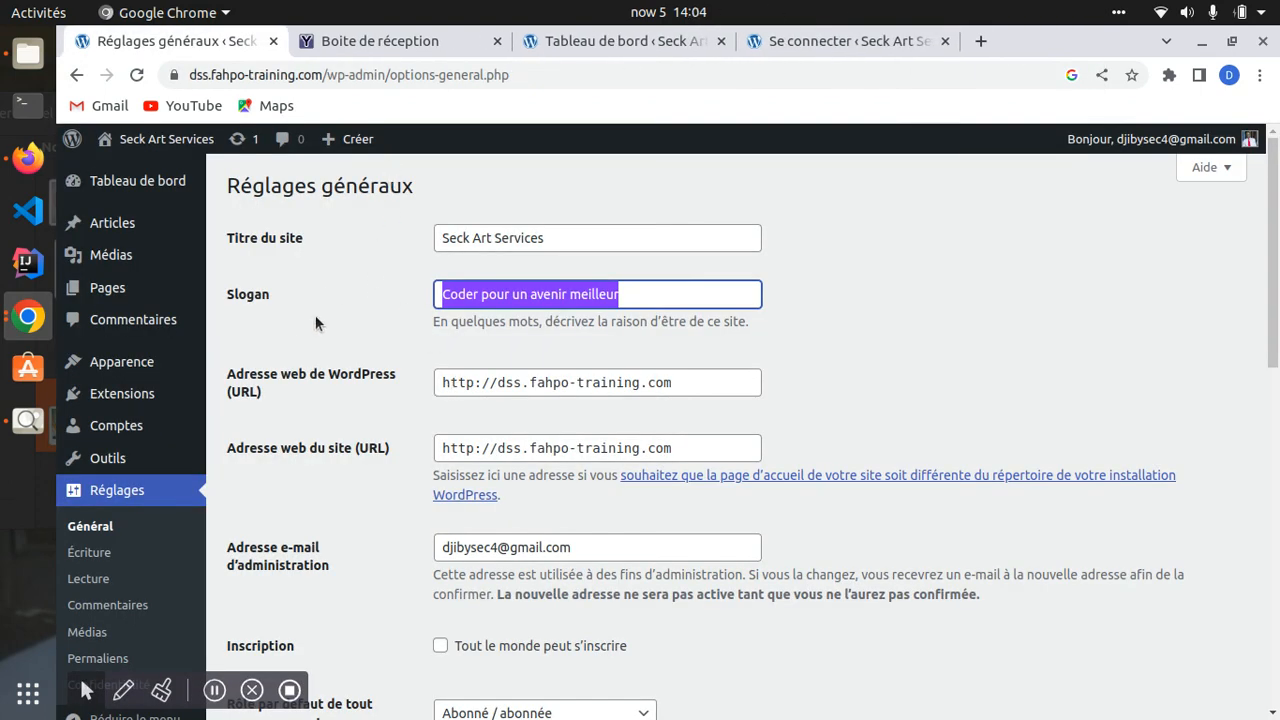
drag(675, 390, 340, 376)
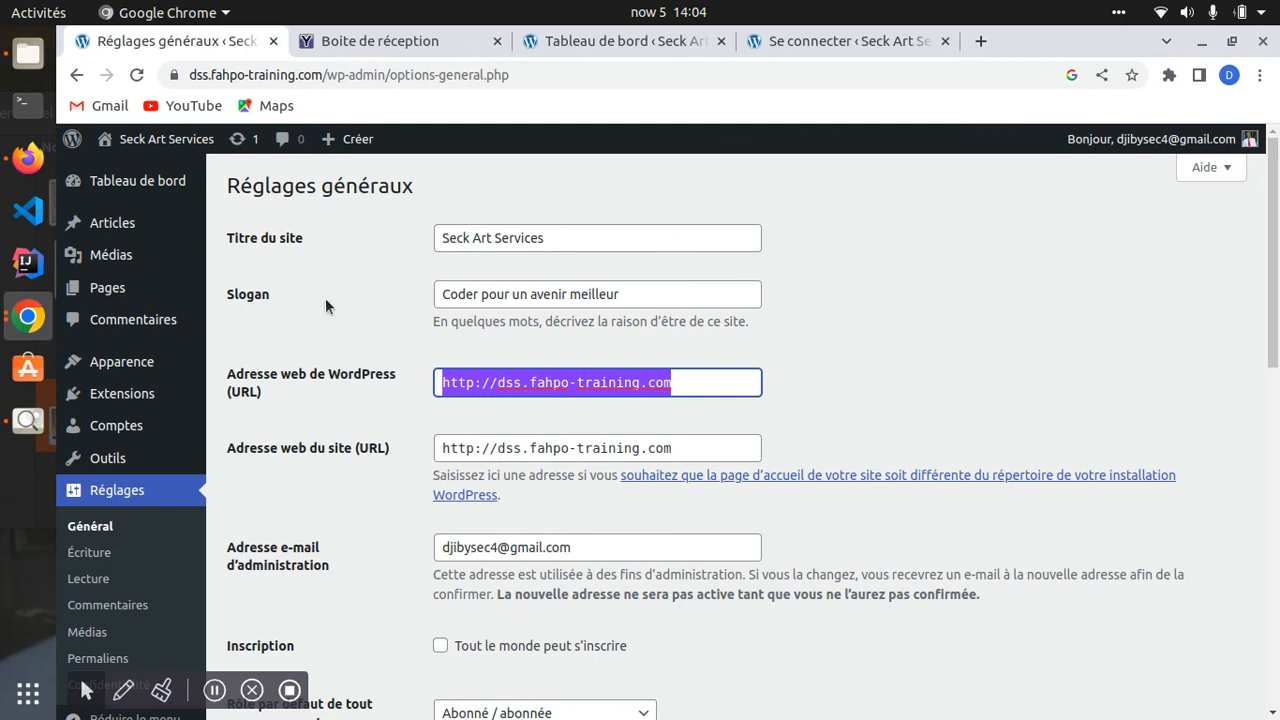
click(687, 380)
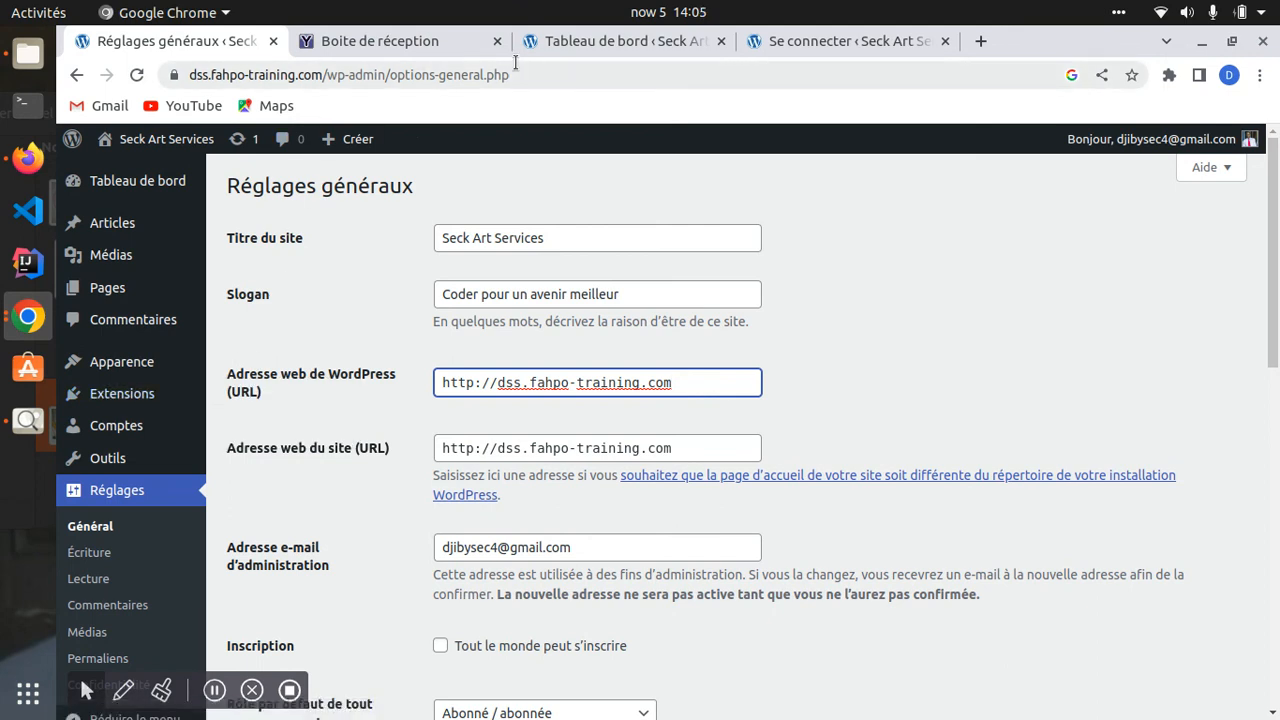
click(432, 76)
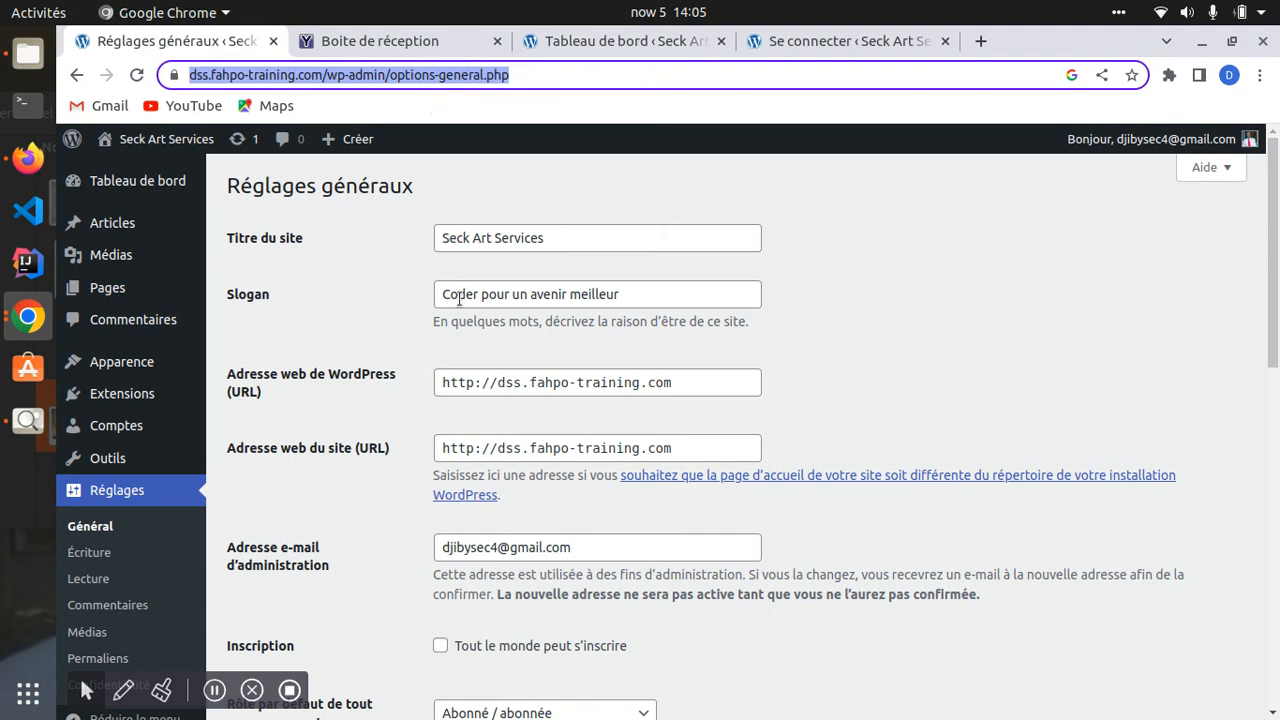
scroll(430, 385, down, 4)
scroll(383, 398, down, 1)
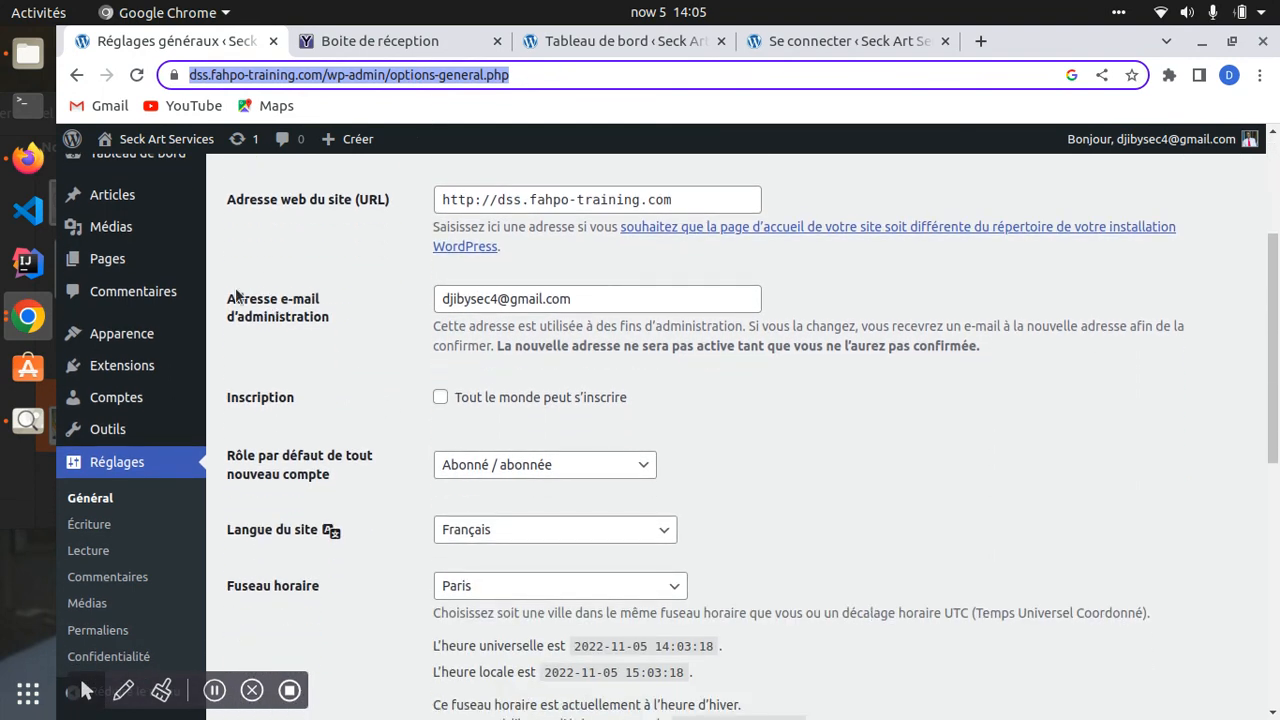
drag(586, 297, 357, 309)
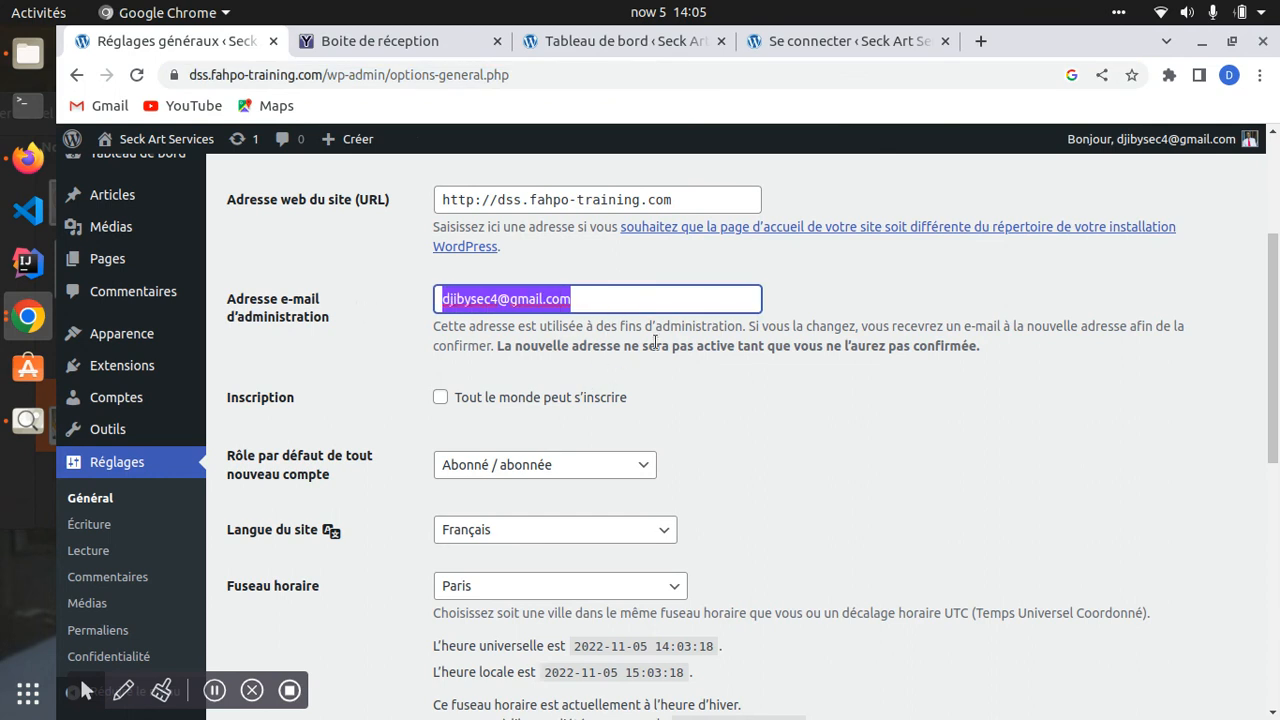
scroll(545, 438, down, 3)
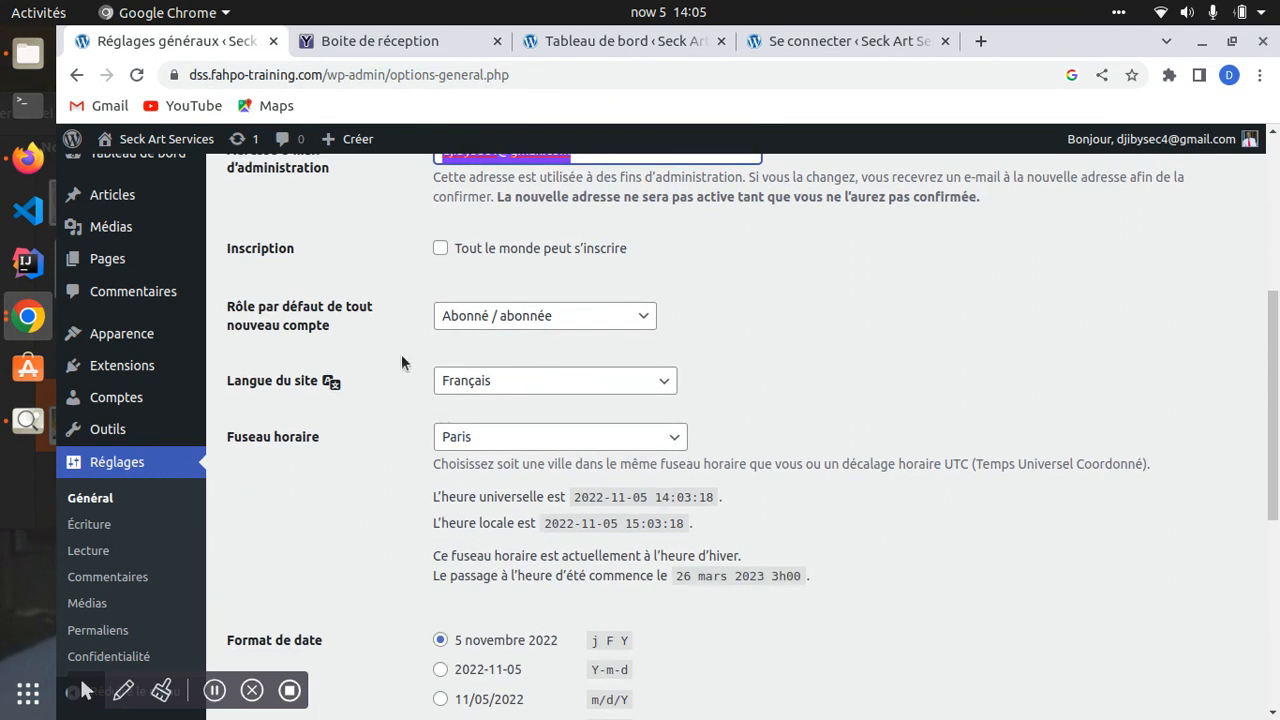
- Allow anyone to register, keeping Abonné / abonnée as the default role
click(441, 249)
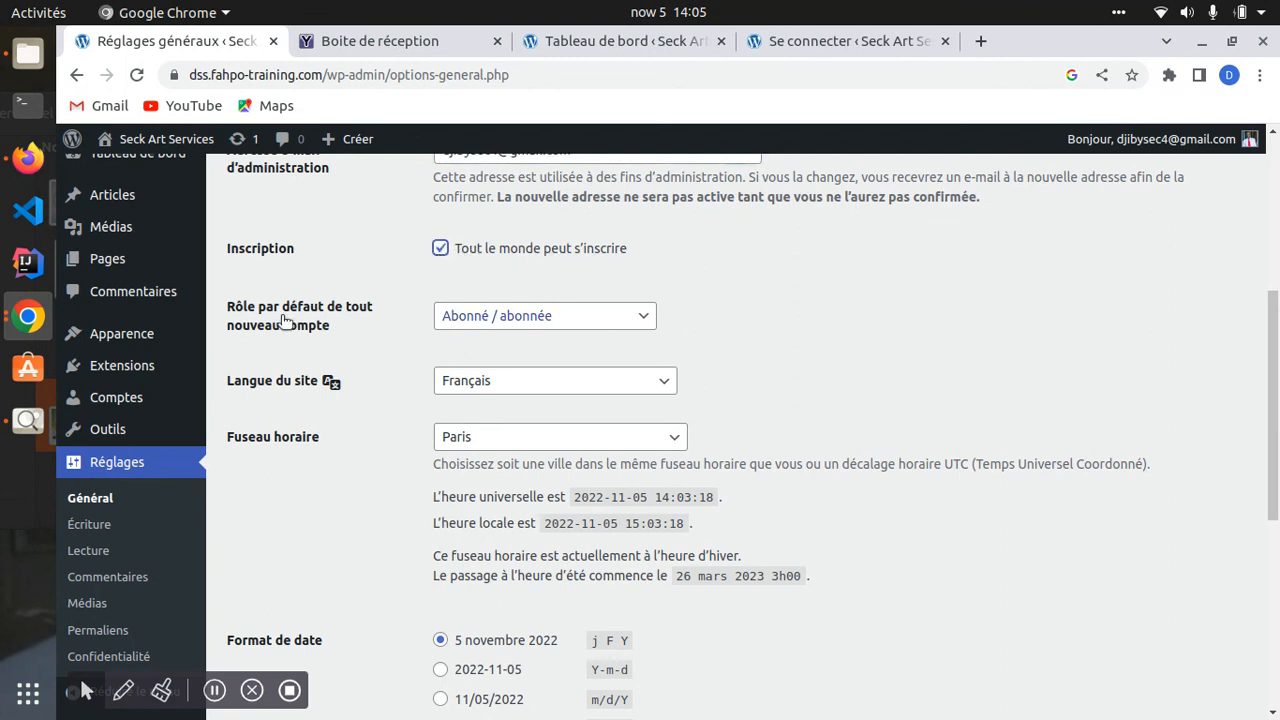
click(585, 323)
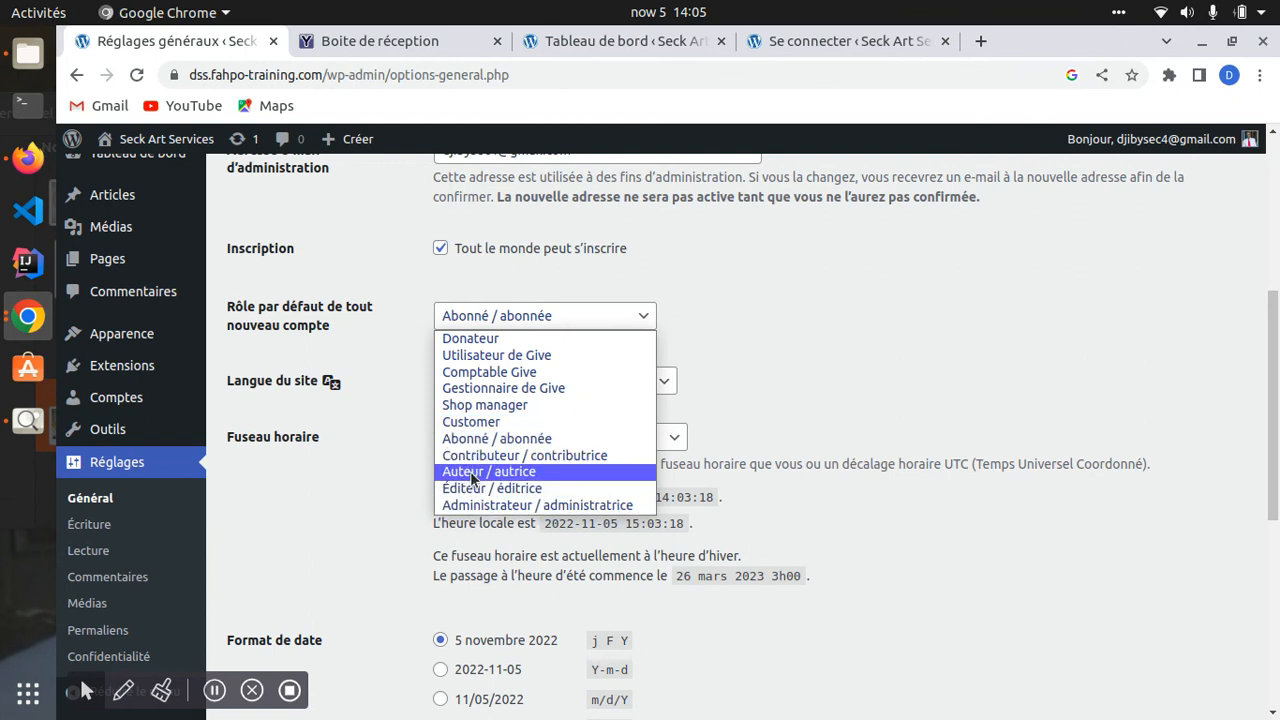
click(487, 440)
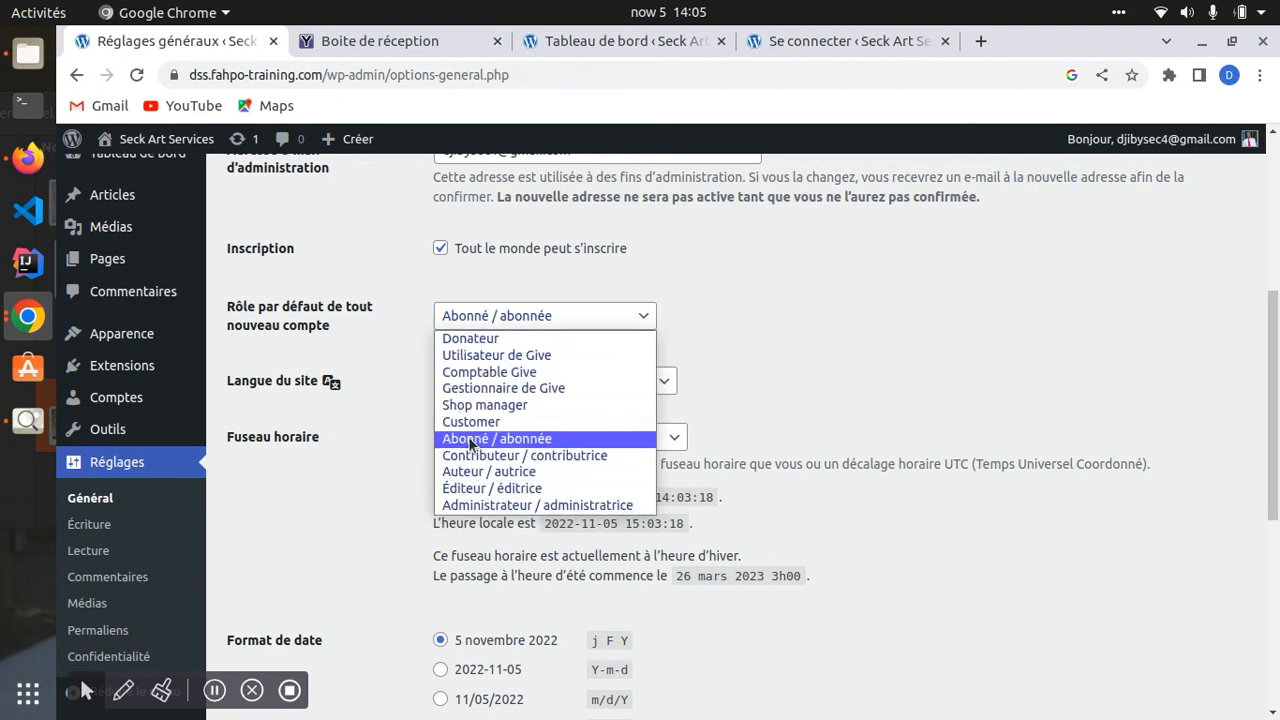
click(485, 300)
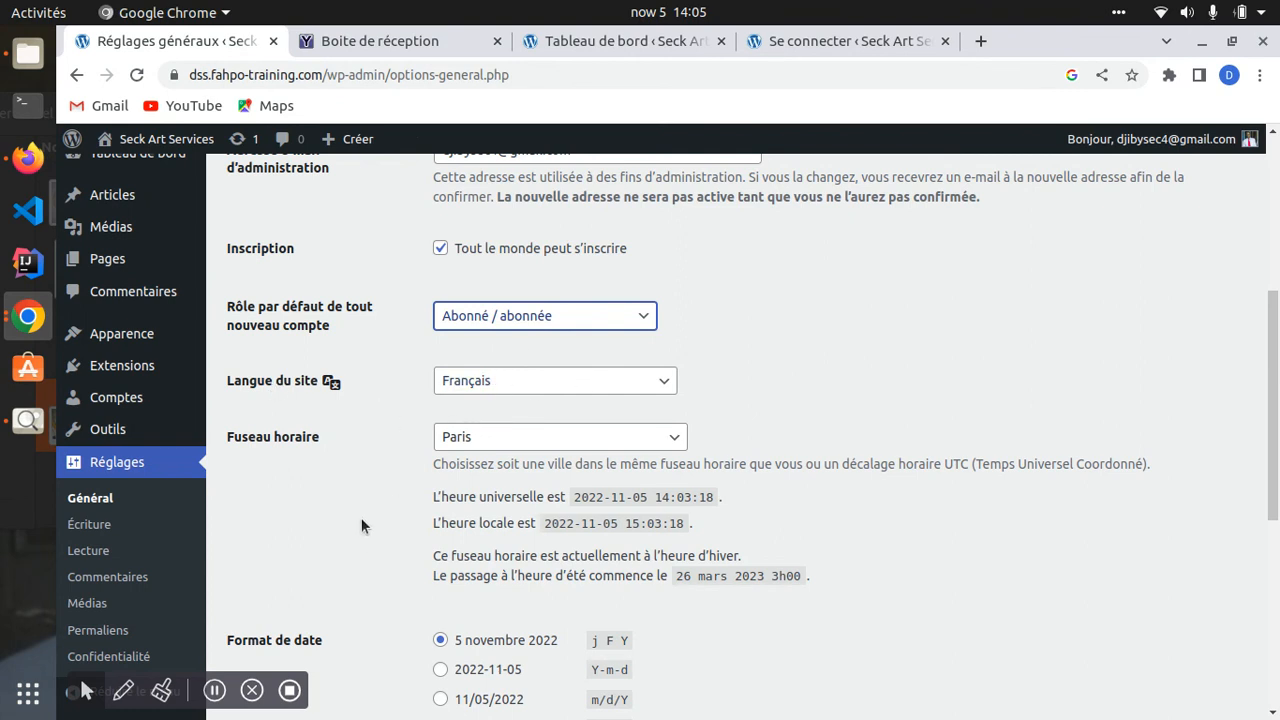
- Keep Paris as the time zone and save the General settings
scroll(295, 460, down, 1)
click(577, 393)
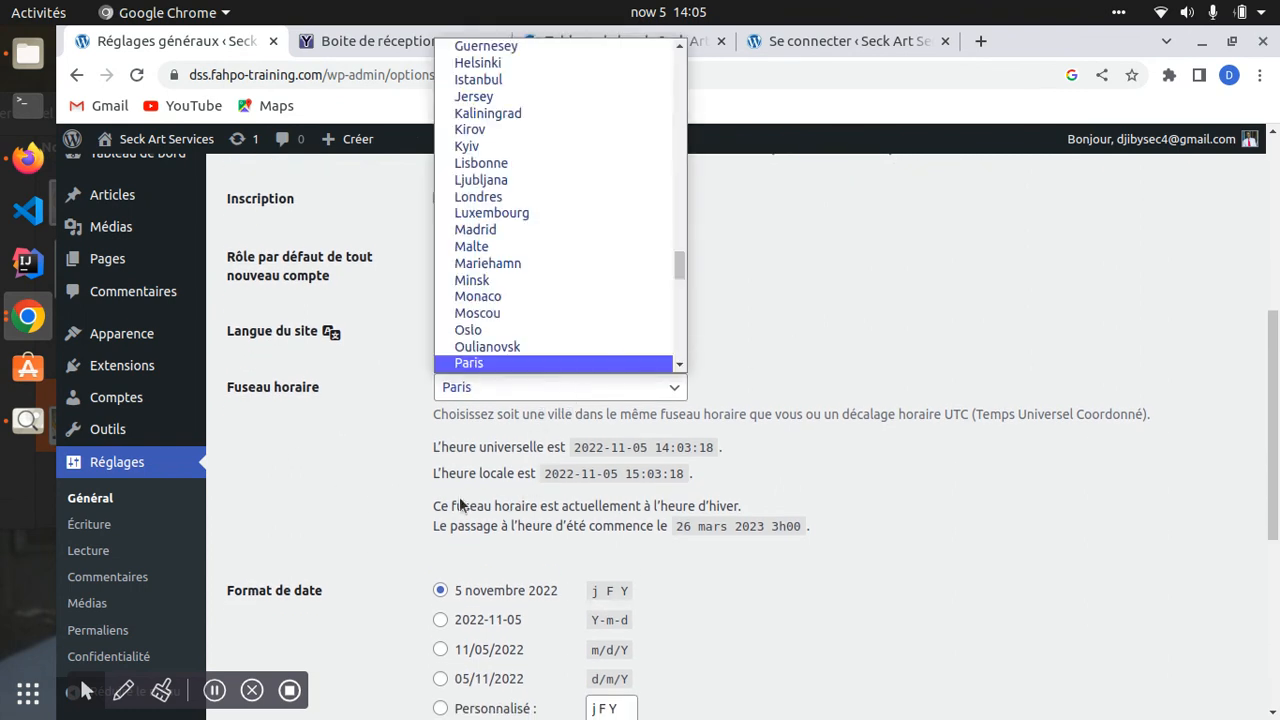
click(373, 630)
scroll(373, 630, down, 4)
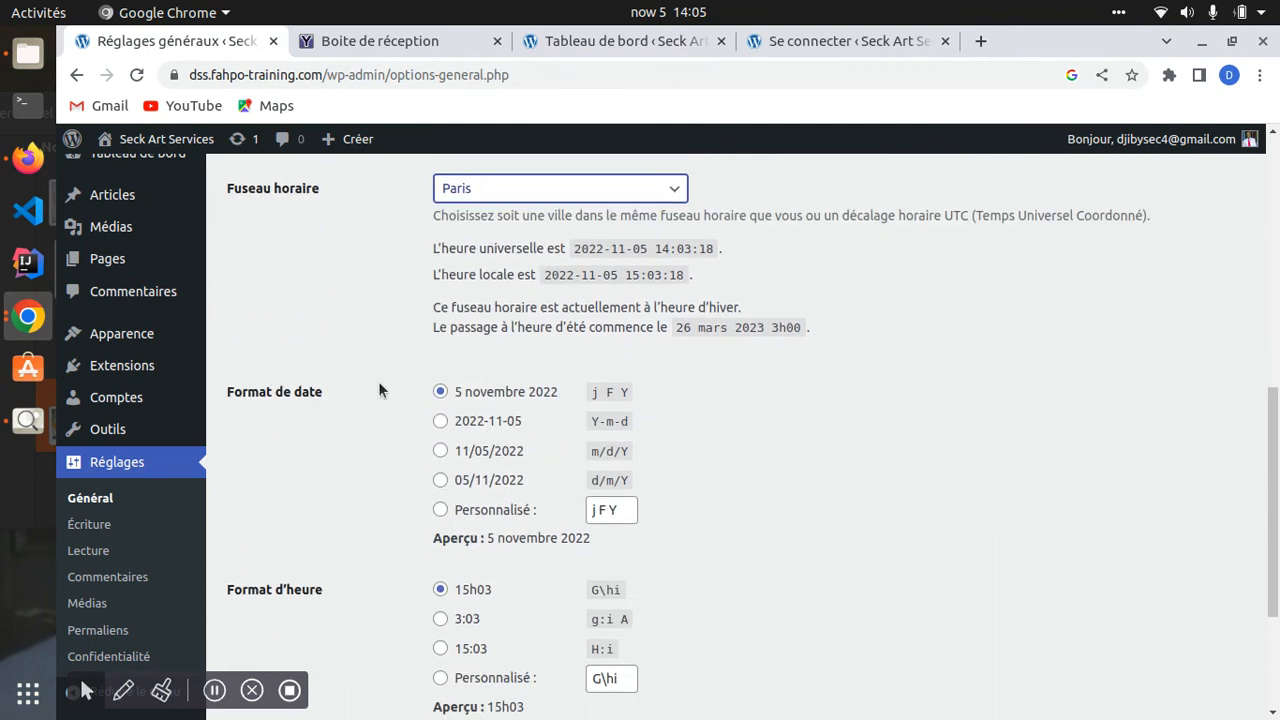
scroll(398, 452, down, 3)
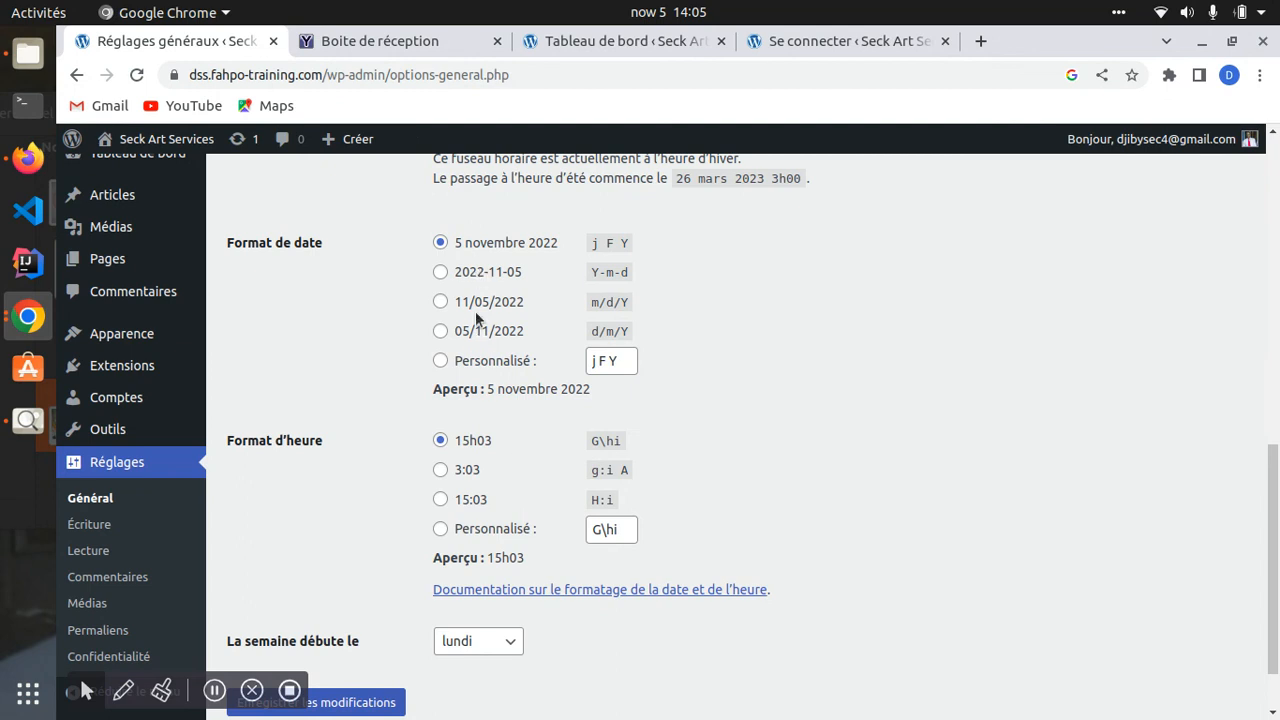
scroll(330, 410, down, 2)
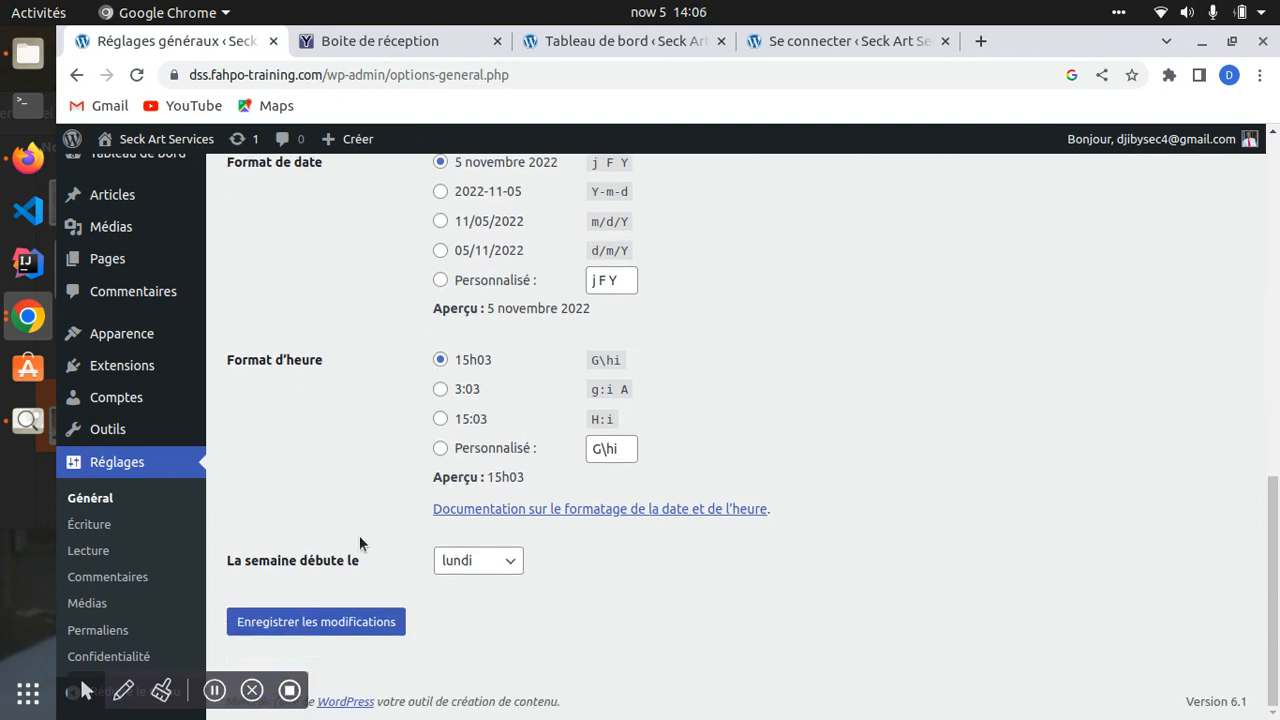
scroll(390, 509, up, 16)
scroll(390, 509, down, 8)
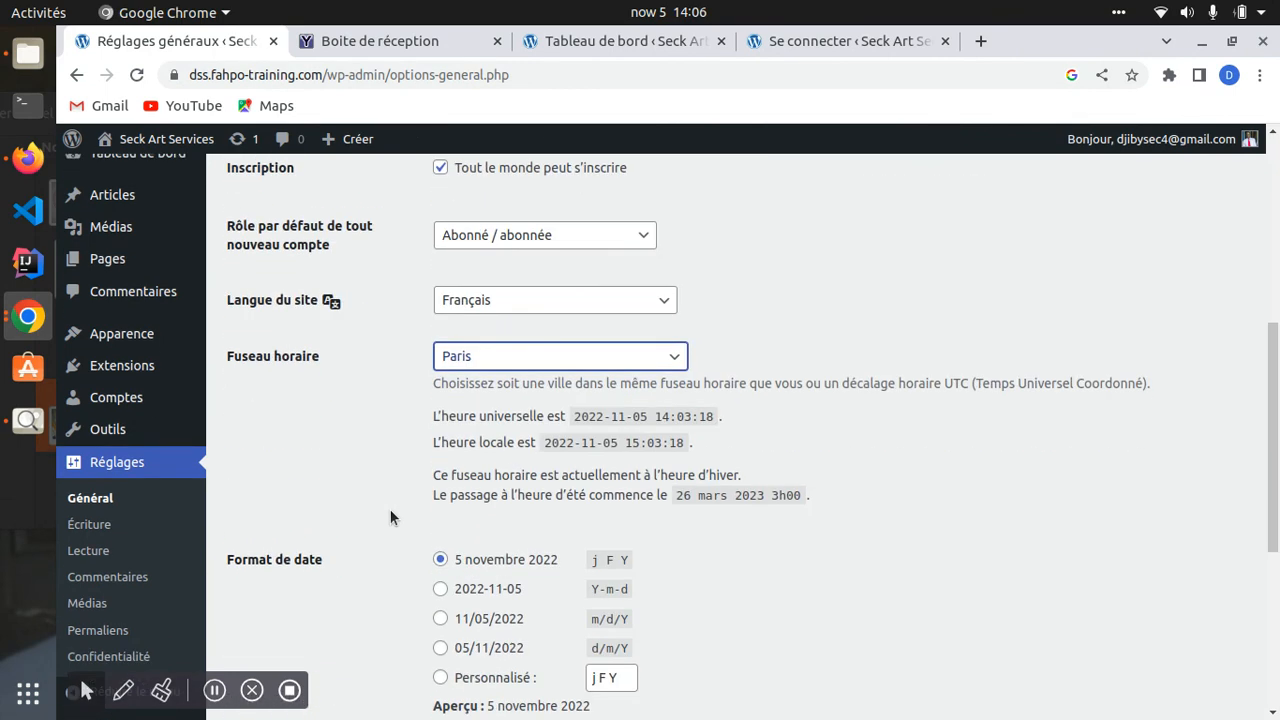
scroll(387, 530, down, 5)
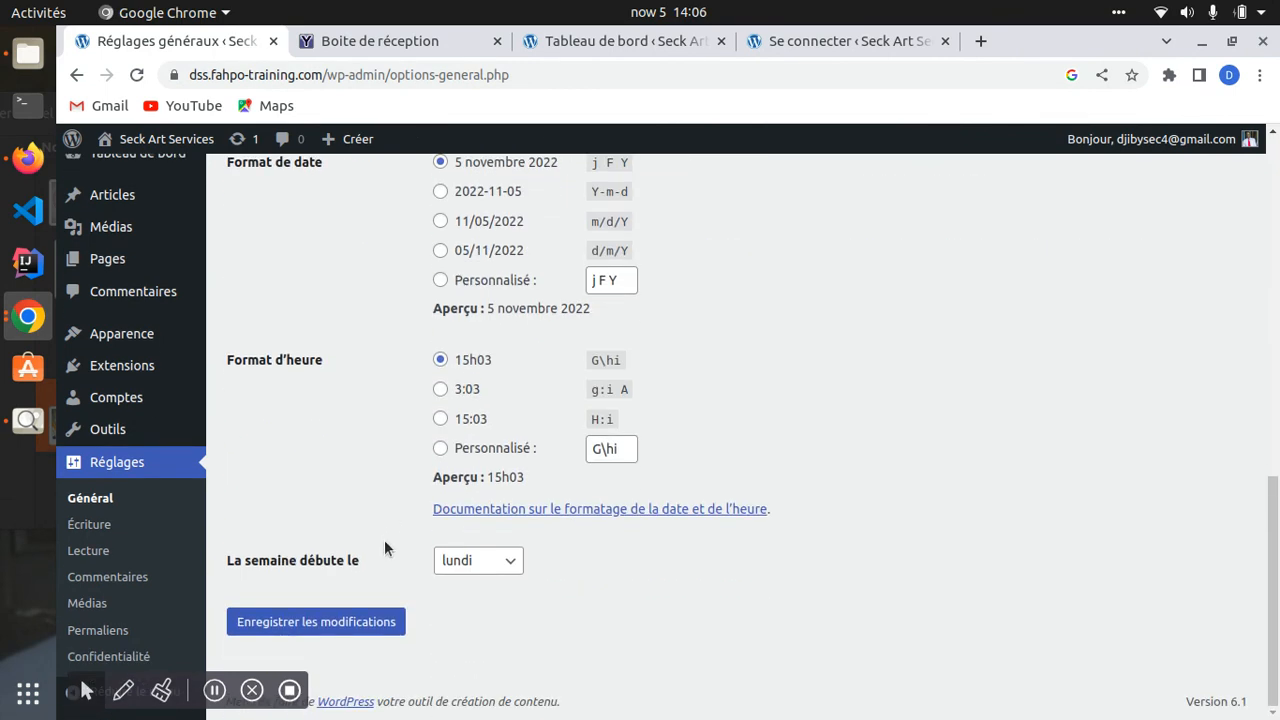
click(292, 620)
- Keep lundi as the first day of the week and save the settings again
scroll(284, 625, down, 13)
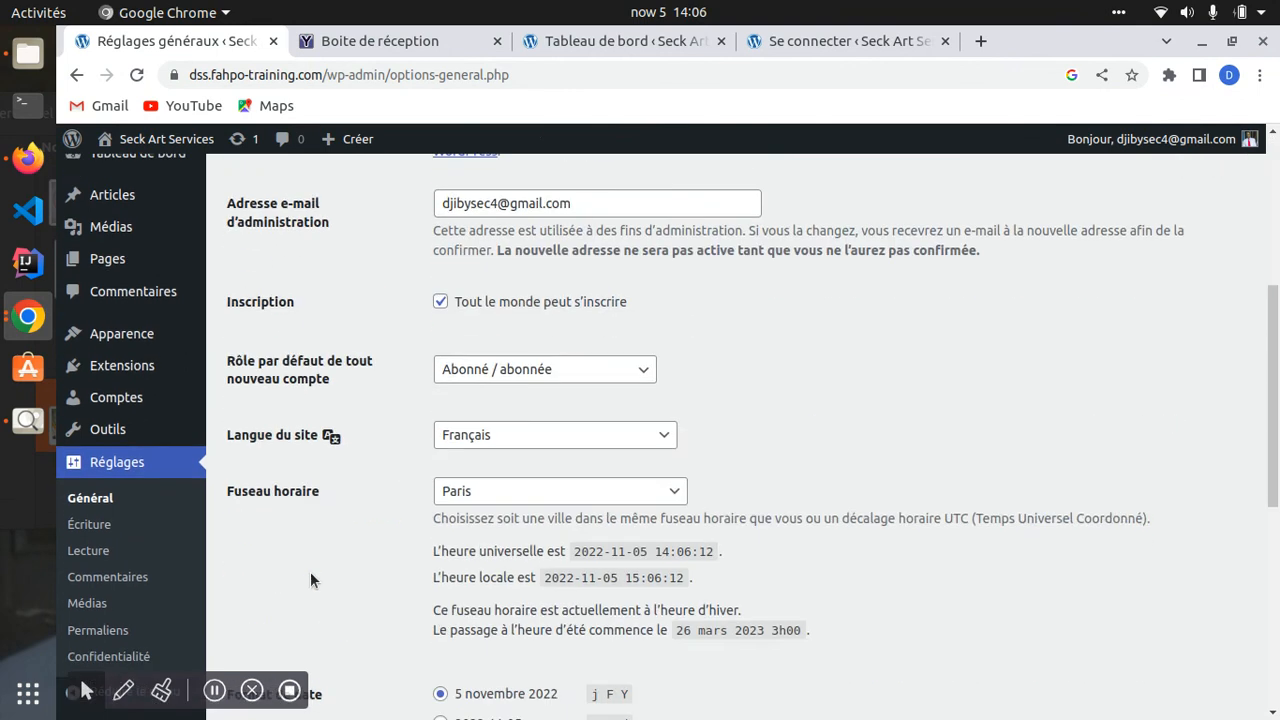
drag(220, 558, 347, 562)
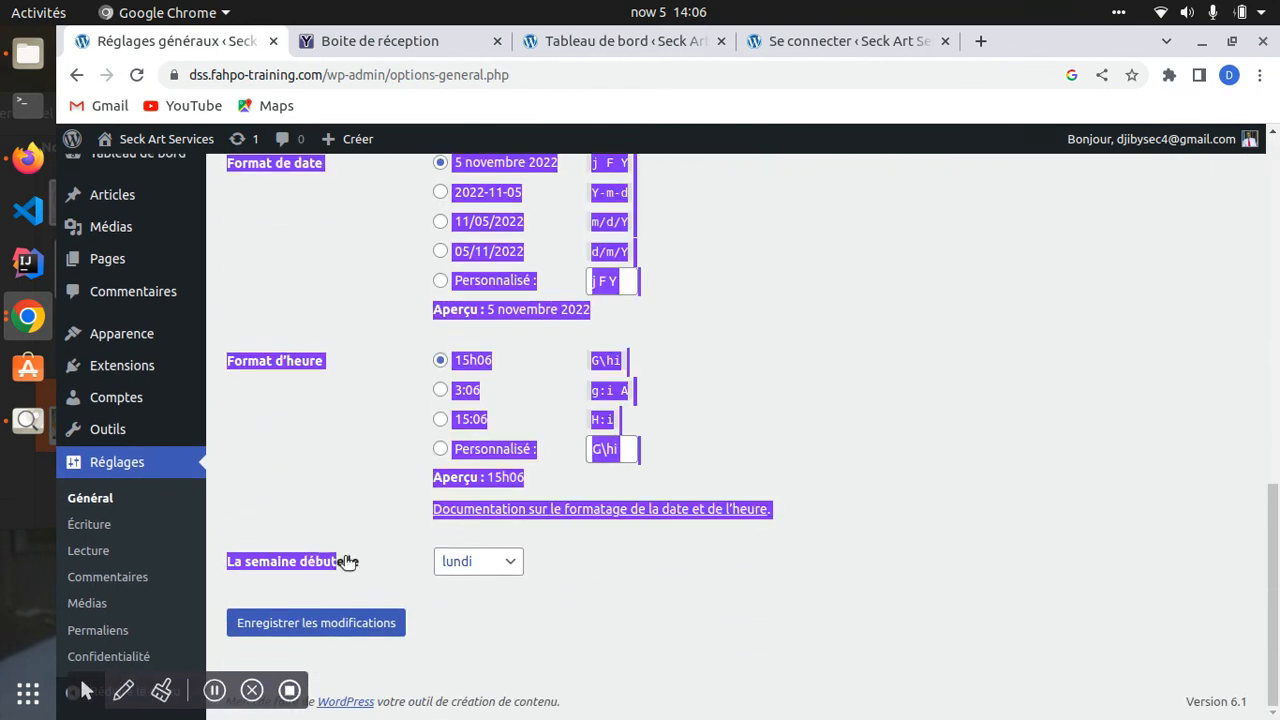
click(512, 563)
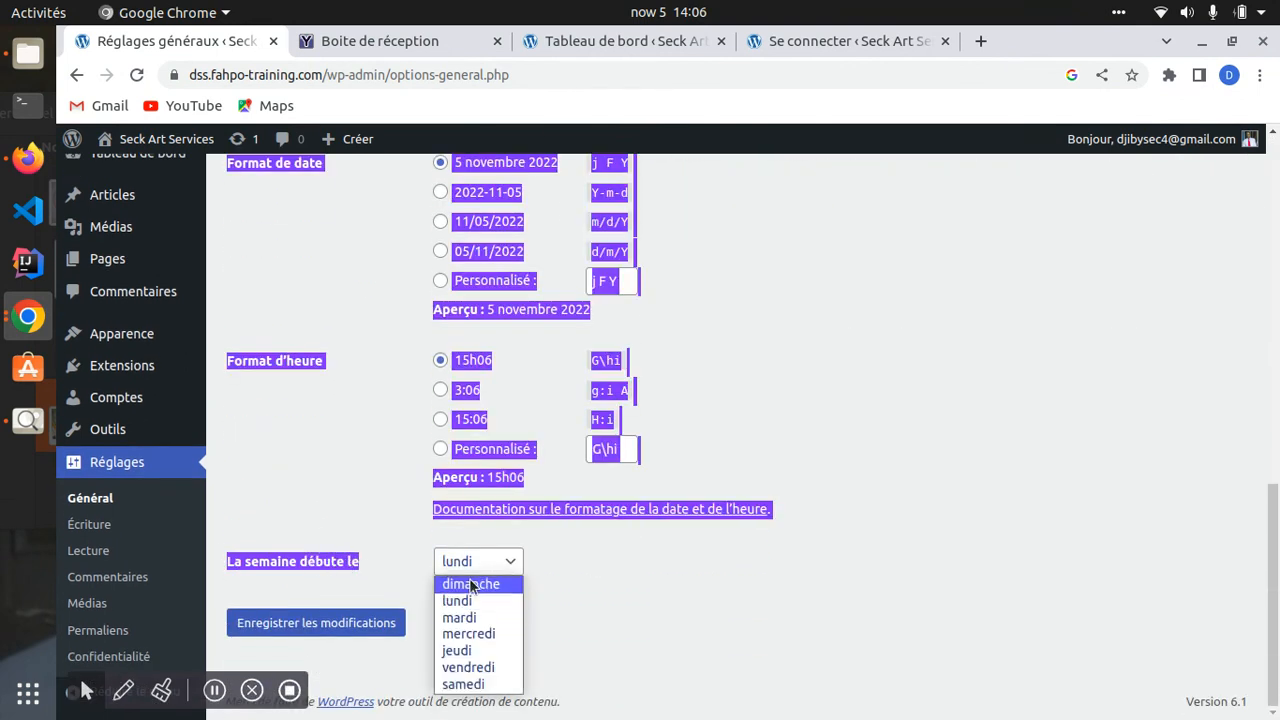
click(461, 604)
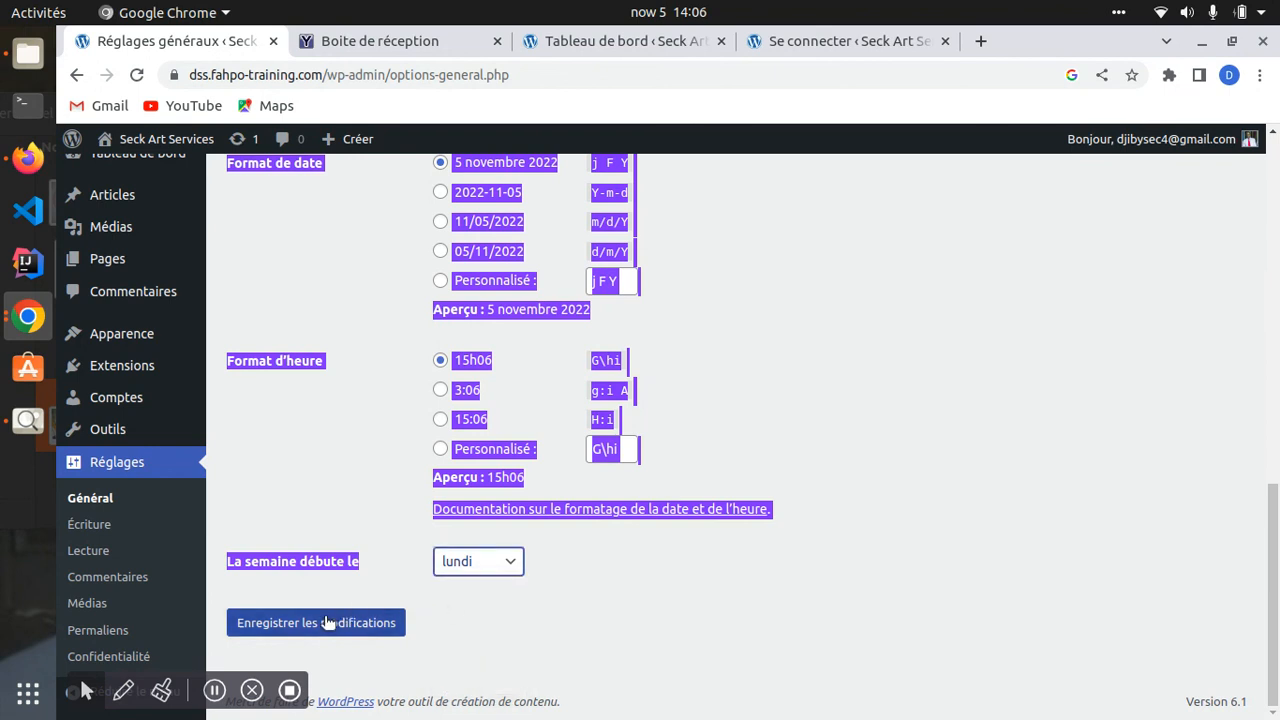
click(330, 623)
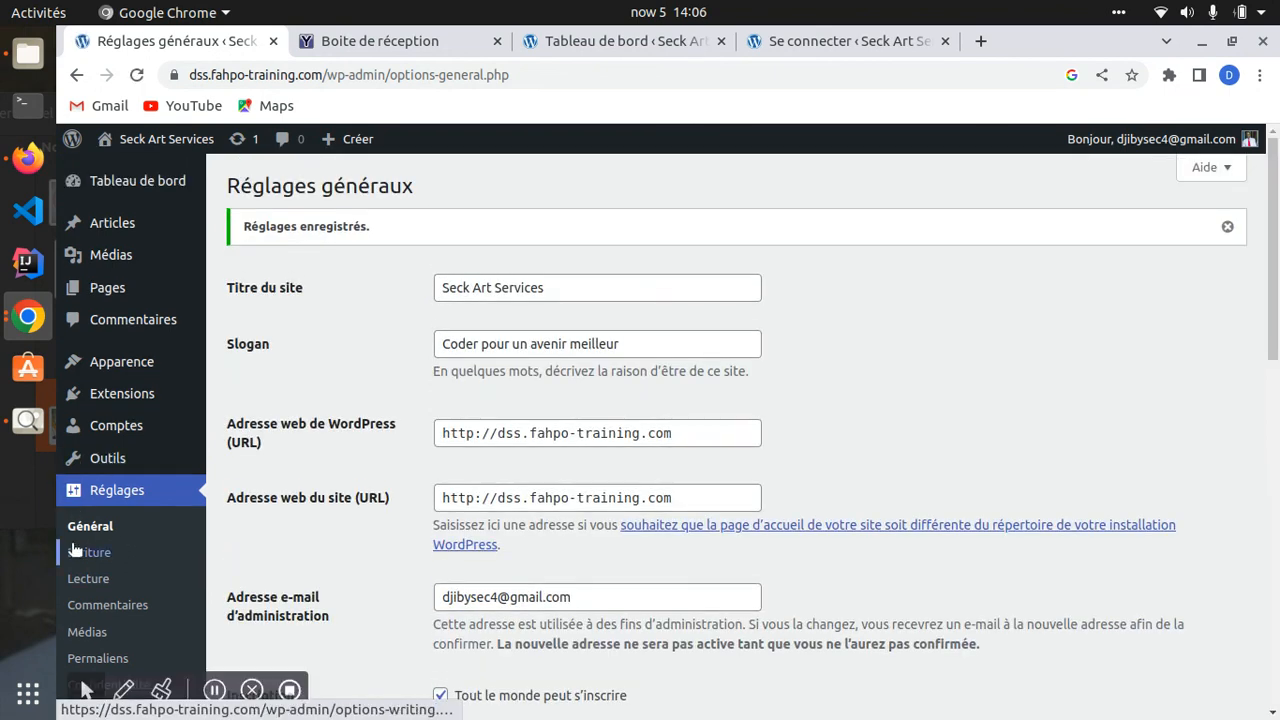
- Go to the Writing settings and leave the default post category at Non classé
click(97, 552)
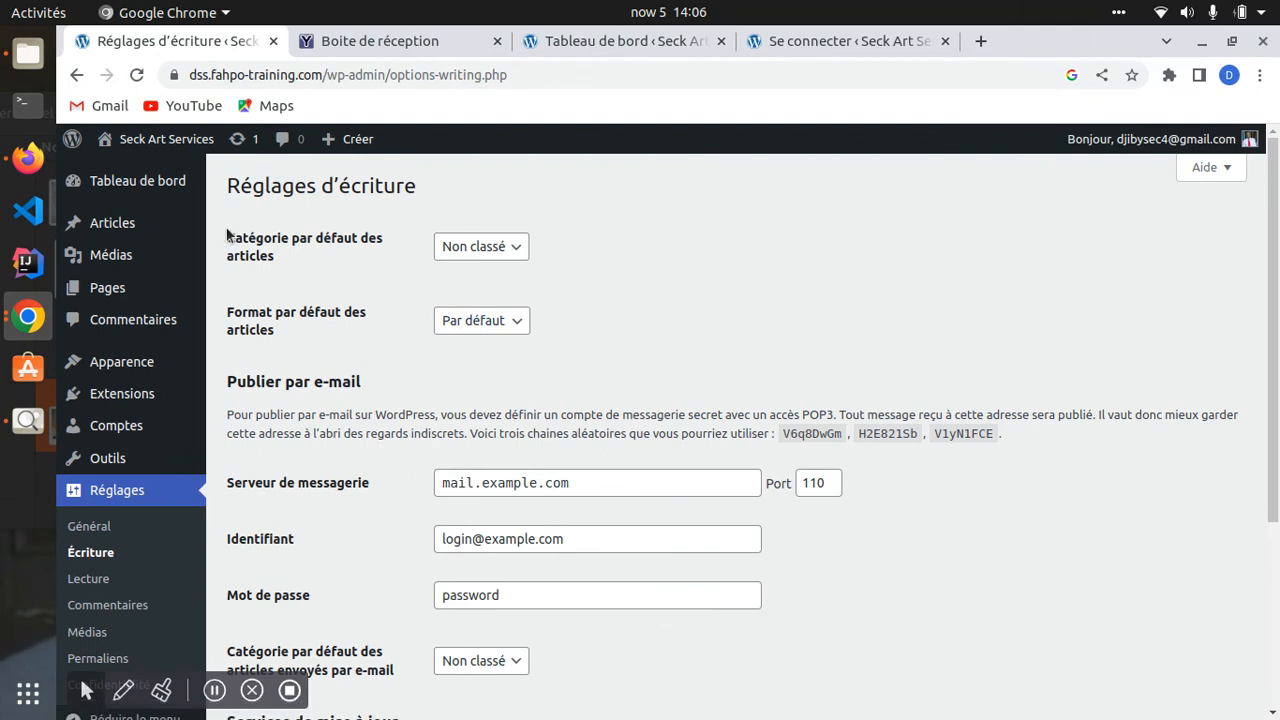
drag(228, 236, 303, 268)
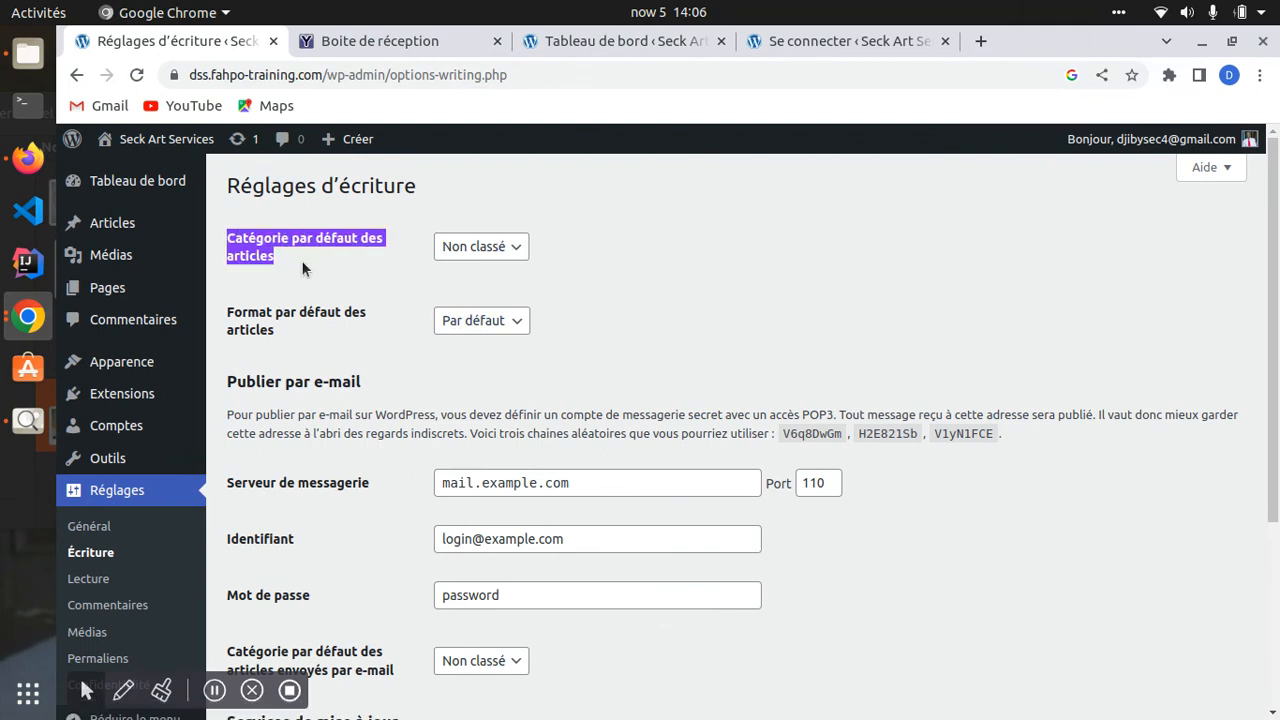
click(509, 248)
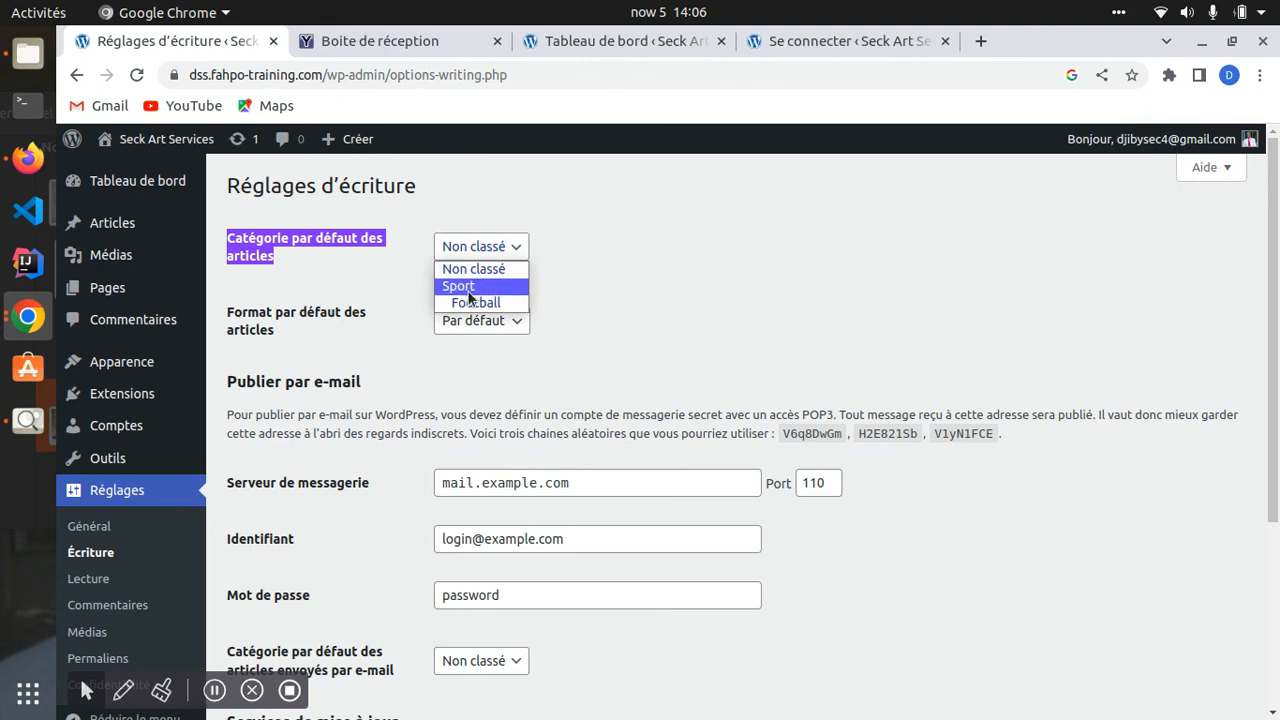
click(587, 275)
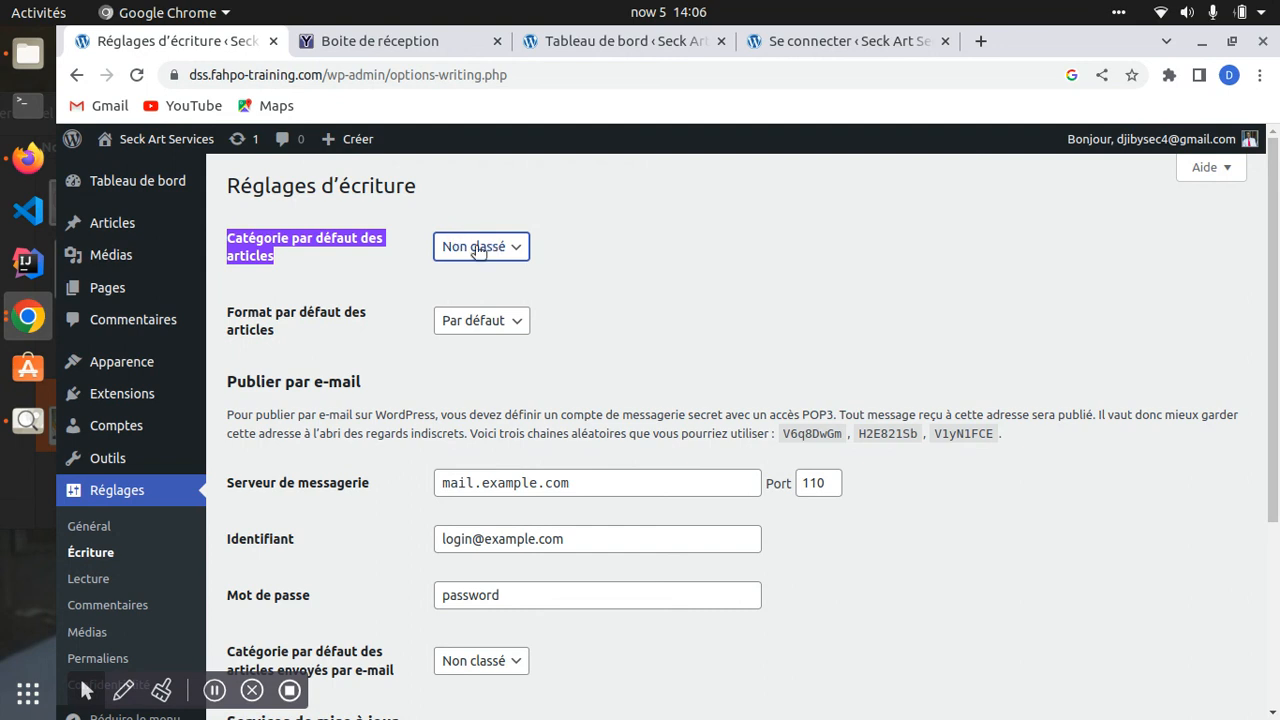
click(478, 250)
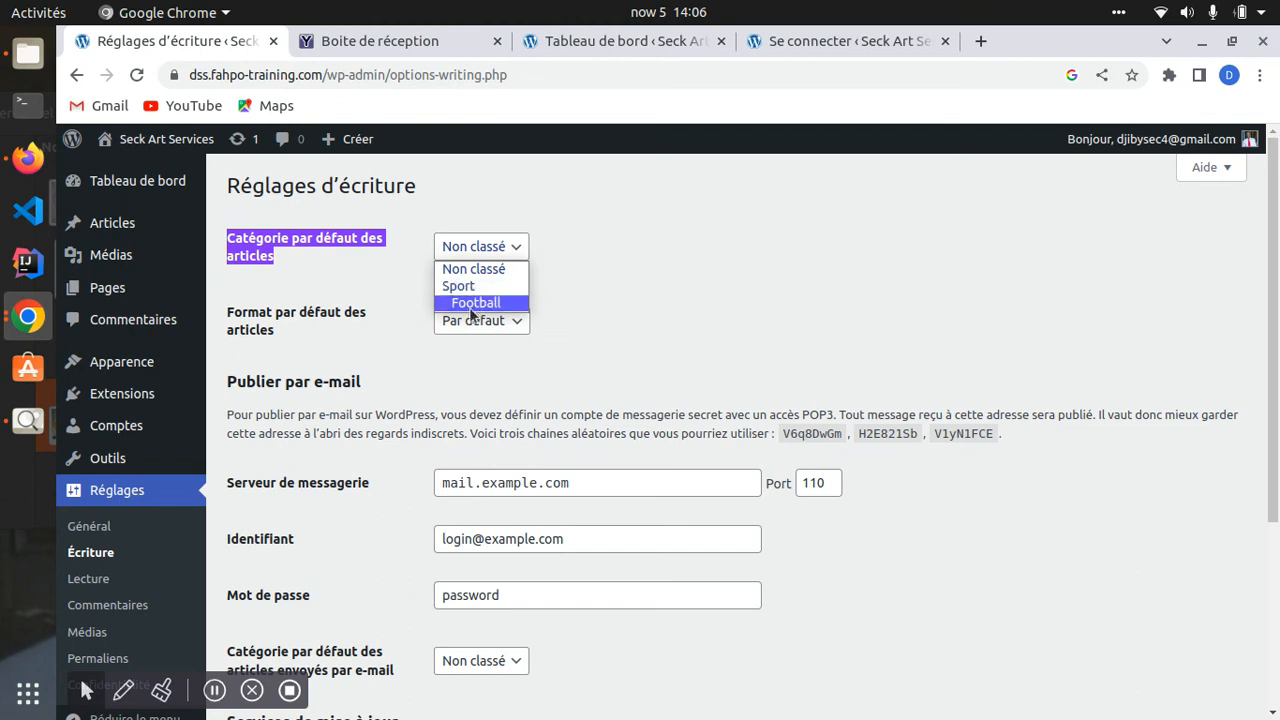
click(505, 248)
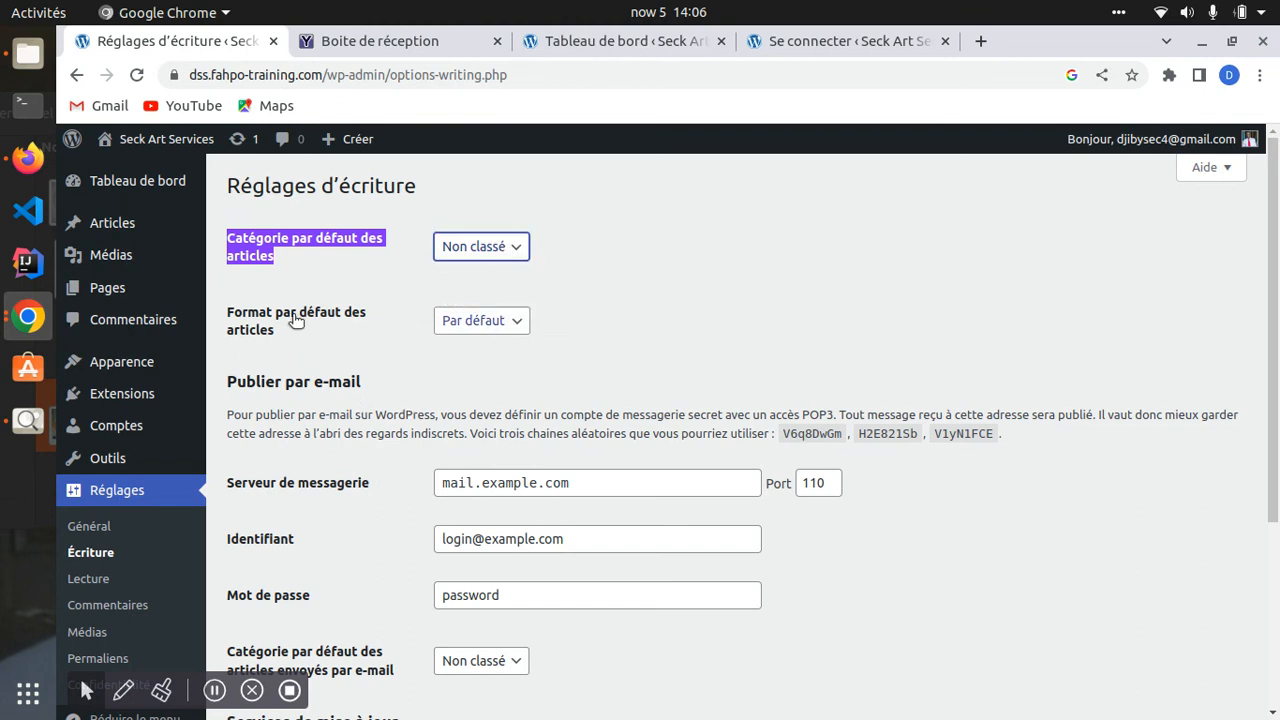
click(471, 249)
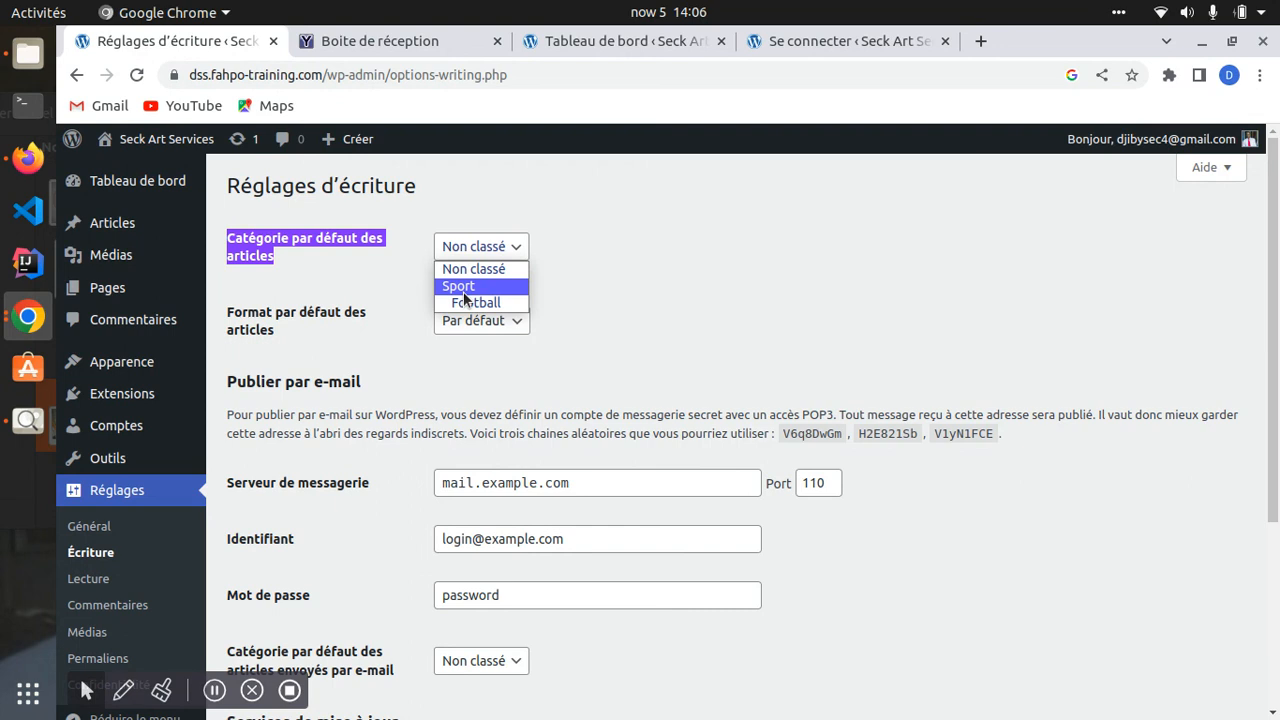
click(389, 275)
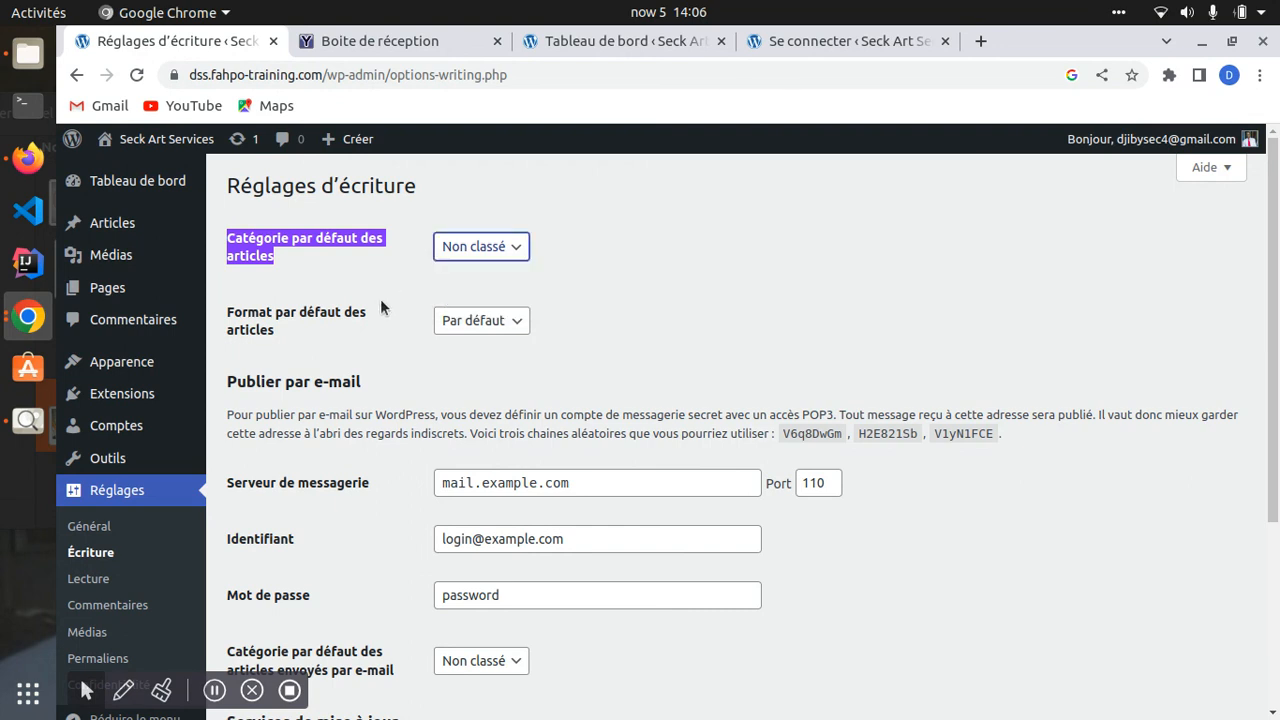
drag(221, 304, 311, 345)
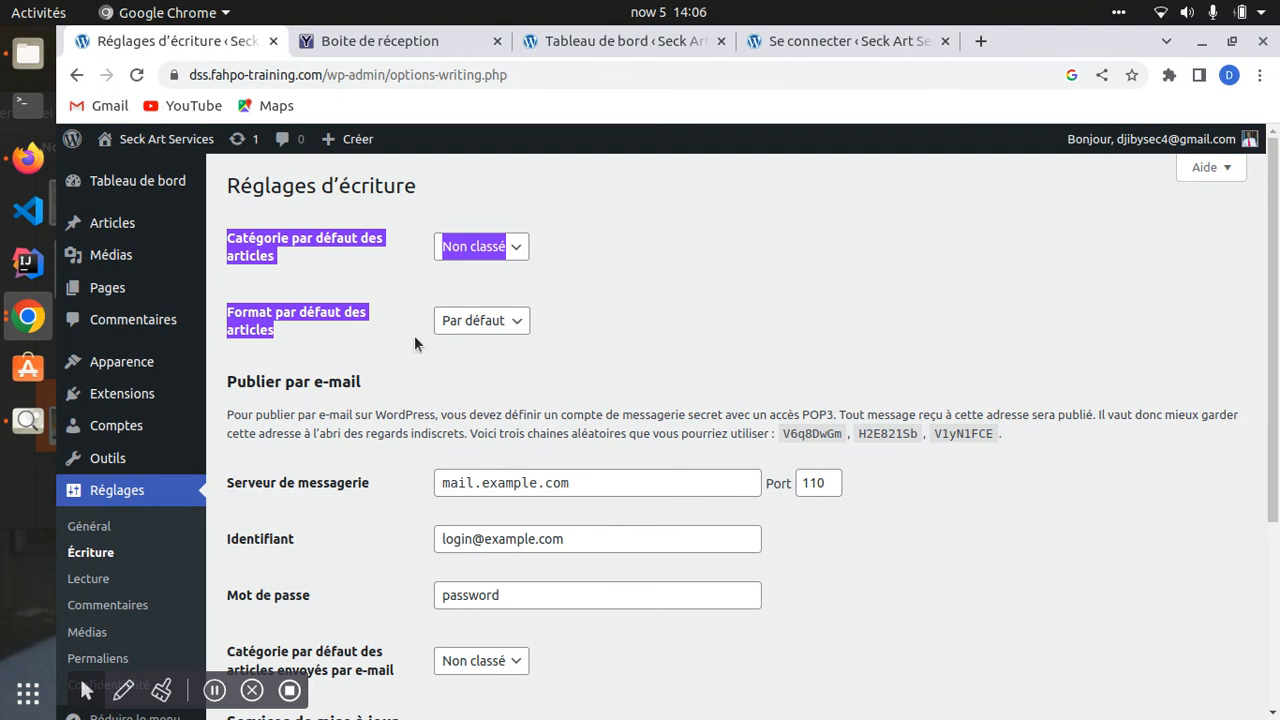
- Choose Galerie as the default post format
click(503, 318)
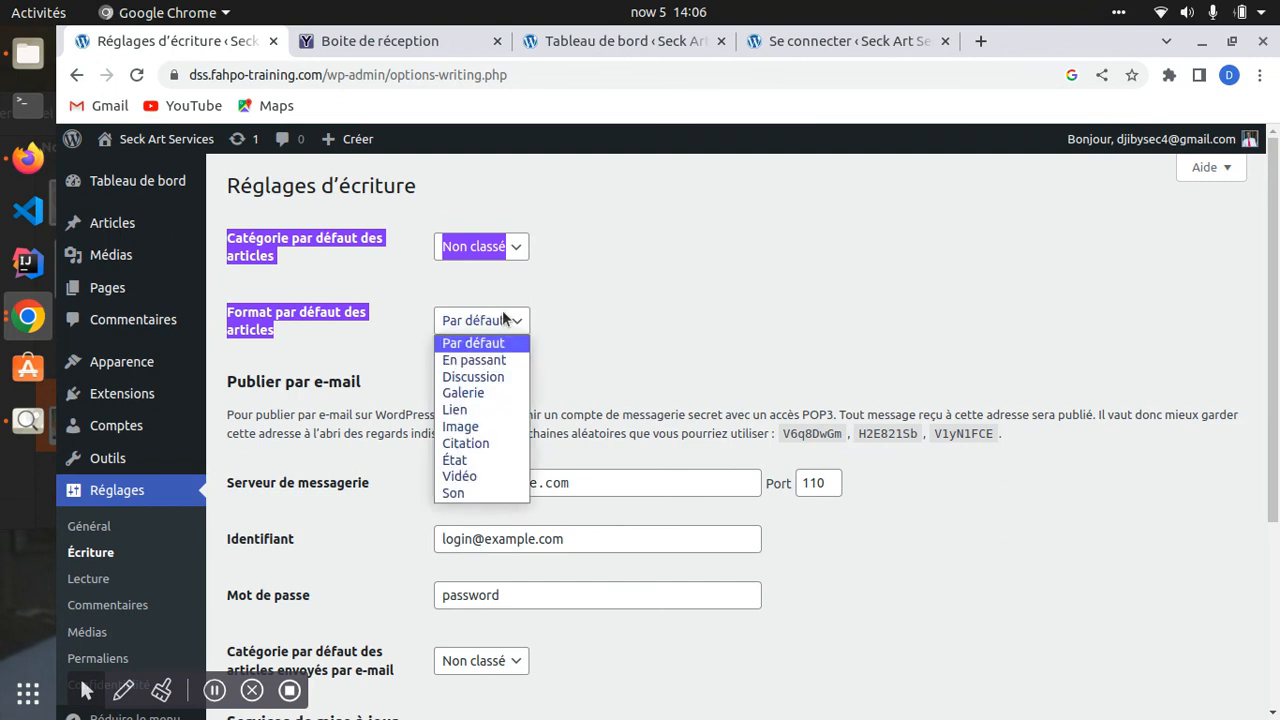
click(464, 320)
click(464, 320)
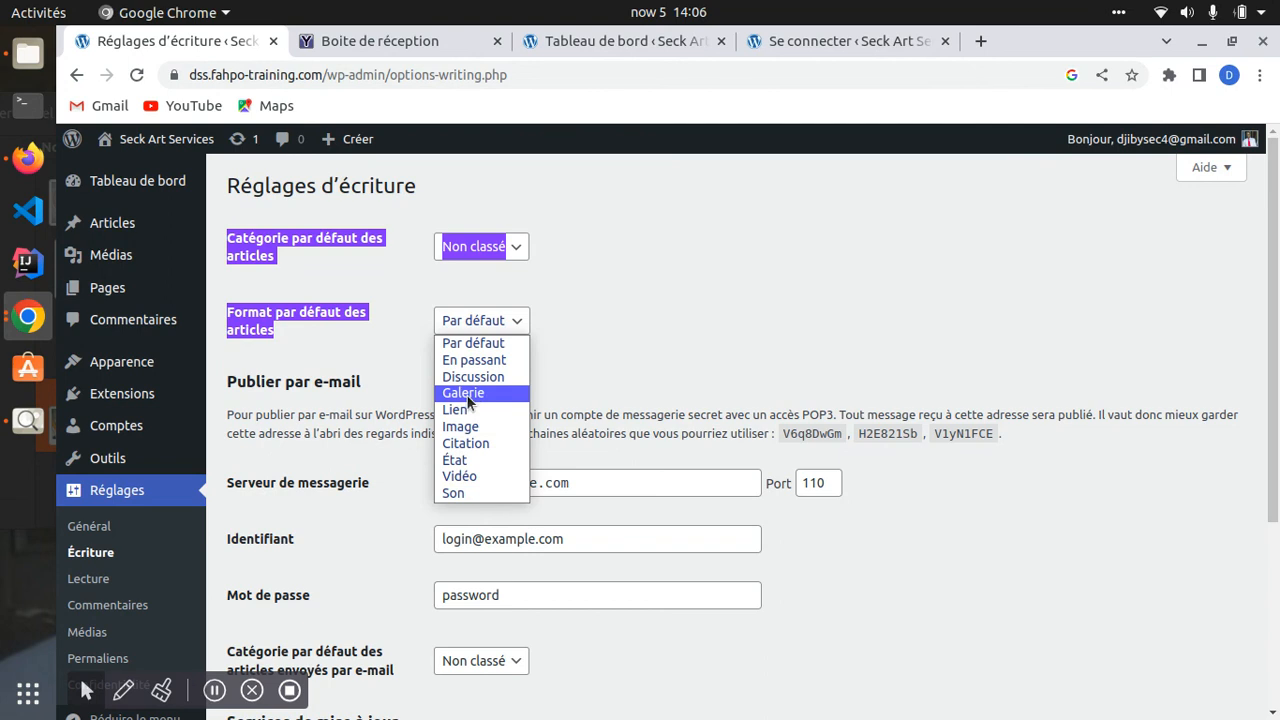
click(463, 392)
scroll(527, 355, down, 5)
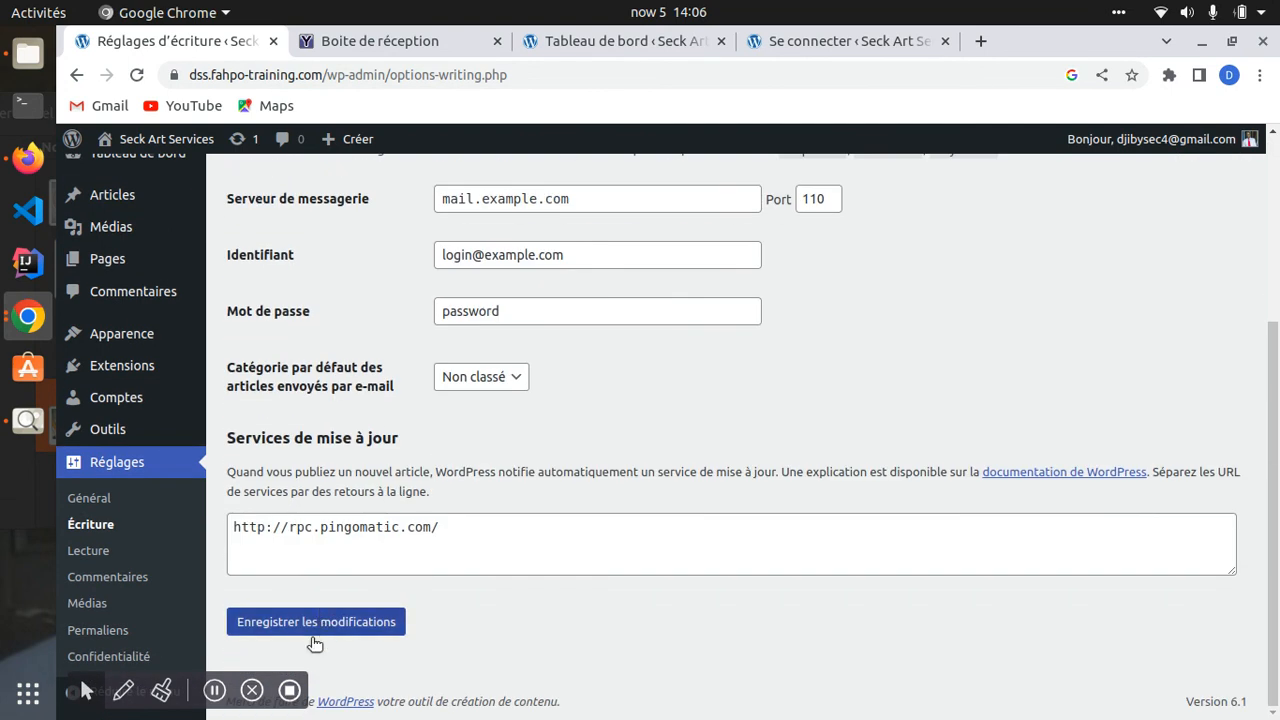
- Change the default post format to Citation and save the Writing settings
click(280, 622)
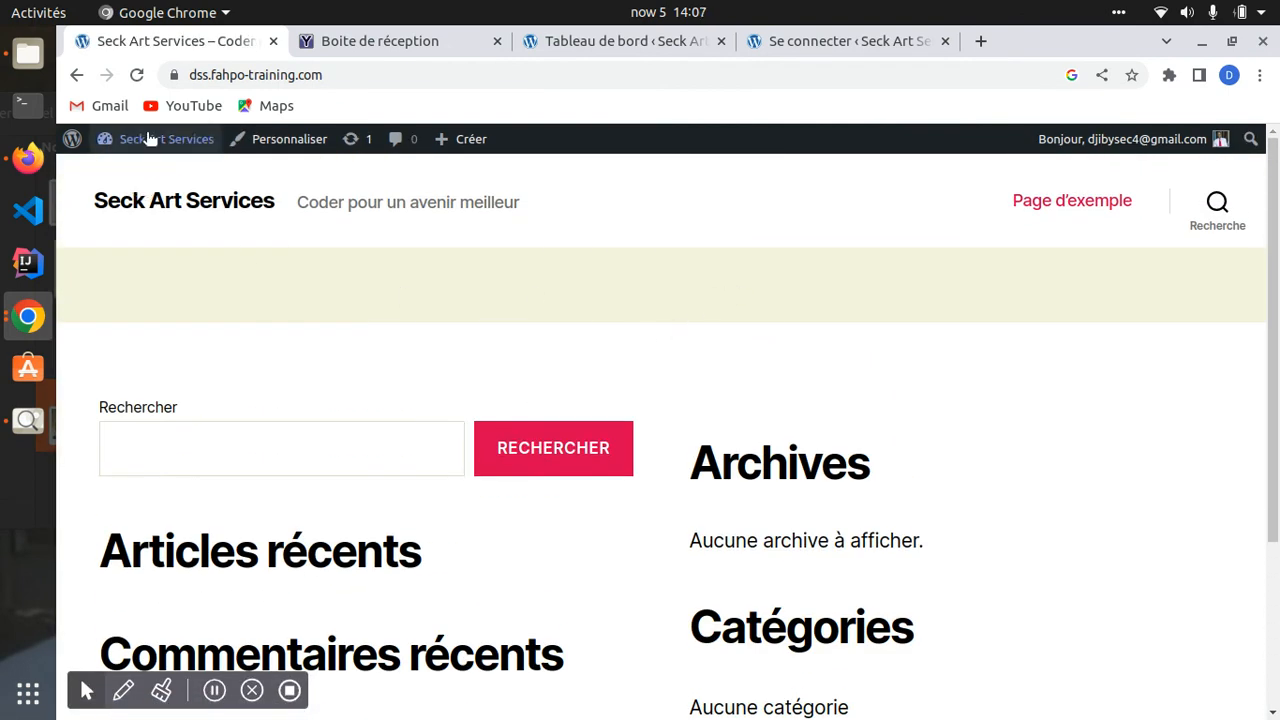
click(75, 77)
scroll(417, 406, down, 4)
scroll(470, 340, up, 4)
click(472, 325)
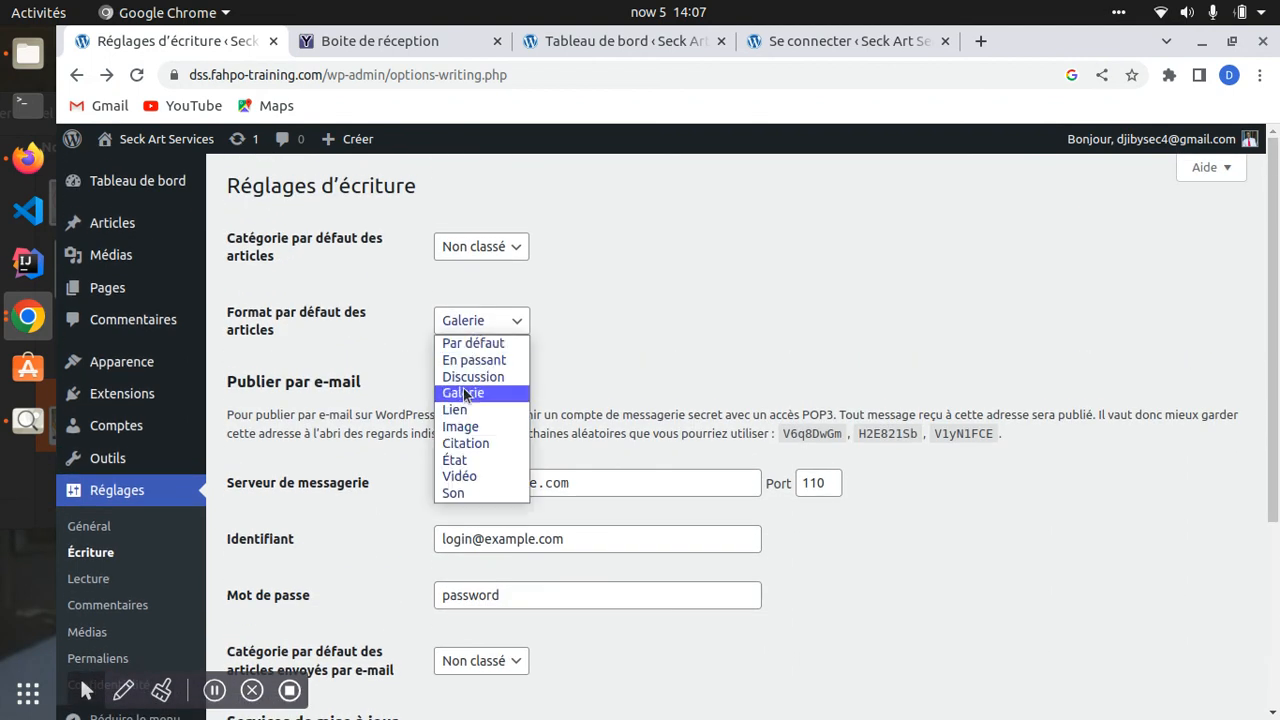
click(462, 443)
scroll(300, 680, down, 2)
scroll(300, 680, down, 3)
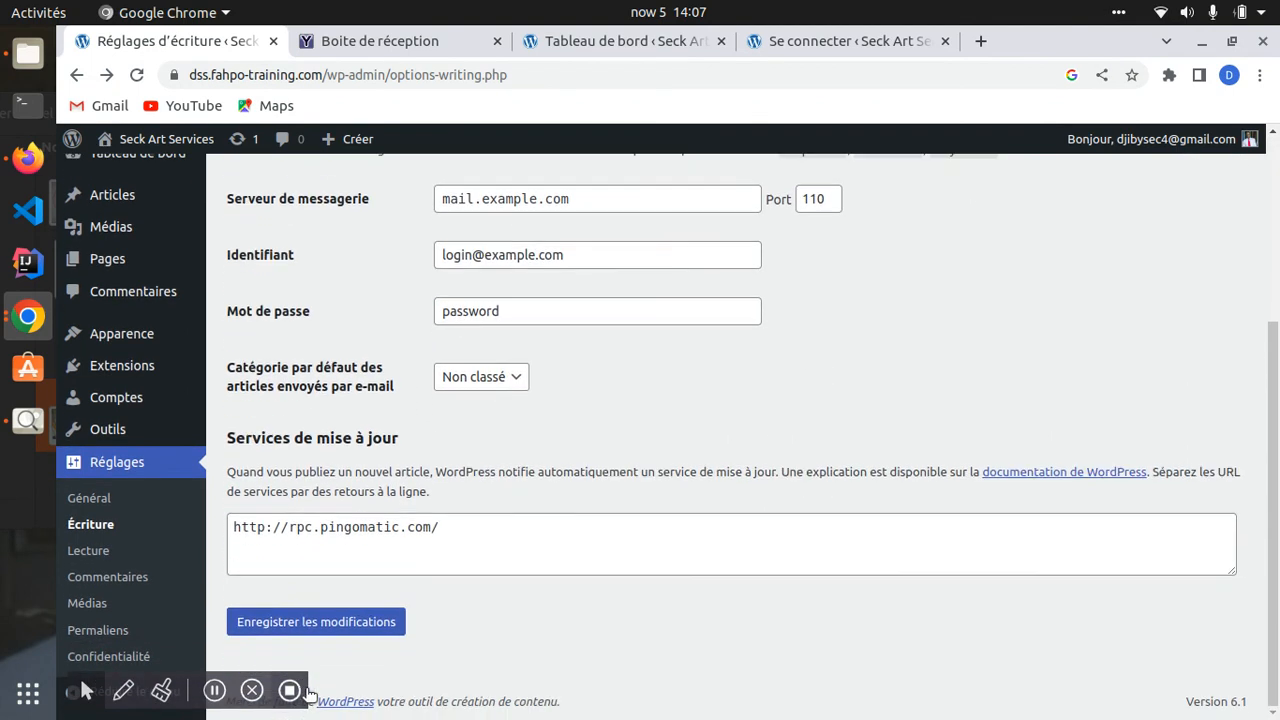
click(318, 621)
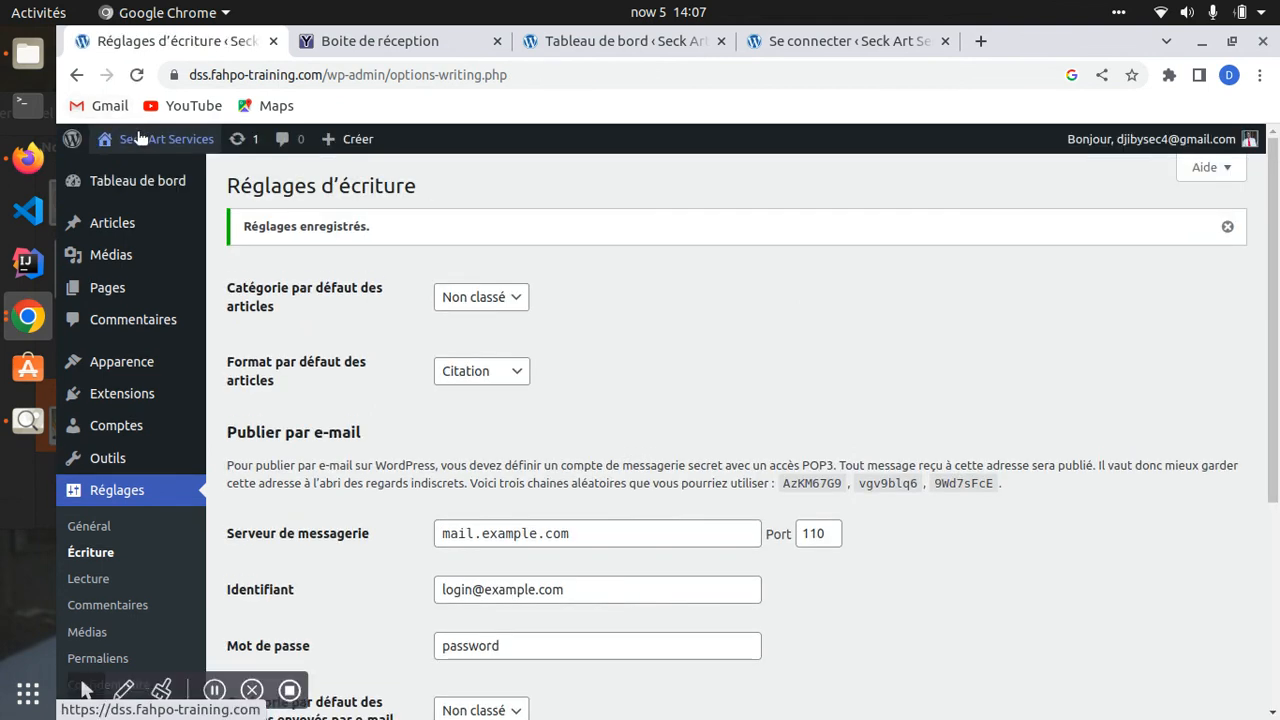
- Visit the public front page and open the Page d'exemple page
click(166, 139)
scroll(489, 418, down, 3)
scroll(489, 418, up, 3)
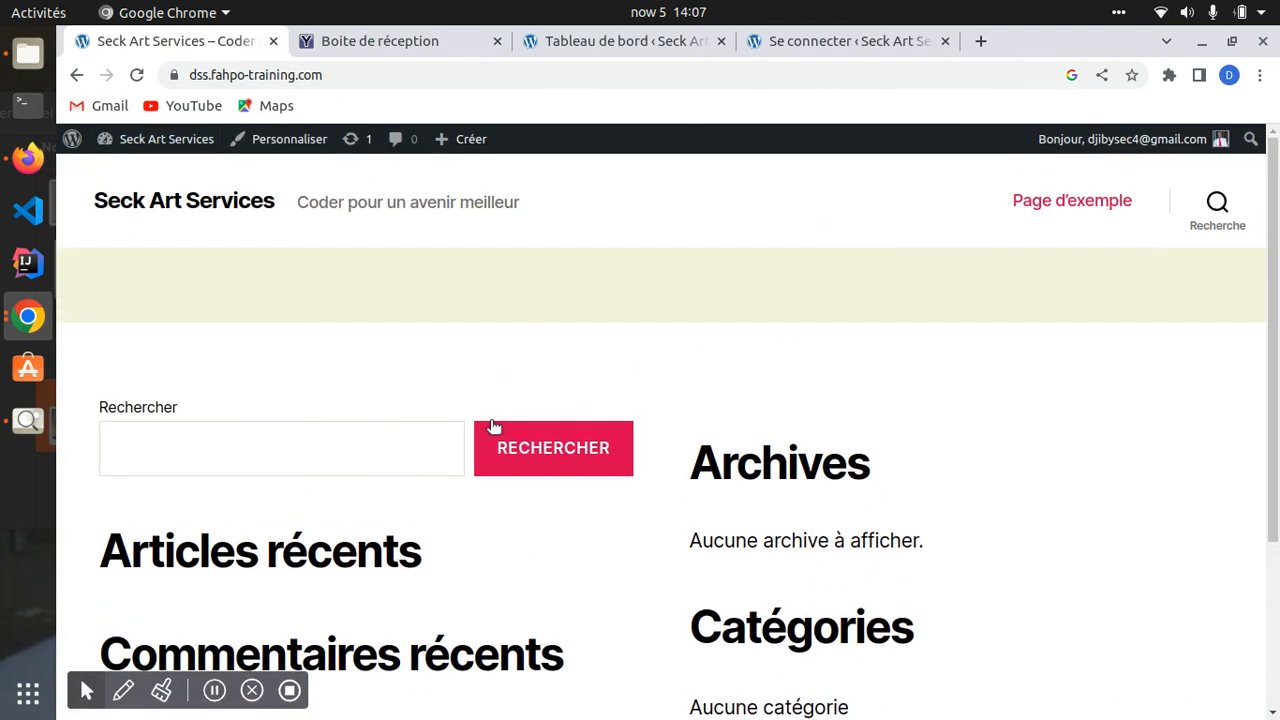
drag(790, 480, 765, 478)
scroll(504, 442, down, 3)
scroll(504, 442, up, 3)
click(421, 198)
click(1025, 200)
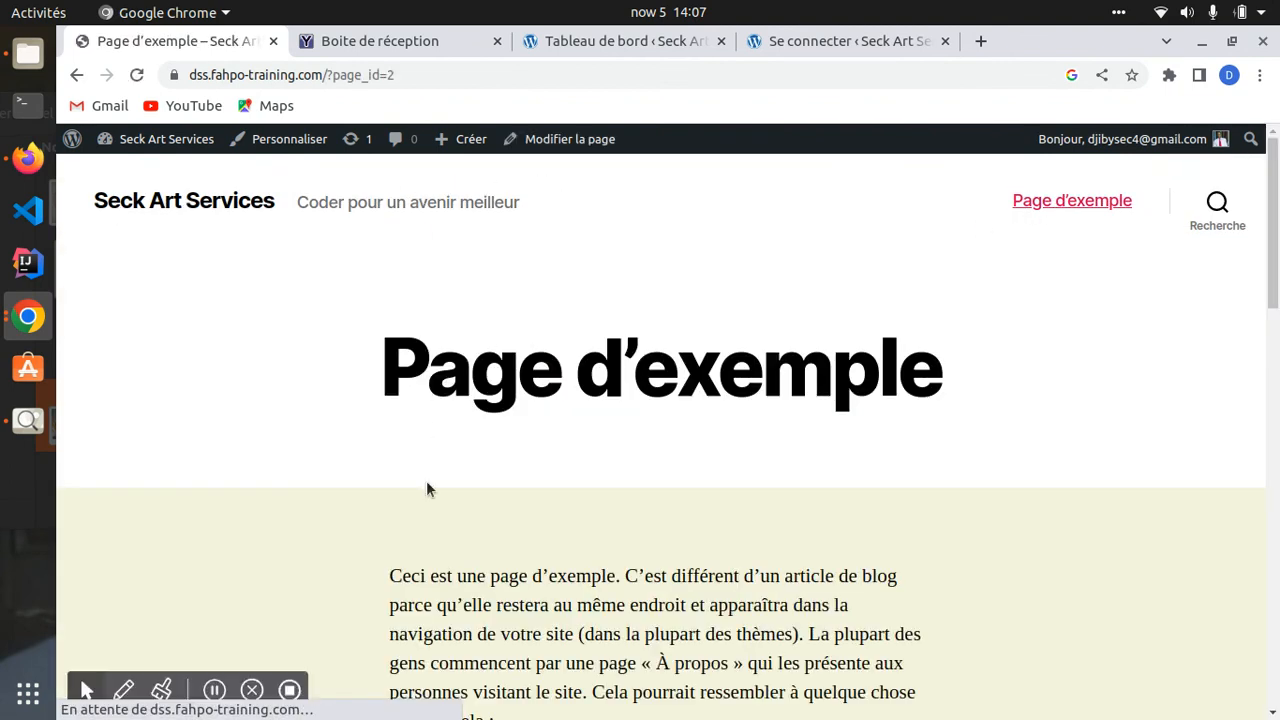
scroll(428, 491, down, 3)
scroll(428, 491, up, 3)
- Reload the homepage, look at the Commentaires récents widget, then return to Writing settings
click(75, 77)
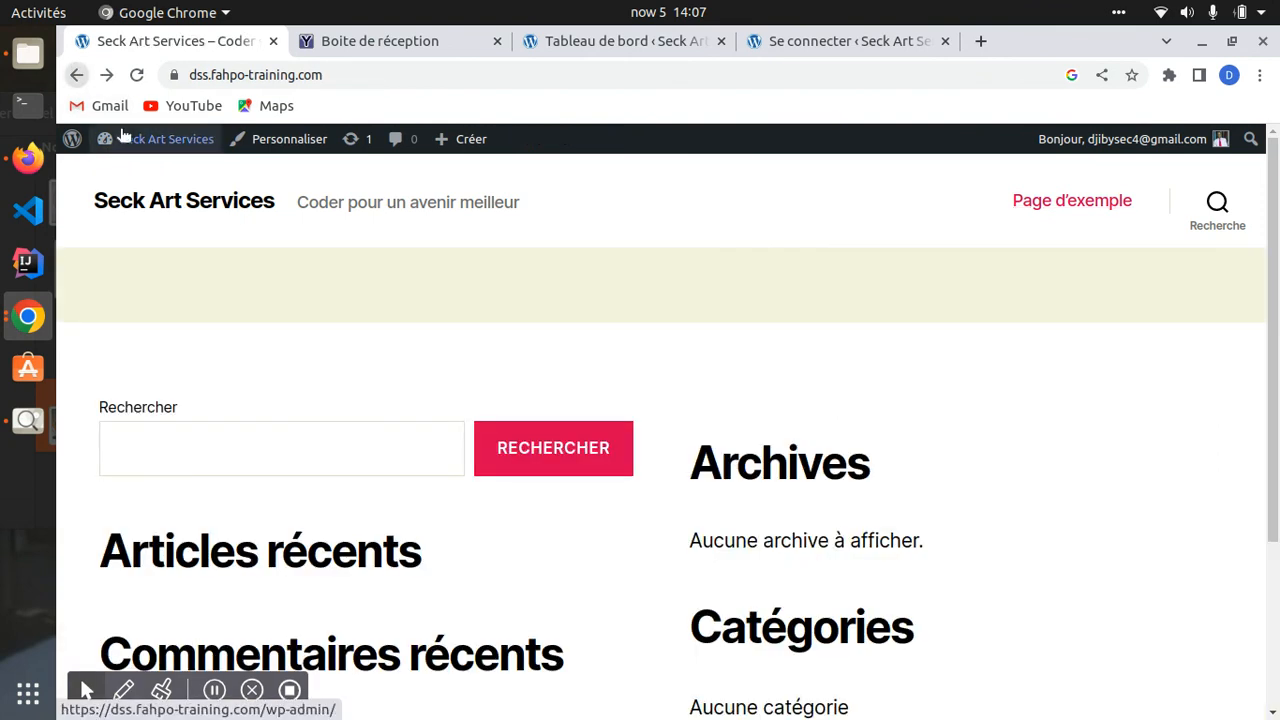
scroll(549, 434, down, 3)
scroll(582, 460, up, 3)
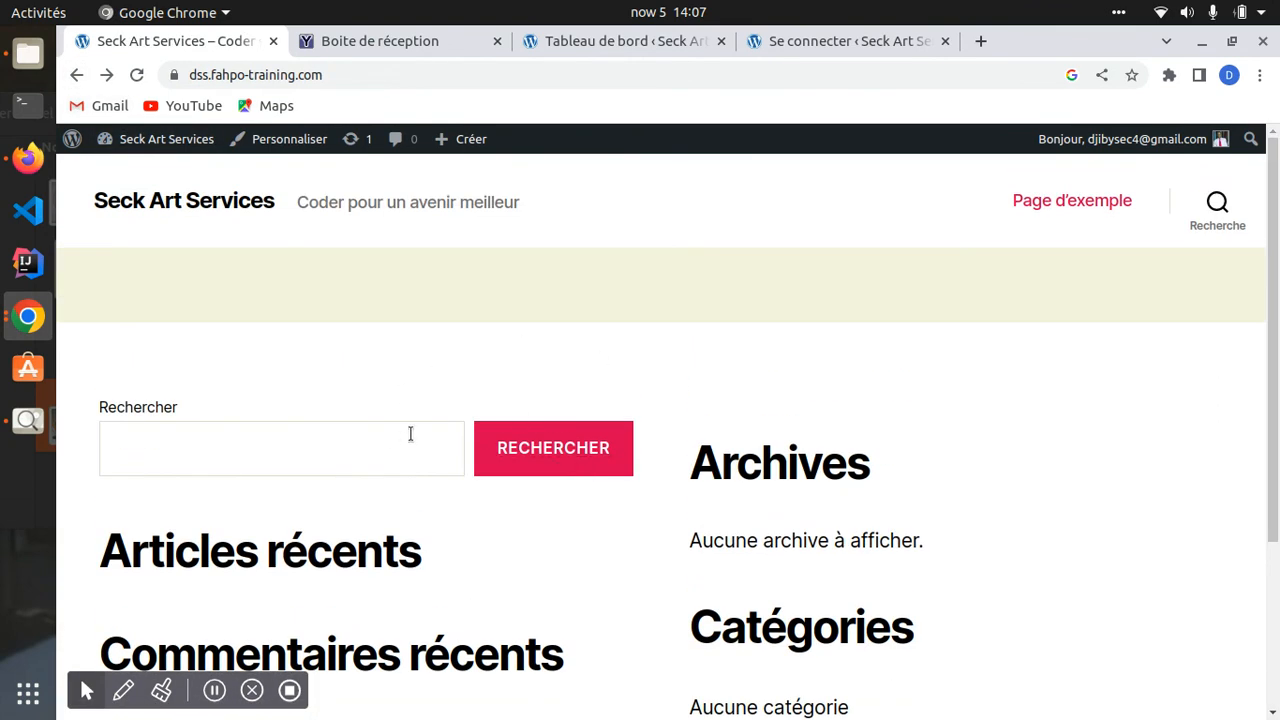
click(229, 207)
scroll(420, 575, down, 3)
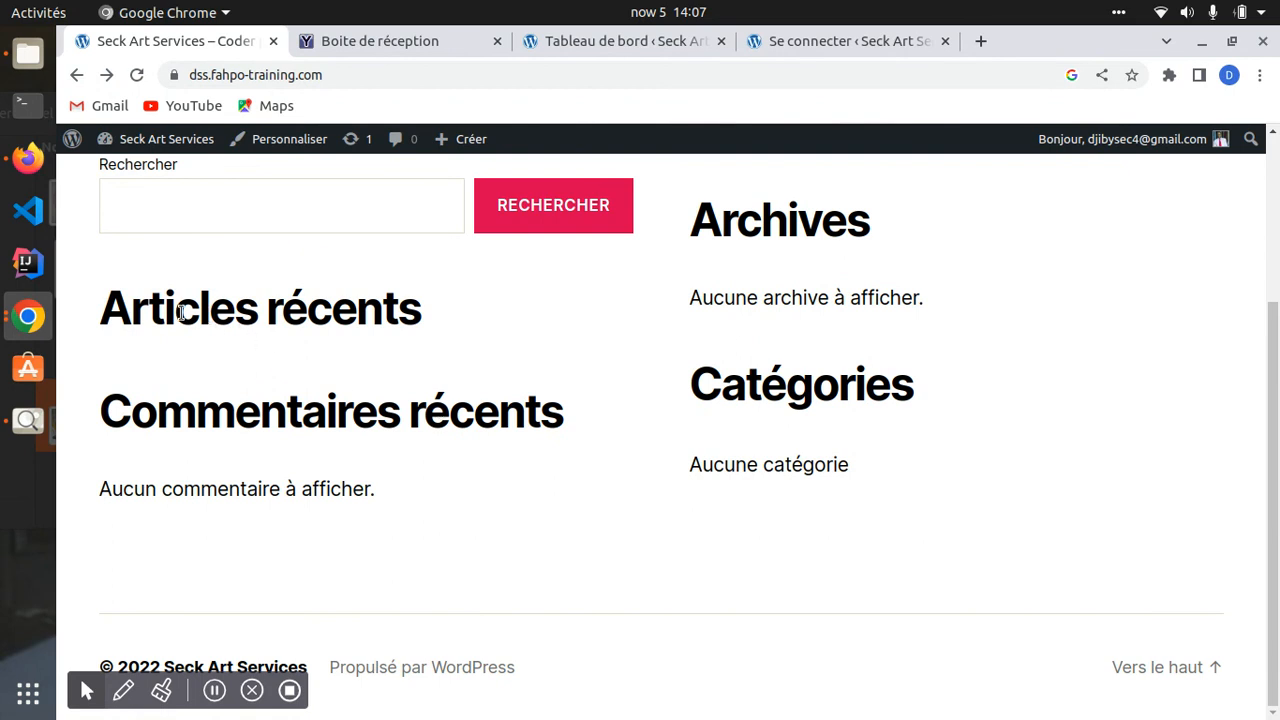
drag(281, 365, 231, 543)
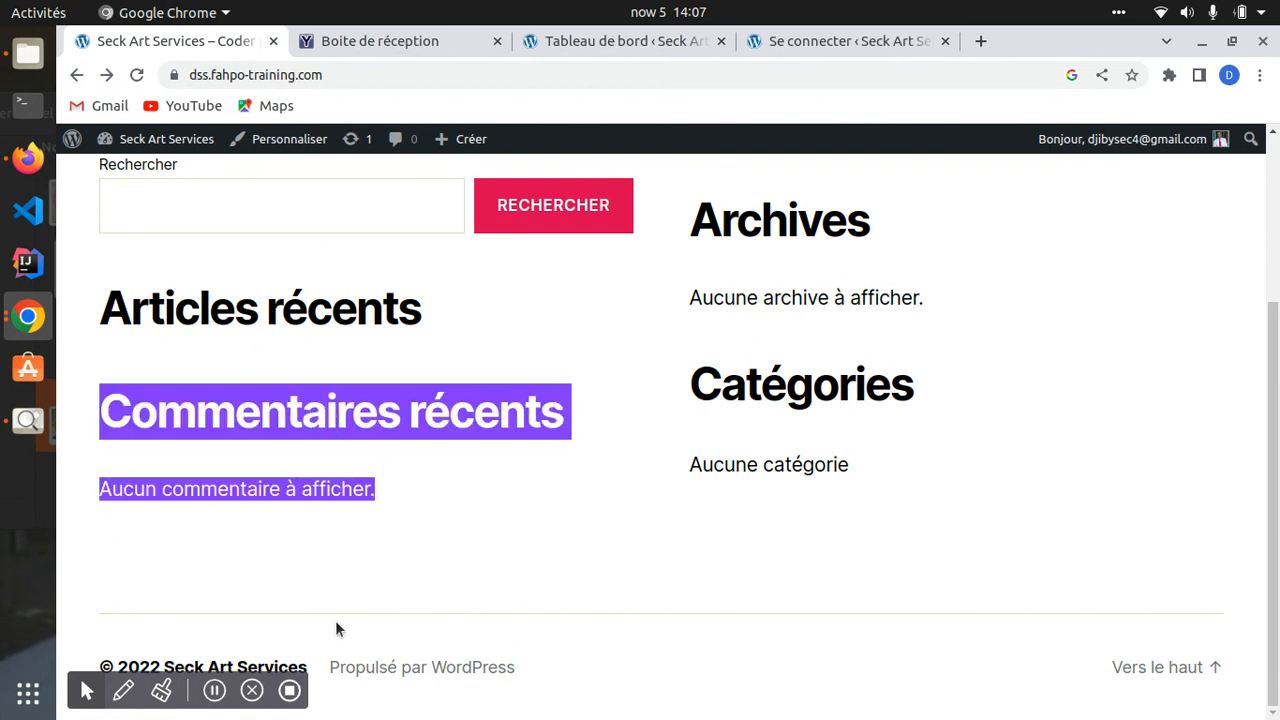
scroll(472, 381, up, 3)
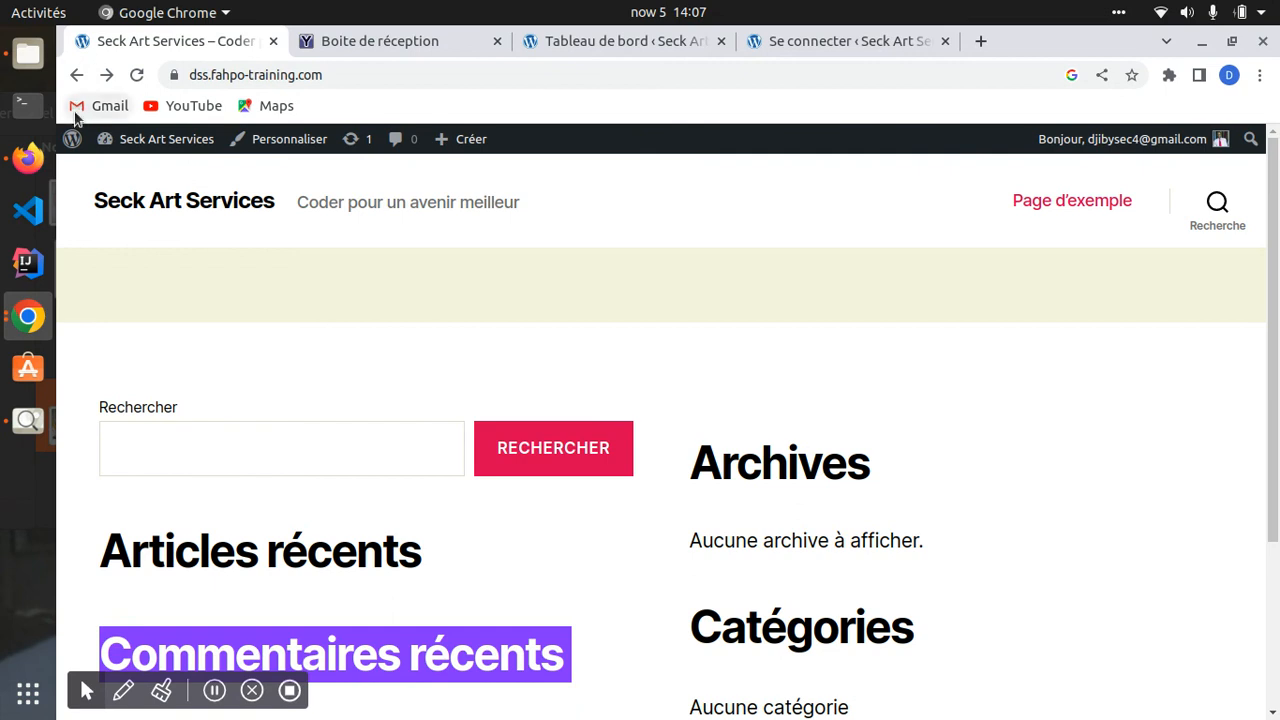
click(76, 75)
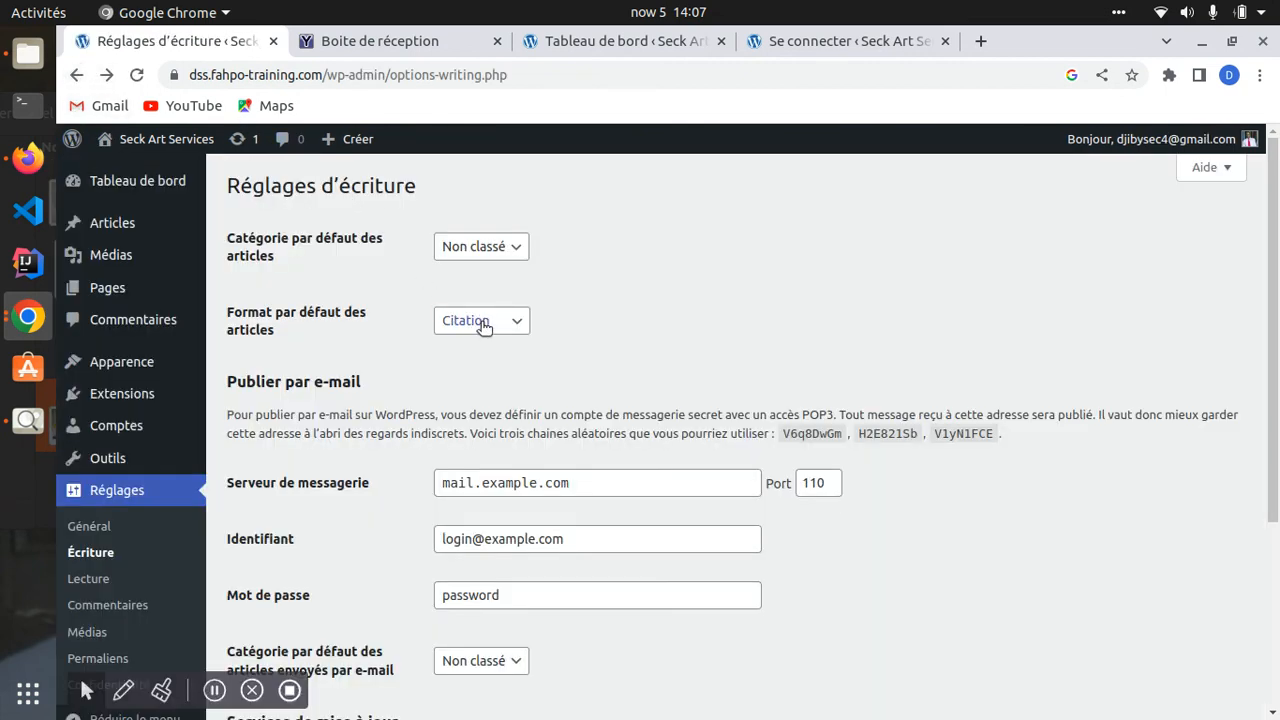
- Confirm Citation as the default format and look at the mail server mail.example.com
click(484, 322)
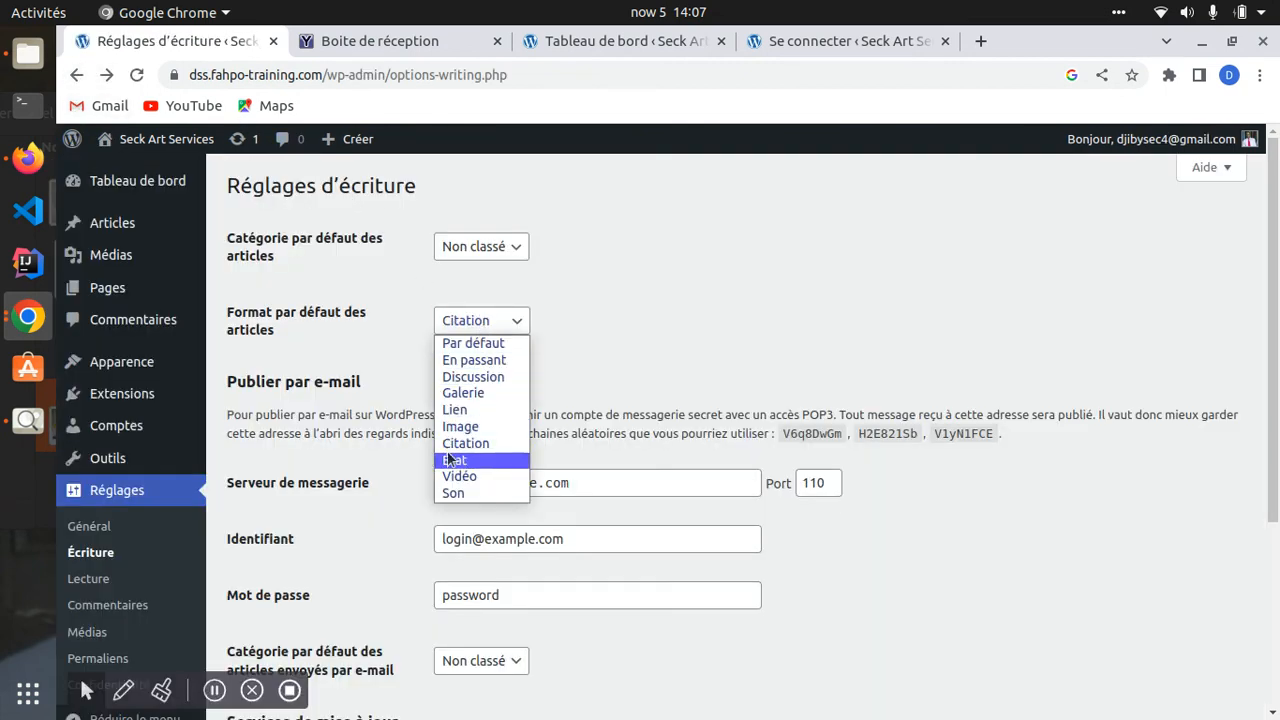
click(228, 378)
drag(262, 329, 335, 374)
scroll(333, 386, down, 3)
drag(233, 334, 508, 338)
drag(604, 338, 425, 361)
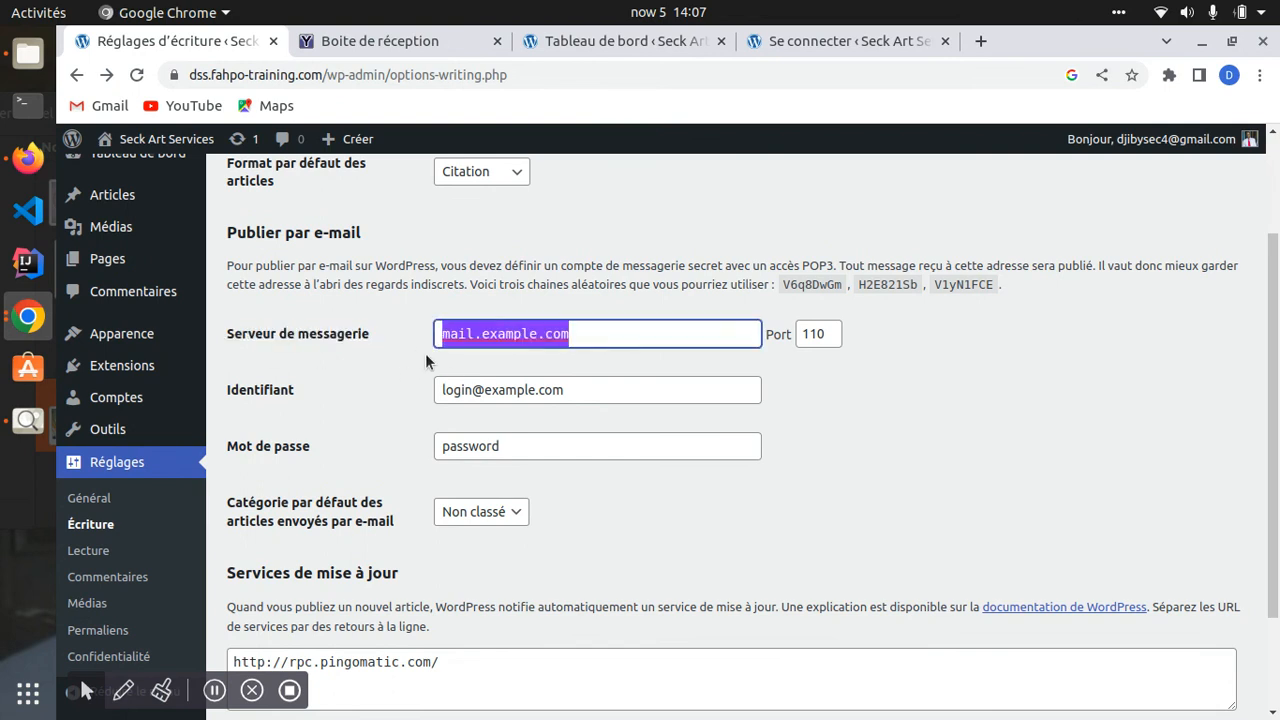
- Check the inbox tab, then review the mail server and login fields for post-by-e-mail
click(380, 38)
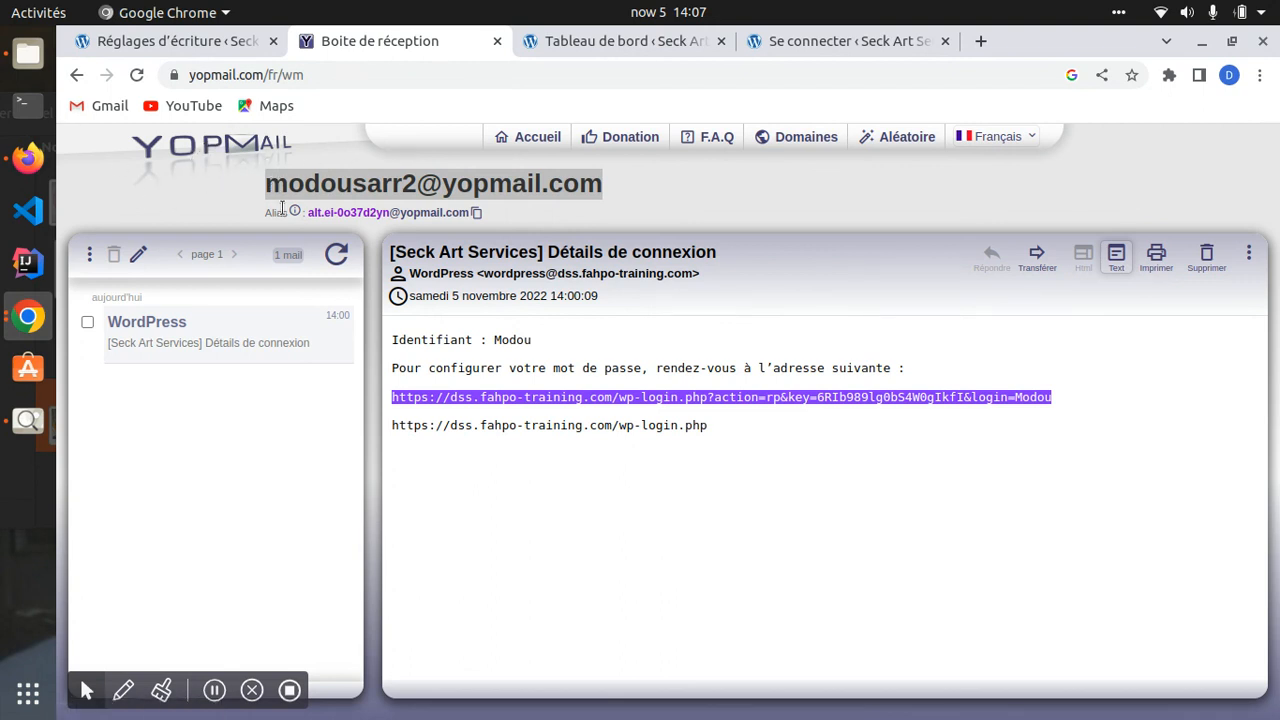
click(203, 41)
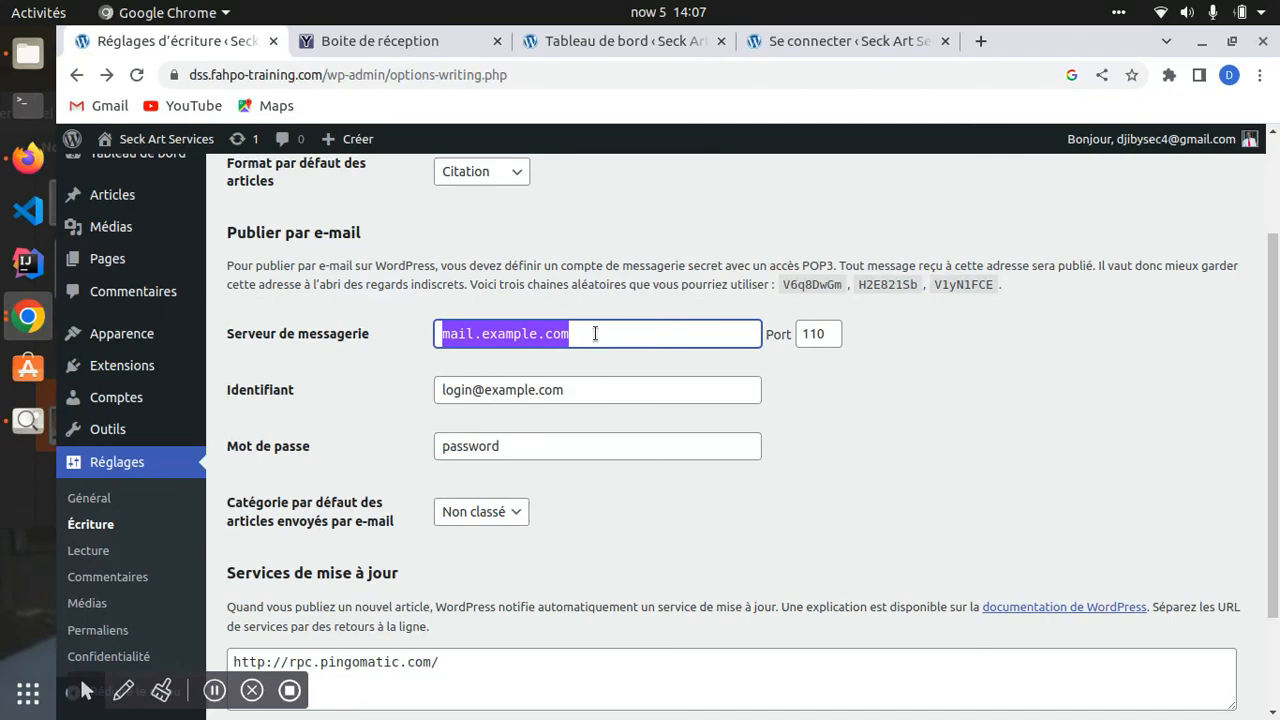
scroll(595, 333, up, 3)
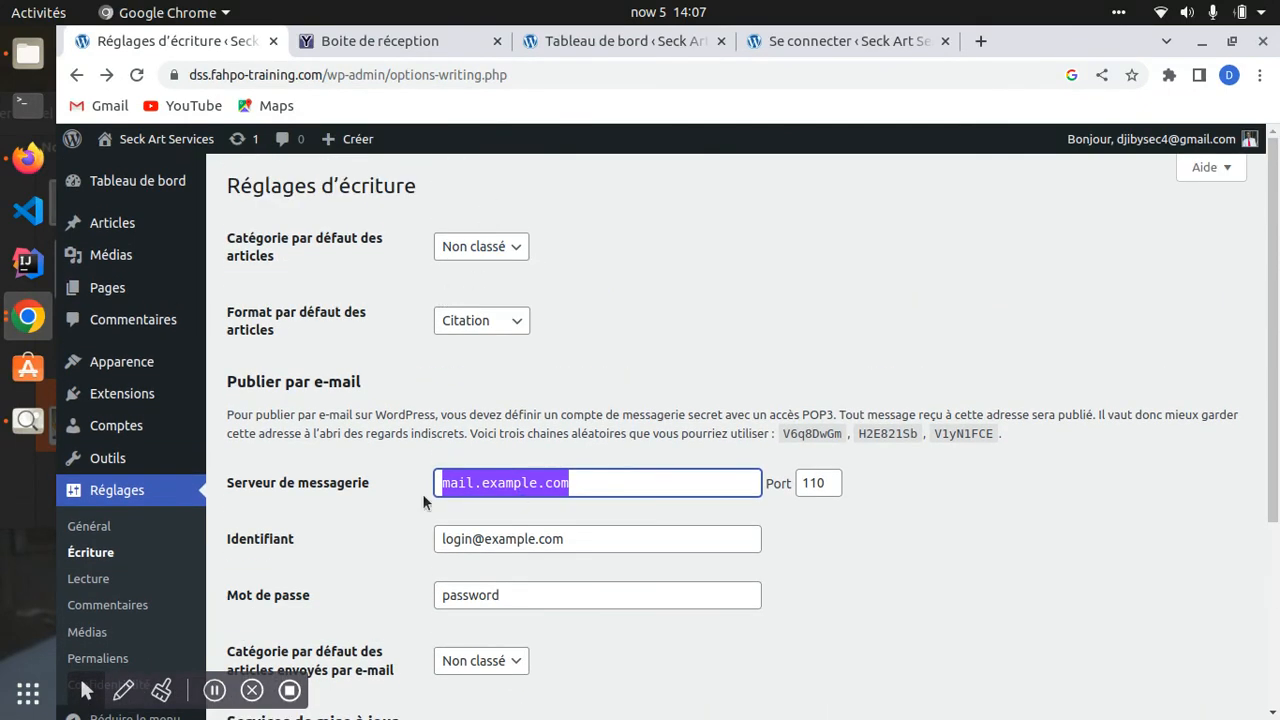
drag(585, 490, 422, 485)
scroll(398, 465, down, 5)
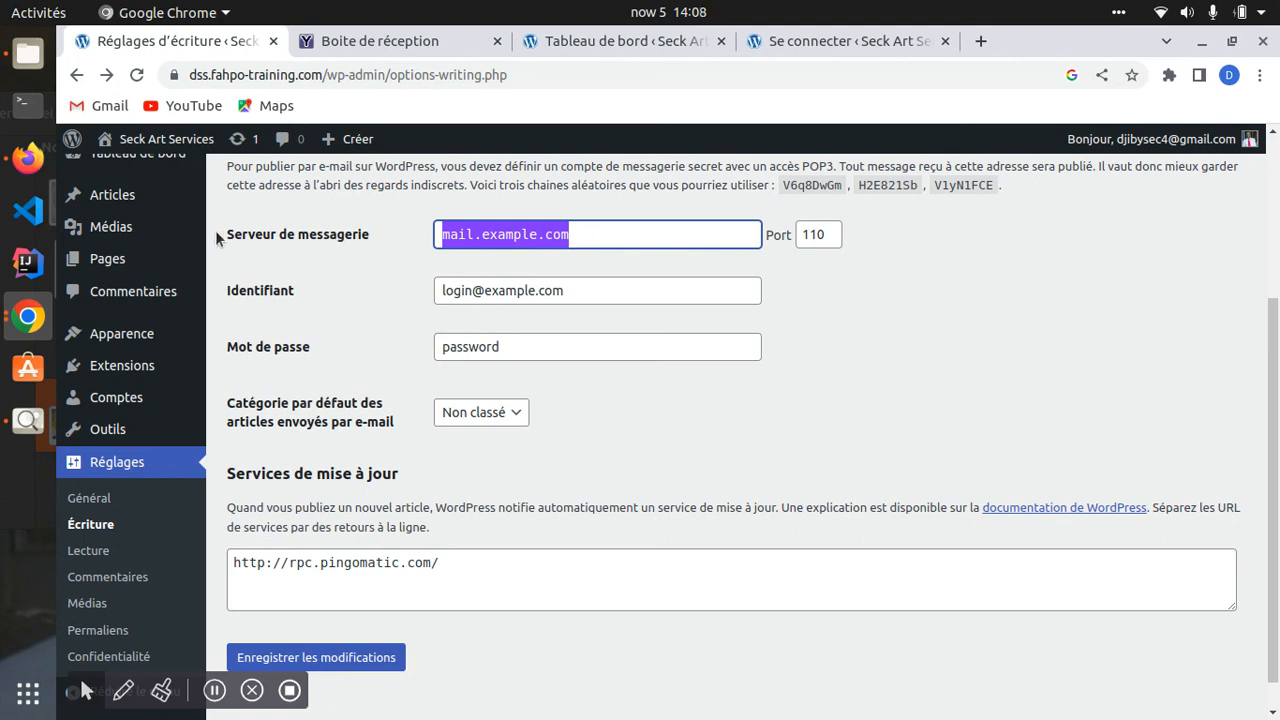
drag(224, 236, 370, 234)
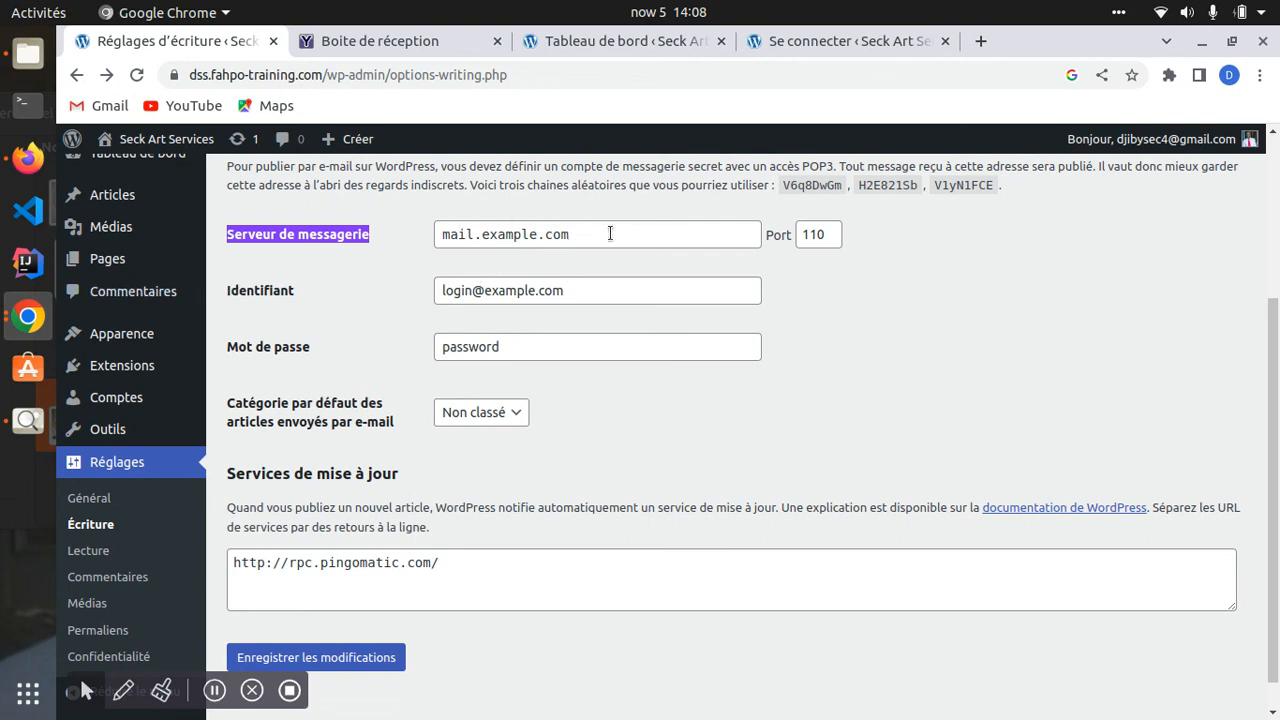
click(440, 238)
drag(450, 238, 694, 221)
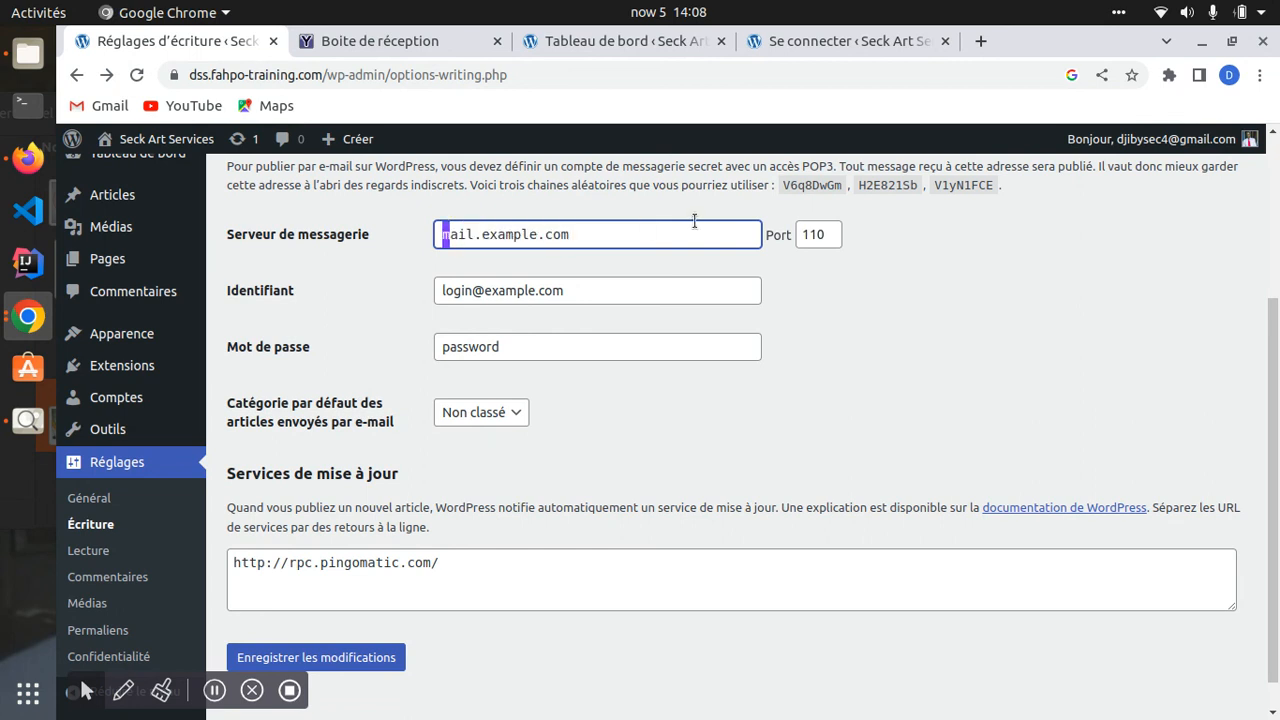
drag(466, 292, 499, 330)
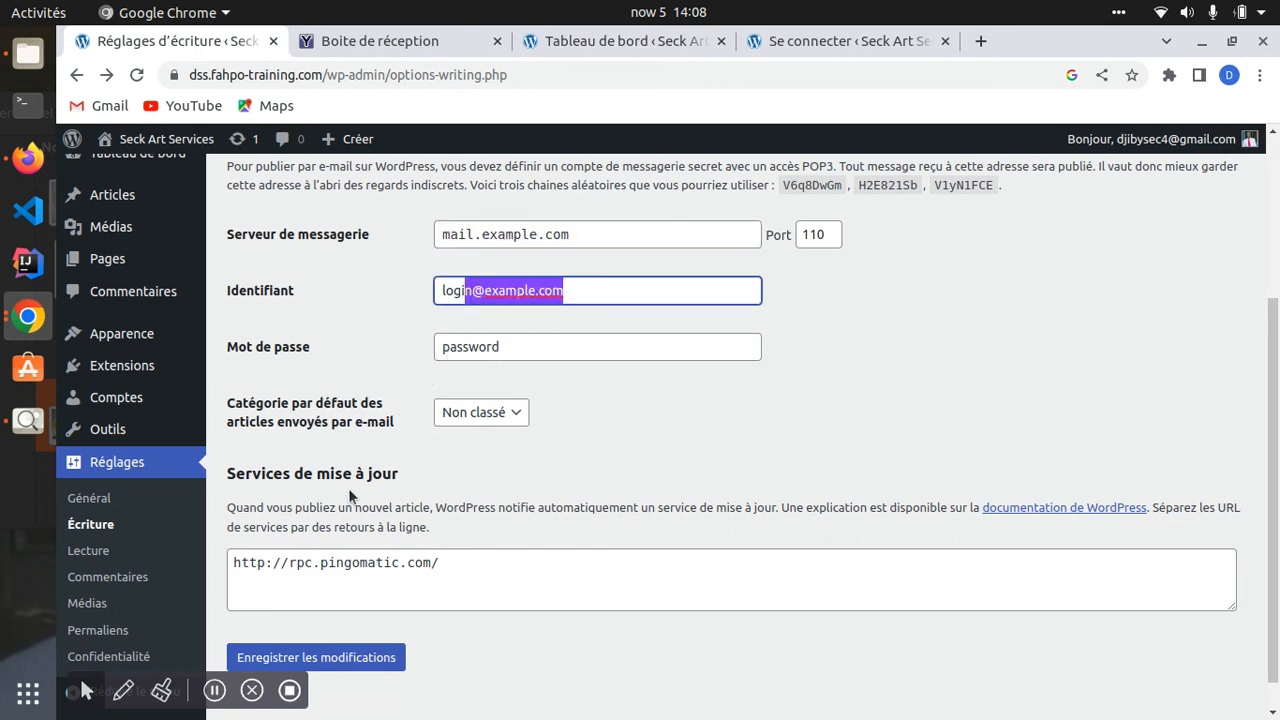
- Keep Non classé as the emailed-post category and save the Writing settings
scroll(358, 473, down, 1)
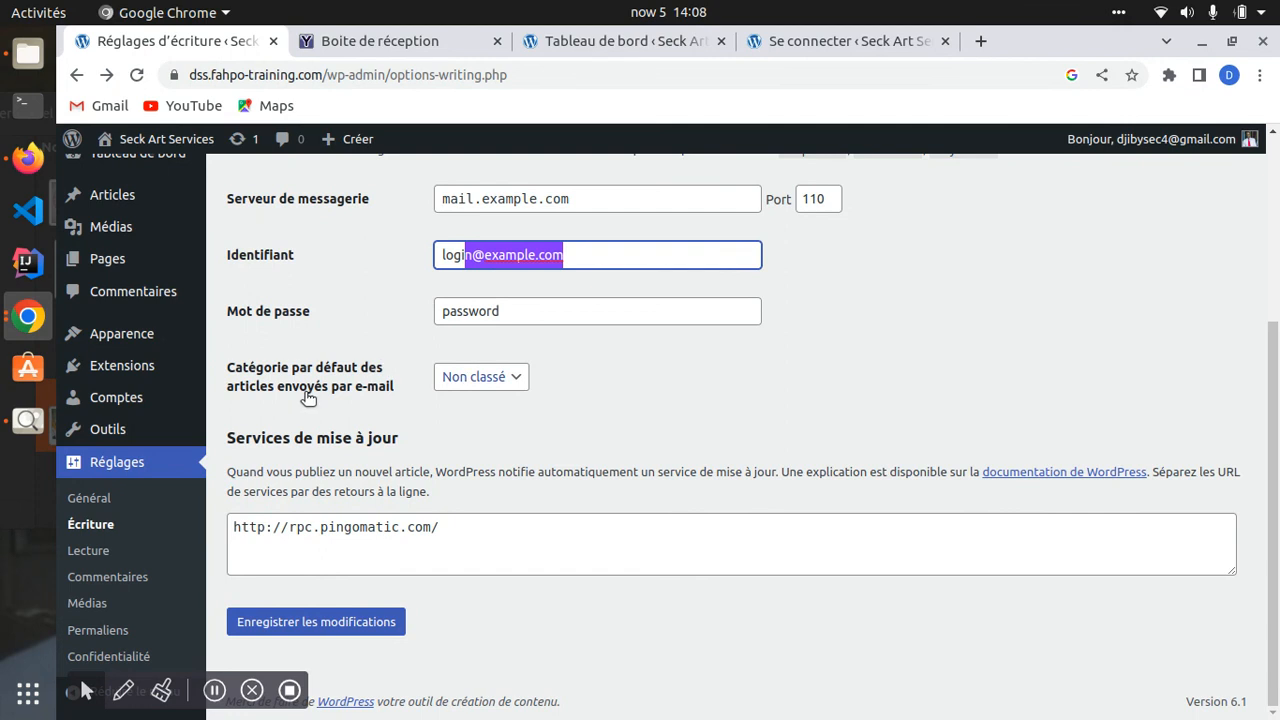
click(503, 385)
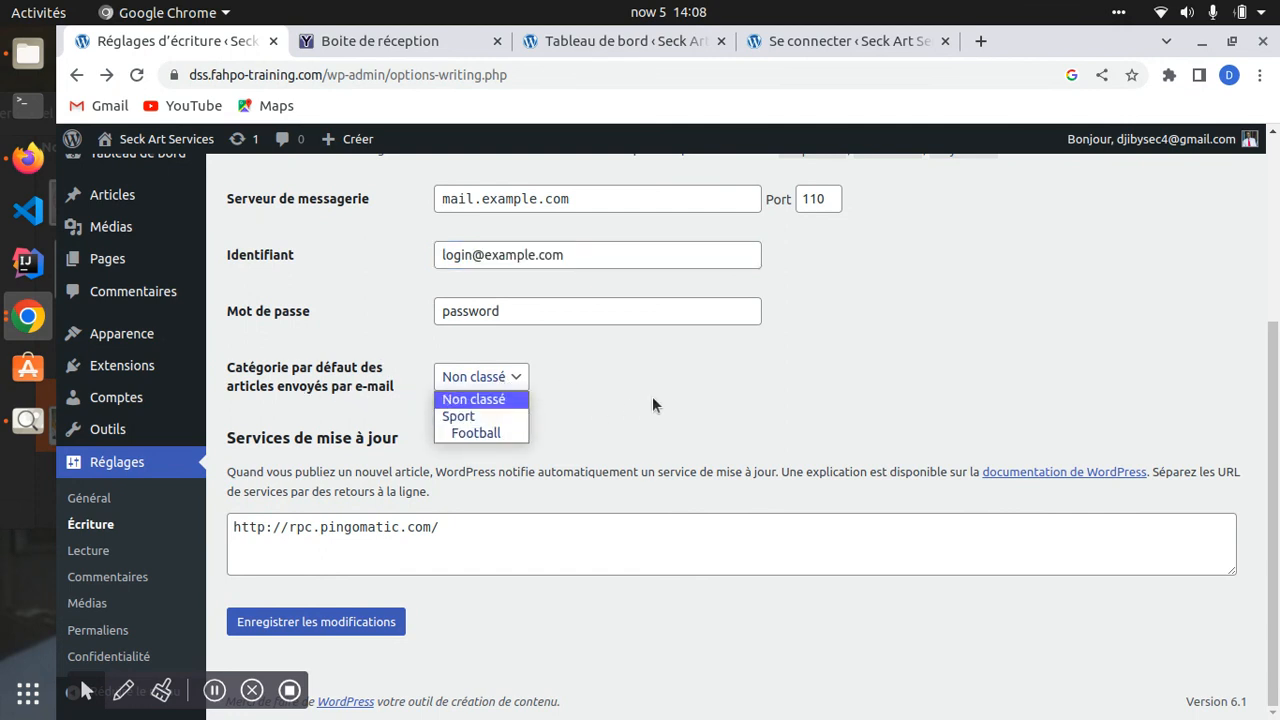
click(470, 397)
click(288, 630)
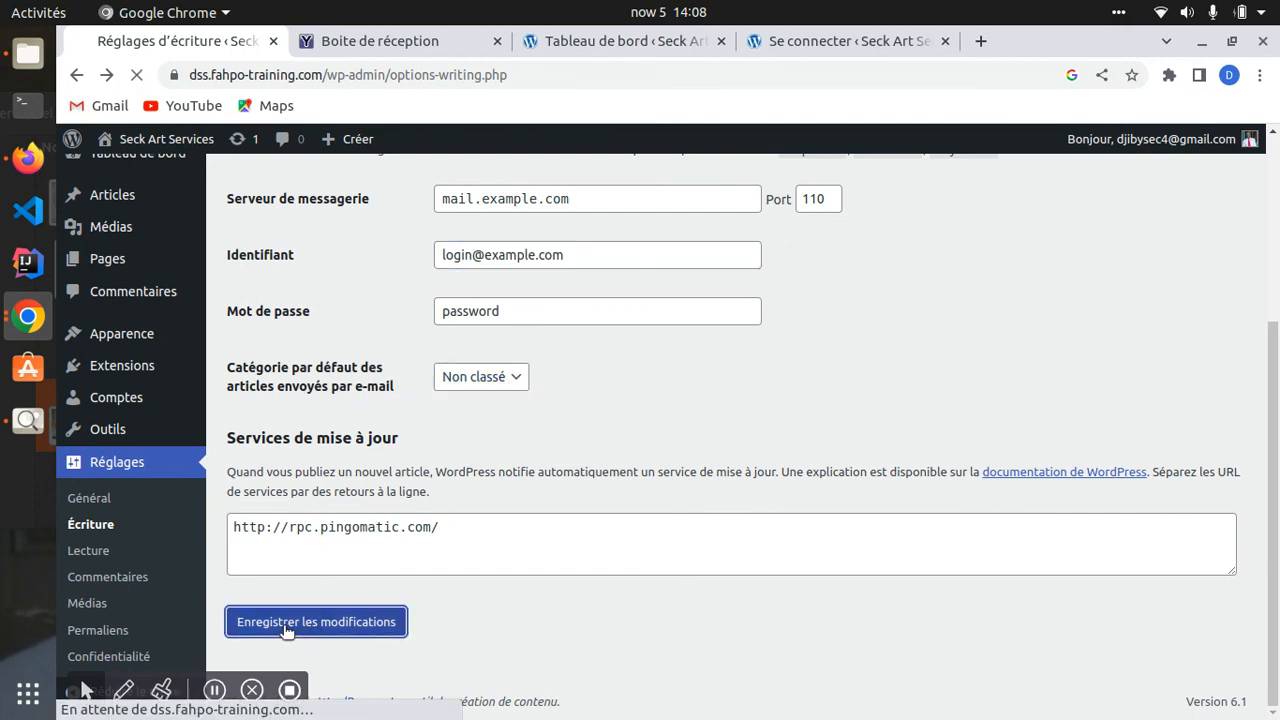
- On Reading settings, set the homepage to display a static page
scroll(100, 560, down, 2)
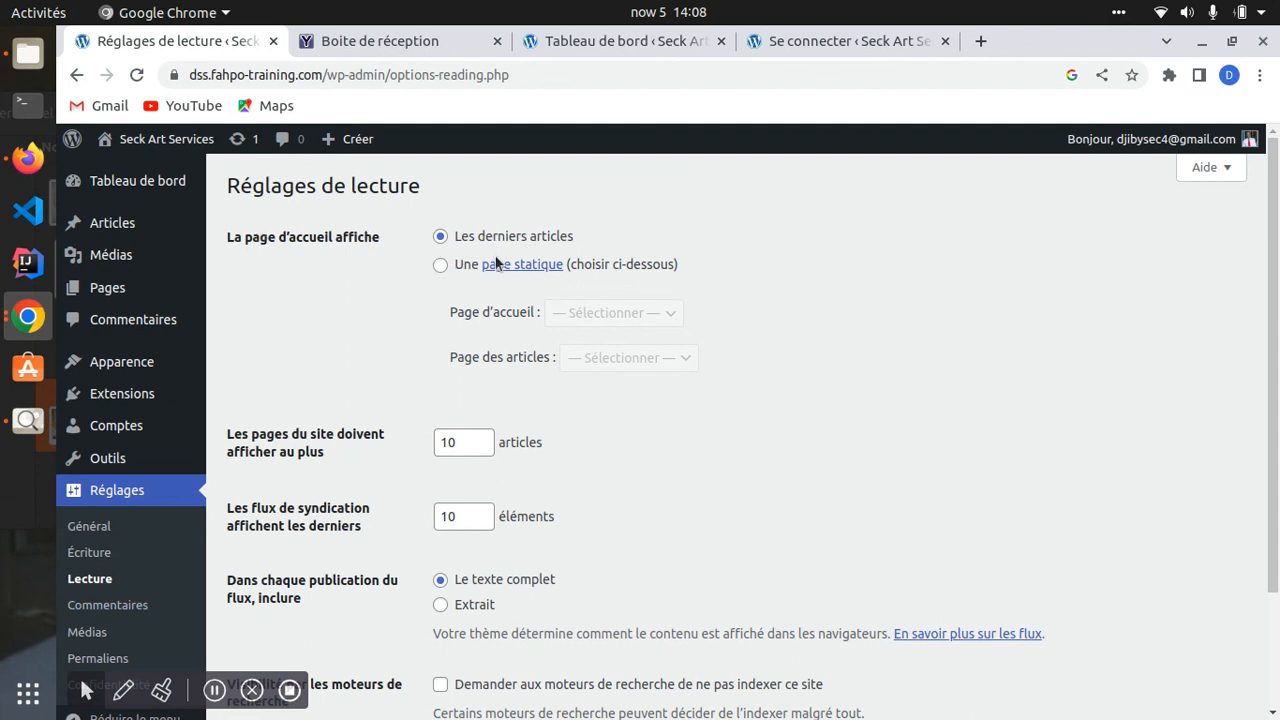
drag(226, 240, 379, 247)
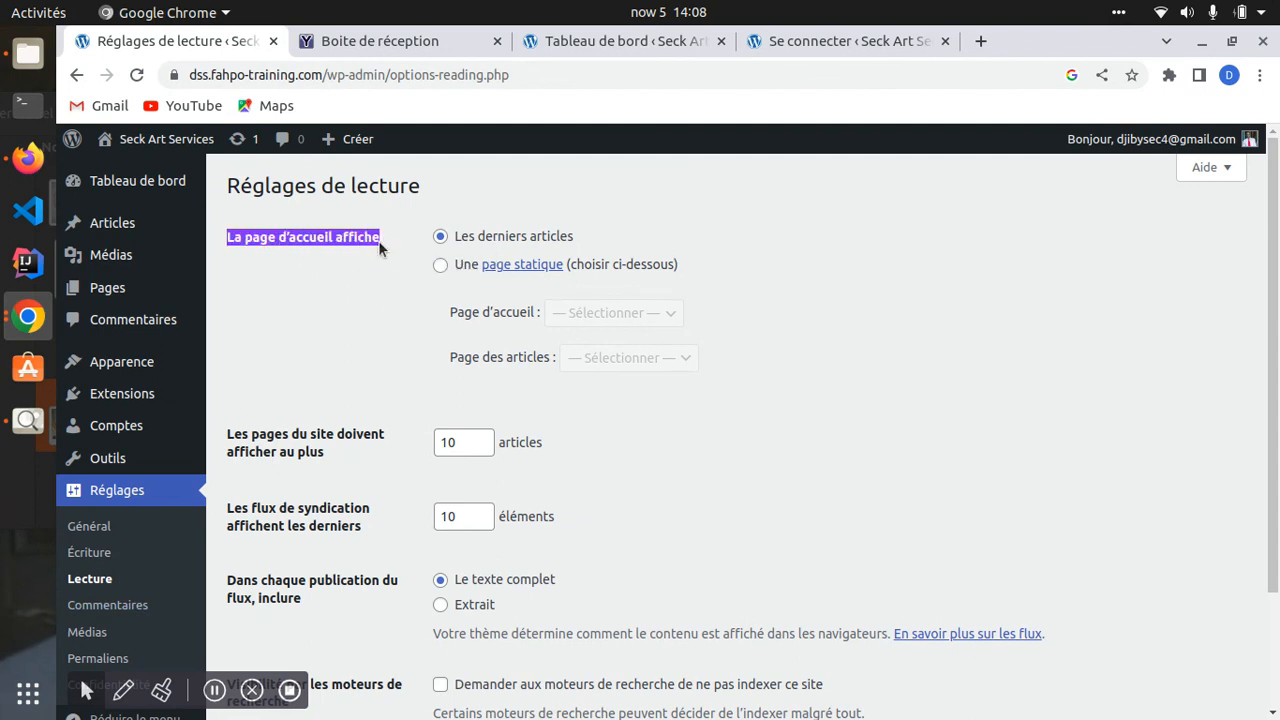
click(288, 242)
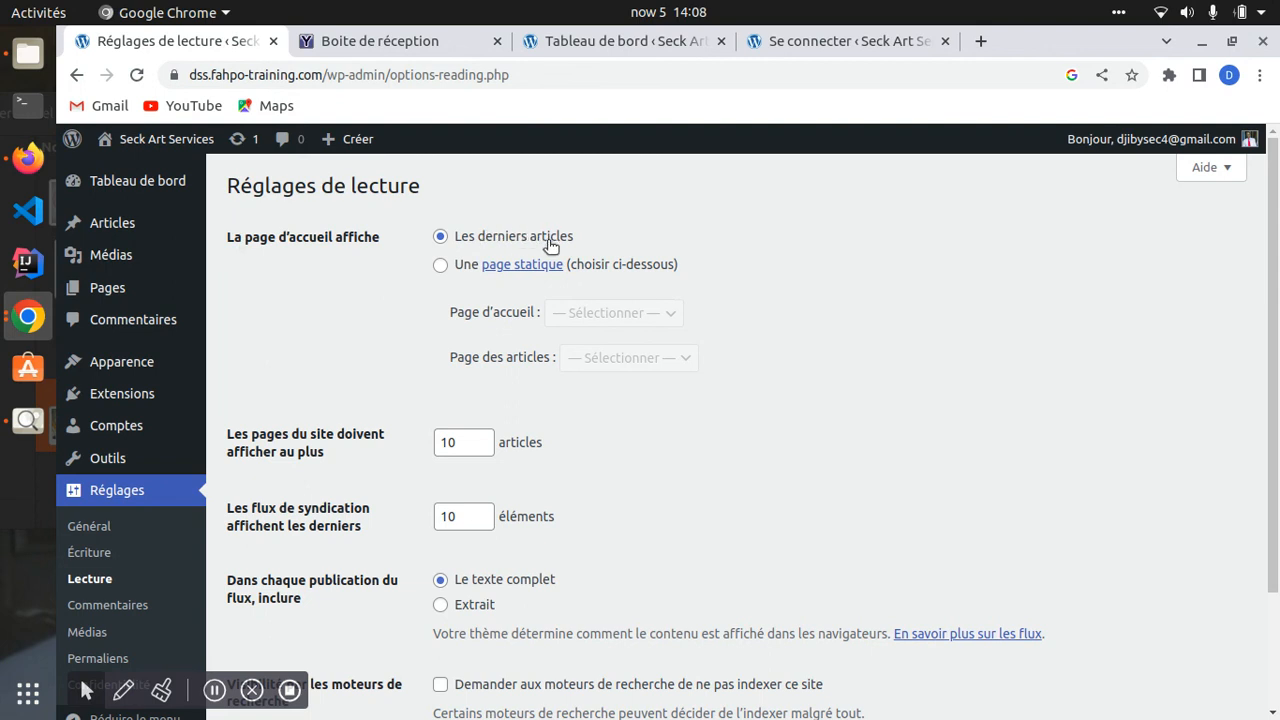
click(440, 265)
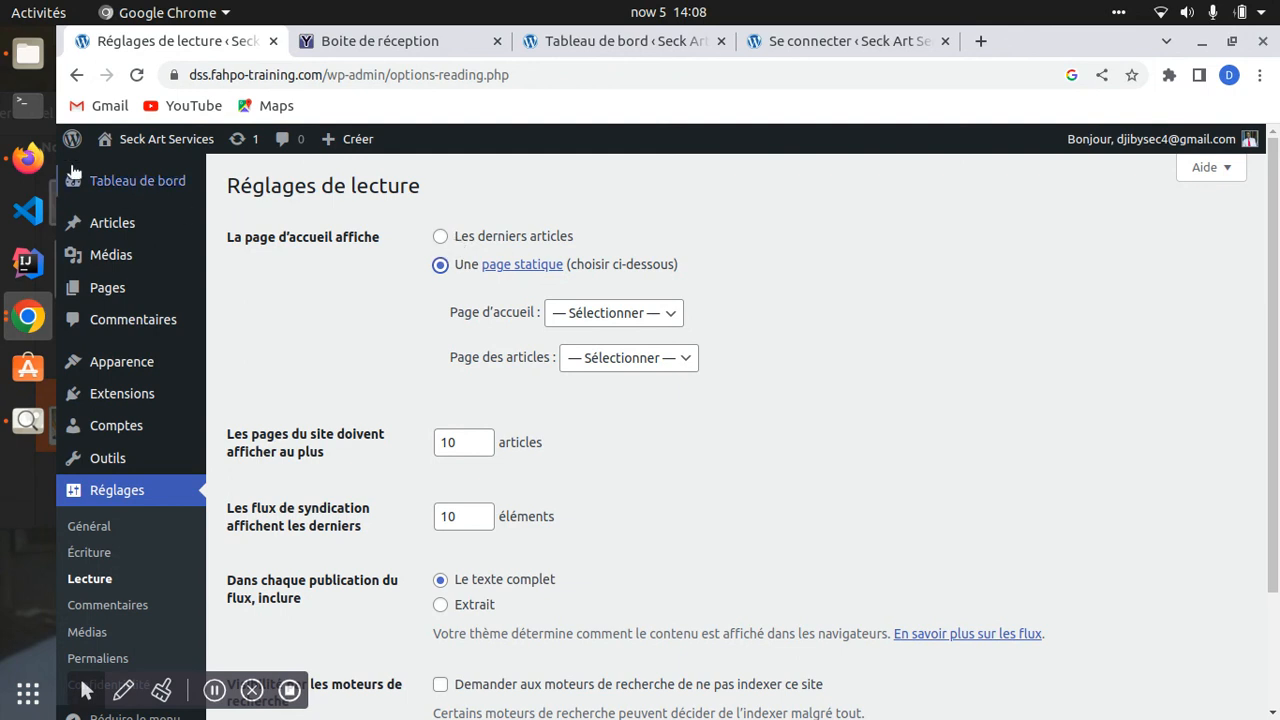
- Preview the public site, then return to the Reading settings
click(160, 139)
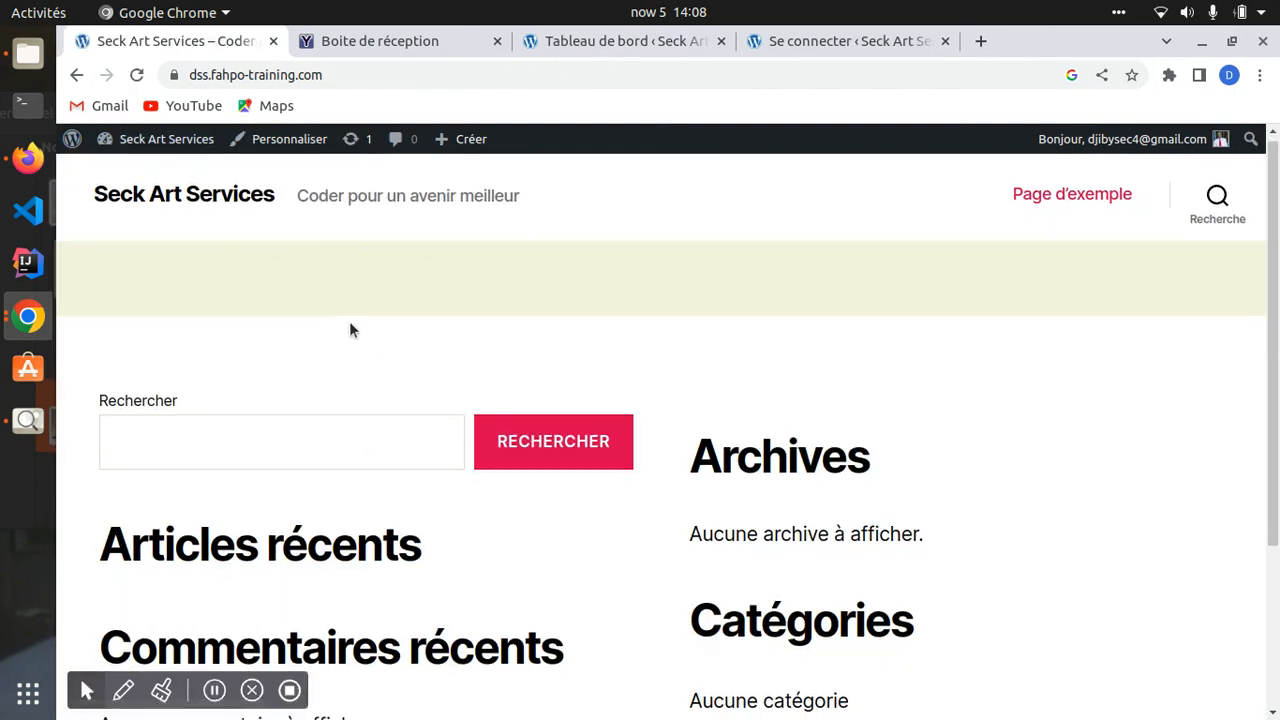
scroll(751, 437, down, 5)
scroll(751, 440, up, 3)
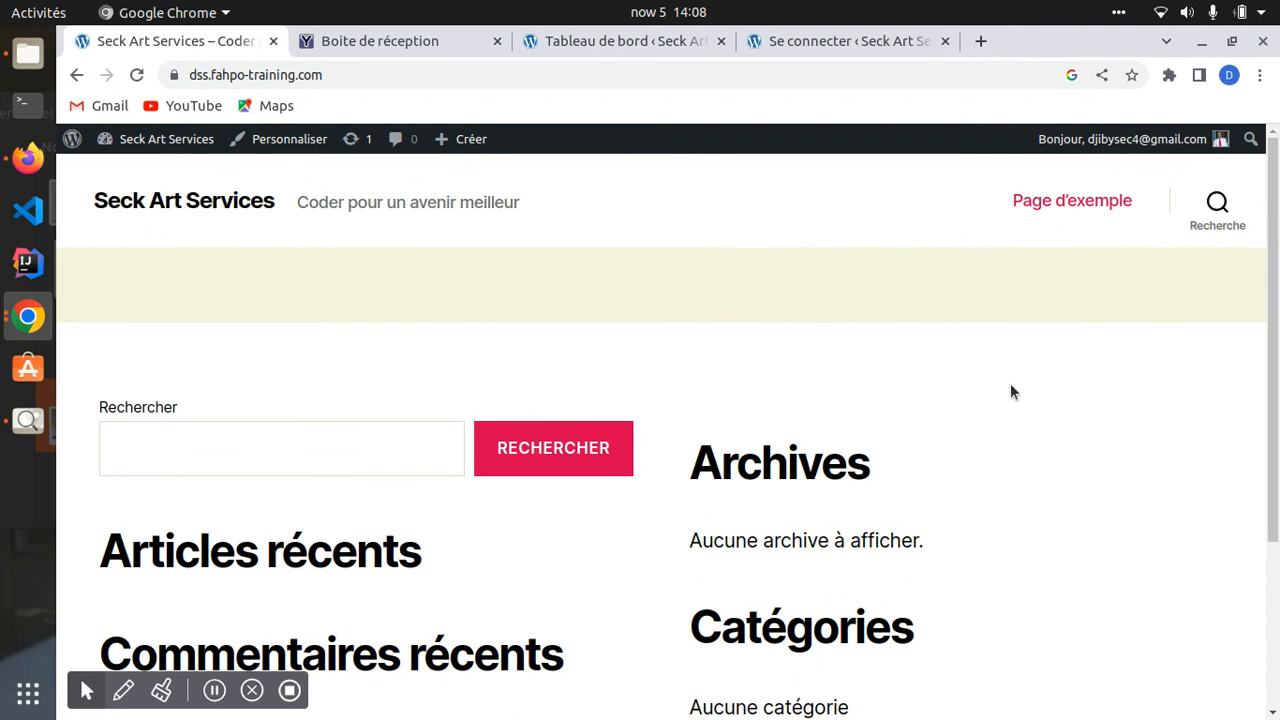
scroll(589, 534, down, 5)
scroll(1008, 331, up, 5)
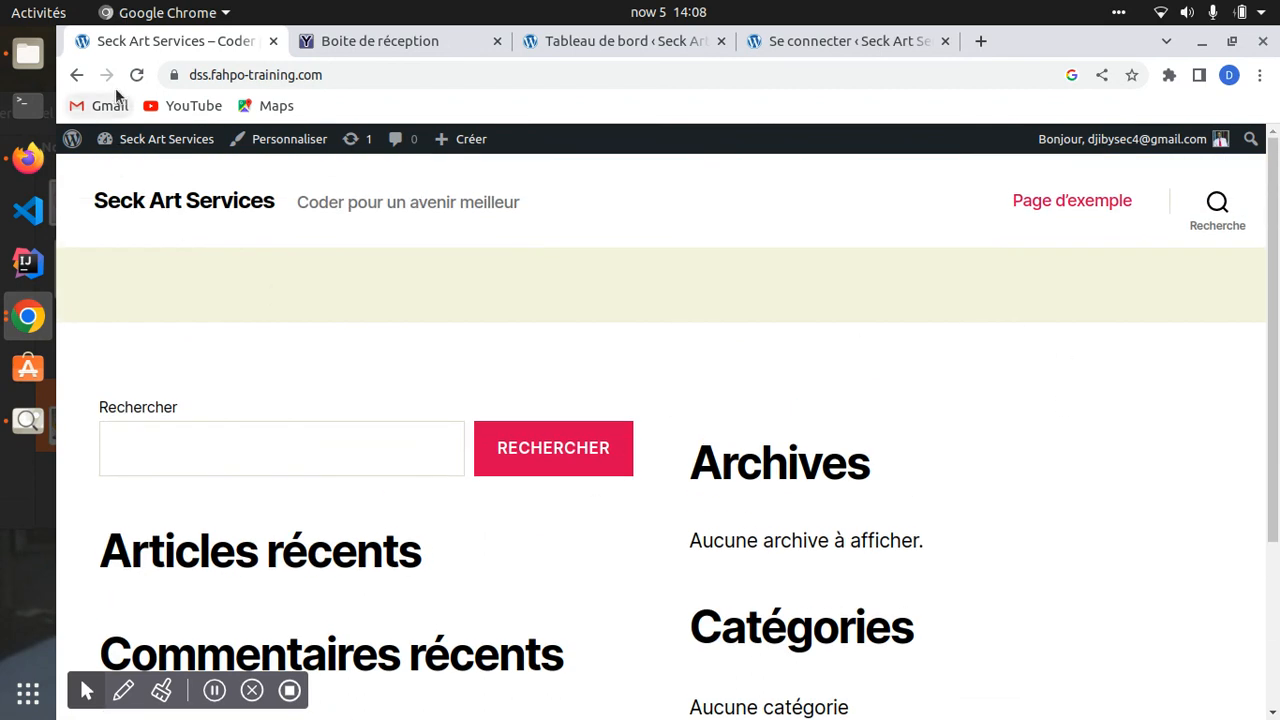
click(76, 75)
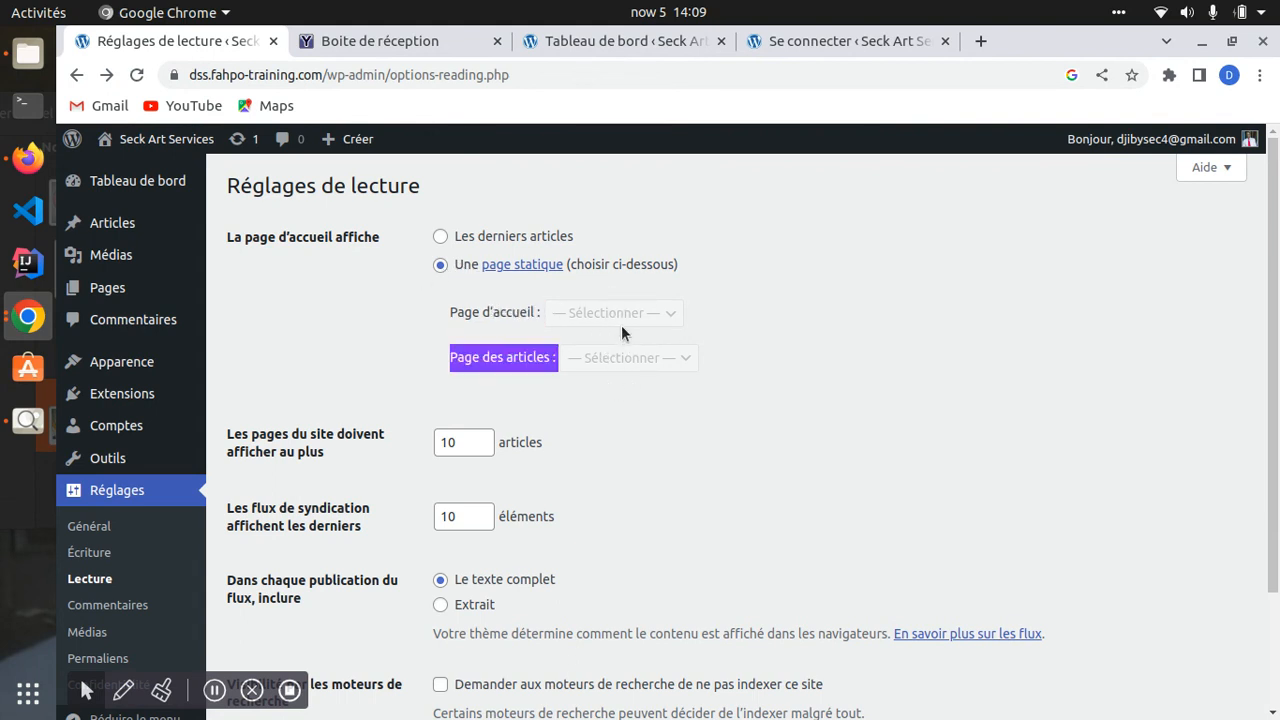
- Switch the homepage back to Les derniers articles, leave search engines allowed, and save
click(440, 236)
drag(231, 230, 688, 317)
scroll(405, 460, down, 3)
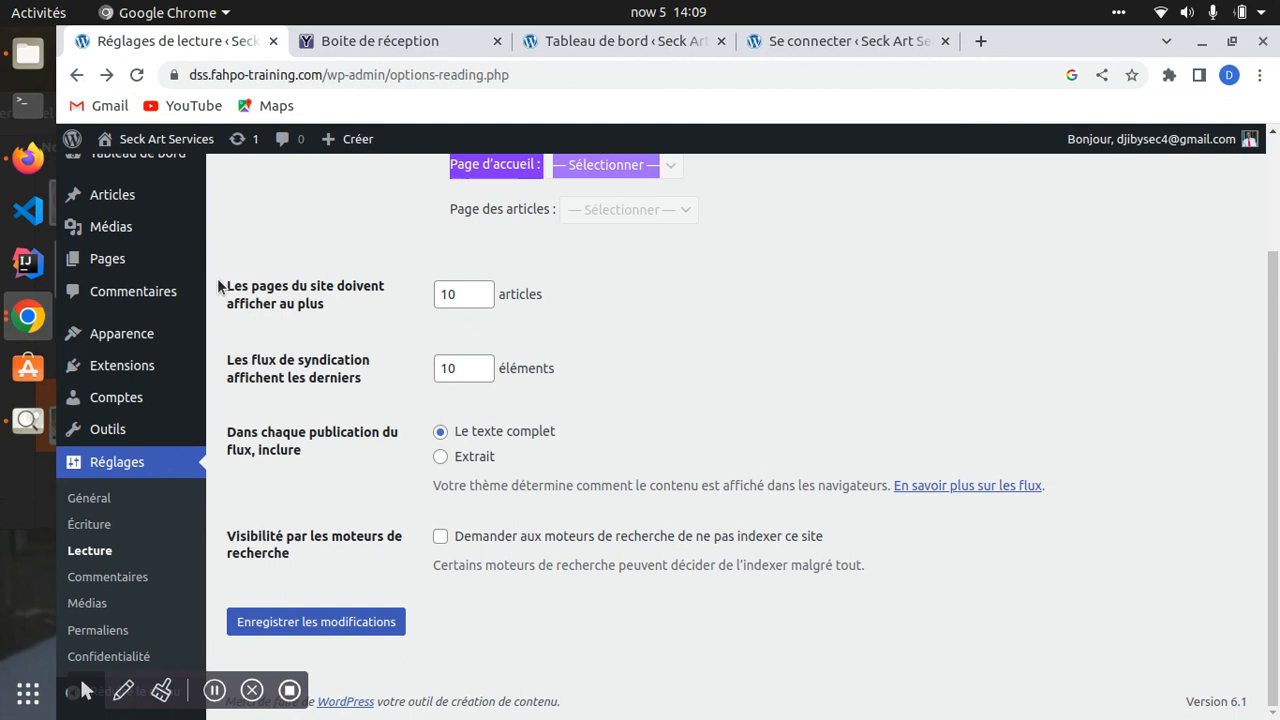
drag(224, 280, 340, 335)
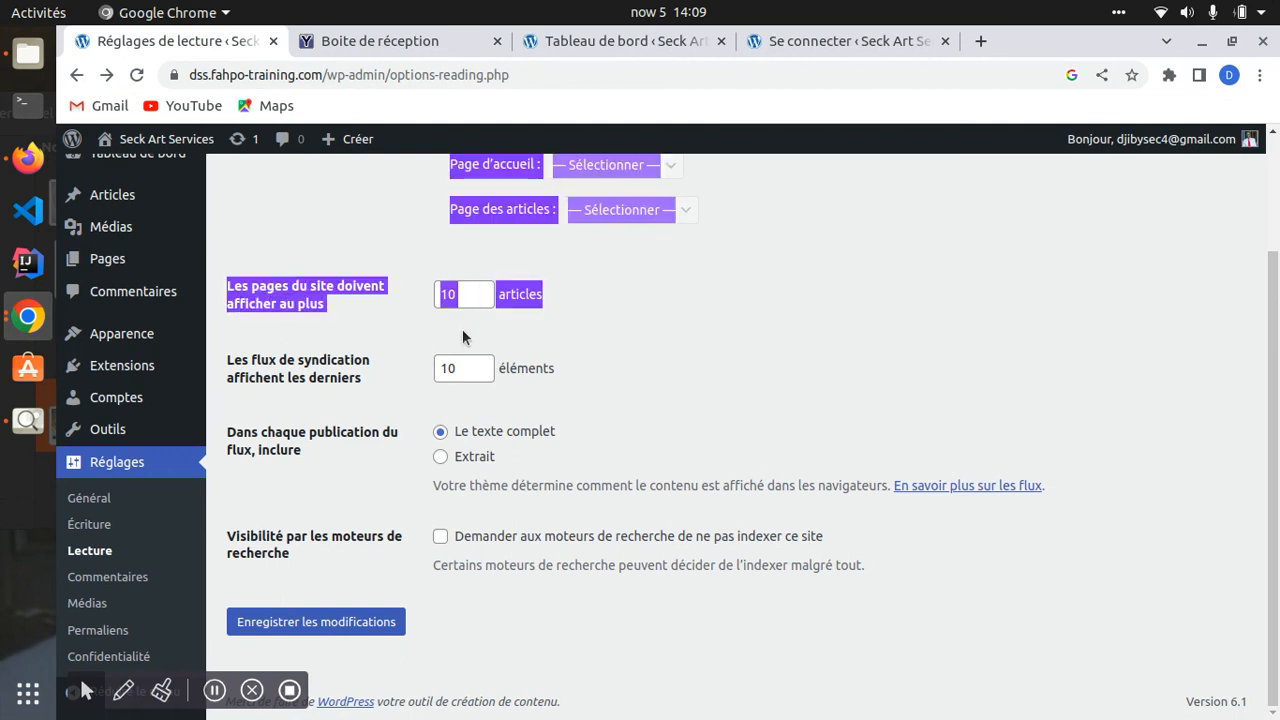
click(419, 325)
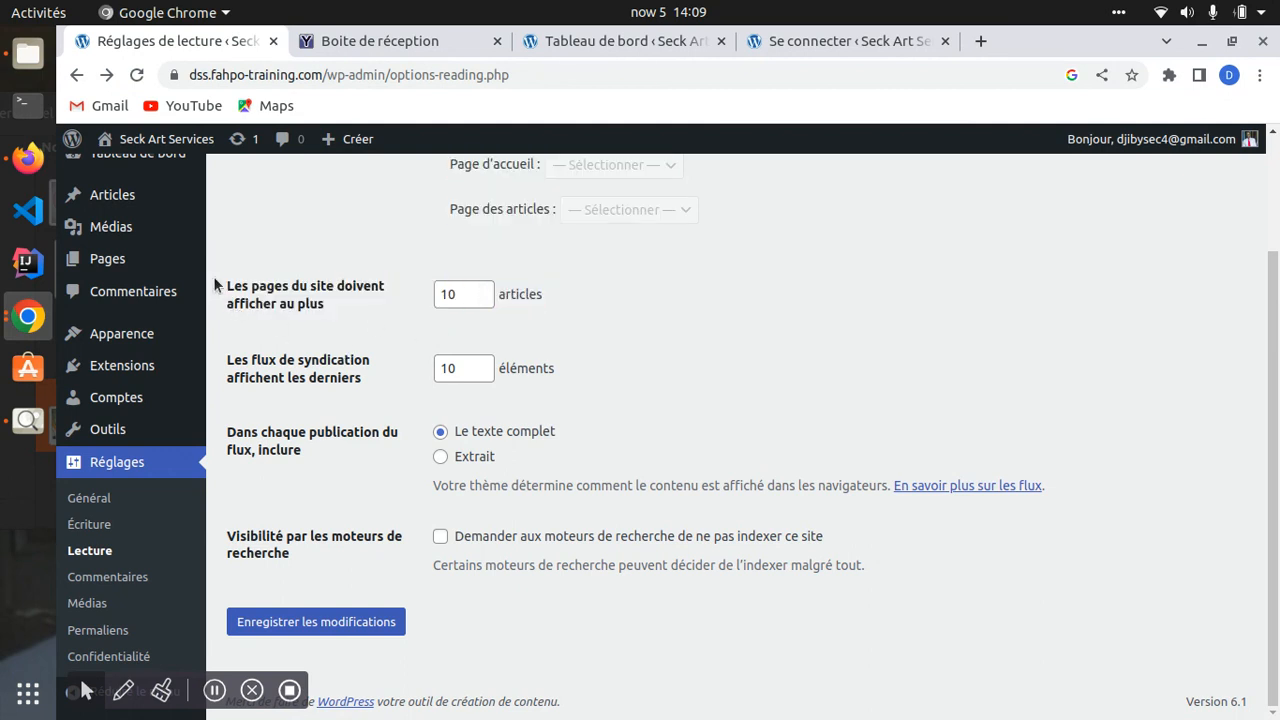
drag(213, 276, 332, 317)
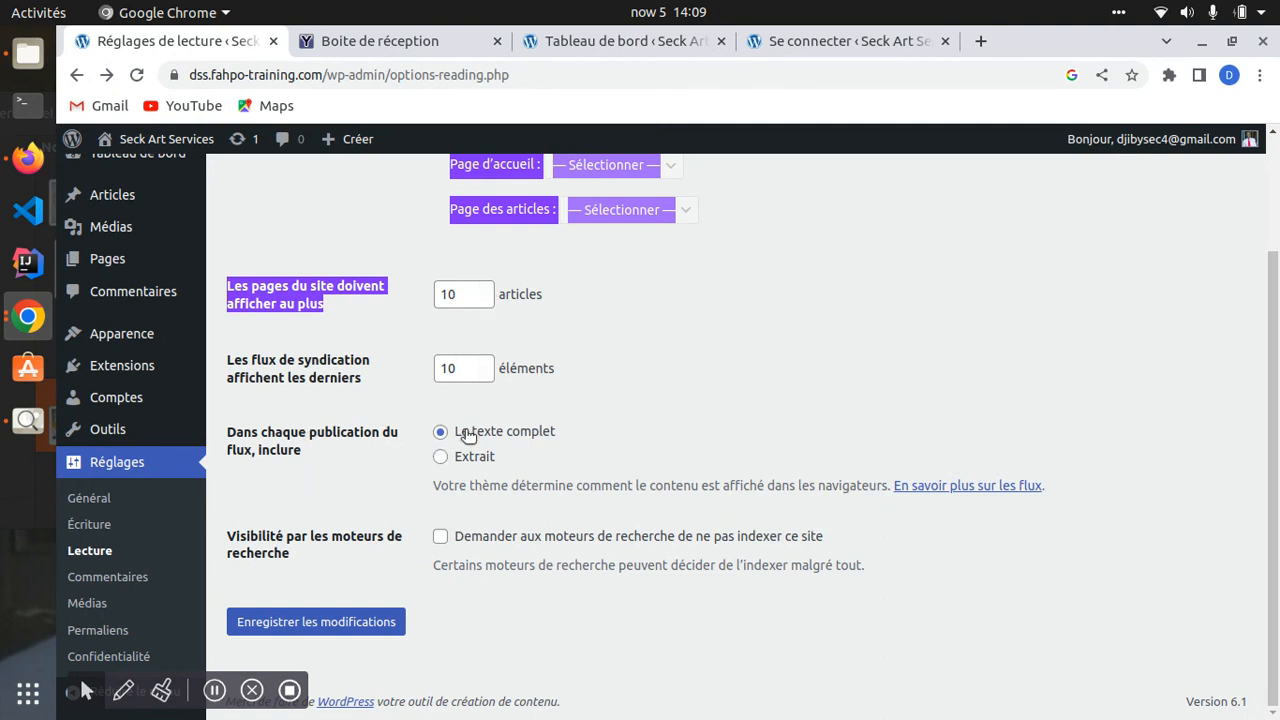
drag(486, 428, 509, 455)
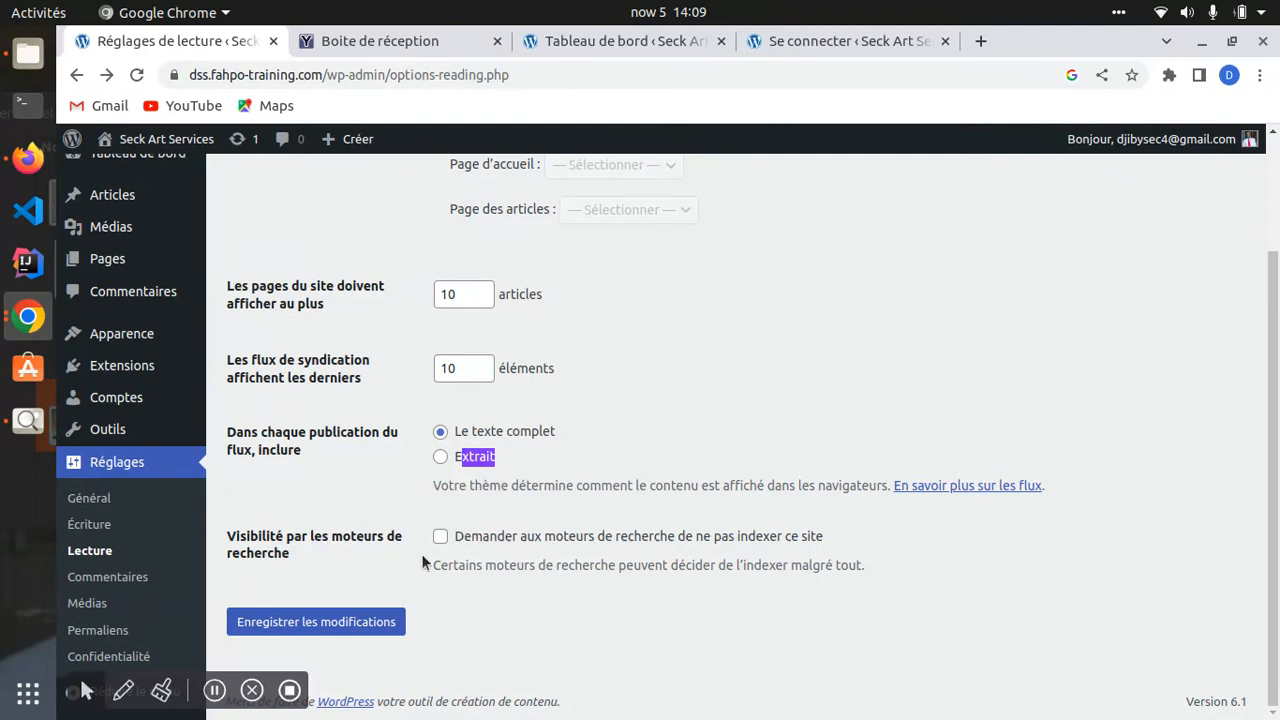
drag(228, 537, 344, 561)
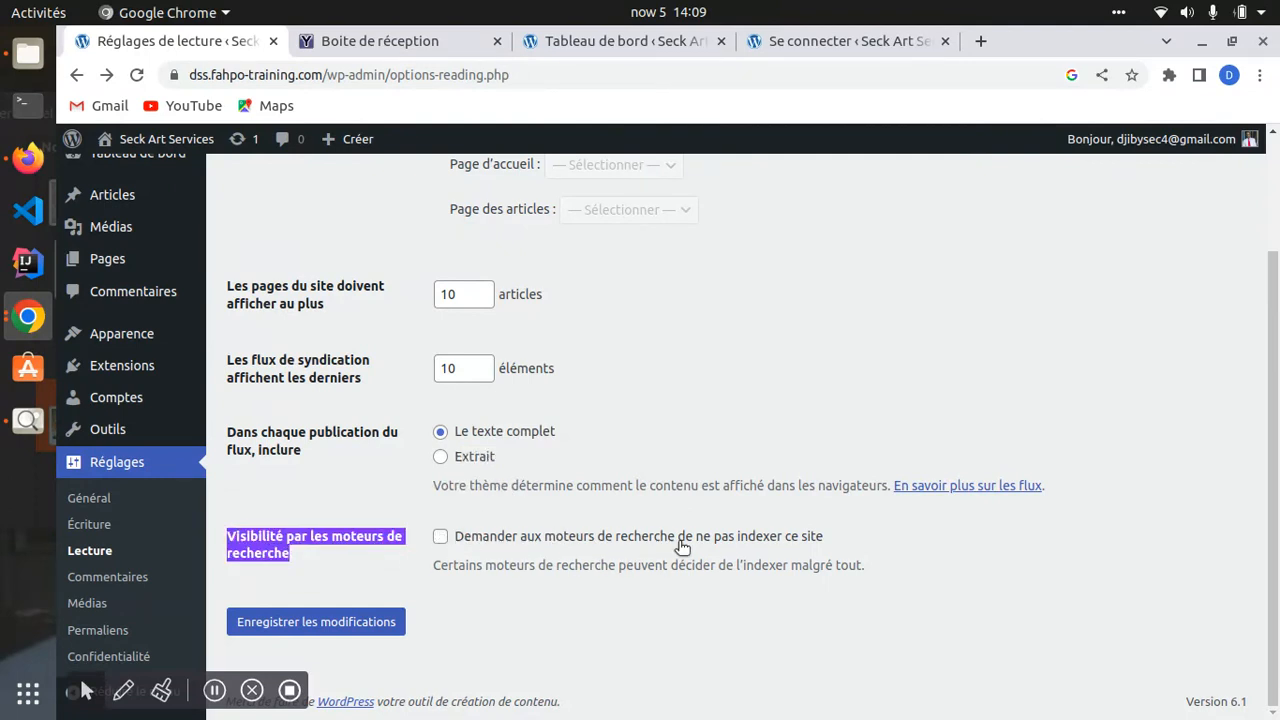
click(441, 538)
click(441, 538)
click(295, 624)
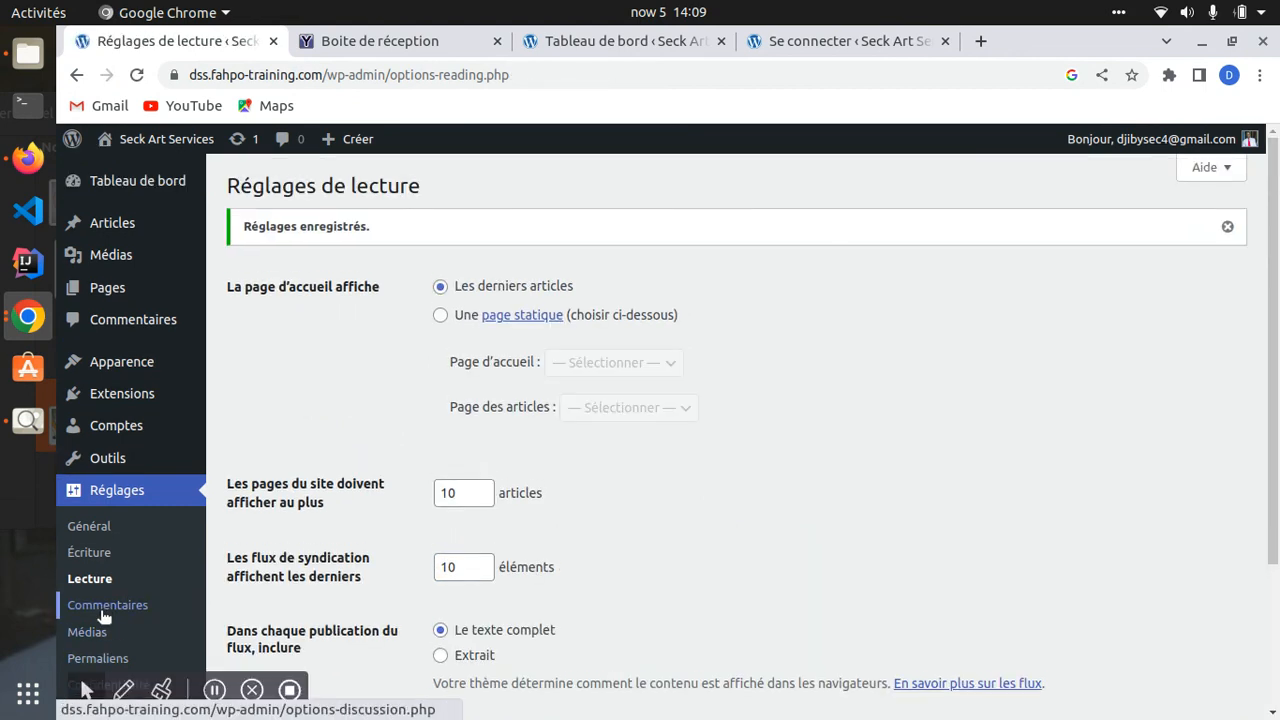
- Scroll through the comment options, then open Media settings showing 150×150, 300×300 and 1024×1024 sizes
scroll(110, 620, down, 2)
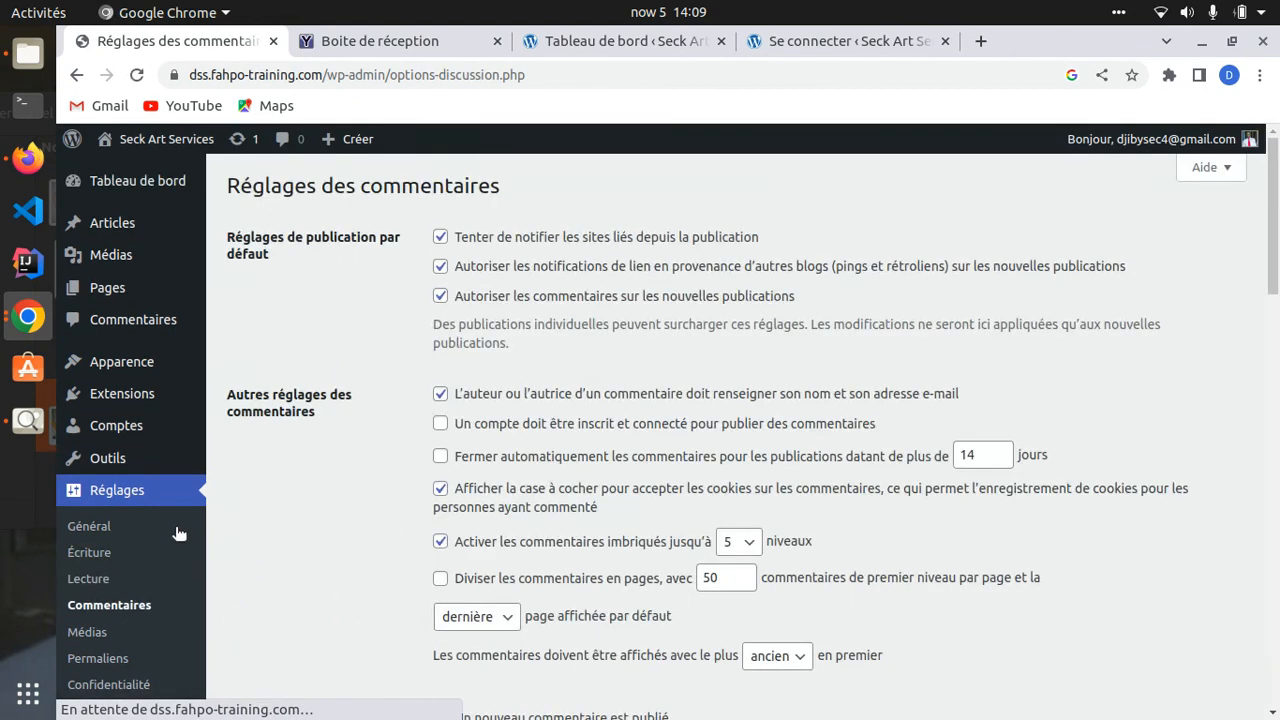
scroll(350, 320, down, 7)
scroll(368, 352, down, 13)
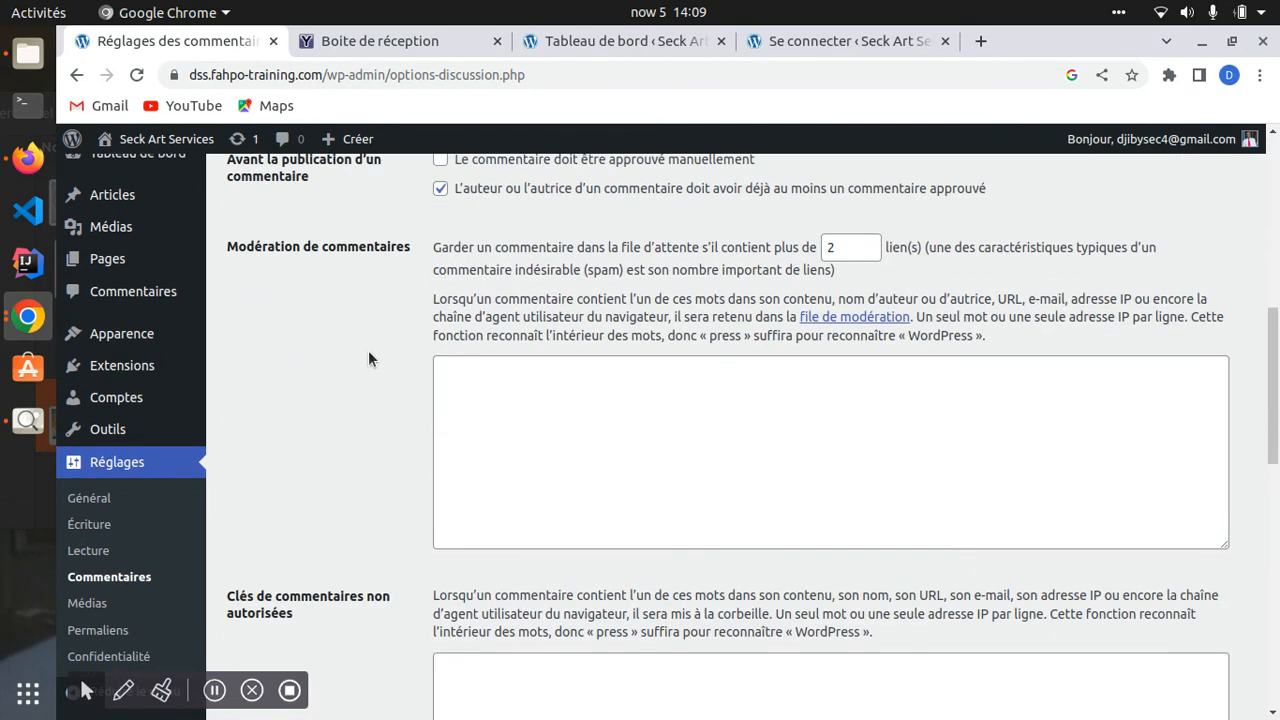
scroll(374, 353, up, 20)
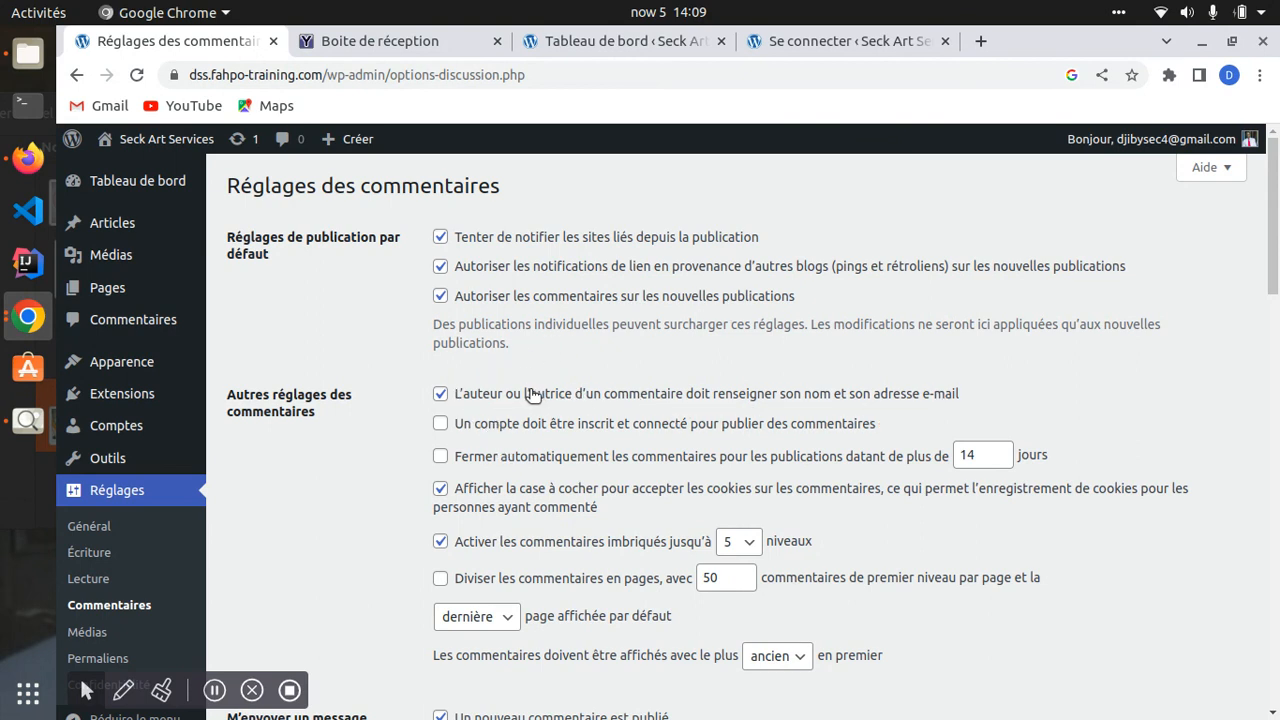
scroll(499, 495, down, 10)
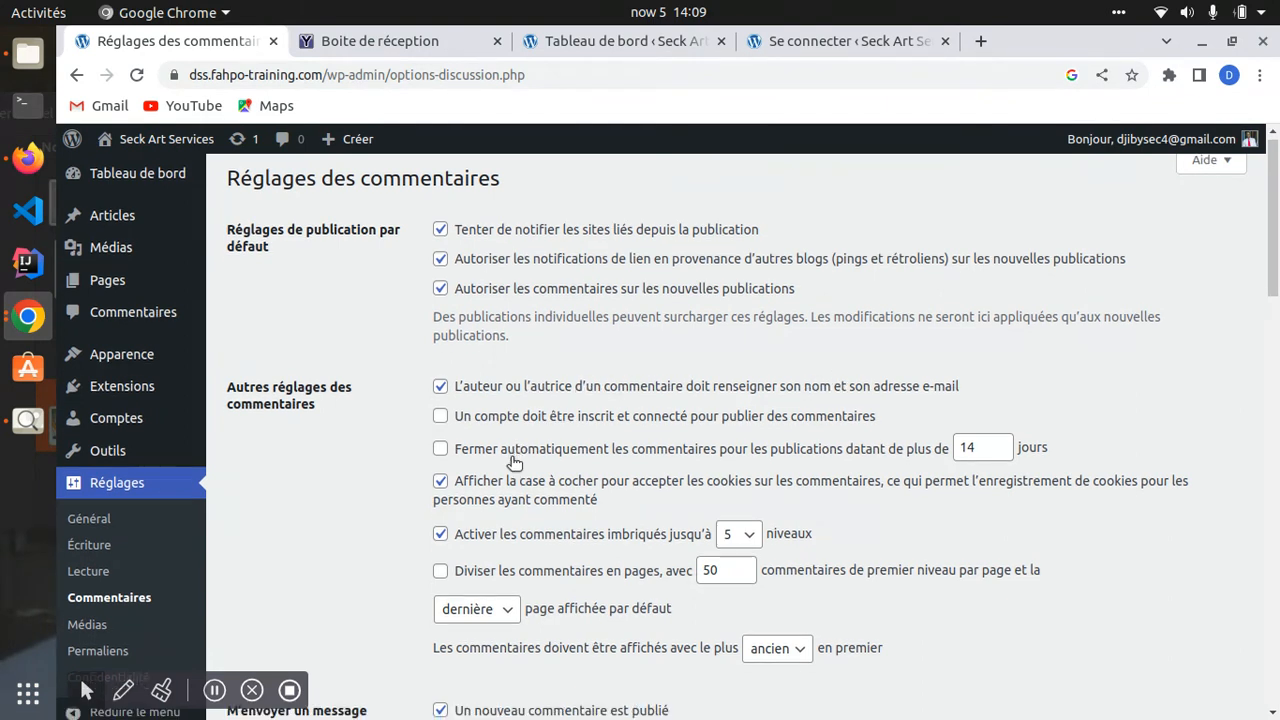
scroll(494, 501, down, 5)
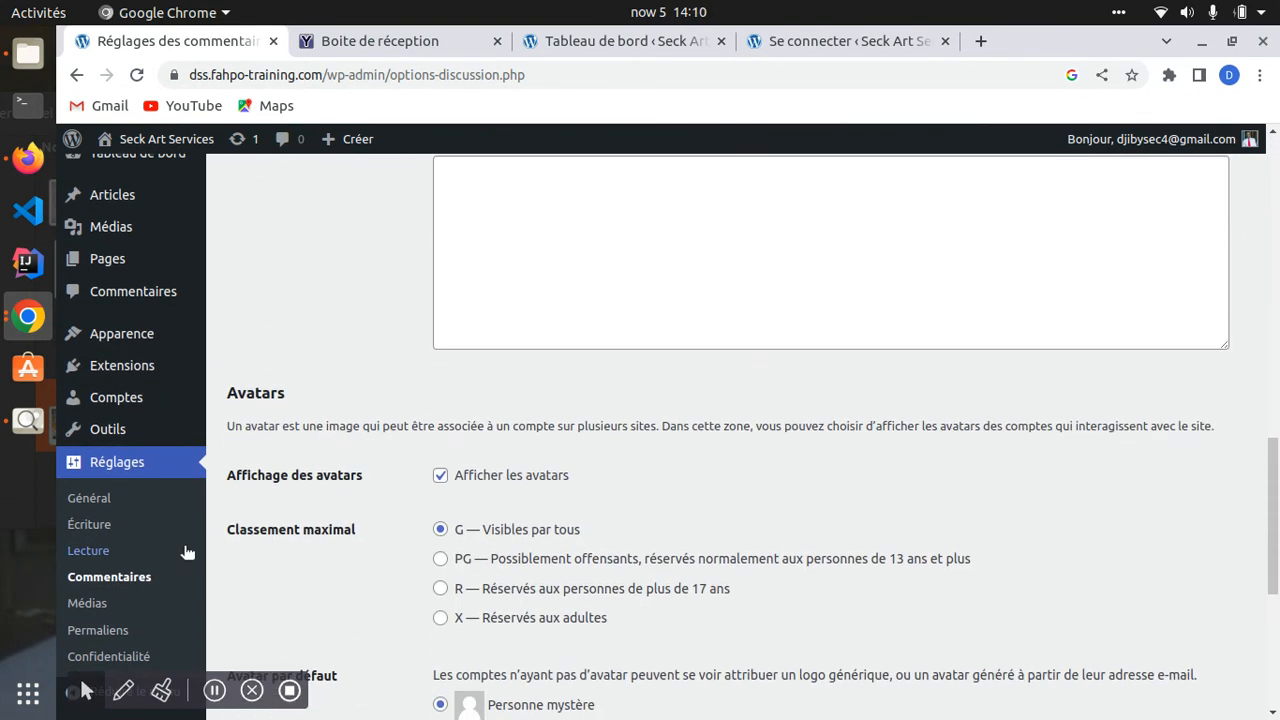
click(97, 606)
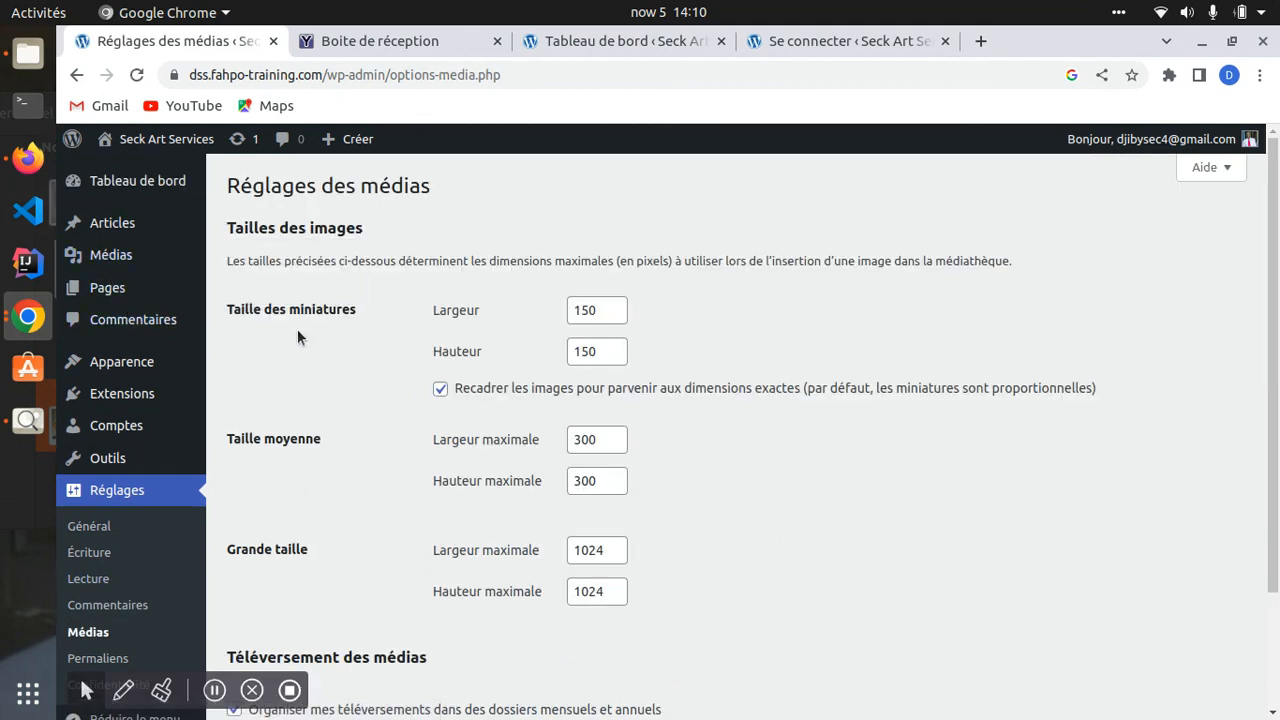
- Highlight the thumbnail Largeur label and its 150 width on the Media settings
drag(432, 311, 486, 309)
drag(580, 309, 597, 311)
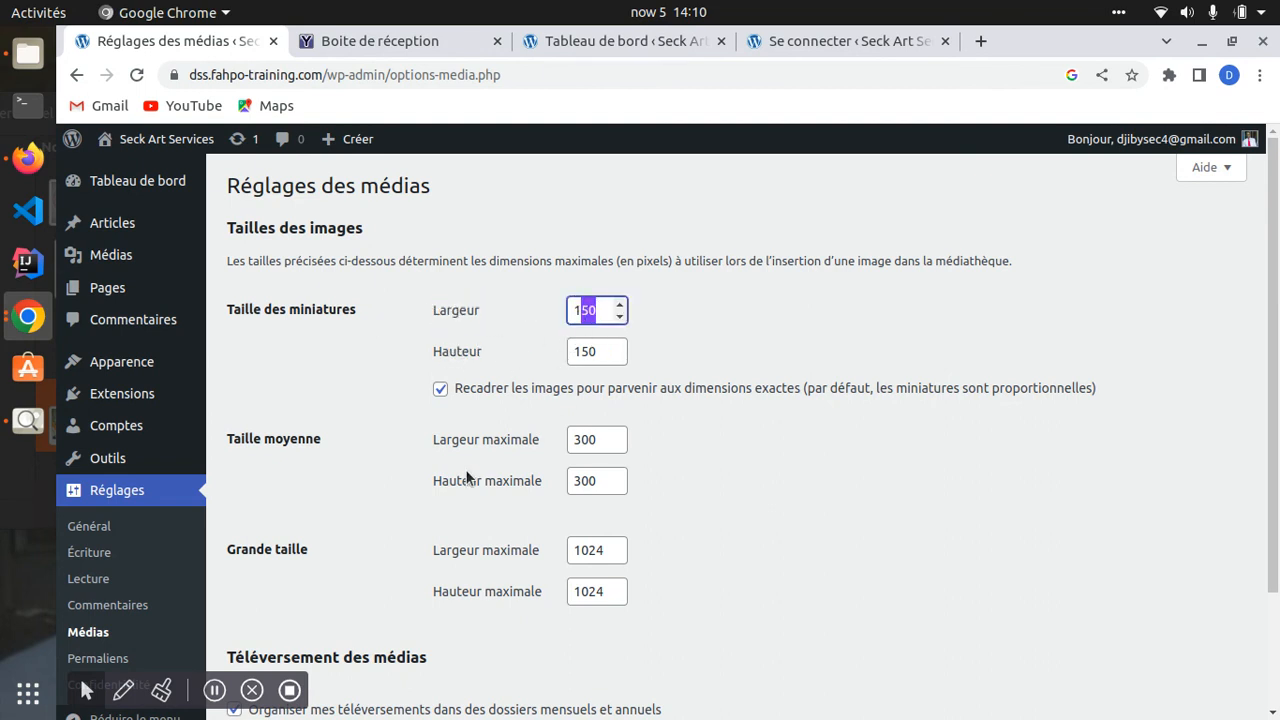
scroll(455, 490, down, 2)
scroll(448, 497, down, 1)
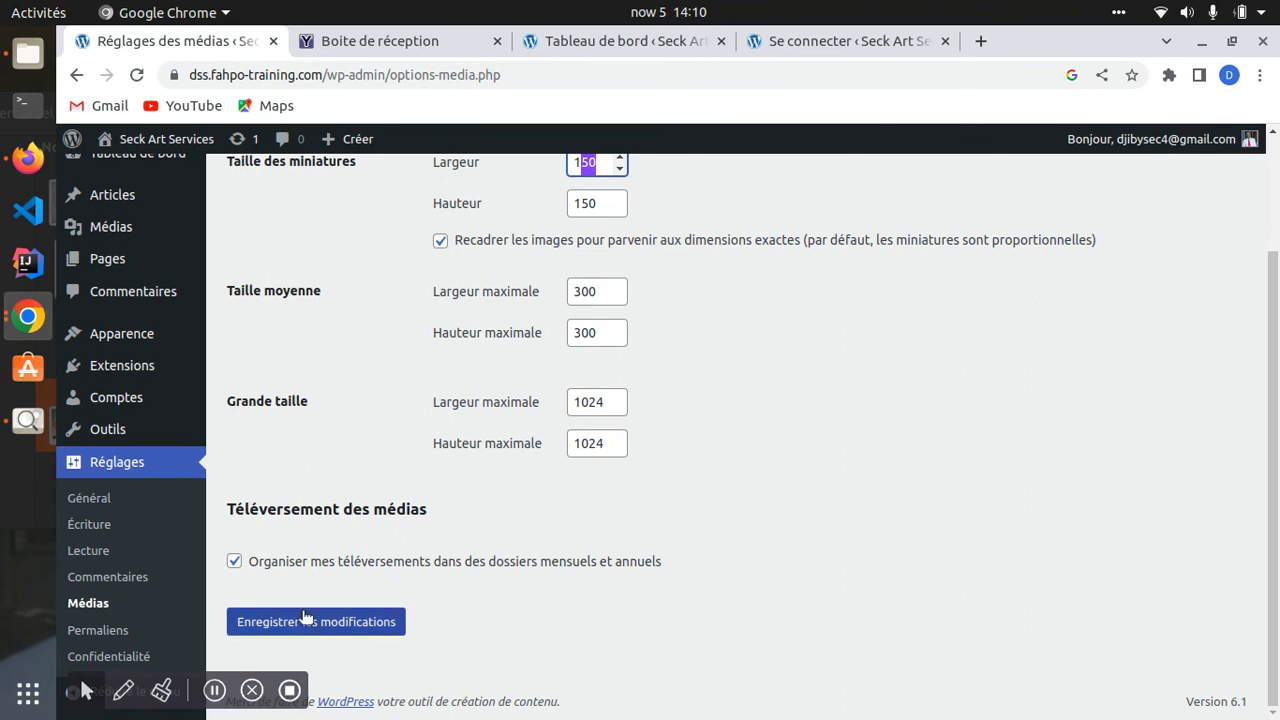
- Go to Permaliens and review the Simple, Date et titre and Mois et titre example URLs
click(125, 630)
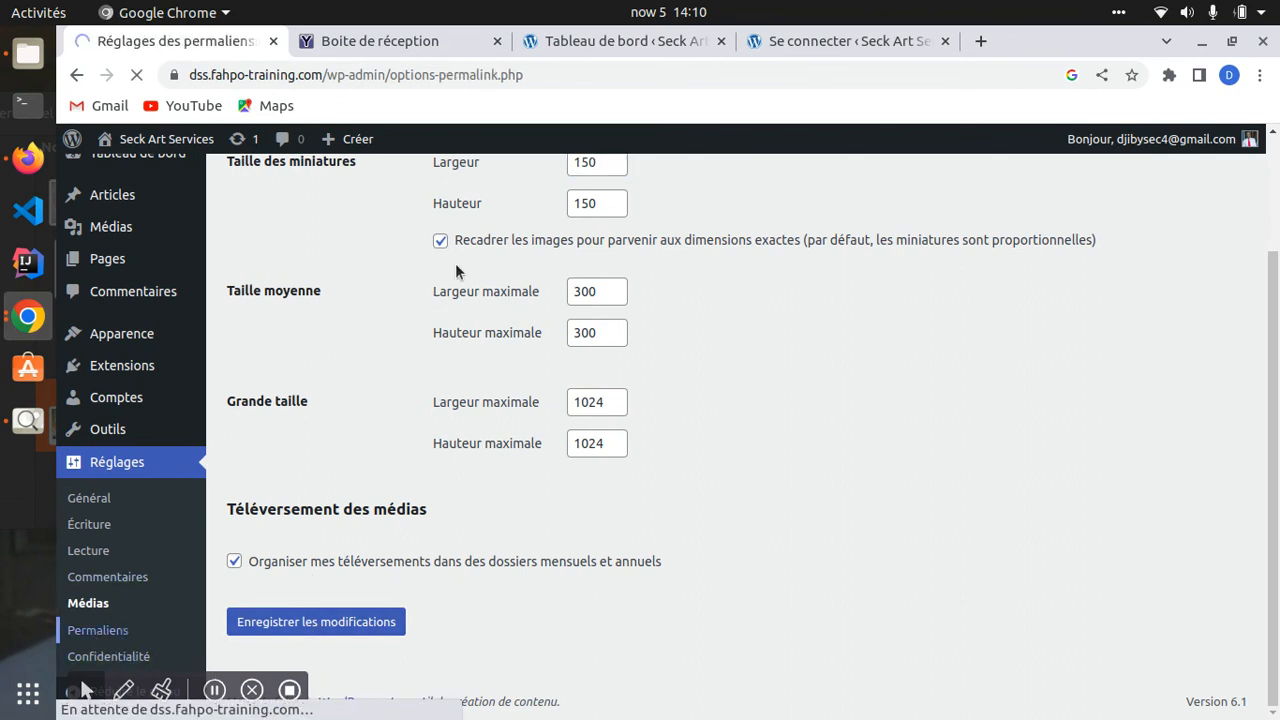
scroll(440, 430, down, 2)
scroll(434, 453, down, 8)
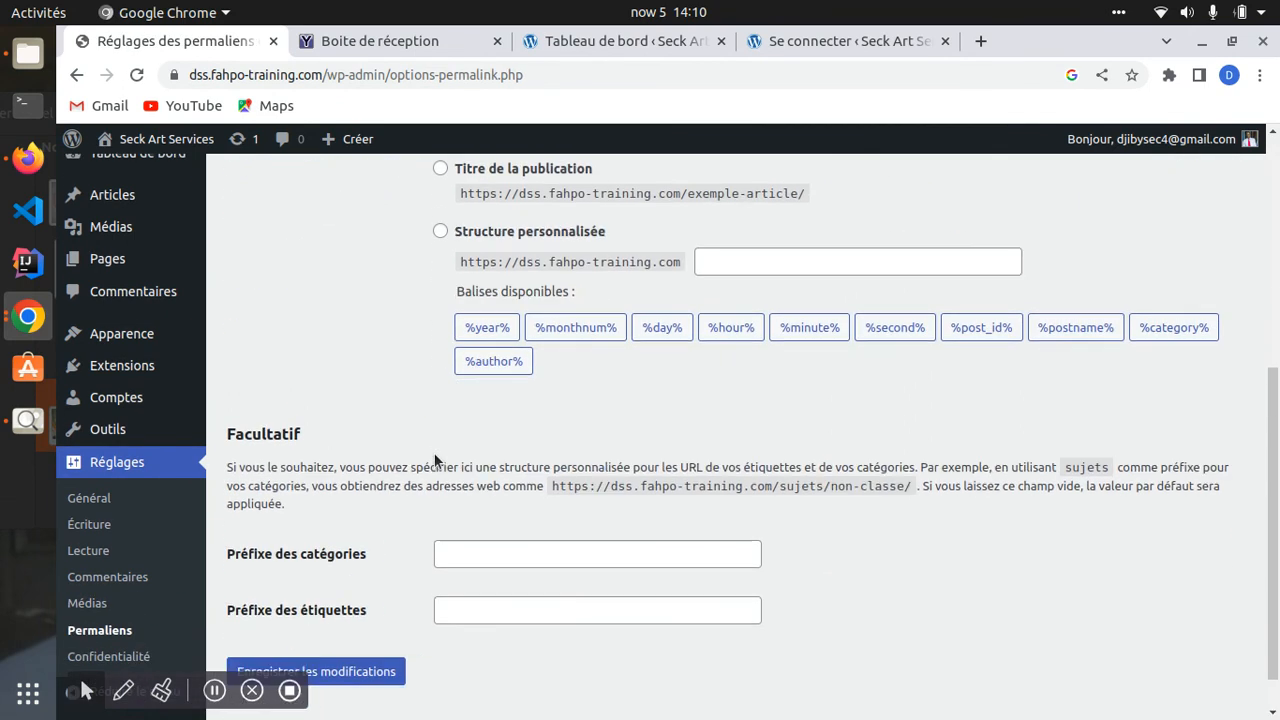
scroll(433, 452, up, 6)
scroll(433, 341, up, 3)
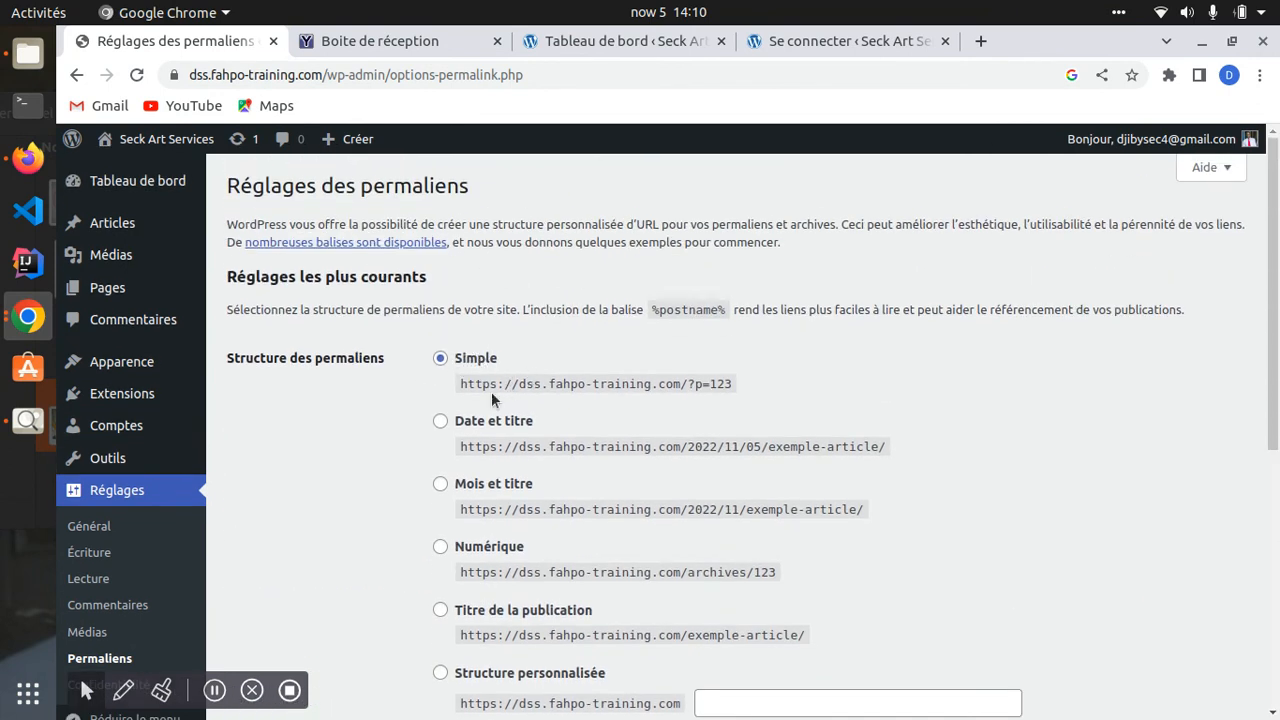
drag(213, 75, 613, 93)
drag(525, 388, 733, 386)
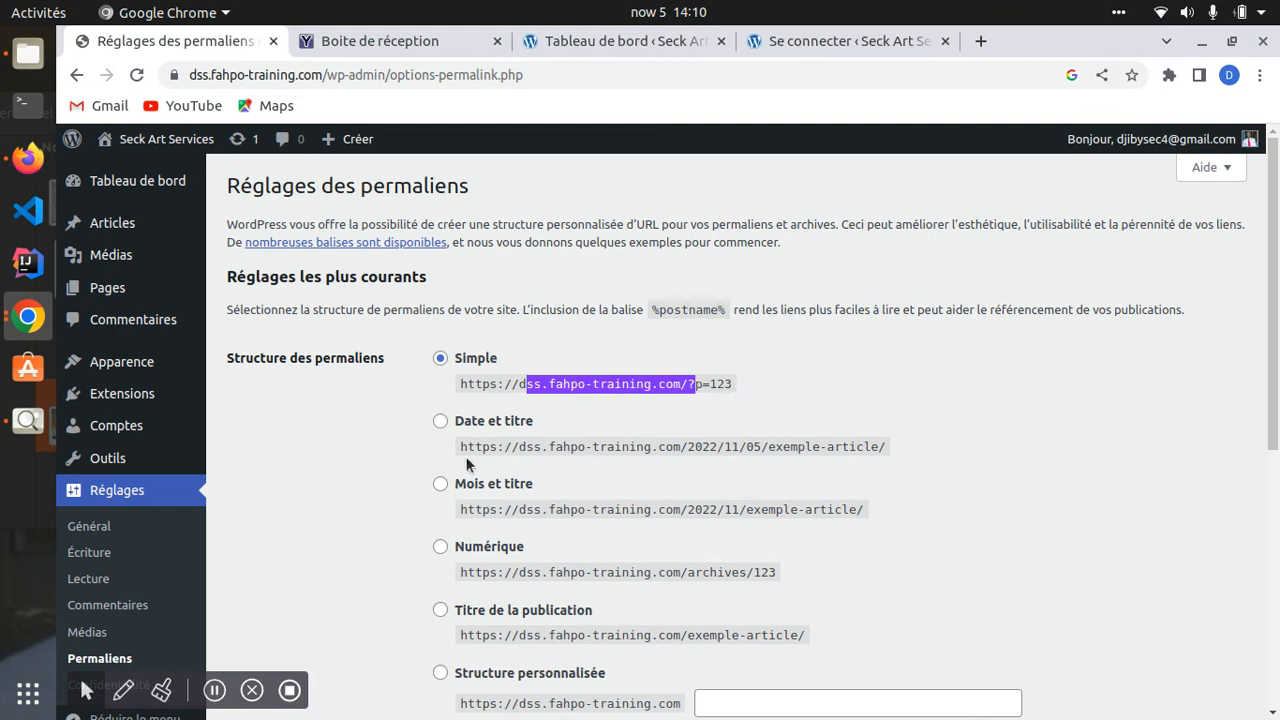
drag(694, 447, 872, 450)
drag(467, 509, 555, 509)
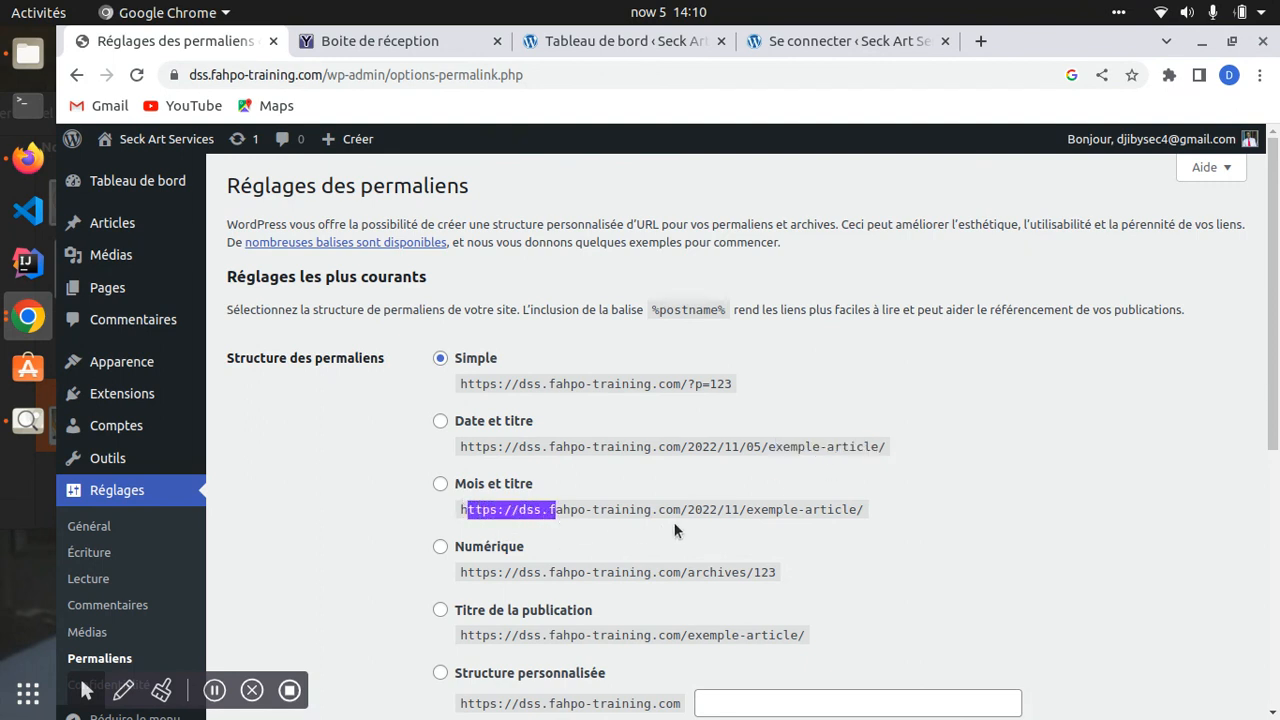
drag(675, 509, 752, 509)
drag(768, 509, 805, 509)
- Leave the Simple structure selected and save the permalink settings
scroll(531, 525, down, 5)
scroll(505, 500, up, 3)
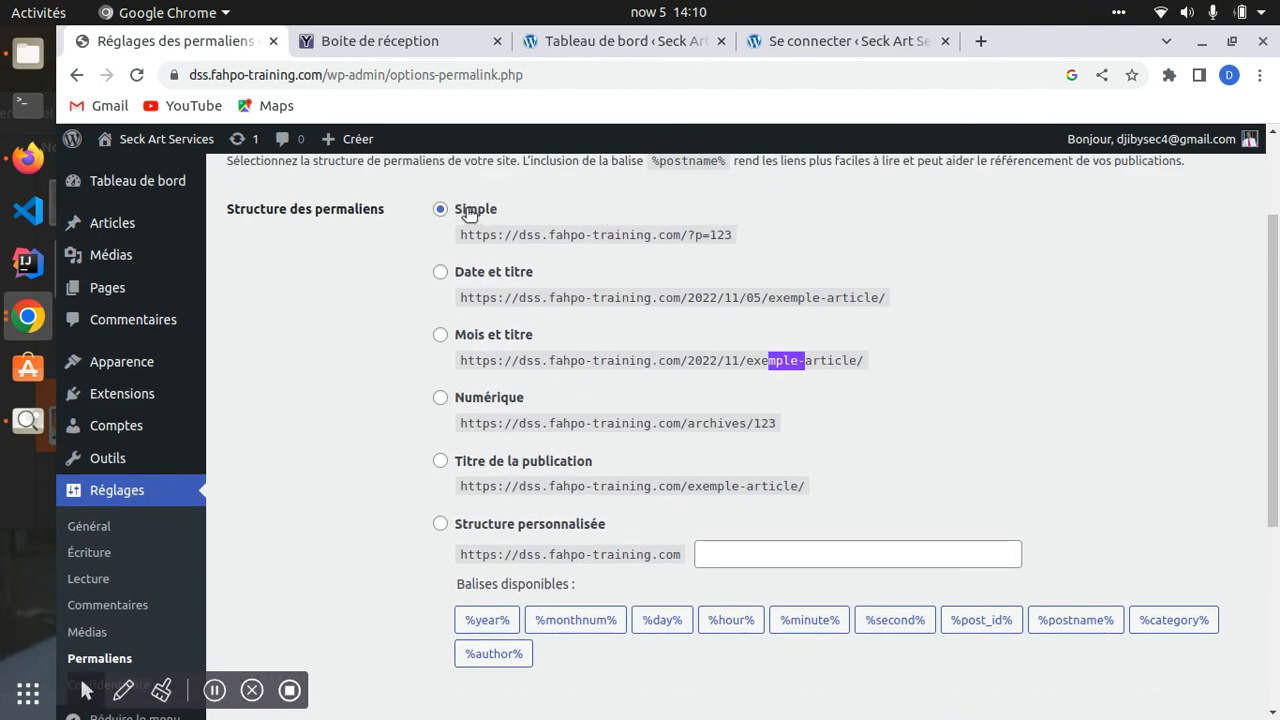
scroll(430, 510, down, 4)
scroll(428, 548, down, 3)
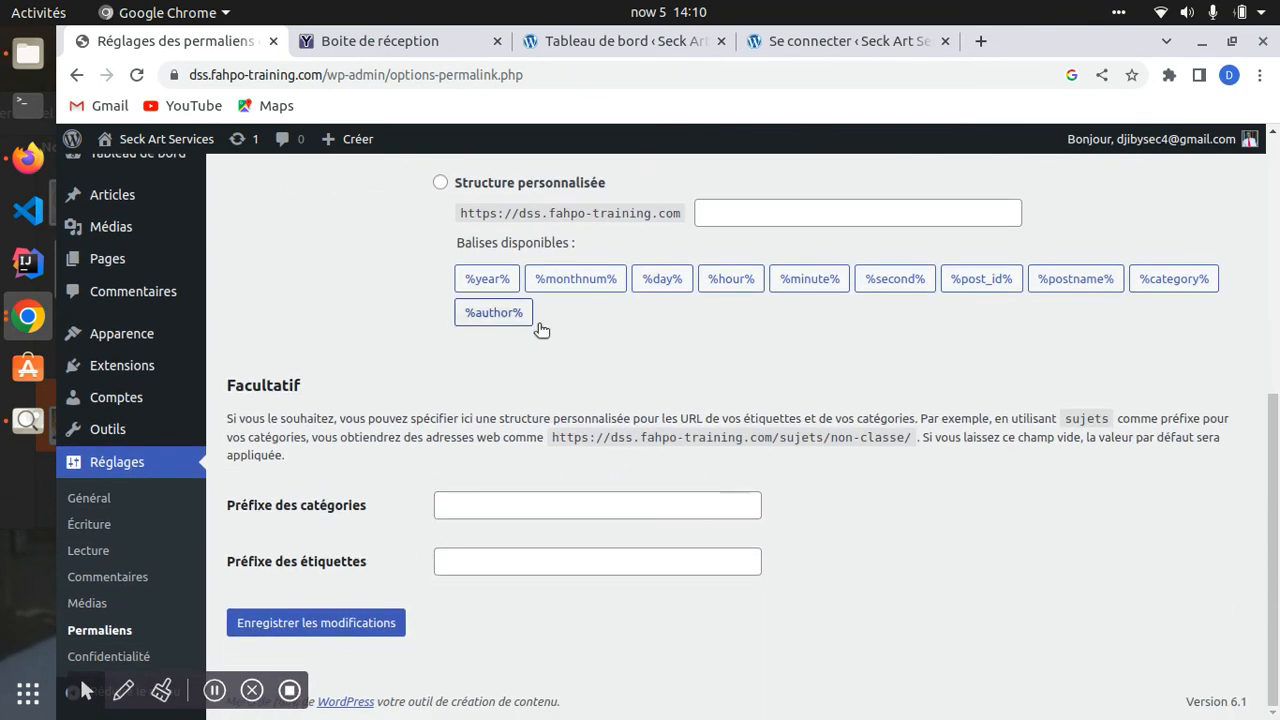
click(300, 625)
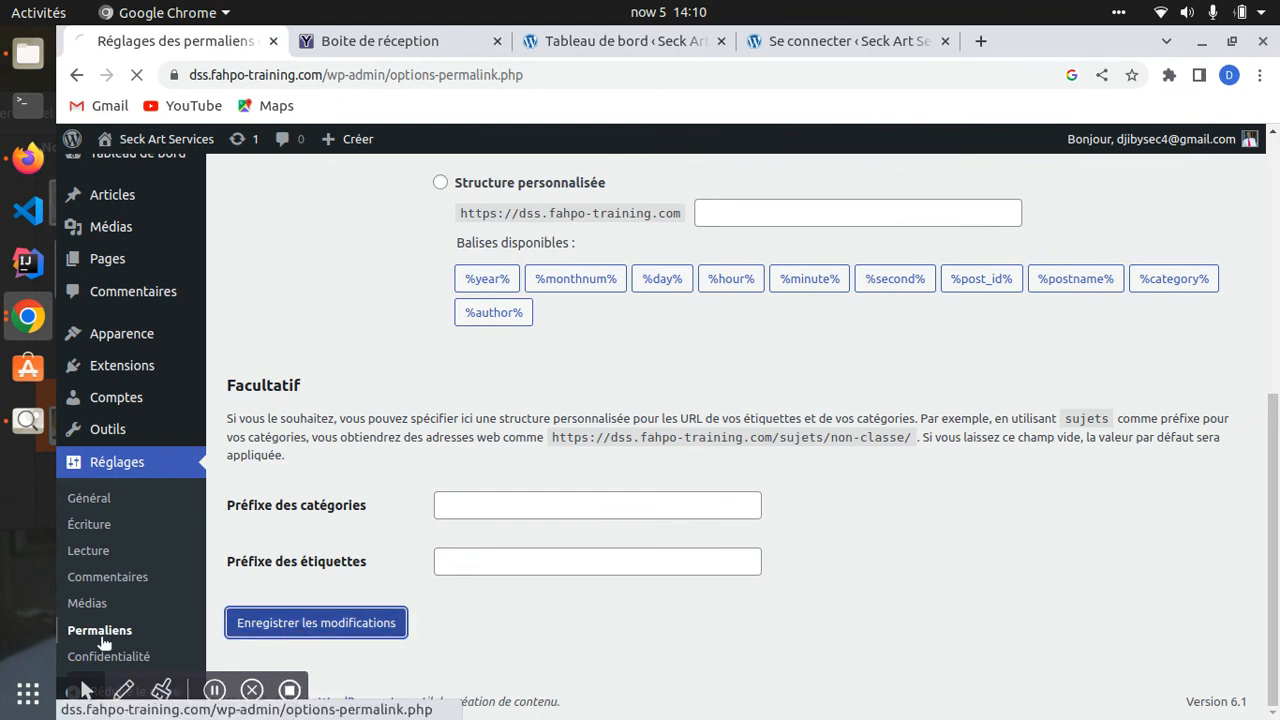
- Go to Réglages > Confidentialité and review the Politique de confidentialité page options
click(105, 684)
scroll(538, 342, down, 3)
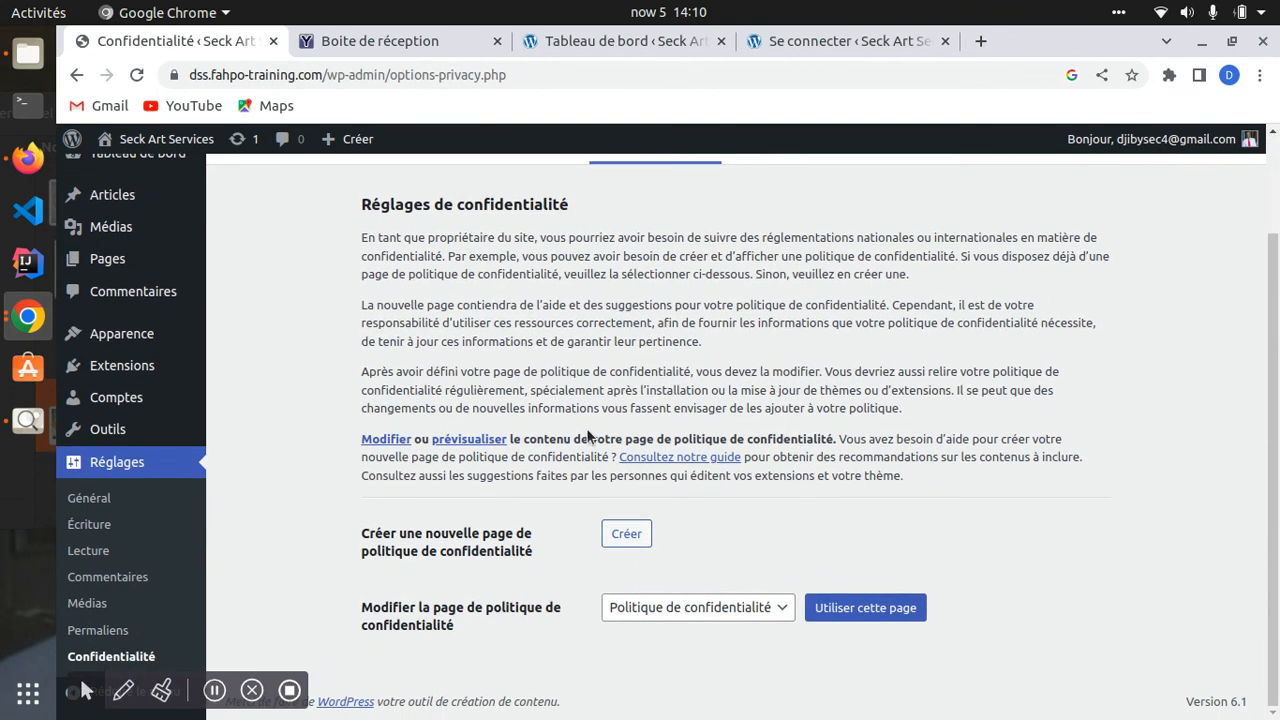
scroll(548, 437, up, 3)
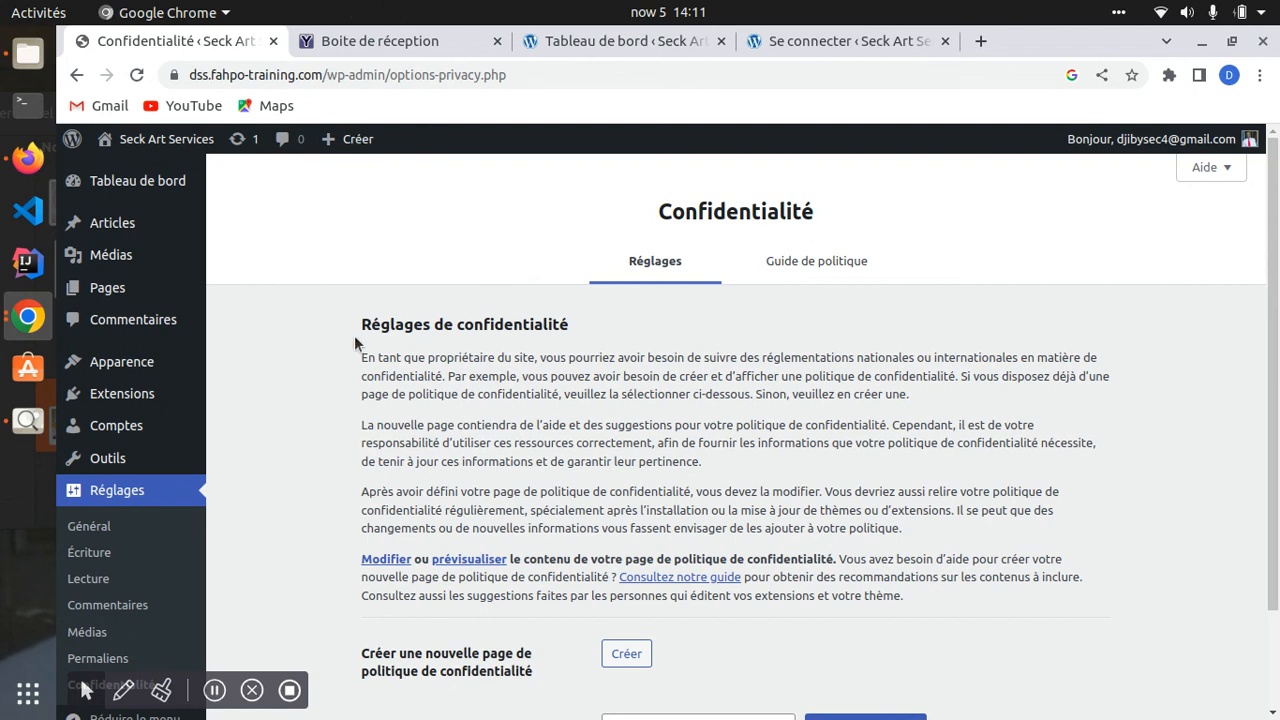
scroll(560, 360, down, 2)
scroll(610, 528, up, 1)
scroll(608, 528, down, 1)
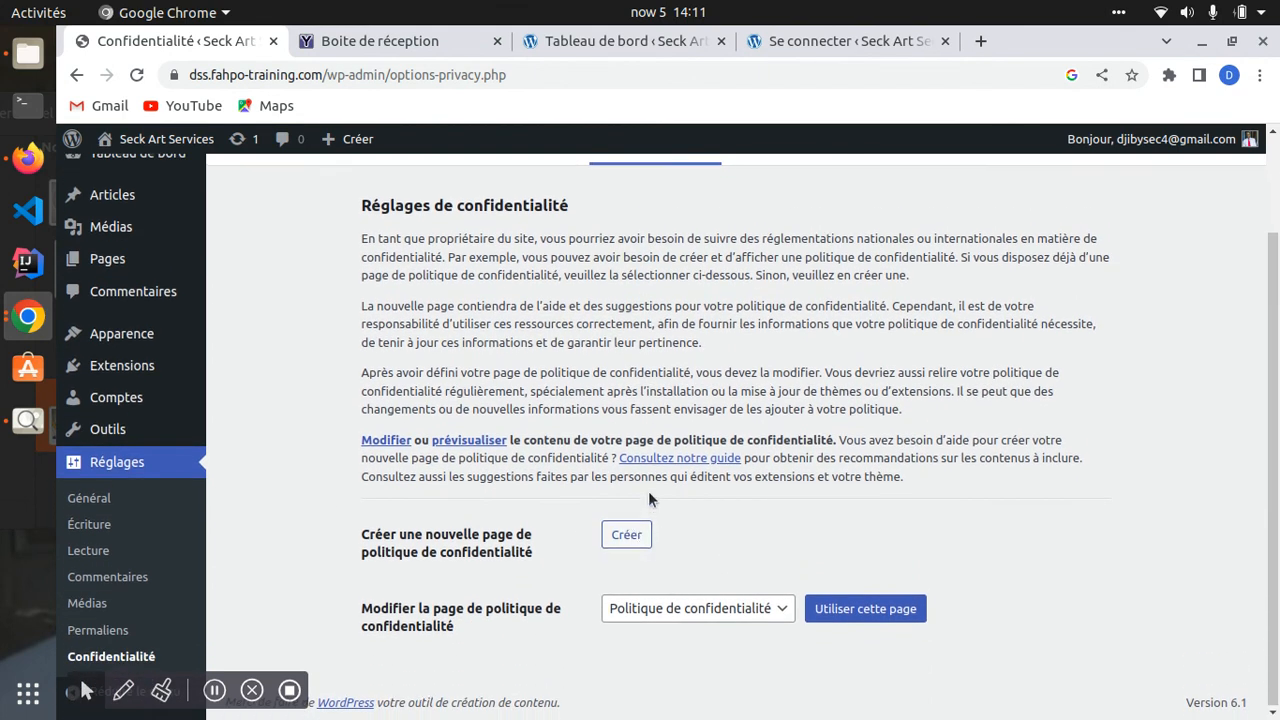
scroll(648, 493, up, 2)
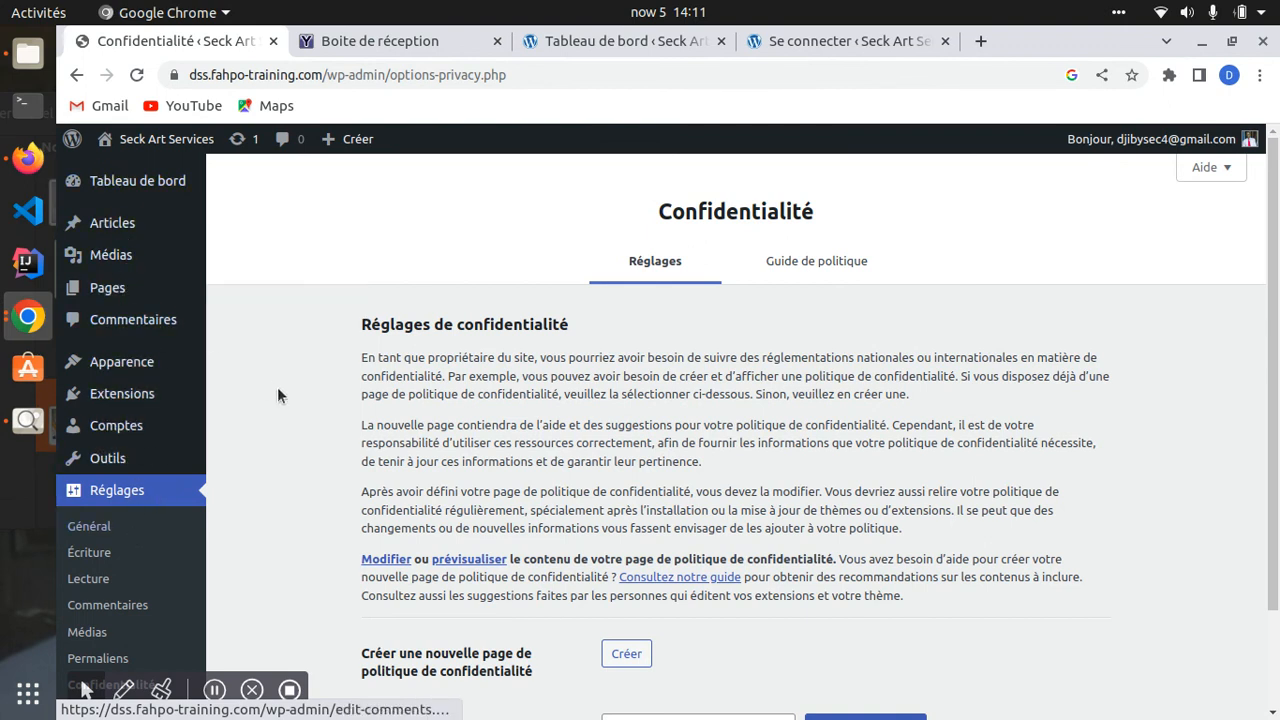
scroll(655, 380, down, 2)
scroll(292, 598, up, 1)
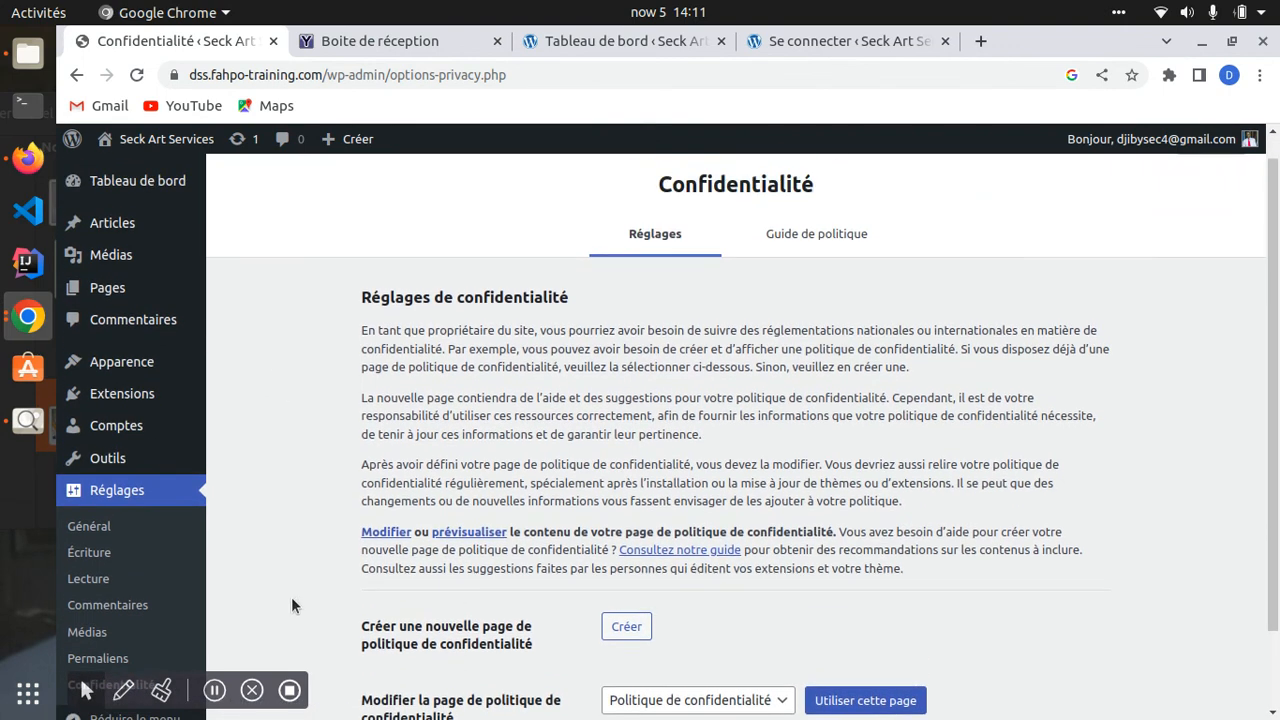
scroll(291, 606, up, 1)
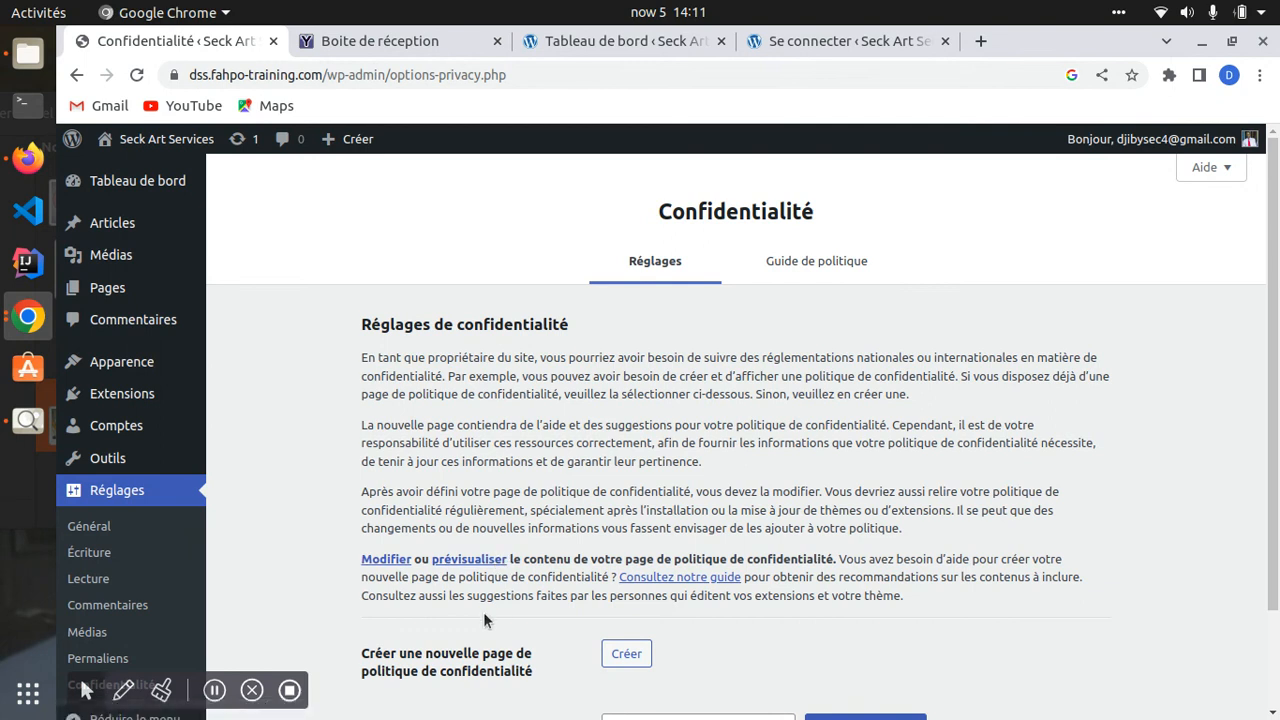